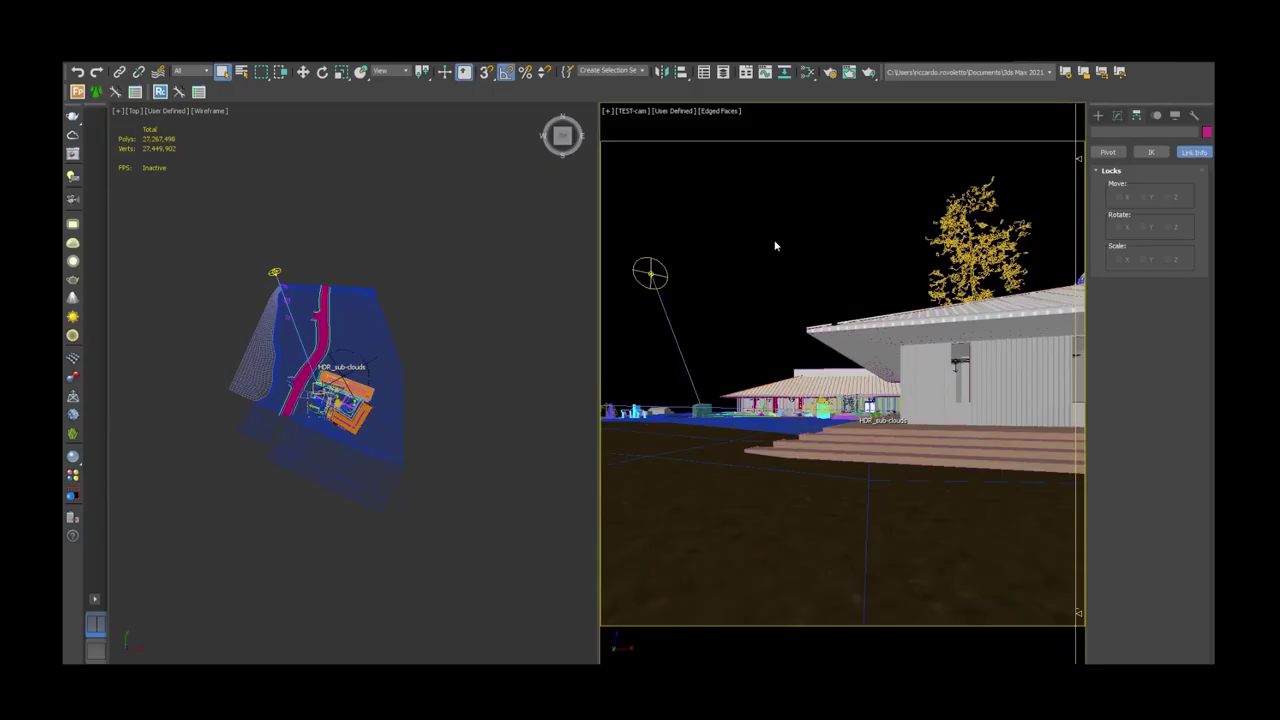
# Explore compositions by walking TEST-cam around the terrace steps and the corner of the timber-clad building.
pyautogui.hotkey('alt', 'w')
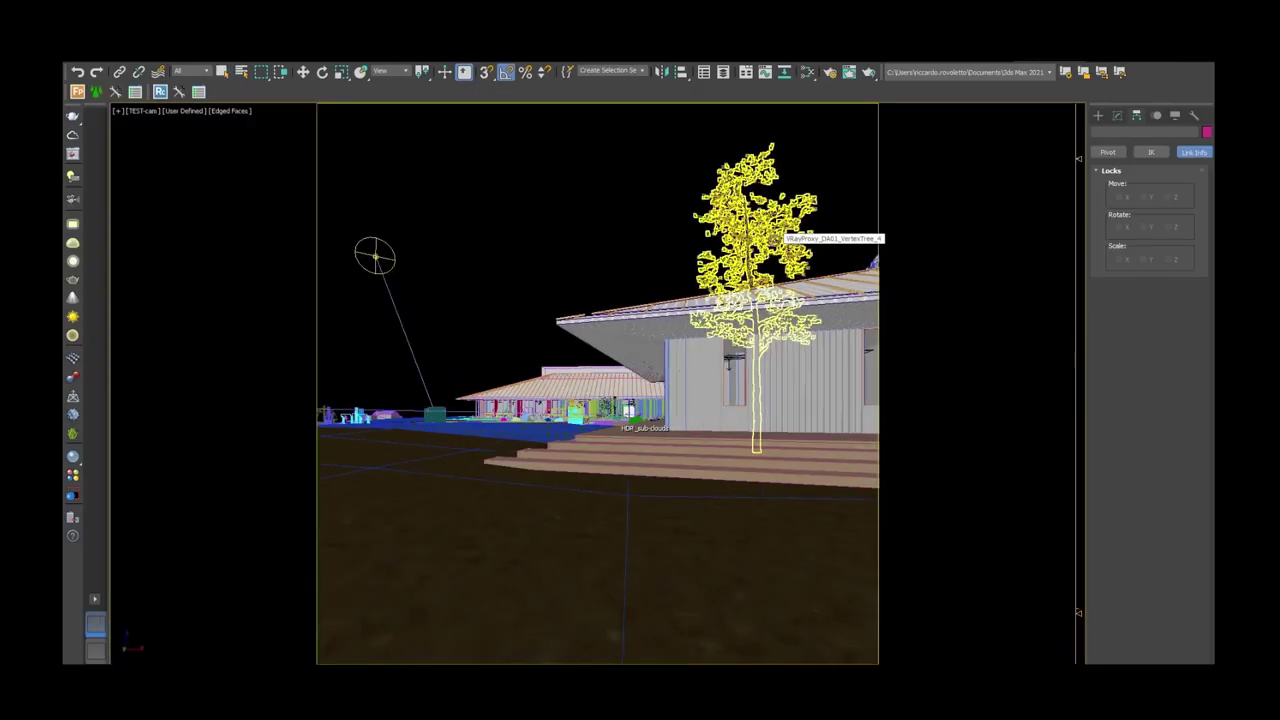
pyautogui.press('Up')
pyautogui.press('Left')
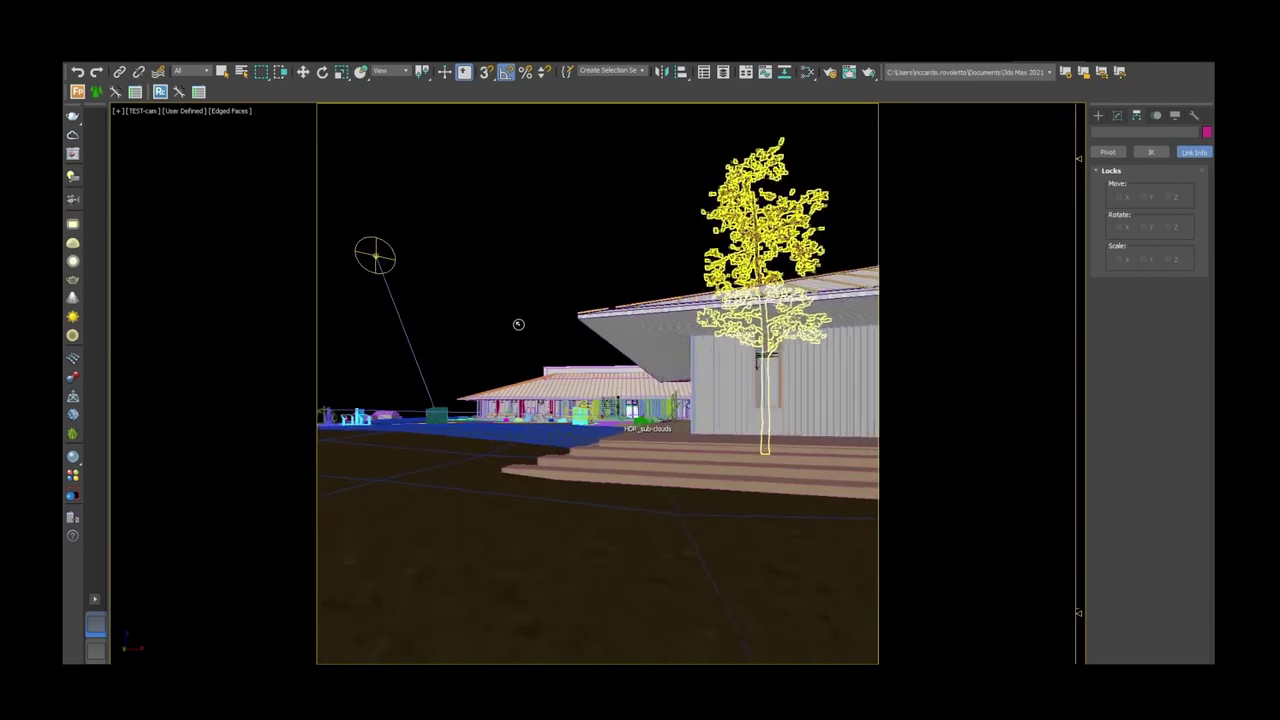
pyautogui.press('Left')
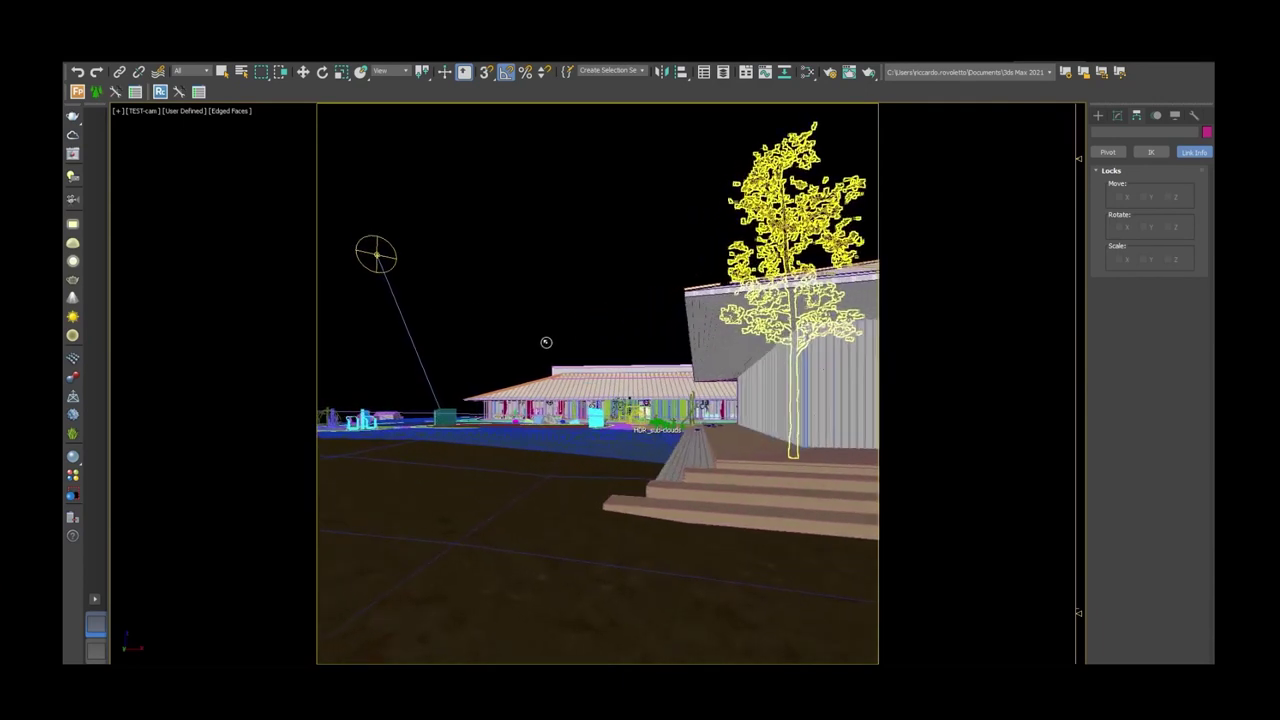
pyautogui.moveTo(548, 343); pyautogui.dragTo(712, 351)
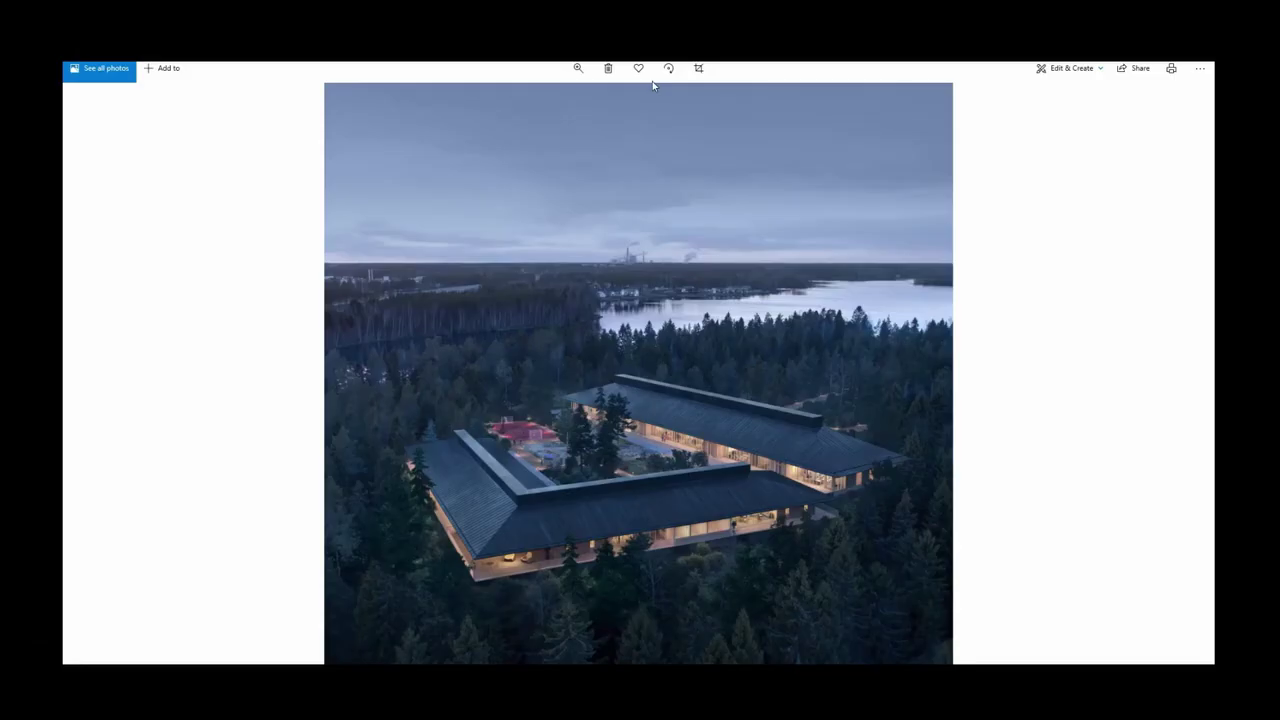
# Switch to the photo viewer and browse the finished renders, including the playground, dusk facade and aerial views, as composition references.
pyautogui.press('Right')
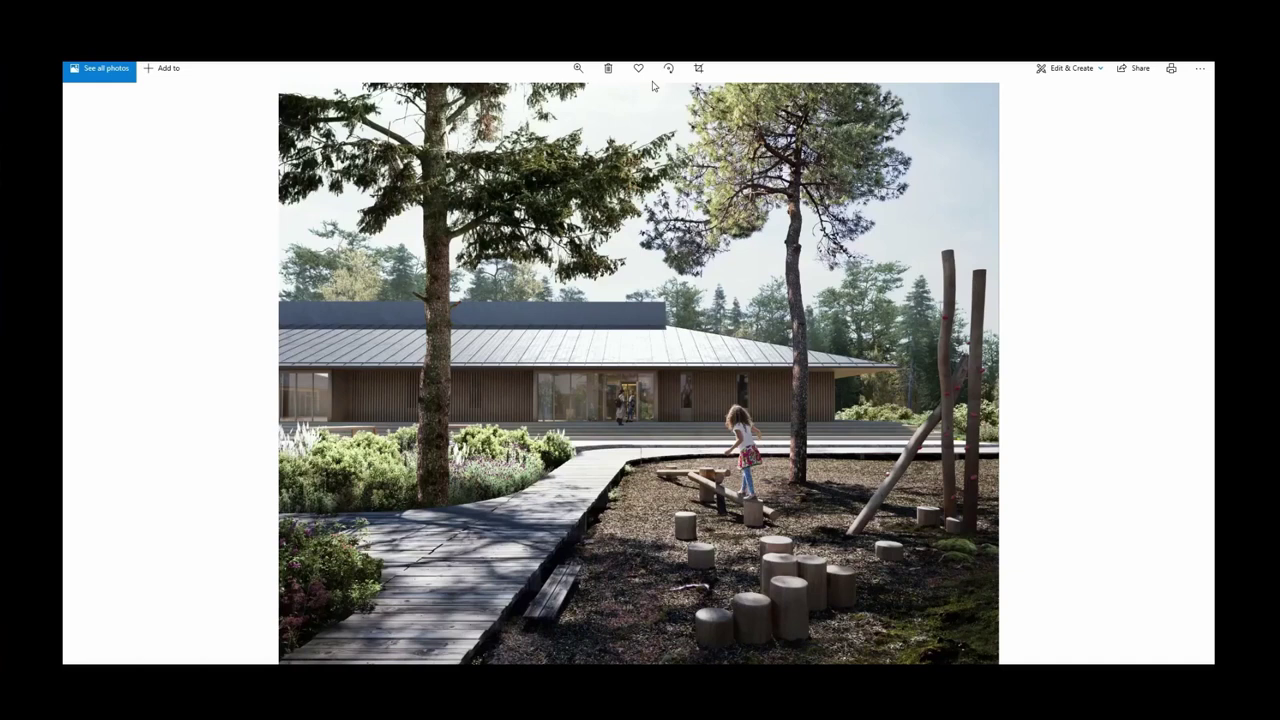
pyautogui.press('Right')
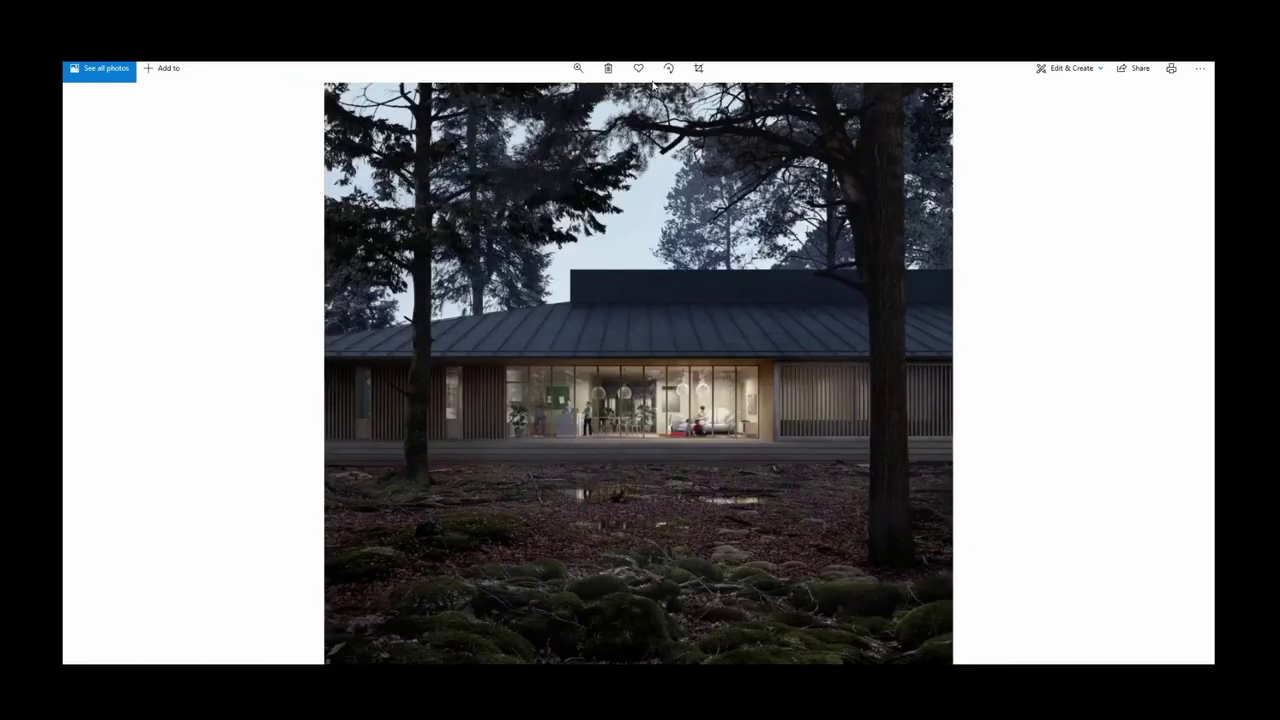
pyautogui.press('Right')
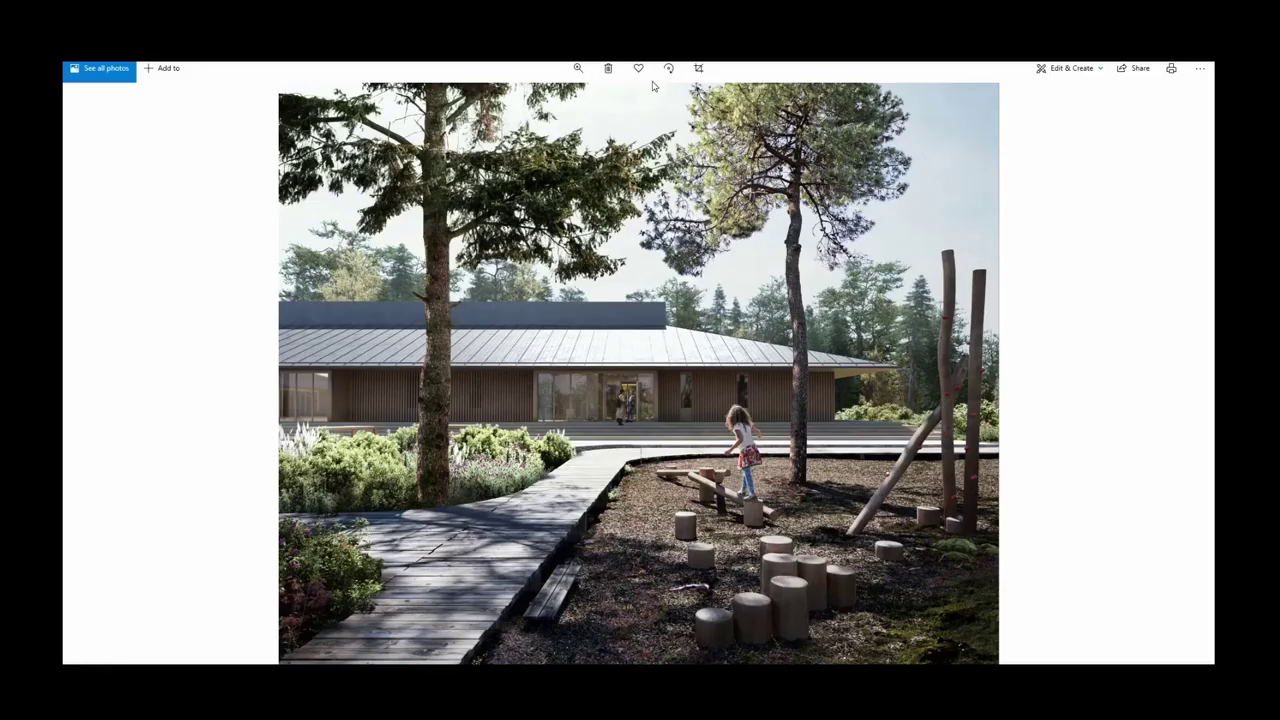
pyautogui.press('Right')
pyautogui.press('Right')
pyautogui.press('Right')
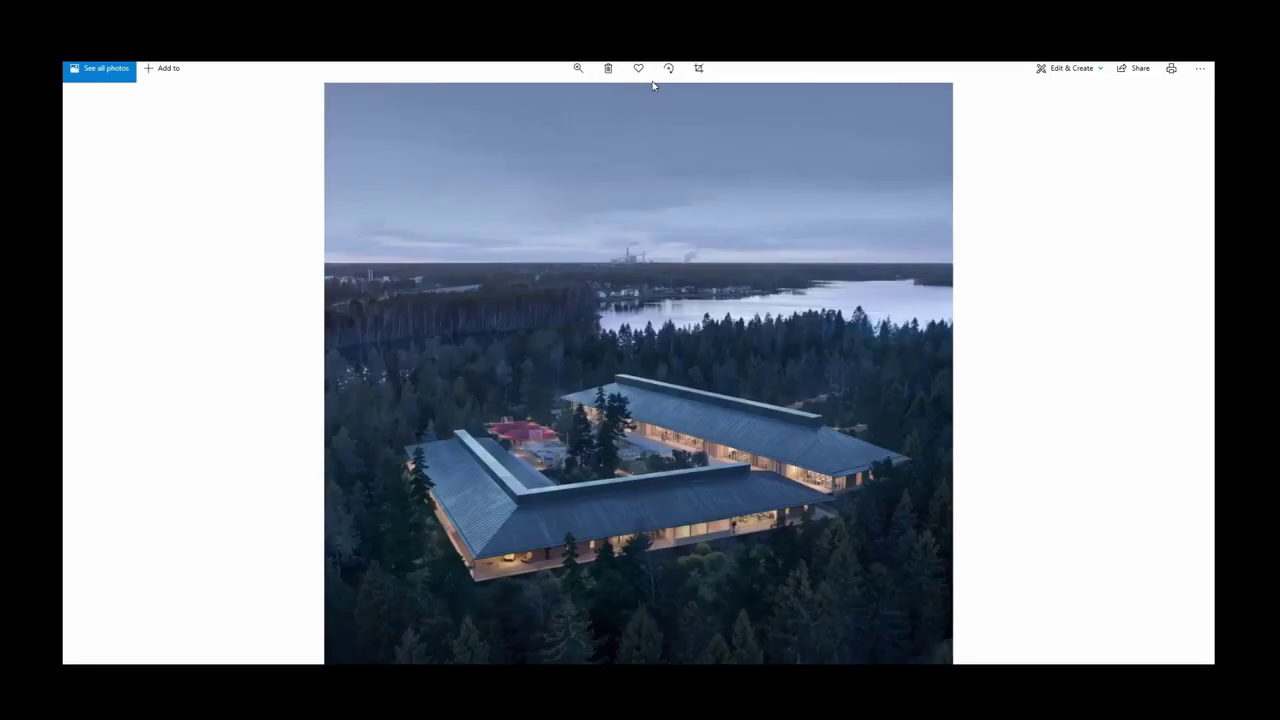
pyautogui.press('Right')
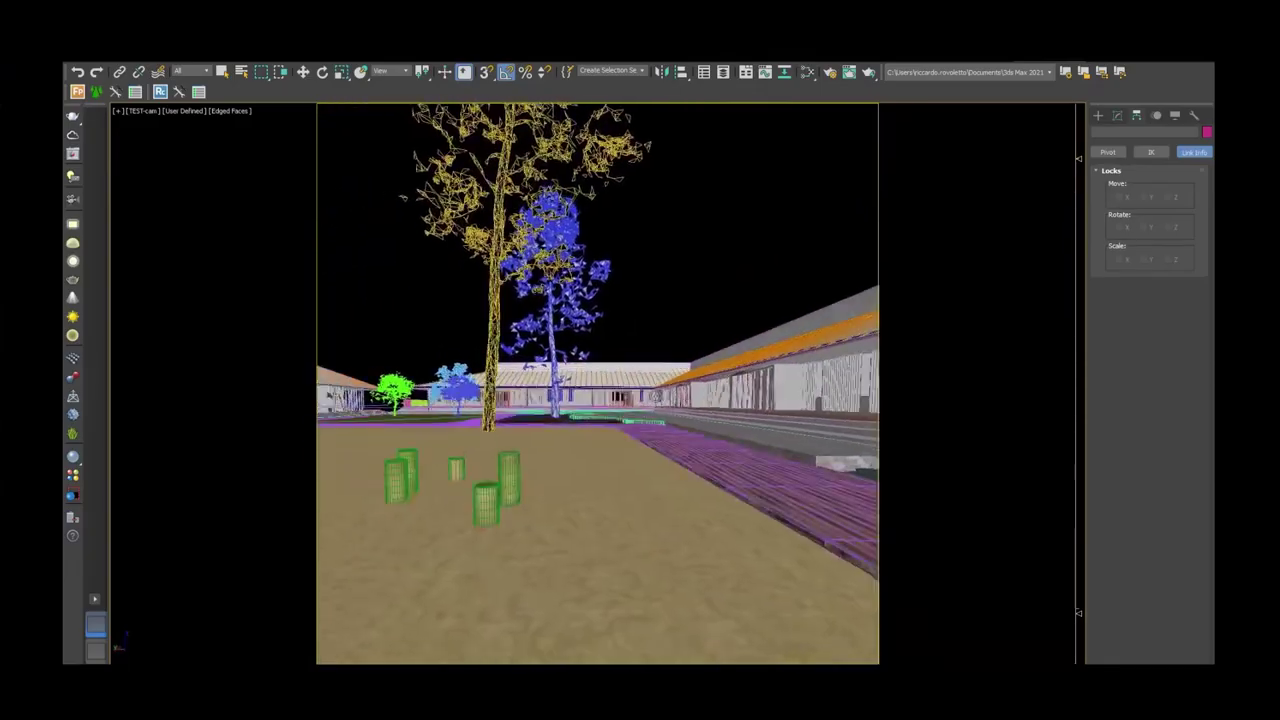
# Walk TEST-cam from the courtyard to beneath the roof overhang, framing the covered terrace with the far building behind.
pyautogui.press('Up')
pyautogui.moveTo(718, 364)
pyautogui.mouseDown()
pyautogui.moveTo(684, 376)
pyautogui.moveTo(733, 383)
pyautogui.mouseUp()
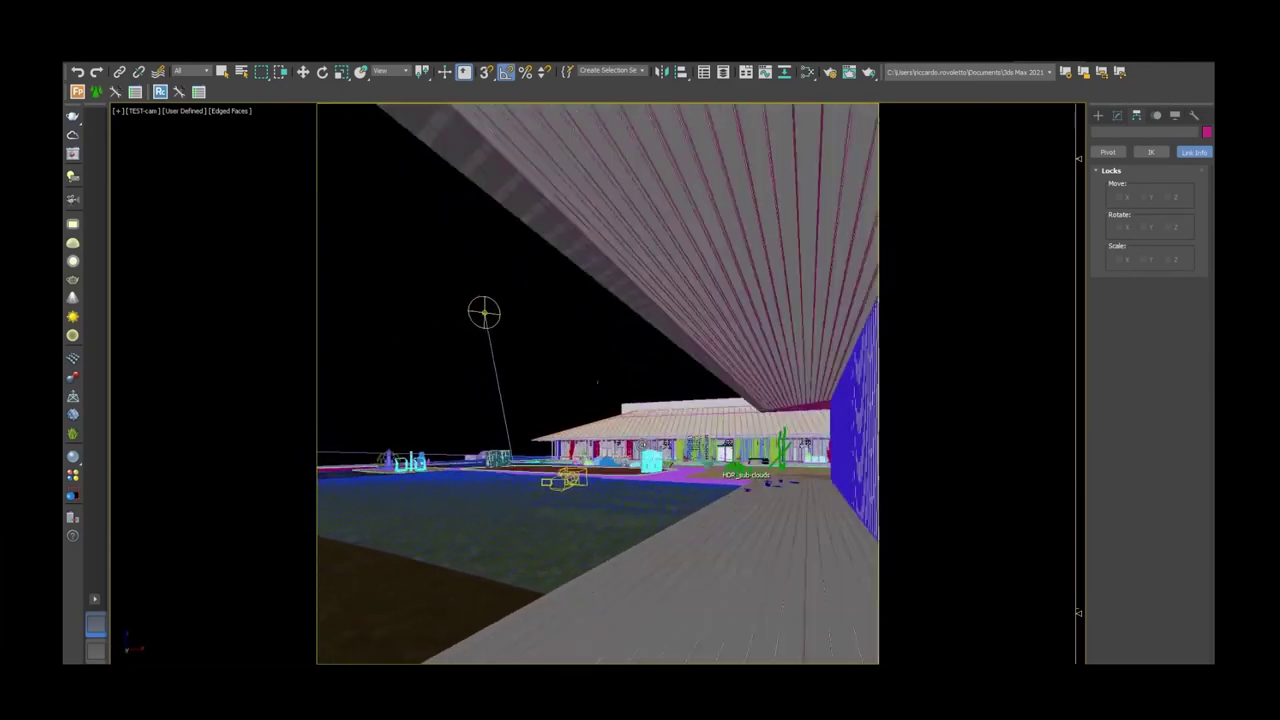
pyautogui.press('Down')
pyautogui.moveTo(617, 415); pyautogui.dragTo(626, 409)
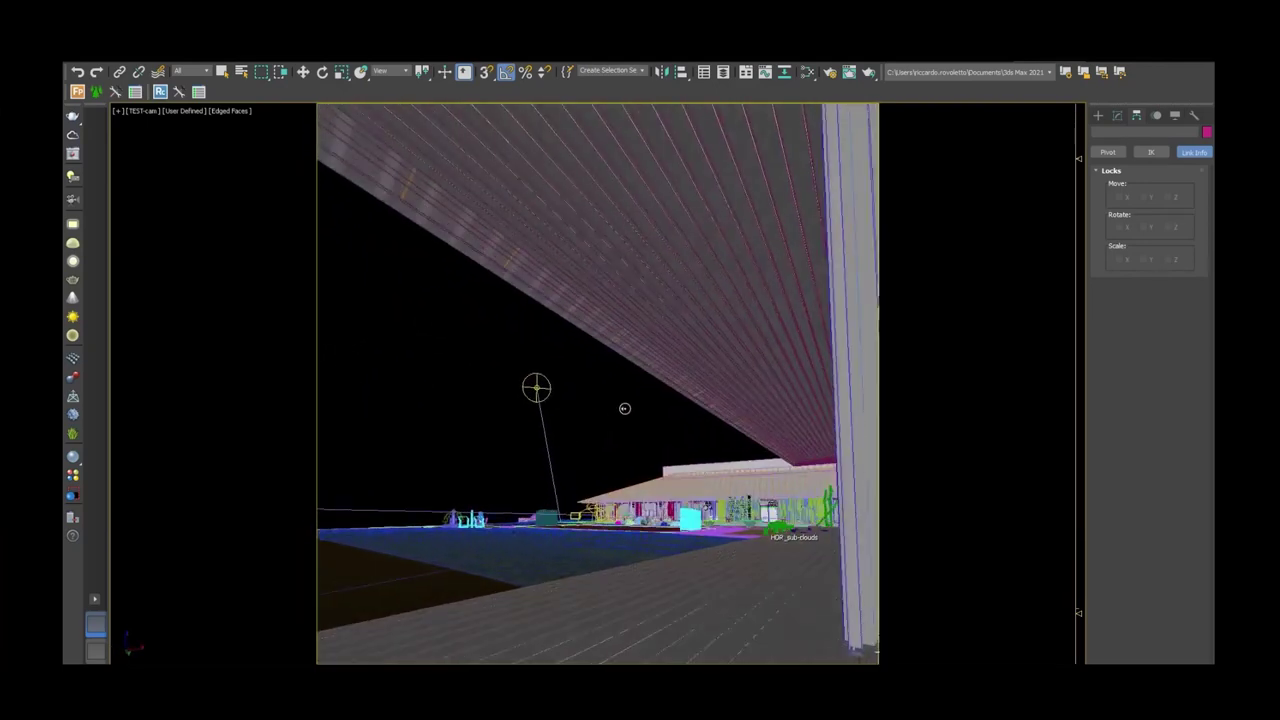
pyautogui.press('Left')
pyautogui.rightClick(626, 411)
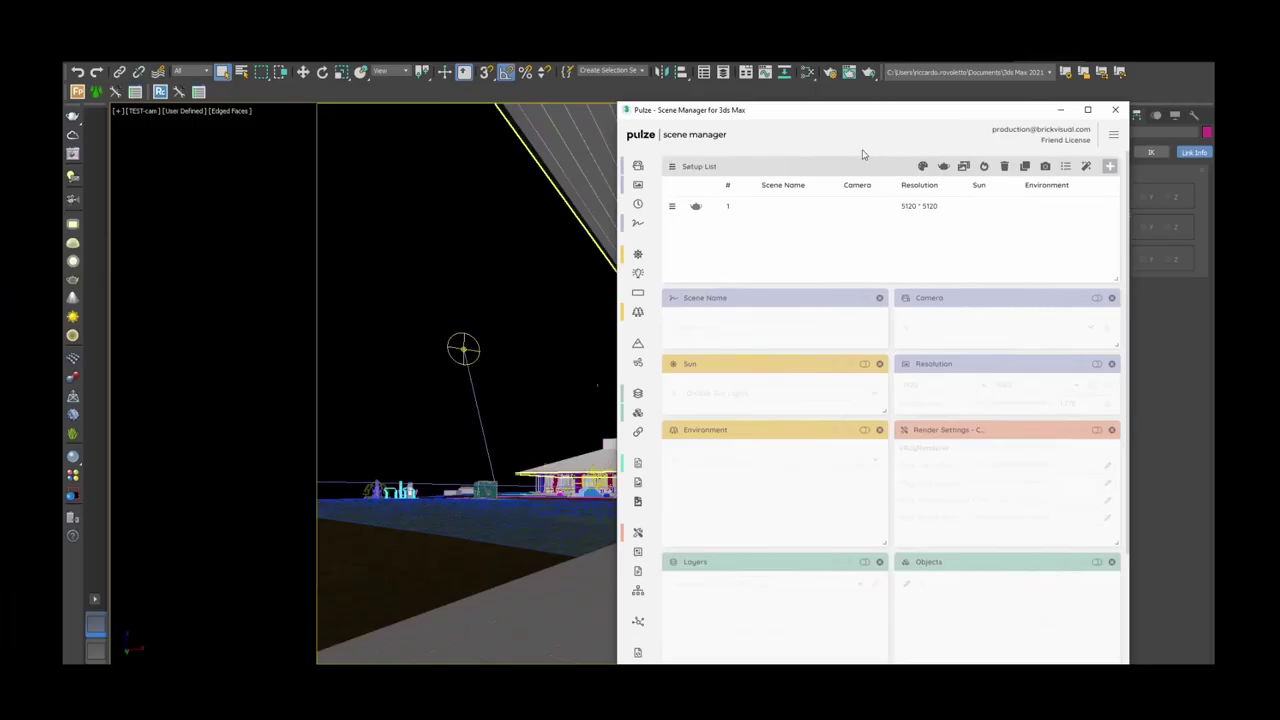
# Delete the existing setup in the Pulze Scene Manager and create a new empty setup.
pyautogui.moveTo(813, 112); pyautogui.dragTo(777, 116)
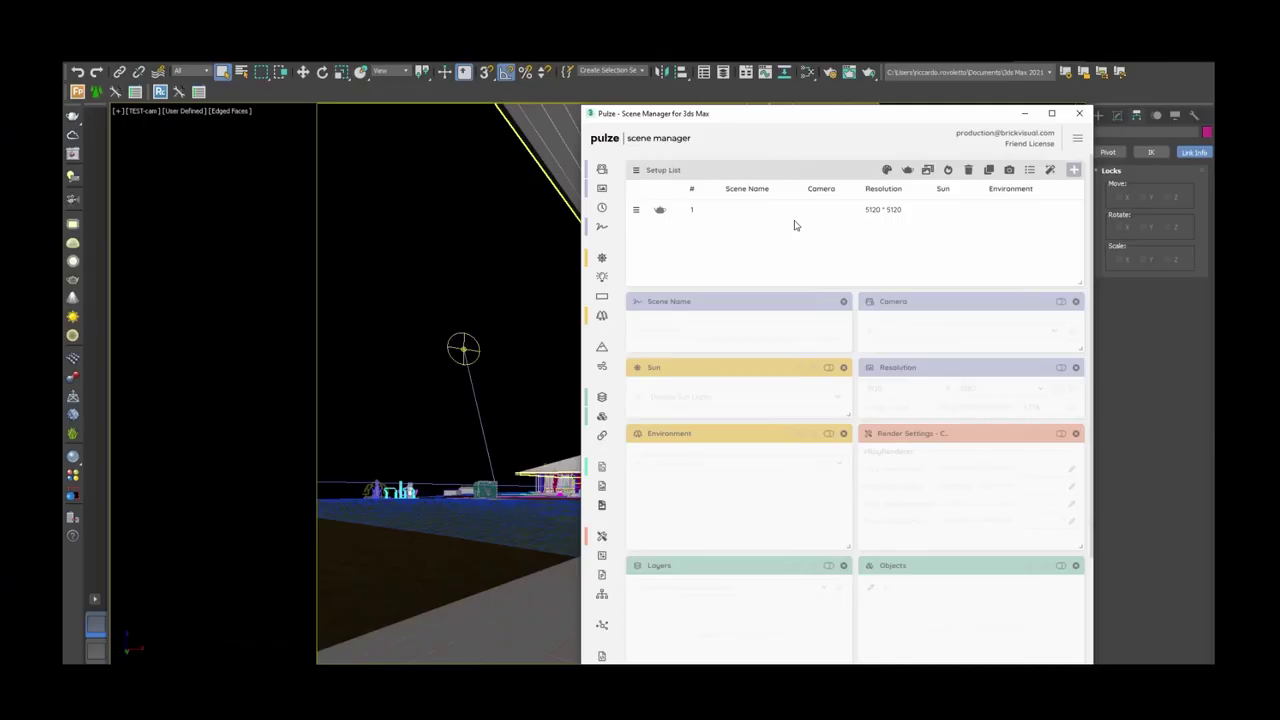
pyautogui.click(780, 212)
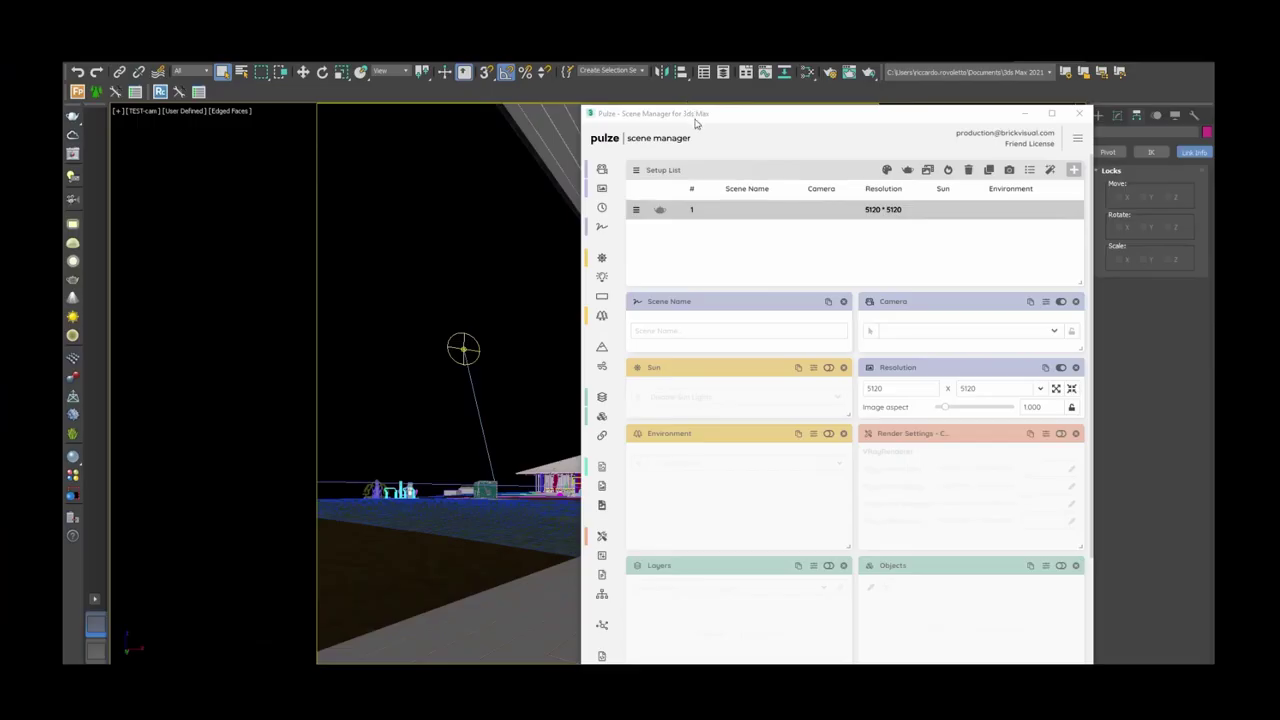
pyautogui.moveTo(695, 114); pyautogui.dragTo(717, 117)
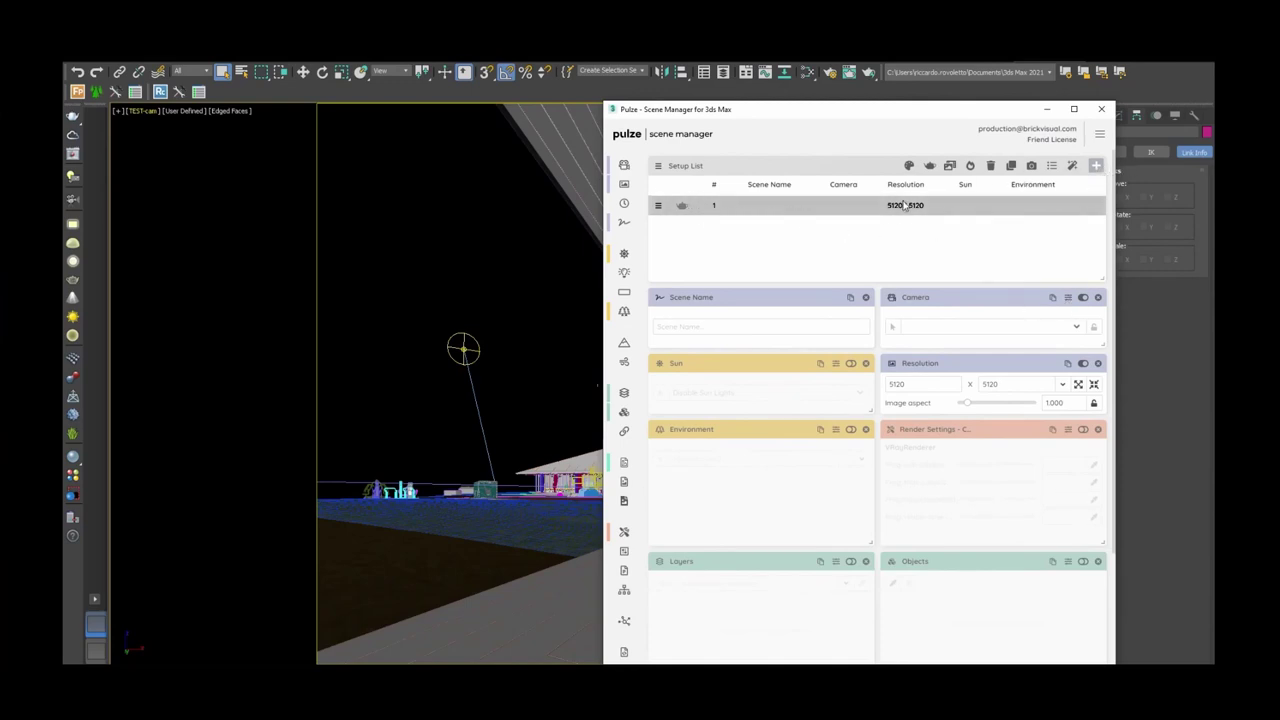
pyautogui.click(990, 165)
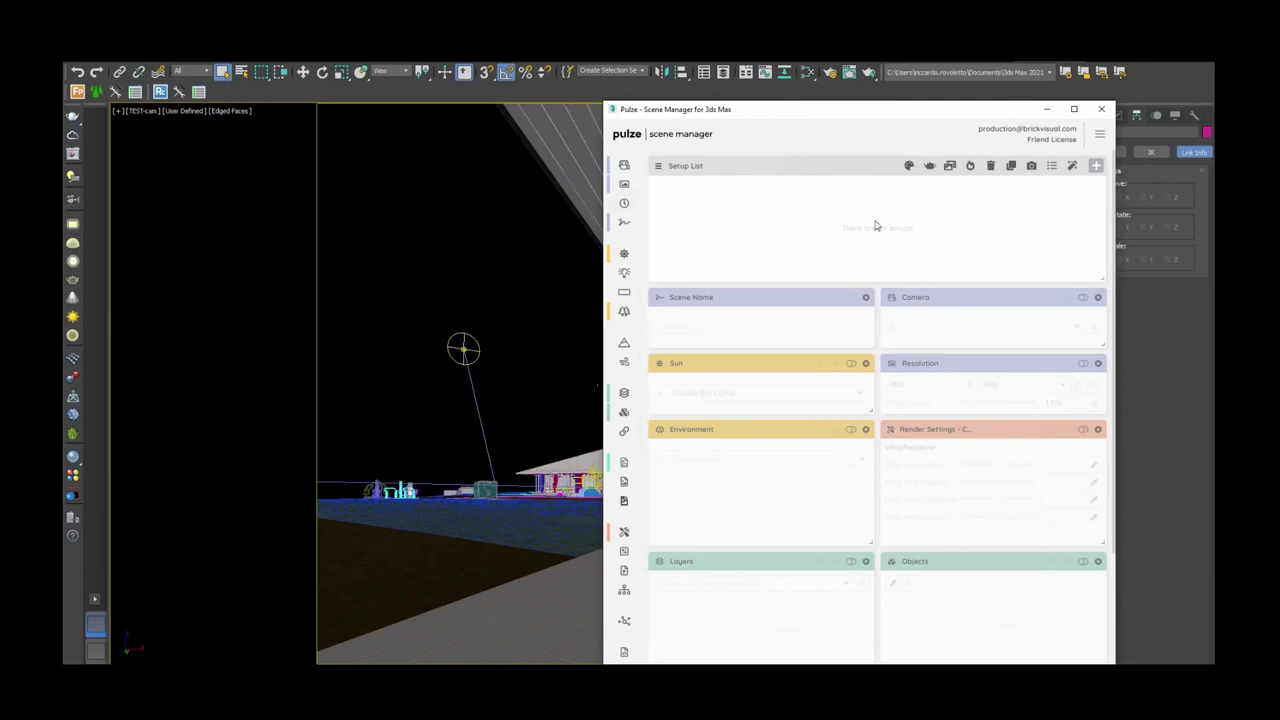
pyautogui.click(1095, 165)
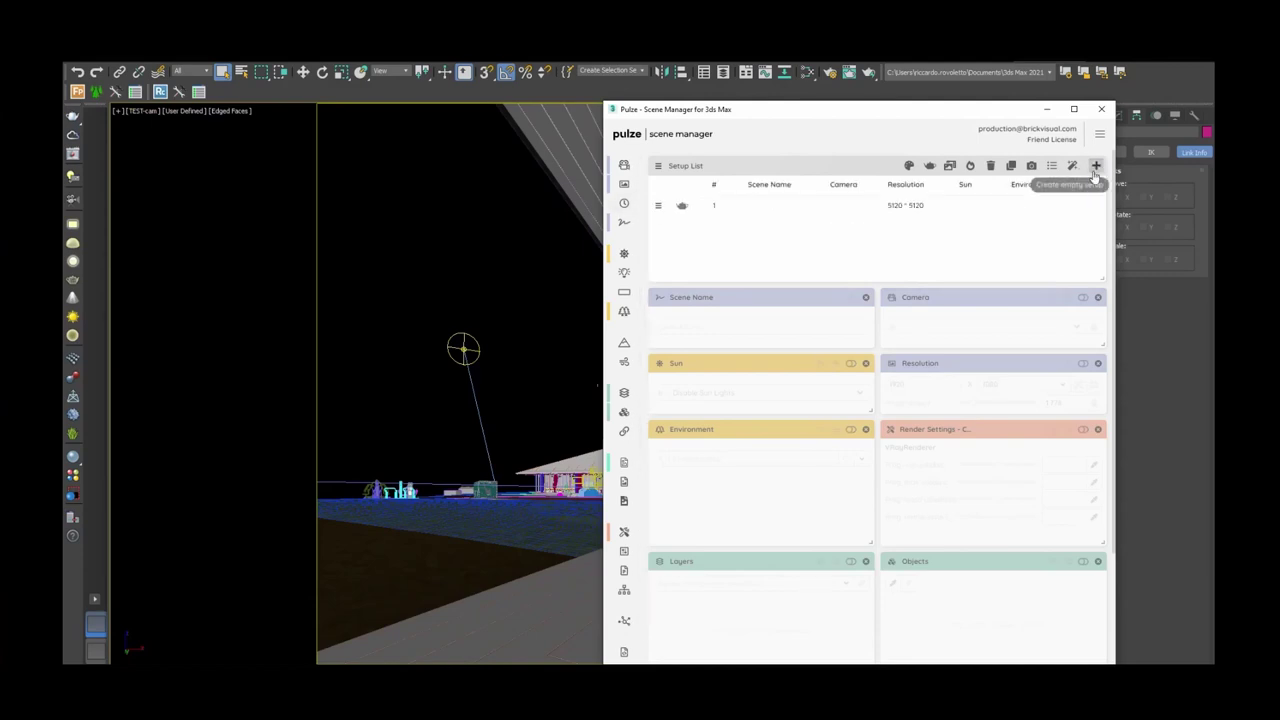
# Assign TEST-cam as the camera of the new setup.
pyautogui.click(807, 212)
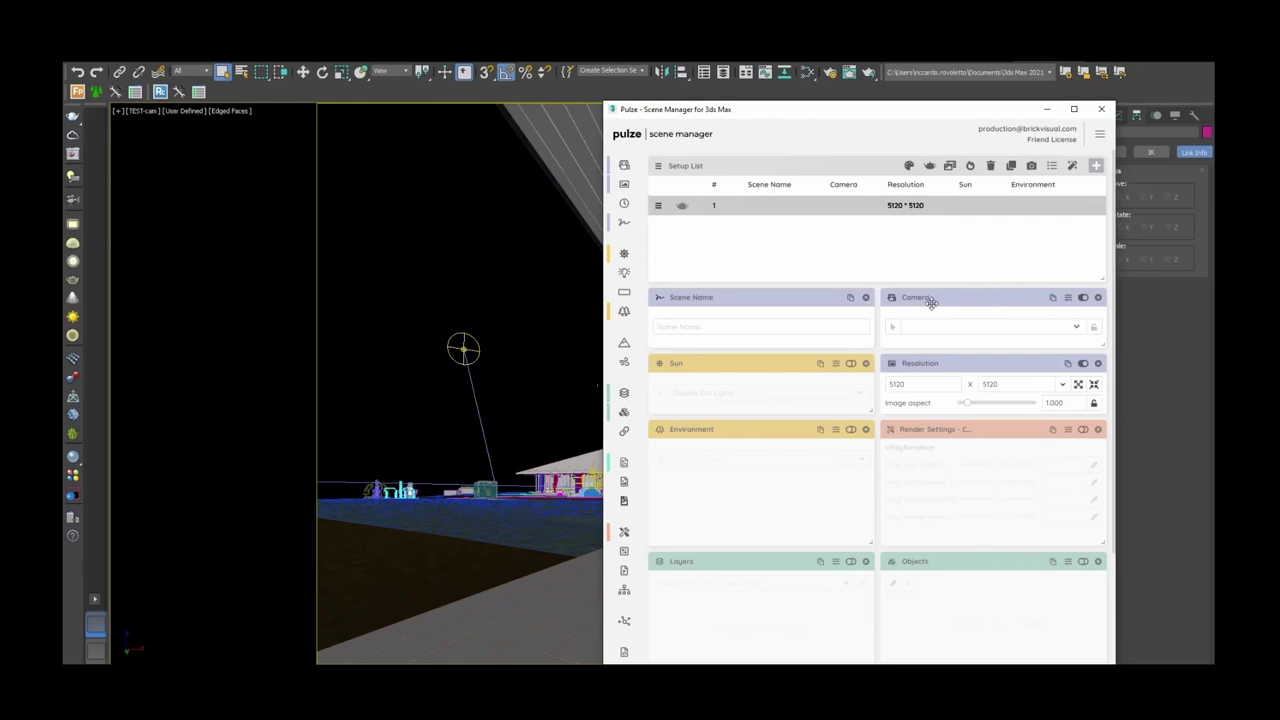
pyautogui.click(950, 330)
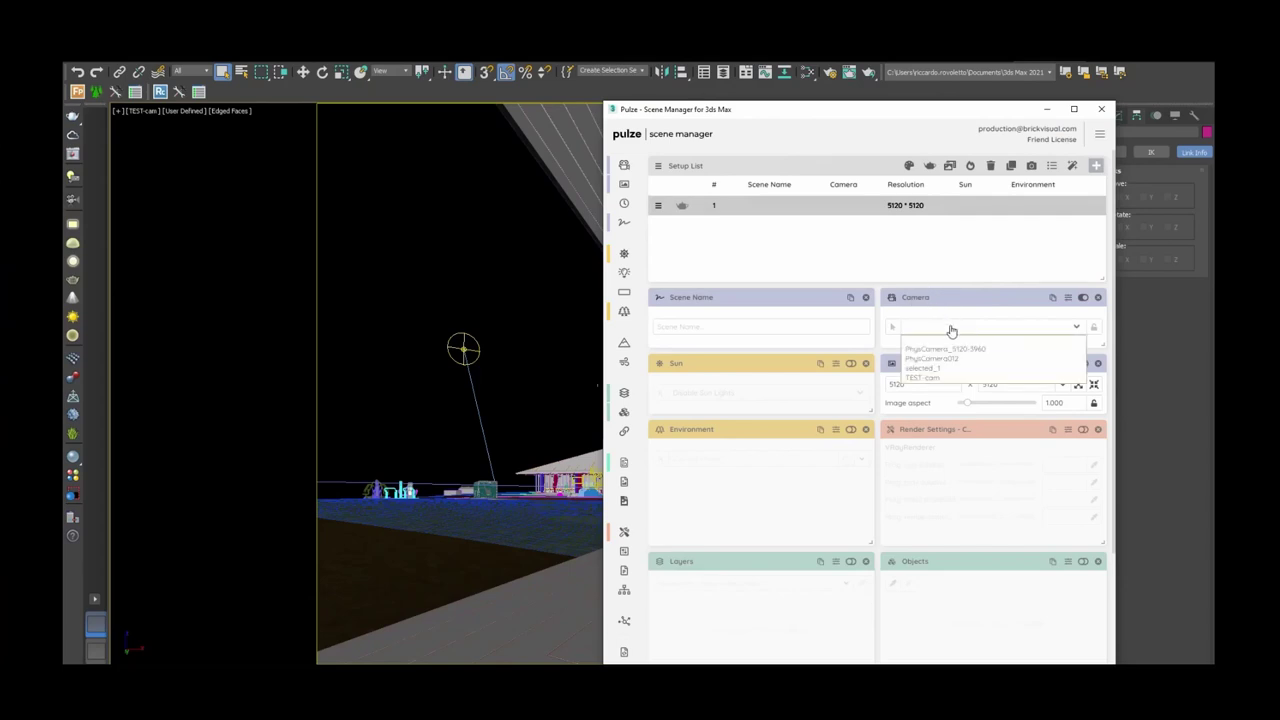
pyautogui.click(940, 380)
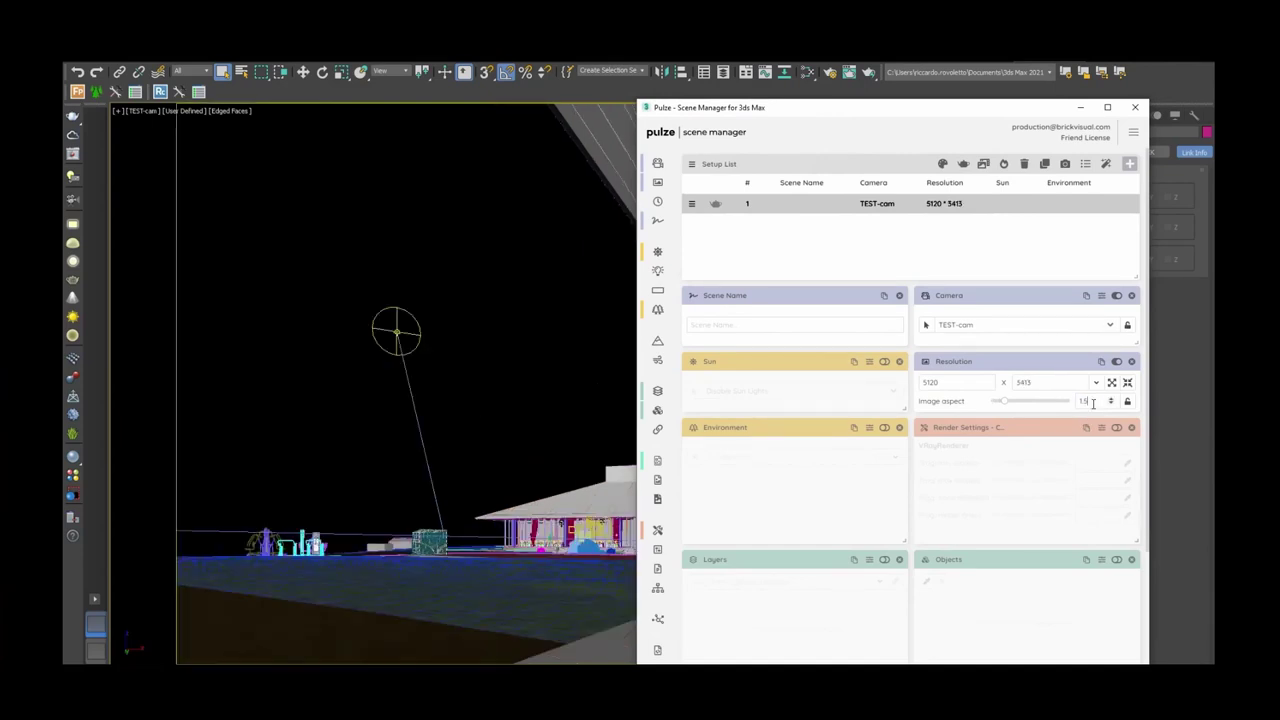
# Try a wide image aspect of 2 for the TEST-cam setup, and settle on 1.3.
pyautogui.moveTo(793, 112); pyautogui.dragTo(1270, 200)
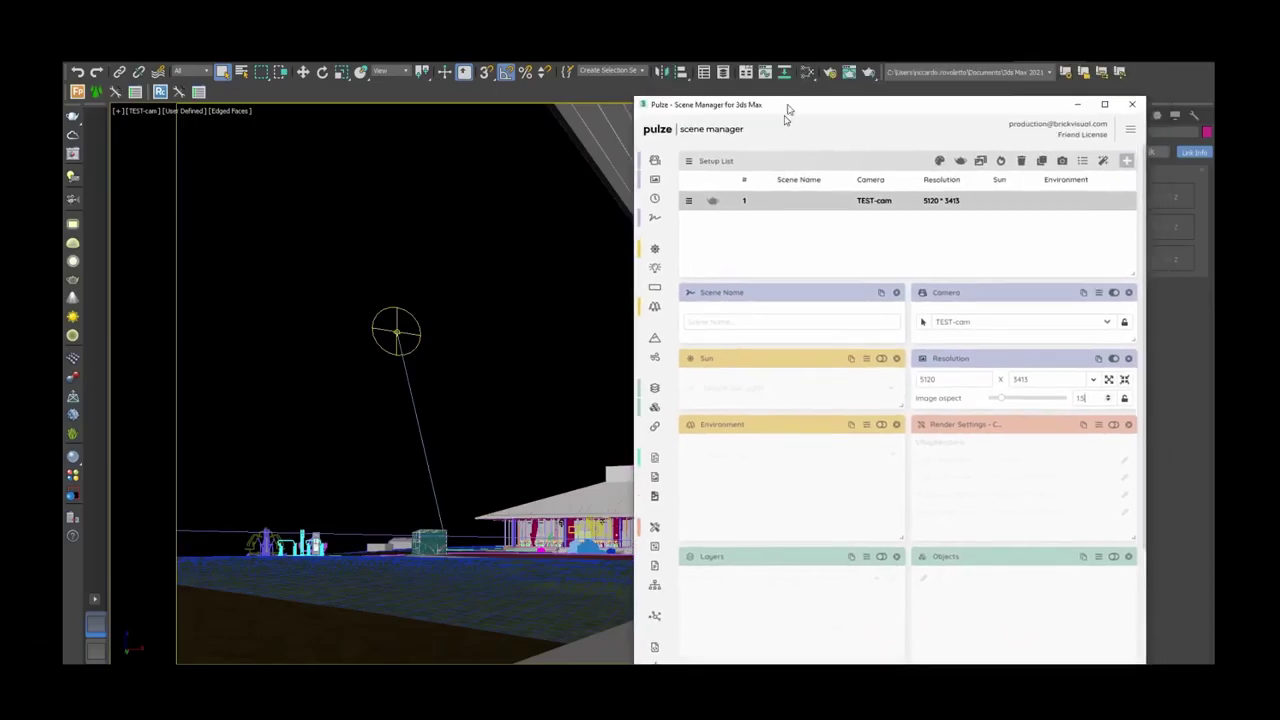
pyautogui.moveTo(787, 112); pyautogui.dragTo(801, 130)
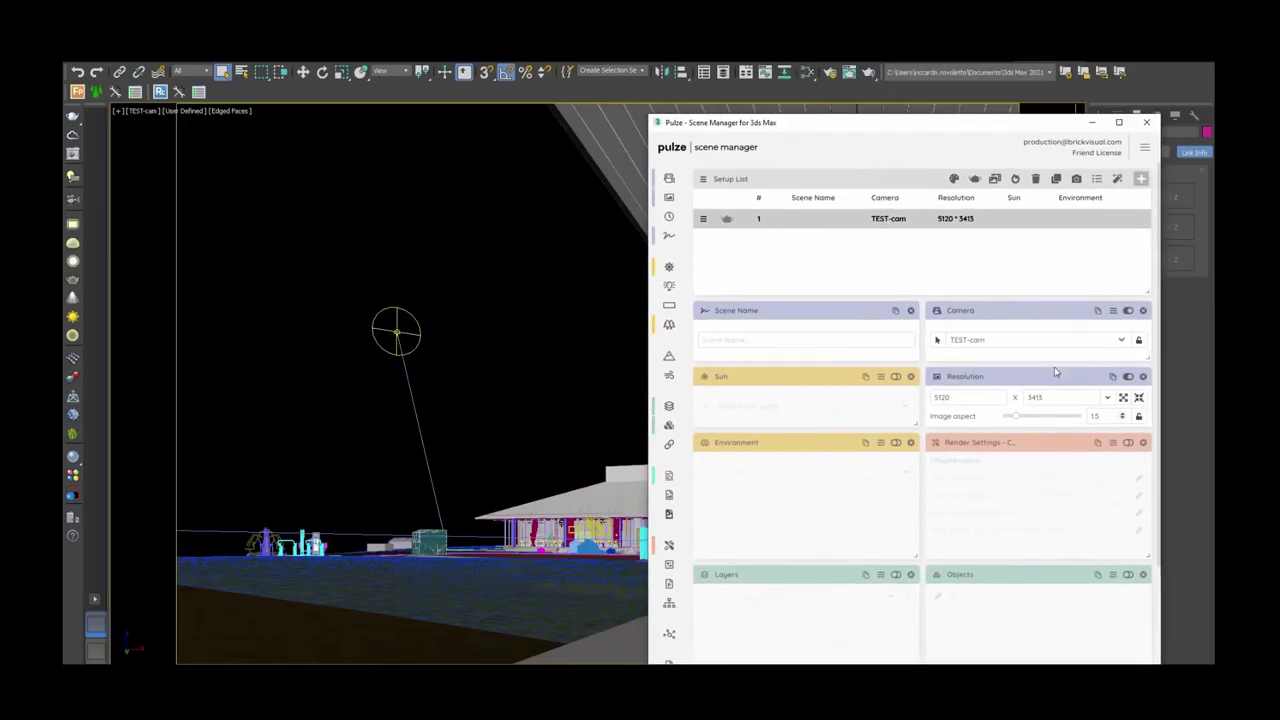
pyautogui.click(1122, 414)
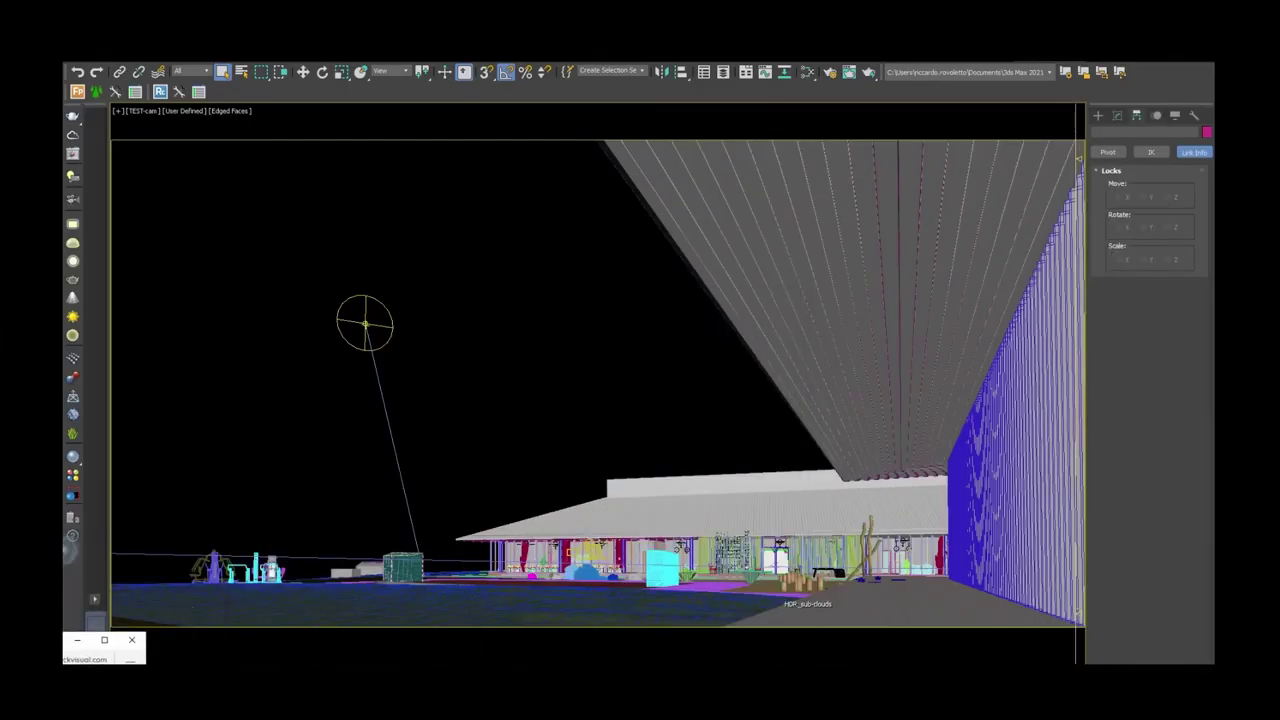
pyautogui.moveTo(66, 641); pyautogui.dragTo(598, 140)
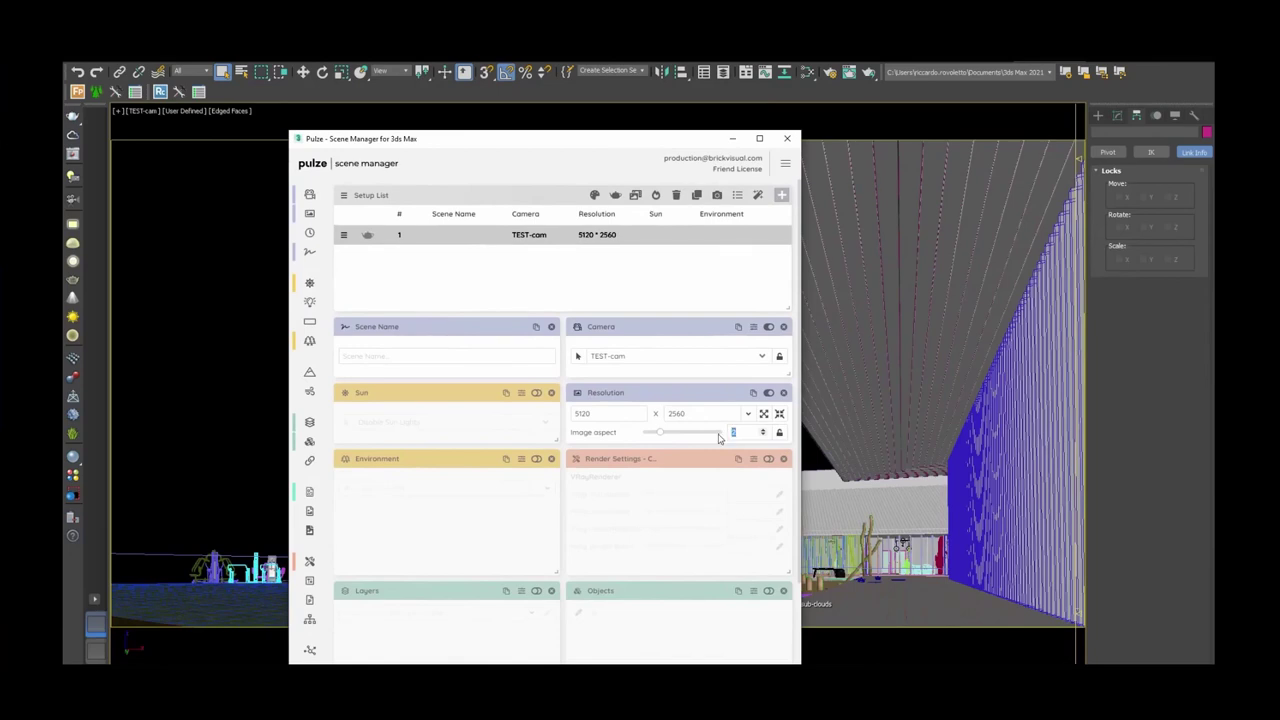
pyautogui.write('1.3')
pyautogui.press('Return')
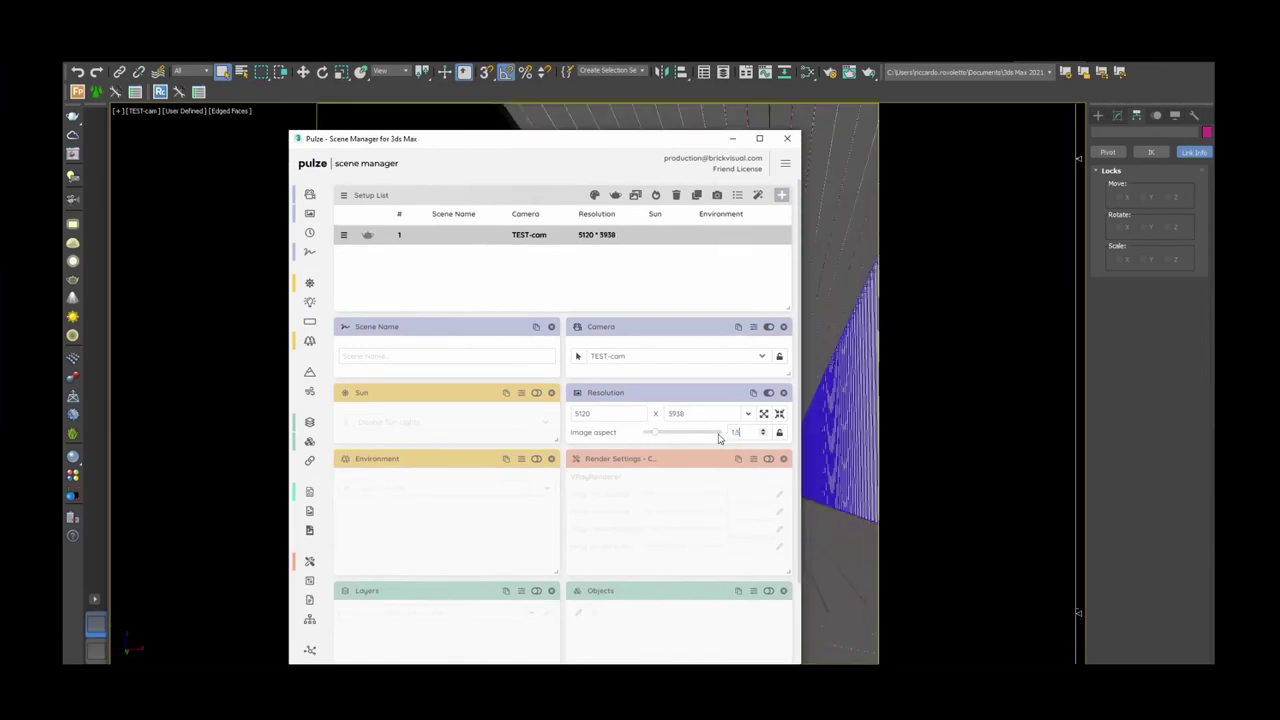
pyautogui.moveTo(603, 138); pyautogui.dragTo(66, 660)
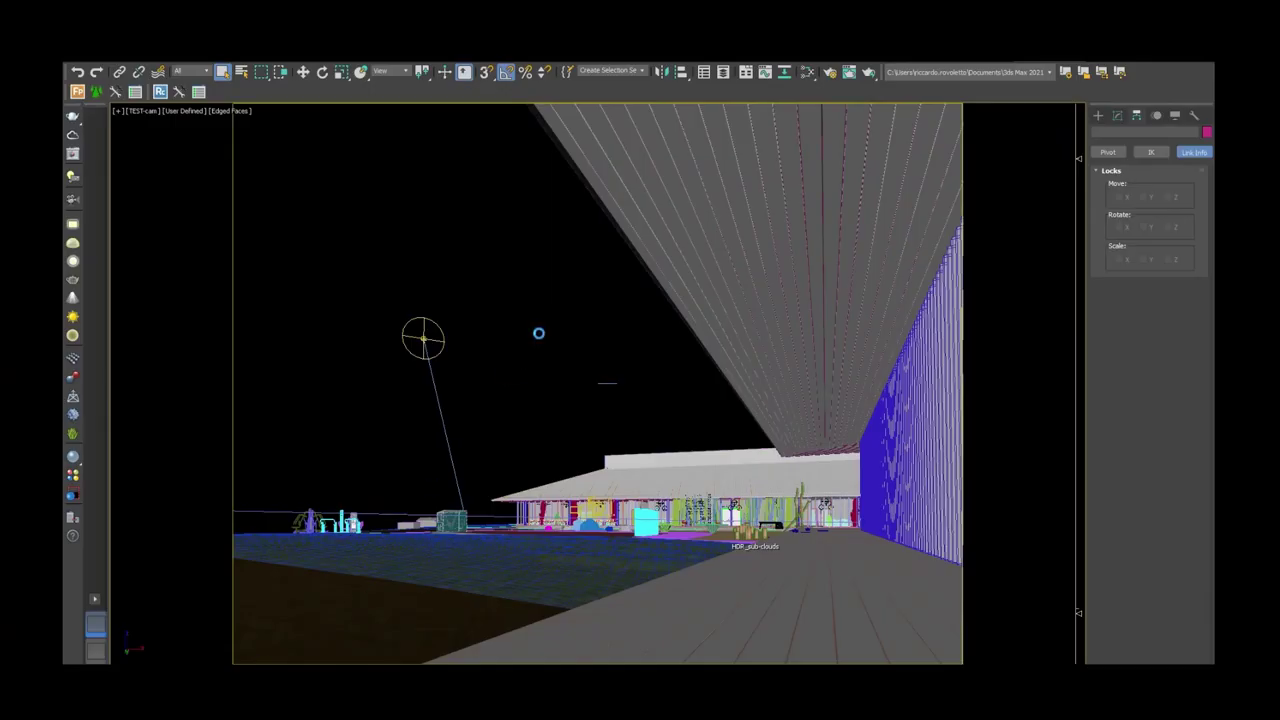
# Adjust the TEST-cam framing beneath the roof overhang to suit the 1.3 image aspect.
pyautogui.press('Up')
pyautogui.press('Right')
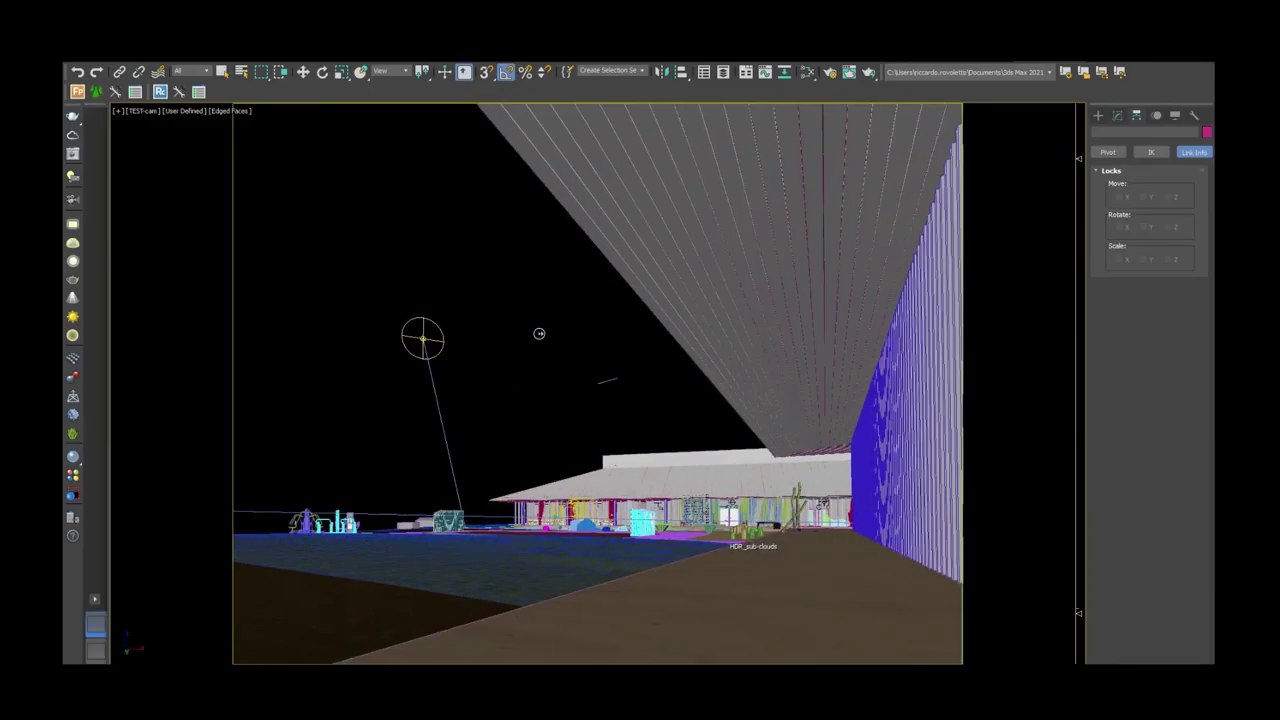
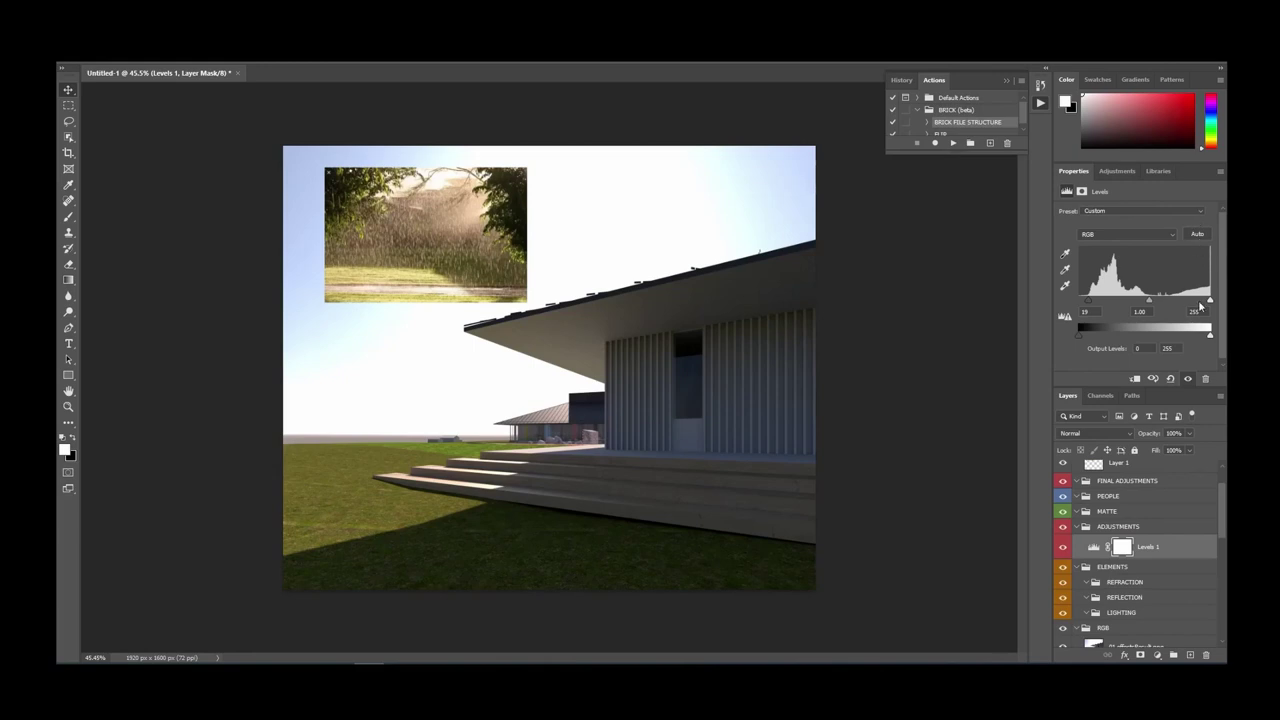
# Adjust the Levels 1 adjustment to a black input of 21 and a white input of 242.
pyautogui.moveTo(1208, 302); pyautogui.dragTo(1205, 302)
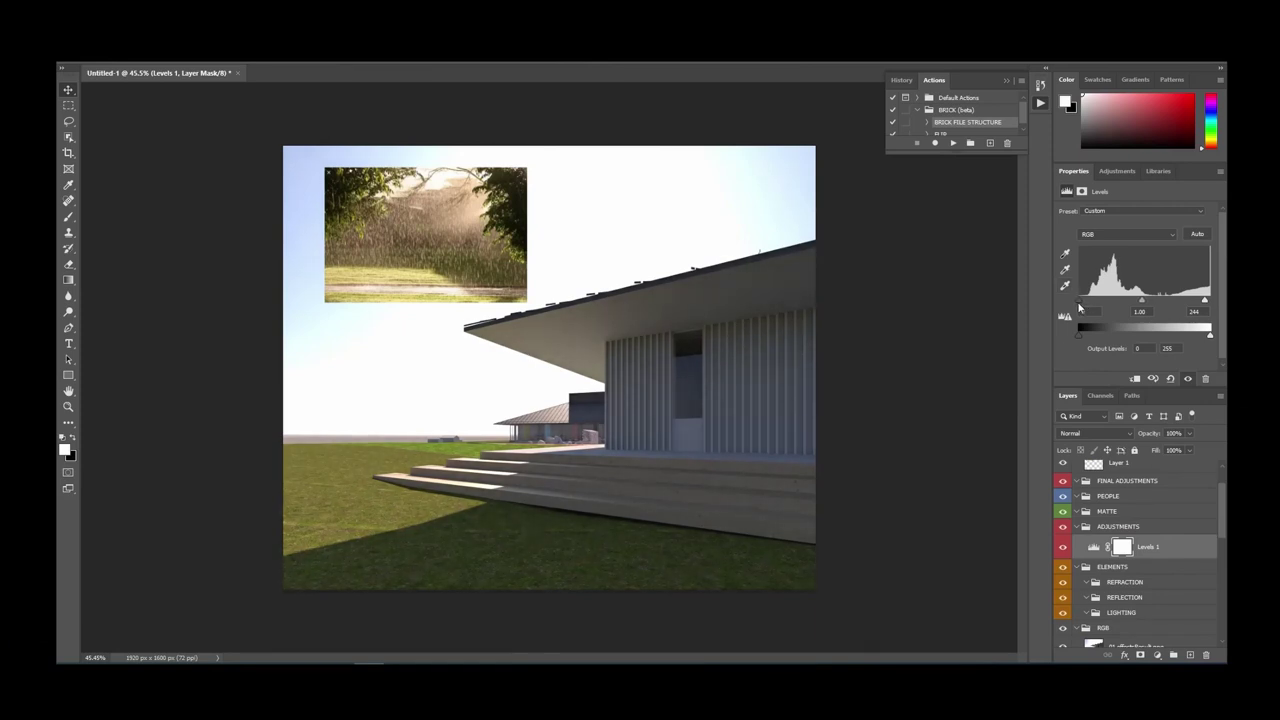
pyautogui.moveTo(1084, 307); pyautogui.dragTo(1088, 308)
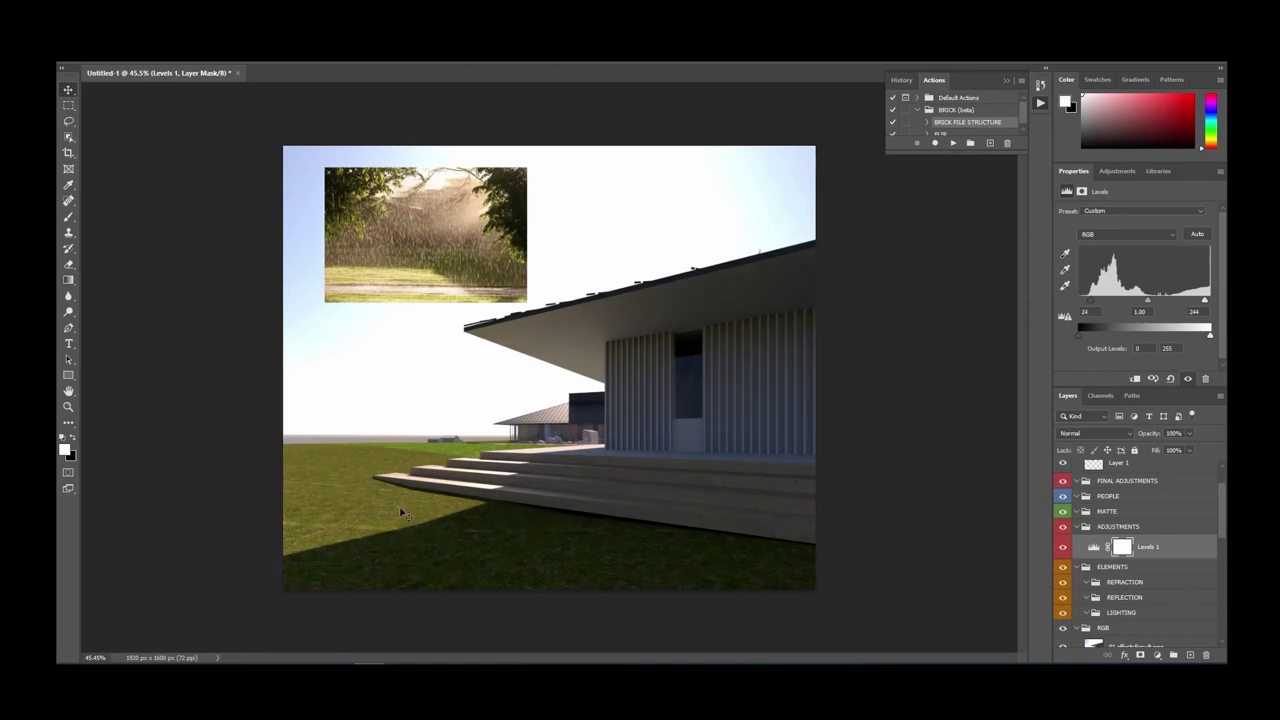
pyautogui.moveTo(1090, 303); pyautogui.dragTo(1092, 304)
pyautogui.click(1159, 549)
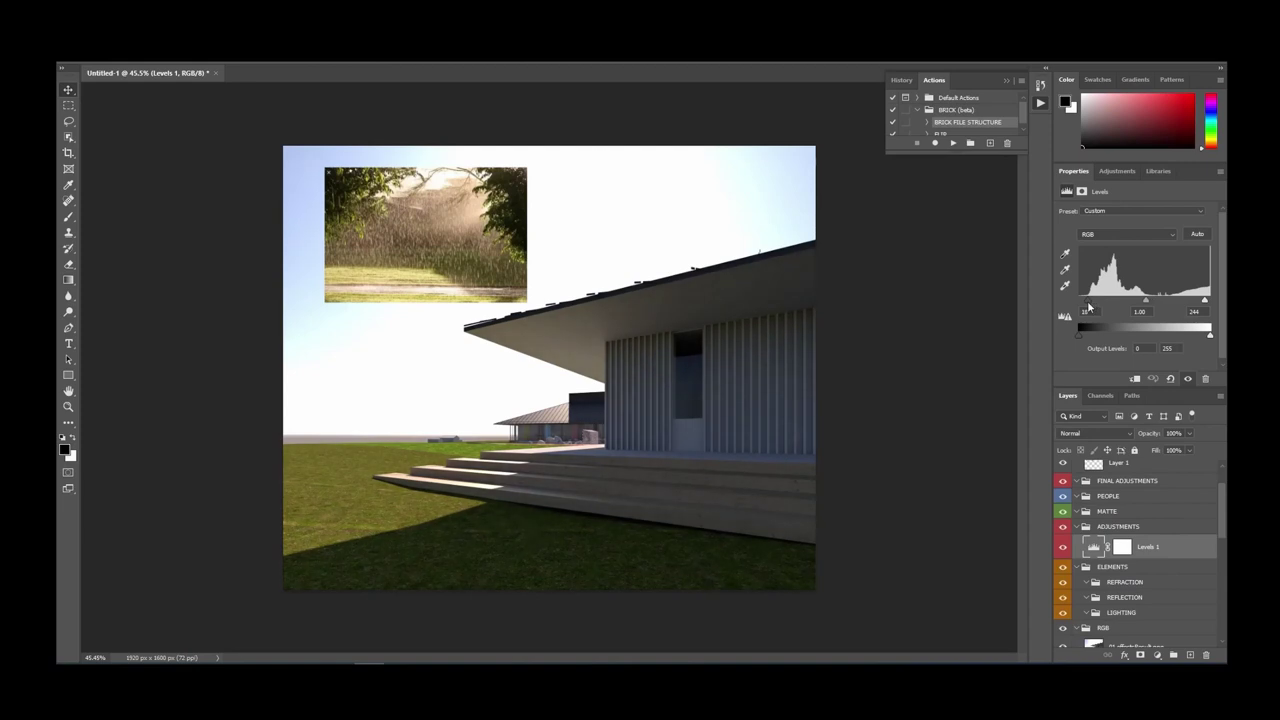
pyautogui.moveTo(1203, 306); pyautogui.dragTo(1205, 306)
# Add a Hue/Saturation adjustment above Levels 1 and strongly reduce the saturation of the tones sampled from the facade and sky.
pyautogui.click(1117, 171)
pyautogui.click(1085, 231)
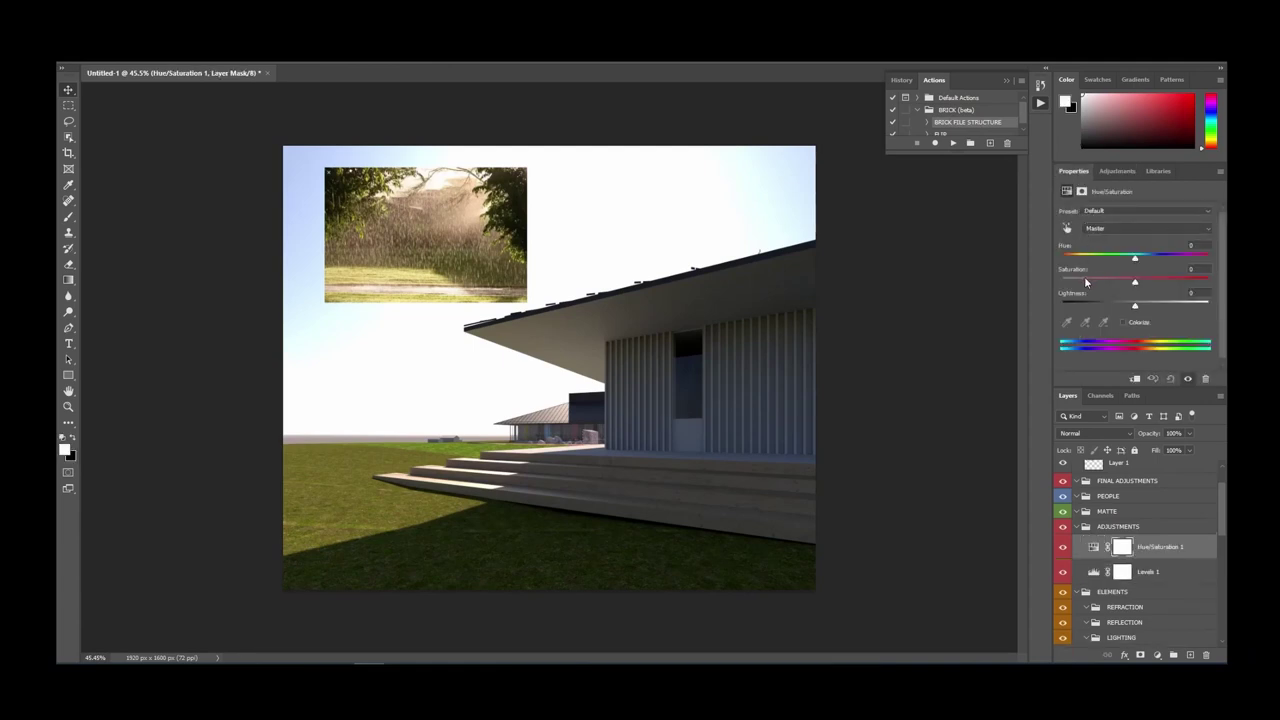
pyautogui.click(1067, 229)
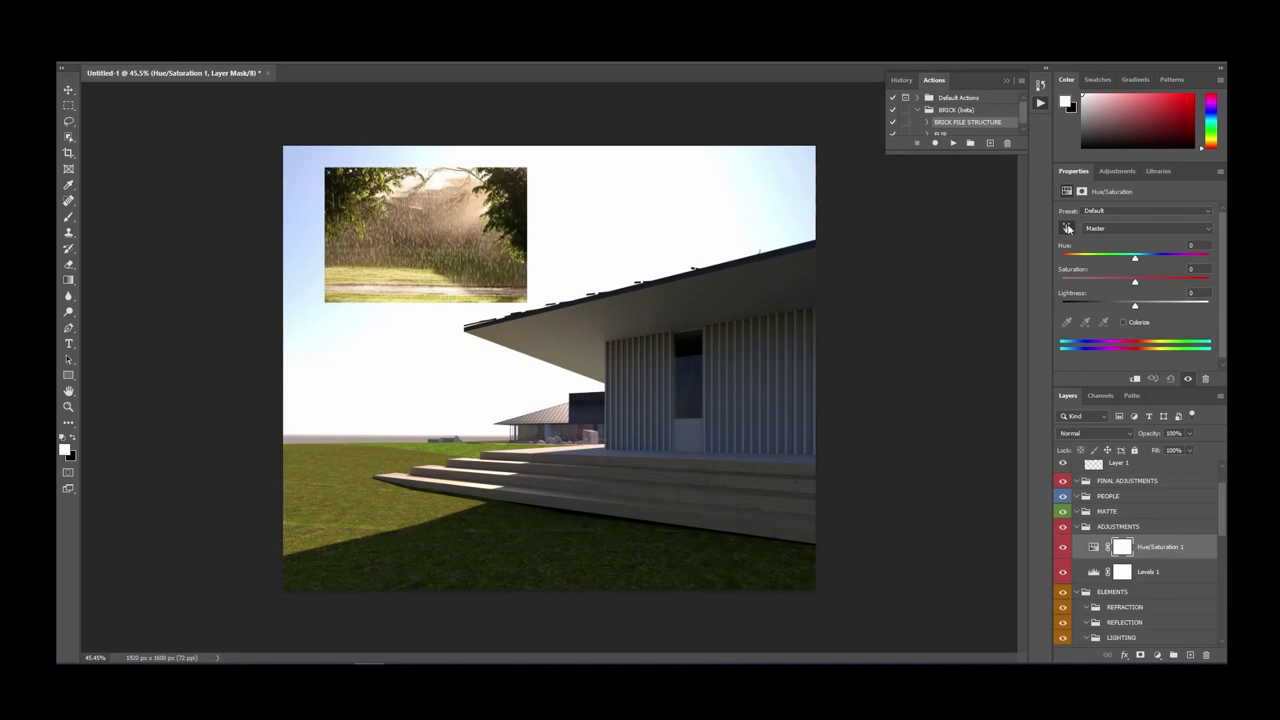
pyautogui.click(1068, 228)
pyautogui.click(765, 362)
pyautogui.click(797, 169)
pyautogui.moveTo(1135, 285); pyautogui.dragTo(1074, 296)
# Add a Color Balance adjustment with midtones at +7 red and -11 yellow, and compare the image with and without it.
pyautogui.click(1105, 229)
pyautogui.click(1105, 275)
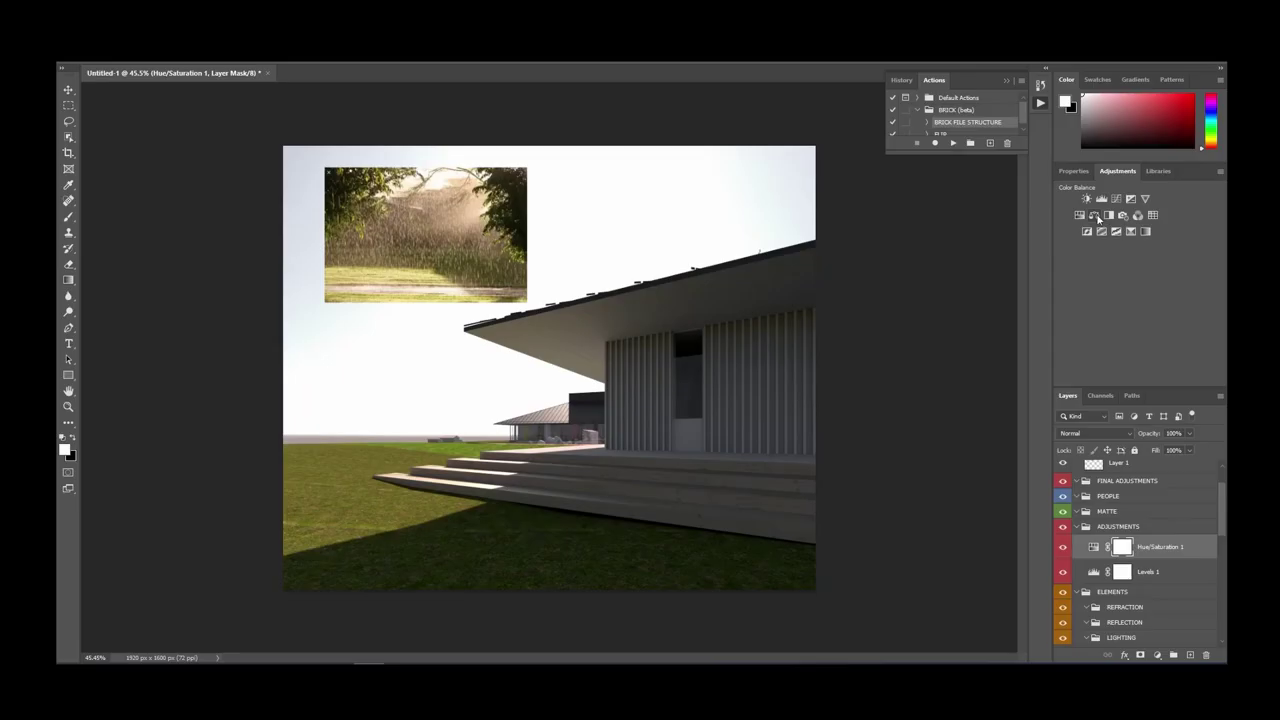
pyautogui.click(1096, 216)
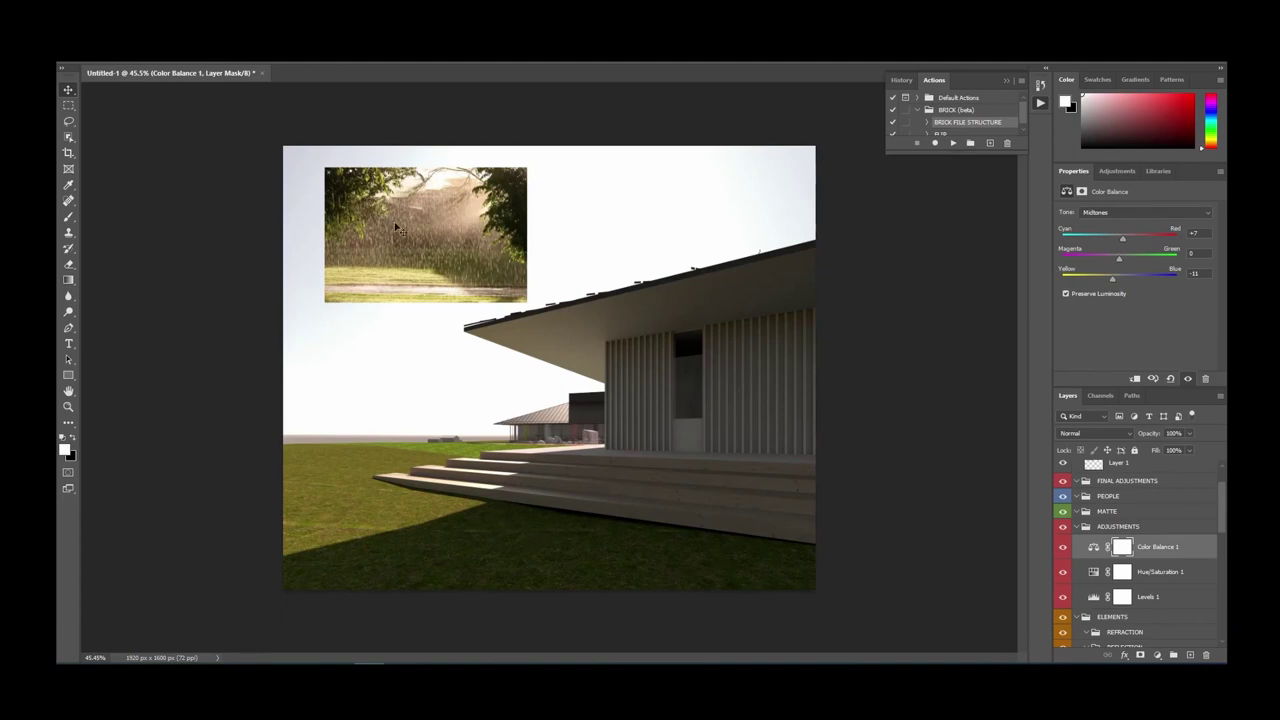
pyautogui.moveTo(1063, 552)
pyautogui.mouseDown()
pyautogui.moveTo(1066, 603)
pyautogui.moveTo(1063, 548)
pyautogui.mouseUp()
# Convert the 01.VRayZDepth.png layer to a smart object and move it into the MATTE group.
pyautogui.click(1150, 597)
pyautogui.scroll(-3, 1160, 580)
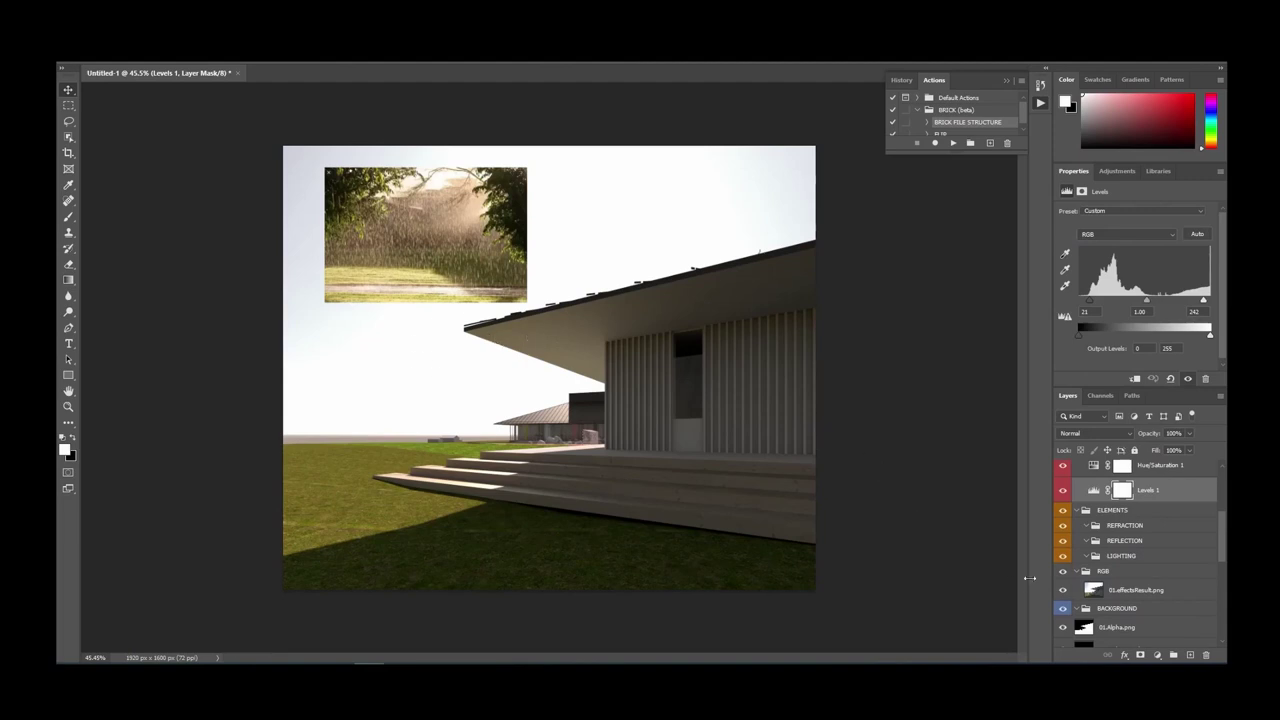
pyautogui.click(1150, 512)
pyautogui.scroll(-10, 1140, 560)
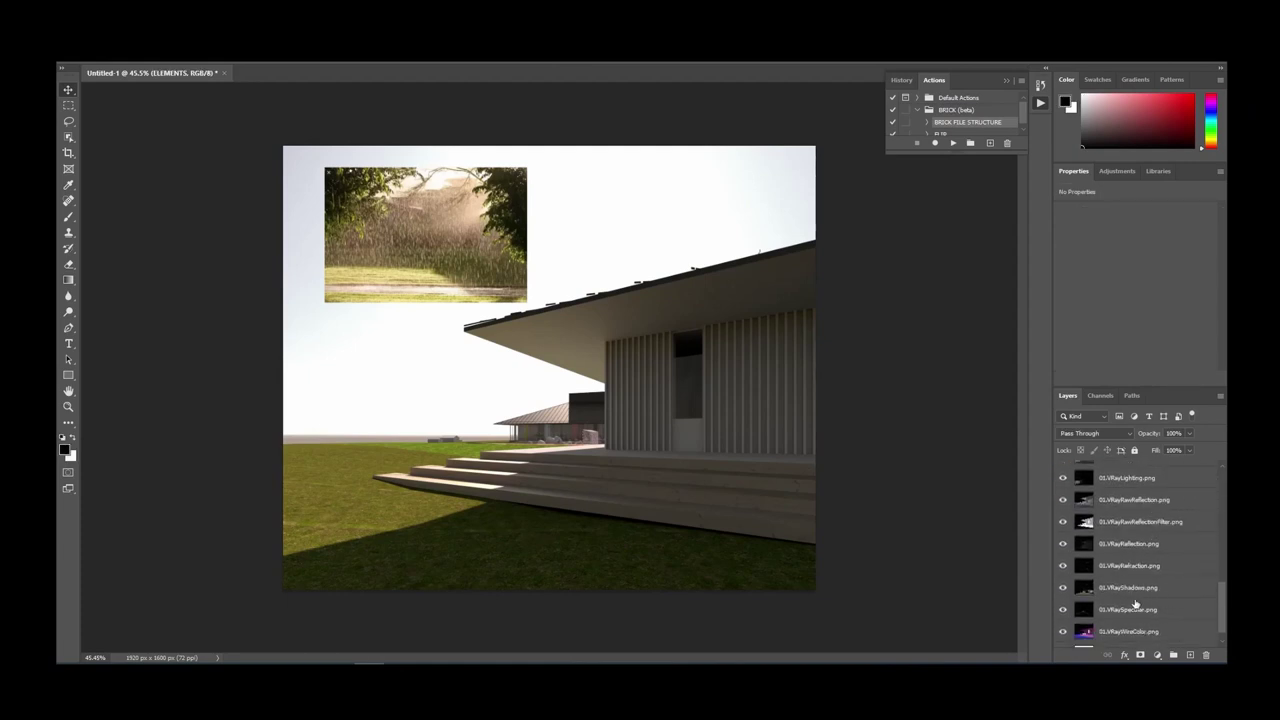
pyautogui.click(1124, 637)
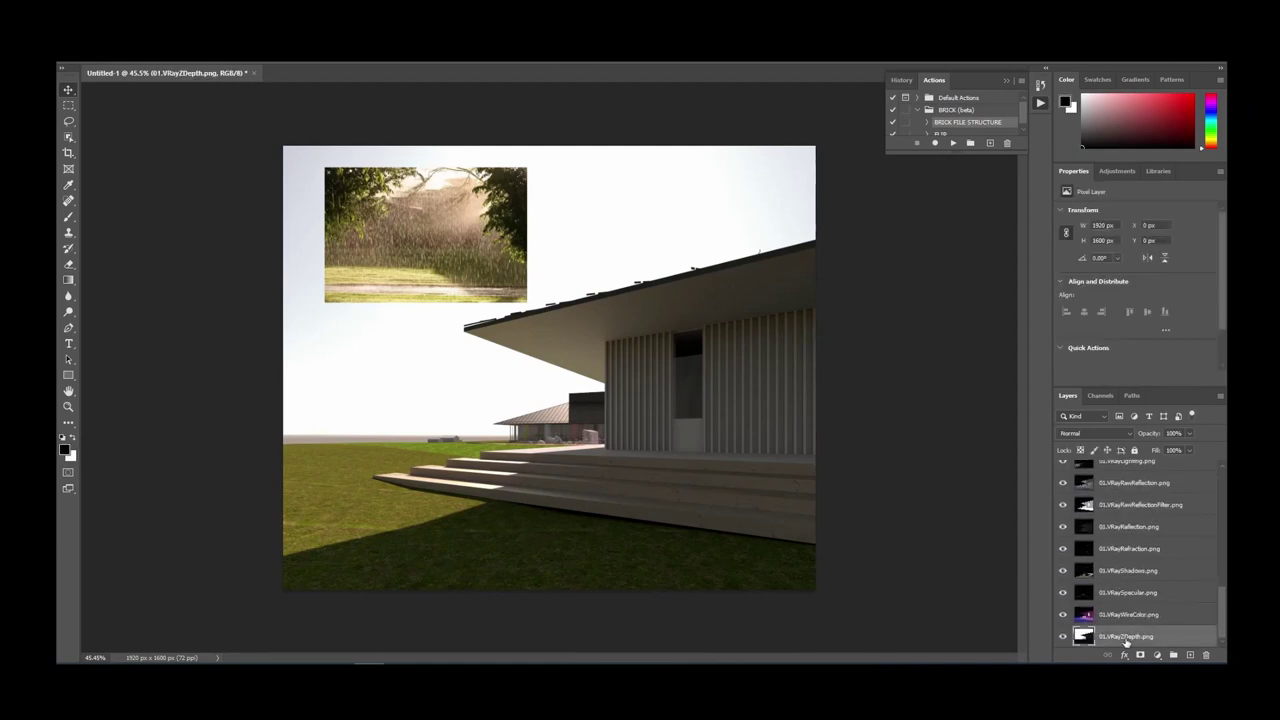
pyautogui.press('F2')
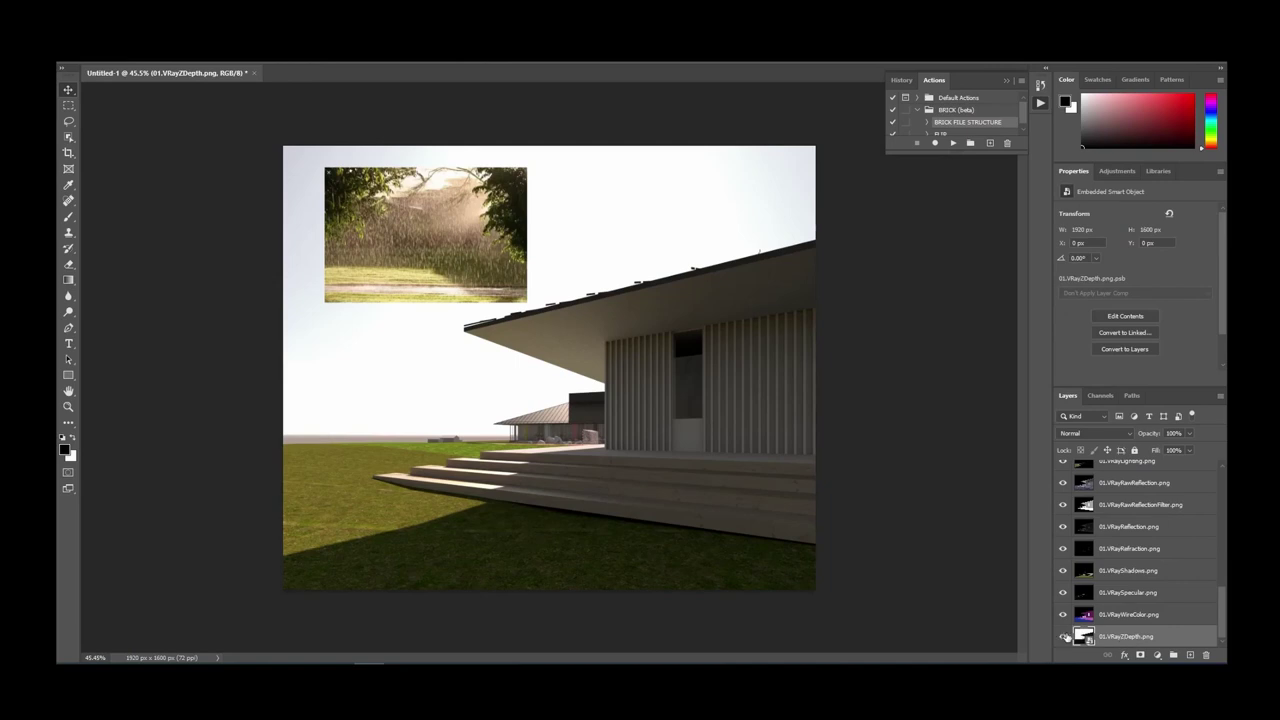
pyautogui.moveTo(1134, 641); pyautogui.dragTo(1122, 542)
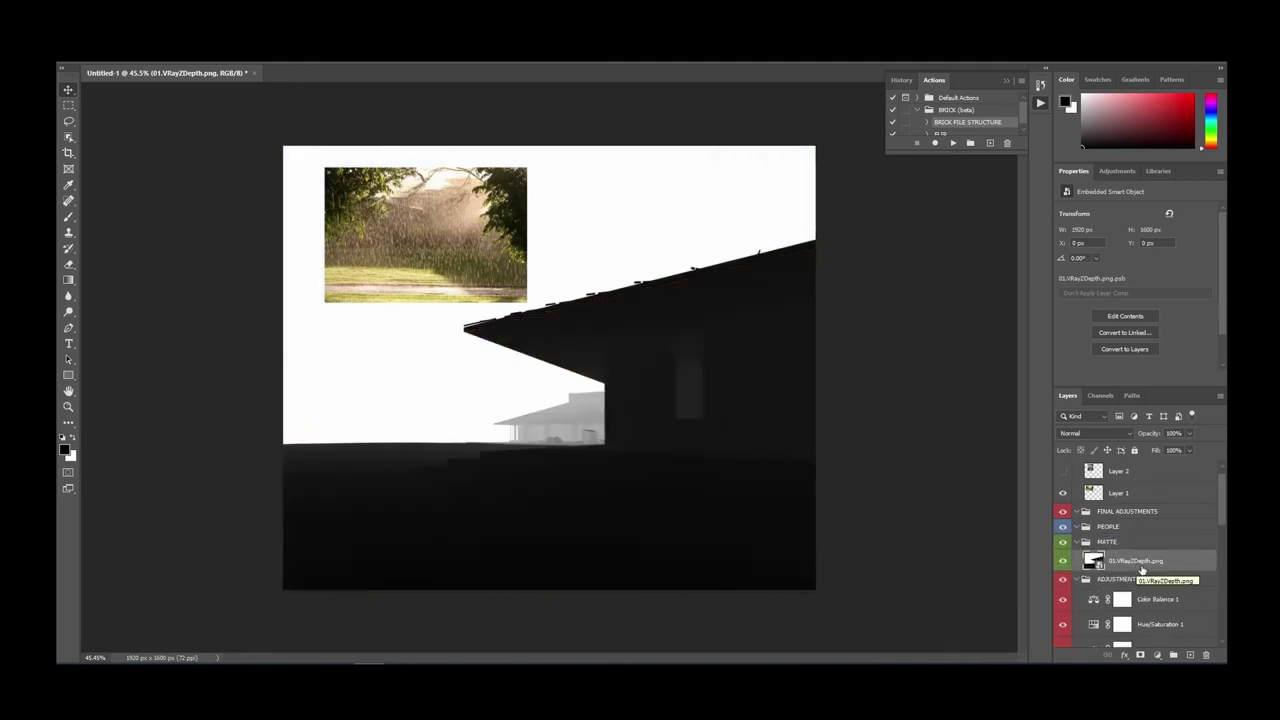
# Put the 01.VRayZDepth.png layer in its own group inside MATTE and name the group zdepth.
pyautogui.hotkey('ctrl', 'g')
pyautogui.doubleClick(1119, 557)
pyautogui.press('Return')
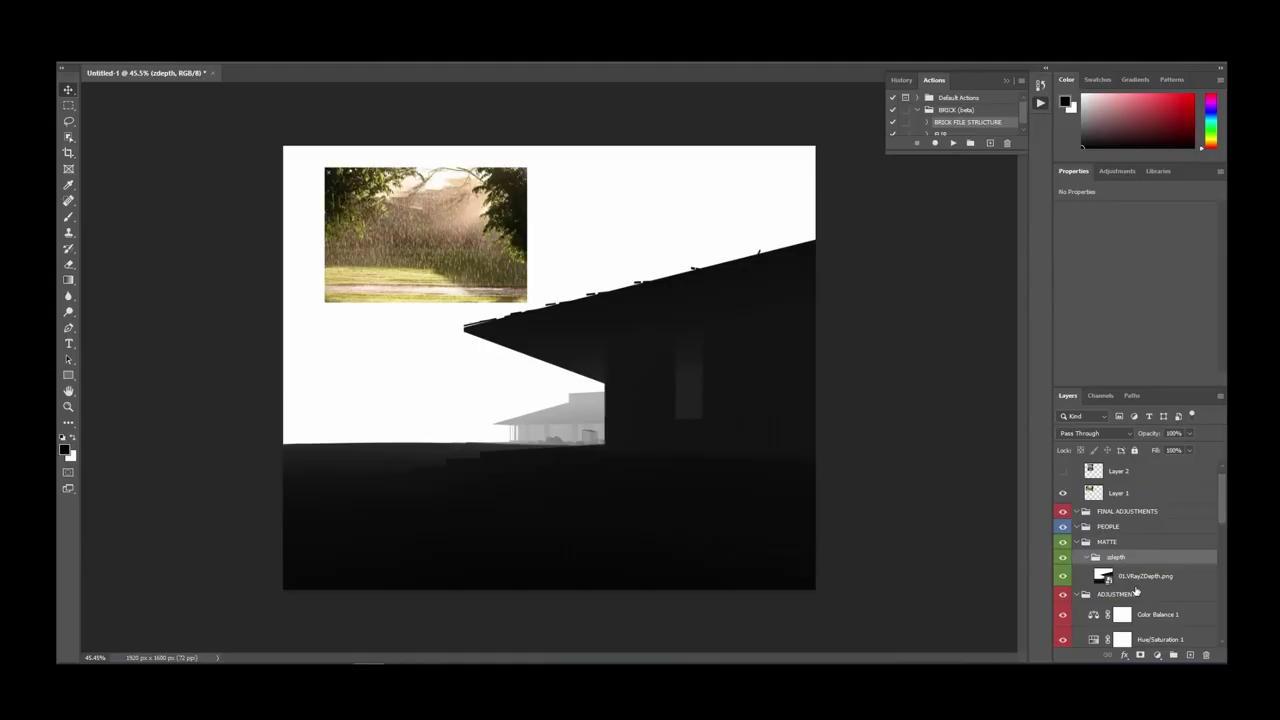
# Set the blend mode of the zdepth group to Screen.
pyautogui.click(1135, 578)
pyautogui.click(1136, 563)
pyautogui.click(1136, 580)
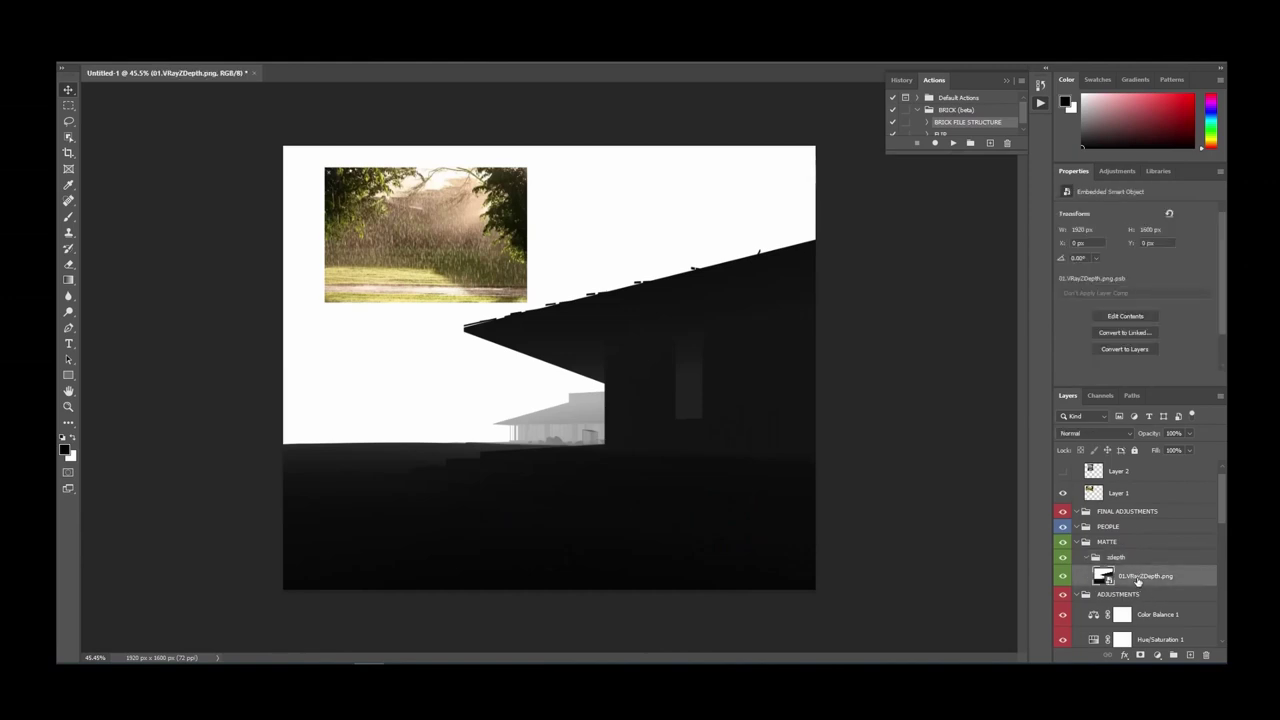
pyautogui.click(1118, 558)
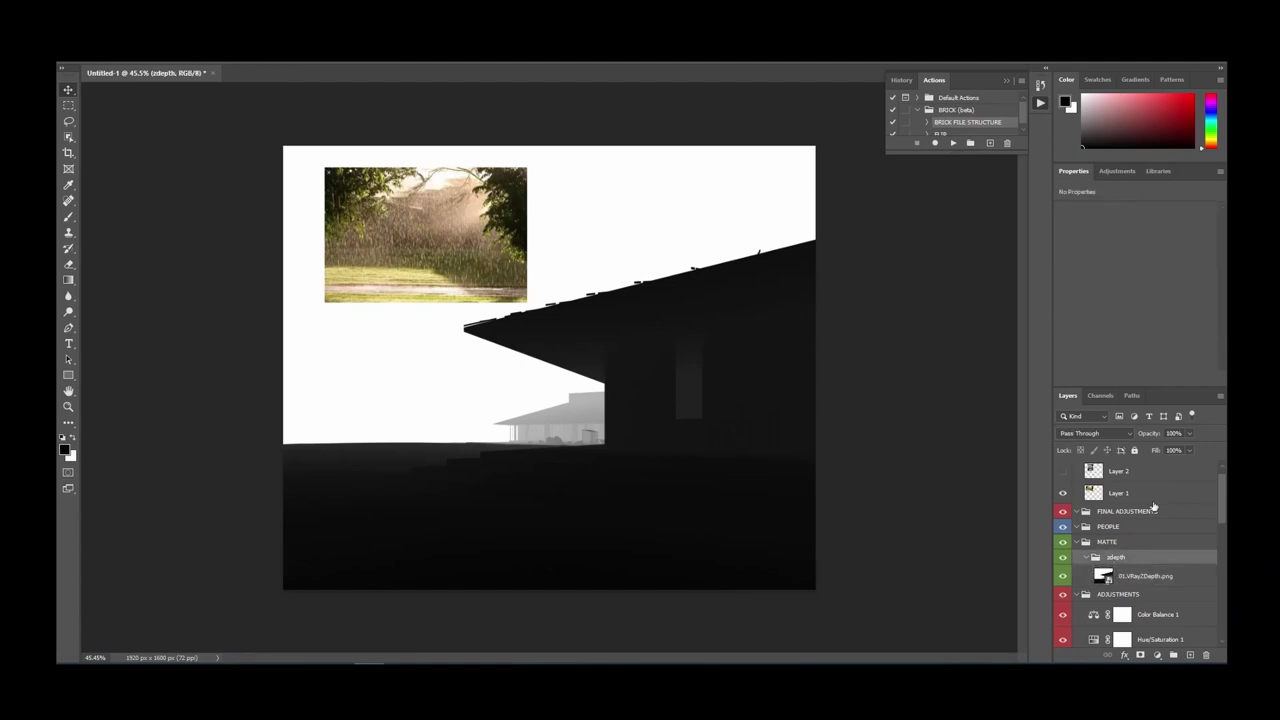
pyautogui.click(1147, 580)
pyautogui.click(1126, 558)
pyautogui.click(1094, 433)
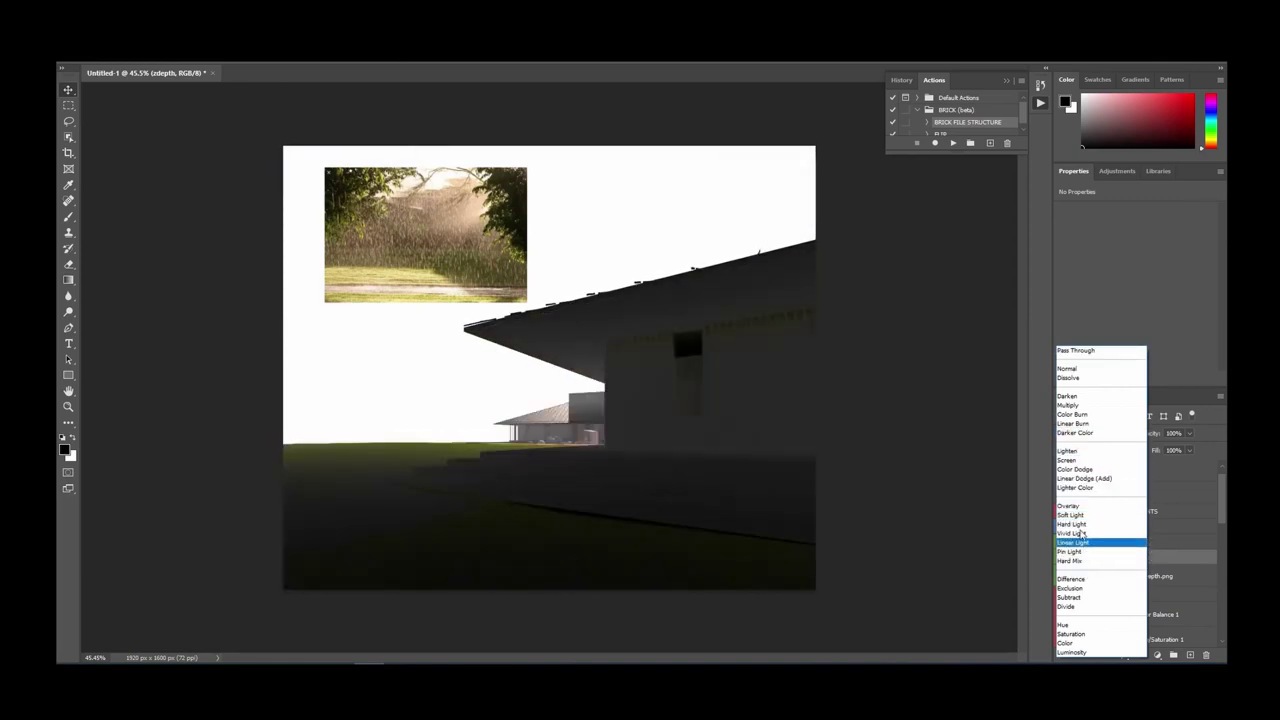
pyautogui.click(1076, 461)
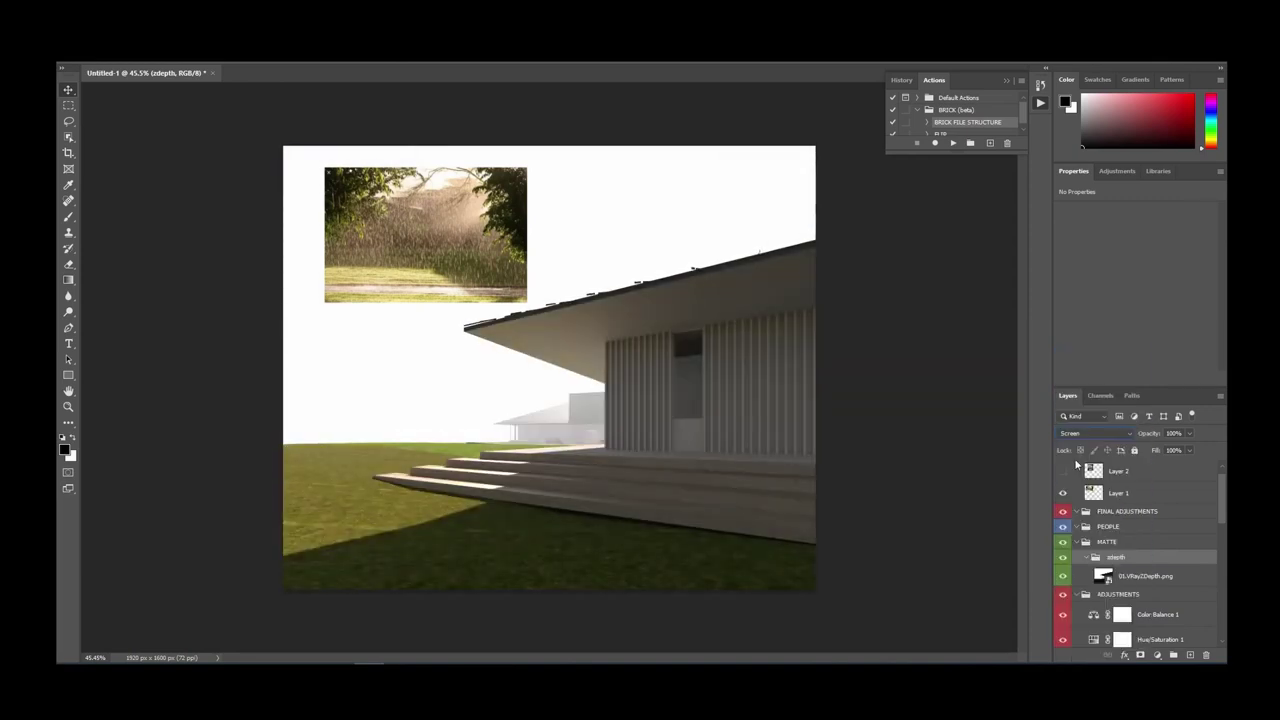
# Switch the zdepth group to Normal blending for comparison and return it to Screen.
pyautogui.click(1149, 578)
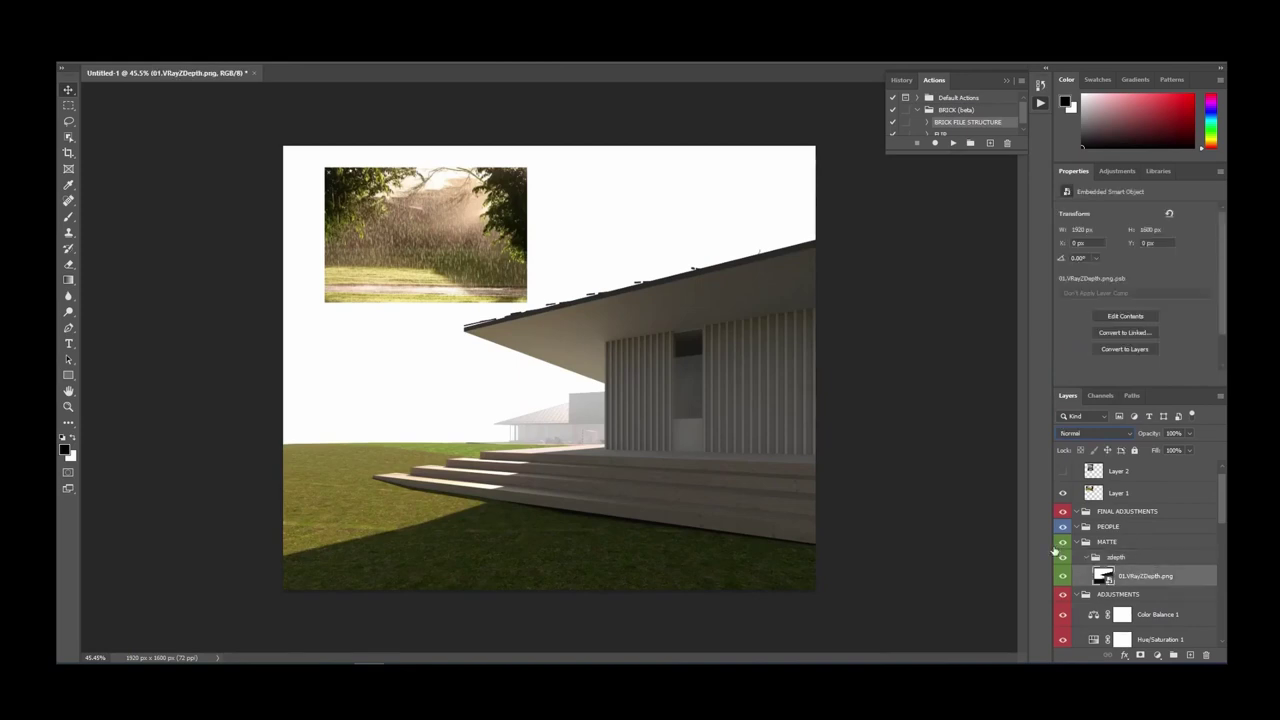
pyautogui.click(1118, 557)
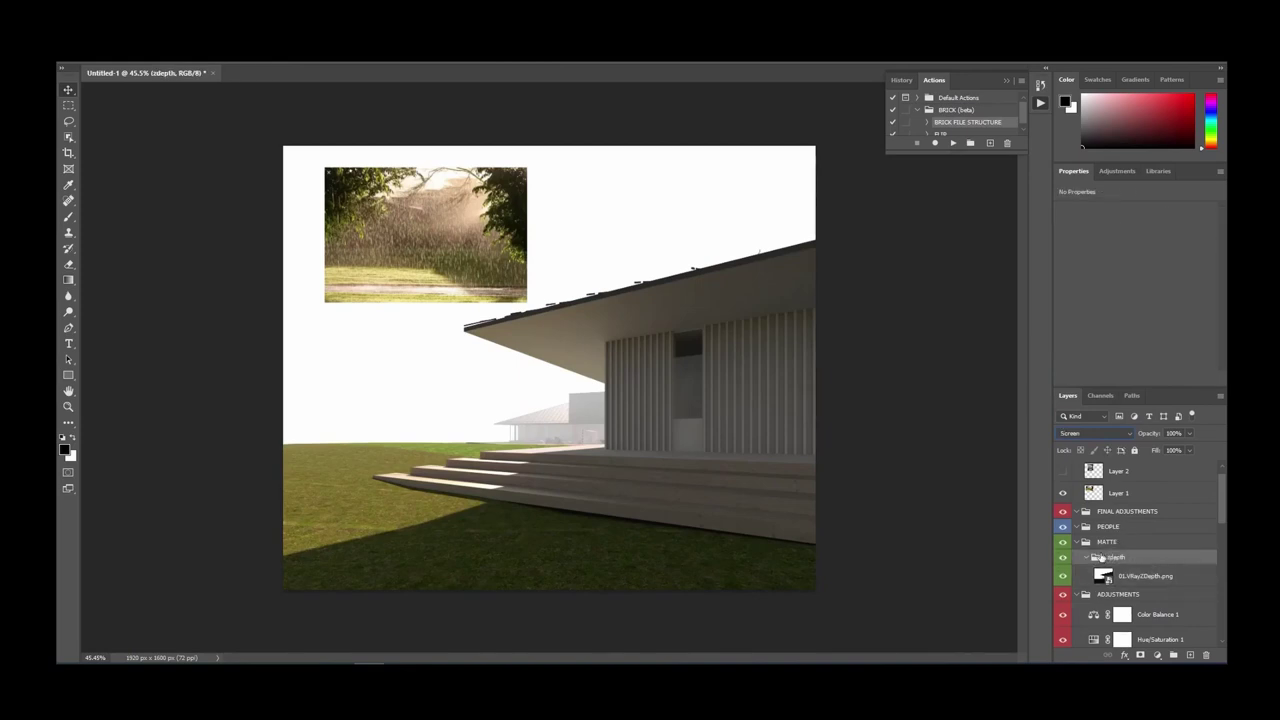
pyautogui.click(1091, 428)
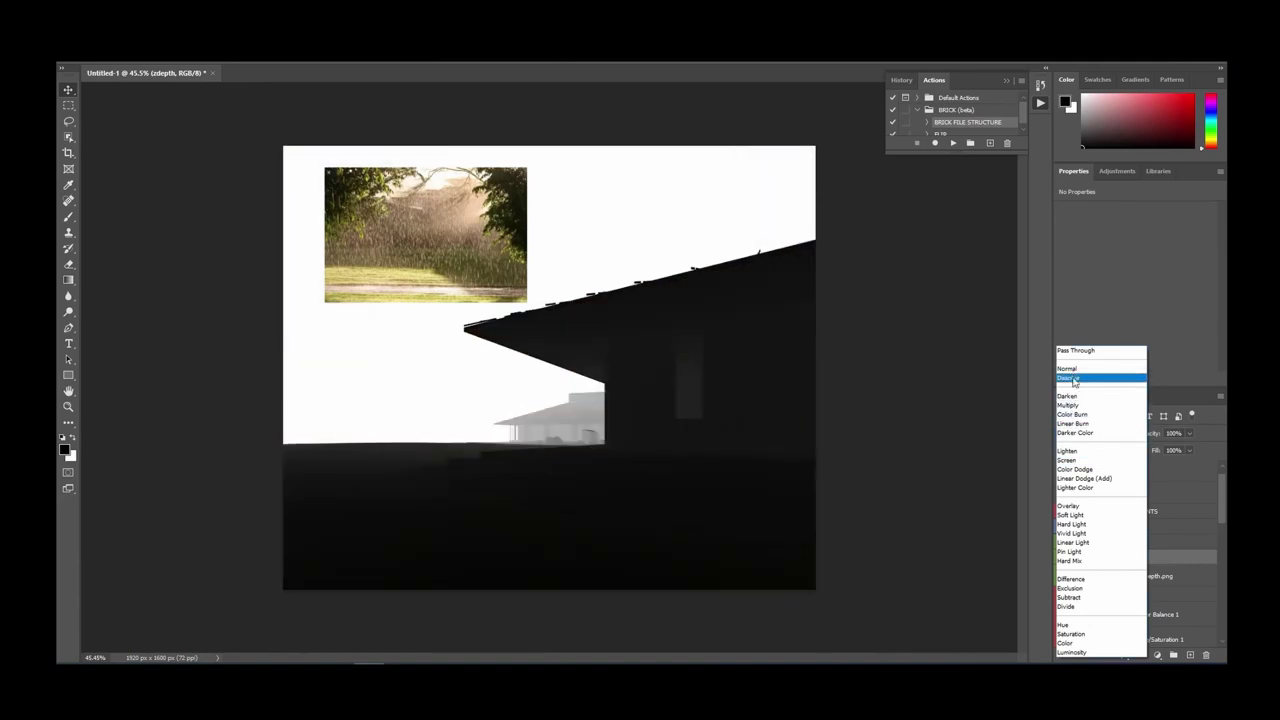
pyautogui.click(1072, 365)
pyautogui.click(1073, 436)
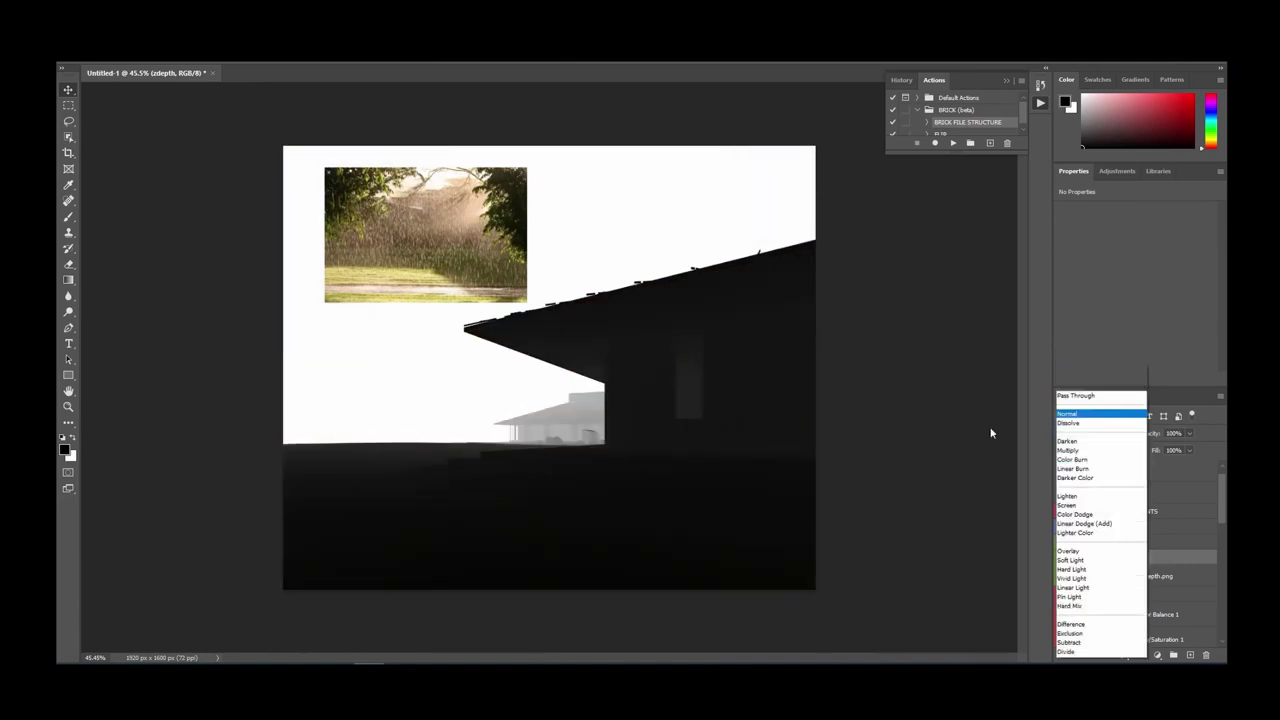
pyautogui.click(1076, 460)
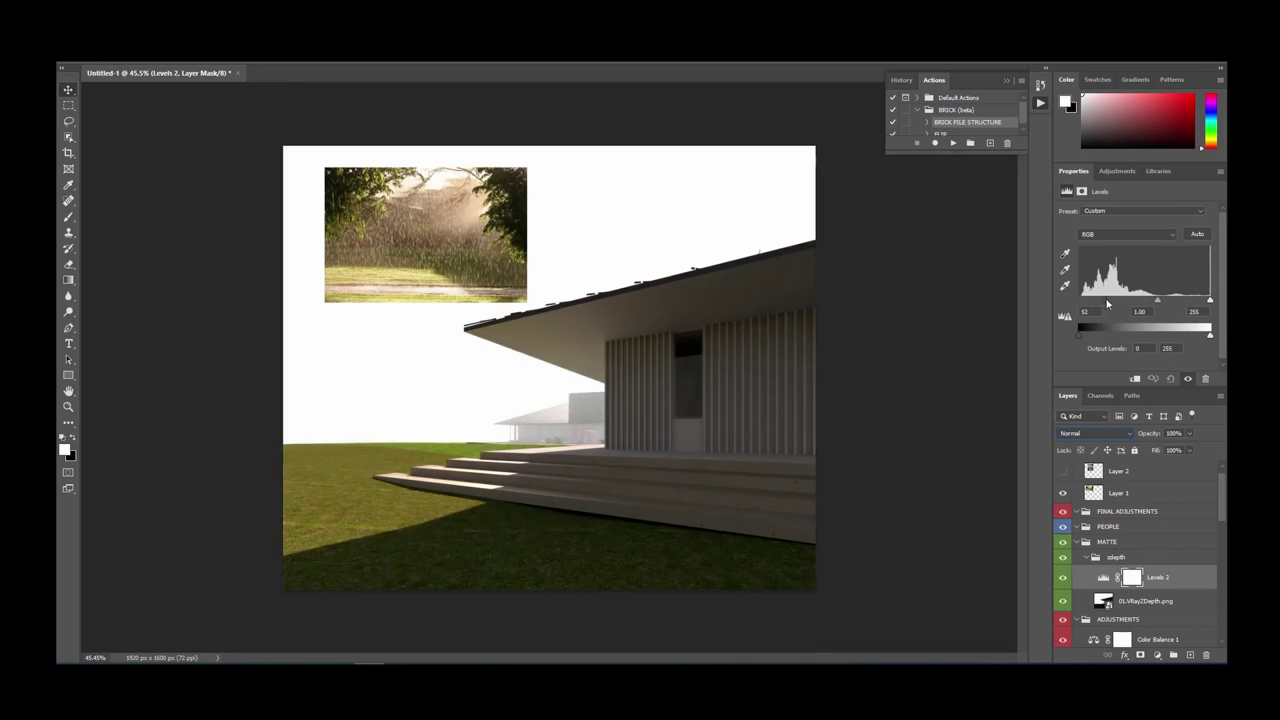
# Raise the black input of the Levels 2 adjustment above the z-depth layer to control the distance haze.
pyautogui.moveTo(1111, 303); pyautogui.dragTo(1162, 318)
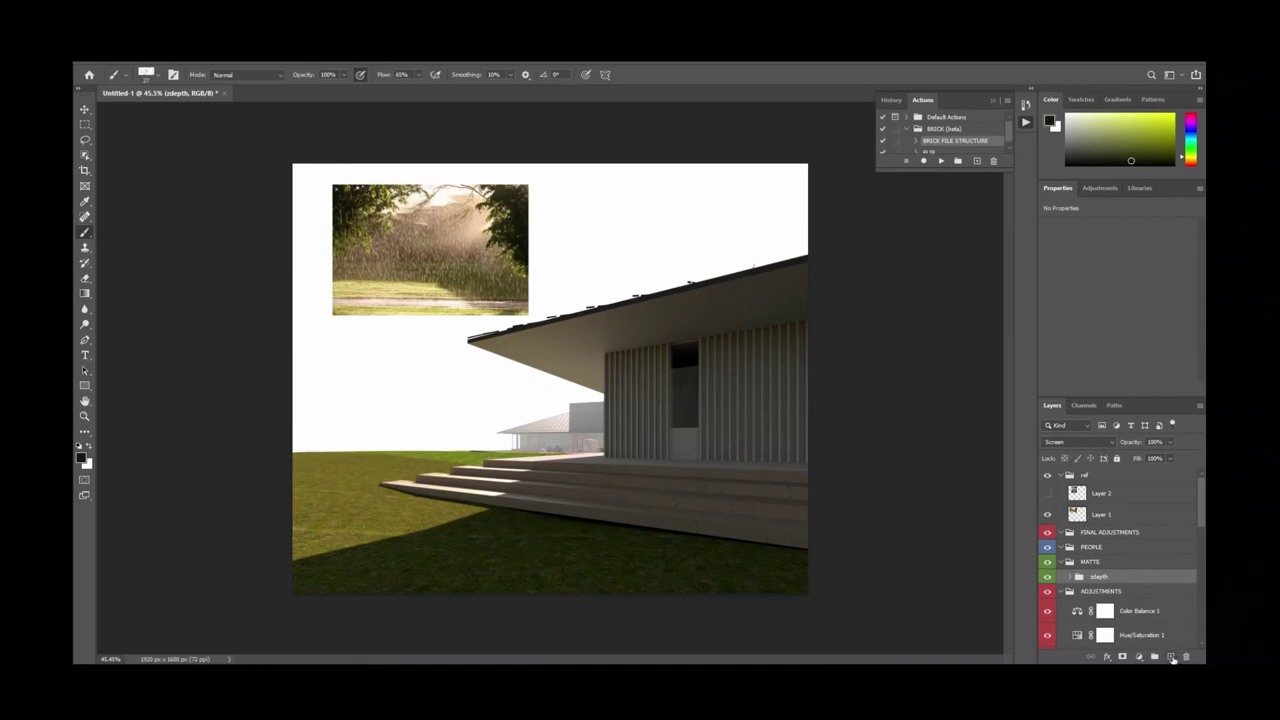
# Create a new empty layer above the zdepth group inside MATTE.
pyautogui.click(1171, 656)
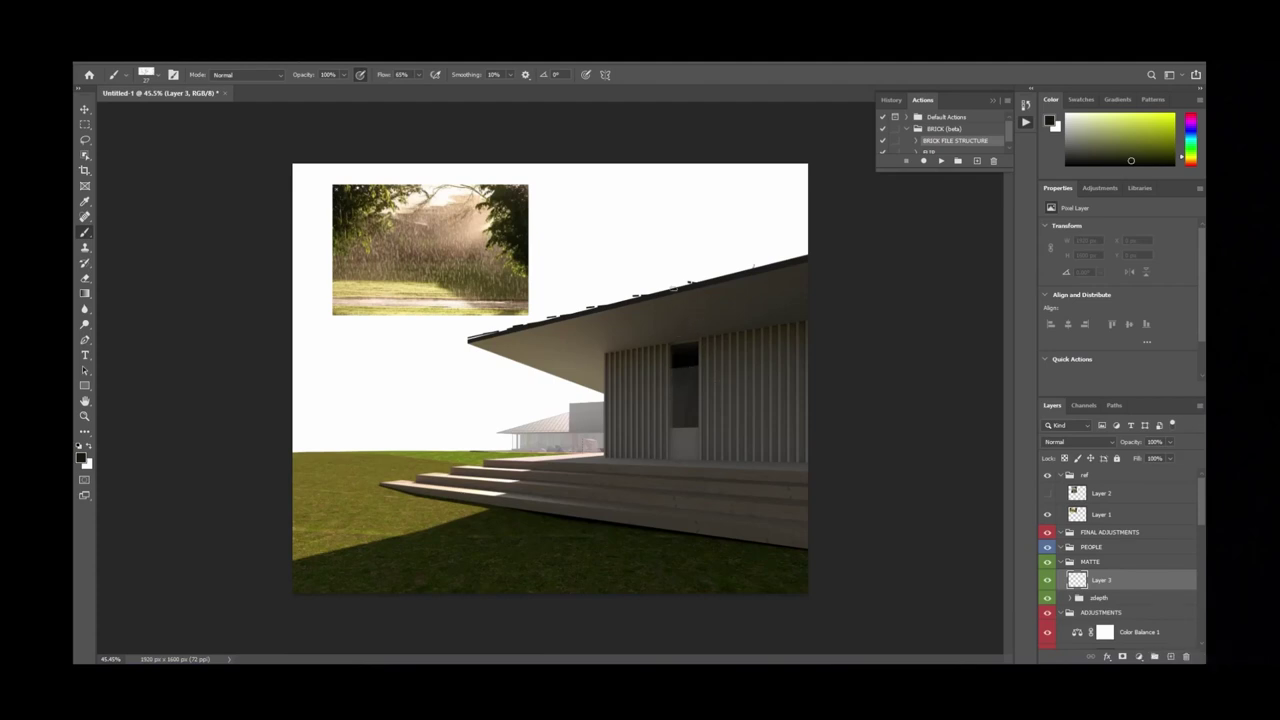
pyautogui.keyDown('alt'); pyautogui.moveTo(669, 283); pyautogui.dragTo(685, 283, button='right'); pyautogui.keyUp('alt')
pyautogui.moveTo(656, 220)
pyautogui.mouseDown()
pyautogui.moveTo(672, 246)
pyautogui.moveTo(737, 217)
pyautogui.moveTo(691, 247)
pyautogui.moveTo(717, 222)
pyautogui.mouseUp()
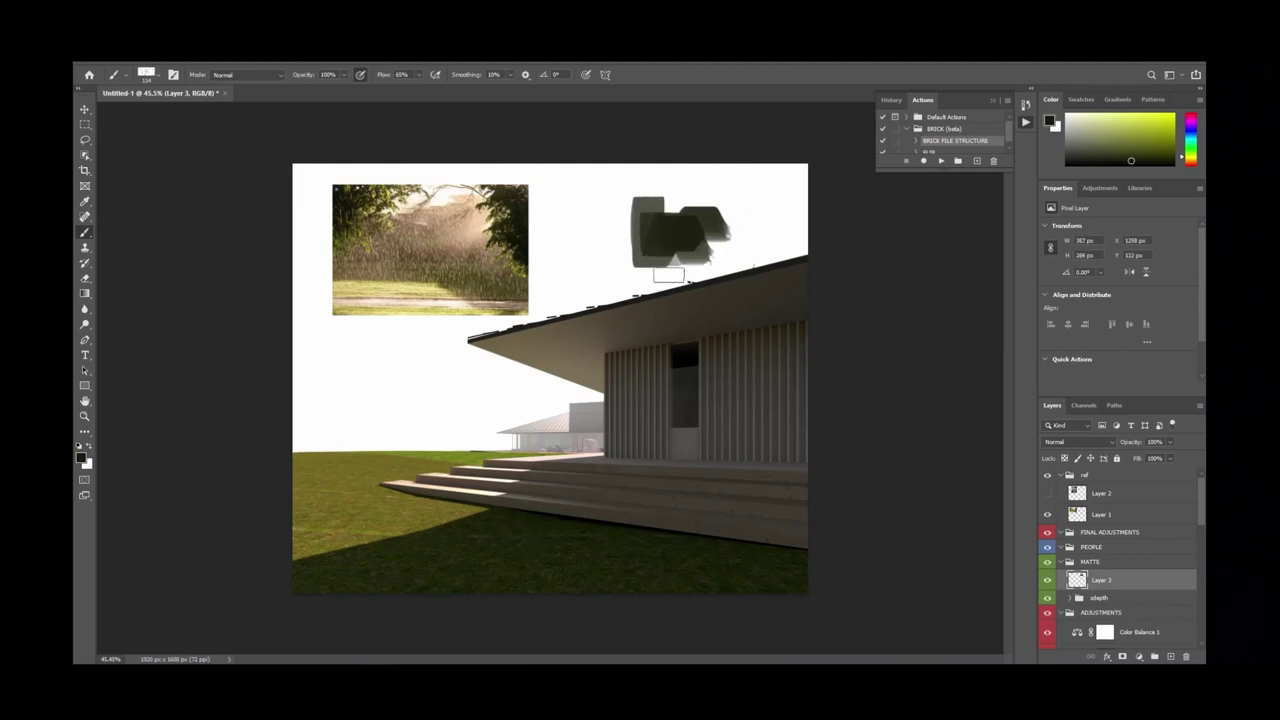
pyautogui.hotkey('ctrl', 'z')
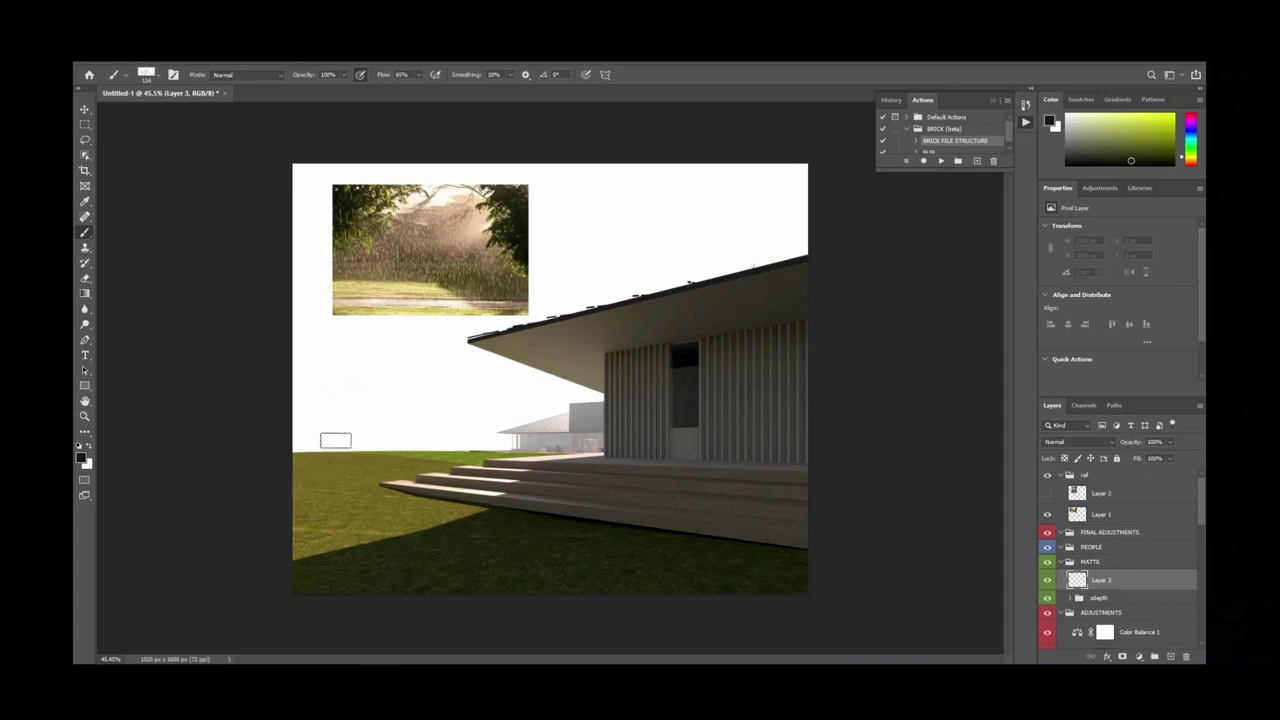
# Paint a dark tree line with grey hills behind it along the horizon beside the distant building.
pyautogui.moveTo(310, 443); pyautogui.dragTo(491, 440)
pyautogui.keyDown('alt'); pyautogui.moveTo(454, 427); pyautogui.dragTo(447, 441, button='right'); pyautogui.keyUp('alt')
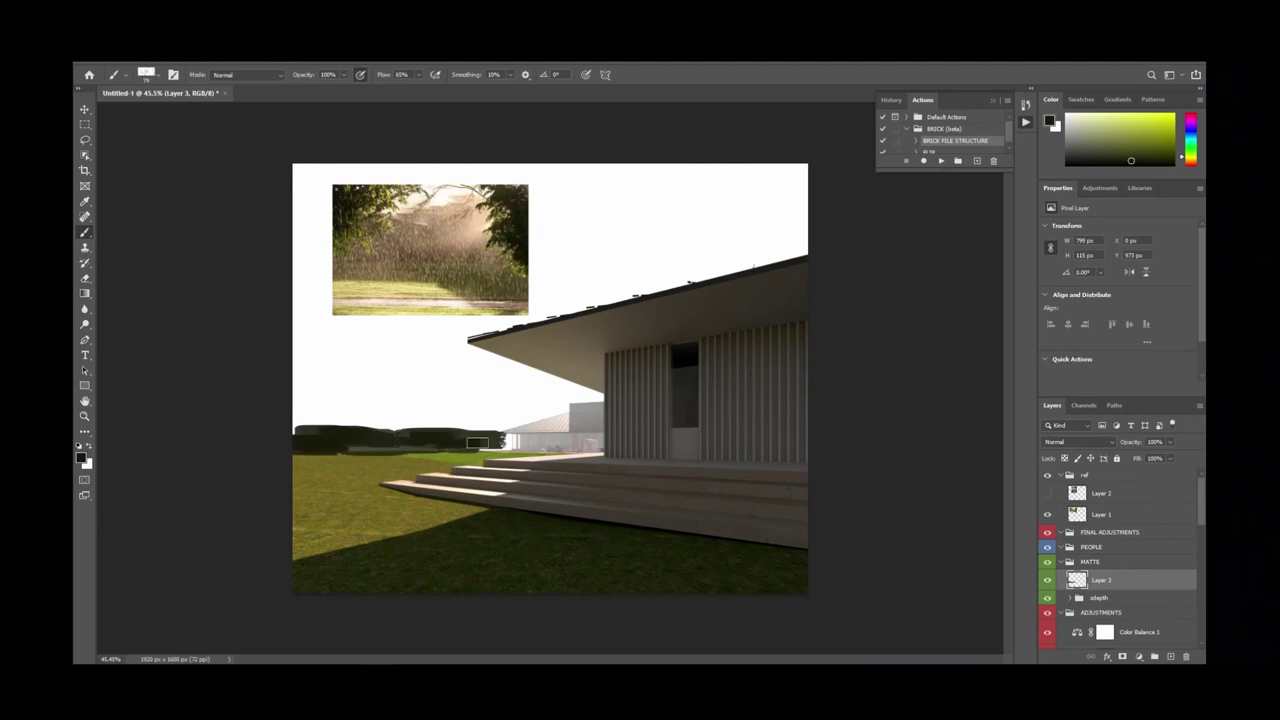
pyautogui.moveTo(428, 438)
pyautogui.mouseDown()
pyautogui.moveTo(310, 433)
pyautogui.moveTo(438, 421)
pyautogui.moveTo(340, 424)
pyautogui.moveTo(386, 432)
pyautogui.mouseUp()
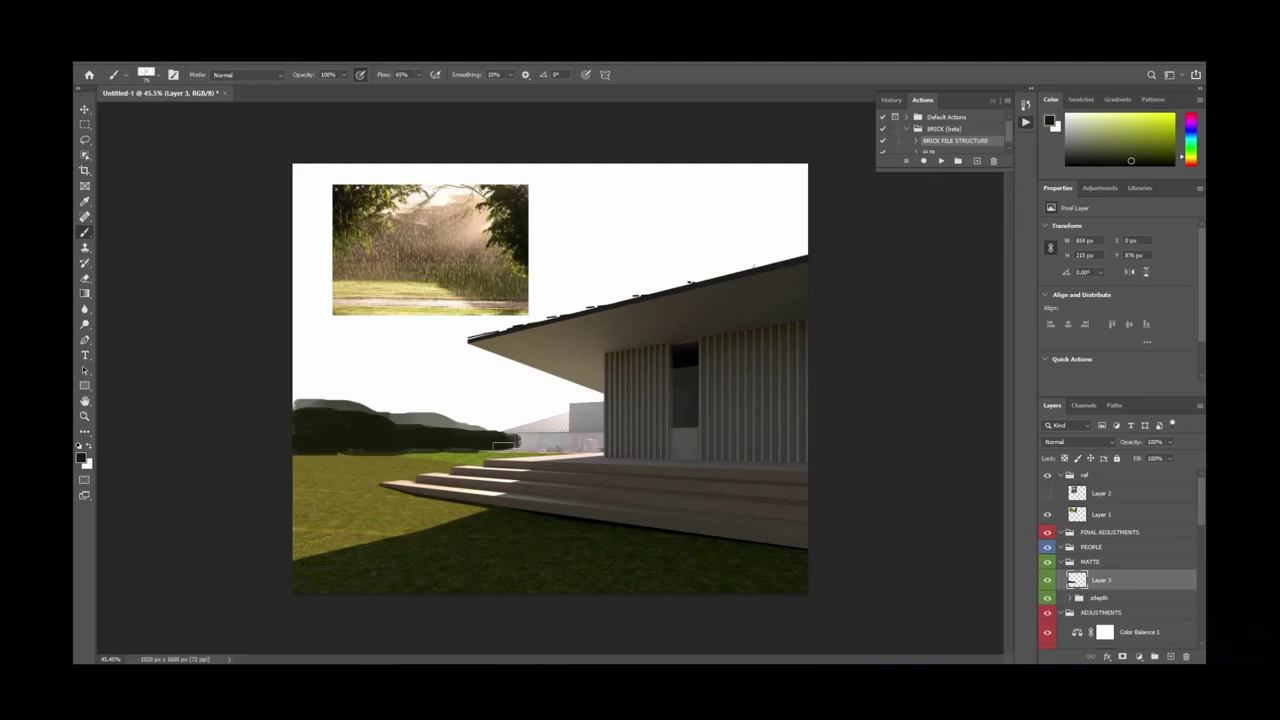
# Paint over the tree line with a hazy grey tone and add dark bush shapes along its base.
pyautogui.keyDown('alt'); pyautogui.click(436, 406); pyautogui.keyUp('alt')
pyautogui.moveTo(458, 434)
pyautogui.mouseDown()
pyautogui.moveTo(298, 412)
pyautogui.moveTo(330, 430)
pyautogui.moveTo(480, 440)
pyautogui.moveTo(300, 440)
pyautogui.moveTo(455, 437)
pyautogui.mouseUp()
pyautogui.moveTo(342, 427)
pyautogui.mouseDown()
pyautogui.moveTo(320, 438)
pyautogui.moveTo(385, 435)
pyautogui.moveTo(345, 418)
pyautogui.moveTo(470, 435)
pyautogui.mouseUp()
pyautogui.moveTo(358, 430); pyautogui.dragTo(439, 434)
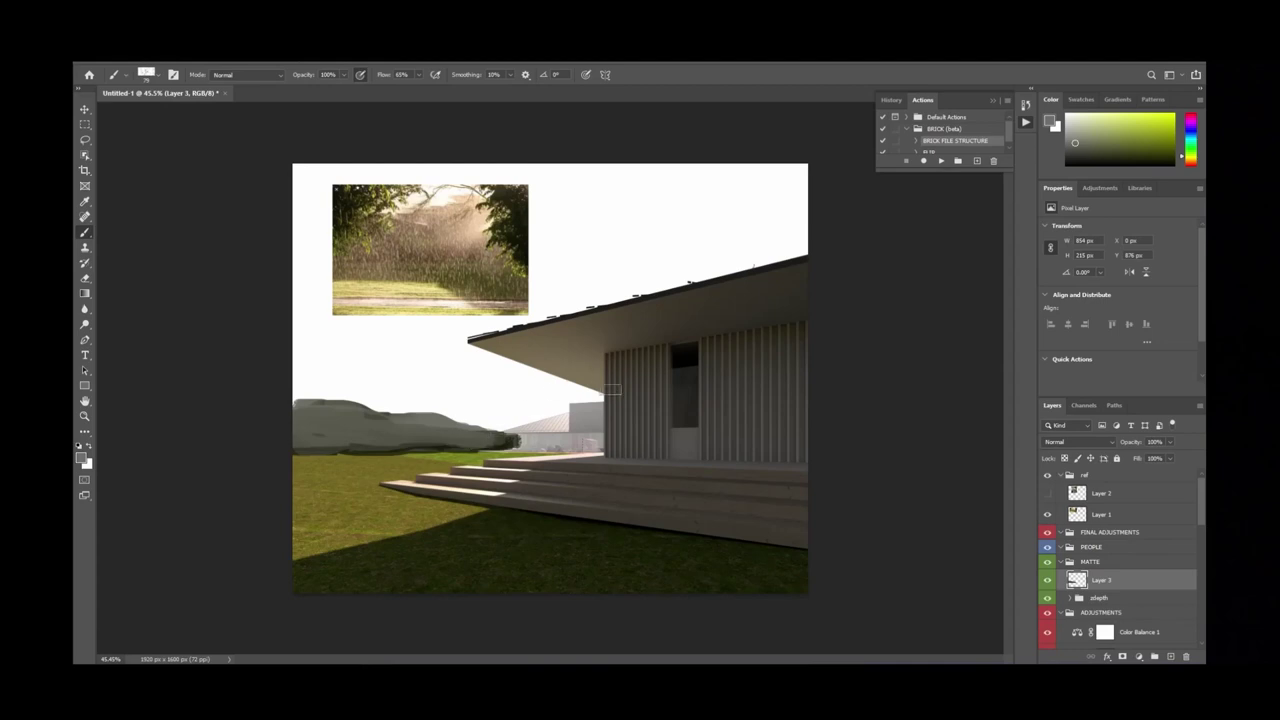
pyautogui.keyDown('alt'); pyautogui.click(374, 451); pyautogui.keyUp('alt')
pyautogui.moveTo(296, 445); pyautogui.dragTo(365, 441)
# Paint a wide dark tree trunk in the foreground, running from the grass past the facade to the image's upper edge.
pyautogui.moveTo(715, 491)
pyautogui.keyDown('alt'); pyautogui.mouseDown(button='right')
pyautogui.moveTo(743, 507)
pyautogui.moveTo(705, 566)
pyautogui.mouseUp(button='right'); pyautogui.keyUp('alt')
pyautogui.moveTo(705, 566)
pyautogui.mouseDown()
pyautogui.moveTo(705, 169)
pyautogui.moveTo(707, 568)
pyautogui.moveTo(700, 352)
pyautogui.mouseUp()
pyautogui.keyDown('alt'); pyautogui.click(605, 521); pyautogui.keyUp('alt')
pyautogui.keyDown('alt'); pyautogui.click(714, 416); pyautogui.keyUp('alt')
pyautogui.moveTo(713, 465); pyautogui.dragTo(705, 211)
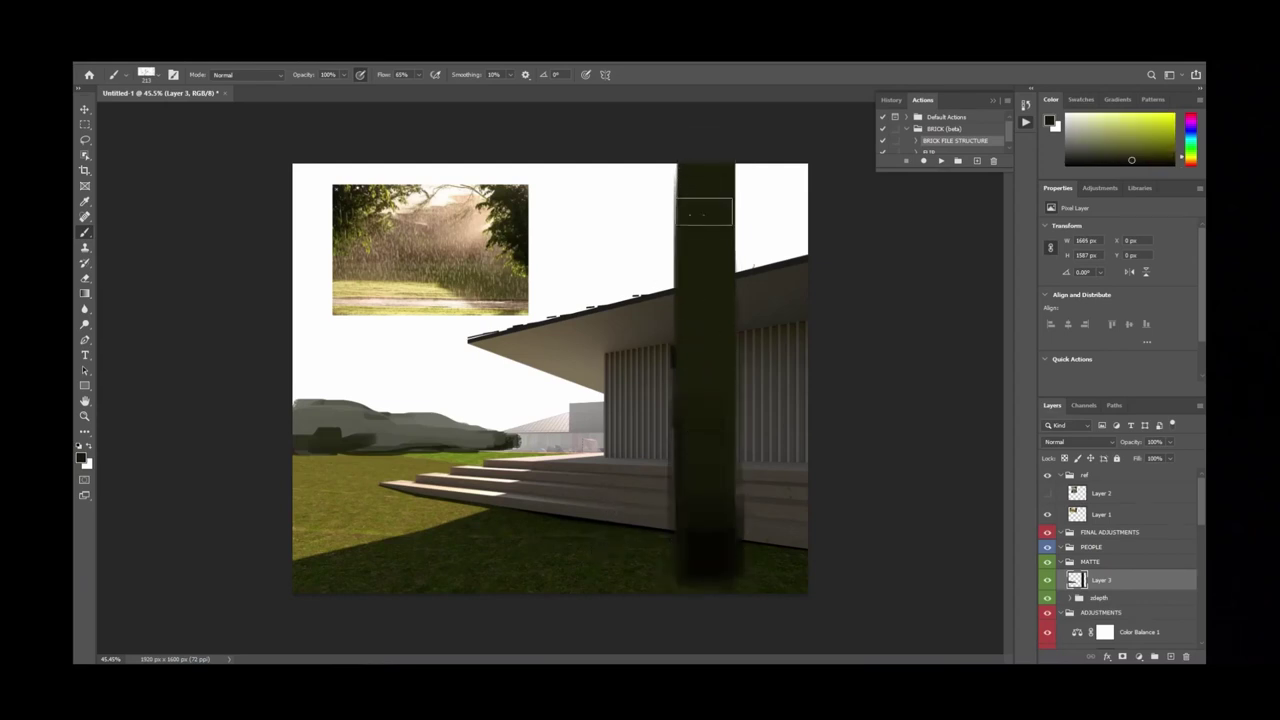
# Erase along both sides of the foreground trunk to narrow it and give it an organic shape.
pyautogui.press('m')
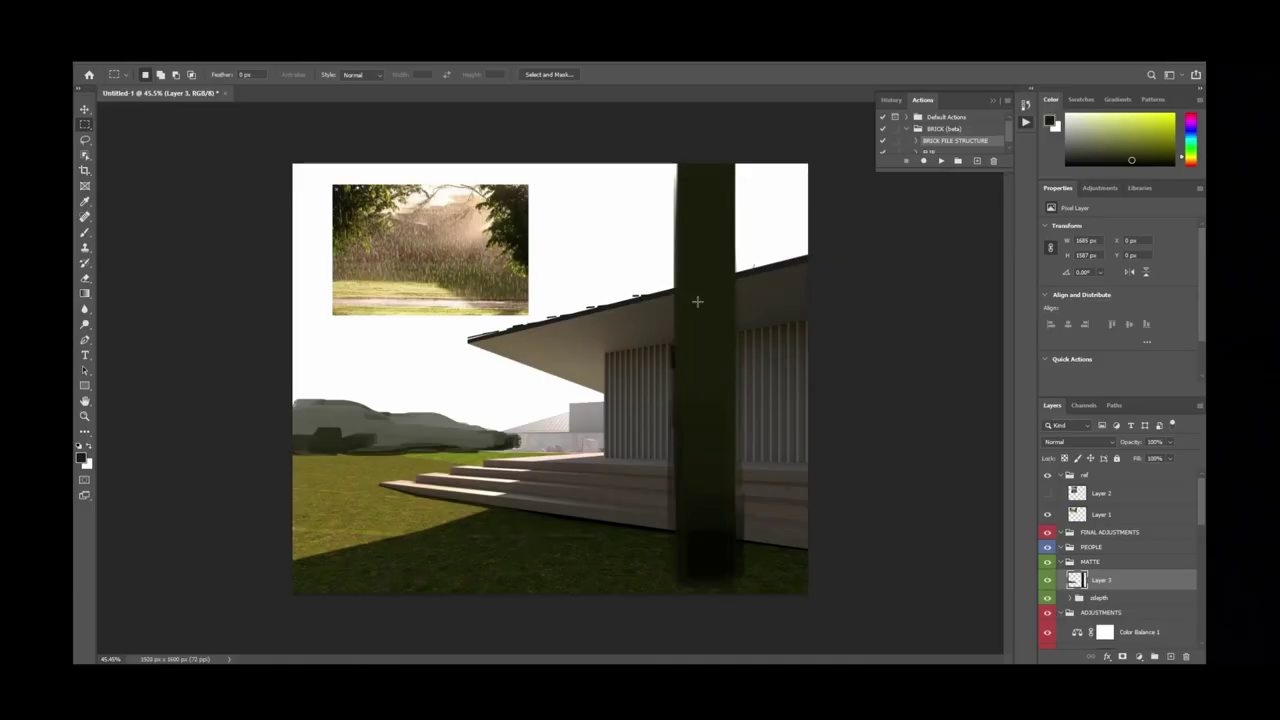
pyautogui.press('e')
pyautogui.moveTo(668, 573); pyautogui.dragTo(675, 300)
pyautogui.moveTo(663, 431)
pyautogui.mouseDown()
pyautogui.moveTo(676, 173)
pyautogui.moveTo(666, 579)
pyautogui.mouseUp()
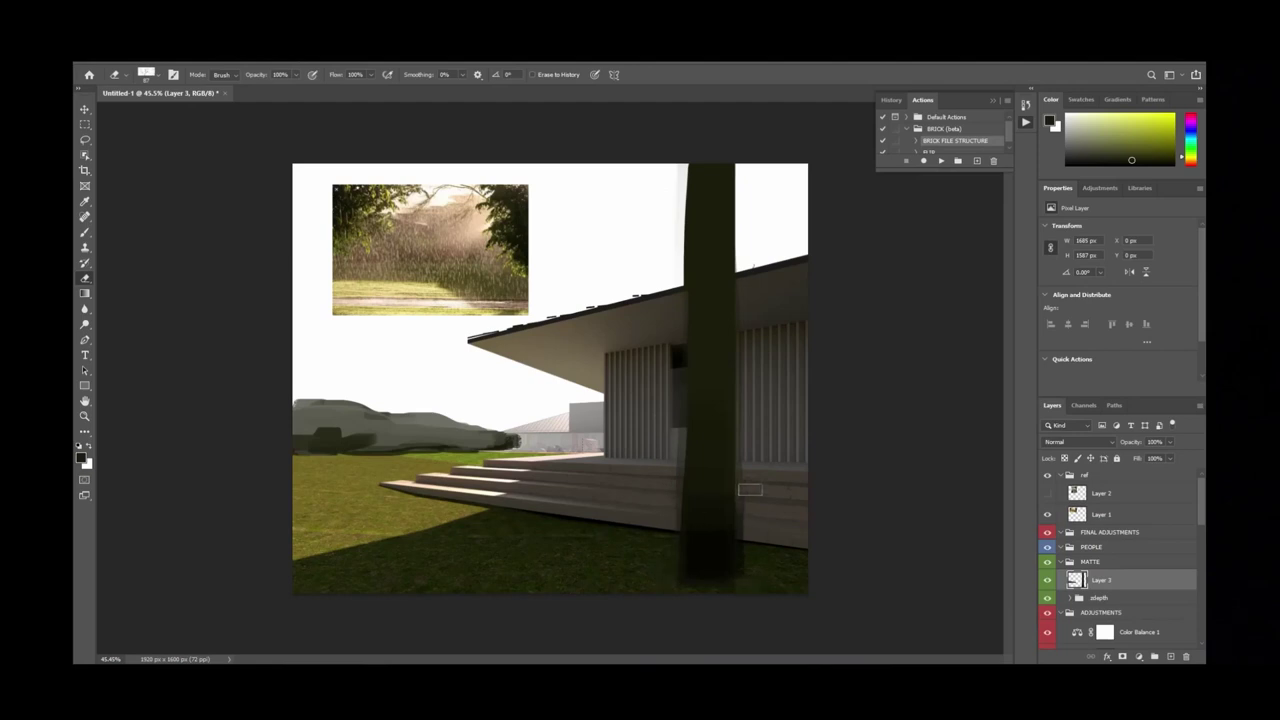
pyautogui.moveTo(757, 191)
pyautogui.mouseDown()
pyautogui.moveTo(737, 434)
pyautogui.moveTo(697, 254)
pyautogui.mouseUp()
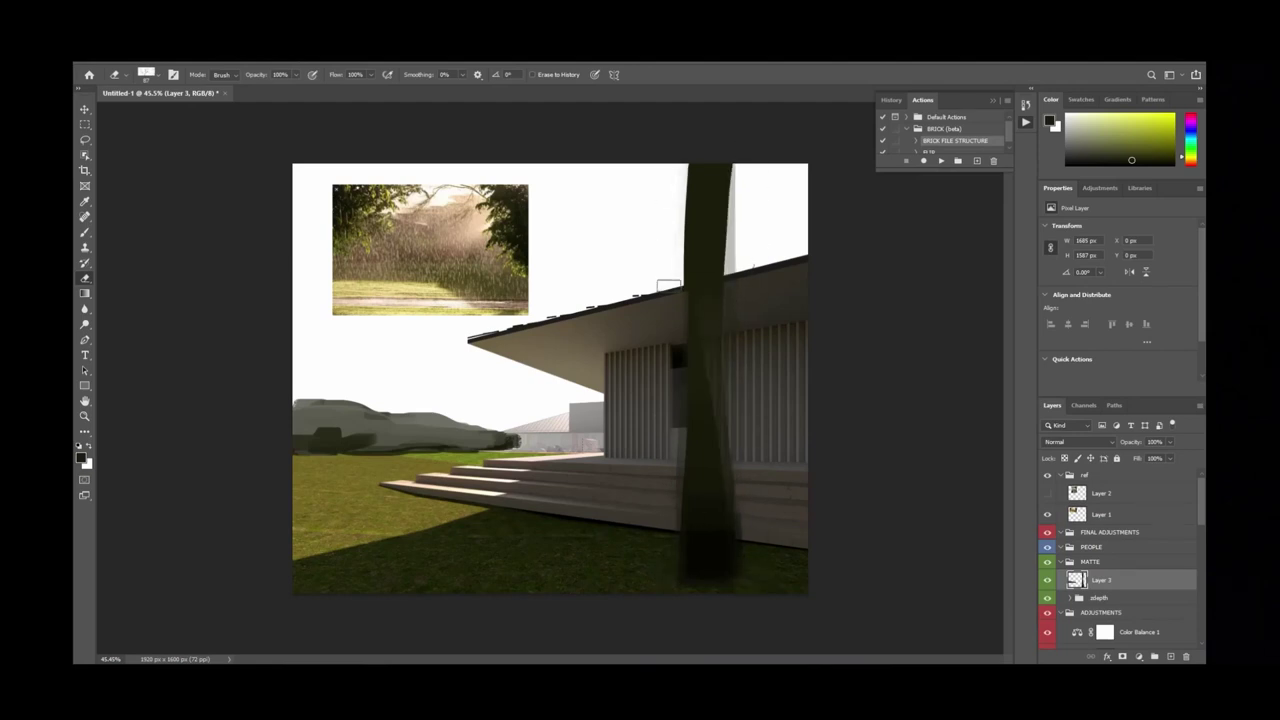
# Darken the foreground trunk with the Brush and paint a spreading base where it meets the grass.
pyautogui.press('b')
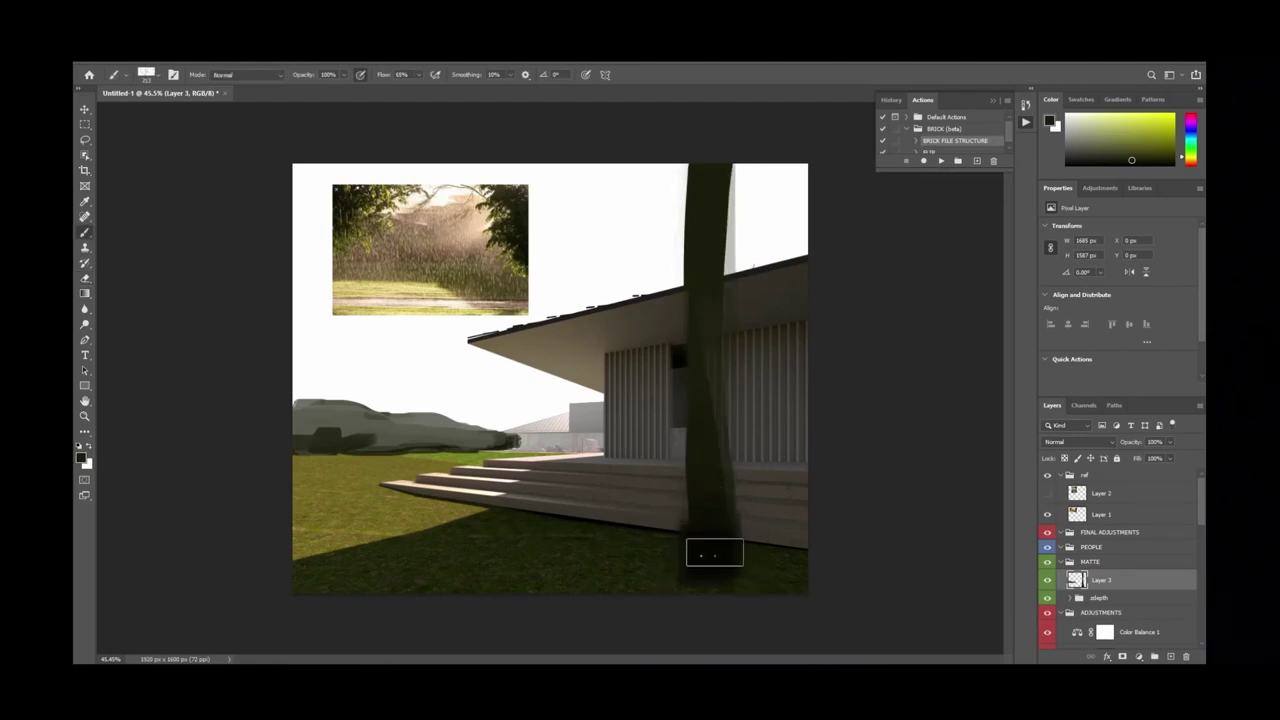
pyautogui.keyDown('alt'); pyautogui.click(712, 552); pyautogui.keyUp('alt')
pyautogui.moveTo(708, 501); pyautogui.dragTo(713, 547)
pyautogui.keyDown('alt'); pyautogui.moveTo(713, 547); pyautogui.dragTo(706, 521, button='right'); pyautogui.keyUp('alt')
pyautogui.moveTo(706, 521)
pyautogui.mouseDown()
pyautogui.moveTo(702, 247)
pyautogui.moveTo(714, 357)
pyautogui.moveTo(700, 286)
pyautogui.moveTo(691, 562)
pyautogui.moveTo(812, 594)
pyautogui.mouseUp()
pyautogui.moveTo(695, 535); pyautogui.dragTo(715, 194)
# Hide the Layer 1 reference image and paint a thinner dark trunk rising from the lawn beside the steps.
pyautogui.keyDown('alt'); pyautogui.moveTo(344, 467); pyautogui.dragTo(328, 467, button='right'); pyautogui.keyUp('alt')
pyautogui.moveTo(358, 474)
pyautogui.mouseDown()
pyautogui.moveTo(357, 210)
pyautogui.moveTo(356, 300)
pyautogui.mouseUp()
pyautogui.click(1048, 515)
pyautogui.moveTo(360, 465)
pyautogui.mouseDown()
pyautogui.moveTo(364, 160)
pyautogui.moveTo(364, 475)
pyautogui.moveTo(362, 168)
pyautogui.mouseUp()
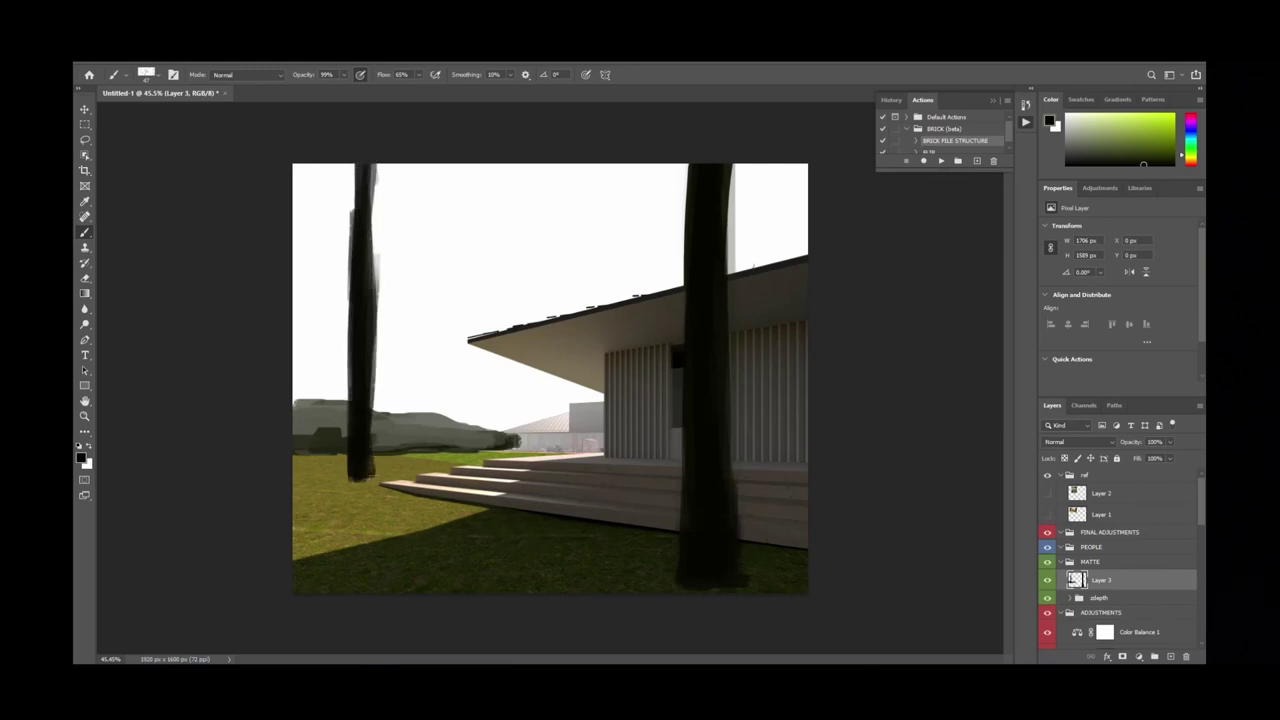
# Paint light grey highlights down the thinner trunk beside the steps.
pyautogui.keyDown('alt'); pyautogui.click(376, 272); pyautogui.keyUp('alt')
pyautogui.moveTo(365, 273); pyautogui.dragTo(365, 347)
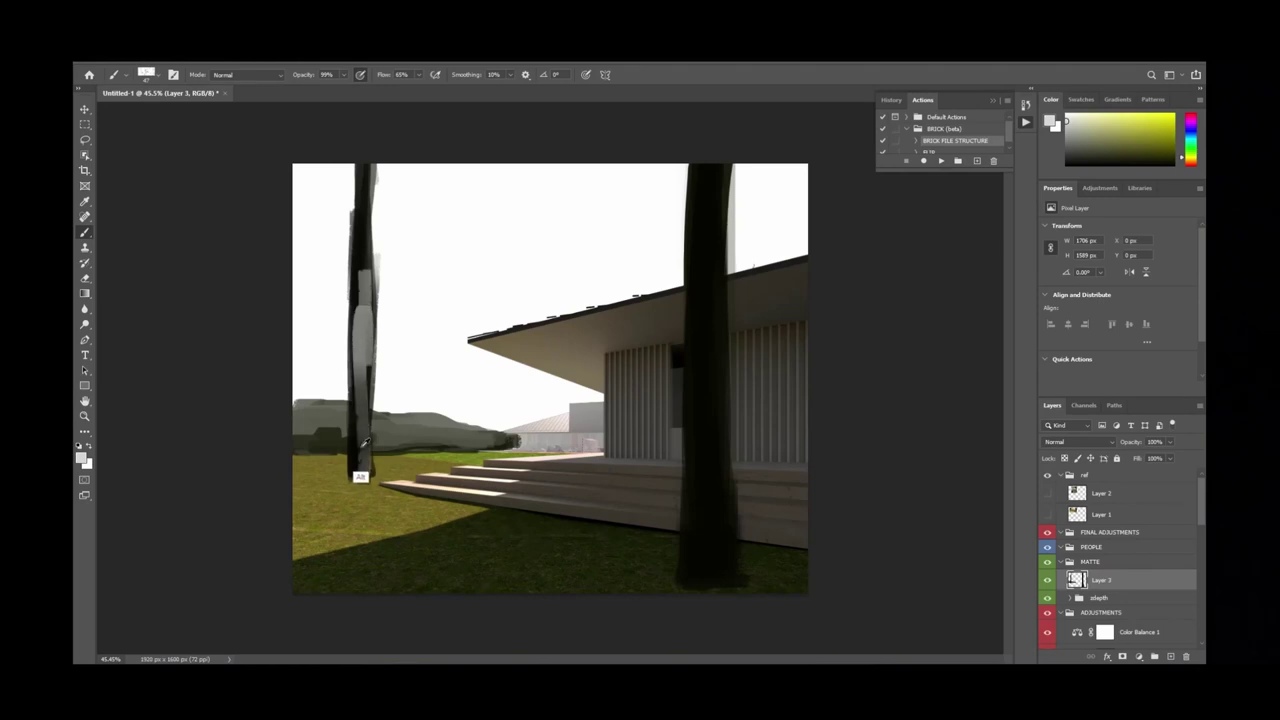
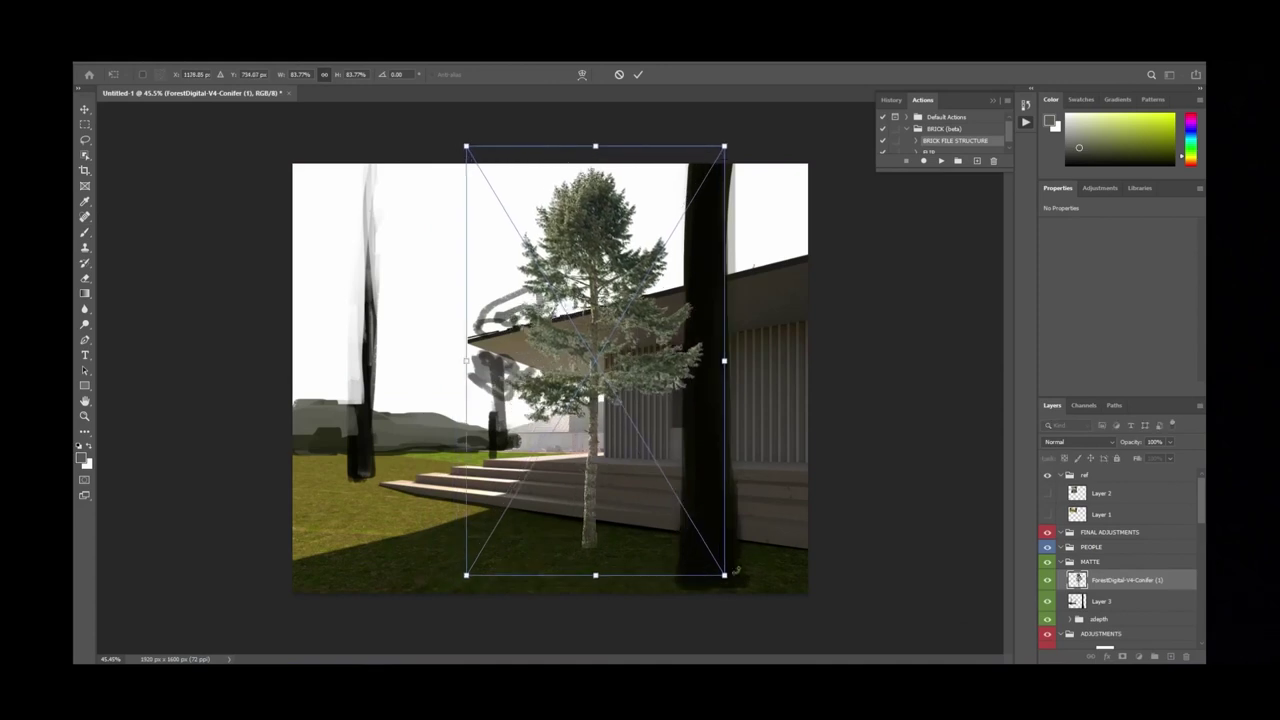
# Enlarge the placed conifer to about 133% and position it on the lawn in front of the steps.
pyautogui.keyDown('alt'); pyautogui.moveTo(725, 577); pyautogui.dragTo(795, 538); pyautogui.keyUp('alt')
pyautogui.moveTo(691, 387); pyautogui.dragTo(651, 260)
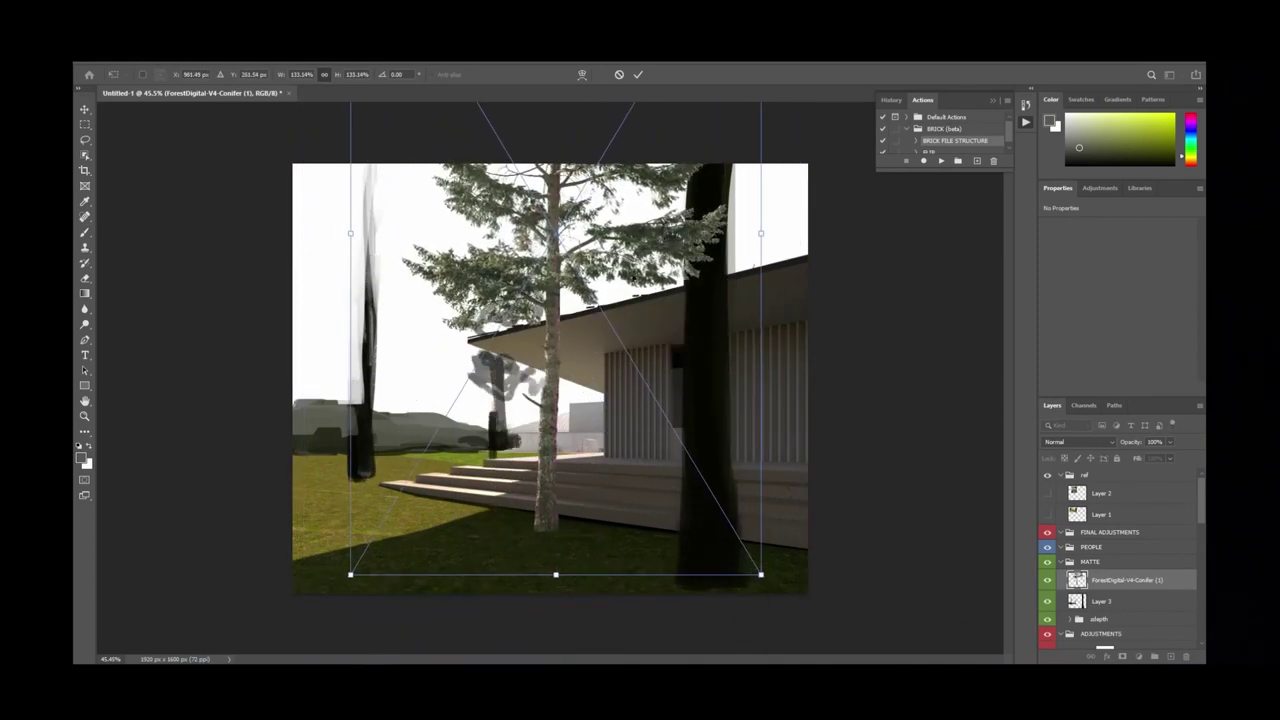
pyautogui.keyDown('alt'); pyautogui.scroll(5, 588, 323); pyautogui.keyUp('alt')
pyautogui.keyDown('alt'); pyautogui.scroll(-8, 609, 293); pyautogui.keyUp('alt')
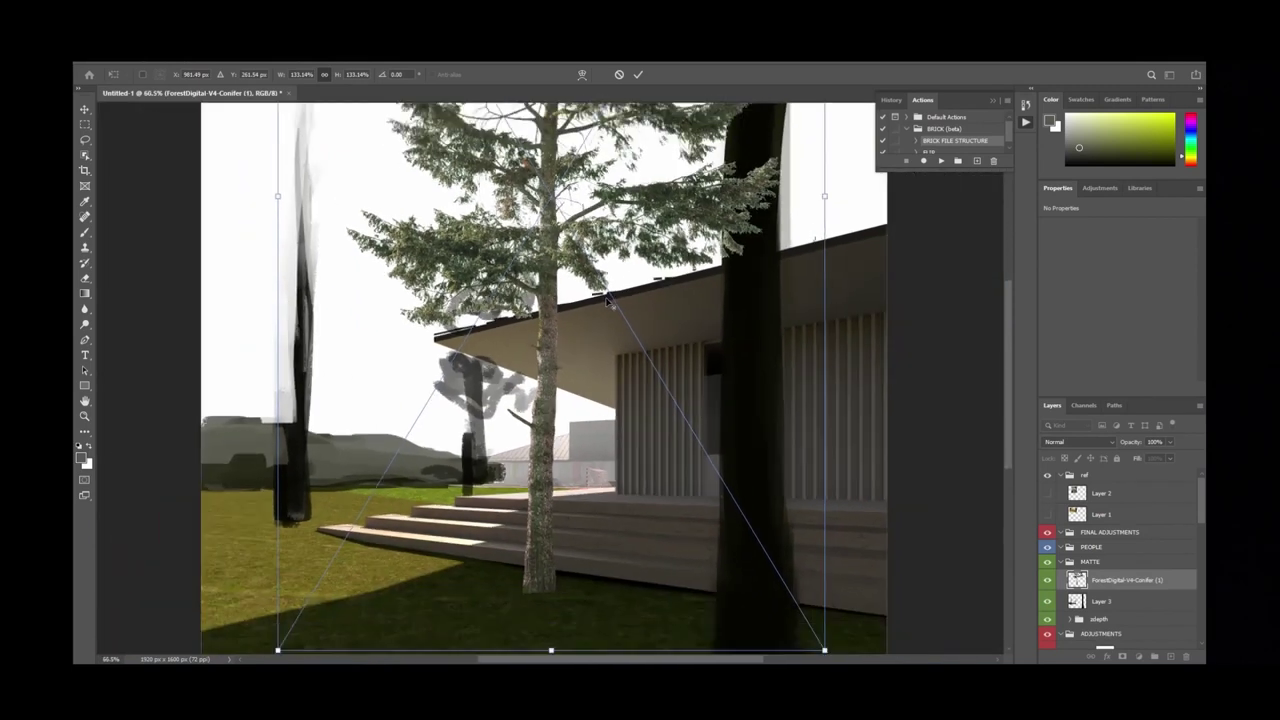
pyautogui.press('Return')
pyautogui.press('Return')
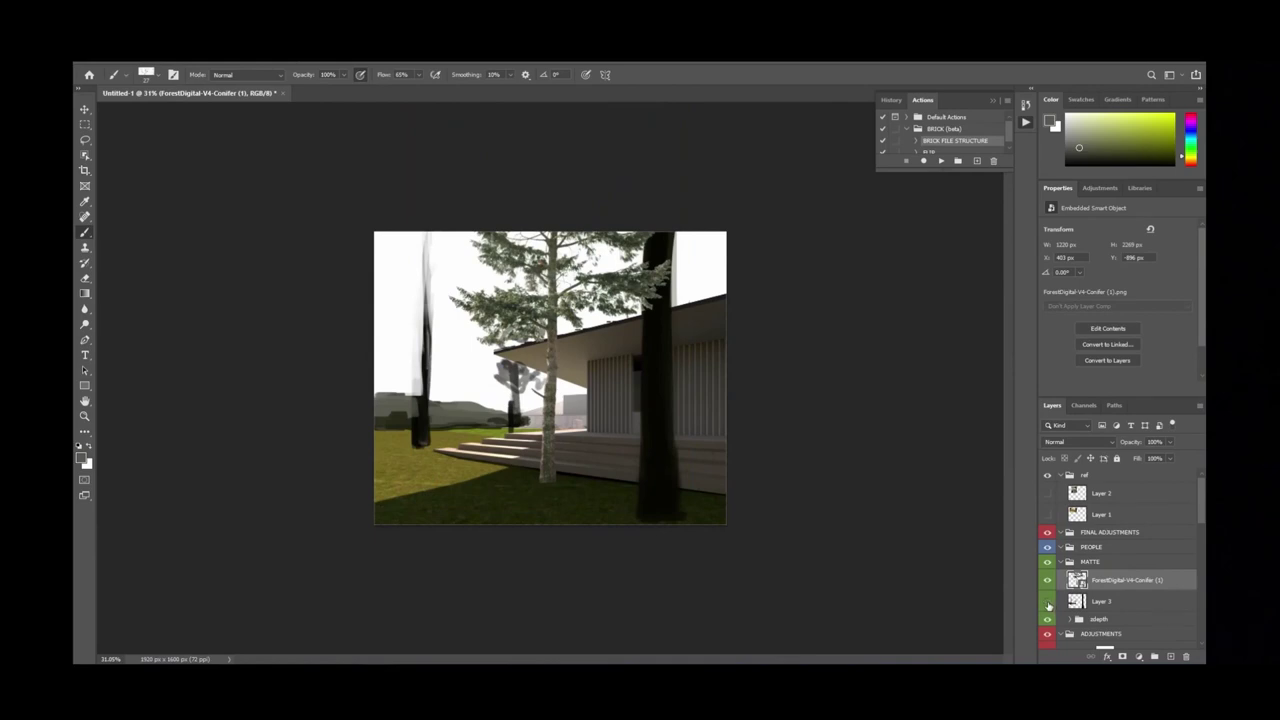
# Hide the Layer 3 trunk sketch and try the conifer at different positions along the house front.
pyautogui.click(1047, 603)
pyautogui.press('v')
pyautogui.moveTo(570, 425); pyautogui.dragTo(667, 445)
pyautogui.press('ctrl')
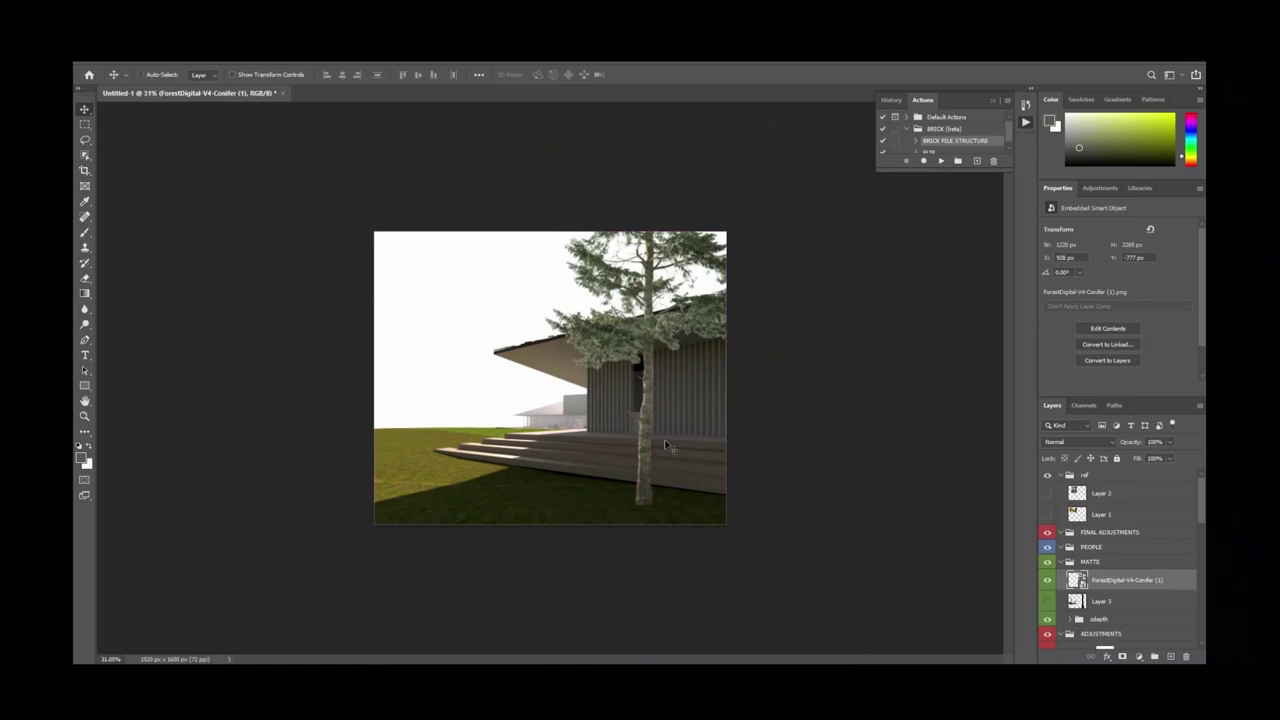
pyautogui.keyDown('alt'); pyautogui.scroll(2, 607, 380); pyautogui.keyUp('alt')
pyautogui.moveTo(690, 330); pyautogui.dragTo(525, 290)
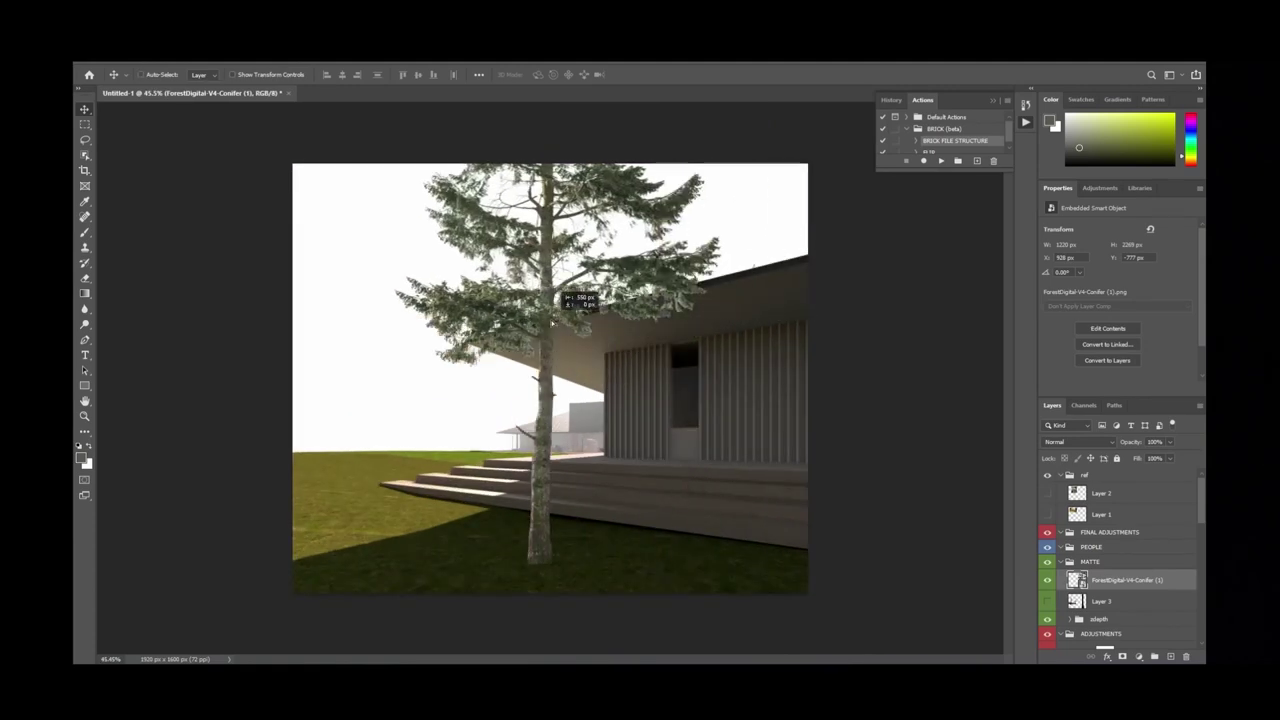
# Flip the conifer horizontally.
pyautogui.keyDown('alt'); pyautogui.scroll(4, 522, 290); pyautogui.keyUp('alt')
pyautogui.moveTo(513, 213); pyautogui.dragTo(622, 505)
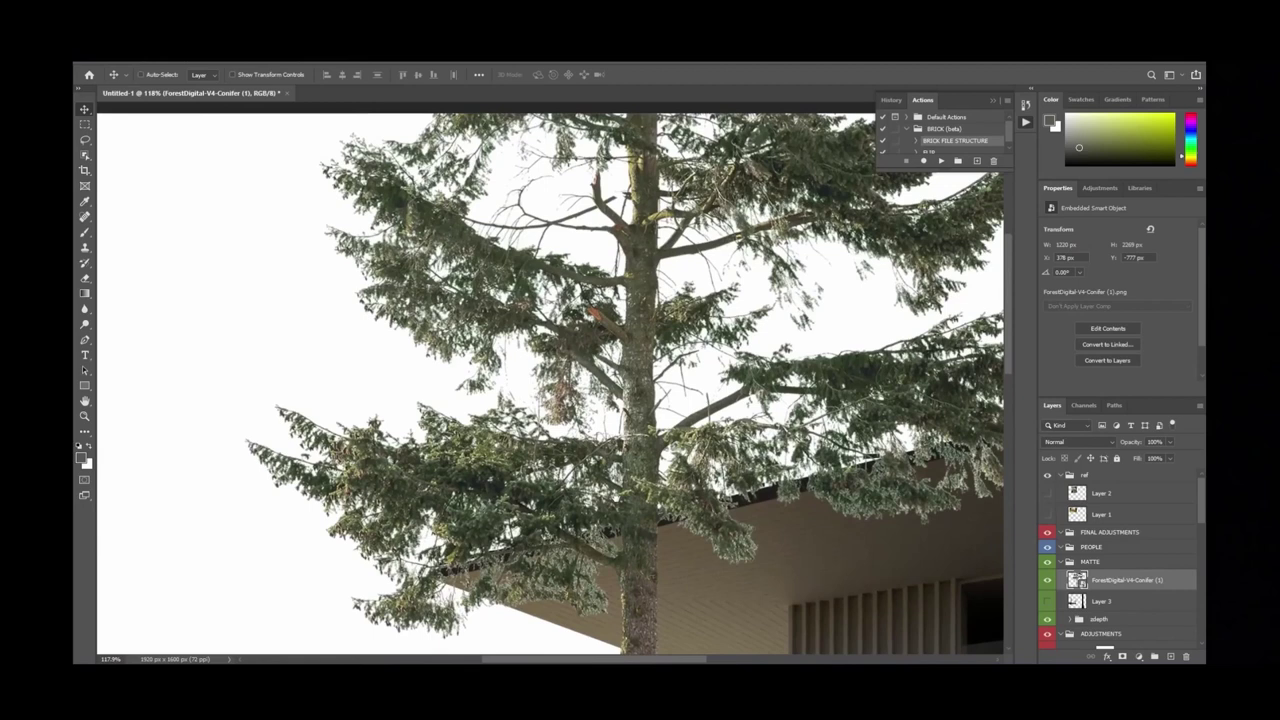
pyautogui.keyDown('alt'); pyautogui.scroll(-2, 625, 447); pyautogui.keyUp('alt')
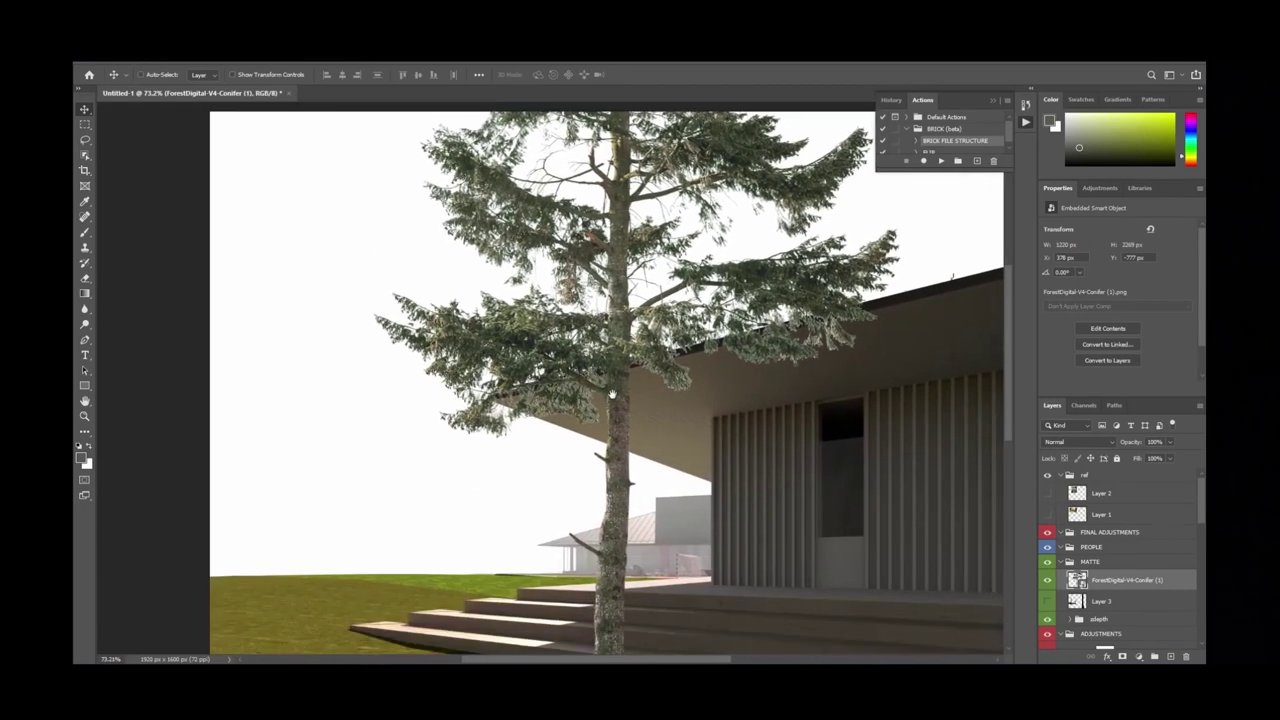
pyautogui.scroll(-1, 567, 331)
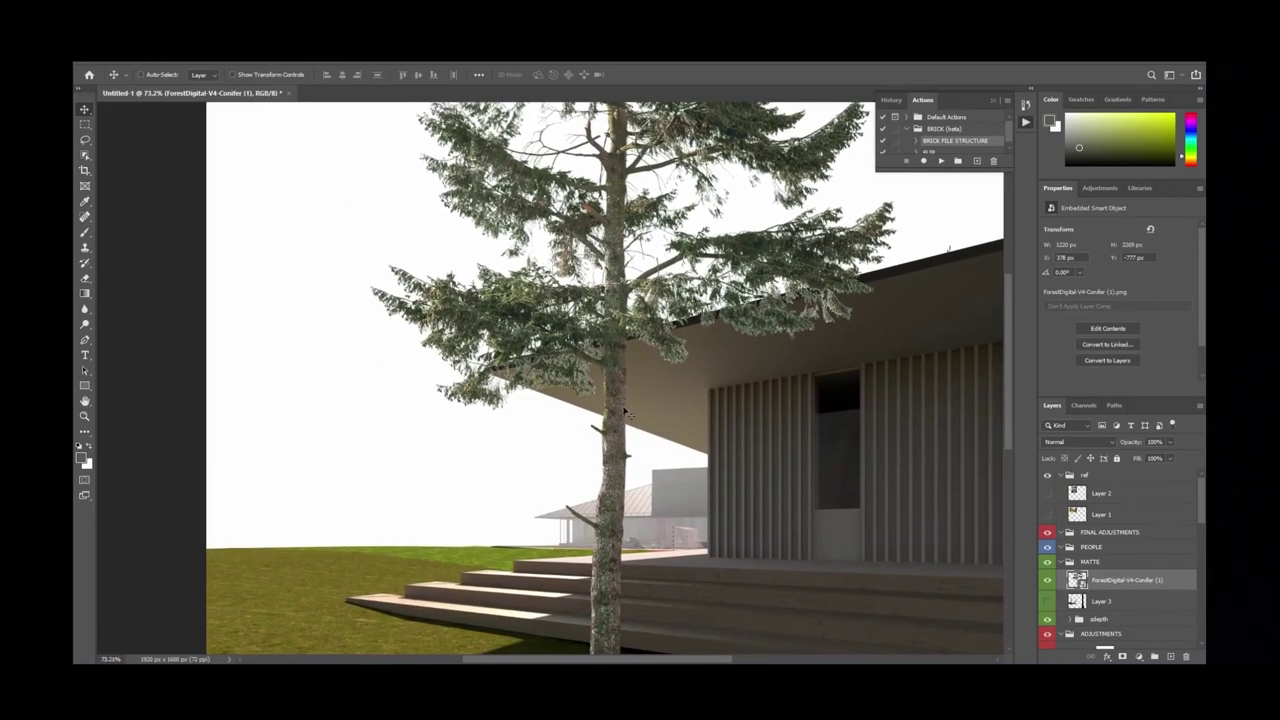
pyautogui.keyDown('alt'); pyautogui.scroll(-1, 626, 412); pyautogui.keyUp('alt')
pyautogui.hotkey('ctrl', 't')
pyautogui.rightClick(557, 409)
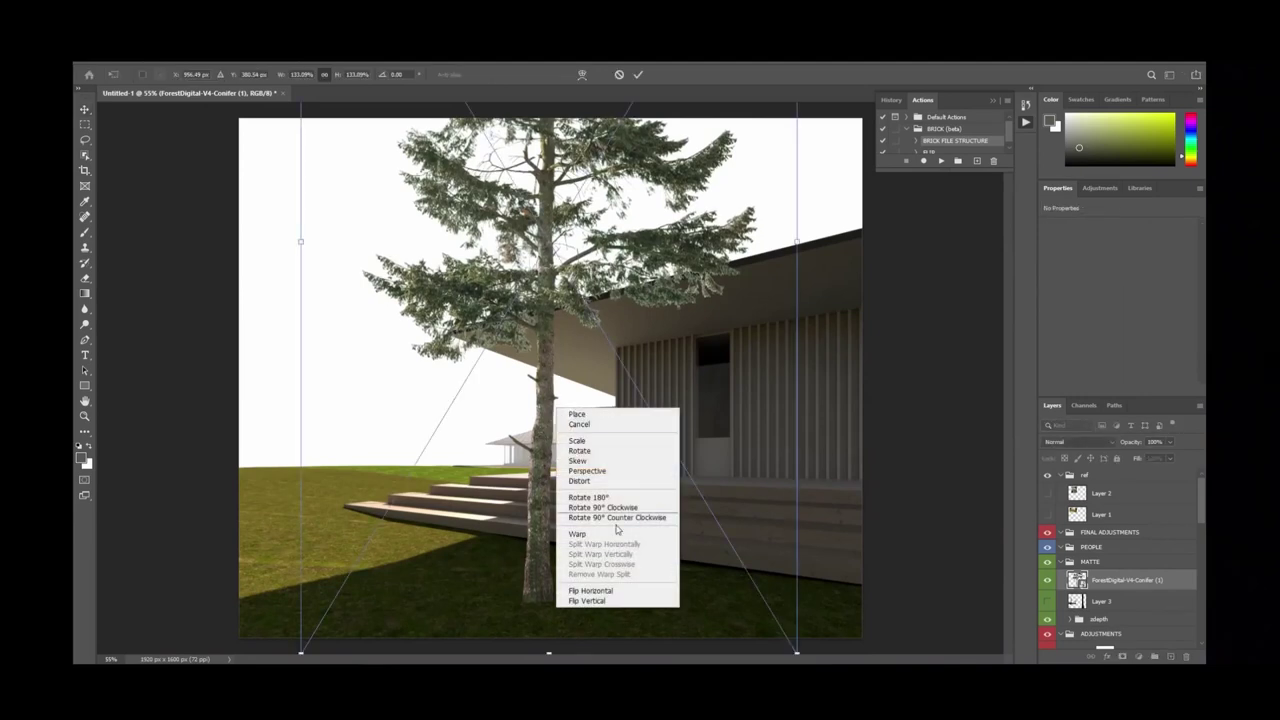
pyautogui.click(598, 591)
pyautogui.press('Return')
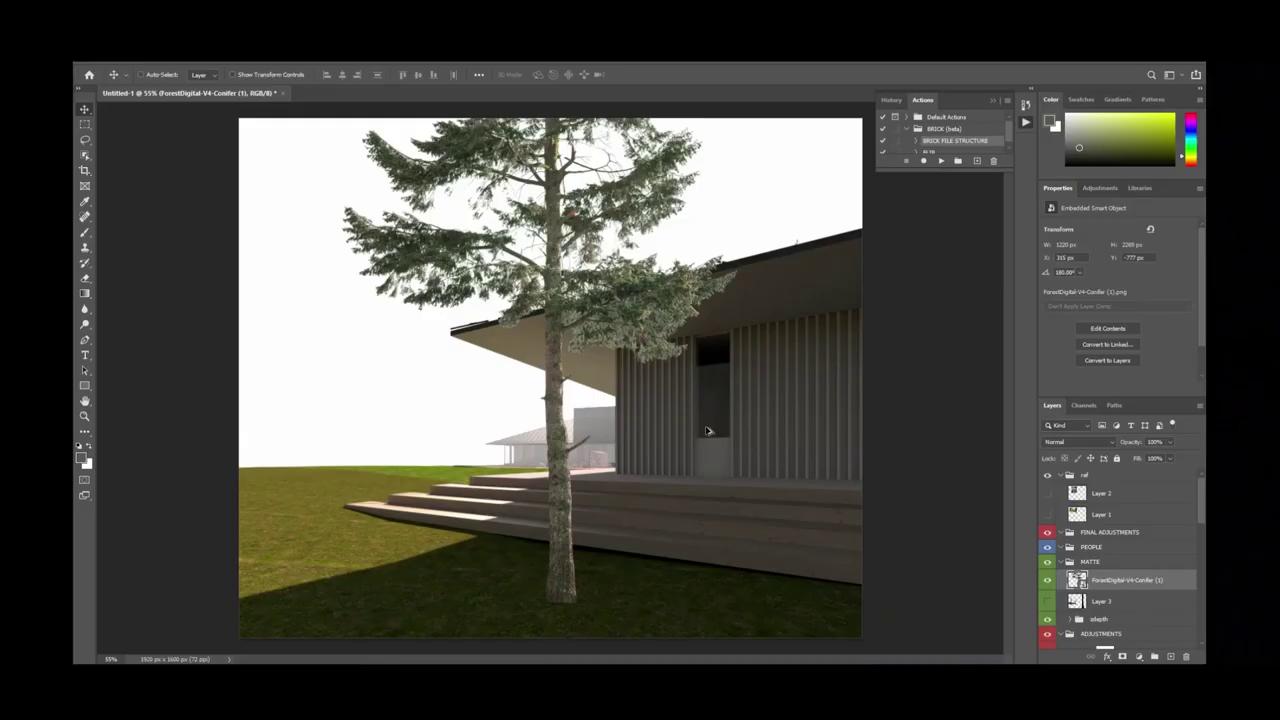
# Enlarge the conifer to about 358% and place its trunk in the foreground in front of the slatted facade.
pyautogui.keyDown('alt'); pyautogui.scroll(-2, 700, 428); pyautogui.keyUp('alt')
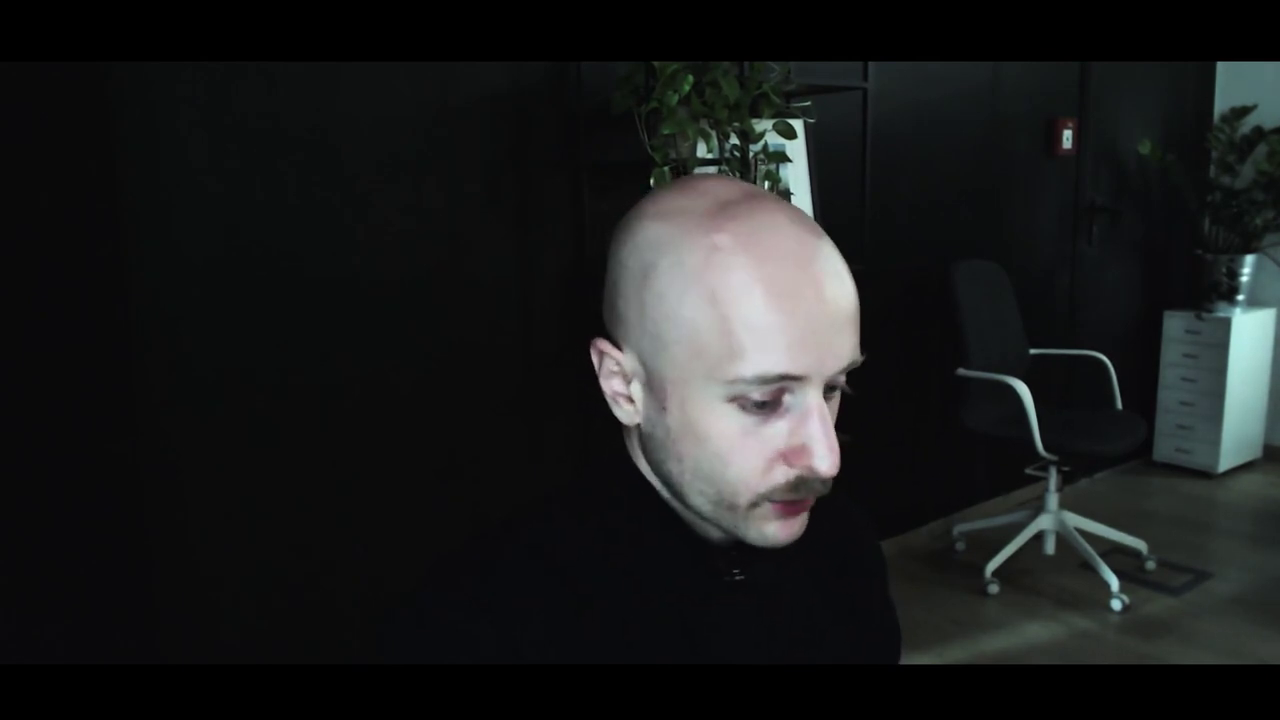
pyautogui.moveTo(491, 283); pyautogui.dragTo(538, 398)
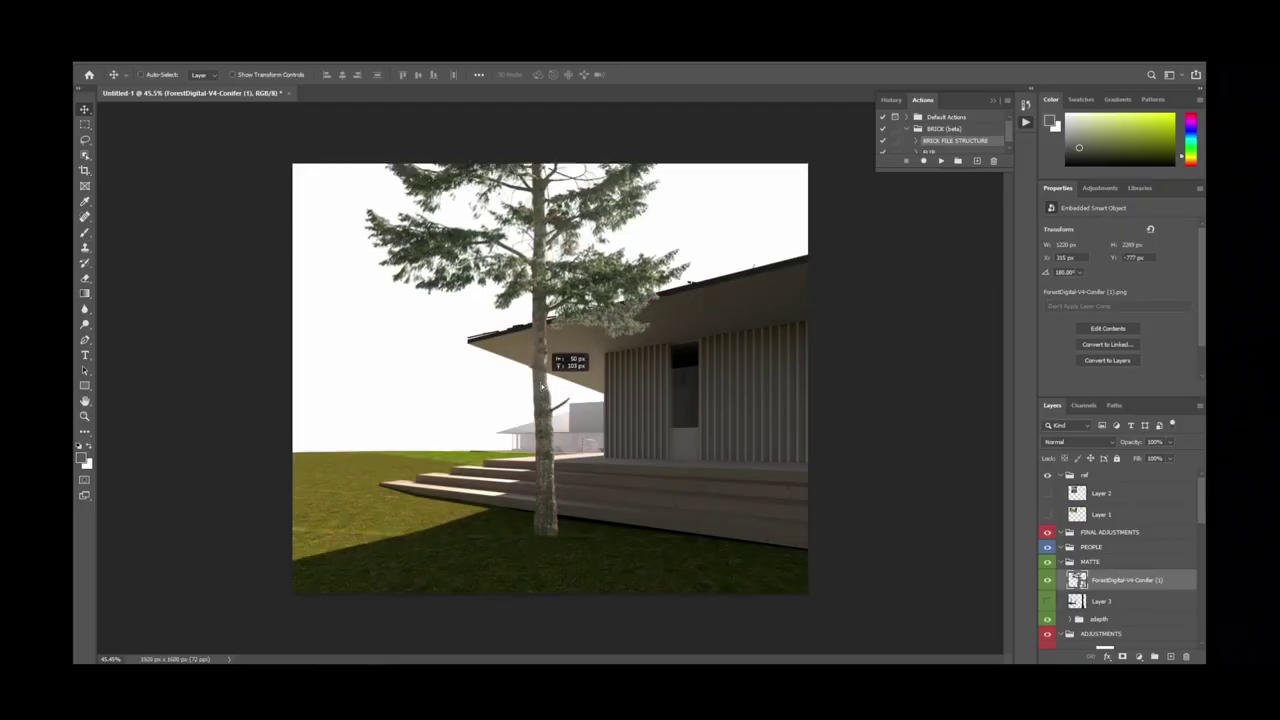
pyautogui.hotkey('ctrl', 't')
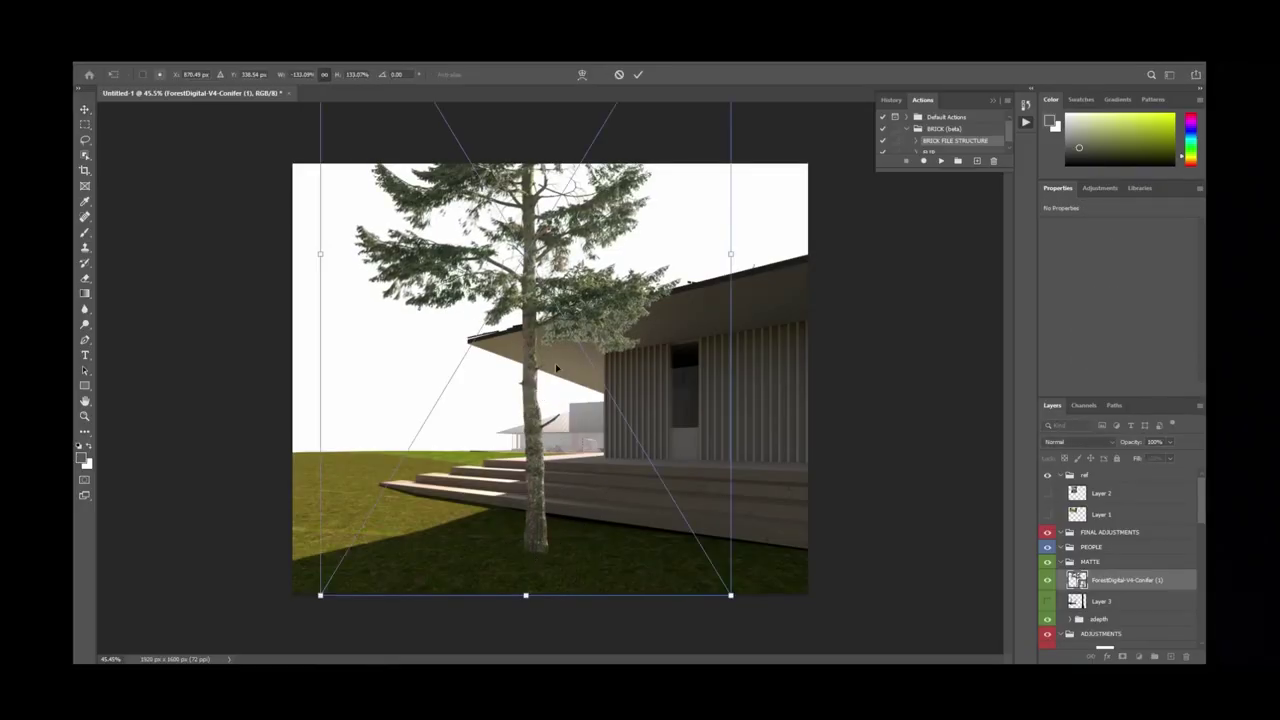
pyautogui.moveTo(524, 268); pyautogui.dragTo(553, 277)
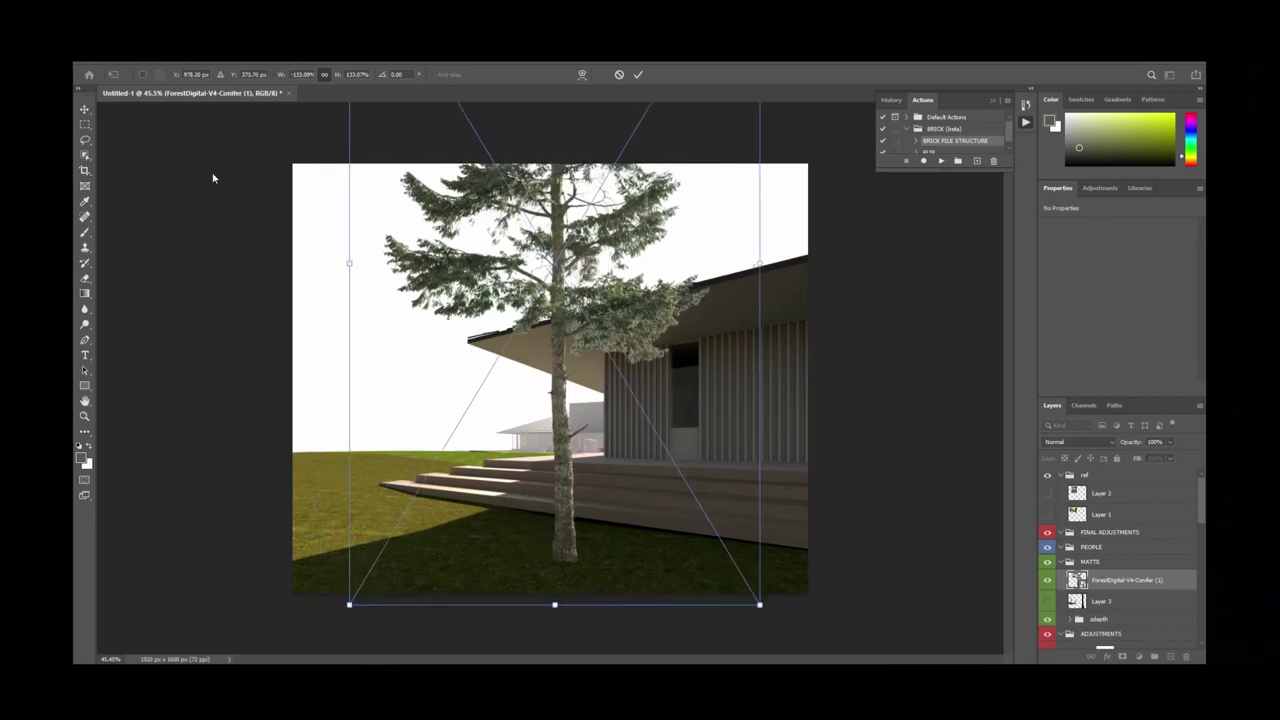
pyautogui.keyDown('alt'); pyautogui.moveTo(760, 606); pyautogui.dragTo(876, 652); pyautogui.keyUp('alt')
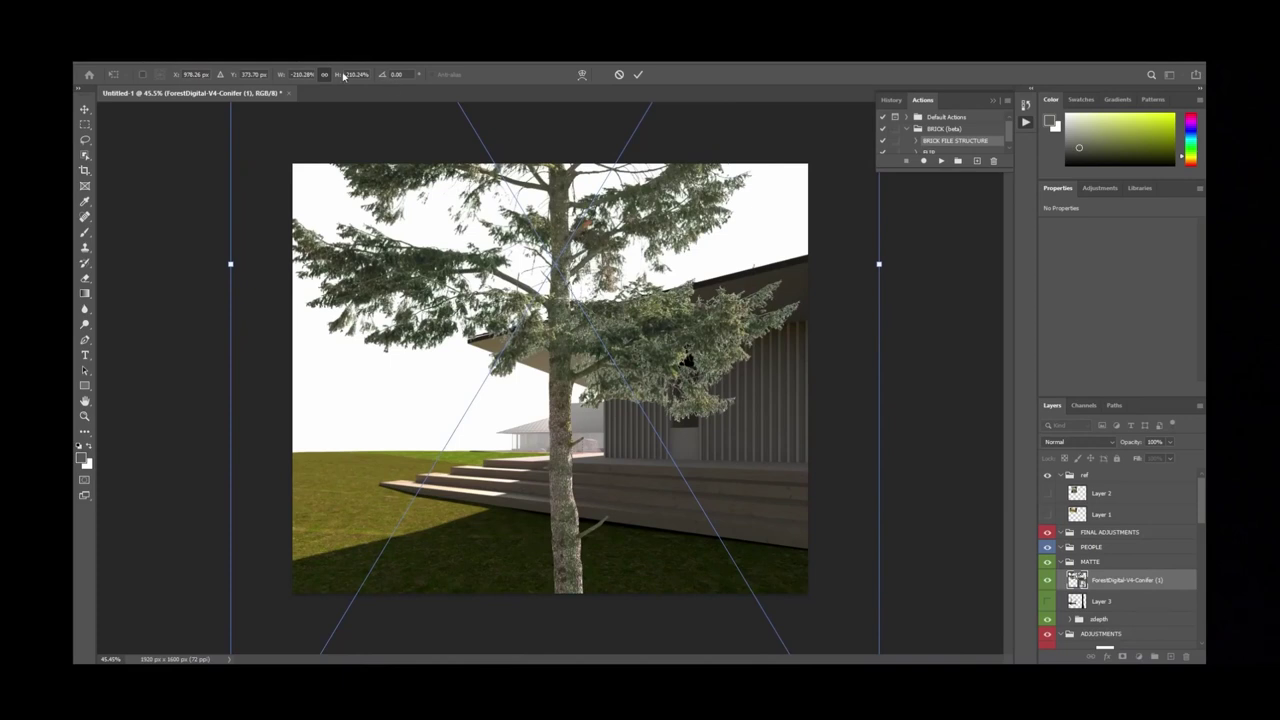
pyautogui.moveTo(342, 76); pyautogui.dragTo(430, 91)
pyautogui.moveTo(610, 520); pyautogui.dragTo(750, 280)
pyautogui.moveTo(792, 534)
pyautogui.mouseDown()
pyautogui.moveTo(771, 436)
pyautogui.moveTo(800, 374)
pyautogui.moveTo(794, 357)
pyautogui.moveTo(756, 462)
pyautogui.moveTo(769, 461)
pyautogui.moveTo(775, 518)
pyautogui.mouseUp()
pyautogui.press('Return')
pyautogui.keyDown('alt'); pyautogui.scroll(-3, 706, 532); pyautogui.keyUp('alt')
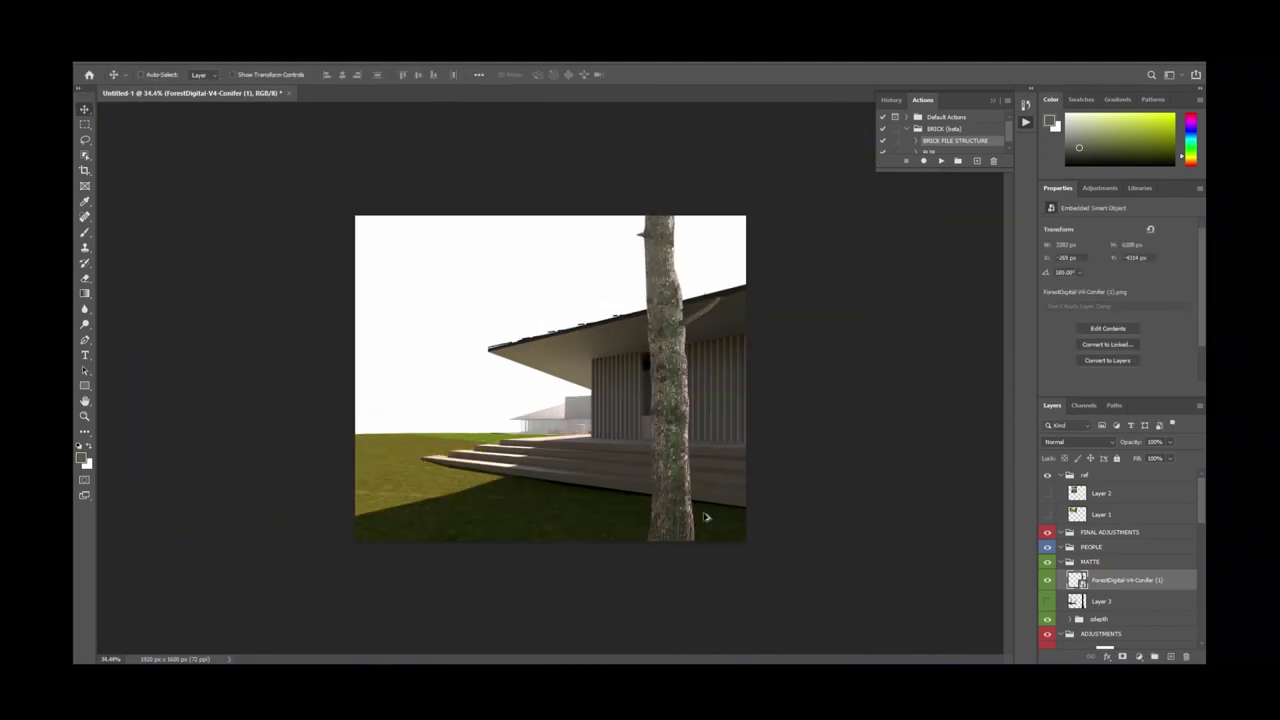
# Scale the foreground conifer down to about 2165 × 4026 px and lower it so its branches enter the frame.
pyautogui.hotkey('ctrl', 't')
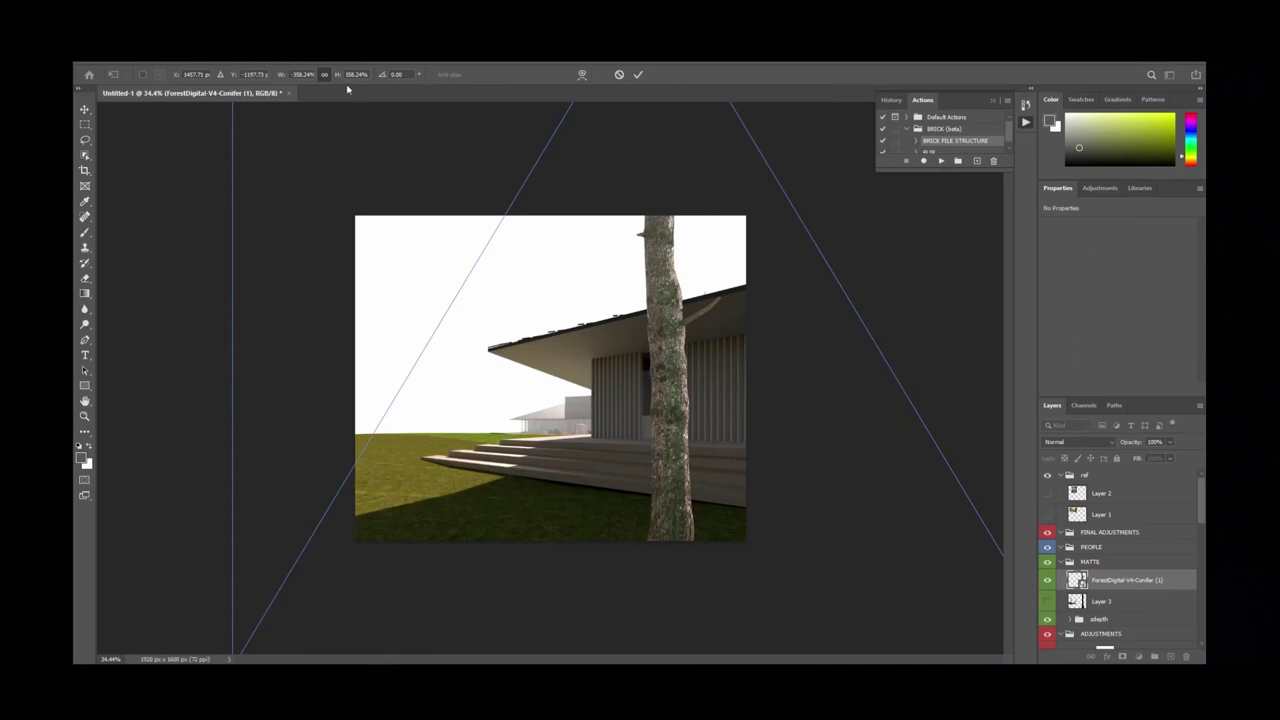
pyautogui.moveTo(339, 78); pyautogui.dragTo(296, 97)
pyautogui.moveTo(729, 323); pyautogui.dragTo(733, 404)
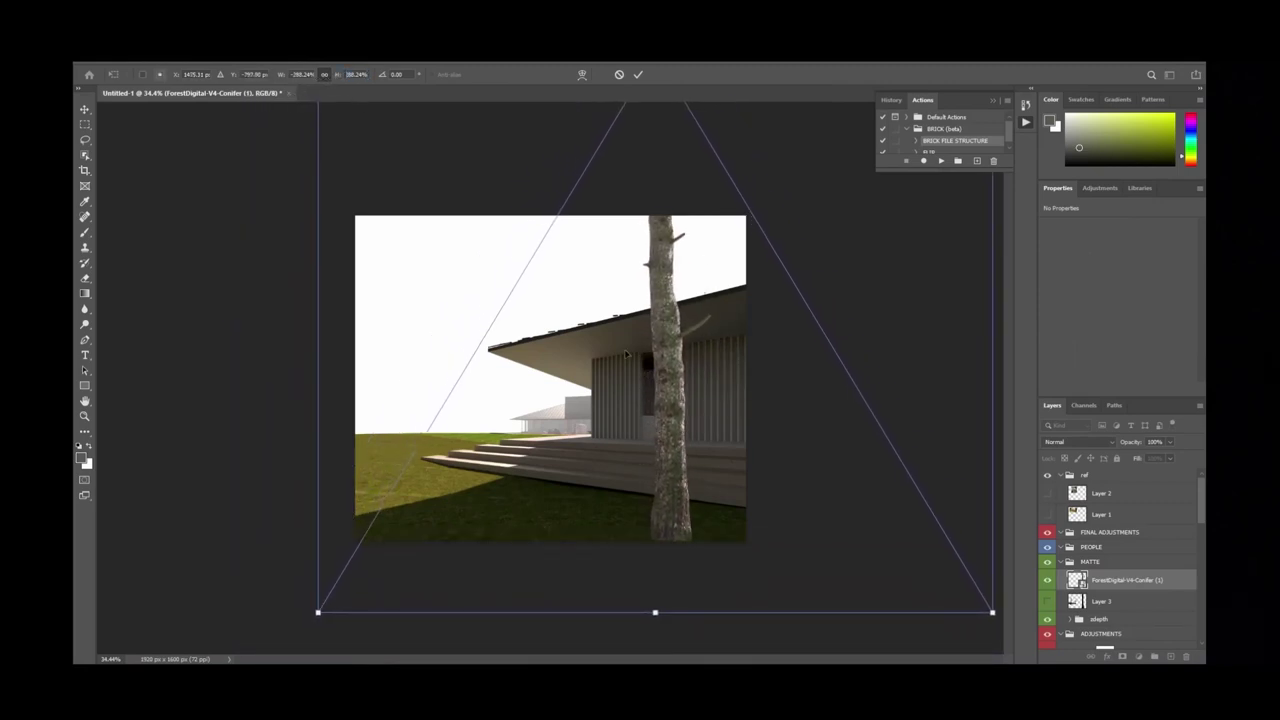
pyautogui.moveTo(341, 78); pyautogui.dragTo(309, 92)
pyautogui.moveTo(658, 323); pyautogui.dragTo(665, 446)
pyautogui.press('Return')
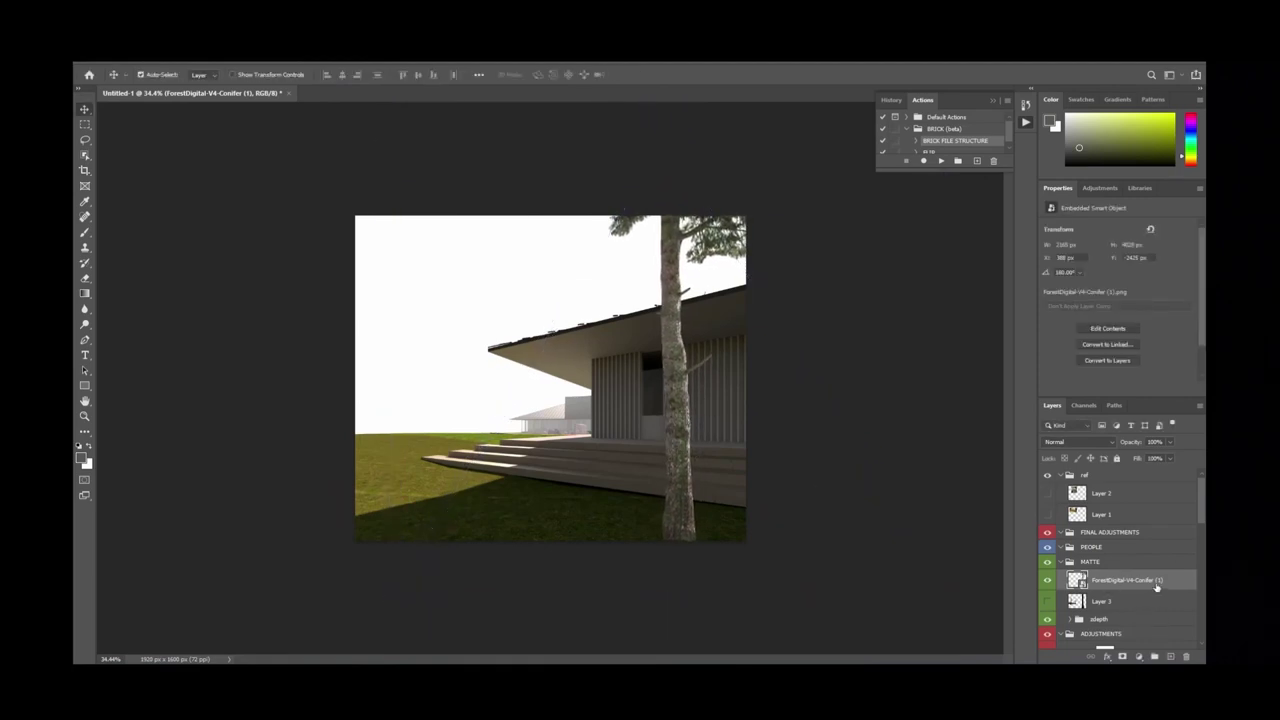
# Group the foreground conifer and set the group's blend mode to Normal.
pyautogui.hotkey('ctrl', 'g')
pyautogui.click(1050, 442)
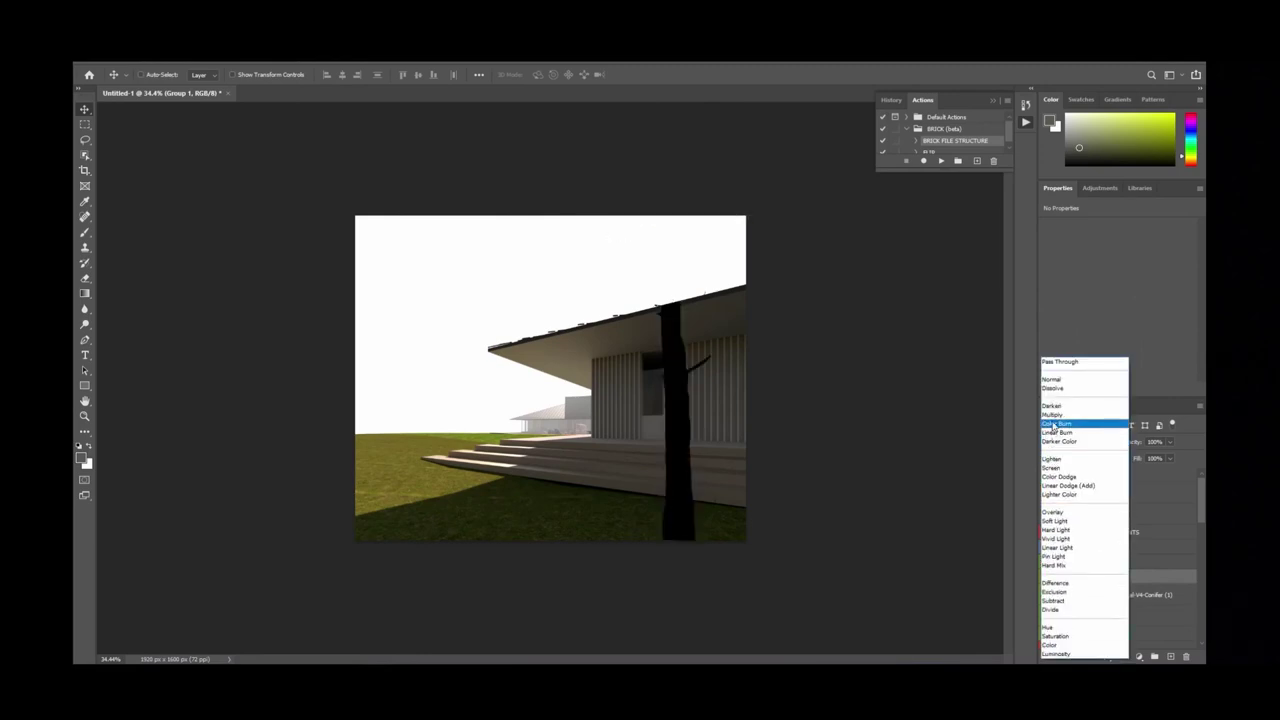
pyautogui.click(1056, 378)
# Darken the grouped conifer with a Levels adjustment, input black 20 and output levels 7 to 87, and shift the tree slightly left.
pyautogui.click(1099, 188)
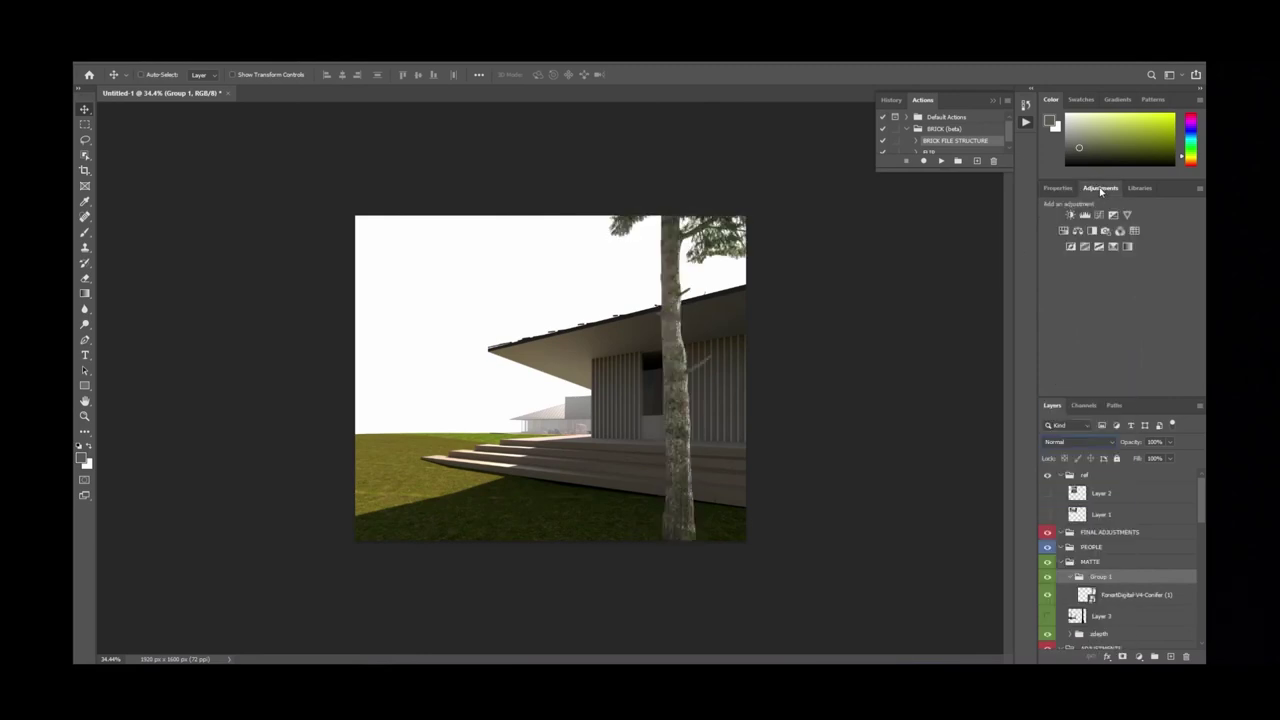
pyautogui.click(1072, 216)
pyautogui.moveTo(1063, 315); pyautogui.dragTo(1076, 313)
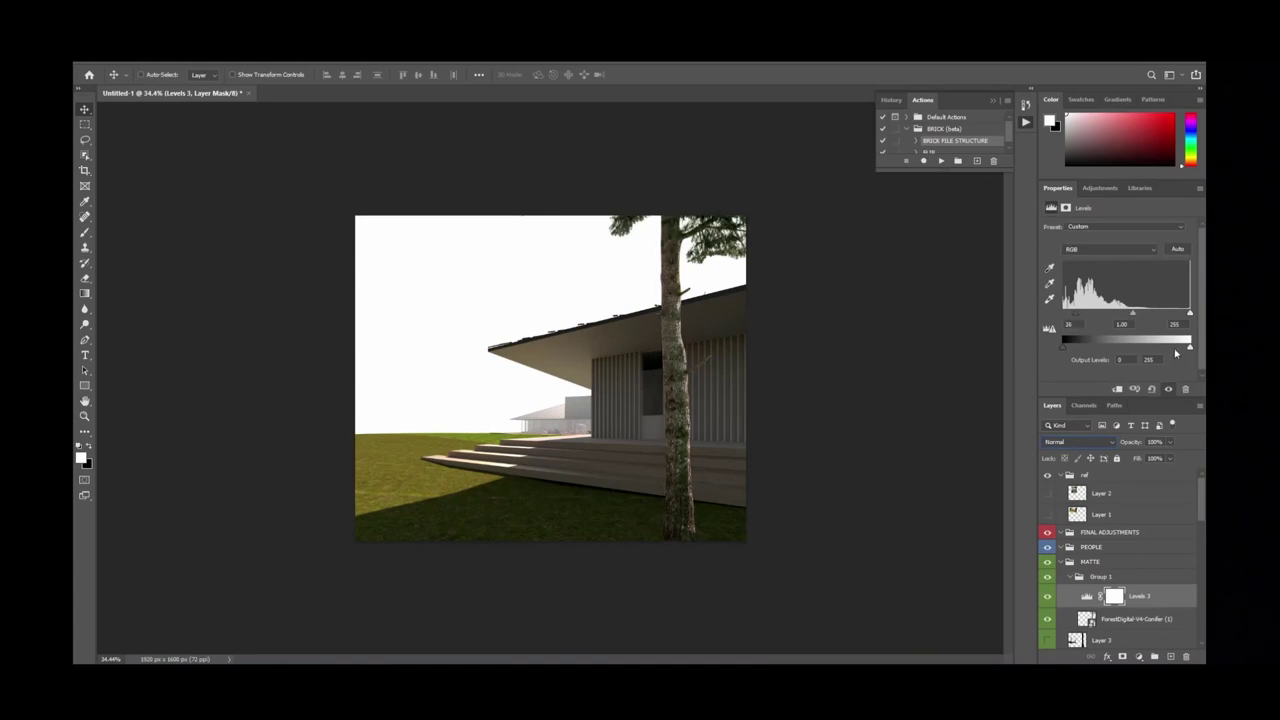
pyautogui.moveTo(1186, 346); pyautogui.dragTo(1070, 315)
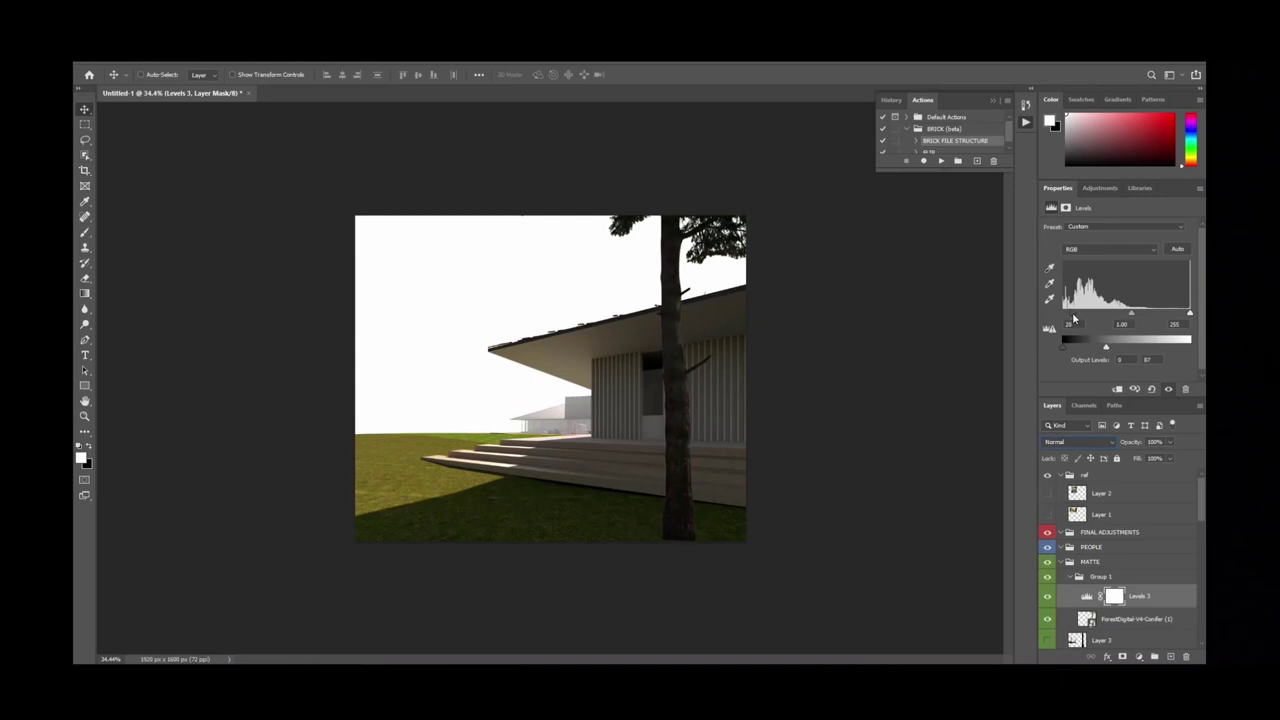
pyautogui.click(1138, 620)
pyautogui.moveTo(740, 462); pyautogui.dragTo(737, 466)
# Add a Color Balance adjustment above Levels 3 with midtones at +1 red and -12 towards yellow.
pyautogui.click(1158, 597)
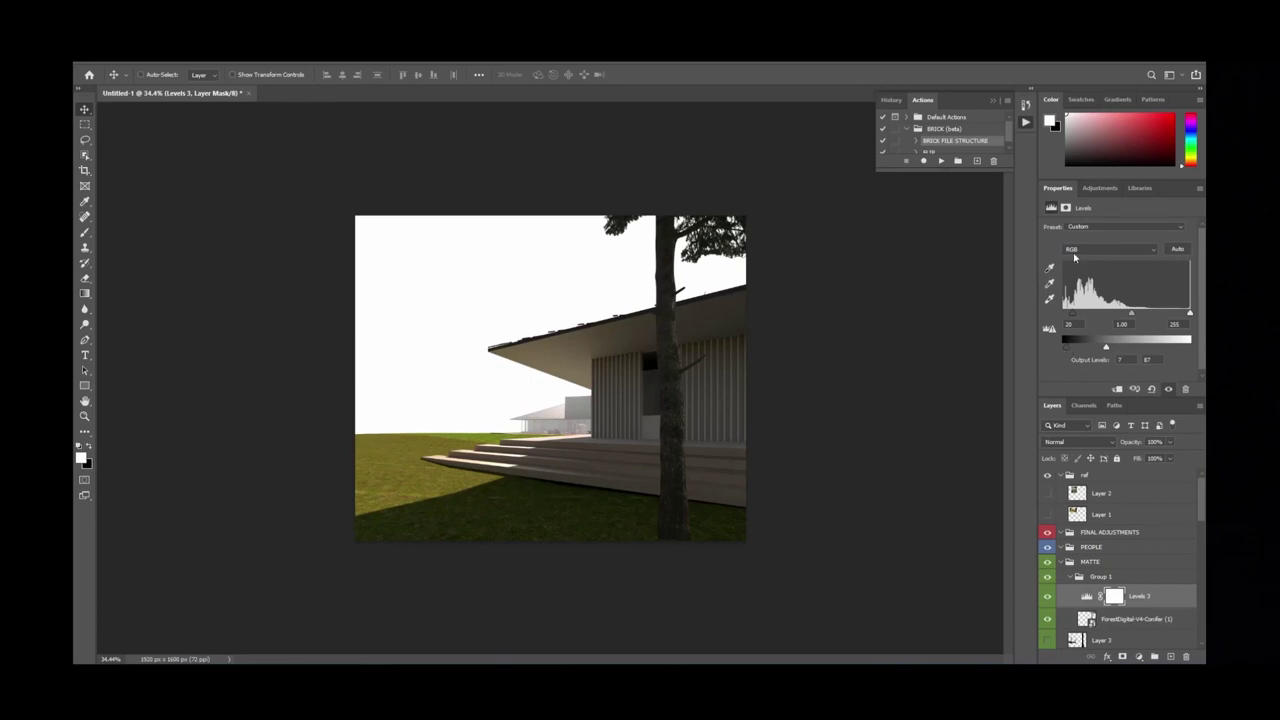
pyautogui.click(1100, 189)
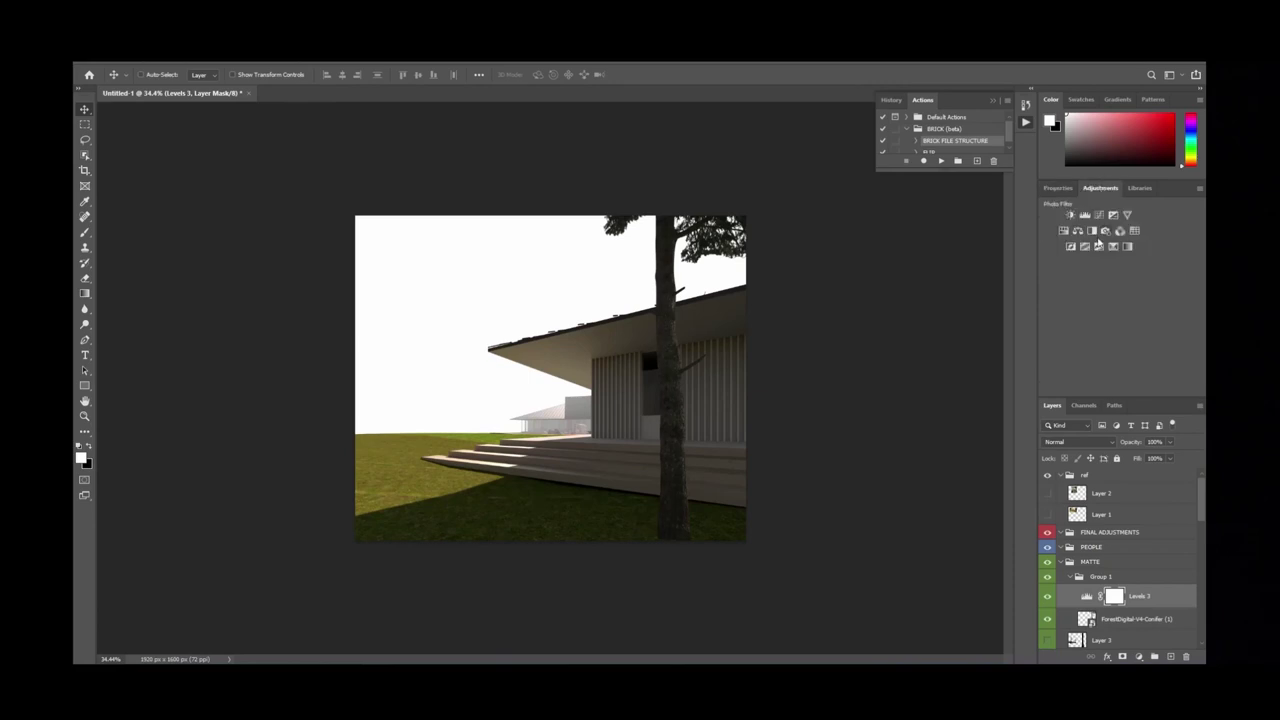
pyautogui.click(1090, 236)
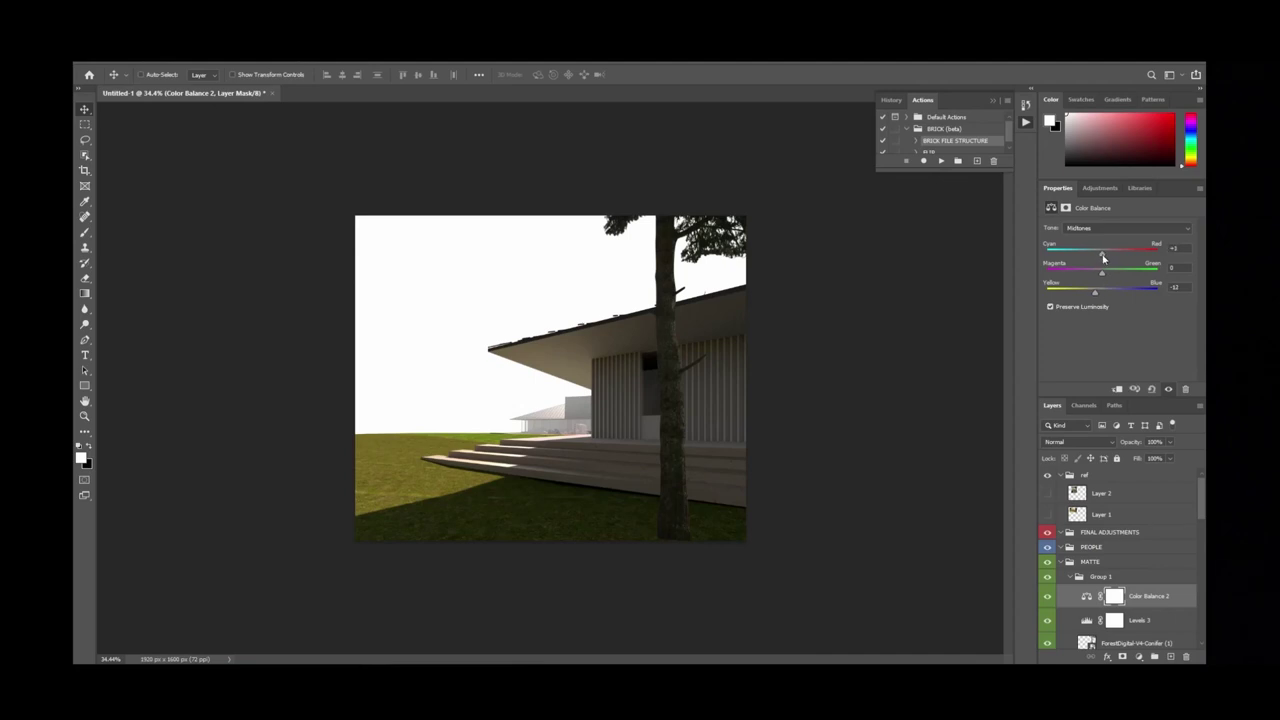
# Check the composition with a mirrored canvas, restore it, and move the foreground conifer further left.
pyautogui.hotkey('ctrl', 'shift', 'h')
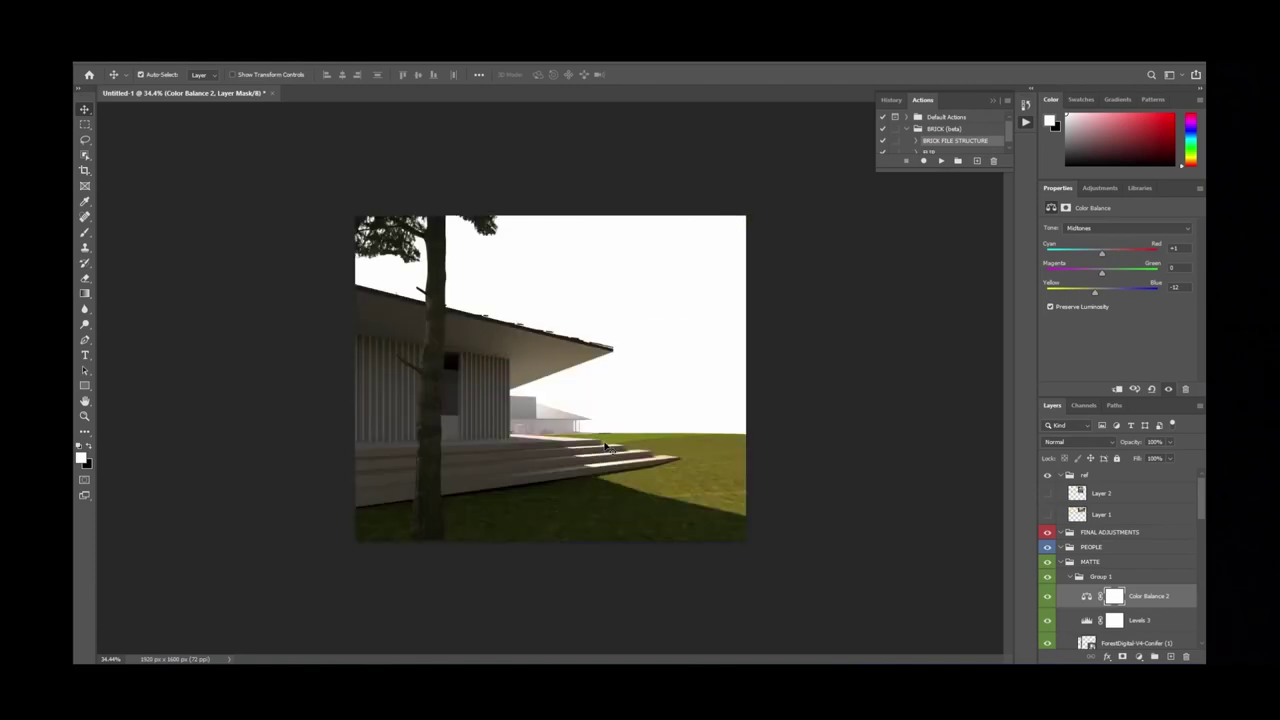
pyautogui.hotkey('ctrl', 'shift', 'h')
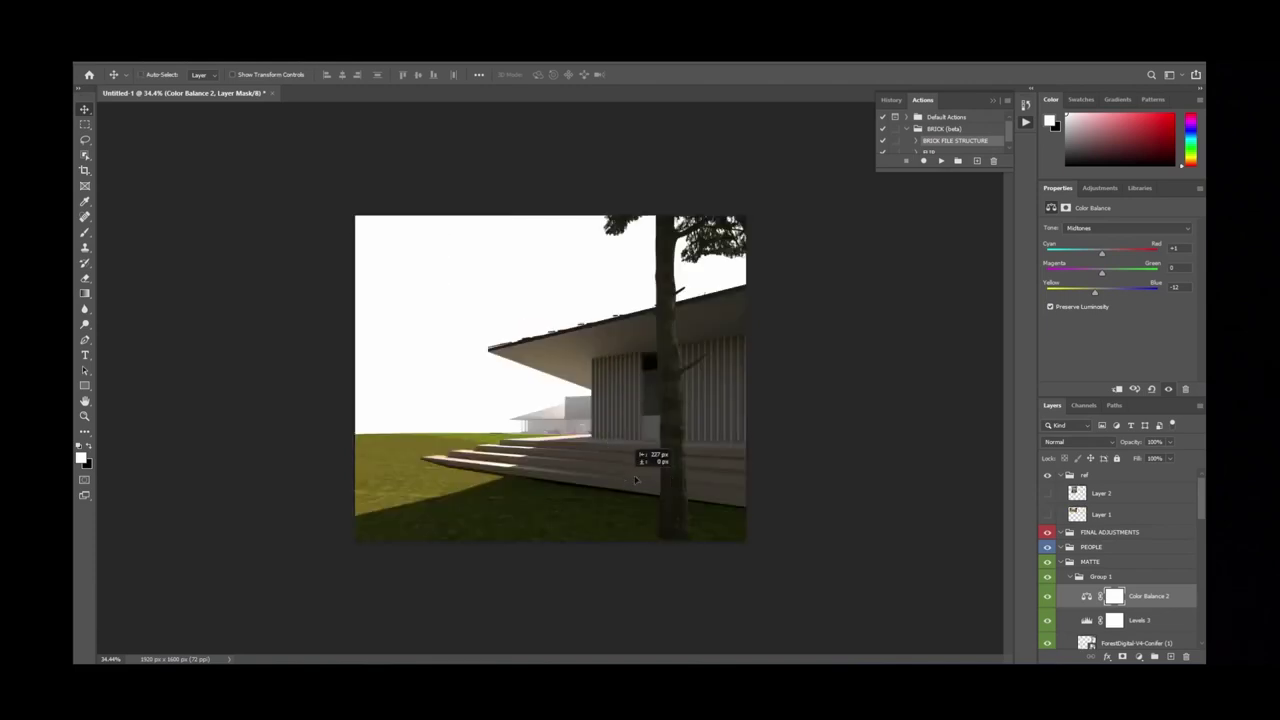
pyautogui.click(1135, 643)
pyautogui.moveTo(650, 447); pyautogui.dragTo(622, 446)
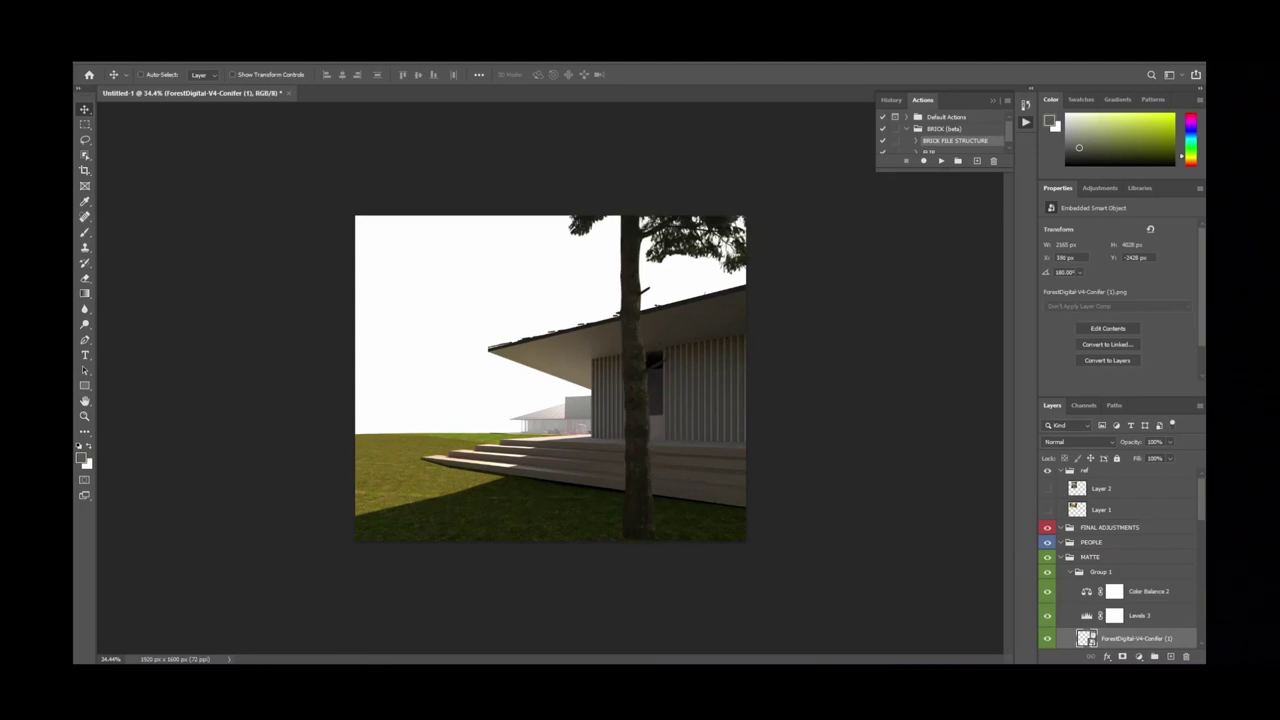
# Duplicate the conifer outside the group, scale the copy to about 101%, and stand it on the lawn beyond the steps.
pyautogui.keyDown('alt'); pyautogui.moveTo(1140, 642); pyautogui.dragTo(1120, 572); pyautogui.keyUp('alt')
pyautogui.moveTo(704, 424); pyautogui.dragTo(514, 437)
pyautogui.hotkey('ctrl', 't')
pyautogui.moveTo(714, 589); pyautogui.dragTo(438, 415)
pyautogui.moveTo(523, 507); pyautogui.dragTo(511, 451)
pyautogui.moveTo(405, 322); pyautogui.dragTo(443, 332)
pyautogui.press('Return')
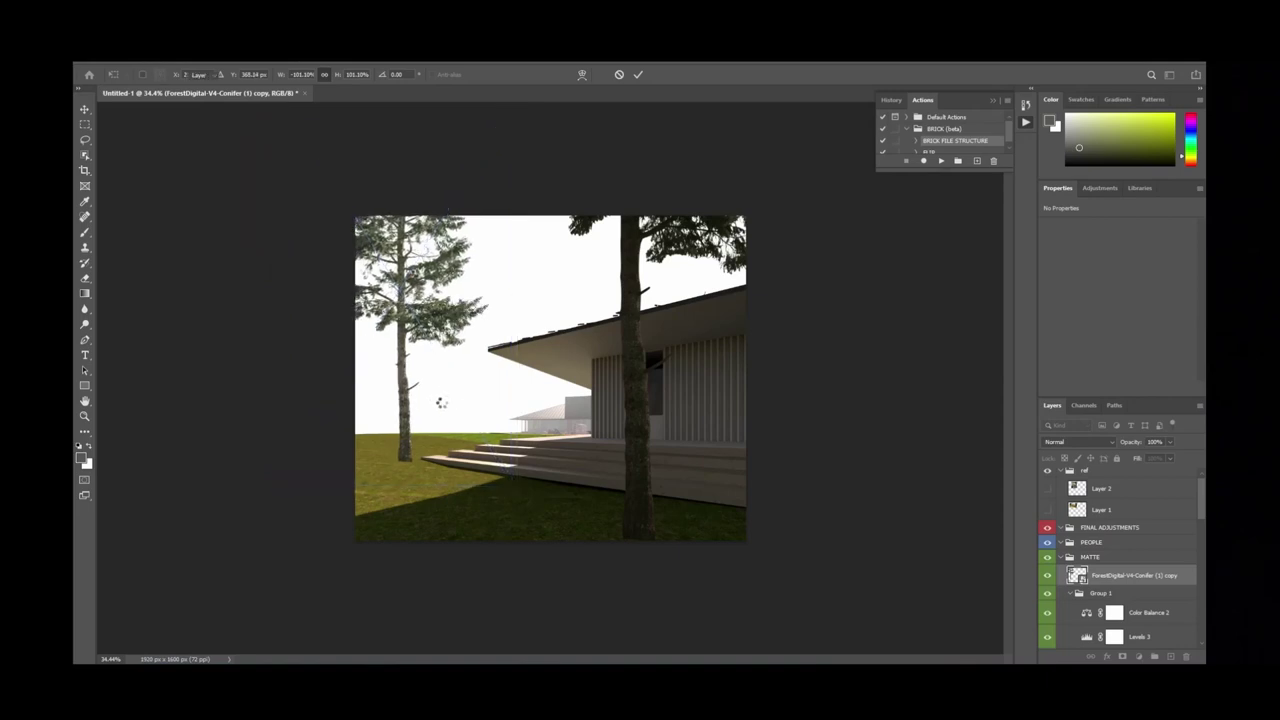
# Mirror the whole canvas horizontally and nudge the background conifer slightly towards the house.
pyautogui.hotkey('ctrl', 'shift', 'h')
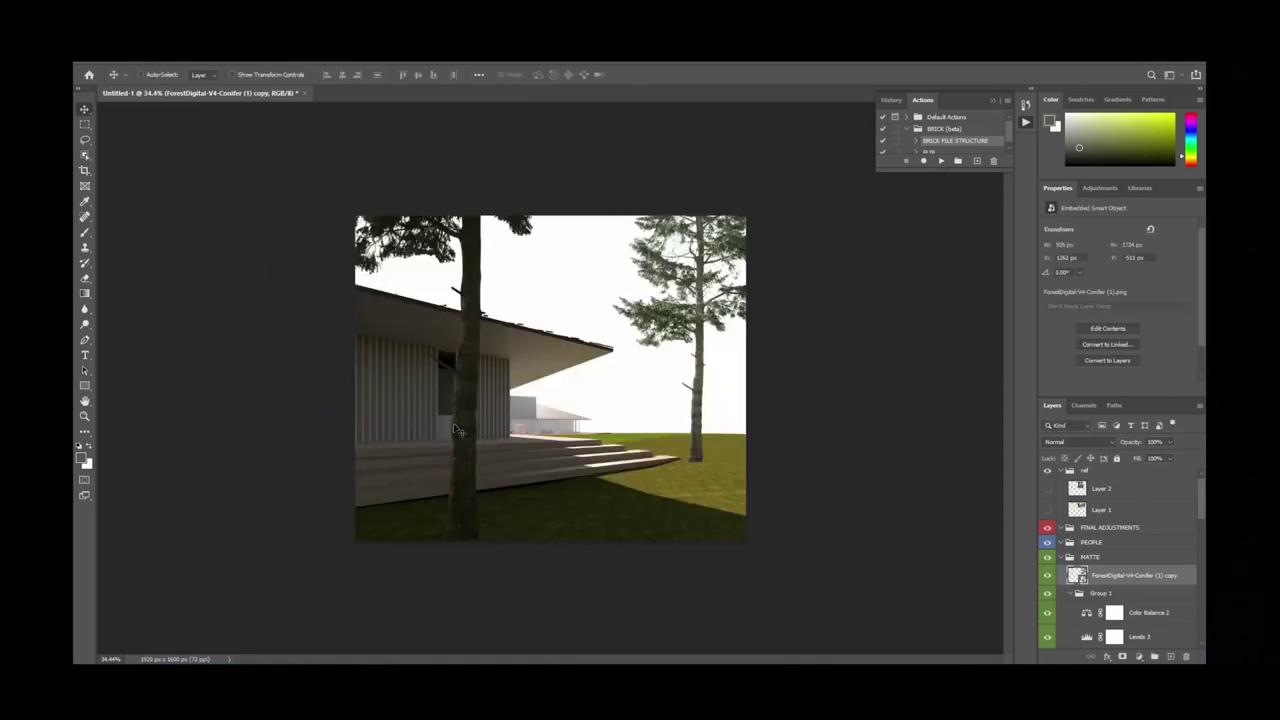
pyautogui.moveTo(751, 411)
pyautogui.mouseDown()
pyautogui.moveTo(732, 412)
pyautogui.moveTo(743, 412)
pyautogui.mouseUp()
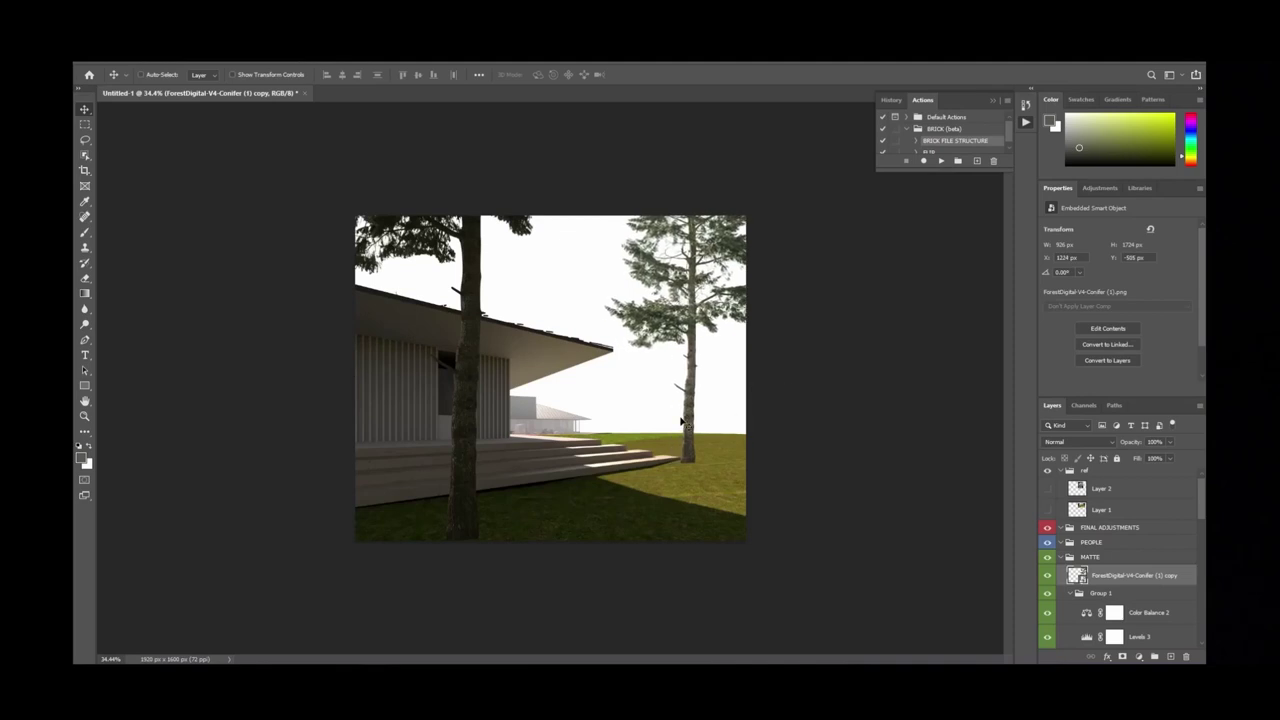
pyautogui.keyDown('alt'); pyautogui.scroll(1, 681, 425); pyautogui.keyUp('alt')
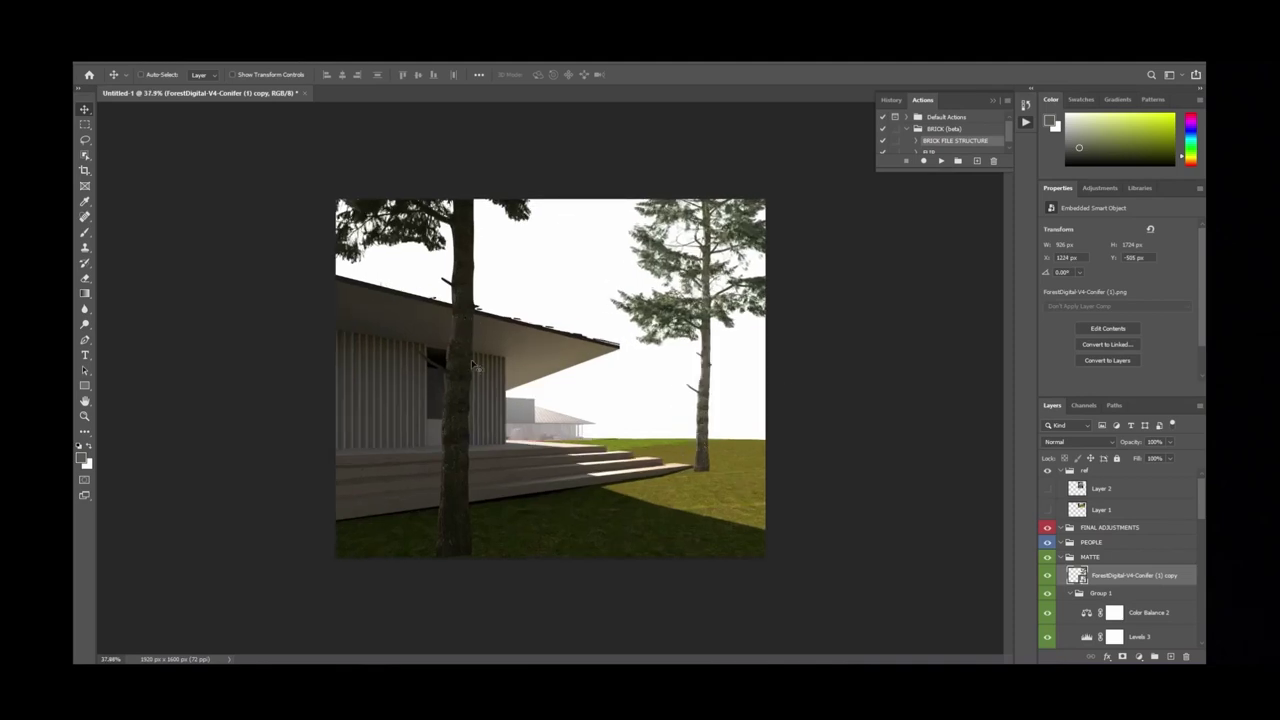
# Add a layer mask to the foreground conifer and paint out the stray twigs beside its trunk.
pyautogui.scroll(-2, 1174, 612)
pyautogui.click(1160, 615)
pyautogui.click(1122, 656)
pyautogui.press('b')
pyautogui.keyDown('alt'); pyautogui.moveTo(400, 380); pyautogui.dragTo(410, 382, button='right'); pyautogui.keyUp('alt')
pyautogui.press('x')
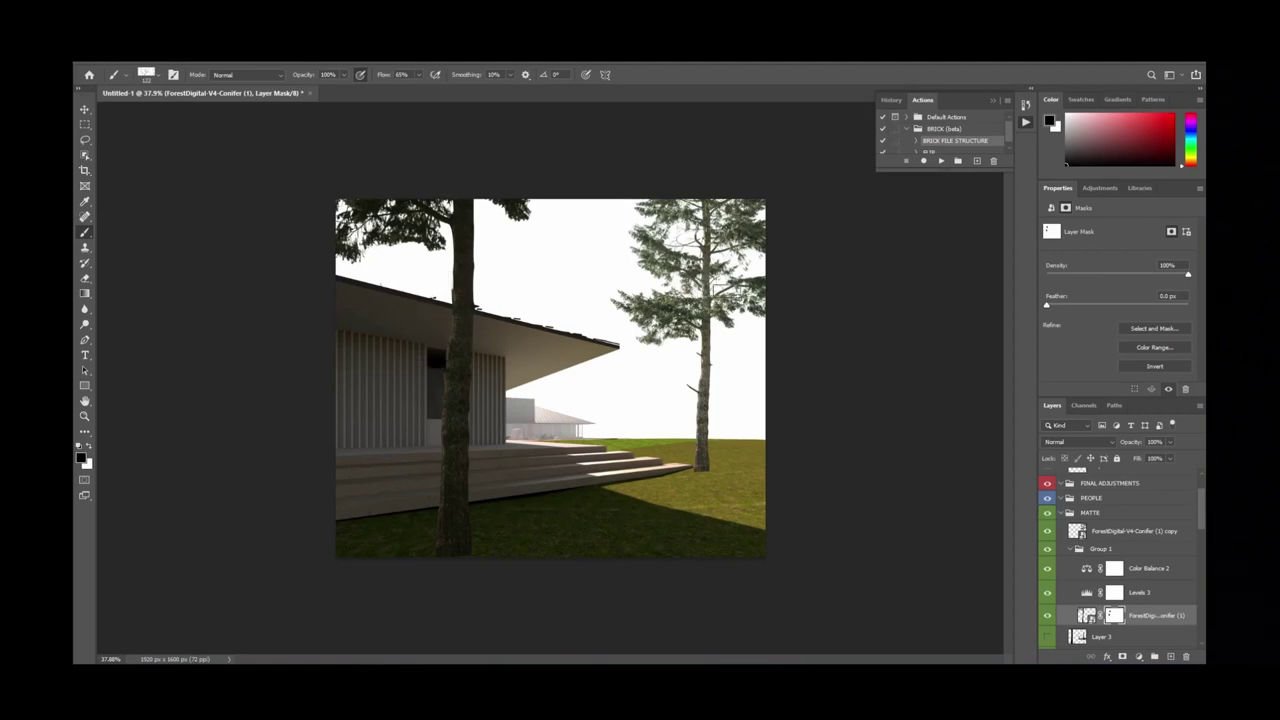
pyautogui.press('x')
pyautogui.keyDown('alt'); pyautogui.moveTo(463, 308); pyautogui.dragTo(457, 314, button='right'); pyautogui.keyUp('alt')
# Scale the background conifer copy down to about 688 × 1278 px and reposition it on the lawn behind the steps.
pyautogui.click(1122, 528)
pyautogui.press('v')
pyautogui.moveTo(716, 361); pyautogui.dragTo(673, 347)
pyautogui.hotkey('ctrl', 't')
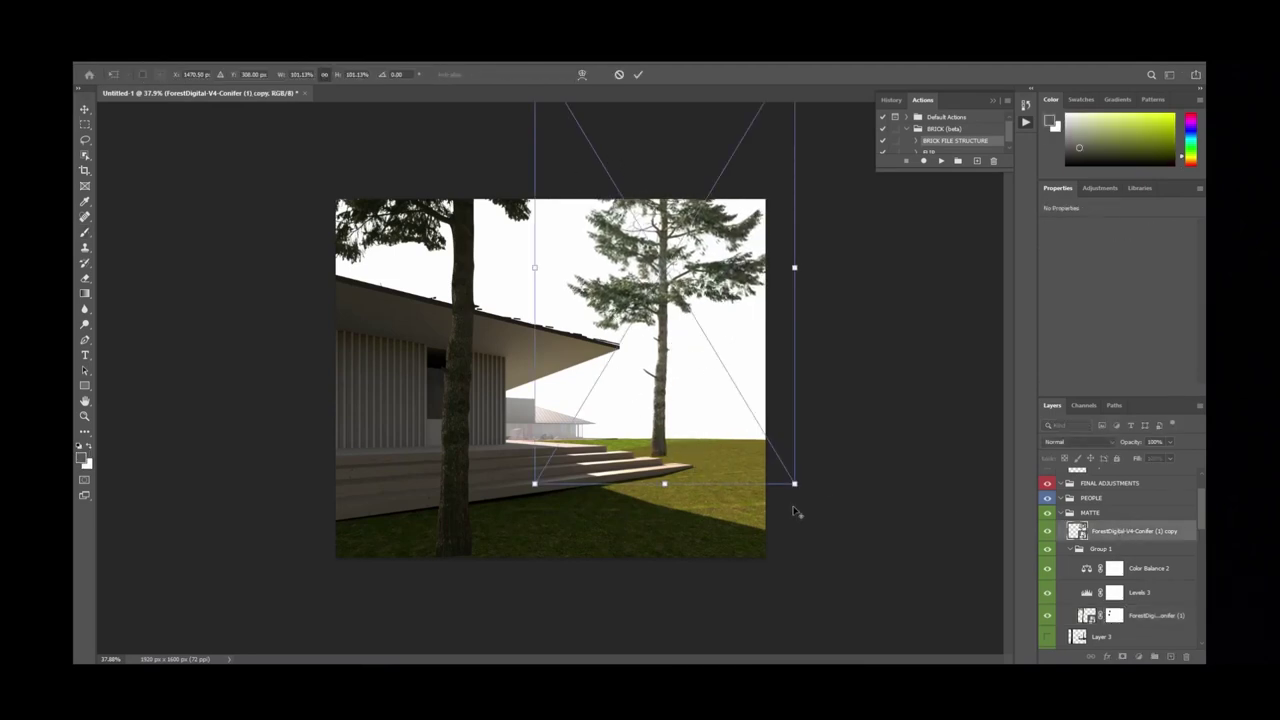
pyautogui.moveTo(799, 489); pyautogui.dragTo(757, 429)
pyautogui.moveTo(678, 313); pyautogui.dragTo(718, 352)
pyautogui.press('Return')
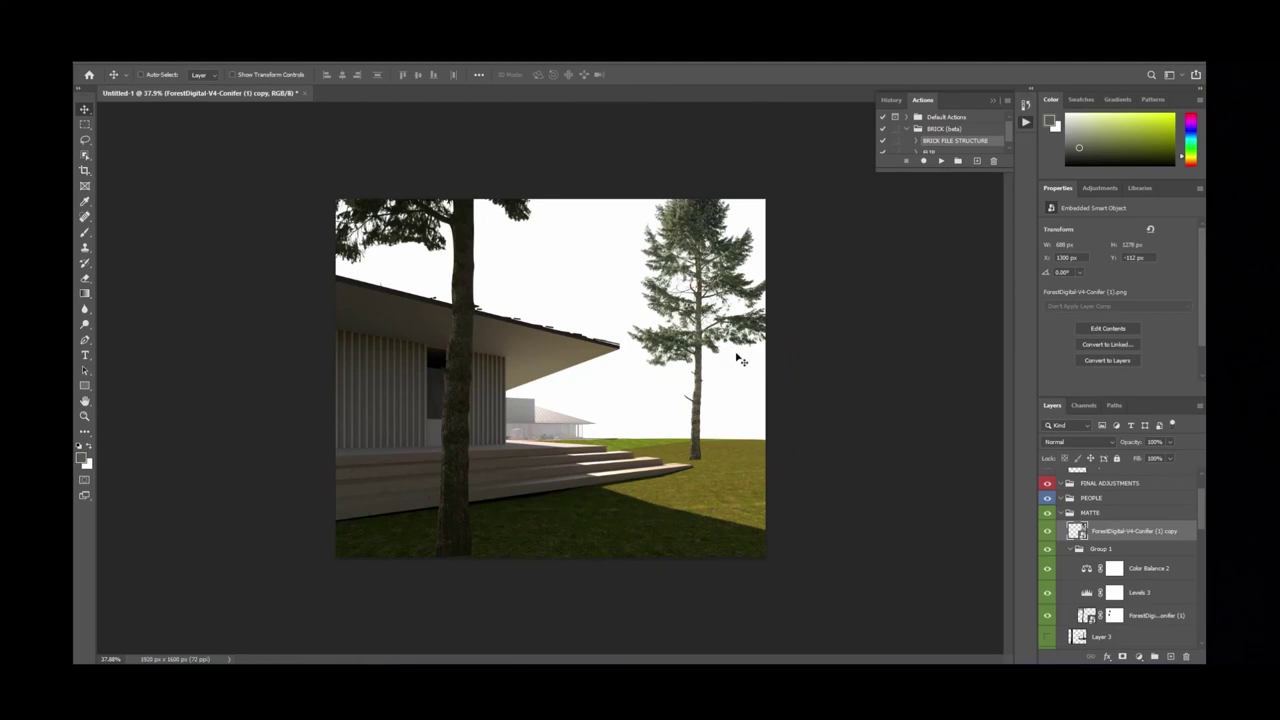
# Mirror the canvas horizontally again and put the background conifer copy in its own group with Normal blending.
pyautogui.hotkey('ctrl', 'shift', 'h')
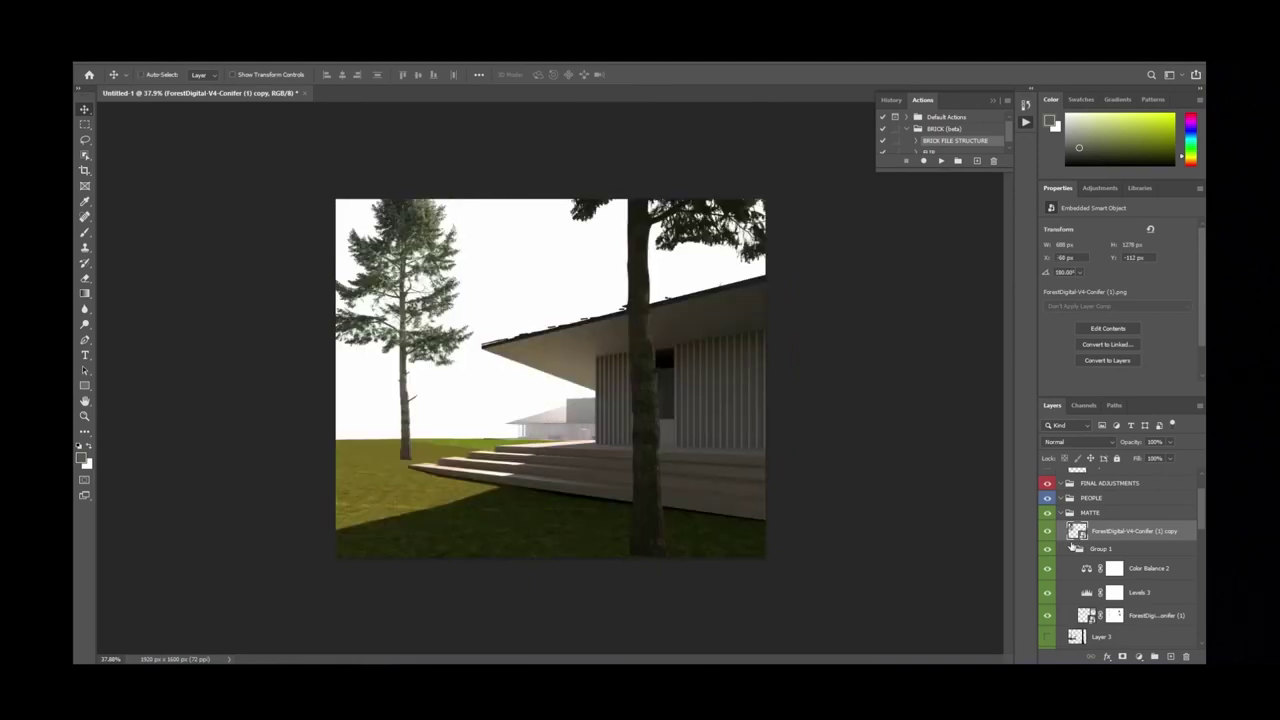
pyautogui.click(1072, 548)
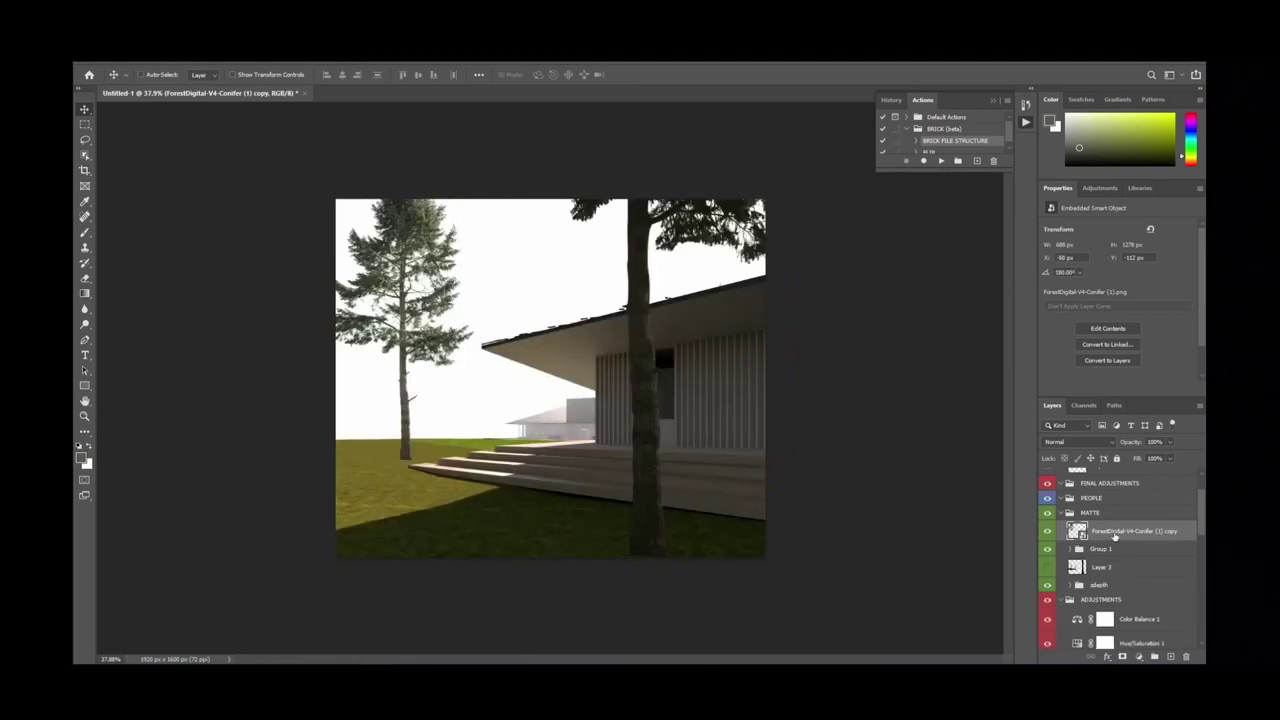
pyautogui.hotkey('ctrl', 'g')
pyautogui.click(1072, 442)
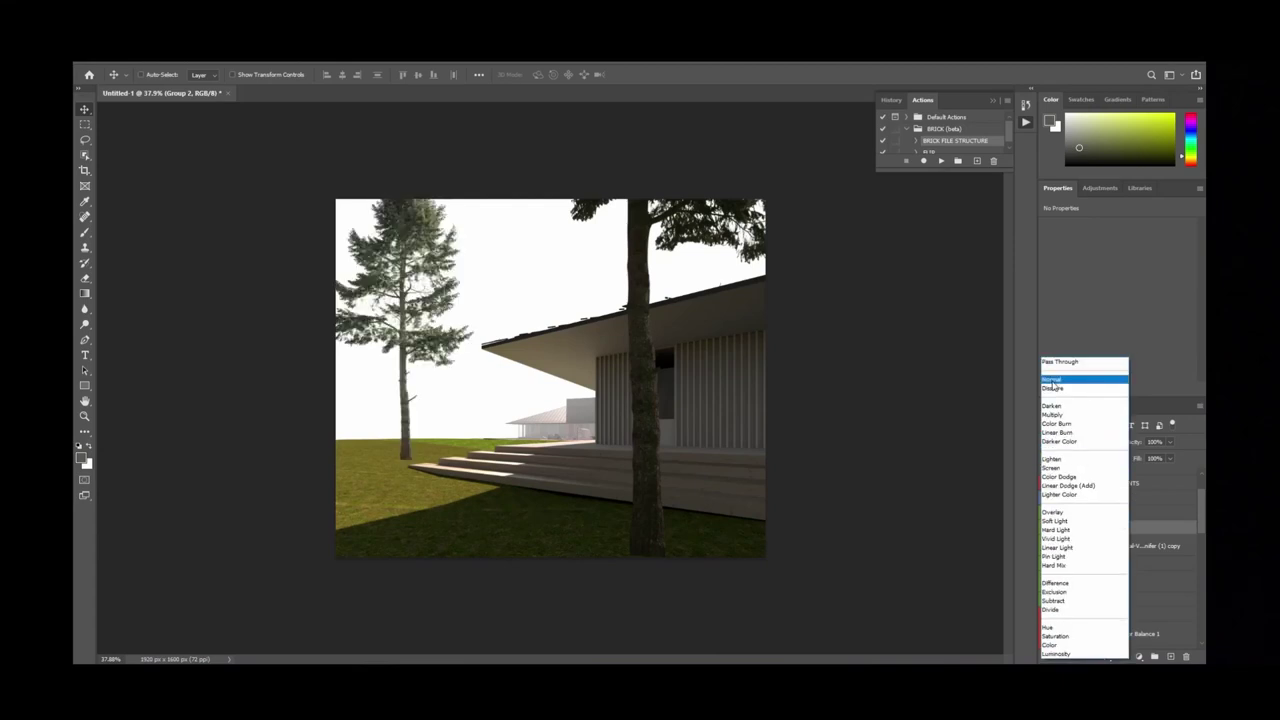
pyautogui.click(1052, 382)
# Add a Levels adjustment in the conifer's group with black input 28 and white output about 248, and nudge the conifer slightly towards the house.
pyautogui.click(1097, 190)
pyautogui.click(1068, 224)
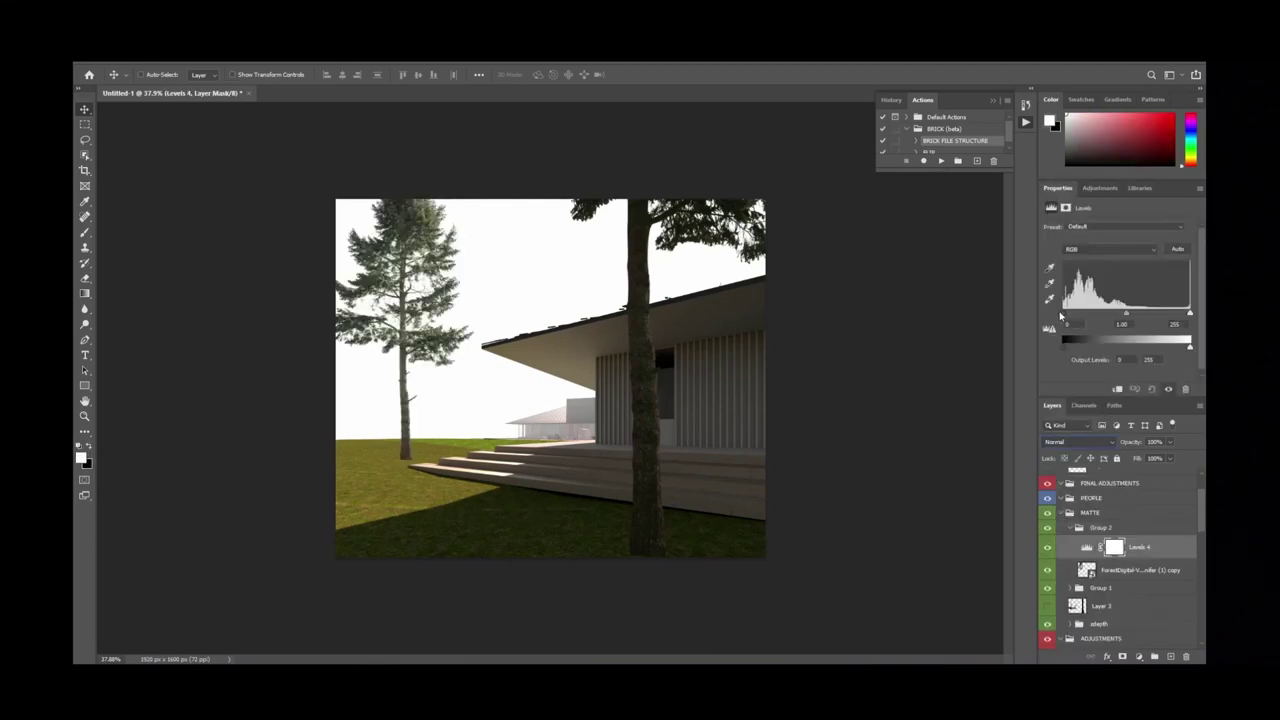
pyautogui.moveTo(1070, 318); pyautogui.dragTo(1076, 316)
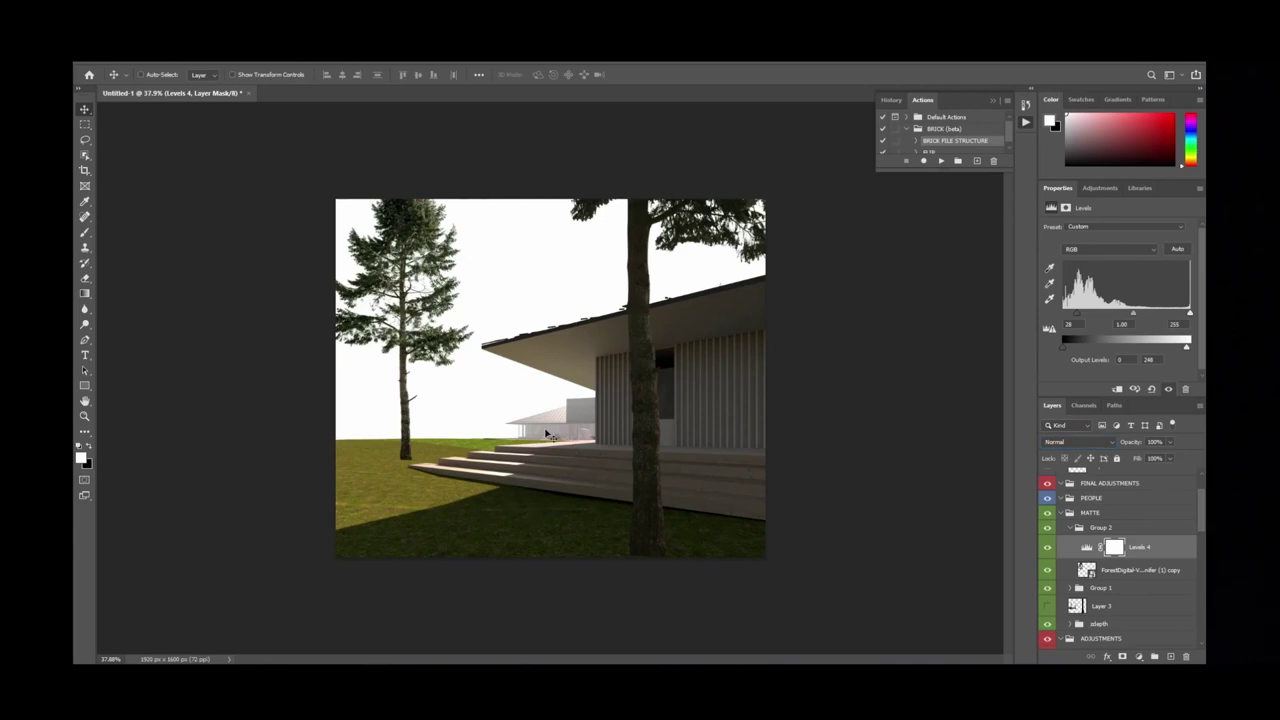
pyautogui.click(1122, 570)
pyautogui.moveTo(460, 377); pyautogui.dragTo(464, 375)
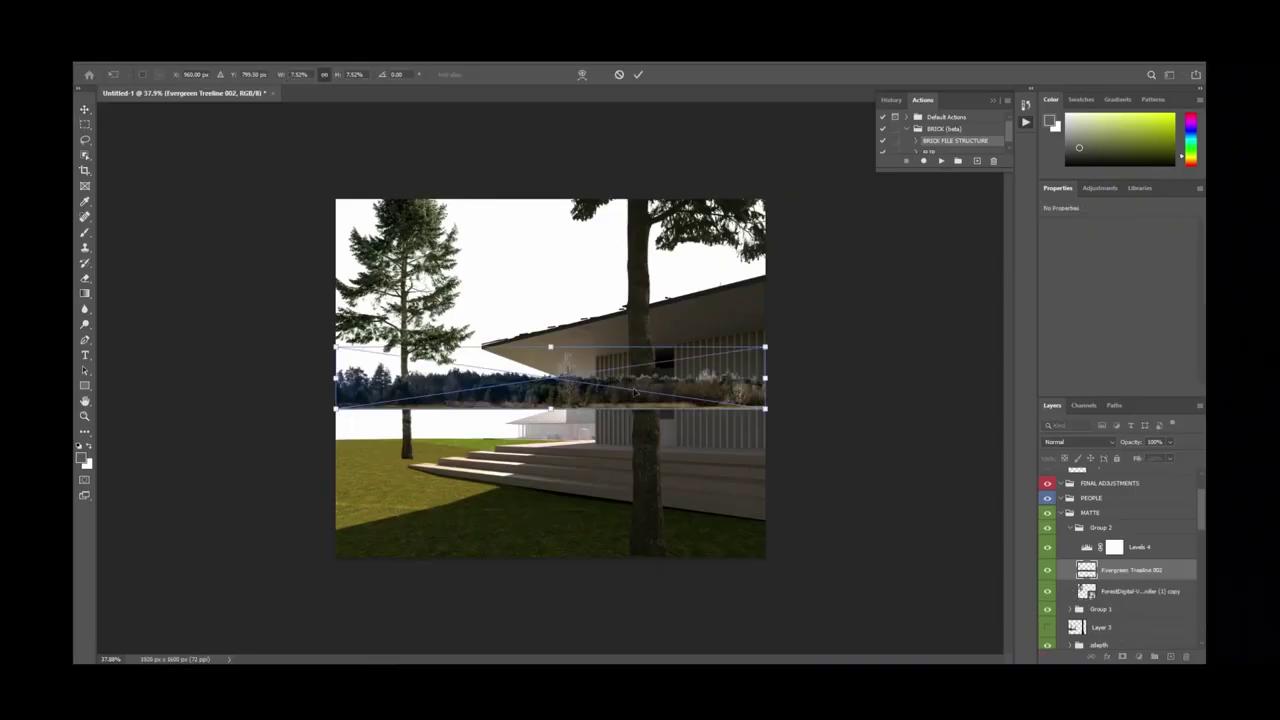
# Place the Evergreen Treeline 002 cutout at about 11.21% scale across the horizon behind the lawn.
pyautogui.moveTo(634, 393); pyautogui.dragTo(499, 425)
pyautogui.keyDown('alt'); pyautogui.moveTo(632, 378); pyautogui.dragTo(743, 362); pyautogui.keyUp('alt')
pyautogui.moveTo(548, 414); pyautogui.dragTo(627, 437)
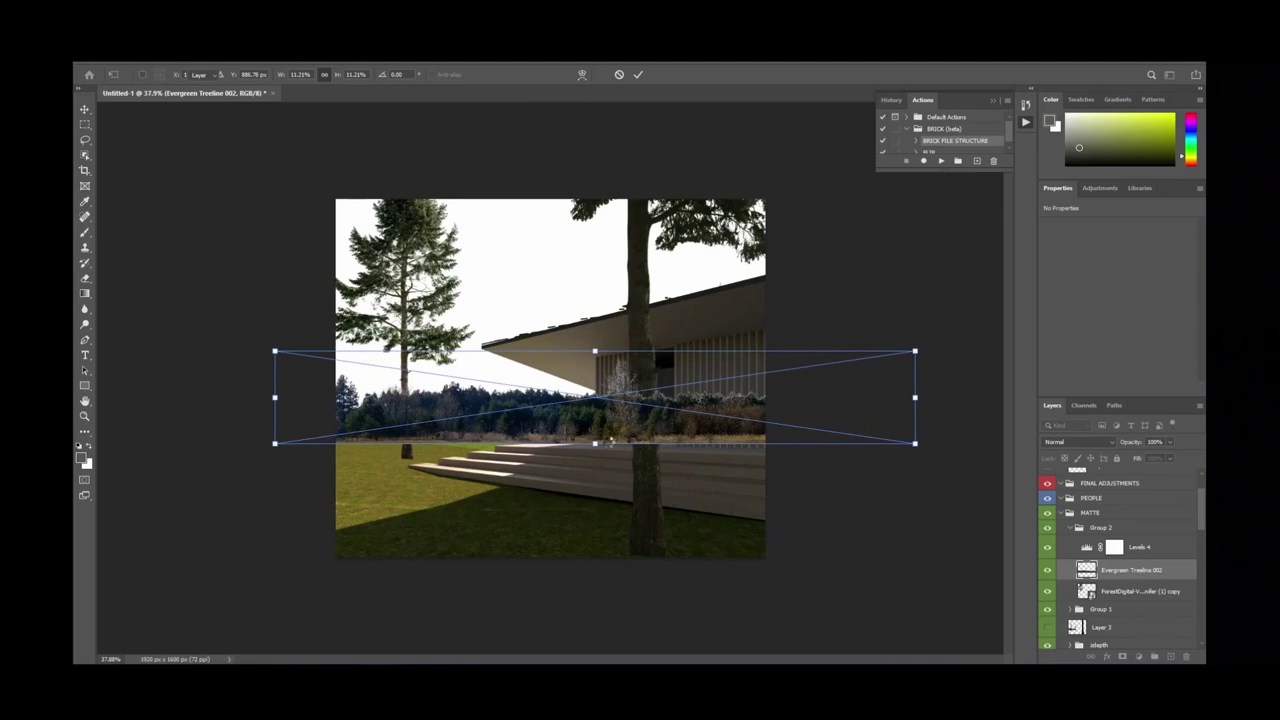
pyautogui.press('Return')
# Move the Evergreen Treeline 002 layer below both conifer groups and put it in its own group.
pyautogui.scroll(-1, 1175, 546)
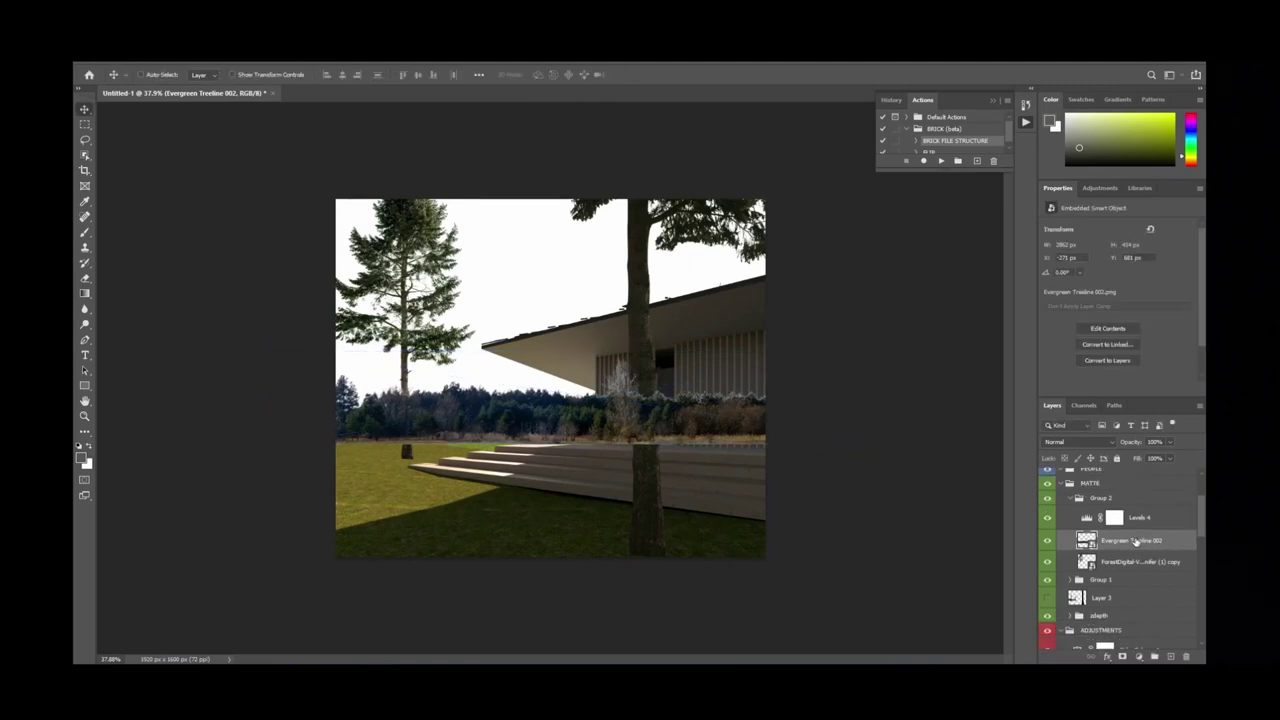
pyautogui.moveTo(1131, 546); pyautogui.dragTo(1123, 594)
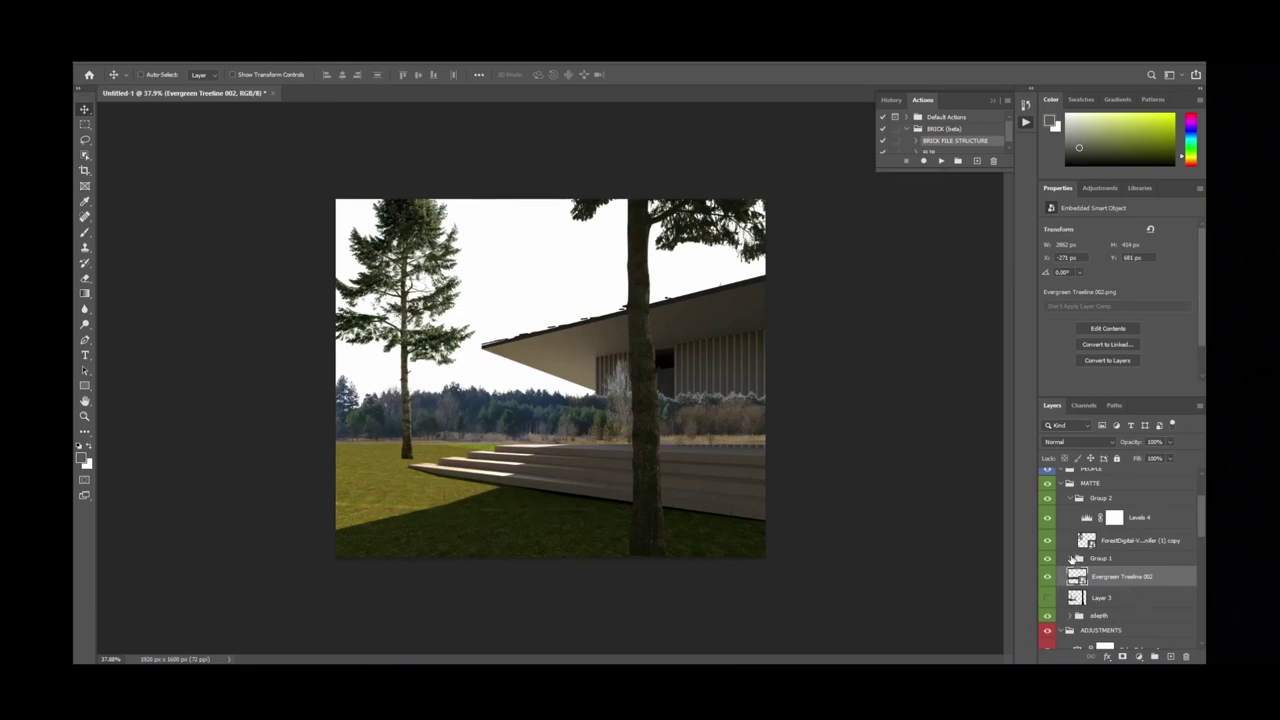
pyautogui.click(1072, 498)
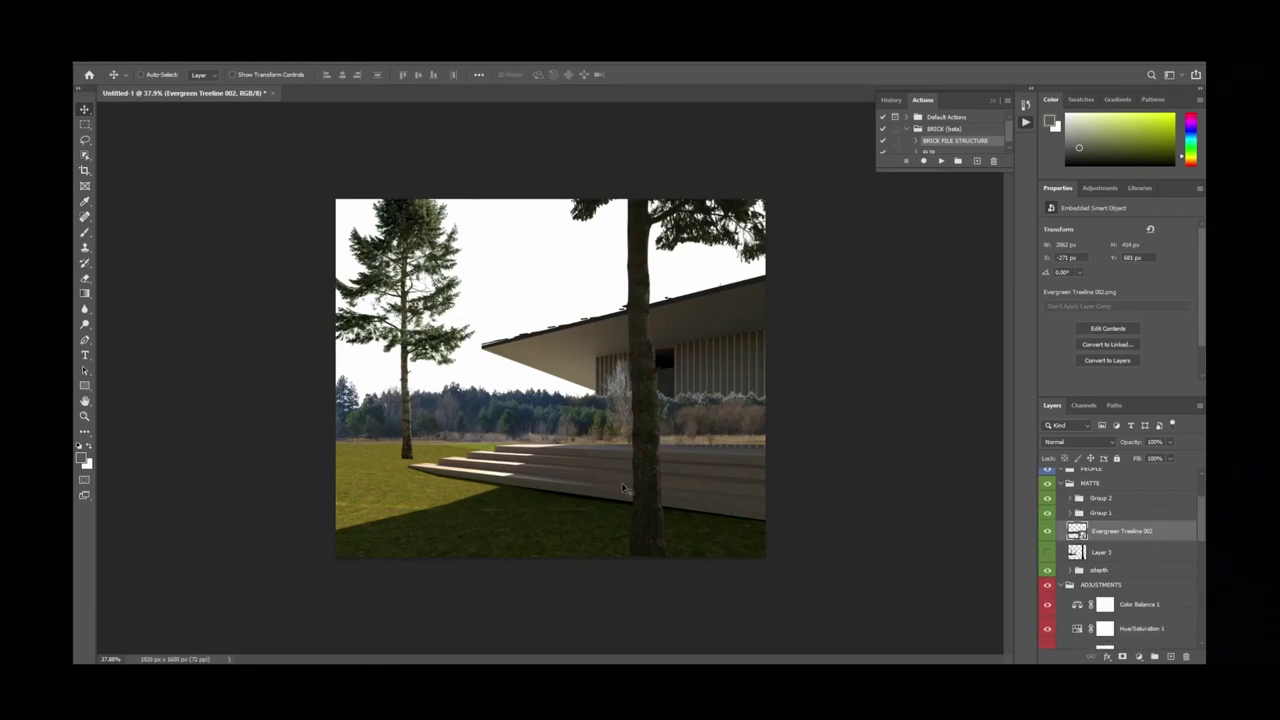
pyautogui.keyDown('alt'); pyautogui.scroll(-2, 552, 450); pyautogui.keyUp('alt')
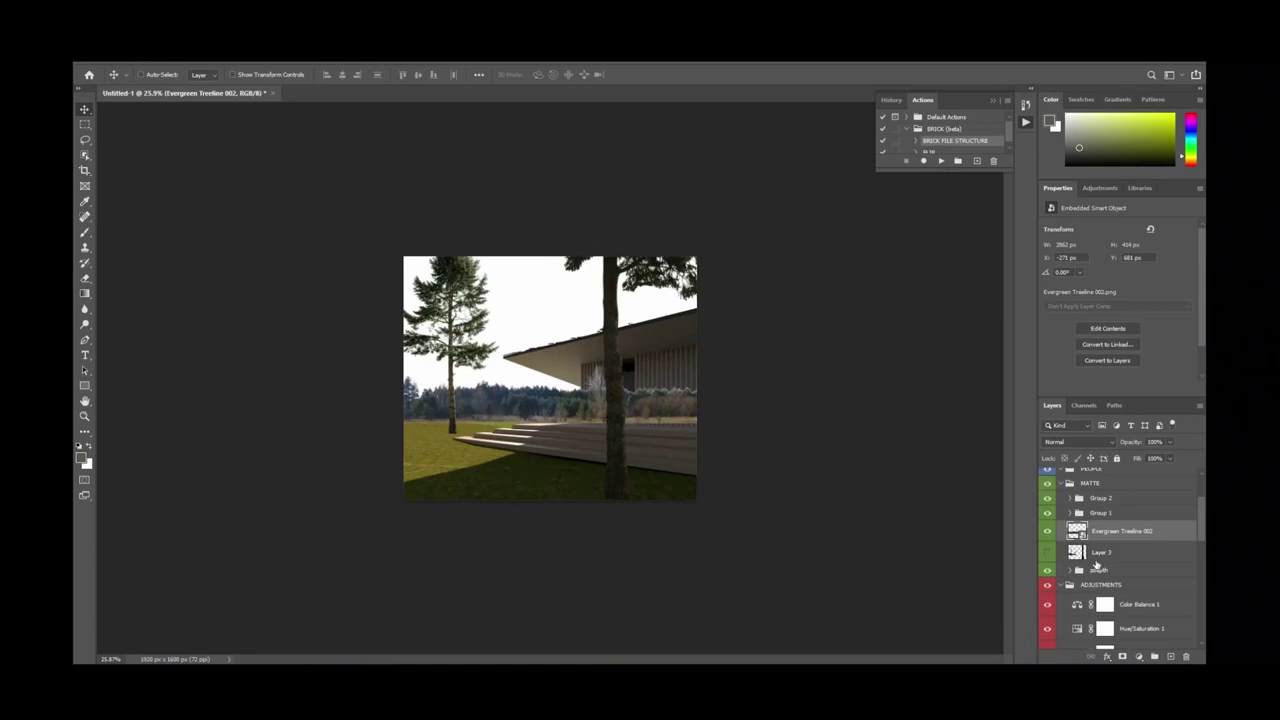
pyautogui.keyDown('shift'); pyautogui.click(1125, 551); pyautogui.keyUp('shift')
pyautogui.hotkey('ctrl', 'g')
# Isolate the 01.Alpha.png layer to check it, restore the other layers, and copy the alpha image.
pyautogui.scroll(-6, 1140, 545)
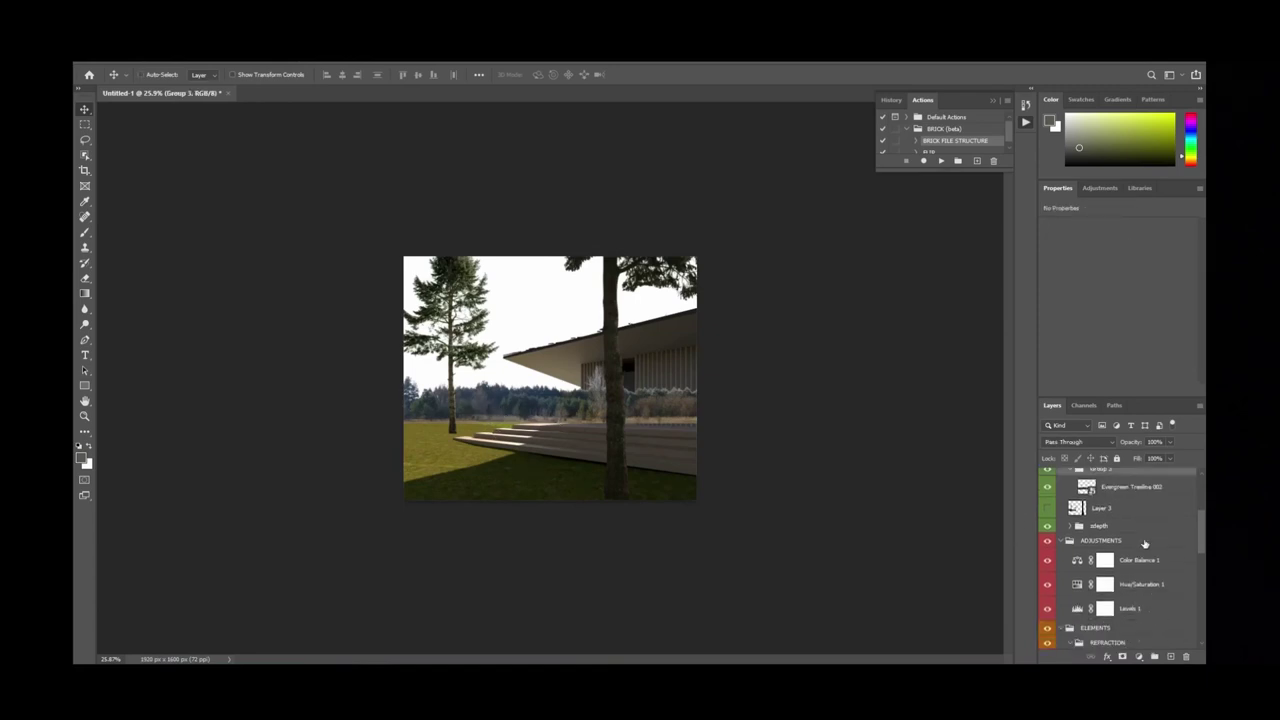
pyautogui.click(1101, 551)
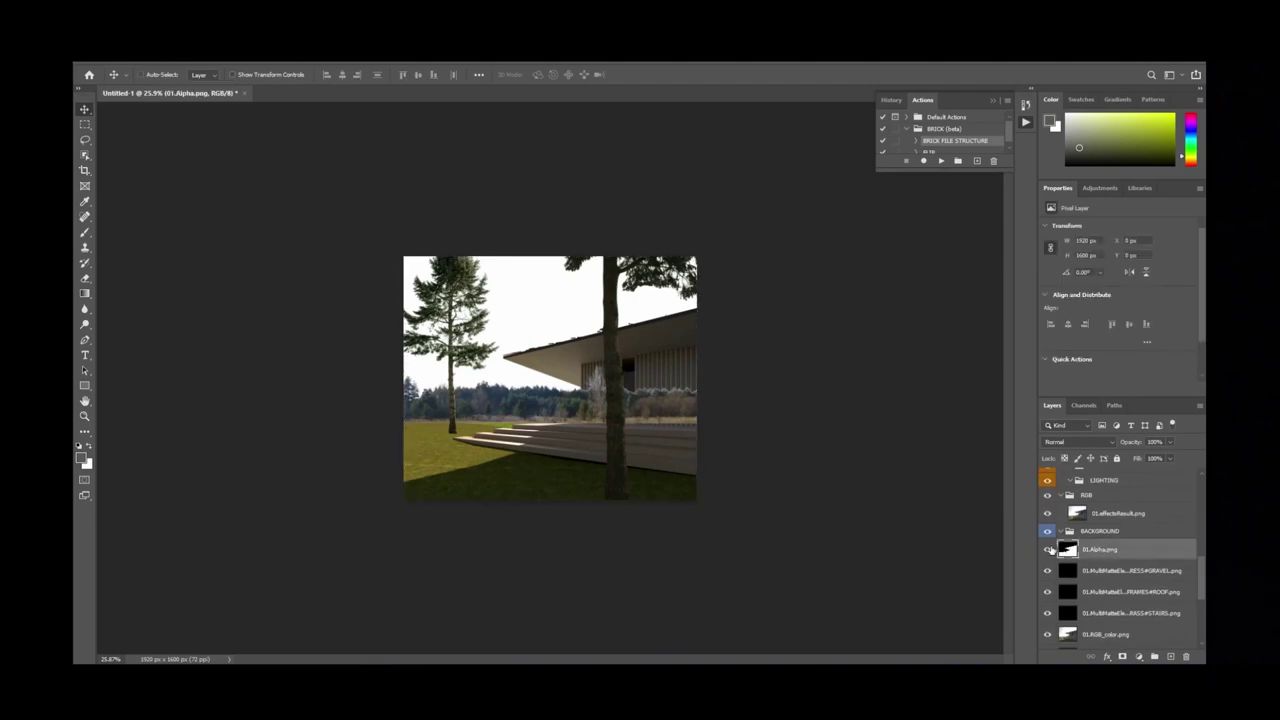
pyautogui.keyDown('alt'); pyautogui.click(1048, 550); pyautogui.keyUp('alt')
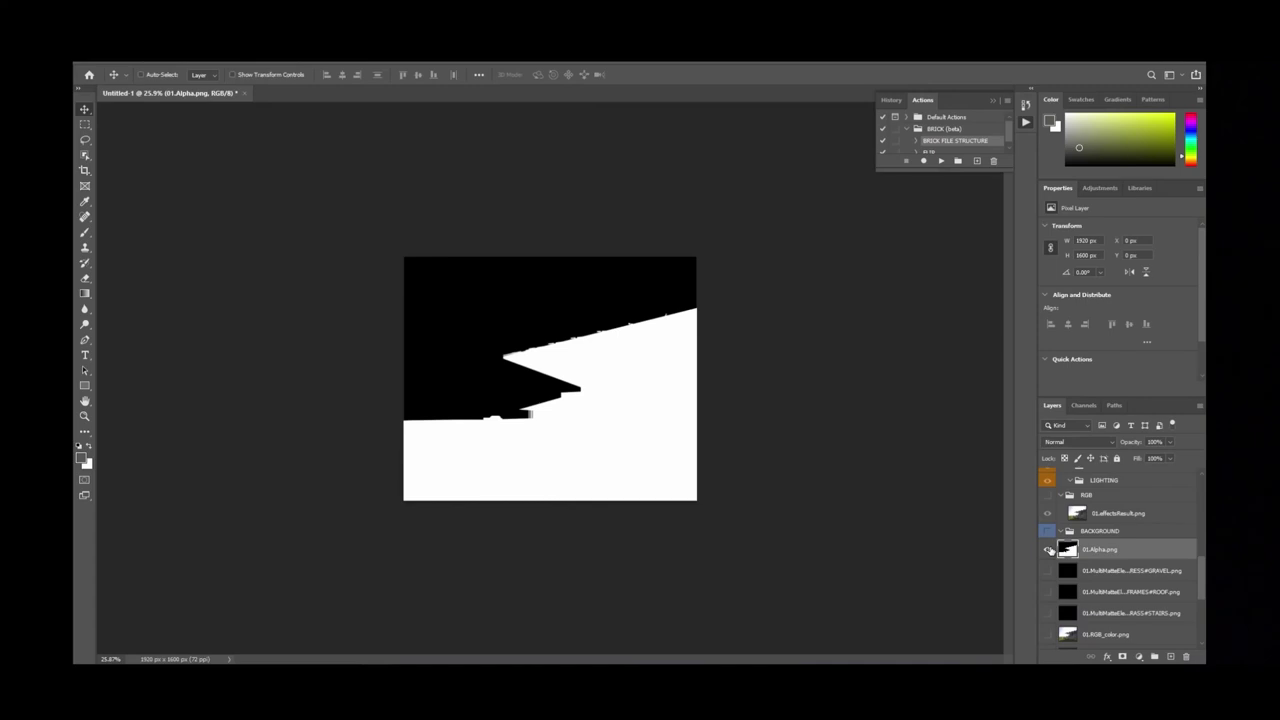
pyautogui.keyDown('alt'); pyautogui.click(1048, 550); pyautogui.keyUp('alt')
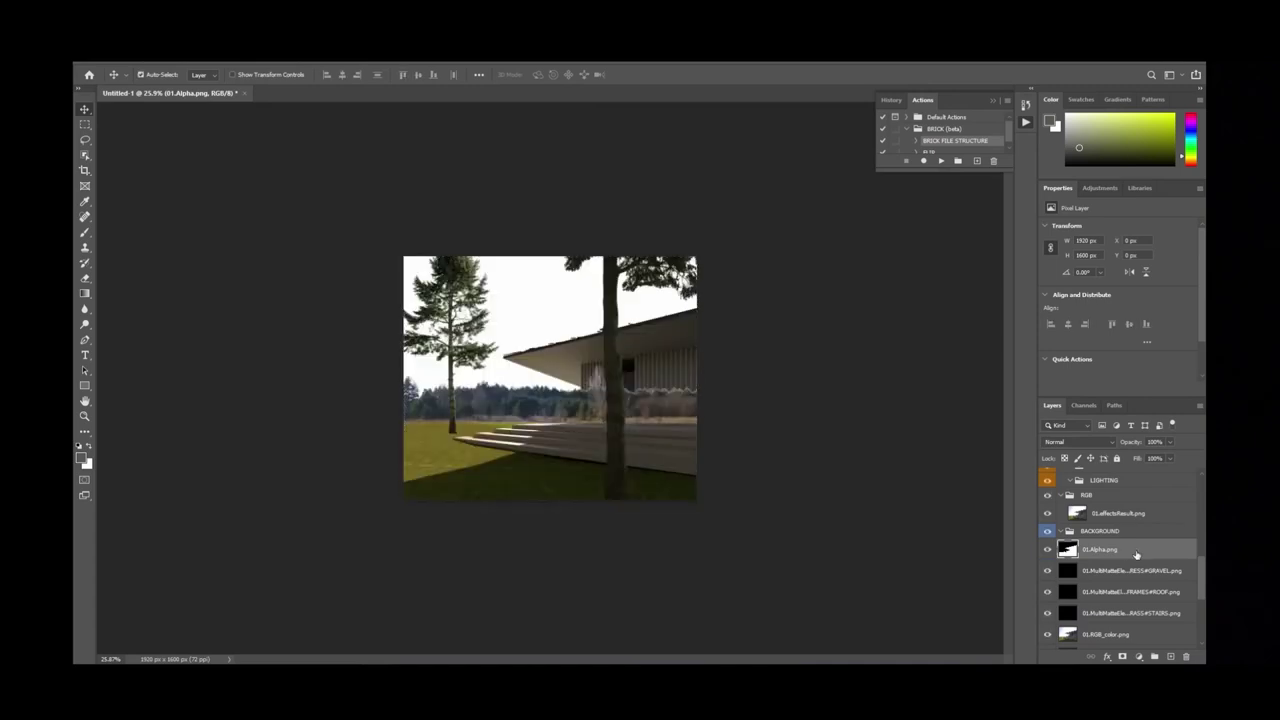
pyautogui.scroll(2, 1133, 558)
pyautogui.scroll(4, 1133, 558)
# Add a layer mask to the treeline group, paste the alpha image into it and invert the mask.
pyautogui.click(1104, 512)
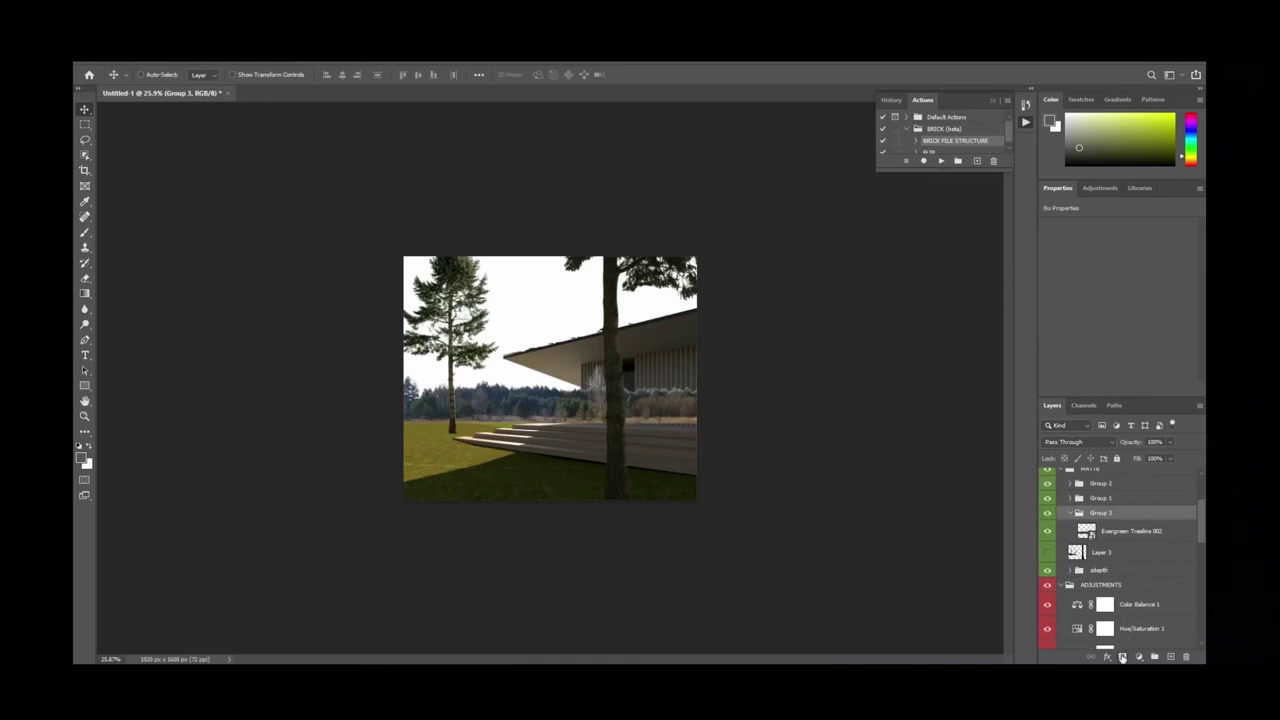
pyautogui.click(1122, 657)
pyautogui.keyDown('alt'); pyautogui.click(1103, 518); pyautogui.keyUp('alt')
pyautogui.hotkey('ctrl', 'v')
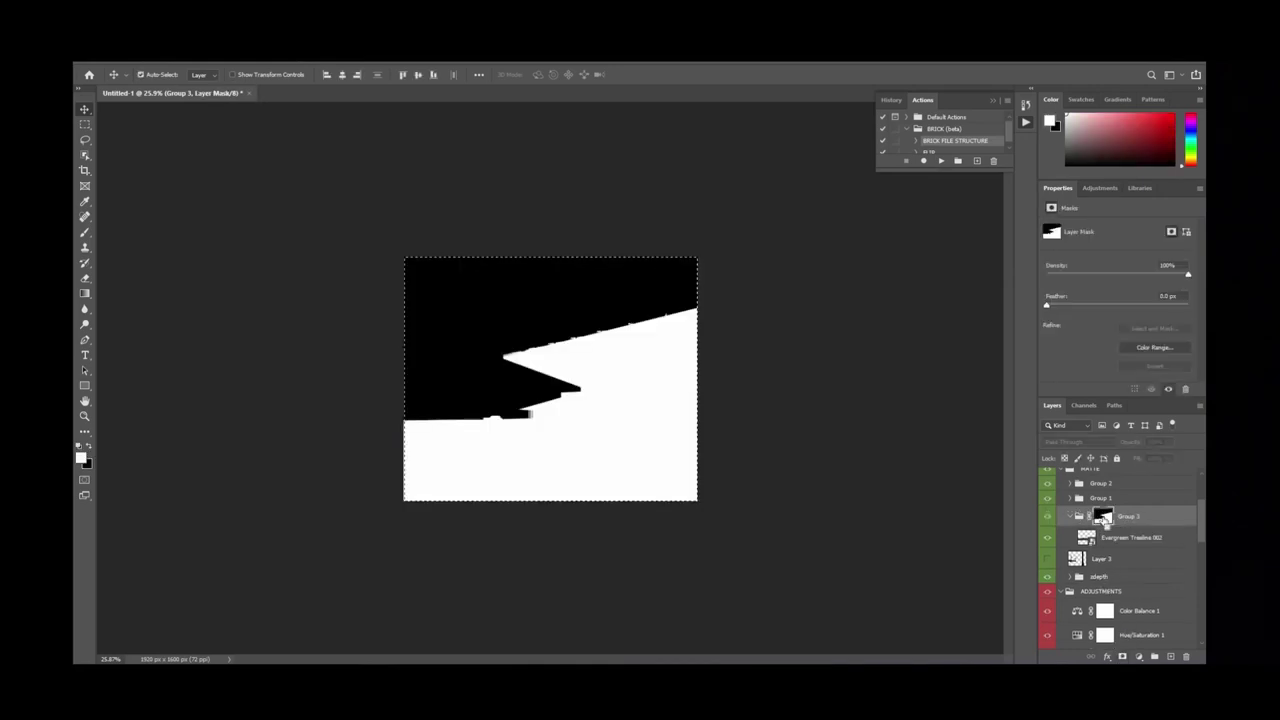
pyautogui.keyDown('alt'); pyautogui.click(1103, 518); pyautogui.keyUp('alt')
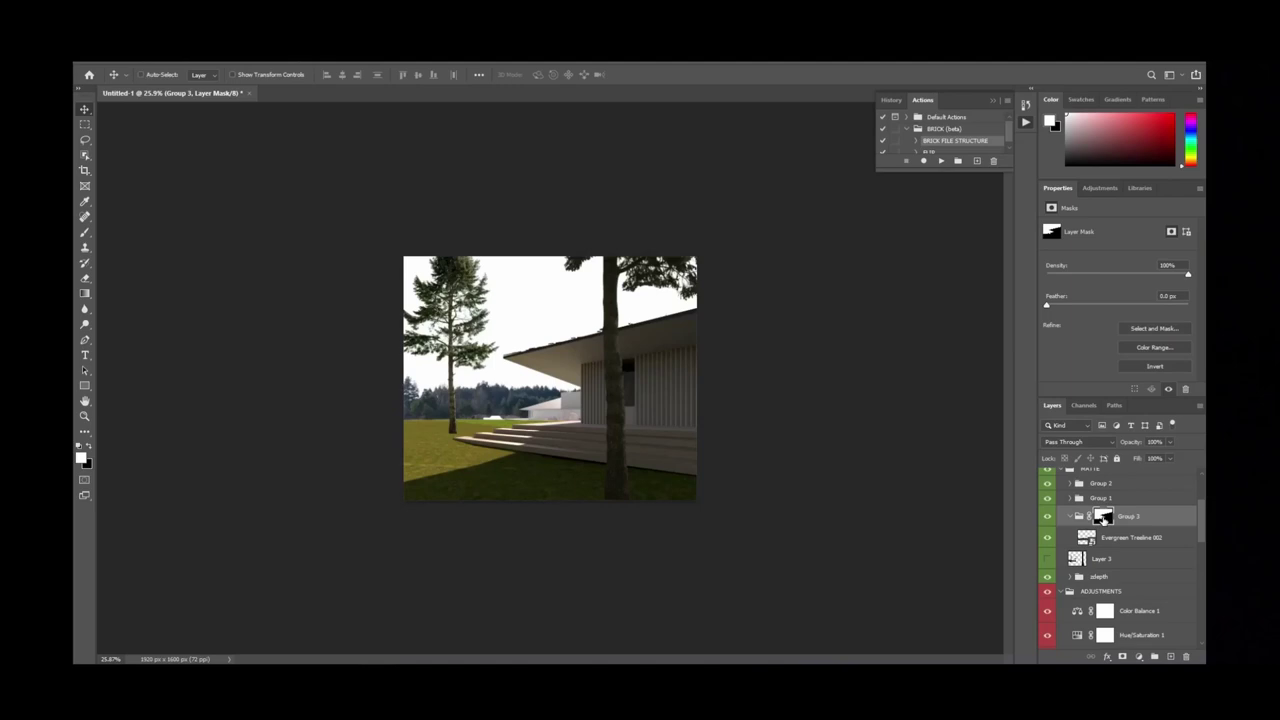
# Shift the treeline sideways along the horizon so its tall bare tree stands beside the distant building.
pyautogui.click(1140, 543)
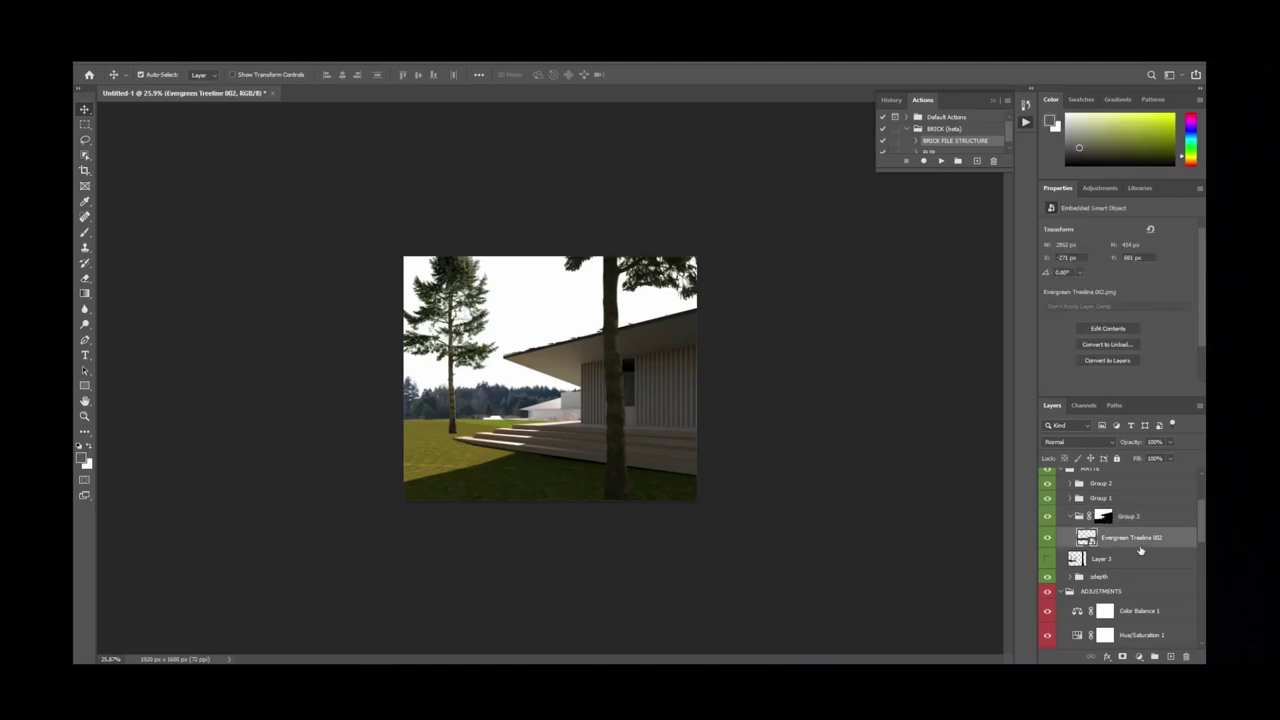
pyautogui.hotkey('ctrl', '+')
pyautogui.hotkey('ctrl', '+')
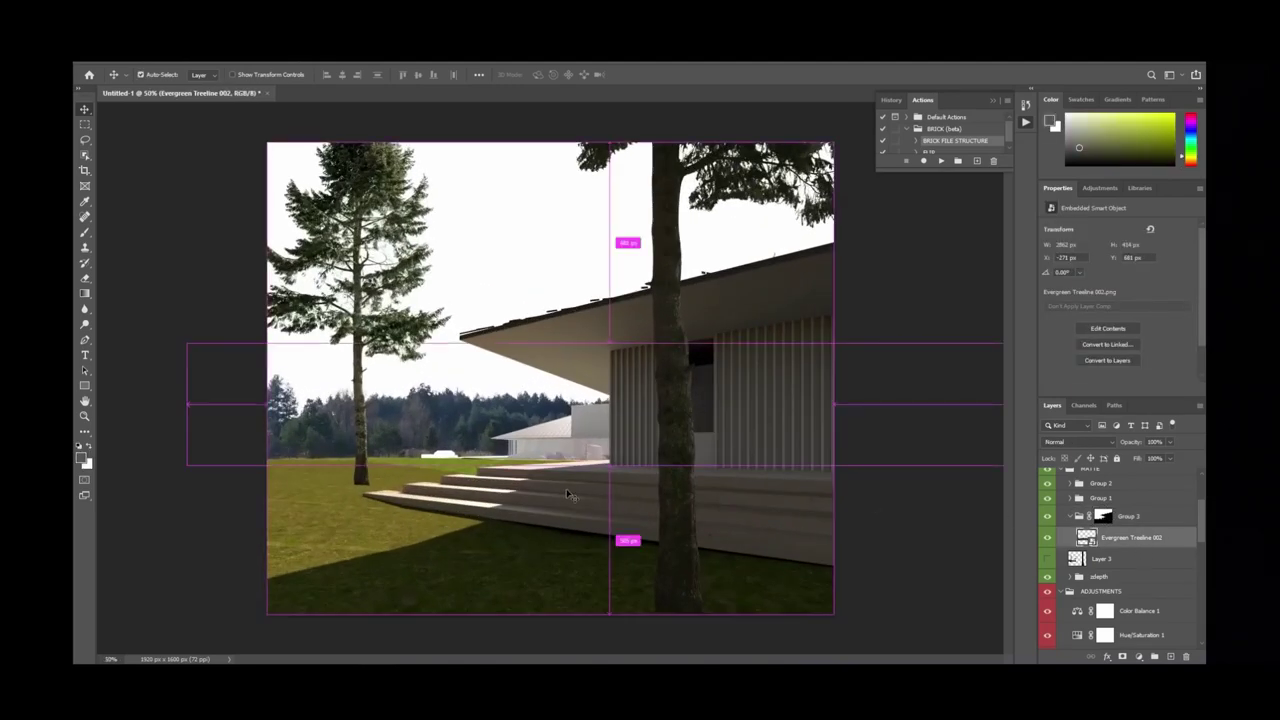
pyautogui.hotkey('ctrl', '+')
pyautogui.moveTo(451, 443); pyautogui.dragTo(488, 440)
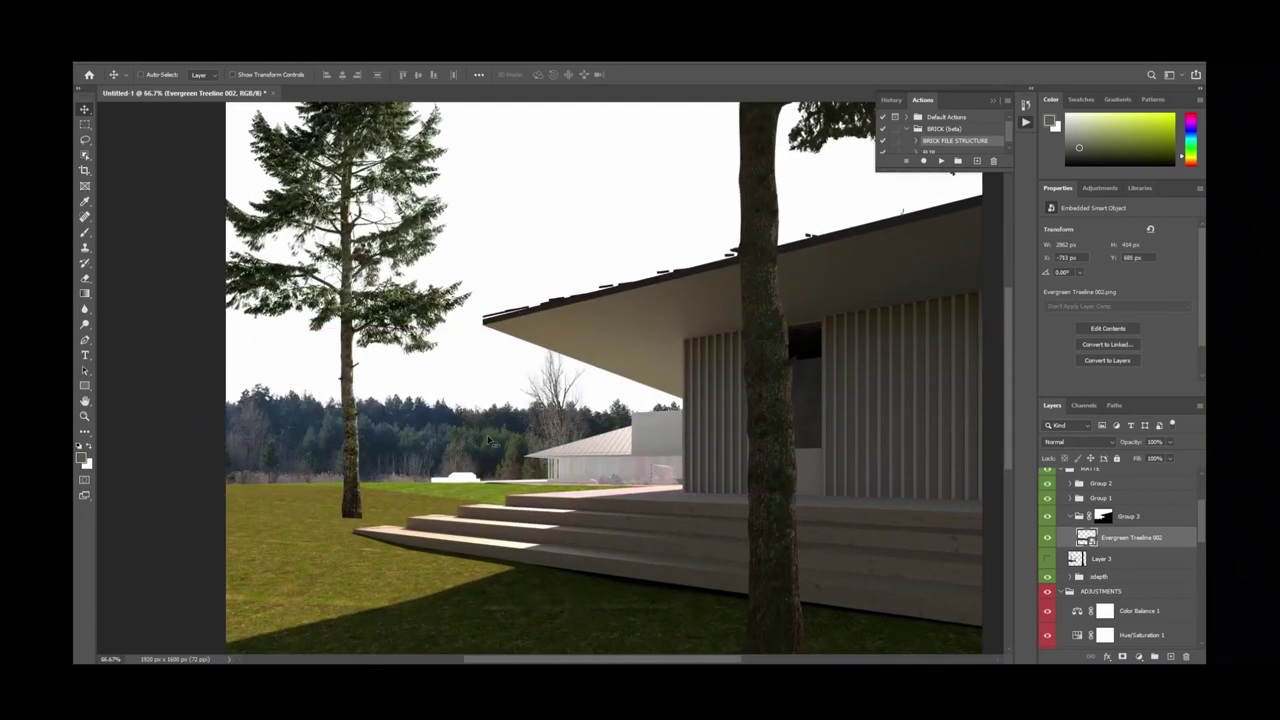
pyautogui.hotkey('ctrl', '-')
pyautogui.hotkey('ctrl', '-')
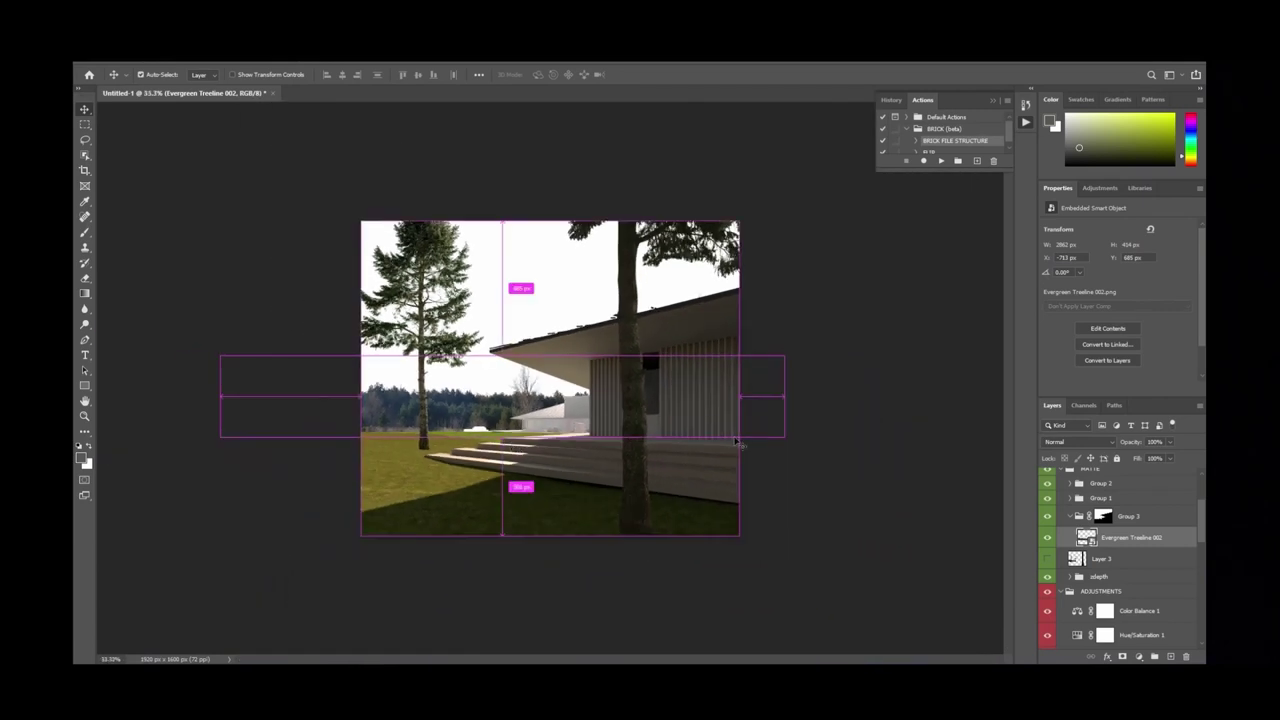
pyautogui.moveTo(737, 440); pyautogui.dragTo(737, 441)
# Scale the treeline to about 9.05%, set its base on the horizon and align it with the canvas's left edge.
pyautogui.hotkey('ctrl', 't')
pyautogui.keyDown('alt'); pyautogui.moveTo(786, 352); pyautogui.dragTo(731, 364); pyautogui.keyUp('alt')
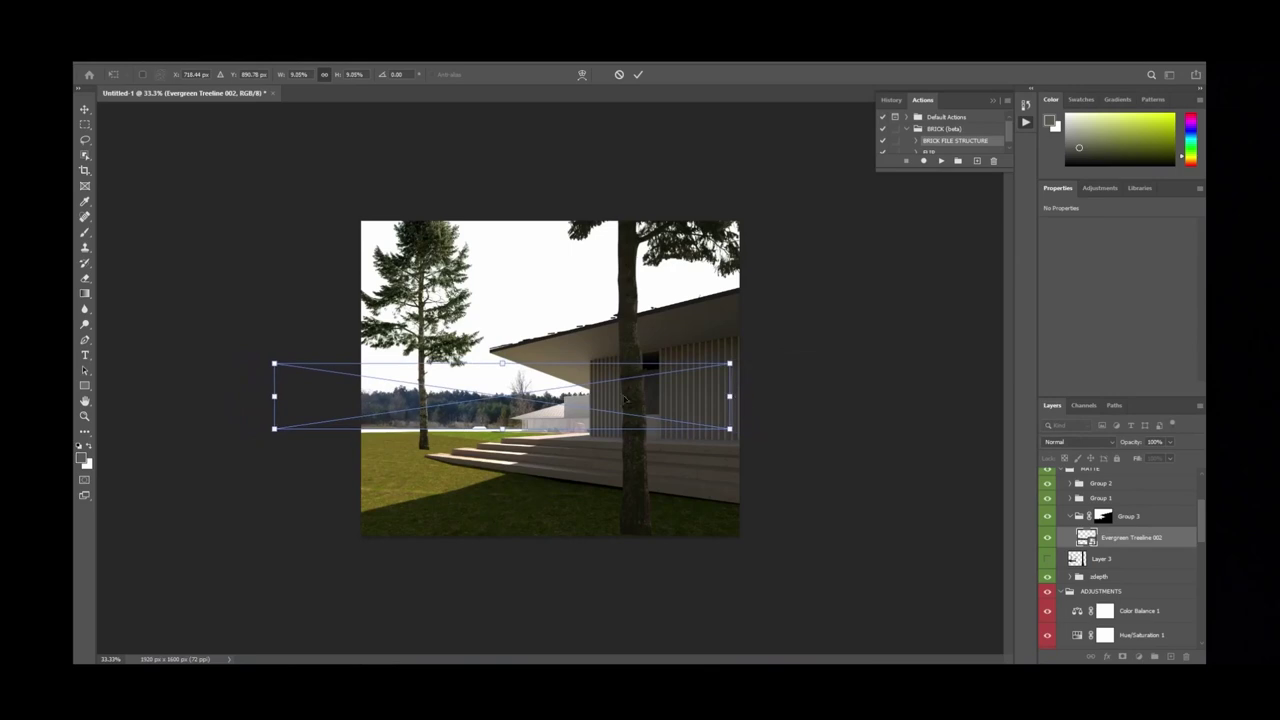
pyautogui.moveTo(651, 404); pyautogui.dragTo(647, 407)
pyautogui.press('Return')
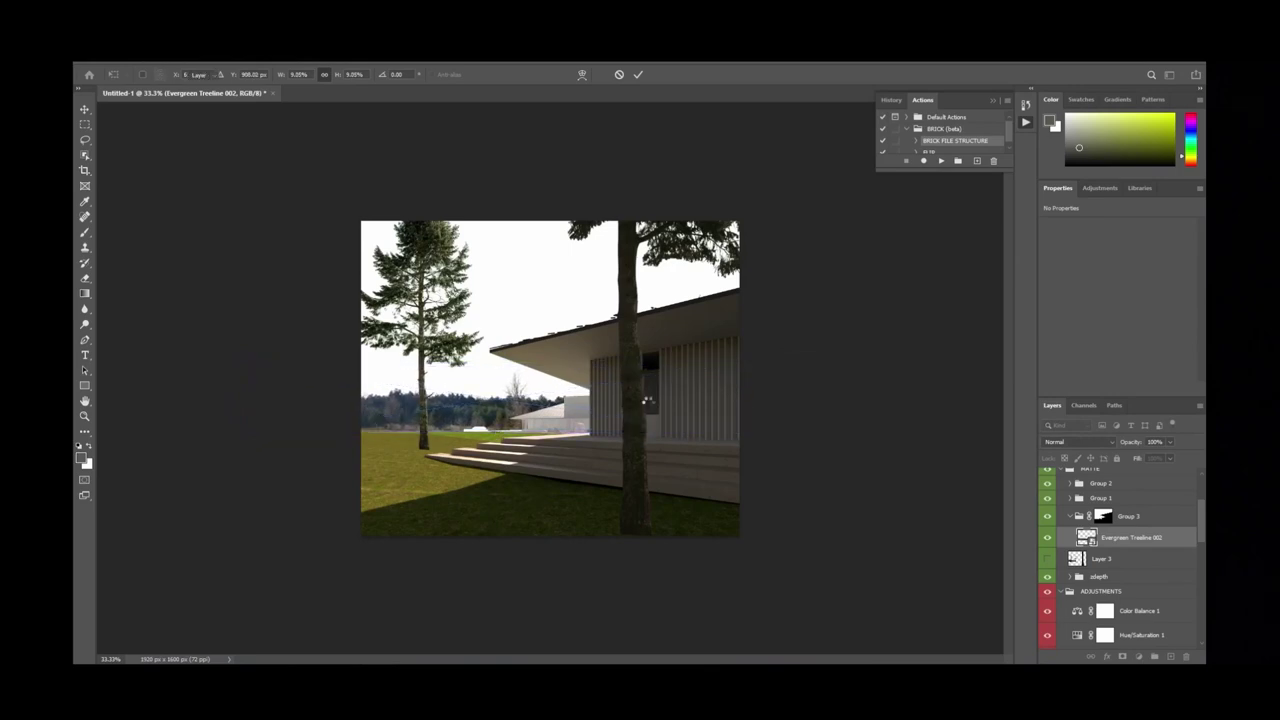
pyautogui.press('Return')
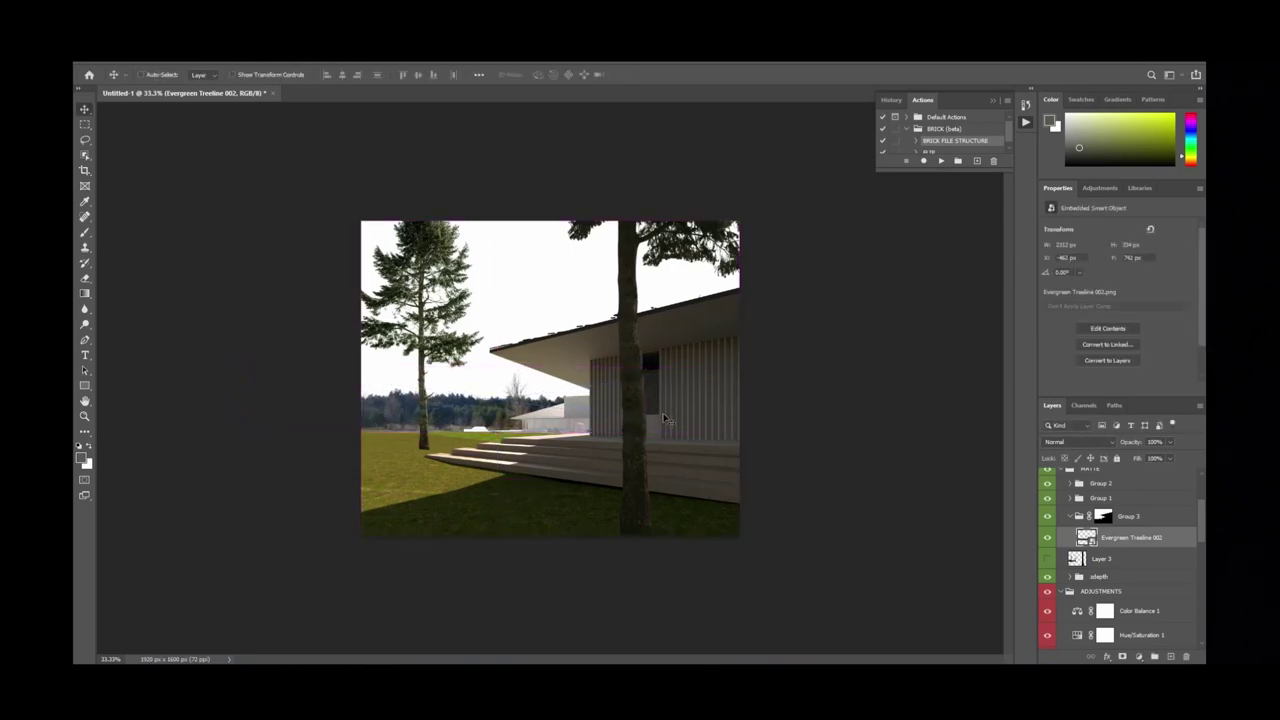
pyautogui.keyDown('shift'); pyautogui.moveTo(491, 404); pyautogui.dragTo(528, 420); pyautogui.keyUp('shift')
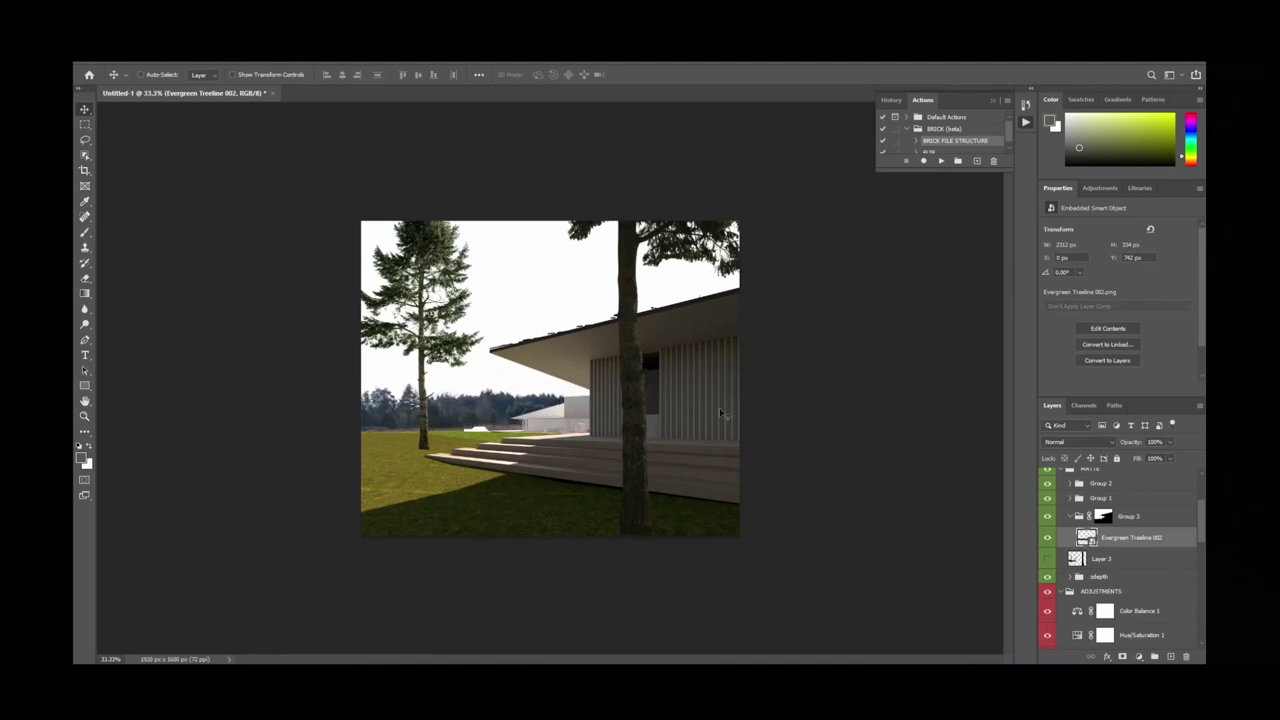
# Change the treeline group's blend mode from Pass Through to Normal.
pyautogui.keyDown('alt'); pyautogui.scroll(-1, 667, 410); pyautogui.keyUp('alt')
pyautogui.keyDown('alt'); pyautogui.scroll(-1, 666, 410); pyautogui.keyUp('alt')
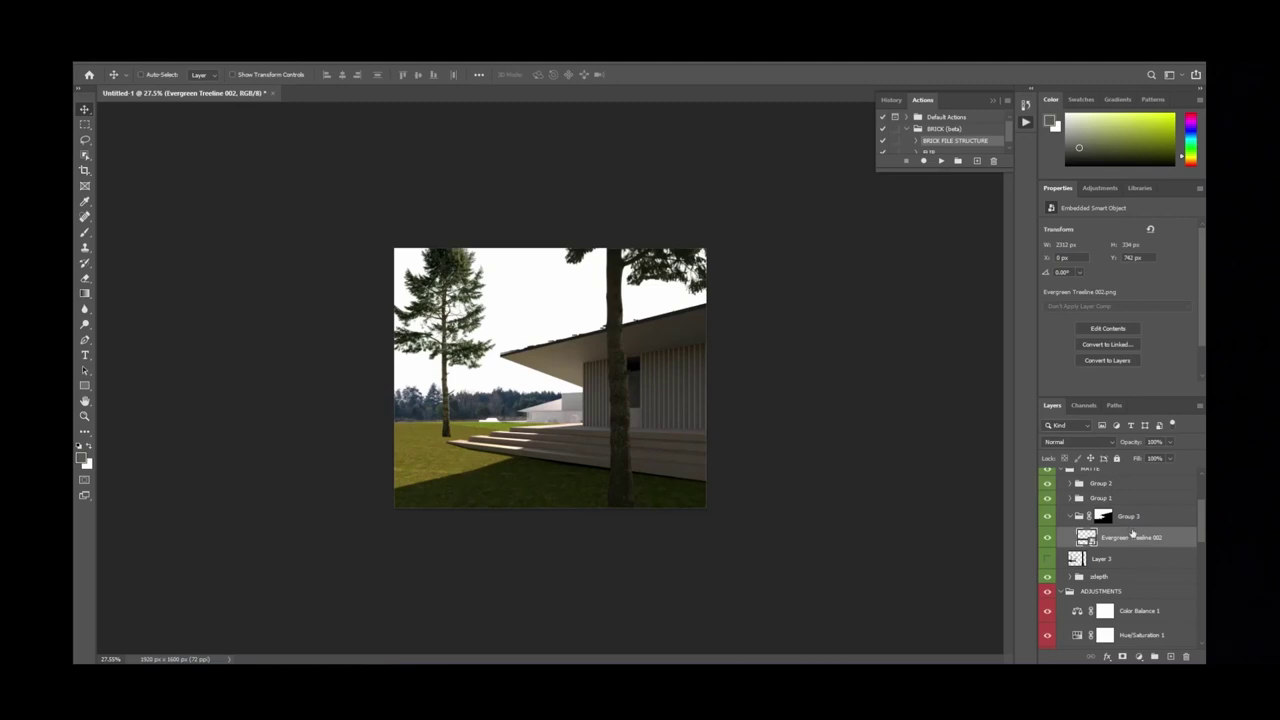
pyautogui.click(1102, 516)
pyautogui.click(1080, 442)
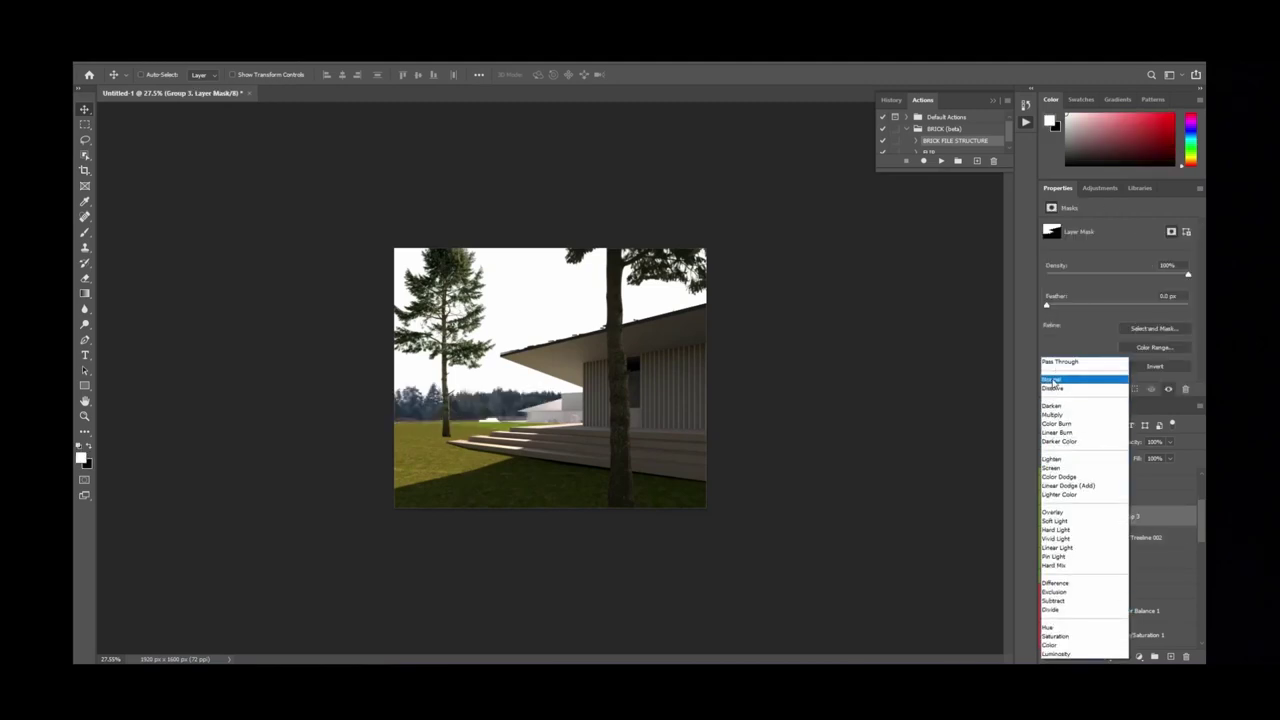
pyautogui.click(1053, 381)
# Add Levels with black output 64 above the treeline, plus a Color Balance shifting midtones towards red and setting yellow–blue to -12.
pyautogui.click(1100, 188)
pyautogui.click(1085, 215)
pyautogui.moveTo(1068, 352); pyautogui.dragTo(1101, 355)
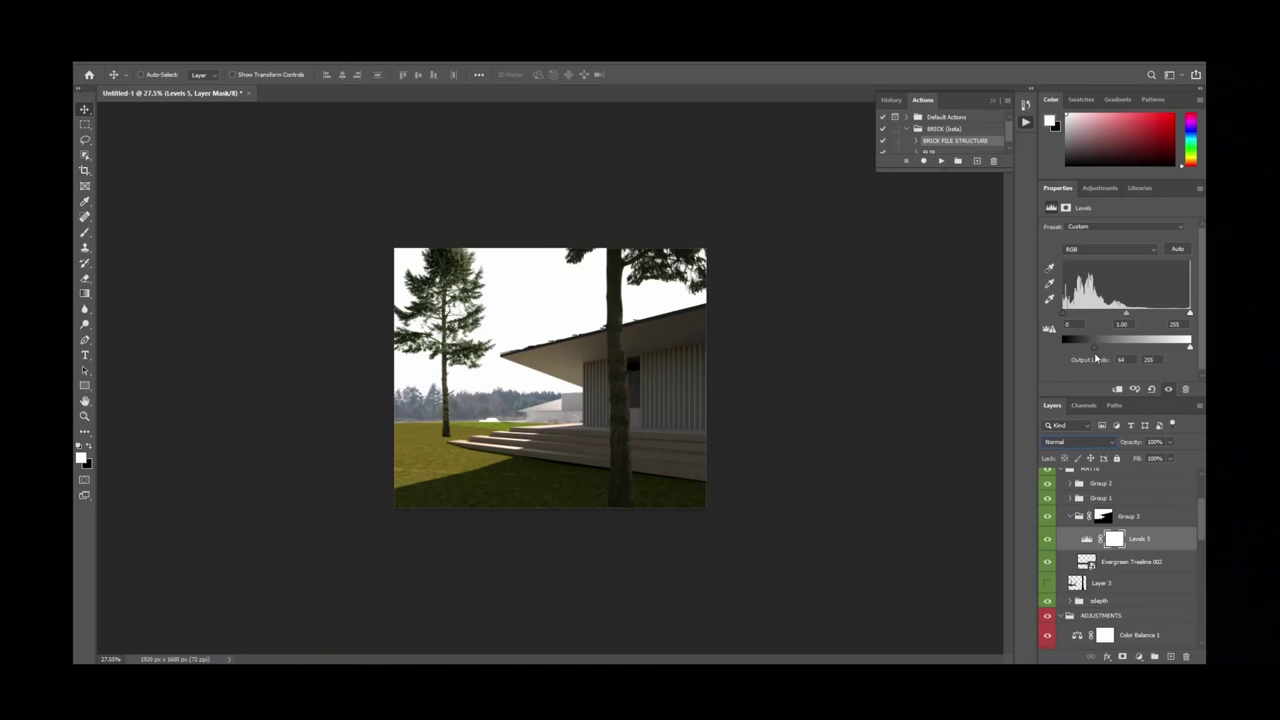
pyautogui.click(1099, 187)
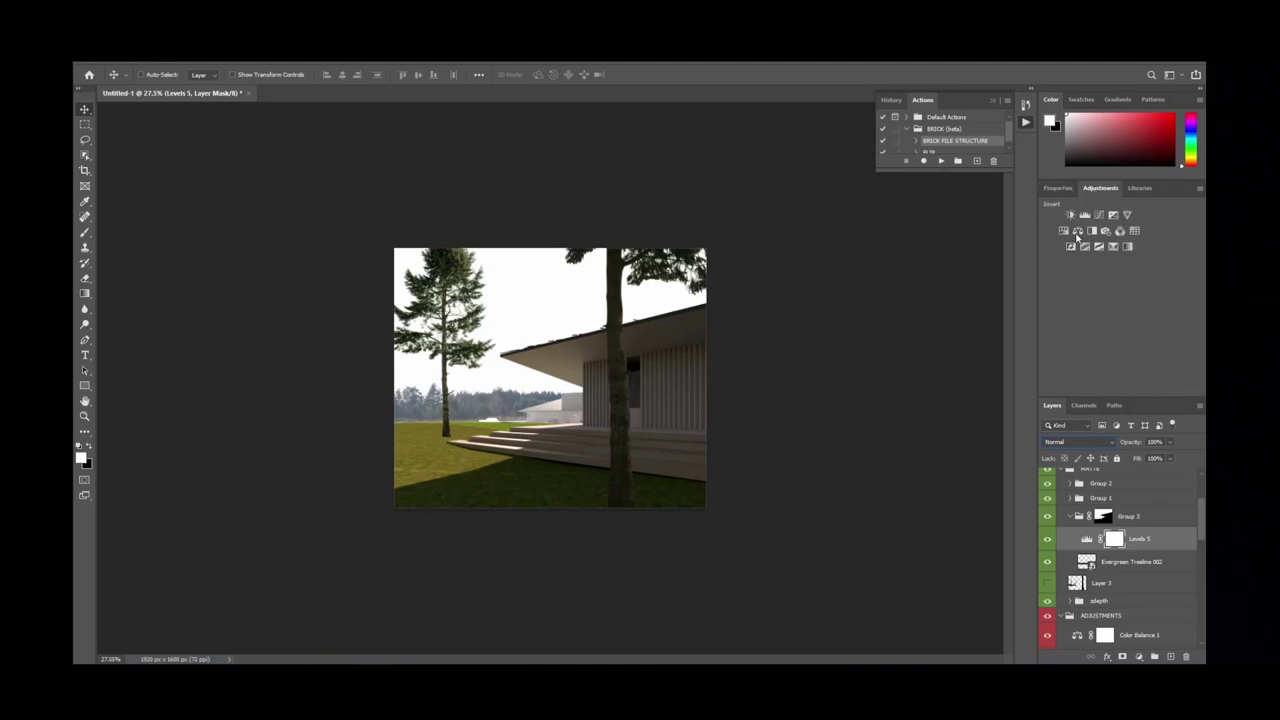
pyautogui.click(1102, 233)
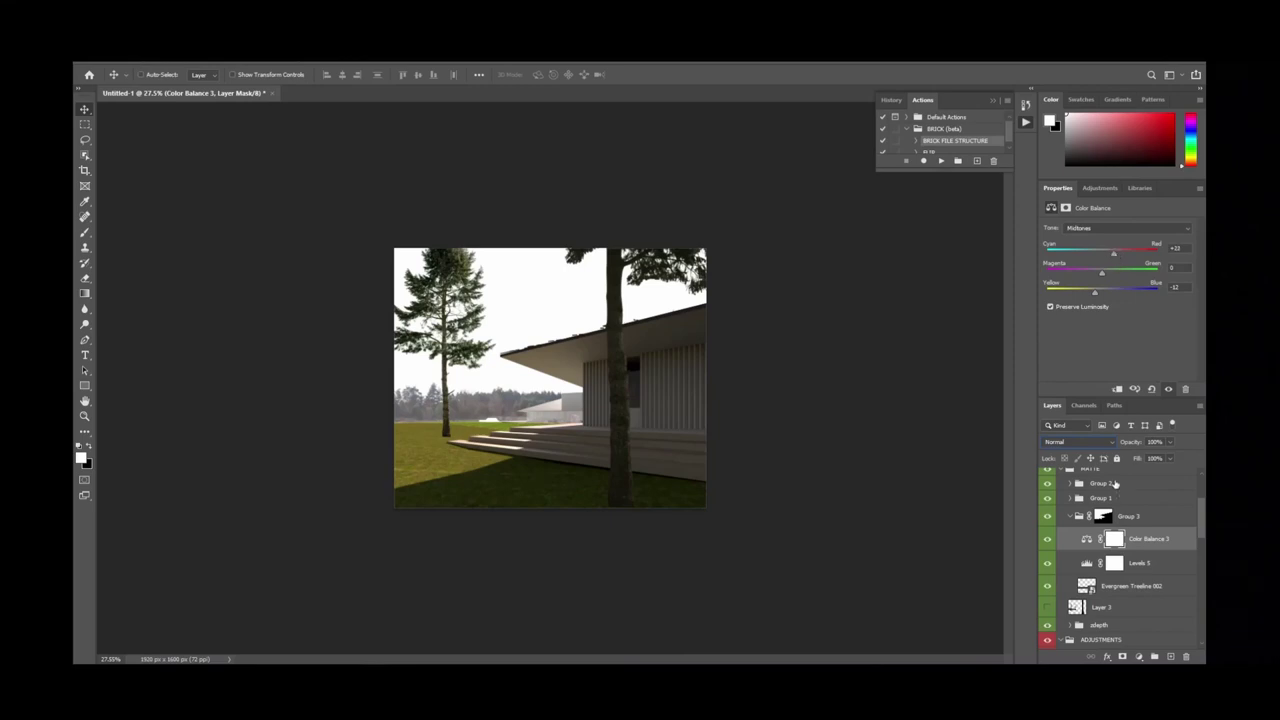
# Compare the image with and without the zdepth haze group, and lower that group's opacity to about 52%.
pyautogui.scroll(-3, 1092, 557)
pyautogui.click(1046, 566)
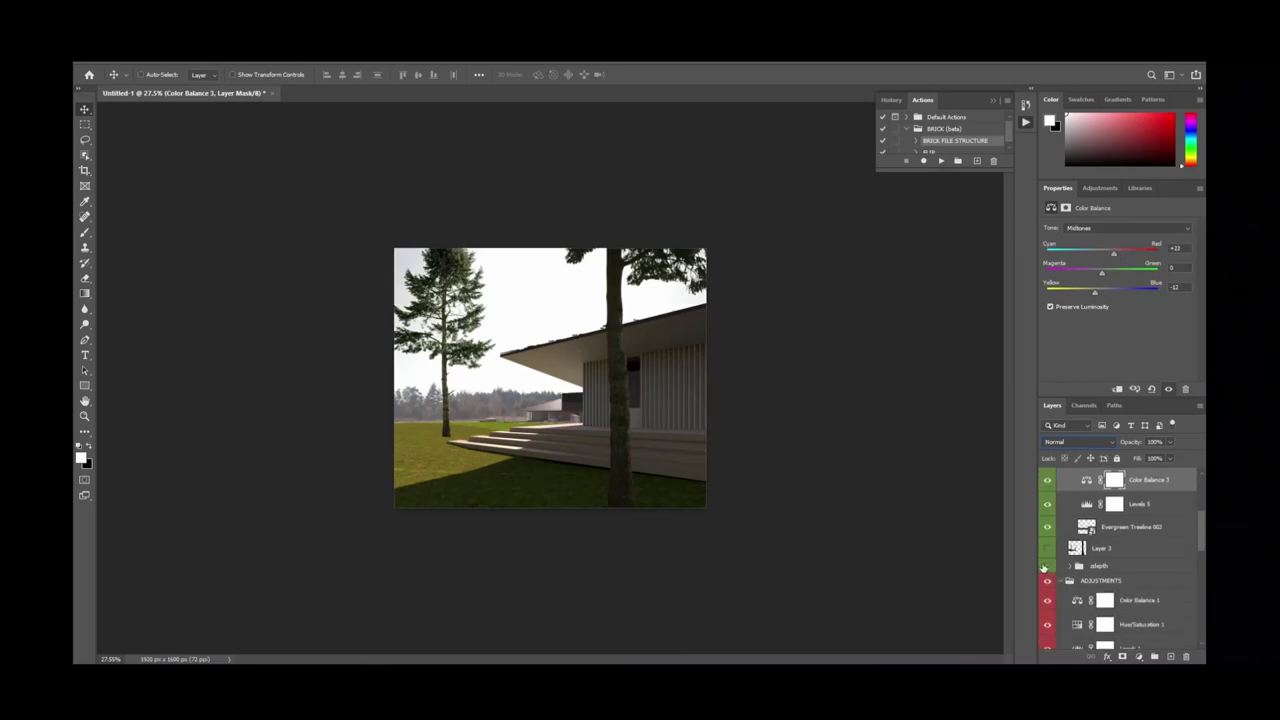
pyautogui.click(1046, 566)
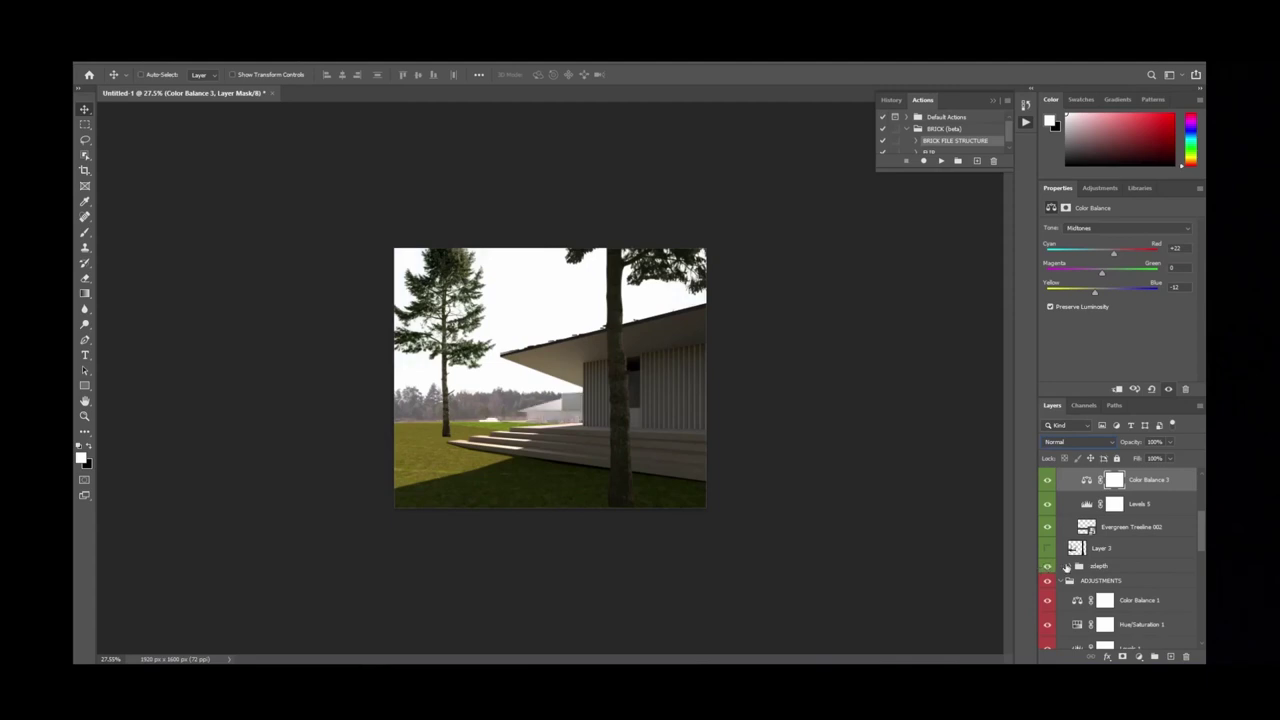
pyautogui.click(1068, 567)
pyautogui.click(1128, 568)
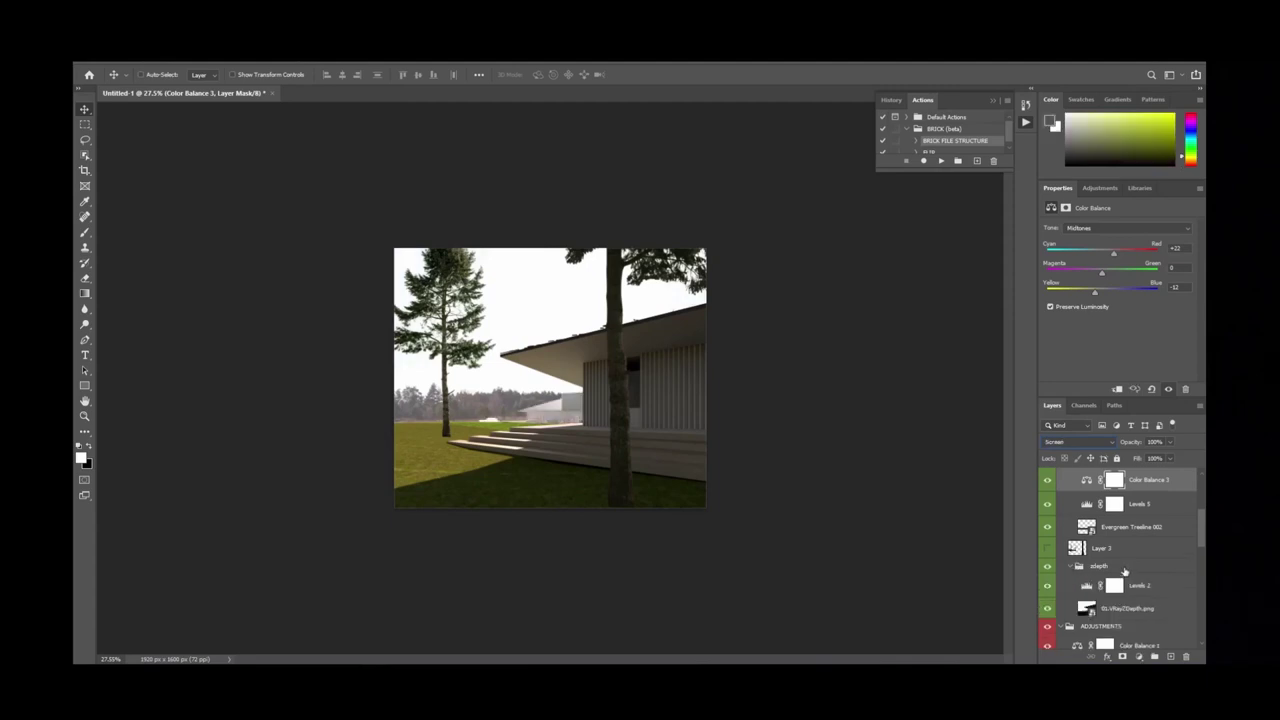
pyautogui.click(1170, 445)
pyautogui.moveTo(1168, 457); pyautogui.dragTo(1131, 474)
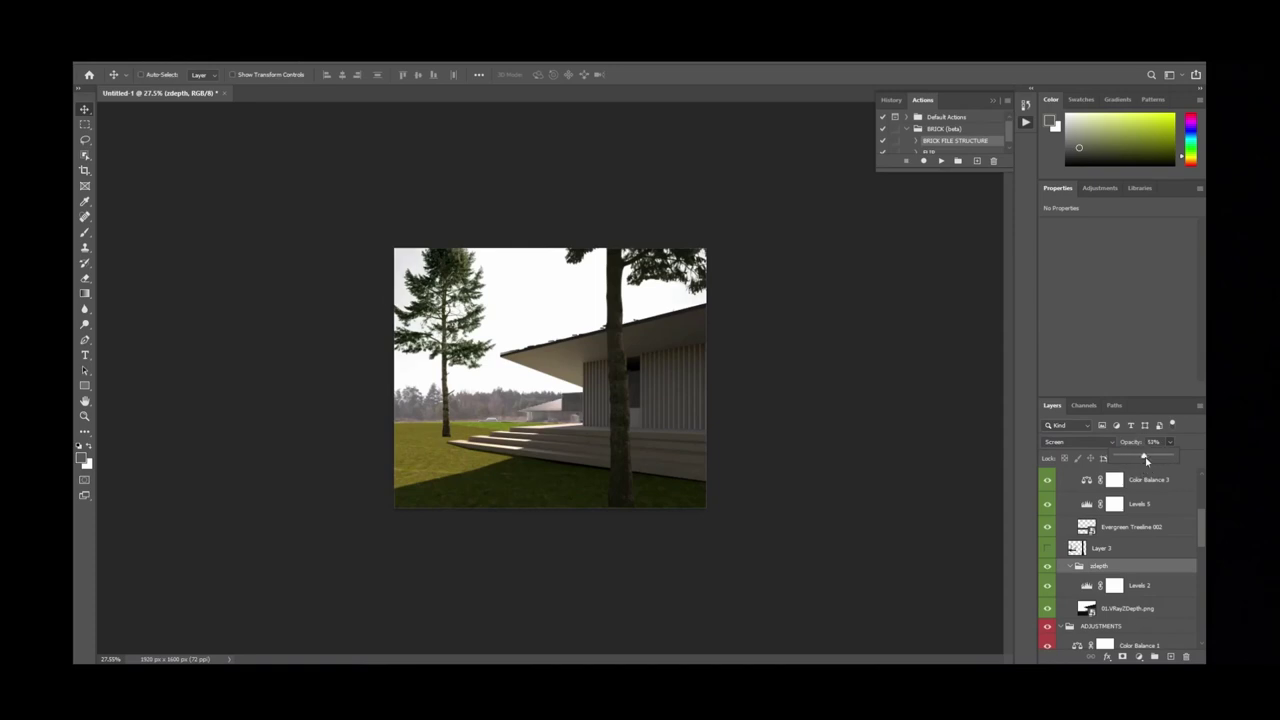
# Set the midtone of the treeline's Levels adjustment to 2.70 and collapse the treeline group.
pyautogui.click(1151, 507)
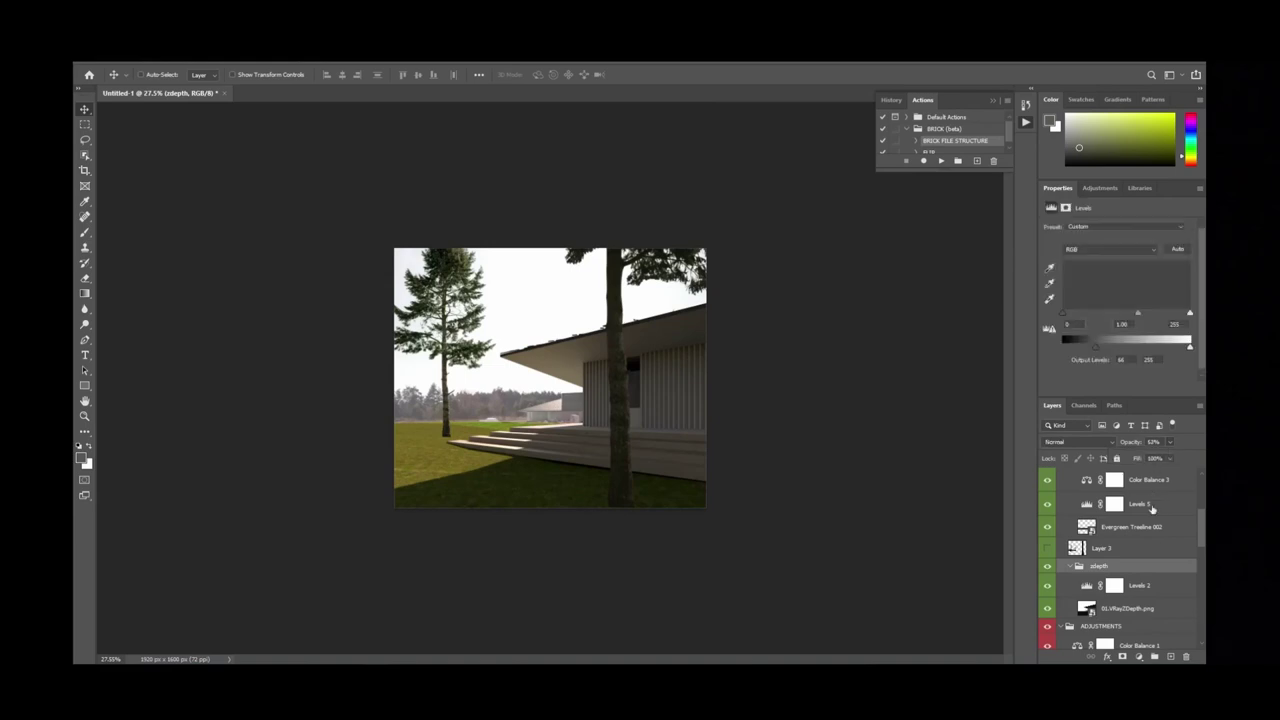
pyautogui.scroll(5, 1144, 517)
pyautogui.click(1047, 557)
pyautogui.click(1047, 557)
pyautogui.click(1047, 572)
pyautogui.click(1047, 571)
pyautogui.scroll(-2, 1060, 600)
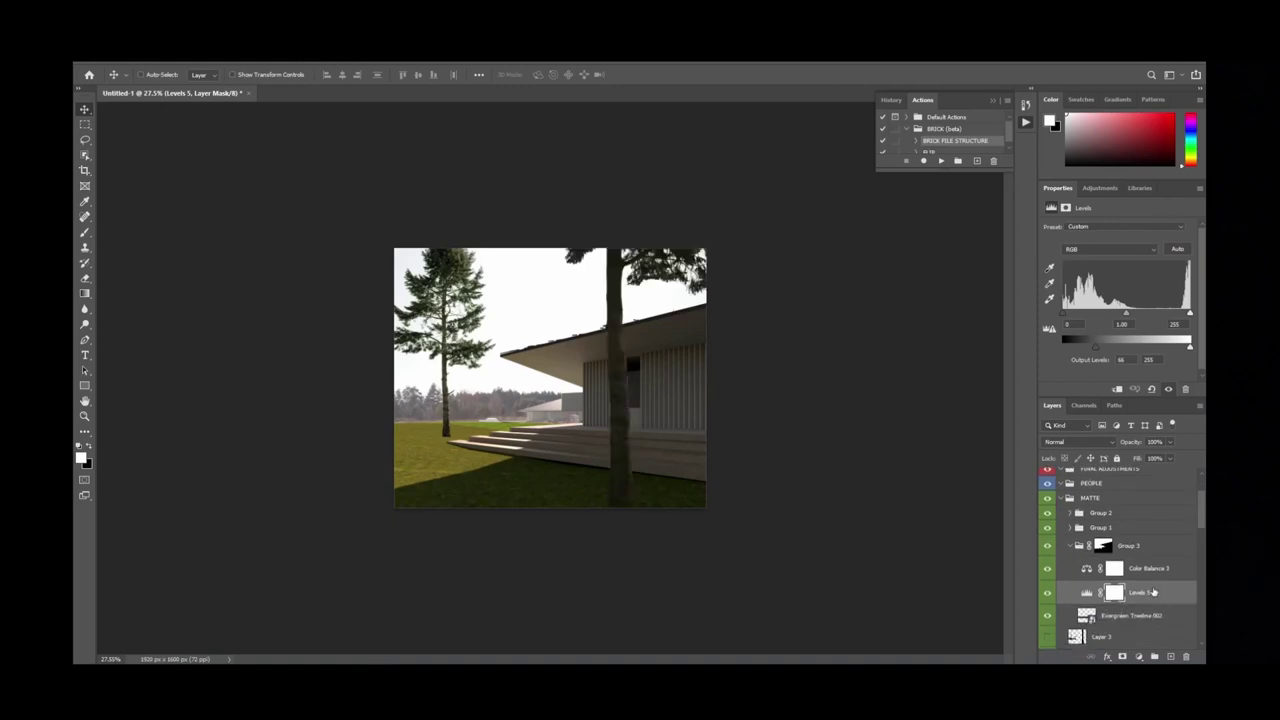
pyautogui.click(1086, 592)
pyautogui.moveTo(1123, 320); pyautogui.dragTo(1082, 327)
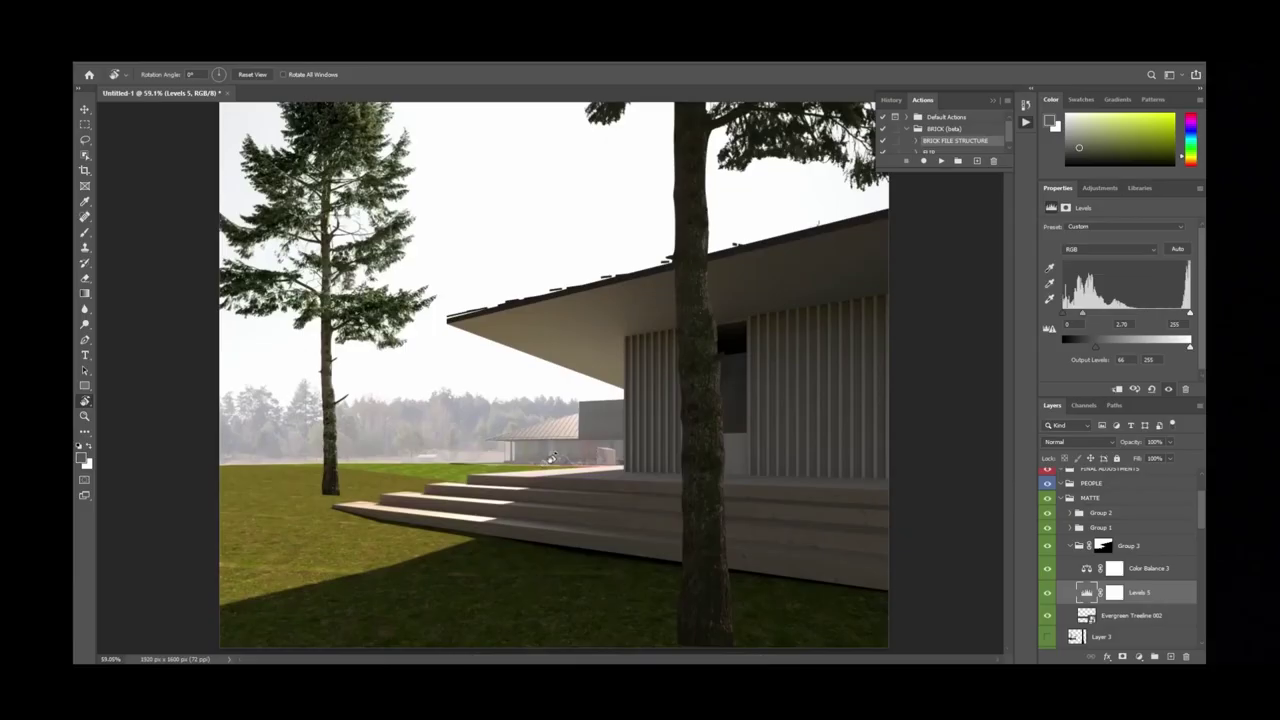
pyautogui.keyDown('alt'); pyautogui.scroll(-3, 652, 467); pyautogui.keyUp('alt')
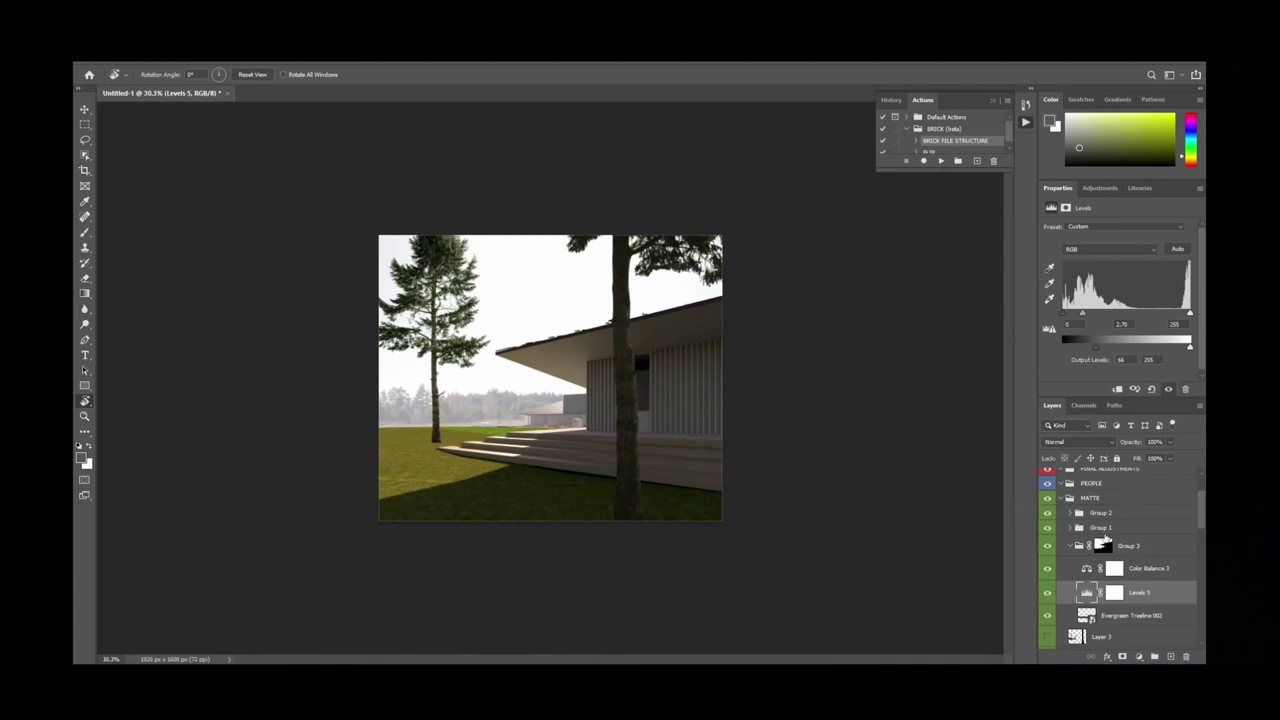
pyautogui.click(1070, 547)
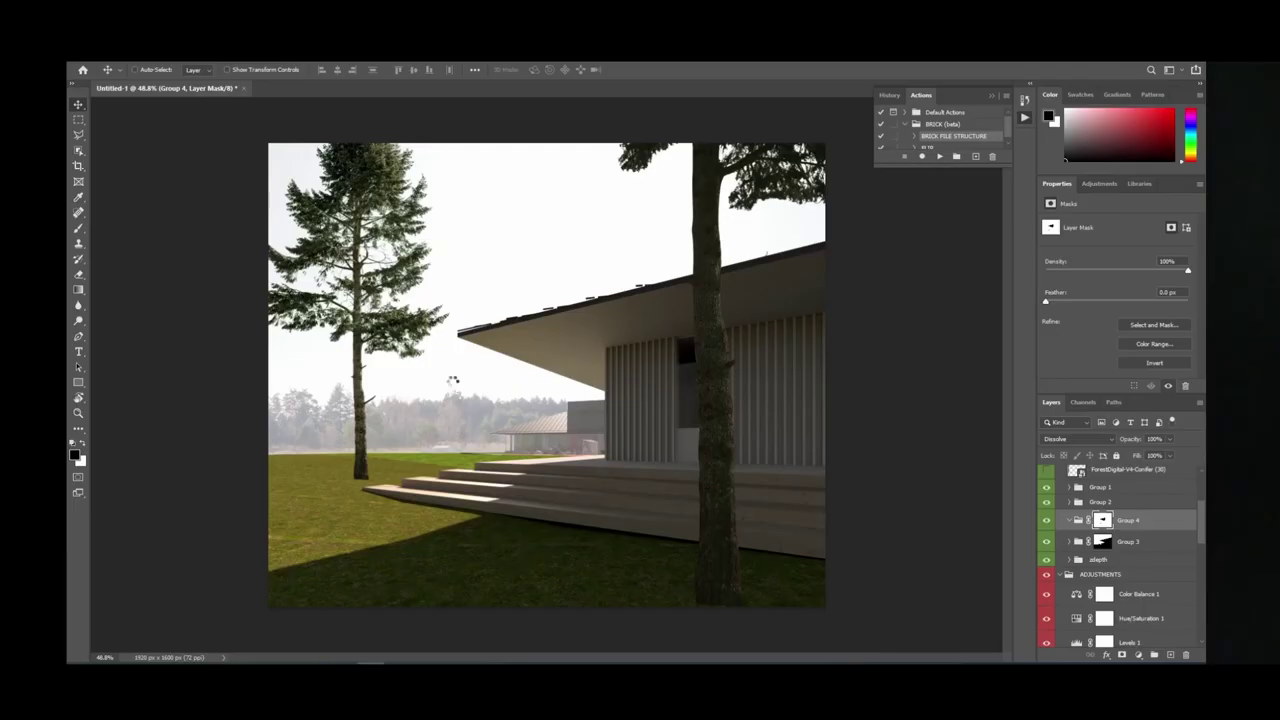
# Place the ForestDigital-V4-Conifer (2) cutout at about 63% scale, standing between the tall foreground conifer and the house.
pyautogui.moveTo(544, 413); pyautogui.dragTo(482, 332)
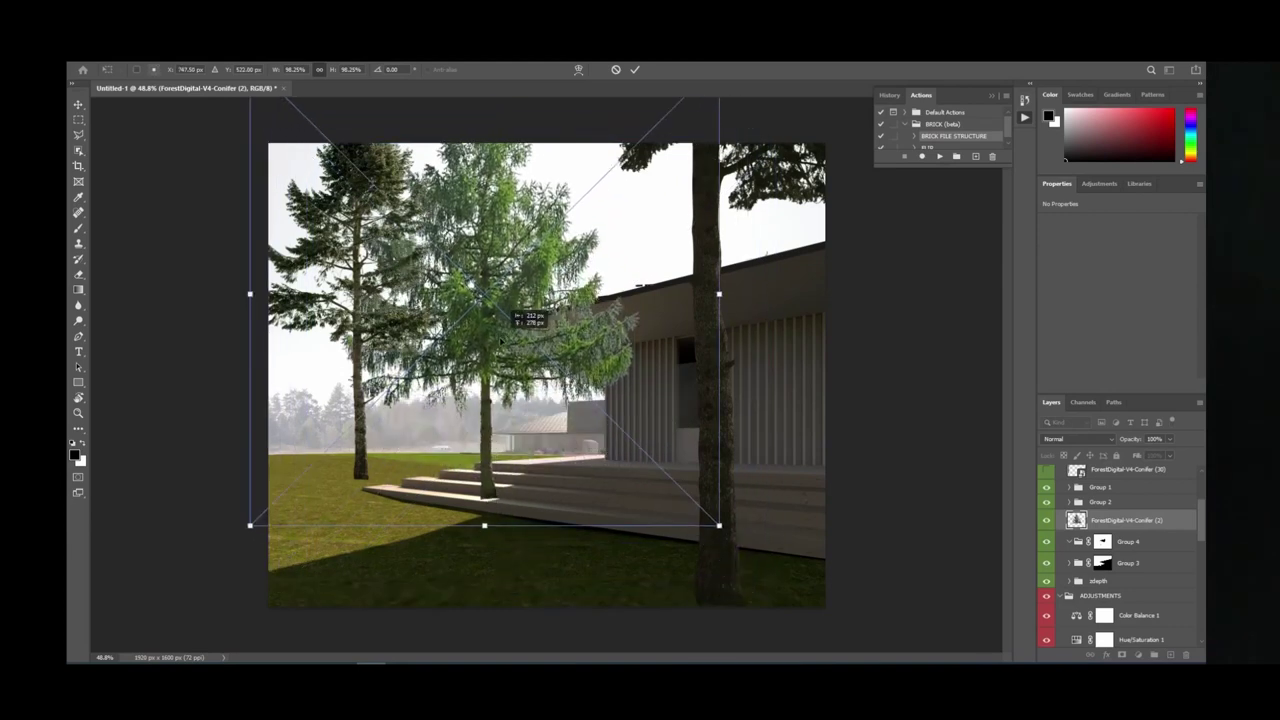
pyautogui.moveTo(720, 529); pyautogui.dragTo(533, 375)
pyautogui.moveTo(429, 247); pyautogui.dragTo(469, 365)
pyautogui.press('Return')
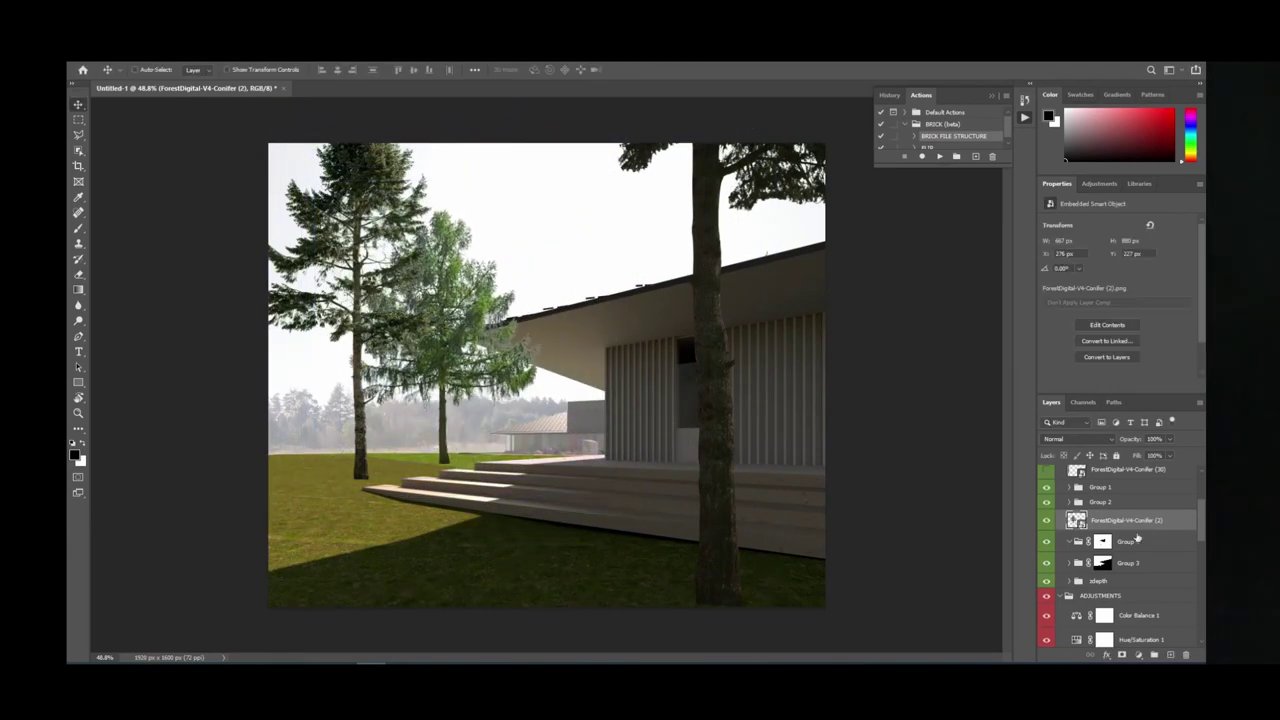
# Put the new conifer in its own group, remove the layer mask from Group 4 and check the roof overlap with the conifer hidden.
pyautogui.click(1122, 546)
pyautogui.click(1120, 524)
pyautogui.hotkey('ctrl', 'g')
pyautogui.click(1127, 558)
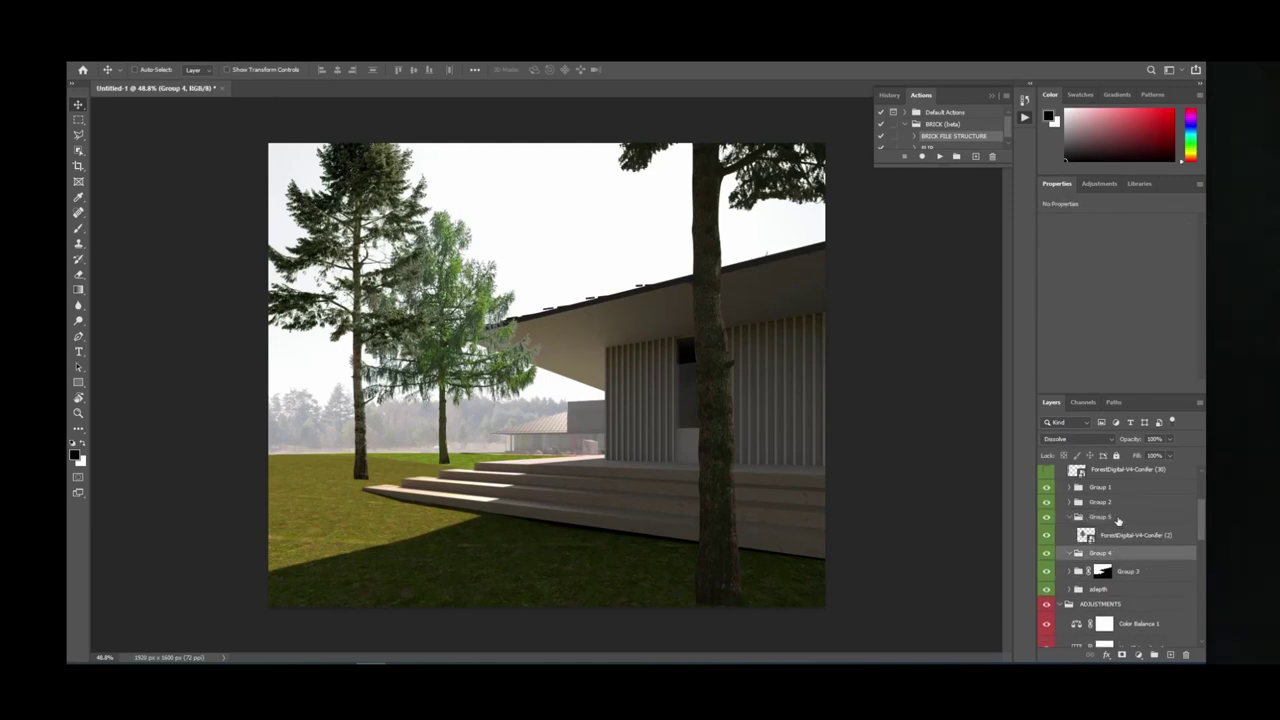
pyautogui.click(1117, 521)
pyautogui.keyDown('alt'); pyautogui.scroll(4, 498, 415); pyautogui.keyUp('alt')
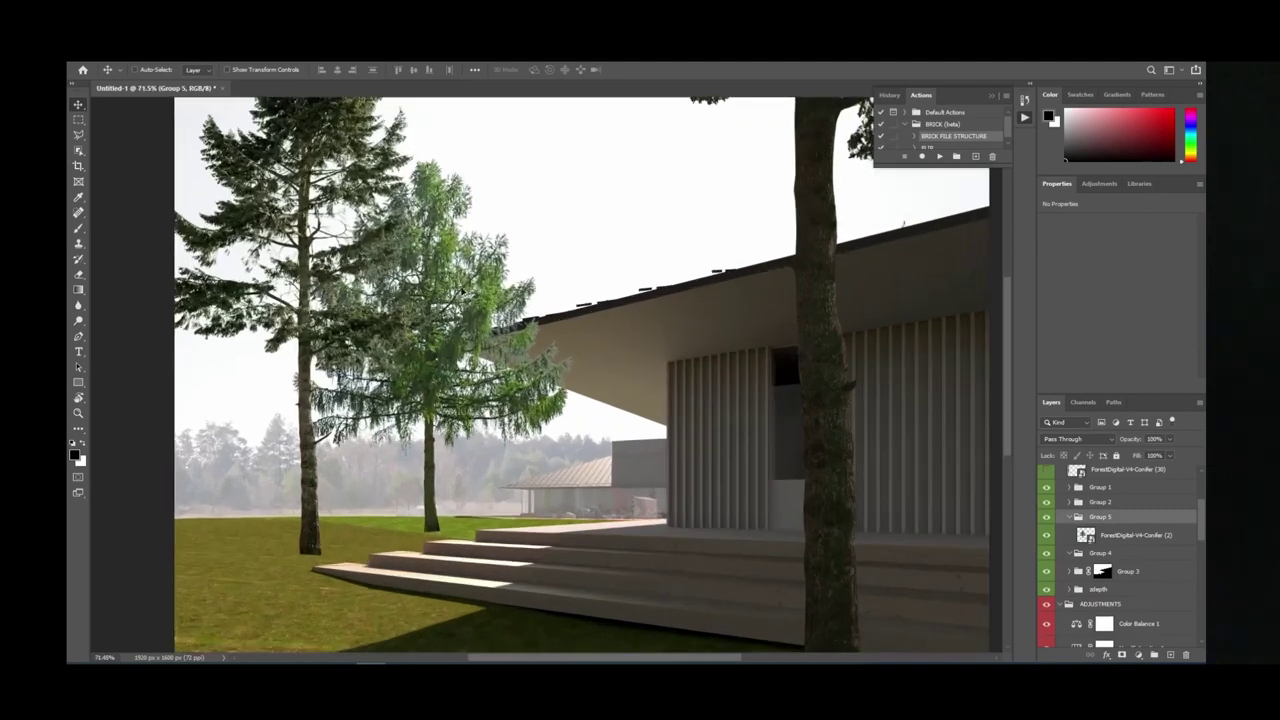
pyautogui.click(1047, 536)
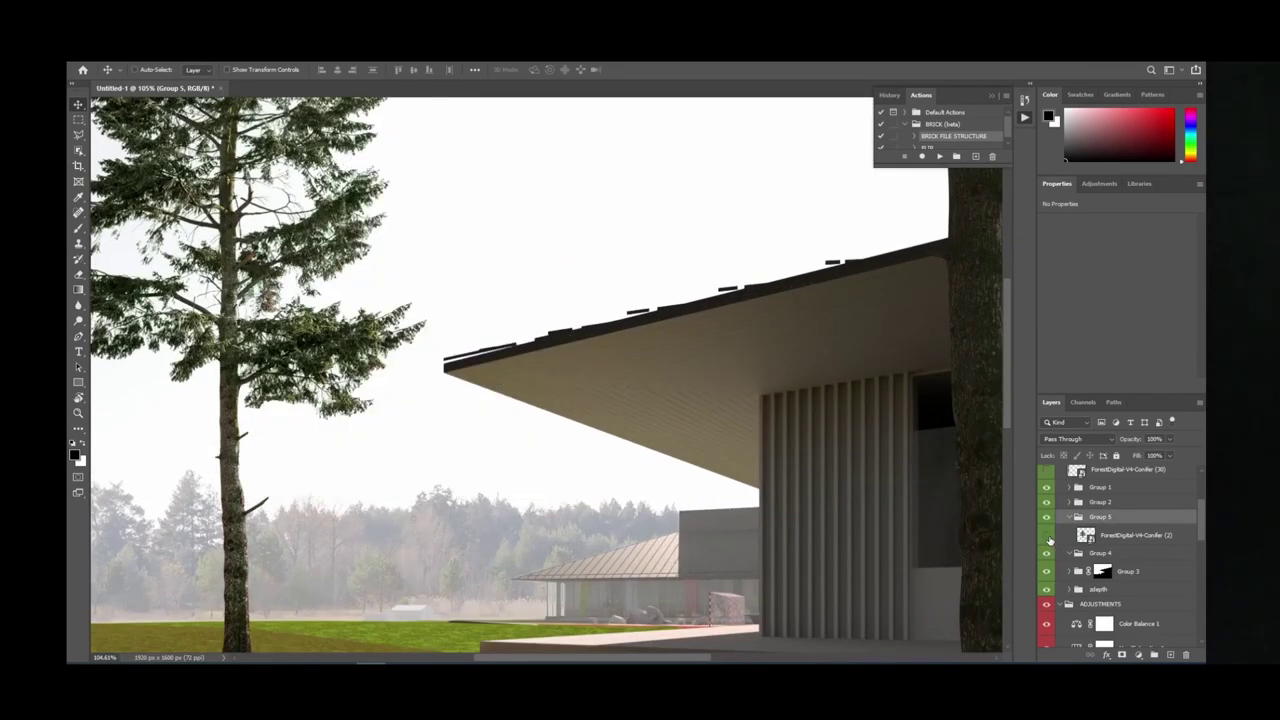
pyautogui.keyDown('alt'); pyautogui.scroll(-2, 480, 366); pyautogui.keyUp('alt')
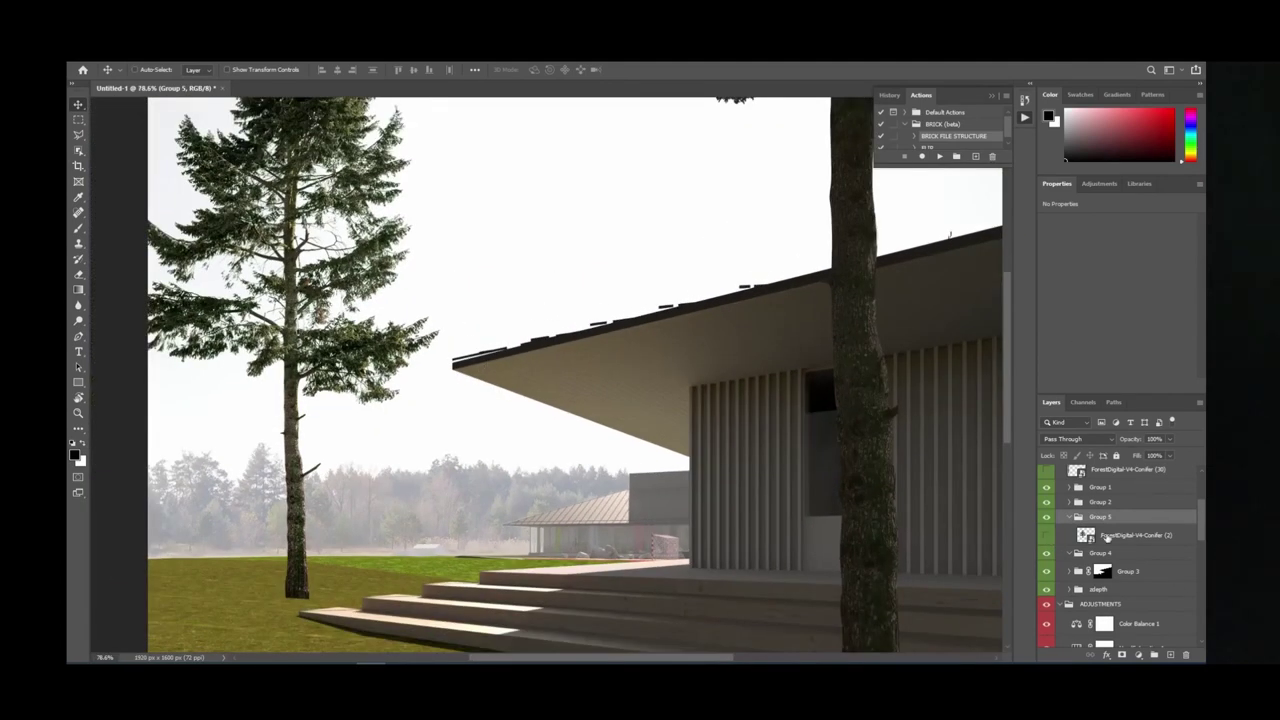
pyautogui.click(1046, 537)
# Select the house's roof, walls and steps with the Magic Wand on the 01.VRayWireColor.png layer.
pyautogui.scroll(-15, 1126, 540)
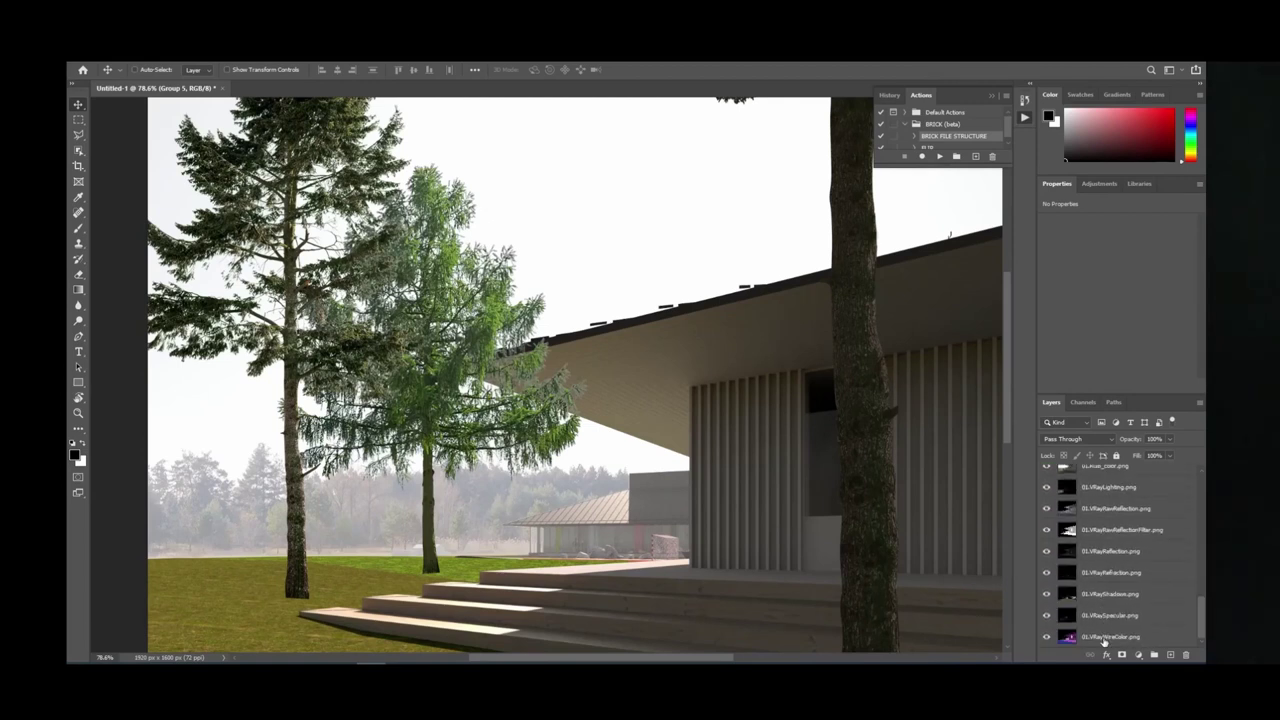
pyautogui.click(1105, 637)
pyautogui.press('w')
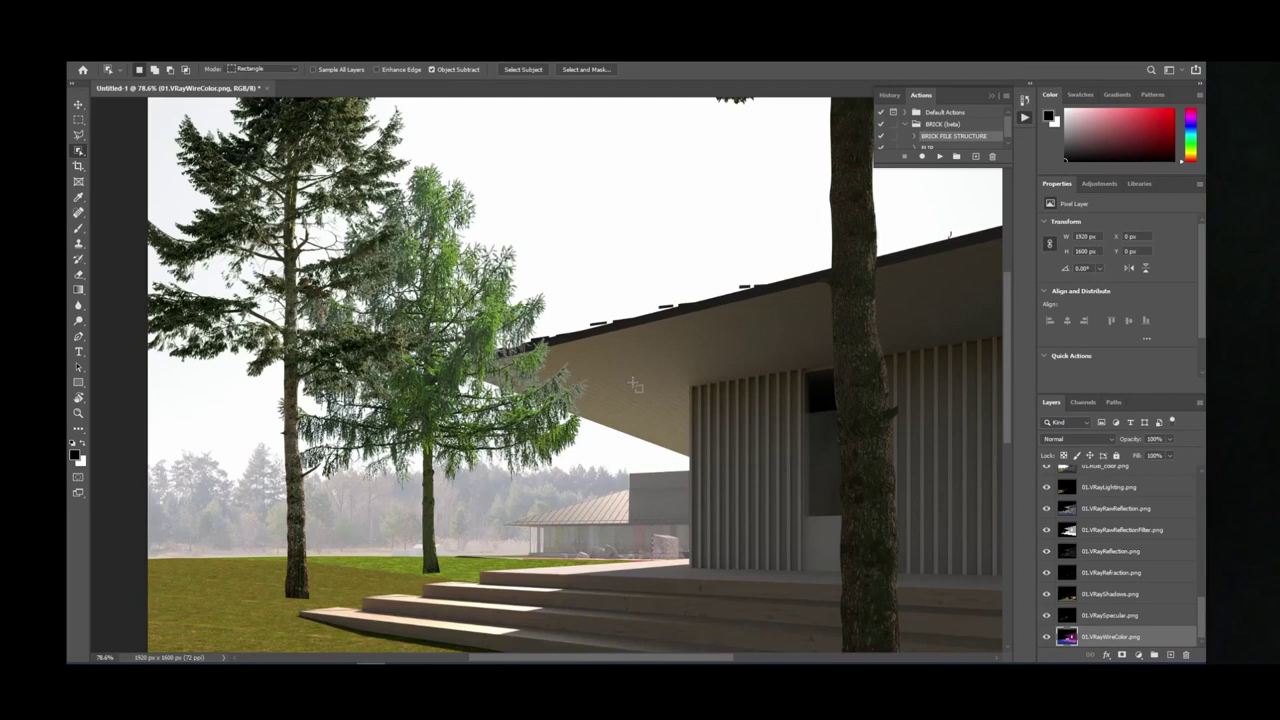
pyautogui.rightClick(80, 151)
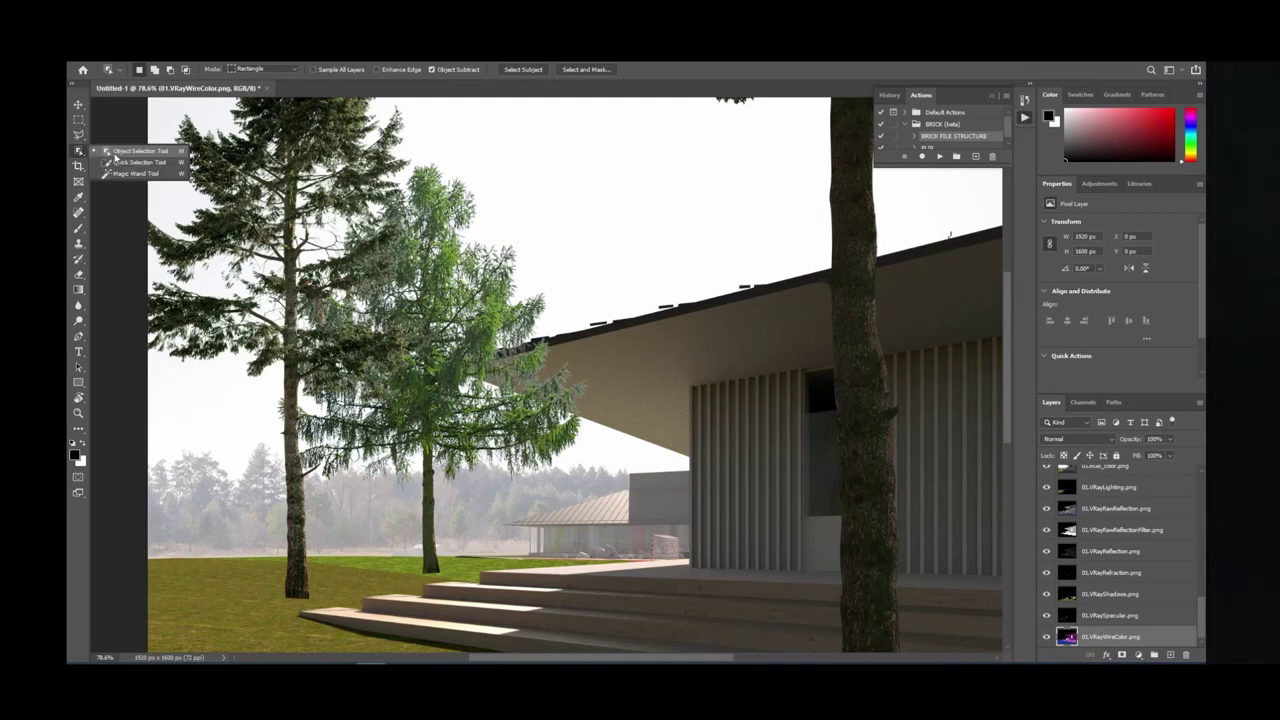
pyautogui.click(130, 177)
pyautogui.click(655, 404)
pyautogui.keyDown('alt'); pyautogui.scroll(-2, 655, 404); pyautogui.keyUp('alt')
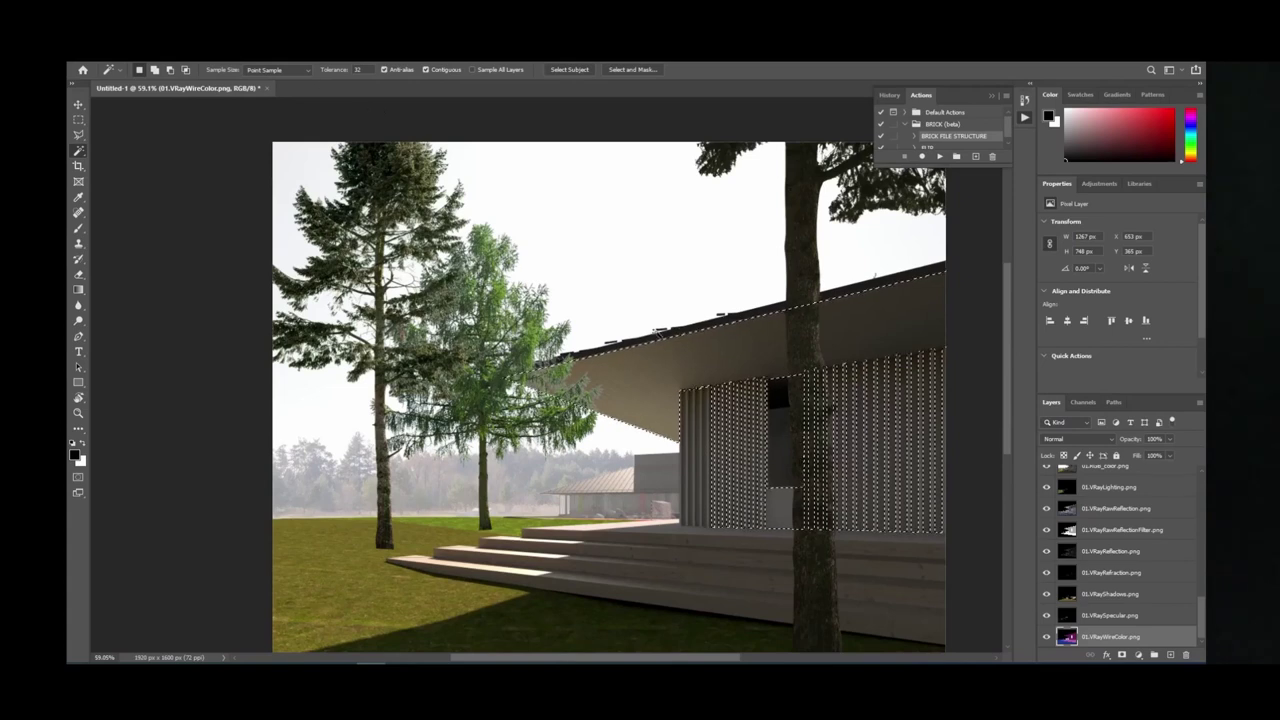
pyautogui.click(641, 426)
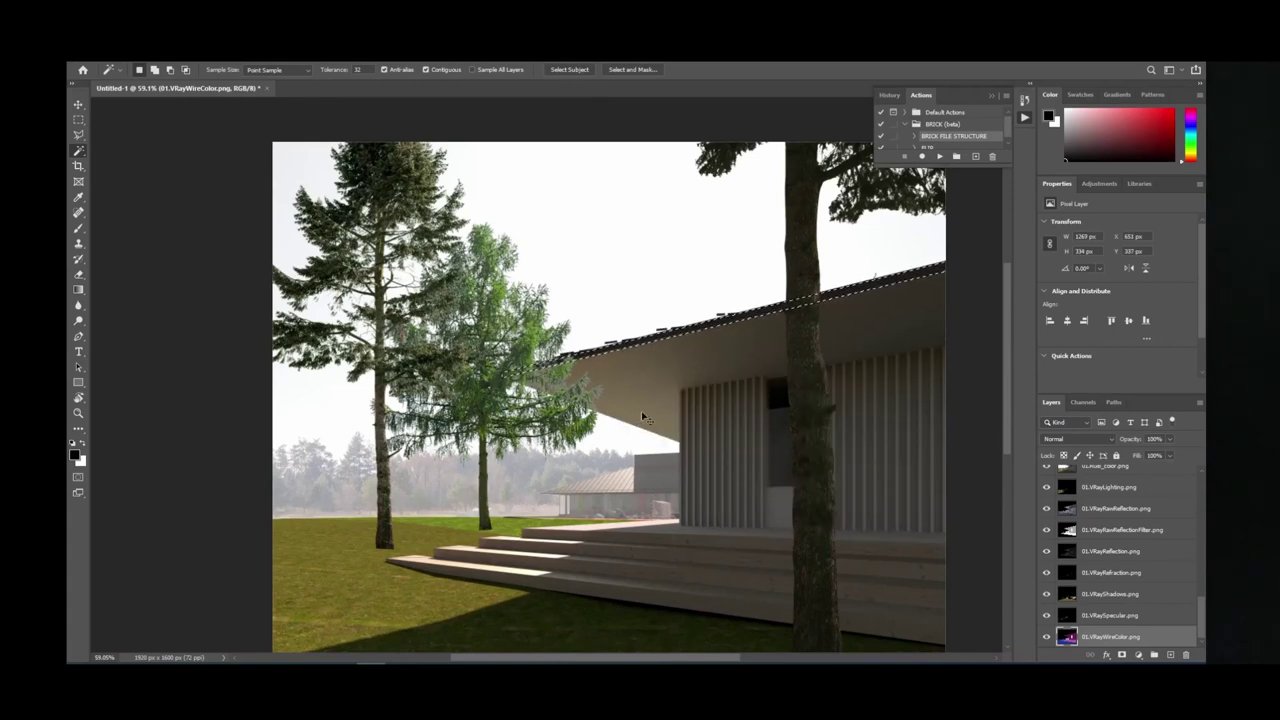
pyautogui.keyDown('shift'); pyautogui.click(722, 450); pyautogui.keyUp('shift')
pyautogui.keyDown('shift'); pyautogui.click(455, 543); pyautogui.keyUp('shift')
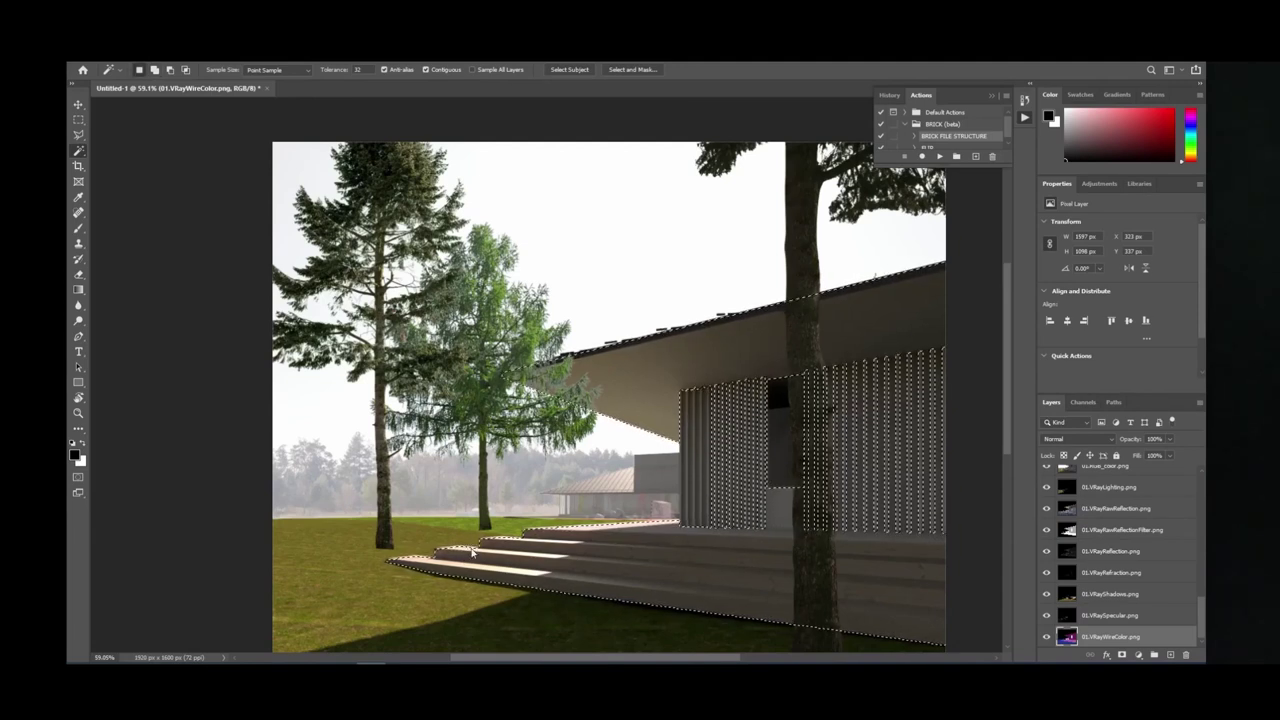
pyautogui.keyDown('alt'); pyautogui.scroll(5, 470, 552); pyautogui.keyUp('alt')
pyautogui.keyDown('alt'); pyautogui.scroll(-5, 397, 530); pyautogui.keyUp('alt')
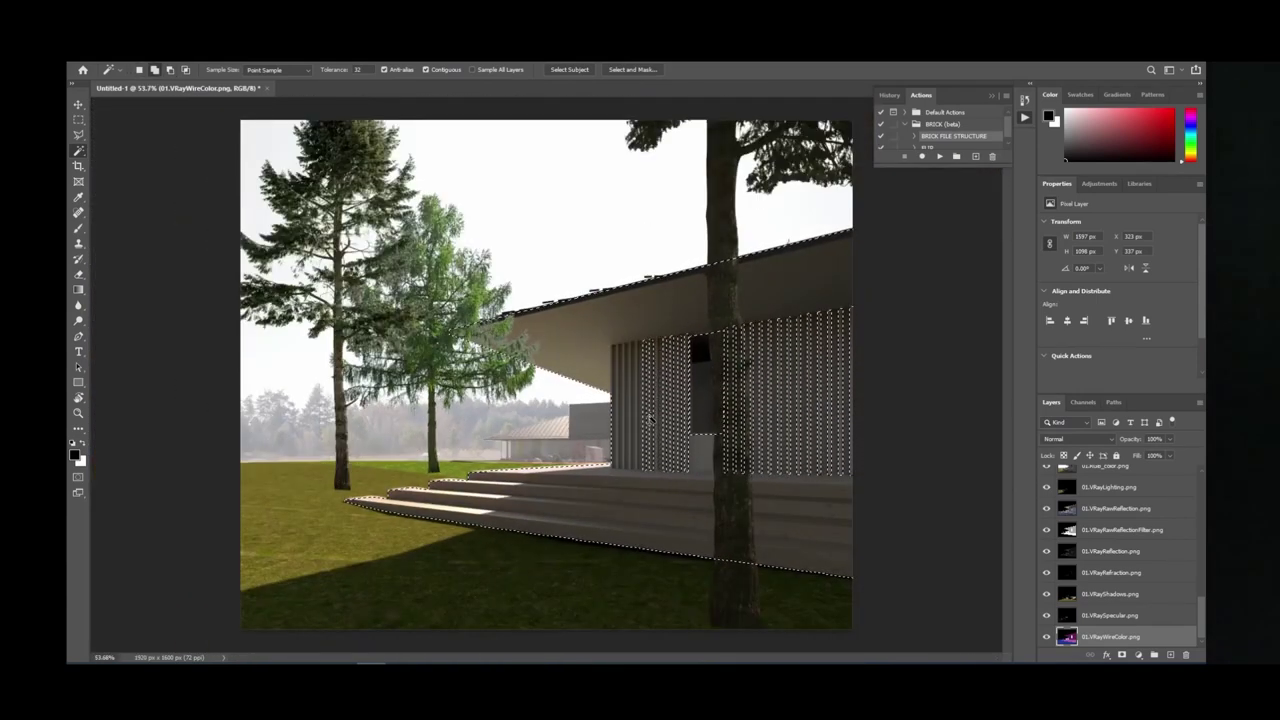
pyautogui.scroll(10, 1123, 541)
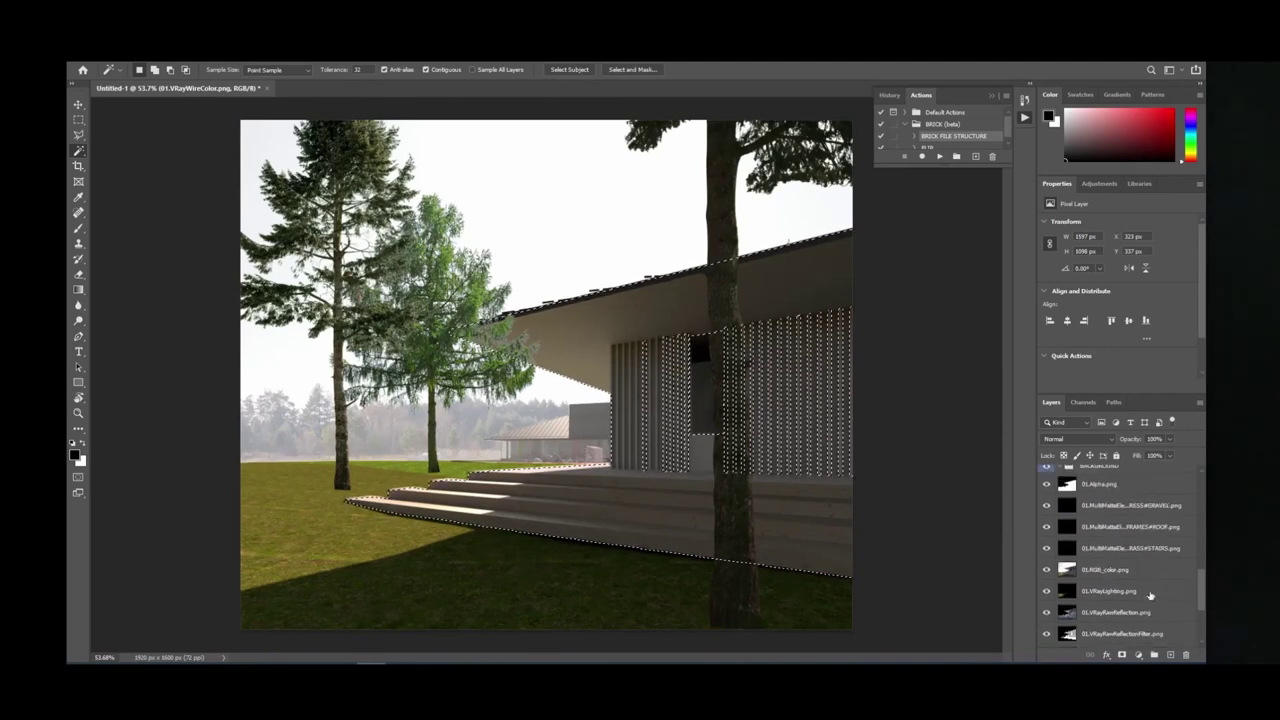
# Add a layer mask from the selection to the new conifer's group and invert it so the tree sits behind the house.
pyautogui.click(1115, 537)
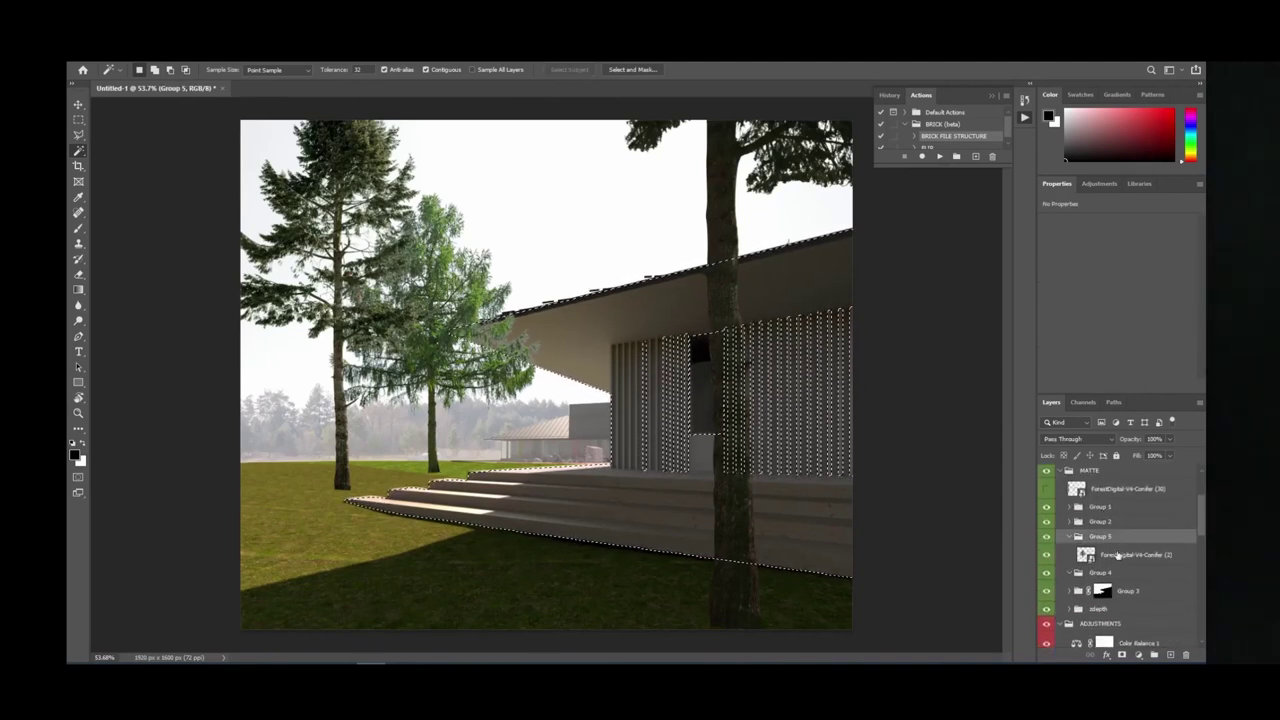
pyautogui.click(1122, 655)
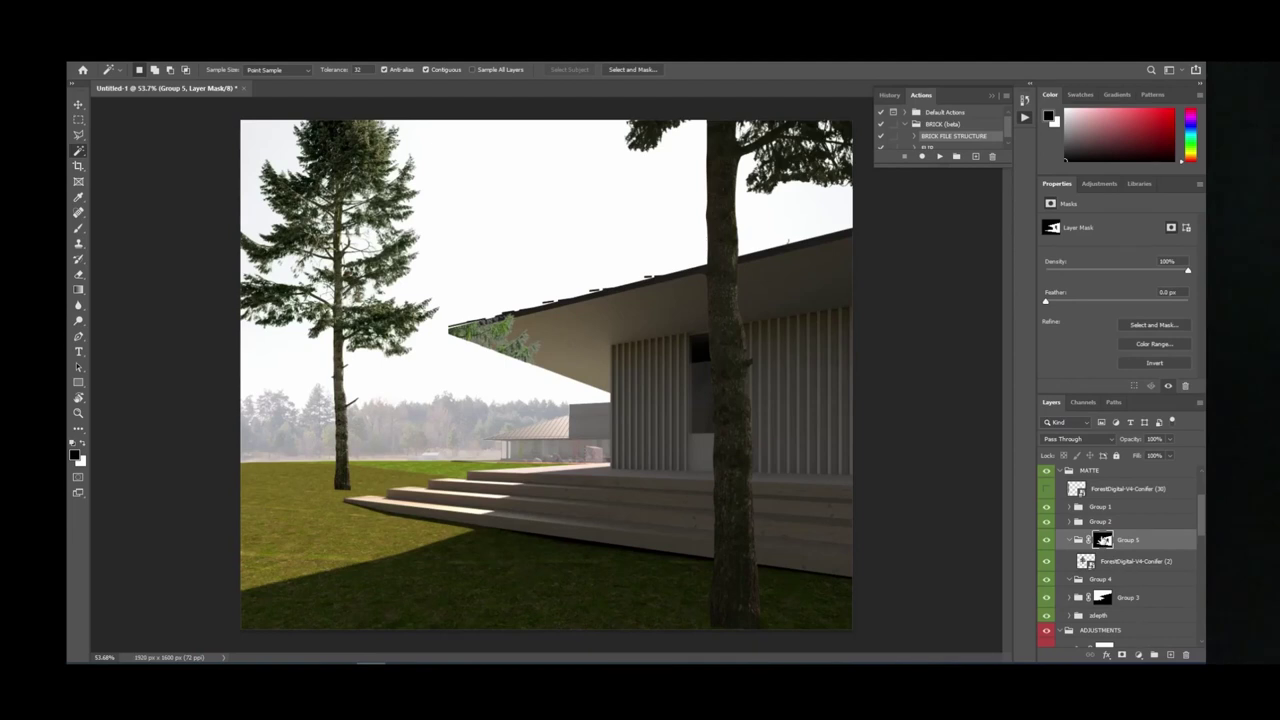
pyautogui.keyDown('shift'); pyautogui.click(1104, 541); pyautogui.keyUp('shift')
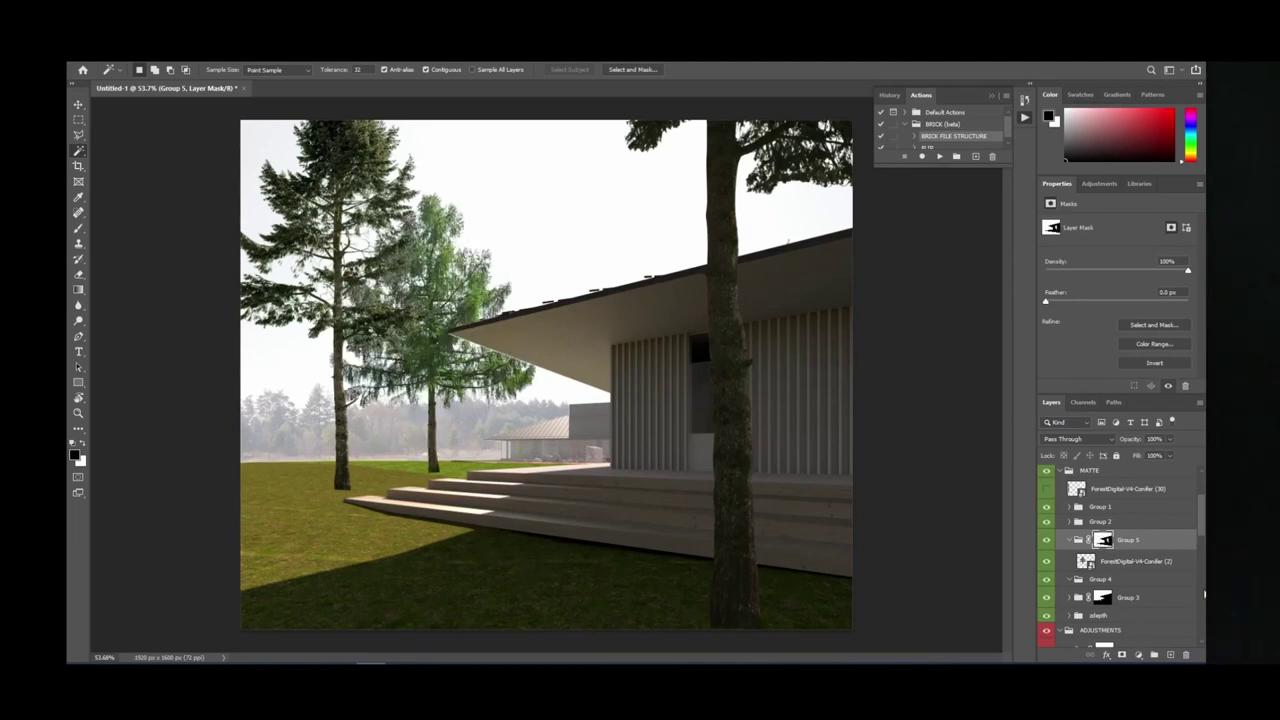
# Scale Conifer (2) to about 45.6% and stand it on the far edge of the lawn behind the roof's tip.
pyautogui.click(1157, 566)
pyautogui.press('v')
pyautogui.moveTo(485, 424); pyautogui.dragTo(538, 420)
pyautogui.hotkey('ctrl', 't')
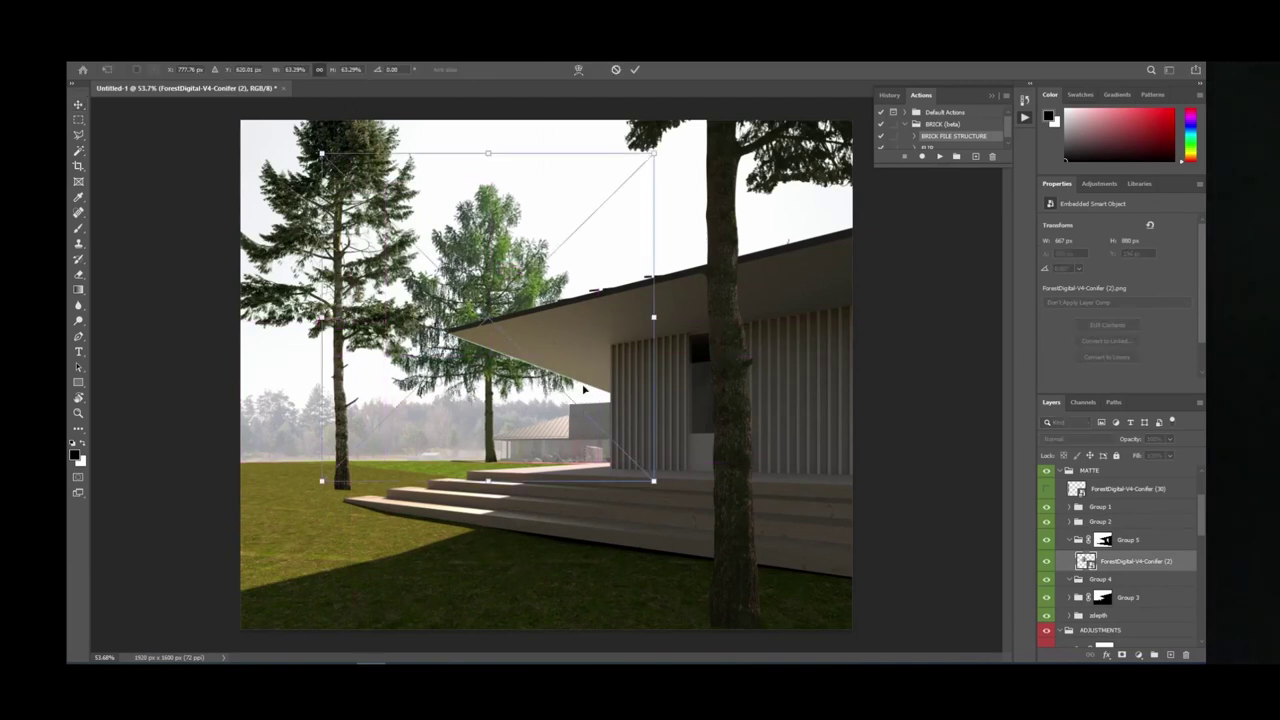
pyautogui.moveTo(653, 153); pyautogui.dragTo(506, 319)
pyautogui.press('Return')
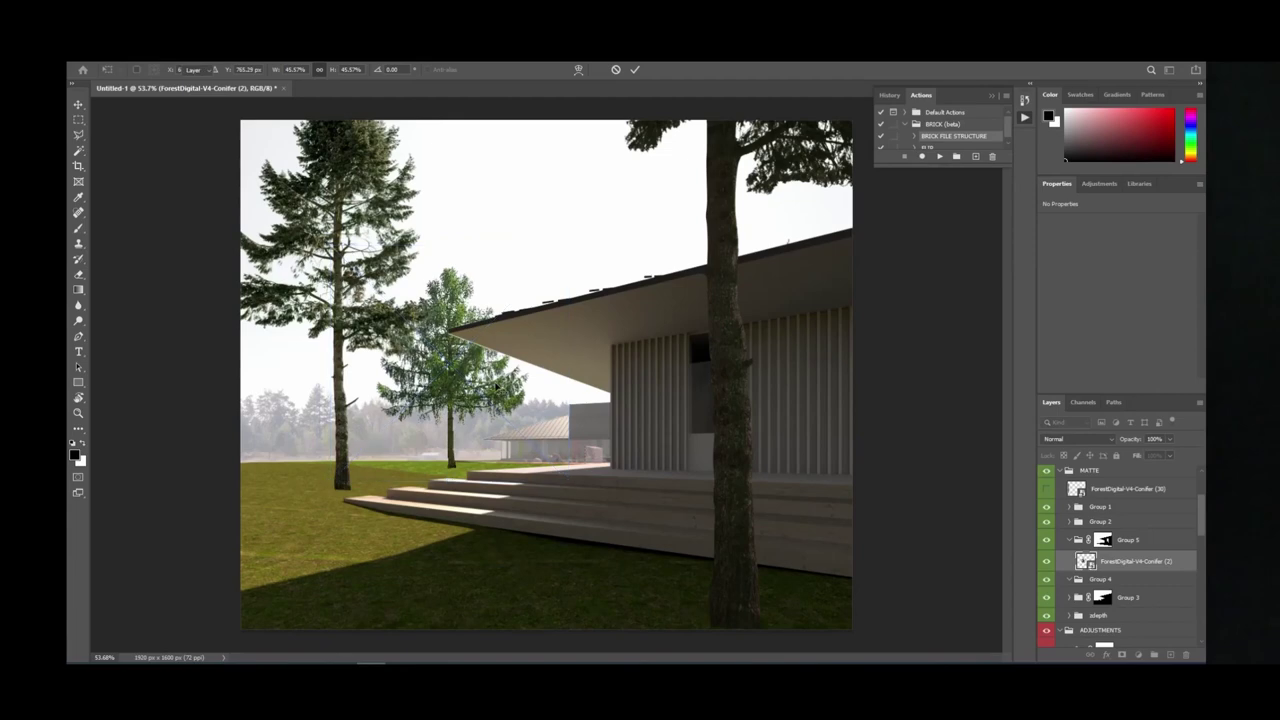
pyautogui.keyDown('alt'); pyautogui.scroll(5, 478, 373); pyautogui.keyUp('alt')
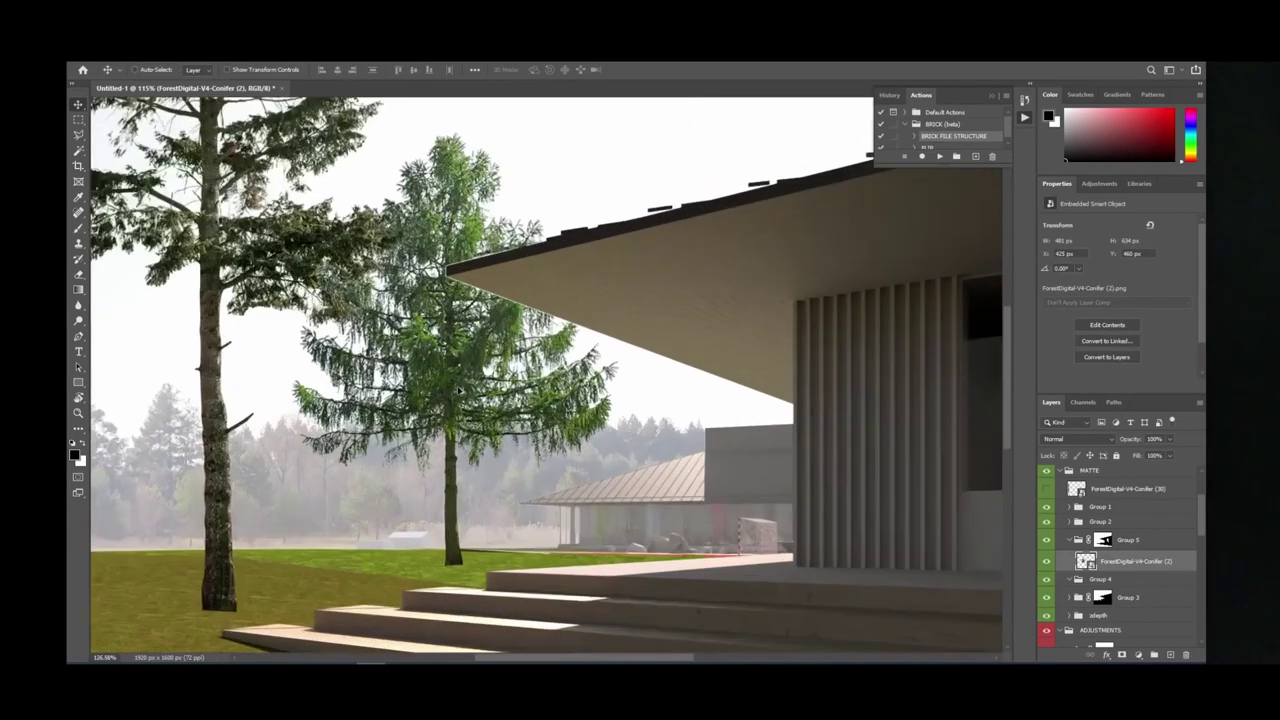
pyautogui.keyDown('alt'); pyautogui.scroll(-3, 537, 413); pyautogui.keyUp('alt')
pyautogui.moveTo(537, 413); pyautogui.dragTo(514, 394)
pyautogui.keyDown('alt'); pyautogui.scroll(-3, 560, 386); pyautogui.keyUp('alt')
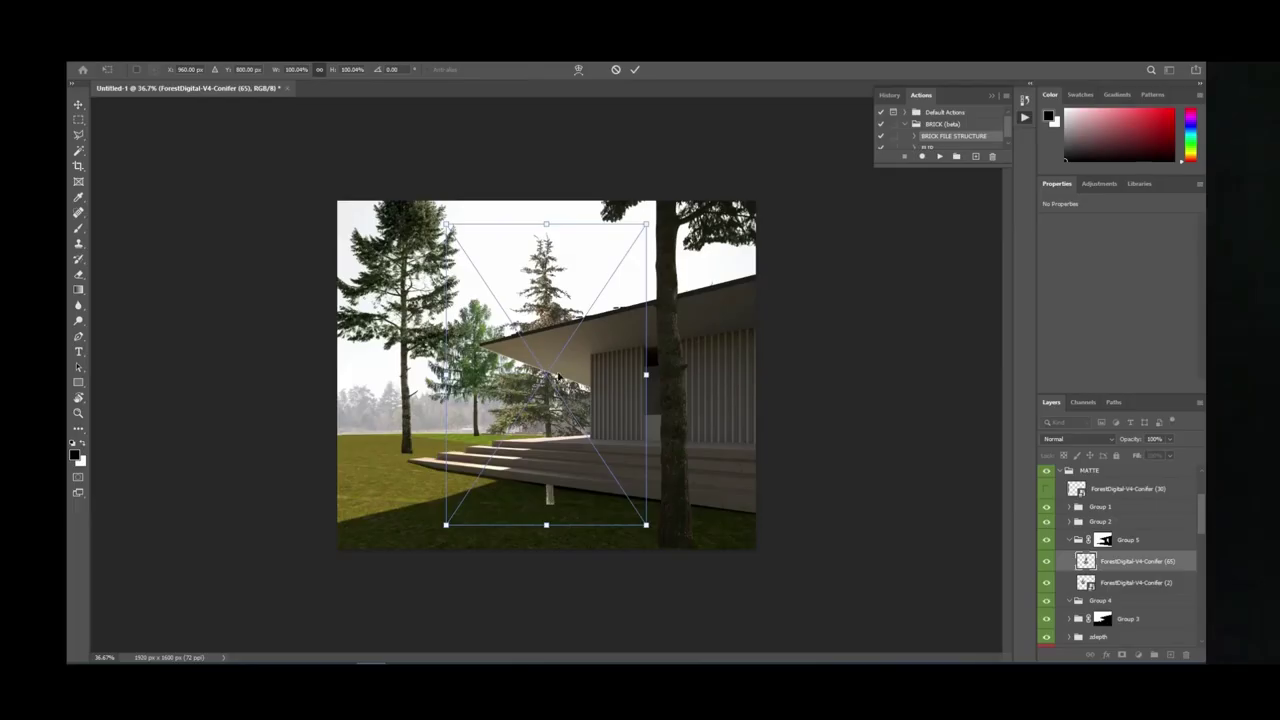
# Flip the ForestDigital-V4-Conifer (65) cutout horizontally, scale it down to about 414 px wide and place it behind the roof overhang.
pyautogui.moveTo(558, 375); pyautogui.dragTo(546, 332)
pyautogui.rightClick(512, 265)
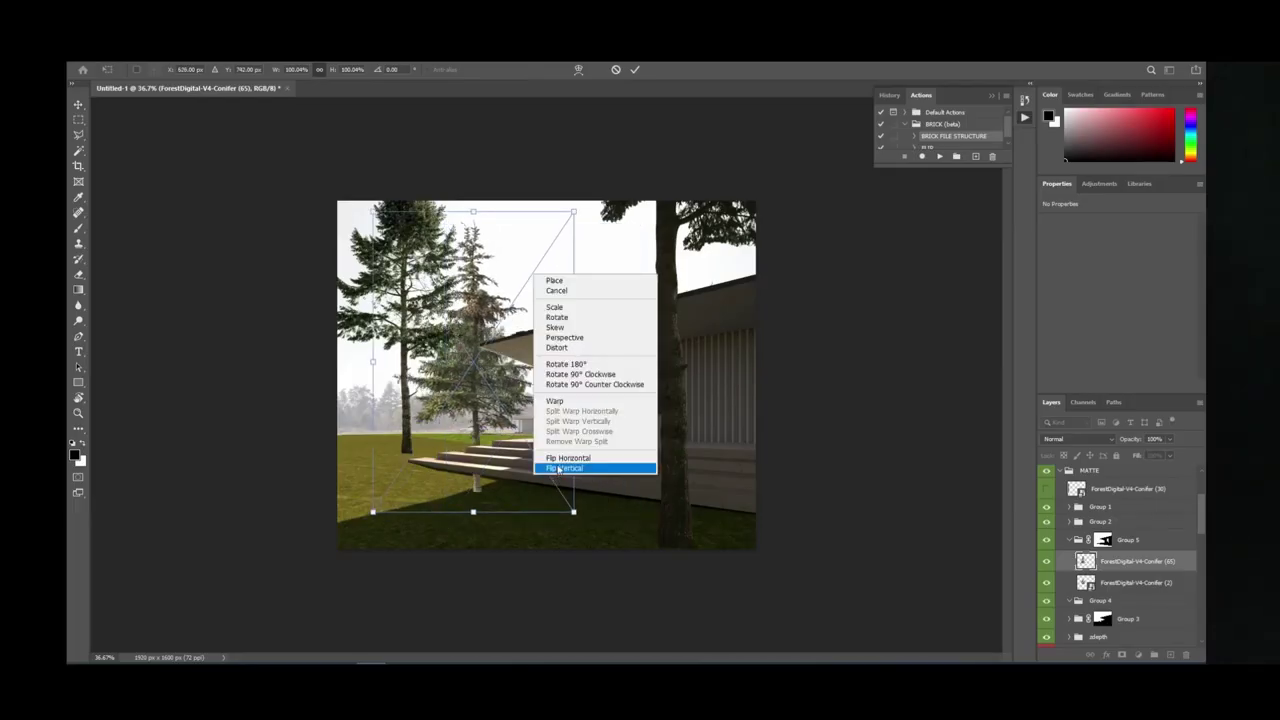
pyautogui.click(560, 455)
pyautogui.keyDown('alt'); pyautogui.moveTo(574, 512); pyautogui.dragTo(546, 471); pyautogui.keyUp('alt')
pyautogui.keyDown('shift'); pyautogui.moveTo(480, 415); pyautogui.dragTo(332, 408); pyautogui.keyUp('shift')
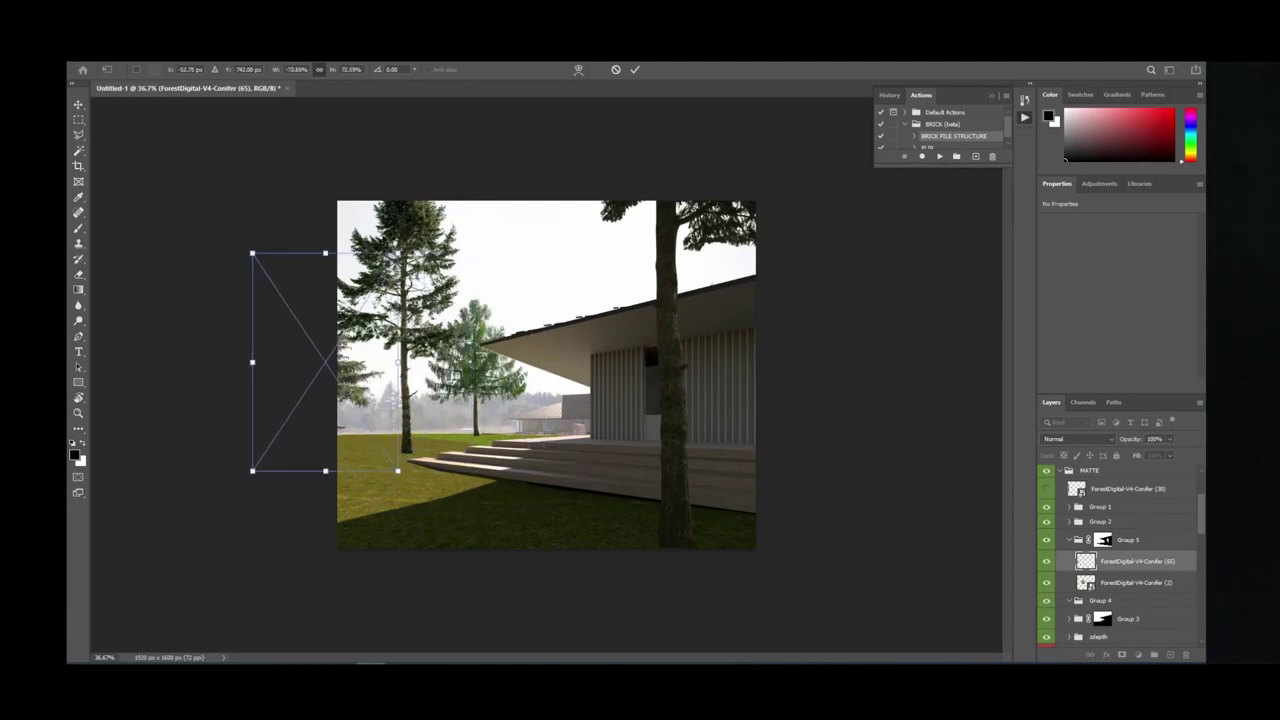
pyautogui.keyDown('alt'); pyautogui.moveTo(400, 252); pyautogui.dragTo(457, 163); pyautogui.keyUp('alt')
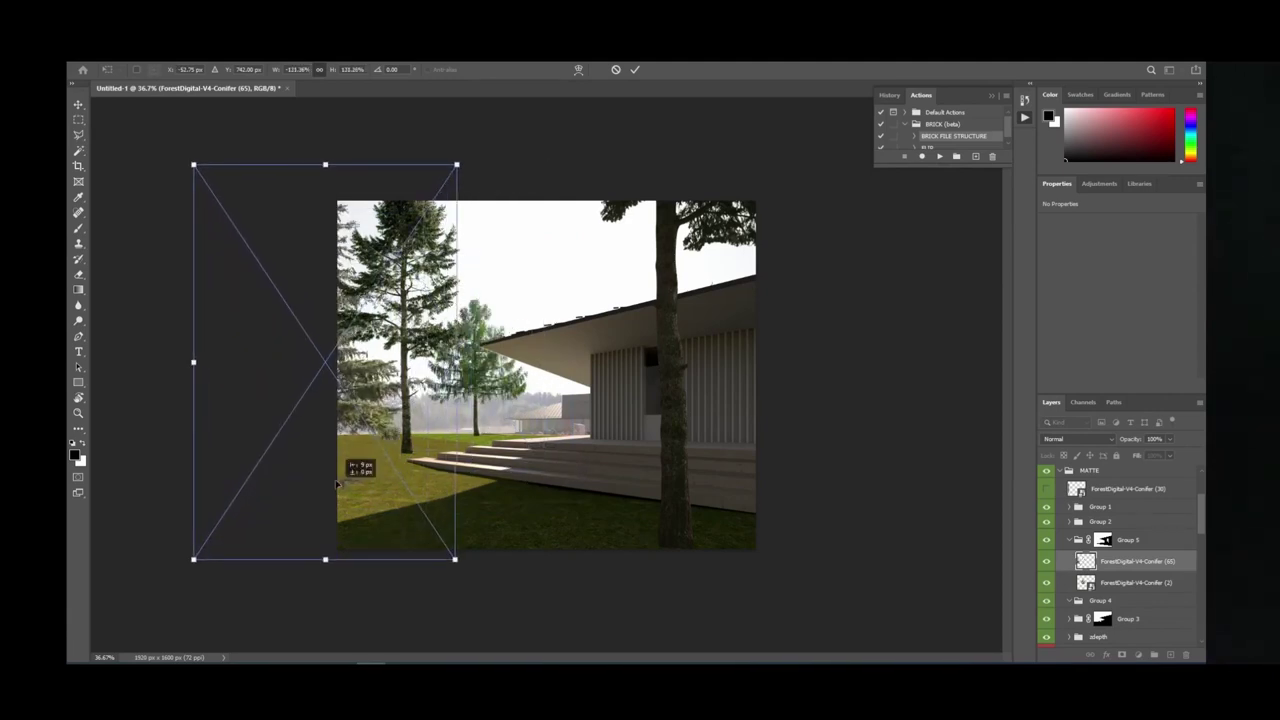
pyautogui.moveTo(358, 466); pyautogui.dragTo(371, 423)
pyautogui.keyDown('alt'); pyautogui.moveTo(469, 515); pyautogui.dragTo(397, 406); pyautogui.keyUp('alt')
pyautogui.moveTo(380, 344); pyautogui.dragTo(553, 414)
pyautogui.press('Return')
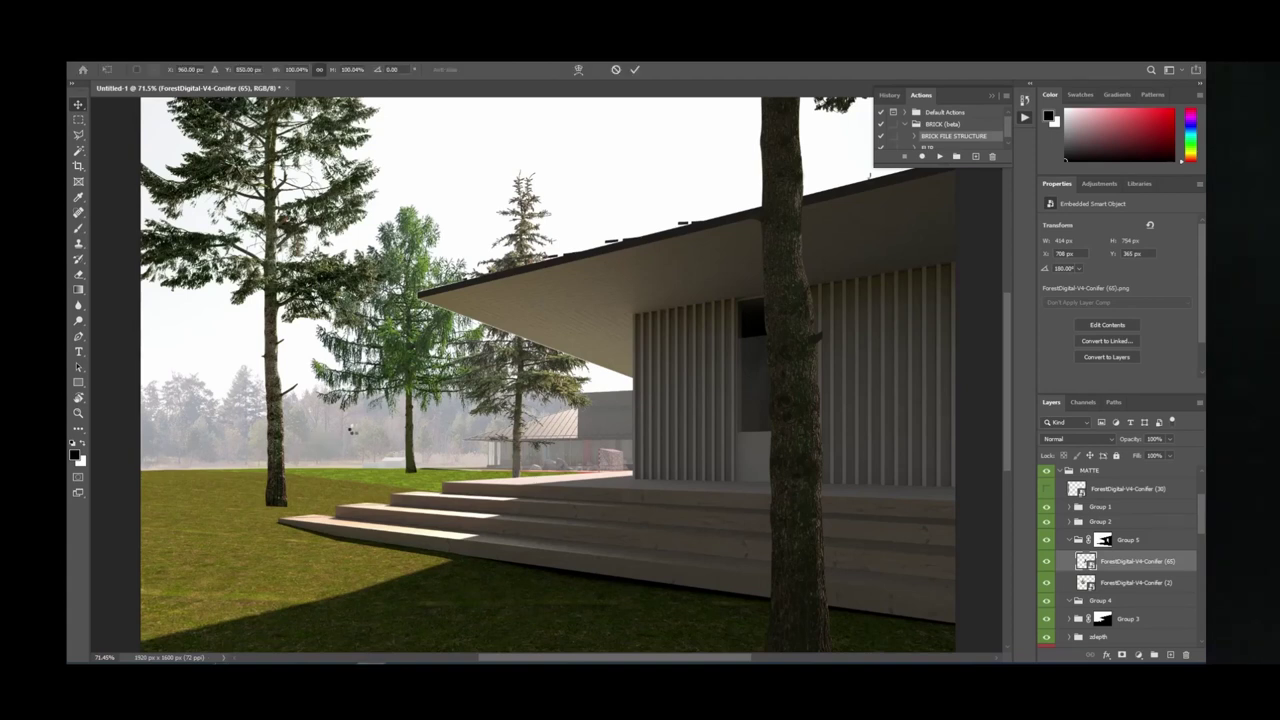
# Flip the ForestDigital-V4-Conifer (72) cutout horizontally, shrink it and place it on the horizon beside the tall foreground conifer.
pyautogui.moveTo(614, 436); pyautogui.dragTo(254, 414)
pyautogui.rightClick(253, 413)
pyautogui.click(318, 597)
pyautogui.keyDown('alt'); pyautogui.moveTo(394, 629); pyautogui.dragTo(279, 469); pyautogui.keyUp('alt')
pyautogui.press('Return')
pyautogui.moveTo(247, 412); pyautogui.dragTo(275, 430)
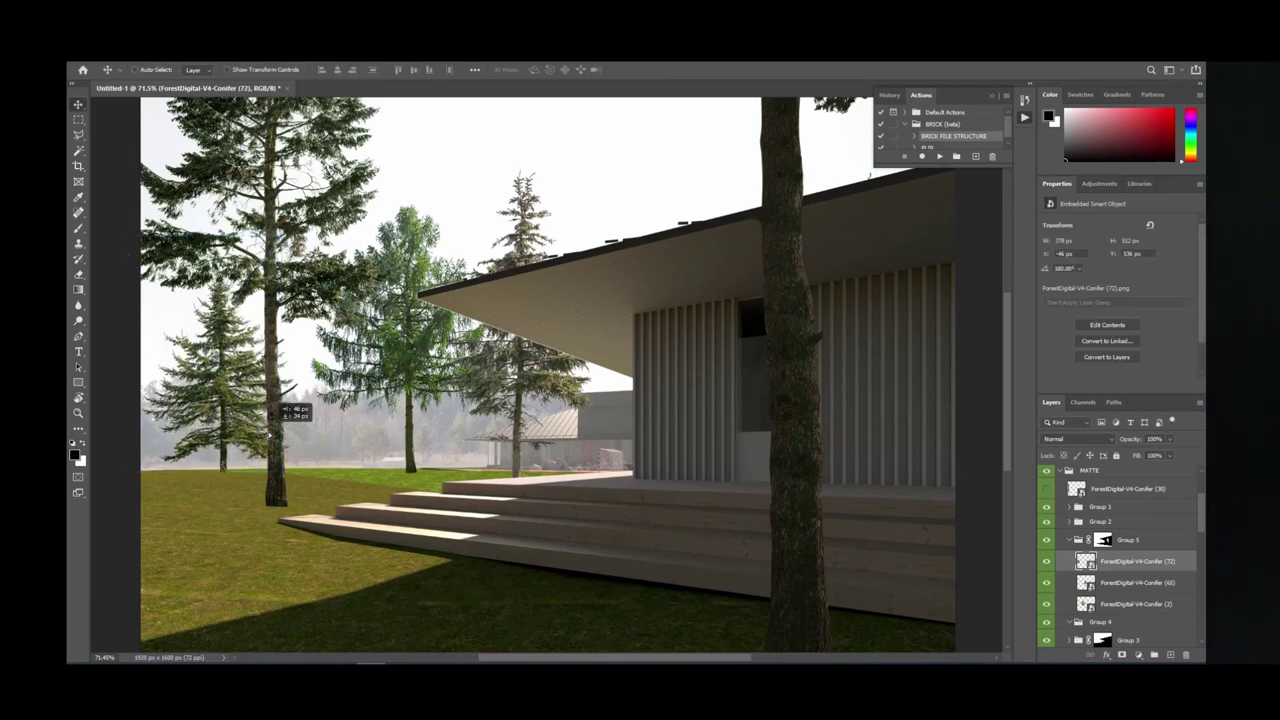
# Shrink Conifer (65), send it below the Conifer (2) layer and move it under the roof overhang near the distant house.
pyautogui.keyDown('alt'); pyautogui.scroll(-8, 275, 430); pyautogui.keyUp('alt')
pyautogui.moveTo(454, 441); pyautogui.dragTo(378, 372)
pyautogui.click(1119, 587)
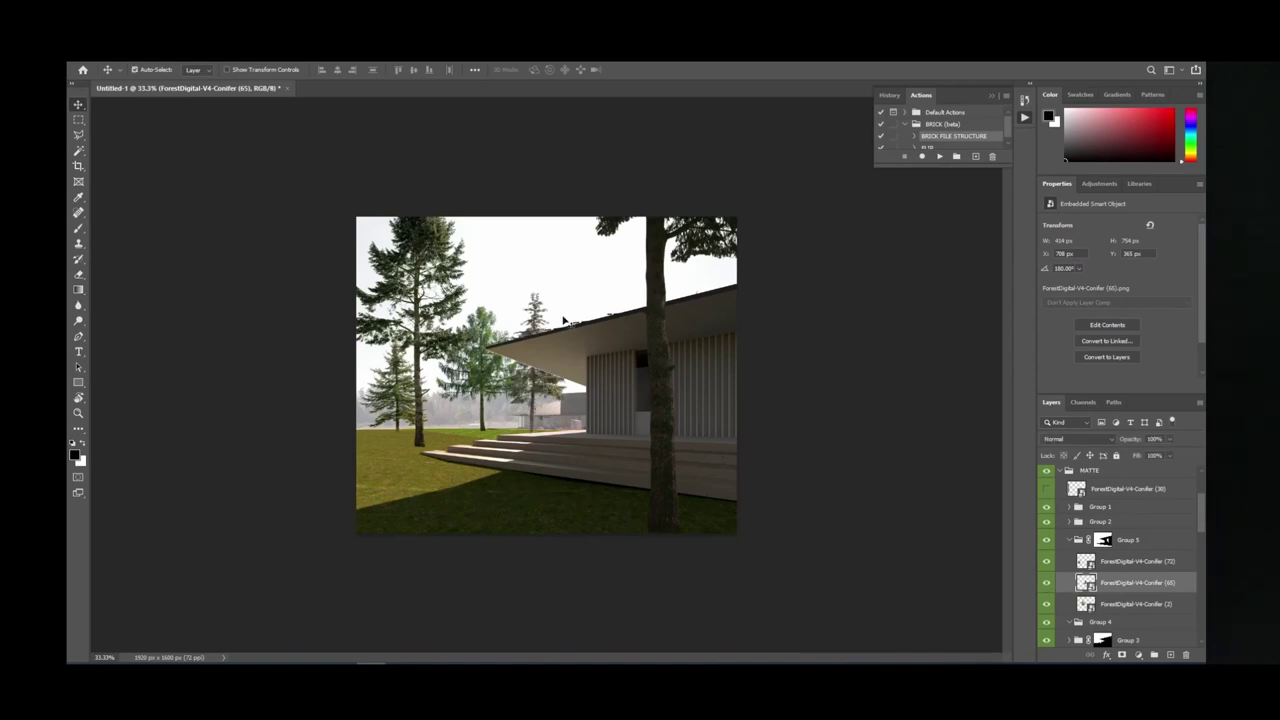
pyautogui.hotkey('ctrl', 't')
pyautogui.moveTo(582, 288); pyautogui.dragTo(557, 349)
pyautogui.moveTo(523, 406); pyautogui.dragTo(453, 405)
pyautogui.press('Return')
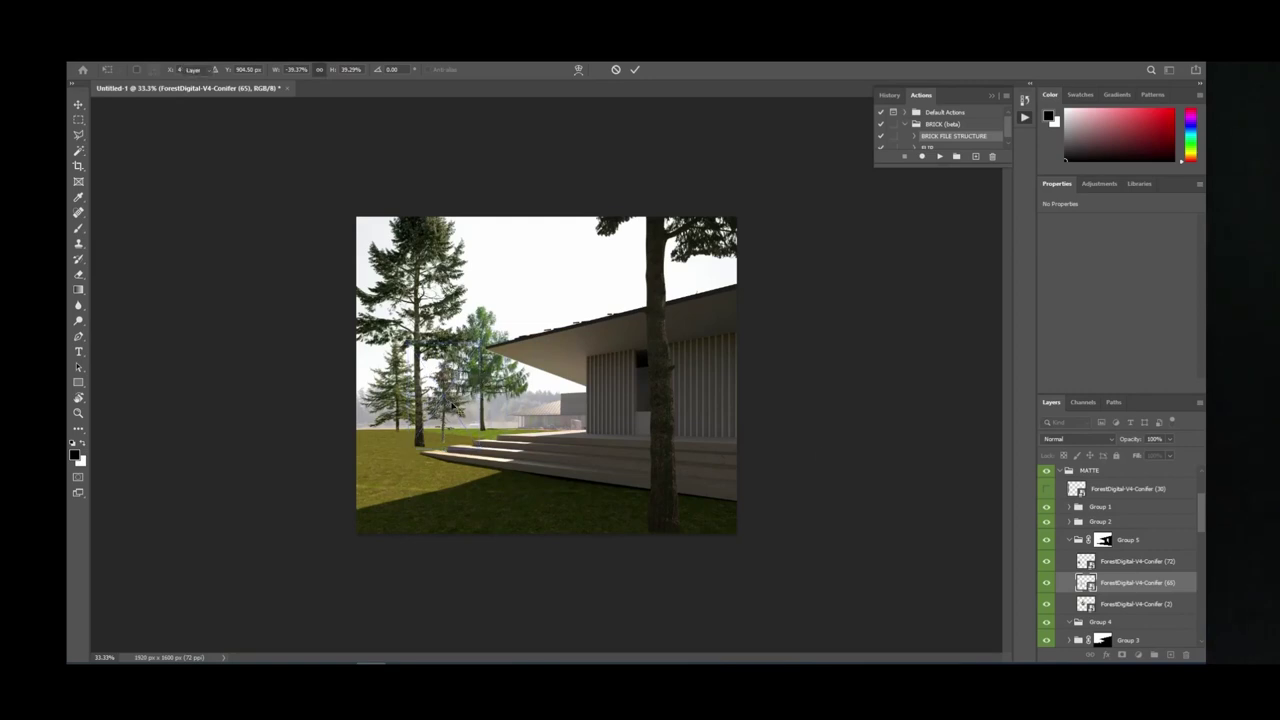
pyautogui.press('Return')
pyautogui.hotkey('ctrl', '[')
pyautogui.moveTo(470, 412); pyautogui.dragTo(580, 423)
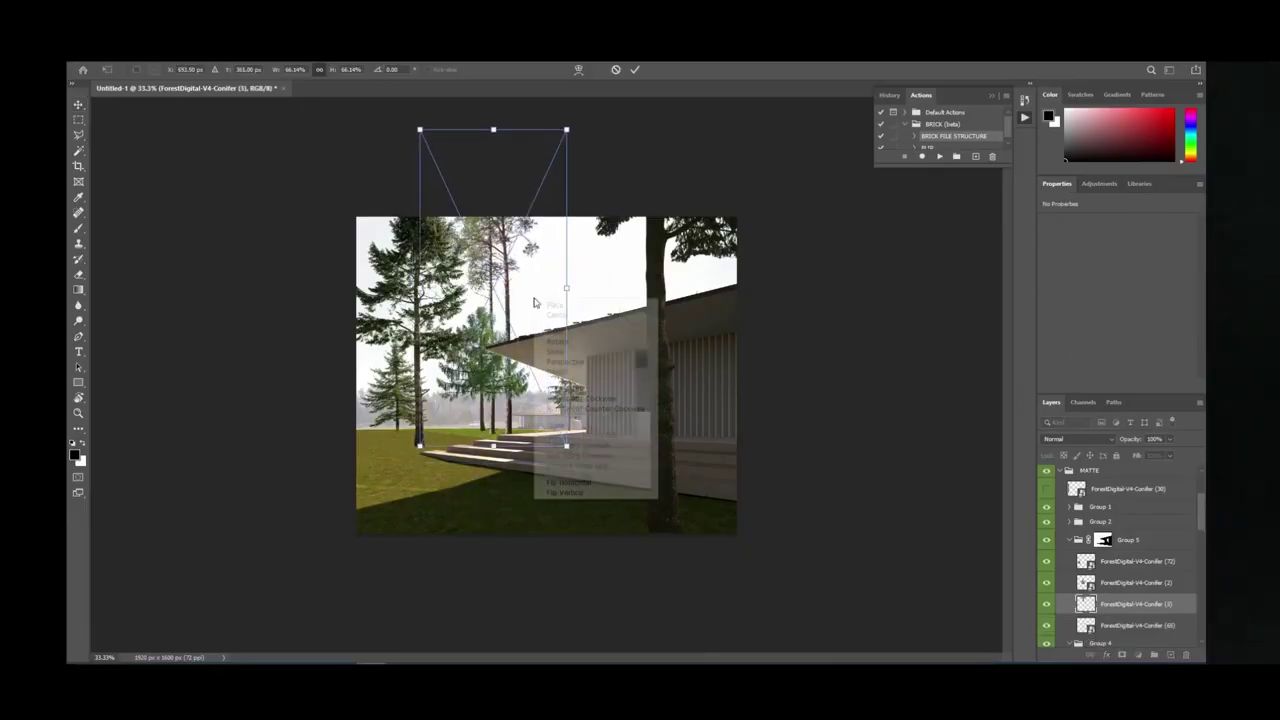
# Flip the ForestDigital-V4-Conifer (3) cutout horizontally, enlarge it and position its tall trunks behind the roof overhang.
pyautogui.click(573, 483)
pyautogui.moveTo(518, 393); pyautogui.dragTo(567, 397)
pyautogui.keyDown('alt'); pyautogui.moveTo(619, 452); pyautogui.dragTo(648, 474); pyautogui.keyUp('alt')
pyautogui.moveTo(570, 424); pyautogui.dragTo(546, 411)
pyautogui.press('Return')
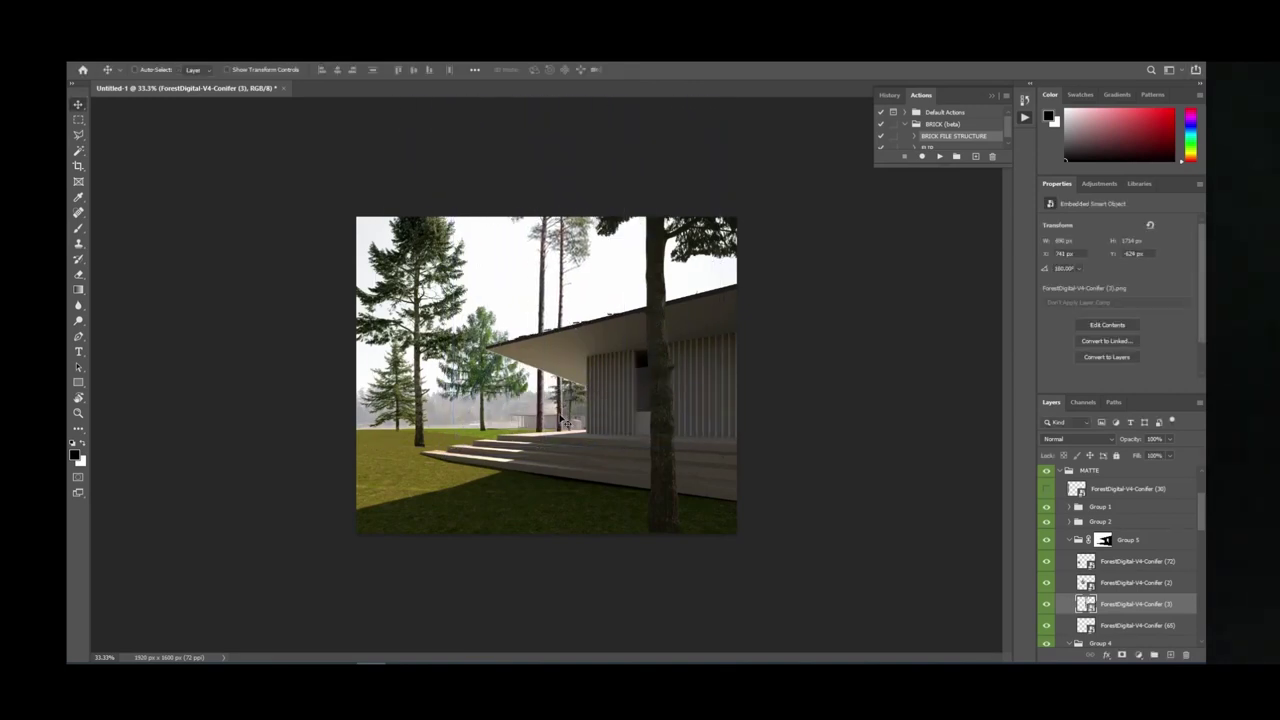
# Examine the tree composition at several view sizes, comparing the normal image with its mirrored version.
pyautogui.hotkey('ctrl', '-')
pyautogui.press('r')
pyautogui.moveTo(600, 348); pyautogui.dragTo(751, 397)
pyautogui.press('Escape')
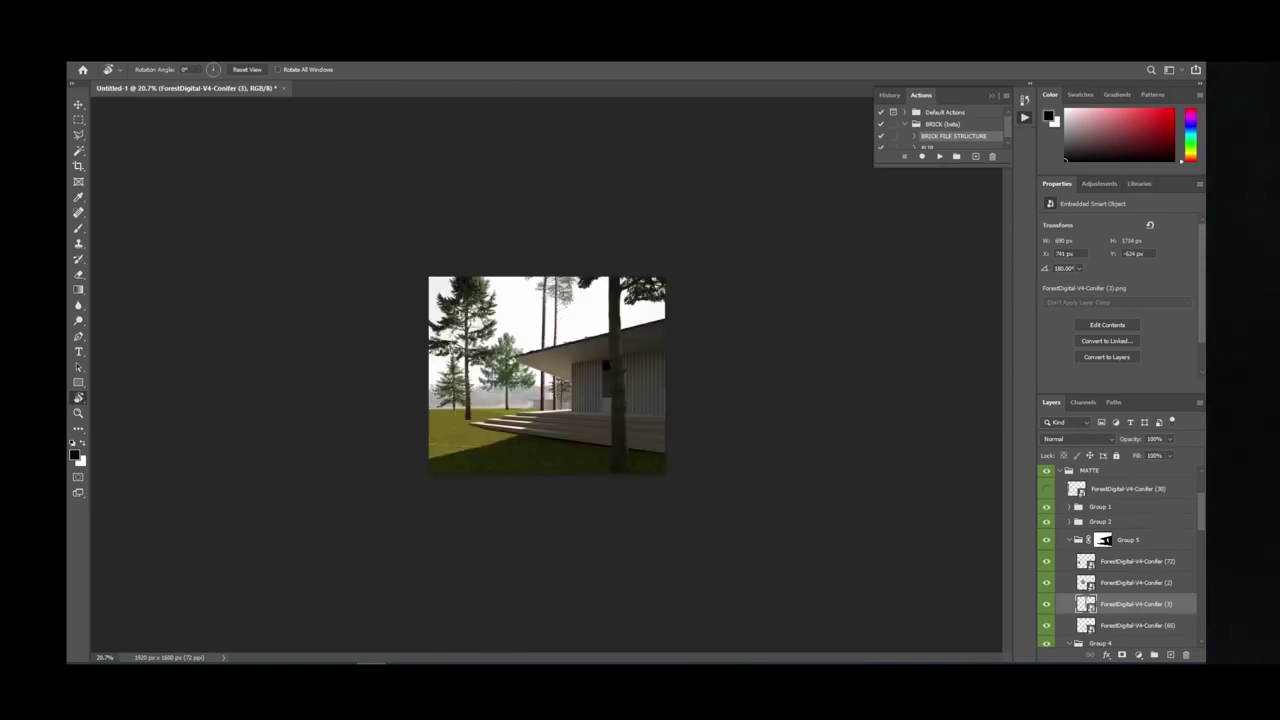
pyautogui.keyDown('alt'); pyautogui.scroll(10, 718, 420); pyautogui.keyUp('alt')
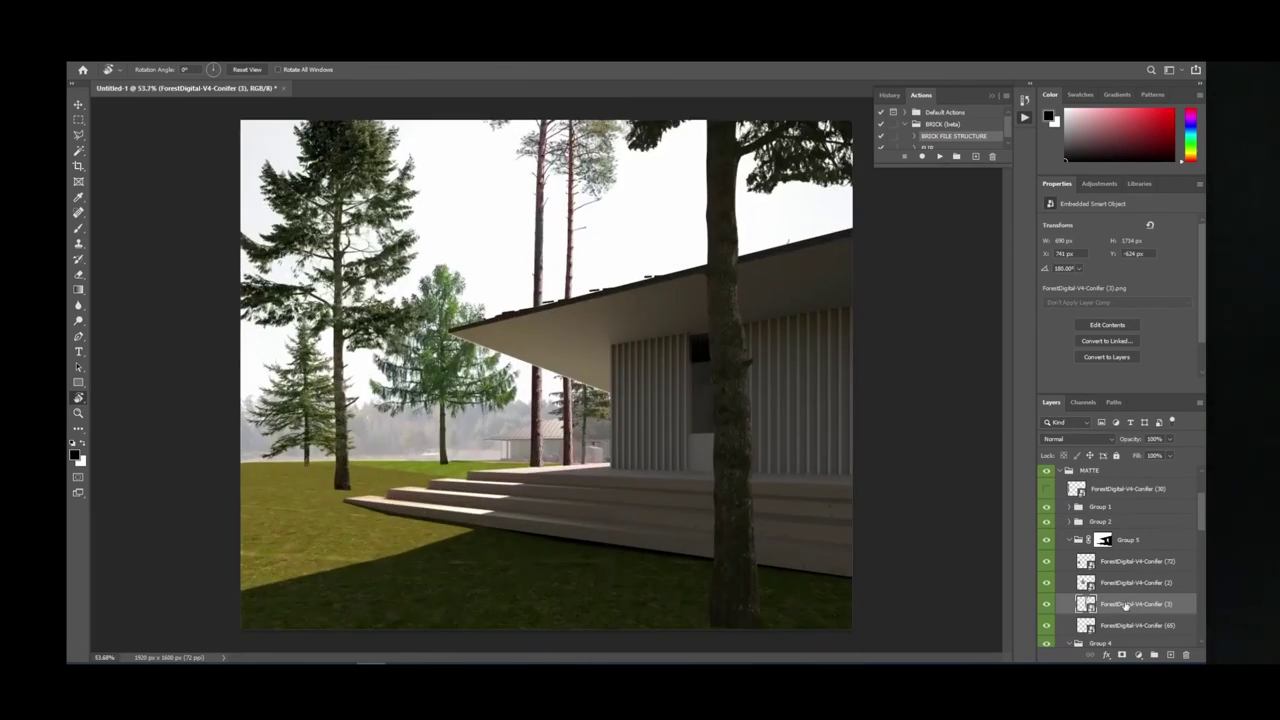
pyautogui.keyDown('alt'); pyautogui.scroll(-3, 630, 488); pyautogui.keyUp('alt')
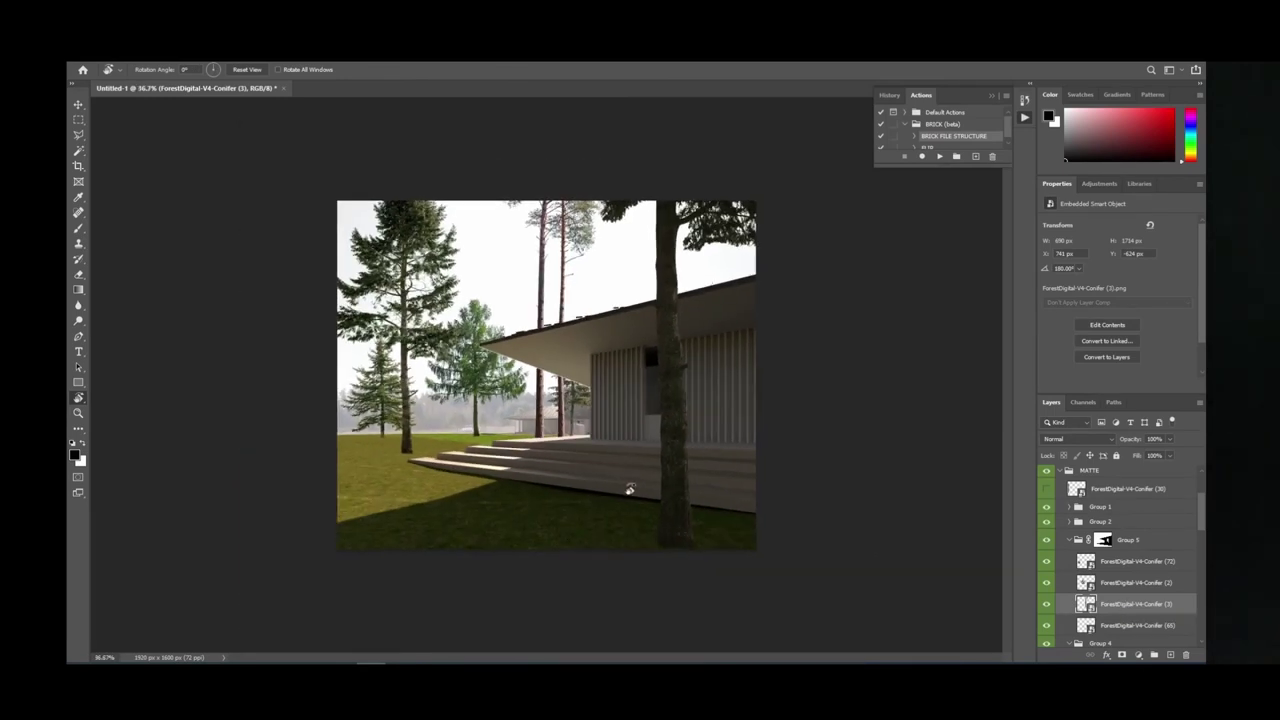
pyautogui.hotkey('ctrl', 'z')
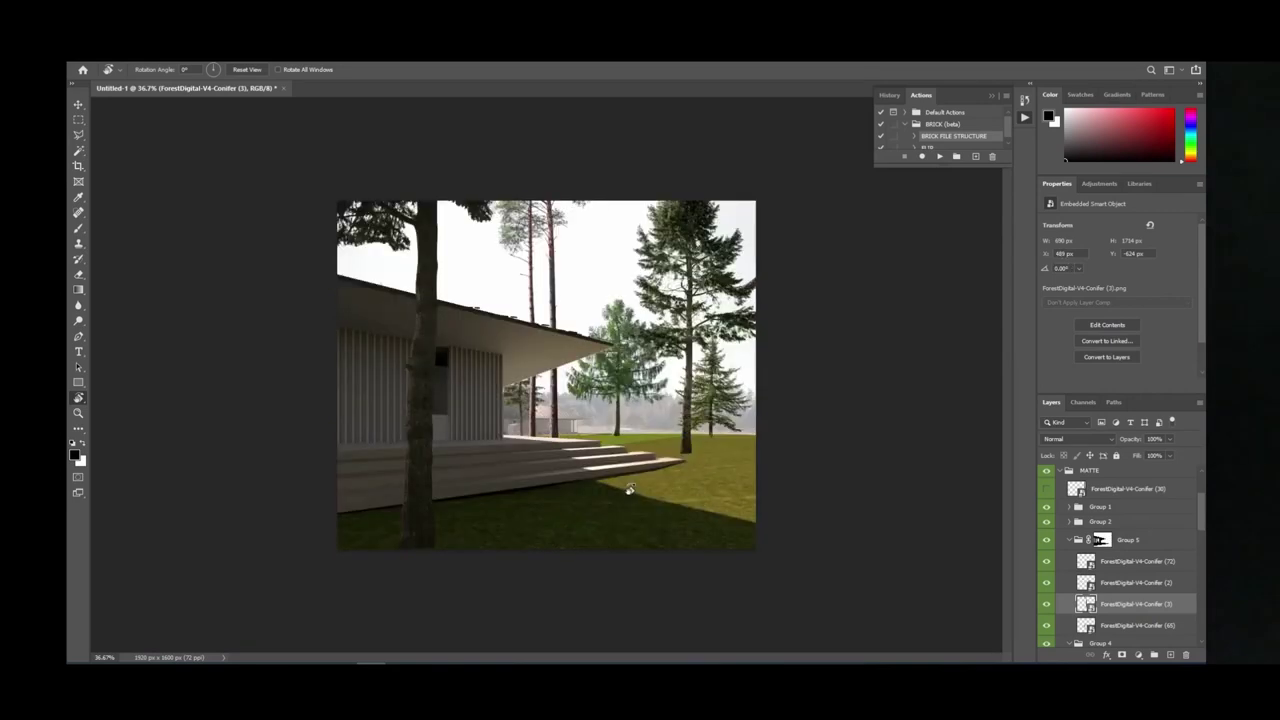
pyautogui.hotkey('ctrl', 'shift', 'z')
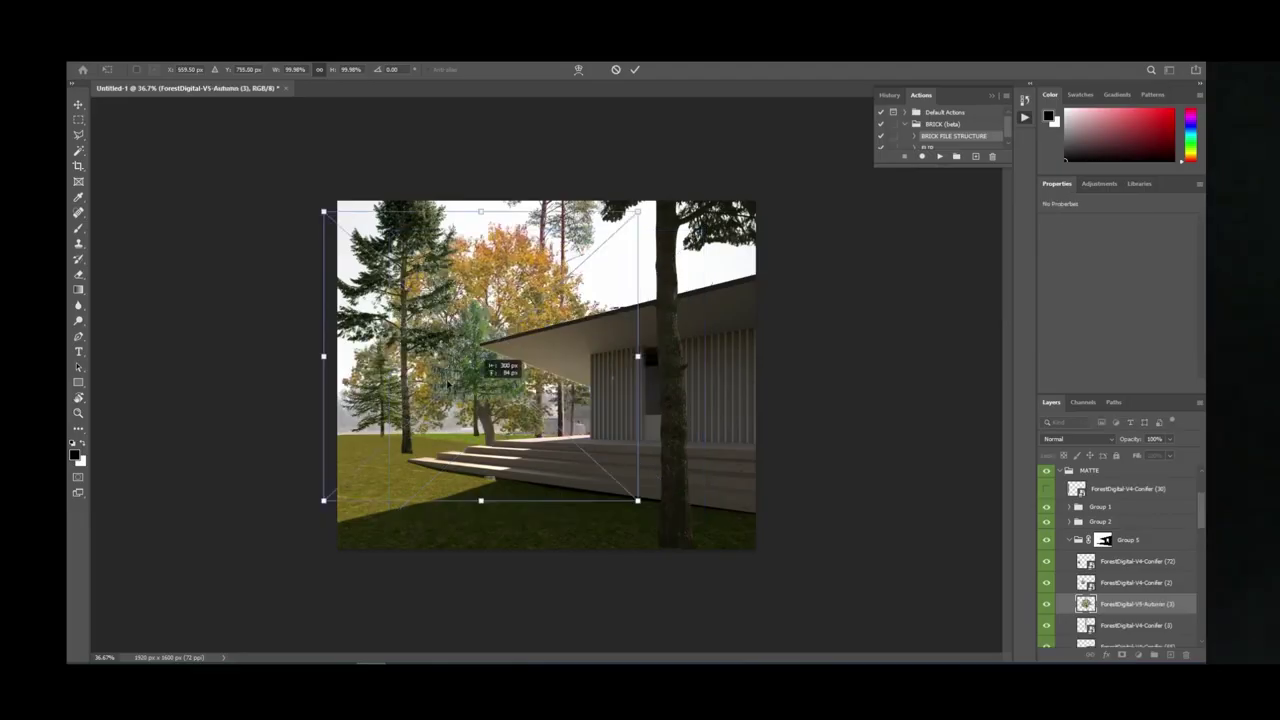
# Scale the ForestDigital-V5-Autumn (3) cutout to about 30% and place it on the horizon between the tall foreground conifer and Conifer (2).
pyautogui.moveTo(485, 350); pyautogui.dragTo(423, 320)
pyautogui.moveTo(578, 175); pyautogui.dragTo(357, 378)
pyautogui.moveTo(304, 426); pyautogui.dragTo(452, 405)
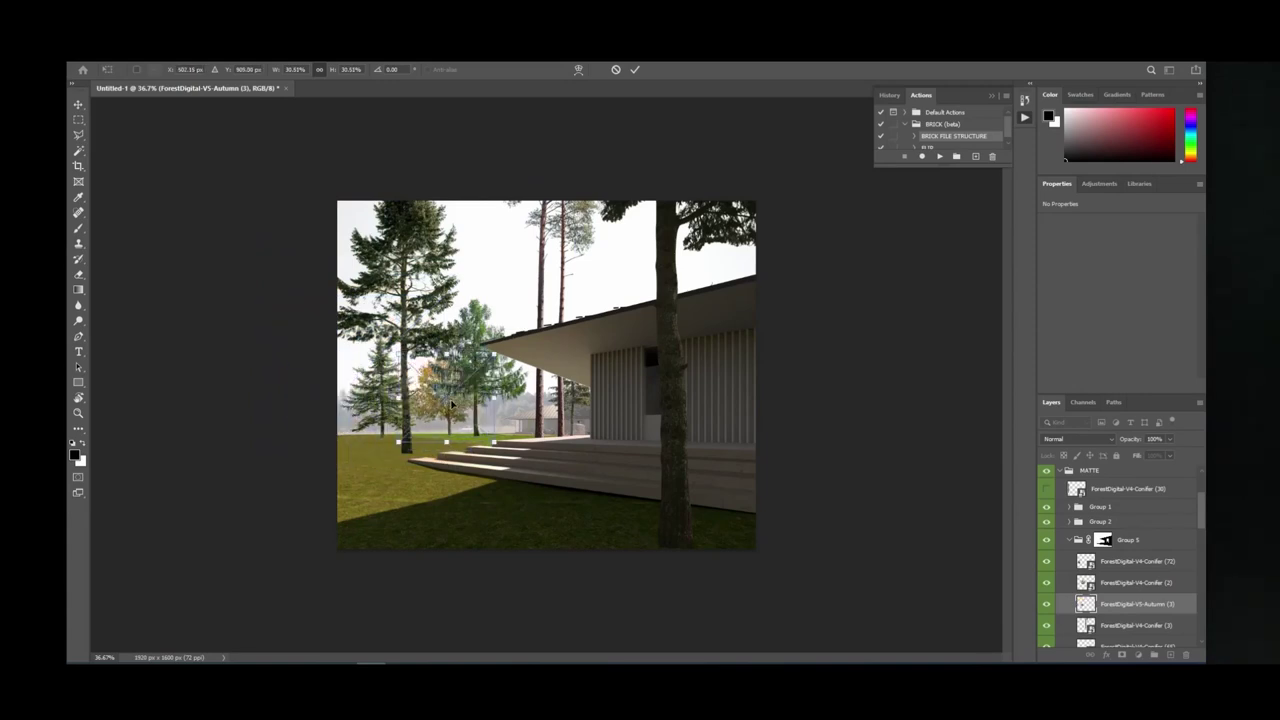
pyautogui.press('Return')
pyautogui.press('r')
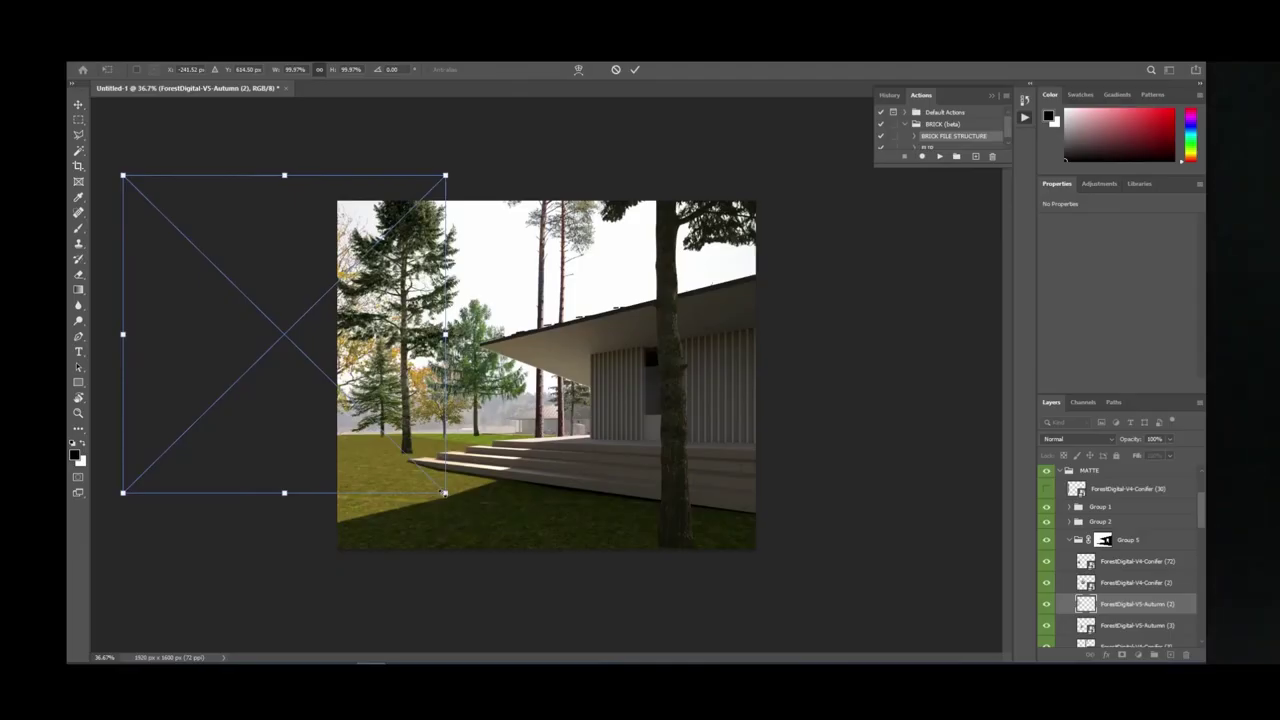
# Shrink the ForestDigital-V5-Autumn (2) cutout to about 205 px wide, send it below Conifer (65) and place it near the distant house.
pyautogui.moveTo(370, 400); pyautogui.dragTo(506, 354)
pyautogui.keyDown('alt'); pyautogui.moveTo(560, 290); pyautogui.dragTo(368, 365); pyautogui.keyUp('alt')
pyautogui.press('Return')
pyautogui.moveTo(355, 424); pyautogui.dragTo(600, 436)
pyautogui.scroll(-3, 1147, 587)
pyautogui.moveTo(1152, 552); pyautogui.dragTo(1145, 612)
pyautogui.moveTo(486, 427); pyautogui.dragTo(514, 420)
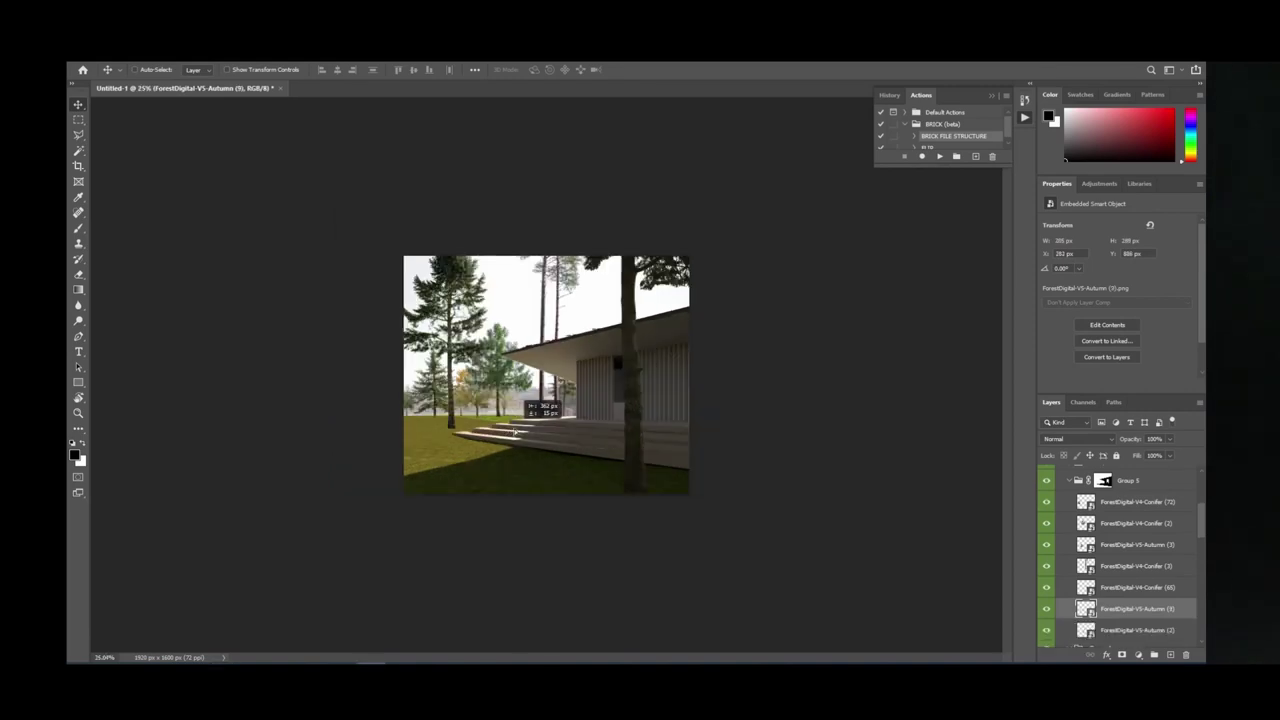
# Duplicate the ForestDigital-V5-Autumn (9) cutout, scale the copy at the image's left edge and bring it to the top of Group 5.
pyautogui.hotkey('ctrl', 'j')
pyautogui.hotkey('ctrl', 't')
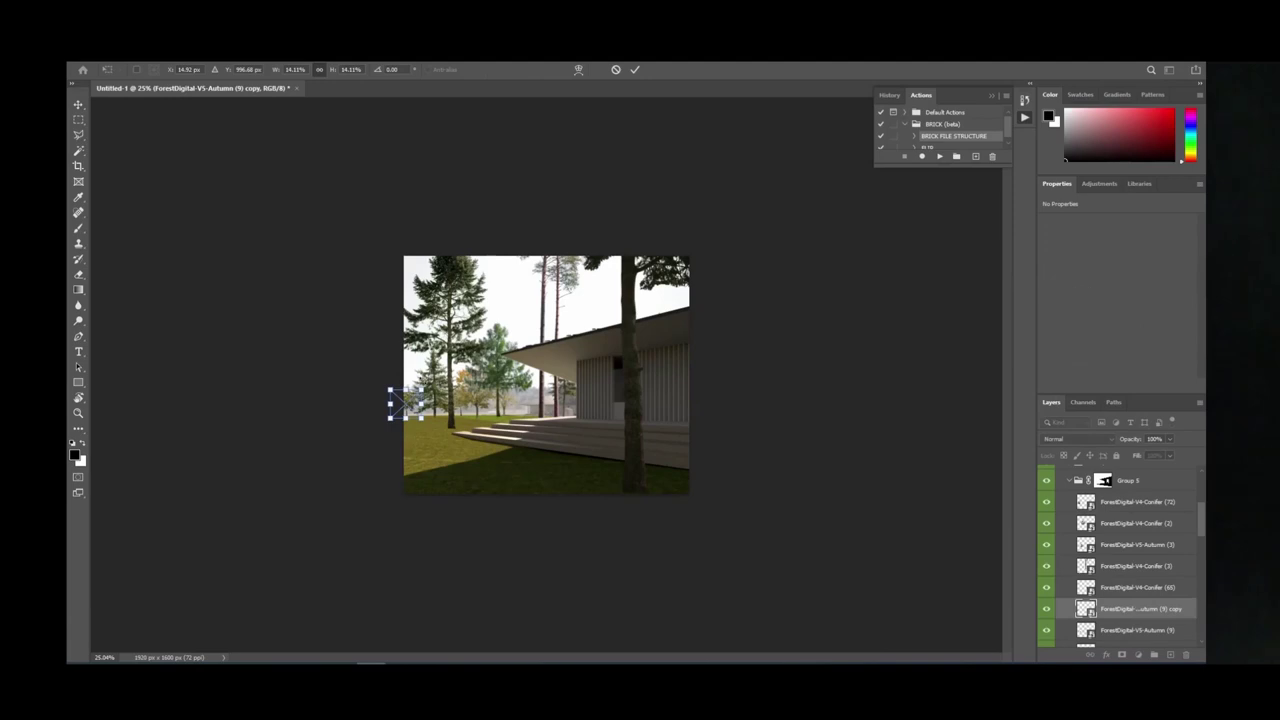
pyautogui.moveTo(421, 389)
pyautogui.mouseDown()
pyautogui.moveTo(439, 383)
pyautogui.moveTo(417, 393)
pyautogui.mouseUp()
pyautogui.press('Return')
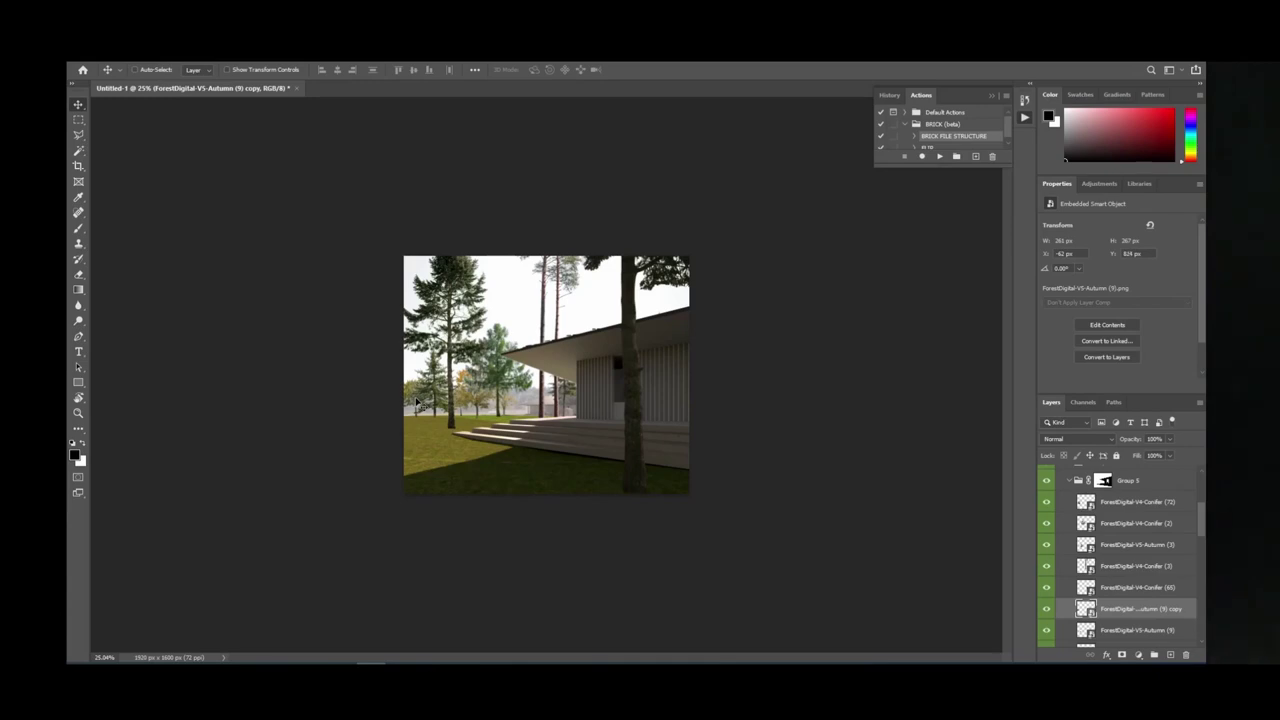
pyautogui.hotkey('ctrl', 'shift', ']')
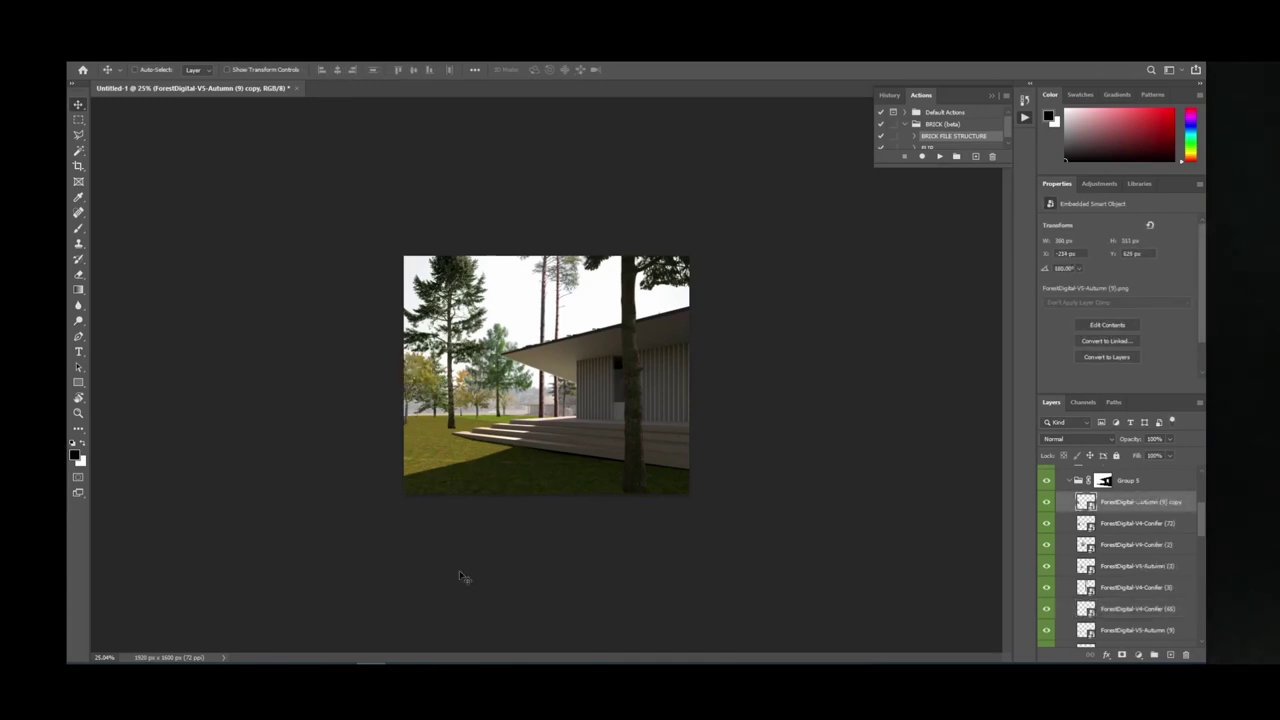
# Mirror the canvas and shrink the Autumn (9) copy to about 230 px wide on the horizon at the image's outer edge.
pyautogui.hotkey('shift', 'Right')
pyautogui.hotkey('ctrl', 'shift', 'h')
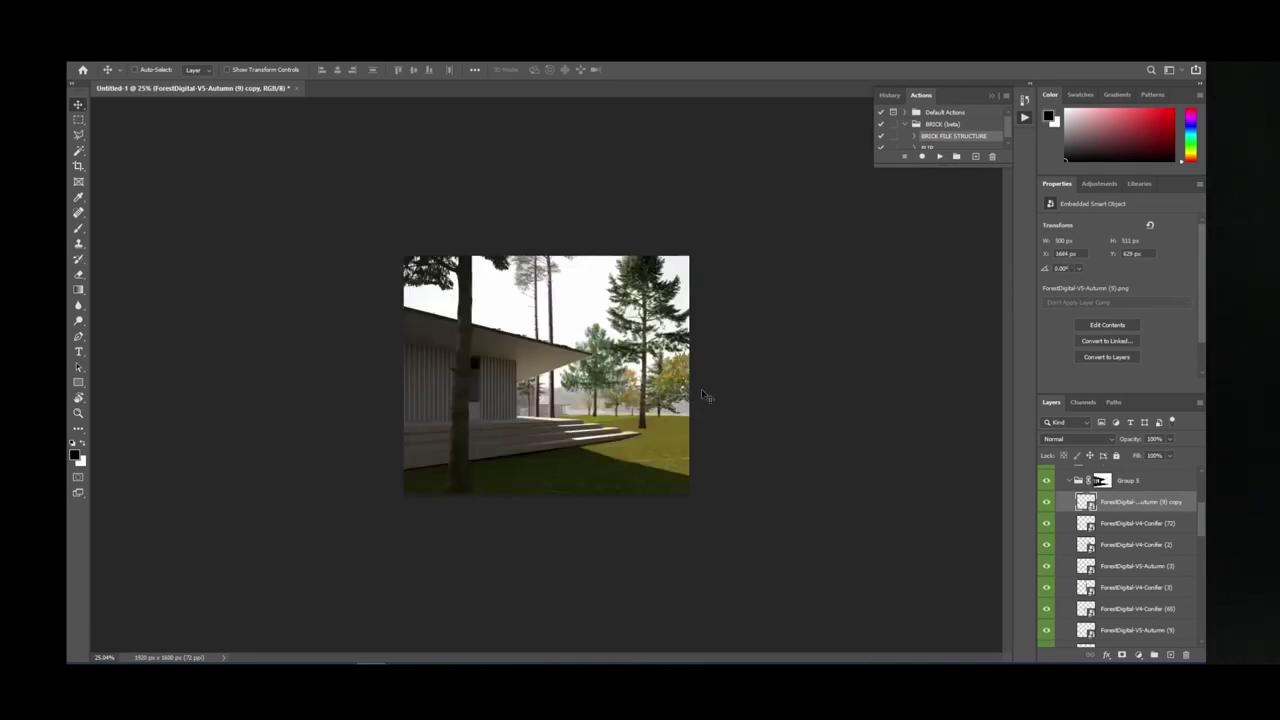
pyautogui.hotkey('ctrl', 't')
pyautogui.moveTo(734, 345); pyautogui.dragTo(717, 422)
pyautogui.press('Return')
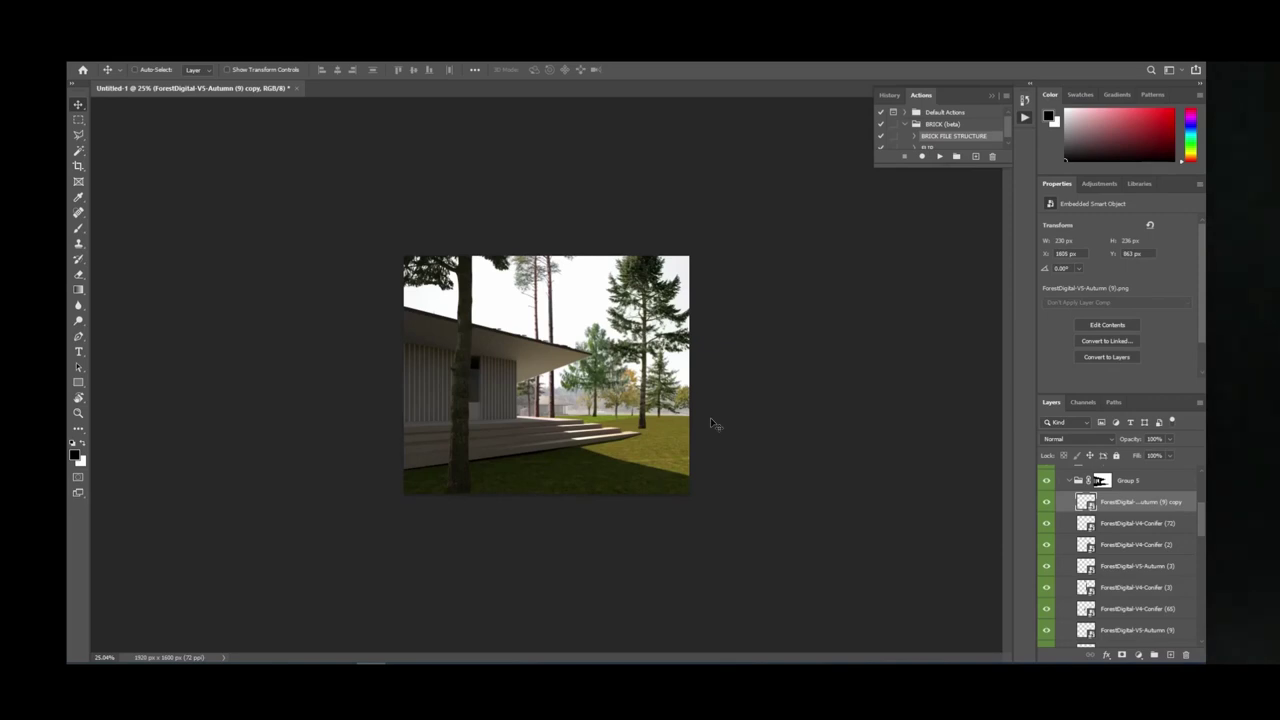
pyautogui.press('r')
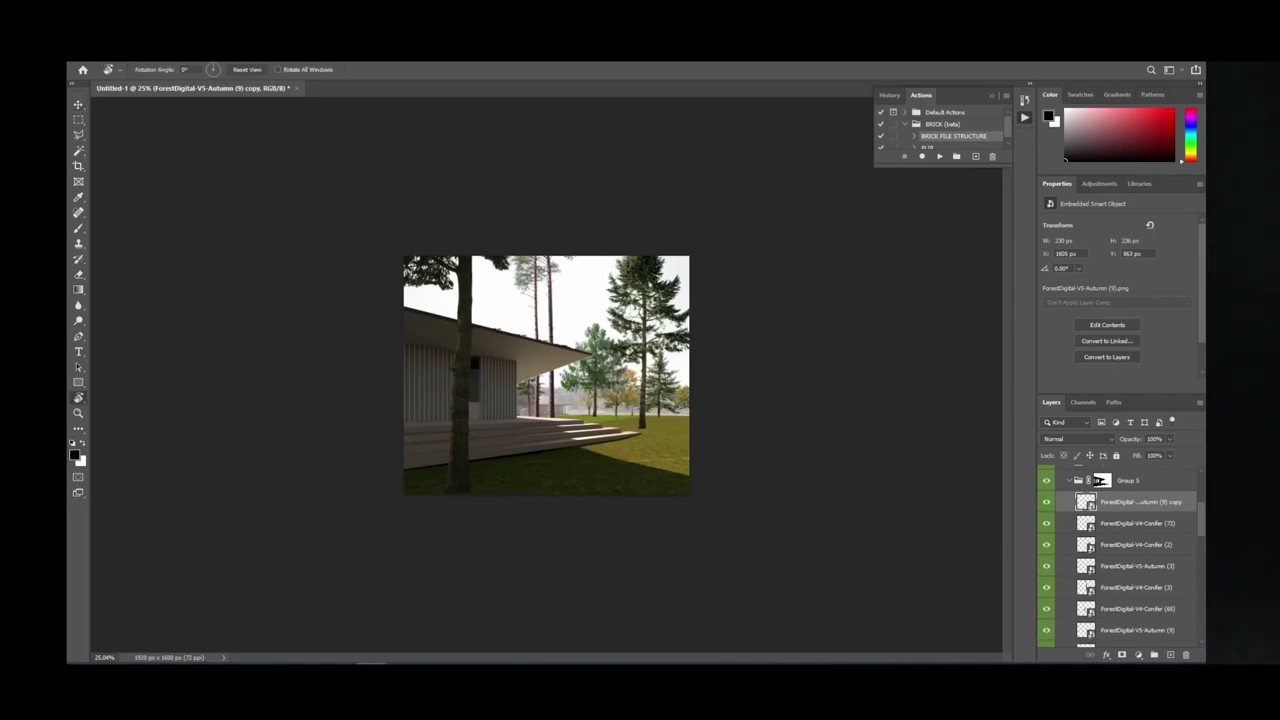
pyautogui.moveTo(711, 421); pyautogui.dragTo(690, 470)
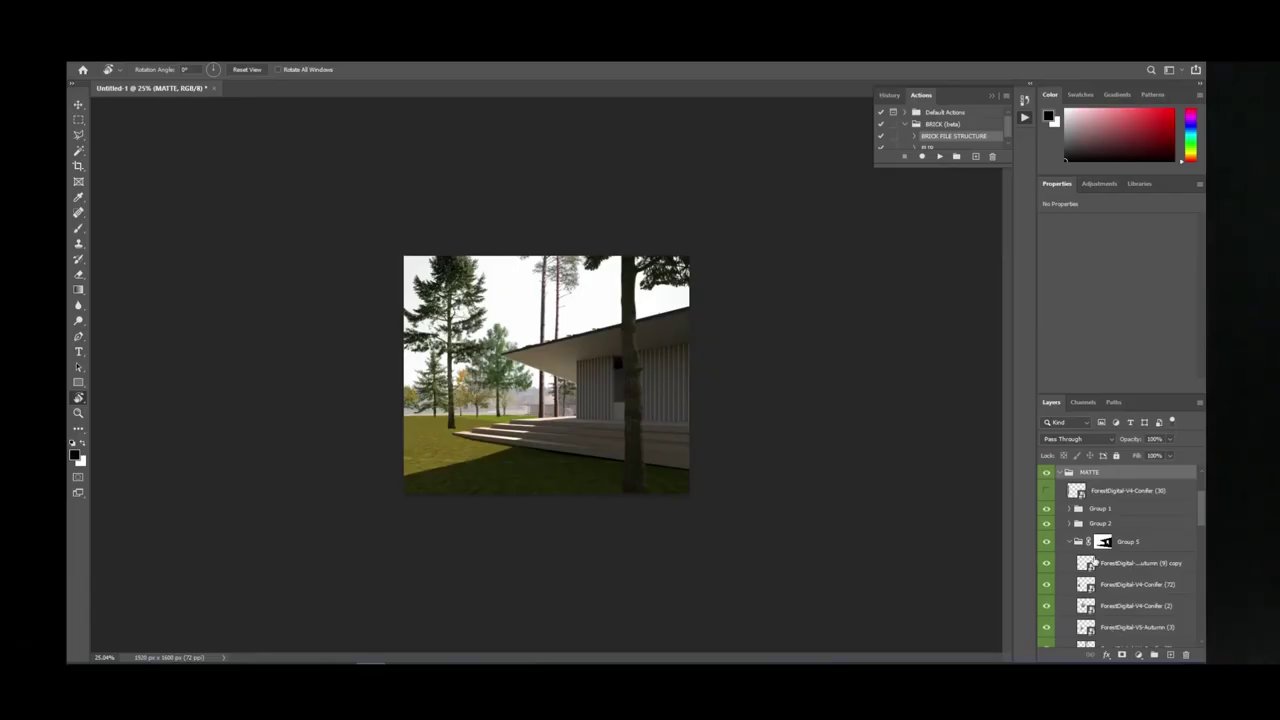
# Compare the image with and without Group 5 and hide every tree cutout inside the group.
pyautogui.scroll(3, 1120, 560)
pyautogui.scroll(-1, 1084, 582)
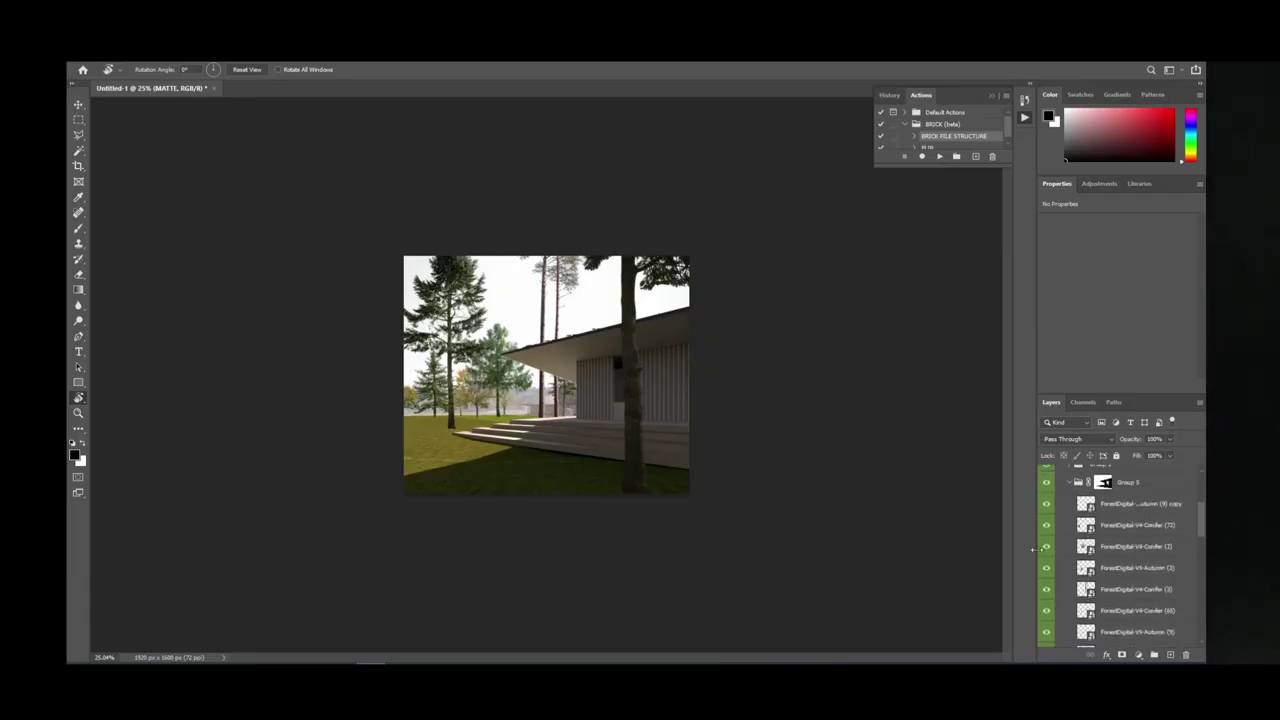
pyautogui.click(1048, 482)
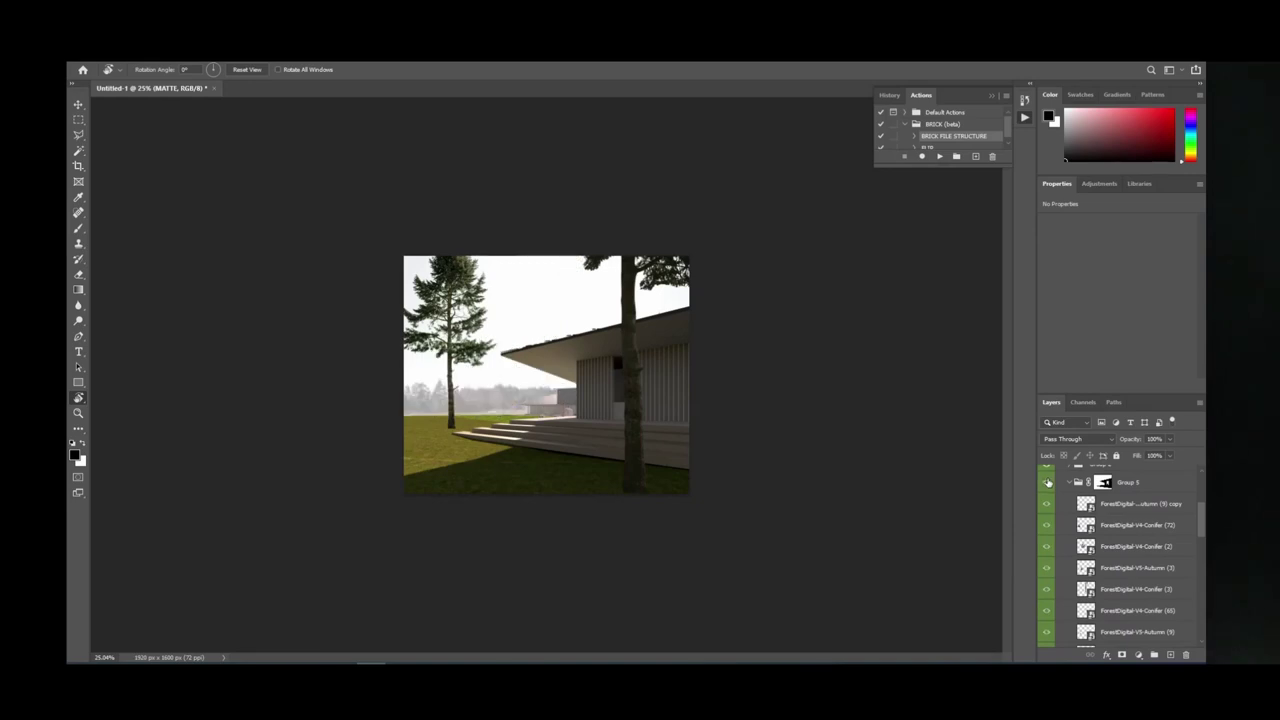
pyautogui.click(1047, 483)
pyautogui.moveTo(1047, 502); pyautogui.dragTo(1048, 611)
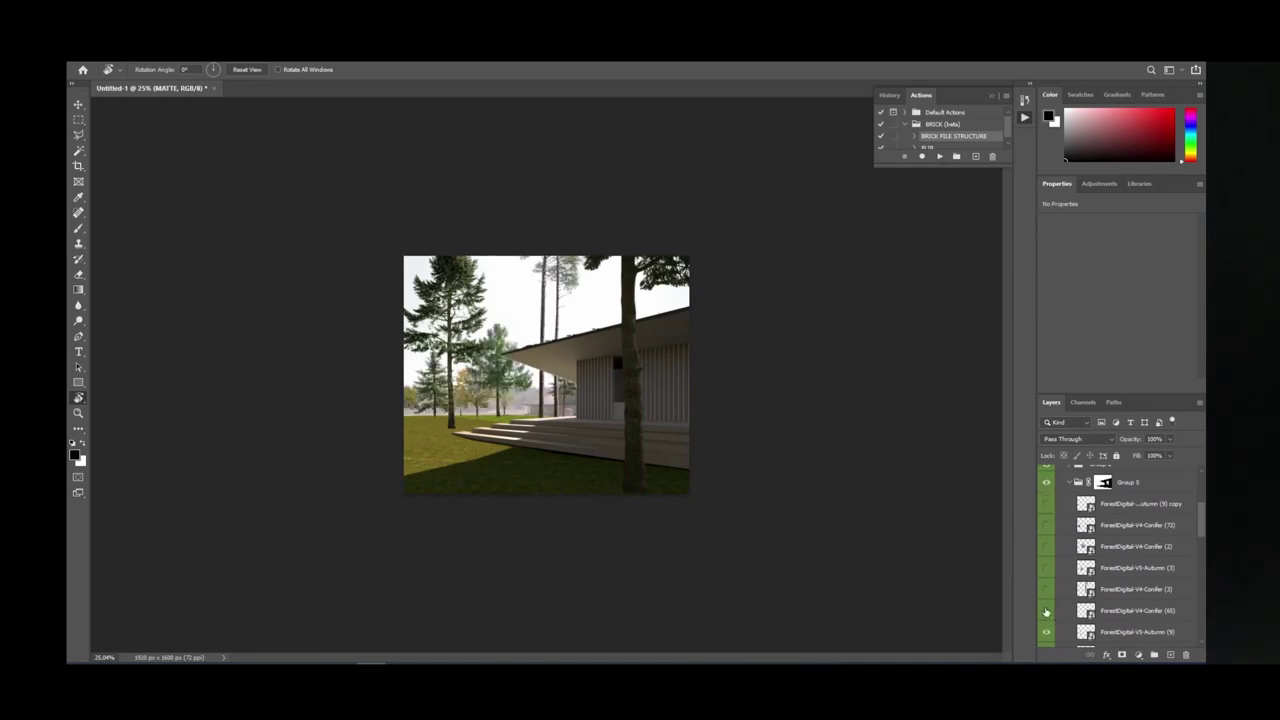
pyautogui.scroll(-1, 1050, 606)
pyautogui.click(1046, 625)
pyautogui.click(1047, 604)
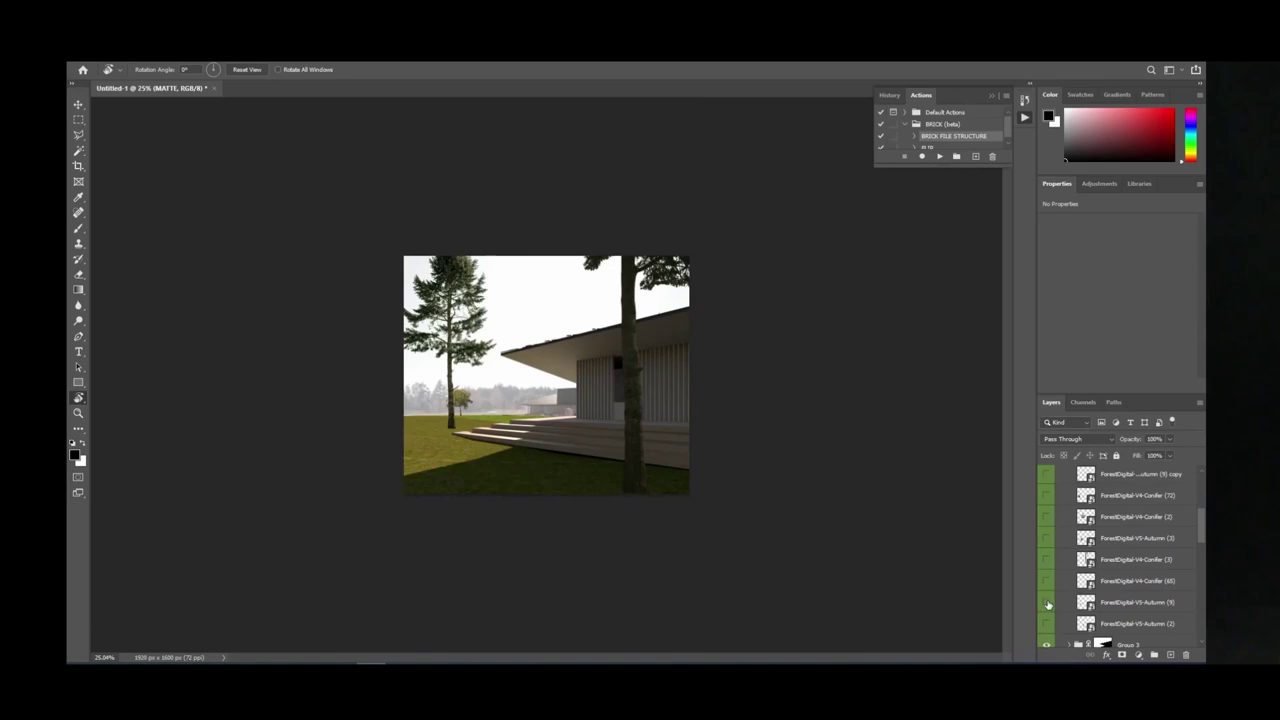
# Preview the hidden cutouts of Group 5 one by one and leave only ForestDigital-V4-Conifer (2) visible.
pyautogui.scroll(3, 1050, 596)
pyautogui.click(1047, 550)
pyautogui.click(1047, 550)
pyautogui.click(1047, 571)
pyautogui.click(1047, 571)
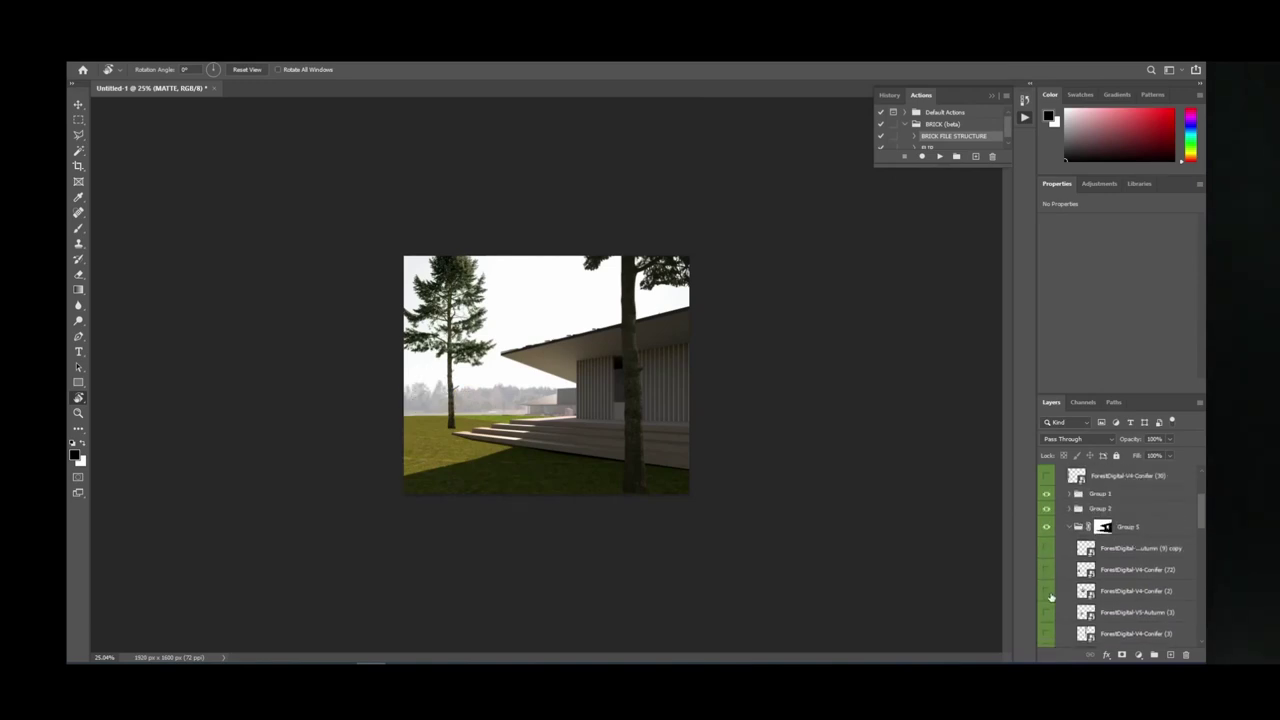
pyautogui.click(1047, 591)
pyautogui.click(1047, 591)
pyautogui.click(1047, 591)
# Put ForestDigital-V4-Conifer (2) in its own group and set the group's blend mode to Normal.
pyautogui.click(1121, 591)
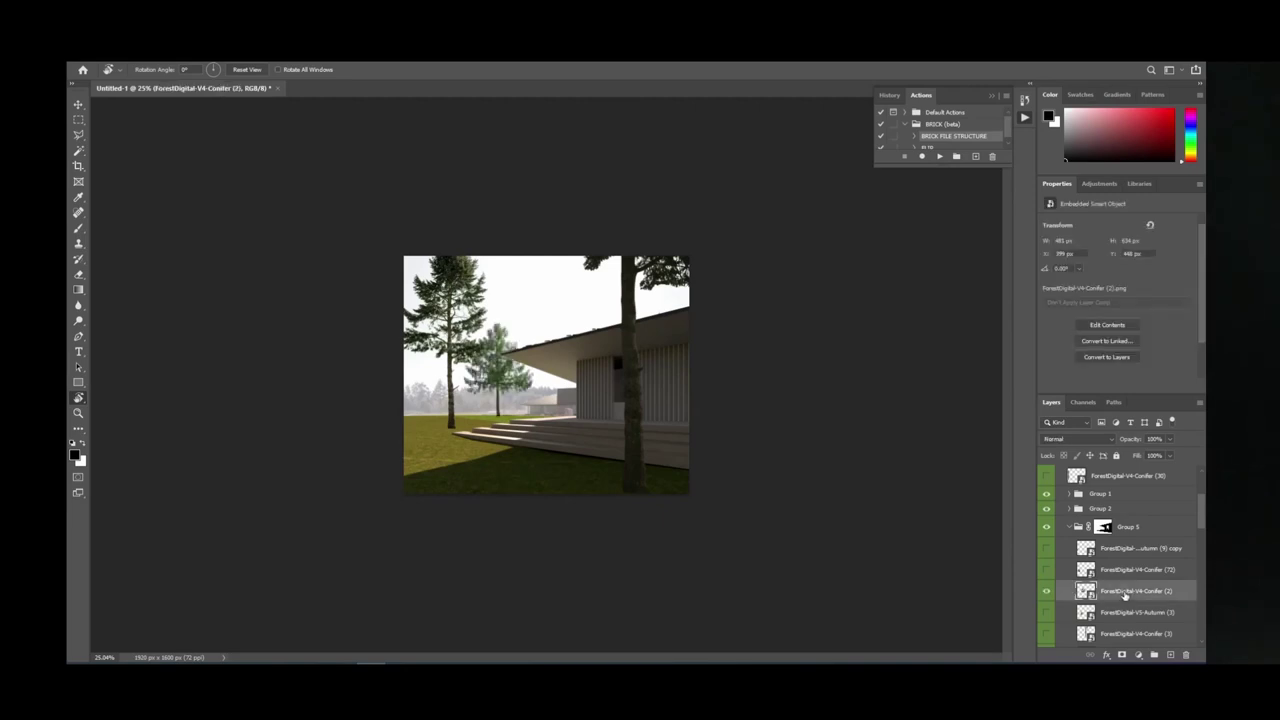
pyautogui.hotkey('ctrl', 'g')
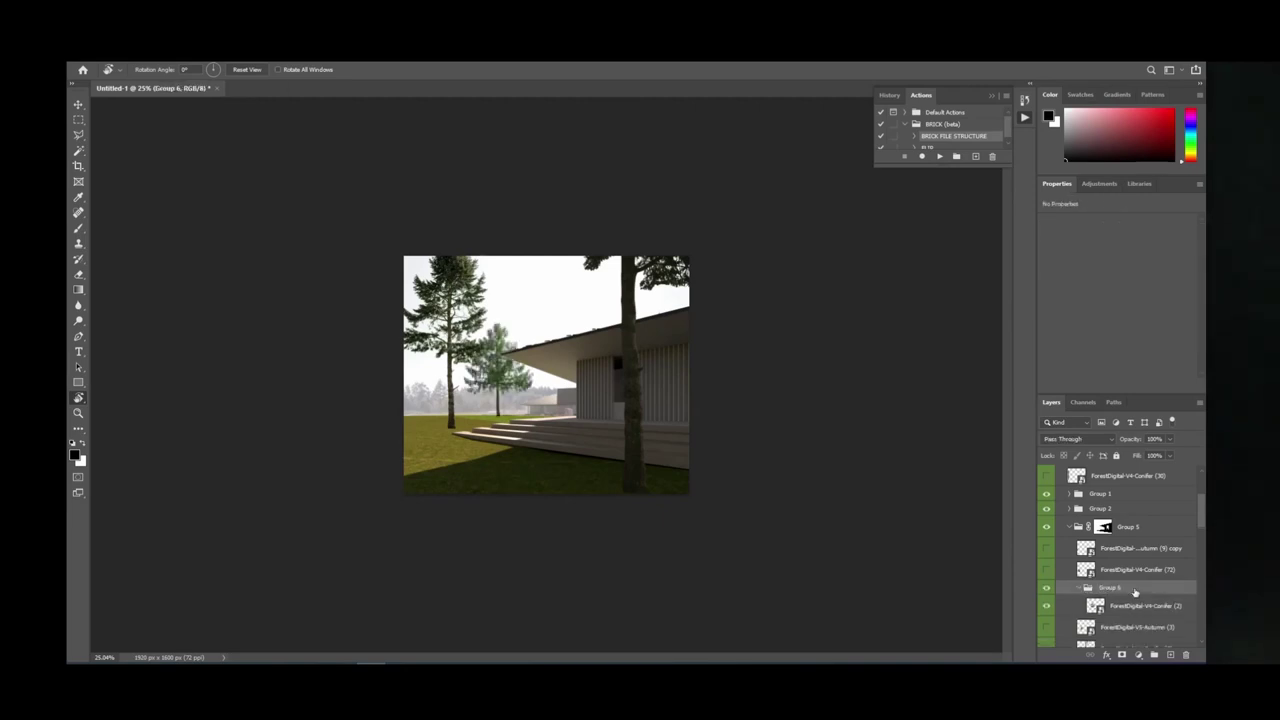
pyautogui.hotkey('ctrl', '+')
pyautogui.hotkey('ctrl', '+')
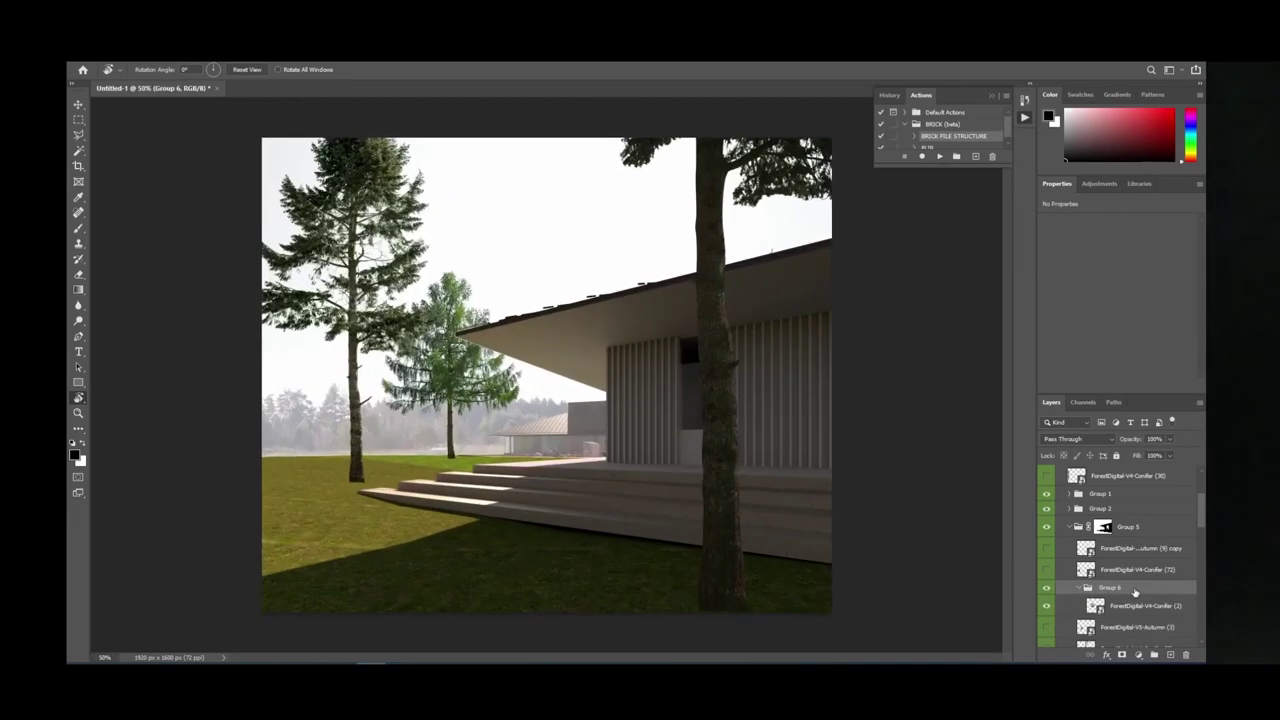
pyautogui.click(1057, 441)
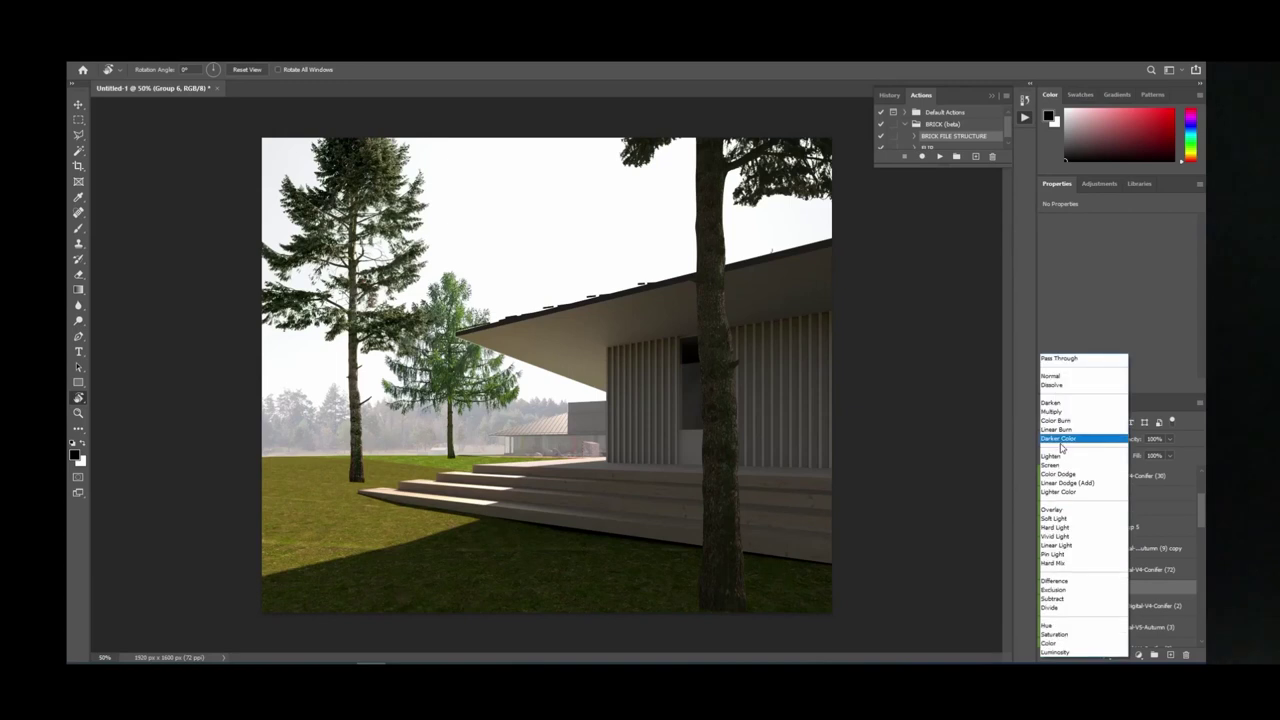
pyautogui.click(1052, 376)
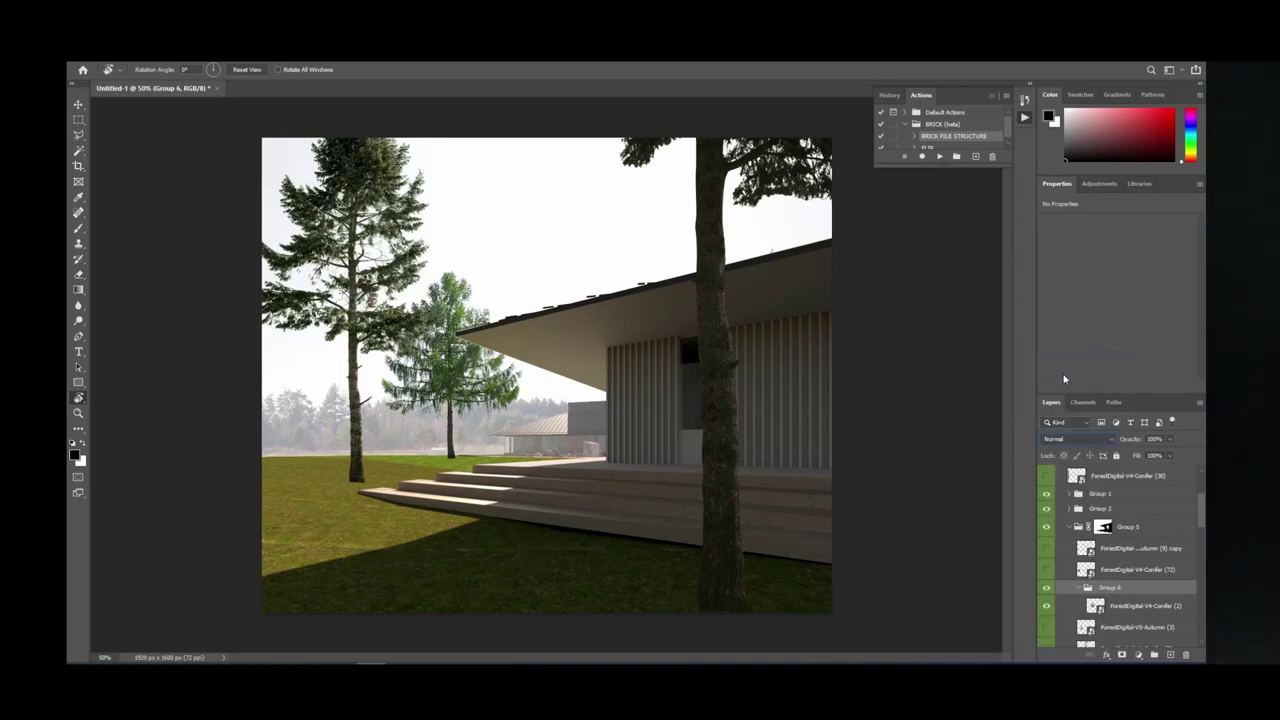
# Add a Hue/Saturation adjustment above Conifer (2) inside Group 6 and activate its on-image adjustment tool.
pyautogui.click(1097, 186)
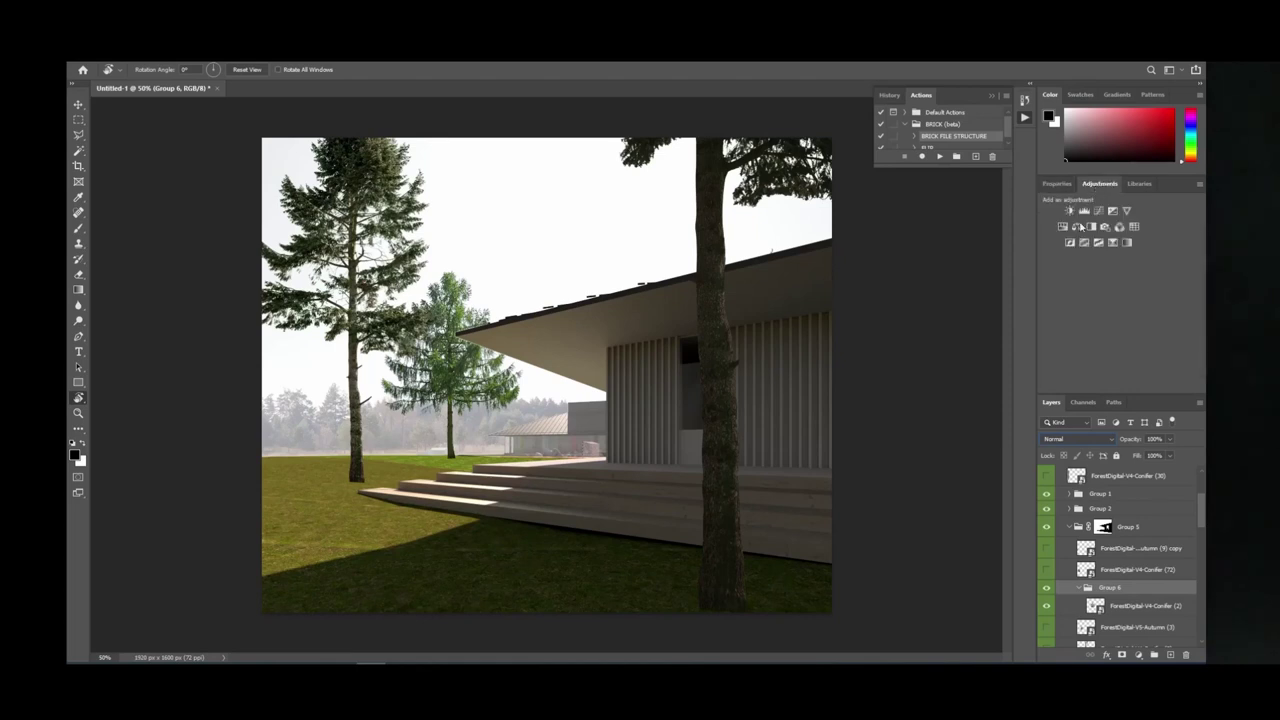
pyautogui.click(1060, 230)
pyautogui.click(1090, 239)
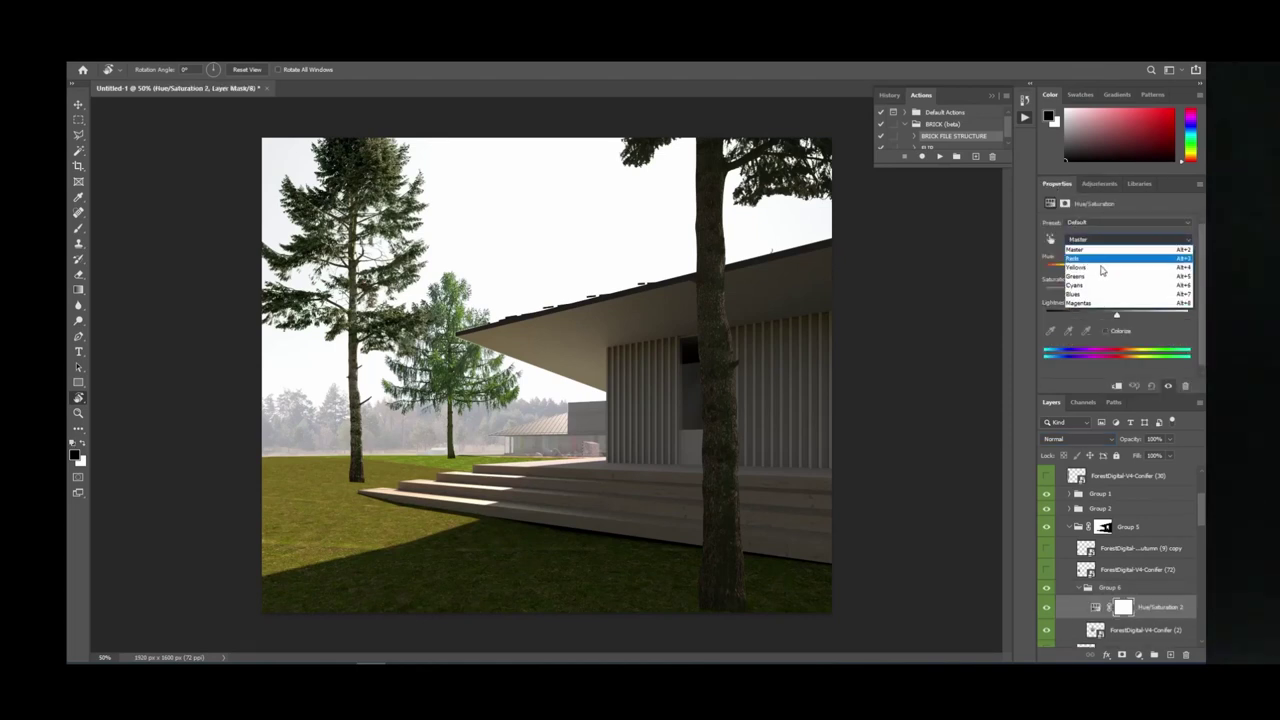
pyautogui.click(1050, 240)
pyautogui.click(1050, 240)
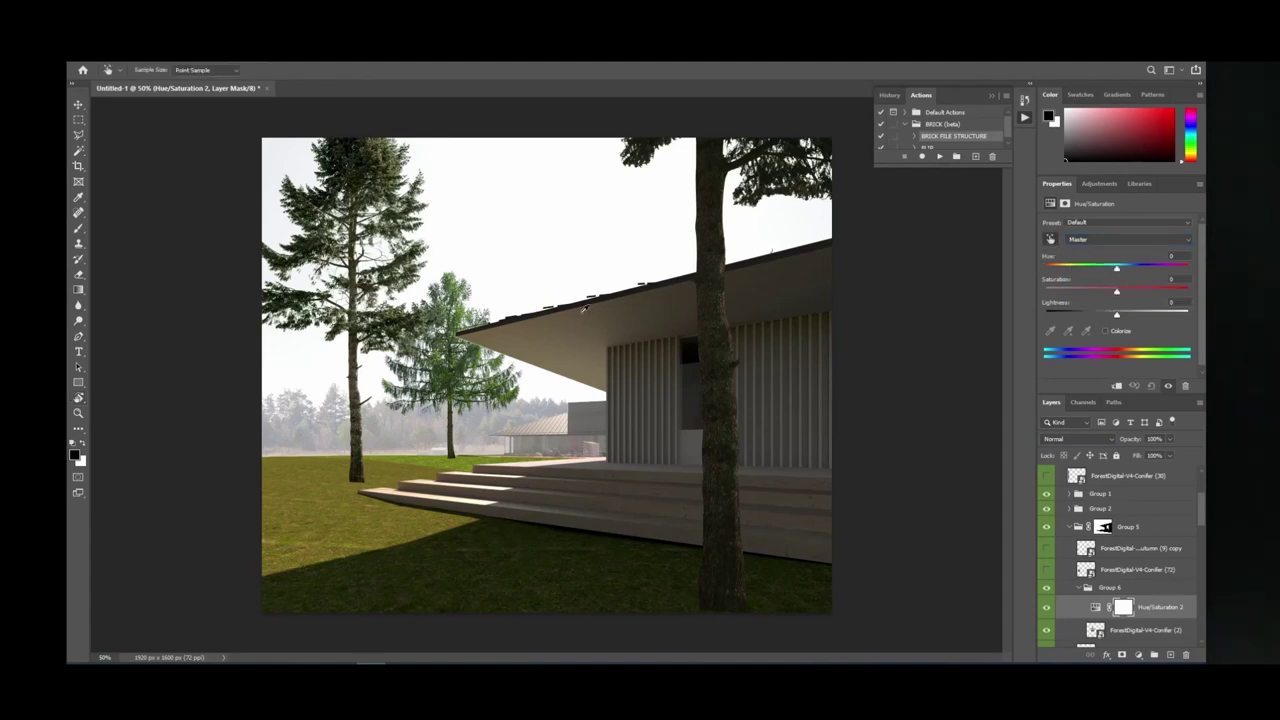
# Sample the conifer's foliage and lower the hue and saturation of the Yellows range.
pyautogui.click(480, 343)
pyautogui.click(473, 350)
pyautogui.click(463, 362)
pyautogui.click(483, 348)
pyautogui.moveTo(1117, 294); pyautogui.dragTo(1081, 298)
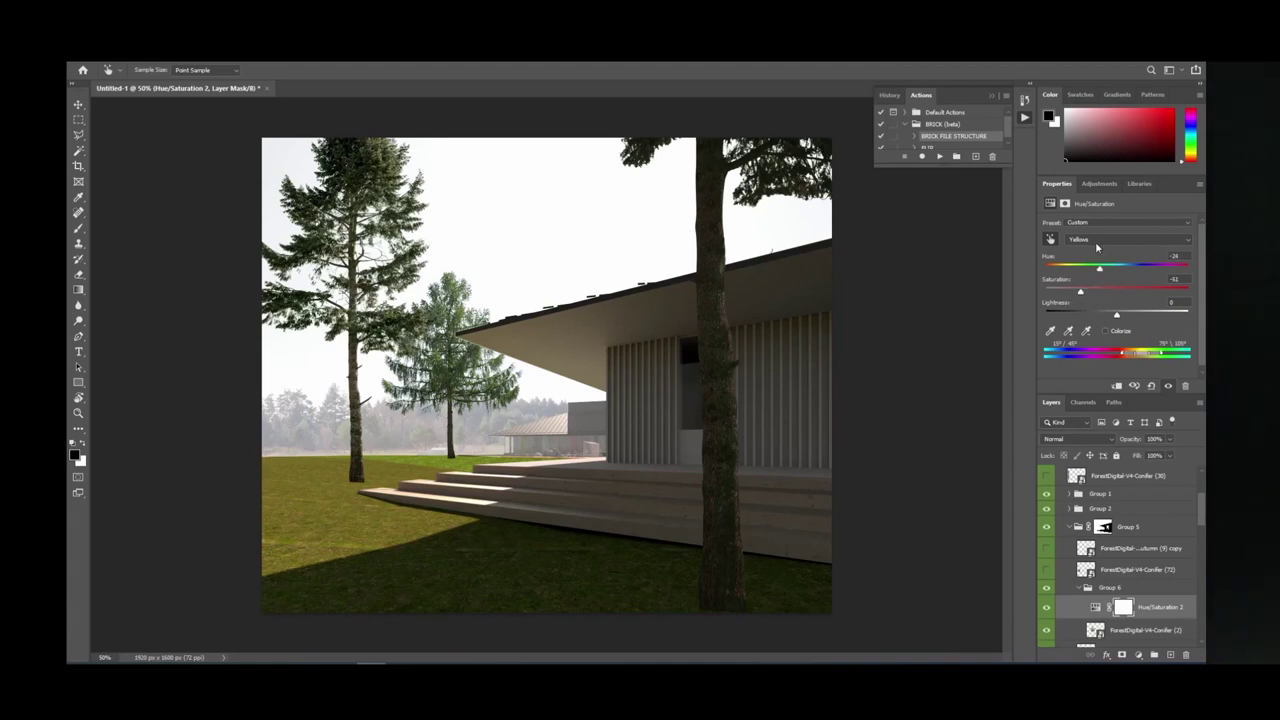
# Switch the Hue/Saturation adjustment to Greens, shift their hue towards yellow and set their saturation to -7.
pyautogui.click(1097, 247)
pyautogui.click(1098, 281)
pyautogui.moveTo(1116, 296)
pyautogui.mouseDown()
pyautogui.moveTo(1090, 296)
pyautogui.moveTo(1145, 295)
pyautogui.moveTo(1103, 294)
pyautogui.moveTo(1100, 274)
pyautogui.moveTo(1092, 284)
pyautogui.moveTo(1123, 294)
pyautogui.moveTo(1112, 294)
pyautogui.mouseUp()
# Add a Levels adjustment directly above the Conifer (2) cutout and raise its output black level to 15.
pyautogui.scroll(-1, 1106, 613)
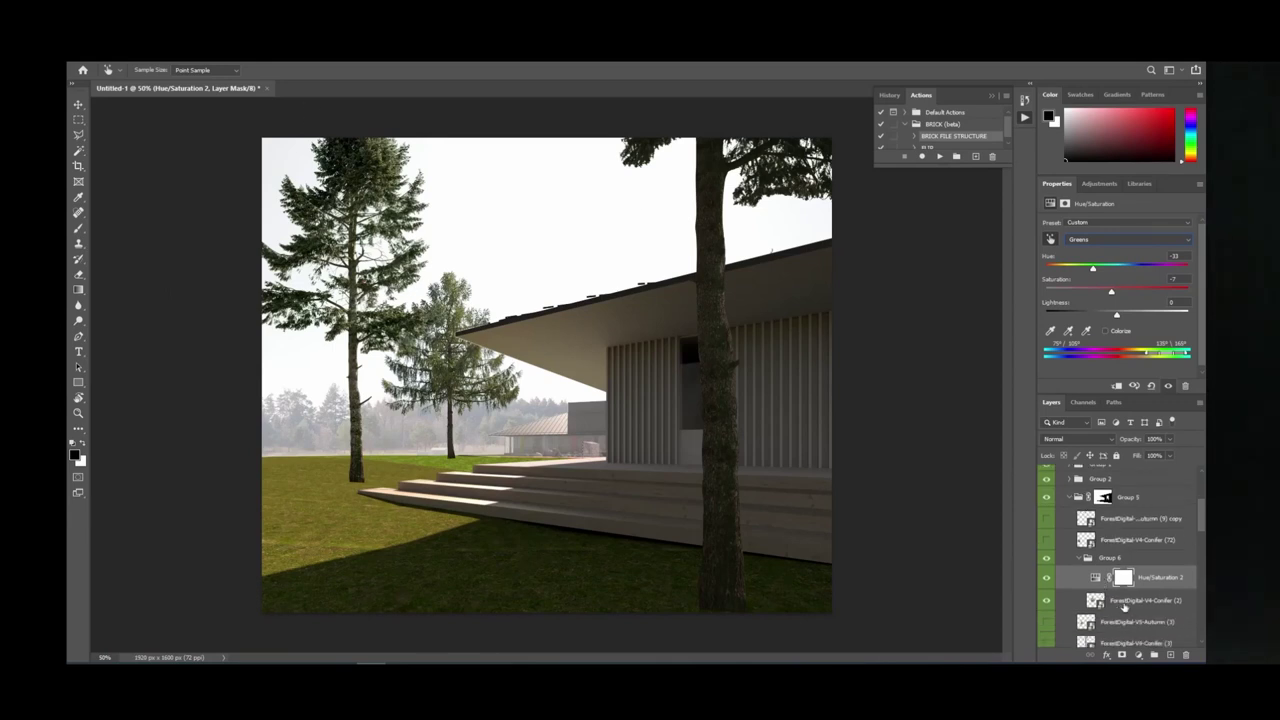
pyautogui.click(1140, 600)
pyautogui.click(1097, 184)
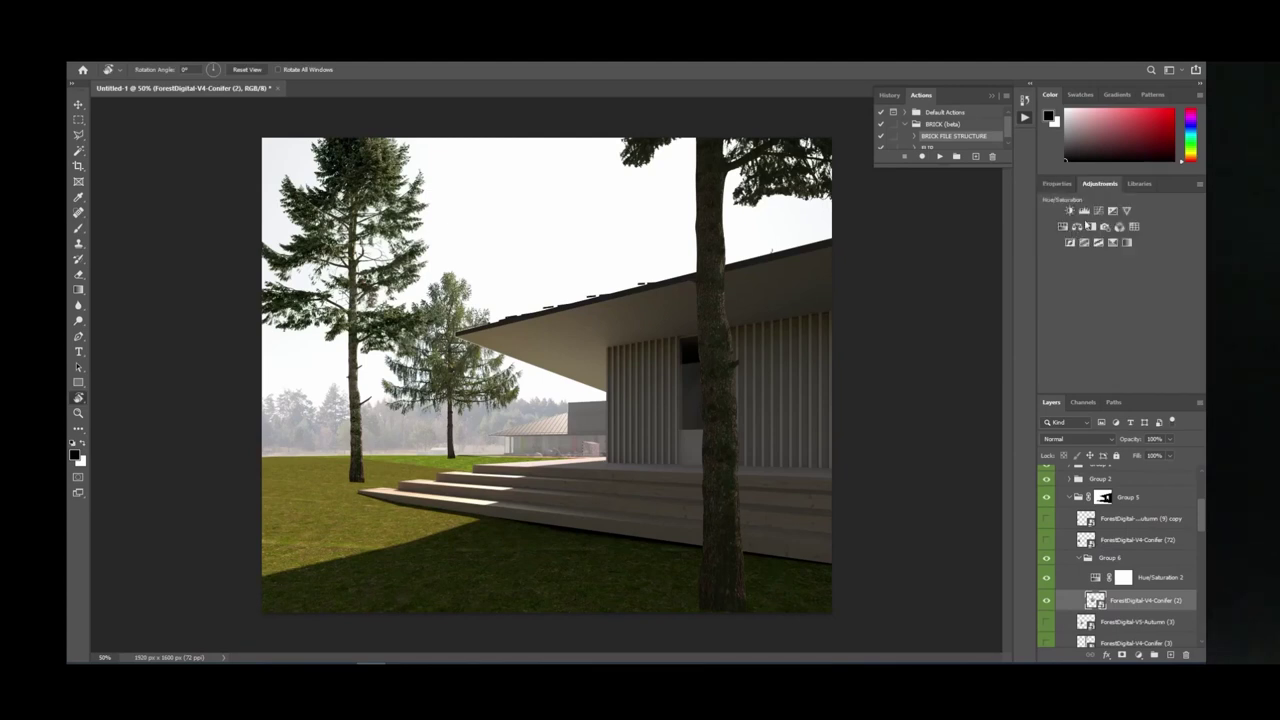
pyautogui.click(1084, 211)
pyautogui.moveTo(1063, 347); pyautogui.dragTo(1088, 349)
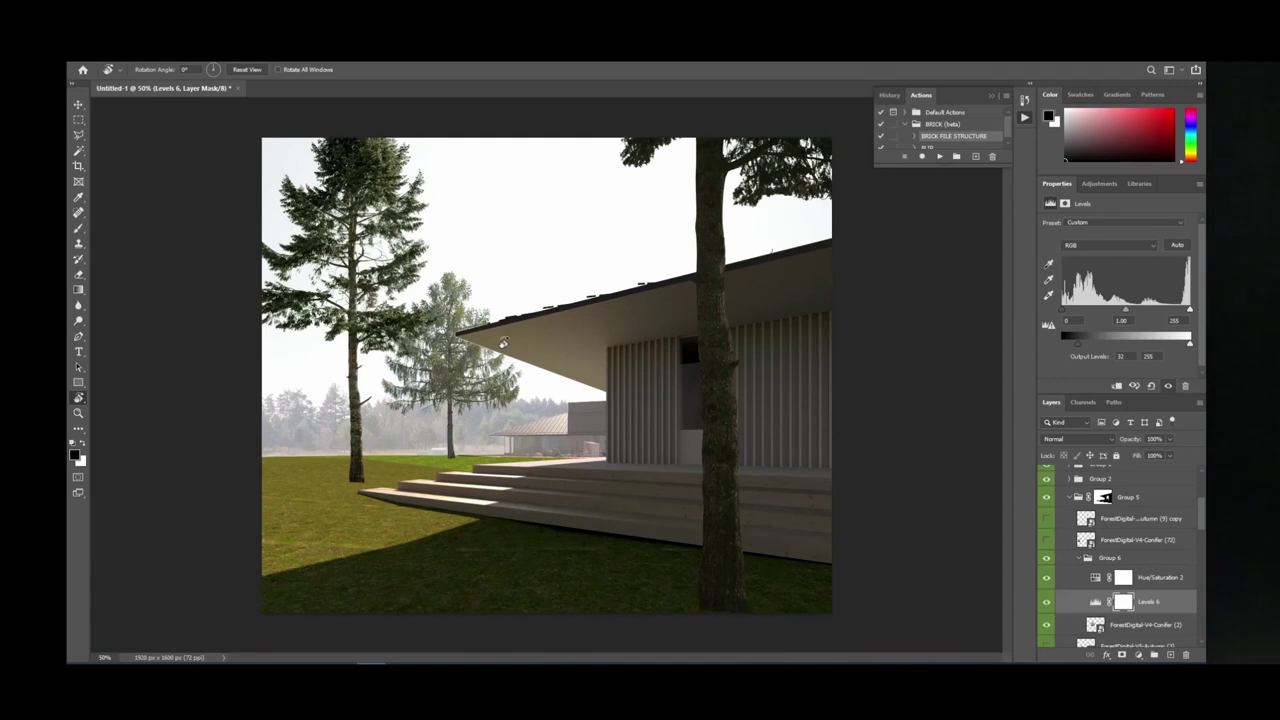
pyautogui.moveTo(1073, 349); pyautogui.dragTo(1069, 351)
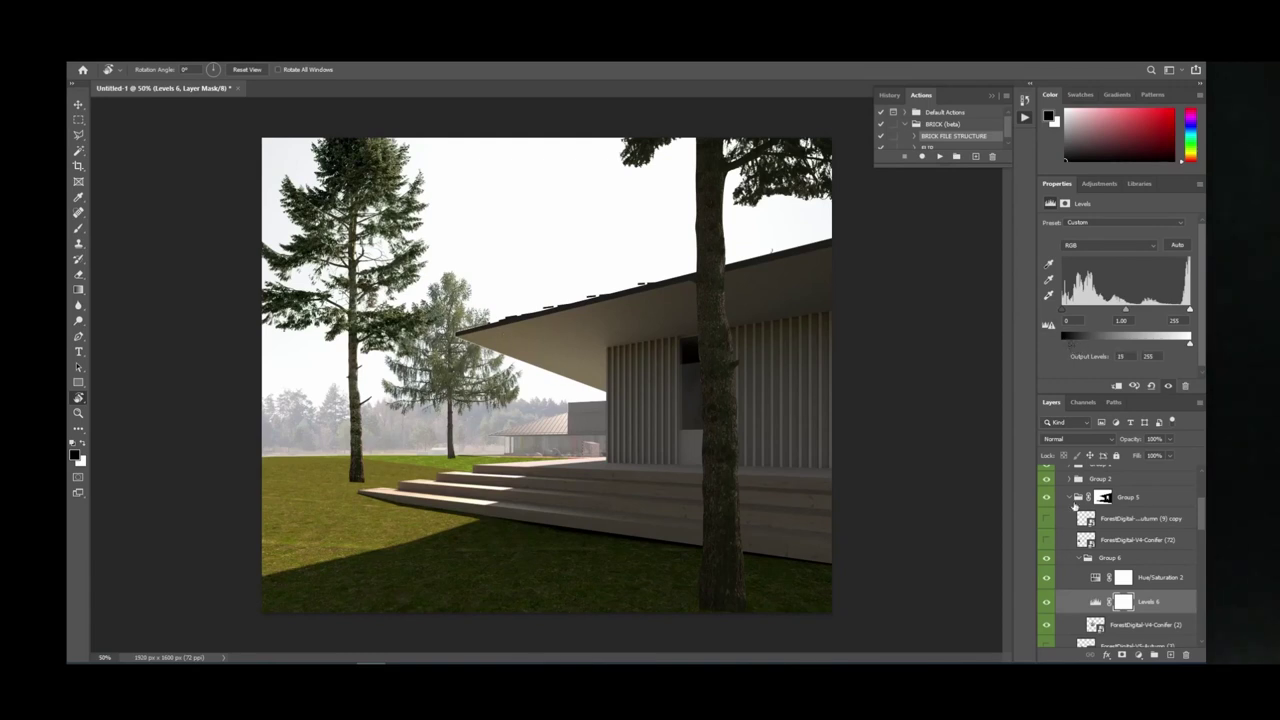
# Show the Conifer (72) cutout, place it in its own group and set the group's blend mode to Normal.
pyautogui.click(1080, 558)
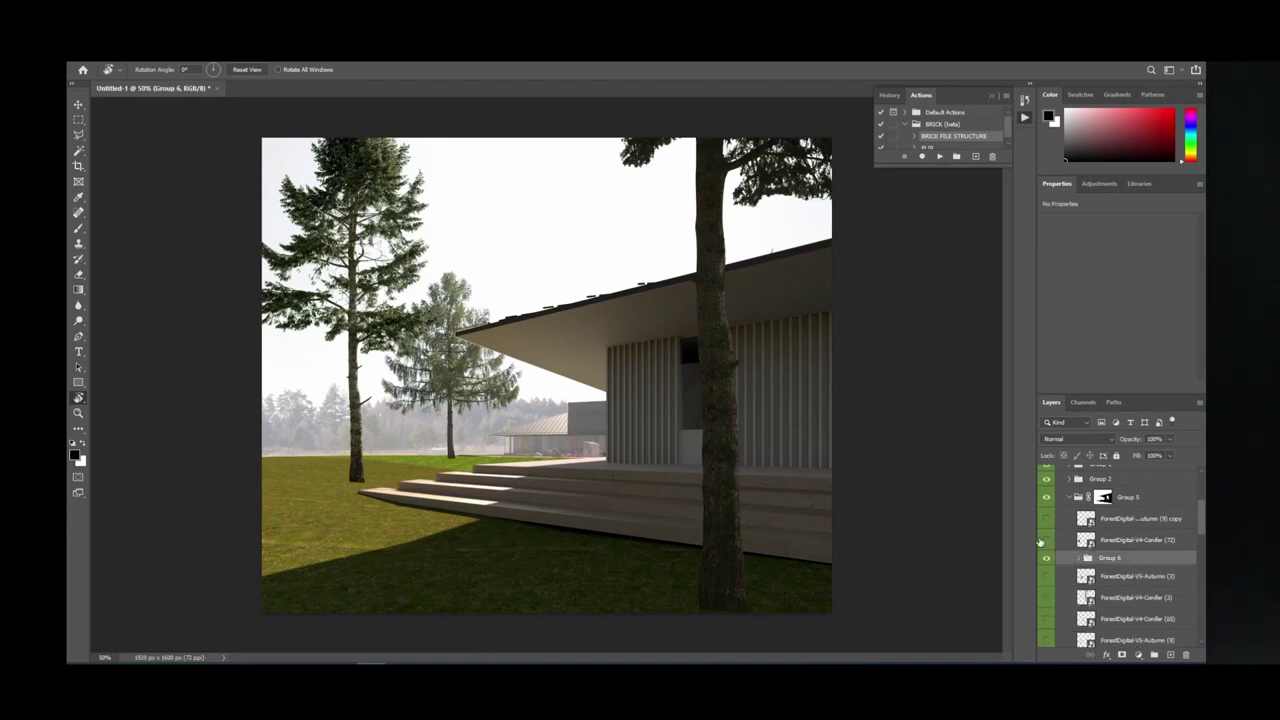
pyautogui.click(1046, 540)
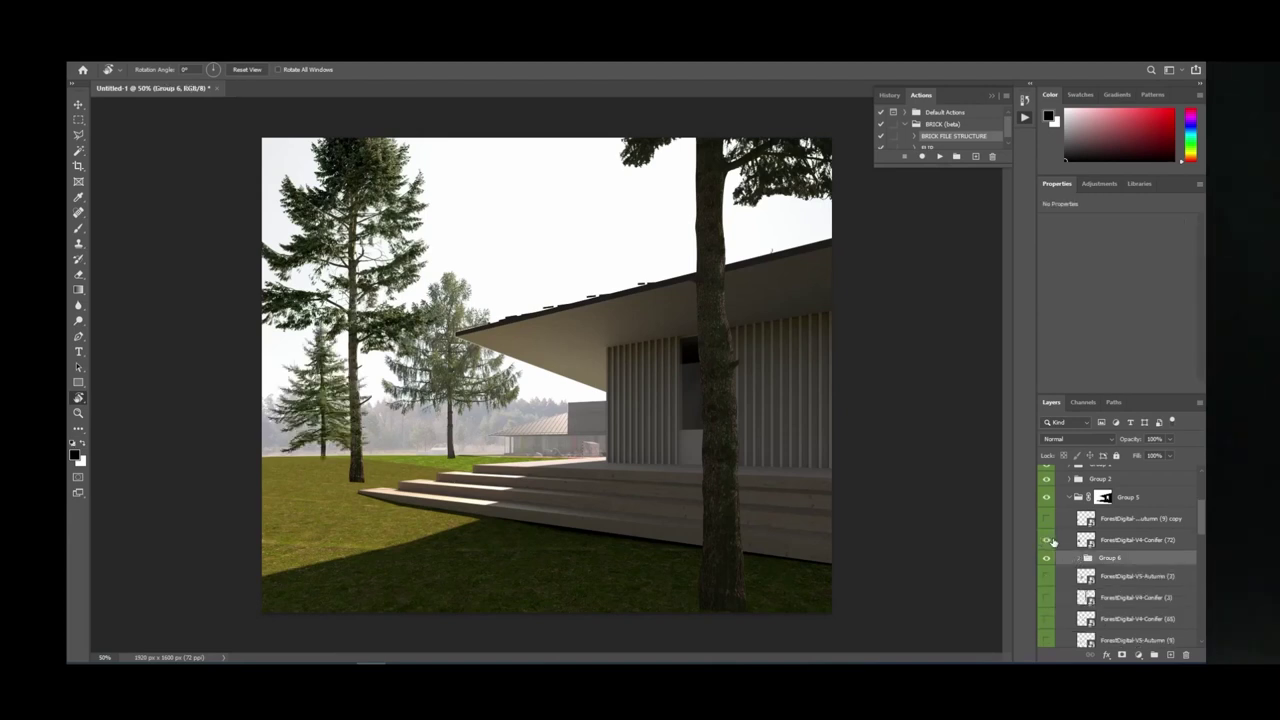
pyautogui.click(1116, 542)
pyautogui.hotkey('ctrl', 'g')
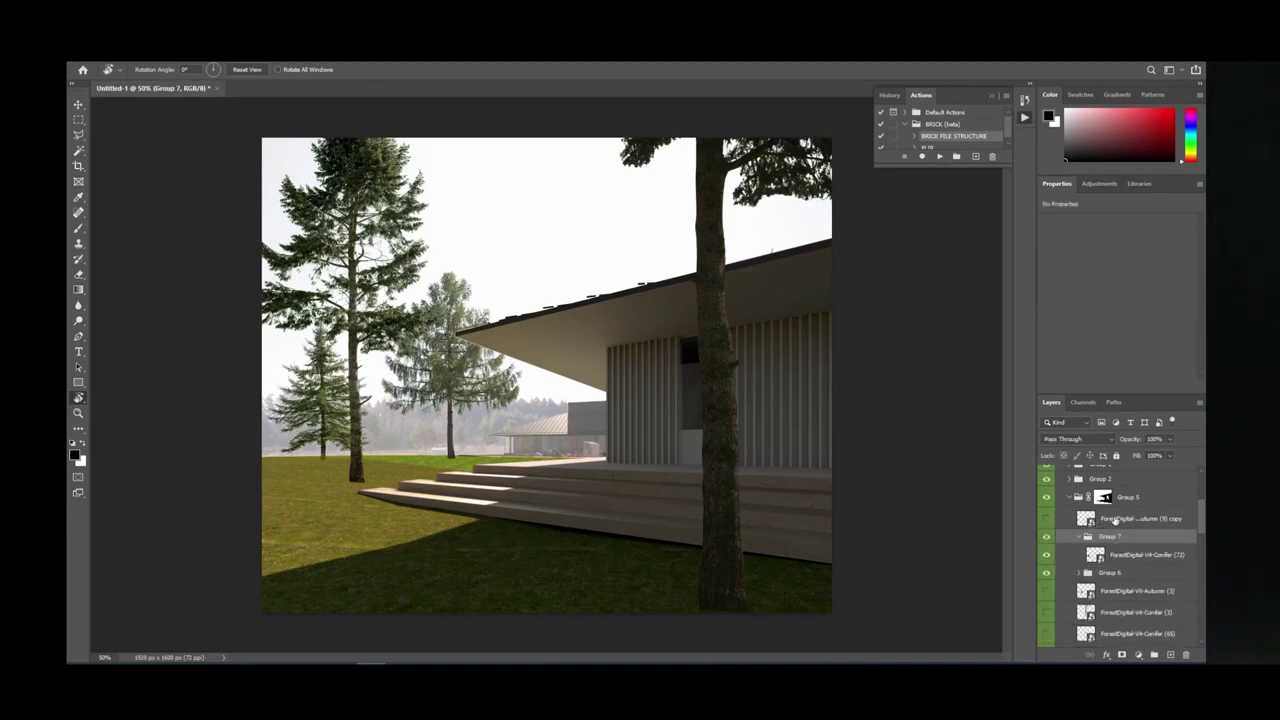
pyautogui.click(1076, 440)
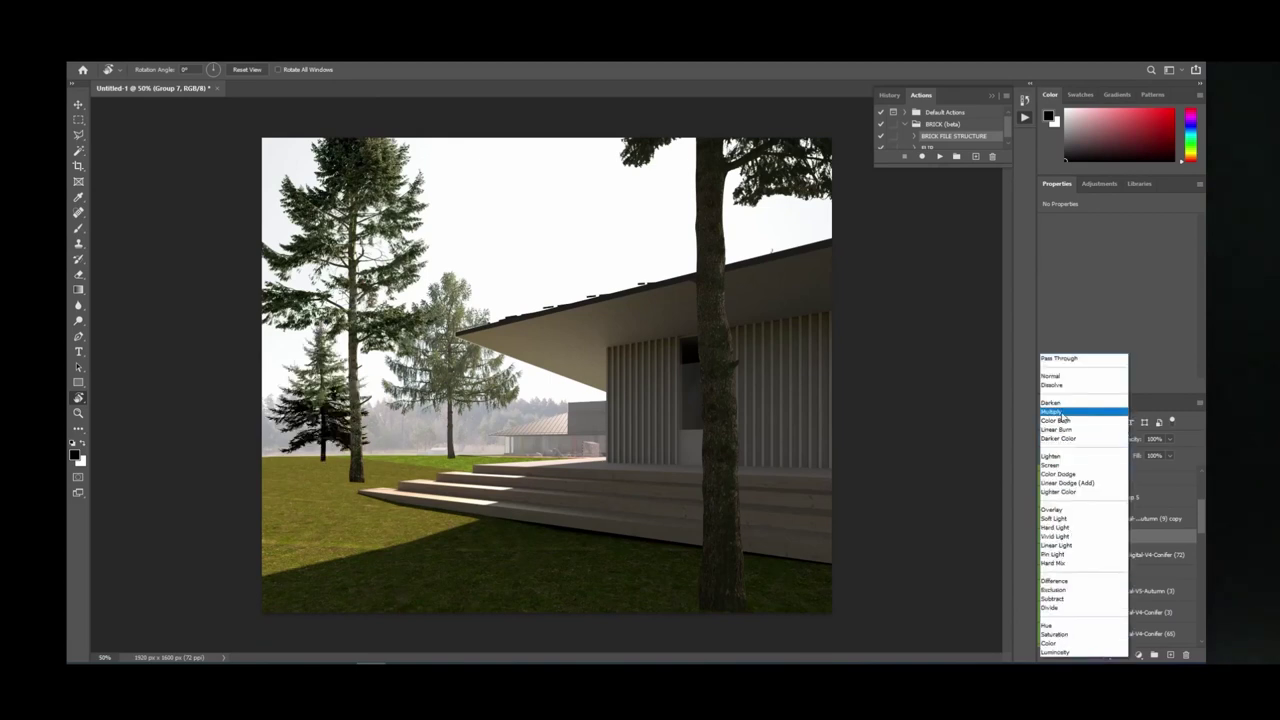
pyautogui.click(1051, 376)
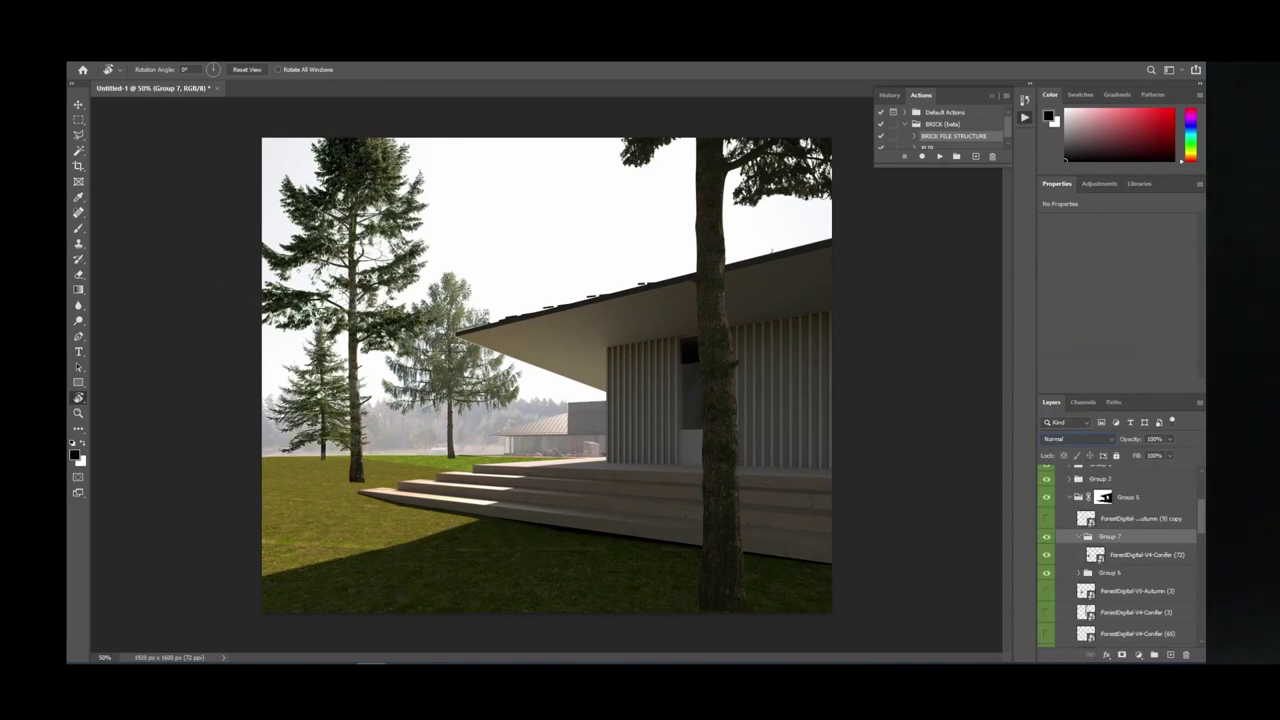
# Add a Levels adjustment above the Conifer (72) cutout and set its output levels to about 50 and 208.
pyautogui.click(1099, 184)
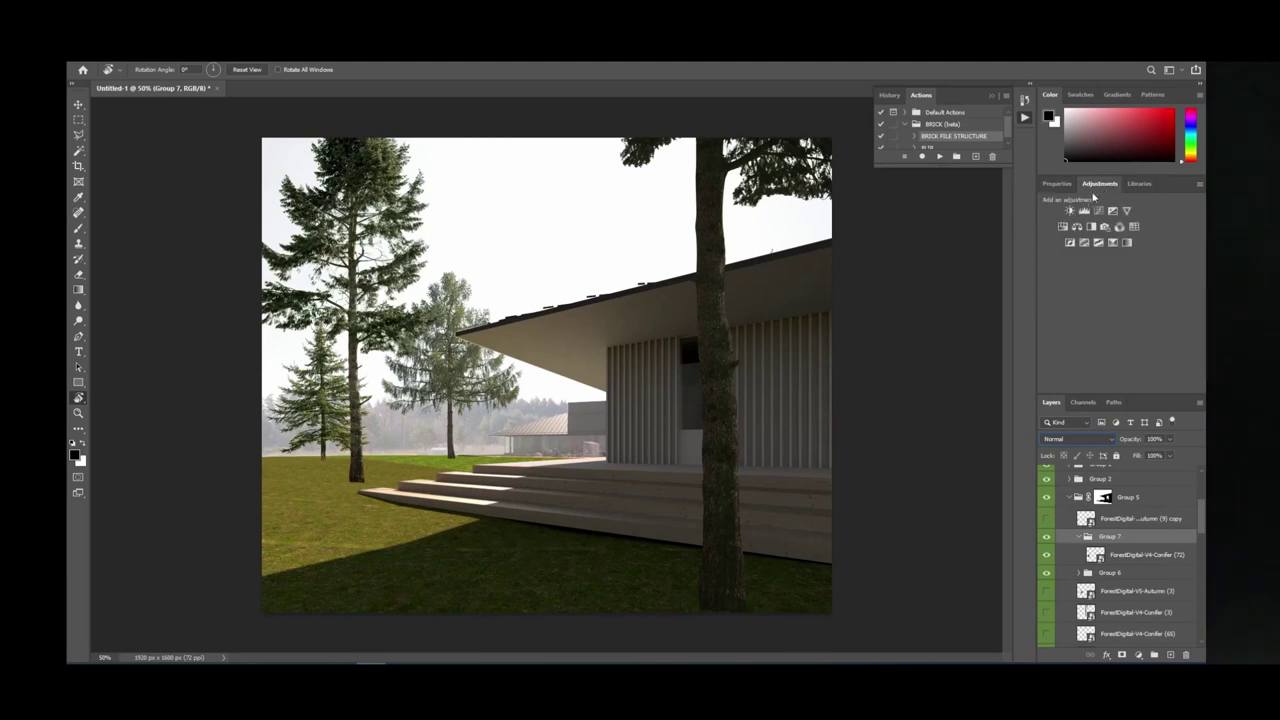
pyautogui.click(1084, 210)
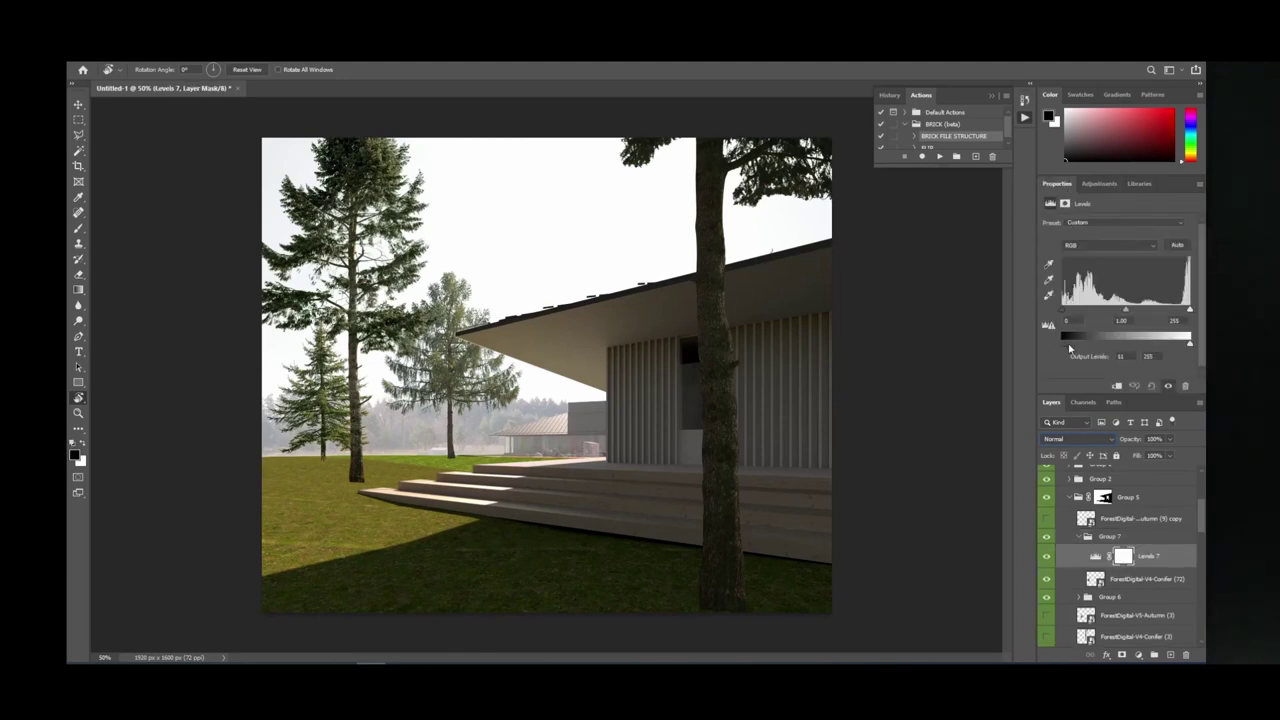
pyautogui.moveTo(1070, 347); pyautogui.dragTo(1081, 348)
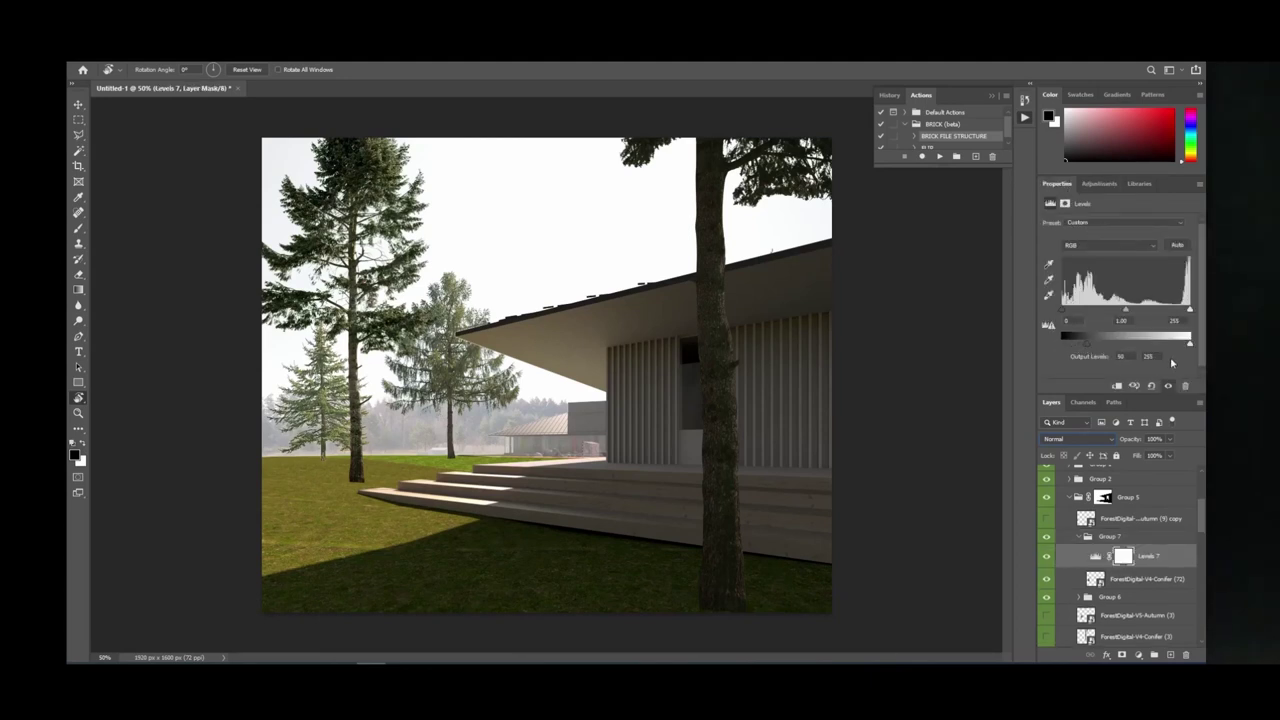
pyautogui.moveTo(1190, 344); pyautogui.dragTo(1166, 355)
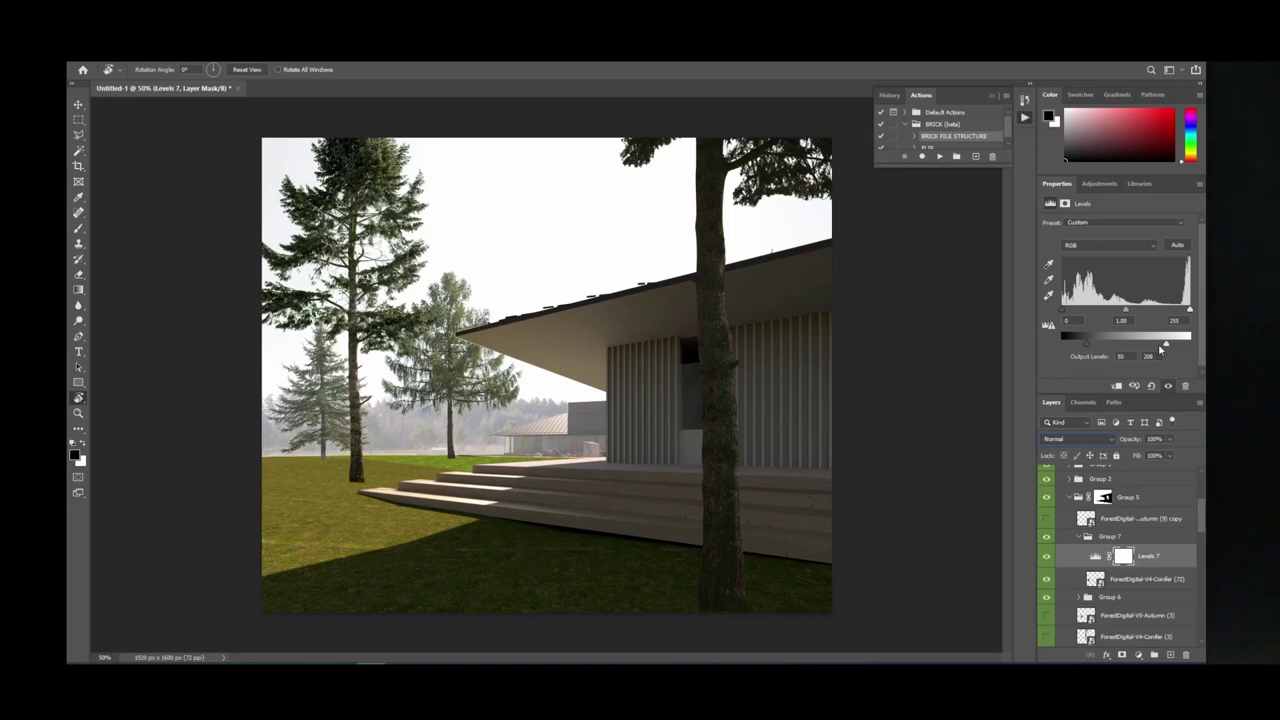
pyautogui.moveTo(1091, 347); pyautogui.dragTo(1090, 351)
pyautogui.click(1078, 537)
# Show the Conifer (3) cutout, place it in its own group and set the group's blend mode to Normal.
pyautogui.click(1047, 521)
pyautogui.click(1047, 521)
pyautogui.click(1047, 571)
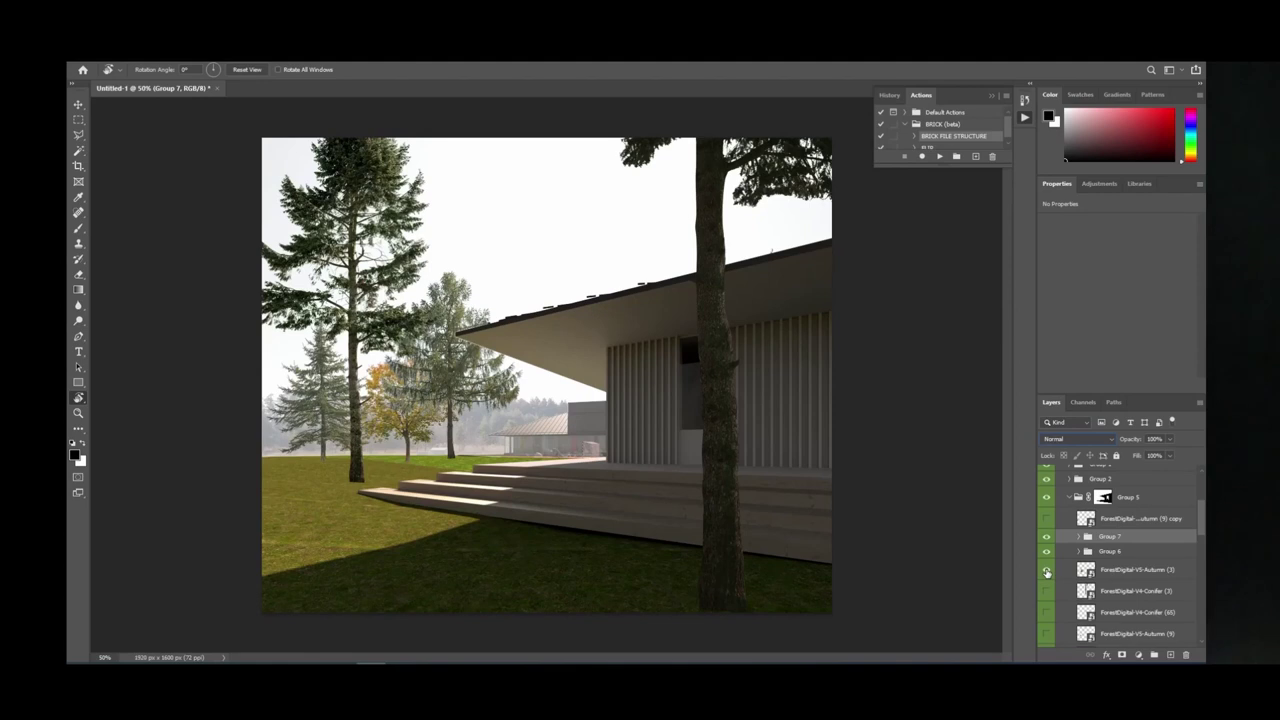
pyautogui.click(1047, 571)
pyautogui.click(1047, 591)
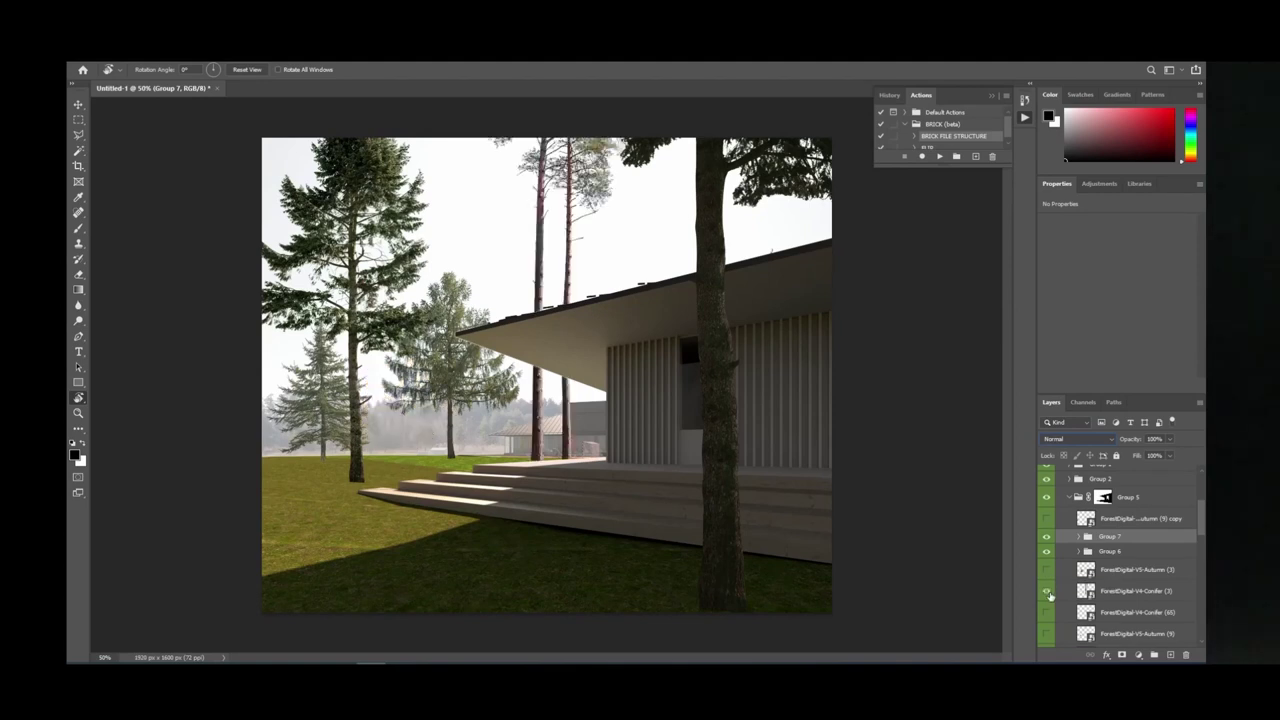
pyautogui.click(1108, 590)
pyautogui.hotkey('ctrl', 'g')
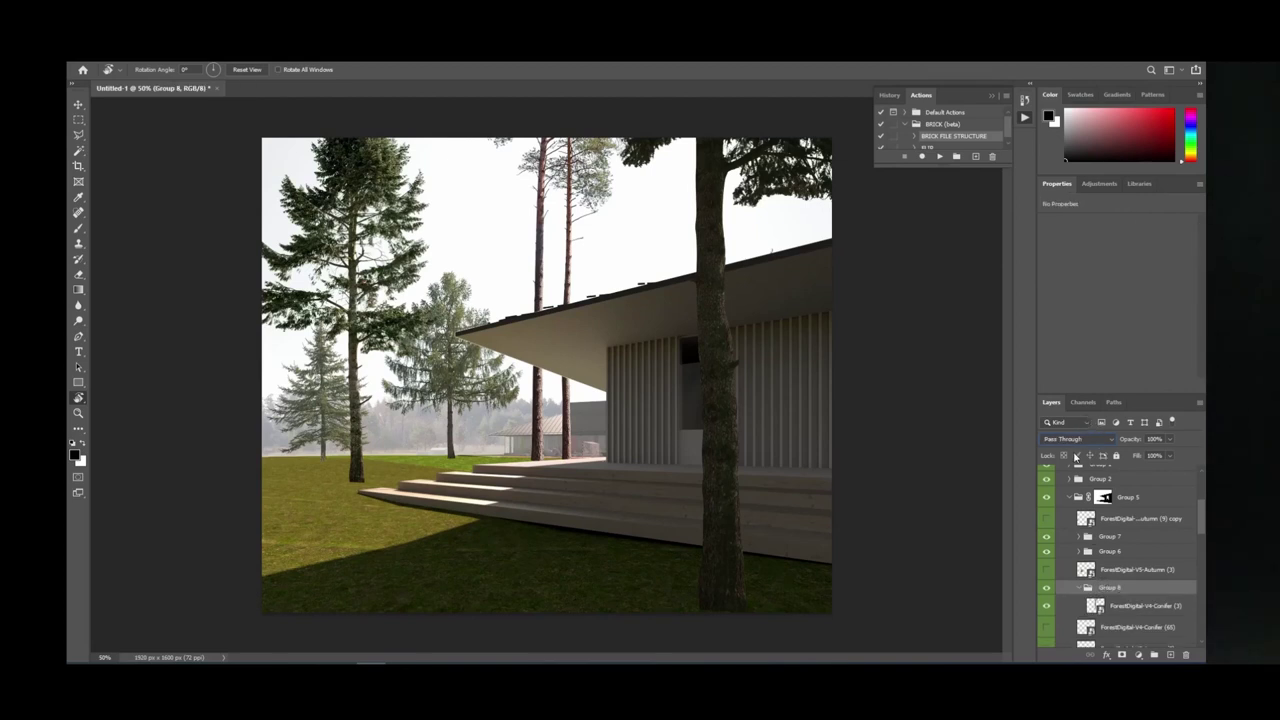
pyautogui.click(1078, 443)
pyautogui.click(1056, 372)
# Add a Hue/Saturation adjustment above Conifer (3), setting the Reds hue to +21 and their saturation to about -23.
pyautogui.click(1098, 184)
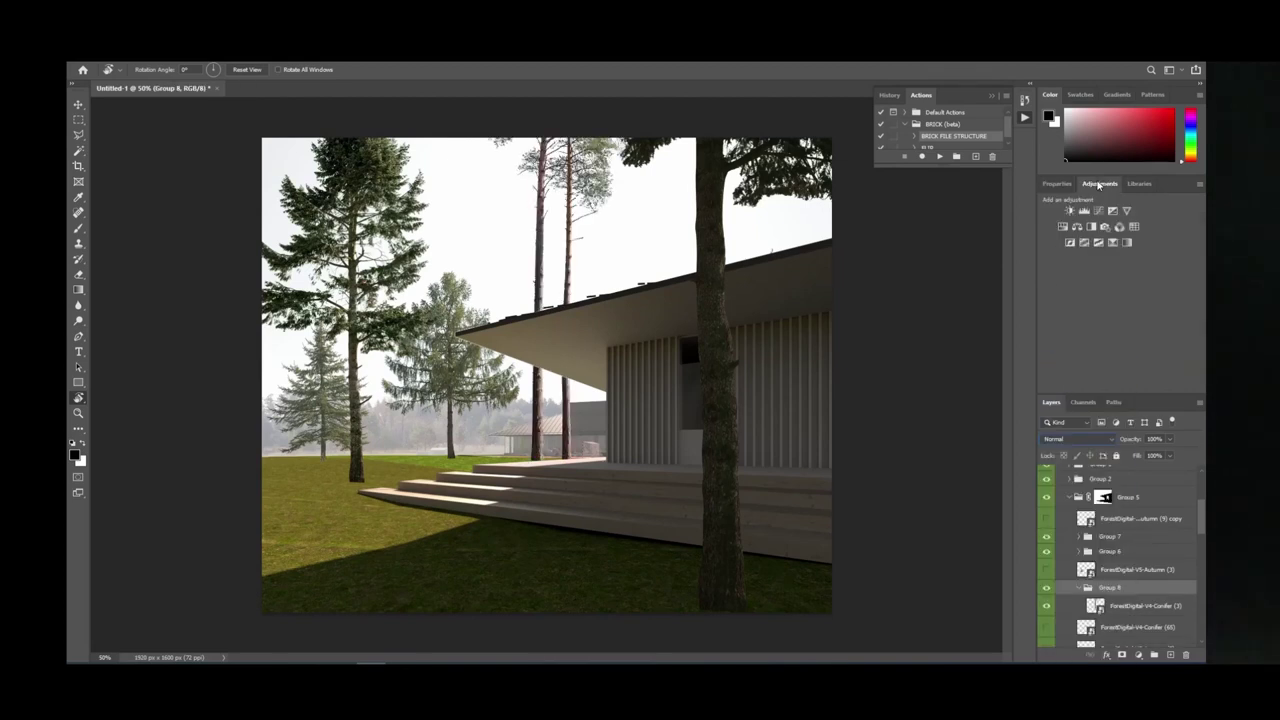
pyautogui.click(1066, 230)
pyautogui.click(1096, 243)
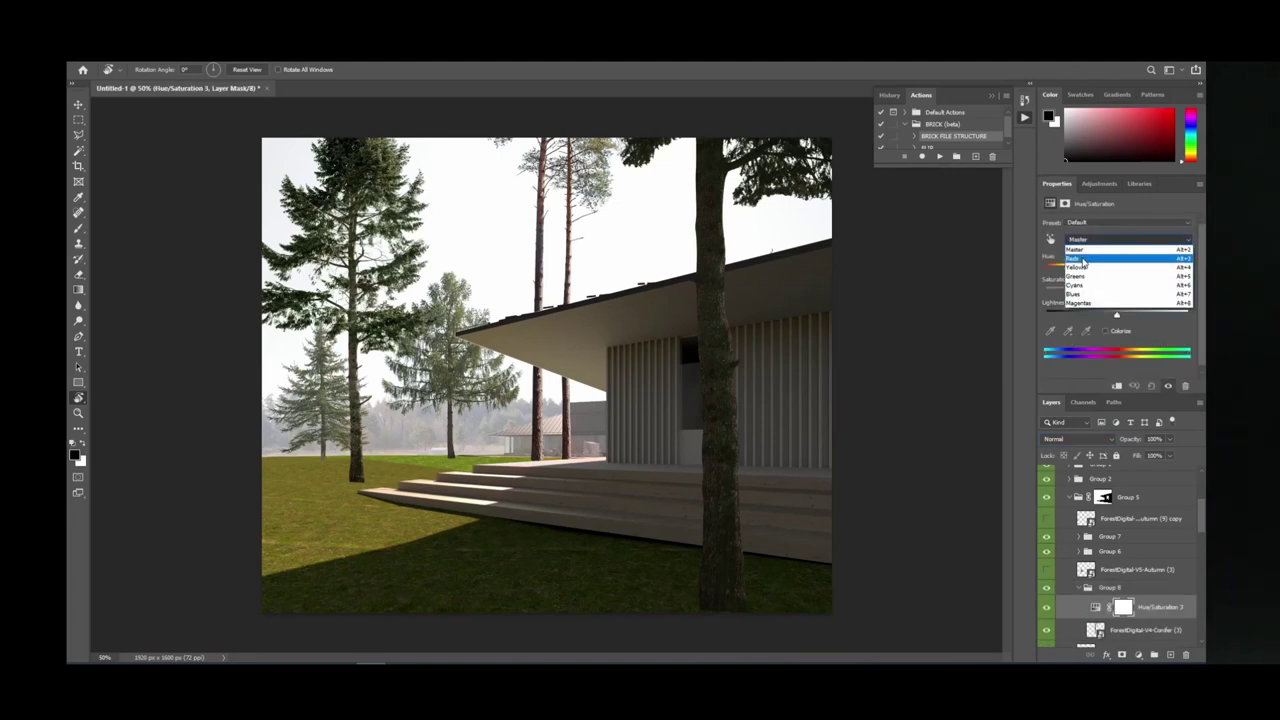
pyautogui.click(1085, 257)
pyautogui.moveTo(1117, 269); pyautogui.dragTo(1100, 298)
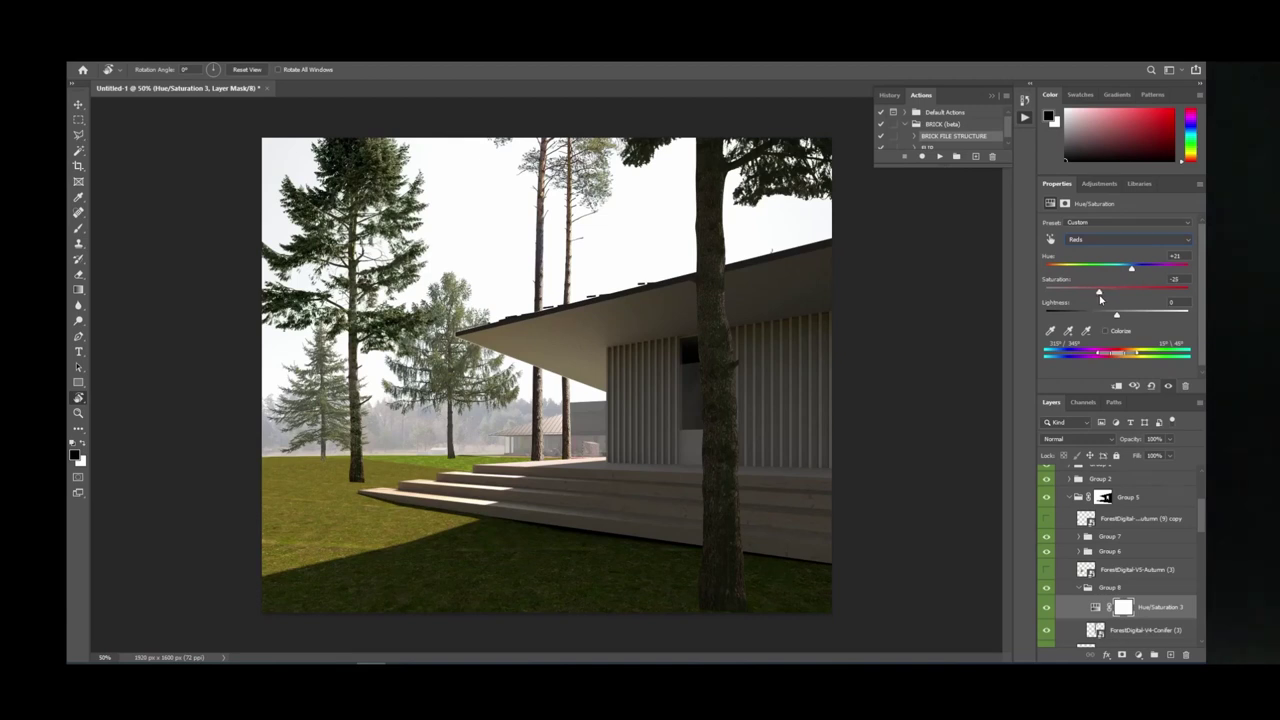
# Add a Levels adjustment at the top of Group 8 and set its output levels to 11 and 184.
pyautogui.click(1099, 183)
pyautogui.click(1084, 217)
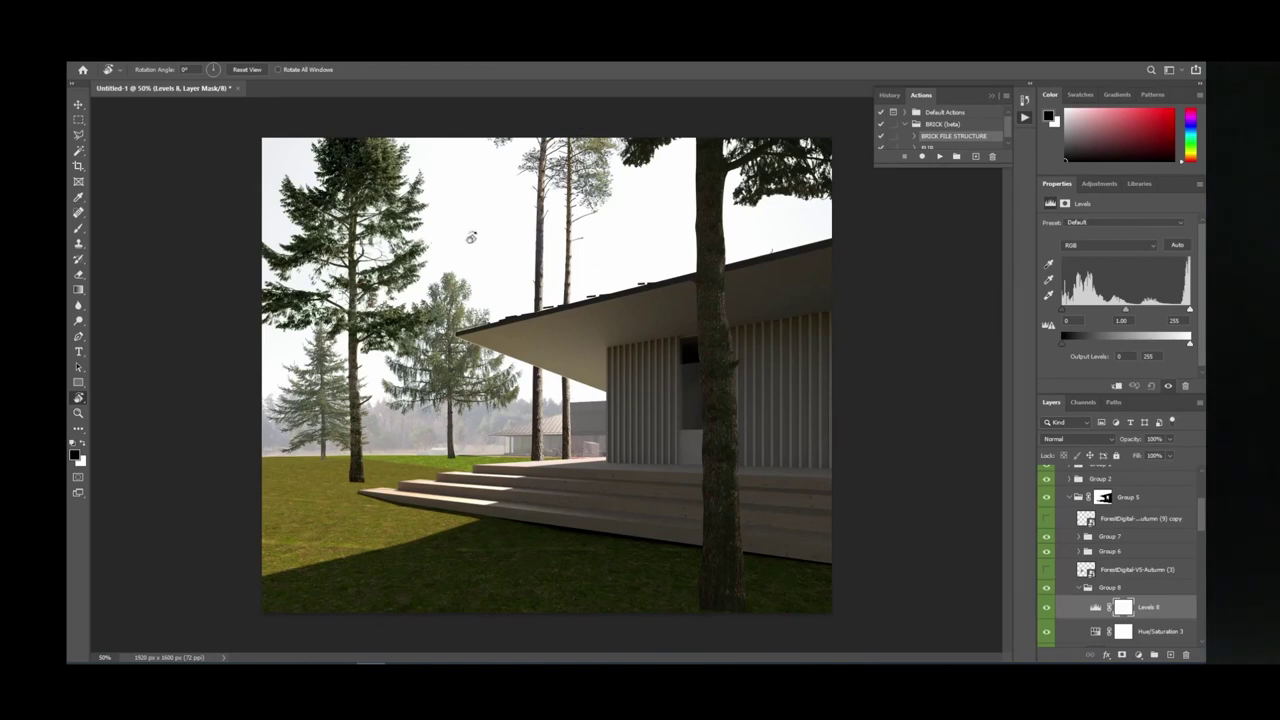
pyautogui.moveTo(1190, 344); pyautogui.dragTo(1155, 350)
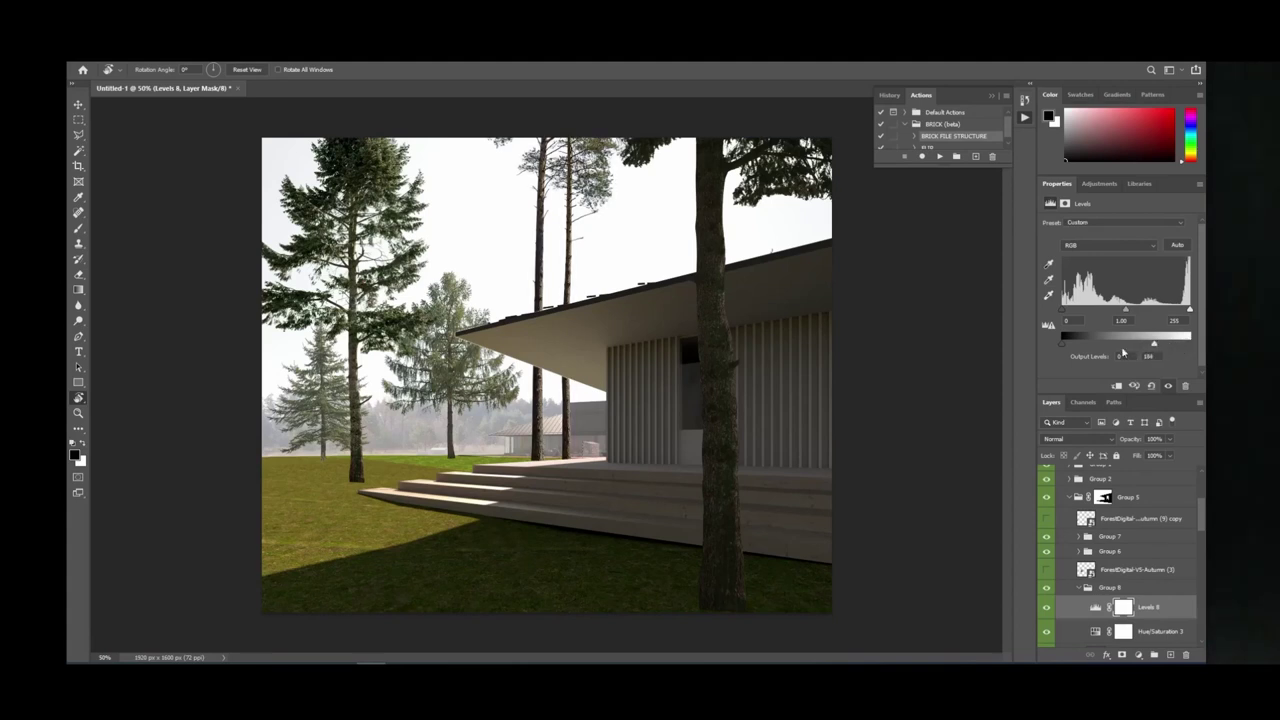
pyautogui.moveTo(1071, 348); pyautogui.dragTo(1077, 348)
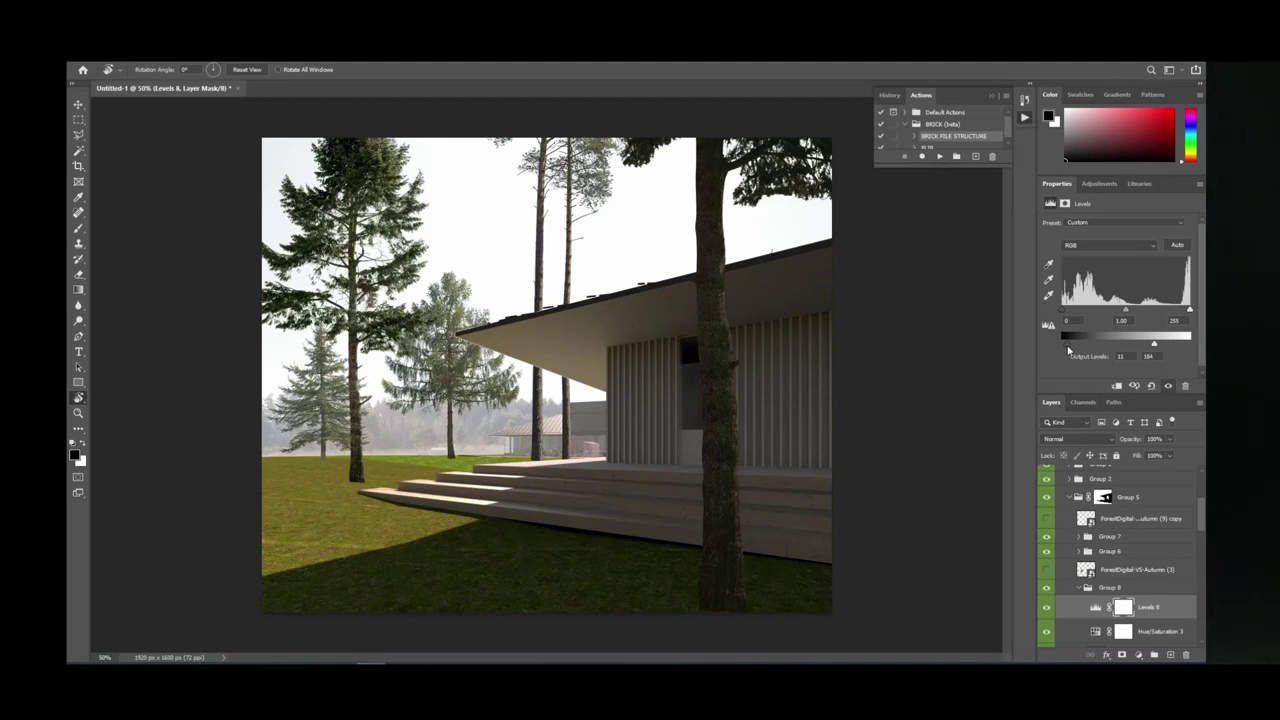
# Flip the whole image horizontally, then refine the Levels output with a slightly lower white and higher black.
pyautogui.moveTo(637, 313); pyautogui.dragTo(762, 368)
pyautogui.press('Escape')
pyautogui.press('F2')
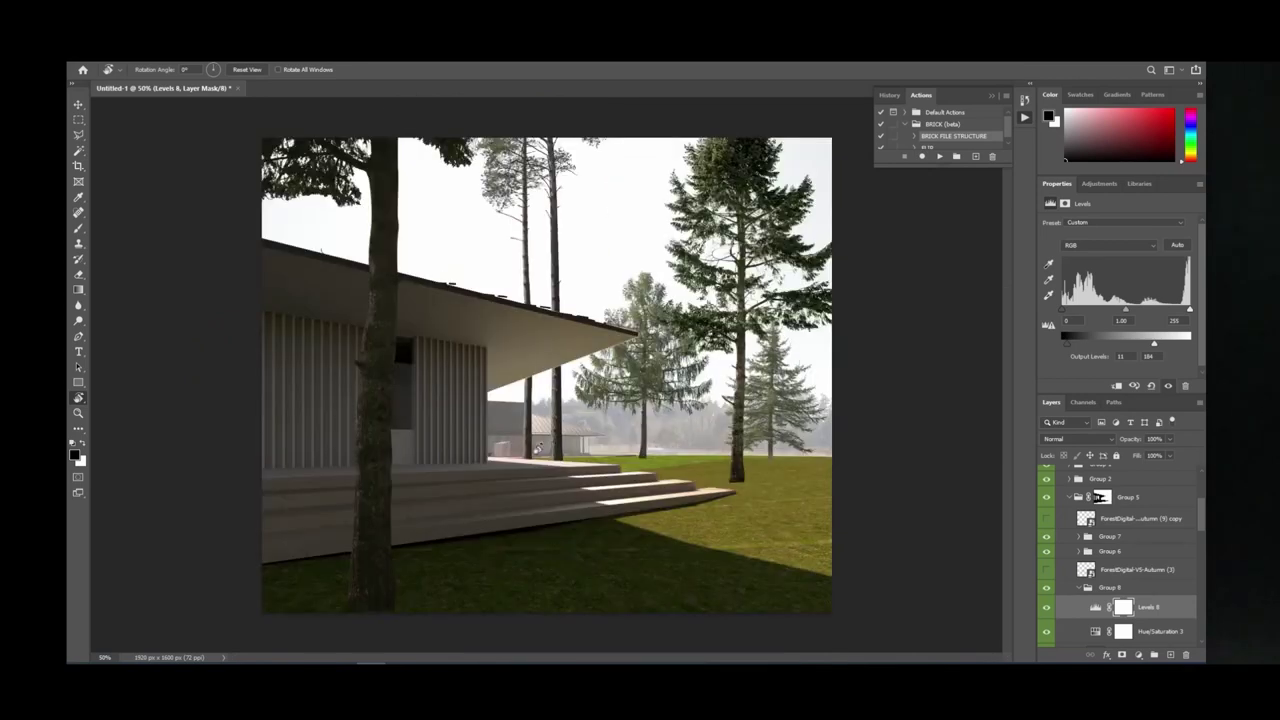
pyautogui.moveTo(1151, 350); pyautogui.dragTo(1147, 352)
pyautogui.moveTo(1066, 345); pyautogui.dragTo(1071, 354)
# Add a Color Balance adjustment at the top of Group 8 and shift its midtones slightly towards yellow.
pyautogui.click(1099, 183)
pyautogui.click(1079, 226)
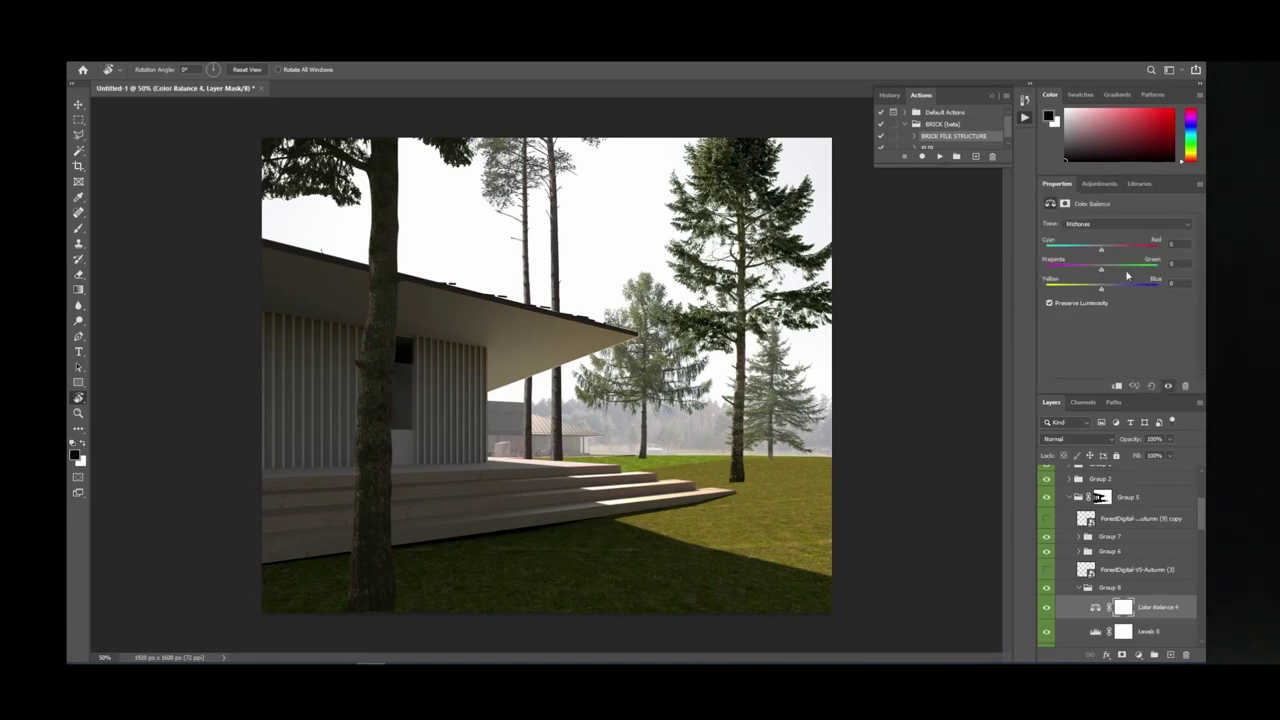
pyautogui.moveTo(1101, 289); pyautogui.dragTo(1097, 292)
pyautogui.click(1078, 588)
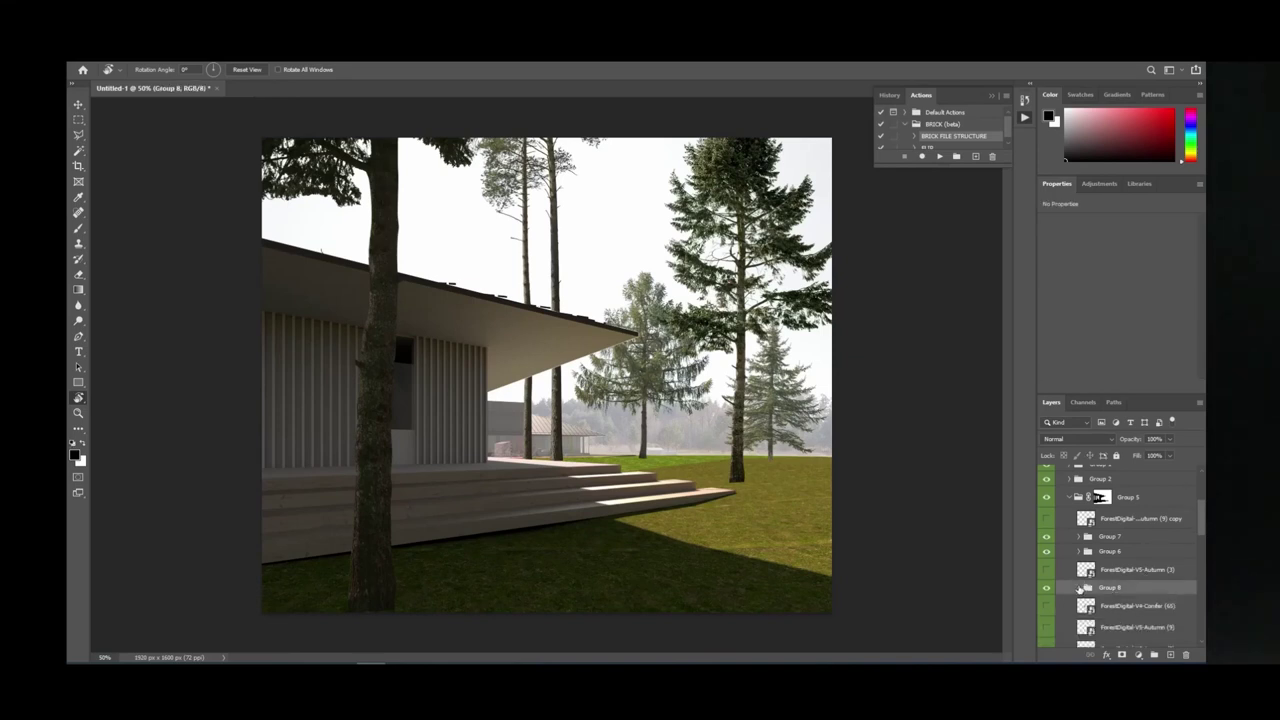
# Show the conifer cutout directly below Group 8, place it in its own group and set the group's blend mode to Normal.
pyautogui.click(1047, 607)
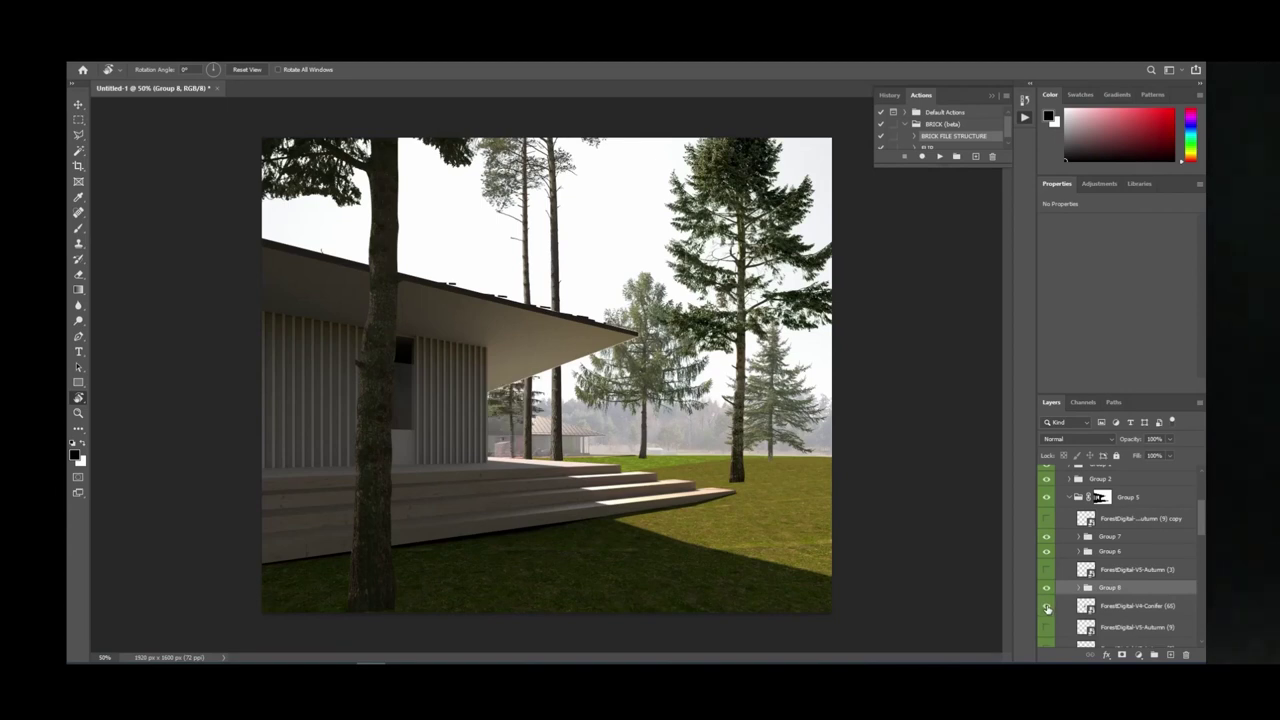
pyautogui.click(1128, 606)
pyautogui.hotkey('ctrl', 'g')
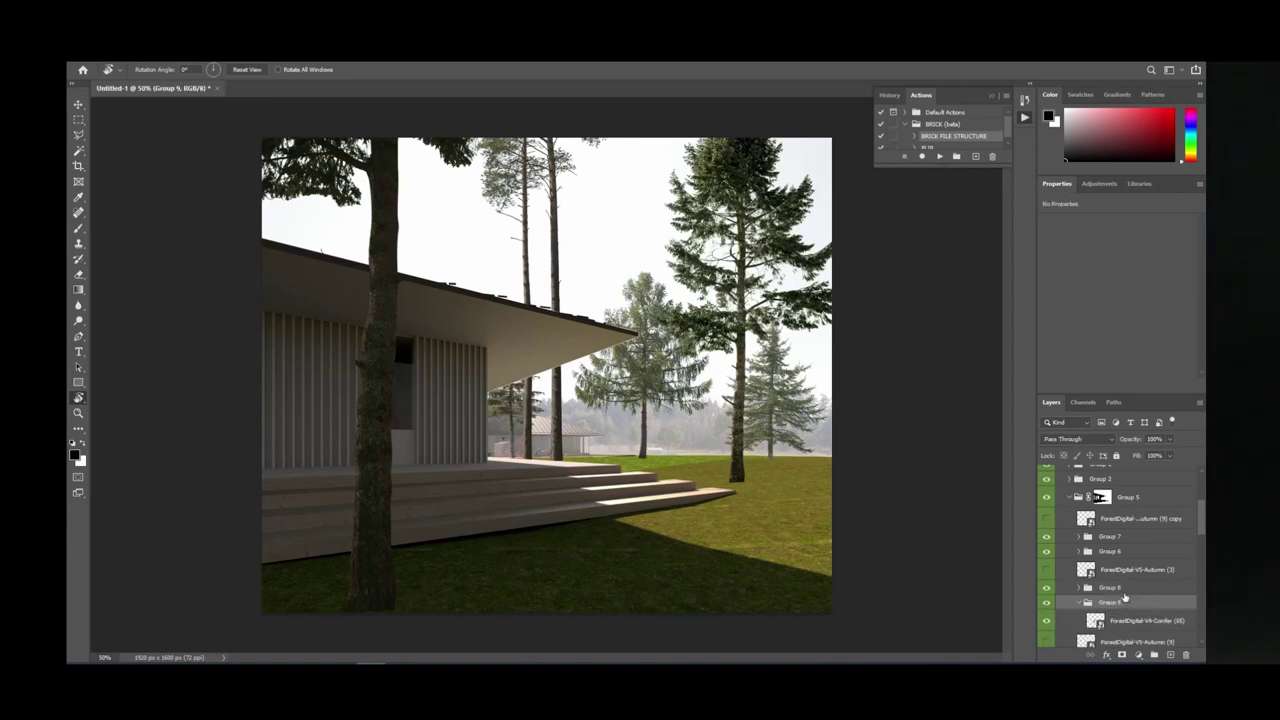
pyautogui.click(1075, 440)
pyautogui.click(1062, 368)
# Add a Levels adjustment above the conifer in Group 9, set its output levels to about 28 and 211, and check the match.
pyautogui.click(1108, 186)
pyautogui.click(1084, 210)
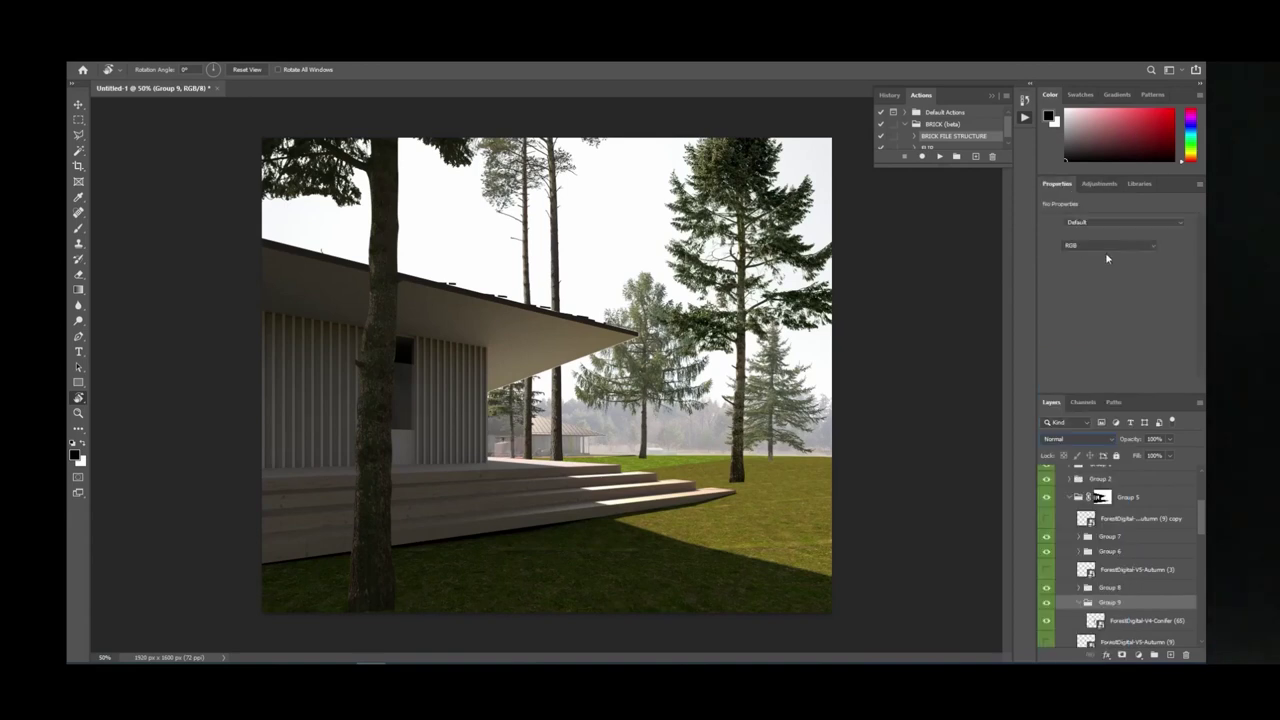
pyautogui.moveTo(1190, 343); pyautogui.dragTo(1167, 343)
pyautogui.moveTo(1061, 343); pyautogui.dragTo(1078, 347)
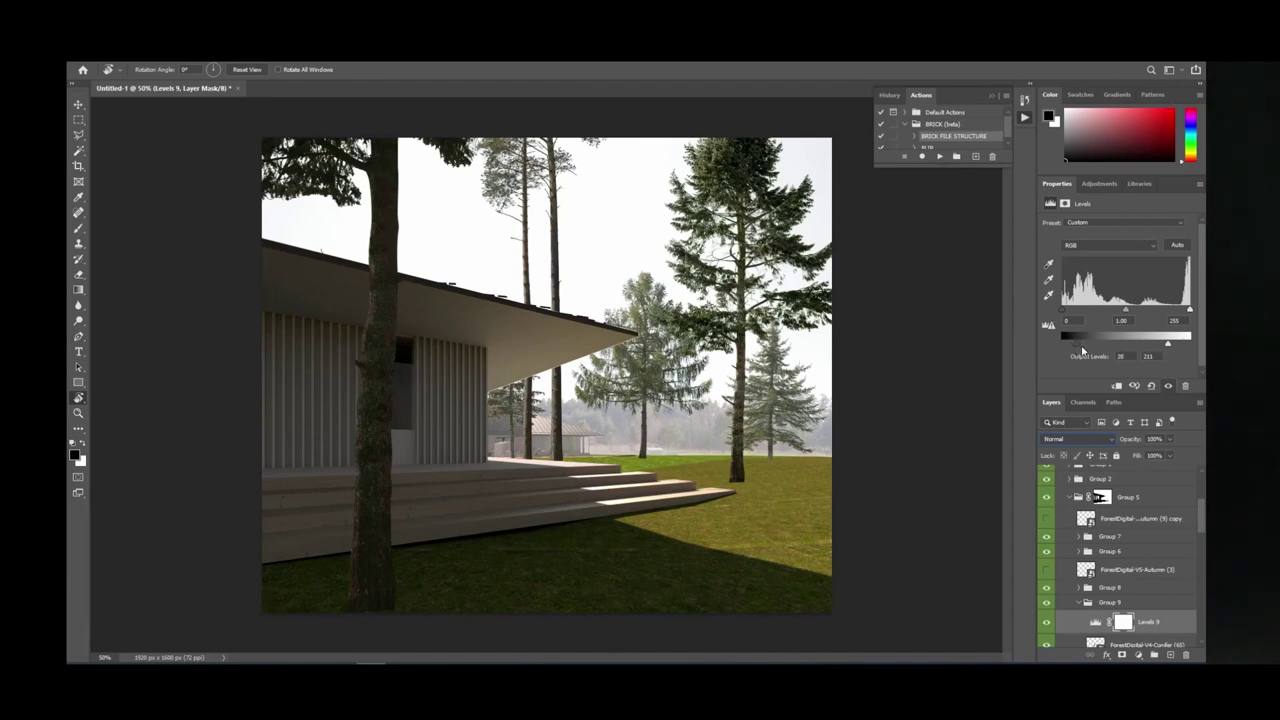
pyautogui.hotkey('ctrl', '1')
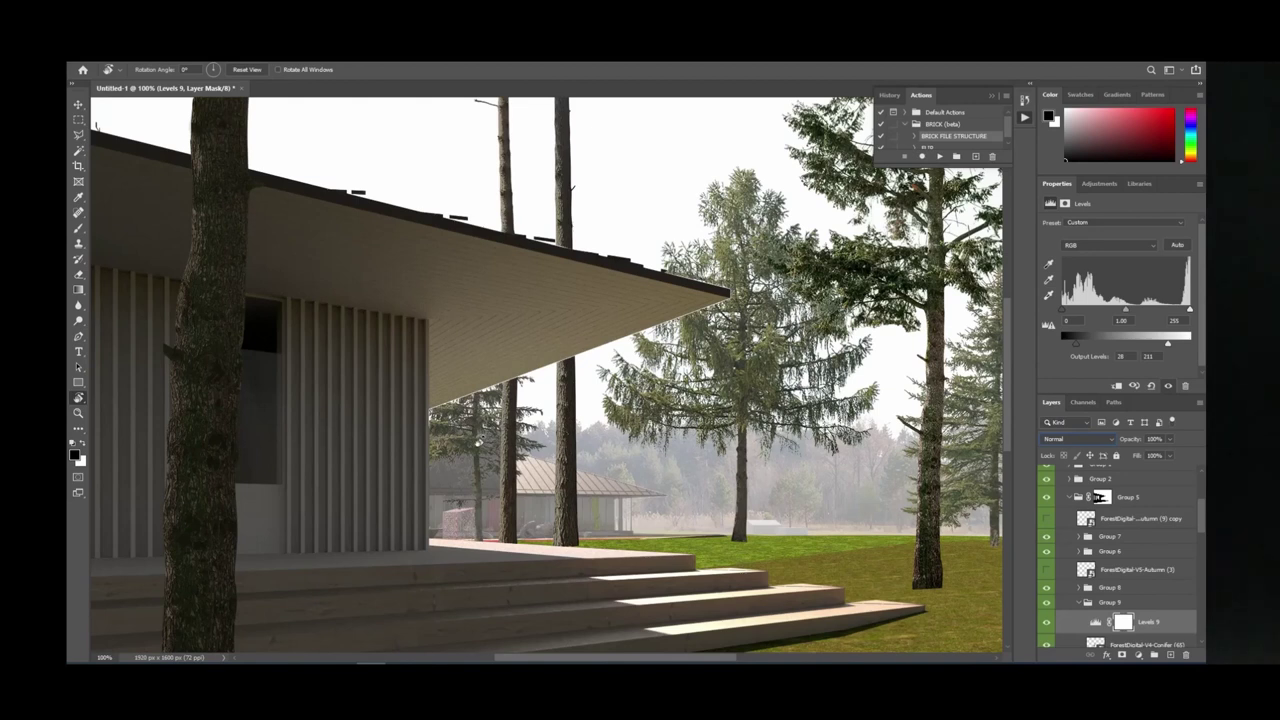
pyautogui.hotkey('ctrl', '-')
pyautogui.hotkey('ctrl', '-')
pyautogui.hotkey('ctrl', '-')
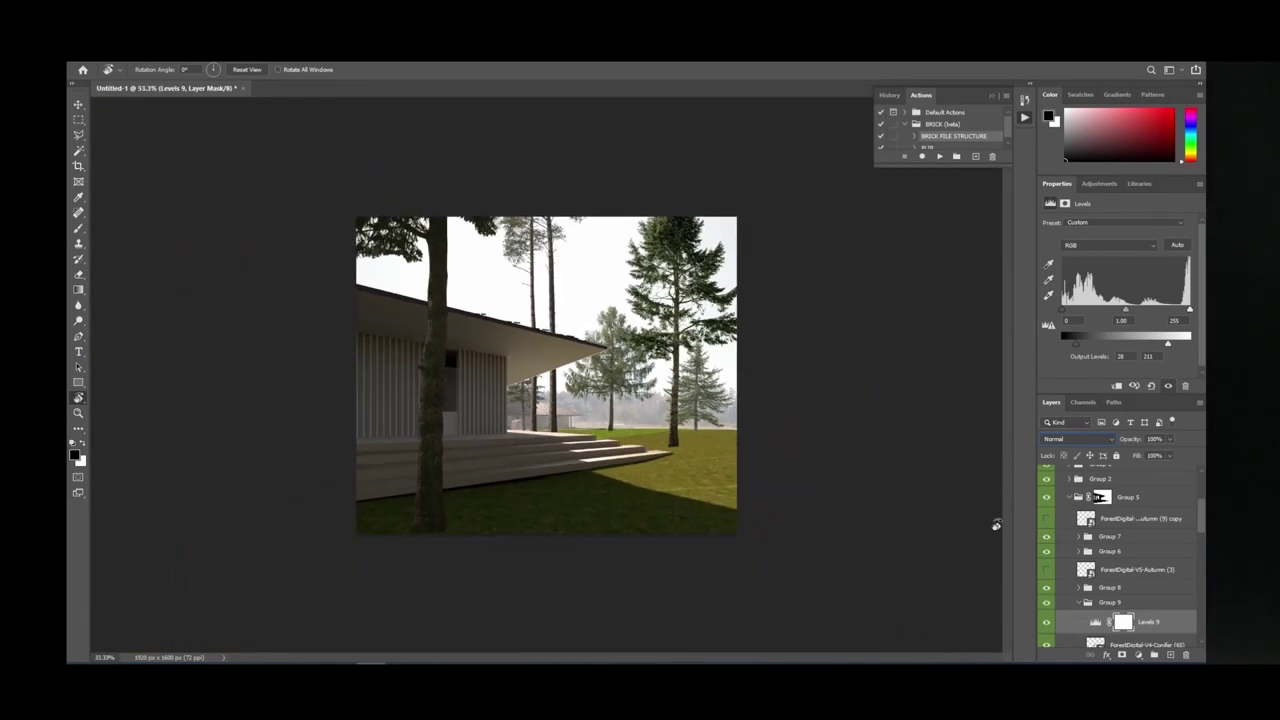
pyautogui.click(1081, 603)
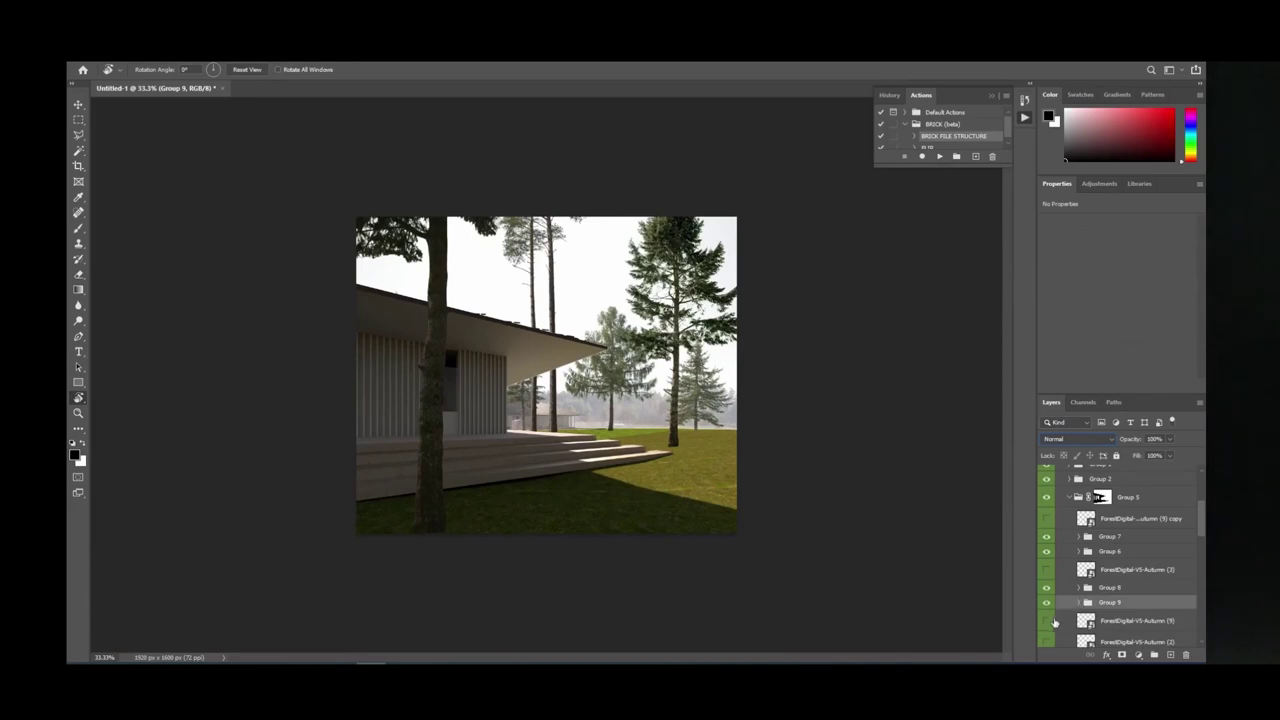
# Show the Autumn (9) tree, place it in its own group and set the group's blend mode to Normal.
pyautogui.click(1102, 622)
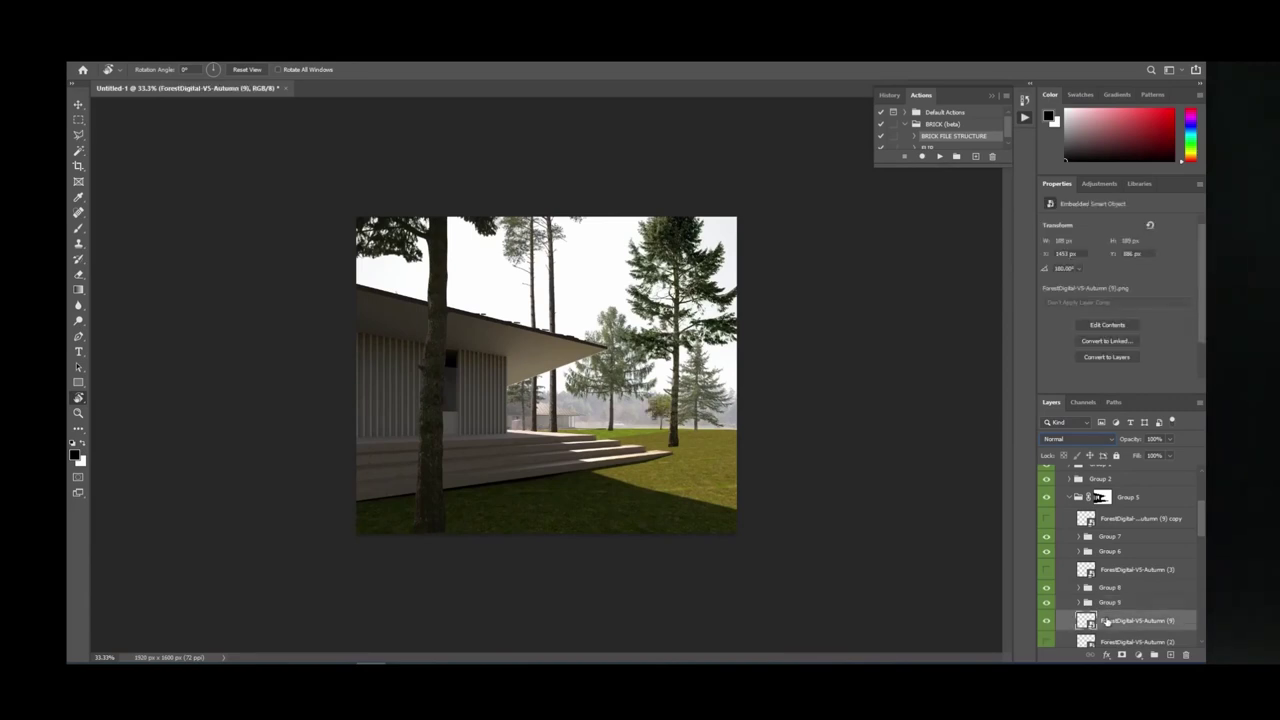
pyautogui.hotkey('ctrl', 'g')
pyautogui.click(1081, 442)
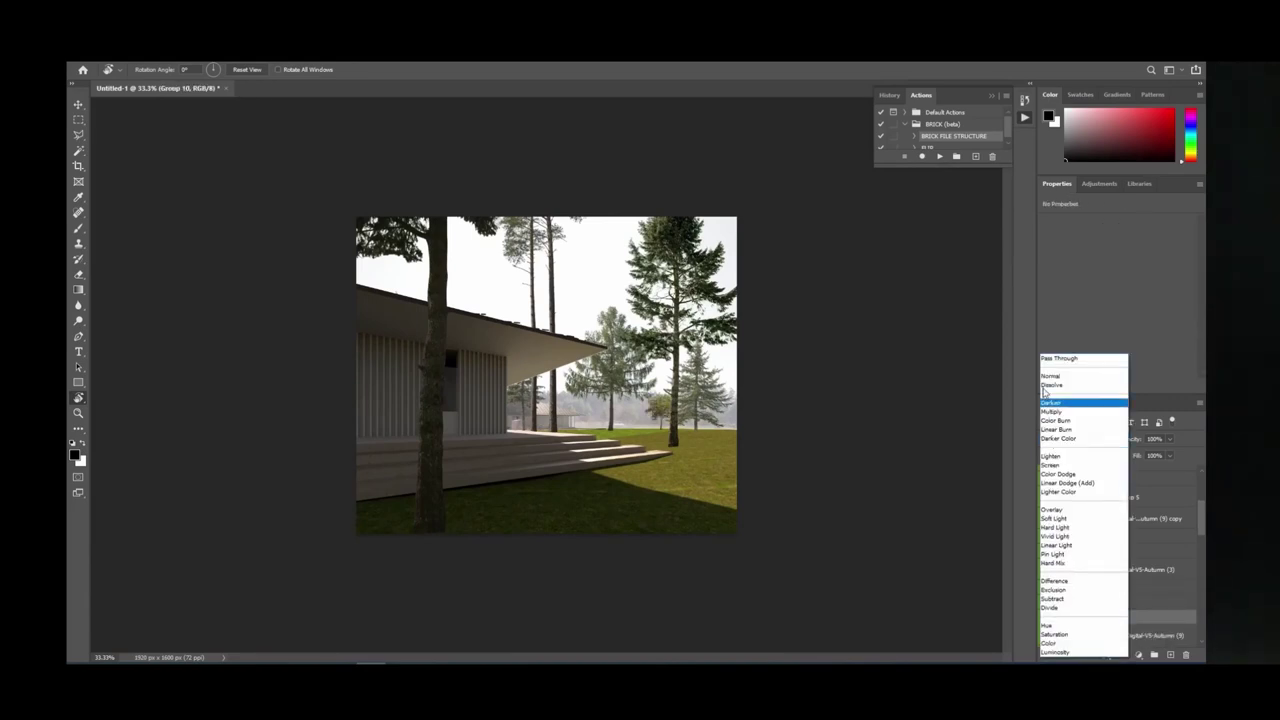
pyautogui.click(1060, 373)
# Add a Levels adjustment above the Autumn (9) tree and set its output levels to about 87 and 200.
pyautogui.click(1098, 184)
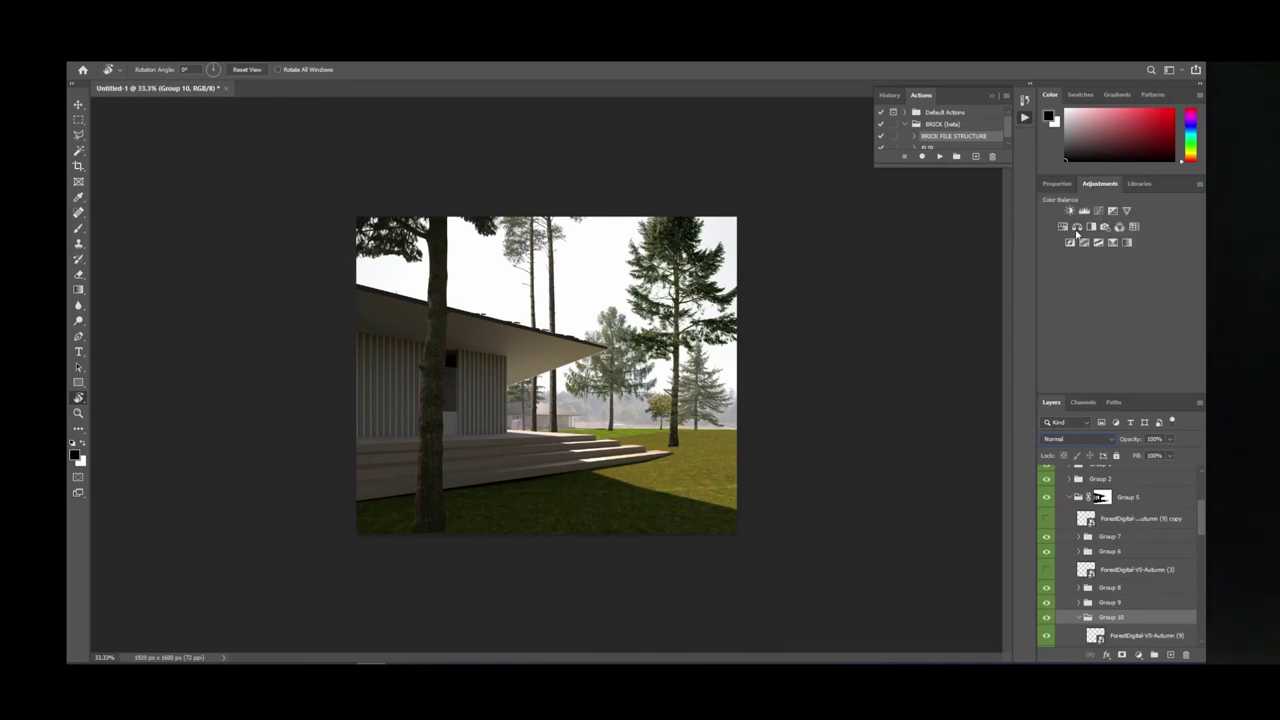
pyautogui.click(1078, 218)
pyautogui.moveTo(1063, 347); pyautogui.dragTo(1098, 346)
pyautogui.moveTo(1186, 348); pyautogui.dragTo(1106, 344)
pyautogui.scroll(-1, 1095, 545)
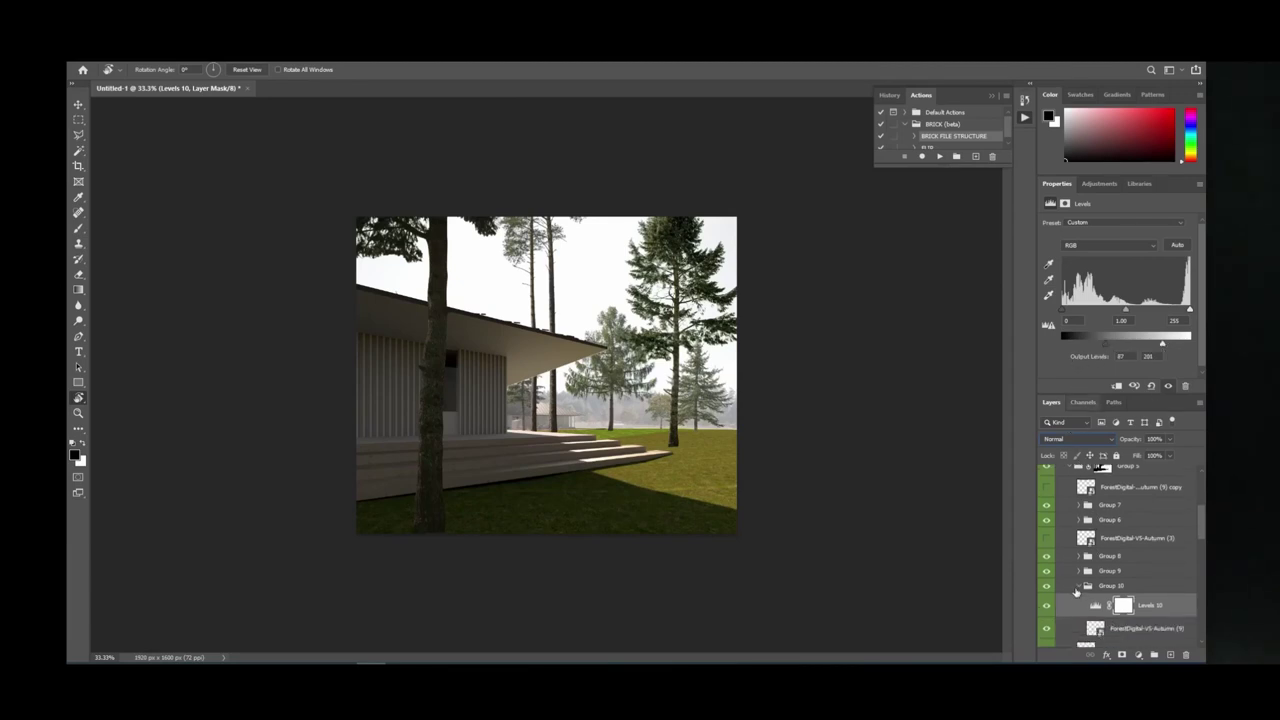
pyautogui.click(1078, 587)
# Show the Autumn (2) tree, place it in its own group and set the group's blend mode to Normal.
pyautogui.click(1046, 605)
pyautogui.click(1098, 605)
pyautogui.hotkey('ctrl', 'g')
pyautogui.click(1078, 601)
pyautogui.click(1077, 439)
pyautogui.click(1056, 376)
# Add a Levels adjustment above the Autumn (2) tree, raising its output black level and lowering its output white to about 141.
pyautogui.click(1097, 185)
pyautogui.click(1086, 211)
pyautogui.moveTo(1189, 345); pyautogui.dragTo(1096, 348)
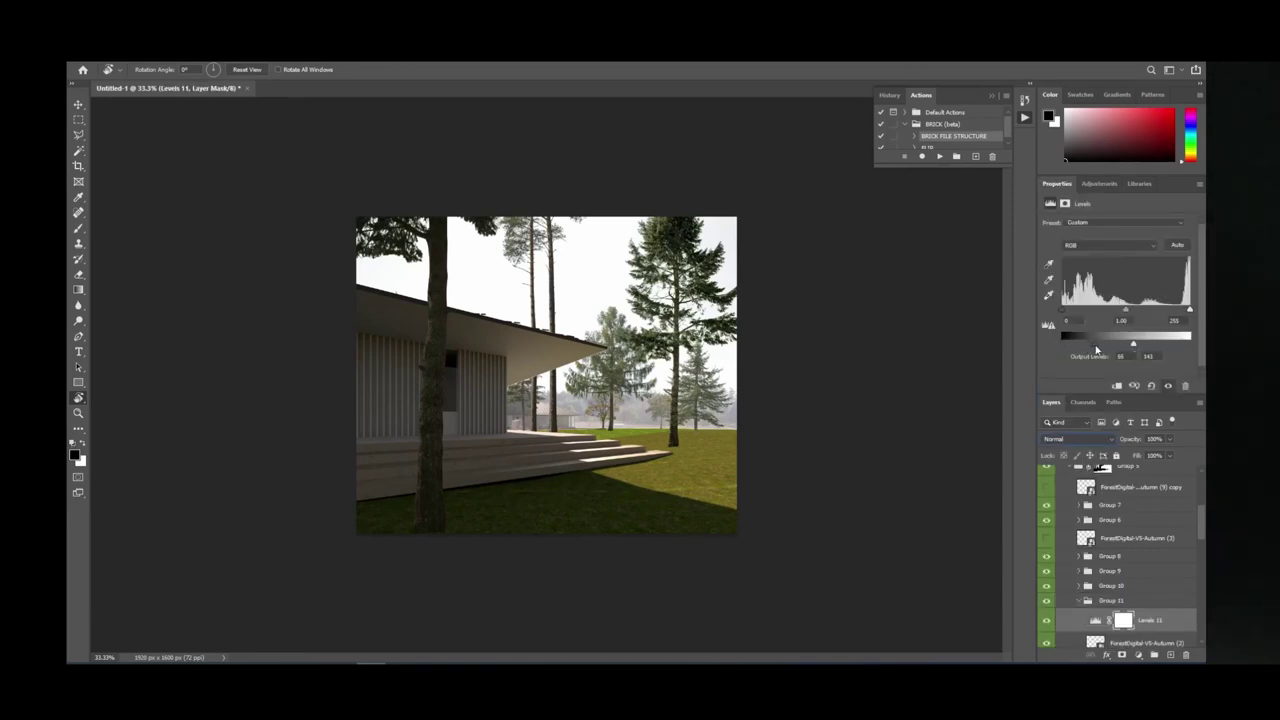
pyautogui.click(1078, 601)
# Show the Autumn (3) tree in its own group and move it slightly right and up in the image.
pyautogui.scroll(1, 1078, 598)
pyautogui.click(1046, 554)
pyautogui.click(1133, 552)
pyautogui.click(1133, 550)
pyautogui.click(1070, 439)
pyautogui.click(1065, 444)
pyautogui.hotkey('ctrl', 'g')
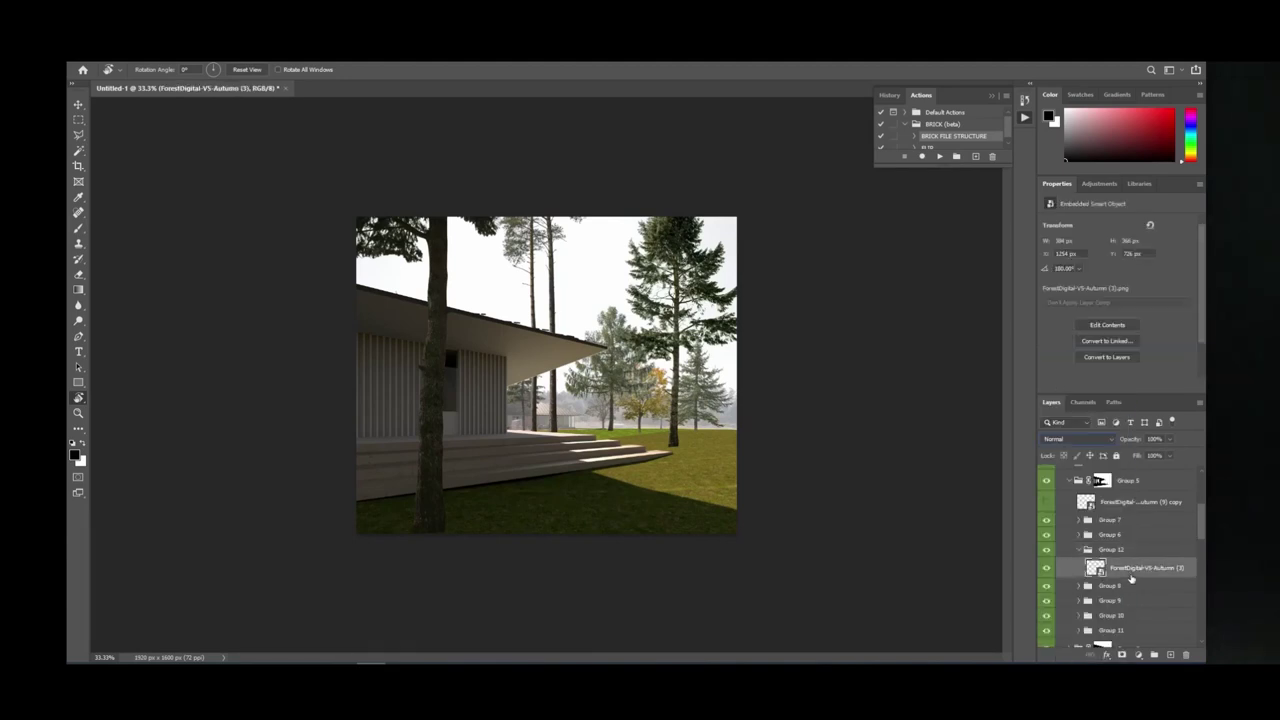
pyautogui.press('v')
pyautogui.moveTo(678, 446); pyautogui.dragTo(675, 440)
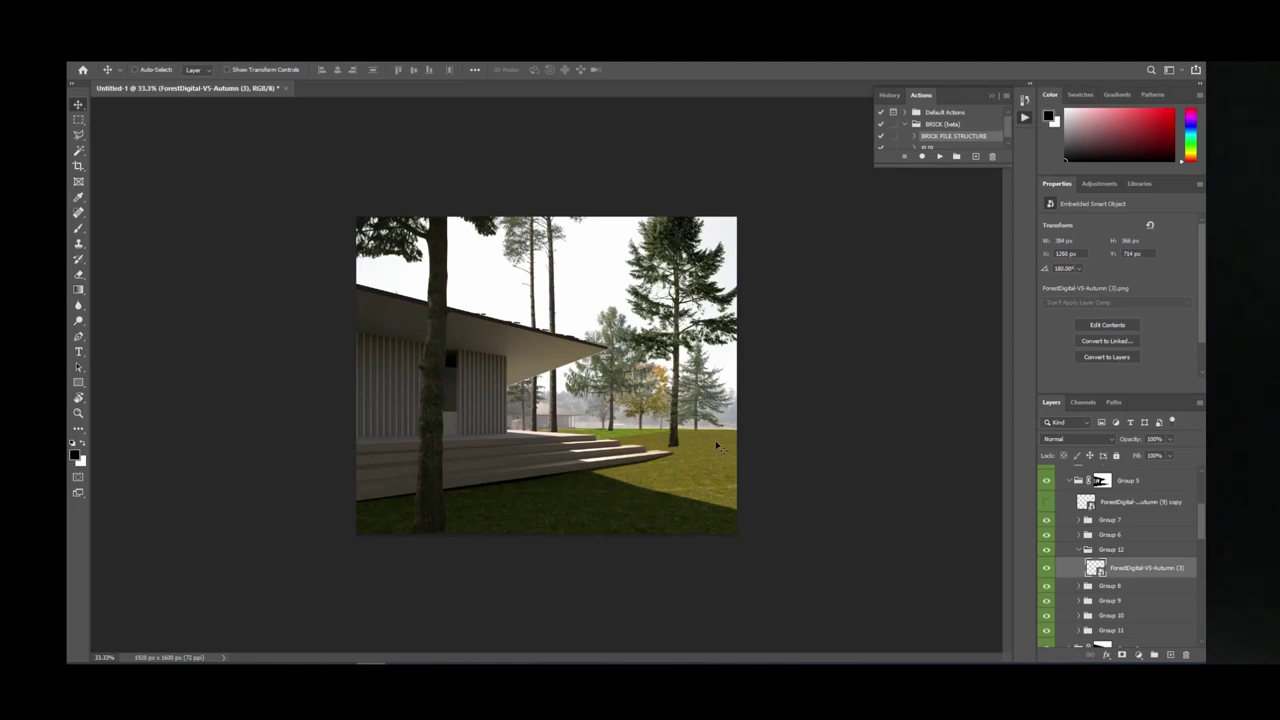
# Add a Levels adjustment above the Autumn (3) tree, set its output levels to about 45 and 189, and collapse the tree's group.
pyautogui.click(1095, 186)
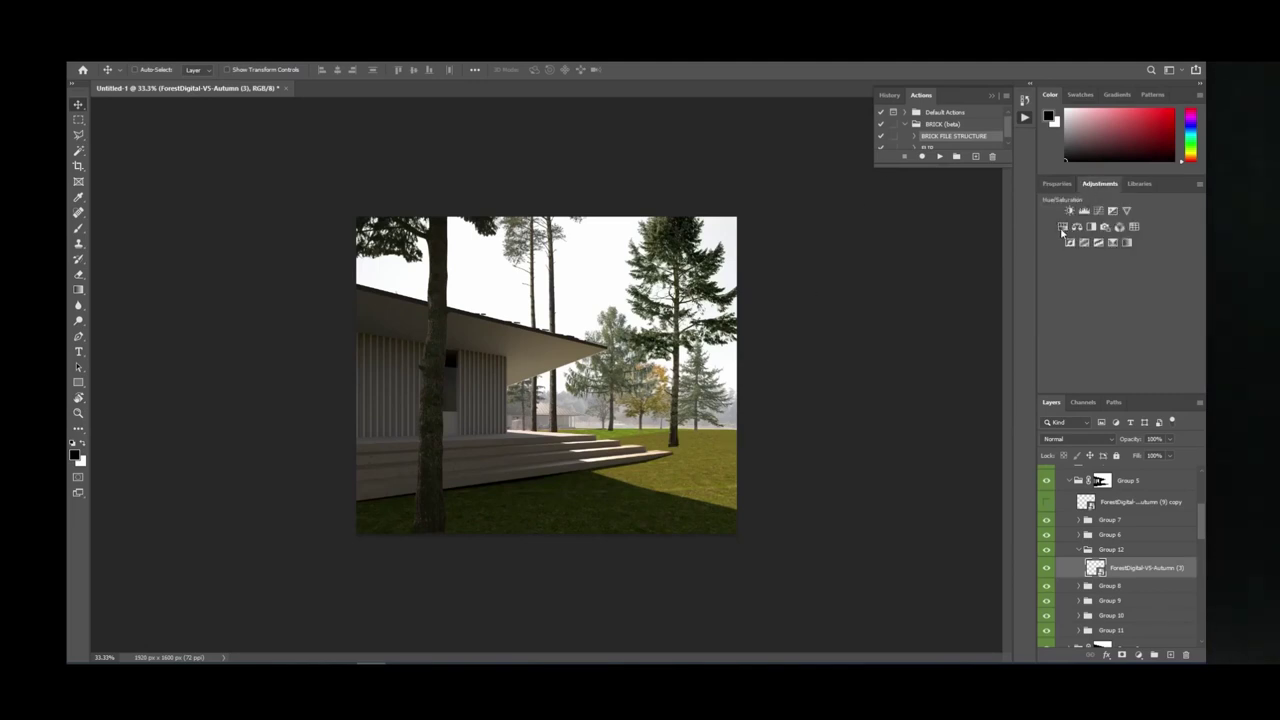
pyautogui.click(1084, 210)
pyautogui.moveTo(1187, 346); pyautogui.dragTo(1157, 346)
pyautogui.moveTo(1062, 344); pyautogui.dragTo(1092, 347)
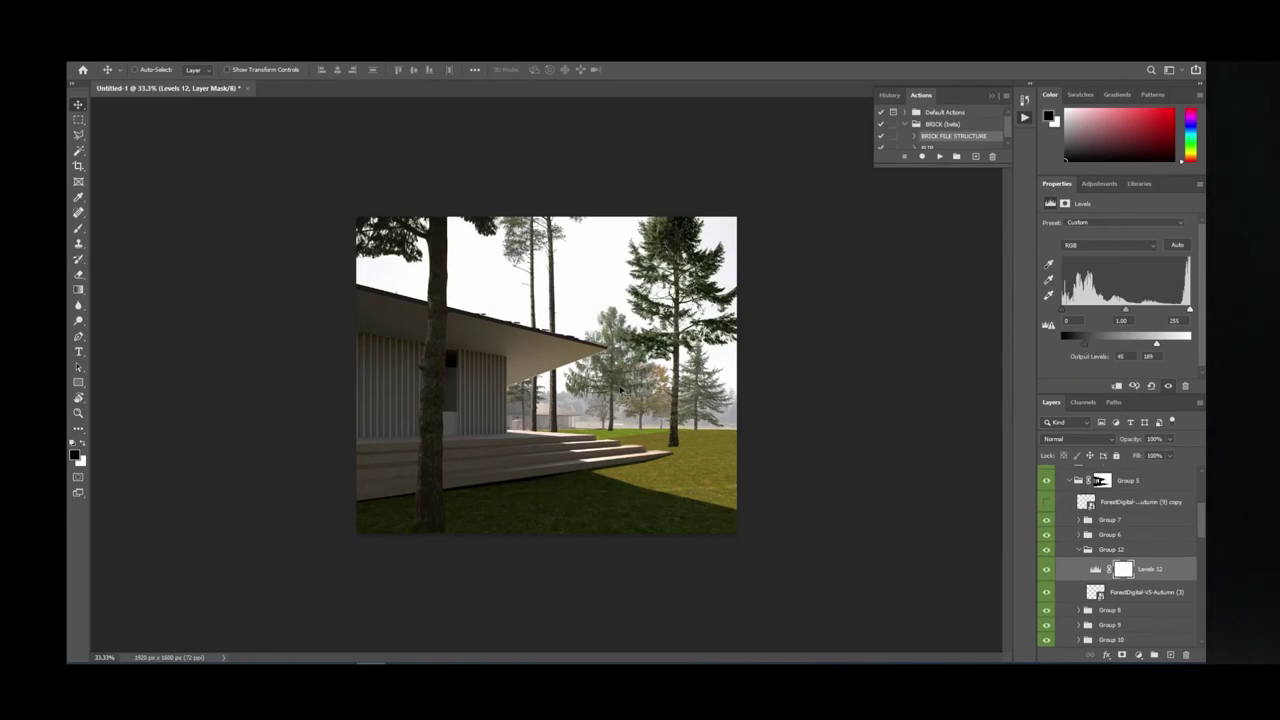
pyautogui.click(1082, 551)
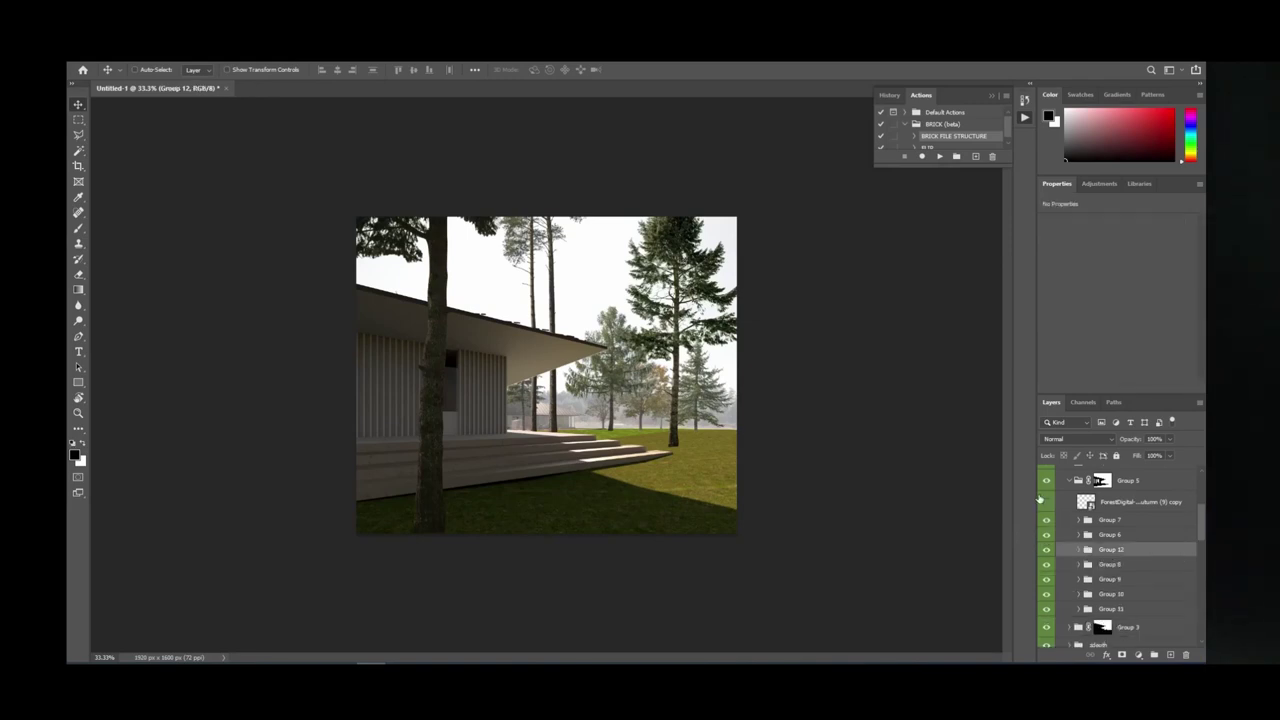
# Show the Autumn (9) copy tree, place it in its own group and set the group's blend mode to Normal.
pyautogui.click(1047, 502)
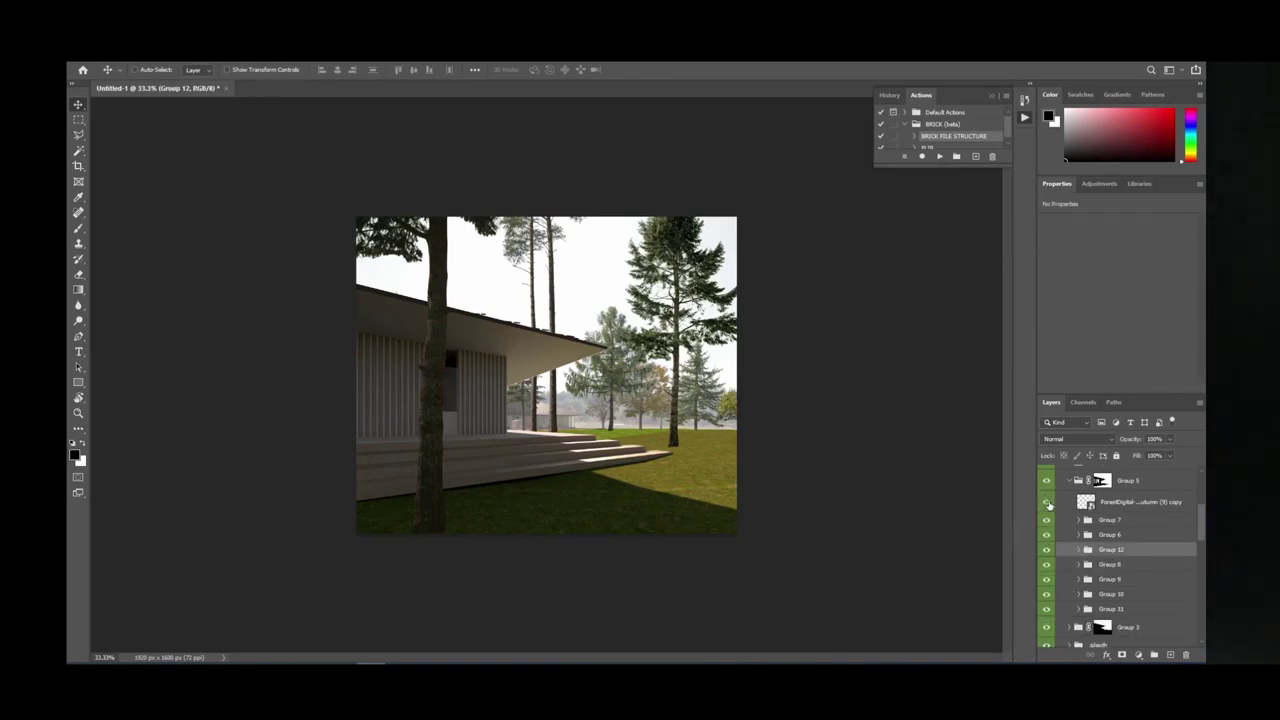
pyautogui.click(1133, 505)
pyautogui.hotkey('ctrl', 'g')
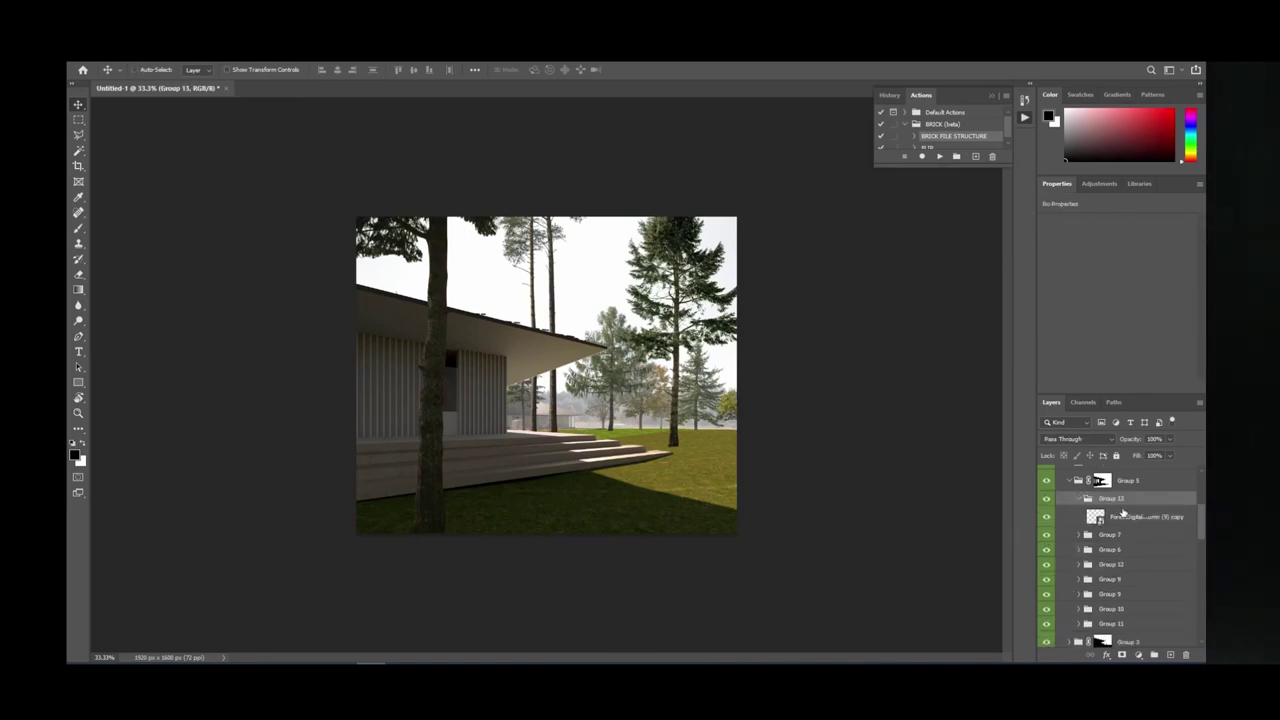
pyautogui.click(1085, 441)
pyautogui.click(1060, 378)
# Add a Levels adjustment above the Autumn (9) copy tree, raising its output black and lowering its output white, and collapse Group 5.
pyautogui.click(1099, 183)
pyautogui.click(1081, 219)
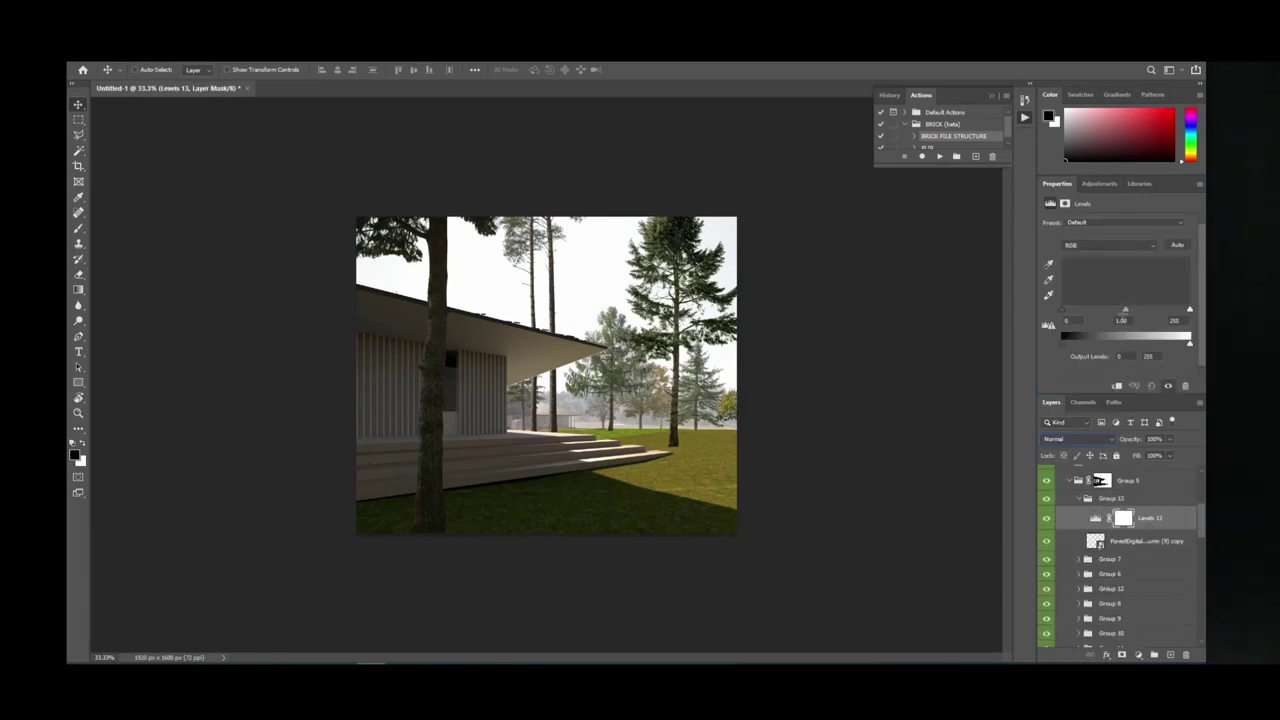
pyautogui.moveTo(1189, 343); pyautogui.dragTo(1161, 343)
pyautogui.moveTo(1062, 343); pyautogui.dragTo(1088, 347)
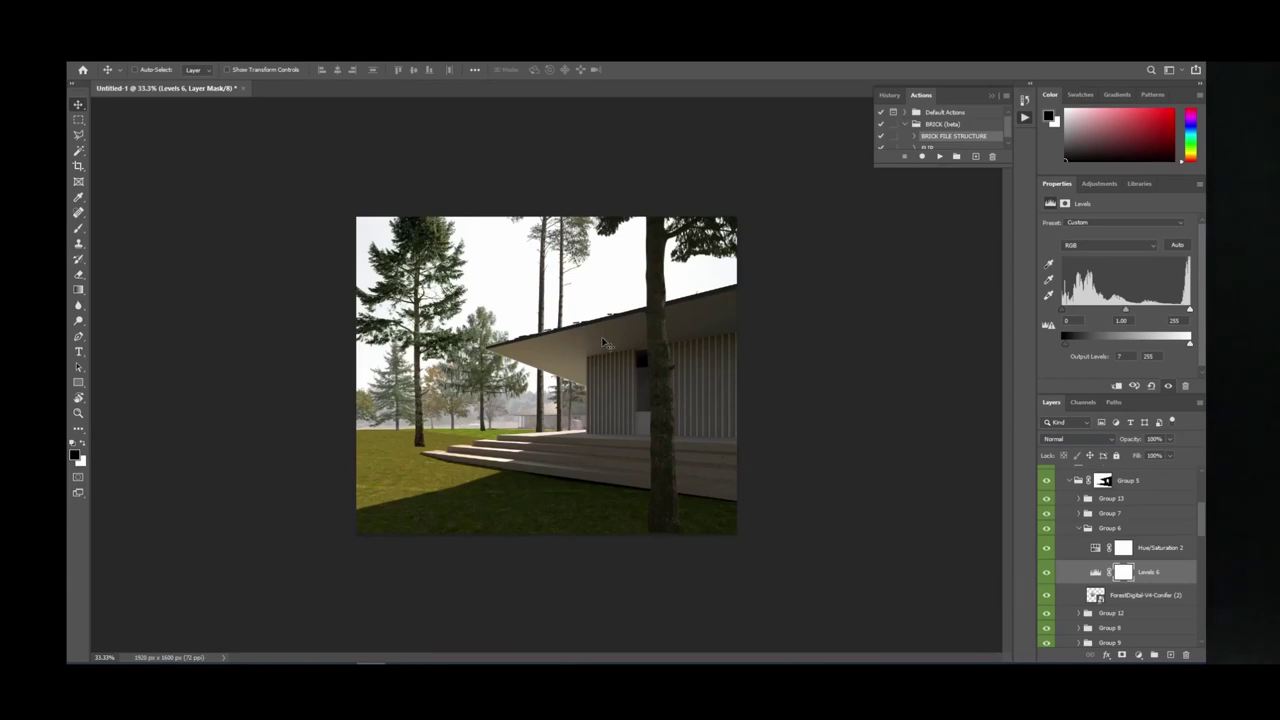
pyautogui.click(1079, 529)
pyautogui.click(1069, 481)
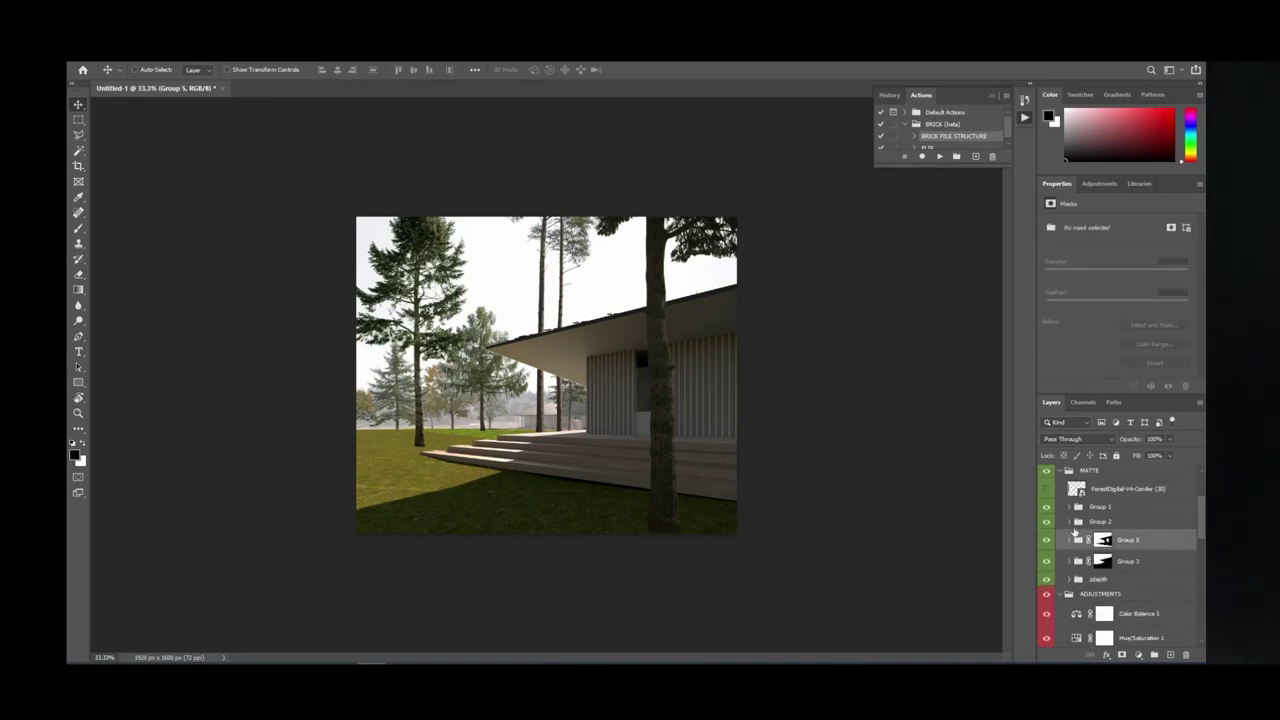
# Identify the foreground tree's group by toggling Group 1, and move it slightly right and down in the image.
pyautogui.click(1046, 507)
pyautogui.click(1046, 507)
pyautogui.click(1100, 507)
pyautogui.moveTo(700, 429); pyautogui.dragTo(713, 434)
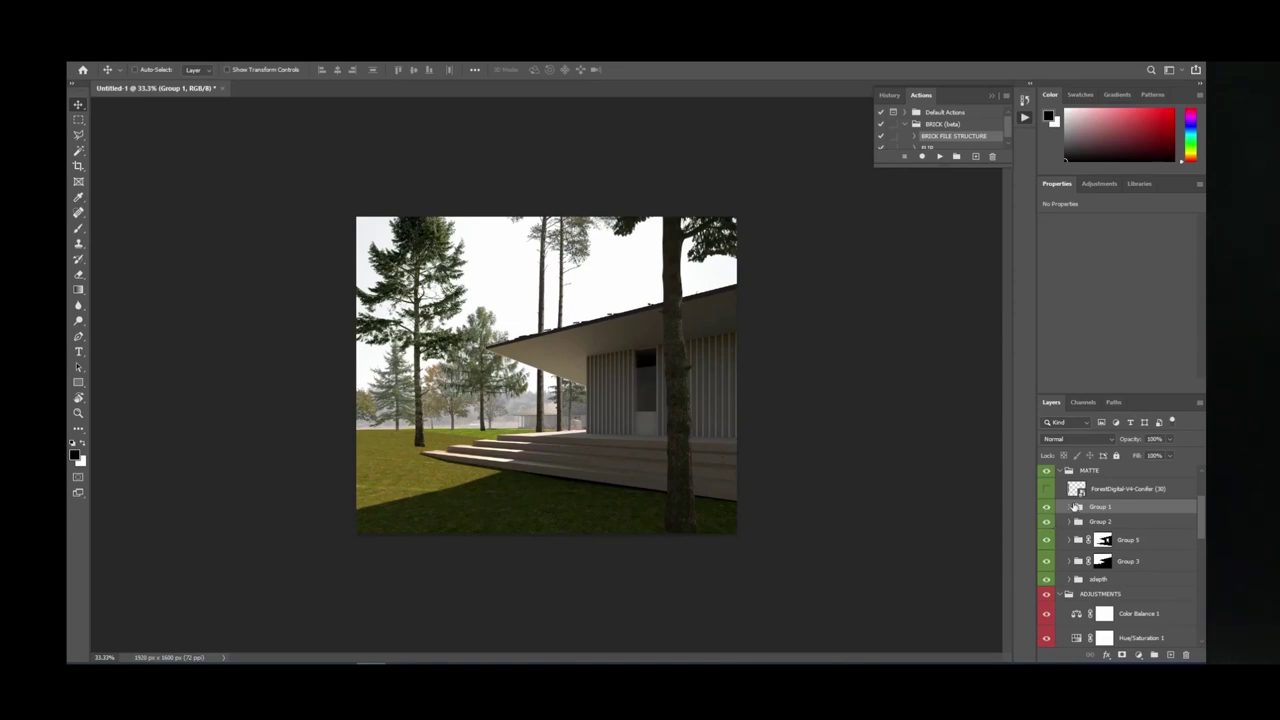
# Lower the output black level of the foreground tree's Levels adjustment to zero and collapse Group 1.
pyautogui.click(1071, 507)
pyautogui.click(1114, 550)
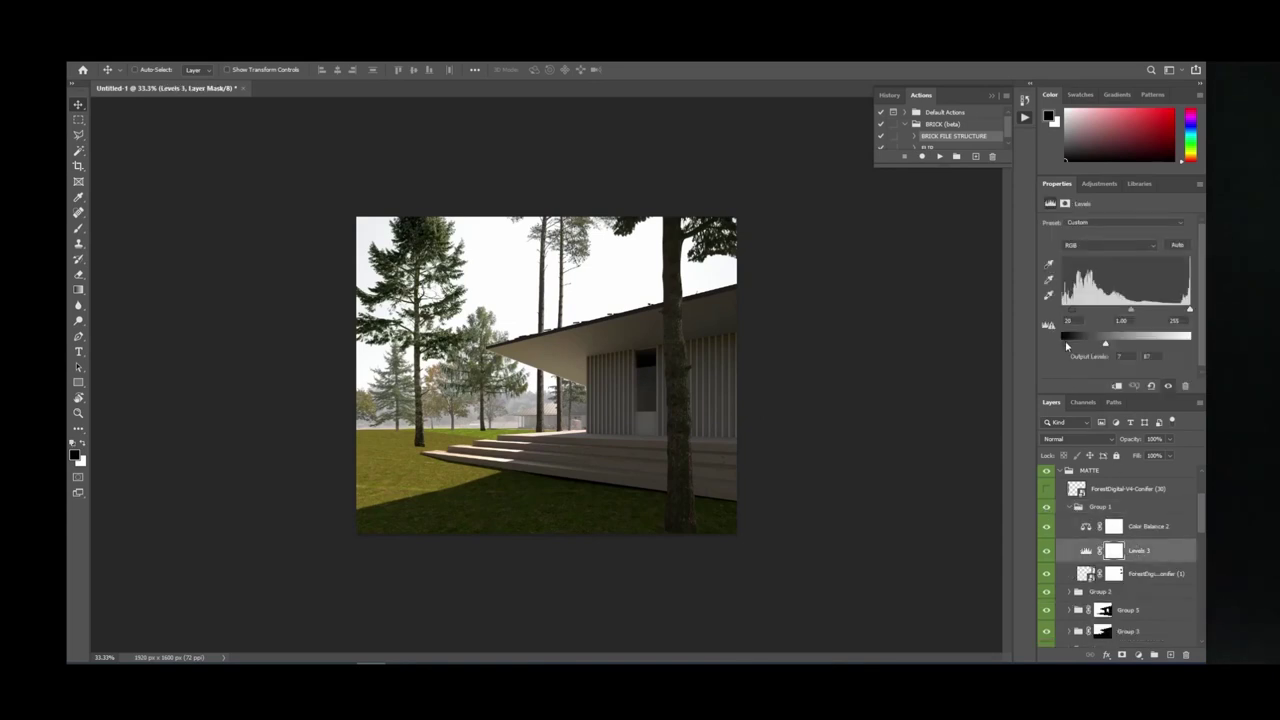
pyautogui.moveTo(1066, 346); pyautogui.dragTo(1058, 349)
pyautogui.click(1070, 507)
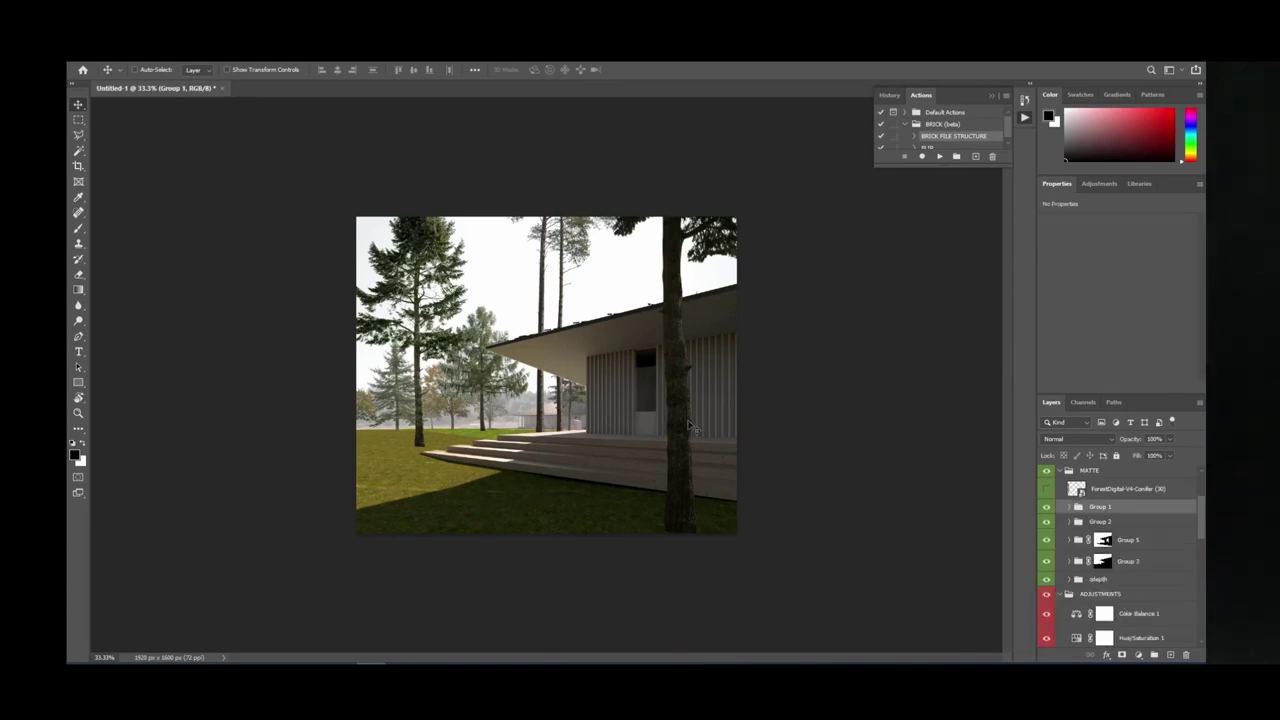
# Compare the image with and without the adepth group.
pyautogui.scroll(-3, 1067, 594)
pyautogui.scroll(2, 1067, 594)
pyautogui.click(1046, 565)
pyautogui.click(1046, 565)
pyautogui.click(1046, 565)
pyautogui.click(1046, 565)
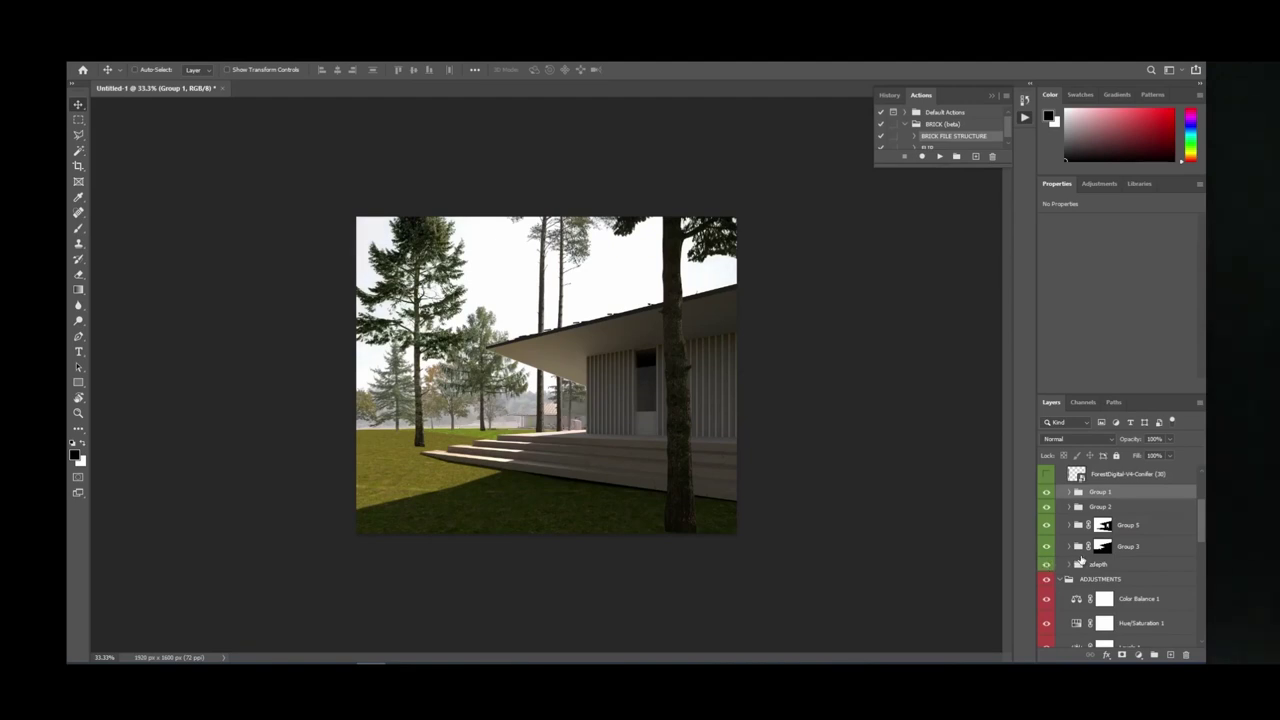
# Add a Levels adjustment at the top of the ADJUSTMENTS group with input black at 14, and invert its mask to black.
pyautogui.scroll(3, 1081, 560)
pyautogui.click(1061, 560)
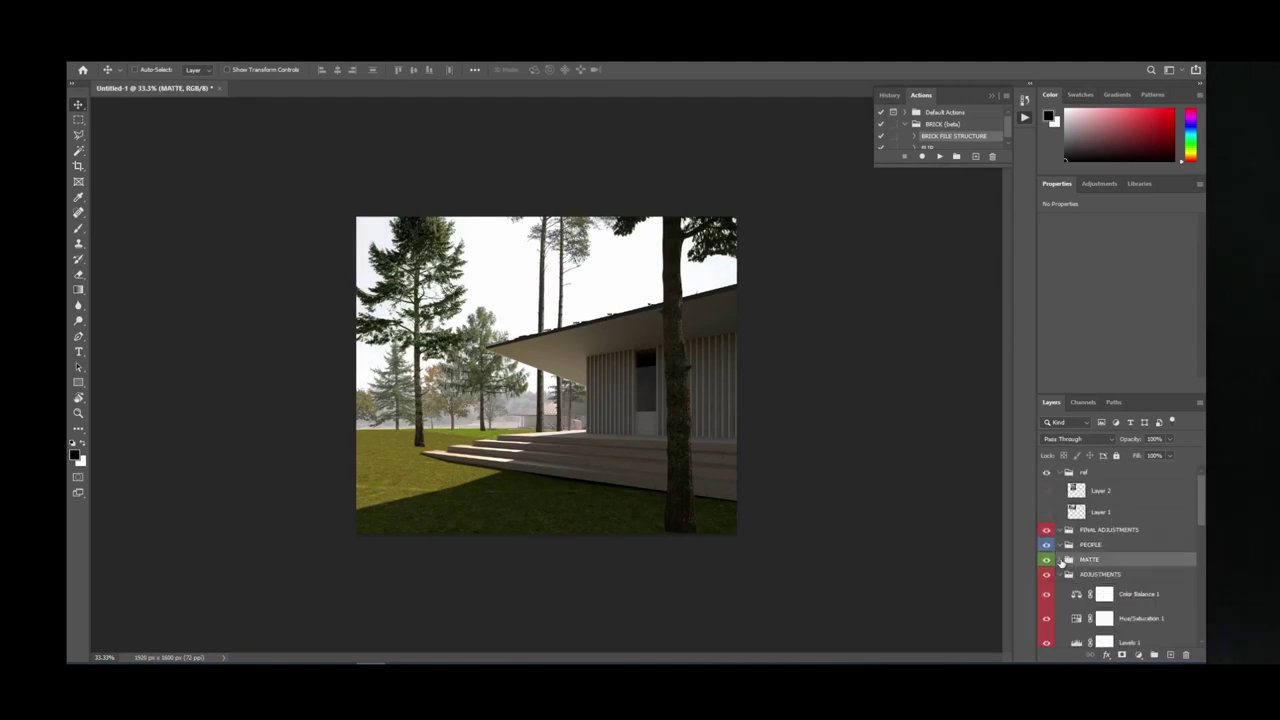
pyautogui.click(1129, 594)
pyautogui.click(1099, 183)
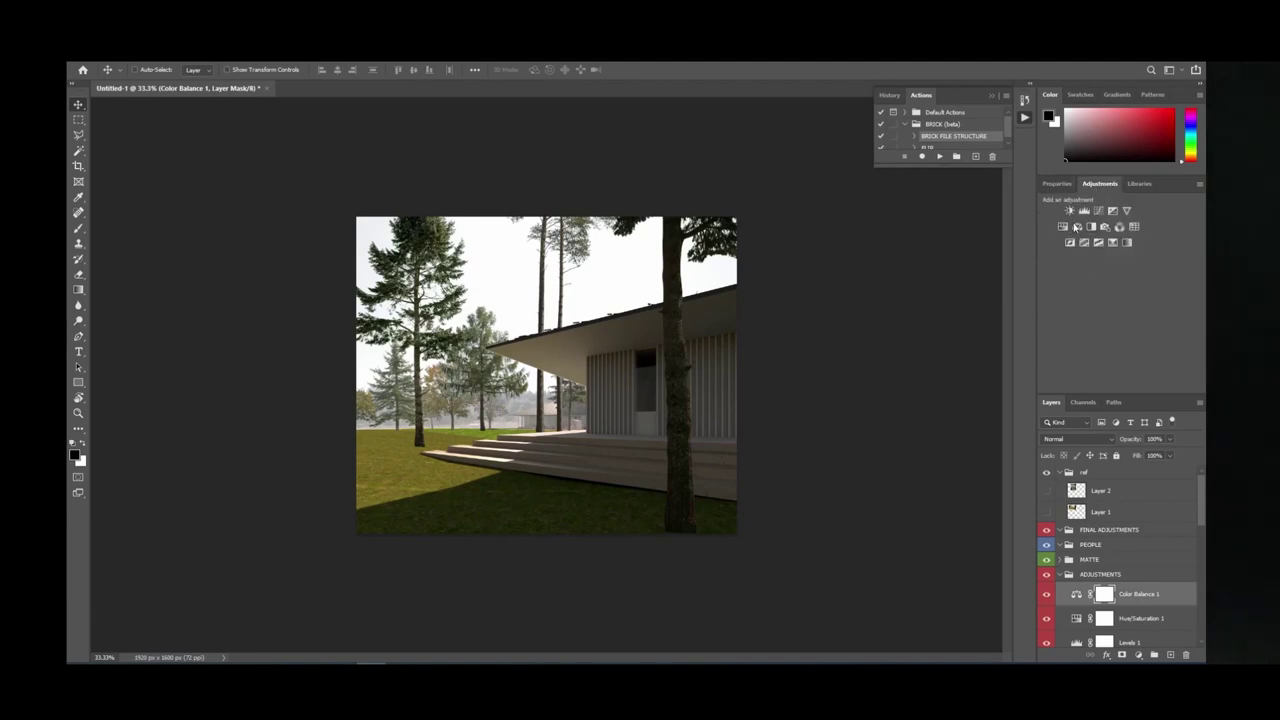
pyautogui.click(1084, 210)
pyautogui.moveTo(1068, 313); pyautogui.dragTo(1074, 313)
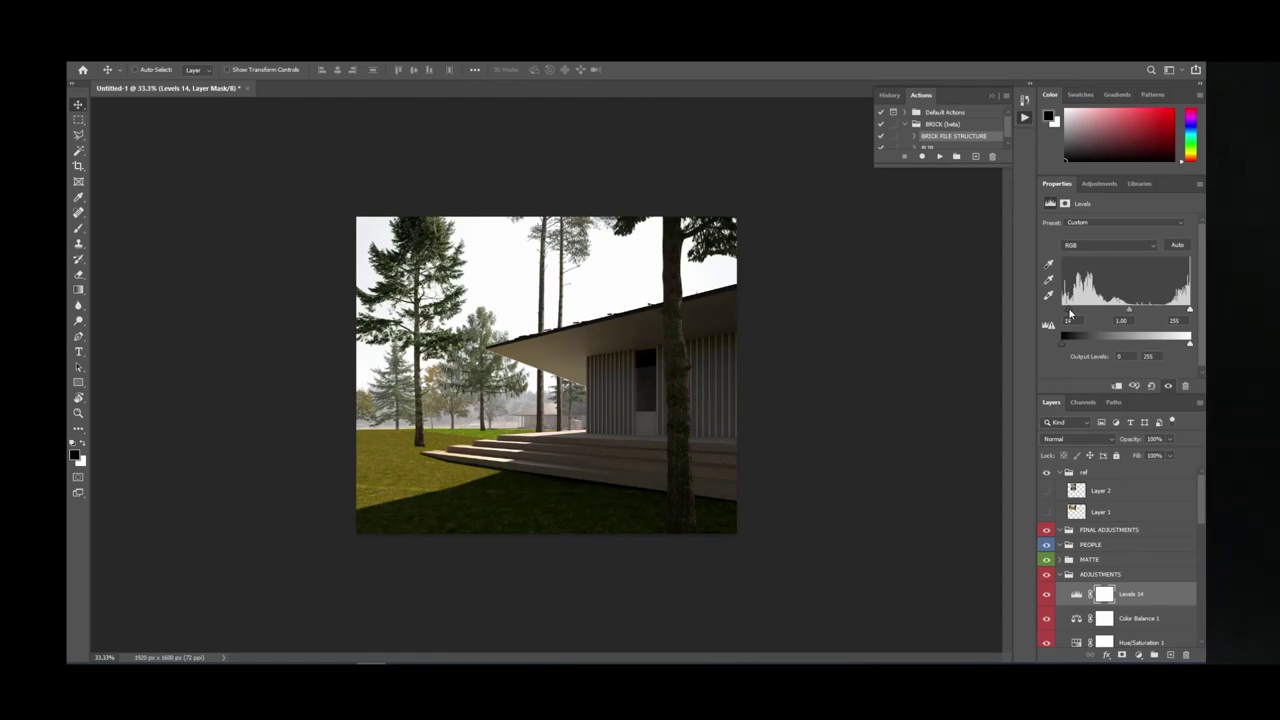
pyautogui.hotkey('ctrl', 'i')
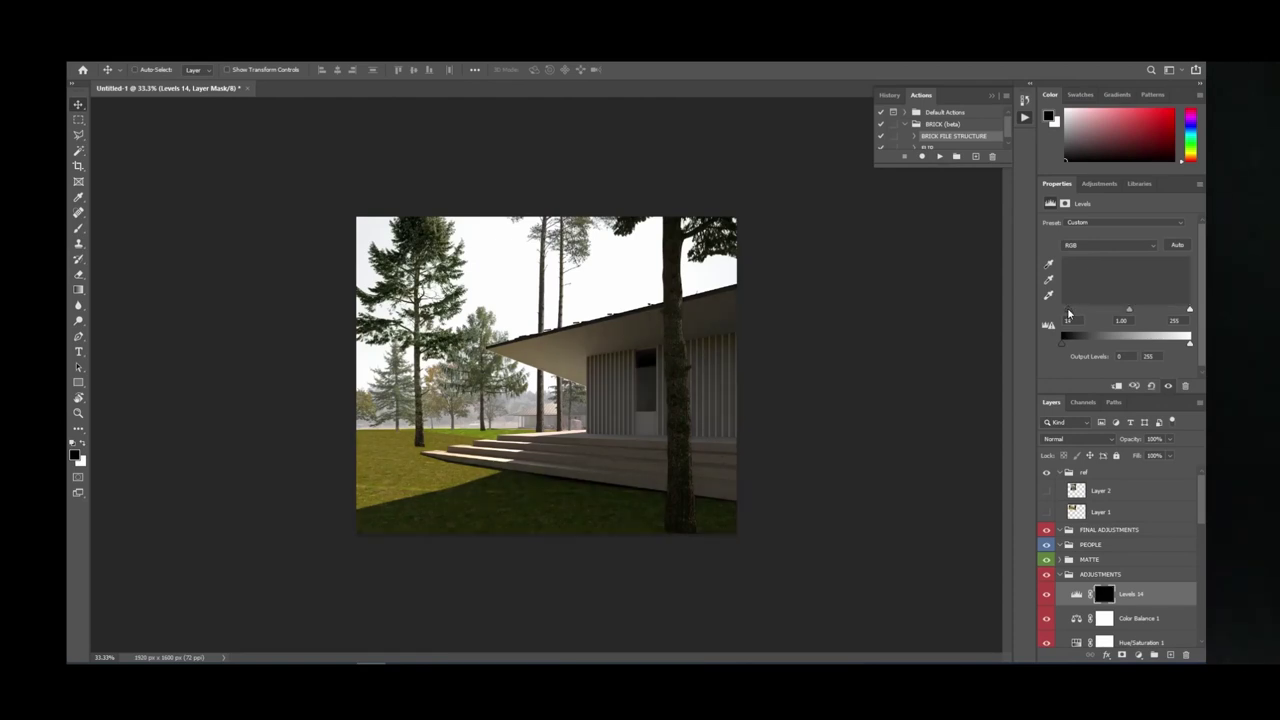
# Draw fading gradients on the Levels 14 mask, white over the house side and black from the top, and flip the view.
pyautogui.press('g')
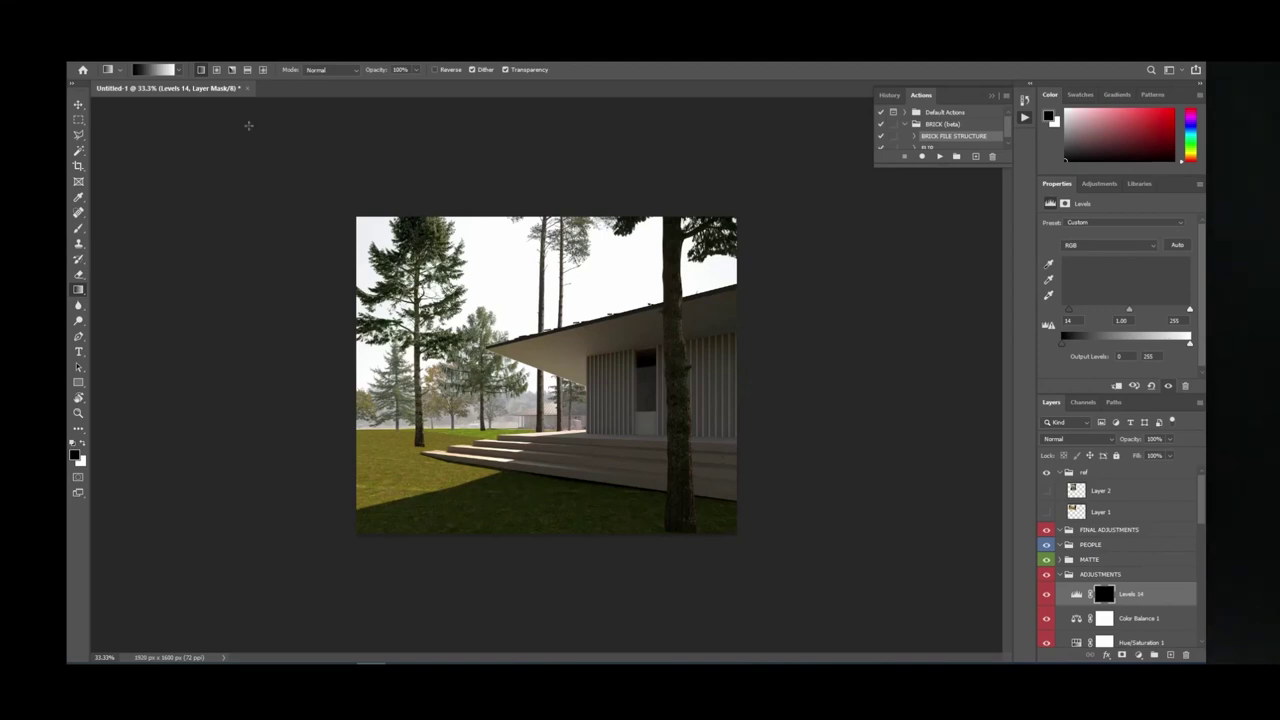
pyautogui.click(181, 70)
pyautogui.click(93, 93)
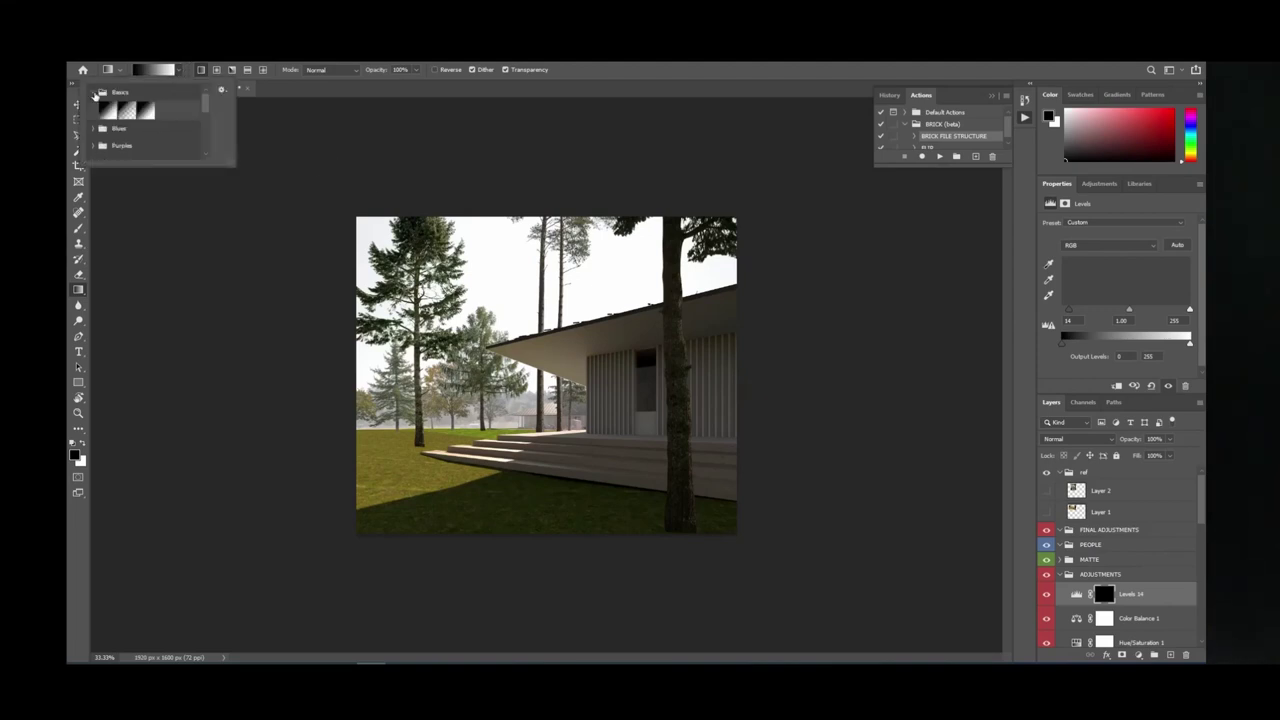
pyautogui.doubleClick(127, 116)
pyautogui.press('x')
pyautogui.moveTo(672, 381)
pyautogui.mouseDown()
pyautogui.moveTo(771, 380)
pyautogui.moveTo(834, 401)
pyautogui.mouseUp()
pyautogui.press('x')
pyautogui.moveTo(703, 171); pyautogui.dragTo(704, 299)
pyautogui.moveTo(720, 210); pyautogui.dragTo(723, 347)
pyautogui.press('F2')
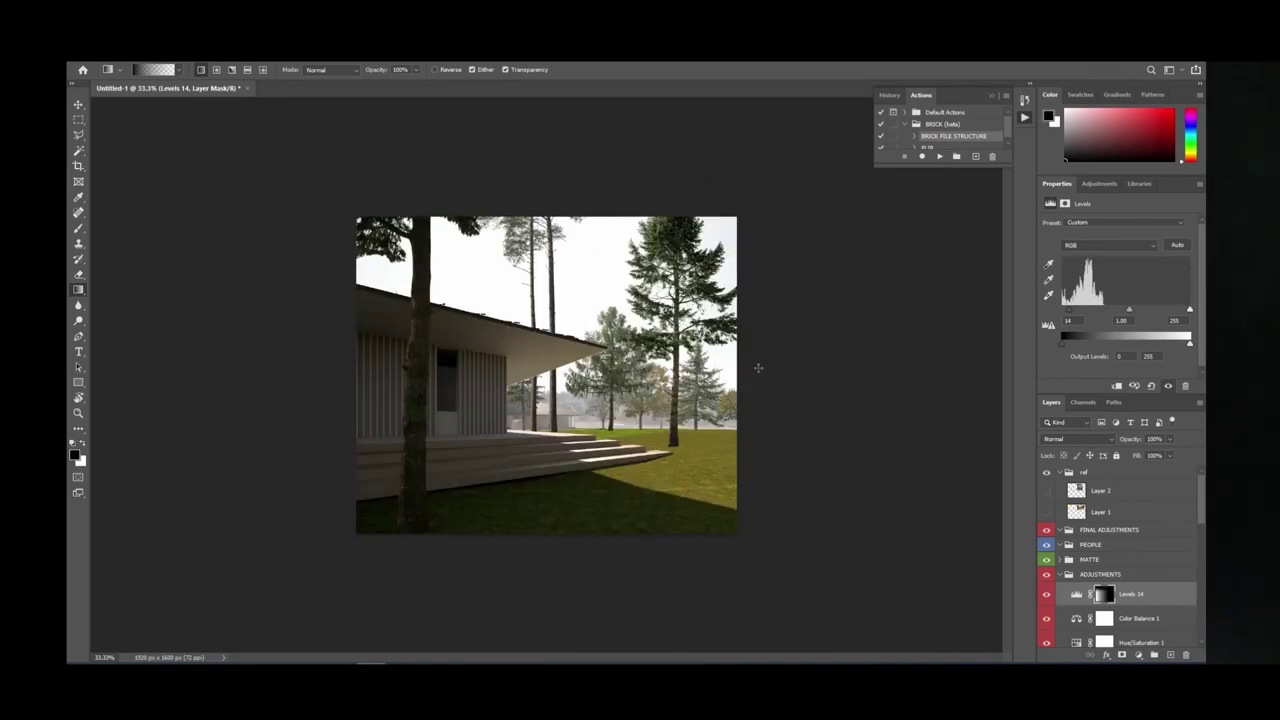
# Refine the Levels 14 mask with a large Super Soft brush, using black near the foreground trunk and white across the shaded lawn and house.
pyautogui.press('b')
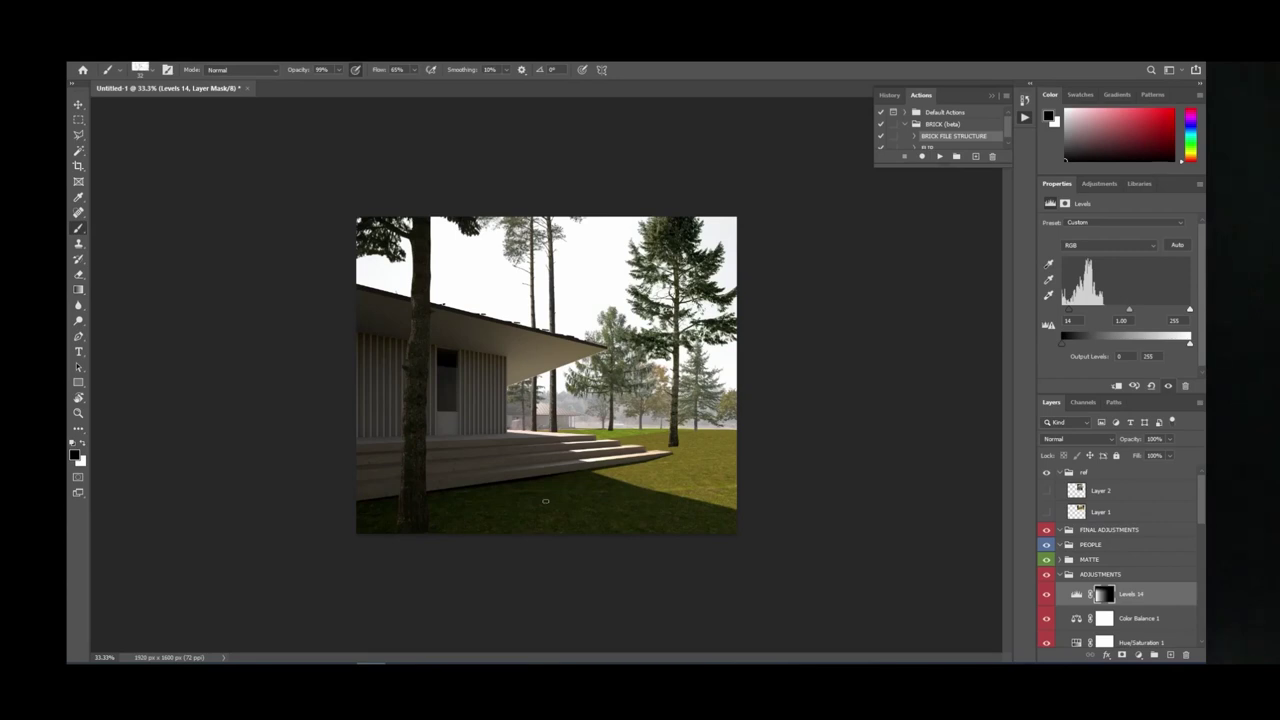
pyautogui.rightClick(503, 421)
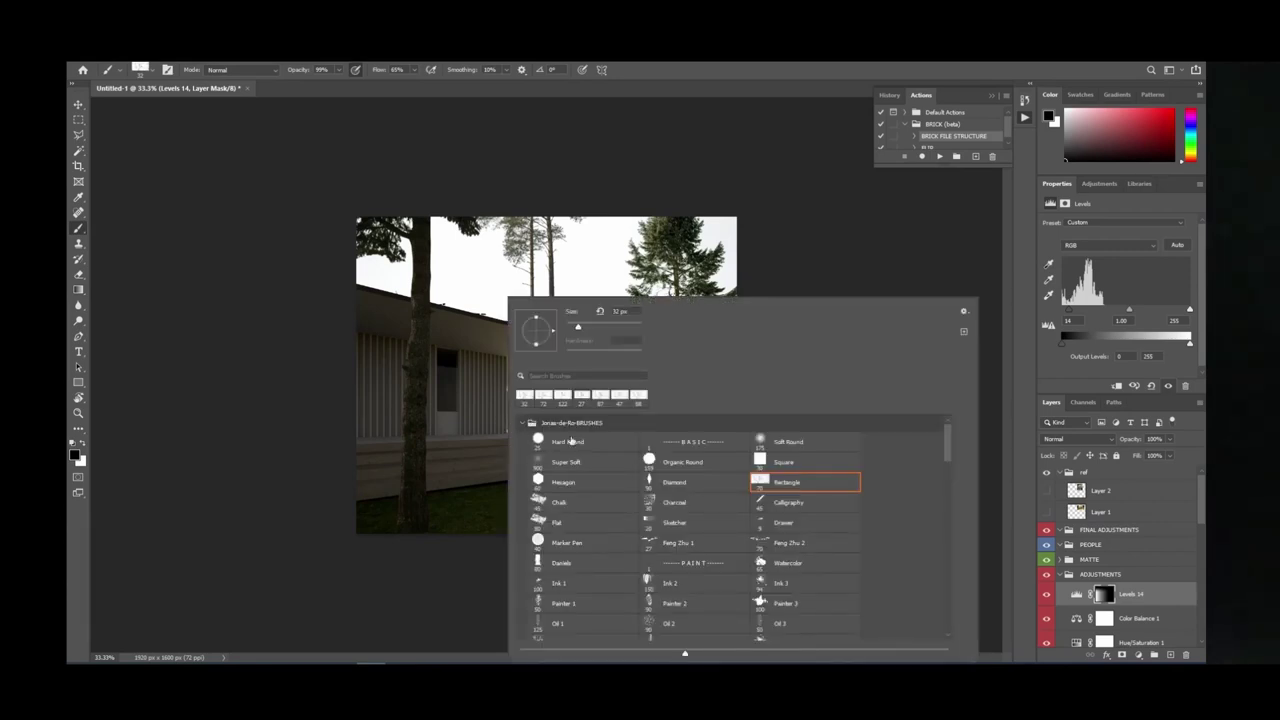
pyautogui.doubleClick(614, 466)
pyautogui.keyDown('alt'); pyautogui.moveTo(430, 465); pyautogui.dragTo(454, 479, button='right'); pyautogui.keyUp('alt')
pyautogui.press('x')
pyautogui.moveTo(771, 545)
pyautogui.mouseDown()
pyautogui.moveTo(427, 419)
pyautogui.moveTo(455, 365)
pyautogui.mouseUp()
pyautogui.press('F2')
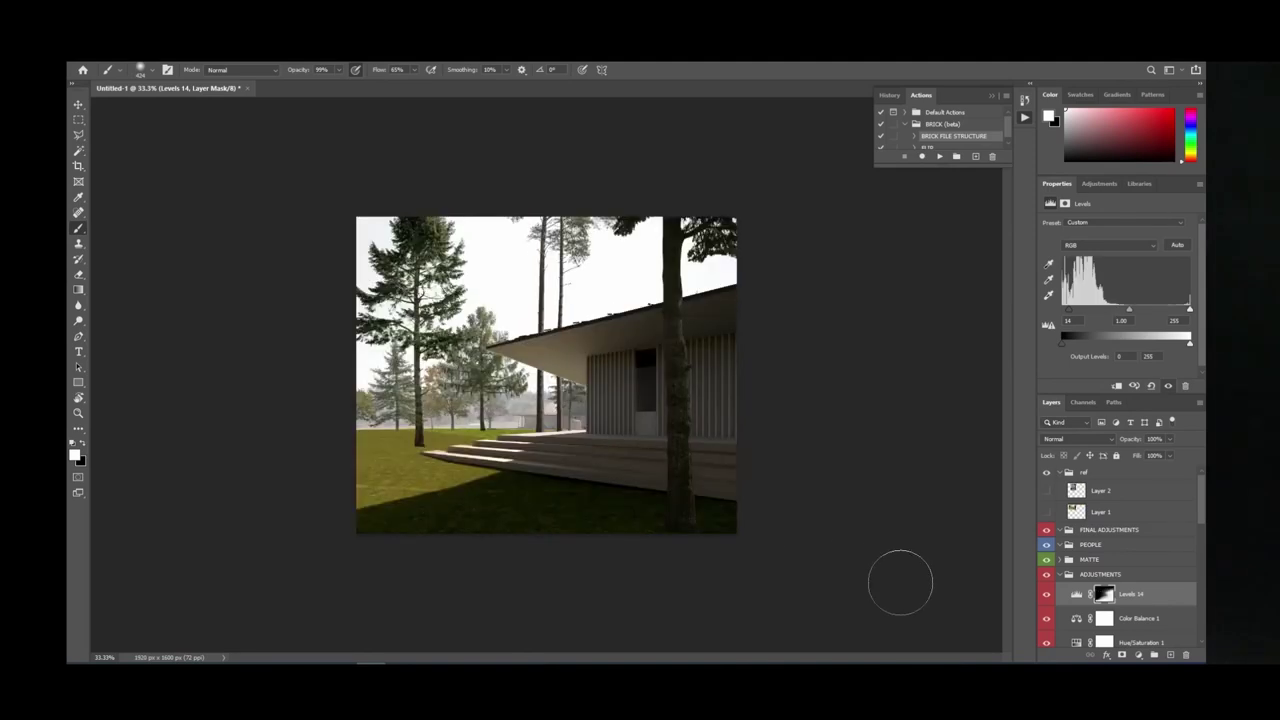
pyautogui.click(1100, 184)
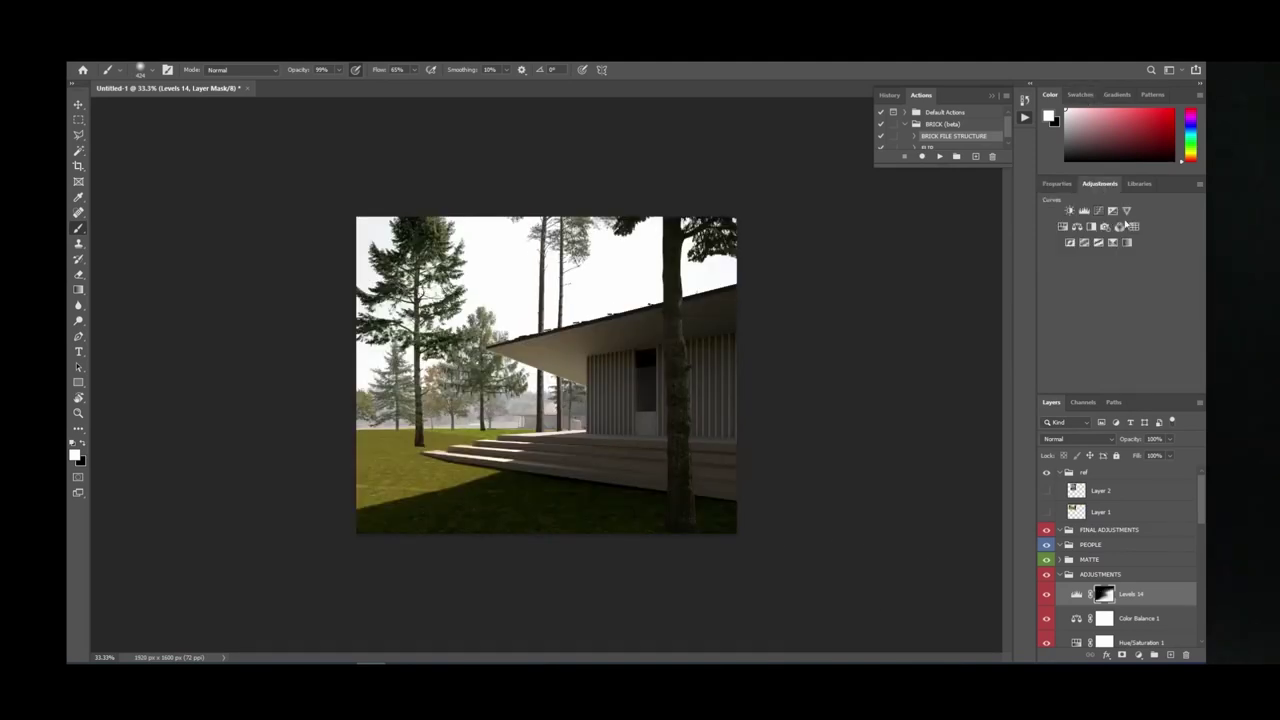
pyautogui.click(1095, 214)
pyautogui.moveTo(1188, 312); pyautogui.dragTo(1181, 312)
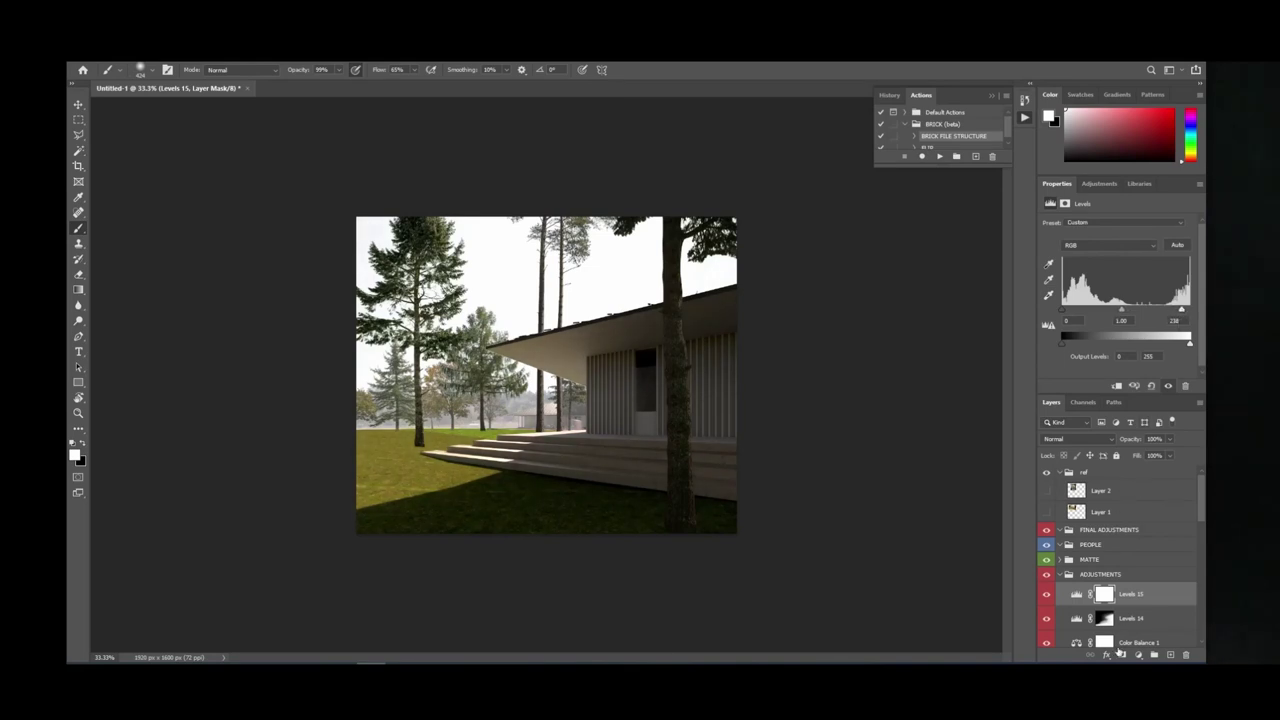
pyautogui.press('Delete')
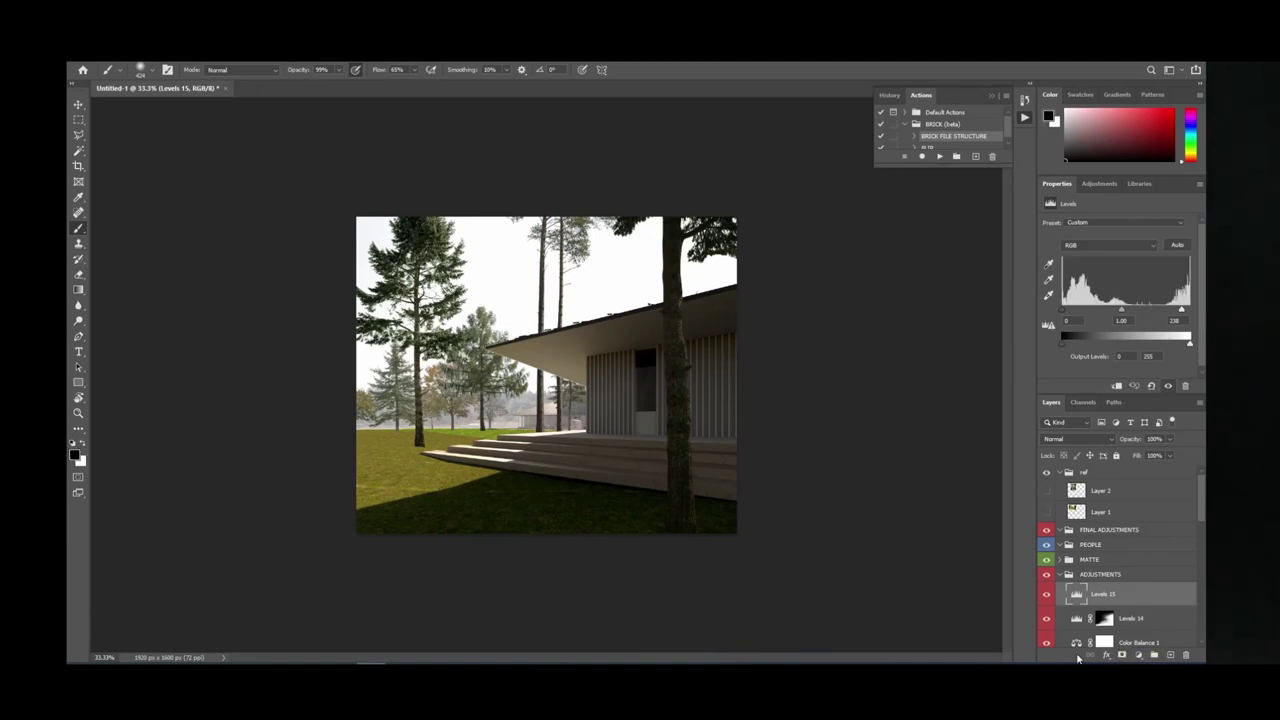
pyautogui.press('Delete')
# Compare the image with and without Levels 14, and raise its input black level to 17.
pyautogui.click(1046, 594)
pyautogui.click(1046, 596)
pyautogui.moveTo(1070, 313); pyautogui.dragTo(1073, 312)
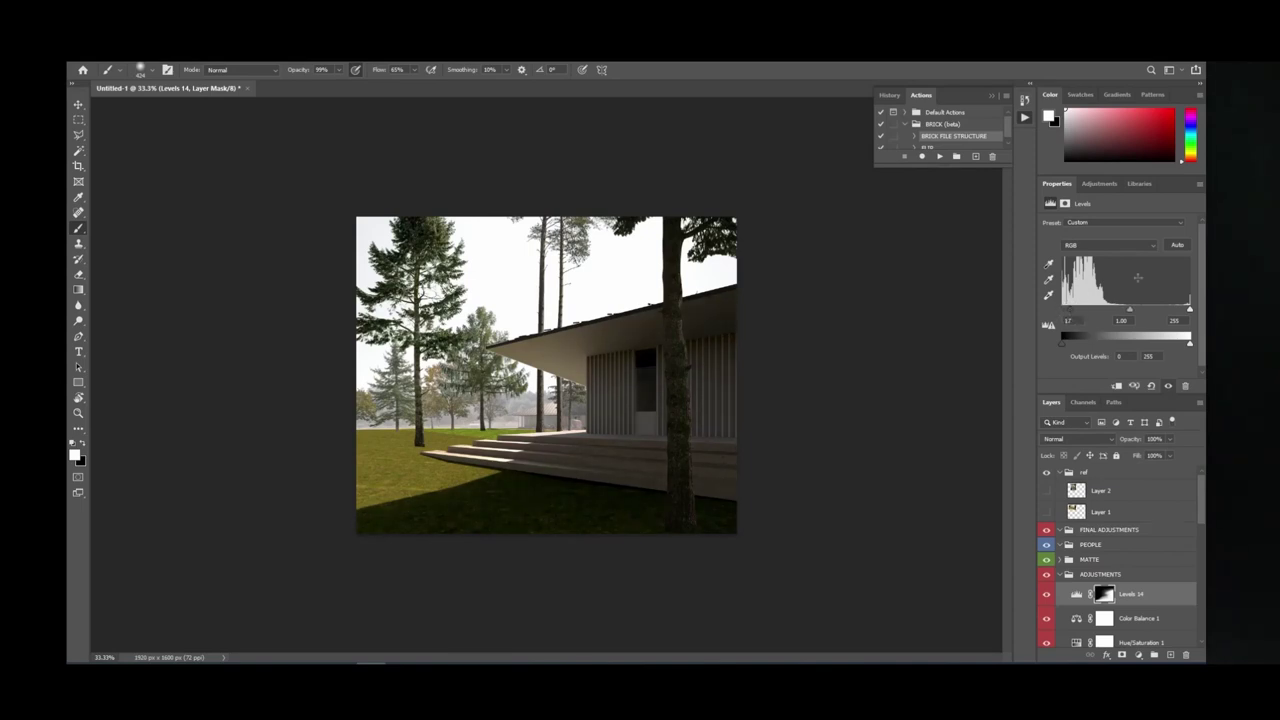
pyautogui.press('r')
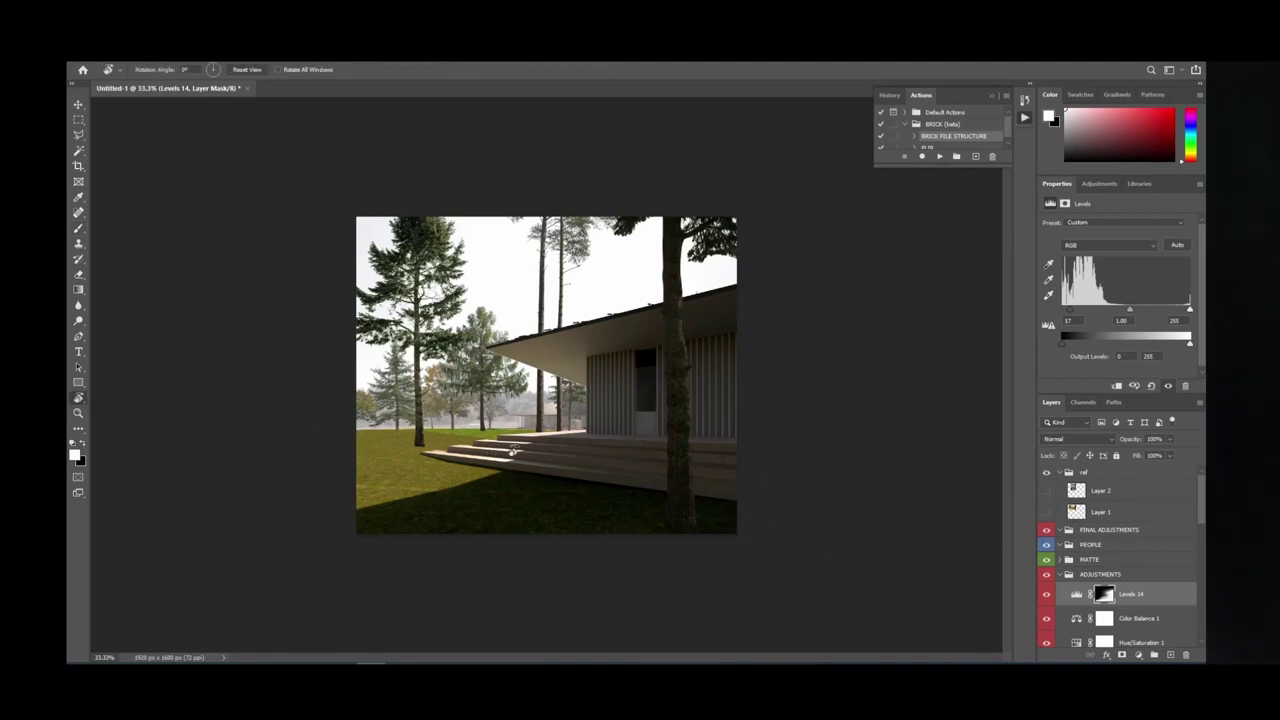
pyautogui.moveTo(631, 362); pyautogui.dragTo(616, 393)
pyautogui.keyDown('alt'); pyautogui.scroll(11, 380, 464); pyautogui.keyUp('alt')
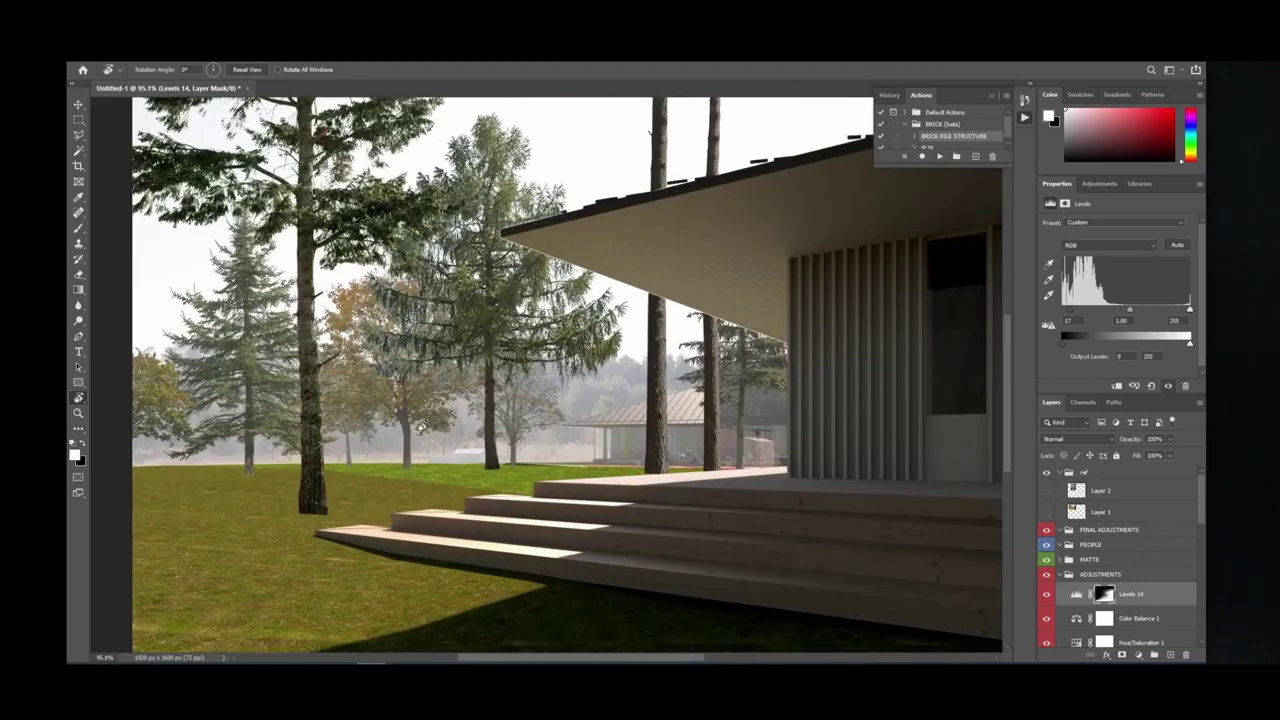
pyautogui.keyDown('alt'); pyautogui.scroll(-5, 420, 427); pyautogui.keyUp('alt')
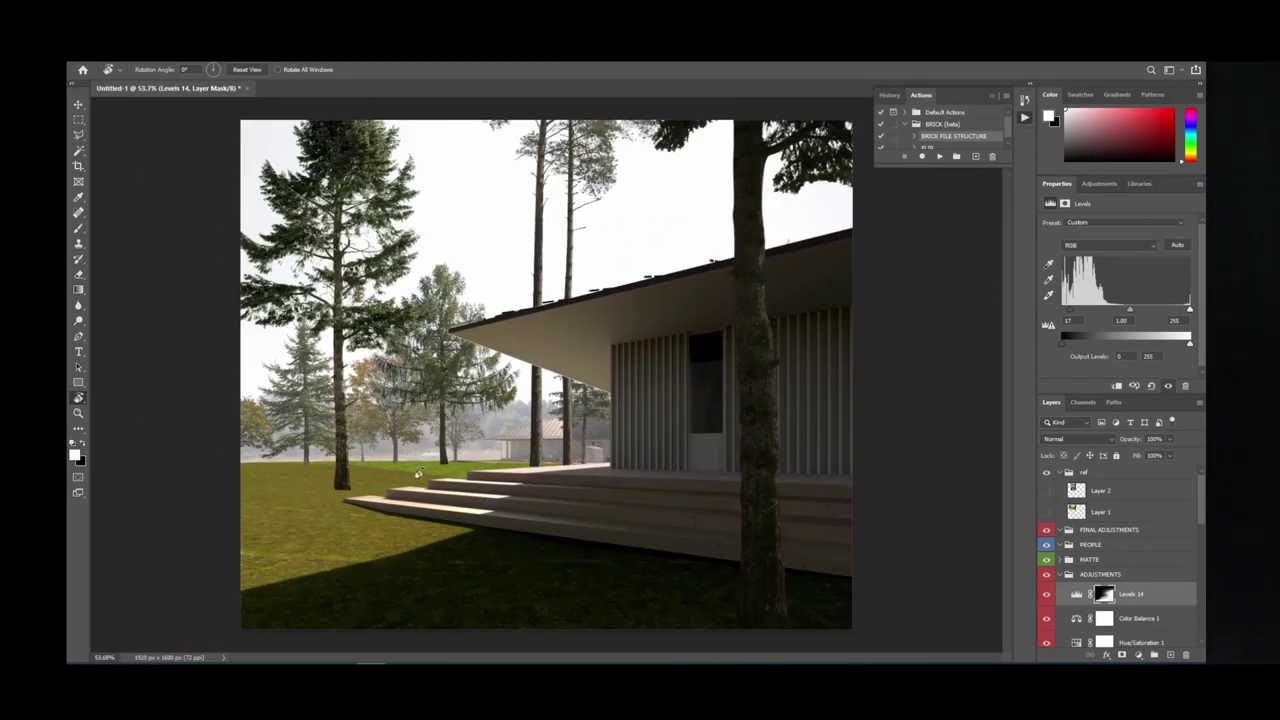
pyautogui.keyDown('alt'); pyautogui.scroll(-1, 418, 472); pyautogui.keyUp('alt')
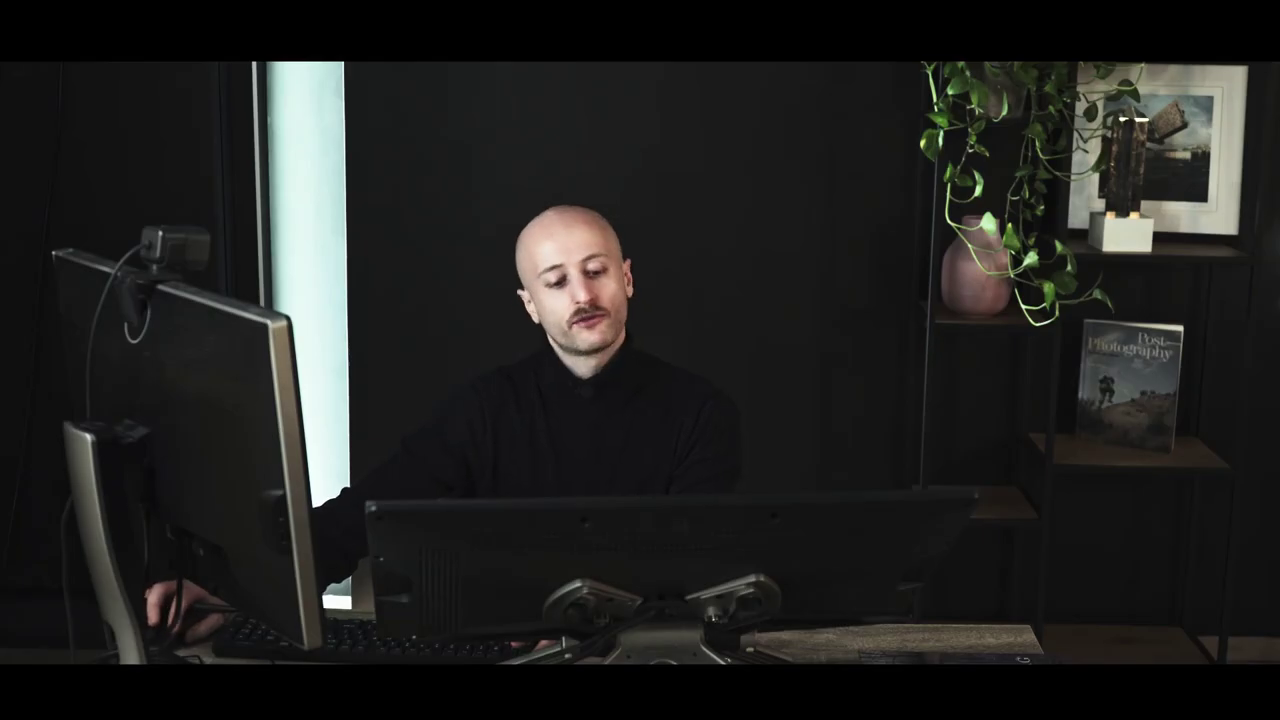
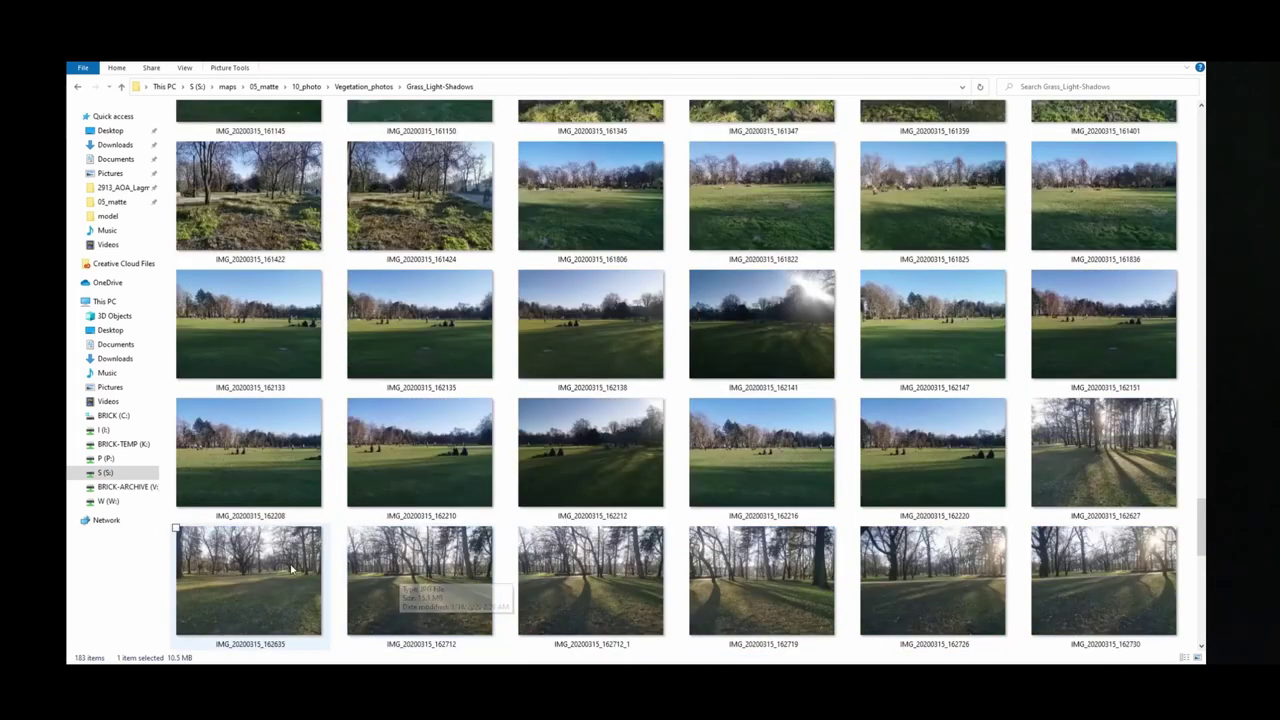
# Compare the park lawn photos in the Grass_Light-Shadows folder against the lawn view in the composition.
pyautogui.click(382, 593)
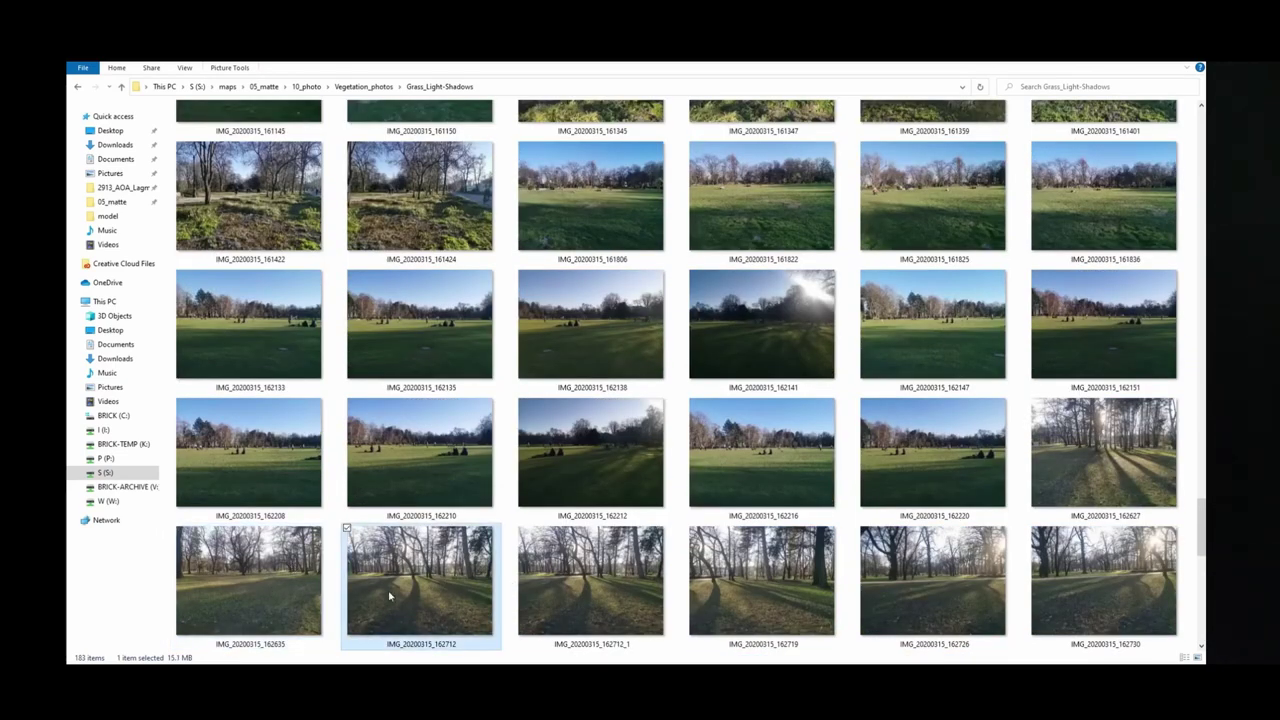
pyautogui.click(619, 598)
pyautogui.click(782, 585)
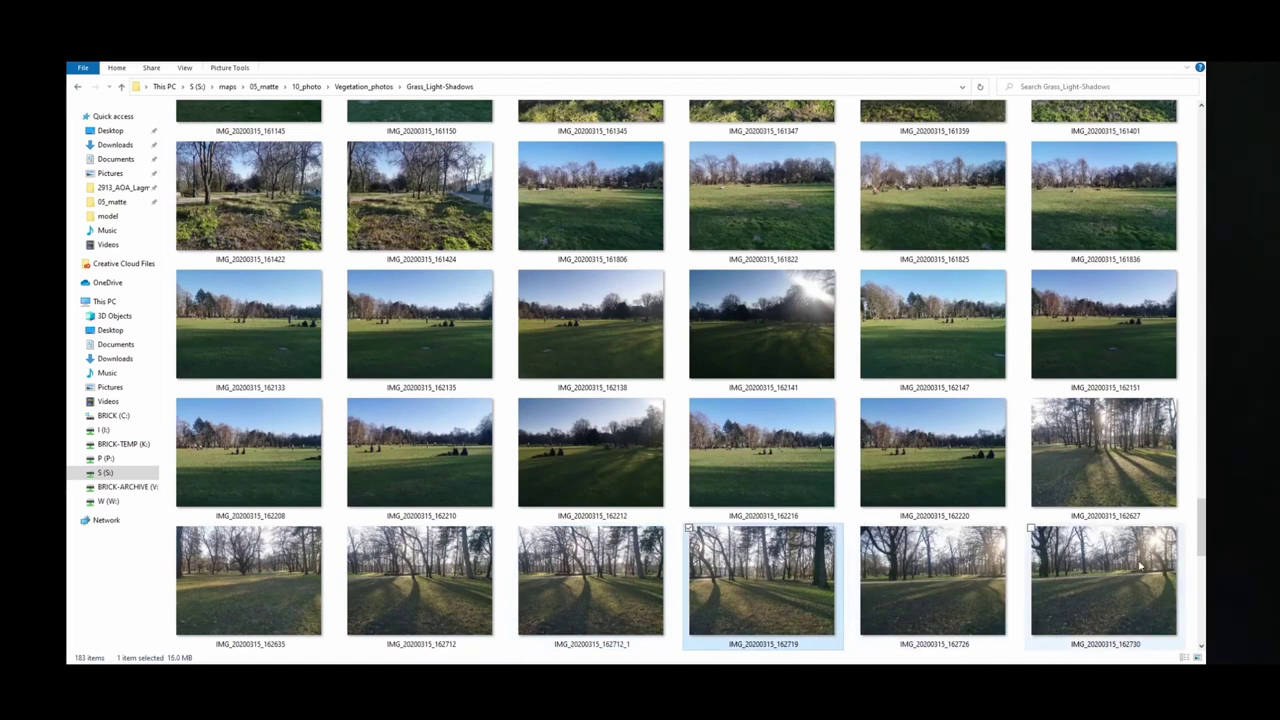
pyautogui.click(1145, 488)
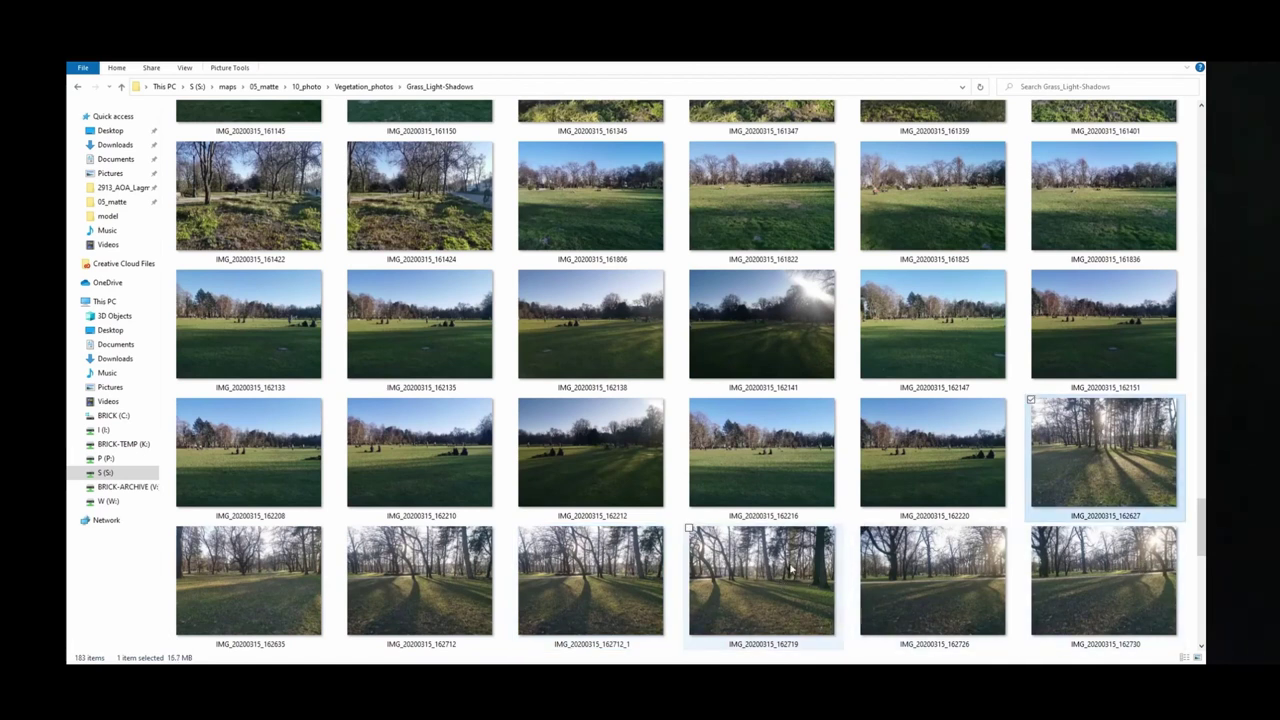
pyautogui.click(620, 620)
pyautogui.click(252, 567)
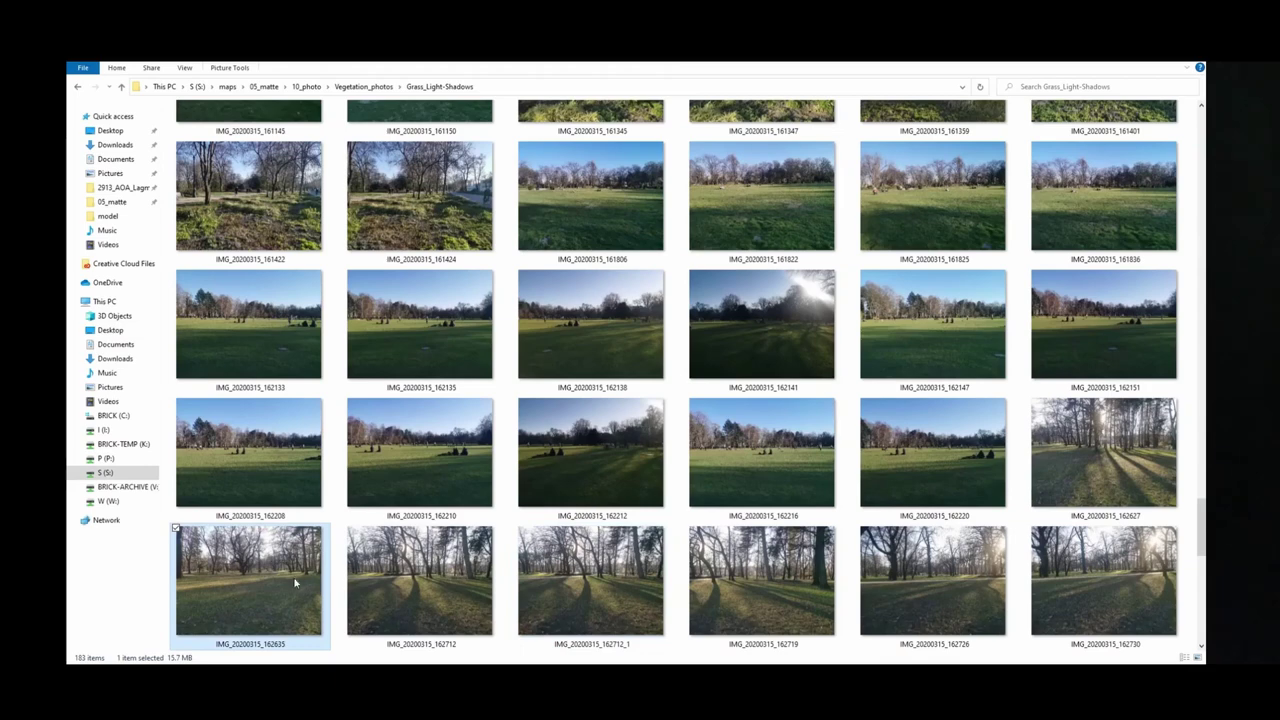
pyautogui.click(420, 580)
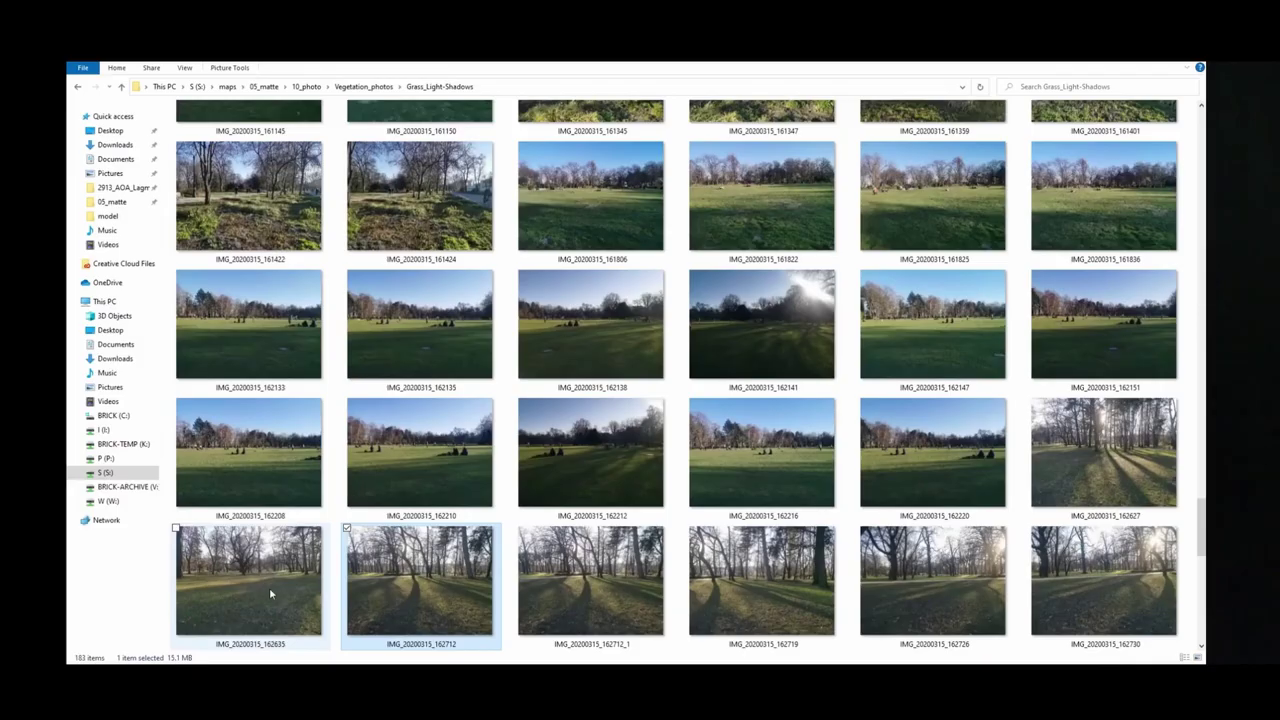
pyautogui.click(264, 590)
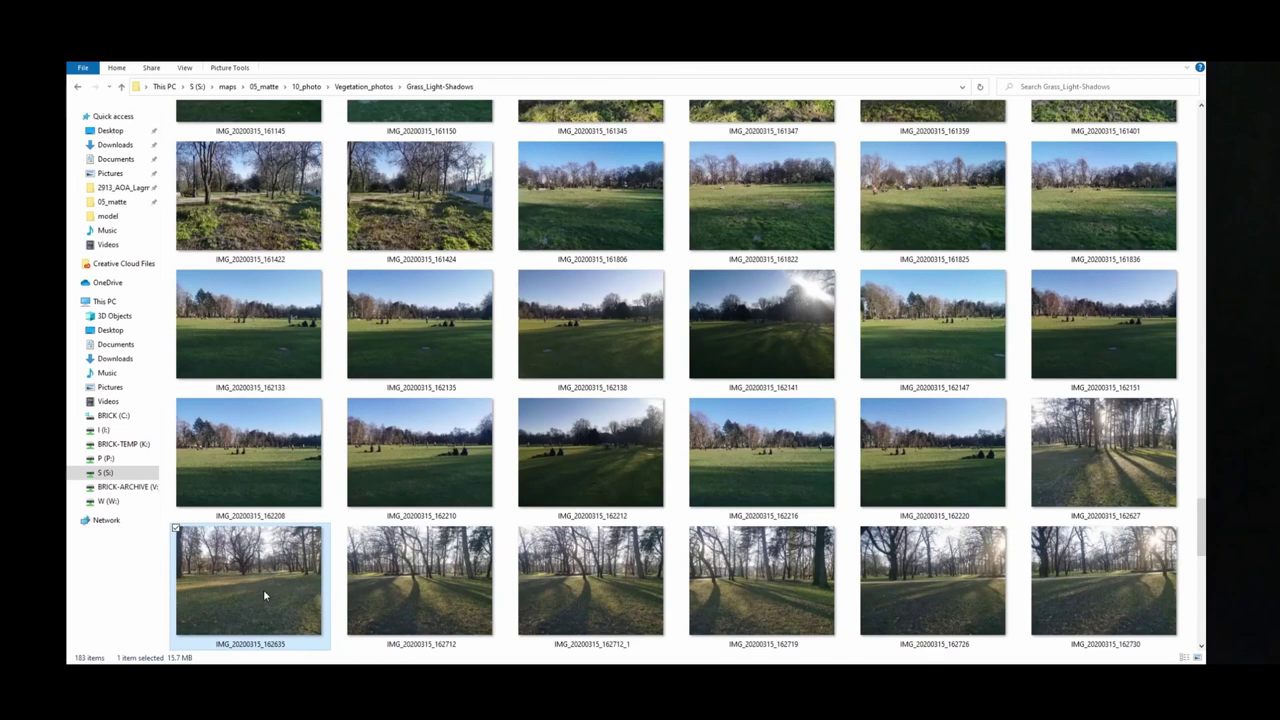
pyautogui.click(416, 610)
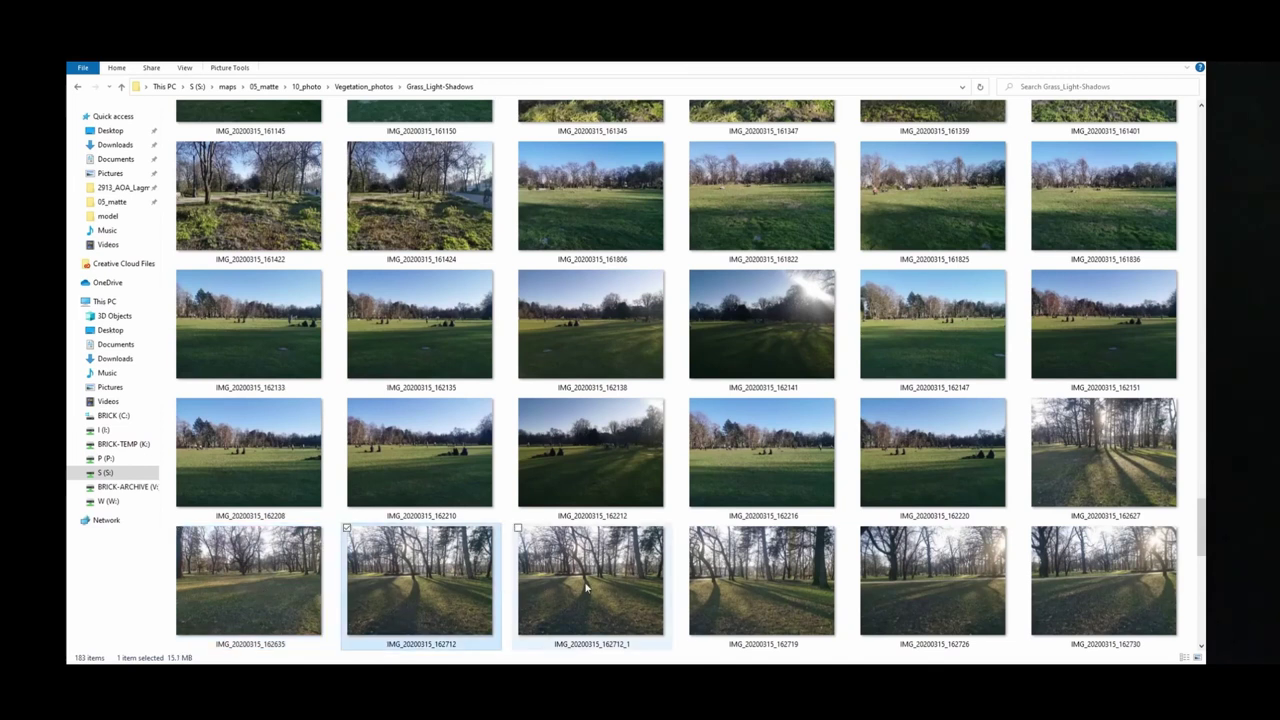
pyautogui.click(790, 580)
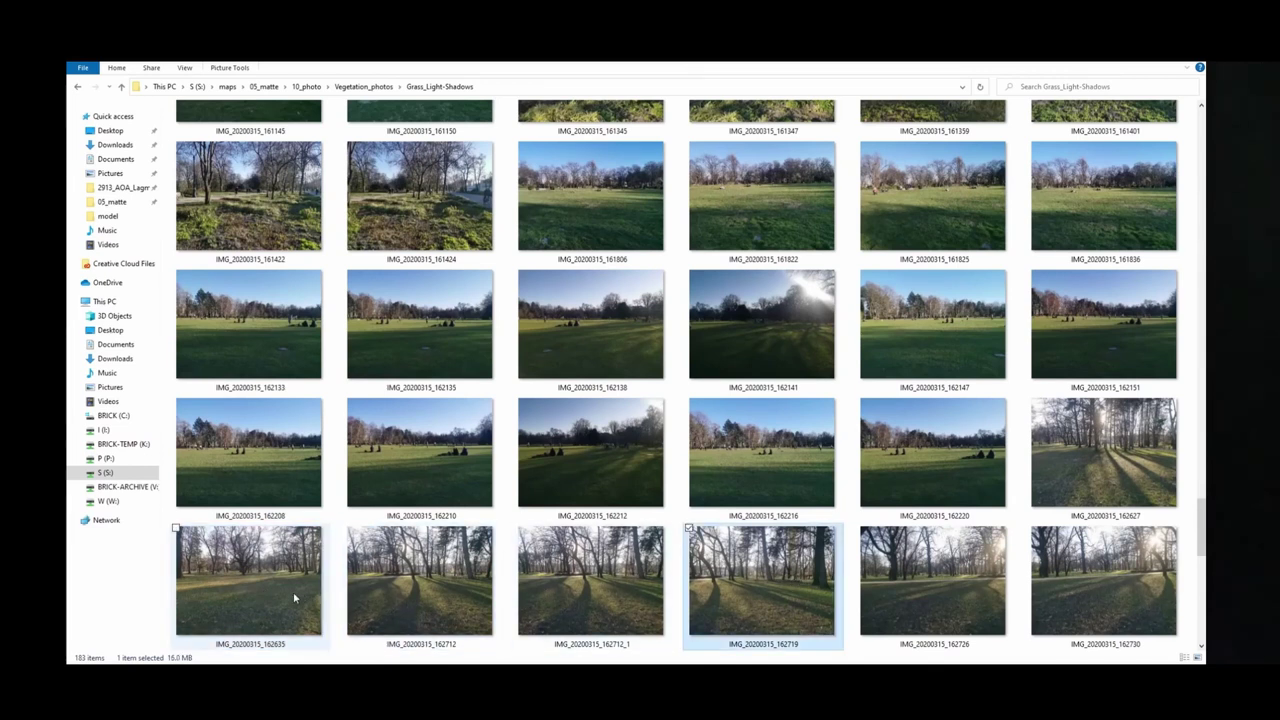
# Place the IMG_20200315_162635 photo into the Photoshop composition and put its layer inside the masked Group 14.
pyautogui.click(260, 607)
pyautogui.rightClick(263, 578)
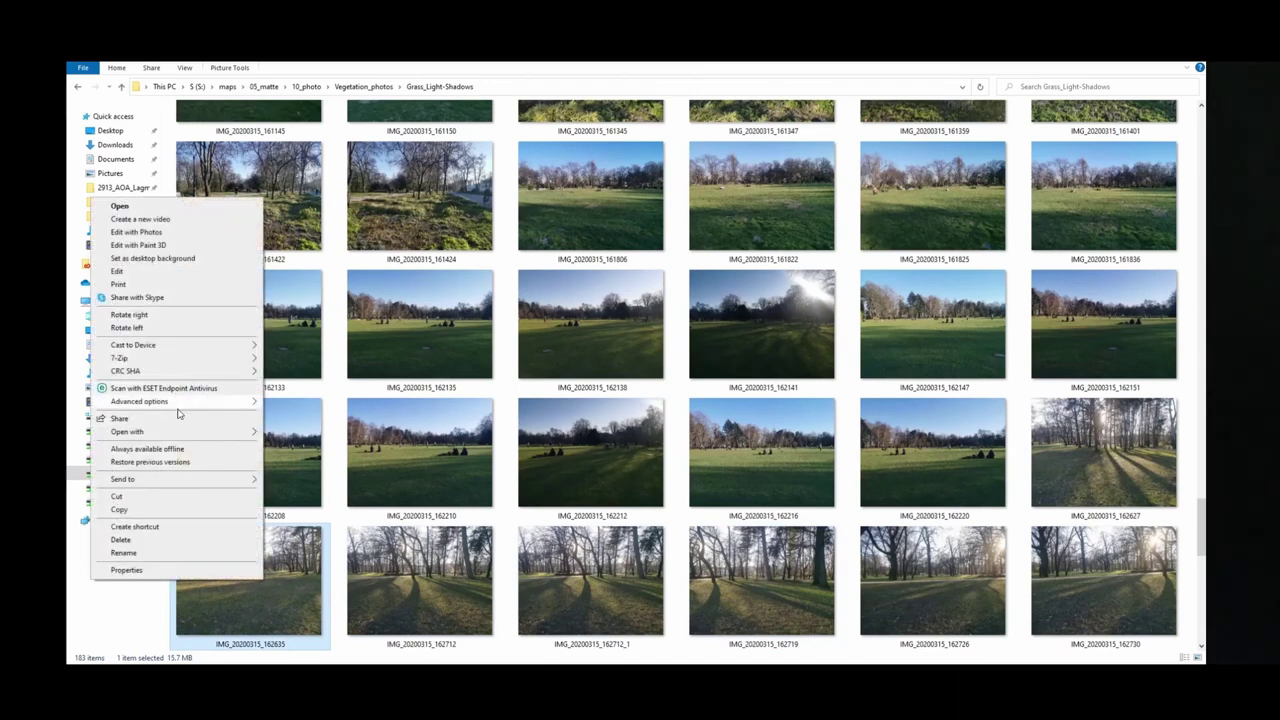
pyautogui.moveTo(184, 434)
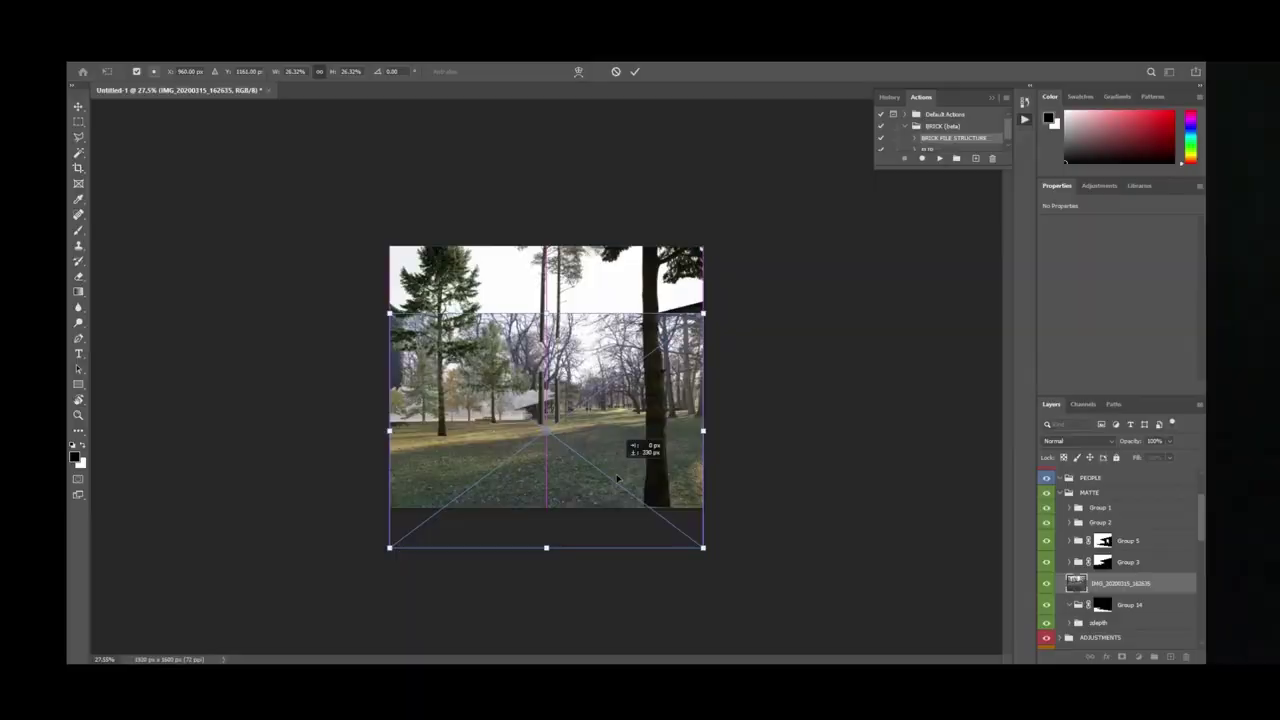
pyautogui.moveTo(615, 471)
pyautogui.mouseDown()
pyautogui.moveTo(623, 513)
pyautogui.moveTo(614, 481)
pyautogui.mouseUp()
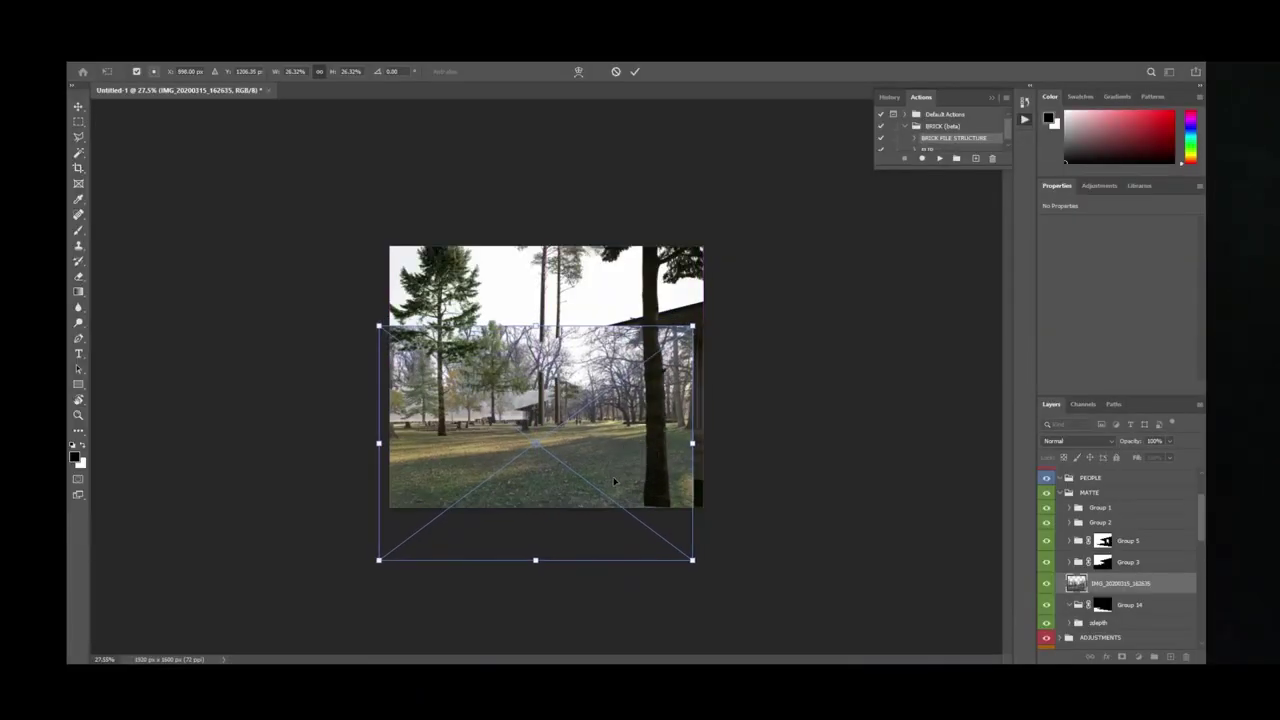
pyautogui.press('Return')
pyautogui.moveTo(1151, 588); pyautogui.dragTo(1143, 605)
pyautogui.click(610, 448)
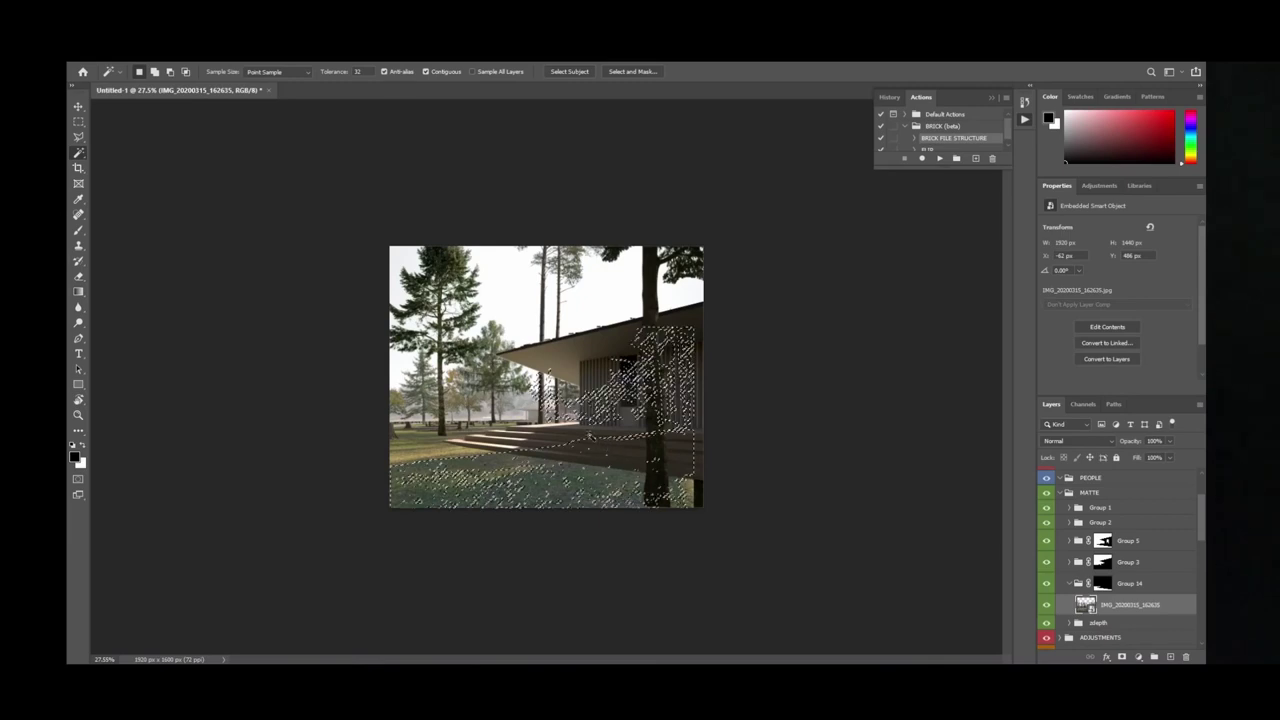
pyautogui.hotkey('ctrl', 'd')
# Enlarge the placed grass photo proportionally to about 2451 px wide and position it over the lawn.
pyautogui.press('v')
pyautogui.moveTo(619, 547); pyautogui.dragTo(636, 516)
pyautogui.hotkey('ctrl', 't')
pyautogui.keyDown('alt'); pyautogui.moveTo(704, 572); pyautogui.dragTo(762, 593); pyautogui.keyUp('alt')
pyautogui.moveTo(680, 498)
pyautogui.mouseDown()
pyautogui.moveTo(646, 485)
pyautogui.moveTo(659, 488)
pyautogui.mouseUp()
pyautogui.press('Return')
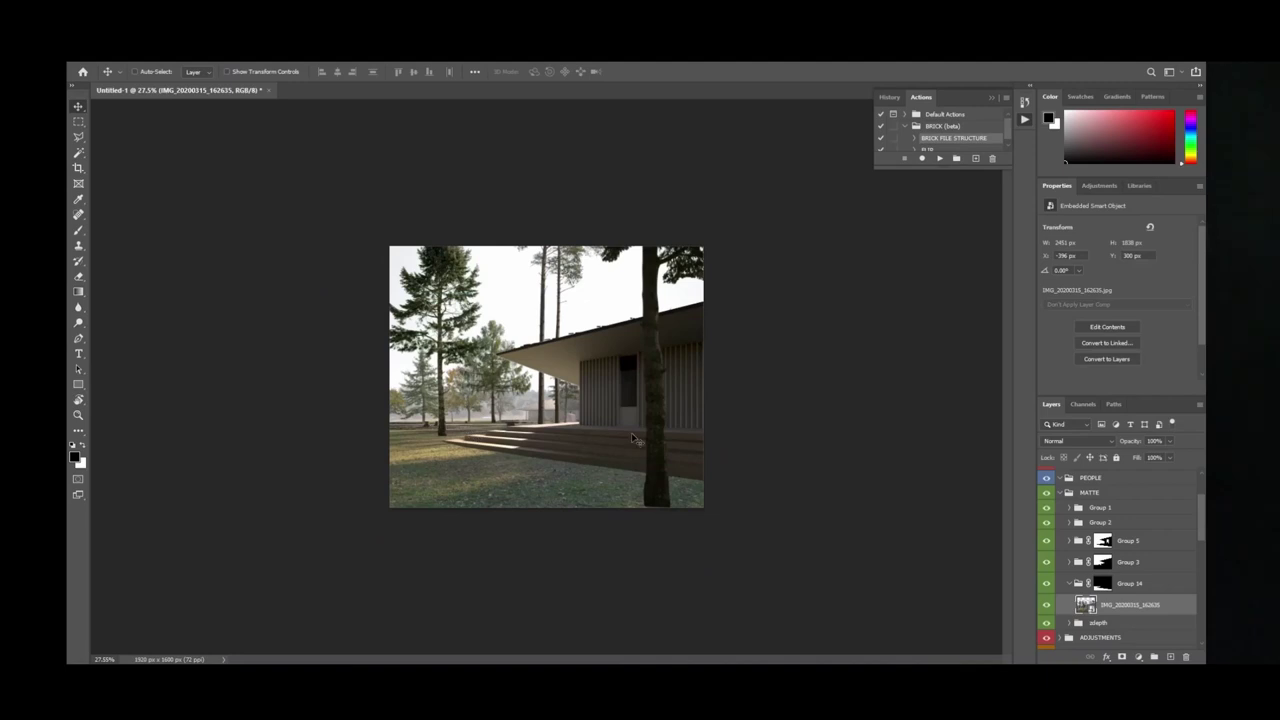
# Compare the lawn with and without Group 14 and the grass photo inside it.
pyautogui.click(1046, 583)
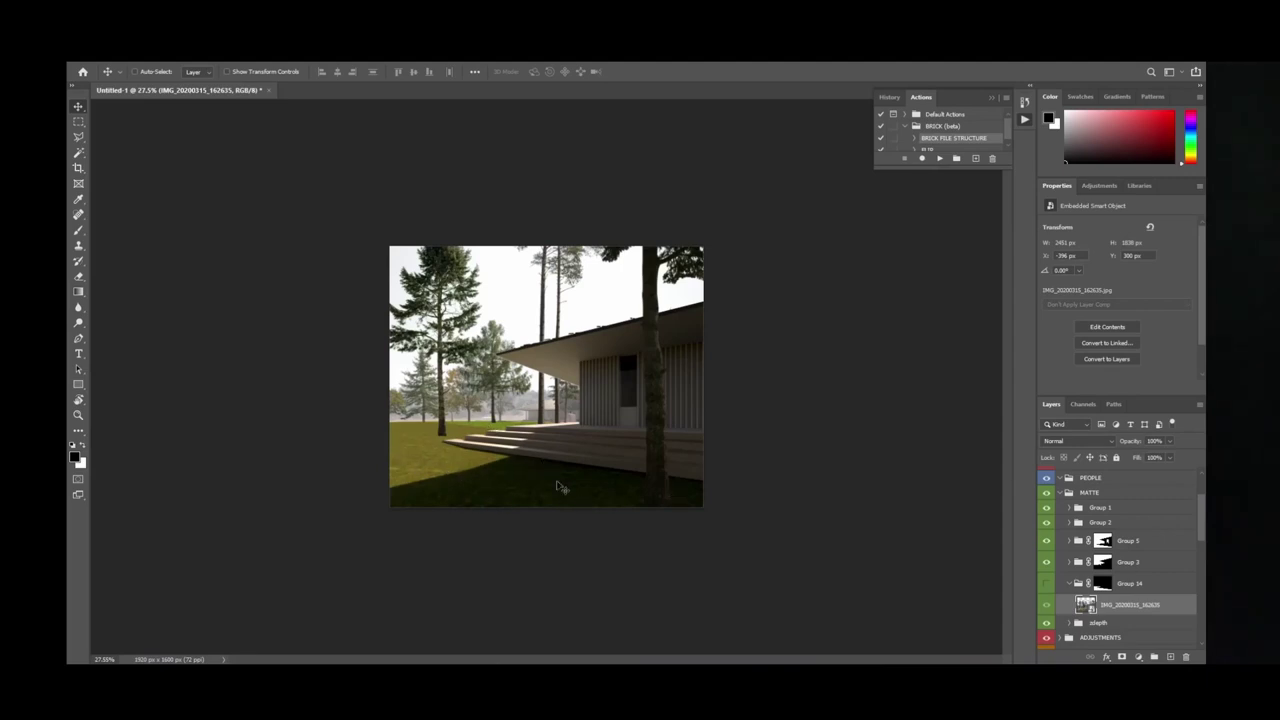
pyautogui.click(1048, 584)
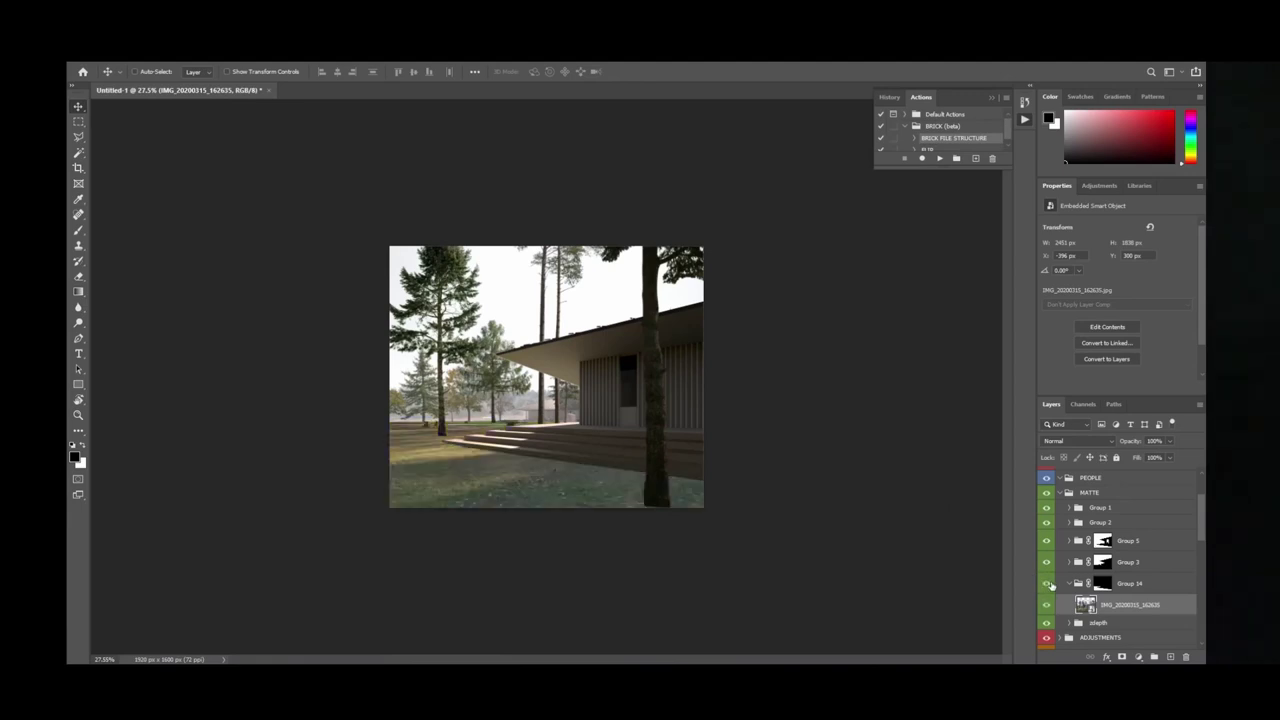
pyautogui.click(1106, 584)
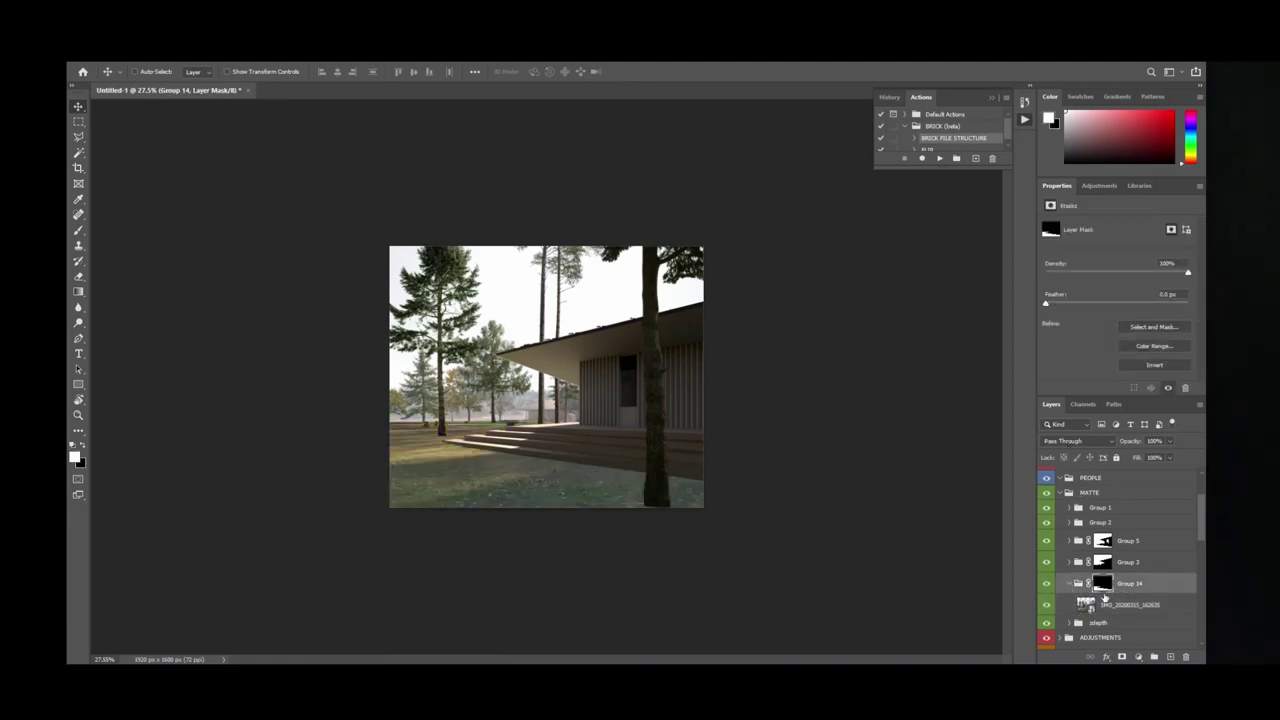
pyautogui.click(1046, 605)
pyautogui.click(1046, 605)
pyautogui.click(1046, 605)
pyautogui.click(1046, 605)
# Undo the accidental shift of Group 14 and reposition only the grass photo inside its mask.
pyautogui.moveTo(555, 485); pyautogui.dragTo(573, 486)
pyautogui.hotkey('ctrl', 'z')
pyautogui.click(1140, 605)
pyautogui.moveTo(636, 522)
pyautogui.mouseDown()
pyautogui.moveTo(654, 517)
pyautogui.moveTo(608, 525)
pyautogui.moveTo(645, 531)
pyautogui.mouseUp()
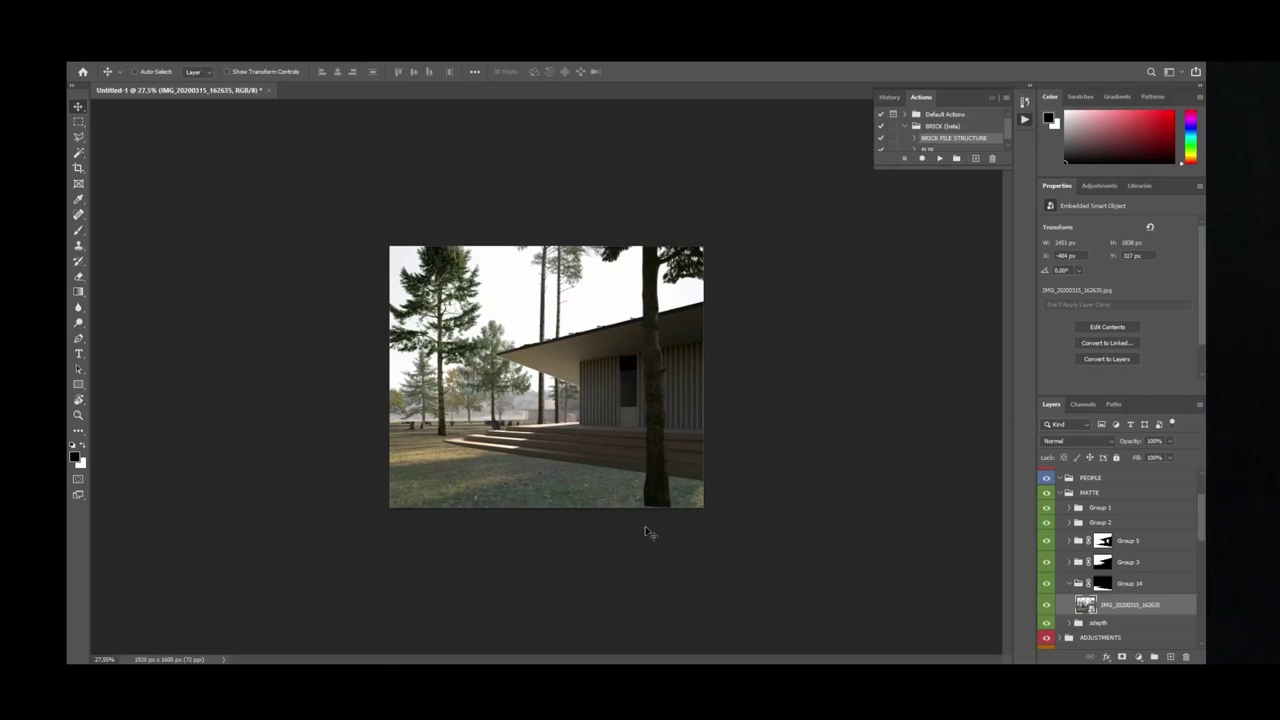
pyautogui.keyDown('alt'); pyautogui.scroll(5, 646, 530); pyautogui.keyUp('alt')
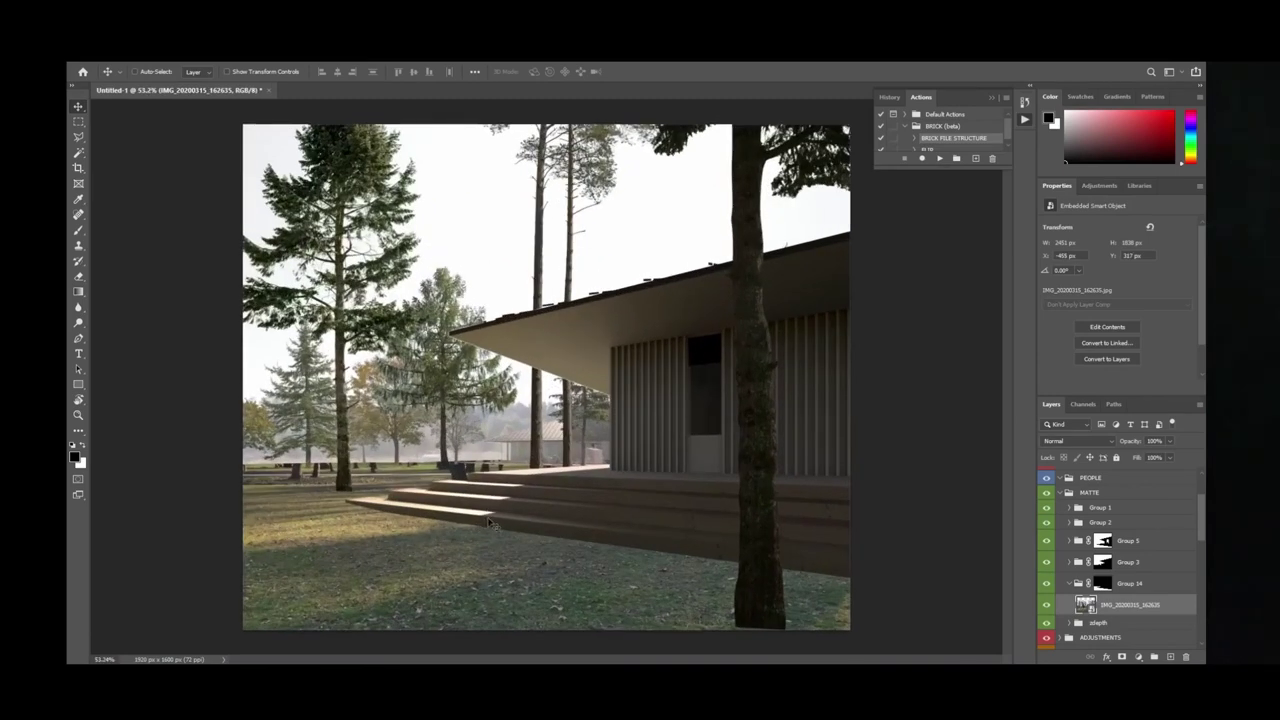
# Duplicate the grass photo, move the copy up so its far edge meets the background, and stretch it to about 2013 px tall.
pyautogui.moveTo(407, 542)
pyautogui.mouseDown()
pyautogui.moveTo(421, 542)
pyautogui.moveTo(417, 531)
pyautogui.mouseUp()
pyautogui.hotkey('ctrl', 'j')
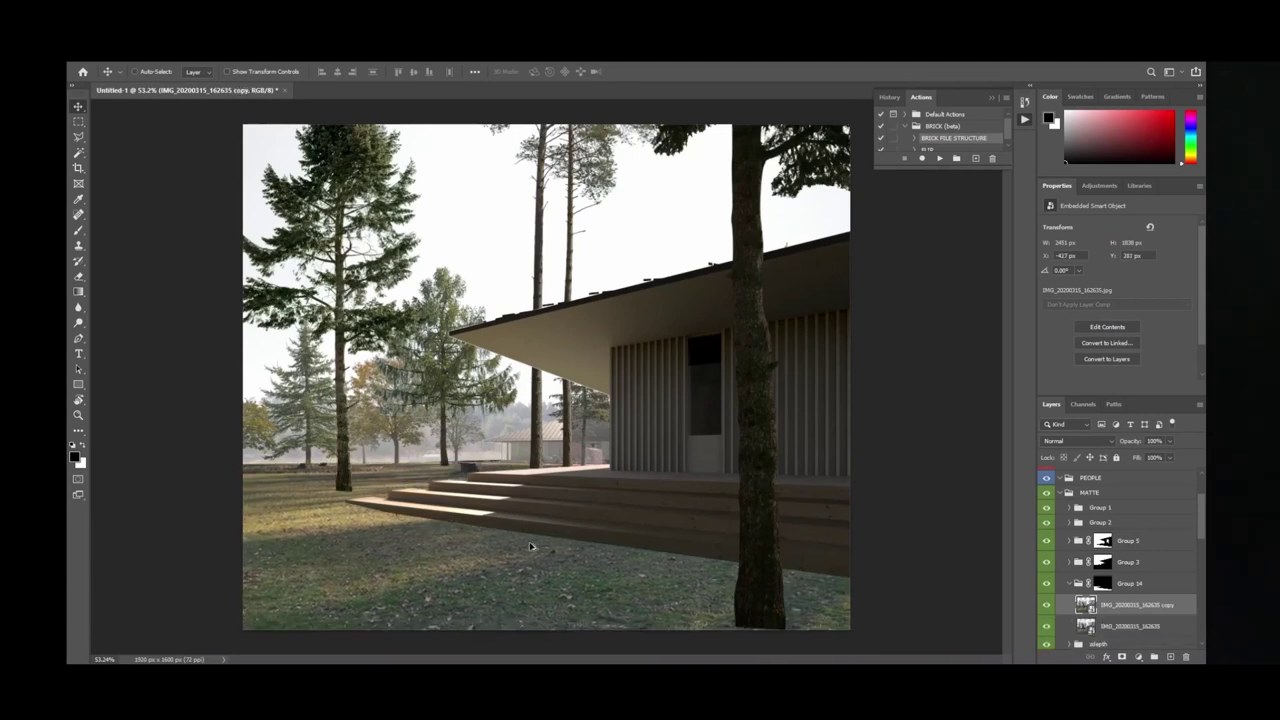
pyautogui.keyDown('alt'); pyautogui.scroll(-2, 528, 546); pyautogui.keyUp('alt')
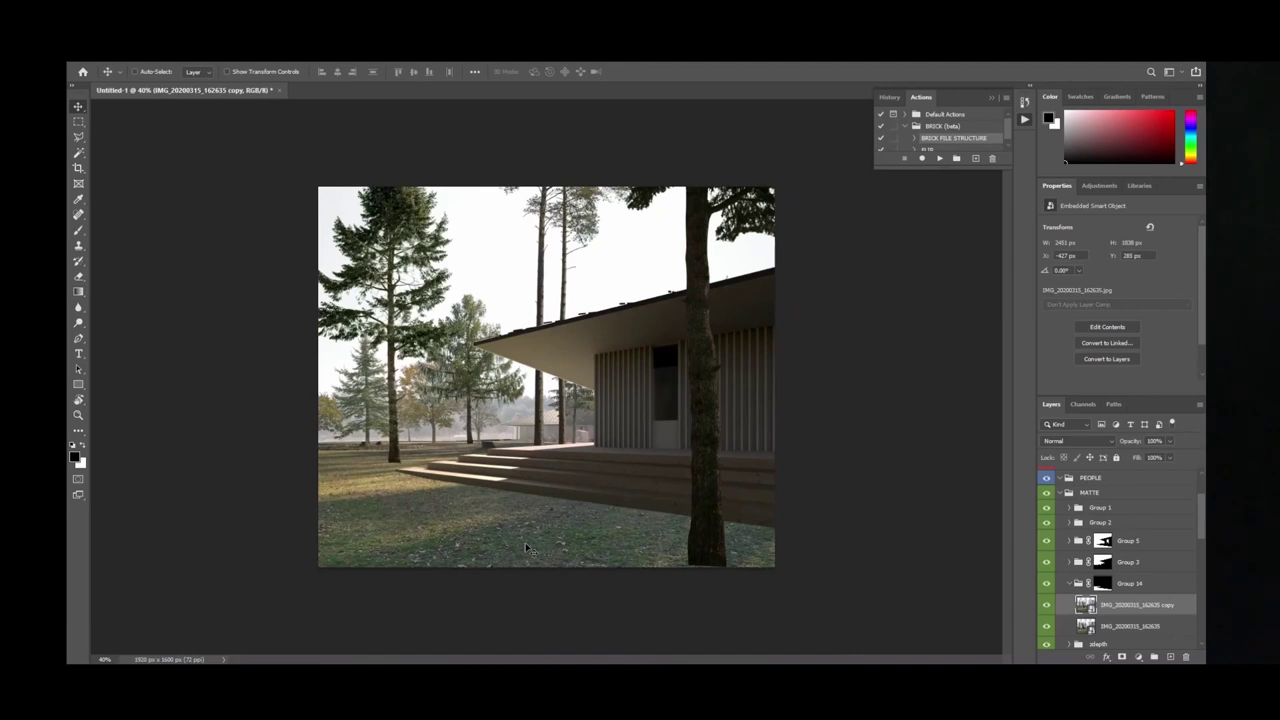
pyautogui.hotkey('ctrl', 't')
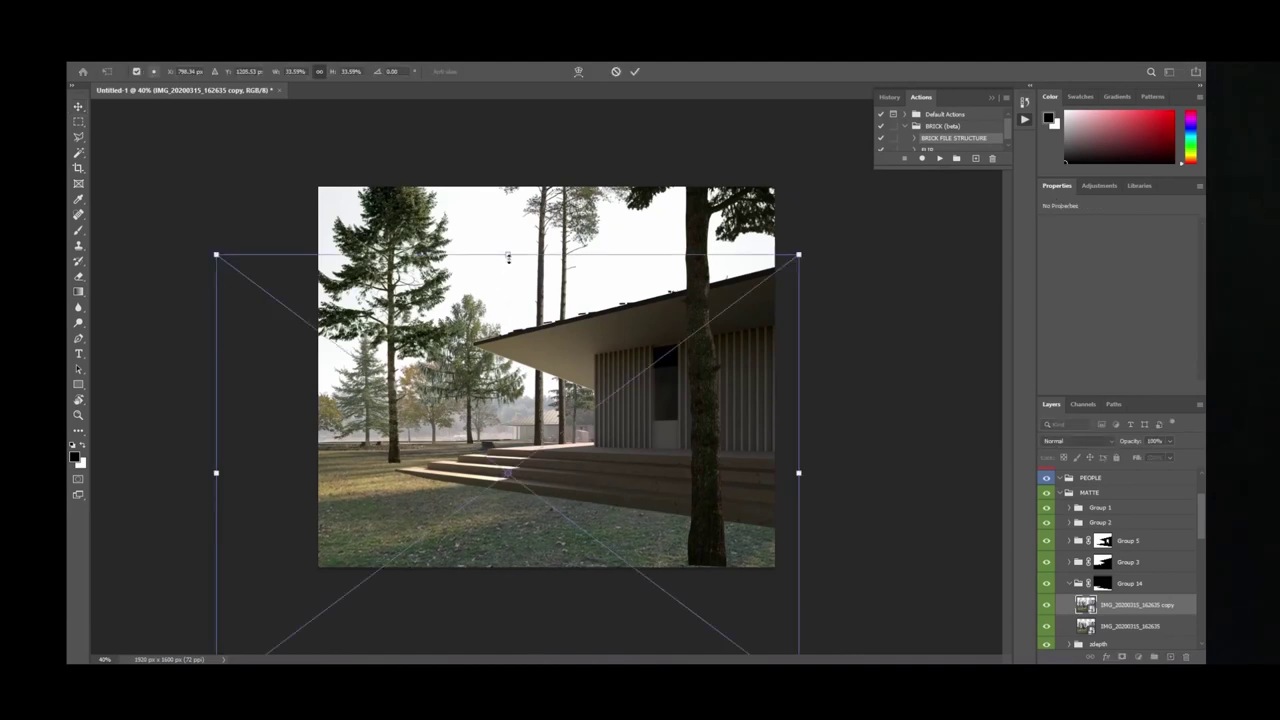
pyautogui.moveTo(508, 254); pyautogui.dragTo(508, 237)
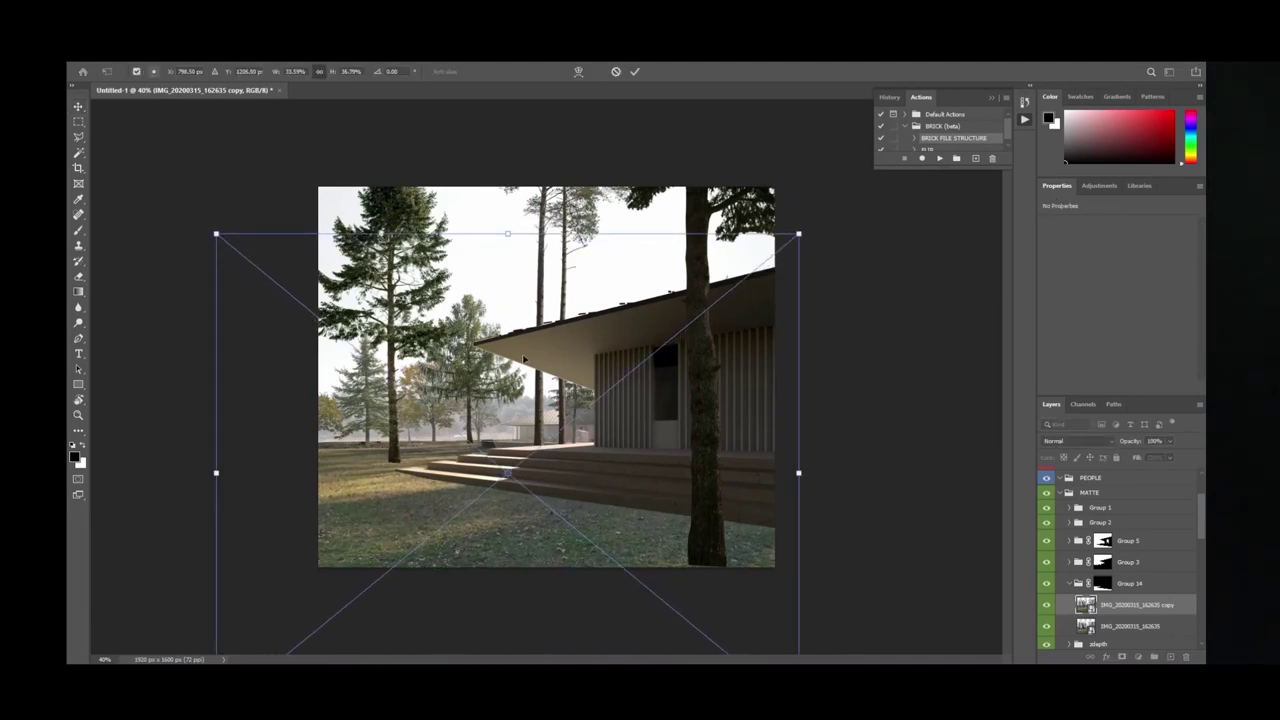
pyautogui.press('Return')
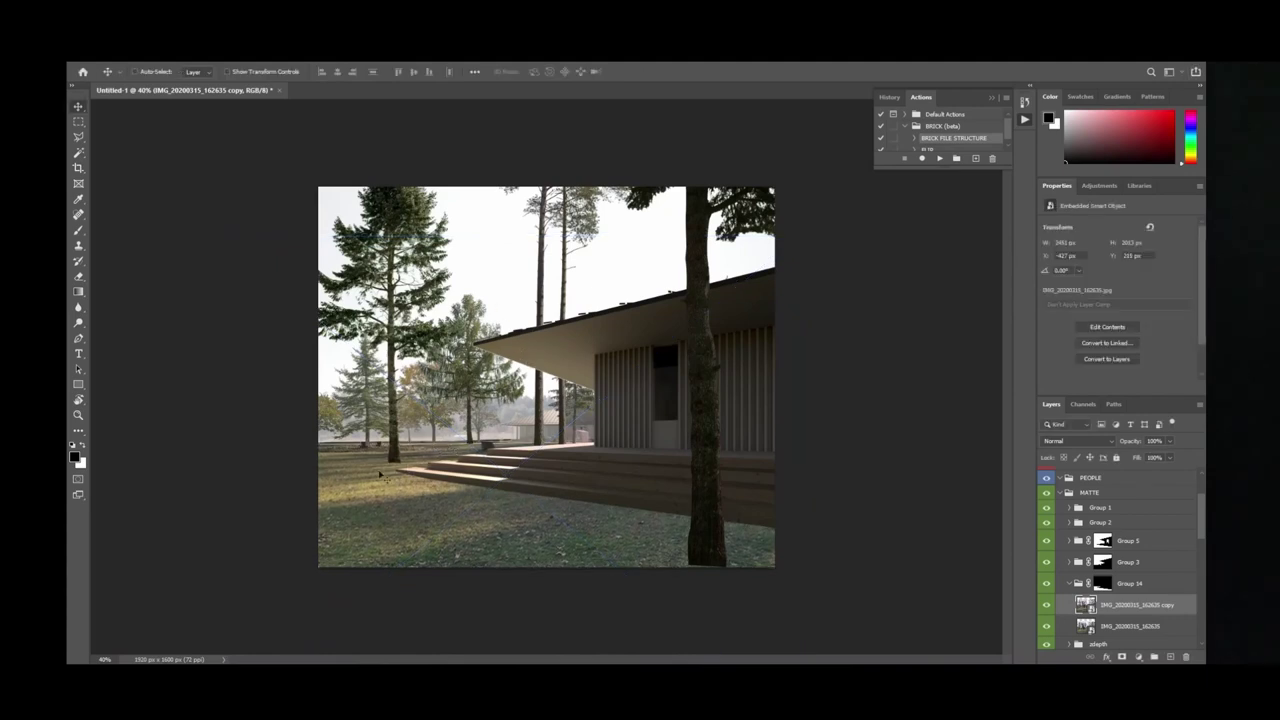
pyautogui.keyDown('alt'); pyautogui.scroll(-3, 436, 443); pyautogui.keyUp('alt')
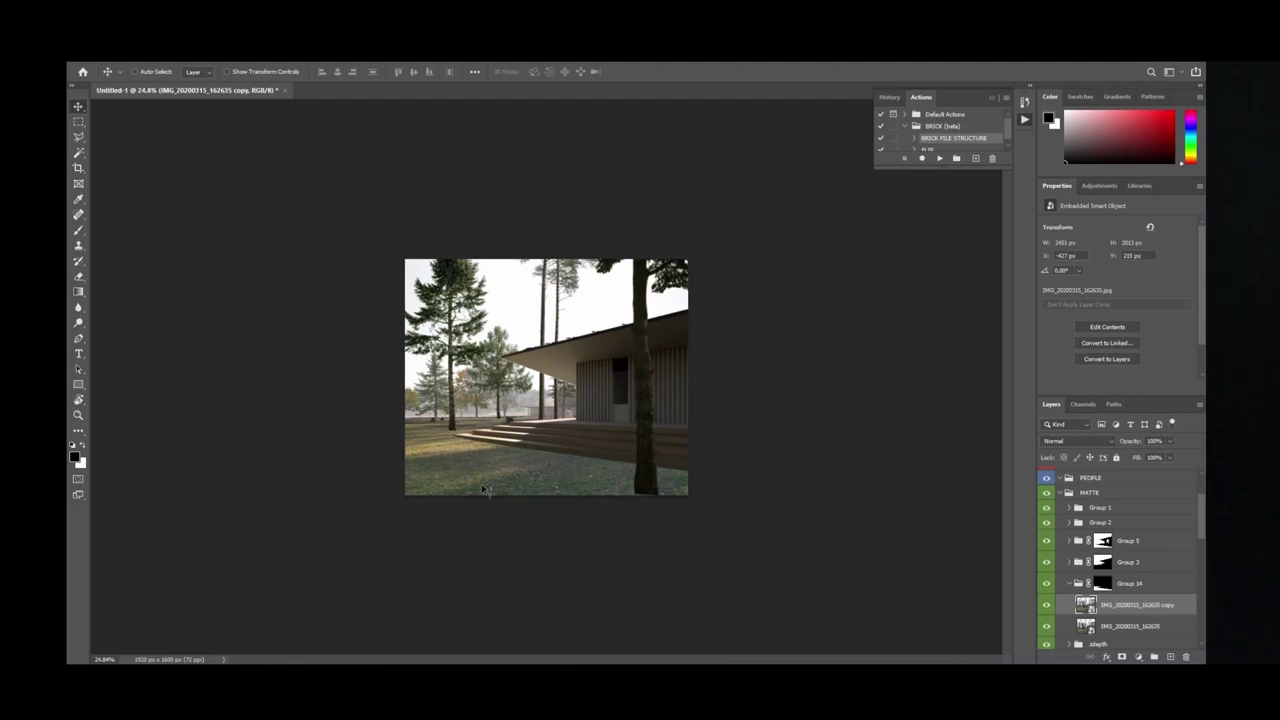
# Delete the original grass photo layer, keeping the copy, and set Group 14's blending mode to Normal.
pyautogui.click(1128, 589)
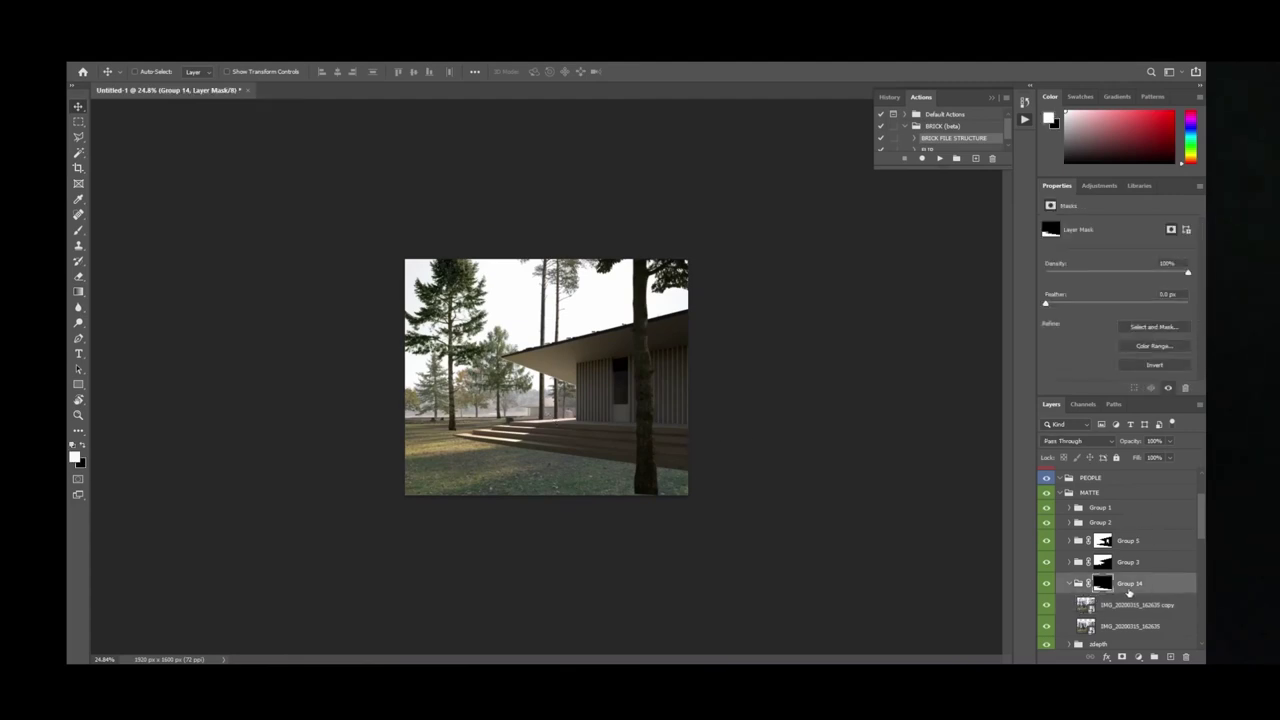
pyautogui.click(1123, 628)
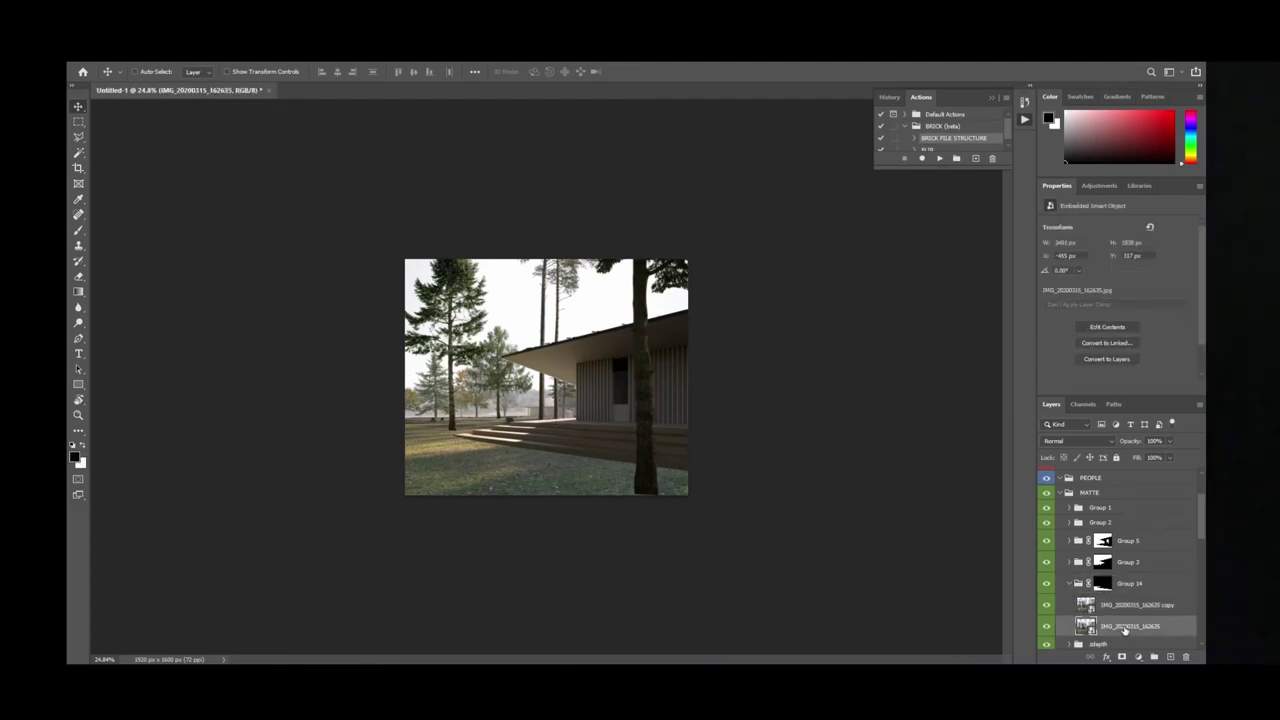
pyautogui.press('Delete')
pyautogui.click(1155, 585)
pyautogui.click(1057, 441)
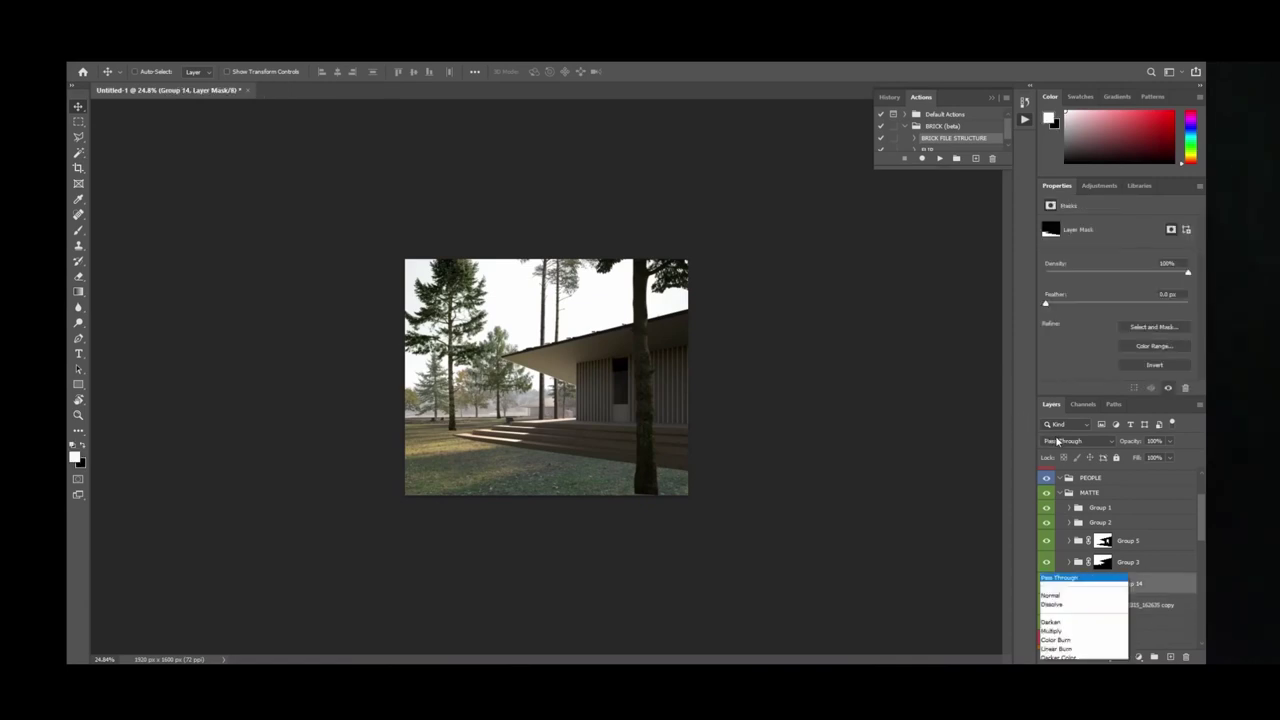
pyautogui.click(1064, 378)
# Add a Curves adjustment inside Group 14 and shape an S-curve that deepens the grass shadows and brightens its highlights.
pyautogui.click(1101, 188)
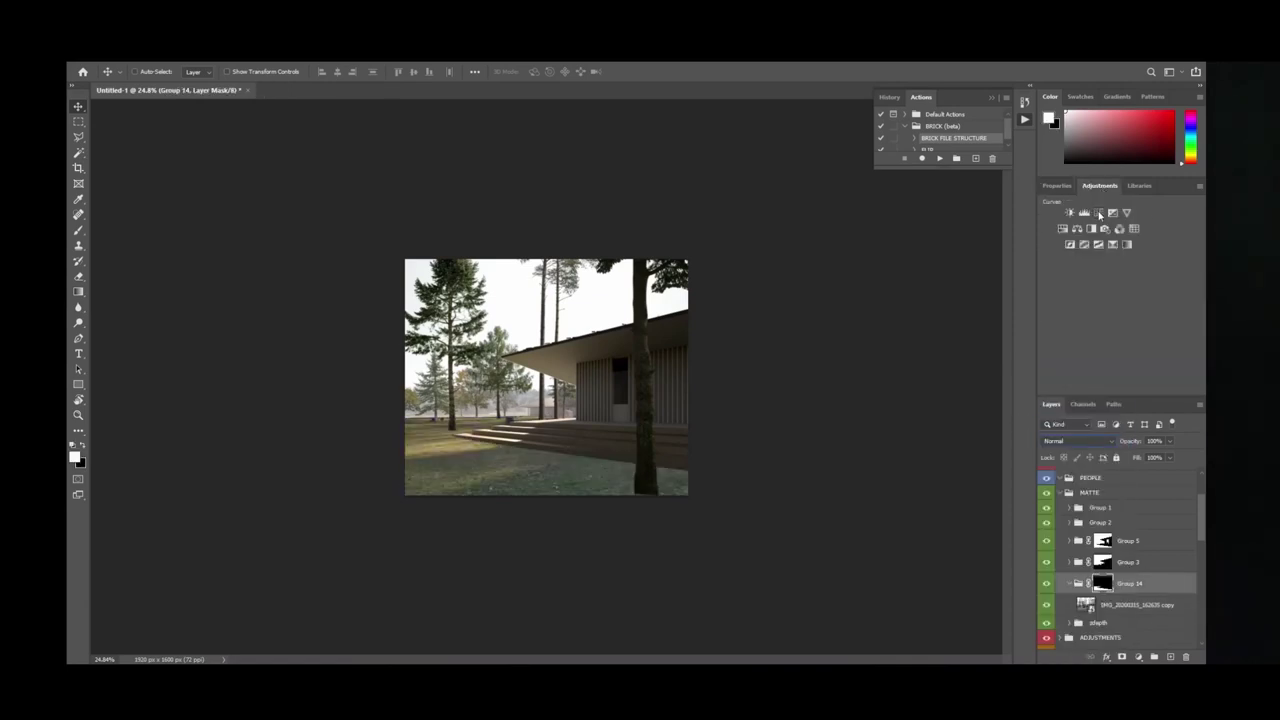
pyautogui.click(1098, 212)
pyautogui.moveTo(1090, 350); pyautogui.dragTo(1098, 361)
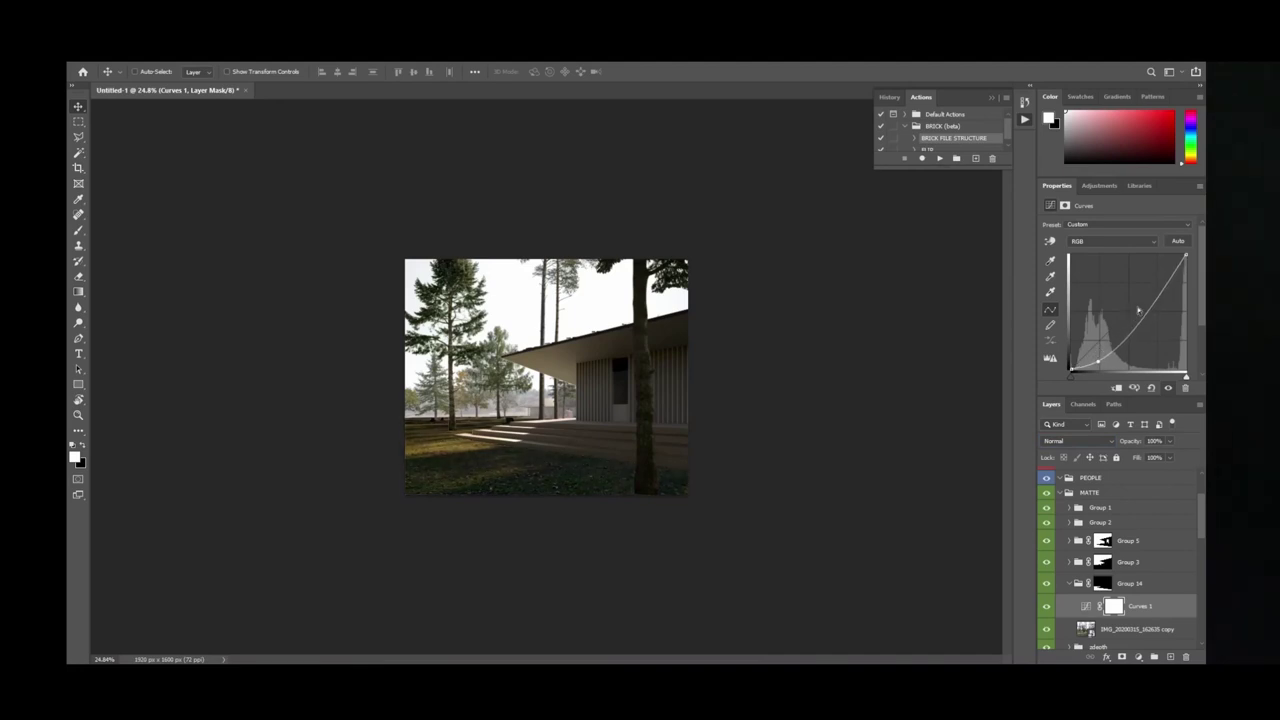
pyautogui.moveTo(1153, 303); pyautogui.dragTo(1147, 285)
pyautogui.moveTo(1118, 330); pyautogui.dragTo(1125, 325)
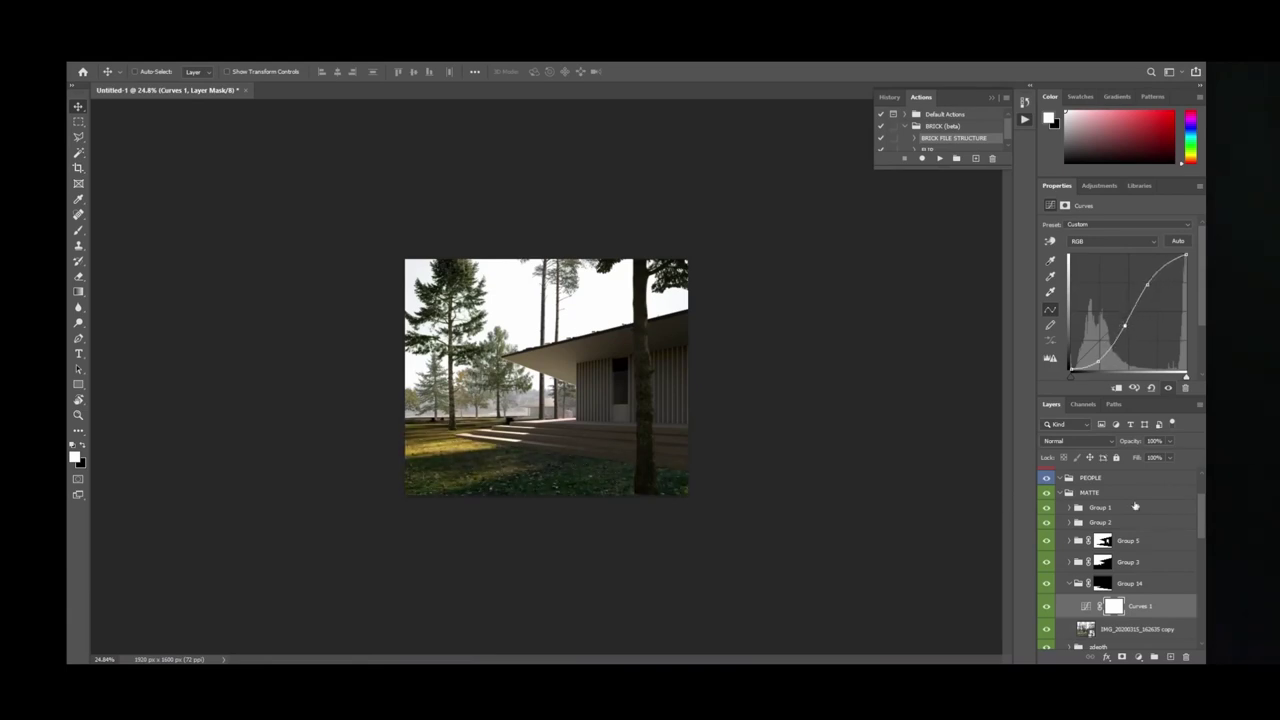
# Add a Hue/Saturation adjustment in Group 14, lower the Yellows saturation slightly, and compare the image with and without the group.
pyautogui.click(1099, 185)
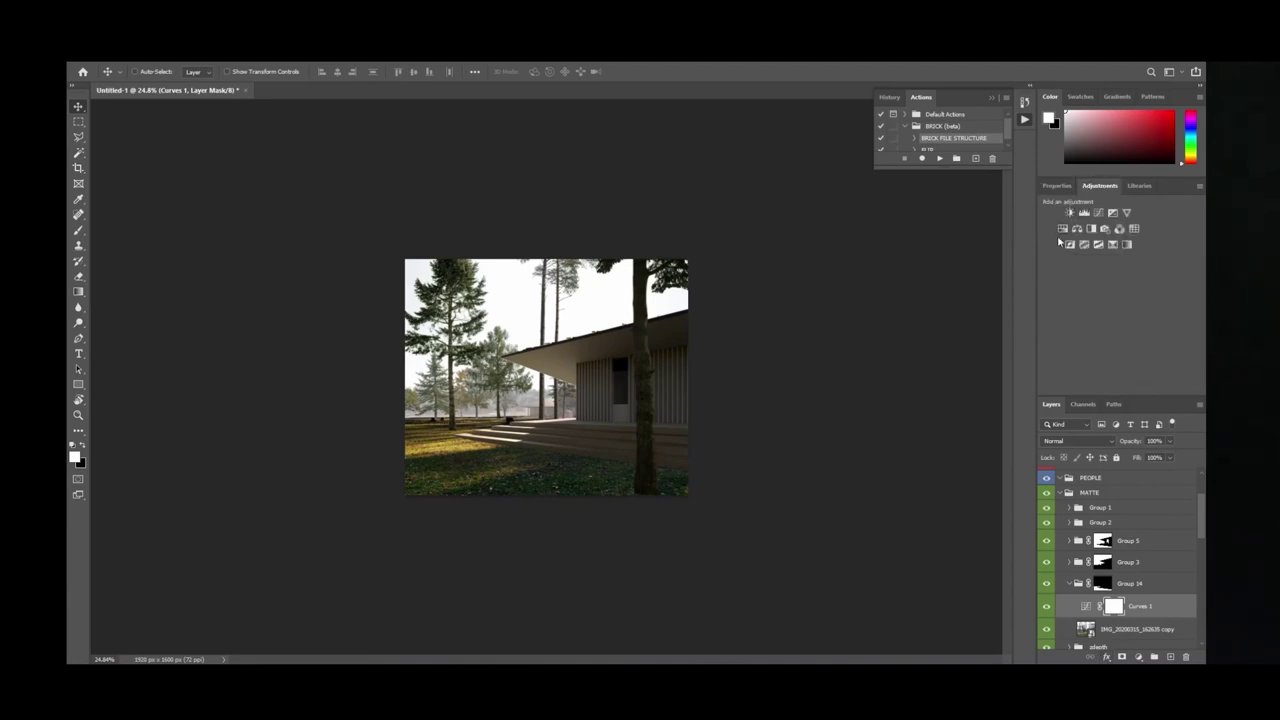
pyautogui.click(1063, 229)
pyautogui.click(1090, 242)
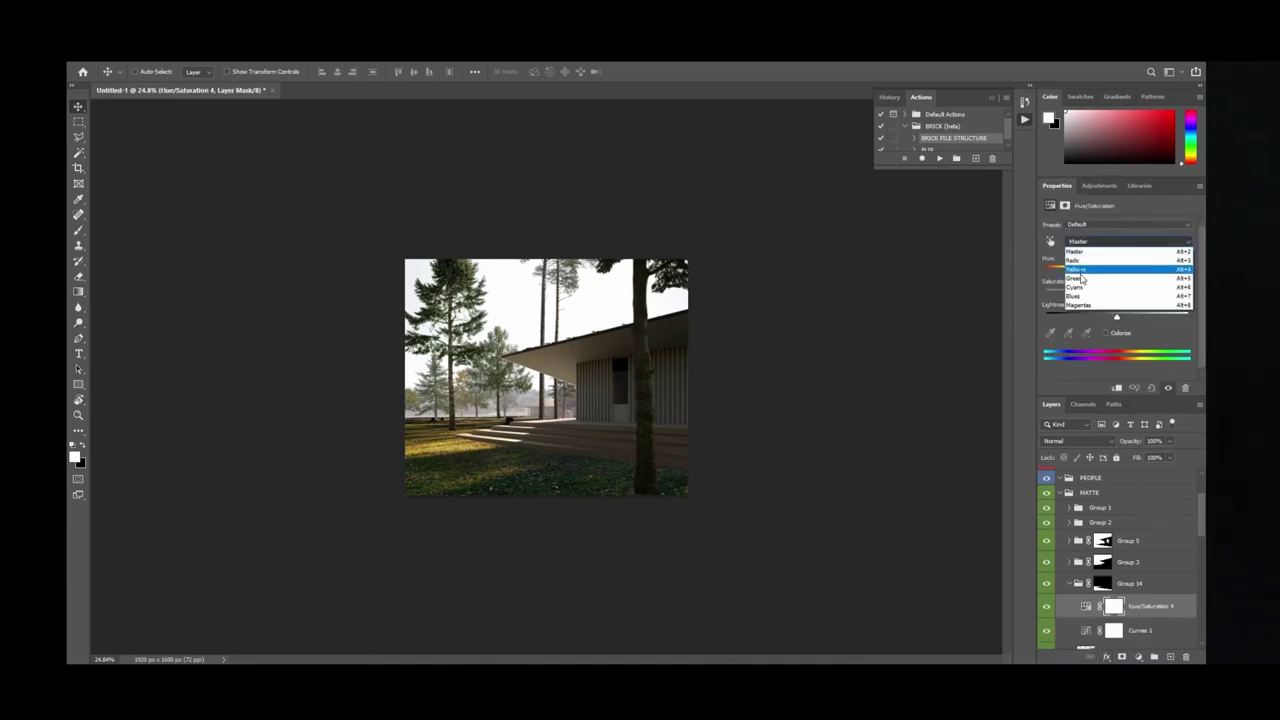
pyautogui.click(1090, 262)
pyautogui.moveTo(1116, 293)
pyautogui.mouseDown()
pyautogui.moveTo(1090, 294)
pyautogui.moveTo(1104, 298)
pyautogui.moveTo(1120, 273)
pyautogui.moveTo(1106, 296)
pyautogui.mouseUp()
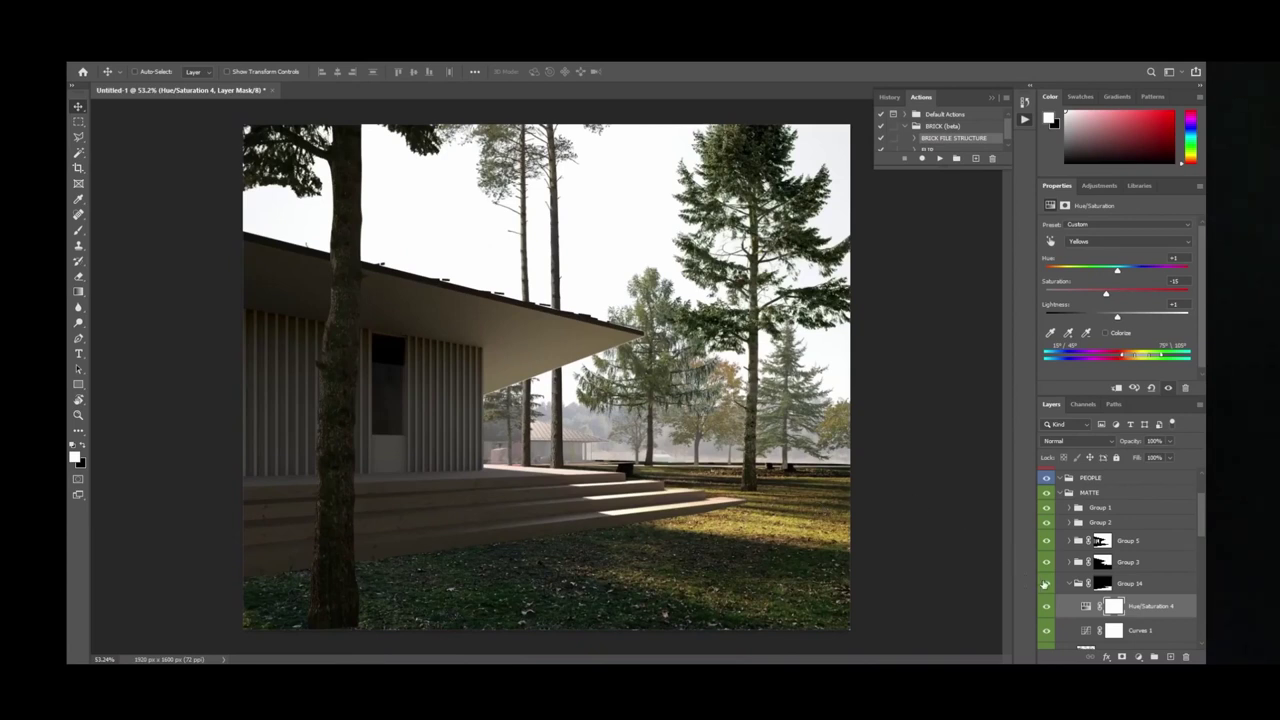
pyautogui.click(1045, 584)
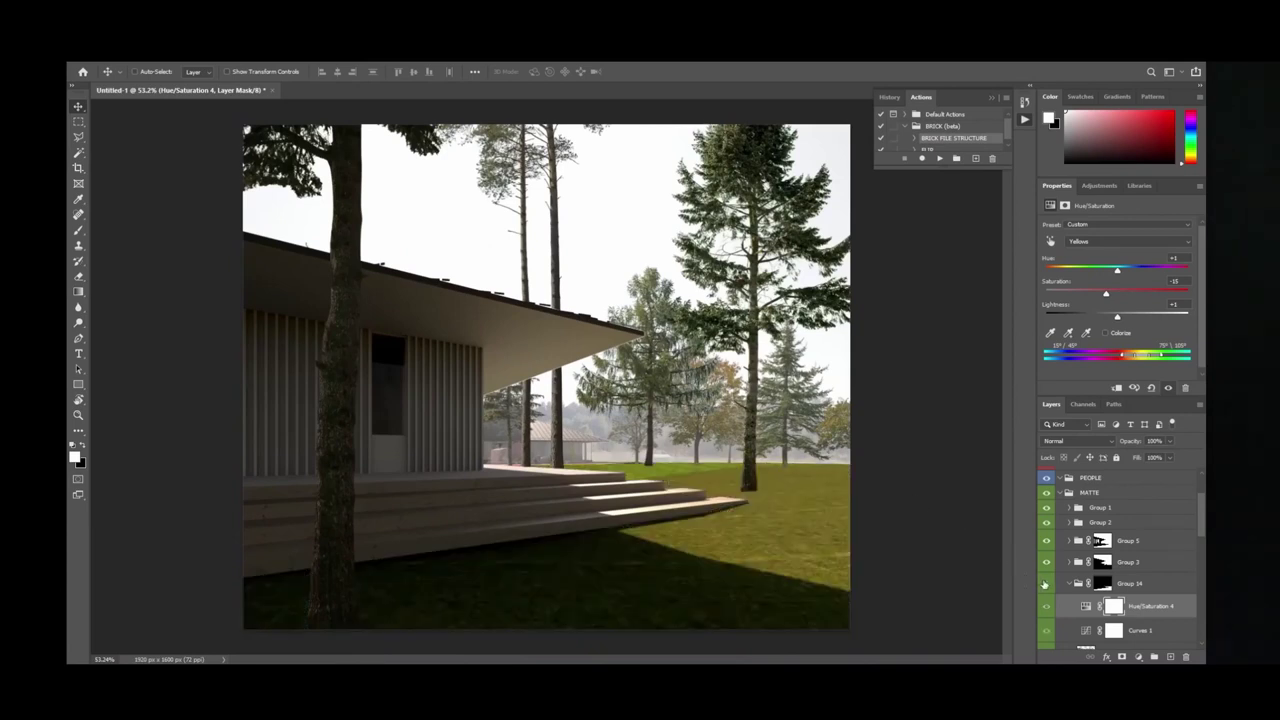
pyautogui.click(1045, 584)
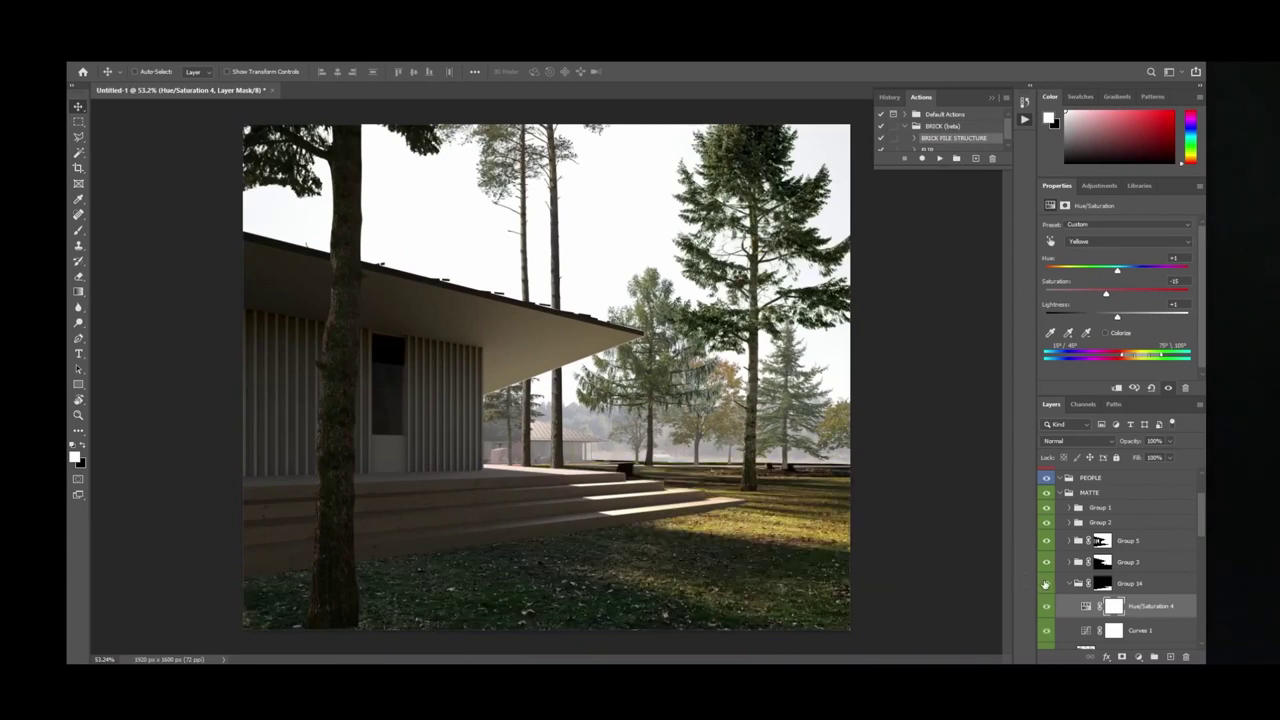
# Toggle Group 14 off and on to compare the scene with and without the graded grass.
pyautogui.click(1046, 585)
pyautogui.click(1046, 585)
pyautogui.click(1046, 585)
pyautogui.click(1046, 585)
# Reposition the grass photo copy inside Group 14 to about X -52 px, Y 213 px.
pyautogui.keyDown('alt'); pyautogui.scroll(-4, 838, 524); pyautogui.keyUp('alt')
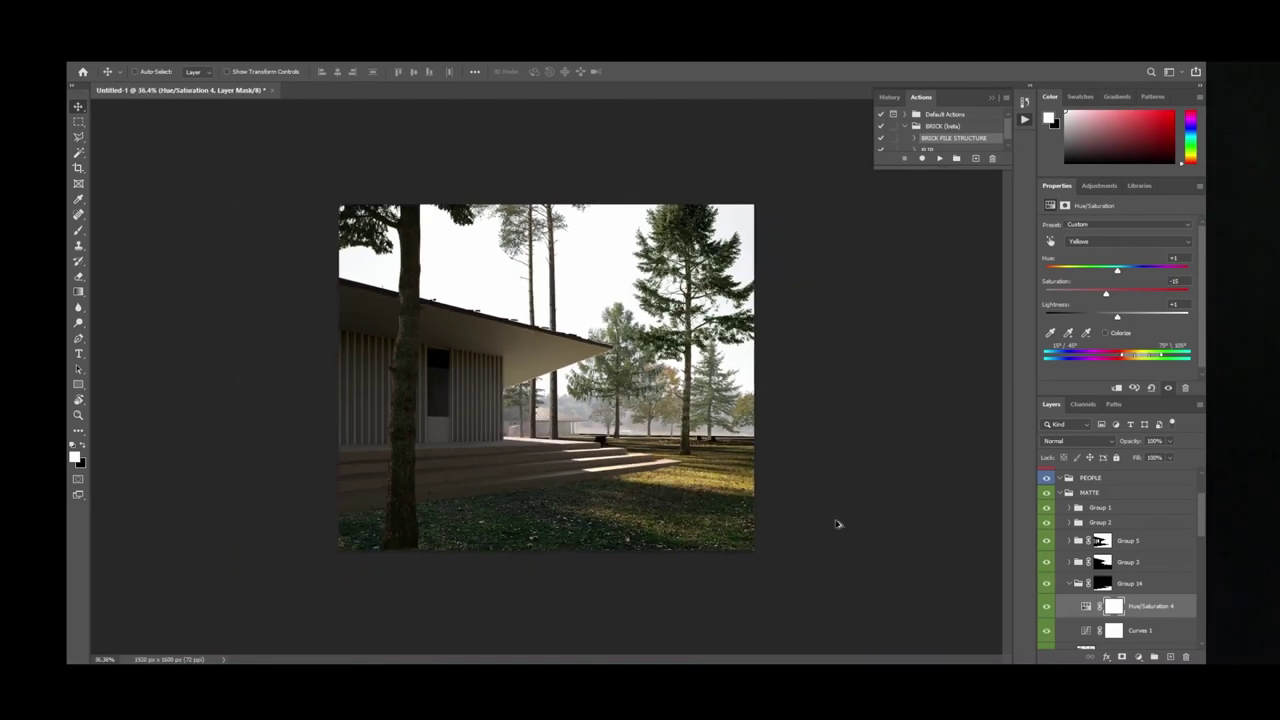
pyautogui.scroll(-1, 1125, 608)
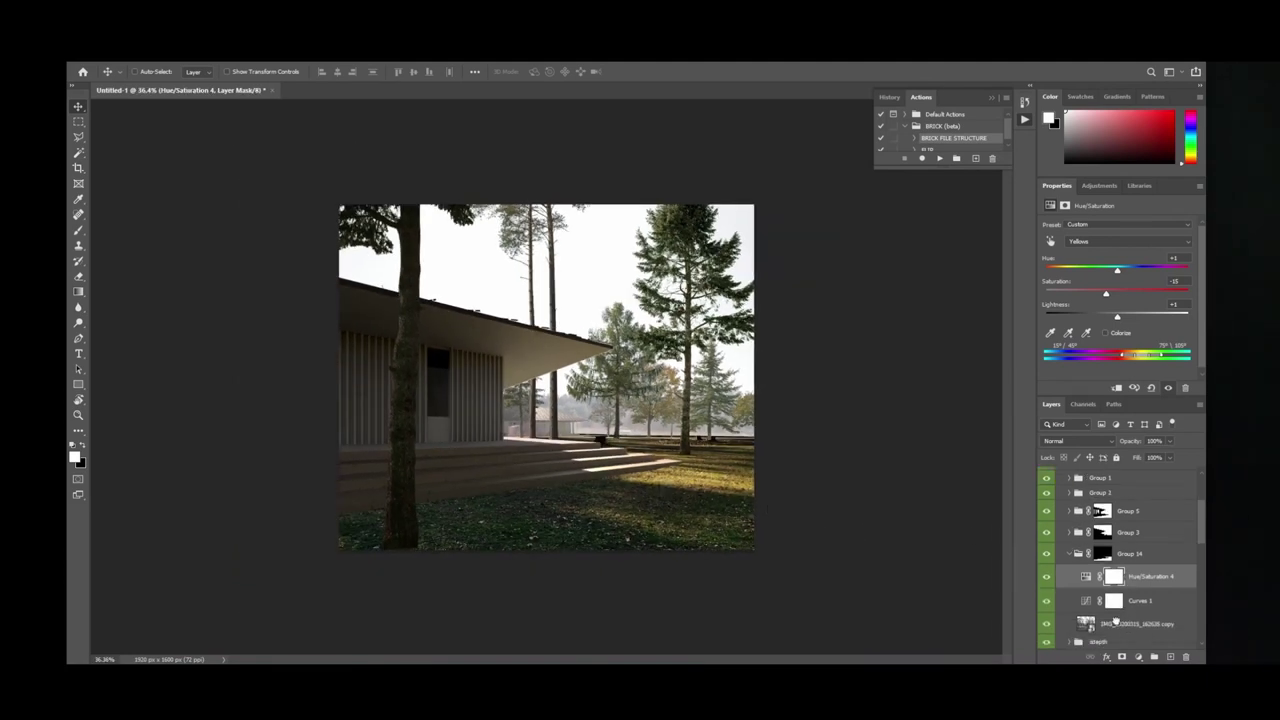
pyautogui.click(1116, 622)
pyautogui.moveTo(758, 528); pyautogui.dragTo(731, 524)
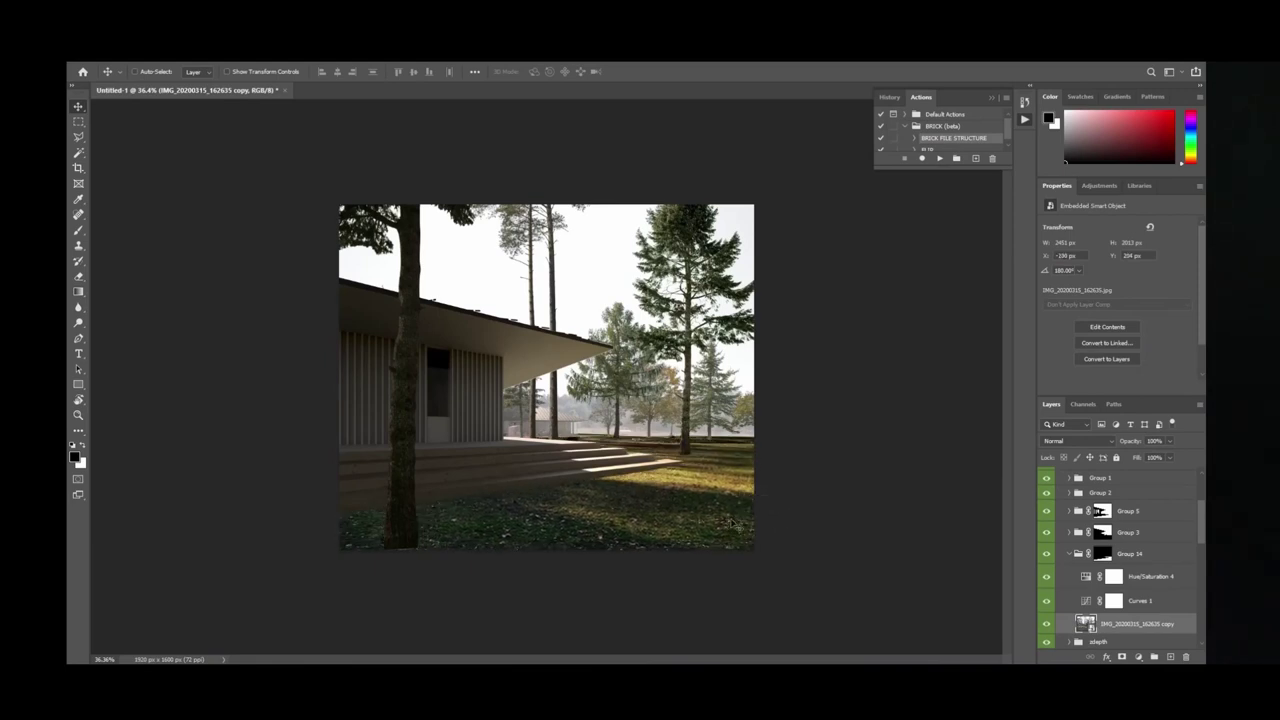
pyautogui.hotkey('shift', 'Left')
pyautogui.hotkey('shift', 'Left')
pyautogui.hotkey('shift', 'Left')
pyautogui.hotkey('shift', 'Left')
pyautogui.hotkey('shift', 'Left')
pyautogui.hotkey('shift', 'Left')
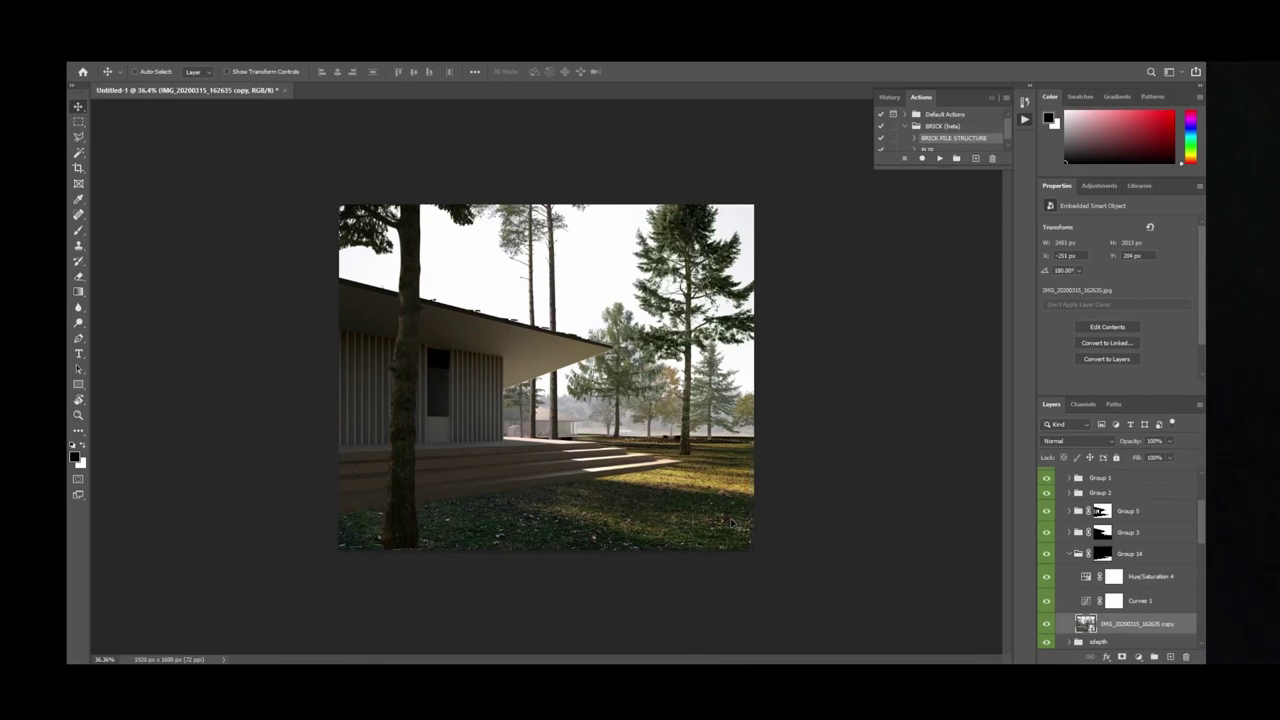
pyautogui.hotkey('shift', 'Left')
pyautogui.hotkey('shift', 'Left')
pyautogui.hotkey('shift', 'Left')
pyautogui.hotkey('shift', 'Left')
pyautogui.hotkey('shift', 'Left')
pyautogui.hotkey('shift', 'Left')
pyautogui.hotkey('shift', 'Left')
pyautogui.hotkey('shift', 'Left')
pyautogui.hotkey('shift', 'Left')
pyautogui.hotkey('shift', 'Left')
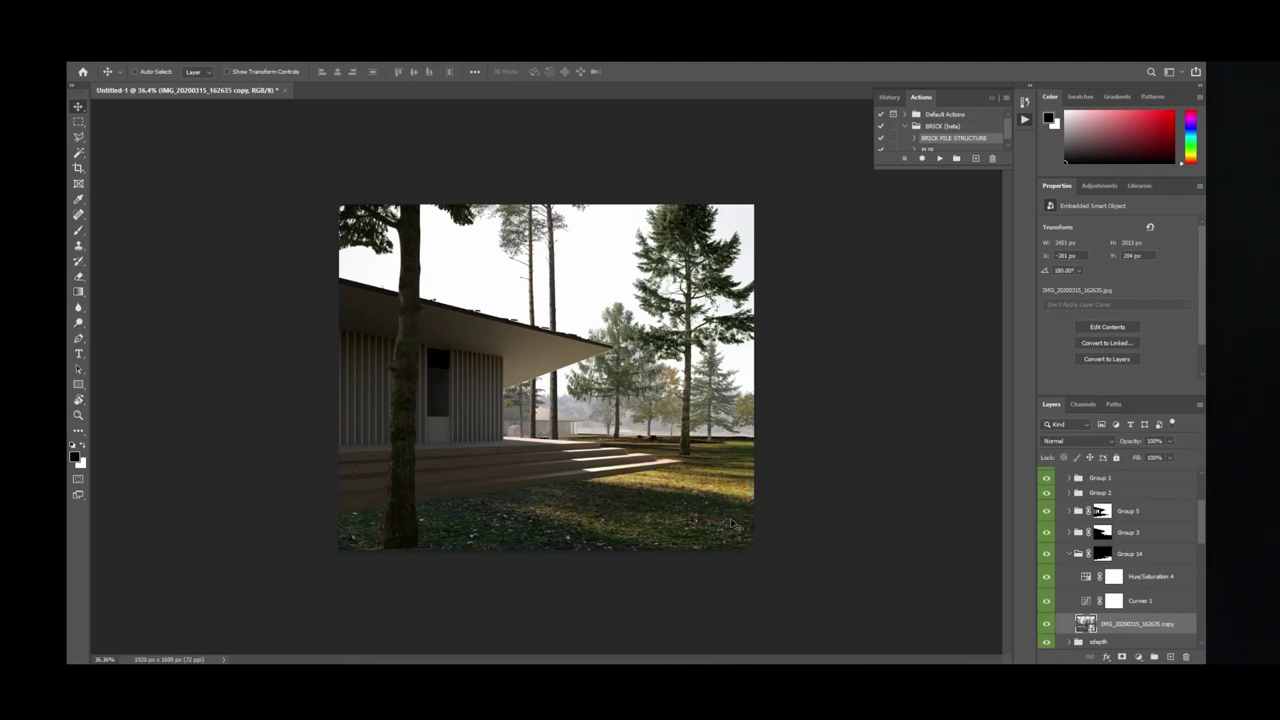
pyautogui.moveTo(731, 523); pyautogui.dragTo(760, 511)
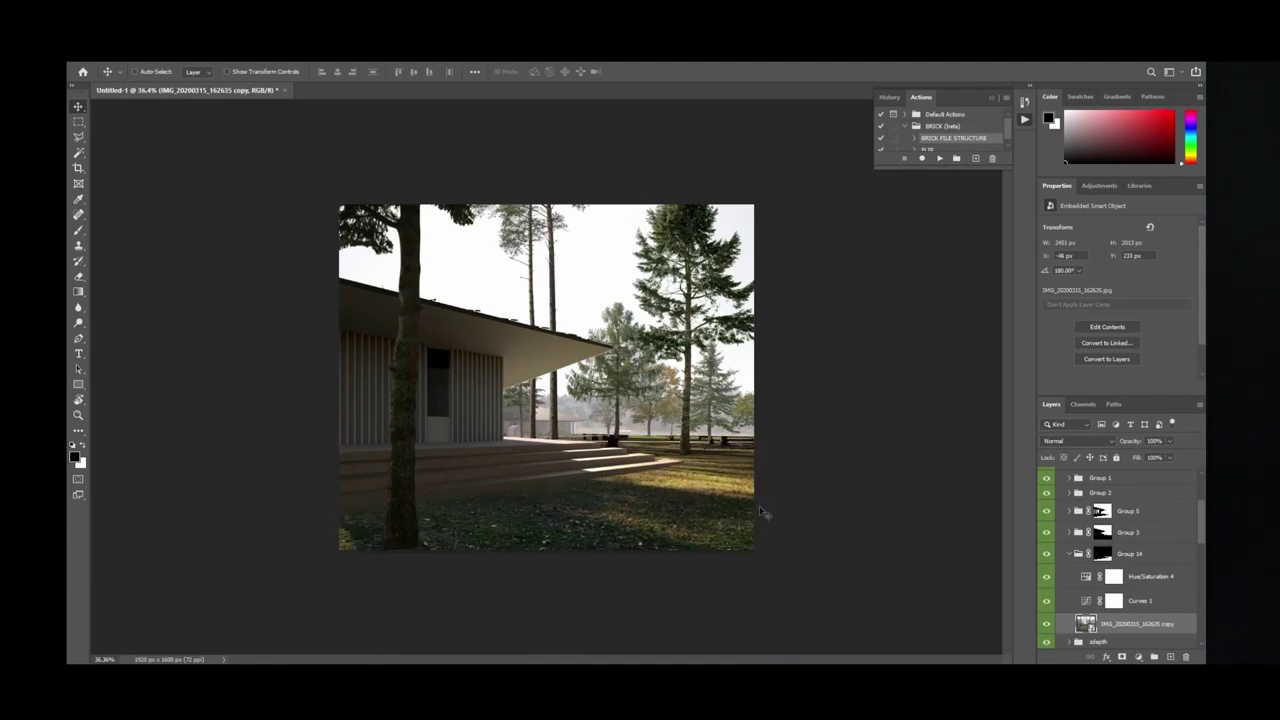
pyautogui.hotkey('shift', 'Up')
pyautogui.hotkey('shift', 'Up')
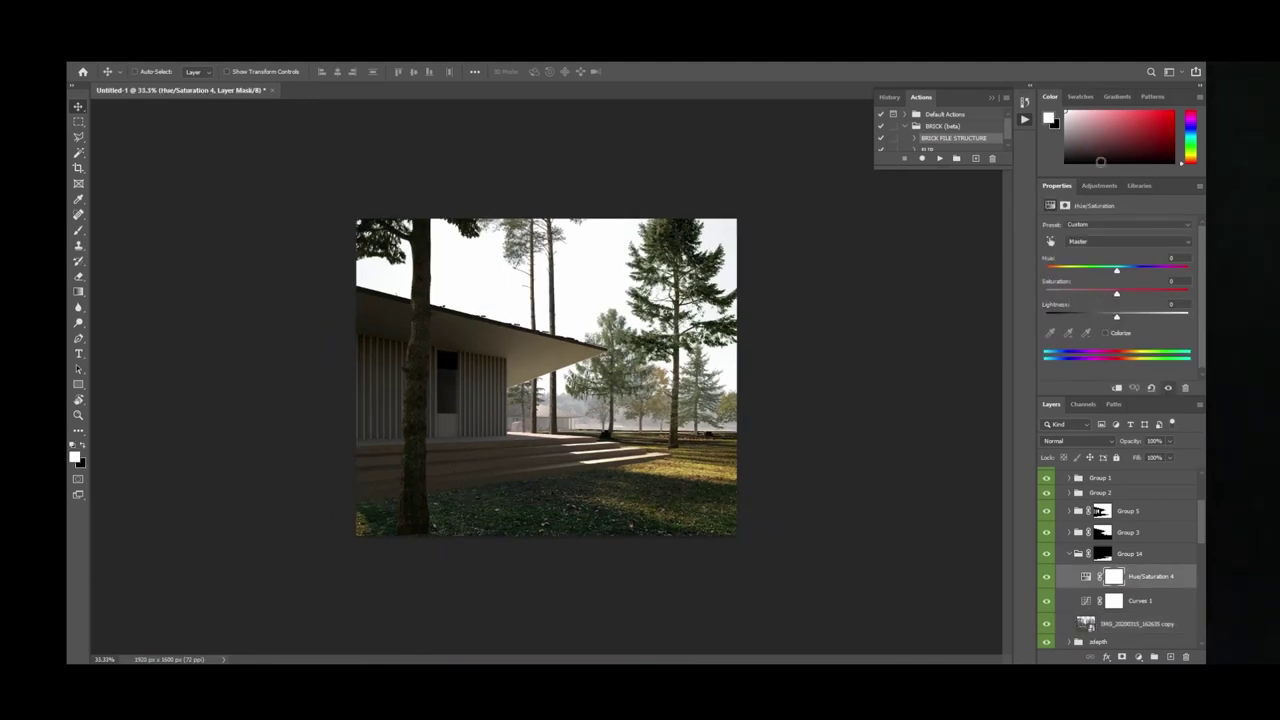
# Add a Levels adjustment above Hue/Saturation 4 with midtones at 0.81, invert its mask, and paint the darkening into the foreground grass.
pyautogui.click(1098, 187)
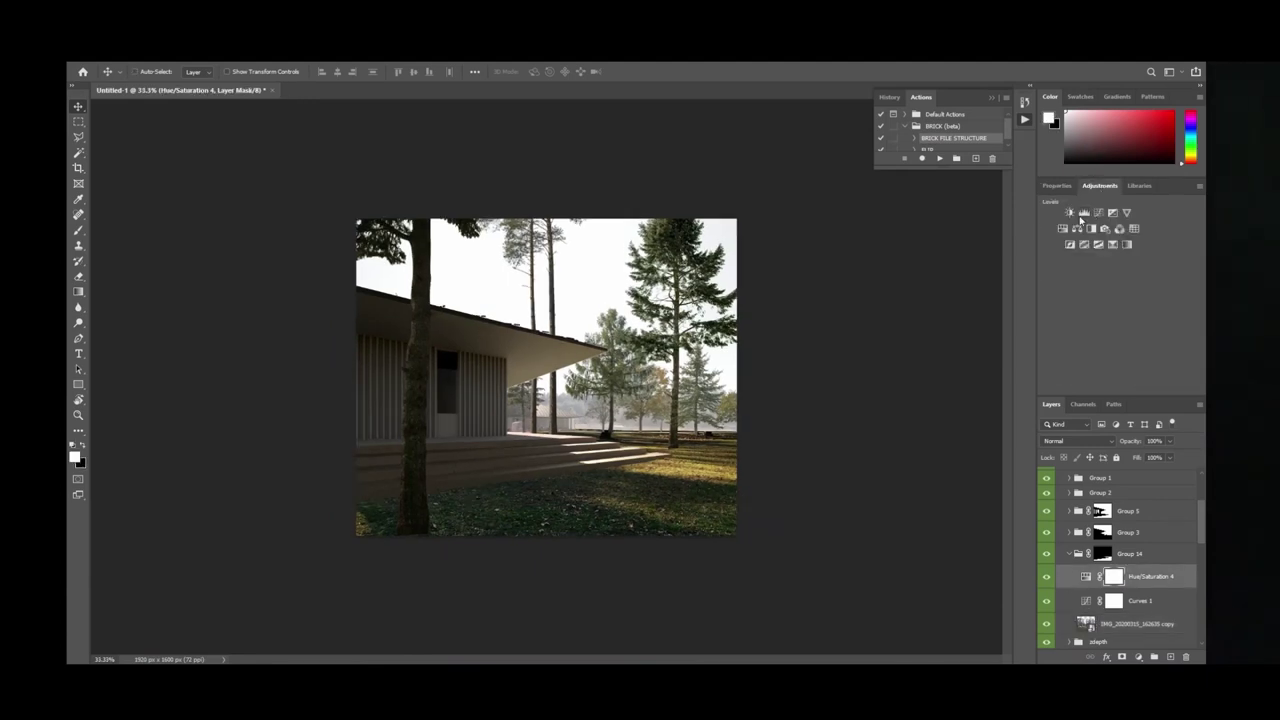
pyautogui.click(1084, 214)
pyautogui.moveTo(1125, 312); pyautogui.dragTo(1135, 315)
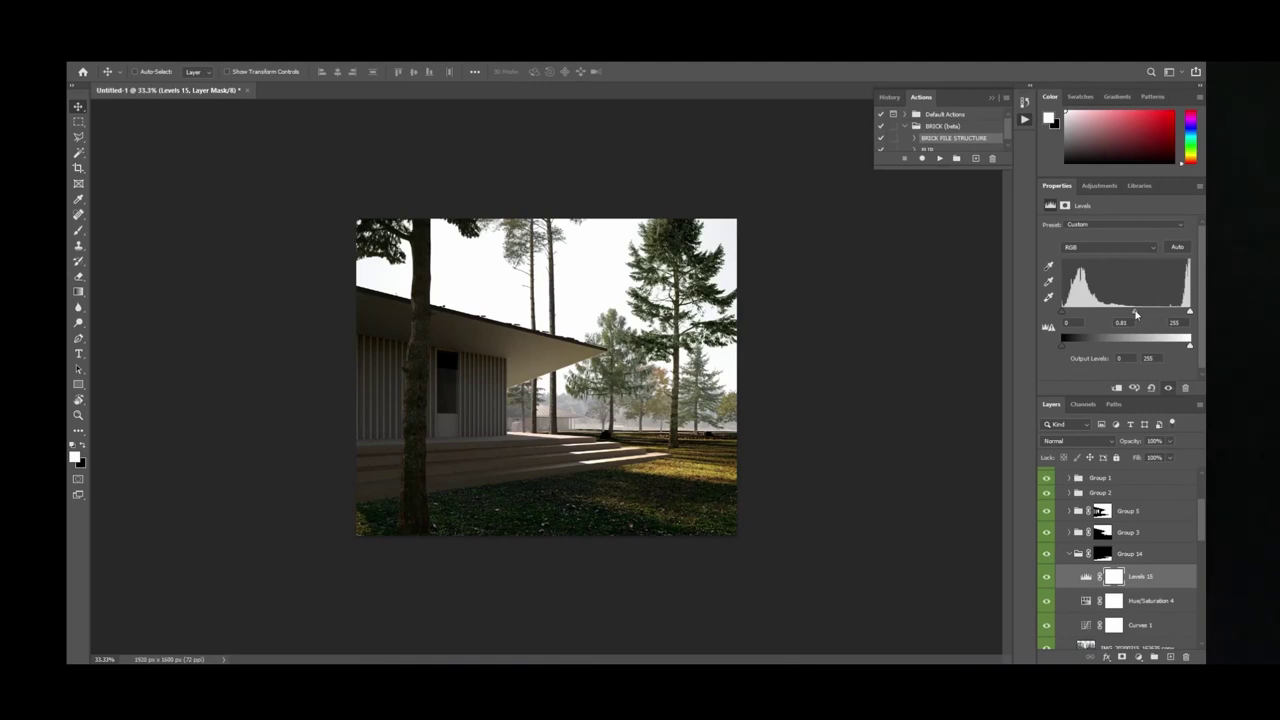
pyautogui.hotkey('ctrl', 'i')
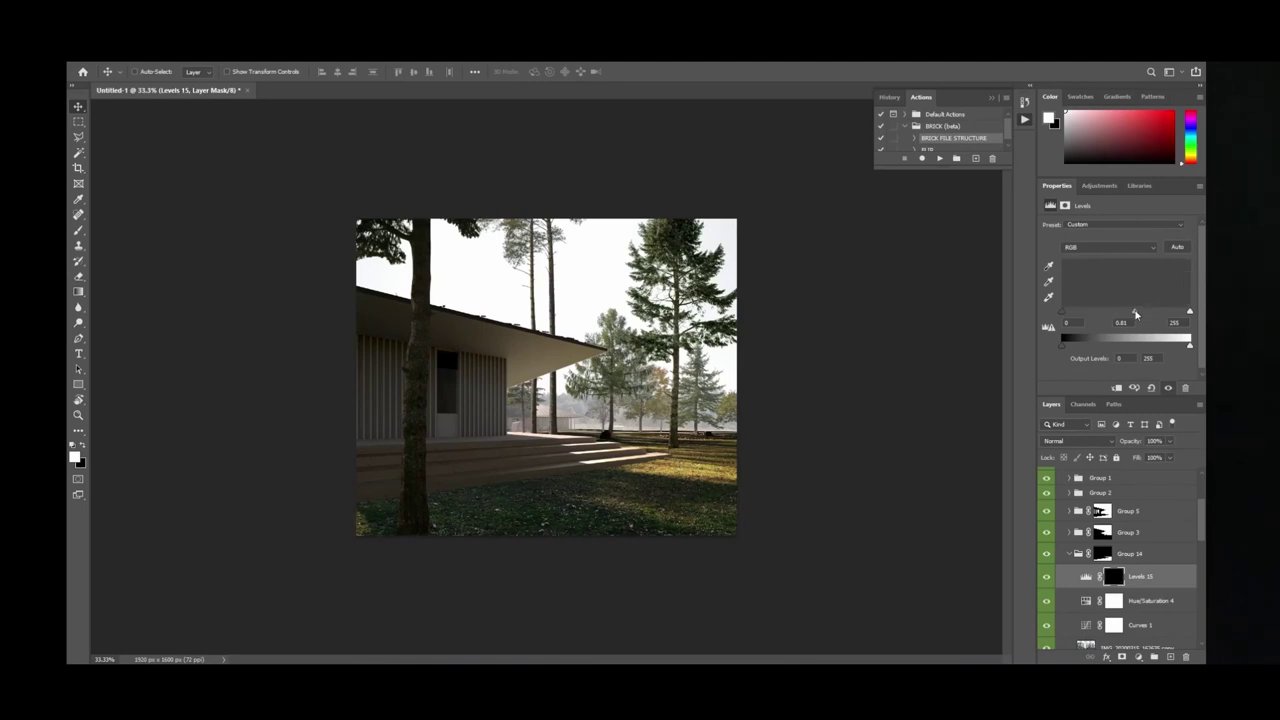
pyautogui.press('b')
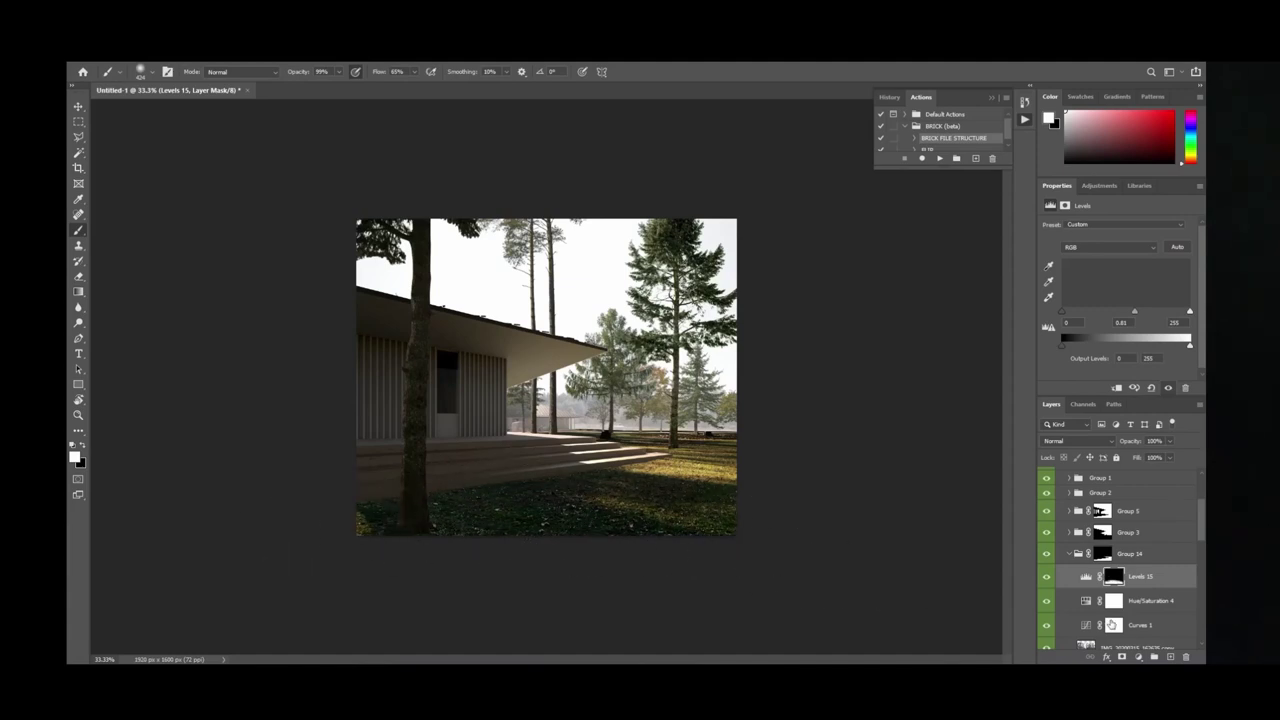
pyautogui.hotkey('ctrl', 'z')
# Flip the view horizontally and set the midtones of the foreground grass Levels adjustment to 0.88.
pyautogui.press('r')
pyautogui.keyDown('alt'); pyautogui.scroll(7, 552, 491); pyautogui.keyUp('alt')
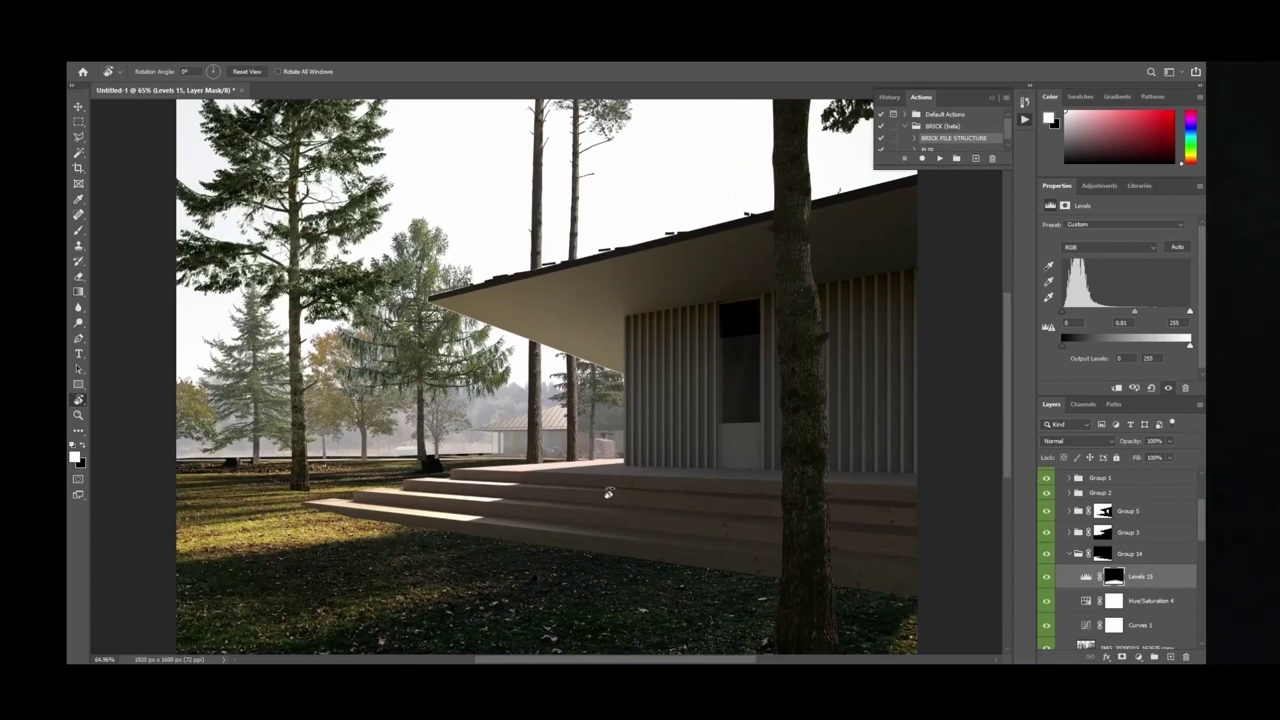
pyautogui.click(1140, 601)
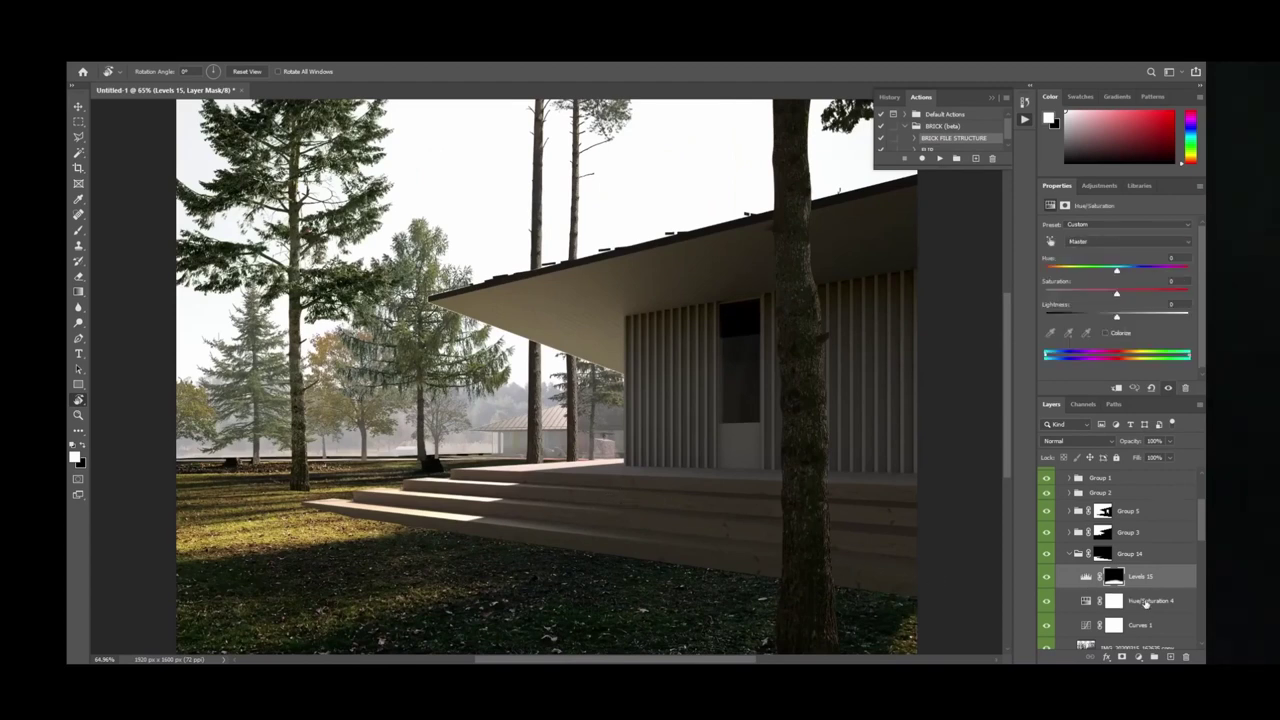
pyautogui.click(1136, 577)
pyautogui.hotkey('ctrl', '-')
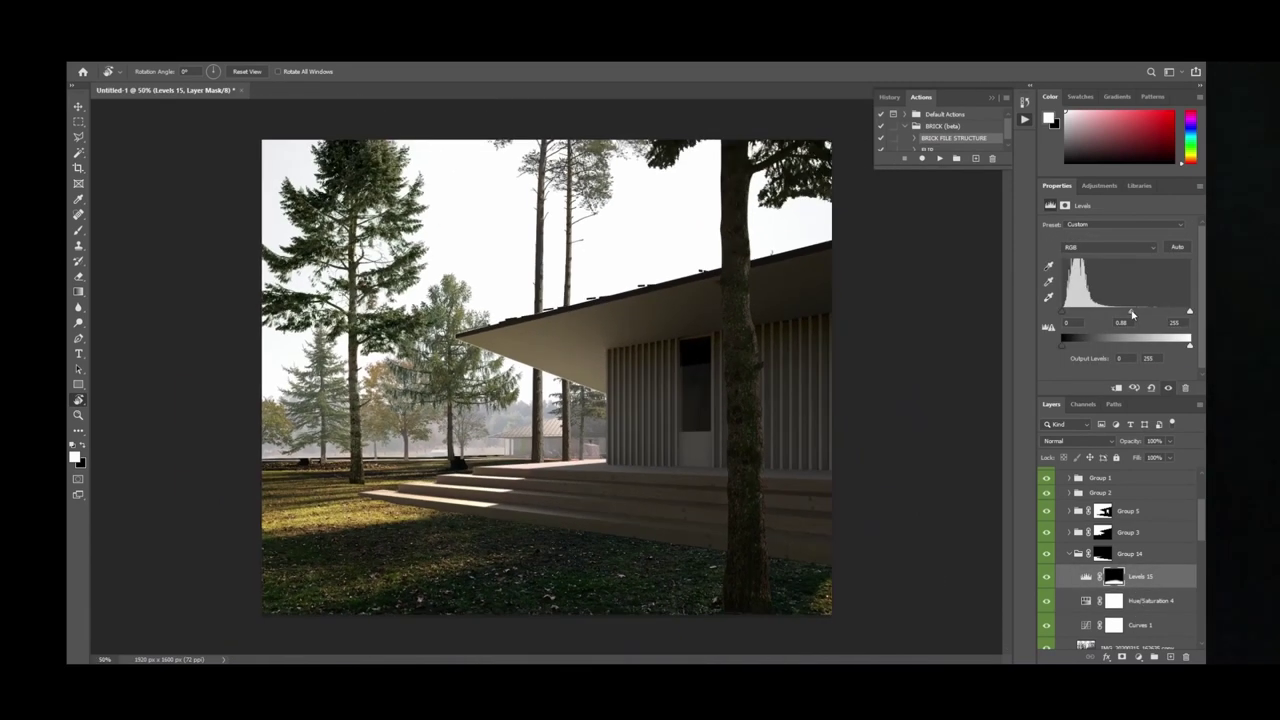
pyautogui.hotkey('ctrl', '-')
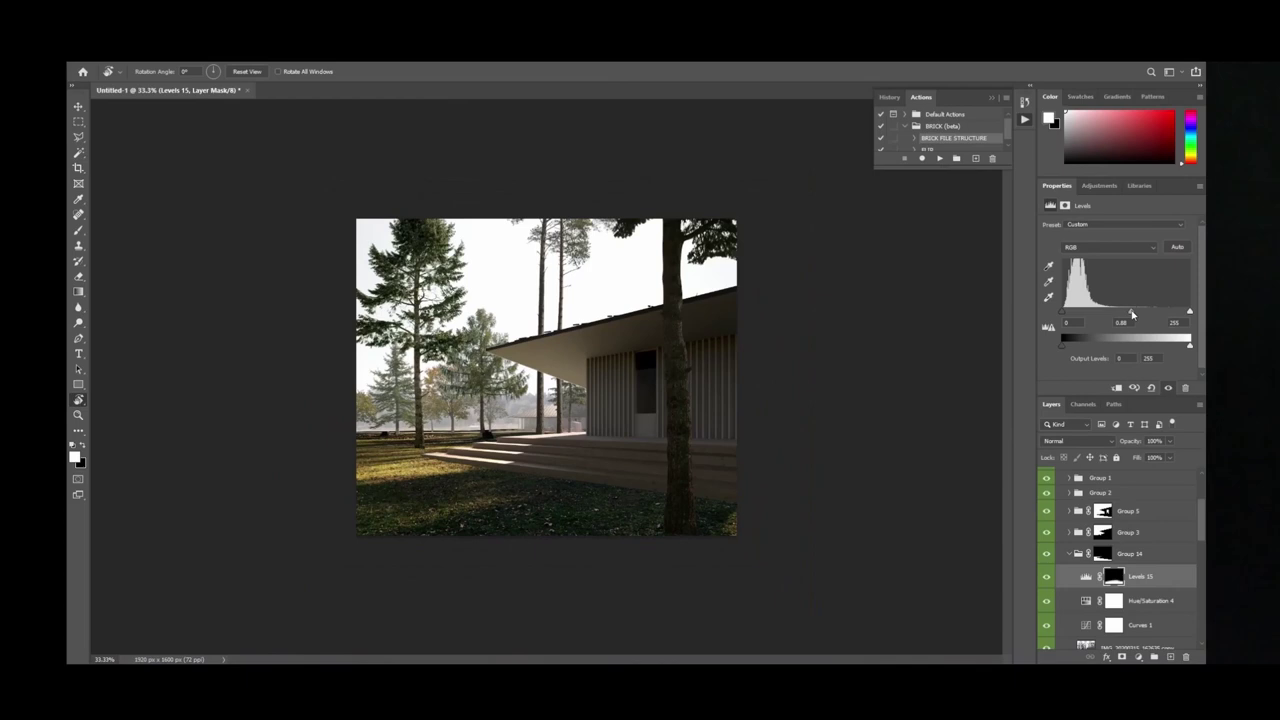
# Compare the mirrored image with and without Group 14, both as a whole and close up around the steps.
pyautogui.click(1047, 554)
pyautogui.click(1047, 554)
pyautogui.click(1047, 554)
pyautogui.click(1047, 554)
pyautogui.click(1047, 554)
pyautogui.click(1047, 554)
pyautogui.click(1047, 554)
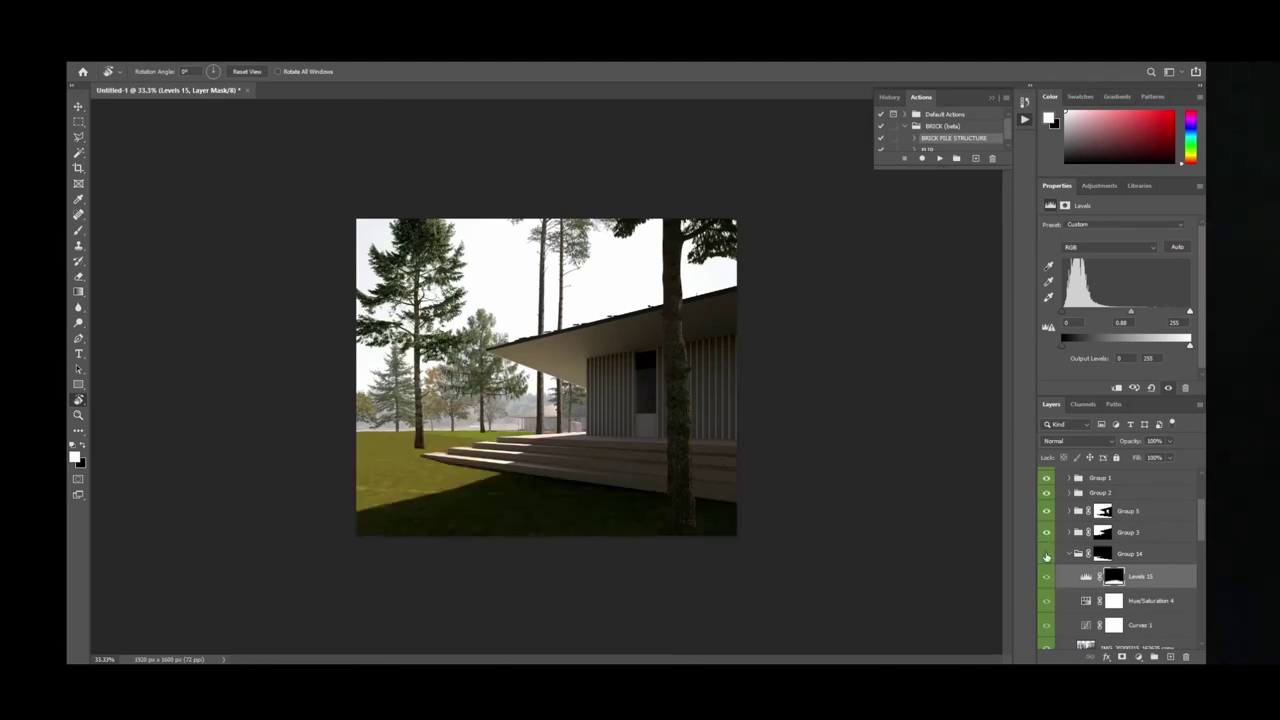
pyautogui.click(1047, 554)
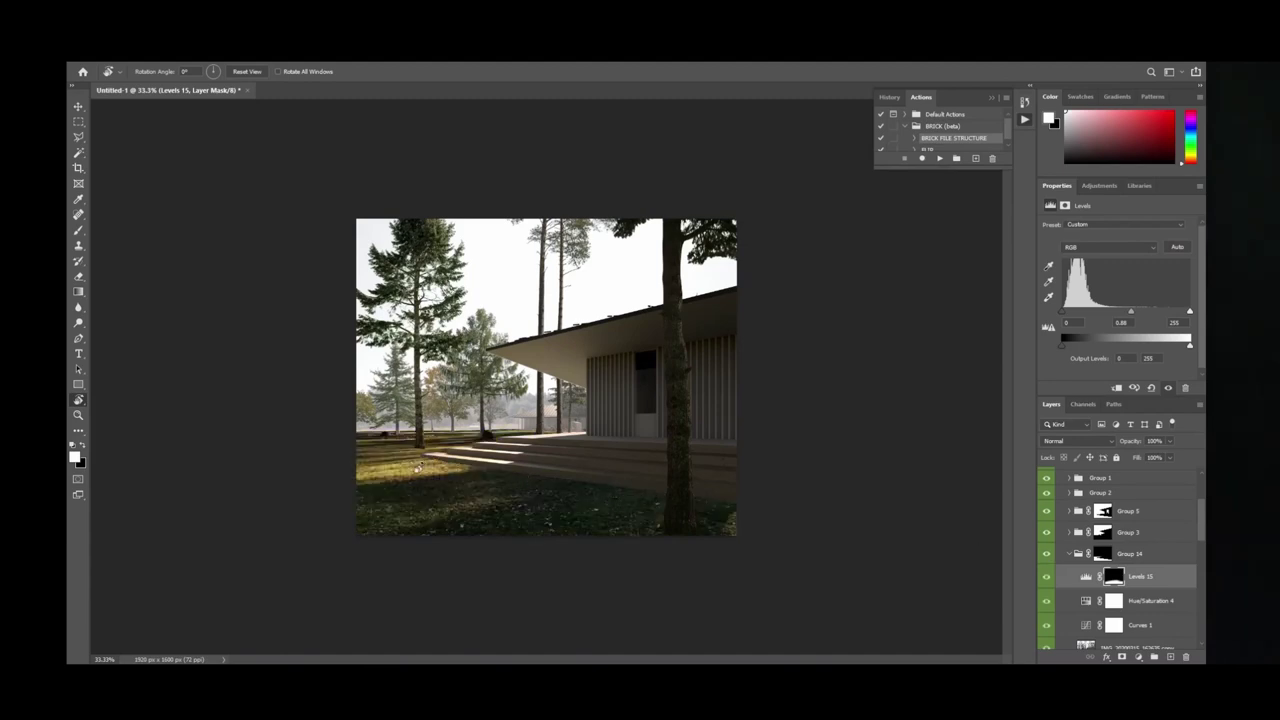
pyautogui.keyDown('alt'); pyautogui.scroll(5, 415, 460); pyautogui.keyUp('alt')
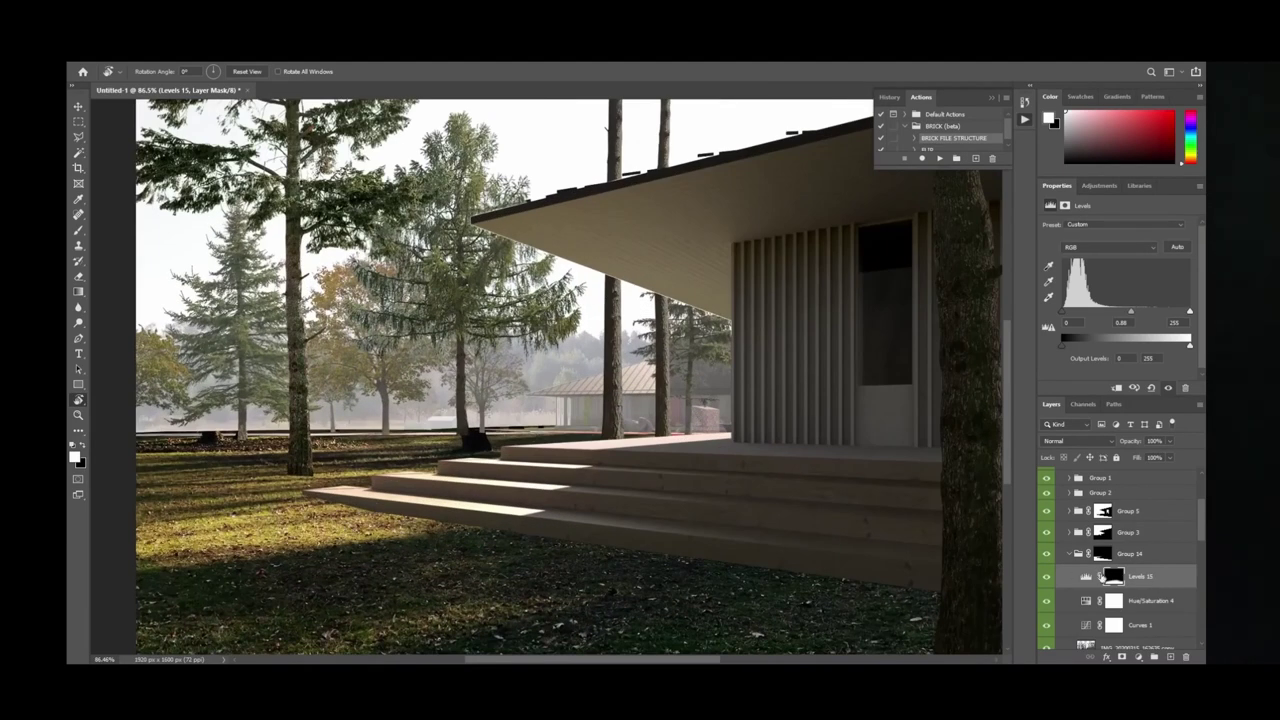
pyautogui.click(1047, 554)
pyautogui.click(1047, 554)
# Add another Levels adjustment at the top of Group 14, lower its white output level to about 28, and invert its mask.
pyautogui.click(1098, 186)
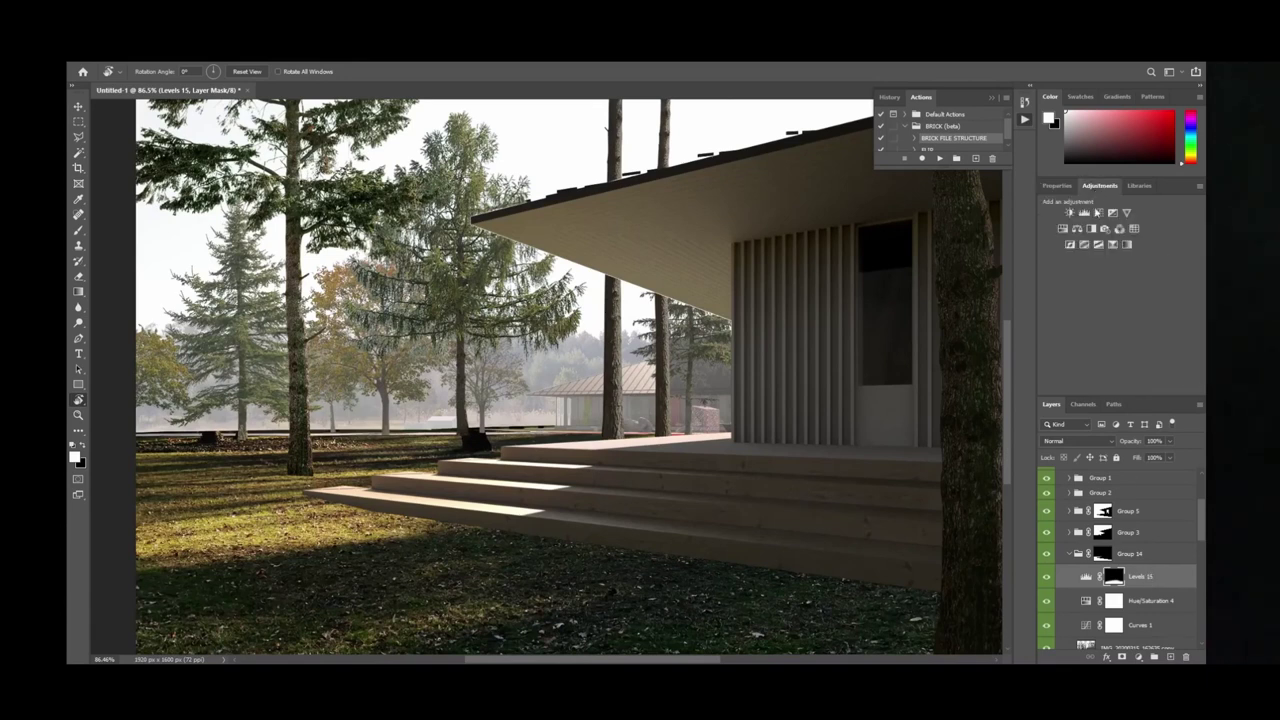
pyautogui.click(1084, 212)
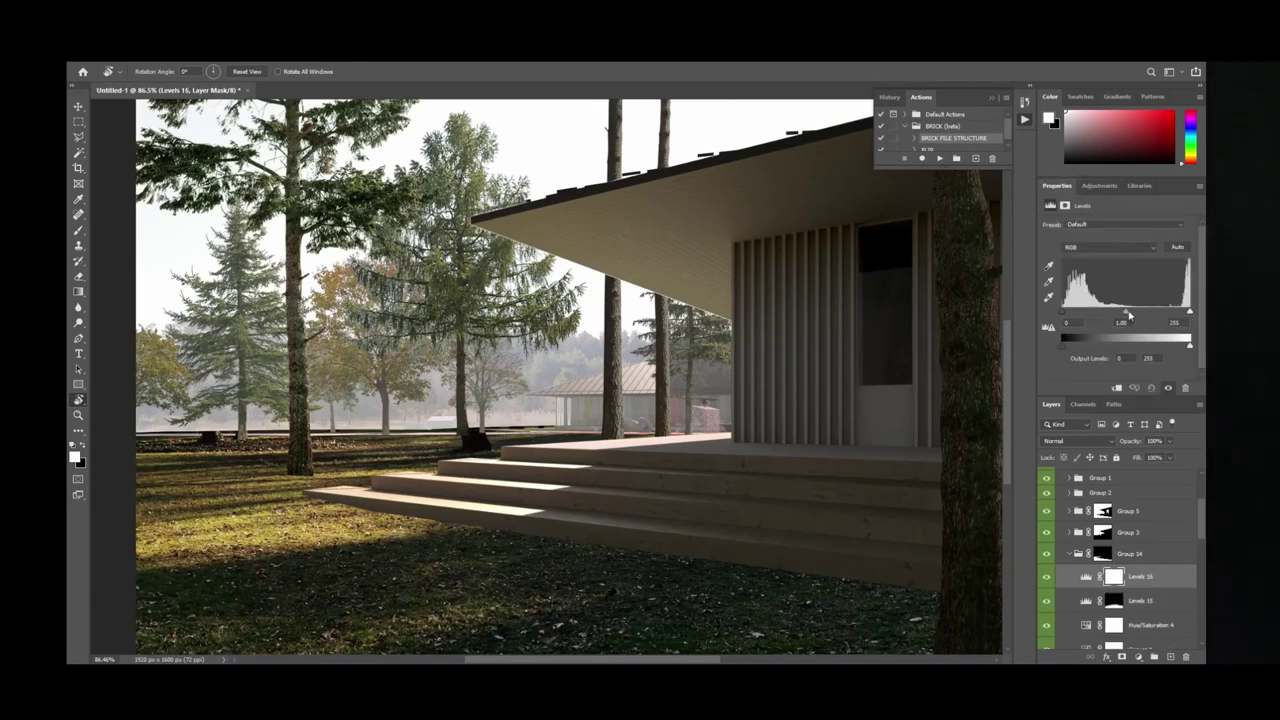
pyautogui.moveTo(1063, 312)
pyautogui.mouseDown()
pyautogui.moveTo(1085, 312)
pyautogui.moveTo(1063, 312)
pyautogui.mouseUp()
pyautogui.moveTo(1188, 349); pyautogui.dragTo(1078, 371)
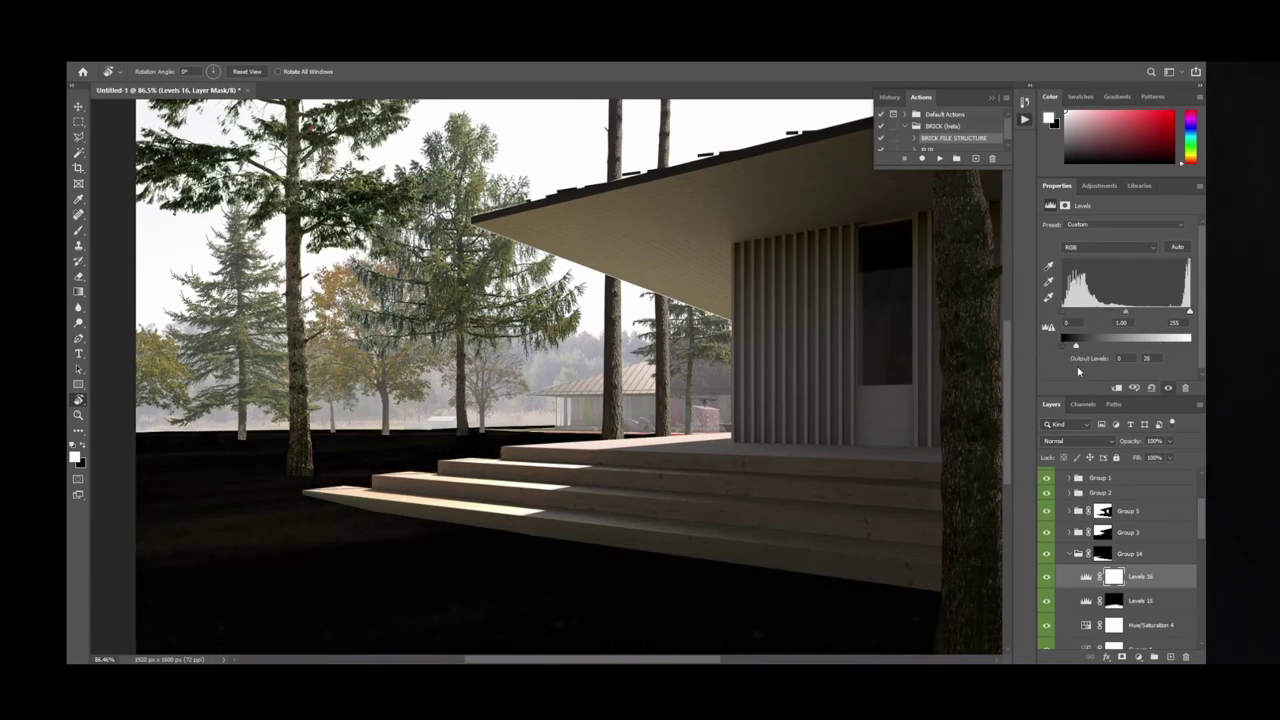
pyautogui.hotkey('ctrl', 'i')
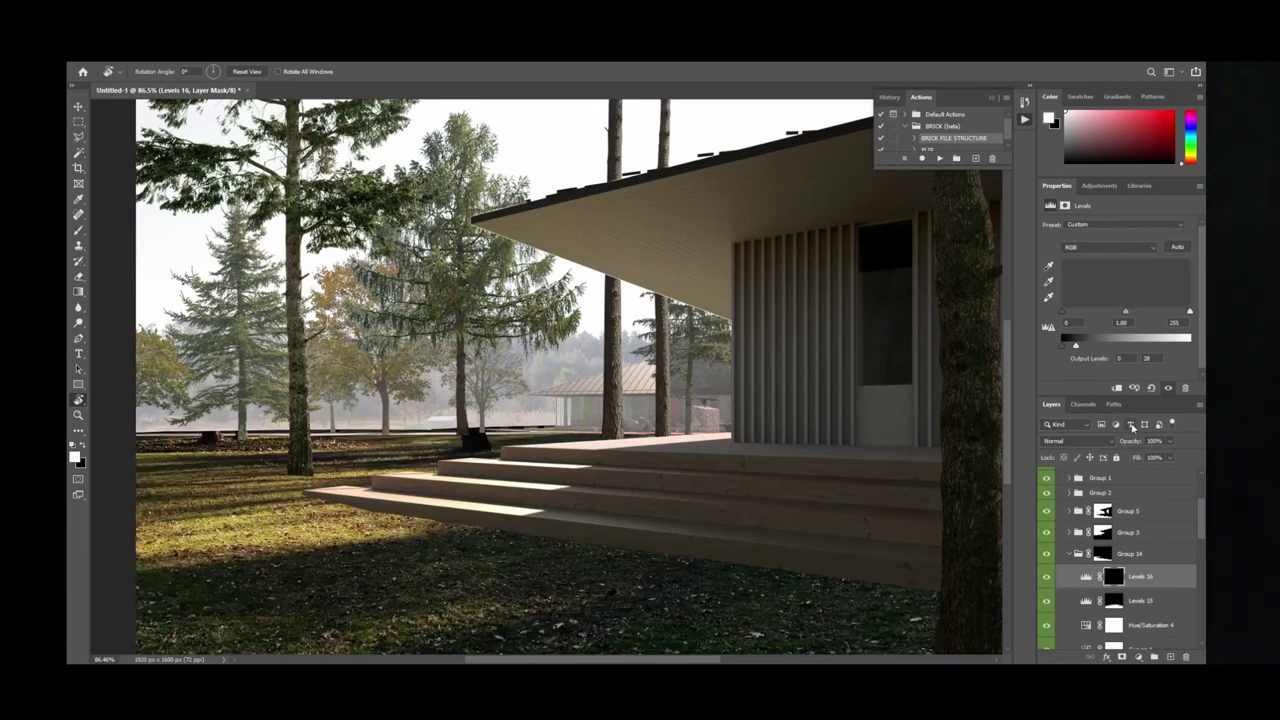
# Paint a soft white line on the Levels 16 mask to form a contact shadow where the lowest step meets the grass.
pyautogui.press('b')
pyautogui.moveTo(360, 490)
pyautogui.keyDown('alt'); pyautogui.mouseDown(button='right')
pyautogui.moveTo(338, 524)
pyautogui.moveTo(242, 557)
pyautogui.mouseUp(button='right'); pyautogui.keyUp('alt')
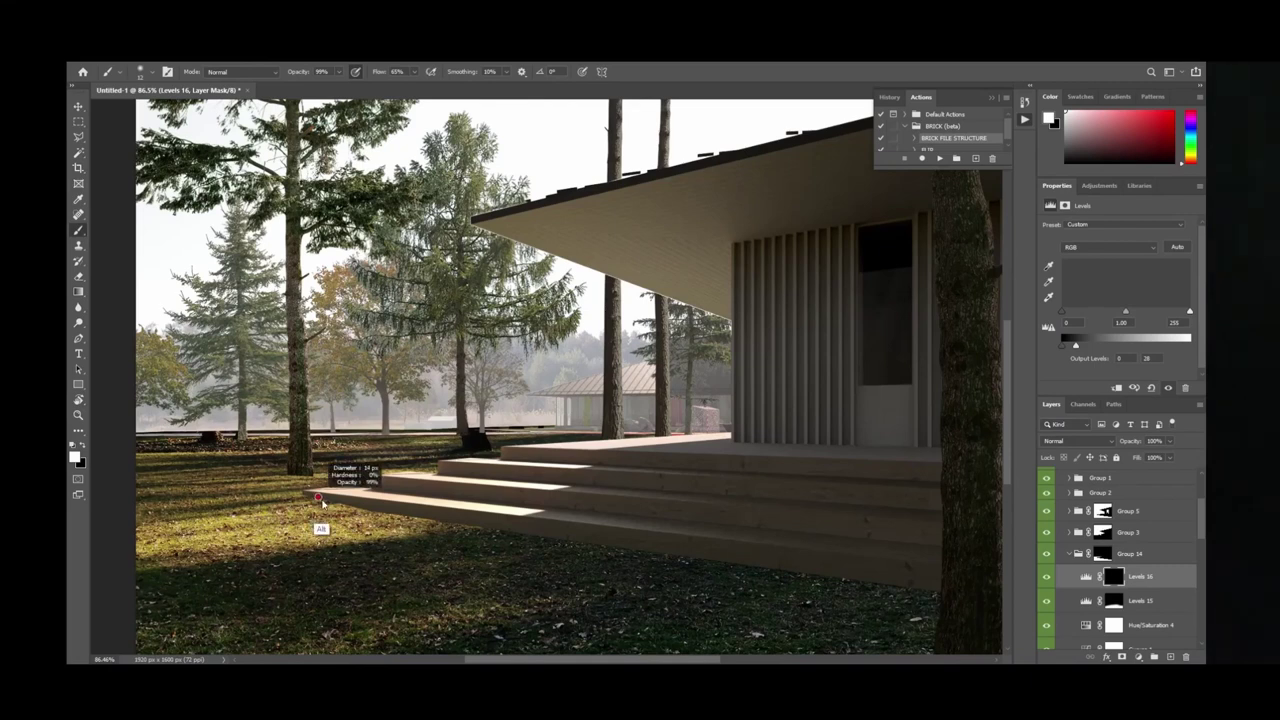
pyautogui.moveTo(304, 498); pyautogui.dragTo(568, 544)
pyautogui.keyDown('alt'); pyautogui.moveTo(470, 540); pyautogui.dragTo(500, 540, button='right'); pyautogui.keyUp('alt')
pyautogui.moveTo(470, 540); pyautogui.dragTo(804, 584)
pyautogui.moveTo(956, 603); pyautogui.dragTo(681, 550)
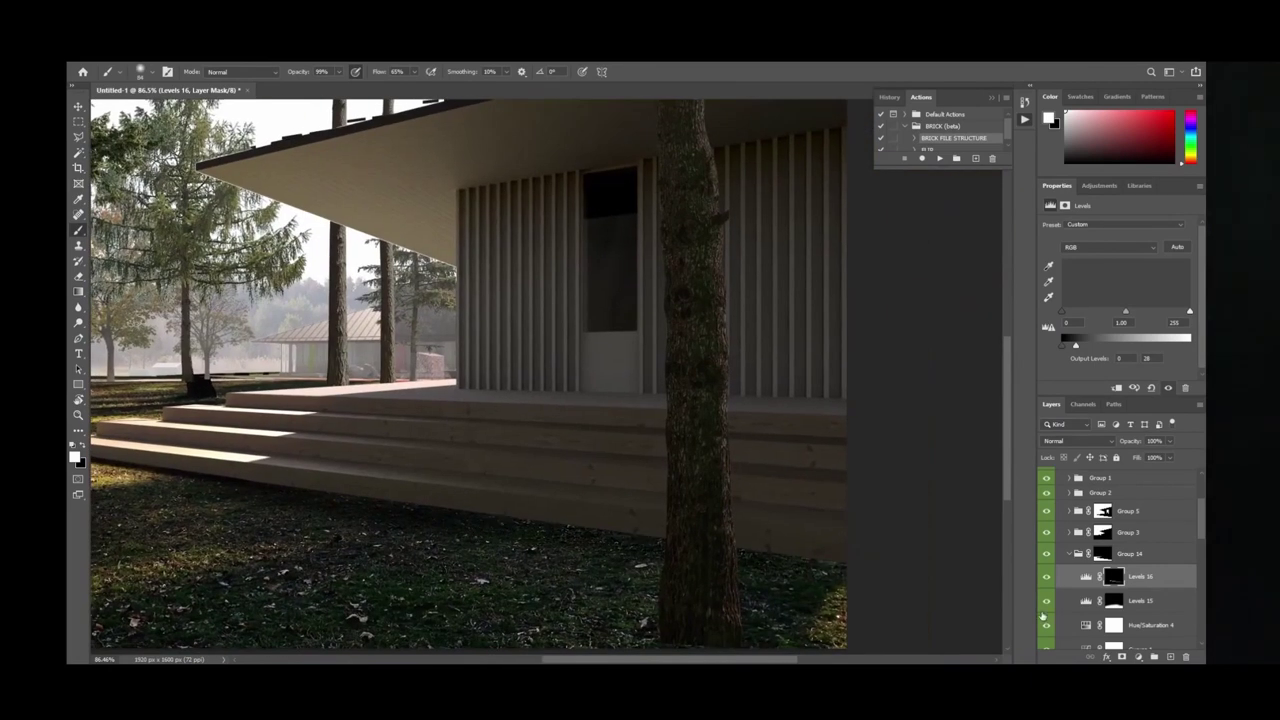
# Touch up the contact shadow on the Levels 16 mask with short strokes, and switch to a larger black brush.
pyautogui.hotkey('ctrl', '-')
pyautogui.hotkey('ctrl', '-')
pyautogui.keyDown('alt'); pyautogui.moveTo(420, 508); pyautogui.dragTo(412, 508, button='right'); pyautogui.keyUp('alt')
pyautogui.moveTo(432, 516)
pyautogui.mouseDown()
pyautogui.moveTo(350, 502)
pyautogui.moveTo(424, 513)
pyautogui.mouseUp()
pyautogui.press('x')
pyautogui.press(']')
pyautogui.press(']')
pyautogui.press(']')
pyautogui.press(']')
pyautogui.press(']')
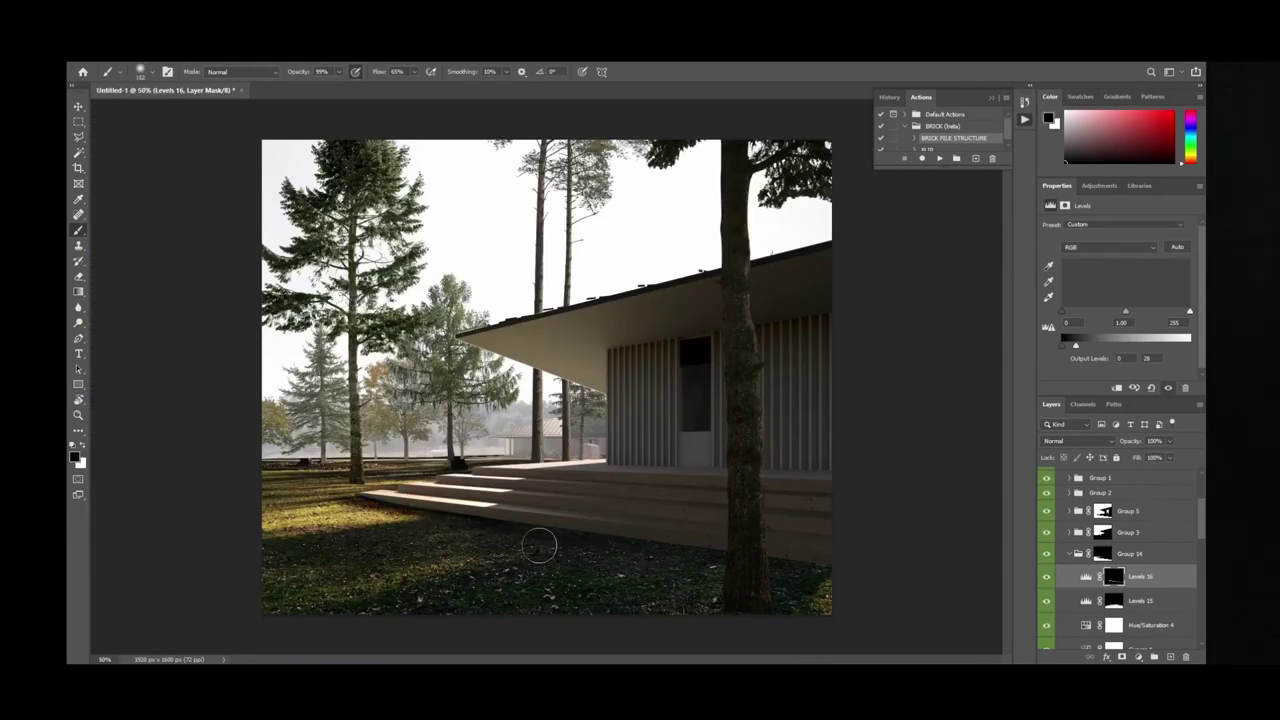
pyautogui.hotkey('ctrl', '-')
pyautogui.hotkey('ctrl', '-')
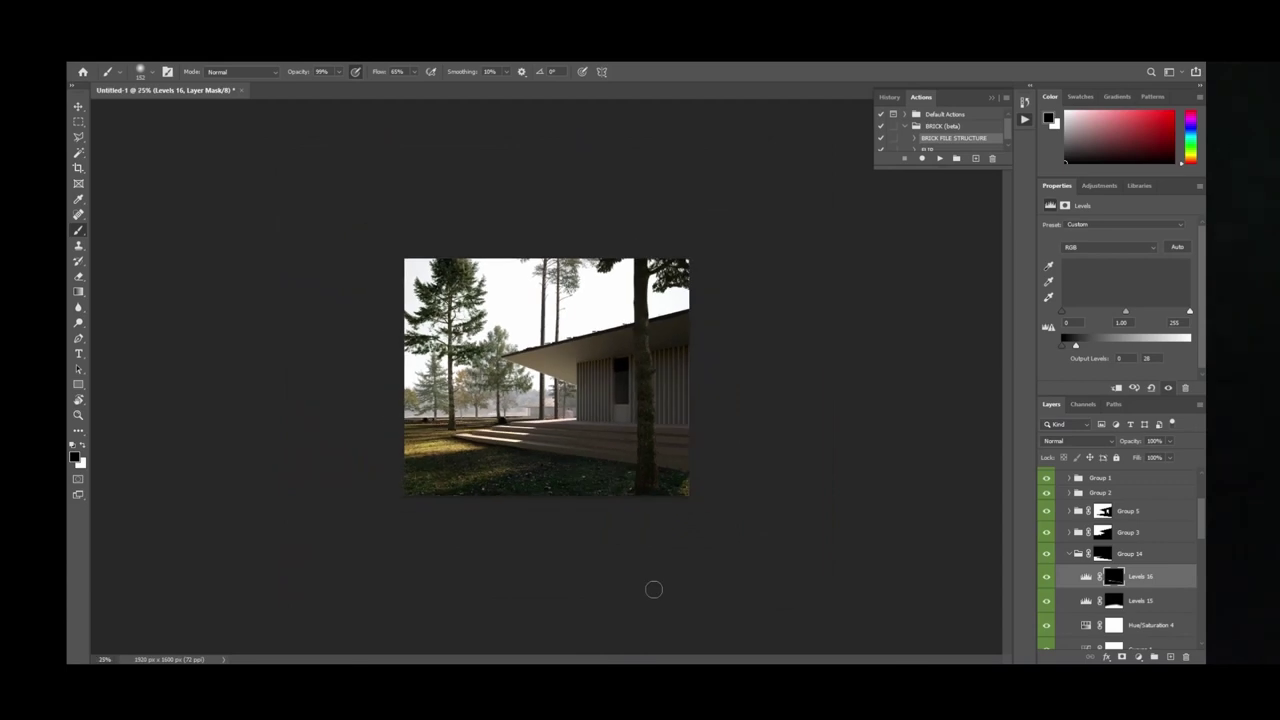
pyautogui.hotkey('ctrl', '+')
pyautogui.press('r')
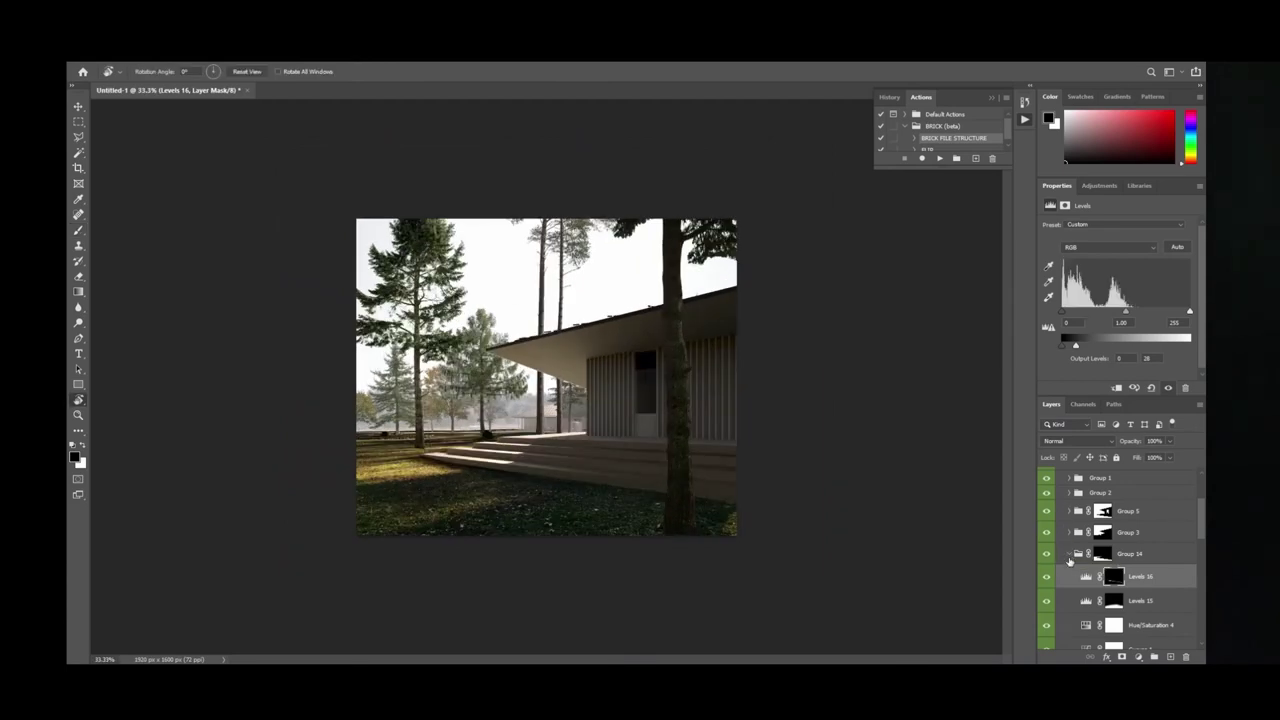
# Collapse Group 14 and compare the composition with and without the MATTE group and the Group 5 trees.
pyautogui.click(1069, 555)
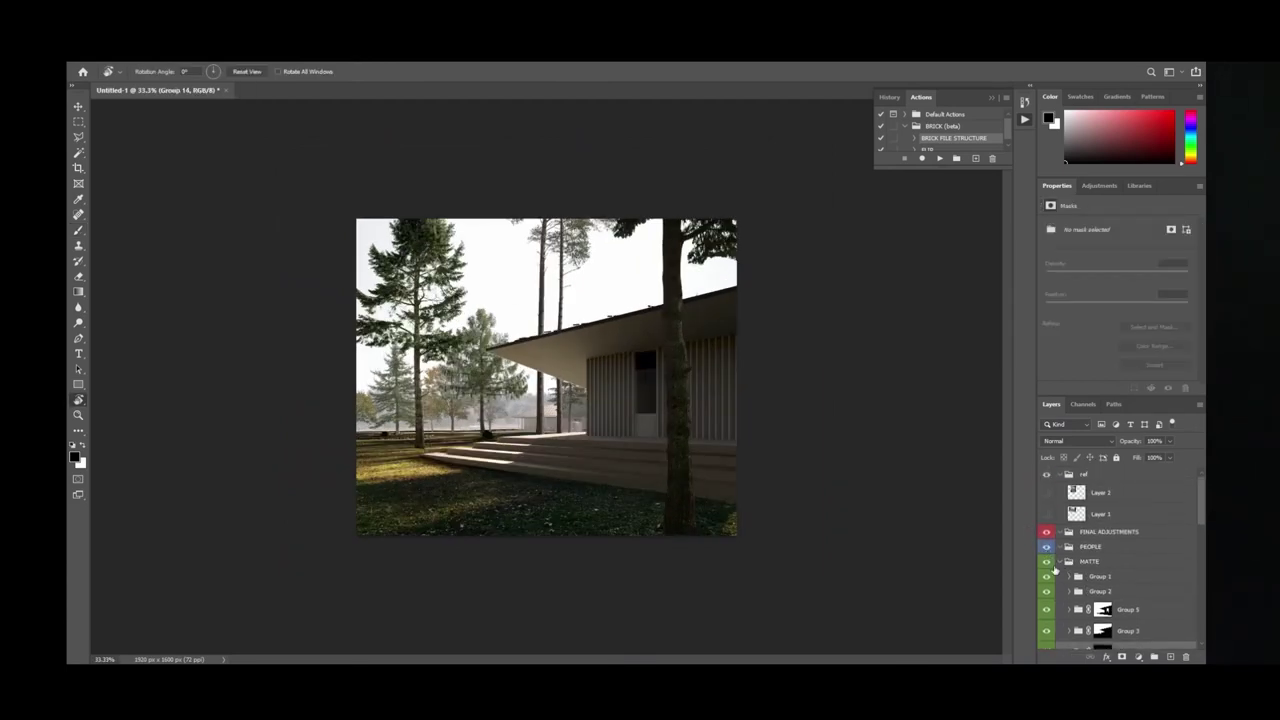
pyautogui.click(1045, 563)
pyautogui.click(1046, 563)
pyautogui.click(1045, 610)
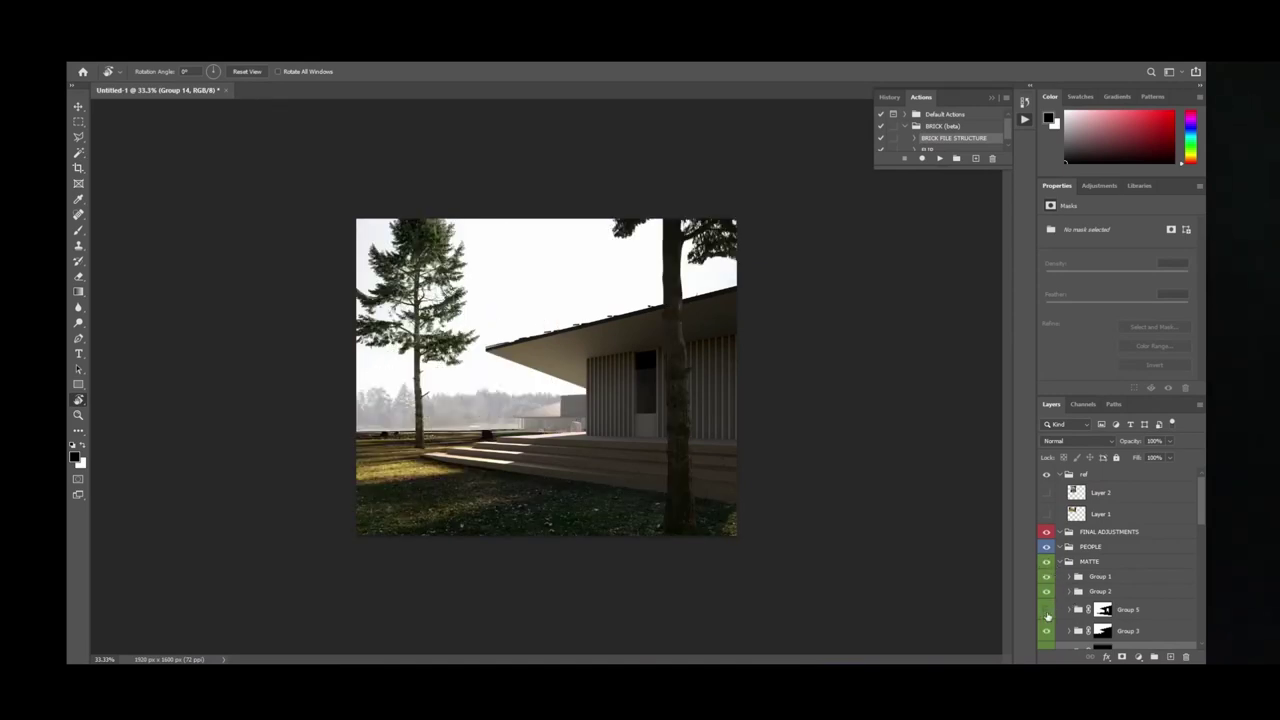
pyautogui.click(1046, 610)
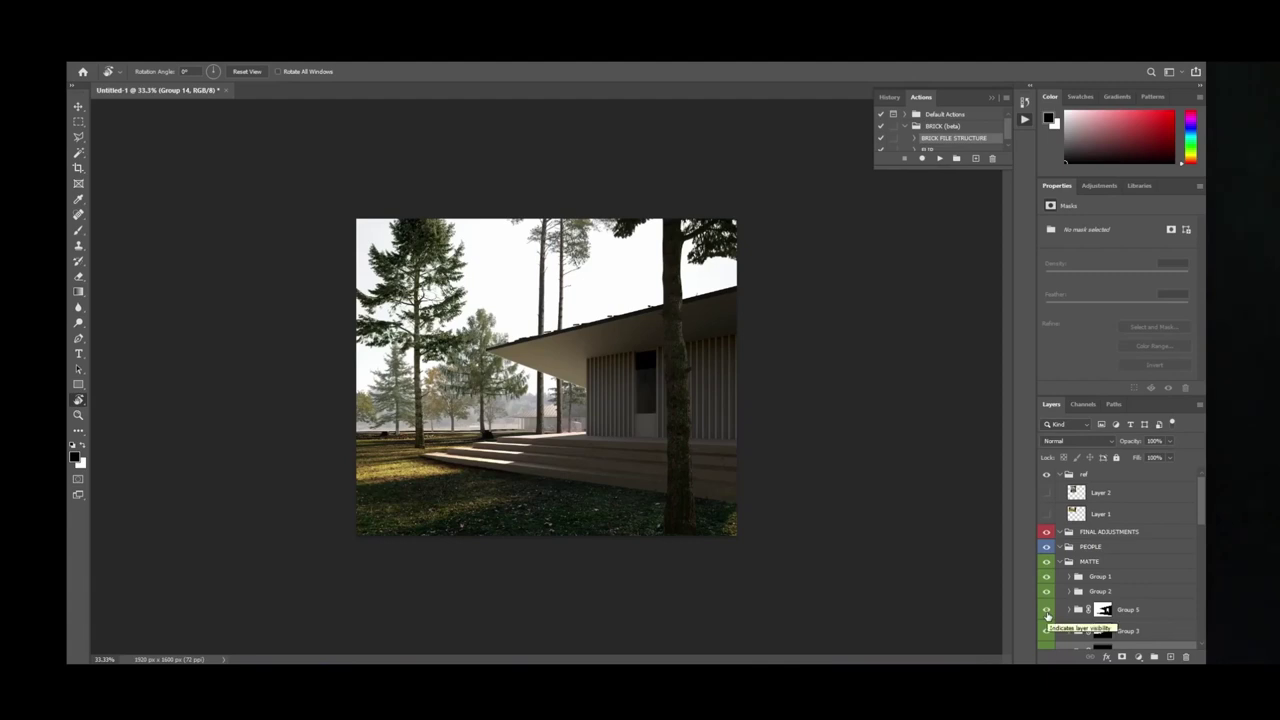
pyautogui.keyDown('alt'); pyautogui.scroll(3, 548, 345); pyautogui.keyUp('alt')
pyautogui.keyDown('alt'); pyautogui.scroll(-1, 546, 283); pyautogui.keyUp('alt')
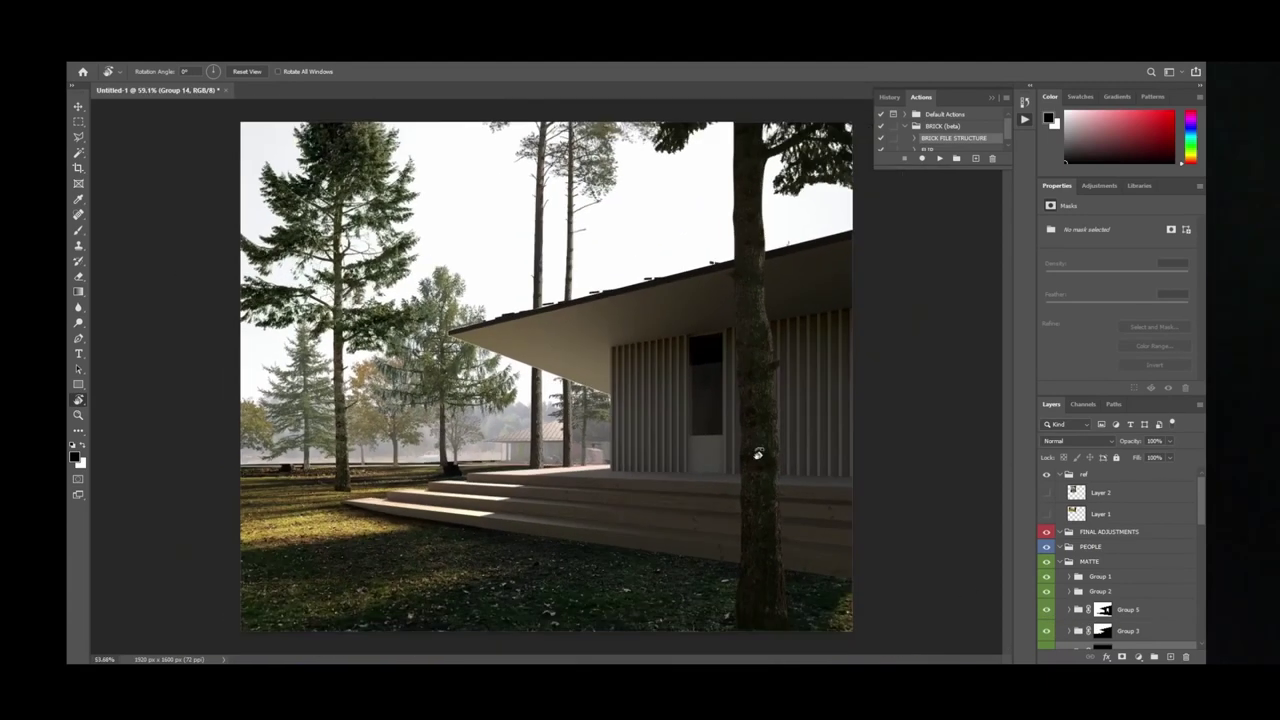
# Expand Group 5 and compare the scene with and without its individual tree groups, including the tall pines of Group 8.
pyautogui.scroll(-1, 1075, 598)
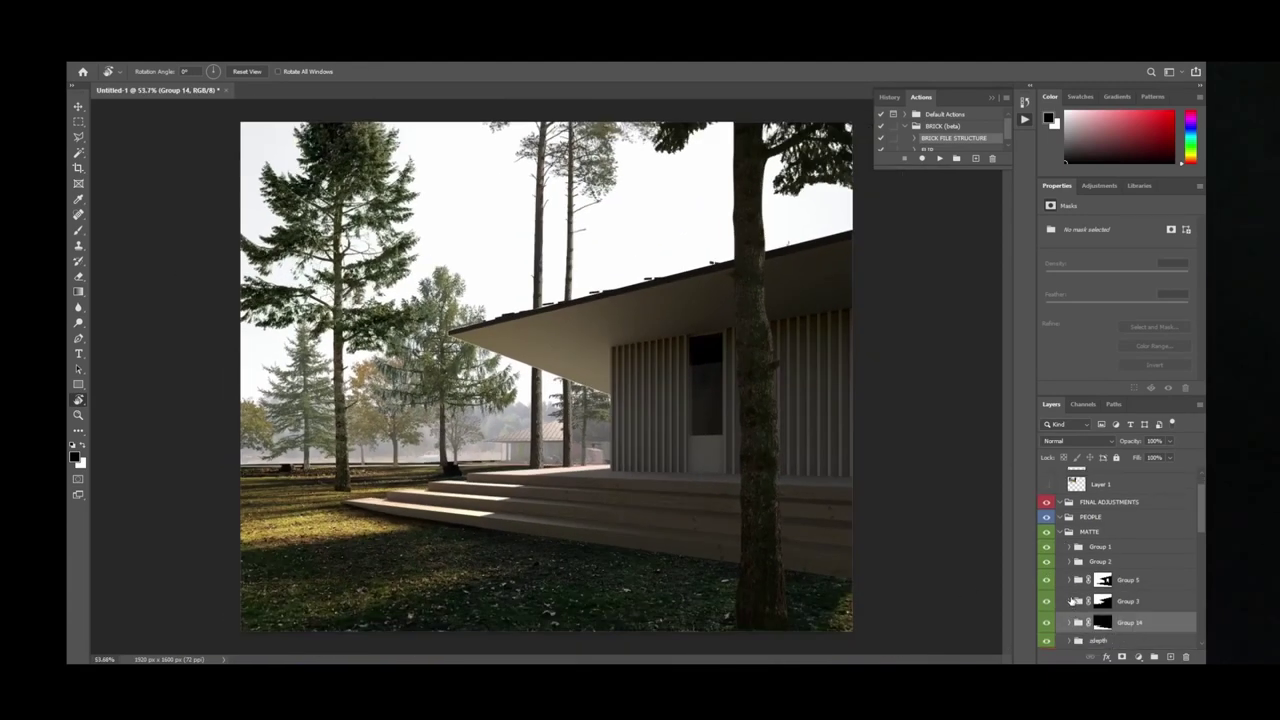
pyautogui.click(1071, 581)
pyautogui.scroll(-1, 1062, 585)
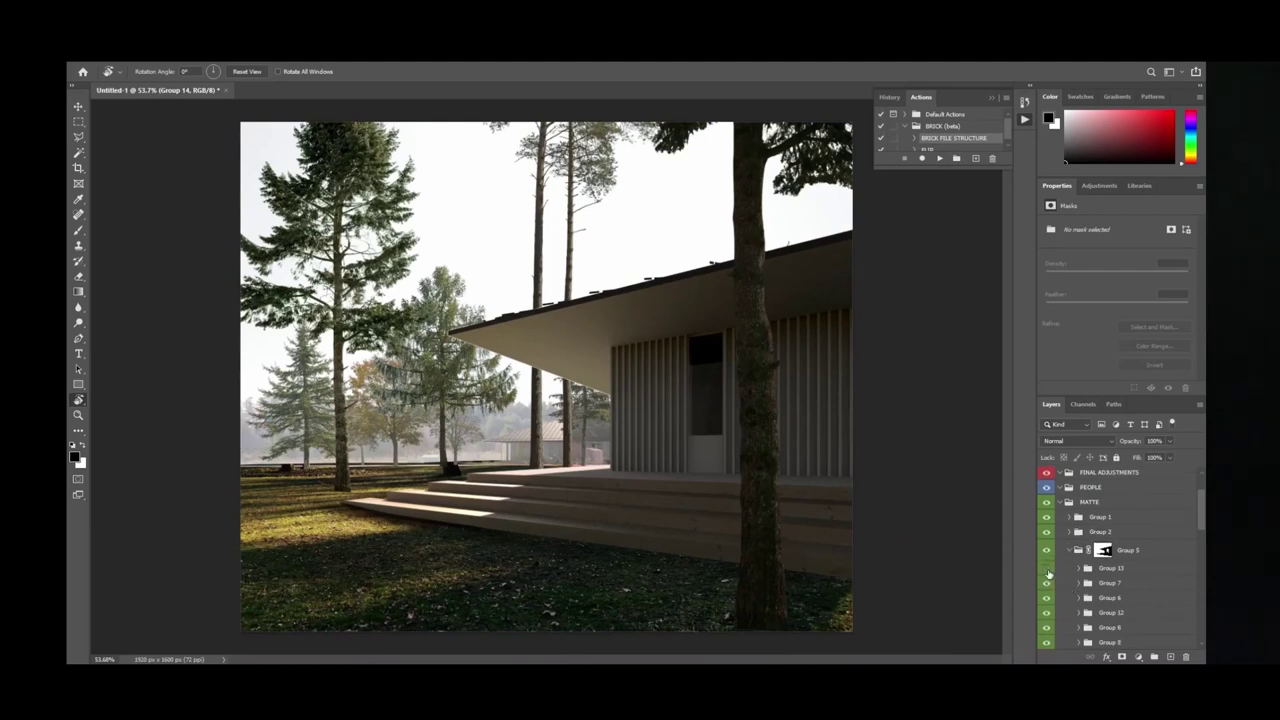
pyautogui.click(1047, 586)
pyautogui.click(1047, 588)
pyautogui.click(1047, 599)
pyautogui.click(1047, 600)
pyautogui.click(1047, 611)
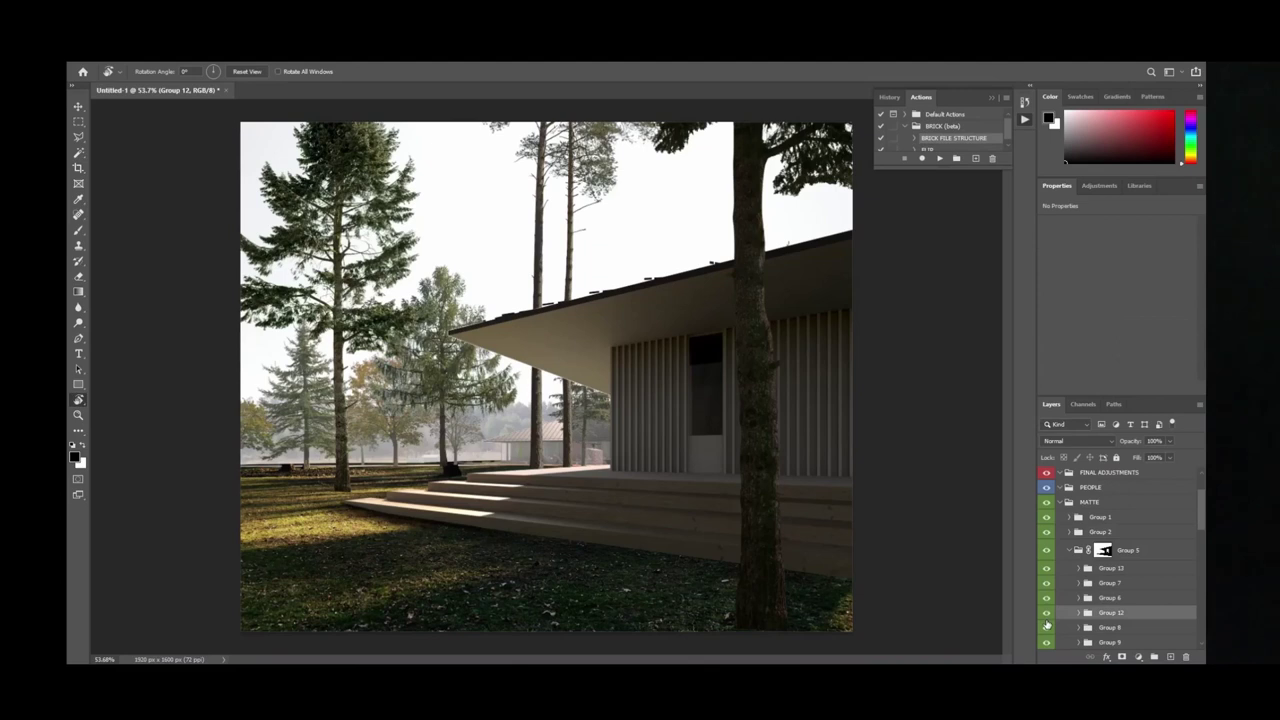
pyautogui.click(1047, 628)
pyautogui.click(1047, 628)
pyautogui.click(1047, 627)
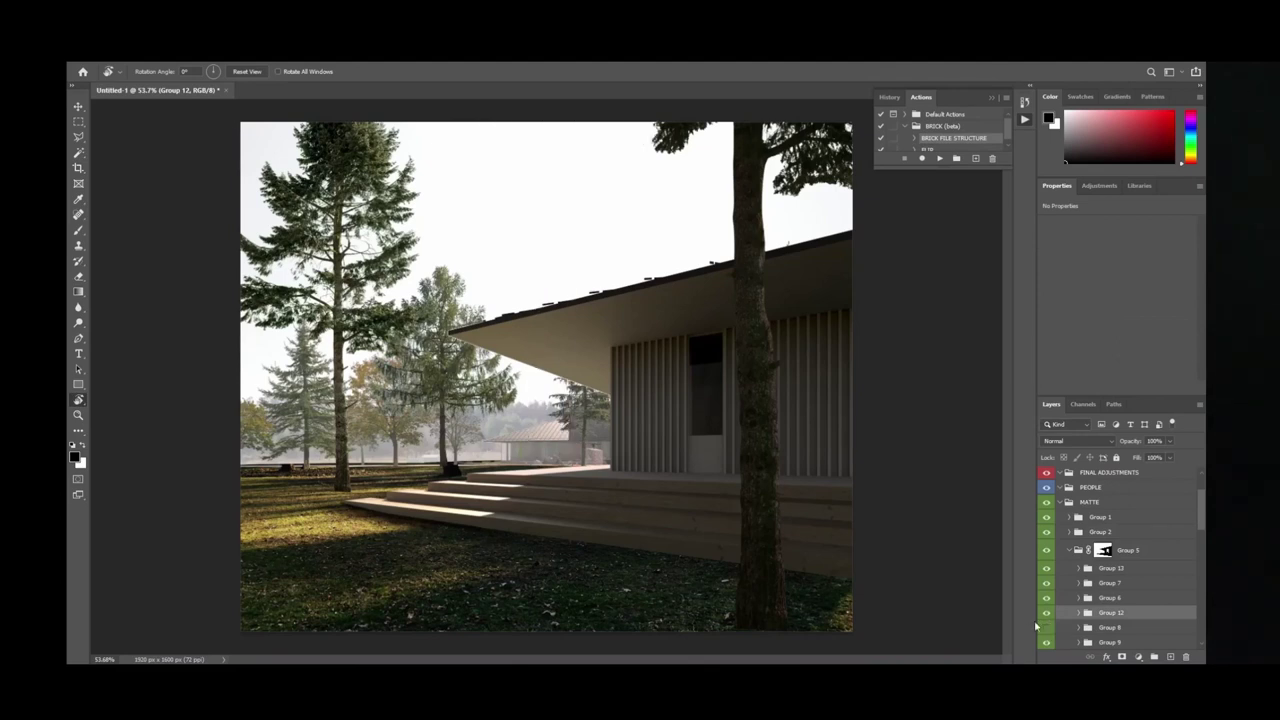
pyautogui.hotkey('ctrl', '-')
pyautogui.hotkey('ctrl', '-')
pyautogui.hotkey('ctrl', '-')
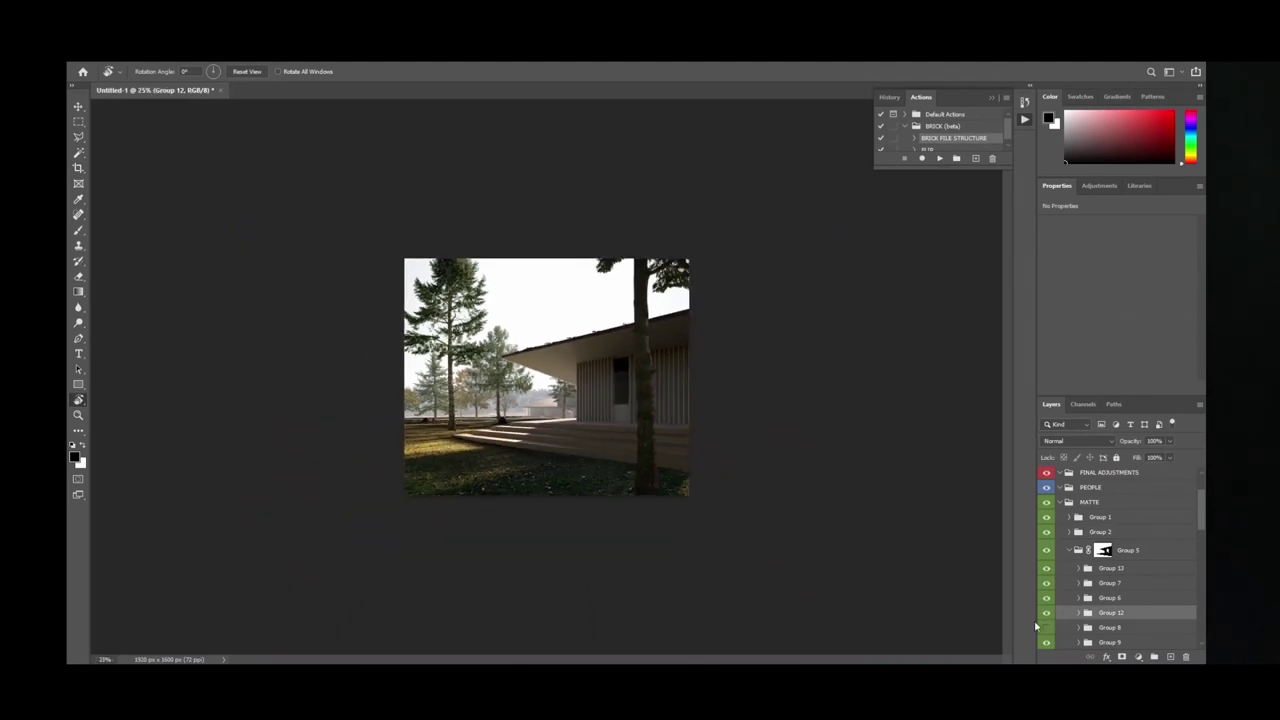
pyautogui.hotkey('ctrl', '+')
pyautogui.hotkey('ctrl', '+')
pyautogui.hotkey('ctrl', '+')
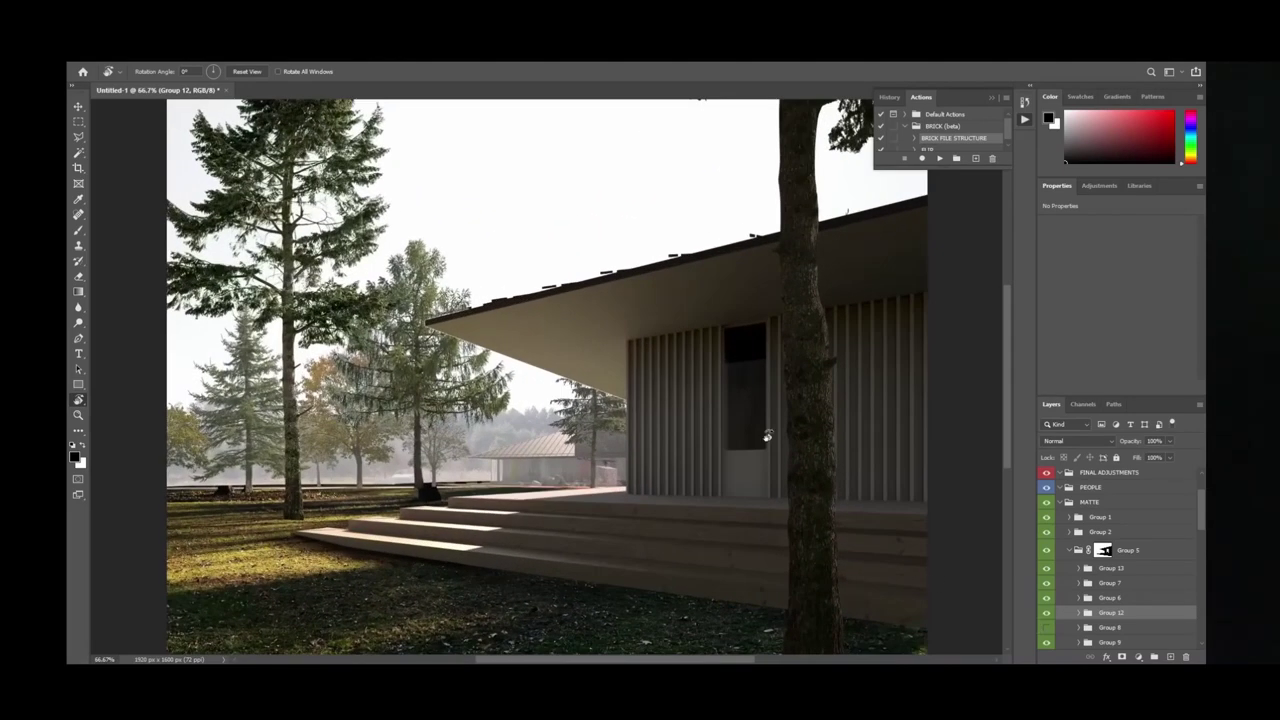
# Compare the scene without Groups 13, 7 and 6, hide the Group 6 conifer, and keep the Group 8 pines shown.
pyautogui.click(1046, 569)
pyautogui.click(1047, 570)
pyautogui.click(1046, 585)
pyautogui.click(1046, 585)
pyautogui.click(1046, 600)
pyautogui.click(1047, 604)
pyautogui.click(1047, 604)
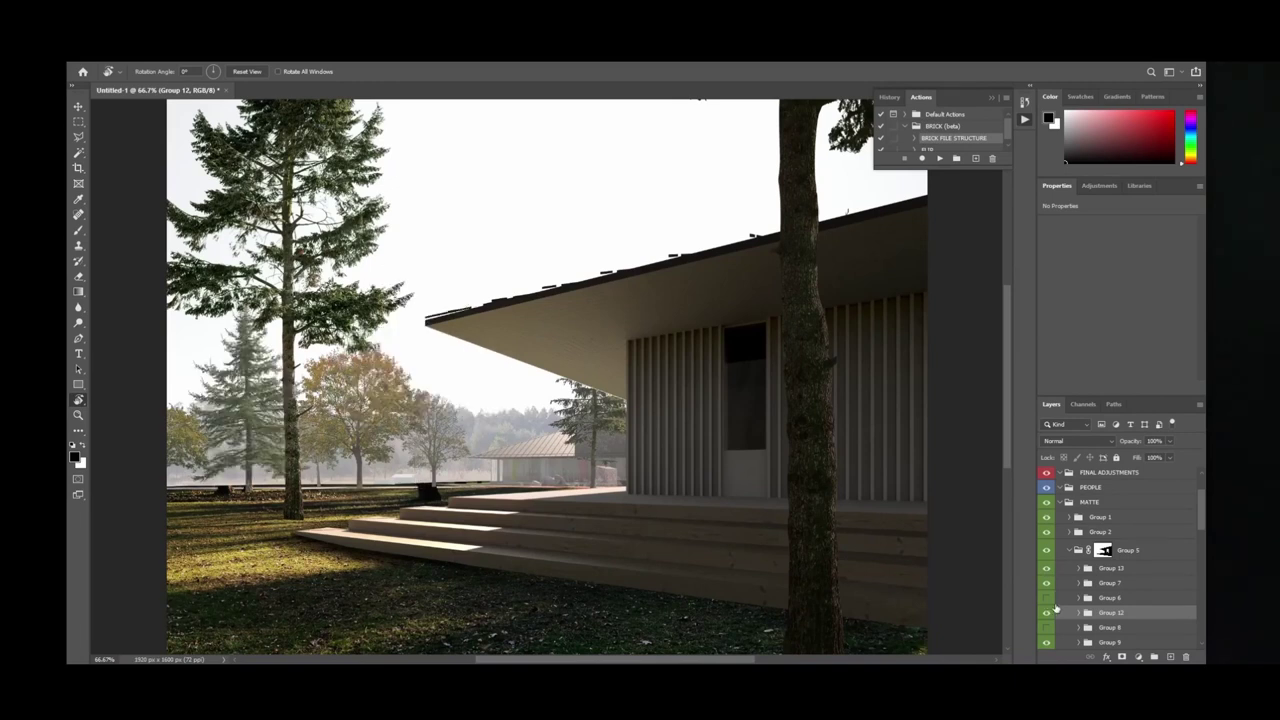
pyautogui.hotkey('ctrl', '-')
pyautogui.hotkey('ctrl', '-')
pyautogui.hotkey('ctrl', '-')
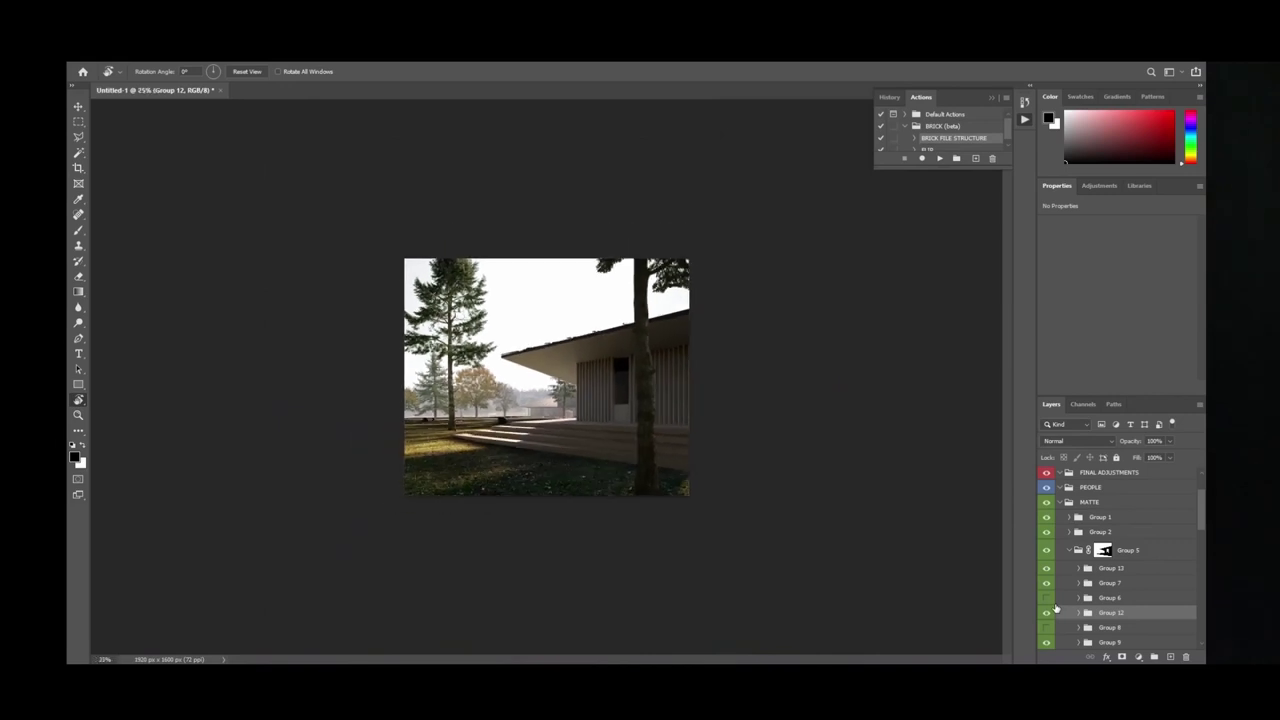
pyautogui.click(1047, 598)
pyautogui.click(1047, 598)
pyautogui.click(1047, 628)
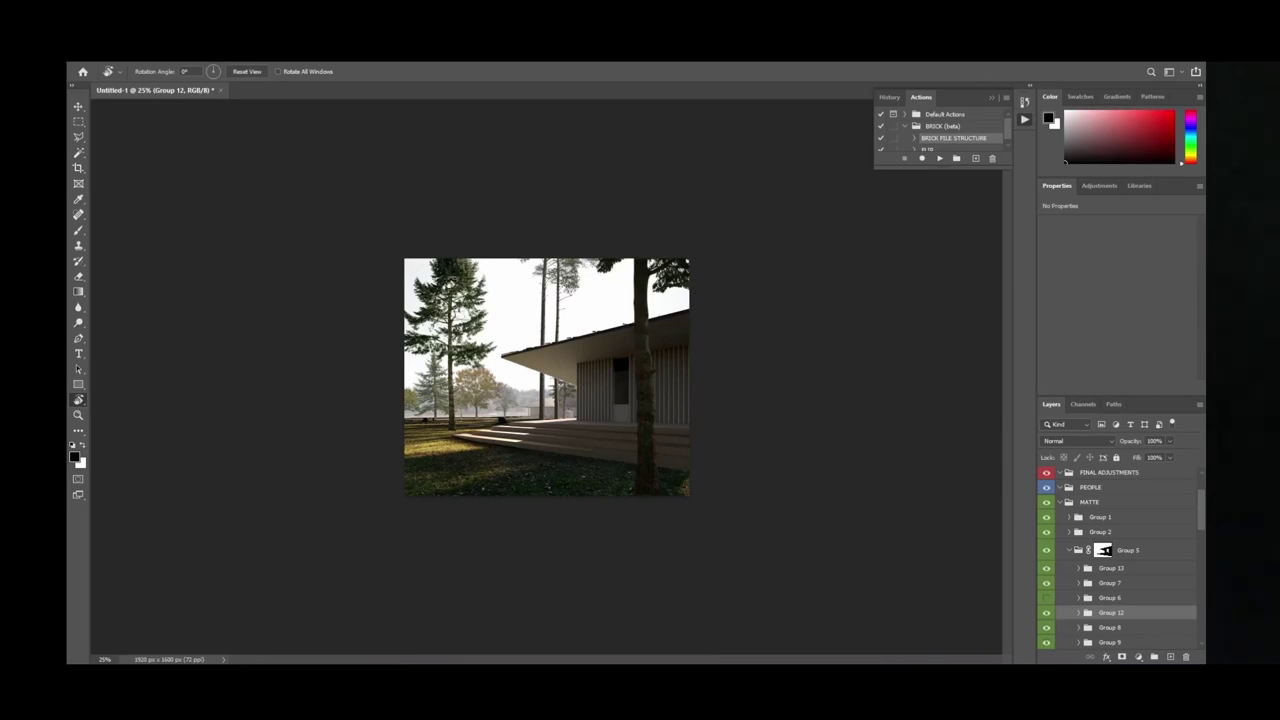
# Examine the edge where the tall pine trunks and the background conifer meet the underside of the roof overhang.
pyautogui.keyDown('alt'); pyautogui.scroll(5, 530, 365); pyautogui.keyUp('alt')
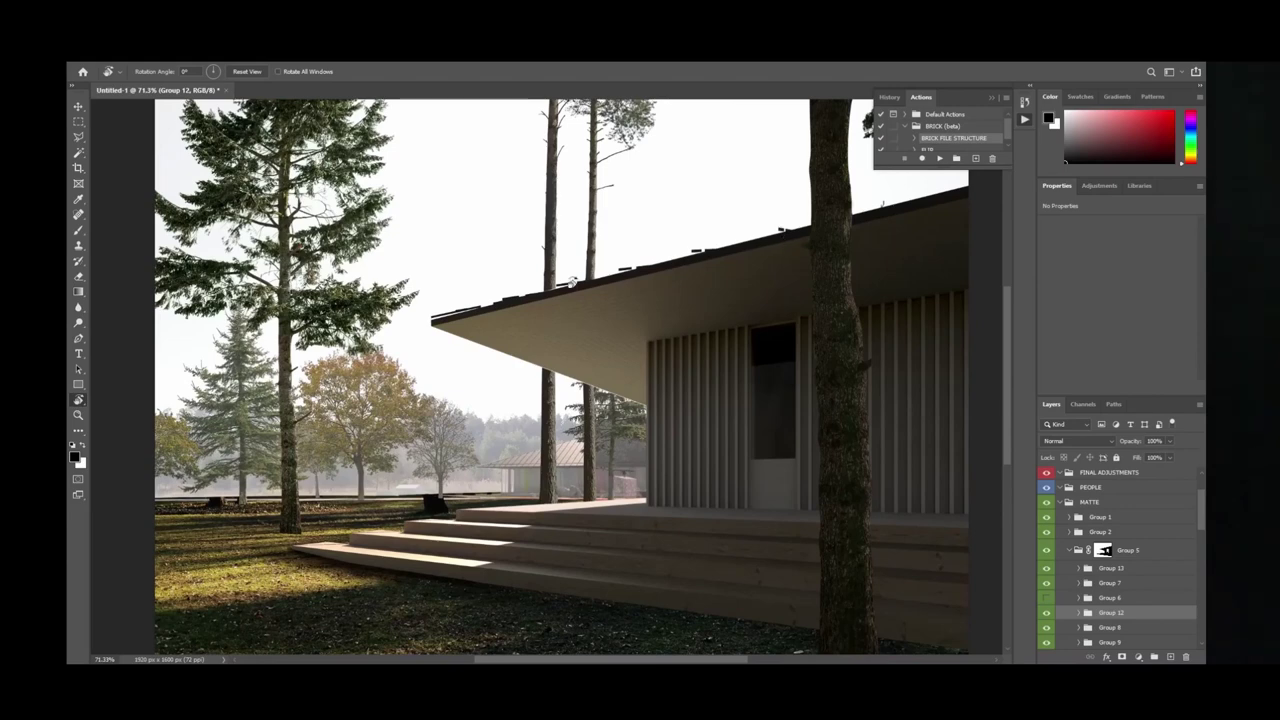
pyautogui.keyDown('alt'); pyautogui.scroll(3, 535, 360); pyautogui.keyUp('alt')
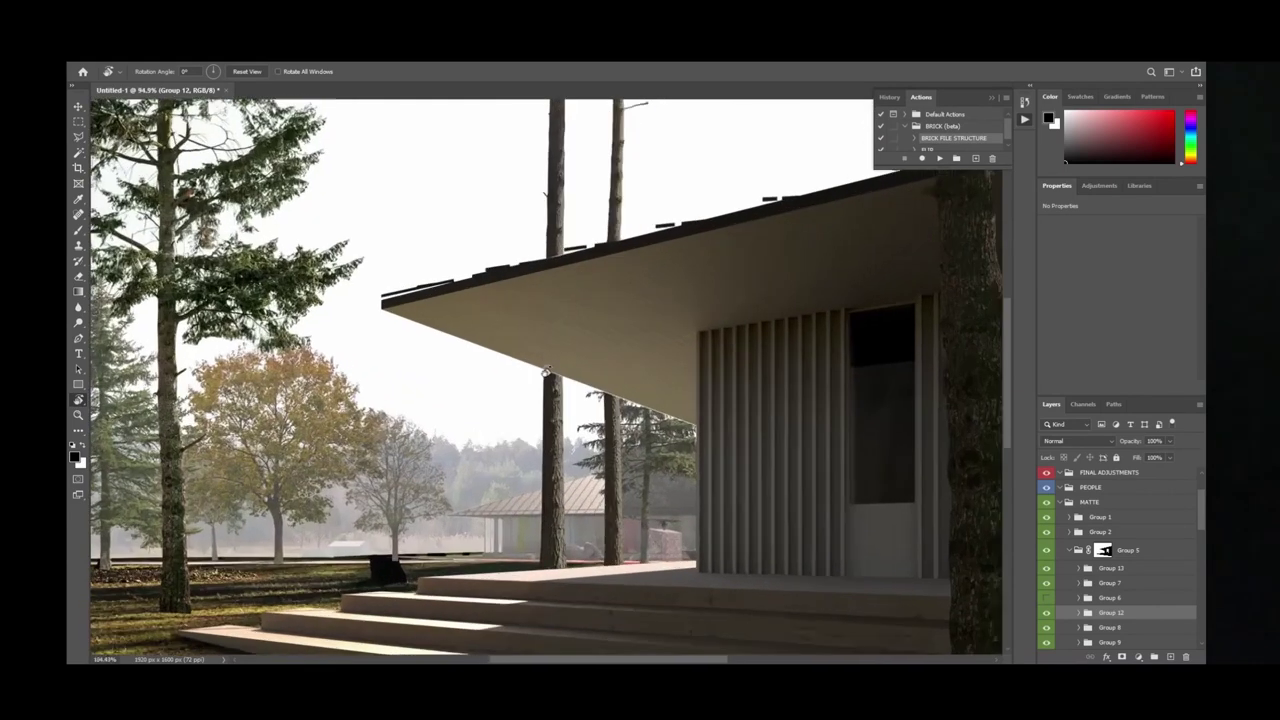
pyautogui.keyDown('alt'); pyautogui.scroll(4, 757, 430); pyautogui.keyUp('alt')
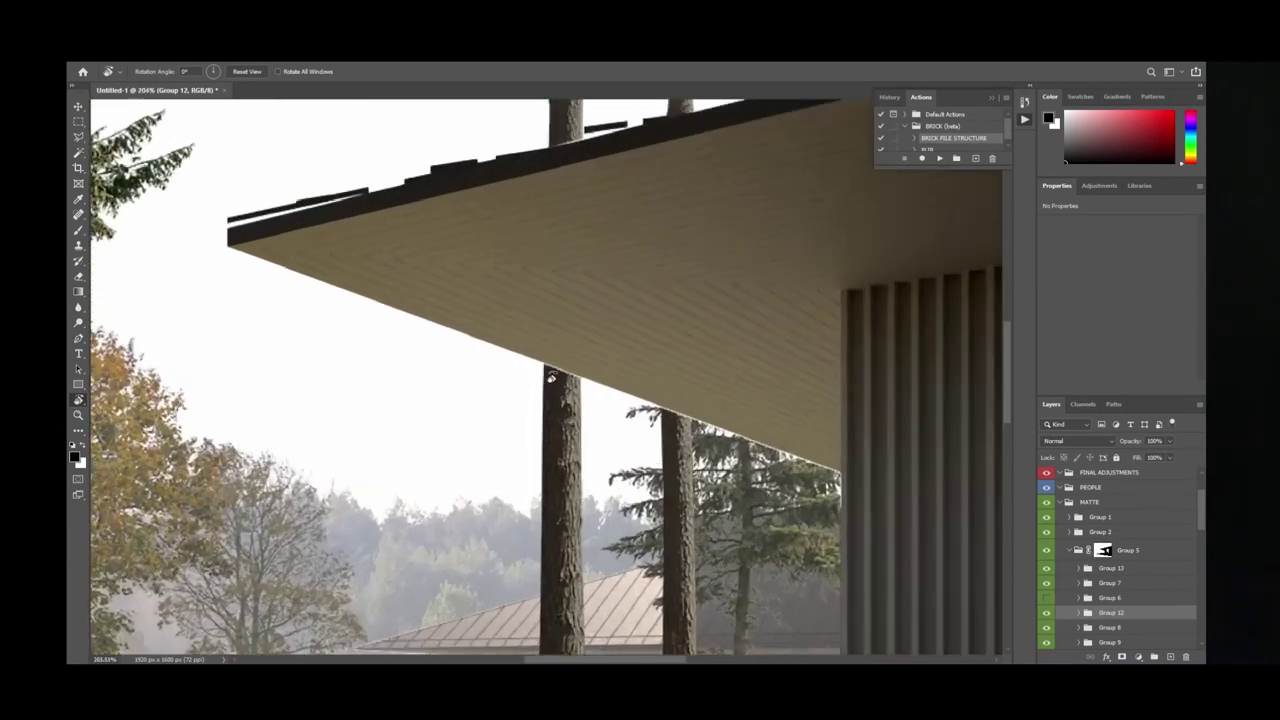
pyautogui.keyDown('alt'); pyautogui.scroll(-5, 568, 362); pyautogui.keyUp('alt')
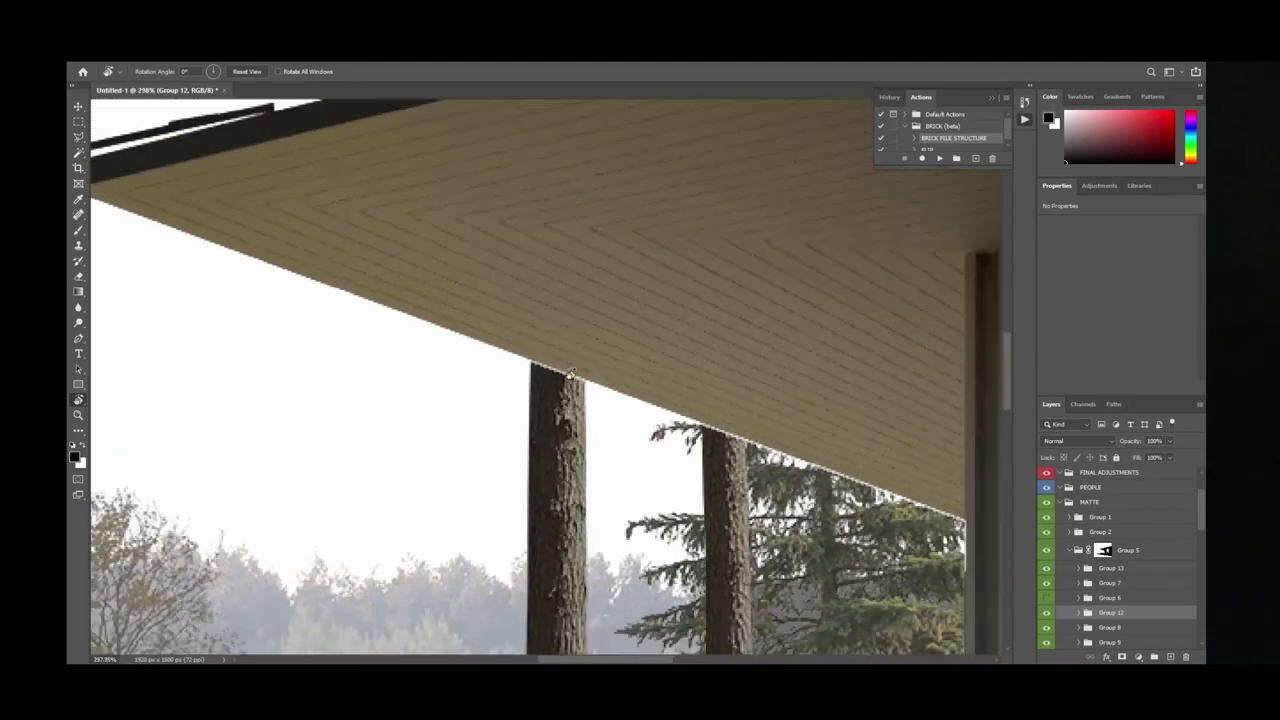
pyautogui.keyDown('alt'); pyautogui.scroll(3, 552, 383); pyautogui.keyUp('alt')
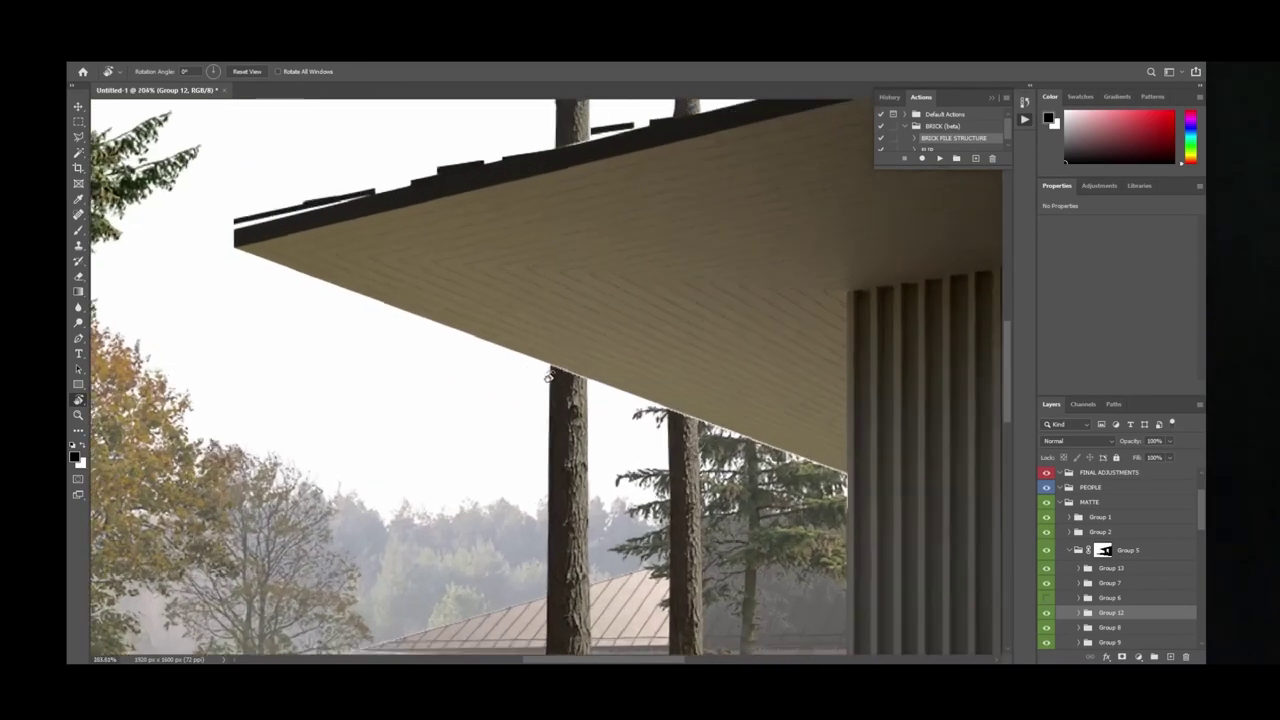
pyautogui.keyDown('alt'); pyautogui.scroll(-3, 595, 392); pyautogui.keyUp('alt')
pyautogui.keyDown('alt'); pyautogui.scroll(-5, 608, 399); pyautogui.keyUp('alt')
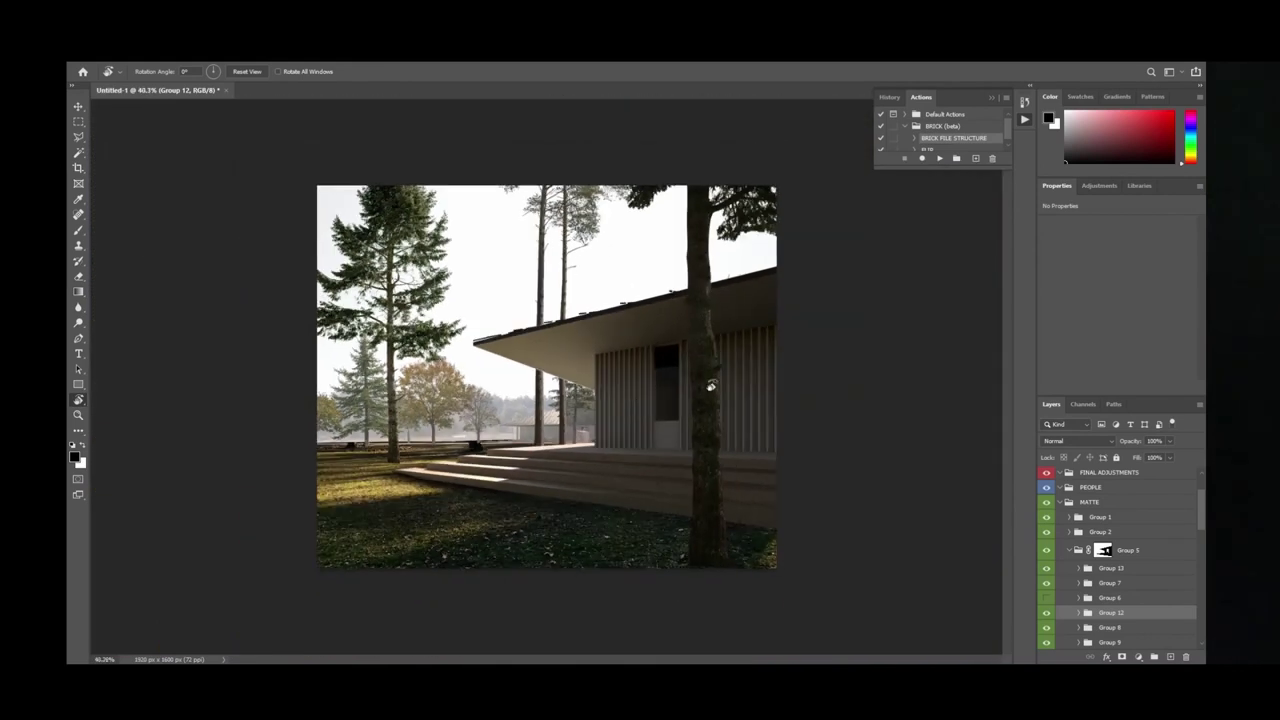
pyautogui.moveTo(711, 385); pyautogui.dragTo(640, 453)
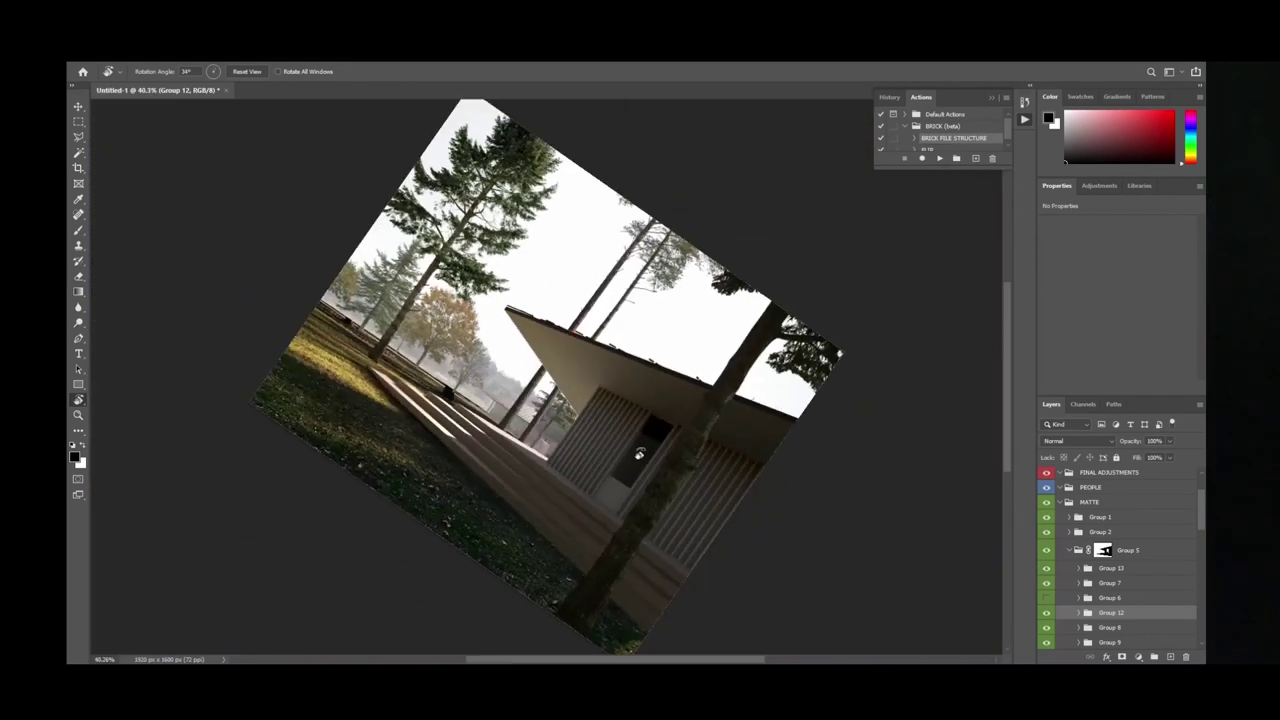
pyautogui.press('Escape')
pyautogui.keyDown('alt'); pyautogui.scroll(9, 530, 354); pyautogui.keyUp('alt')
pyautogui.keyDown('alt'); pyautogui.scroll(4, 526, 350); pyautogui.keyUp('alt')
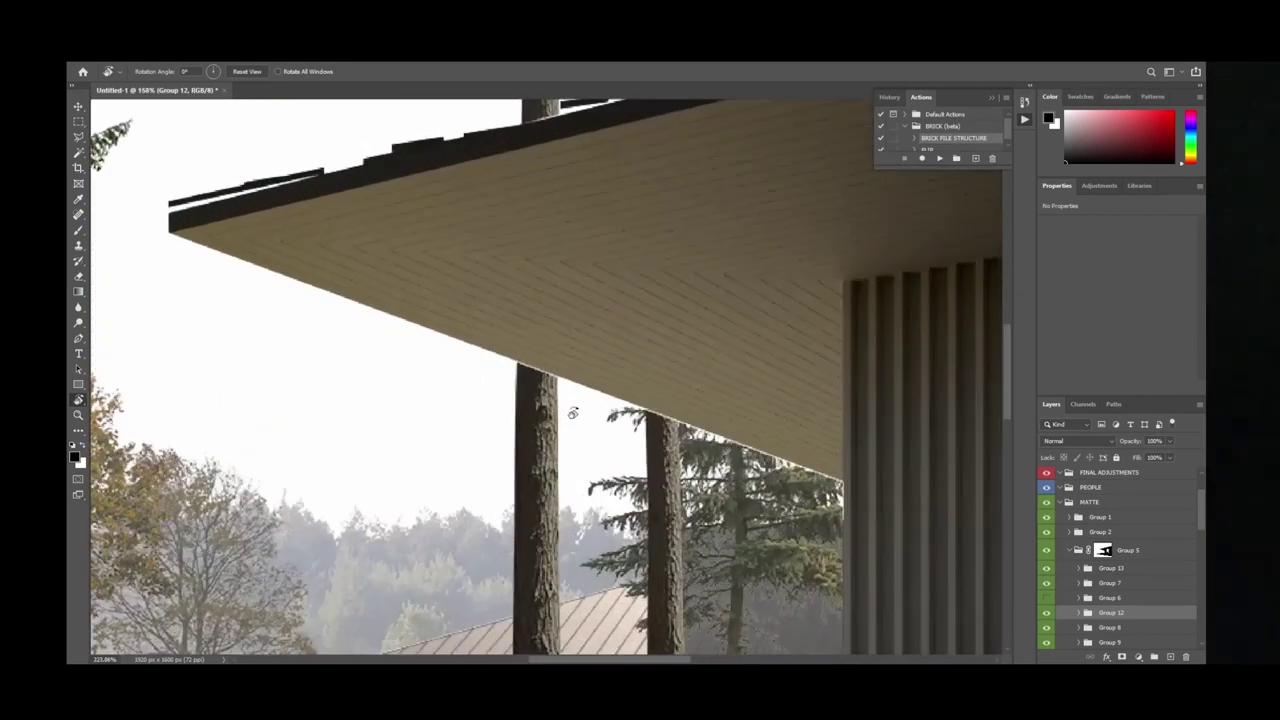
pyautogui.press('m')
pyautogui.keyDown('alt'); pyautogui.scroll(2, 518, 364); pyautogui.keyUp('alt')
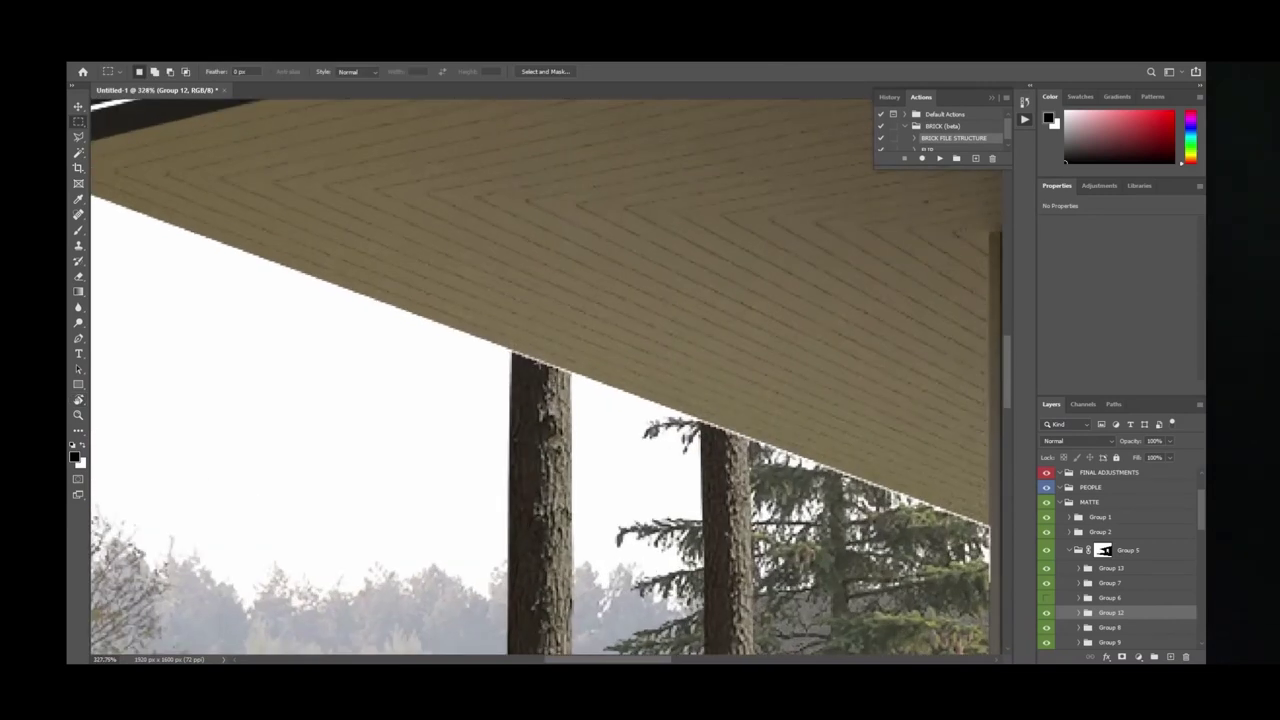
pyautogui.keyDown('alt'); pyautogui.scroll(-4, 541, 366); pyautogui.keyUp('alt')
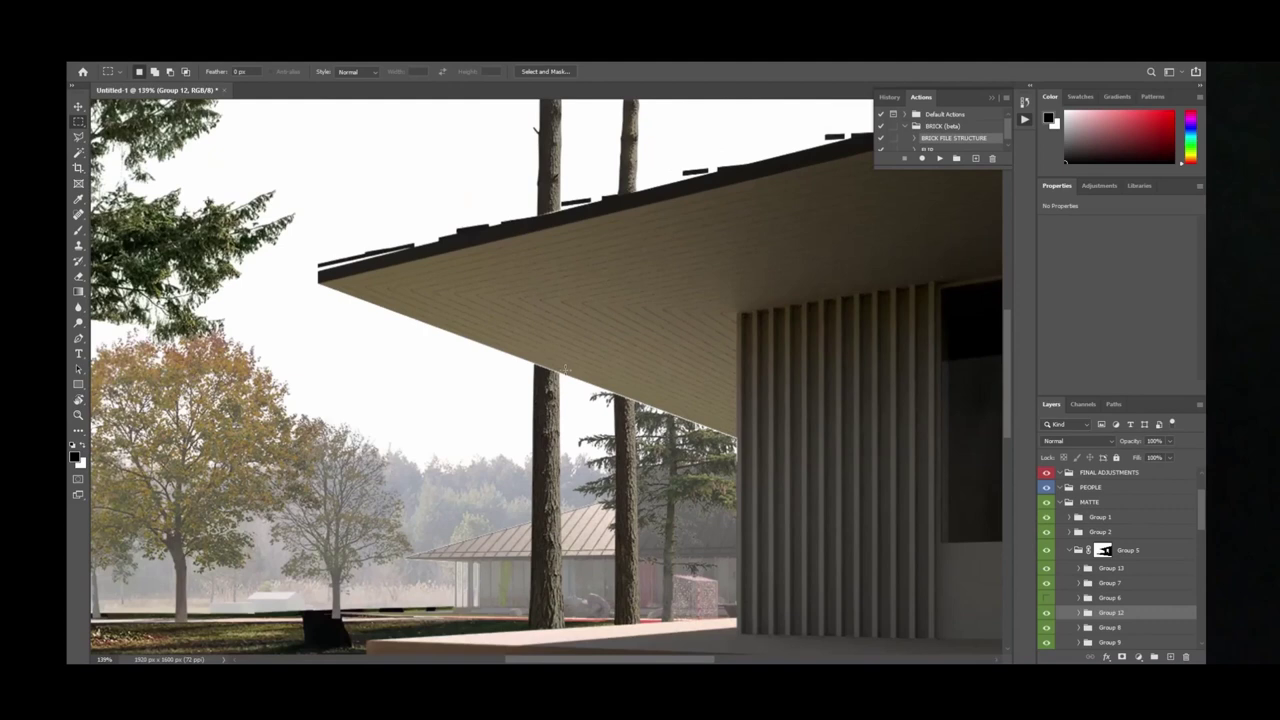
# Inspect the Group 5 layer mask on its own around the roof and wall slats, and return to the image.
pyautogui.keyDown('alt'); pyautogui.click(1104, 552); pyautogui.keyUp('alt')
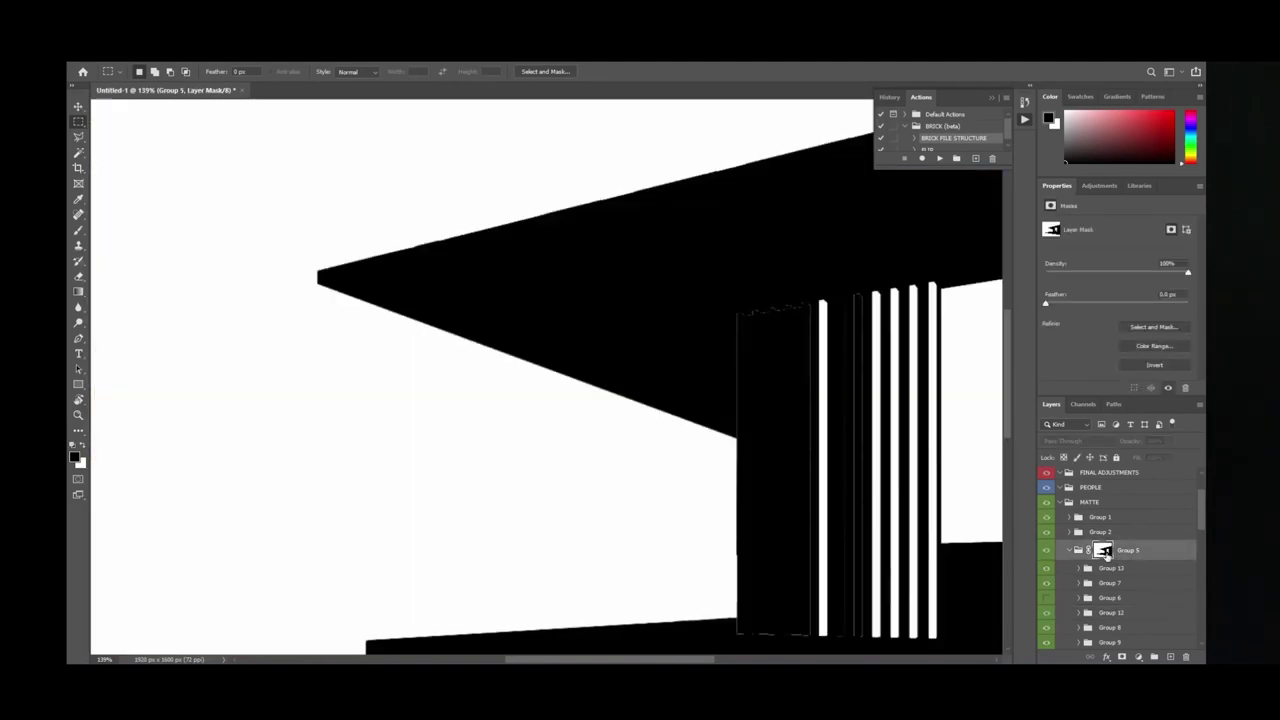
pyautogui.keyDown('alt'); pyautogui.click(1105, 552); pyautogui.keyUp('alt')
pyautogui.keyDown('shift'); pyautogui.click(1112, 557); pyautogui.keyUp('shift')
pyautogui.doubleClick(1112, 556)
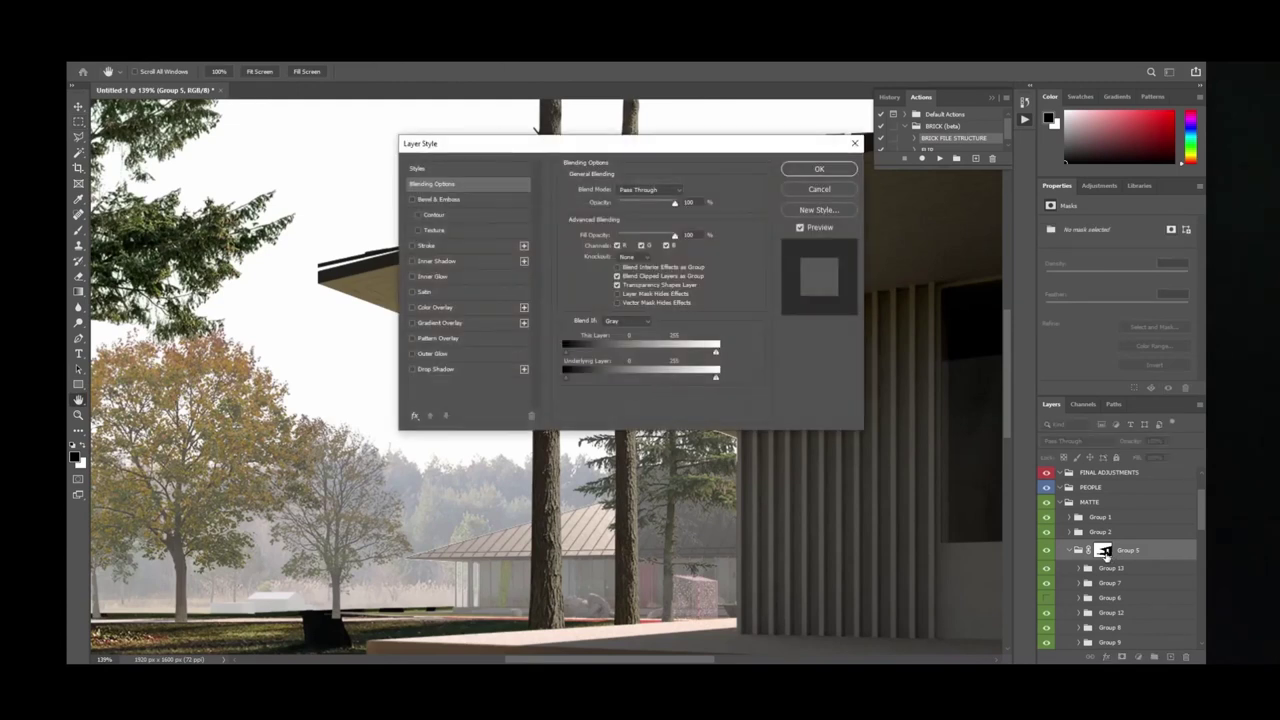
pyautogui.click(835, 191)
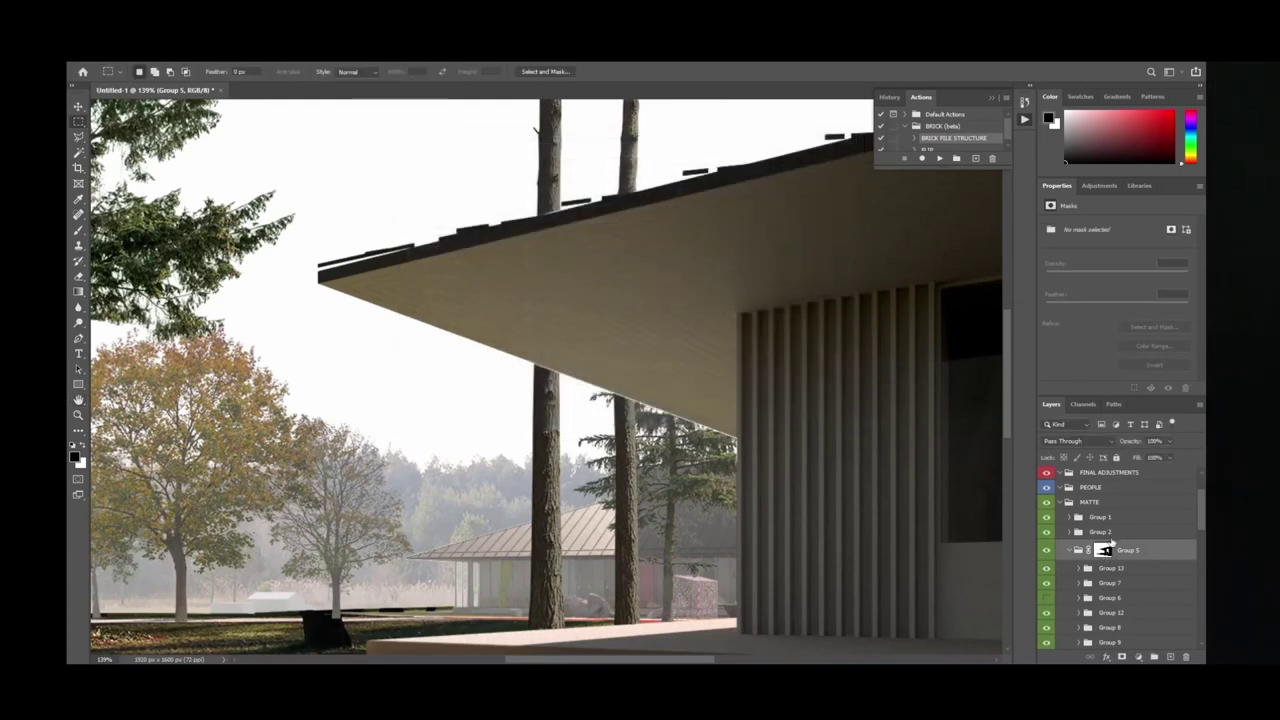
# Contract the Group 5 mask in Select and Mask by lowering Shift Edge to about -88%.
pyautogui.doubleClick(1104, 553)
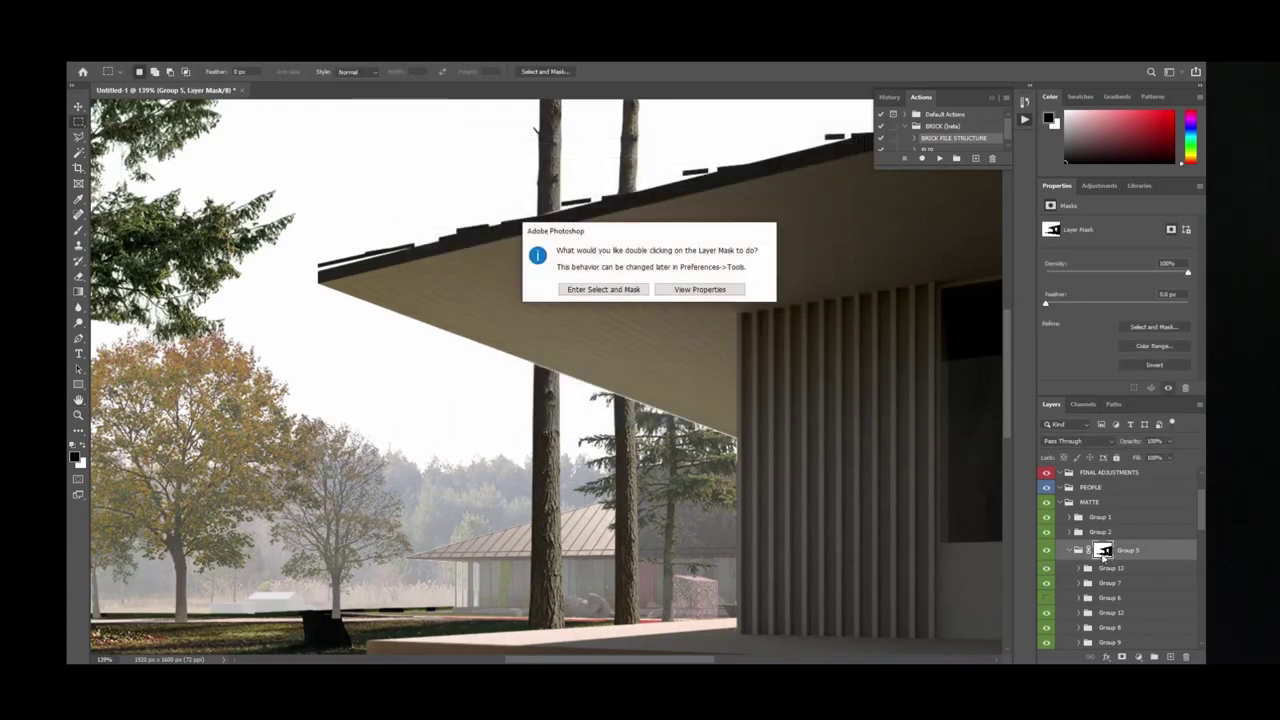
pyautogui.click(603, 289)
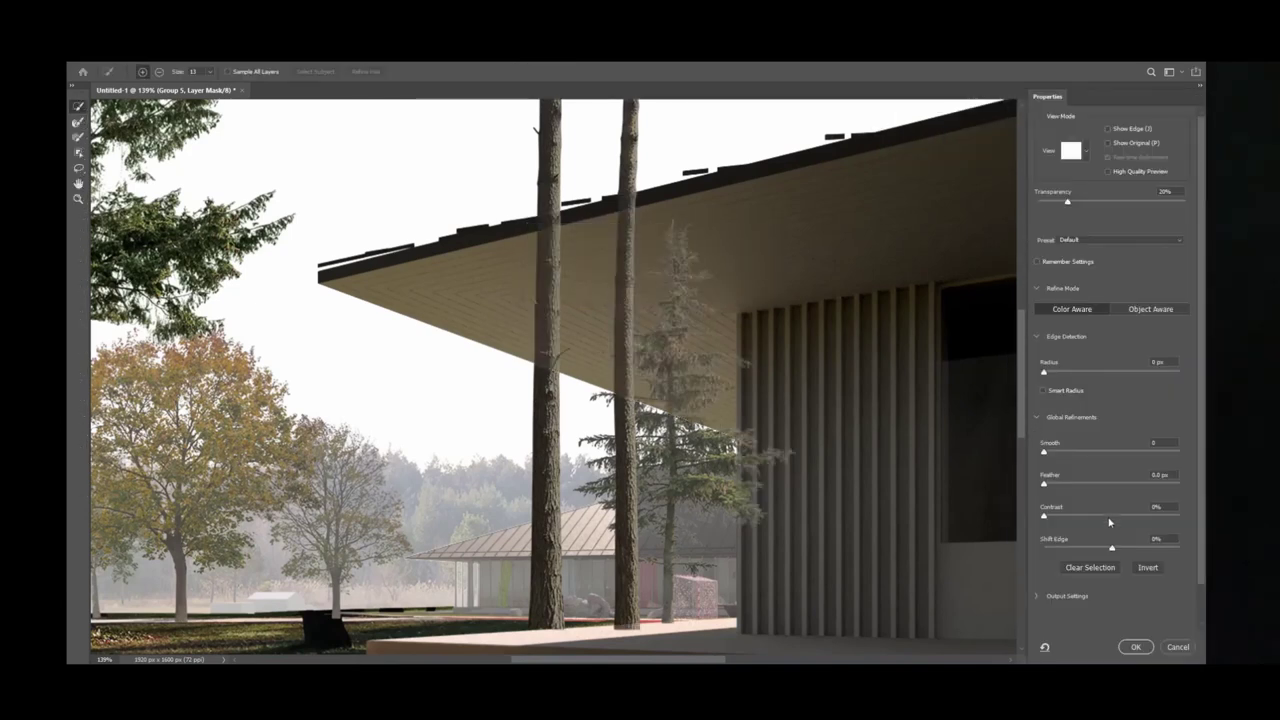
pyautogui.moveTo(1111, 550); pyautogui.dragTo(1052, 551)
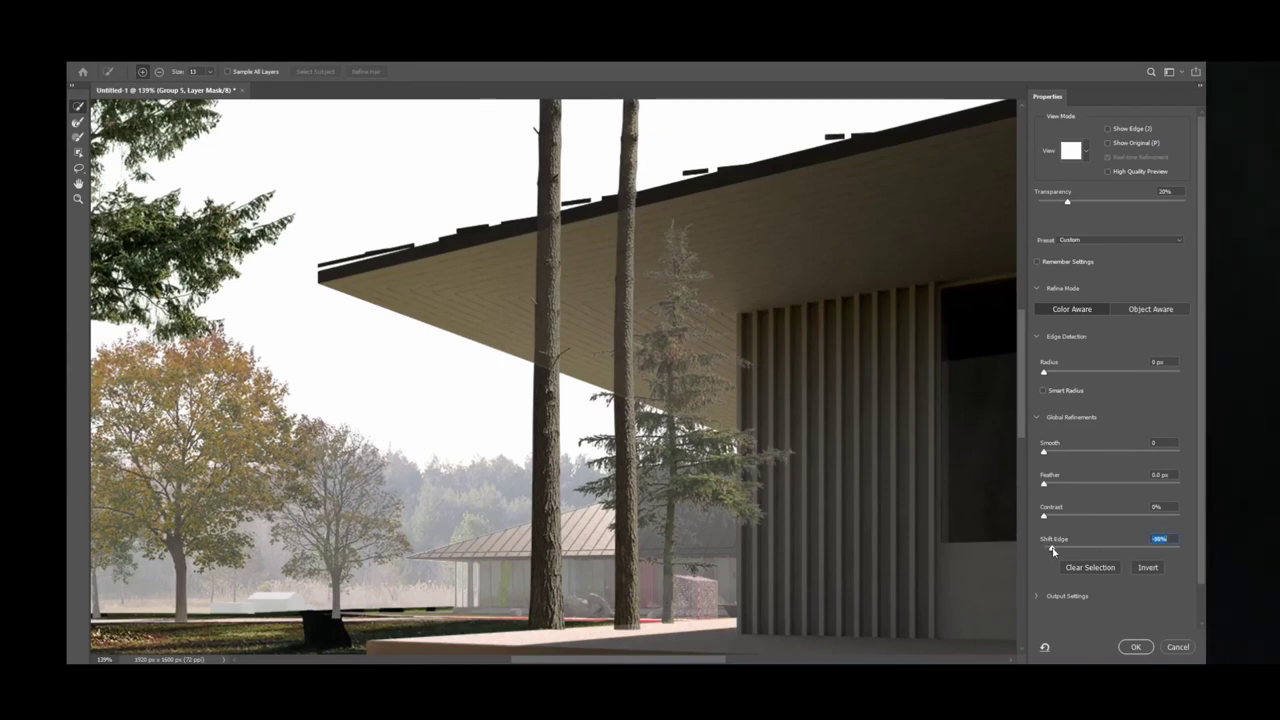
pyautogui.click(1140, 648)
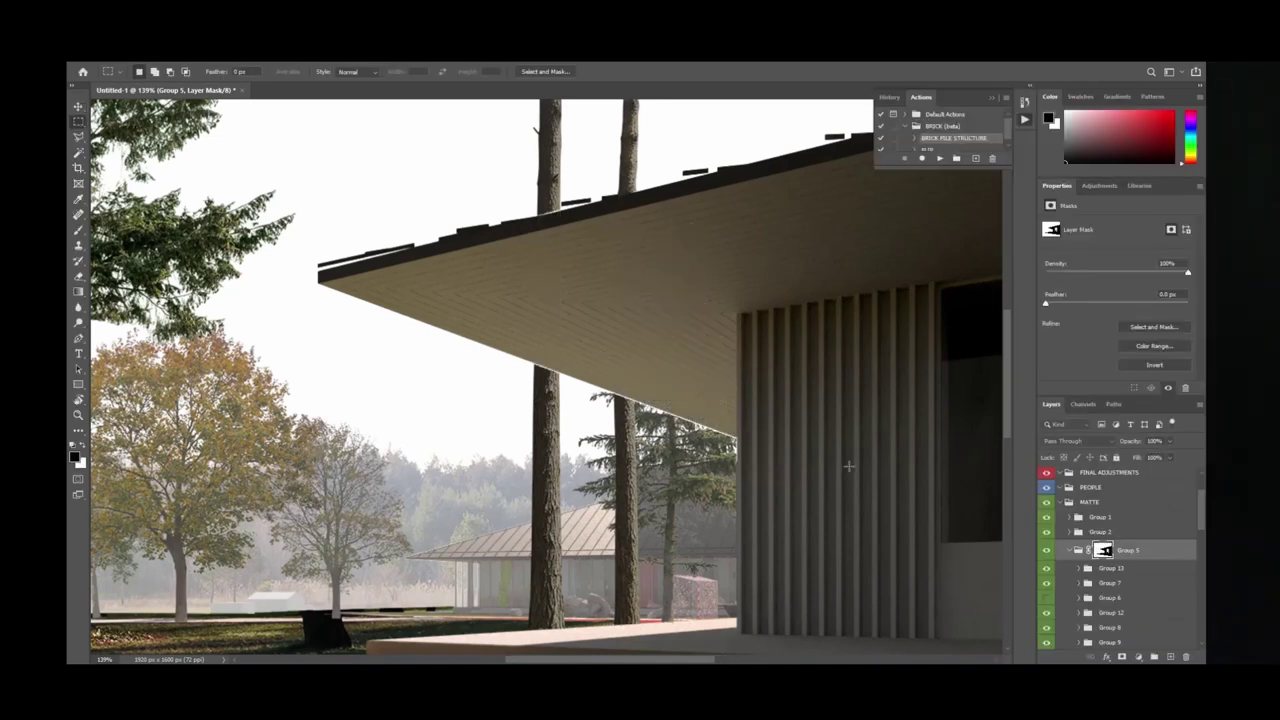
# Expand the Group 5 mask in two Select and Mask passes with strongly positive Shift Edge, and check the roof edge.
pyautogui.doubleClick(1103, 550)
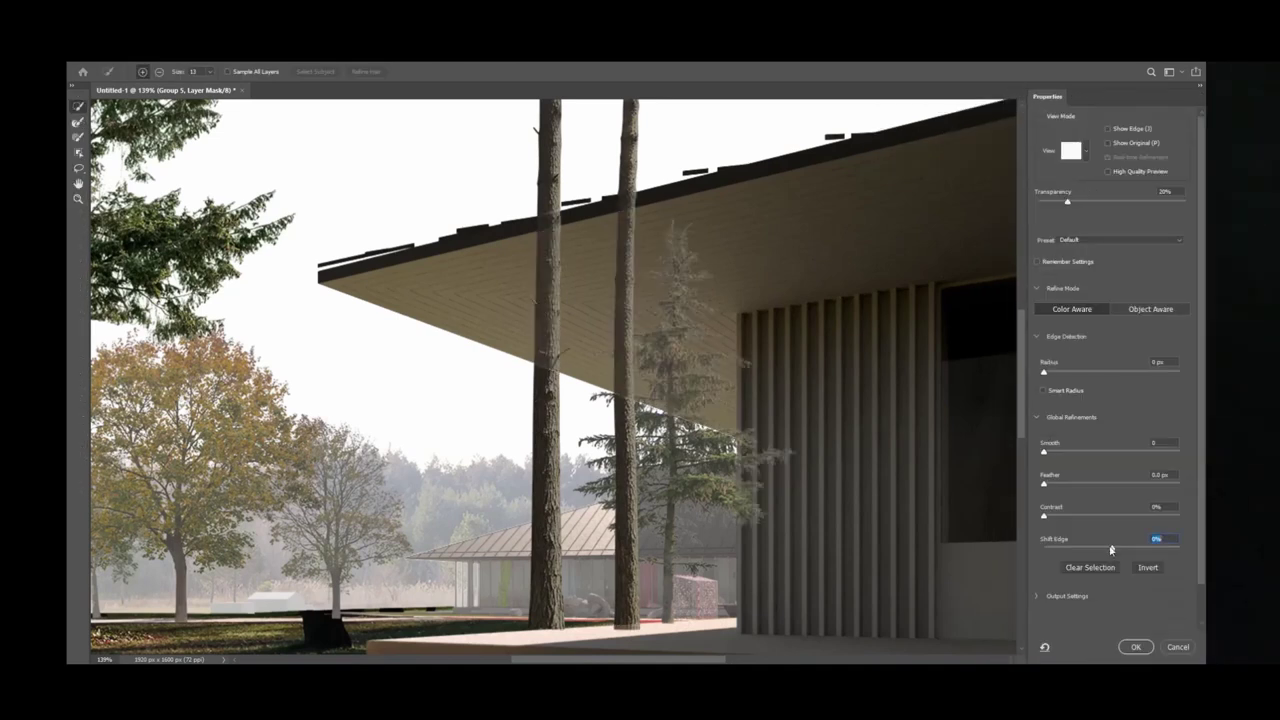
pyautogui.moveTo(1113, 552); pyautogui.dragTo(1176, 556)
pyautogui.click(1136, 646)
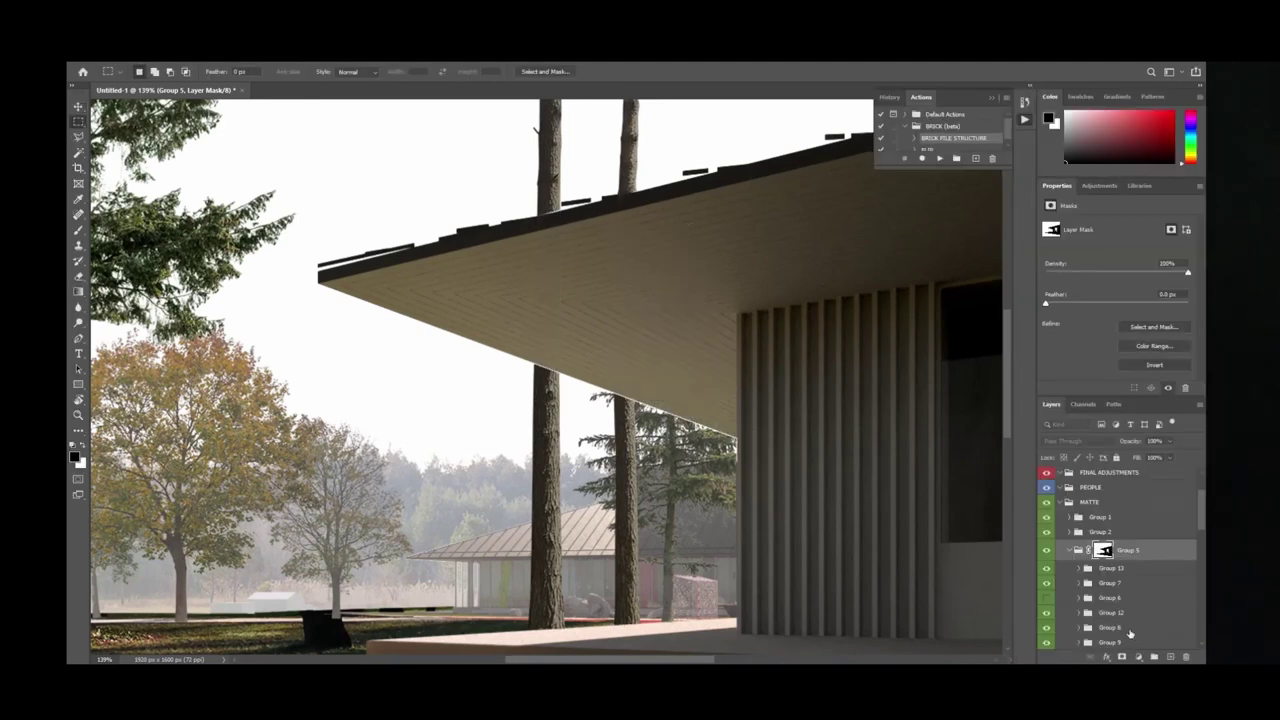
pyautogui.doubleClick(1103, 550)
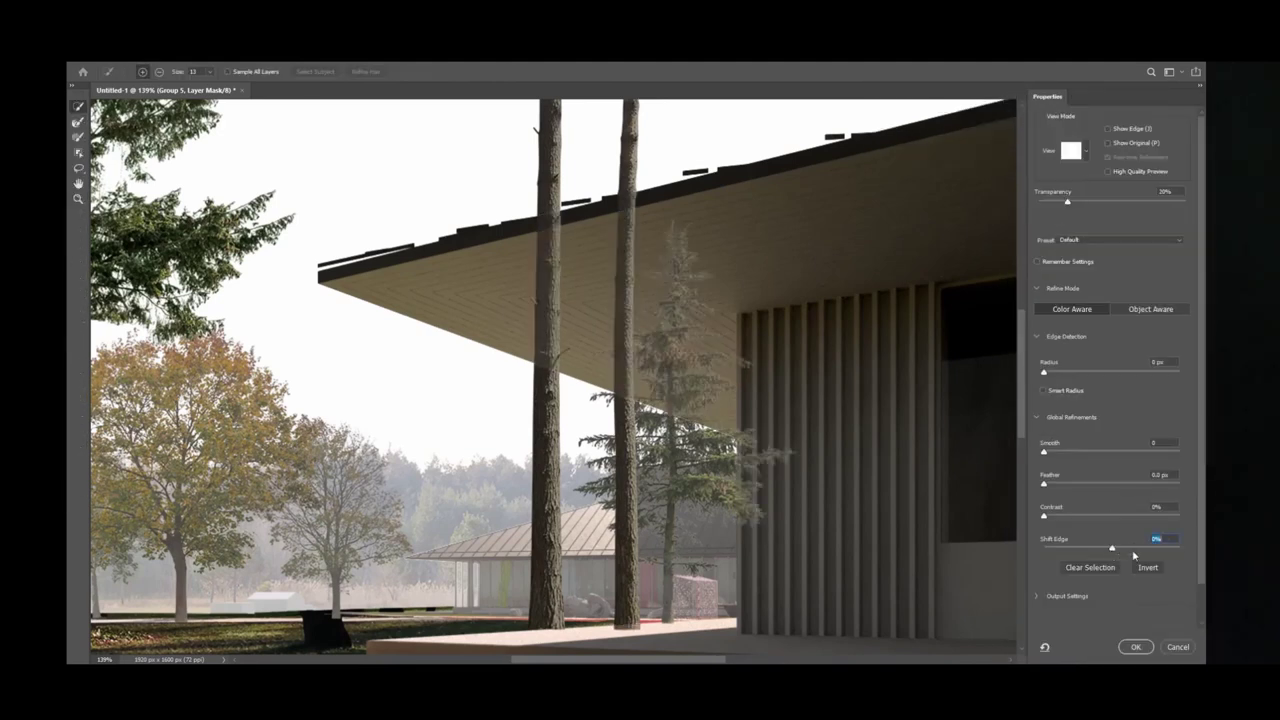
pyautogui.click(1169, 550)
pyautogui.click(1136, 647)
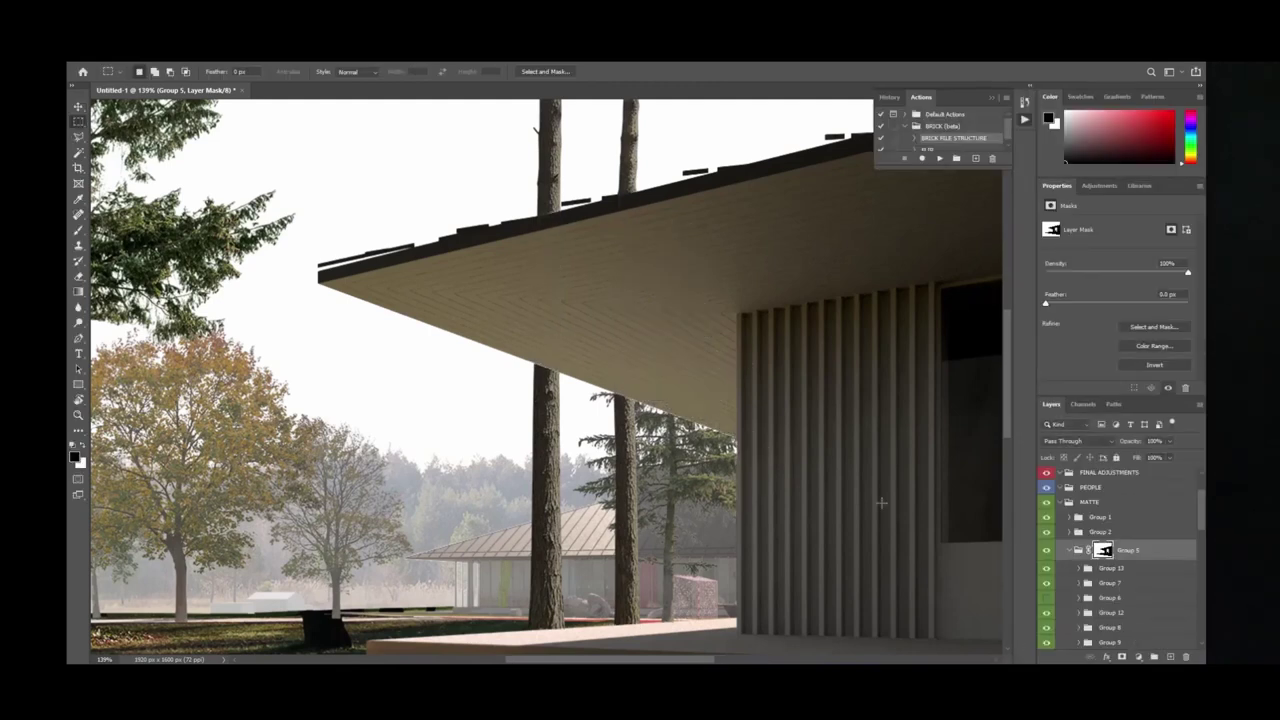
pyautogui.keyDown('alt'); pyautogui.scroll(-5, 757, 447); pyautogui.keyUp('alt')
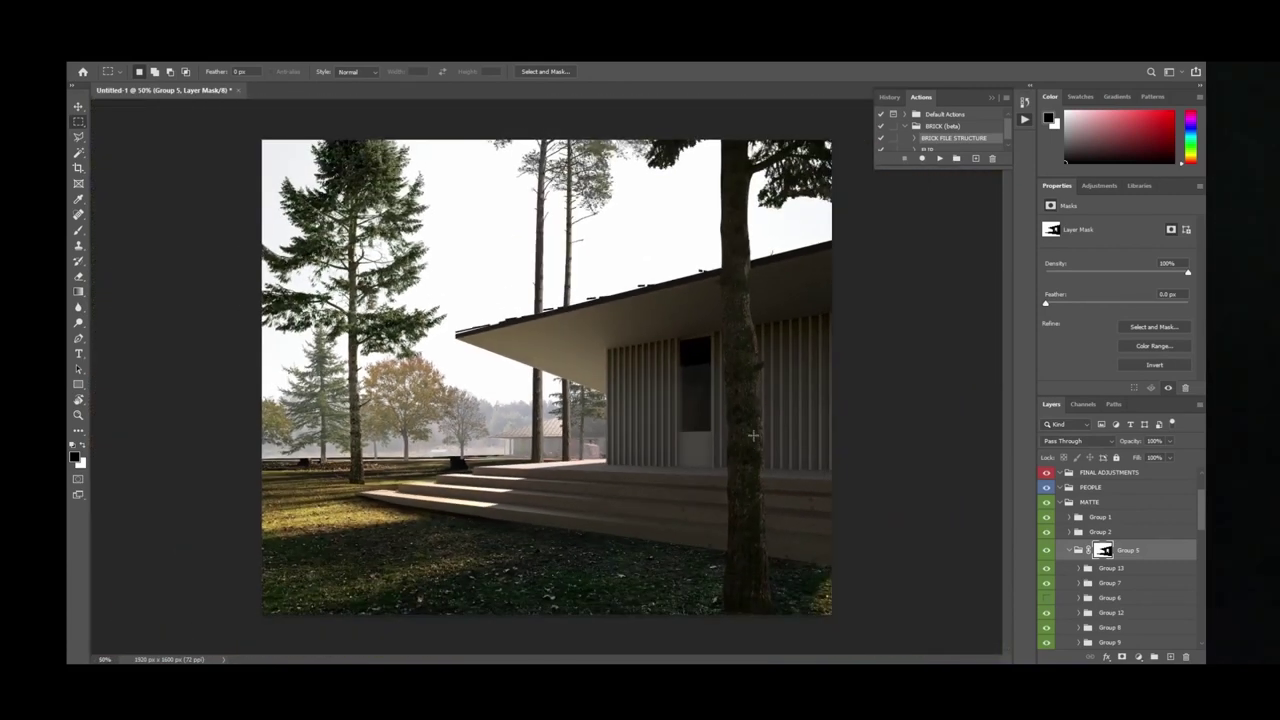
pyautogui.keyDown('alt'); pyautogui.scroll(6, 520, 362); pyautogui.keyUp('alt')
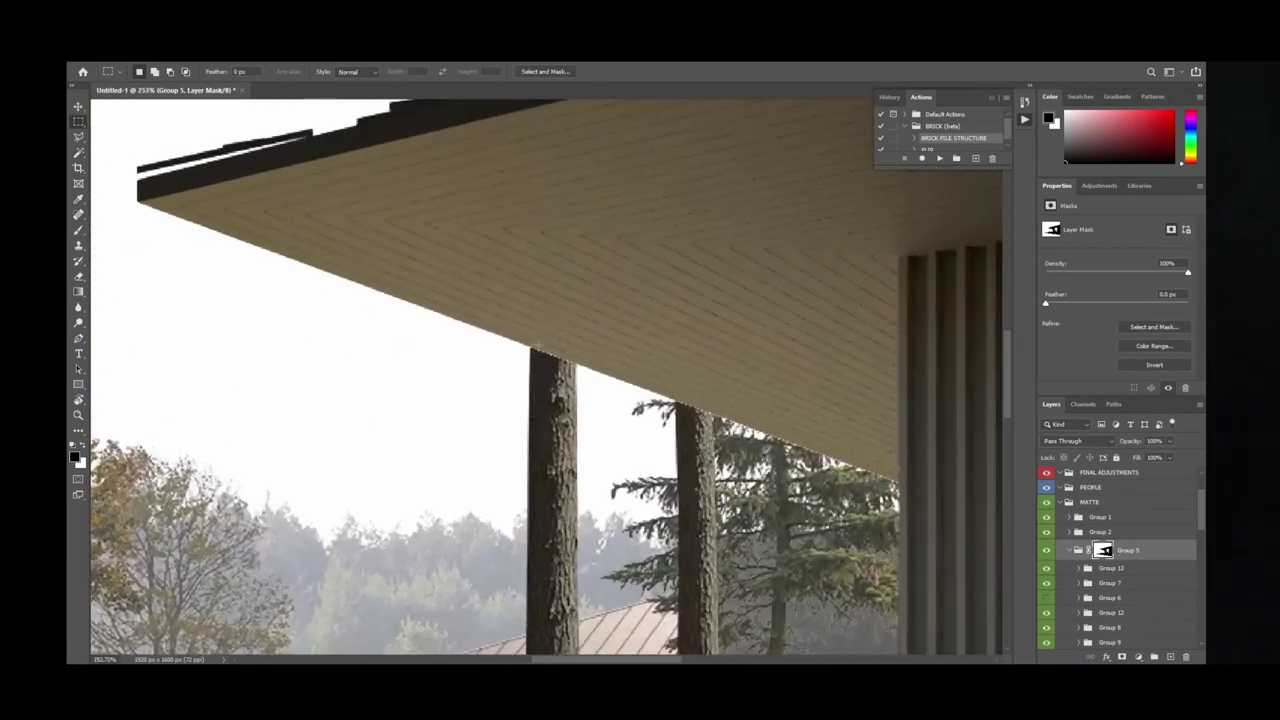
pyautogui.keyDown('alt'); pyautogui.scroll(-7, 551, 347); pyautogui.keyUp('alt')
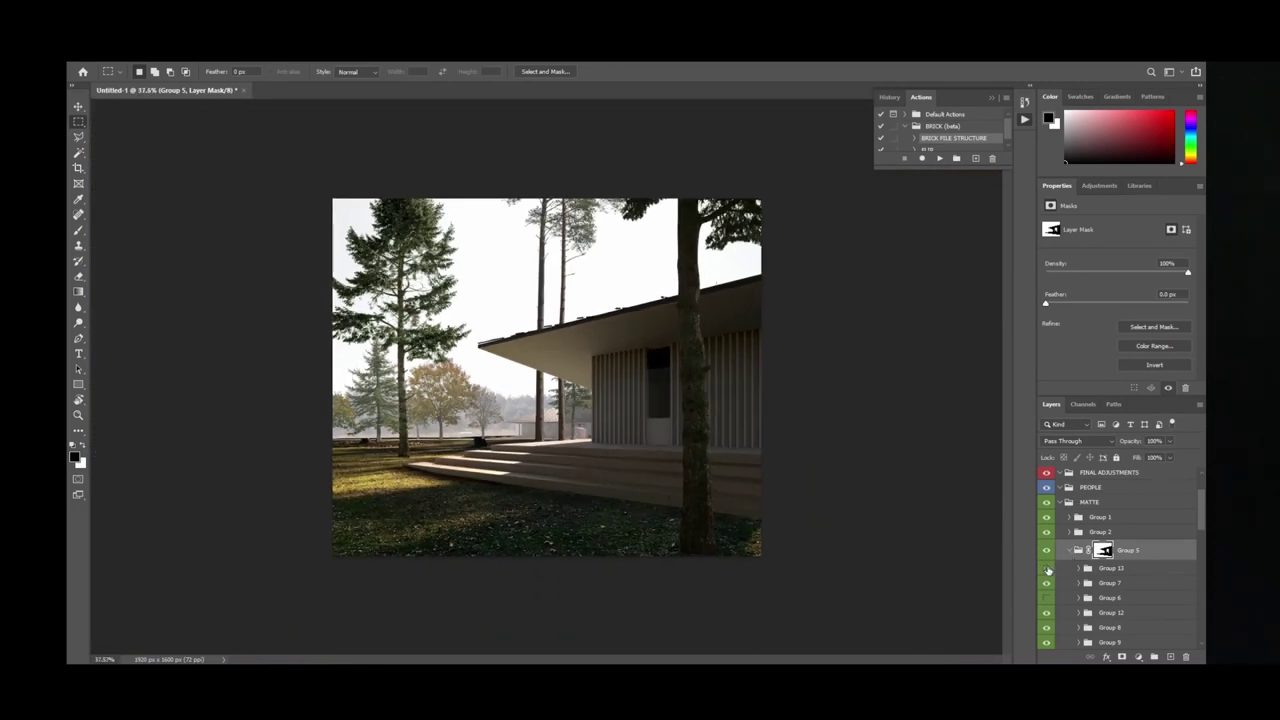
# Compare the composition with and without the trees of Group 7, Group 12 and Group 8 inside Group 5.
pyautogui.click(1044, 586)
pyautogui.click(1044, 586)
pyautogui.click(1045, 614)
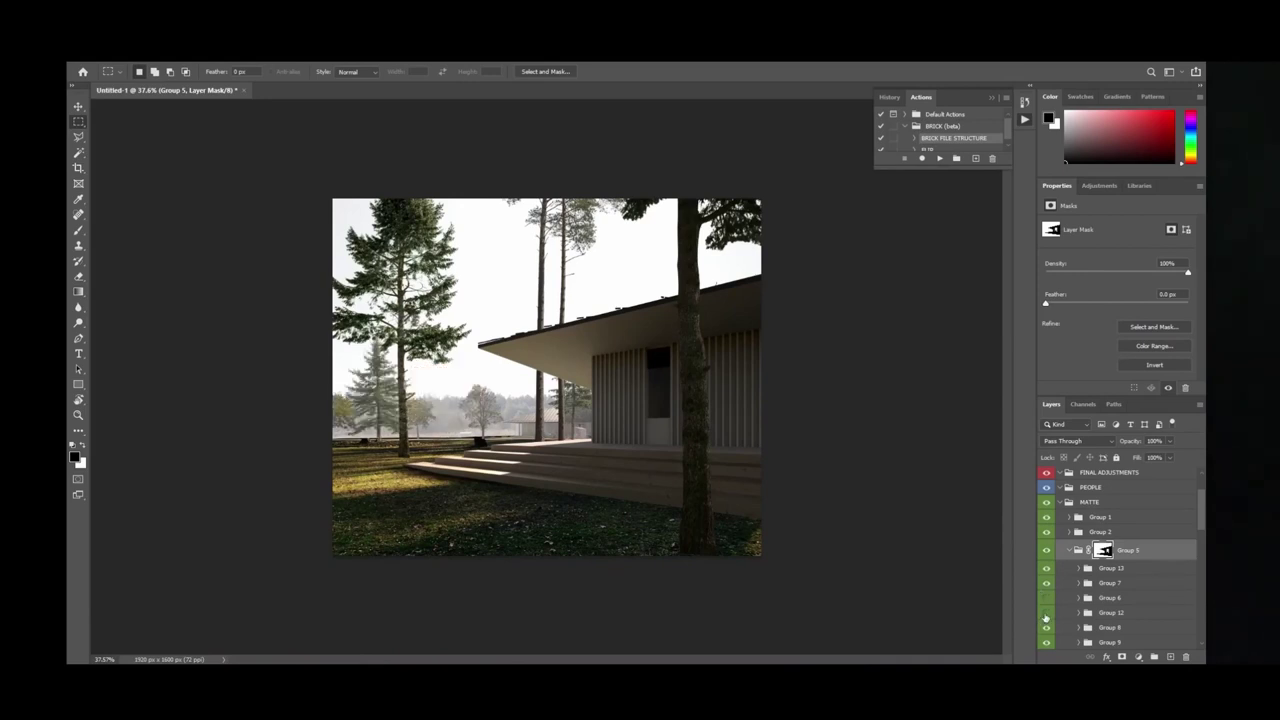
pyautogui.click(1046, 614)
pyautogui.click(1045, 630)
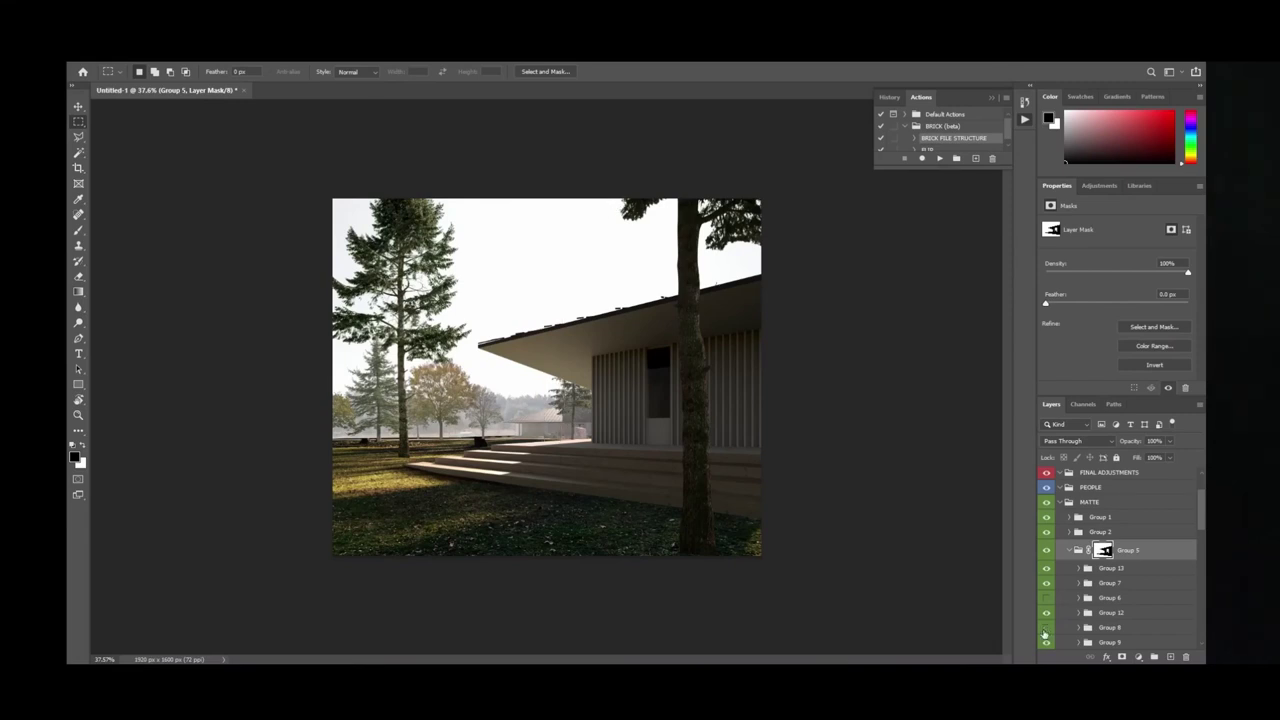
pyautogui.click(1045, 628)
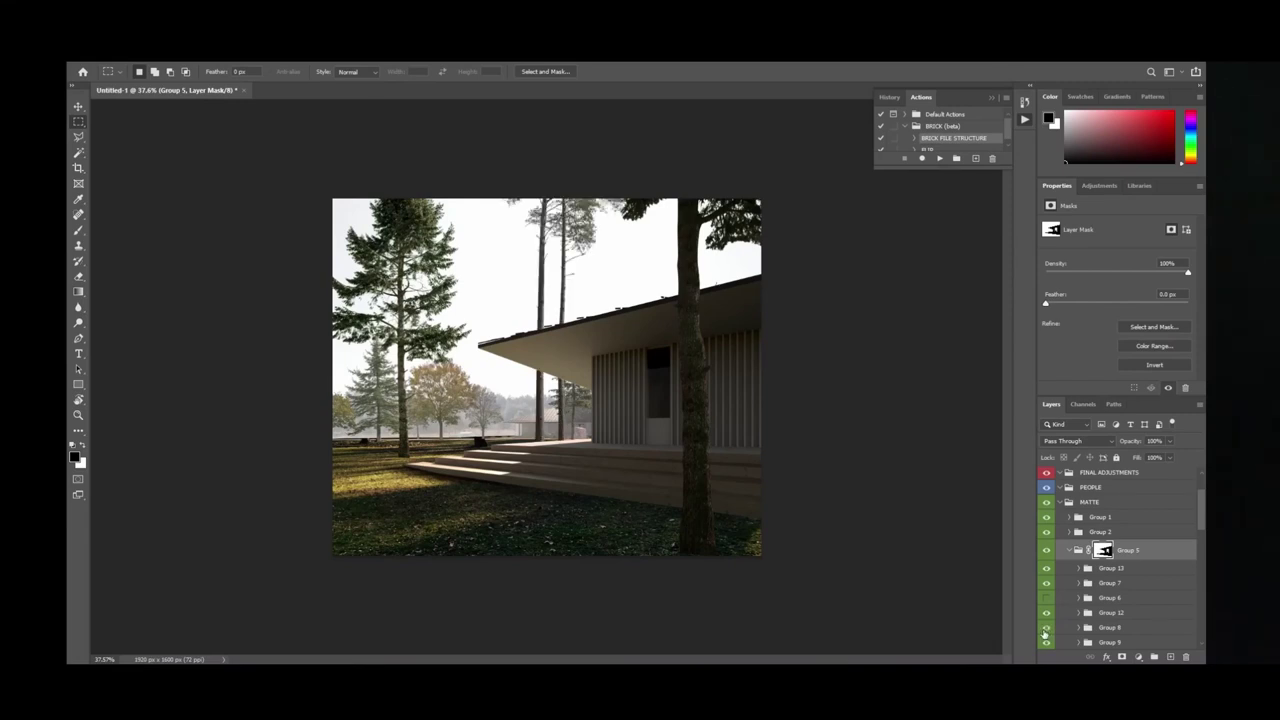
# Hide the tall pines of Group 8 and show the conifer of Group 6.
pyautogui.click(1045, 628)
pyautogui.click(1045, 628)
pyautogui.click(1045, 628)
pyautogui.click(1046, 598)
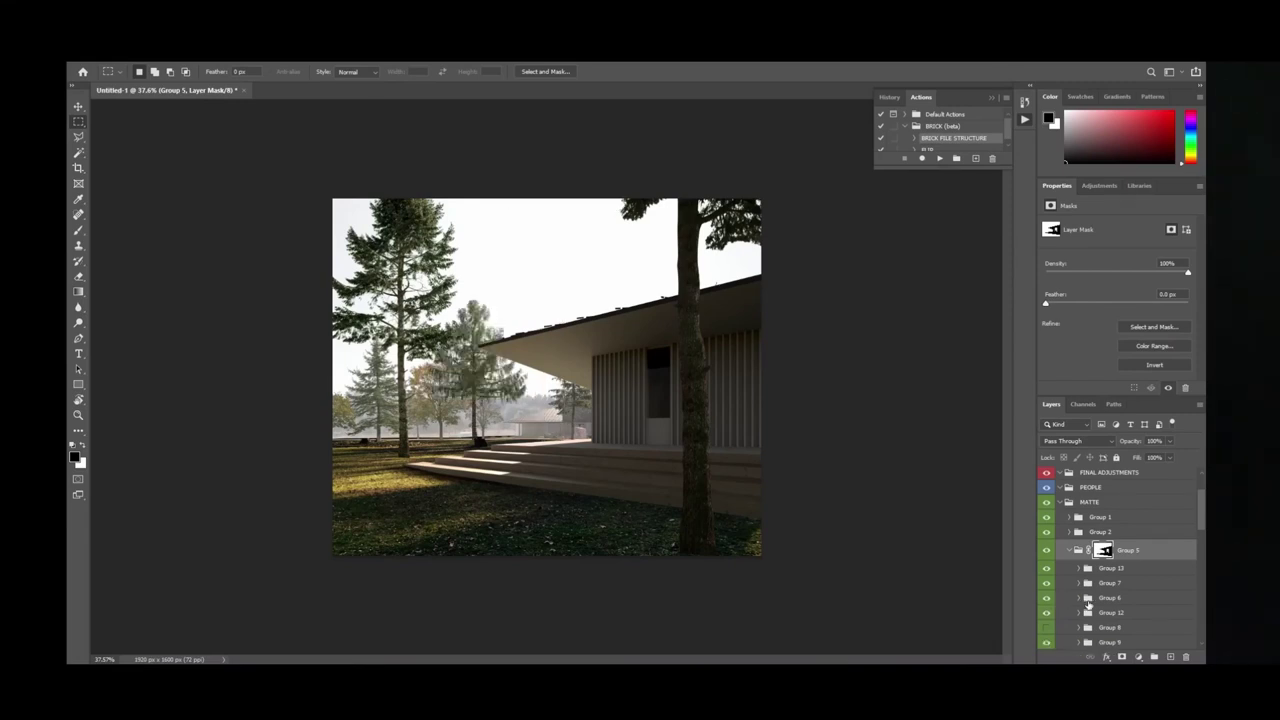
# Move the Group 6 conifer behind the roof and enlarge it to about 169%.
pyautogui.click(1087, 600)
pyautogui.press('v')
pyautogui.moveTo(529, 403); pyautogui.dragTo(650, 401)
pyautogui.hotkey('ctrl', 't')
pyautogui.moveTo(554, 297); pyautogui.dragTo(456, 214)
pyautogui.moveTo(652, 308); pyautogui.dragTo(688, 312)
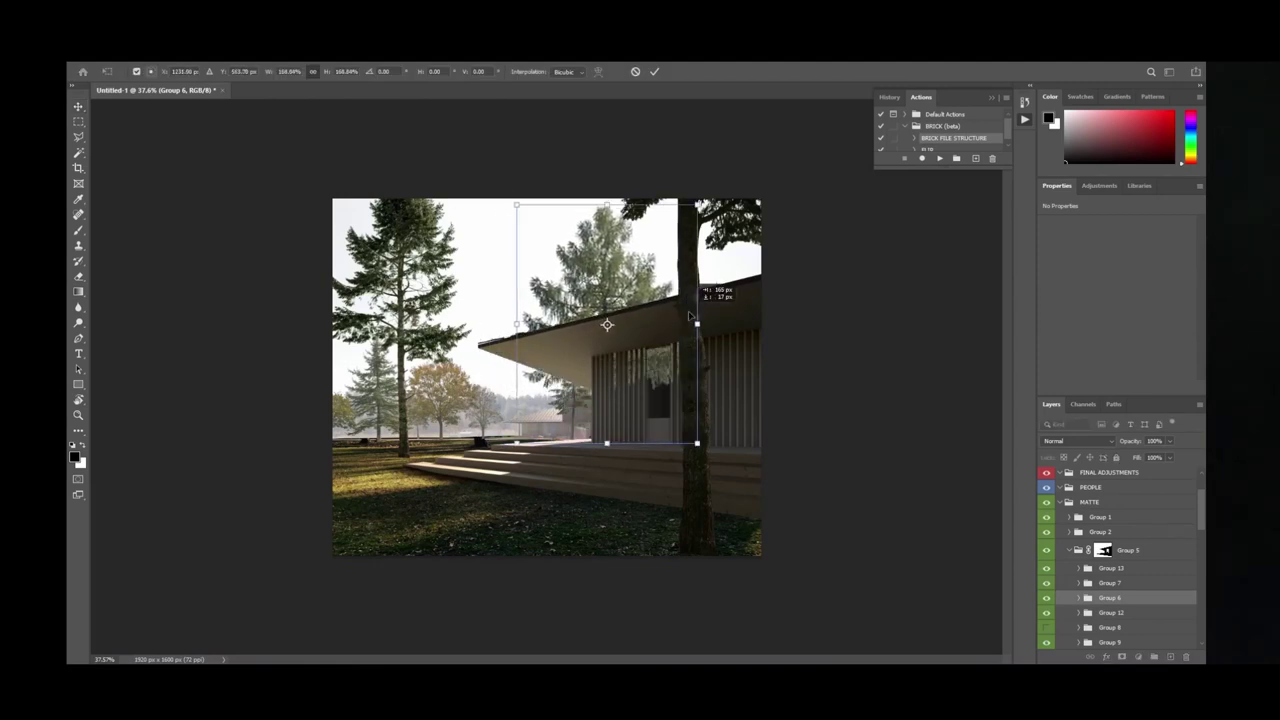
pyautogui.press('Return')
# Fill the slatted wall and window area of the Group 5 mask with black, and return to the image.
pyautogui.keyDown('alt'); pyautogui.click(1102, 550); pyautogui.keyUp('alt')
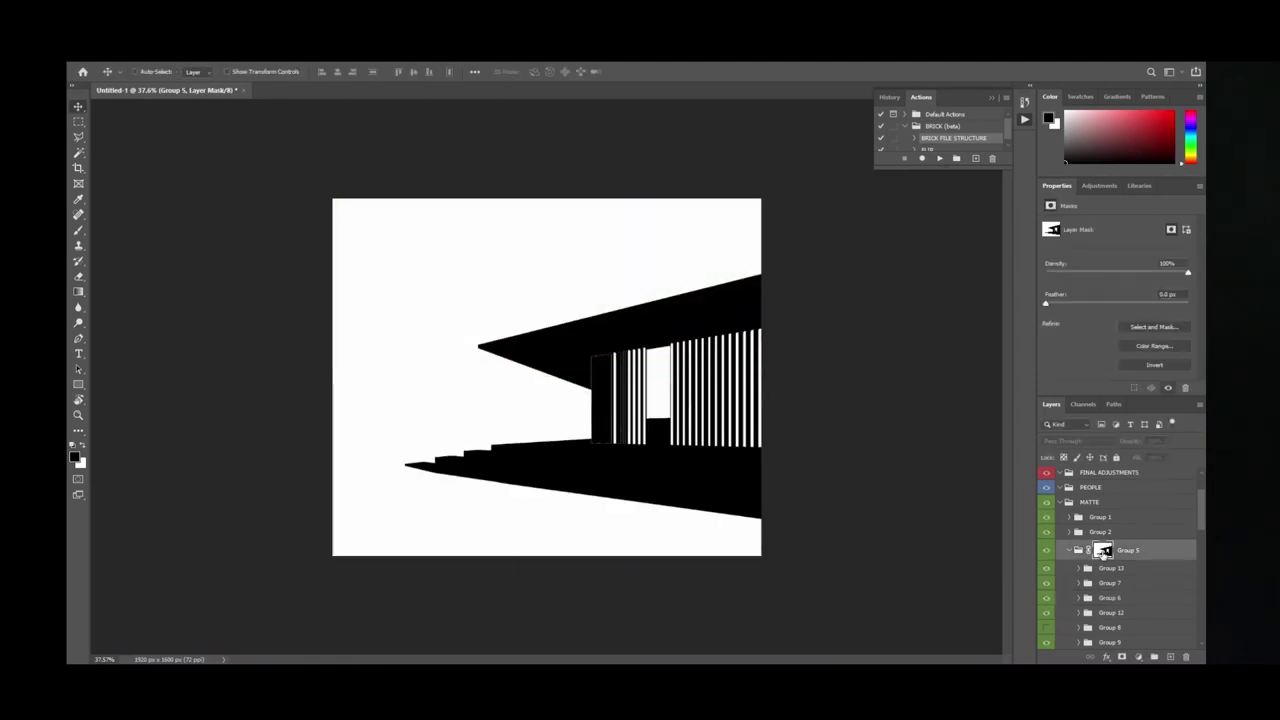
pyautogui.press('l')
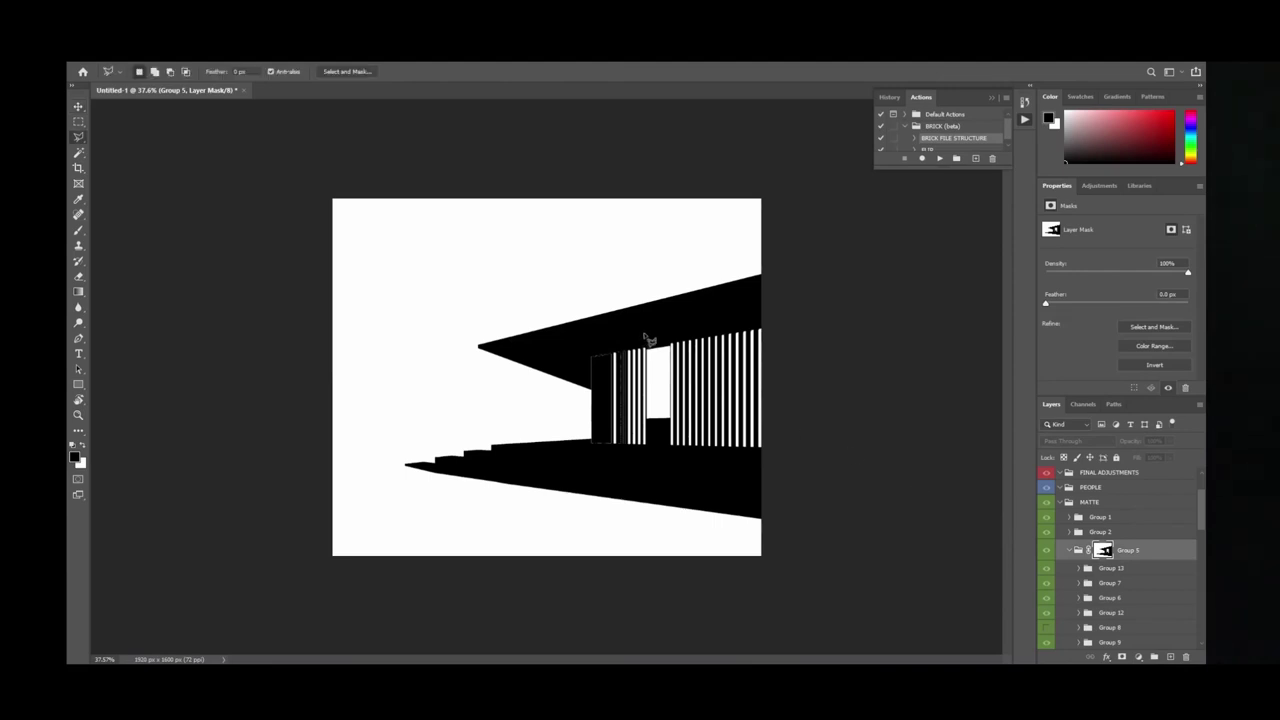
pyautogui.moveTo(588, 347)
pyautogui.mouseDown()
pyautogui.moveTo(599, 463)
pyautogui.moveTo(766, 493)
pyautogui.moveTo(798, 308)
pyautogui.moveTo(598, 350)
pyautogui.mouseUp()
pyautogui.hotkey('alt', 'BackSpace')
pyautogui.hotkey('ctrl', 'd')
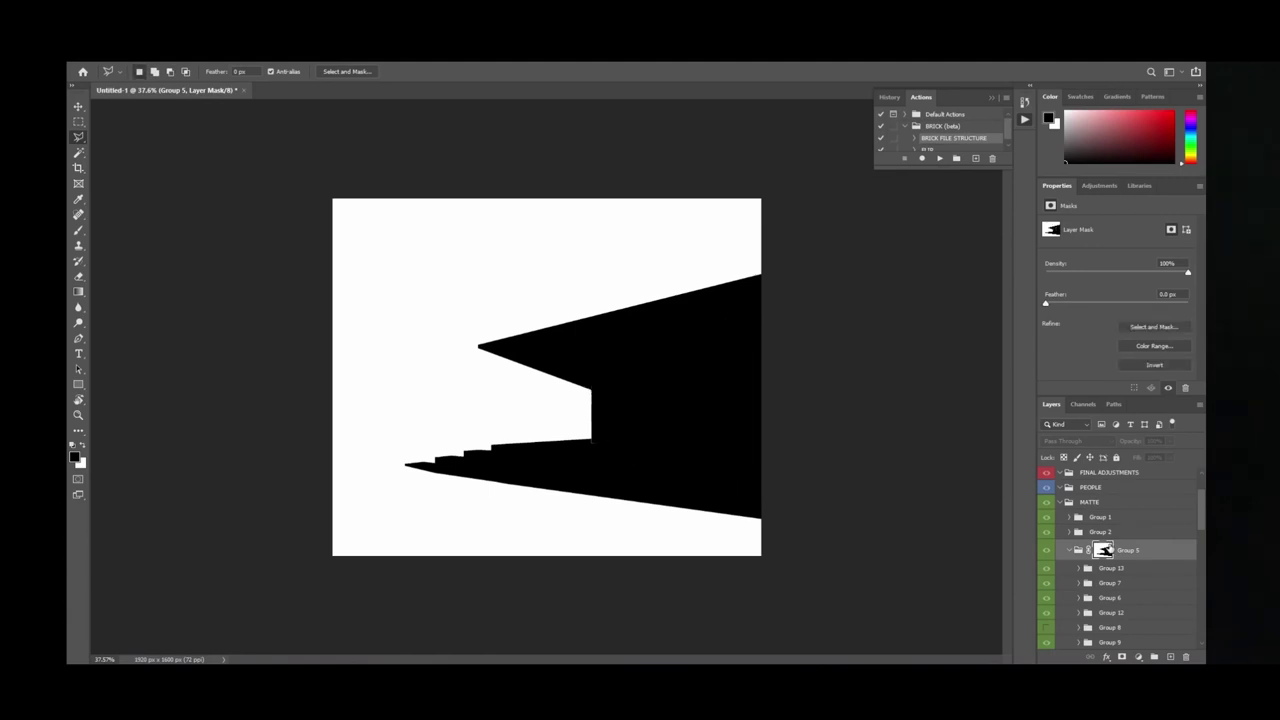
pyautogui.keyDown('alt'); pyautogui.click(1103, 550); pyautogui.keyUp('alt')
# Check the Group 6 conifer on and off, and try it in a lower position nearer the roof's tip.
pyautogui.click(1045, 599)
pyautogui.click(1045, 599)
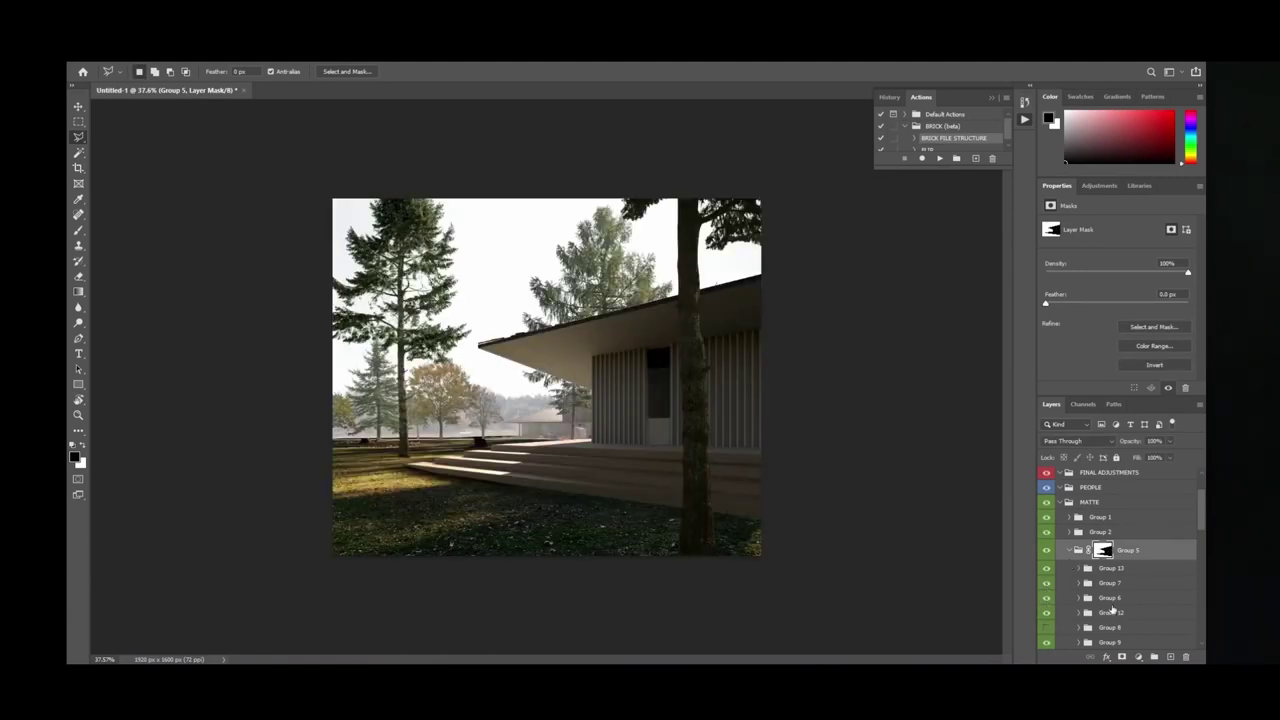
pyautogui.click(1120, 599)
pyautogui.press('v')
pyautogui.moveTo(777, 380); pyautogui.dragTo(749, 414)
pyautogui.hotkey('ctrl', 'z')
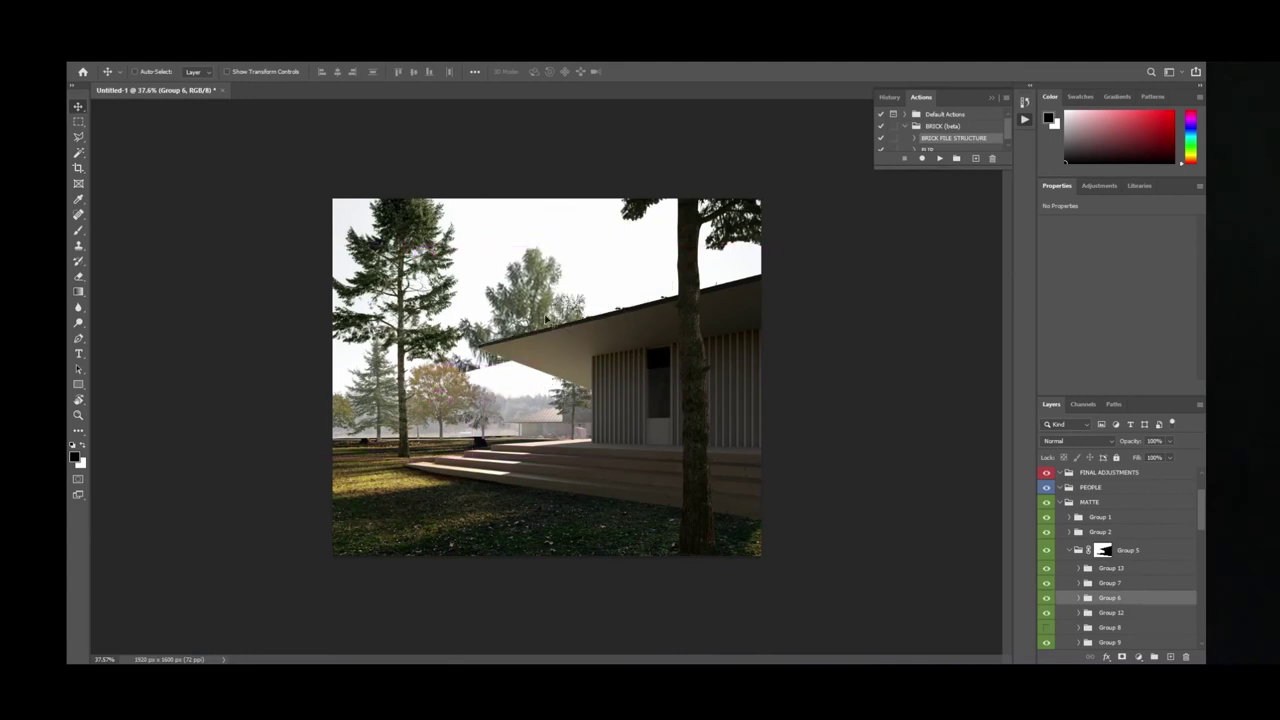
# Move the ForestDigital-V4-Conifer (2) layer in Group 6 so the tree rises above the roof behind the foreground trunk.
pyautogui.keyDown('alt'); pyautogui.click(1103, 550); pyautogui.keyUp('alt')
pyautogui.keyDown('alt'); pyautogui.click(1106, 553); pyautogui.keyUp('alt')
pyautogui.click(1046, 613)
pyautogui.click(1046, 613)
pyautogui.click(1046, 598)
pyautogui.click(1046, 598)
pyautogui.click(1078, 598)
pyautogui.scroll(-2, 1080, 604)
pyautogui.click(1127, 620)
pyautogui.moveTo(617, 254); pyautogui.dragTo(788, 360)
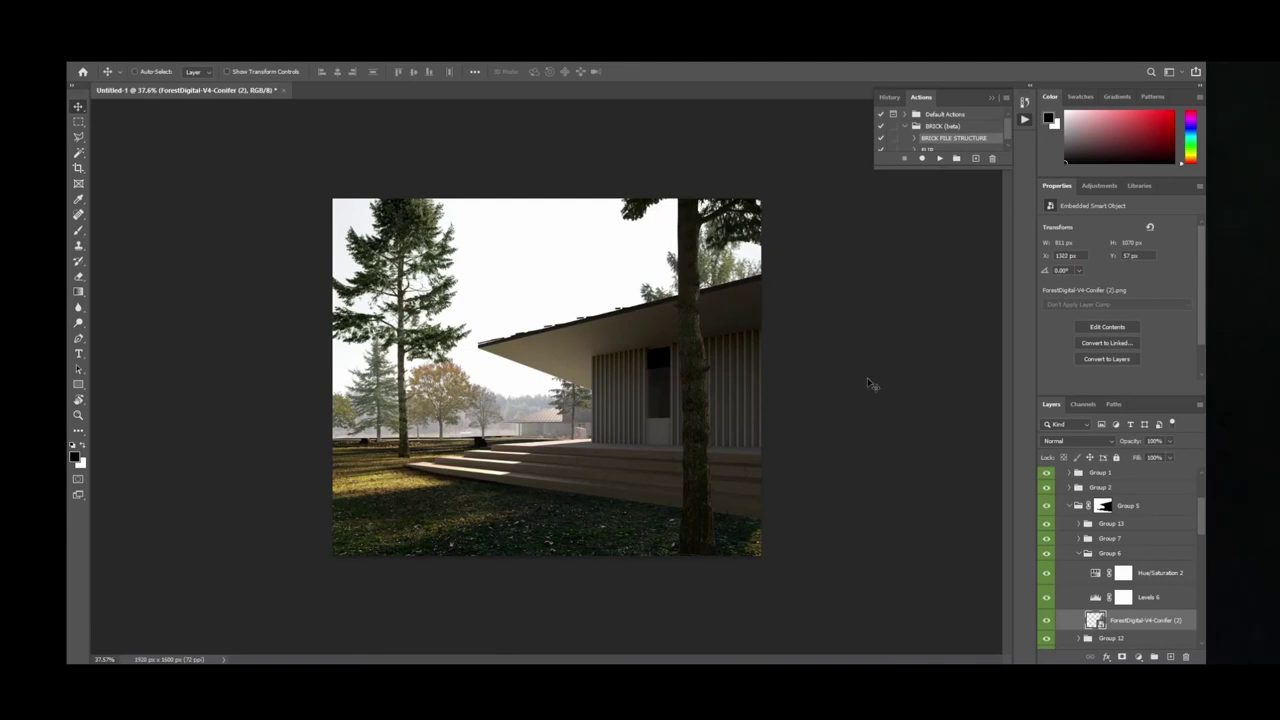
pyautogui.click(1081, 553)
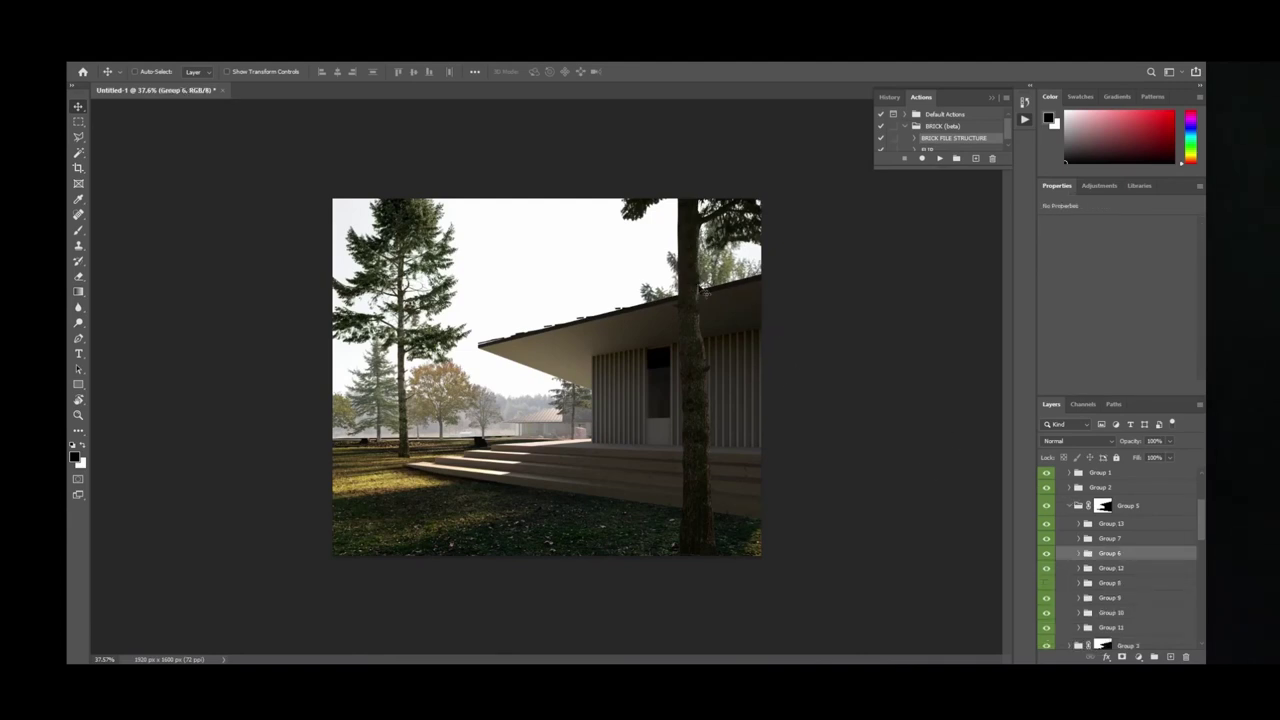
# Show the tall pines of Group 8 and set the output levels of its Levels 8 adjustment to 22 and 165.
pyautogui.click(1047, 583)
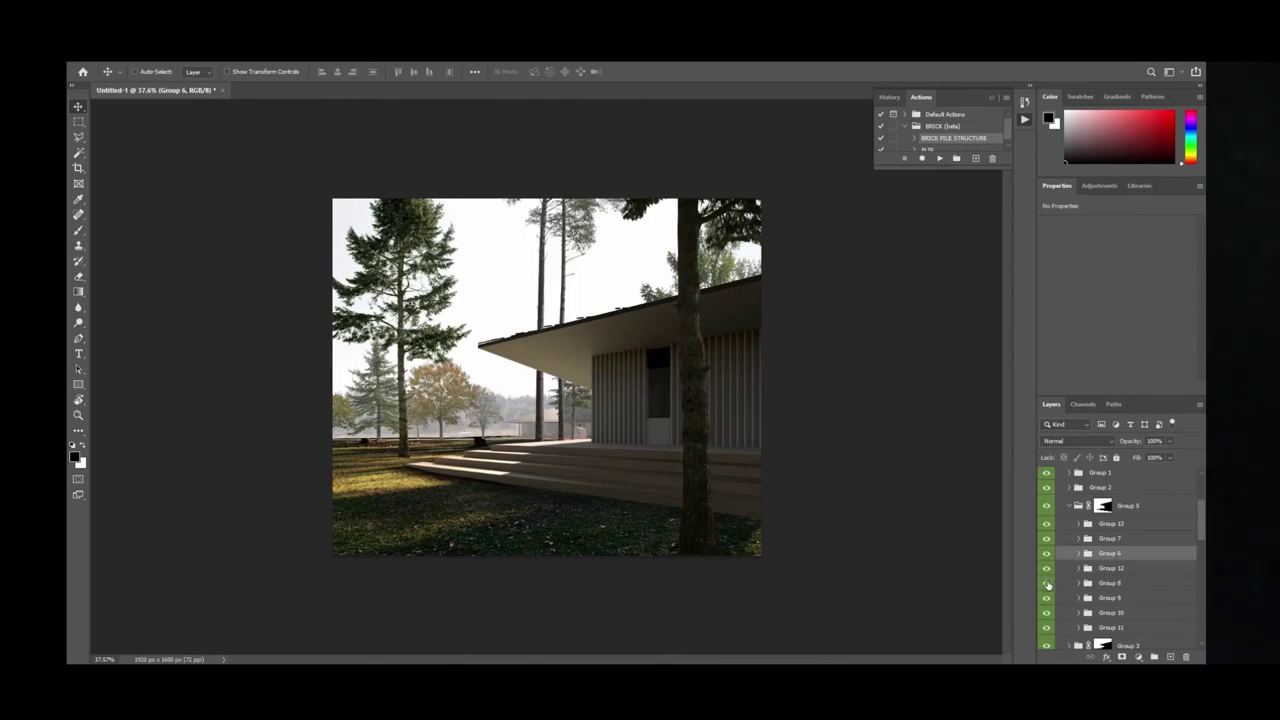
pyautogui.click(1077, 583)
pyautogui.click(1150, 627)
pyautogui.moveTo(1071, 353); pyautogui.dragTo(1083, 359)
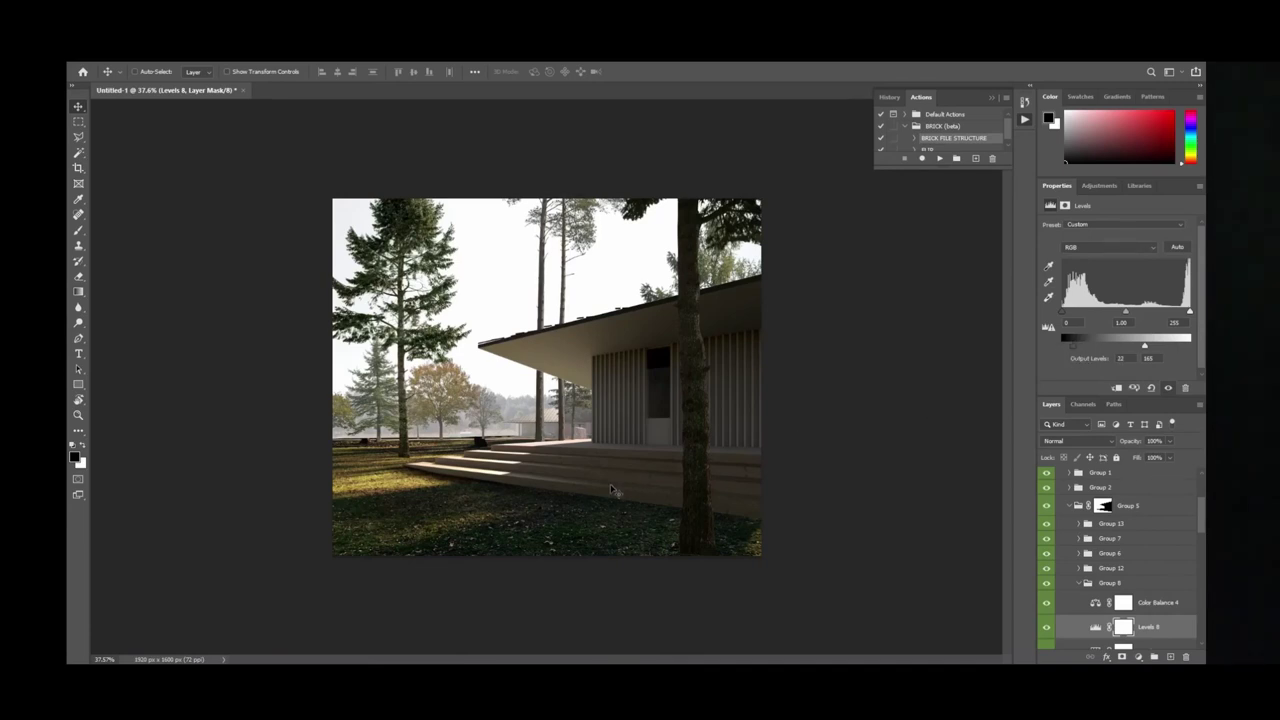
# Examine the terrace, pine trunks and far lawn edge up close, with Group 5 collapsed and Group 14's visibility toggled.
pyautogui.keyDown('alt'); pyautogui.scroll(-3, 613, 491); pyautogui.keyUp('alt')
pyautogui.keyDown('alt'); pyautogui.scroll(11, 617, 492); pyautogui.keyUp('alt')
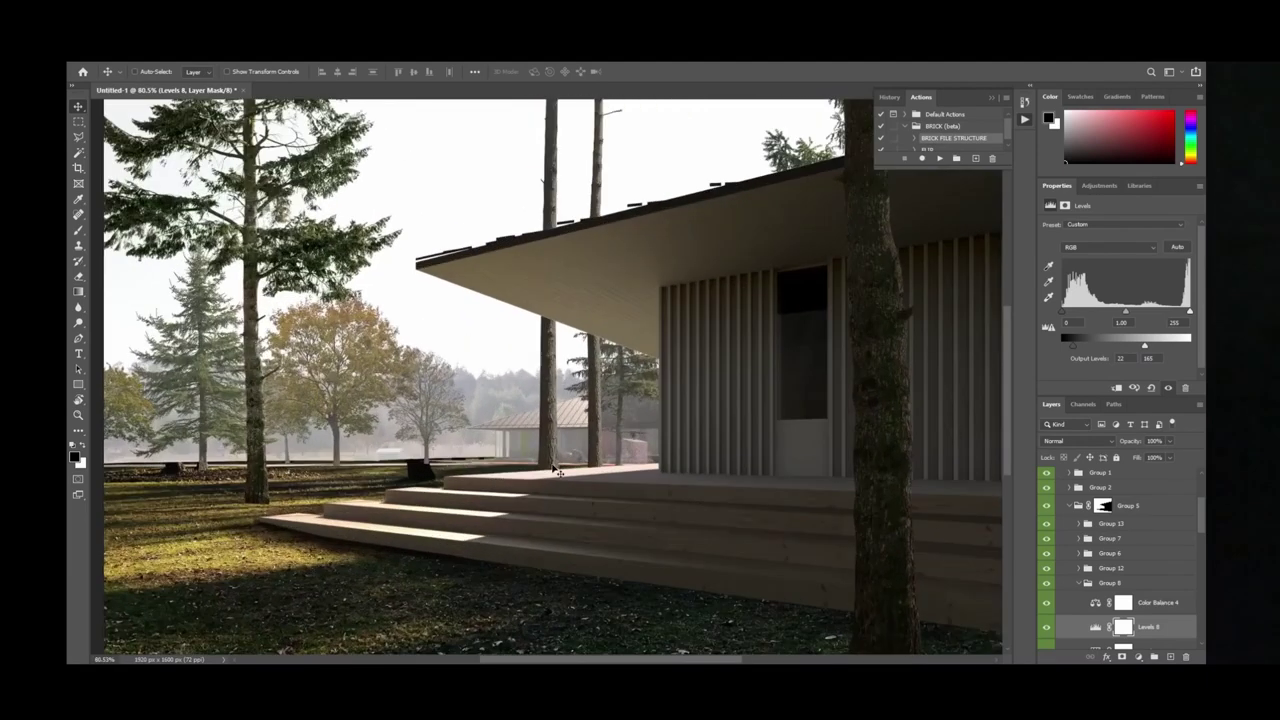
pyautogui.keyDown('alt'); pyautogui.scroll(-3, 556, 470); pyautogui.keyUp('alt')
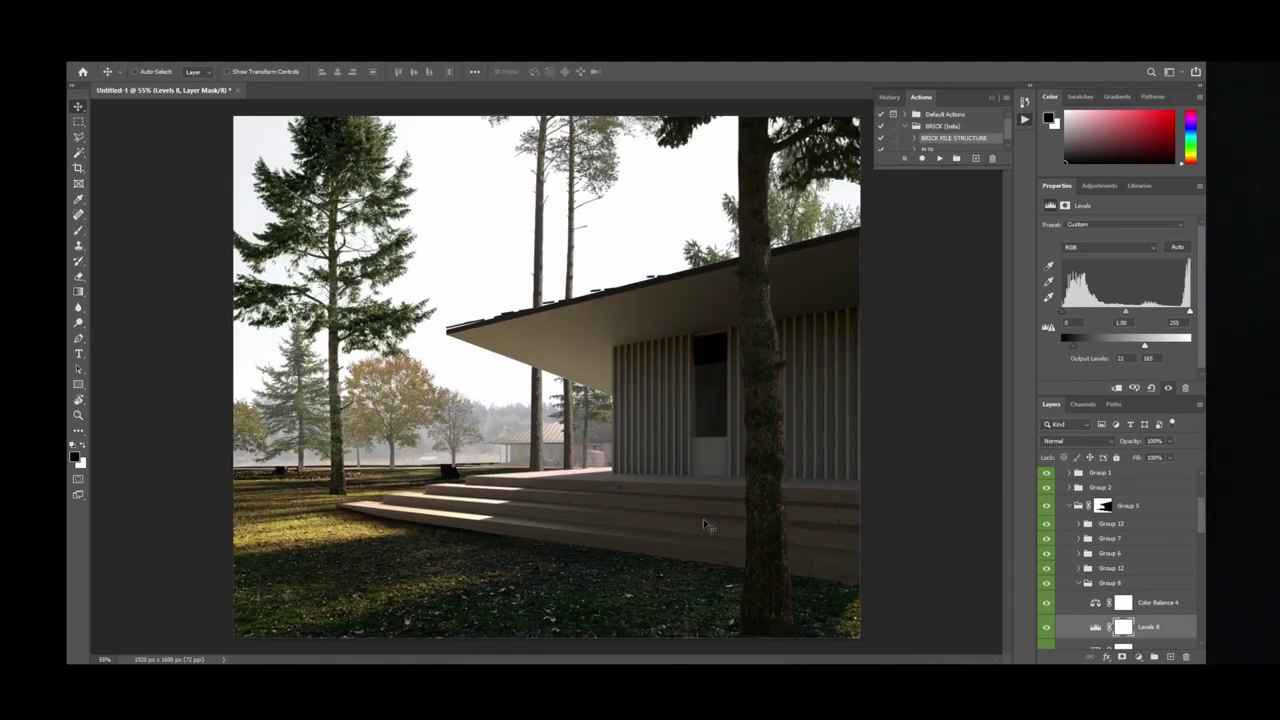
pyautogui.click(1071, 507)
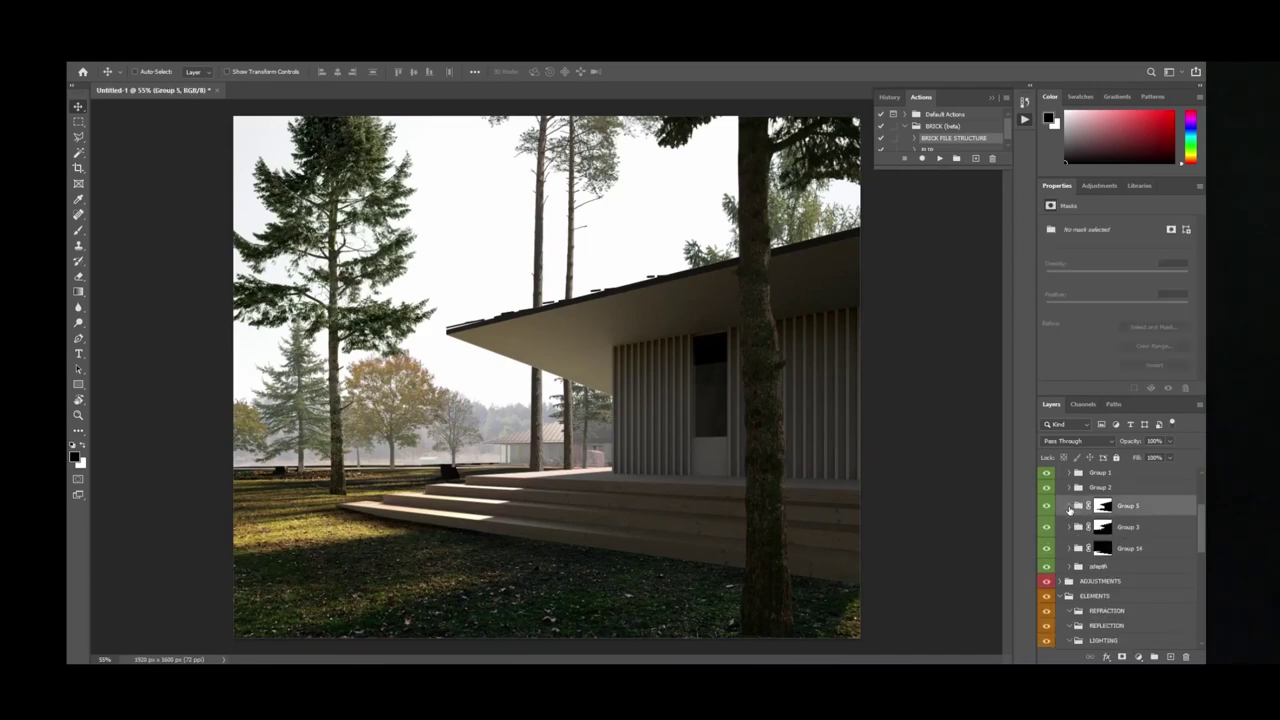
pyautogui.click(1046, 550)
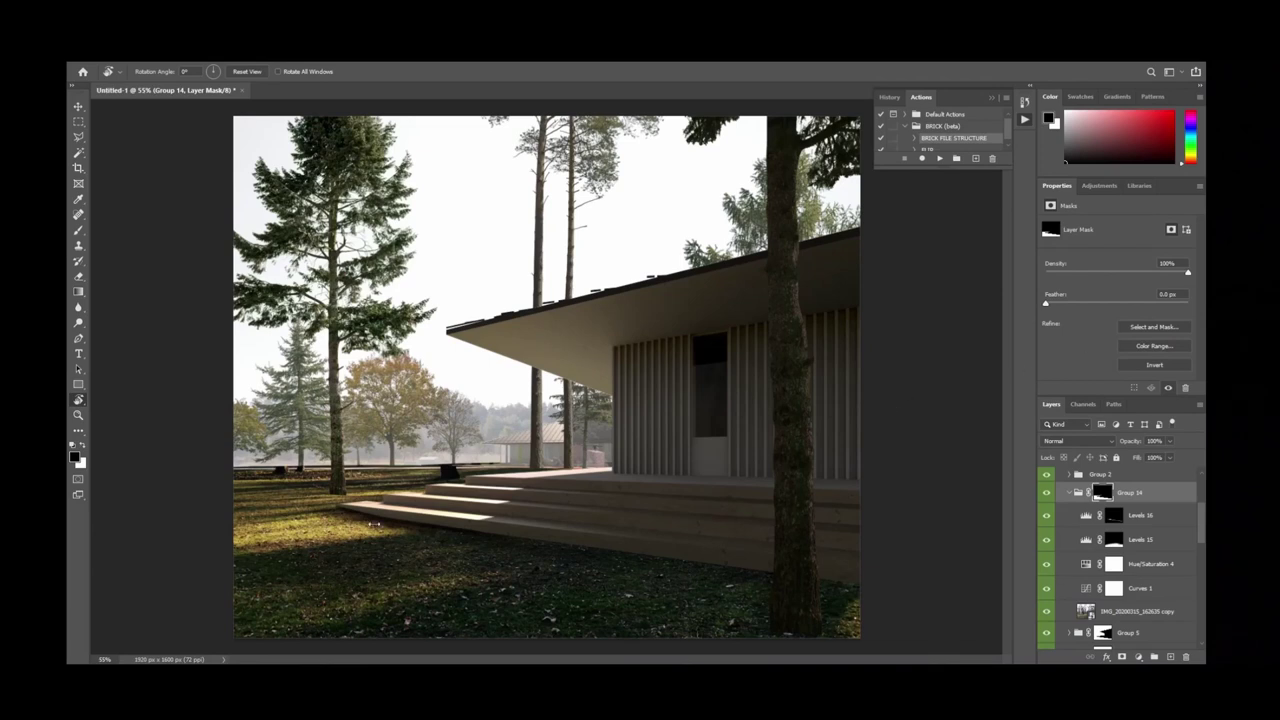
pyautogui.keyDown('alt'); pyautogui.scroll(6, 332, 481); pyautogui.keyUp('alt')
pyautogui.keyDown('alt'); pyautogui.scroll(-4, 346, 499); pyautogui.keyUp('alt')
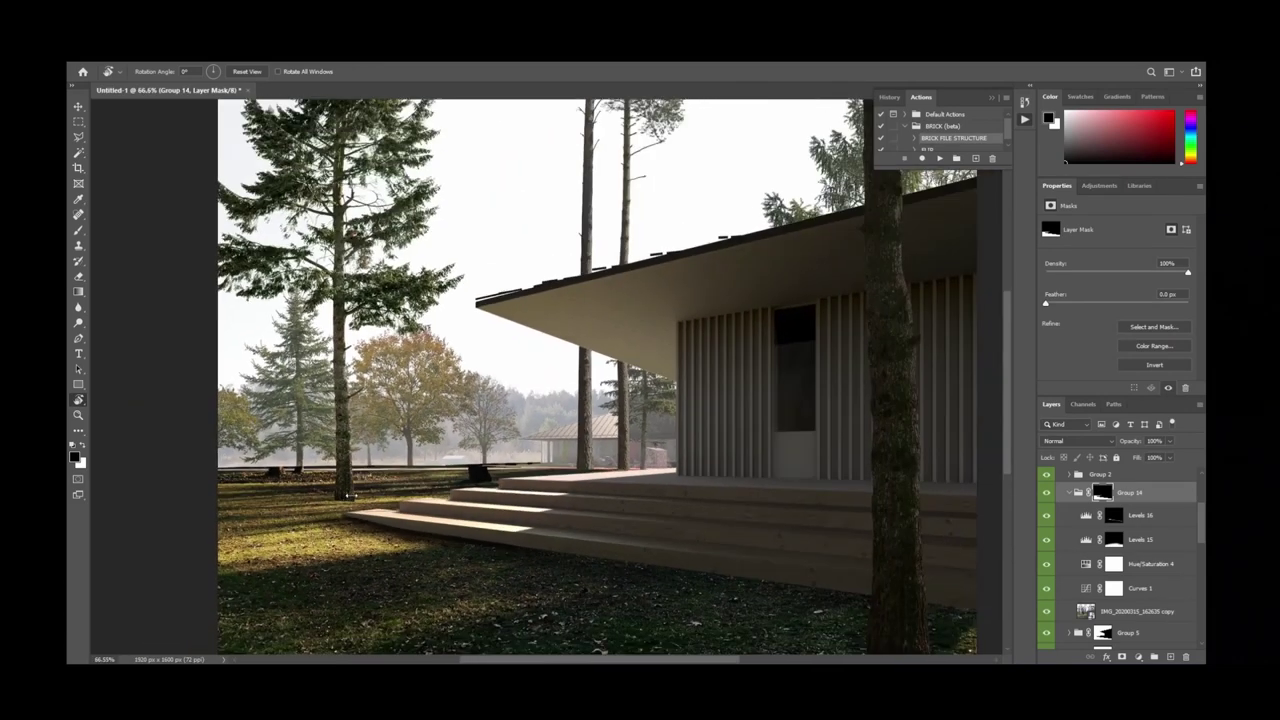
pyautogui.keyDown('alt'); pyautogui.scroll(3, 330, 499); pyautogui.keyUp('alt')
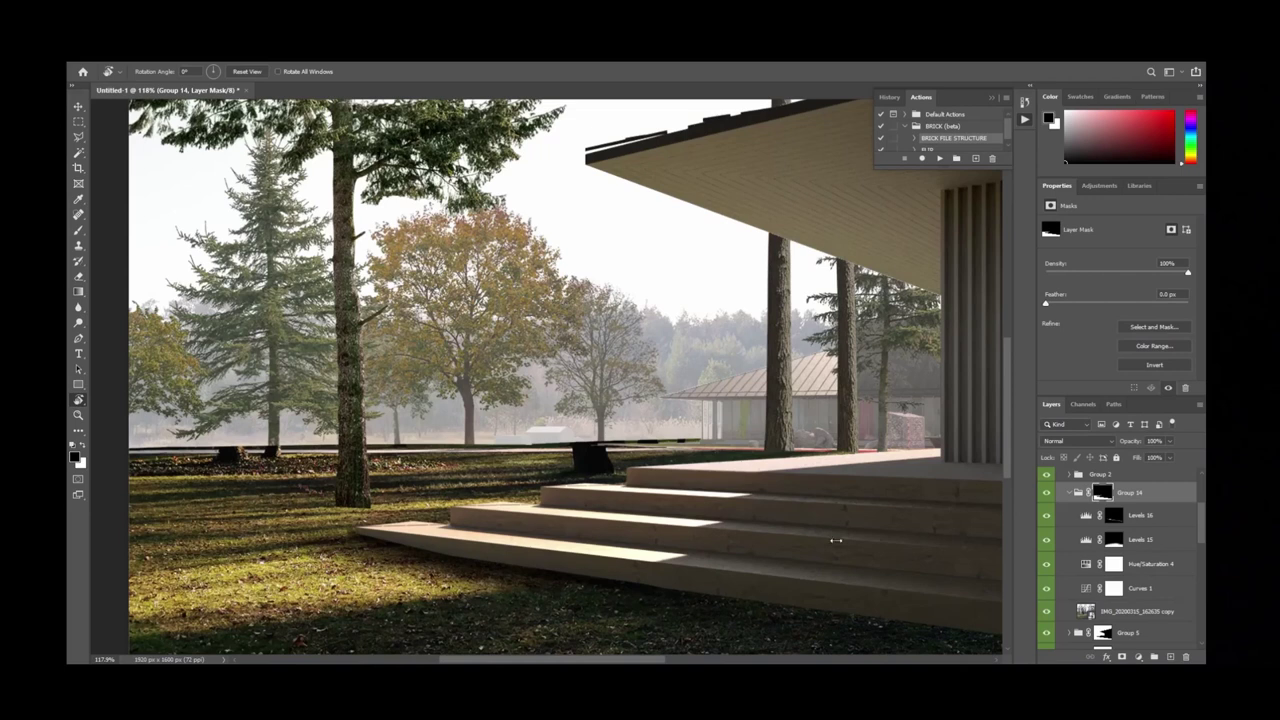
# Duplicate the lawn photo layer IMG_20200315_162635 copy in Group 14 and nudge the duplicate up to Y 143 px.
pyautogui.click(1139, 614)
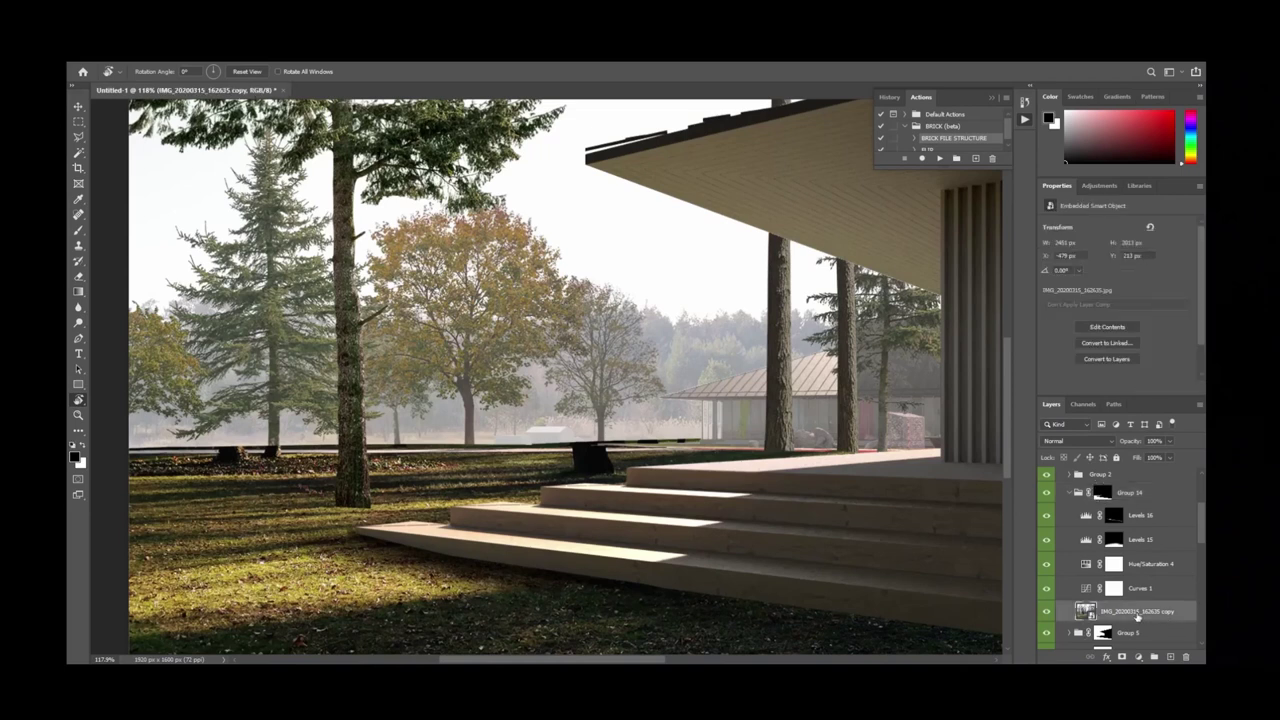
pyautogui.hotkey('ctrl', 'j')
pyautogui.keyDown('alt'); pyautogui.scroll(-3, 503, 468); pyautogui.keyUp('alt')
pyautogui.press('v')
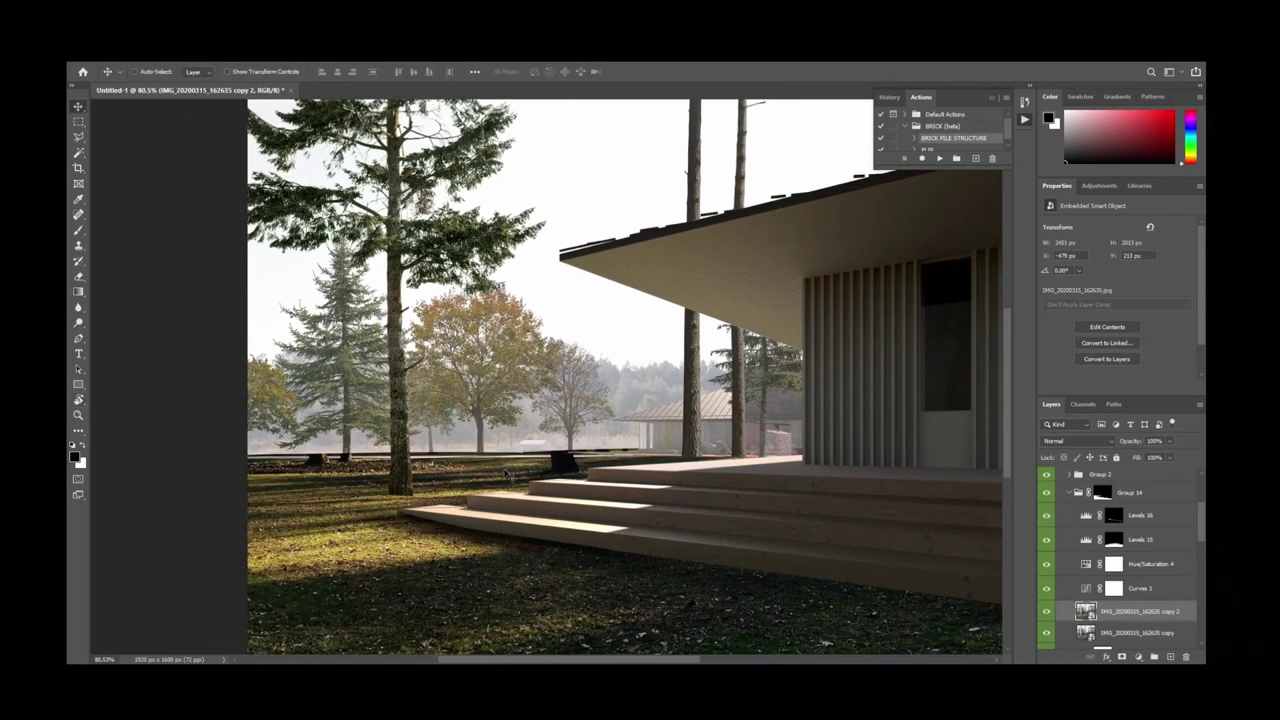
pyautogui.hotkey('shift', 'Up')
pyautogui.hotkey('shift', 'Up')
pyautogui.hotkey('shift', 'Up')
pyautogui.hotkey('shift', 'Up')
pyautogui.hotkey('shift', 'Up')
pyautogui.hotkey('shift', 'Up')
pyautogui.hotkey('shift', 'Up')
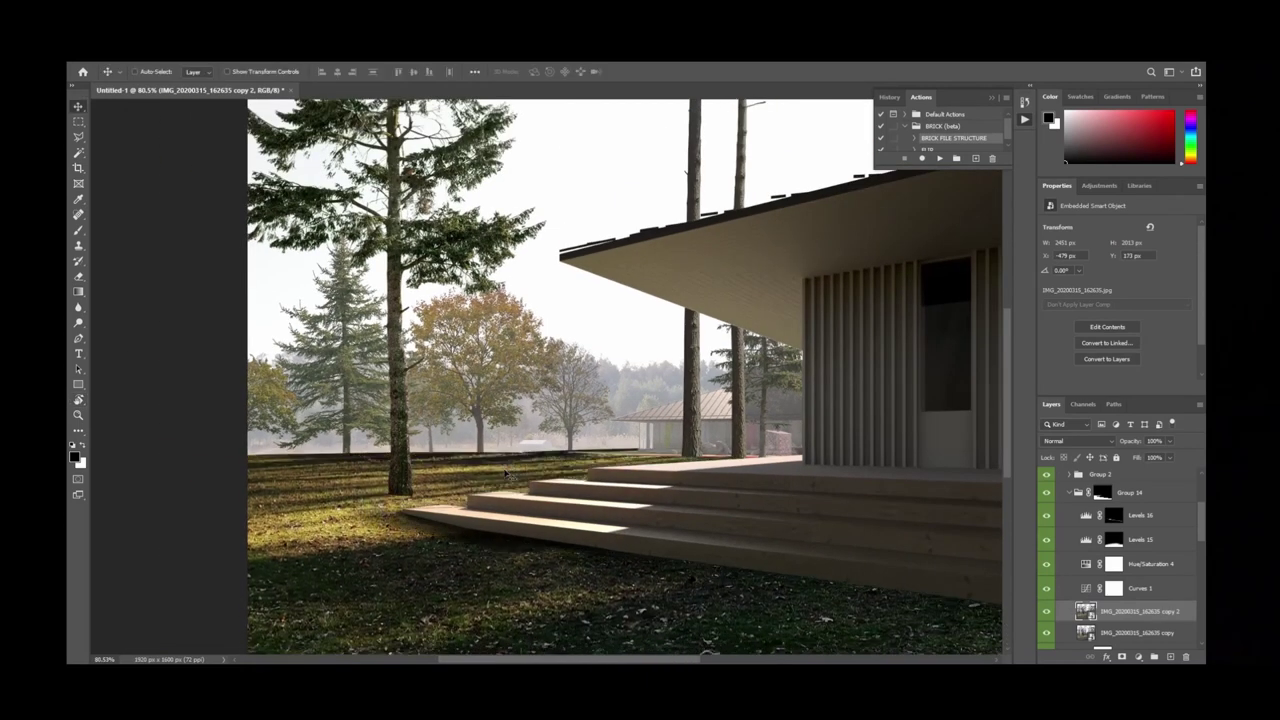
# Squash the duplicated lawn photo vertically to about 27.5% height, keeping its grass edge along the horizon behind the steps.
pyautogui.hotkey('ctrl', 't')
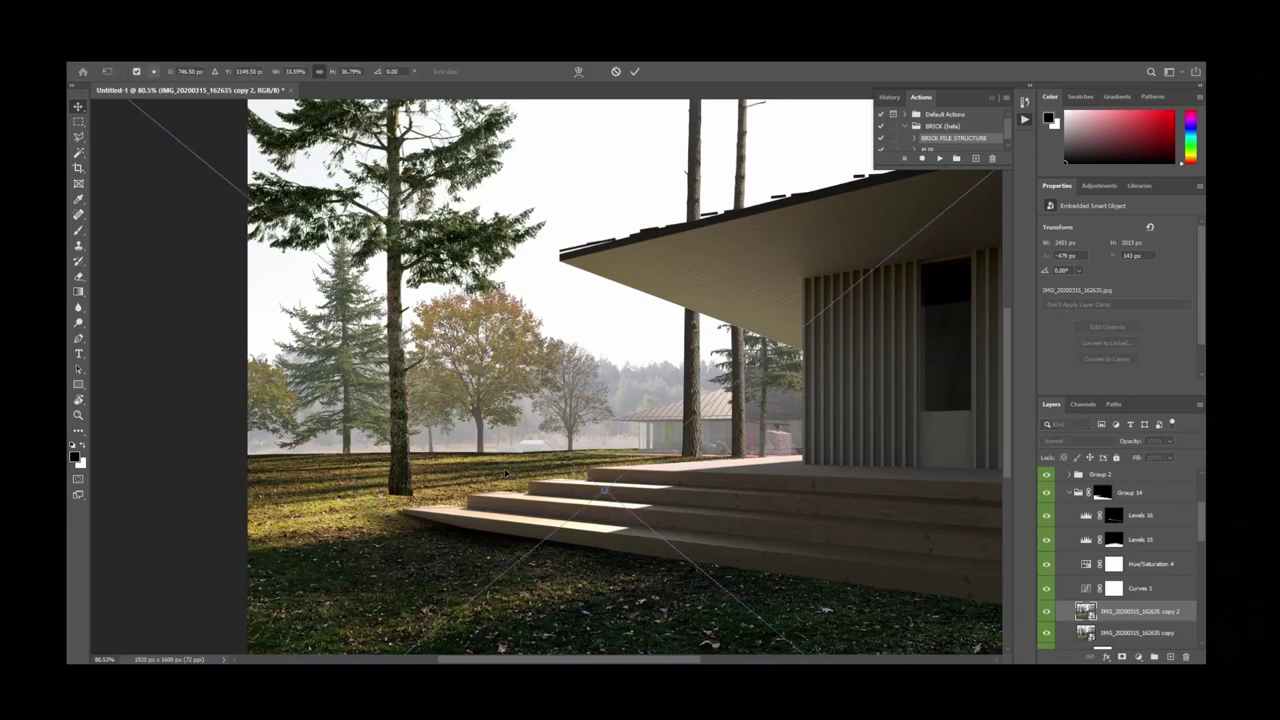
pyautogui.keyDown('alt'); pyautogui.scroll(-3, 500, 425); pyautogui.keyUp('alt')
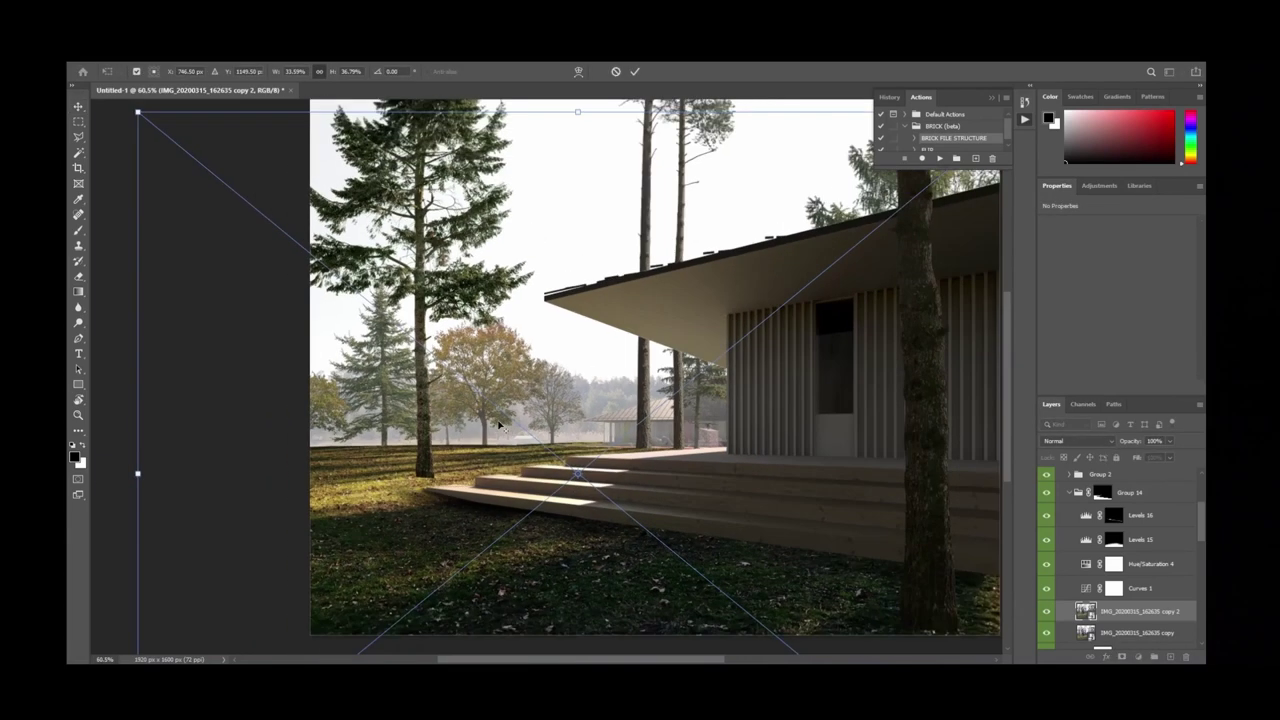
pyautogui.moveTo(577, 474); pyautogui.dragTo(498, 457)
pyautogui.moveTo(577, 110); pyautogui.dragTo(578, 186)
pyautogui.moveTo(557, 336)
pyautogui.mouseDown()
pyautogui.moveTo(557, 324)
pyautogui.moveTo(557, 348)
pyautogui.moveTo(560, 331)
pyautogui.mouseUp()
pyautogui.moveTo(577, 185); pyautogui.dragTo(577, 191)
pyautogui.moveTo(552, 310); pyautogui.dragTo(553, 318)
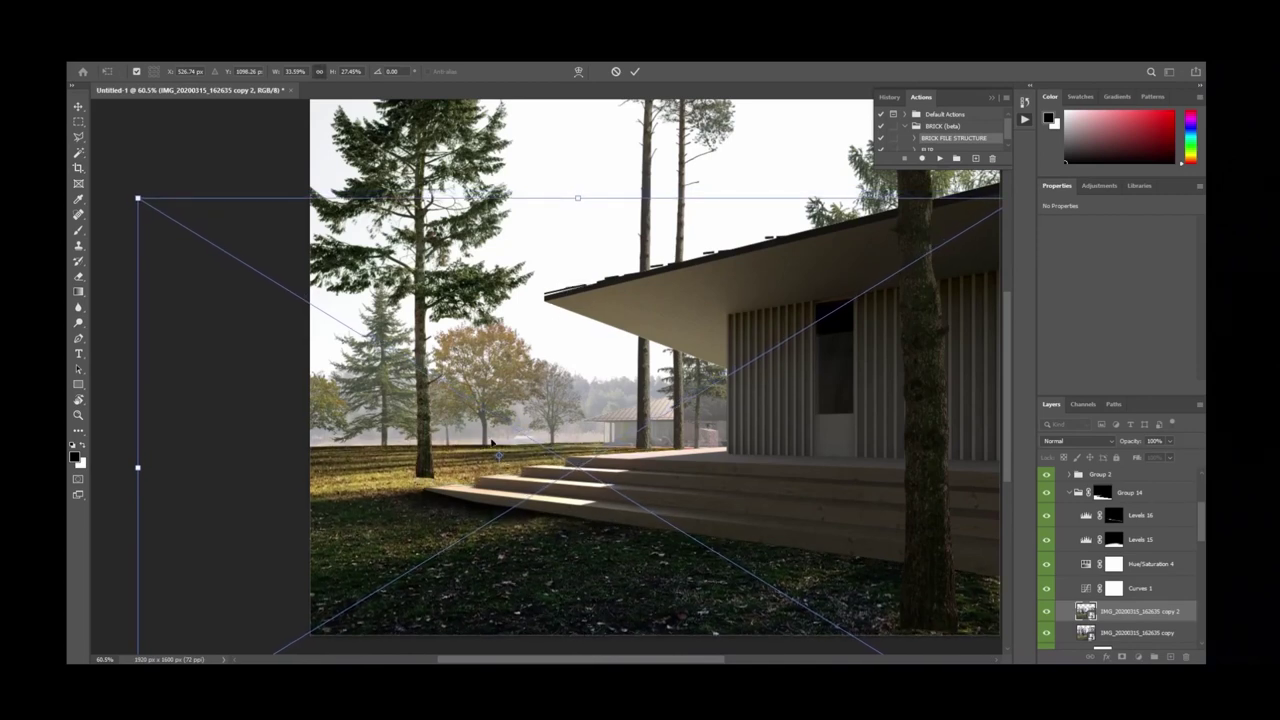
pyautogui.press('Return')
# Add a black mask to the duplicated lawn photo and paint its grass in over the stumps along the horizon.
pyautogui.click(1121, 657)
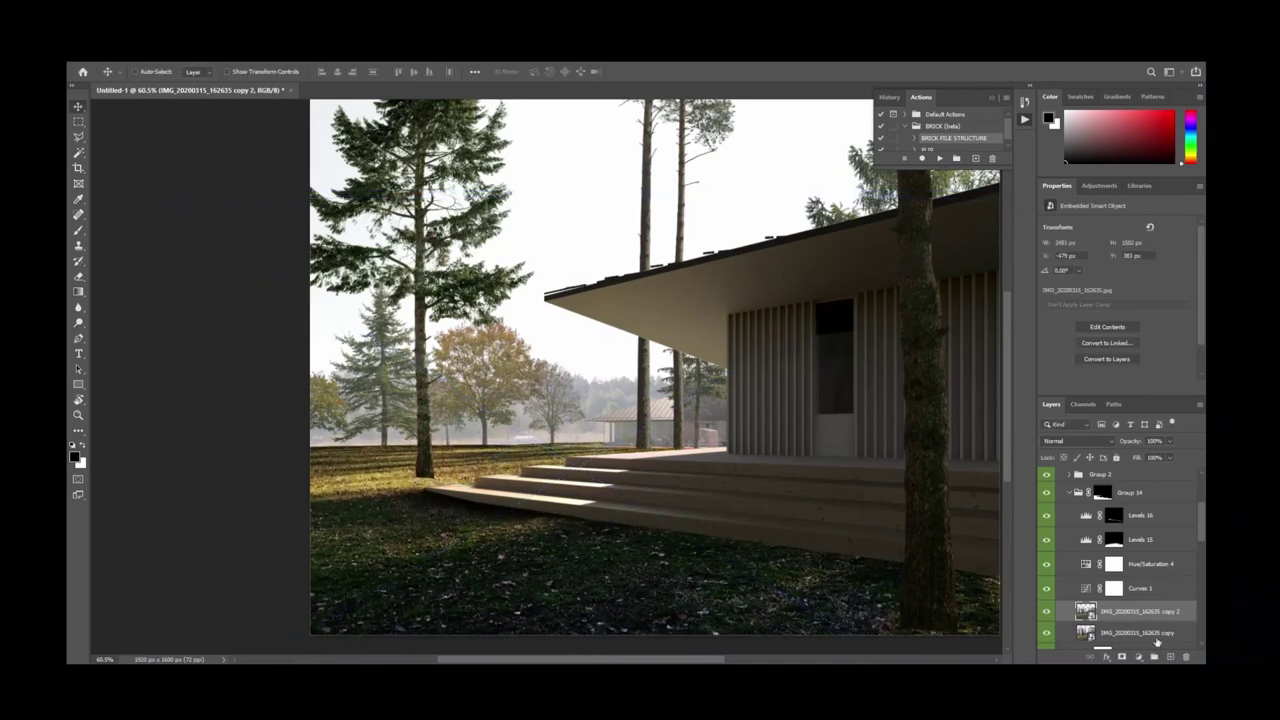
pyautogui.hotkey('ctrl', 'i')
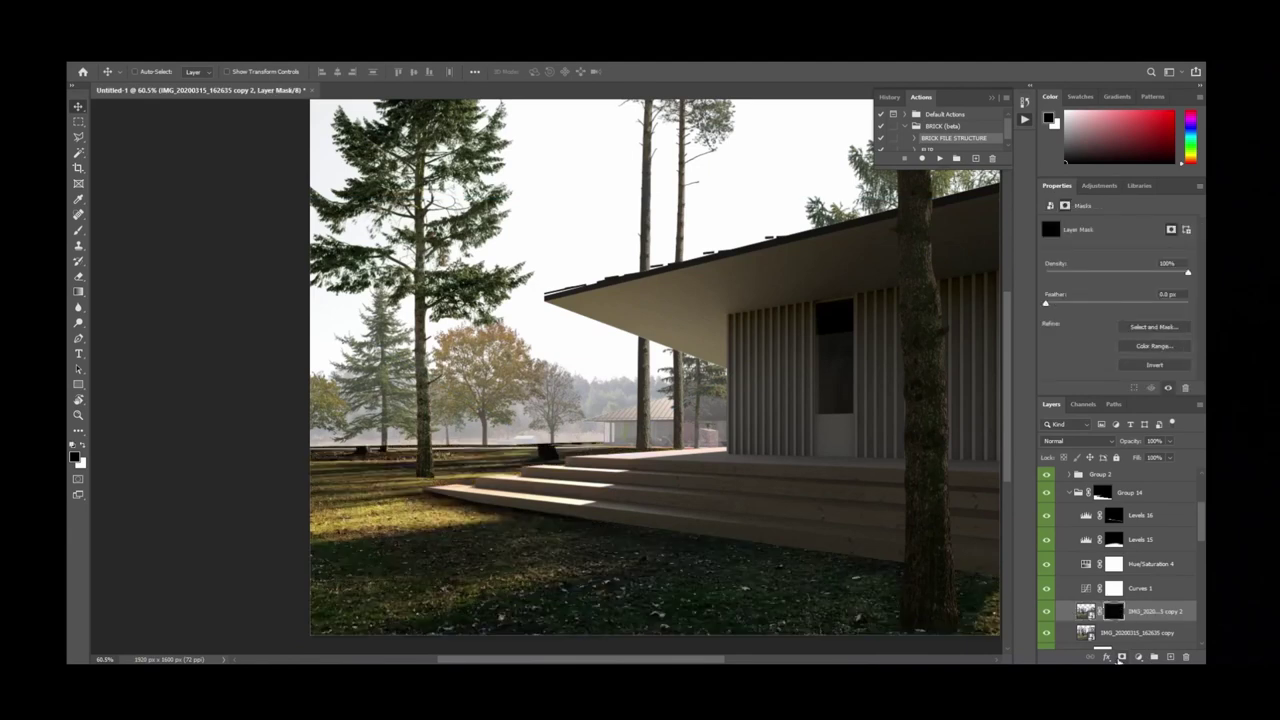
pyautogui.press('b')
pyautogui.moveTo(386, 443)
pyautogui.keyDown('alt'); pyautogui.mouseDown(button='right')
pyautogui.moveTo(398, 440)
pyautogui.moveTo(360, 464)
pyautogui.mouseUp(button='right'); pyautogui.keyUp('alt')
pyautogui.press('x')
pyautogui.moveTo(329, 447)
pyautogui.mouseDown()
pyautogui.moveTo(317, 444)
pyautogui.moveTo(495, 438)
pyautogui.mouseUp()
pyautogui.keyDown('alt'); pyautogui.moveTo(467, 437); pyautogui.dragTo(452, 466, button='right'); pyautogui.keyUp('alt')
pyautogui.moveTo(537, 446)
pyautogui.mouseDown()
pyautogui.moveTo(611, 447)
pyautogui.moveTo(586, 459)
pyautogui.moveTo(713, 449)
pyautogui.mouseUp()
pyautogui.moveTo(508, 455); pyautogui.dragTo(610, 454)
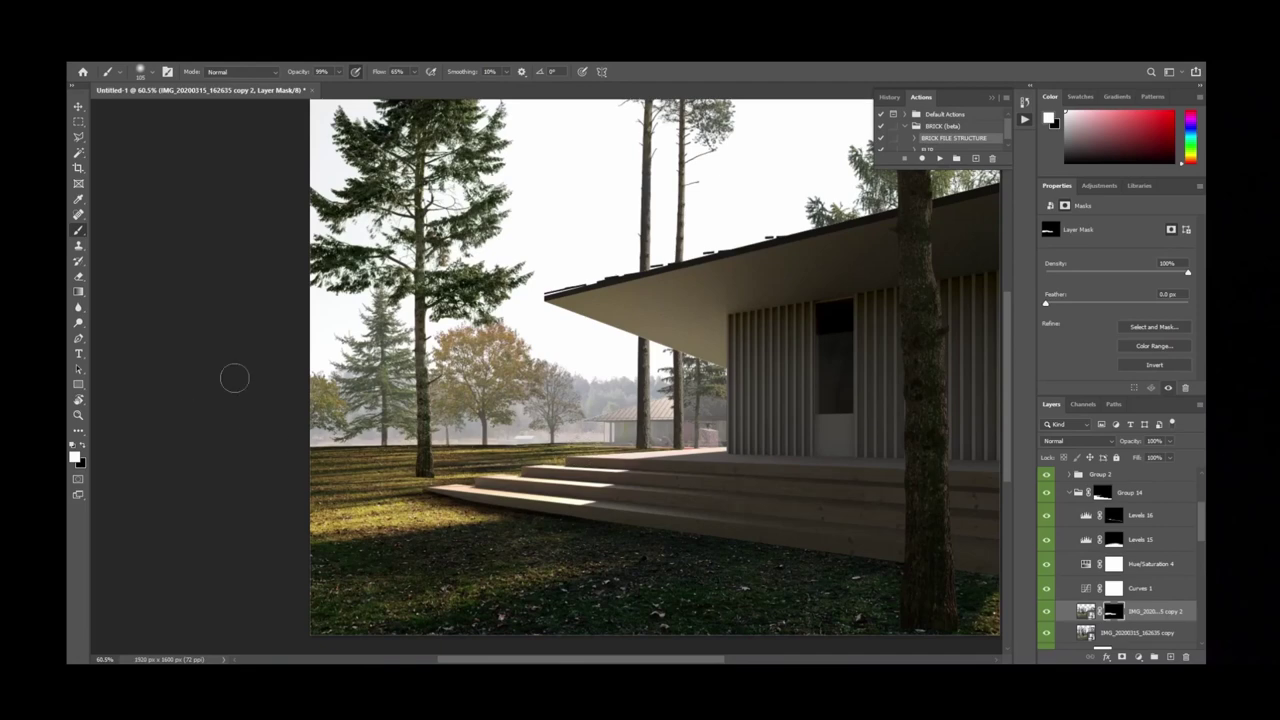
# Review the repaired lawn, collapse Group 14 and move it below Group 5 in the layer stack.
pyautogui.keyDown('alt'); pyautogui.scroll(-3, 714, 424); pyautogui.keyUp('alt')
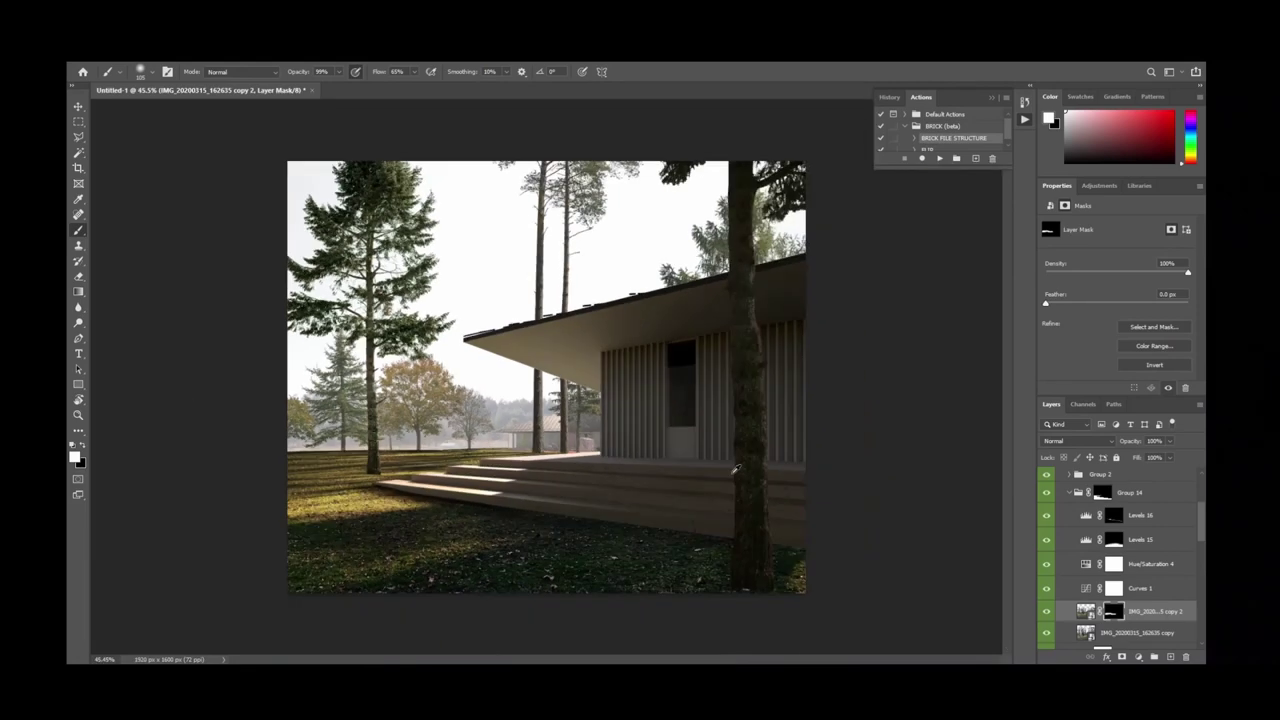
pyautogui.keyDown('alt'); pyautogui.scroll(7, 382, 472); pyautogui.keyUp('alt')
pyautogui.keyDown('alt'); pyautogui.scroll(5, 400, 470); pyautogui.keyUp('alt')
pyautogui.keyDown('alt'); pyautogui.scroll(-5, 456, 463); pyautogui.keyUp('alt')
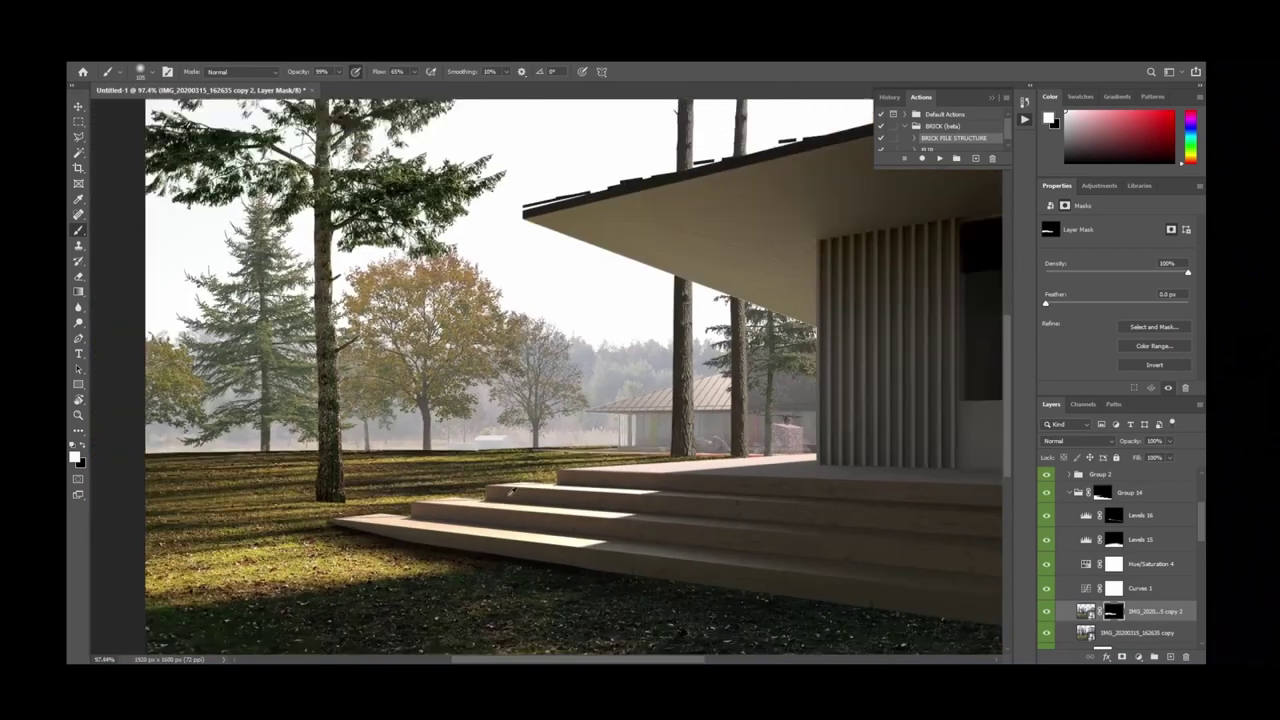
pyautogui.click(1143, 517)
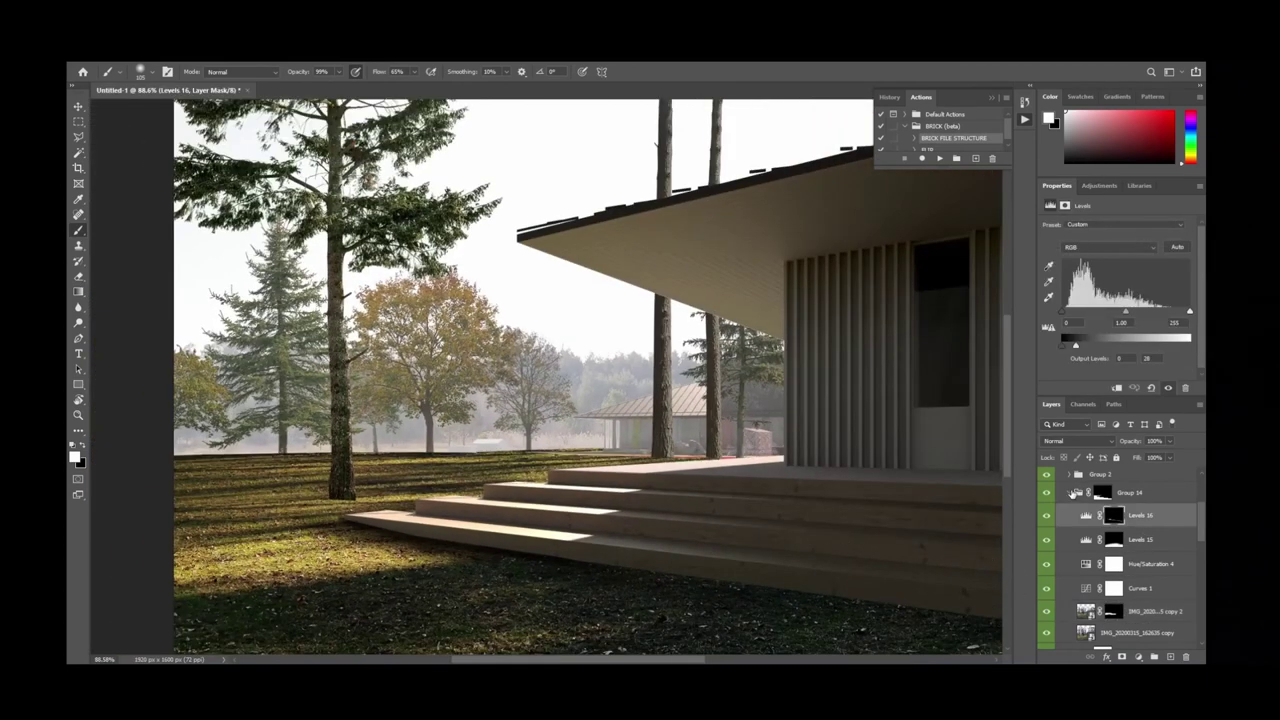
pyautogui.click(1071, 493)
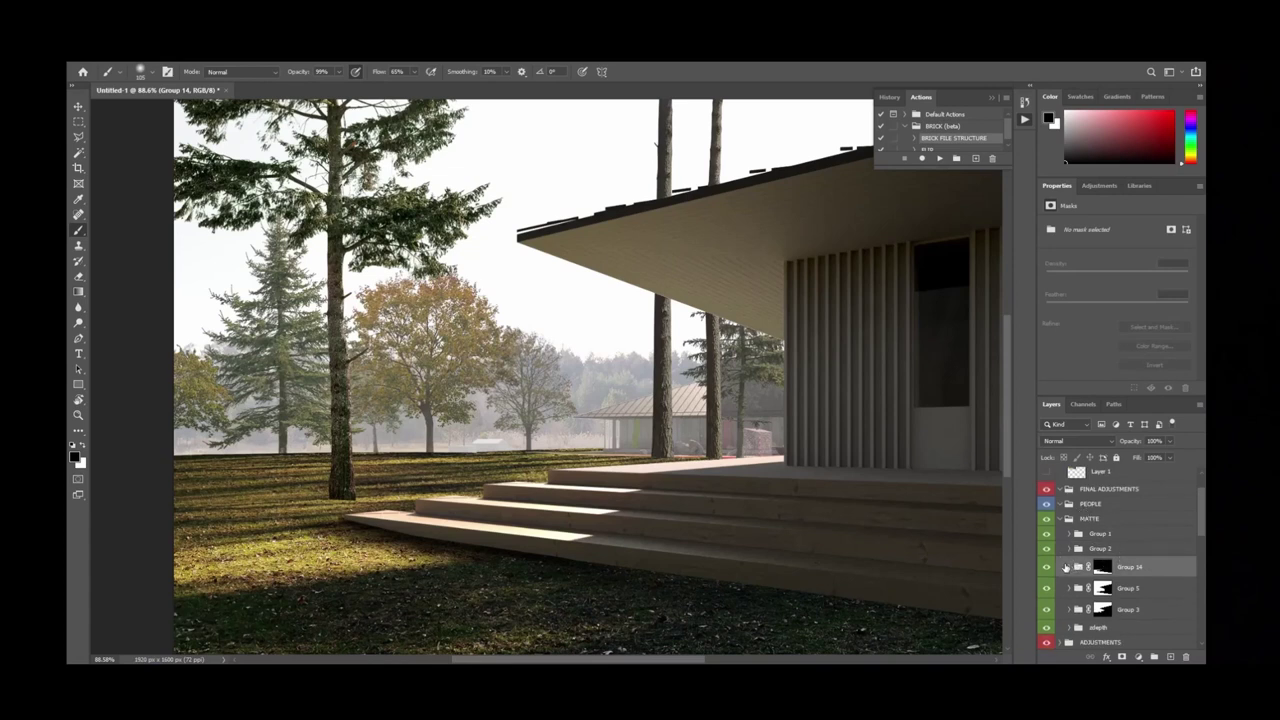
pyautogui.moveTo(1163, 571); pyautogui.dragTo(1152, 603)
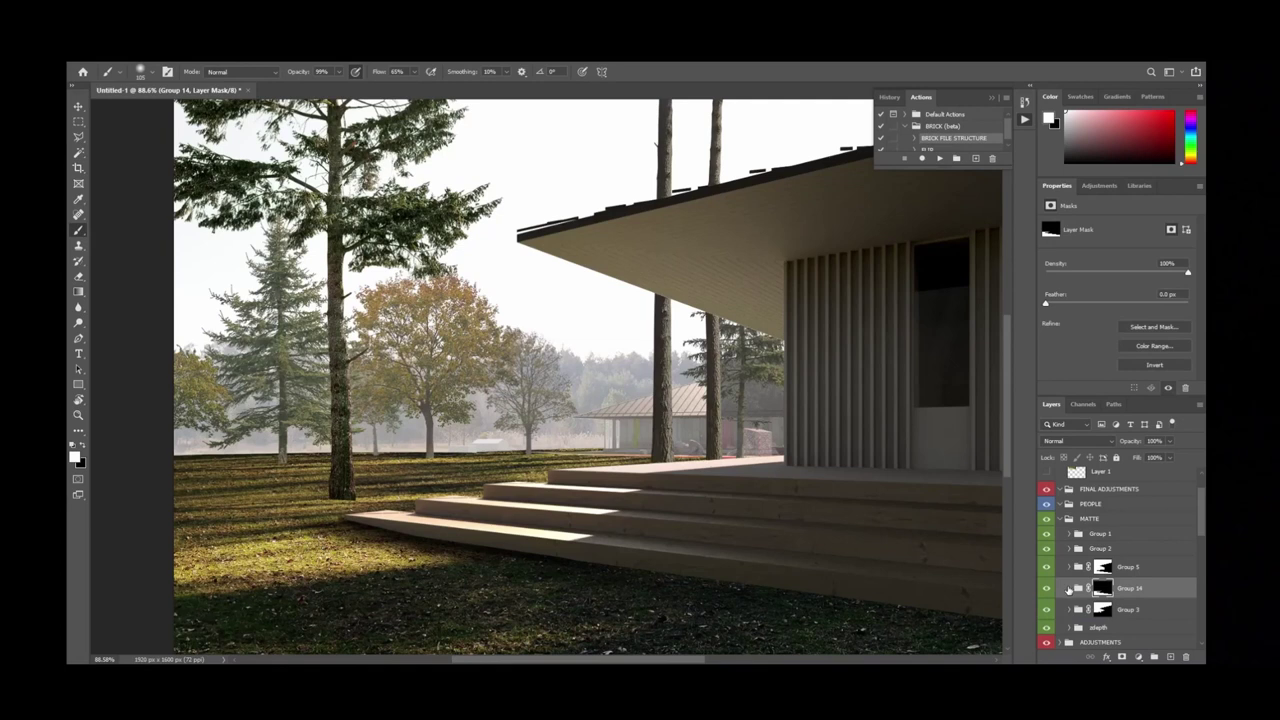
# Add a Levels adjustment above Levels 16 in Group 14, raise its output black level to 53 and invert its mask to black.
pyautogui.click(1069, 589)
pyautogui.scroll(-1, 1100, 580)
pyautogui.click(1135, 581)
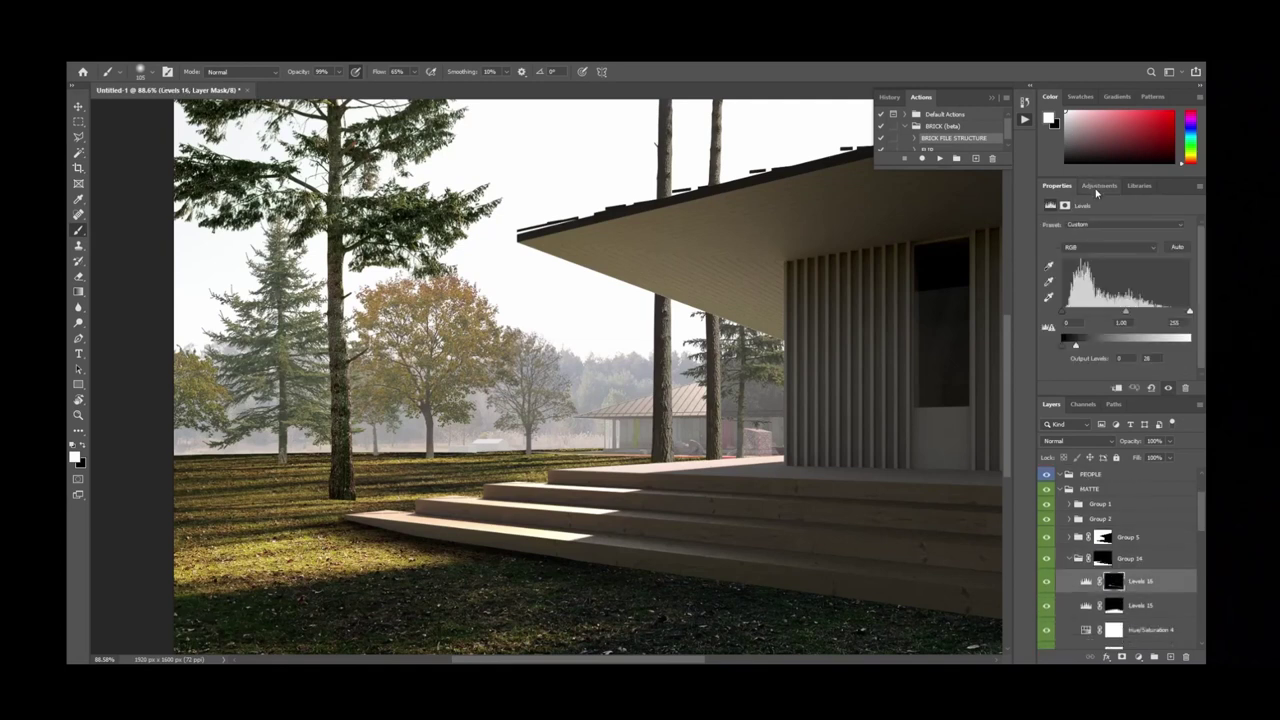
pyautogui.click(1098, 186)
pyautogui.click(1089, 224)
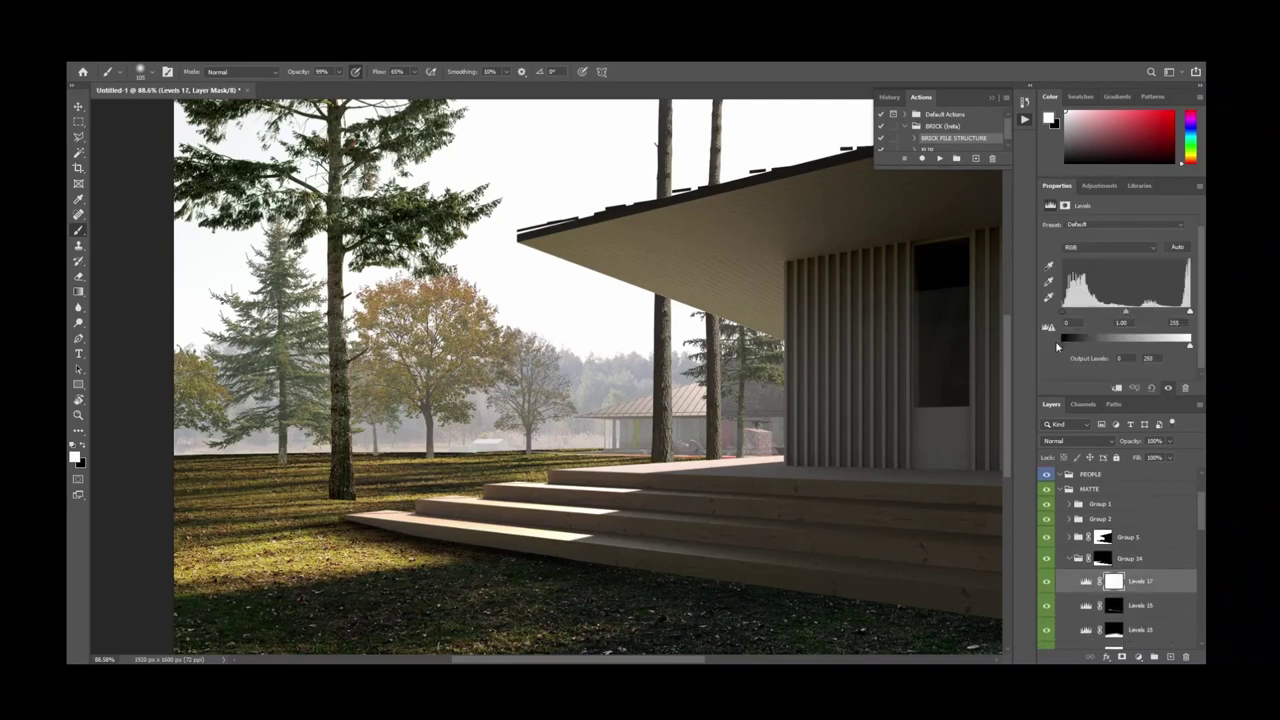
pyautogui.moveTo(1057, 345); pyautogui.dragTo(1089, 352)
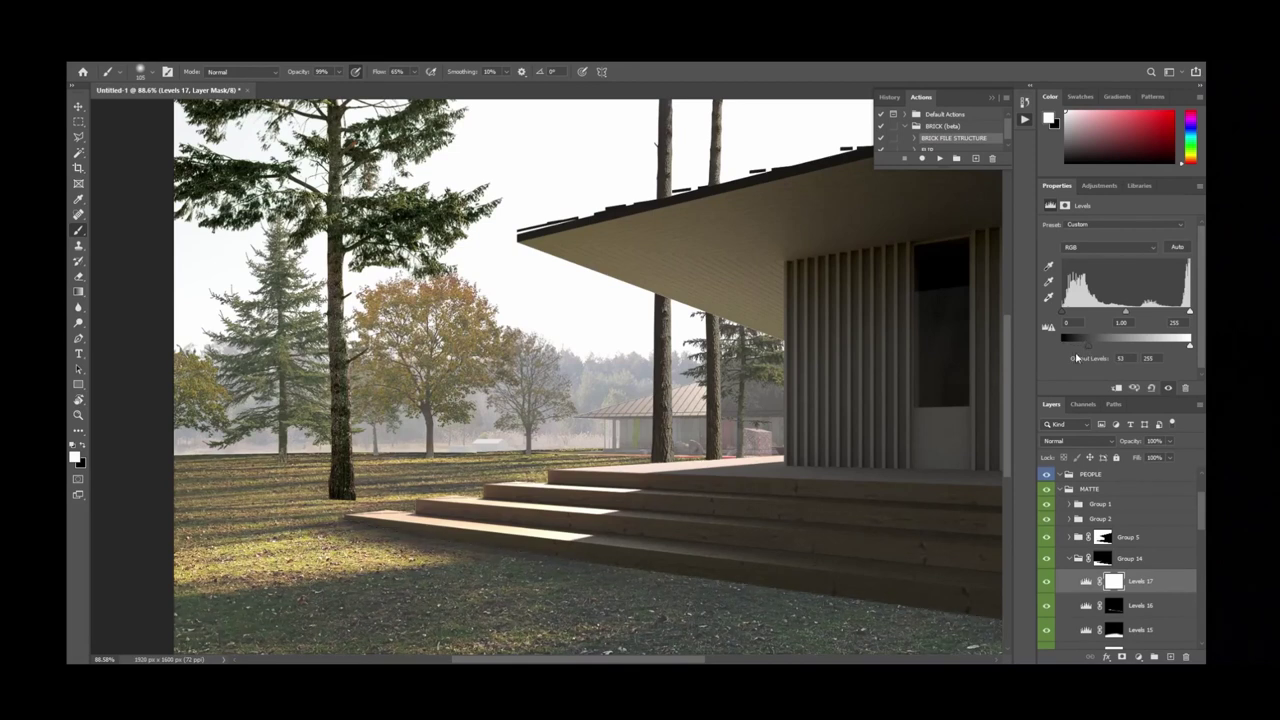
pyautogui.hotkey('ctrl', 'i')
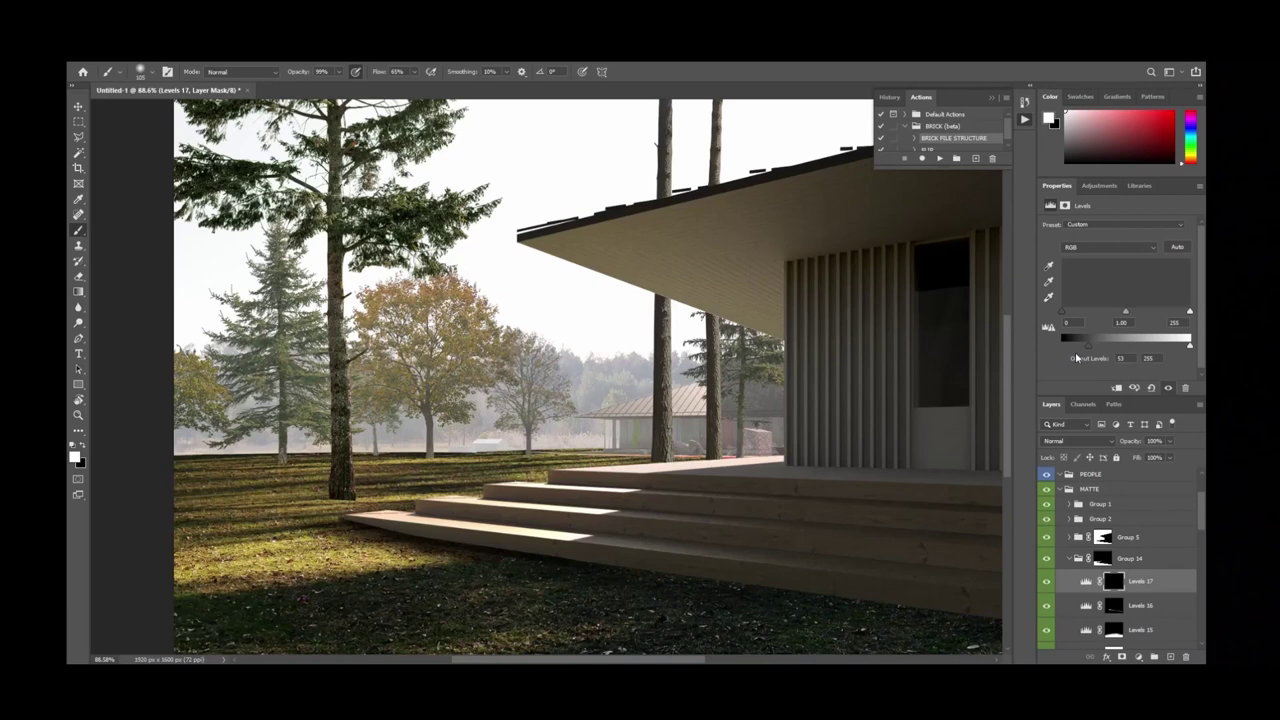
# Draw a short white gradient on the Levels 17 mask near the horizon so the haze fades in over the distant lawn.
pyautogui.keyDown('alt'); pyautogui.scroll(-5, 500, 449); pyautogui.keyUp('alt')
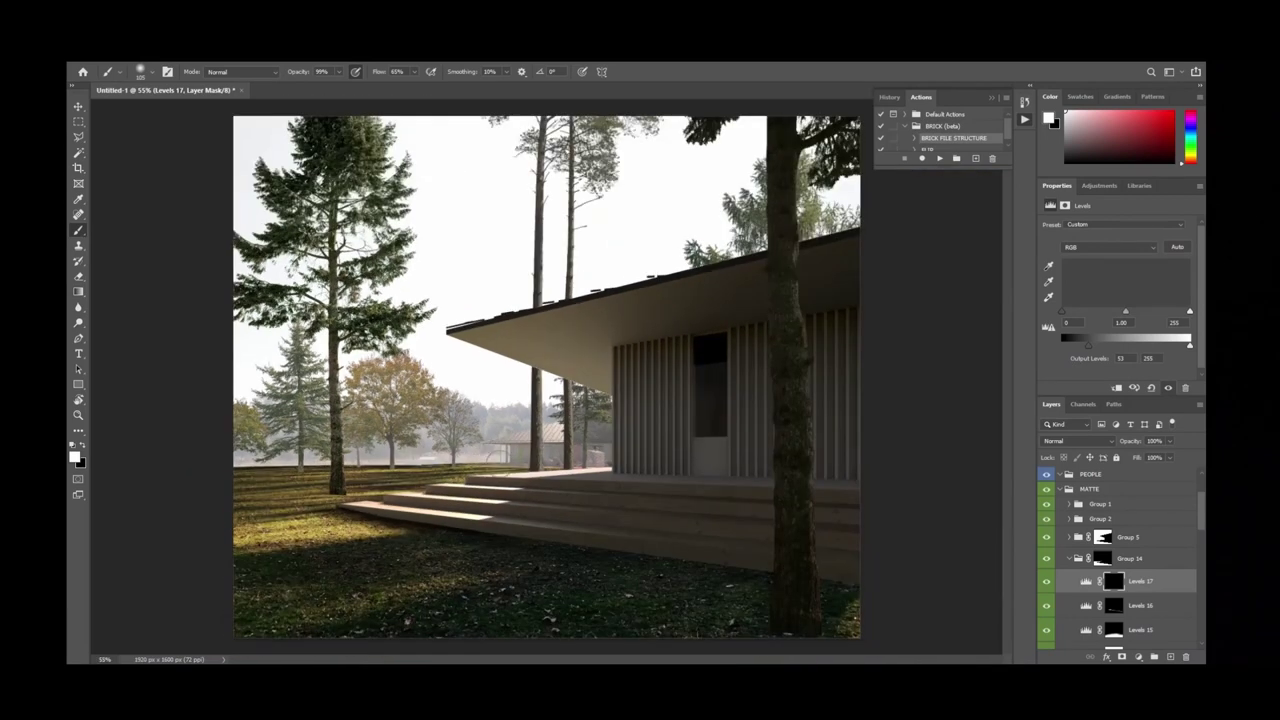
pyautogui.press('g')
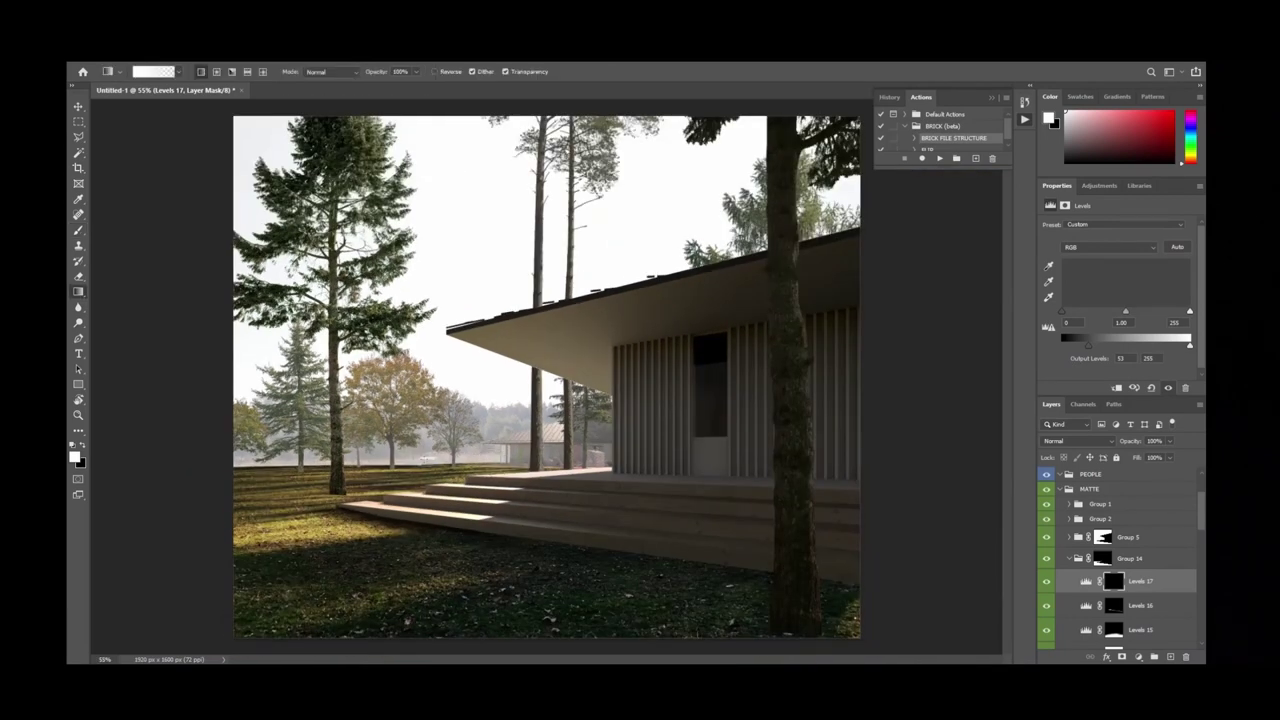
pyautogui.moveTo(424, 459); pyautogui.dragTo(428, 458)
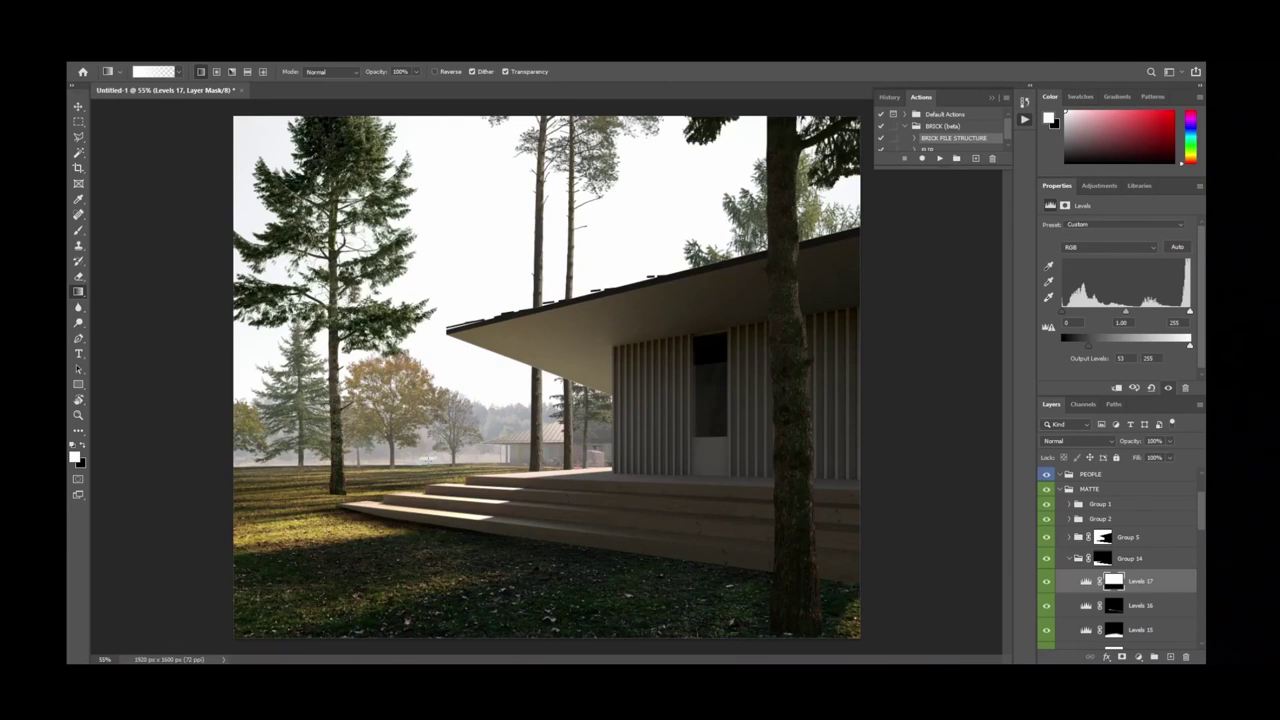
pyautogui.keyDown('alt'); pyautogui.scroll(-2, 452, 467); pyautogui.keyUp('alt')
pyautogui.keyDown('alt'); pyautogui.scroll(3, 480, 465); pyautogui.keyUp('alt')
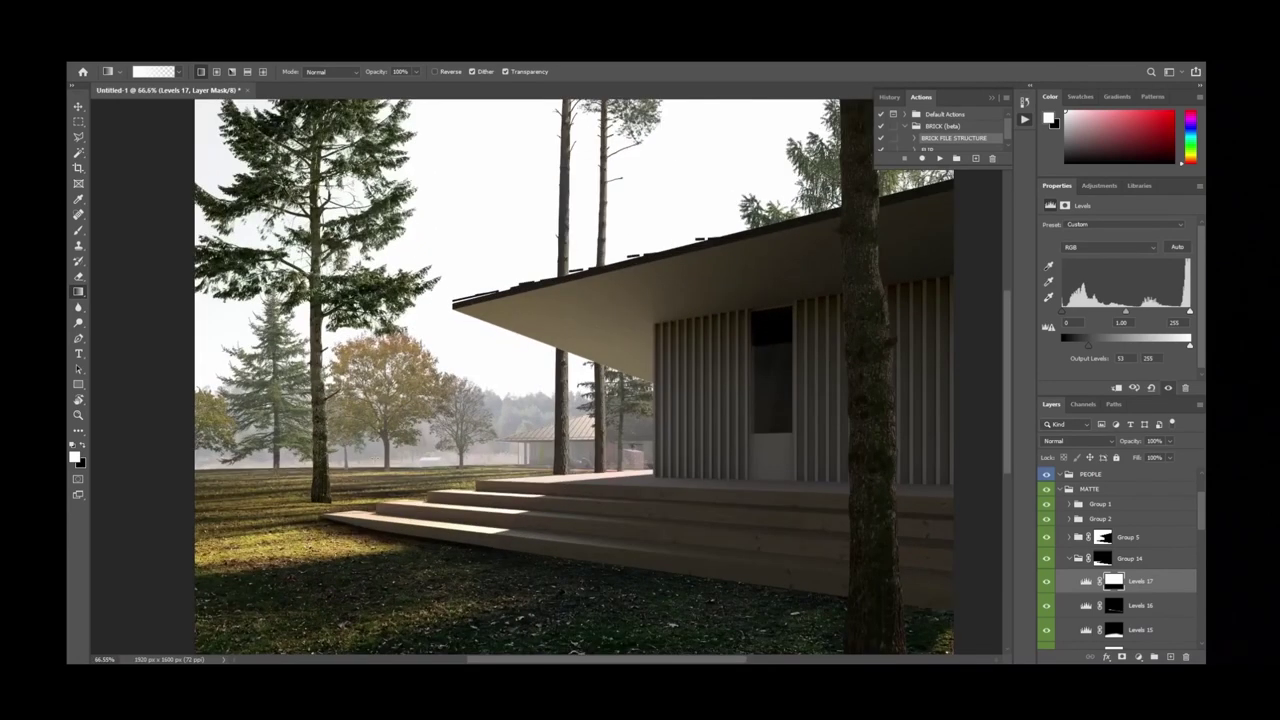
# Set the Levels 17 output black level to 63 and its midtone to 1.20 to lighten the lawn near the horizon.
pyautogui.moveTo(1088, 350); pyautogui.dragTo(1093, 353)
pyautogui.hotkey('ctrl', '-')
pyautogui.hotkey('ctrl', '-')
pyautogui.hotkey('ctrl', '+')
pyautogui.hotkey('ctrl', '+')
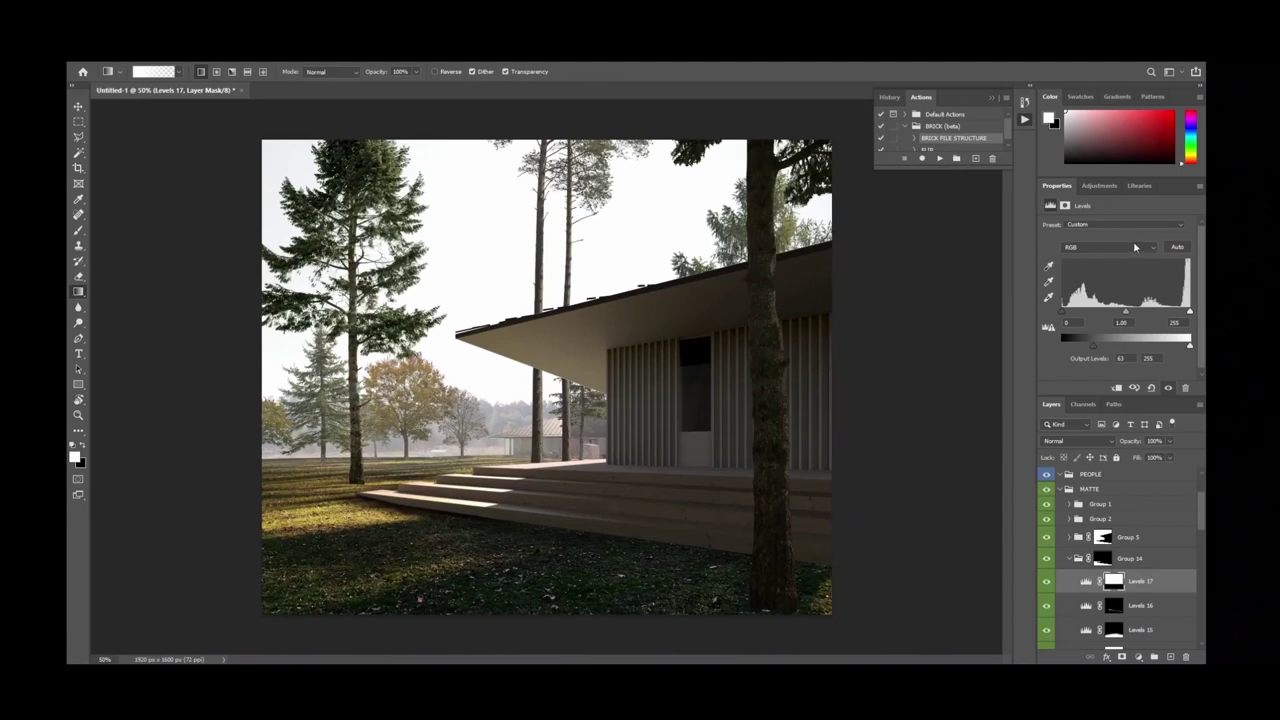
pyautogui.moveTo(1125, 312); pyautogui.dragTo(1113, 313)
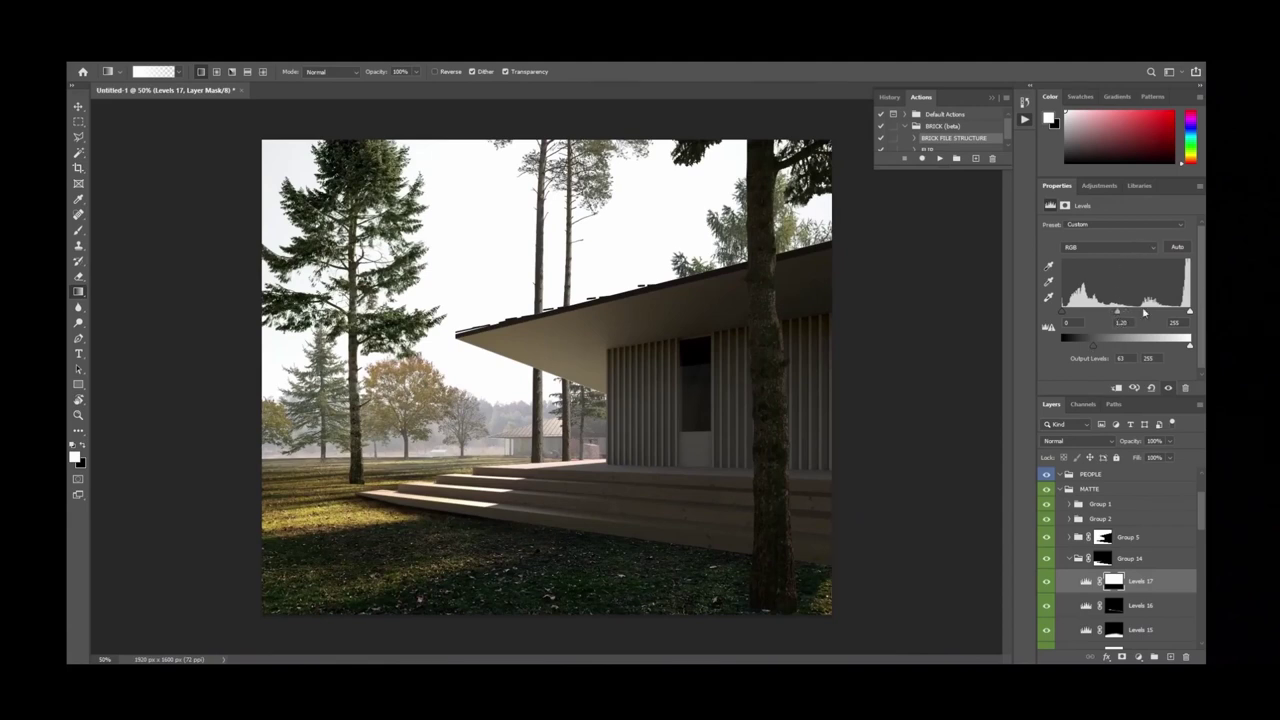
pyautogui.hotkey('ctrl', '-')
pyautogui.hotkey('ctrl', '-')
pyautogui.hotkey('ctrl', '+')
pyautogui.hotkey('ctrl', '+')
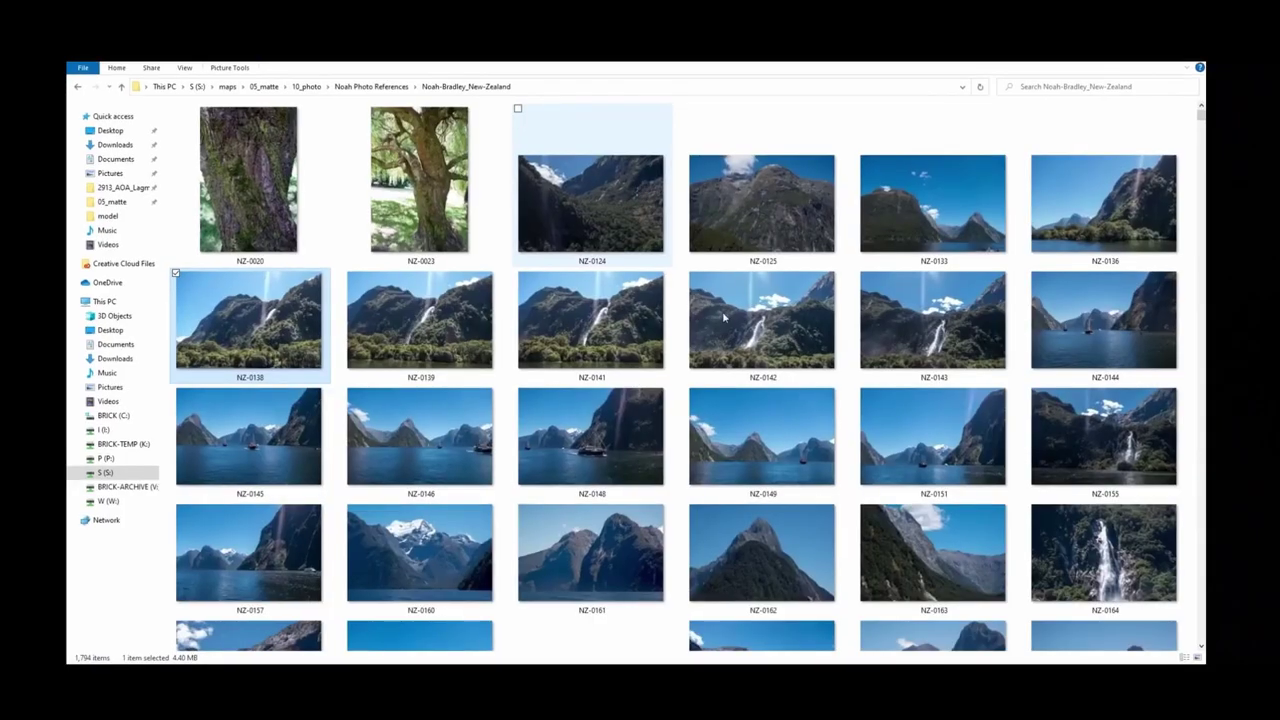
# Browse the New Zealand photo reference folder for a forest-floor photo suited to the foreground ground.
pyautogui.click(727, 320)
pyautogui.scroll(-5, 728, 315)
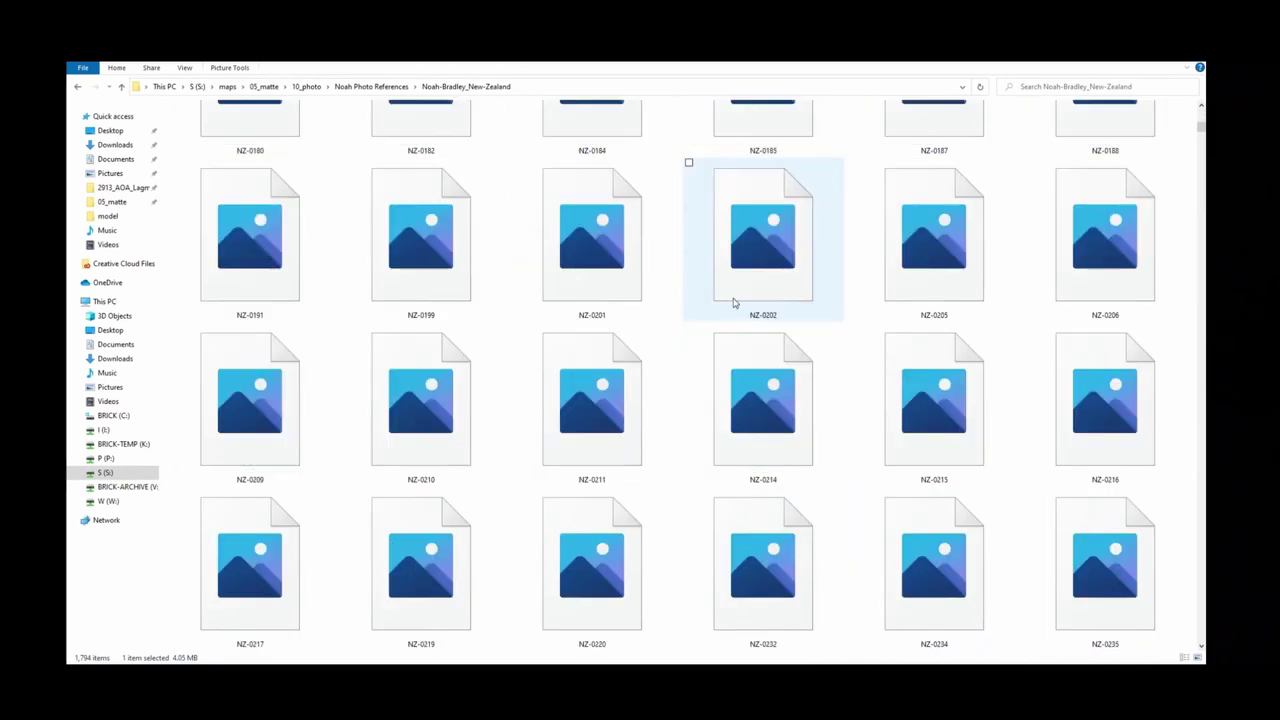
pyautogui.scroll(5, 732, 305)
pyautogui.scroll(-5, 733, 303)
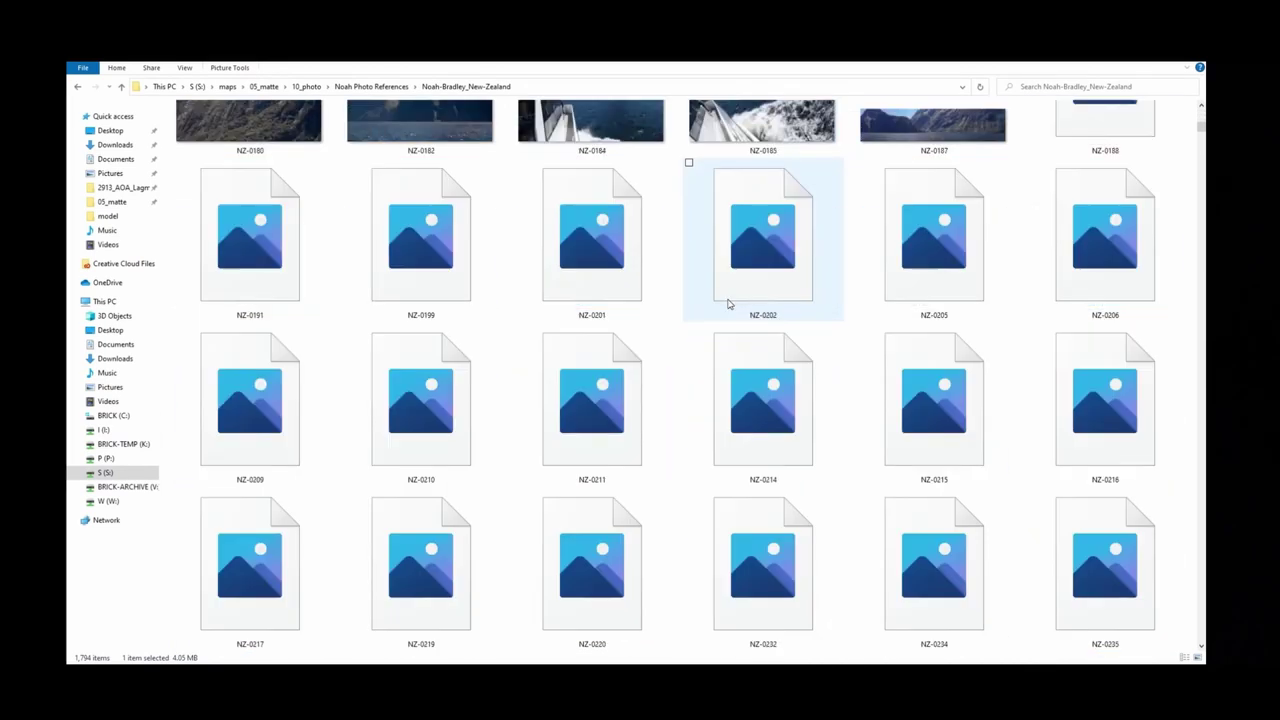
pyautogui.scroll(-10, 728, 305)
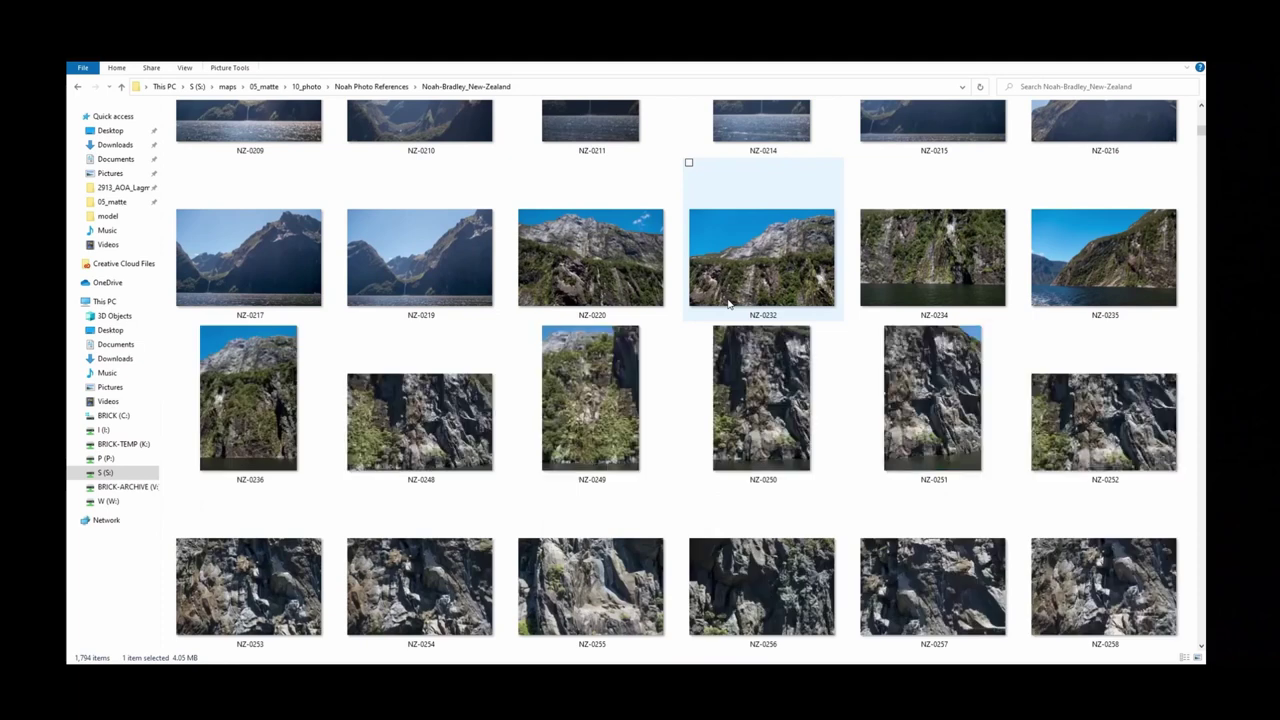
pyautogui.scroll(-5, 728, 305)
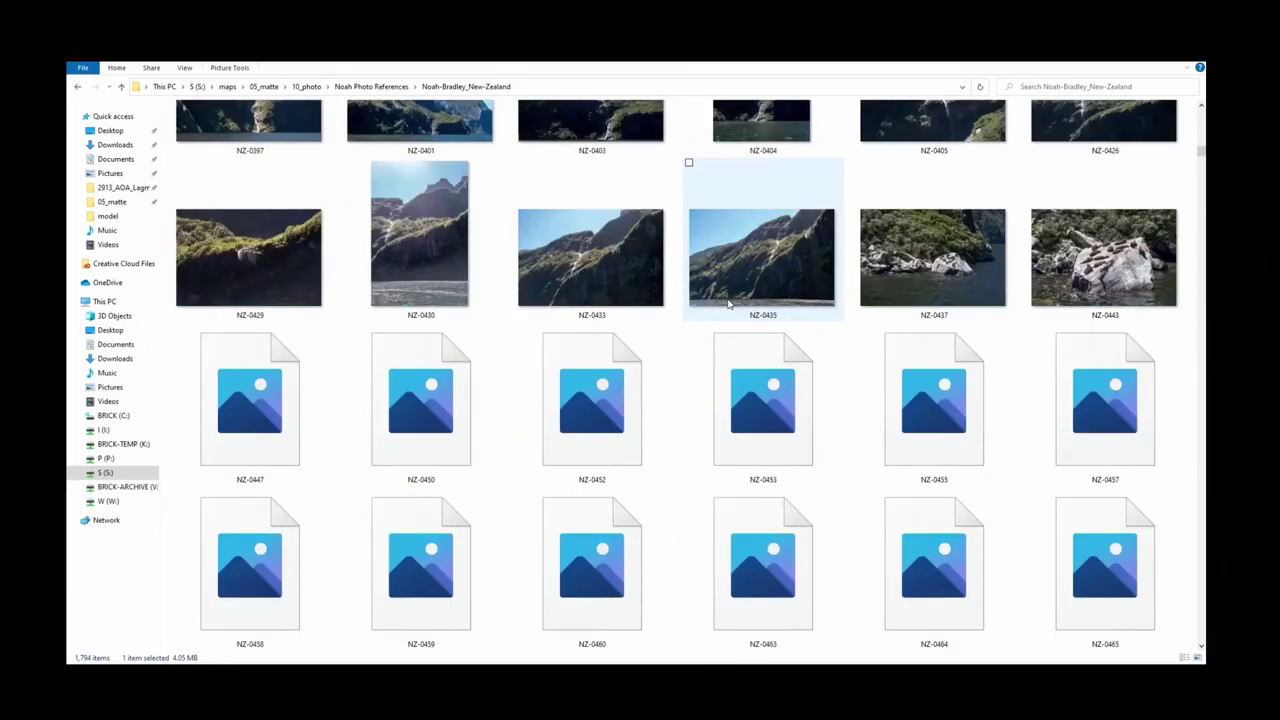
pyautogui.scroll(-15, 728, 305)
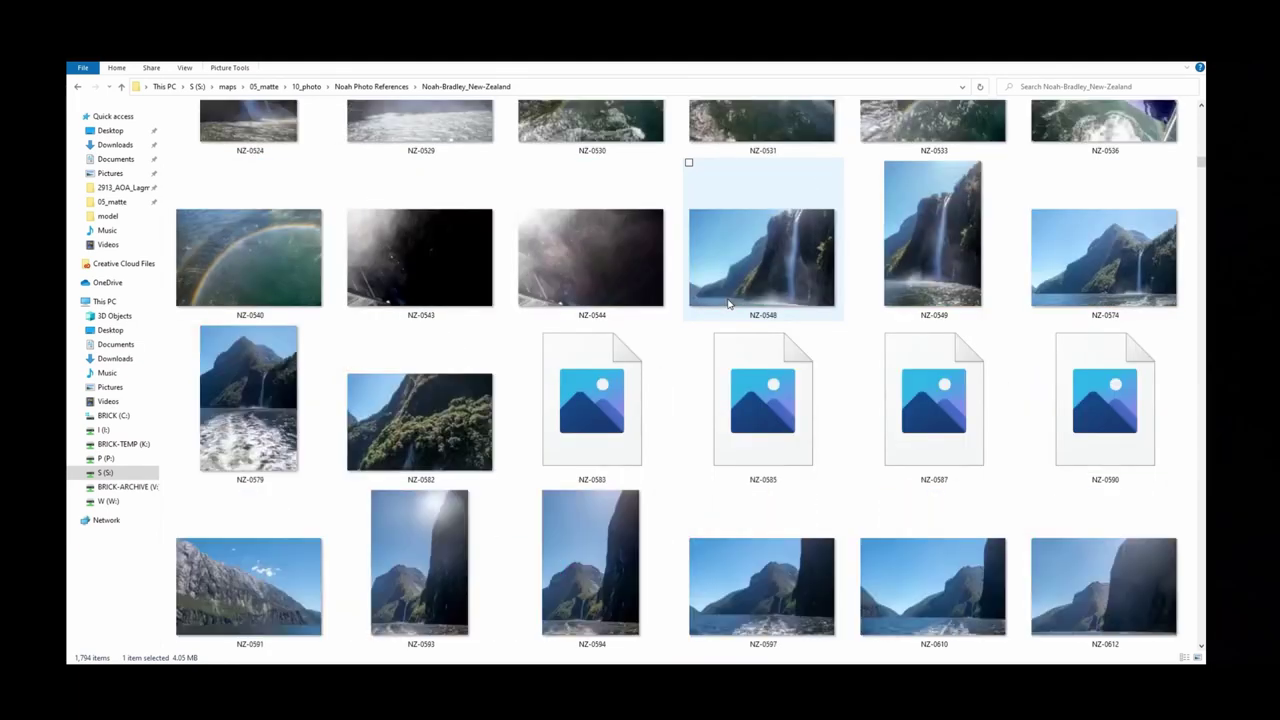
pyautogui.scroll(-6, 728, 305)
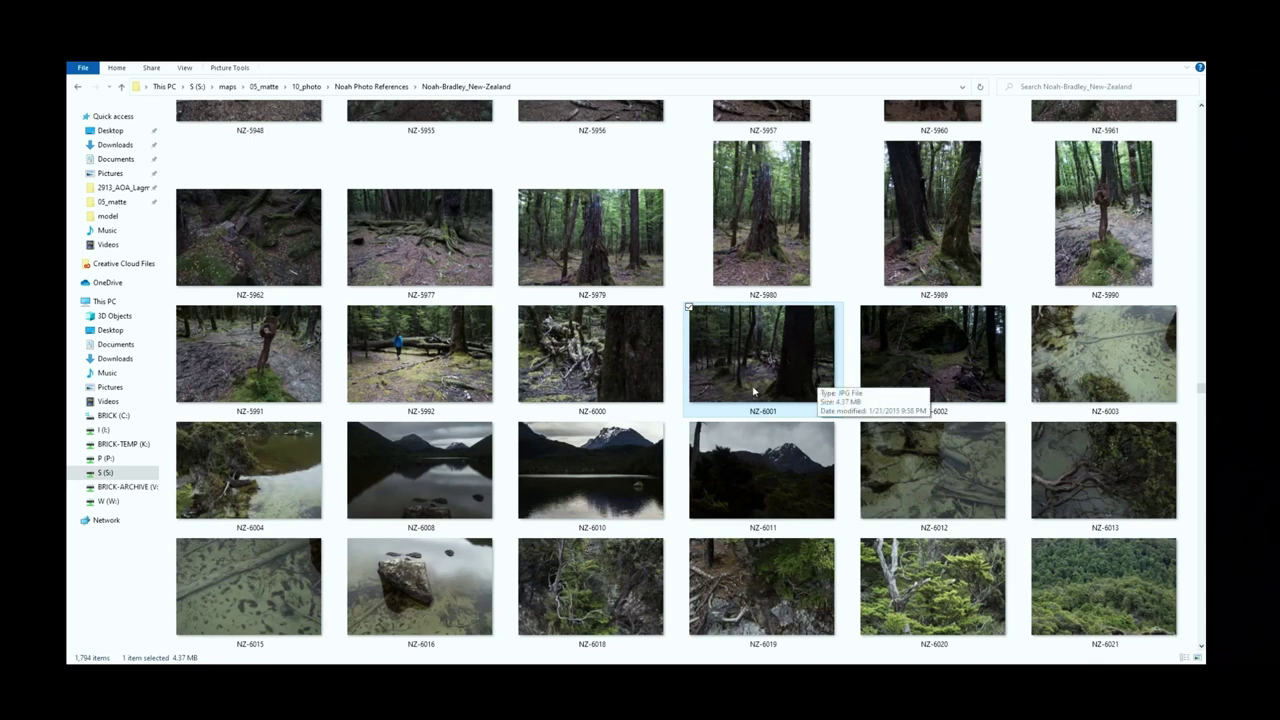
# Open the forest-floor photo NZ-5992 from the reference folder in Adobe Photoshop 2021.
pyautogui.click(446, 368)
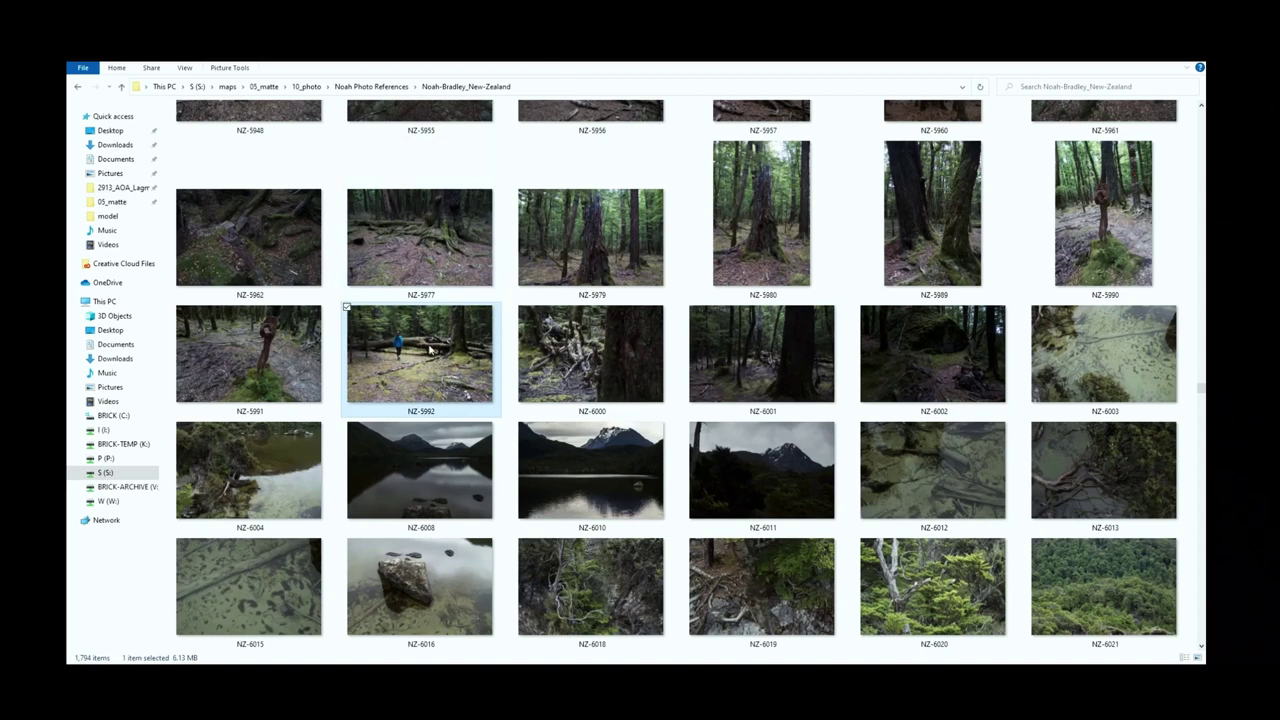
pyautogui.rightClick(430, 349)
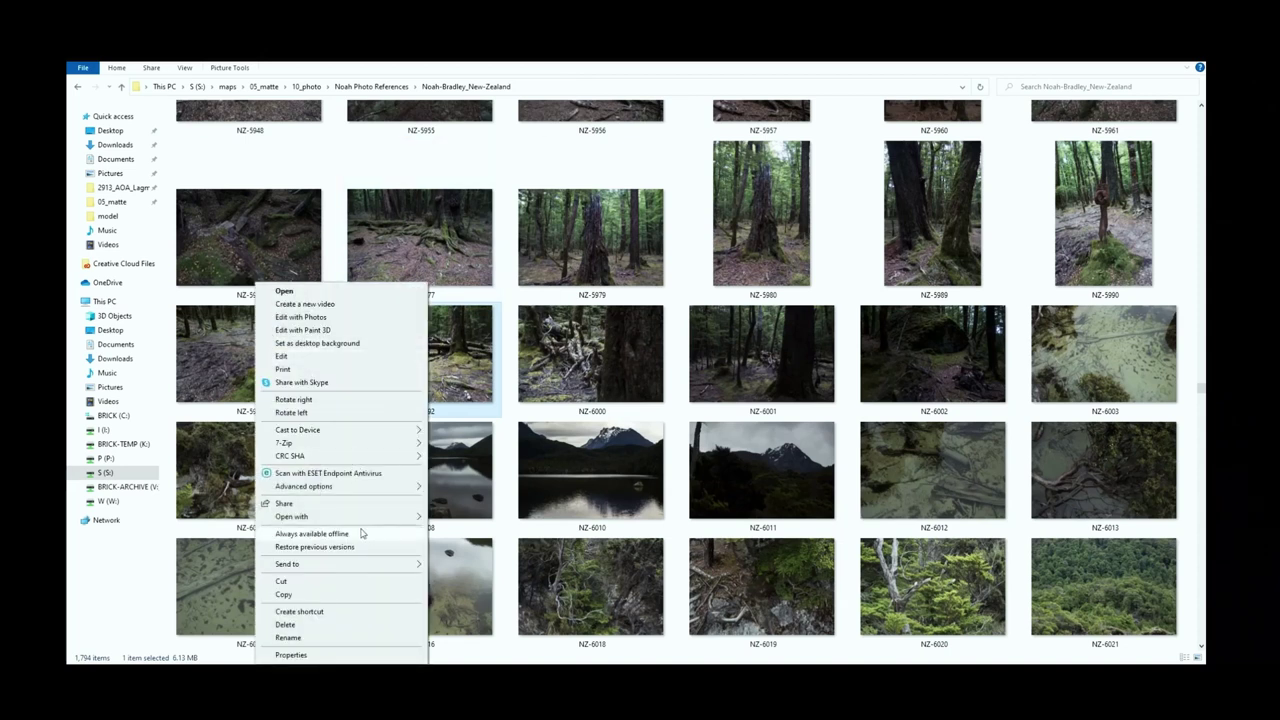
pyautogui.moveTo(363, 519)
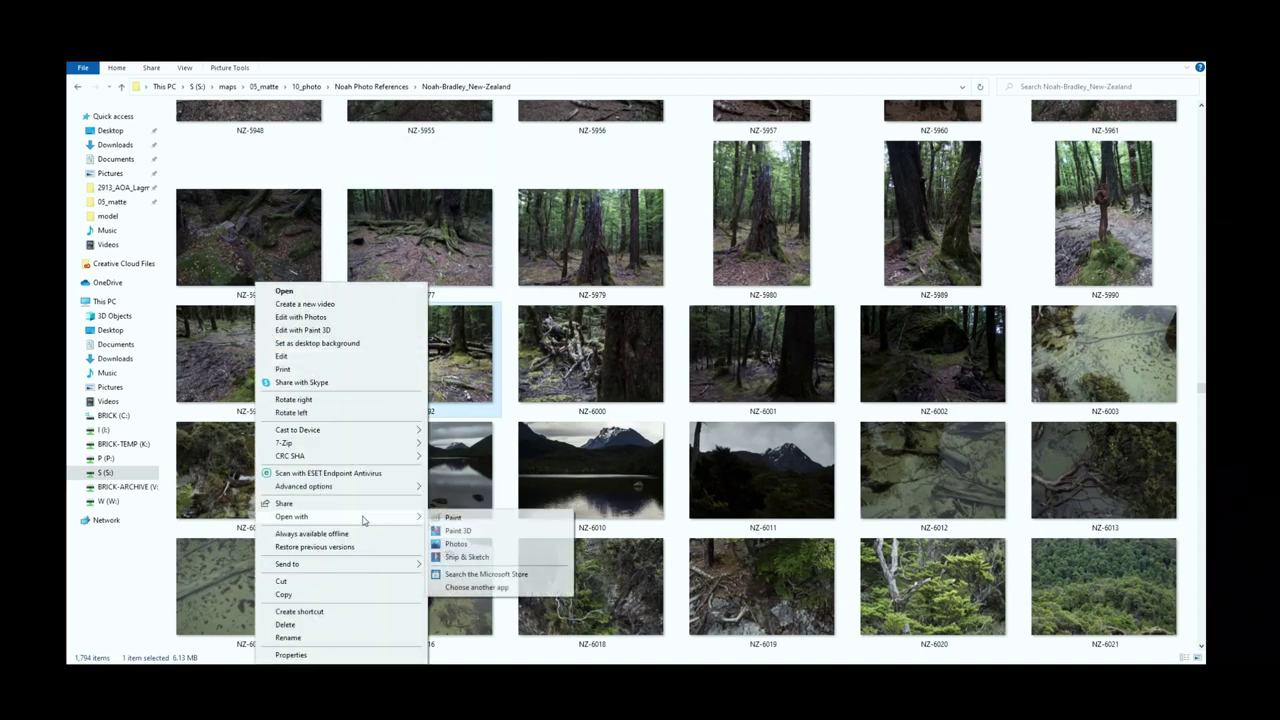
pyautogui.click(474, 587)
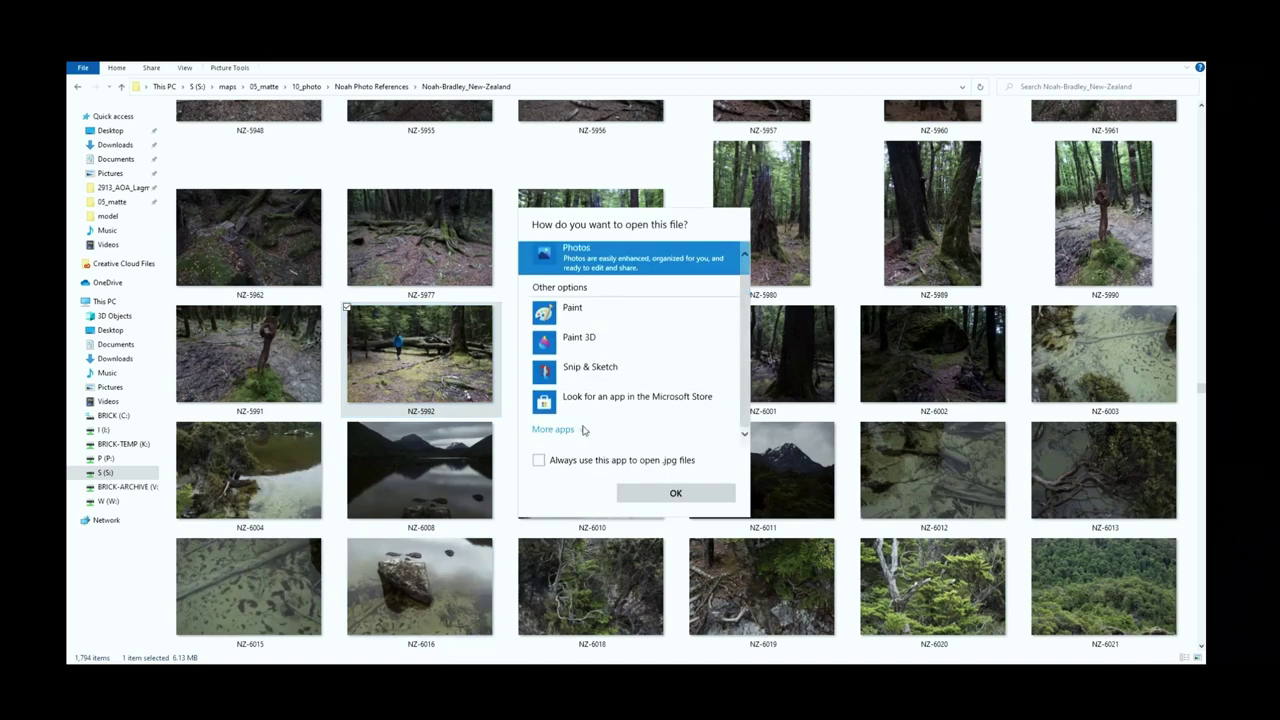
pyautogui.click(583, 429)
pyautogui.scroll(-3, 586, 417)
pyautogui.click(605, 276)
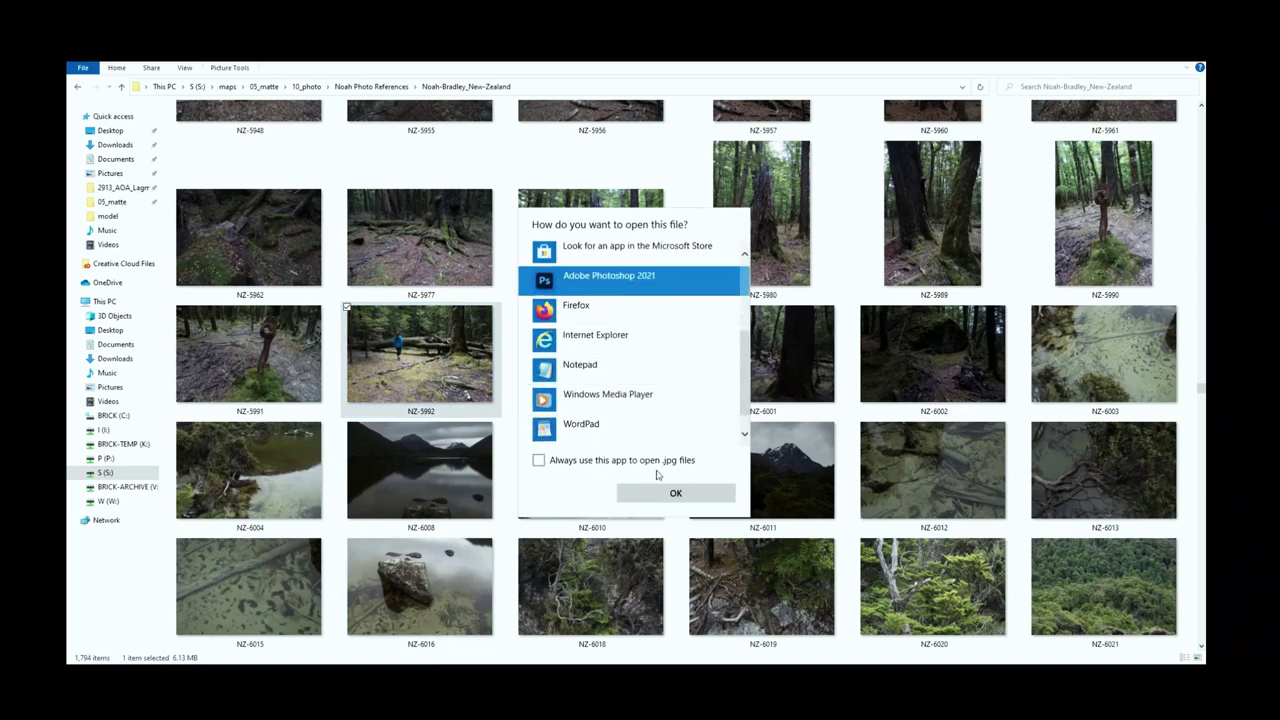
pyautogui.click(674, 492)
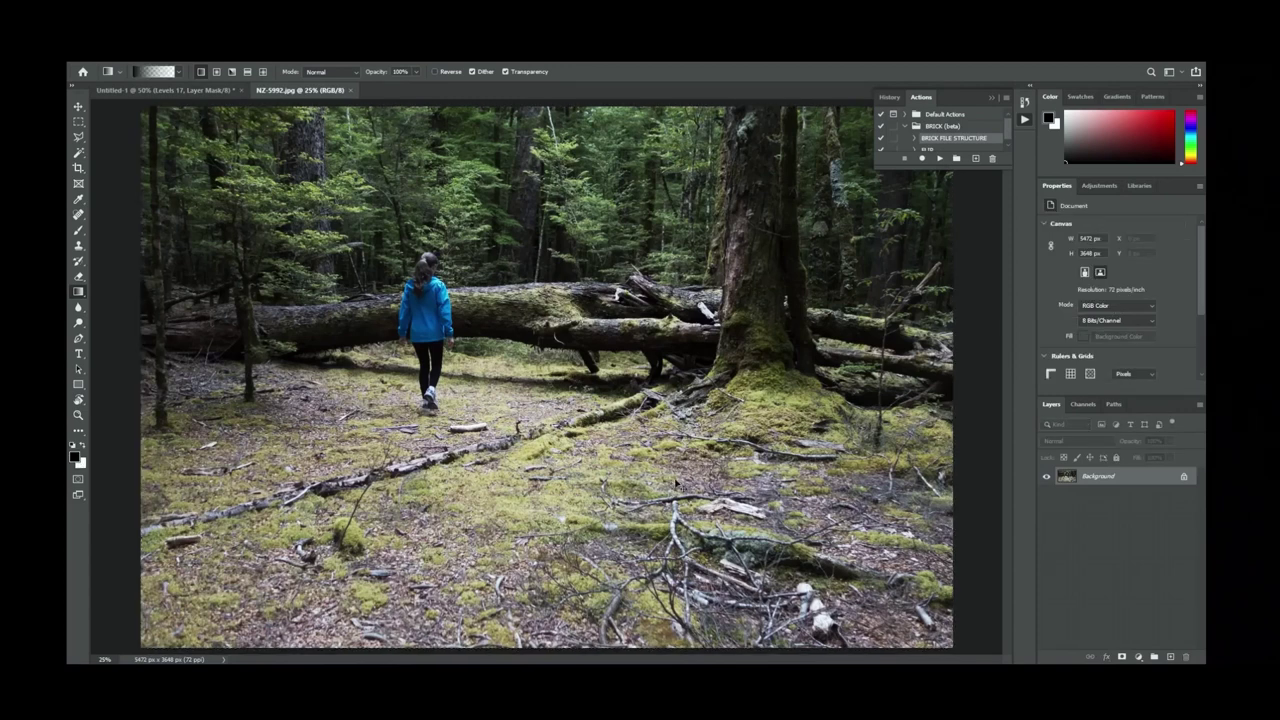
# Paste the NZ-5992 photo into Untitled-1 above Group 14, group it and copy Group 14's mask onto the new group.
pyautogui.hotkey('ctrl', 'Tab')
pyautogui.click(1124, 617)
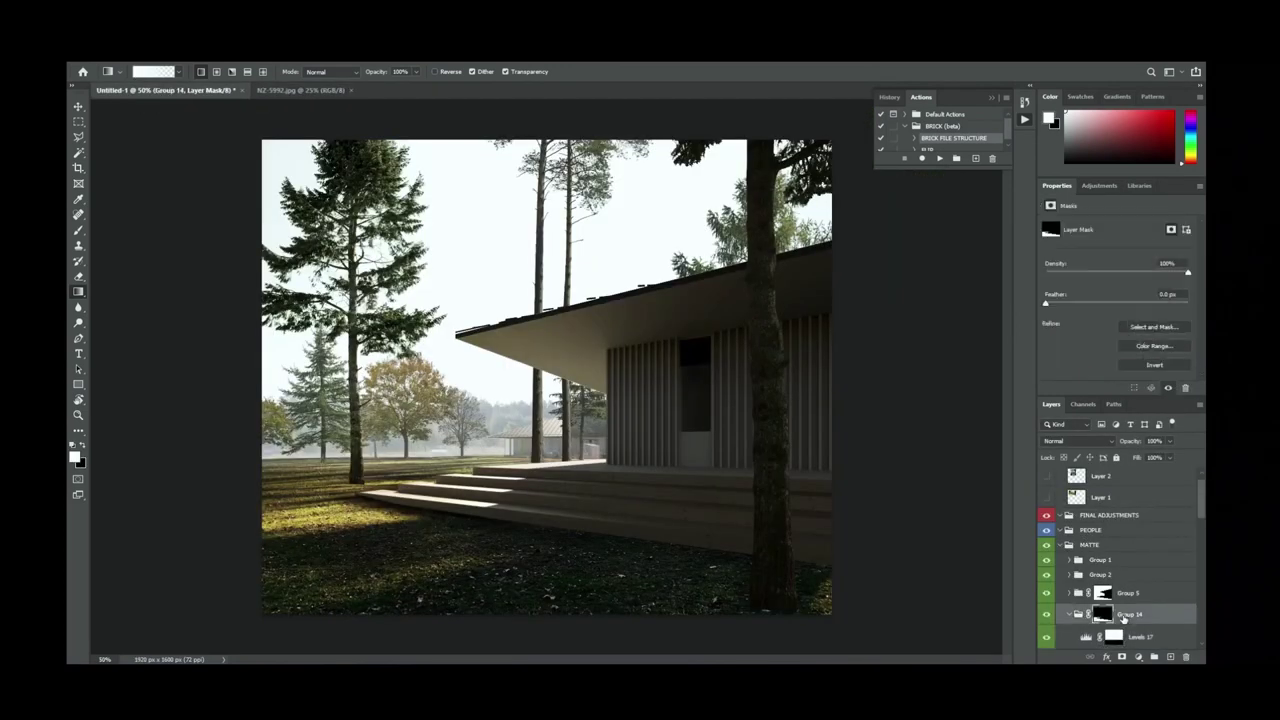
pyautogui.hotkey('ctrl', 'v')
pyautogui.moveTo(1126, 638); pyautogui.dragTo(1131, 607)
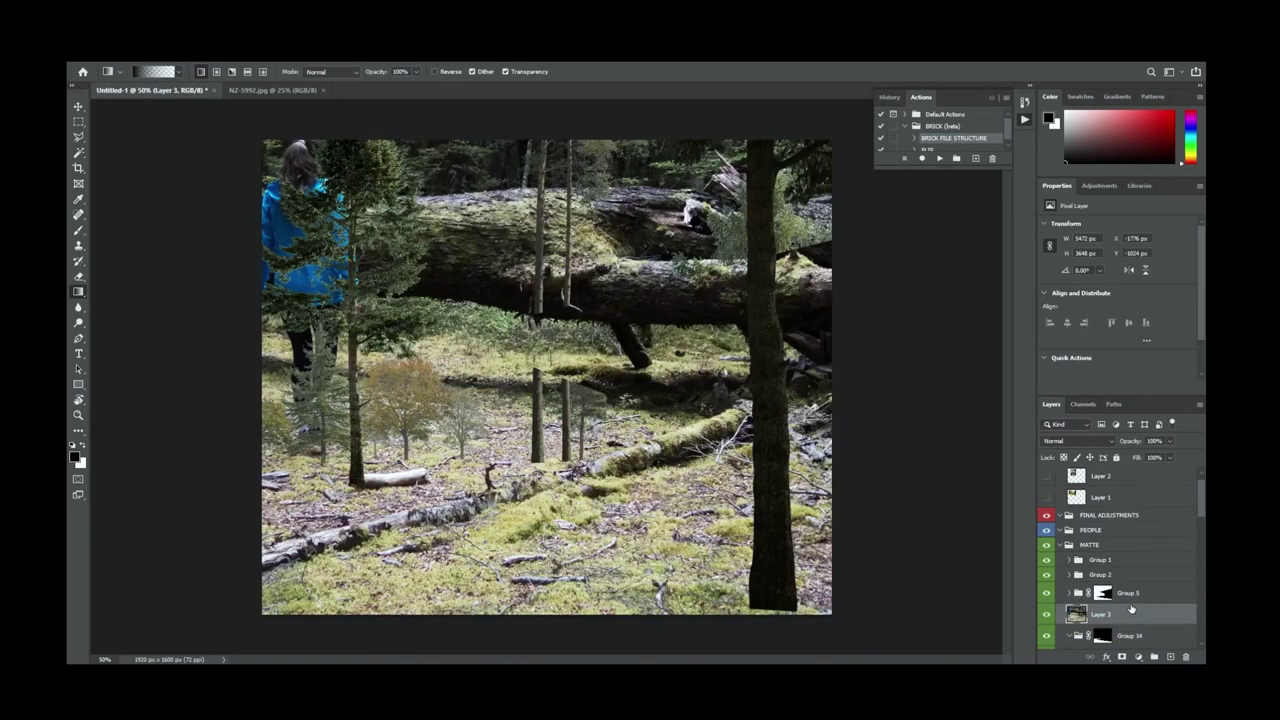
pyautogui.hotkey('ctrl', 'g')
pyautogui.scroll(-2, 1105, 636)
pyautogui.keyDown('alt'); pyautogui.moveTo(1105, 608); pyautogui.dragTo(1114, 568); pyautogui.keyUp('alt')
# Transform the forest photo in Layer 3 to about 90% width and 57% height, placing its ground in the foreground before the steps.
pyautogui.click(1110, 591)
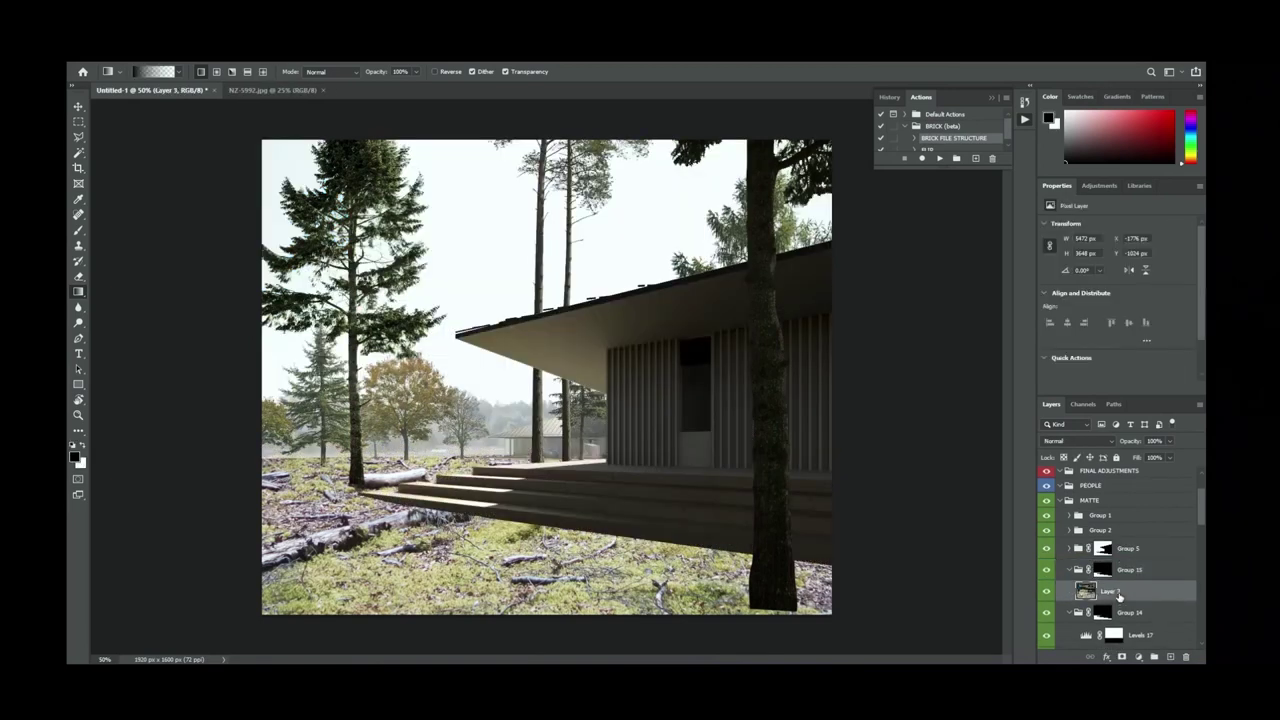
pyautogui.hotkey('ctrl', '-')
pyautogui.hotkey('ctrl', 't')
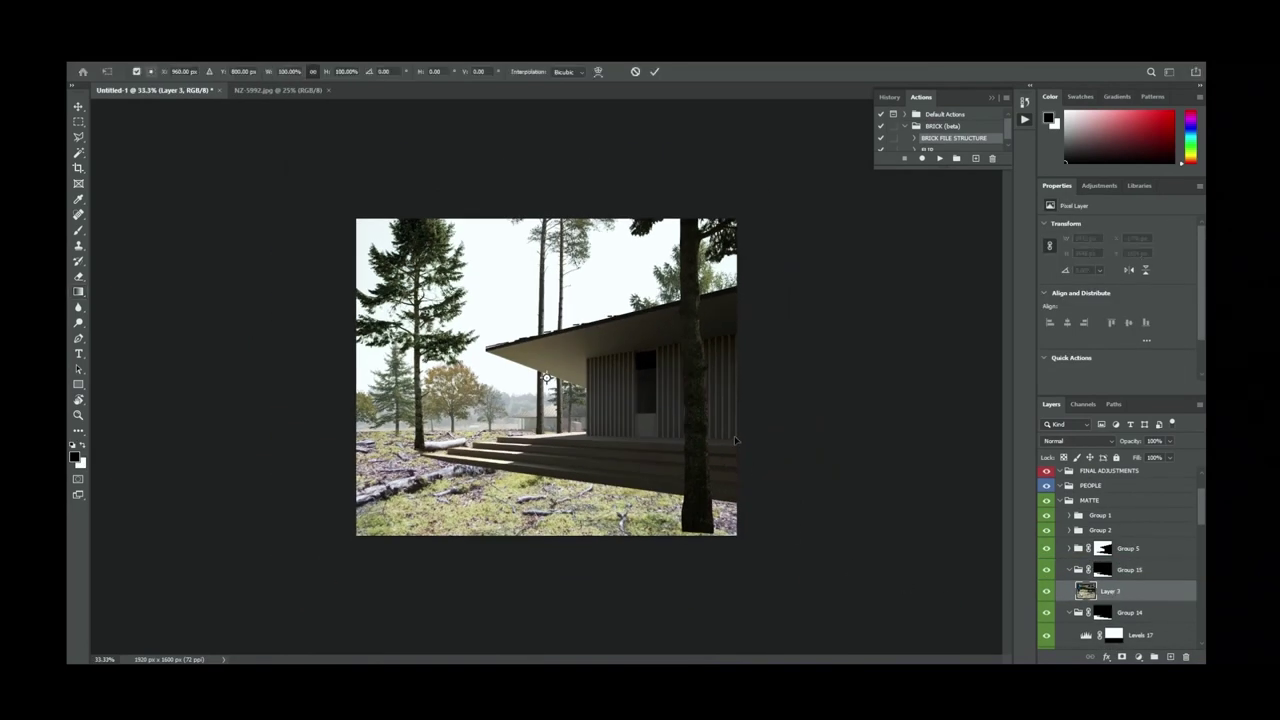
pyautogui.hotkey('ctrl', '0')
pyautogui.keyDown('alt'); pyautogui.moveTo(546, 191); pyautogui.dragTo(548, 263); pyautogui.keyUp('alt')
pyautogui.moveTo(620, 347); pyautogui.dragTo(687, 376)
pyautogui.keyDown('alt'); pyautogui.moveTo(611, 292); pyautogui.dragTo(611, 301); pyautogui.keyUp('alt')
pyautogui.keyDown('alt'); pyautogui.scroll(10, 559, 462); pyautogui.keyUp('alt')
pyautogui.keyDown('alt'); pyautogui.scroll(-4, 517, 453); pyautogui.keyUp('alt')
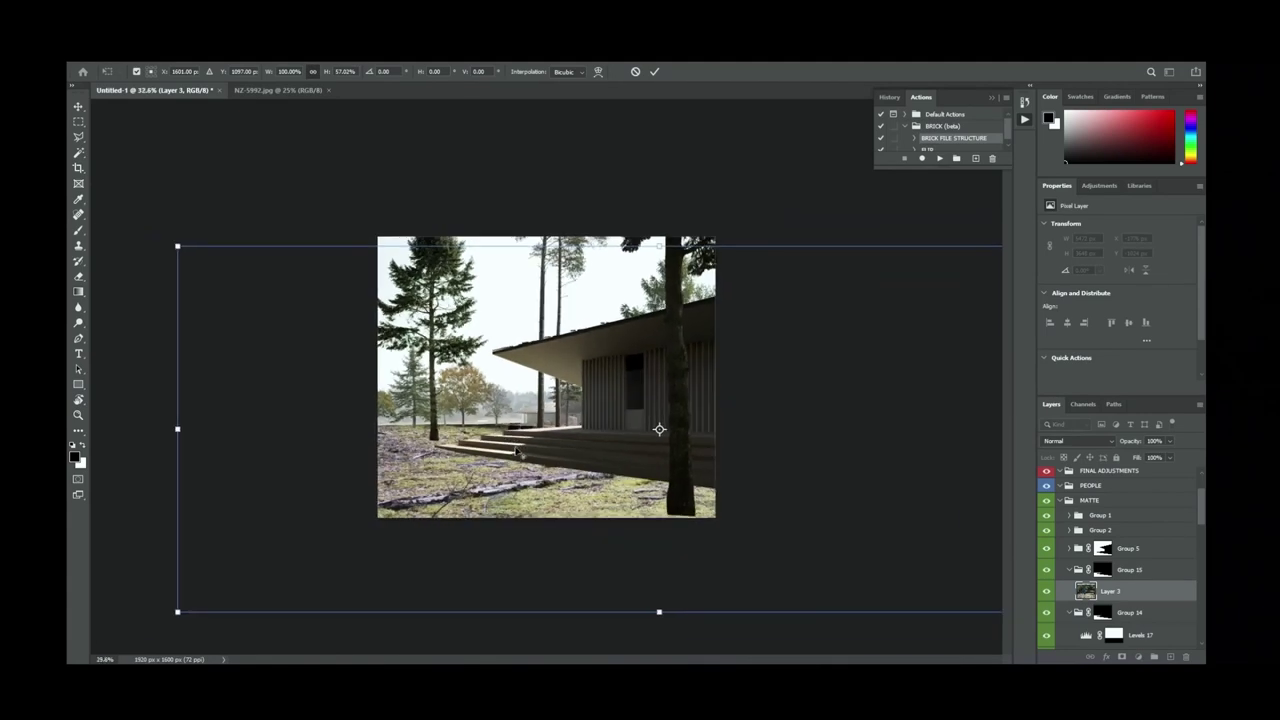
pyautogui.keyDown('alt'); pyautogui.moveTo(177, 429); pyautogui.dragTo(223, 429); pyautogui.keyUp('alt')
pyautogui.moveTo(550, 434); pyautogui.dragTo(574, 451)
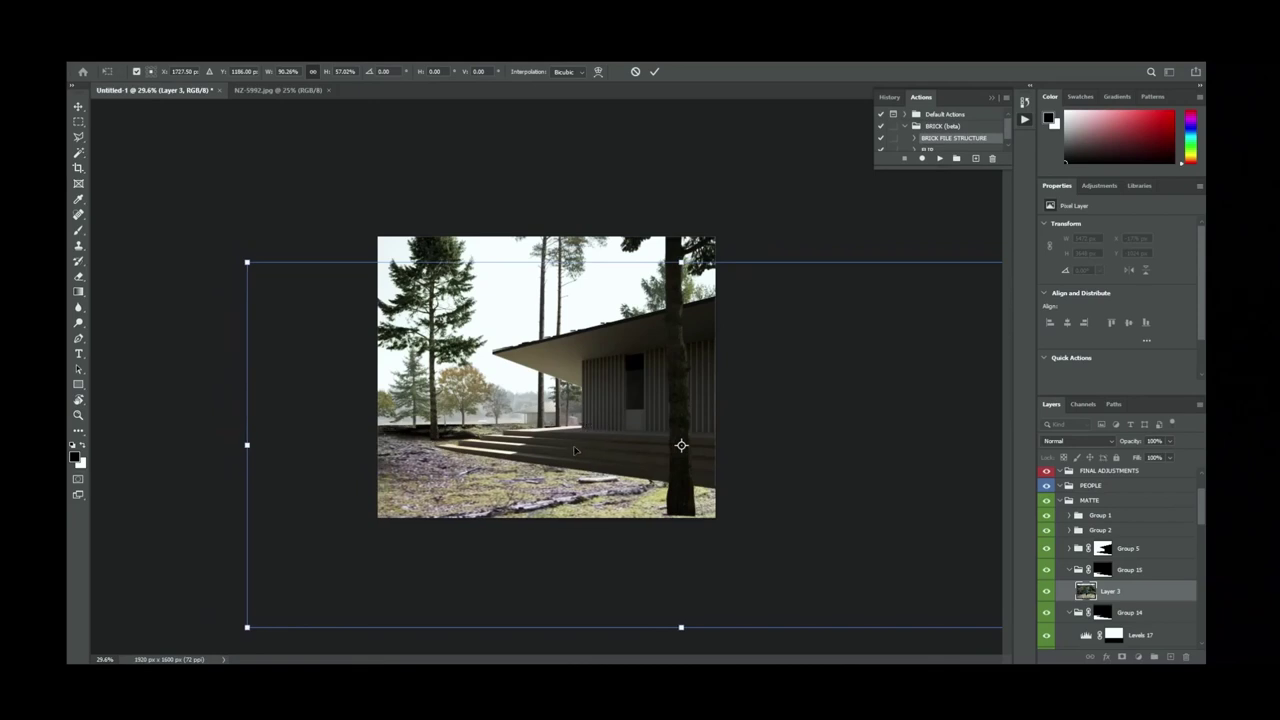
pyautogui.press('Return')
# Add a black mask to Layer 3 and paint the forest floor in across the foreground below the steps.
pyautogui.press('g')
pyautogui.keyDown('alt'); pyautogui.click(1121, 657); pyautogui.keyUp('alt')
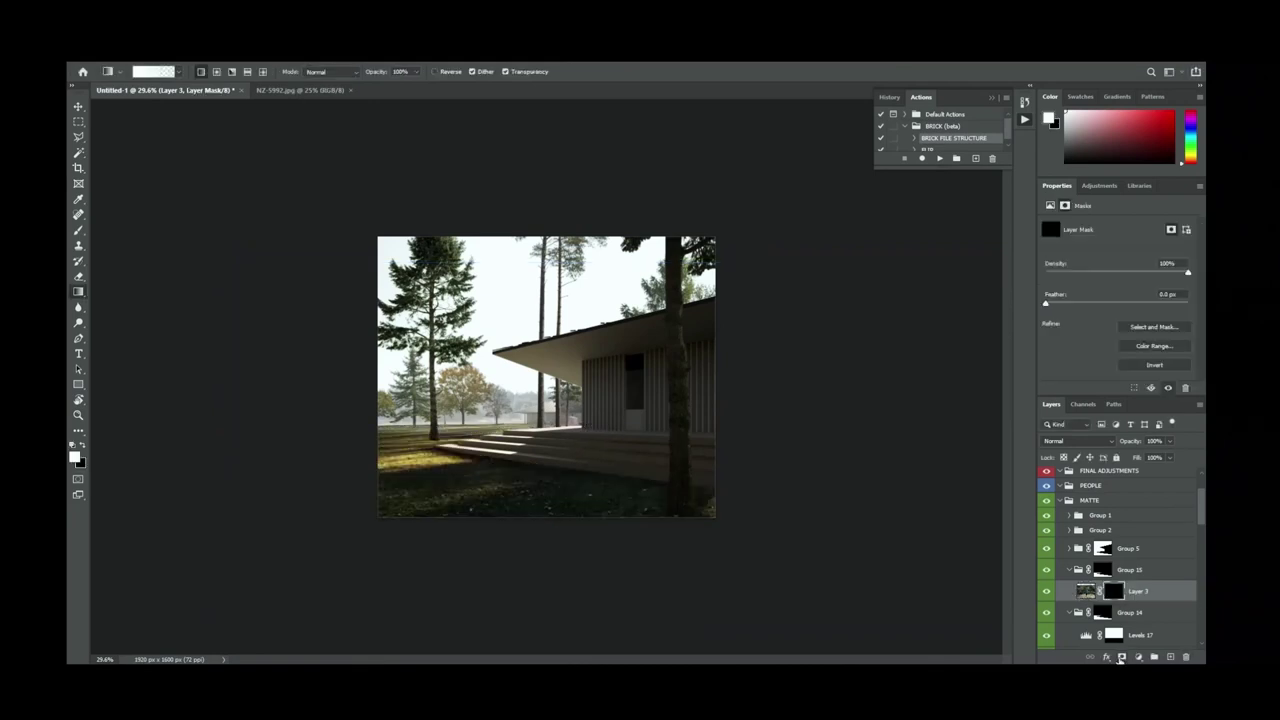
pyautogui.press('b')
pyautogui.keyDown('alt'); pyautogui.moveTo(449, 500); pyautogui.dragTo(474, 504, button='right'); pyautogui.keyUp('alt')
pyautogui.moveTo(414, 494)
pyautogui.mouseDown()
pyautogui.moveTo(386, 508)
pyautogui.moveTo(563, 492)
pyautogui.moveTo(746, 509)
pyautogui.moveTo(403, 493)
pyautogui.mouseUp()
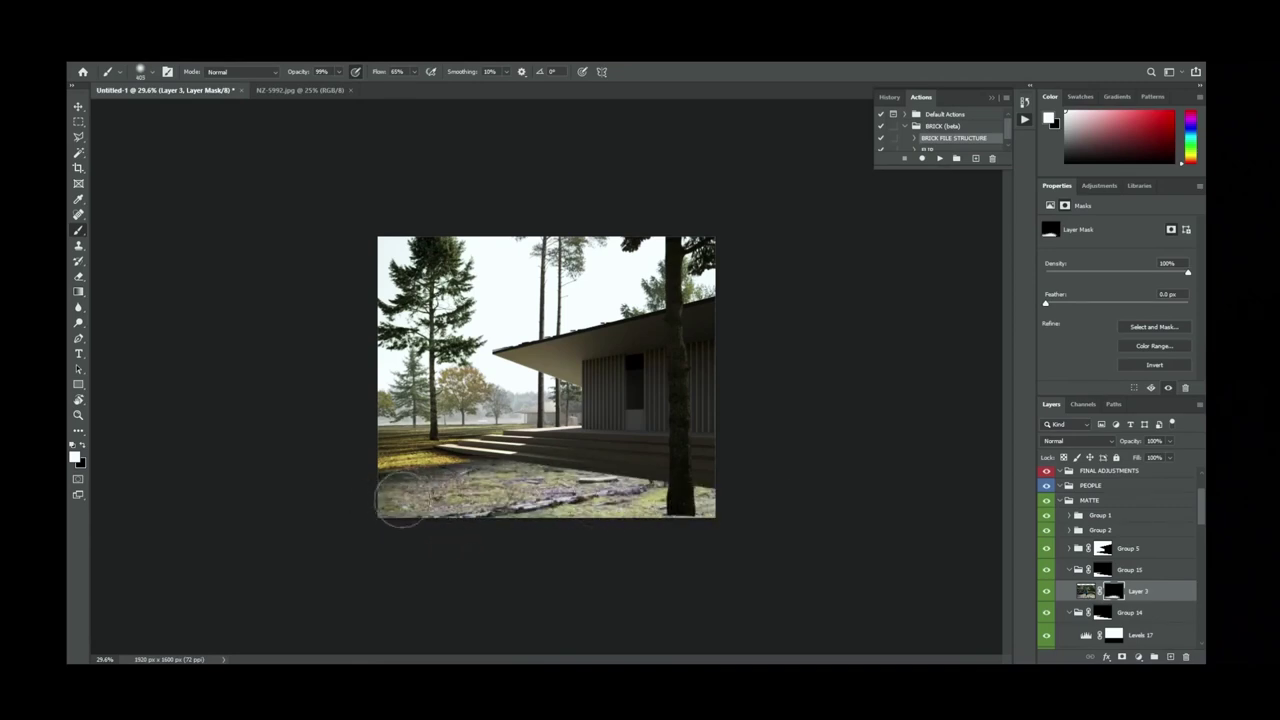
# Reposition and rescale the forest photo independently of its mask so its mossy, branch-strewn ground fills the foreground.
pyautogui.click(1085, 591)
pyautogui.press('v')
pyautogui.moveTo(622, 520); pyautogui.dragTo(551, 521)
pyautogui.moveTo(591, 447); pyautogui.dragTo(680, 427)
pyautogui.hotkey('ctrl', 't')
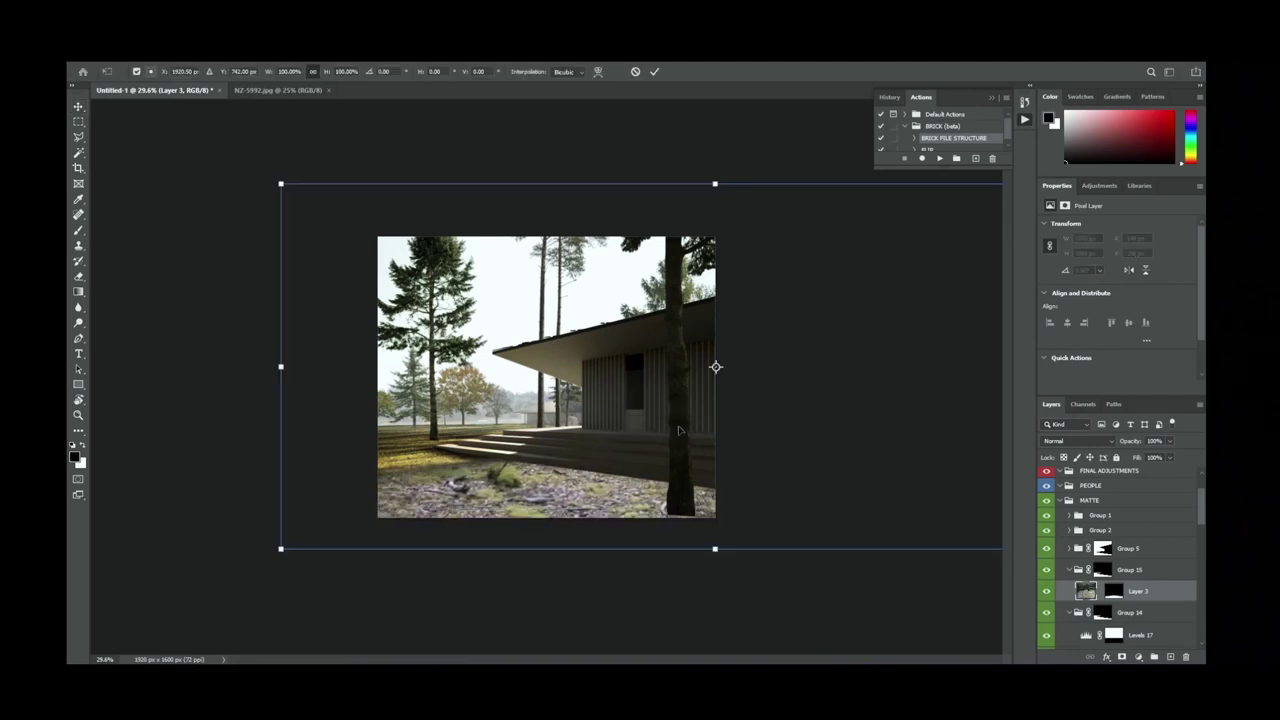
pyautogui.moveTo(716, 367); pyautogui.dragTo(548, 470)
pyautogui.keyDown('alt'); pyautogui.moveTo(282, 549); pyautogui.dragTo(363, 525); pyautogui.keyUp('alt')
pyautogui.moveTo(410, 489); pyautogui.dragTo(377, 523)
pyautogui.keyDown('alt'); pyautogui.keyDown('shift'); pyautogui.moveTo(629, 304); pyautogui.dragTo(629, 261); pyautogui.keyUp('shift'); pyautogui.keyUp('alt')
pyautogui.moveTo(614, 369); pyautogui.dragTo(629, 411)
pyautogui.press('Return')
# Set Group 15's blend mode to Normal.
pyautogui.click(1142, 578)
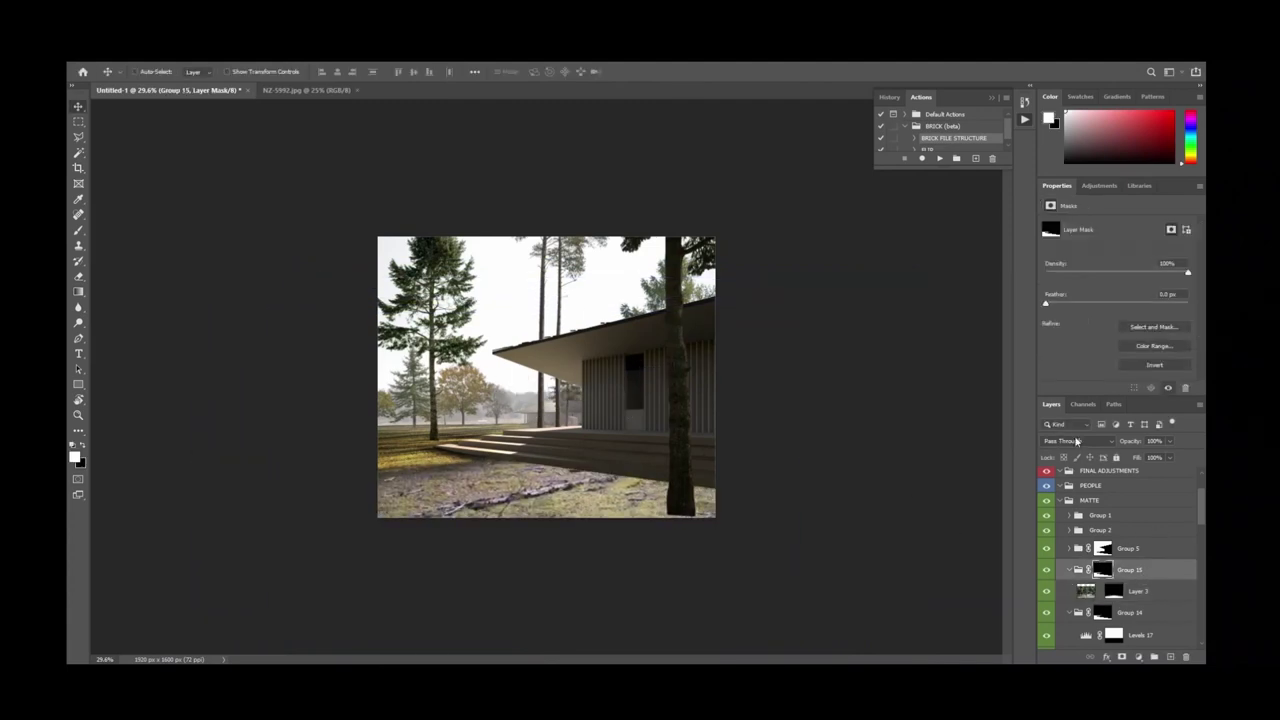
pyautogui.click(1077, 443)
pyautogui.click(1064, 372)
# Add a Levels adjustment above the forest photo in Group 15 with output white 107 and input black 52 to darken the ground.
pyautogui.click(1099, 185)
pyautogui.click(1071, 221)
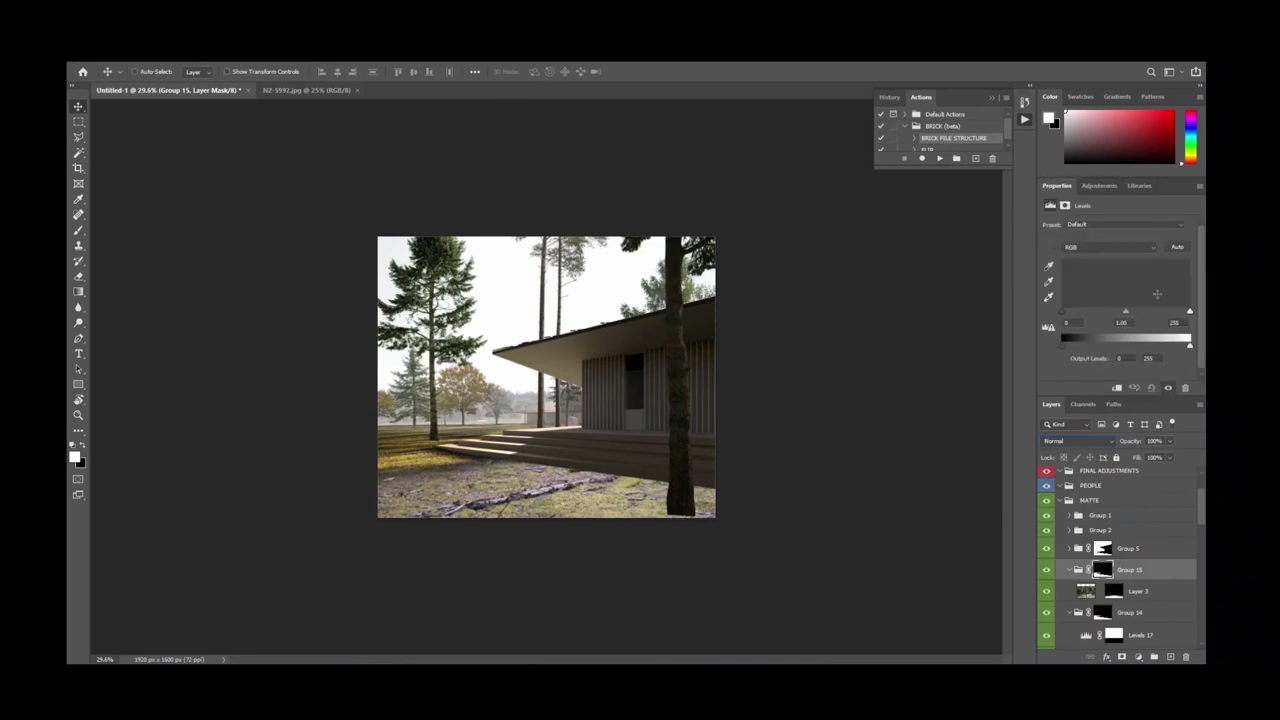
pyautogui.moveTo(1188, 345); pyautogui.dragTo(1116, 346)
pyautogui.moveTo(1062, 311); pyautogui.dragTo(1100, 310)
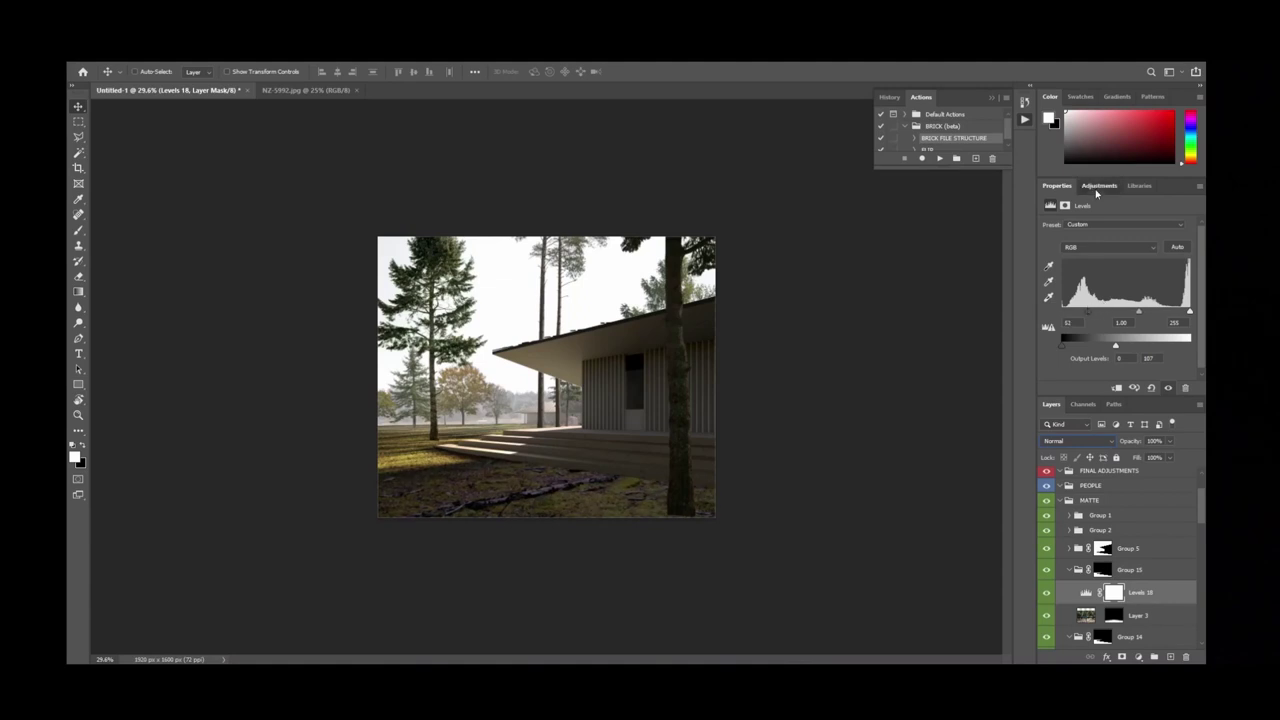
# Add a Brightness/Contrast adjustment above the Levels adjustment in Group 15 and lower its brightness to about -60.
pyautogui.click(1099, 185)
pyautogui.click(1054, 221)
pyautogui.moveTo(1116, 261); pyautogui.dragTo(1098, 261)
# Reposition the forest photo on Layer 3 within its mask so its branches and moss sit better across the foreground.
pyautogui.click(1137, 642)
pyautogui.moveTo(576, 492); pyautogui.dragTo(610, 481)
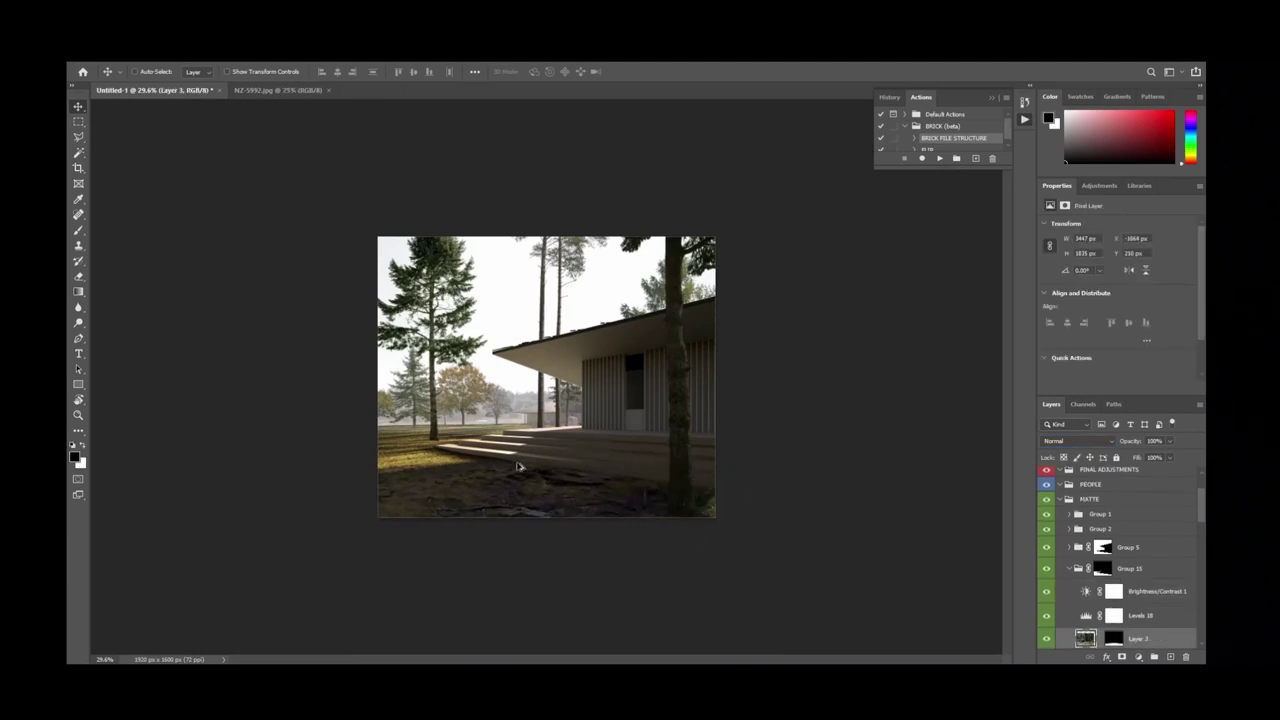
pyautogui.keyDown('alt'); pyautogui.scroll(4, 540, 484); pyautogui.keyUp('alt')
pyautogui.moveTo(524, 532); pyautogui.dragTo(485, 524)
pyautogui.hotkey('ctrl', '-')
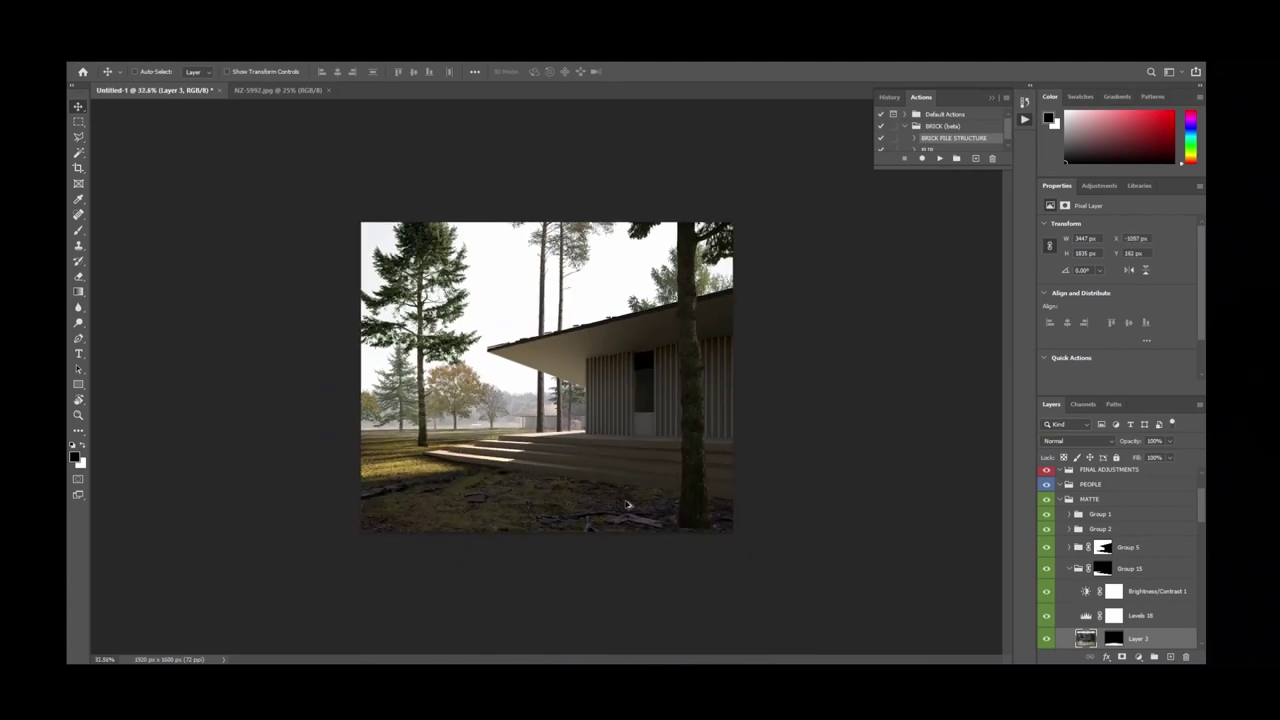
# Raise the black input of the Levels adjustment in Group 15 to 90 to deepen the forest floor's shadows.
pyautogui.click(1150, 592)
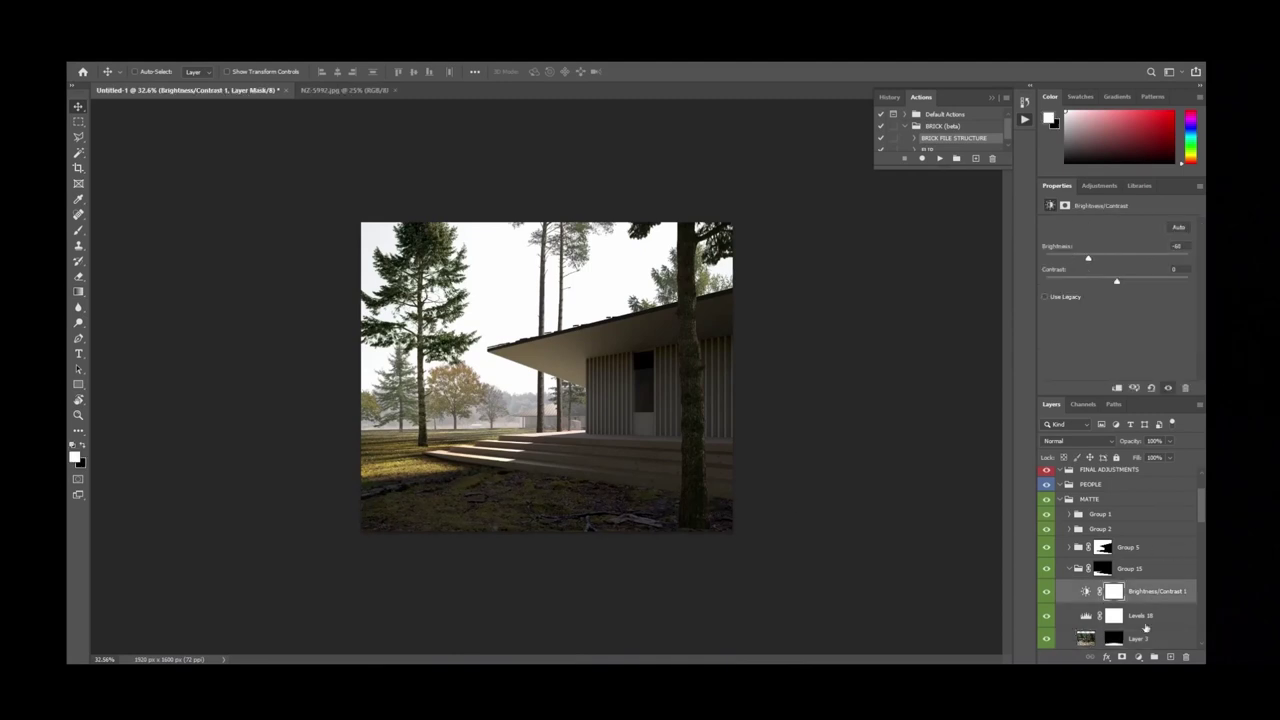
pyautogui.hotkey('alt', '[')
pyautogui.moveTo(1110, 316); pyautogui.dragTo(1107, 317)
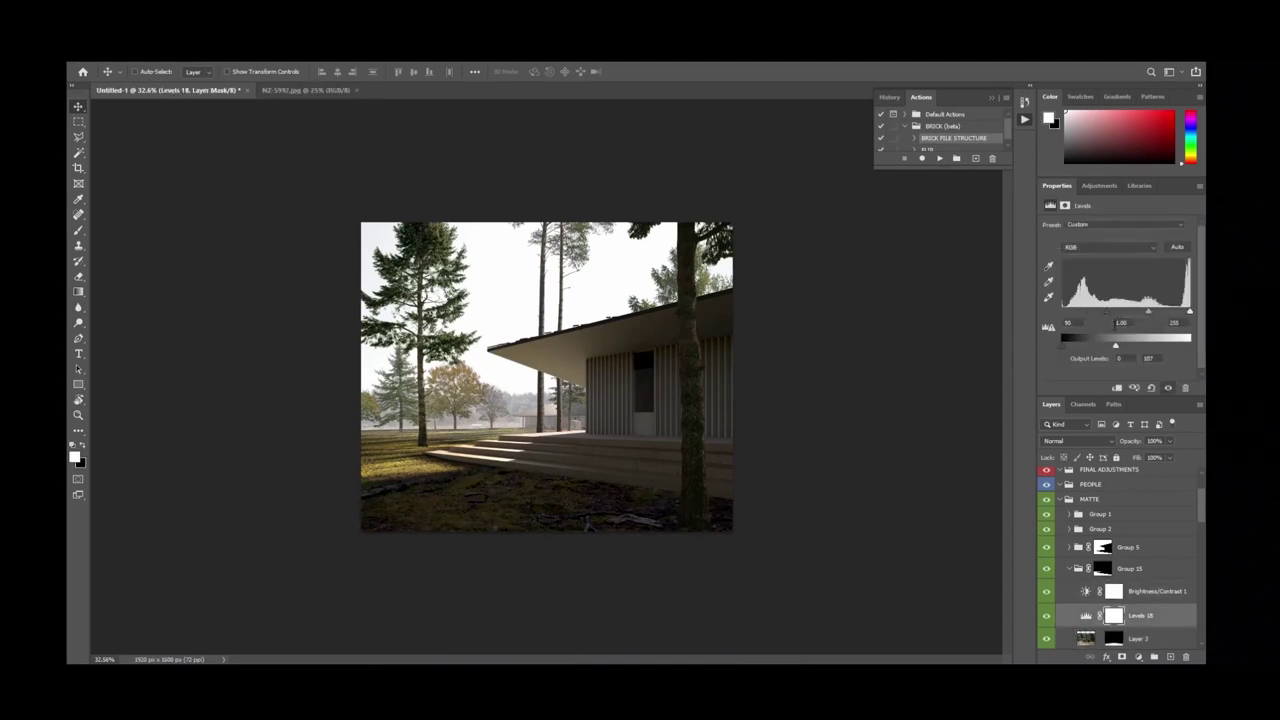
pyautogui.click(1046, 569)
pyautogui.click(1046, 569)
# Add a Hue/Saturation adjustment above Levels 18 and set its Yellows to hue -1, saturation -42 and lightness -29.
pyautogui.click(1101, 185)
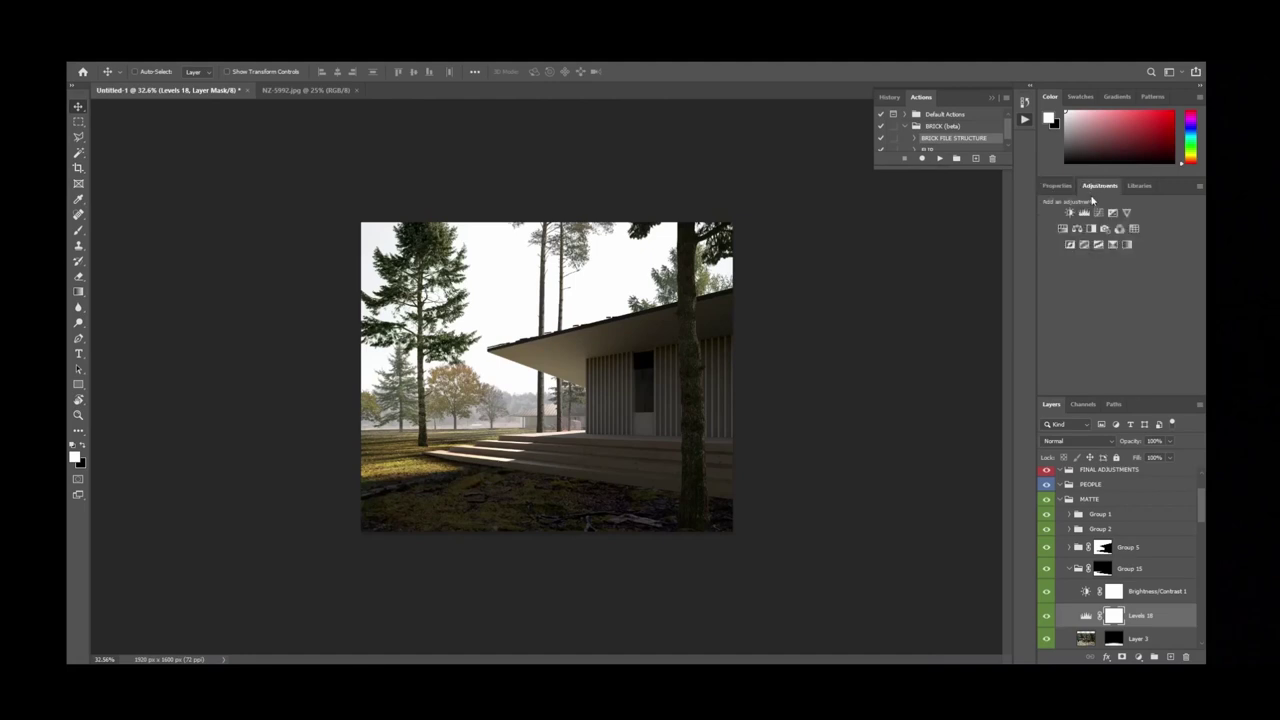
pyautogui.click(1062, 236)
pyautogui.click(1050, 241)
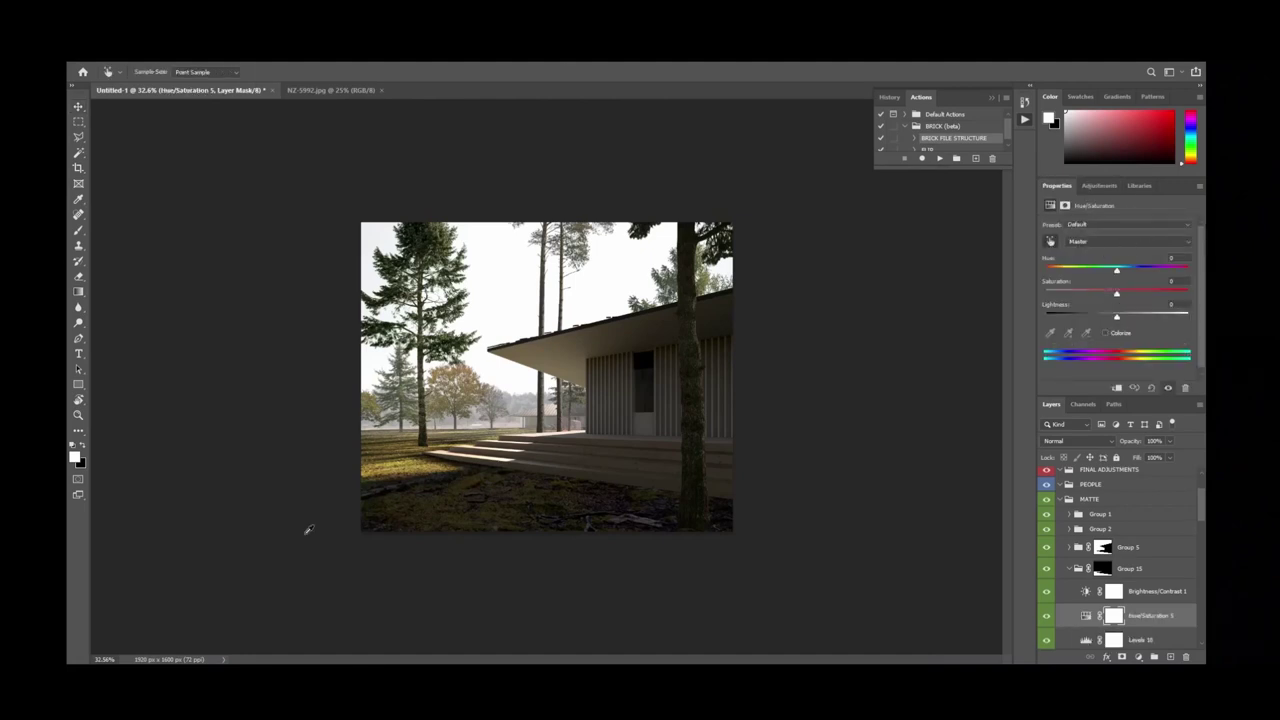
pyautogui.click(431, 504)
pyautogui.moveTo(1116, 295)
pyautogui.mouseDown()
pyautogui.moveTo(1097, 296)
pyautogui.moveTo(1140, 273)
pyautogui.moveTo(1085, 297)
pyautogui.moveTo(1097, 271)
pyautogui.moveTo(1117, 272)
pyautogui.mouseUp()
pyautogui.click(1097, 242)
pyautogui.click(1095, 270)
pyautogui.moveTo(1117, 317); pyautogui.dragTo(1096, 320)
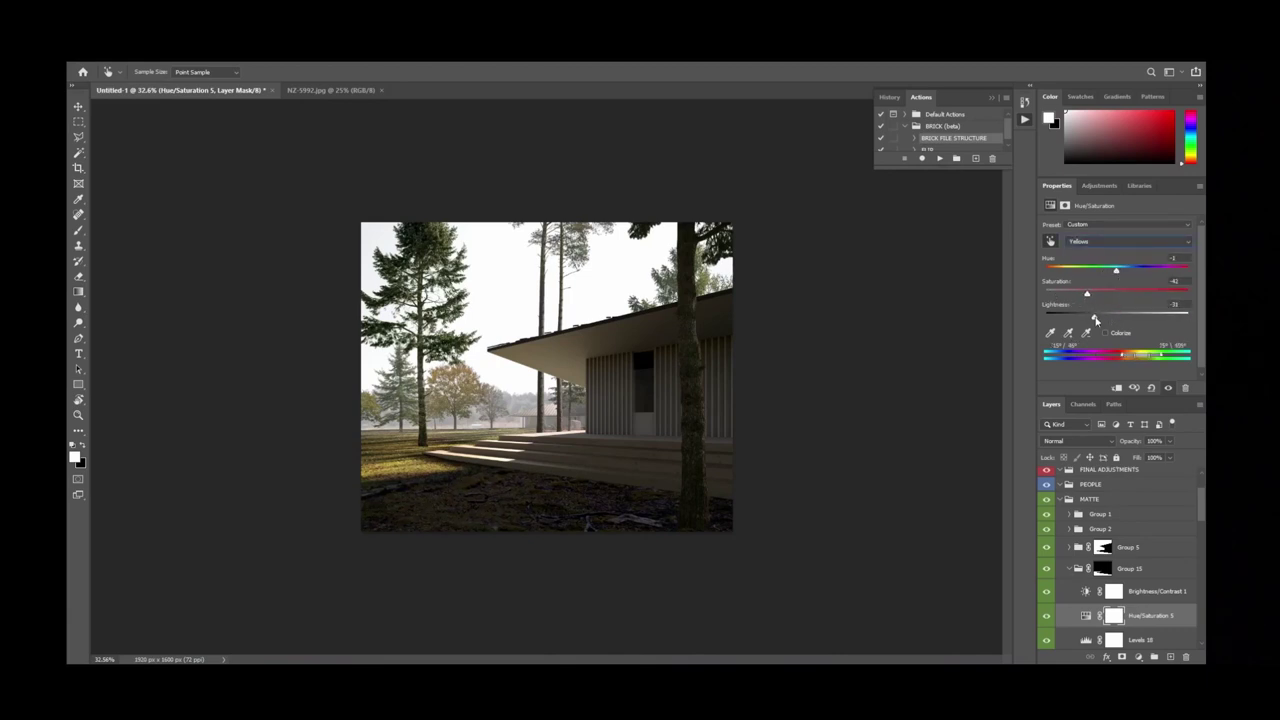
# Copy the Levels 16 adjustment with its mask from Group 14 to the top of Group 15 and compare its effect.
pyautogui.hotkey('ctrl', '+')
pyautogui.hotkey('ctrl', '+')
pyautogui.hotkey('ctrl', '+')
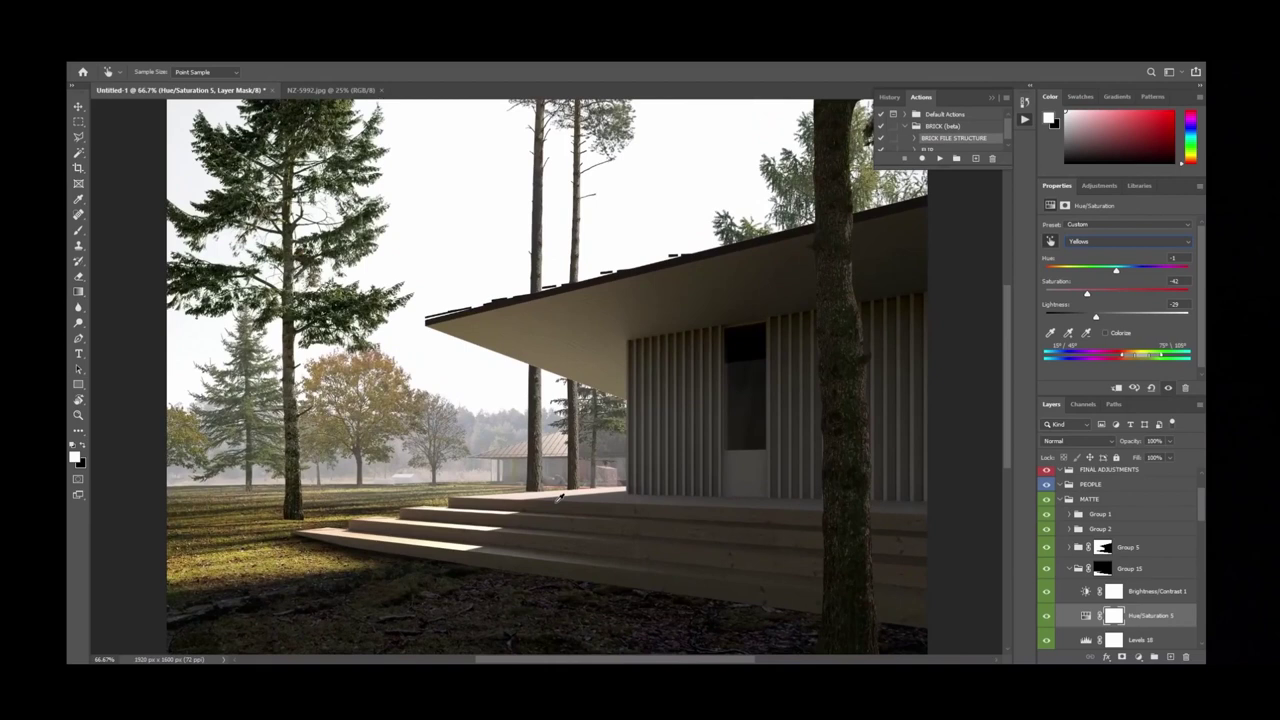
pyautogui.scroll(-3, 603, 378)
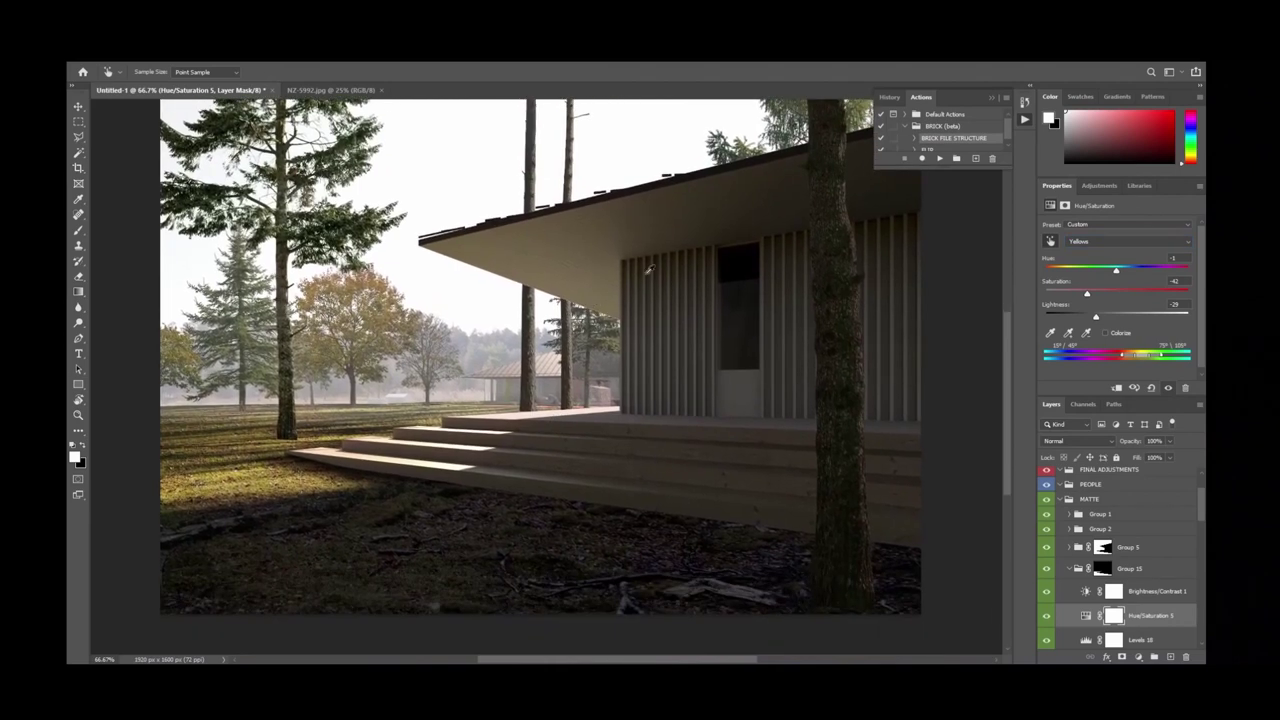
pyautogui.scroll(-4, 1090, 638)
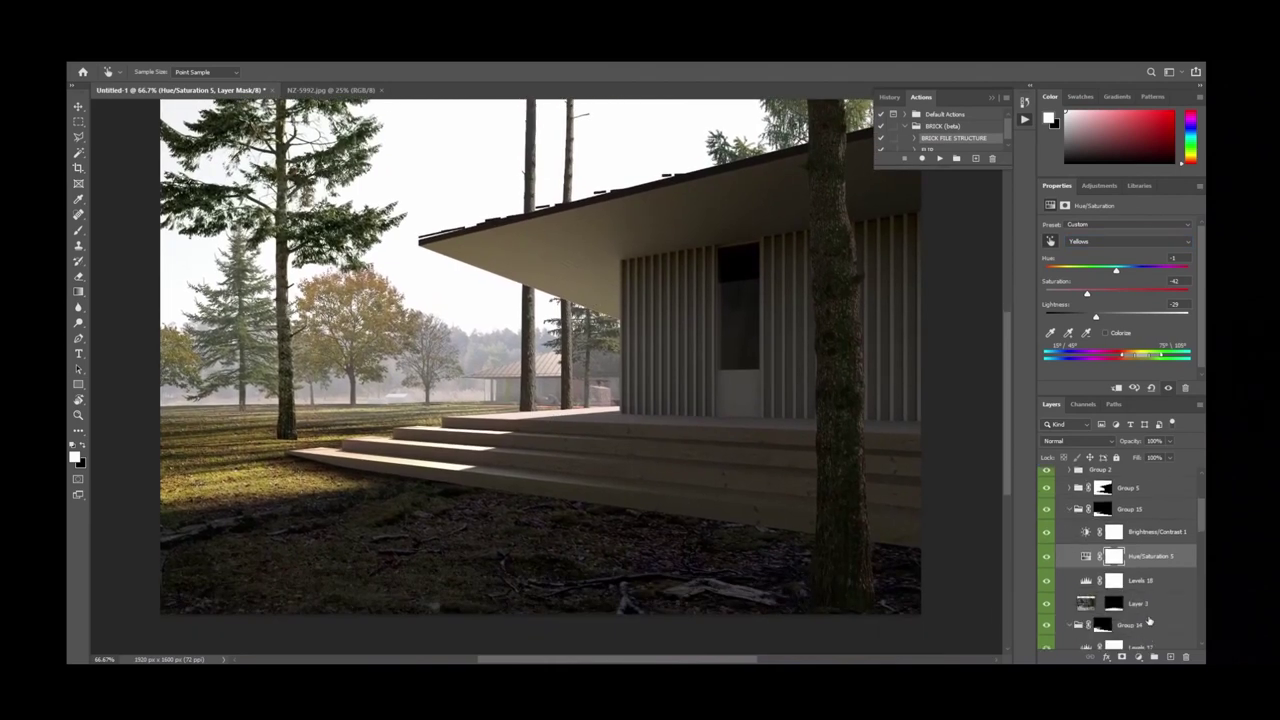
pyautogui.click(1145, 628)
pyautogui.keyDown('alt'); pyautogui.moveTo(1145, 628); pyautogui.dragTo(1151, 480); pyautogui.keyUp('alt')
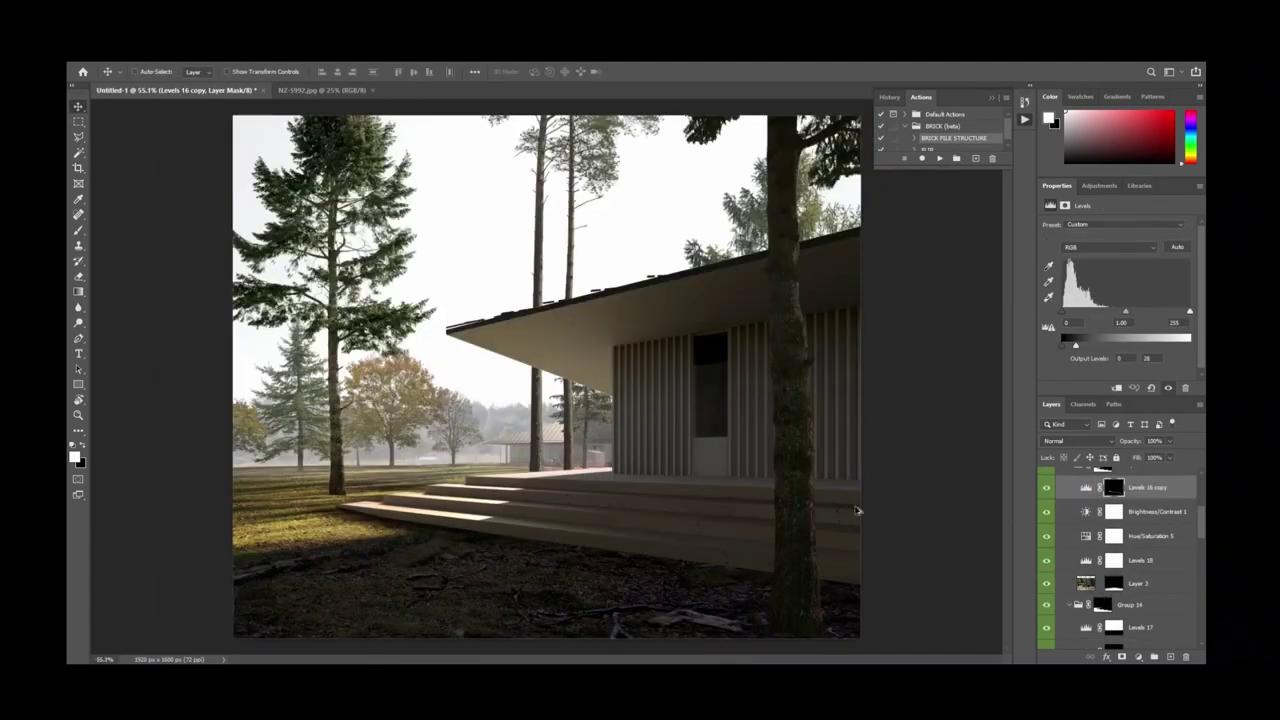
pyautogui.hotkey('ctrl', '0')
pyautogui.click(1050, 489)
pyautogui.click(1050, 489)
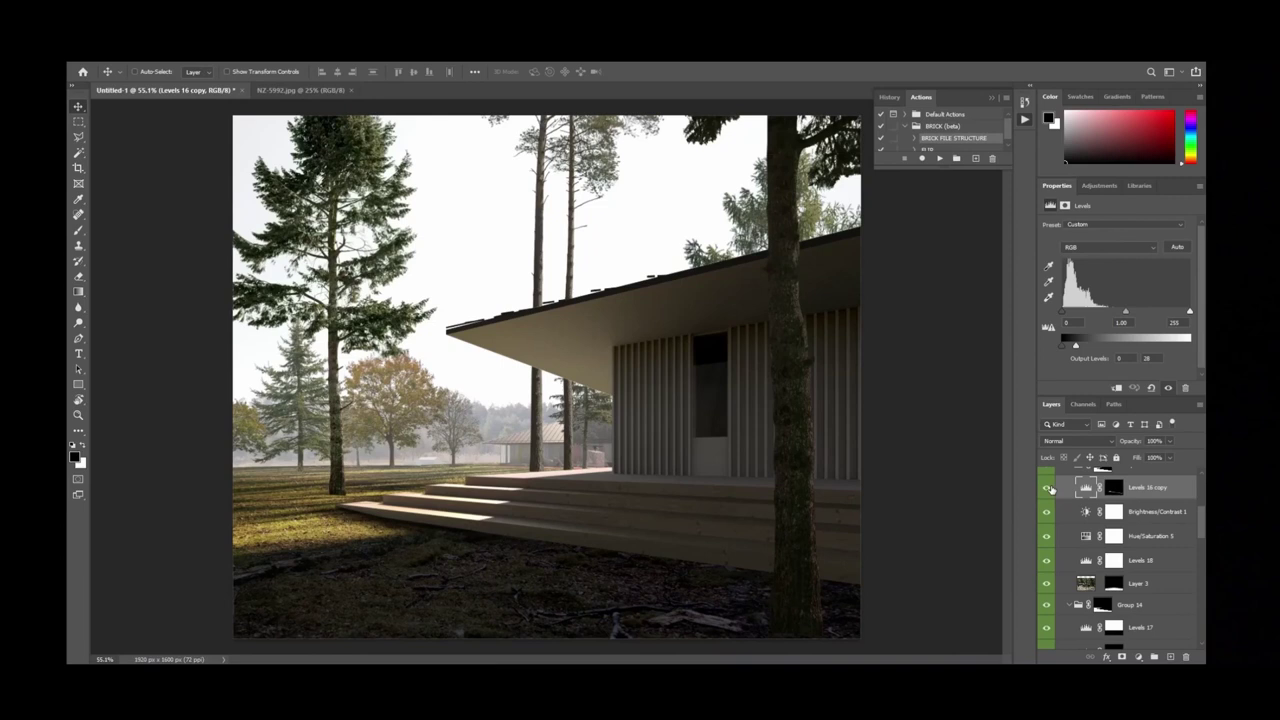
pyautogui.click(1048, 488)
pyautogui.click(1048, 488)
pyautogui.click(1048, 488)
pyautogui.click(1048, 488)
# Paint on Group 15's mask with an Organic Round brush at 100% opacity and flow to refine the ground's edge along the steps.
pyautogui.click(1102, 468)
pyautogui.press('b')
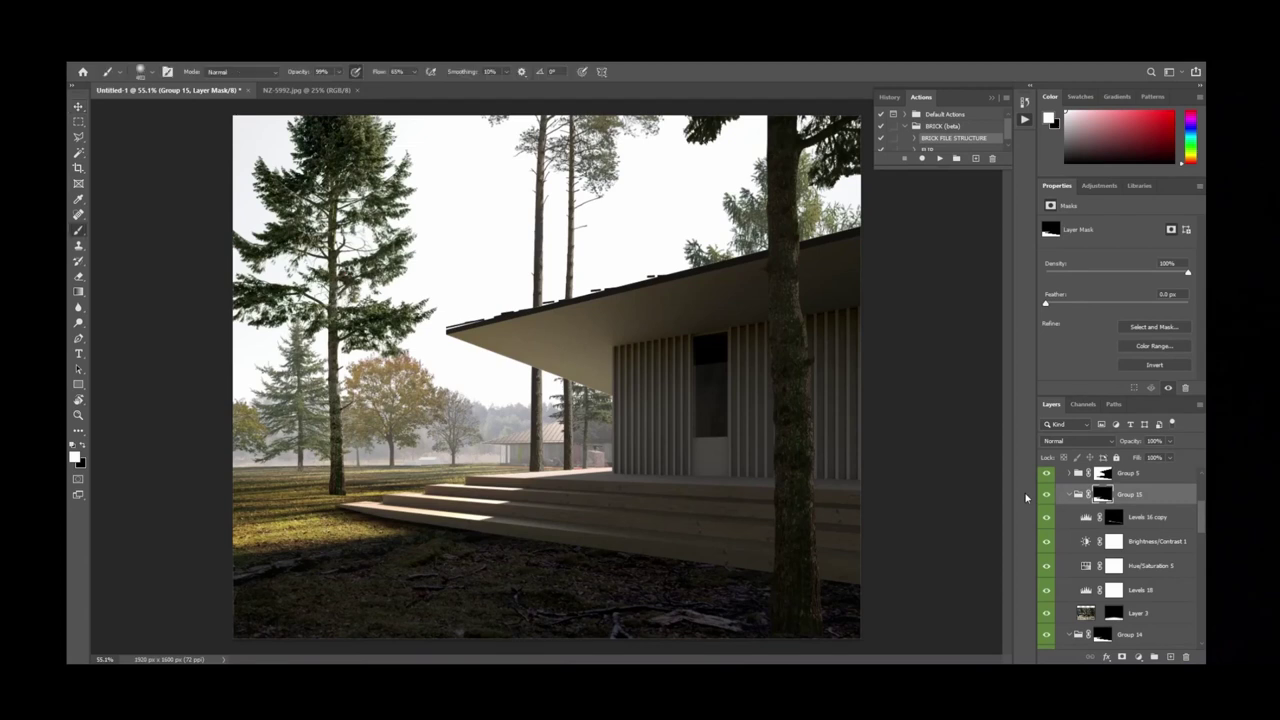
pyautogui.moveTo(543, 563)
pyautogui.keyDown('alt'); pyautogui.mouseDown(button='right')
pyautogui.moveTo(486, 571)
pyautogui.moveTo(497, 565)
pyautogui.mouseUp(button='right'); pyautogui.keyUp('alt')
pyautogui.rightClick(547, 541)
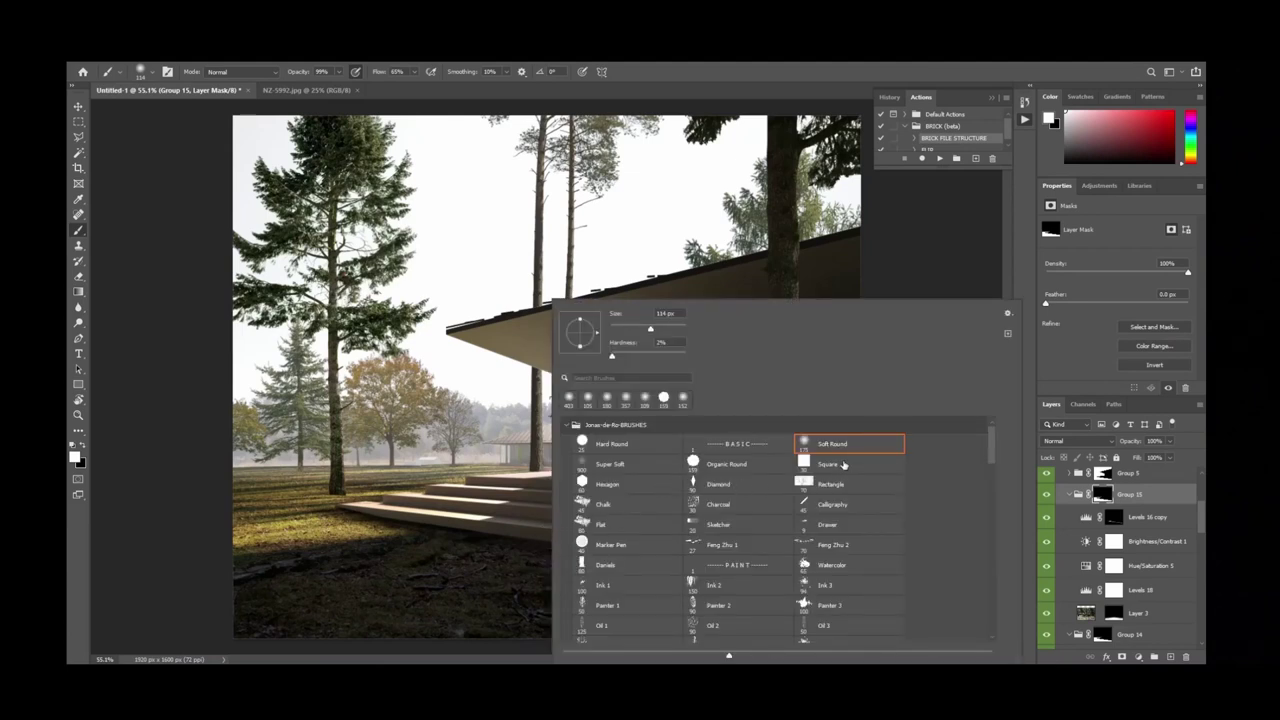
pyautogui.click(724, 467)
pyautogui.moveTo(491, 549)
pyautogui.keyDown('alt'); pyautogui.mouseDown(button='right')
pyautogui.moveTo(480, 563)
pyautogui.moveTo(451, 543)
pyautogui.mouseUp(button='right'); pyautogui.keyUp('alt')
pyautogui.press('x')
pyautogui.press('x')
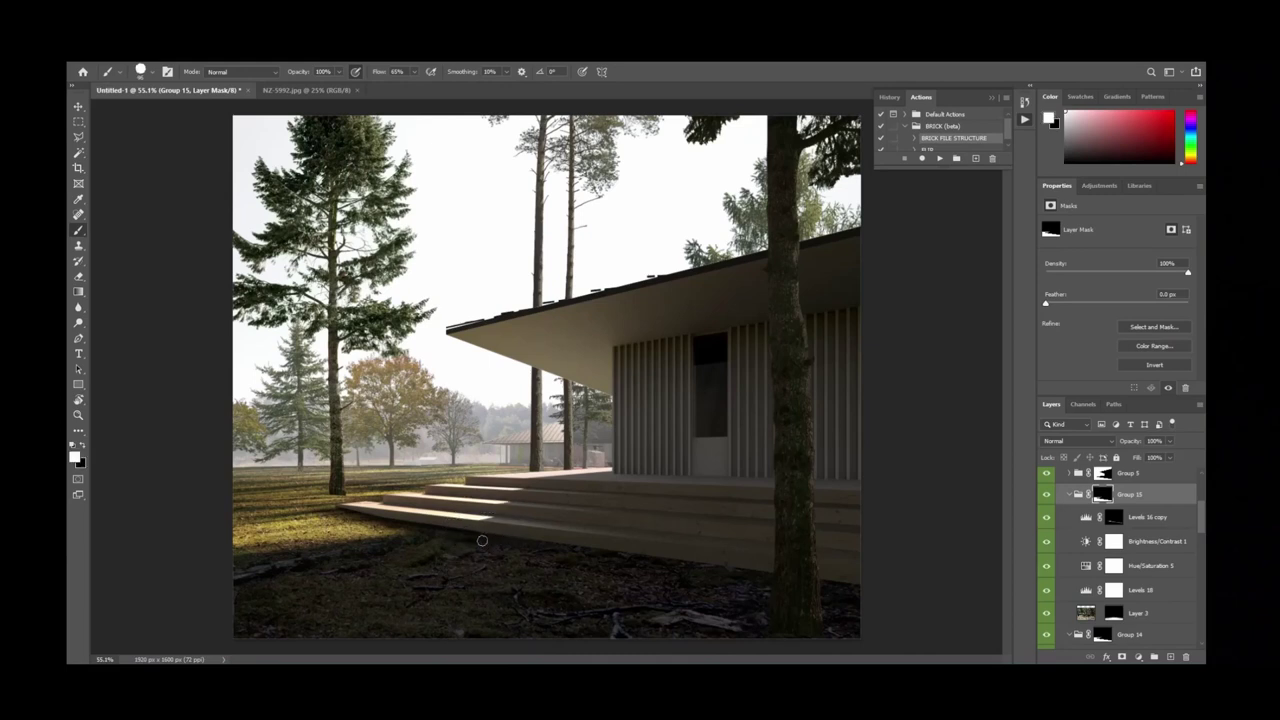
pyautogui.hotkey('shift', '0')
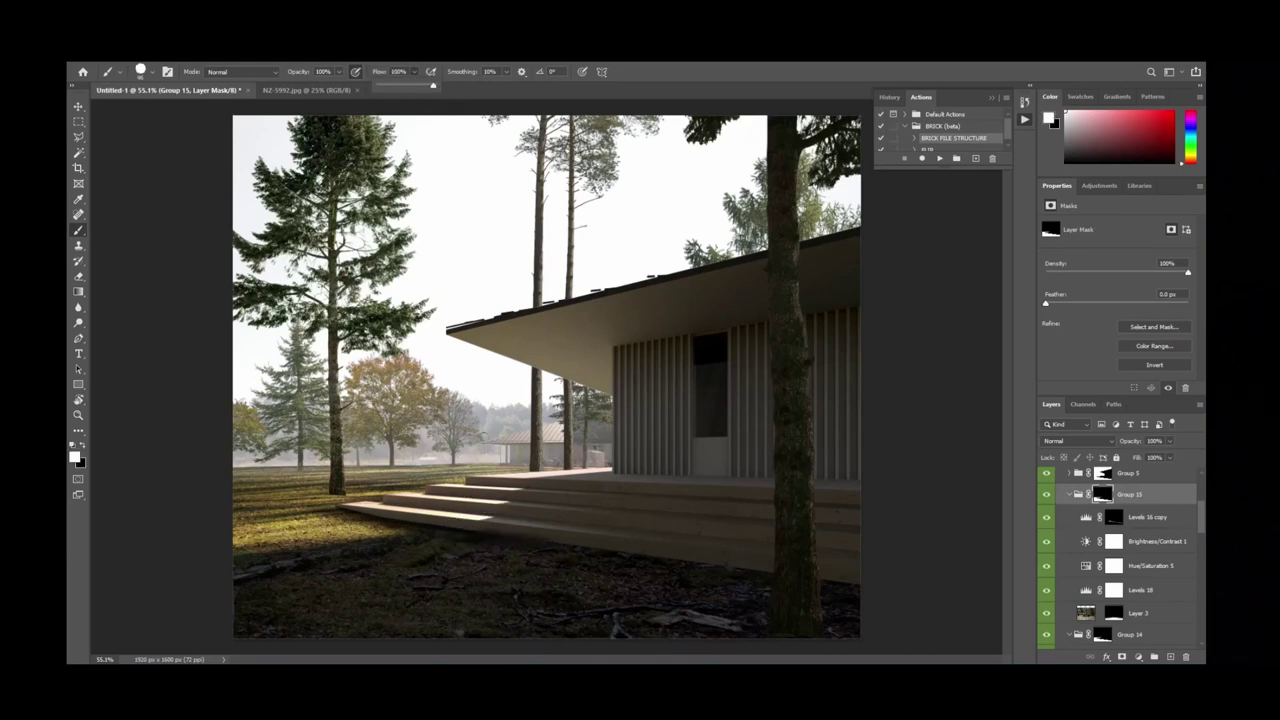
pyautogui.moveTo(688, 562); pyautogui.dragTo(875, 592)
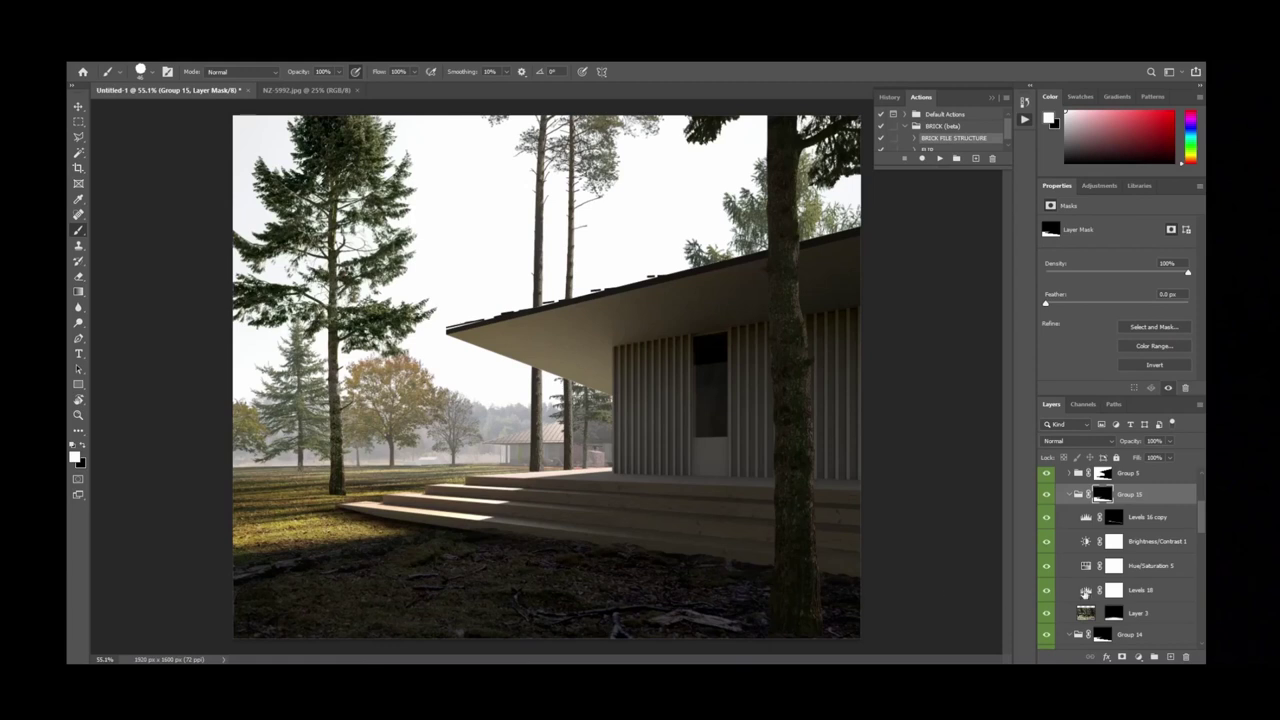
# Touch up the masks of Group 14 and Levels 16 with the brush where the grass meets the tip of the lowest step.
pyautogui.hotkey('ctrl', '-')
pyautogui.hotkey('ctrl', '-')
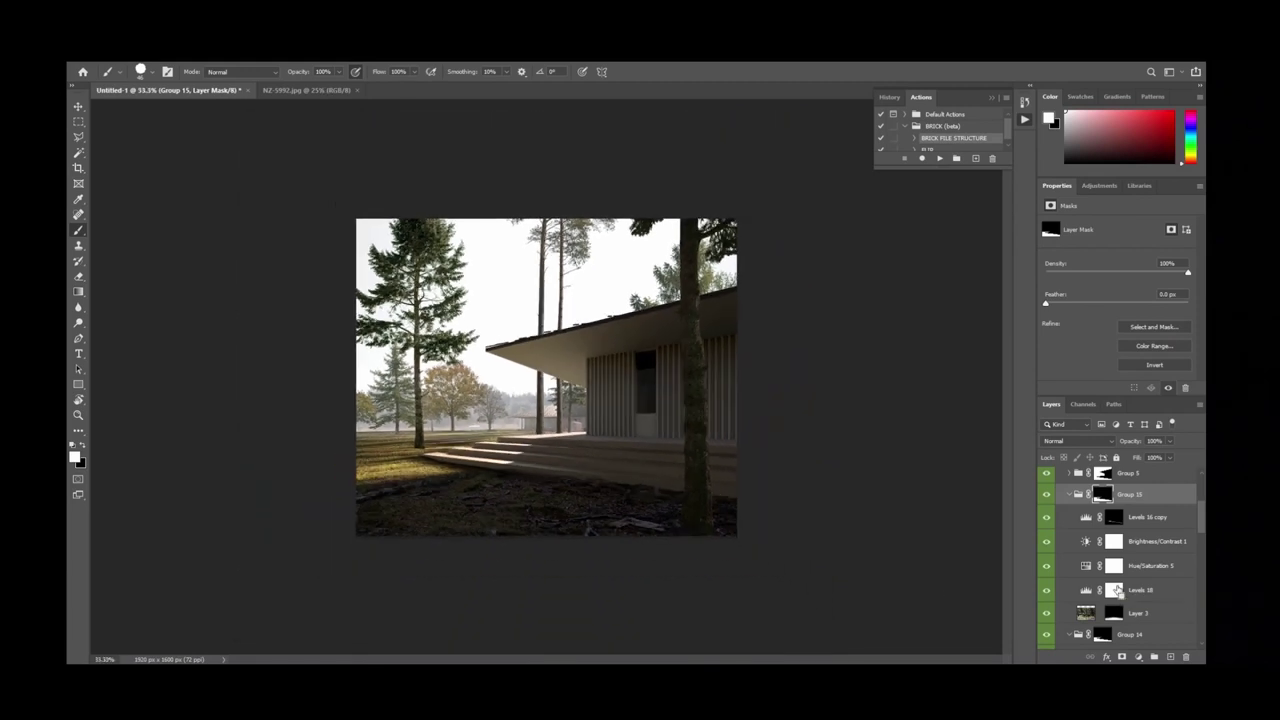
pyautogui.hotkey('ctrl', '+')
pyautogui.hotkey('ctrl', '+')
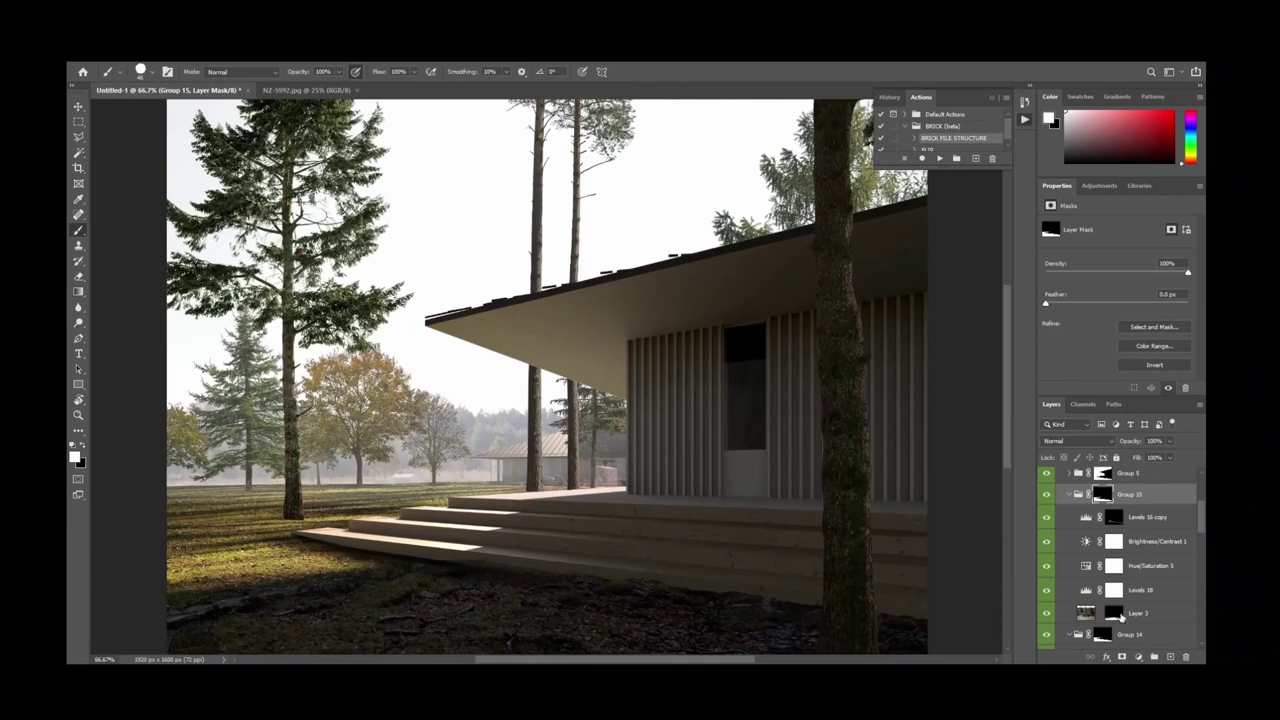
pyautogui.click(1103, 635)
pyautogui.keyDown('alt'); pyautogui.moveTo(337, 555); pyautogui.dragTo(337, 555, button='right'); pyautogui.keyUp('alt')
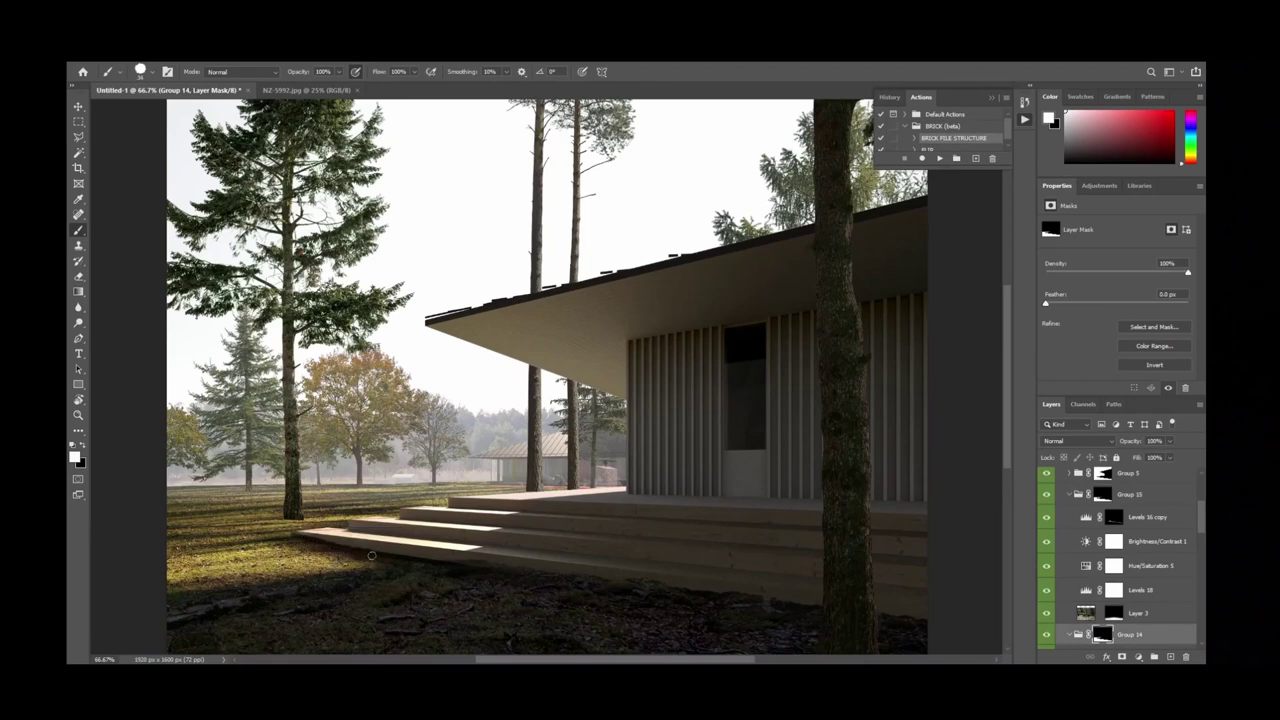
pyautogui.scroll(-3, 1114, 560)
pyautogui.click(1114, 533)
pyautogui.keyDown('alt'); pyautogui.moveTo(327, 538); pyautogui.dragTo(323, 538, button='right'); pyautogui.keyUp('alt')
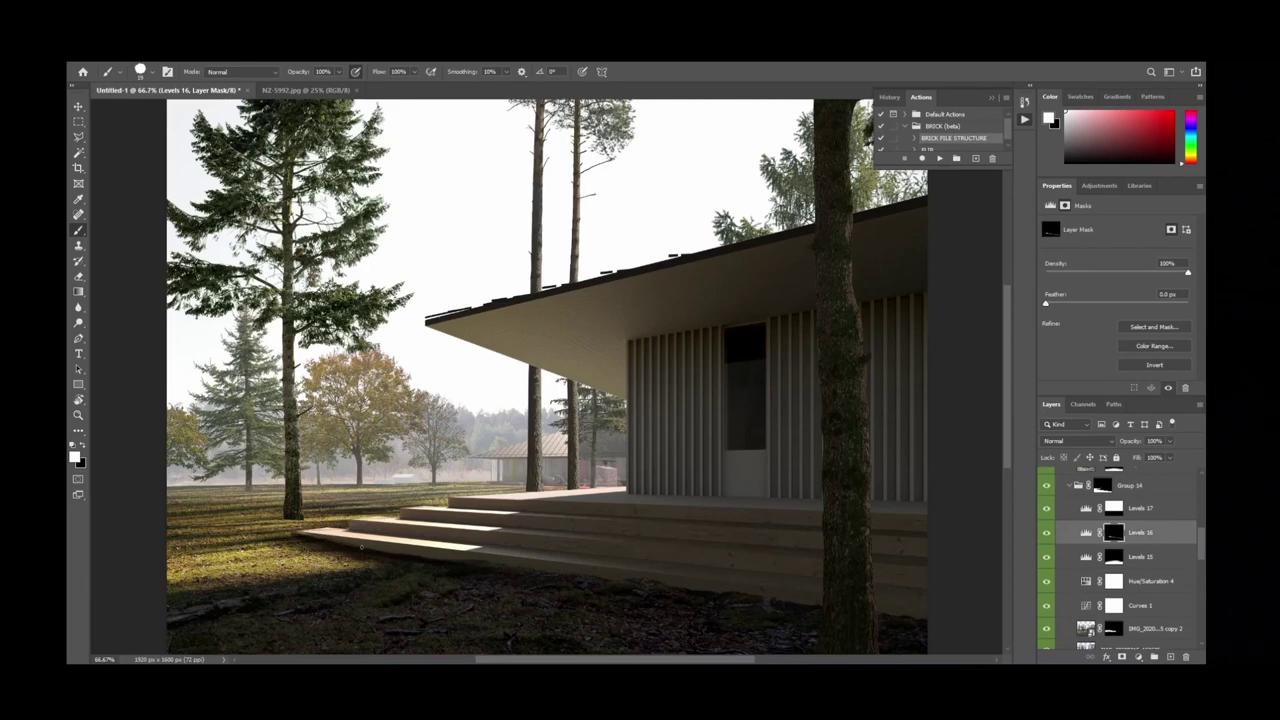
# Flip the canvas view horizontally and examine the composition and foreground shadows at different zoom levels.
pyautogui.hotkey('ctrl', '-')
pyautogui.hotkey('ctrl', '-')
pyautogui.hotkey('ctrl', '+')
pyautogui.hotkey('ctrl', '+')
pyautogui.hotkey('ctrl', '-')
pyautogui.hotkey('ctrl', '-')
pyautogui.press('r')
pyautogui.moveTo(764, 590); pyautogui.dragTo(590, 645)
pyautogui.press('Escape')
pyautogui.press('F2')
pyautogui.keyDown('alt'); pyautogui.scroll(-1, 482, 523); pyautogui.keyUp('alt')
pyautogui.keyDown('alt'); pyautogui.scroll(8, 482, 523); pyautogui.keyUp('alt')
pyautogui.moveTo(507, 516); pyautogui.dragTo(571, 500)
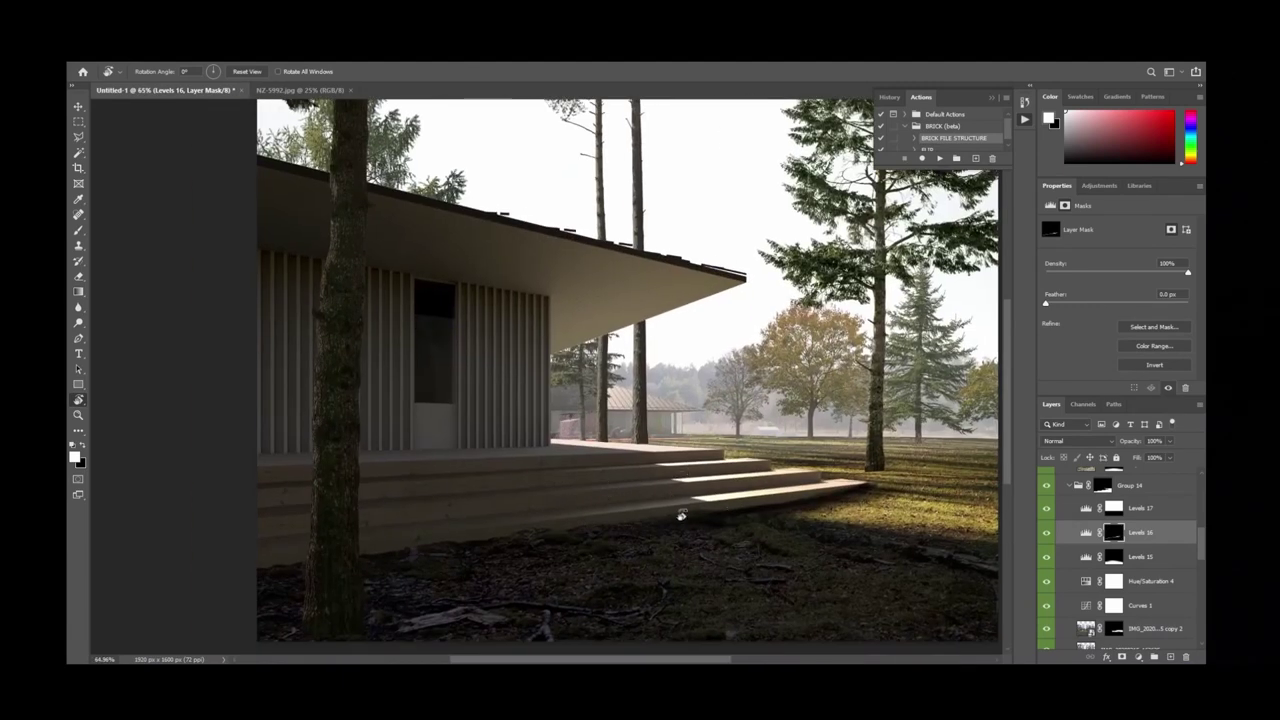
pyautogui.keyDown('alt'); pyautogui.scroll(-3, 530, 600); pyautogui.keyUp('alt')
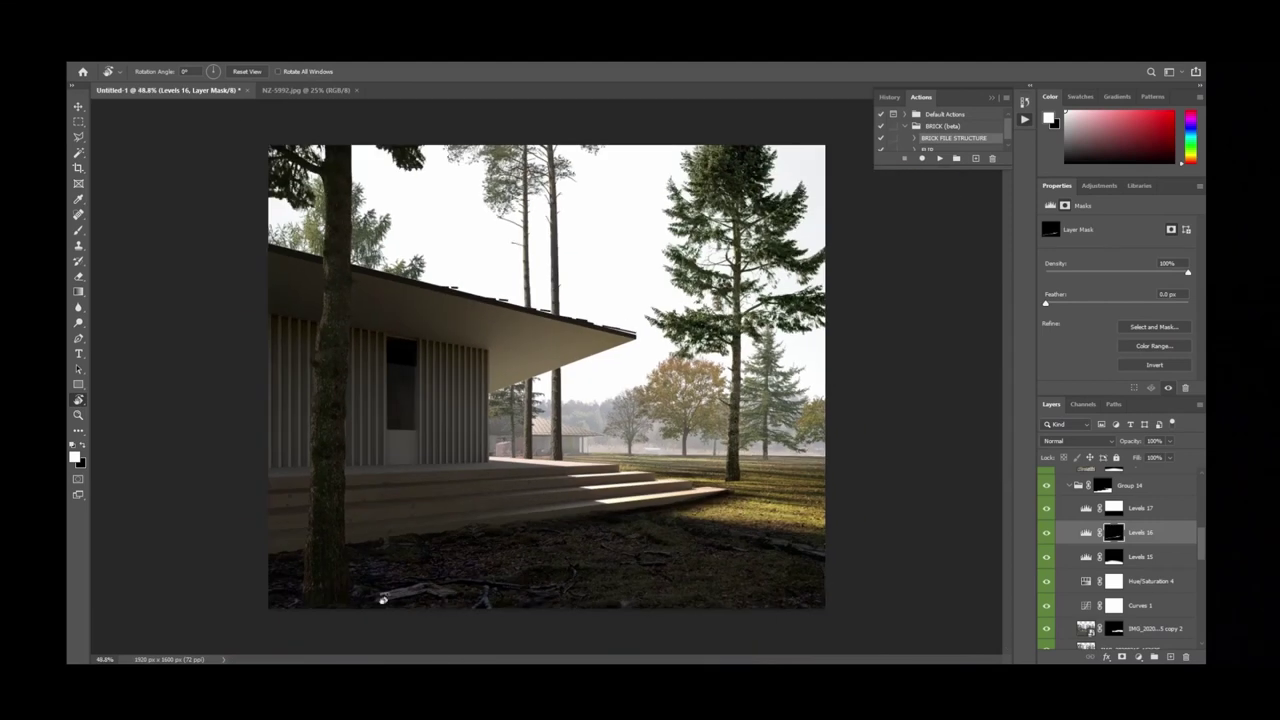
pyautogui.keyDown('alt'); pyautogui.scroll(3, 306, 580); pyautogui.keyUp('alt')
pyautogui.keyDown('alt'); pyautogui.scroll(-1, 305, 573); pyautogui.keyUp('alt')
pyautogui.keyDown('alt'); pyautogui.scroll(-1, 304, 573); pyautogui.keyUp('alt')
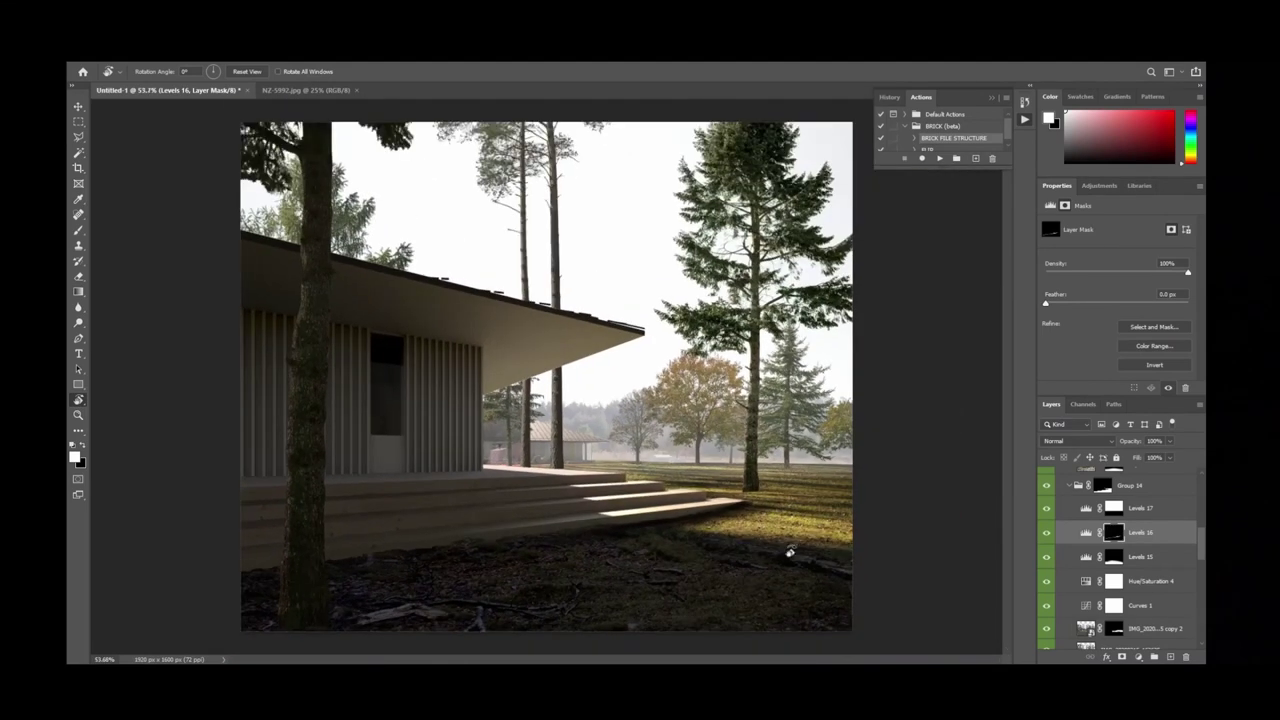
pyautogui.scroll(2, 1068, 535)
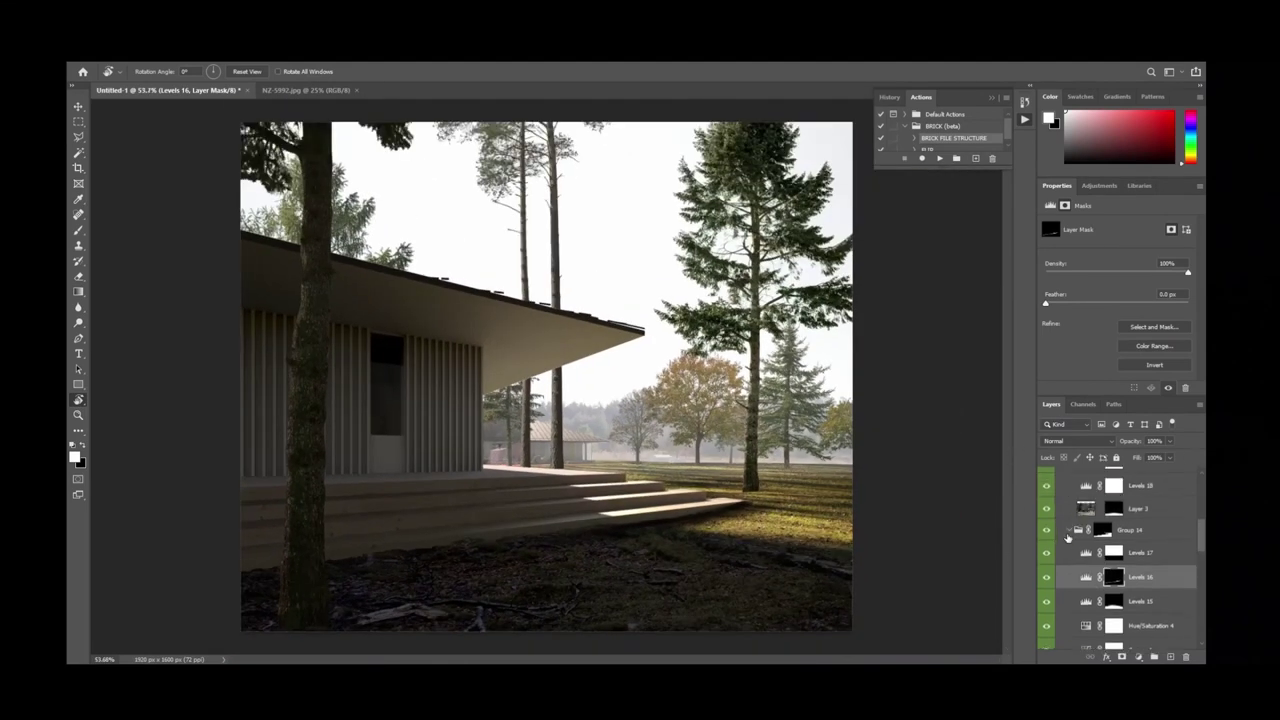
# Collapse Groups 14 and 15, then add a Brightness/Contrast adjustment above Levels 3 in Group 1 with brightness about -58.
pyautogui.click(1068, 531)
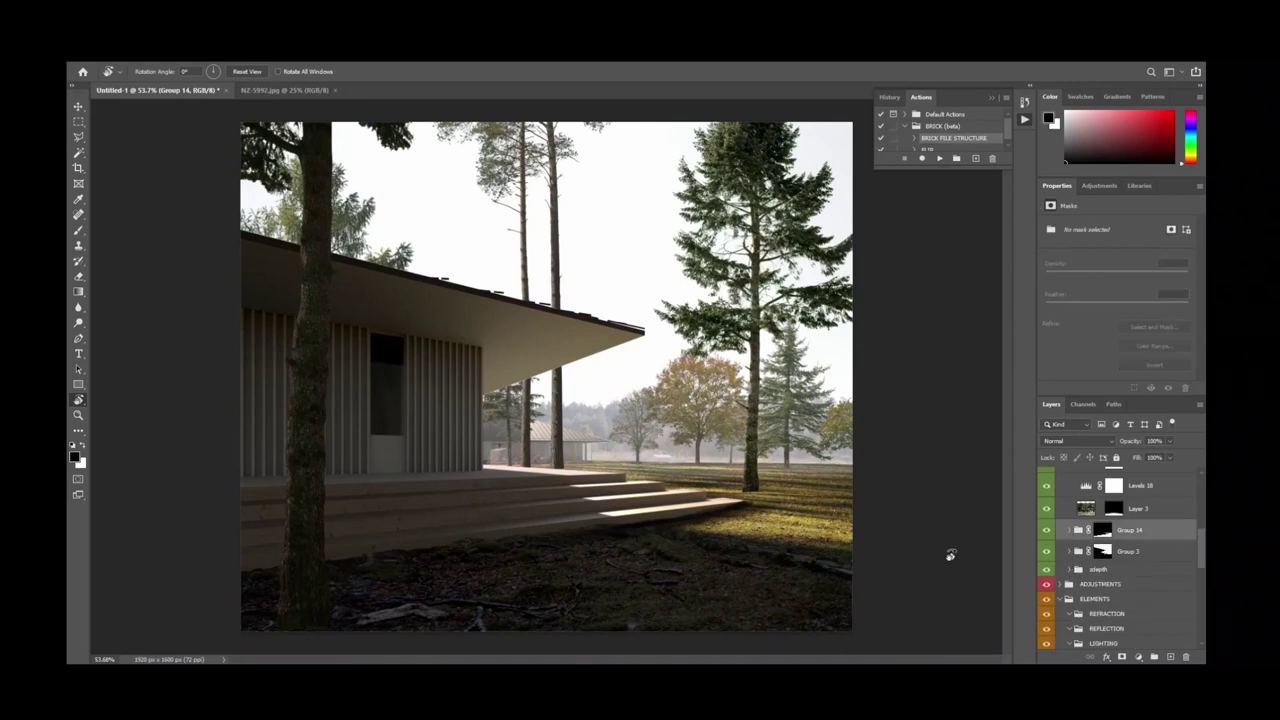
pyautogui.scroll(3, 1105, 534)
pyautogui.scroll(4, 1104, 535)
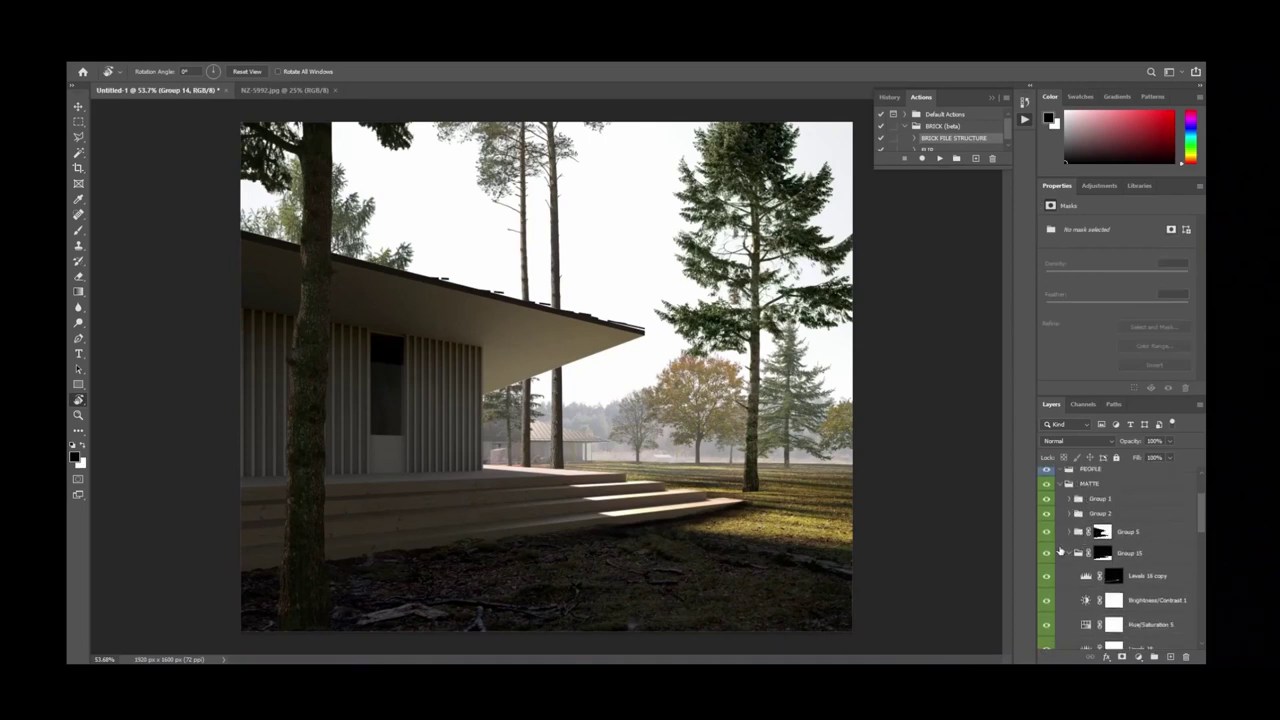
pyautogui.click(1068, 553)
pyautogui.click(1070, 498)
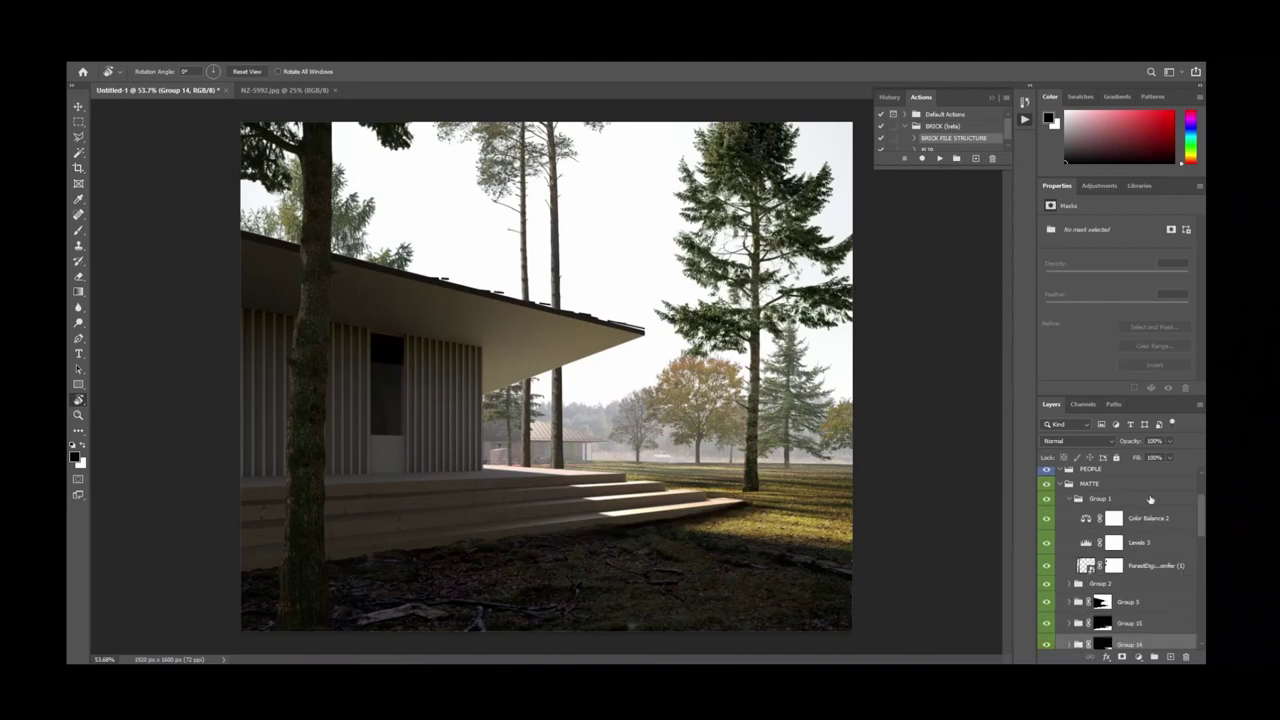
pyautogui.click(1145, 543)
pyautogui.click(1095, 186)
pyautogui.click(1071, 211)
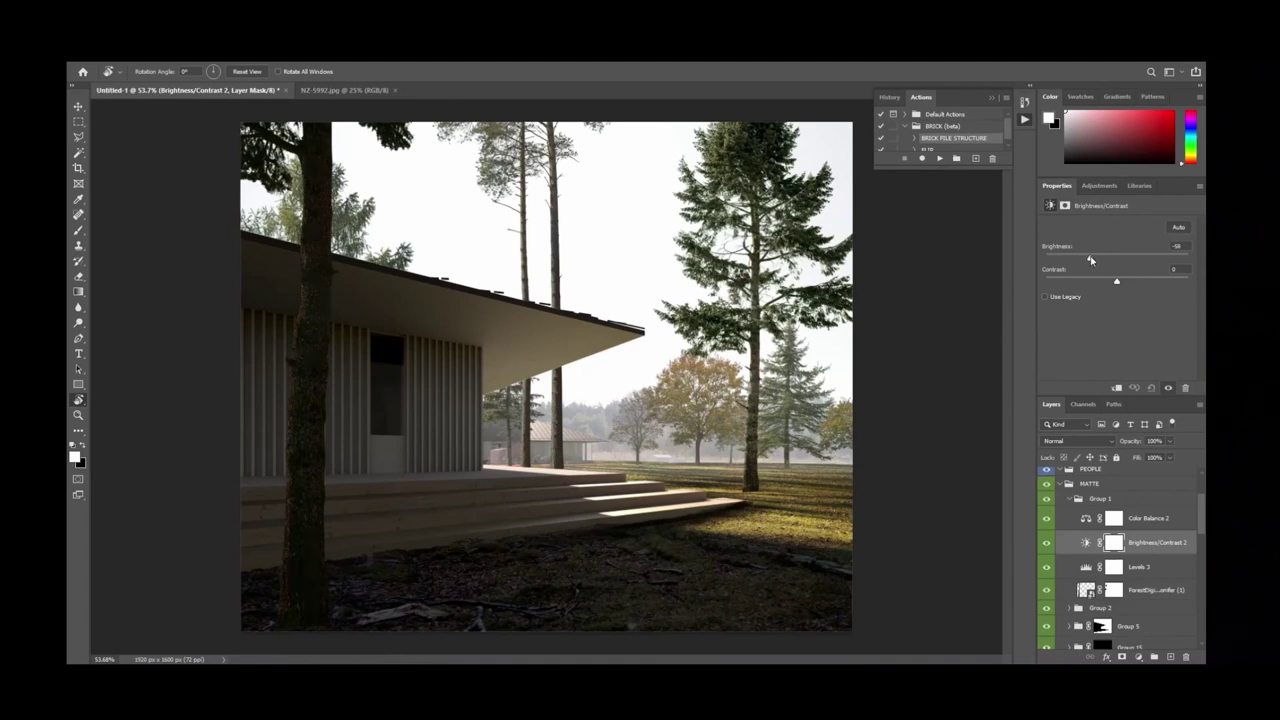
# Add a Color Balance adjustment to the foreground tree in Group 1 with midtones cyan-red -6 and magenta-green -3, and unflip the canvas view.
pyautogui.click(1107, 188)
pyautogui.click(1087, 229)
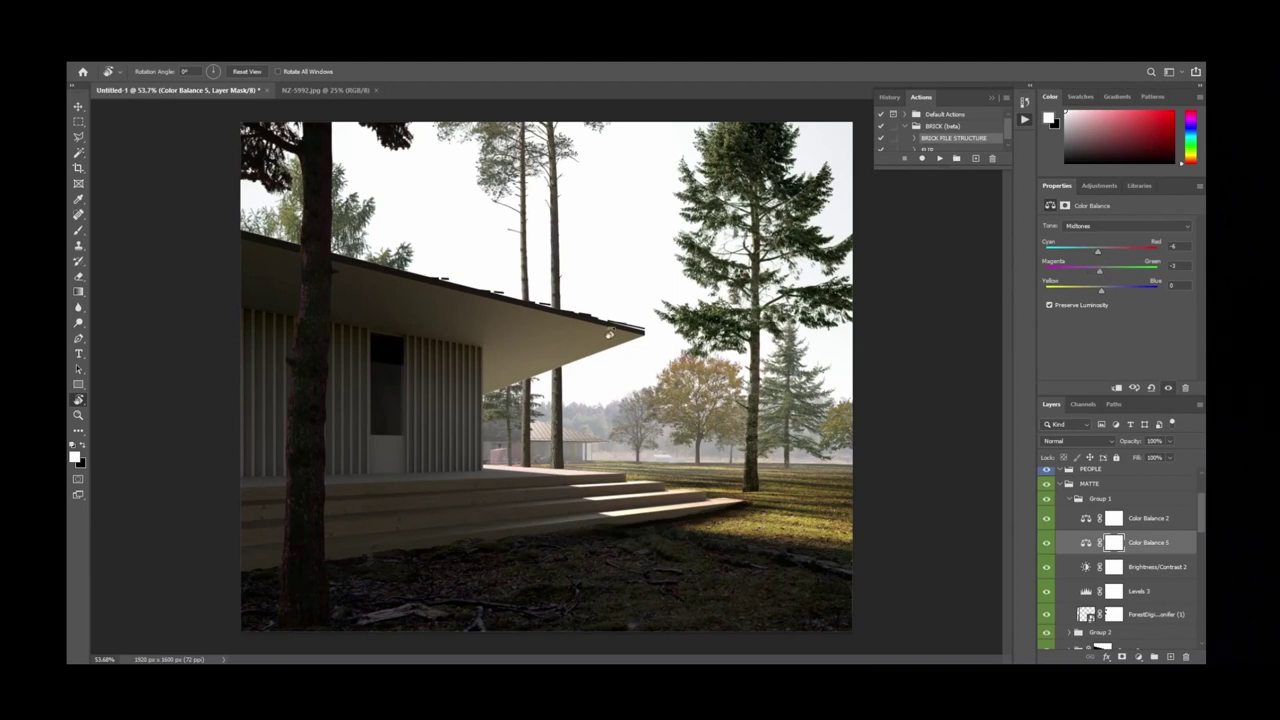
pyautogui.moveTo(674, 313); pyautogui.dragTo(626, 424)
pyautogui.moveTo(691, 347); pyautogui.dragTo(545, 440)
pyautogui.press('Escape')
pyautogui.hotkey('ctrl', 'shift', 'h')
pyautogui.keyDown('alt'); pyautogui.scroll(-2, 687, 342); pyautogui.keyUp('alt')
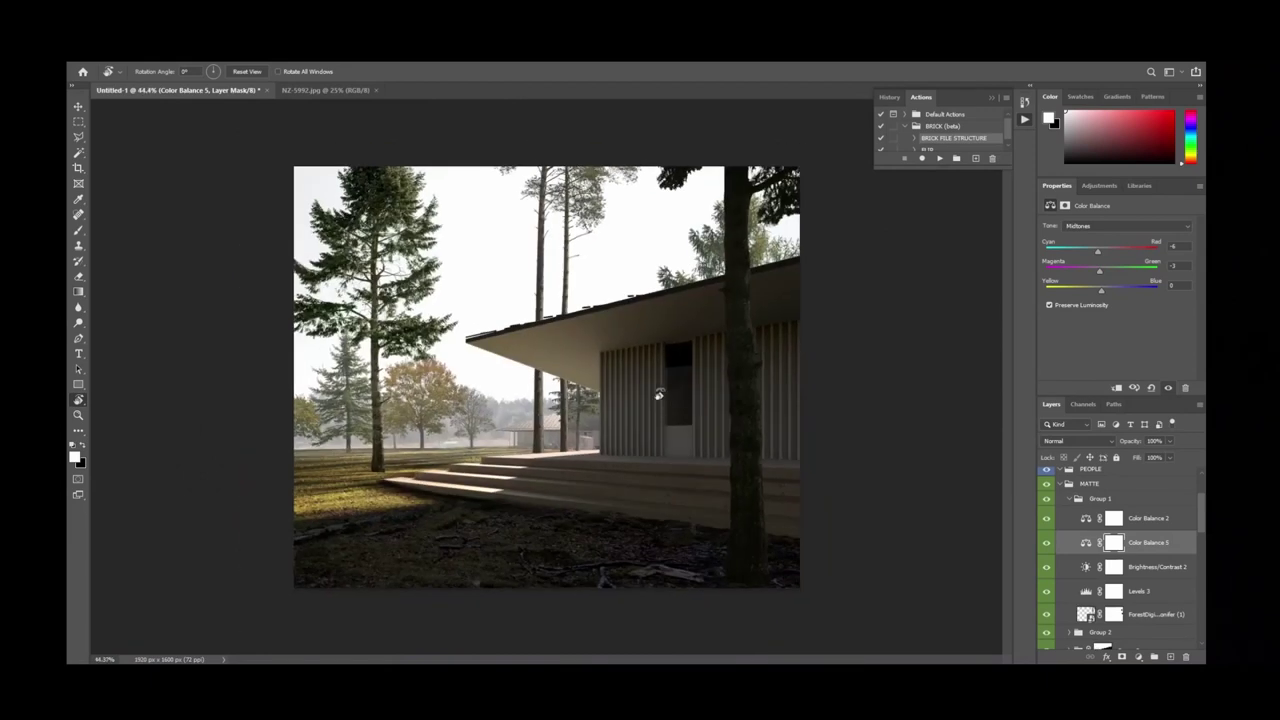
# Collapse Group 1, identify Group 2's content by toggling its visibility, and add a white layer mask to Group 2.
pyautogui.keyDown('alt'); pyautogui.scroll(6, 400, 470); pyautogui.keyUp('alt')
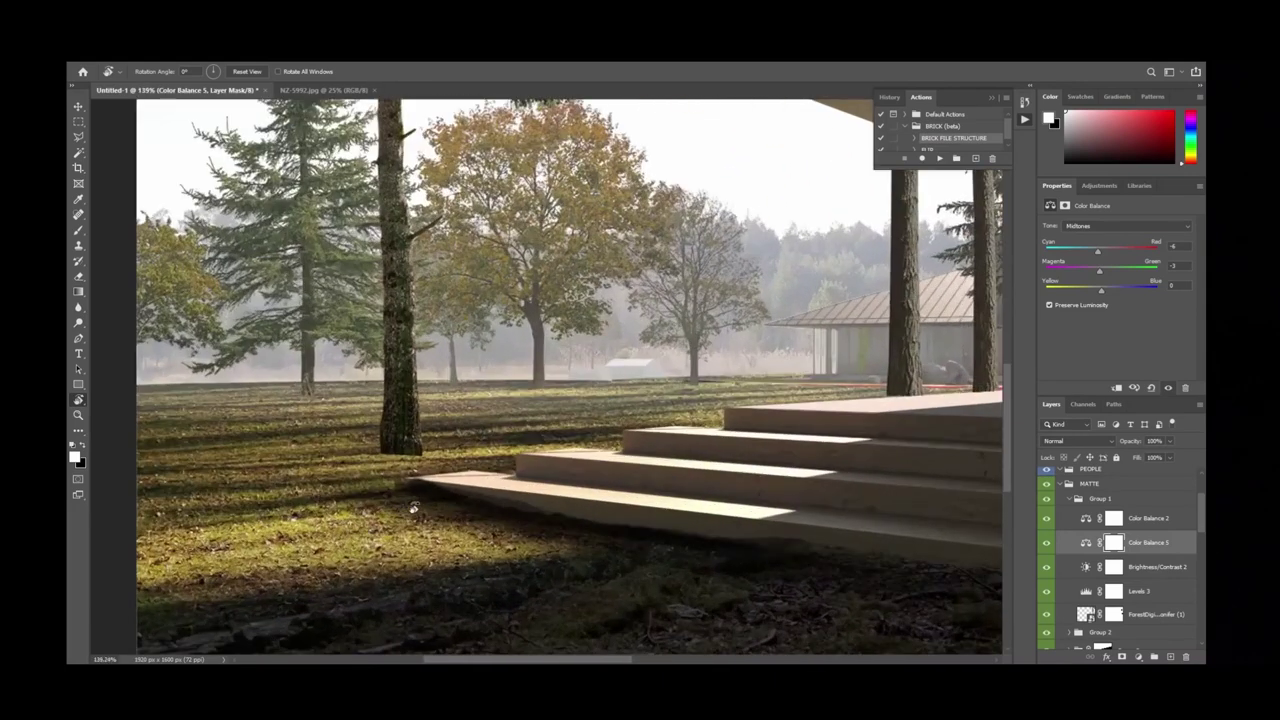
pyautogui.keyDown('alt'); pyautogui.scroll(1, 397, 433); pyautogui.keyUp('alt')
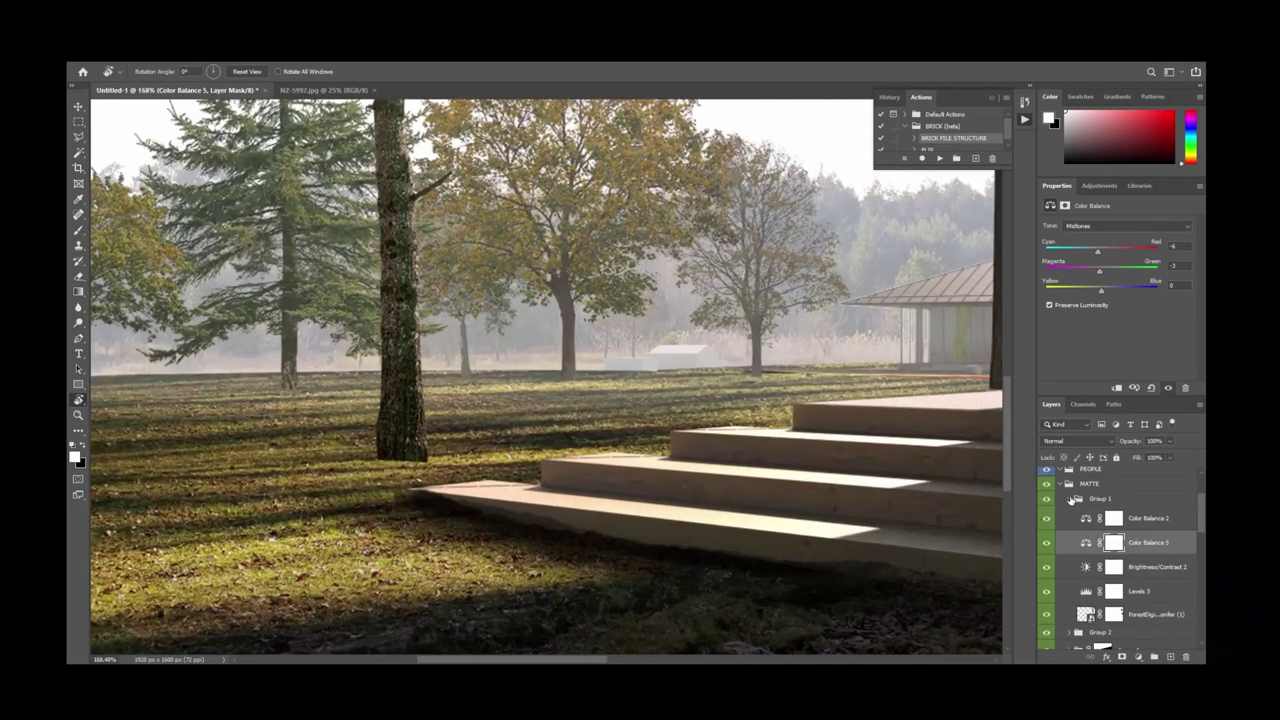
pyautogui.click(1071, 498)
pyautogui.click(1046, 514)
pyautogui.click(1046, 514)
pyautogui.click(1090, 513)
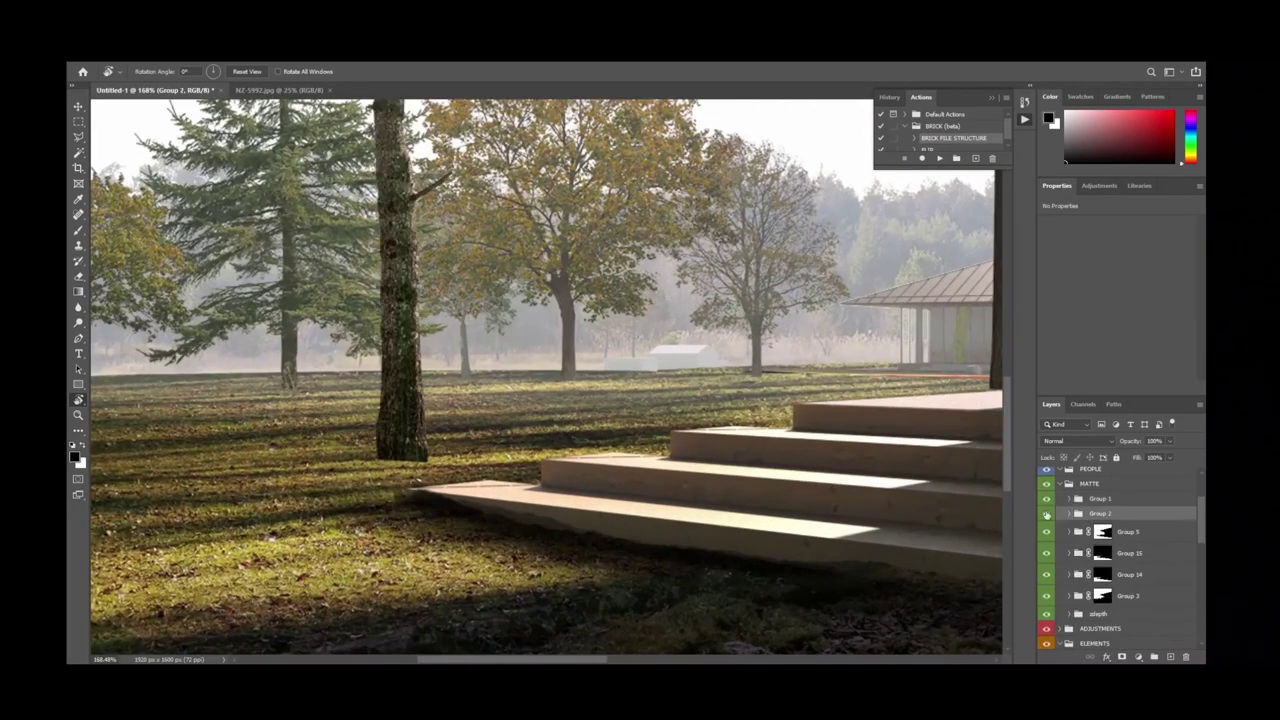
pyautogui.click(1122, 657)
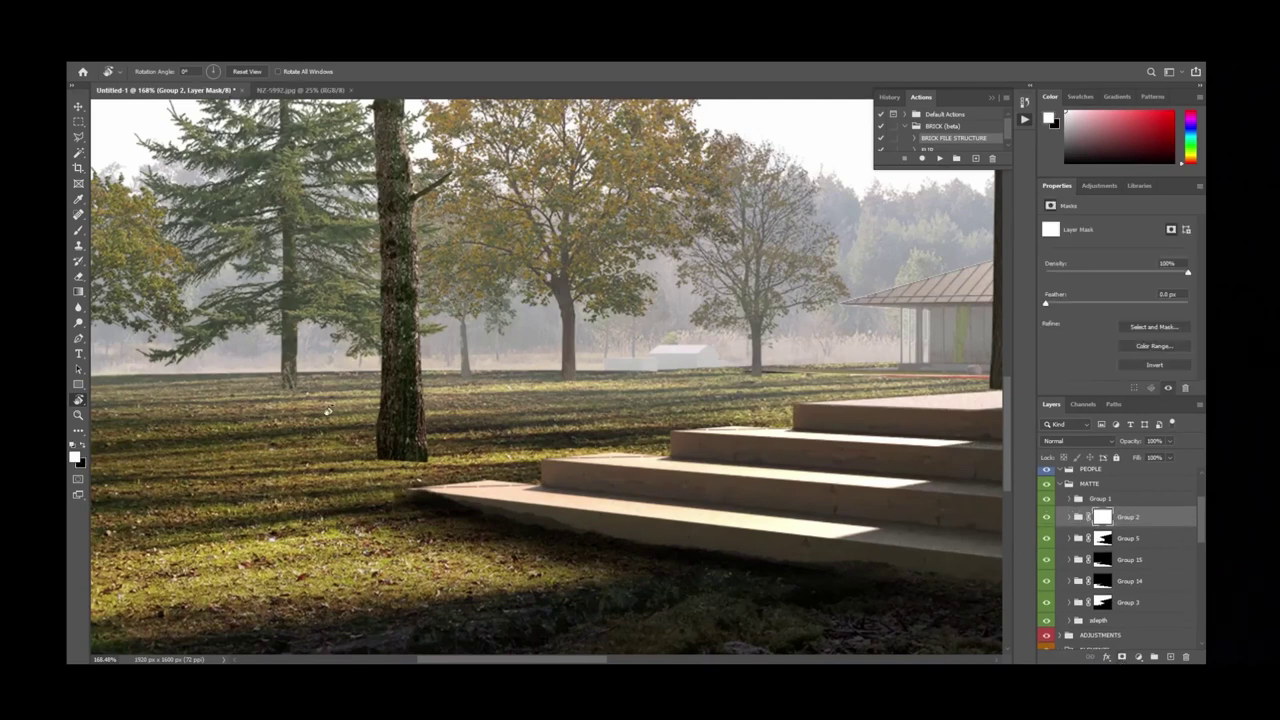
# Paint black on Group 2's mask with a small brush to trim the base of the conifer trunk where it meets the grass.
pyautogui.keyDown('alt'); pyautogui.scroll(2, 447, 478); pyautogui.keyUp('alt')
pyautogui.press('b')
pyautogui.press('b')
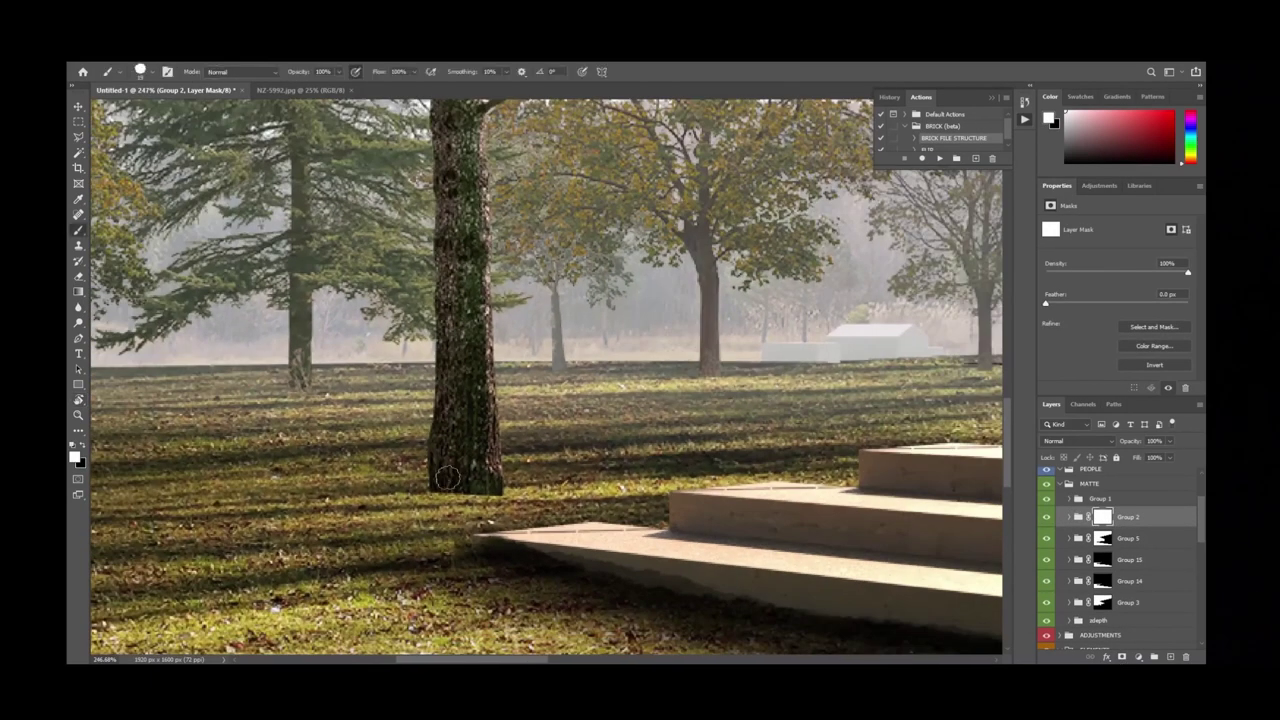
pyautogui.keyDown('alt'); pyautogui.moveTo(462, 544); pyautogui.dragTo(443, 542, button='right'); pyautogui.keyUp('alt')
pyautogui.press('x')
pyautogui.moveTo(499, 491); pyautogui.dragTo(474, 492)
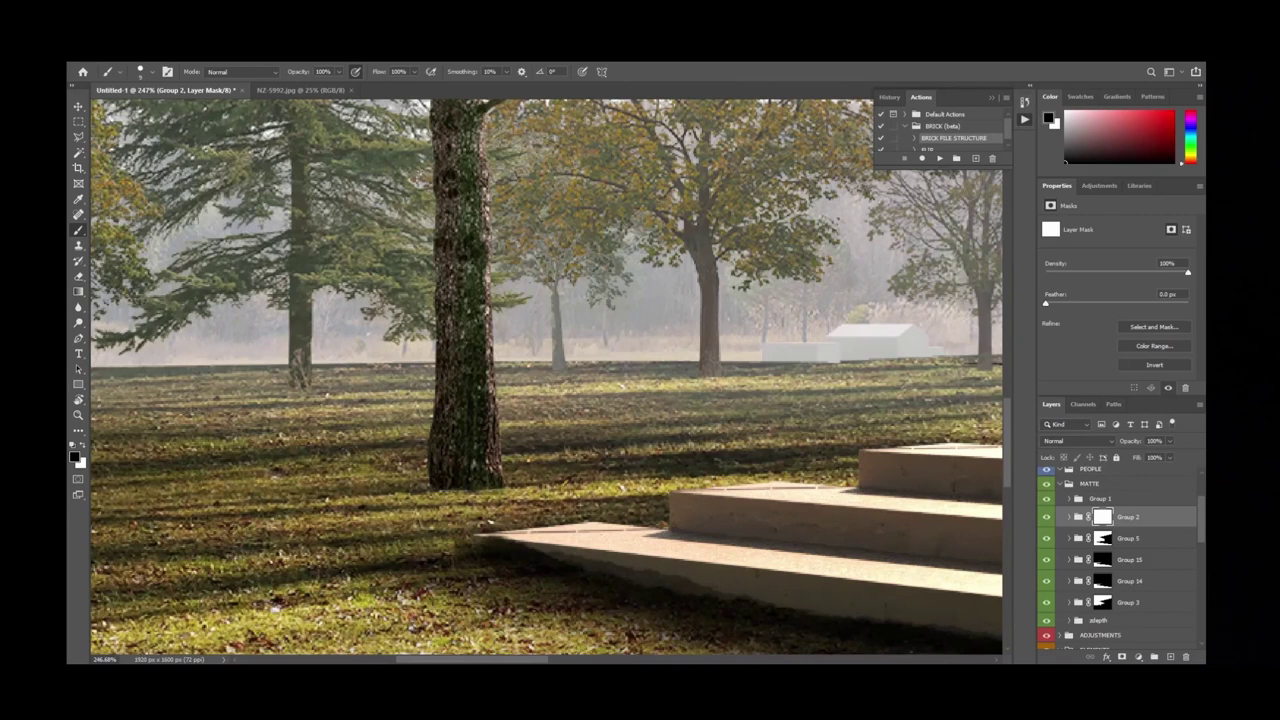
pyautogui.moveTo(484, 490); pyautogui.dragTo(430, 489)
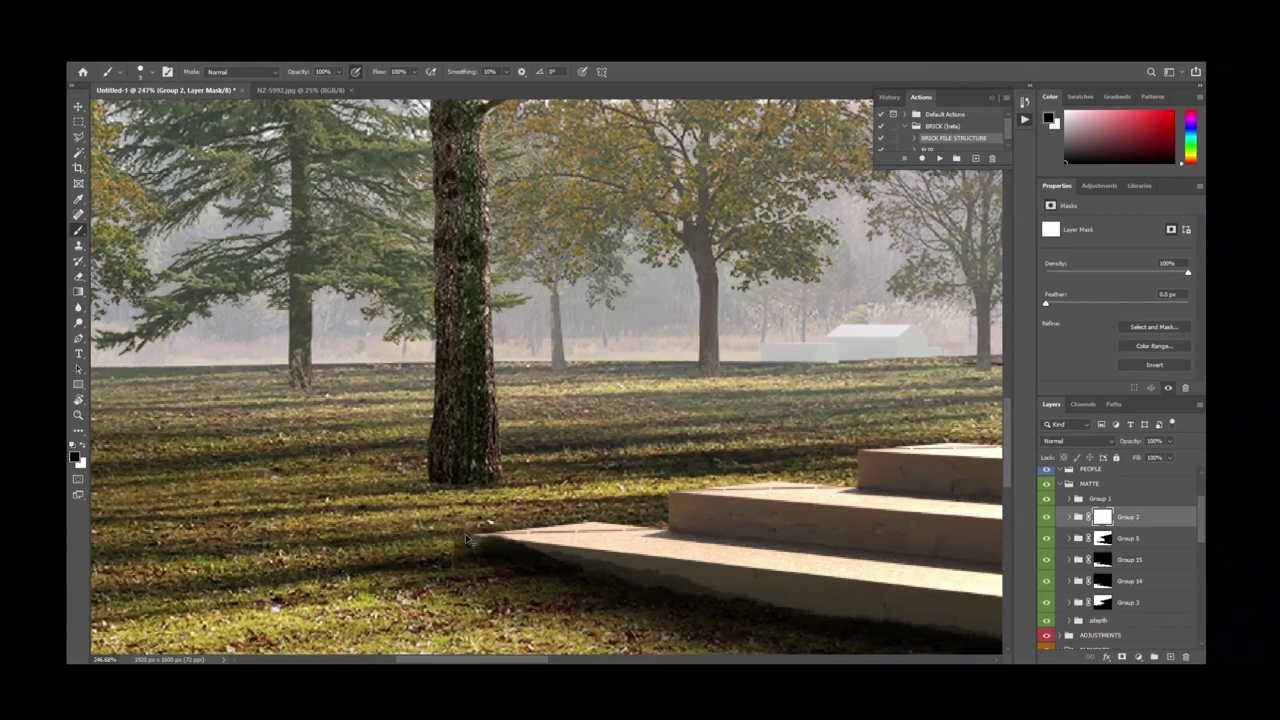
pyautogui.keyDown('alt'); pyautogui.scroll(-6, 465, 540); pyautogui.keyUp('alt')
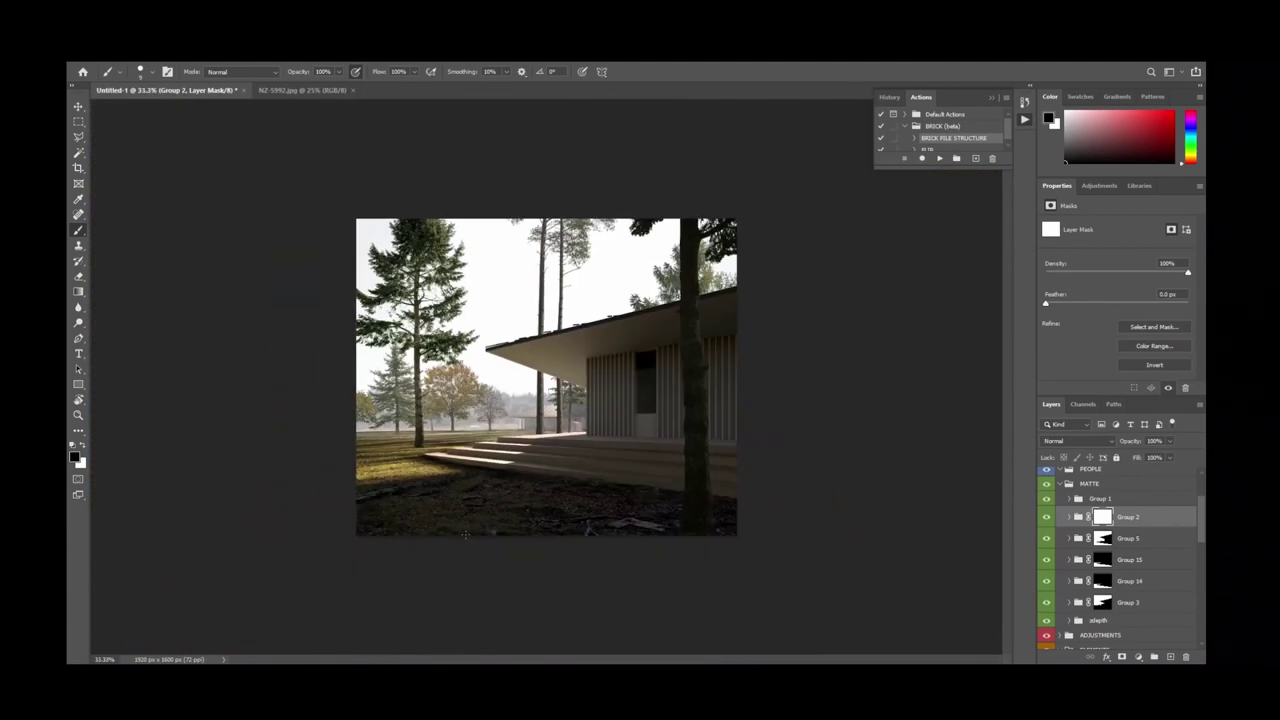
# Compare the scene with and without Group 2's conifer, checking it in mirrored view too, and leave Group 2 hidden.
pyautogui.click(1045, 517)
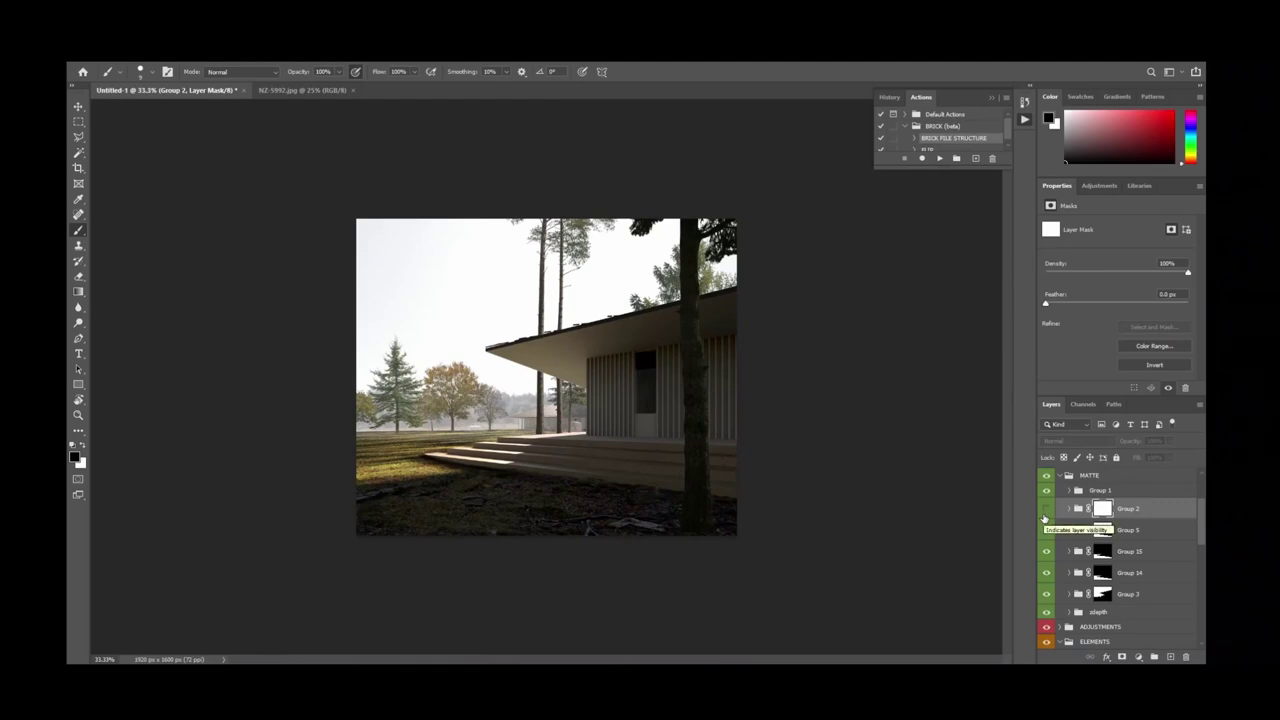
pyautogui.press('F2')
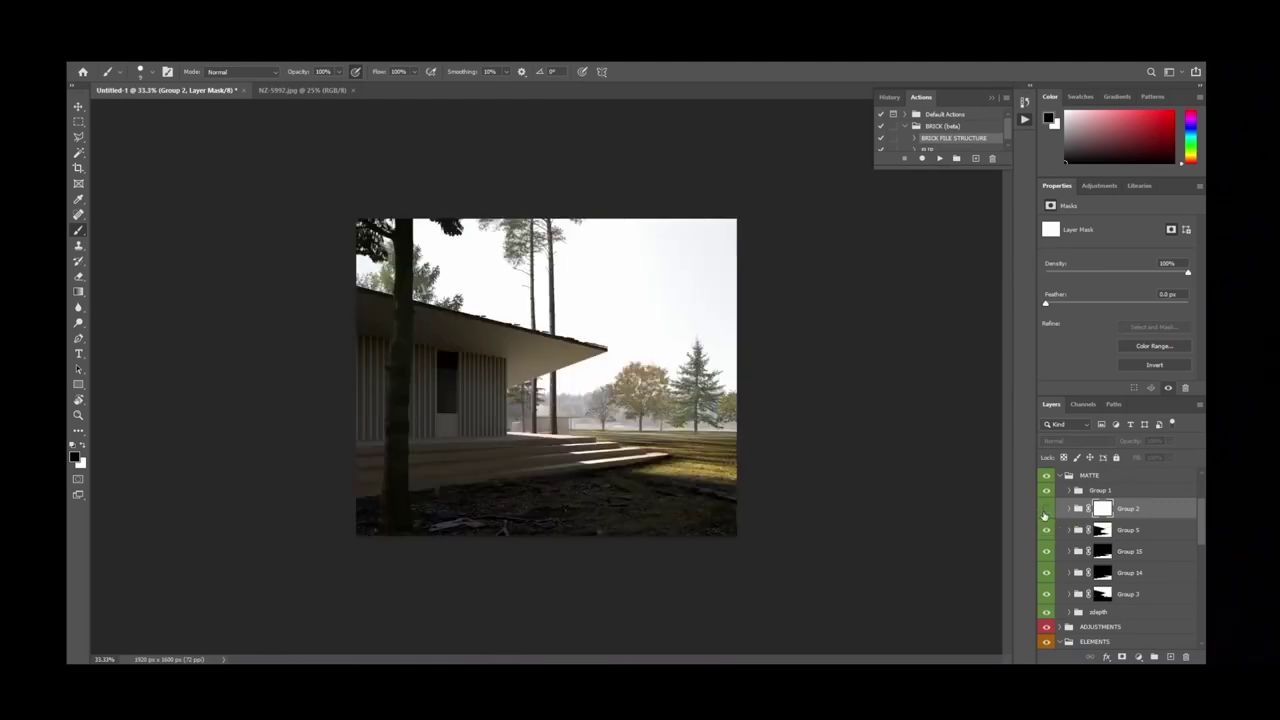
pyautogui.hotkey('ctrl', 'shift', 'h')
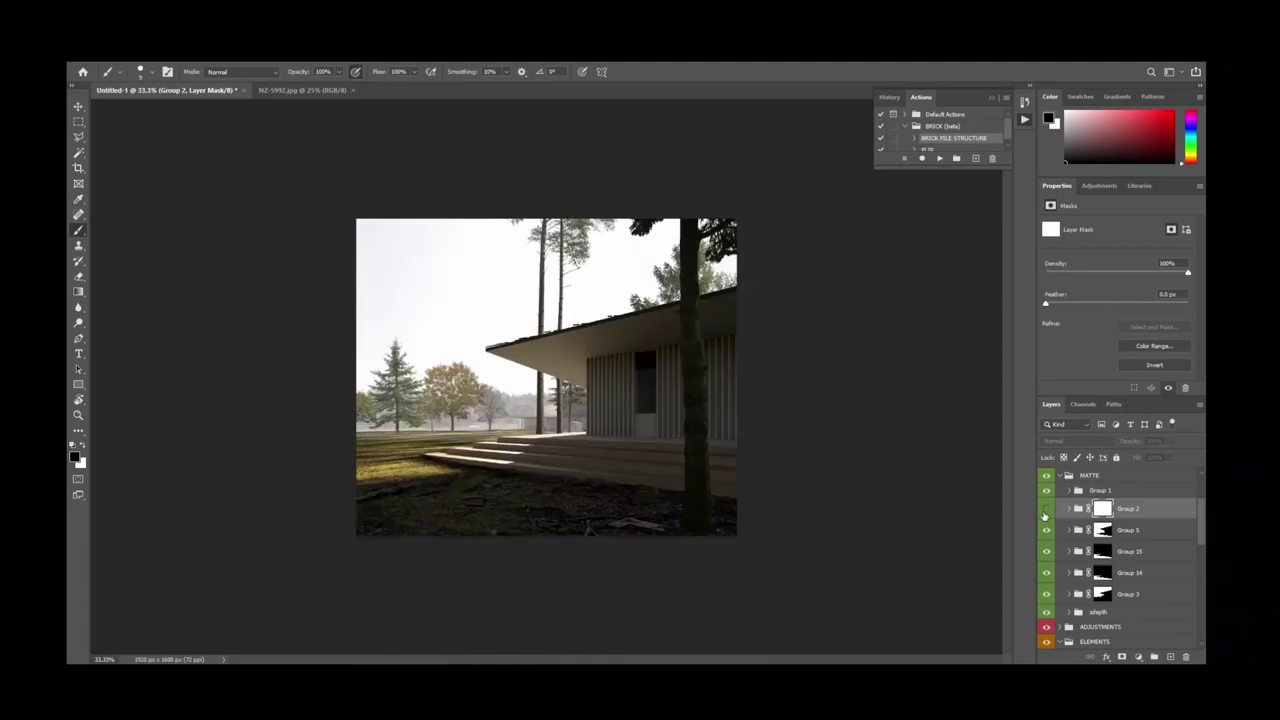
pyautogui.hotkey('ctrl', '+')
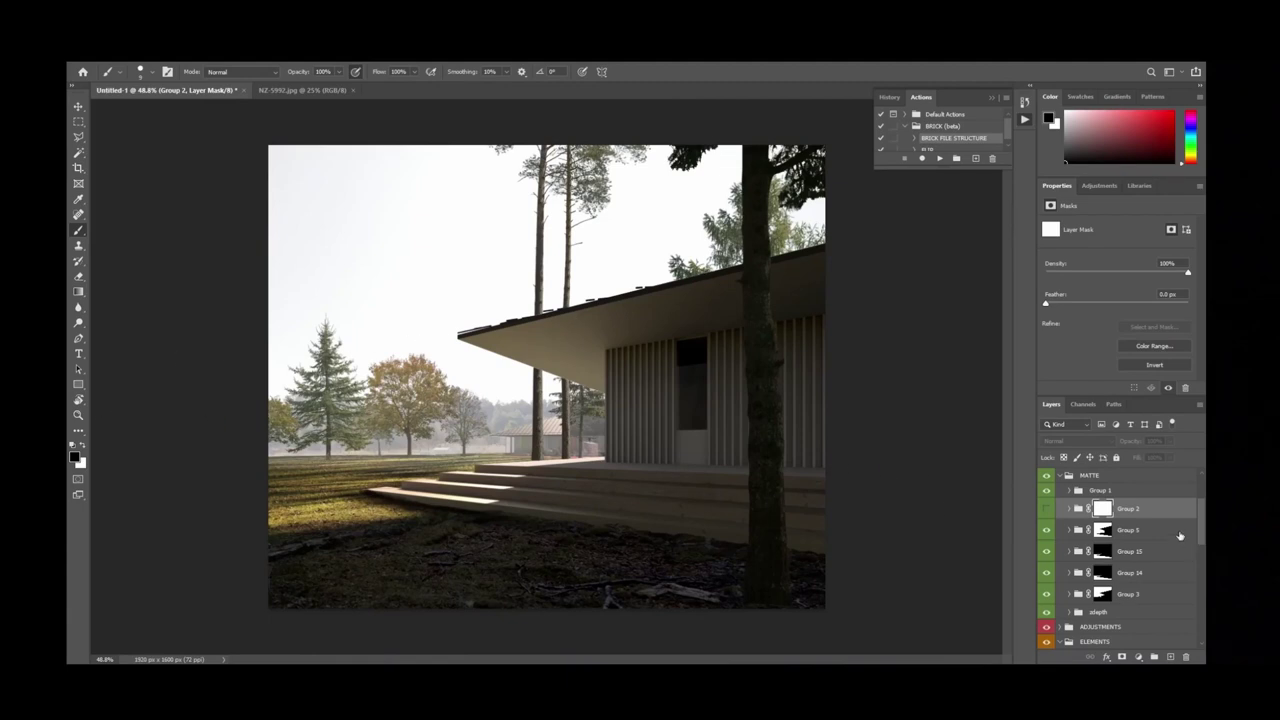
pyautogui.click(1047, 512)
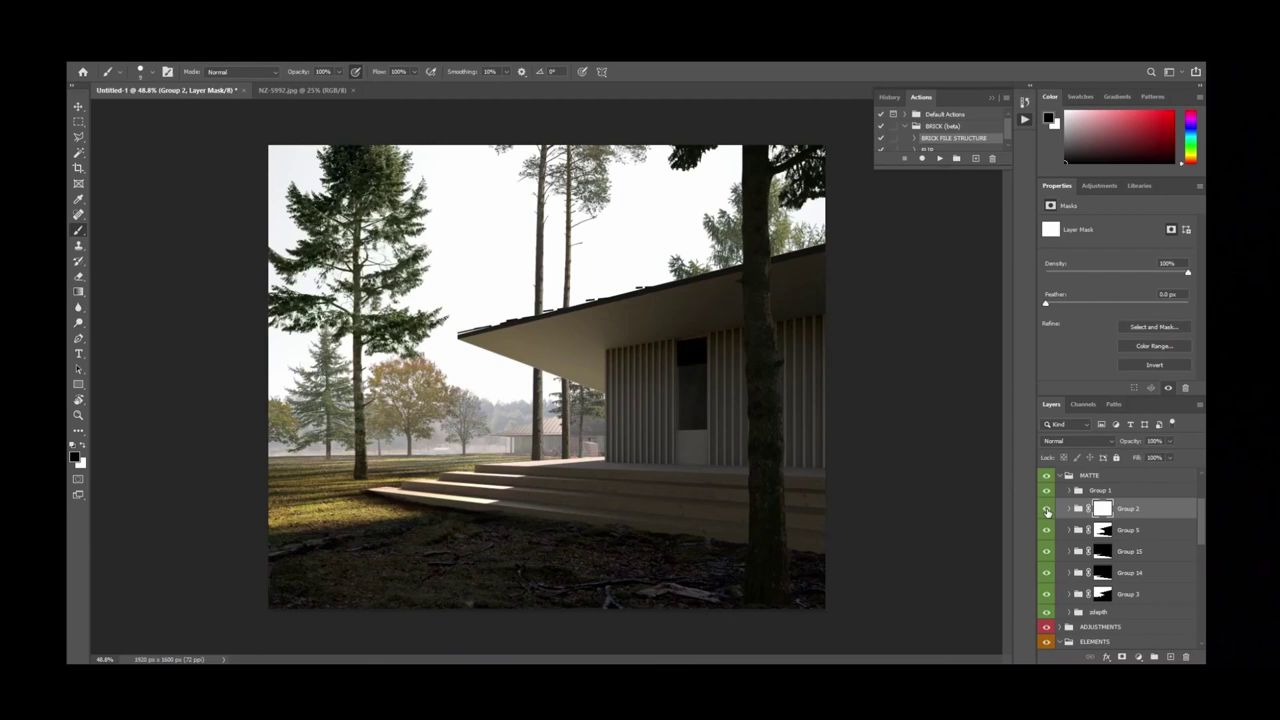
pyautogui.click(1047, 512)
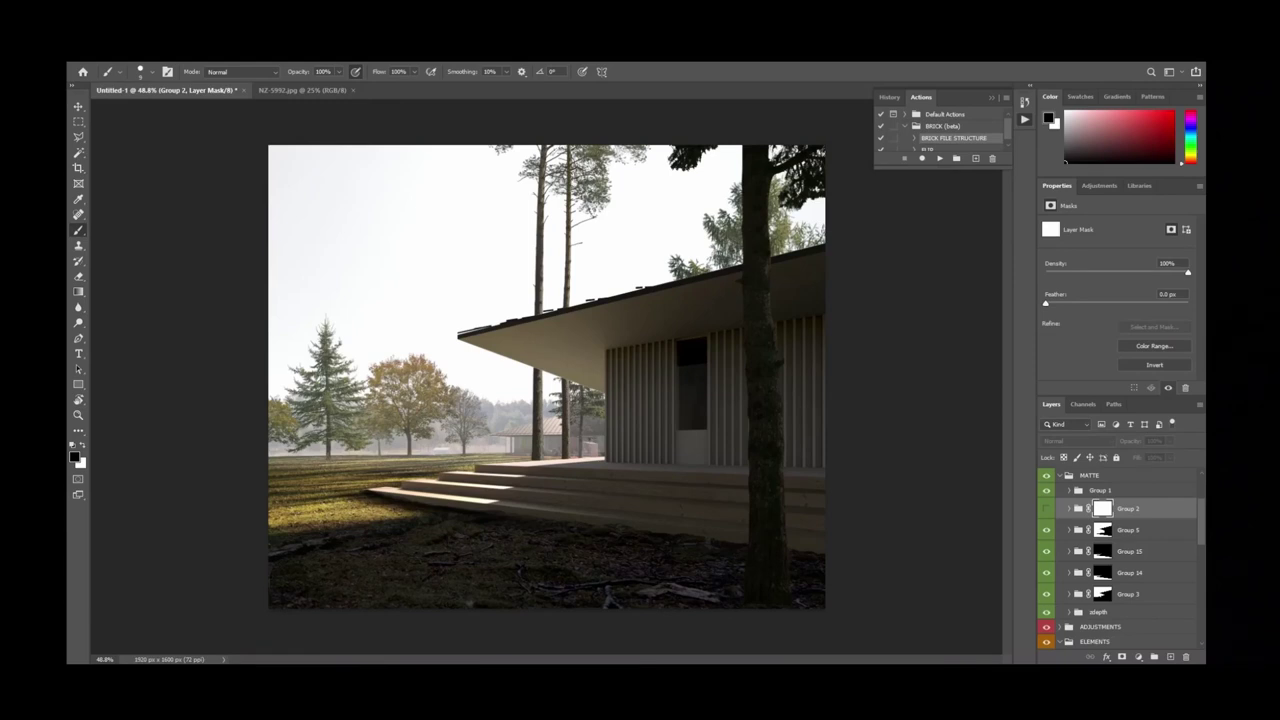
# Place the AdobeStock_283933989 tree image above Group 2, scaled to about 150% so its trees frame both sides of the building.
pyautogui.moveTo(921, 181); pyautogui.dragTo(408, 389)
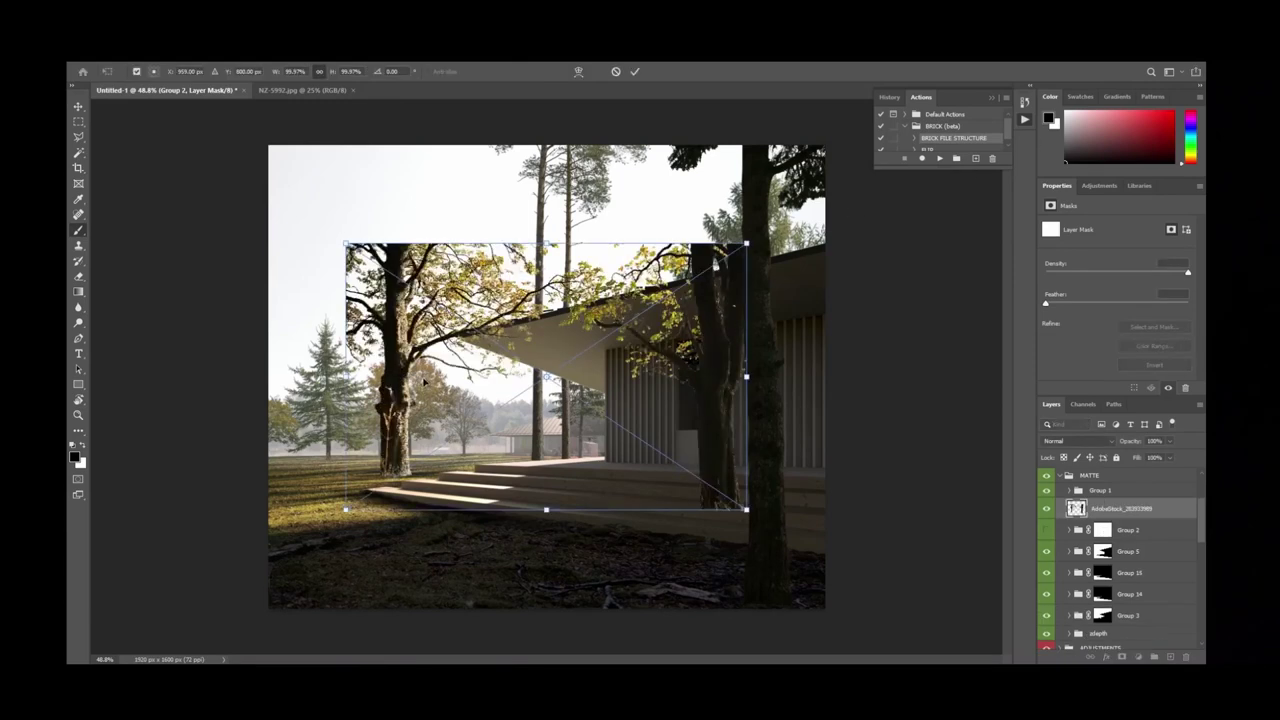
pyautogui.keyDown('alt'); pyautogui.moveTo(851, 204); pyautogui.dragTo(916, 168); pyautogui.keyUp('alt')
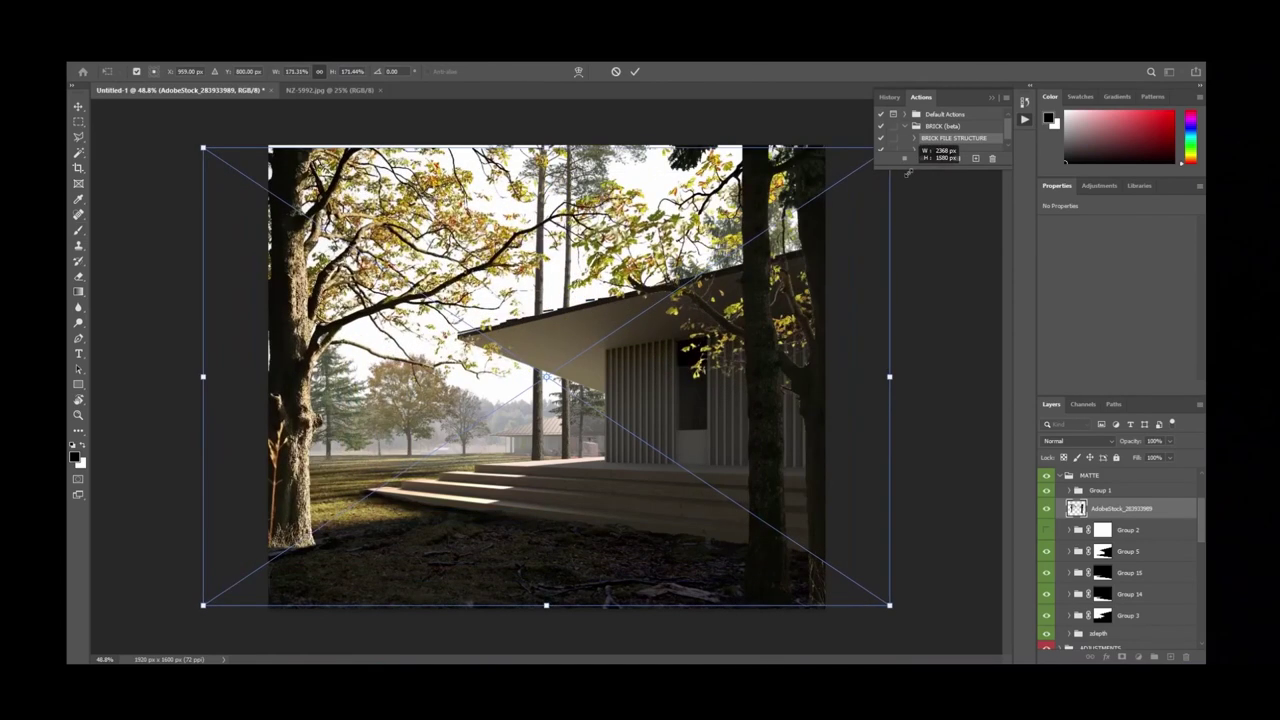
pyautogui.moveTo(845, 302); pyautogui.dragTo(842, 262)
pyautogui.keyDown('alt'); pyautogui.scroll(-2, 851, 341); pyautogui.keyUp('alt')
pyautogui.keyDown('alt'); pyautogui.scroll(-1, 853, 345); pyautogui.keyUp('alt')
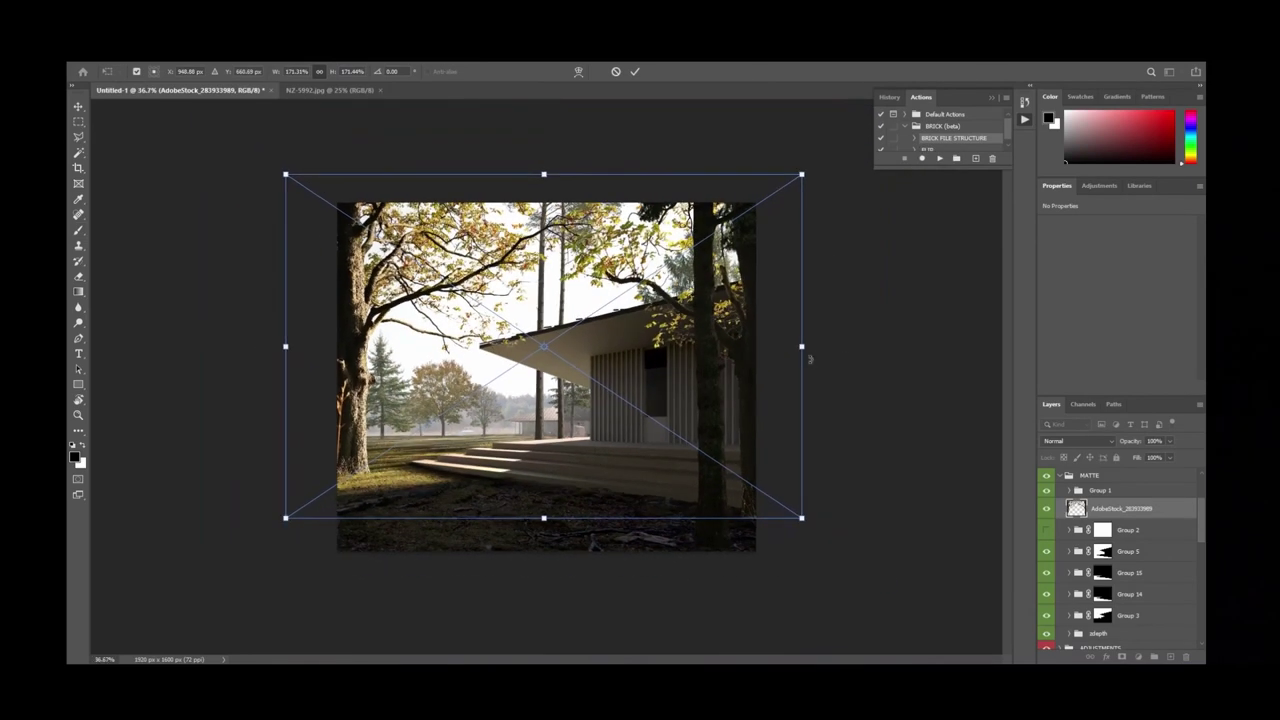
pyautogui.moveTo(797, 340); pyautogui.dragTo(797, 328)
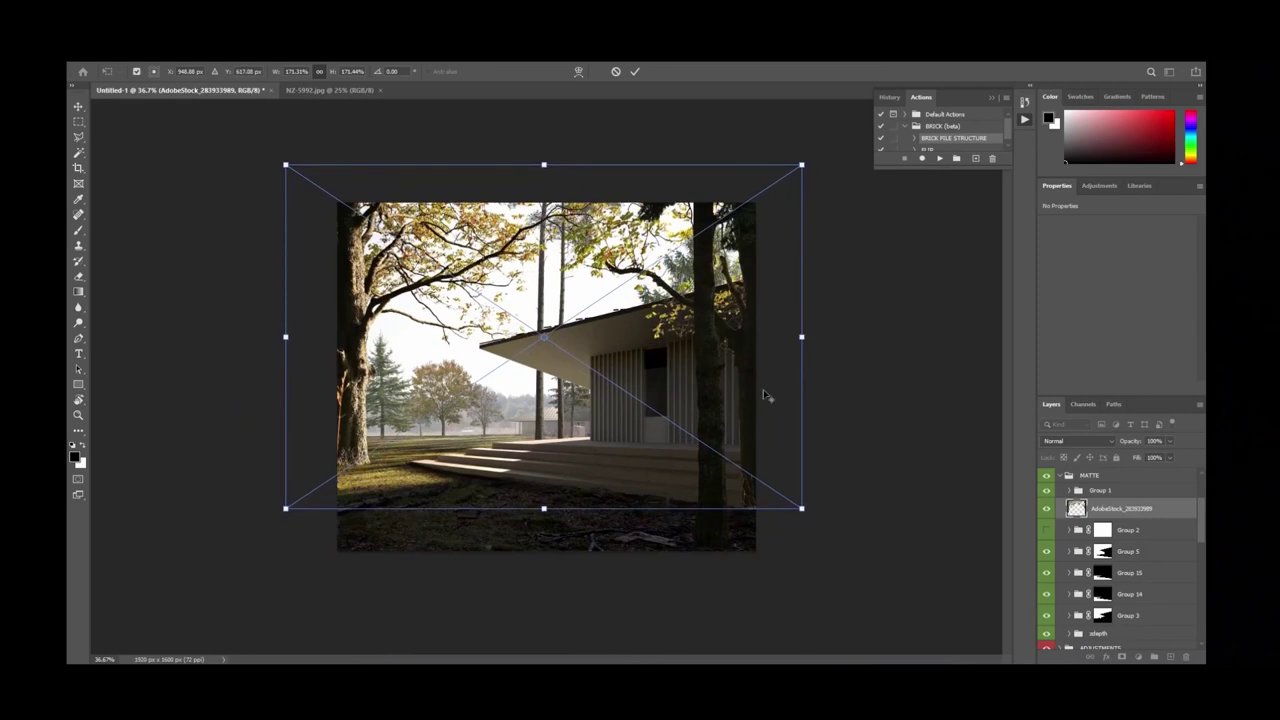
pyautogui.keyDown('alt'); pyautogui.scroll(-1, 755, 463); pyautogui.keyUp('alt')
pyautogui.moveTo(756, 485)
pyautogui.keyDown('alt'); pyautogui.mouseDown()
pyautogui.moveTo(747, 470)
pyautogui.moveTo(766, 487)
pyautogui.mouseUp(); pyautogui.keyUp('alt')
pyautogui.moveTo(712, 369); pyautogui.dragTo(735, 374)
pyautogui.keyDown('alt'); pyautogui.moveTo(804, 499); pyautogui.dragTo(740, 488); pyautogui.keyUp('alt')
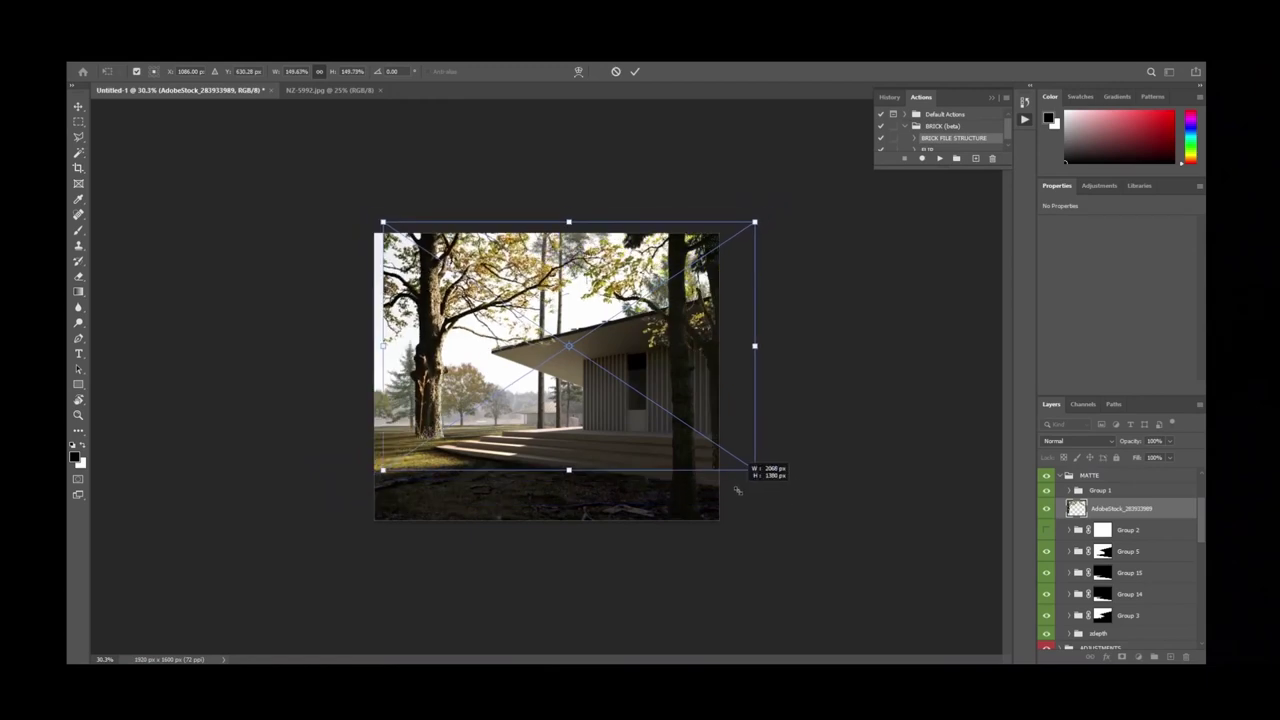
pyautogui.moveTo(526, 320); pyautogui.dragTo(503, 322)
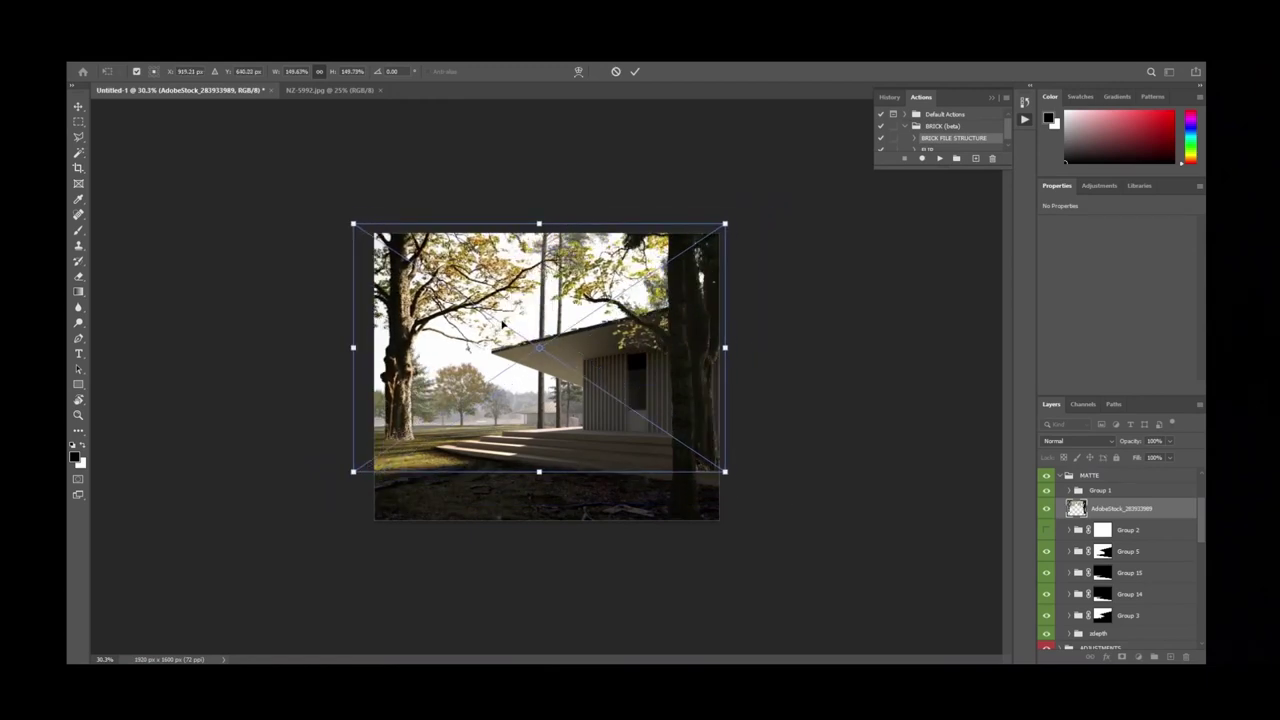
pyautogui.press('Return')
# Add a black mask to the placed tree image and paint back only the left tree and its branches.
pyautogui.press('b')
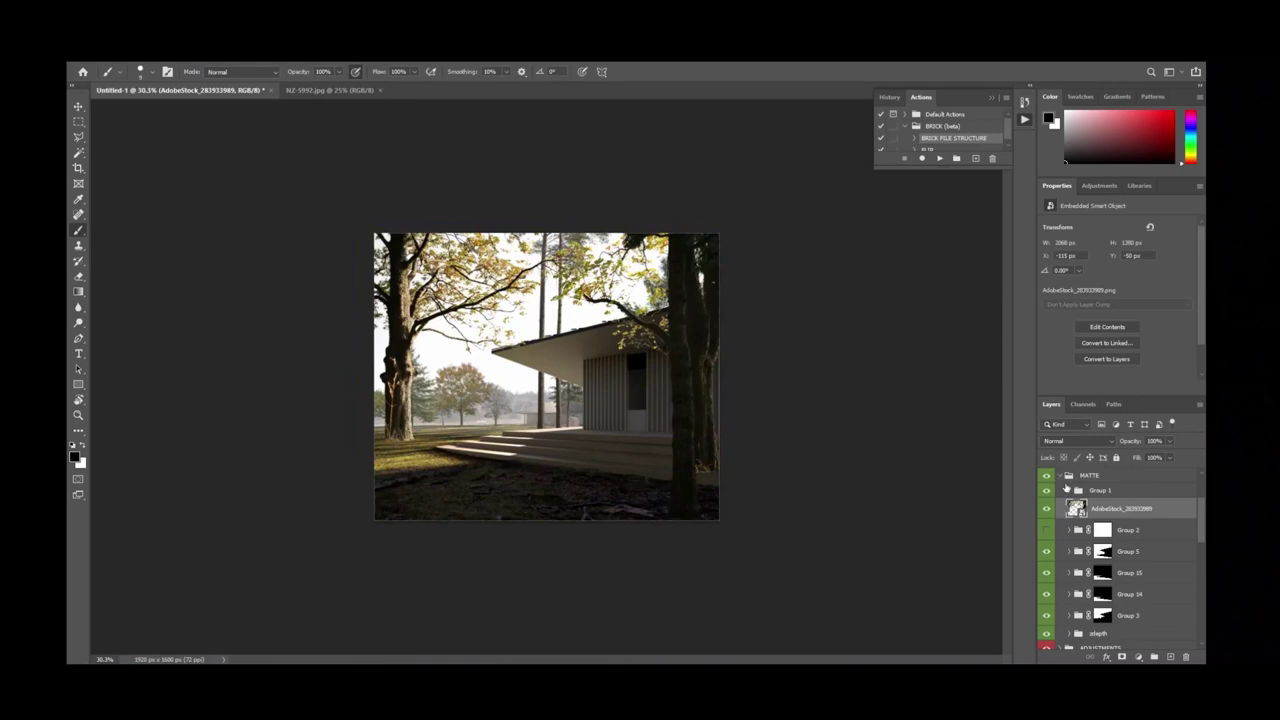
pyautogui.keyDown('alt'); pyautogui.click(1121, 657); pyautogui.keyUp('alt')
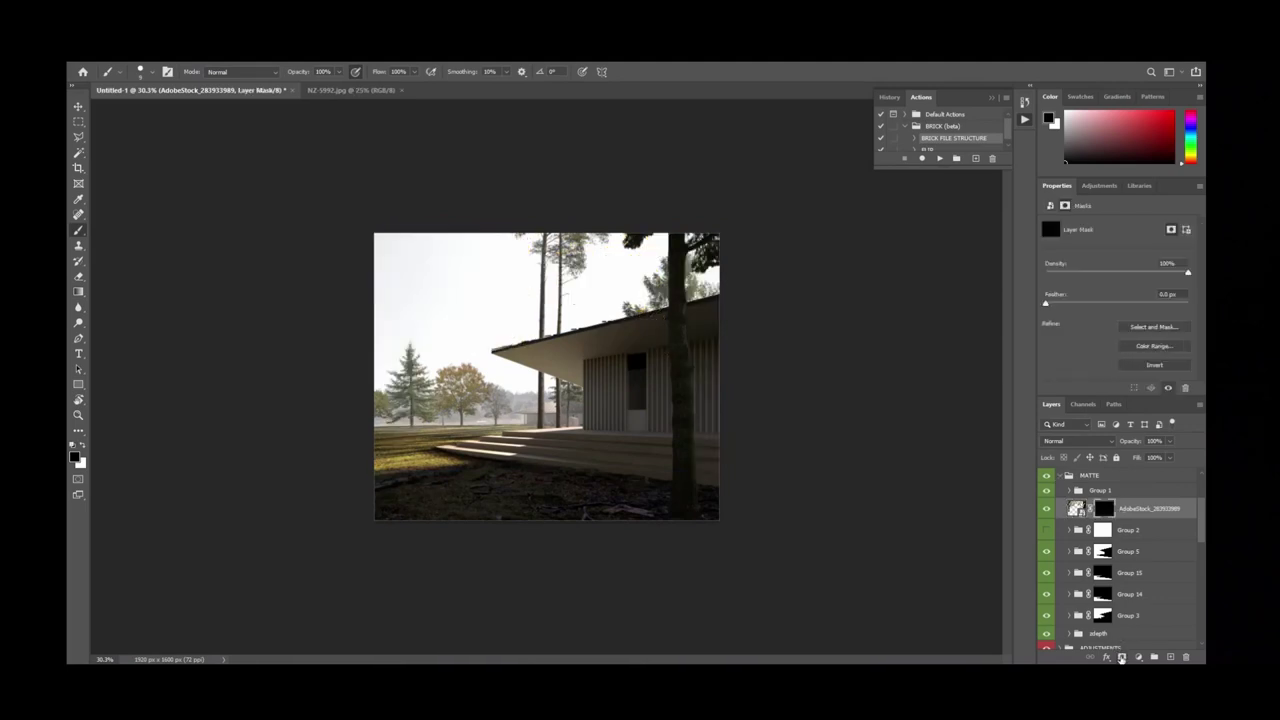
pyautogui.keyDown('alt'); pyautogui.moveTo(401, 457); pyautogui.dragTo(425, 457, button='right'); pyautogui.keyUp('alt')
pyautogui.press('x')
pyautogui.moveTo(373, 432)
pyautogui.mouseDown()
pyautogui.moveTo(392, 424)
pyautogui.moveTo(420, 262)
pyautogui.moveTo(532, 238)
pyautogui.moveTo(570, 285)
pyautogui.moveTo(587, 242)
pyautogui.moveTo(577, 296)
pyautogui.moveTo(552, 272)
pyautogui.moveTo(464, 331)
pyautogui.moveTo(386, 424)
pyautogui.moveTo(420, 234)
pyautogui.moveTo(472, 299)
pyautogui.moveTo(639, 205)
pyautogui.mouseUp()
pyautogui.press('x')
pyautogui.moveTo(664, 310)
pyautogui.mouseDown()
pyautogui.moveTo(635, 328)
pyautogui.moveTo(585, 330)
pyautogui.moveTo(680, 280)
pyautogui.mouseUp()
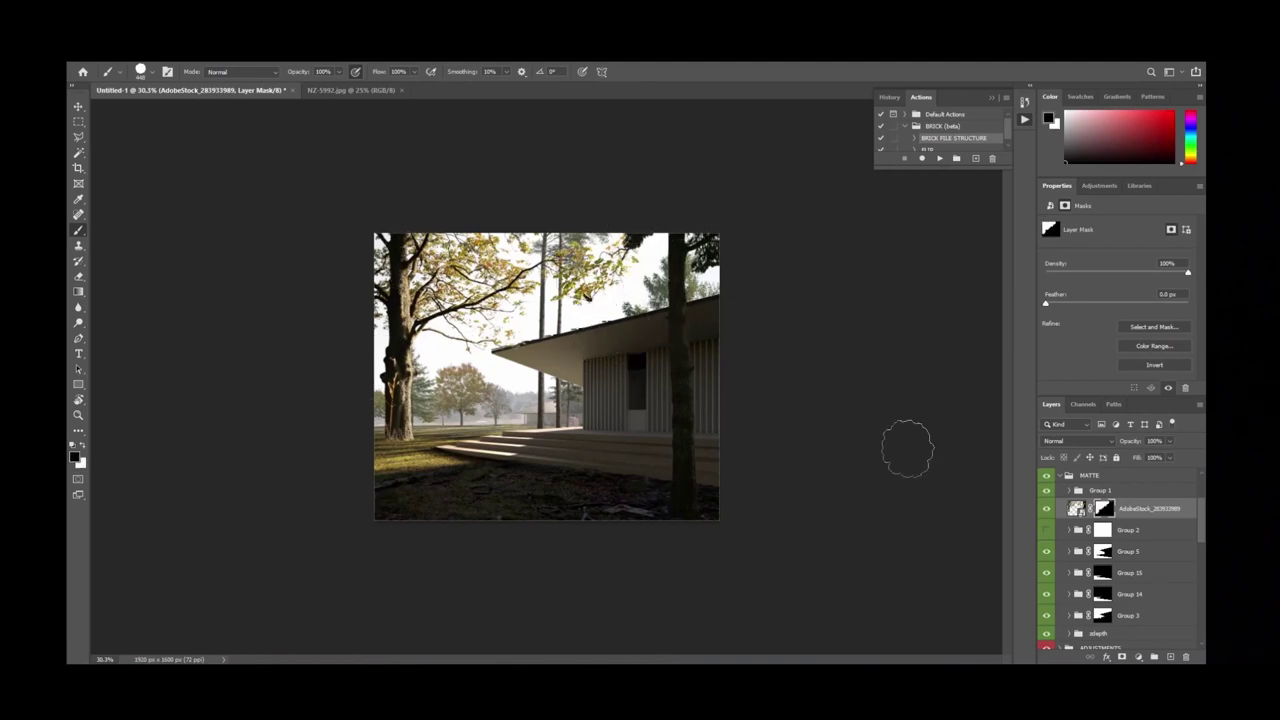
# Hide Group 1 and temporarily disable the tree layer's mask to compare the composition with both autumn trees.
pyautogui.click(1046, 490)
pyautogui.press('x')
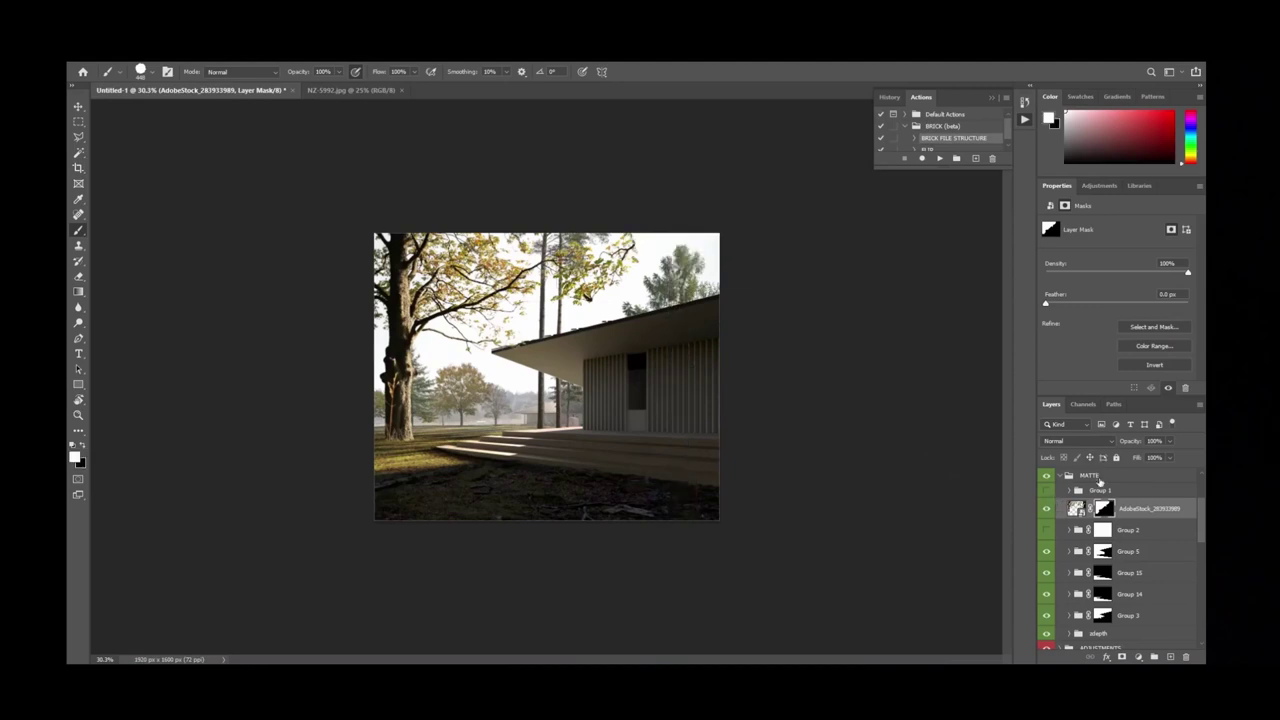
pyautogui.keyDown('shift'); pyautogui.click(1103, 509); pyautogui.keyUp('shift')
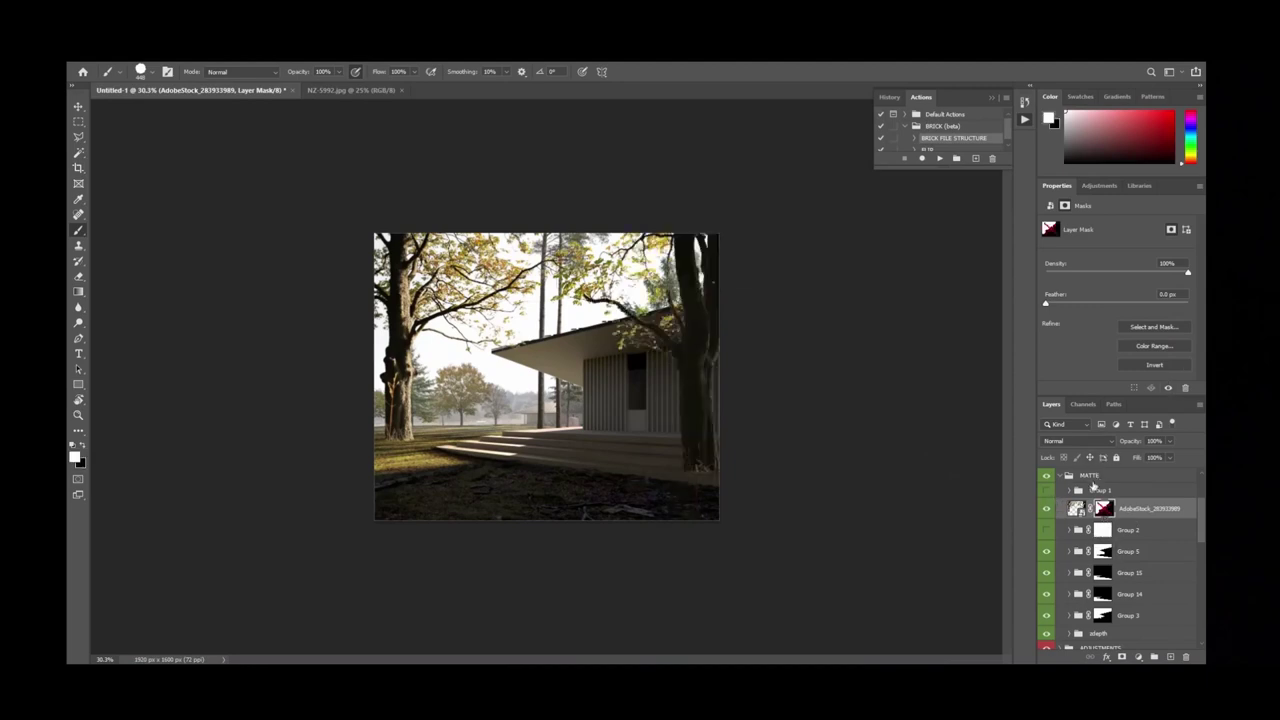
pyautogui.keyDown('alt'); pyautogui.scroll(-4, 608, 476); pyautogui.keyUp('alt')
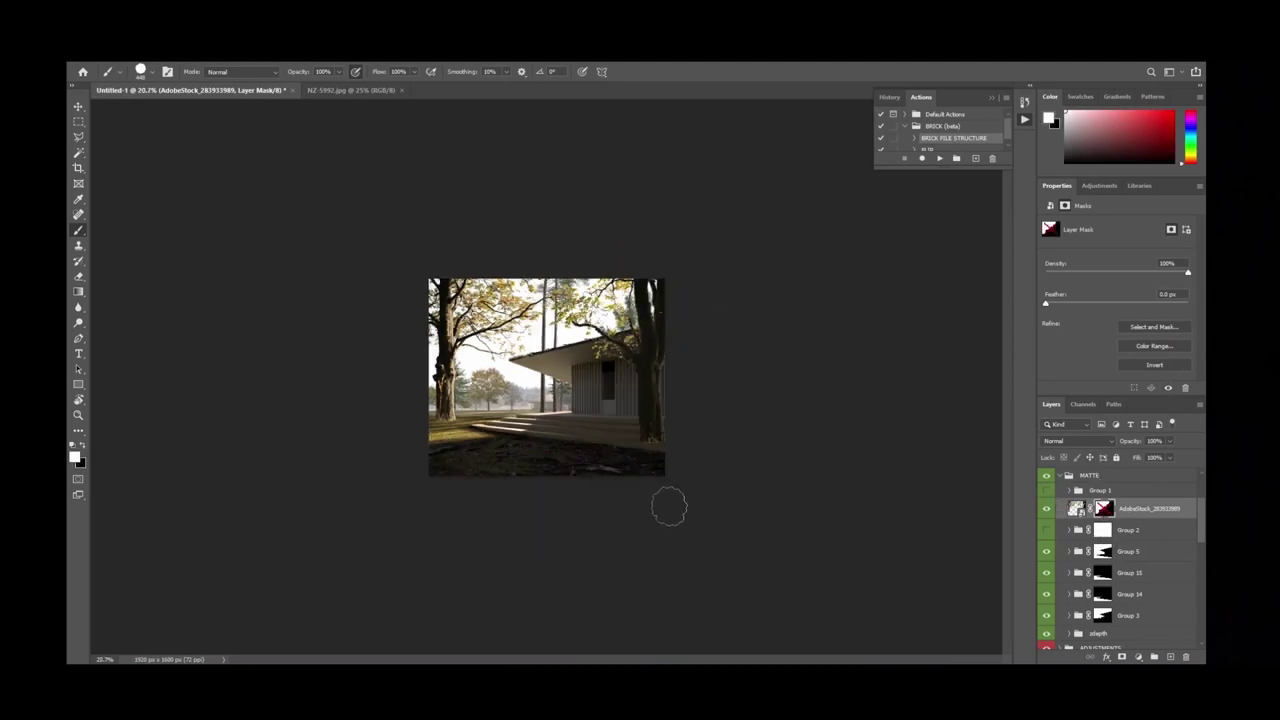
pyautogui.hotkey('ctrl', '+')
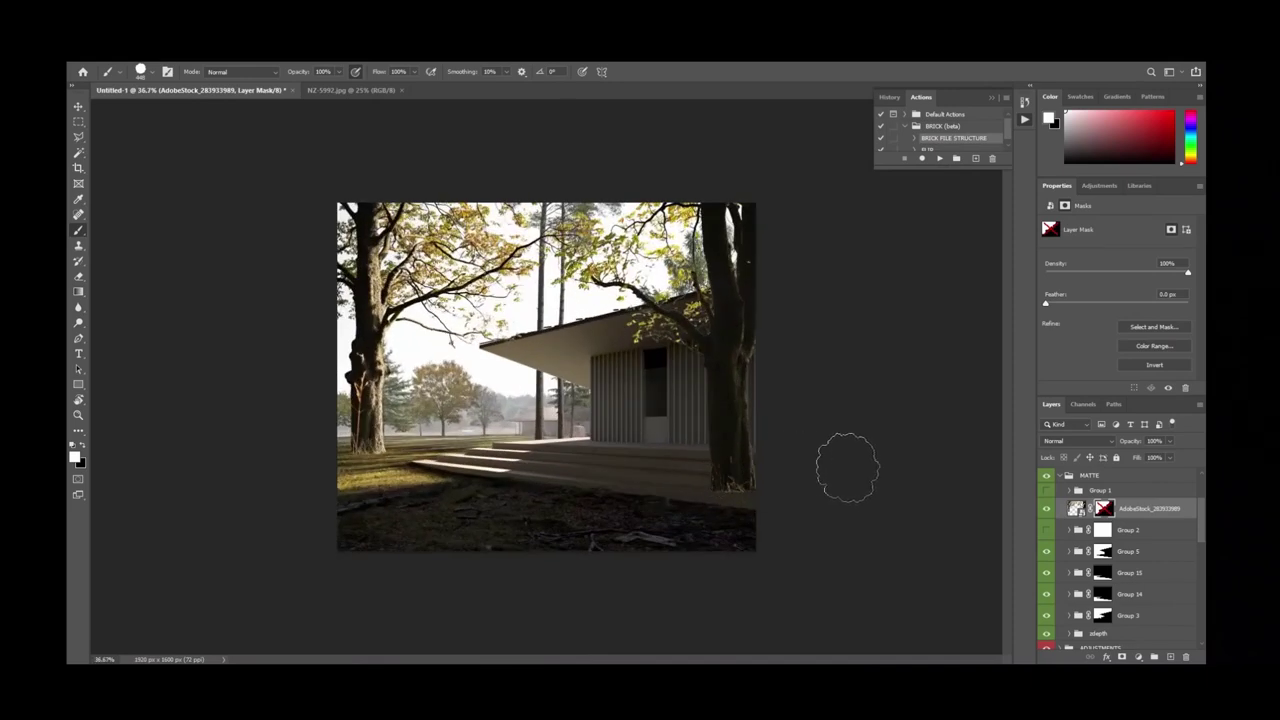
pyautogui.keyDown('shift'); pyautogui.click(1103, 510); pyautogui.keyUp('shift')
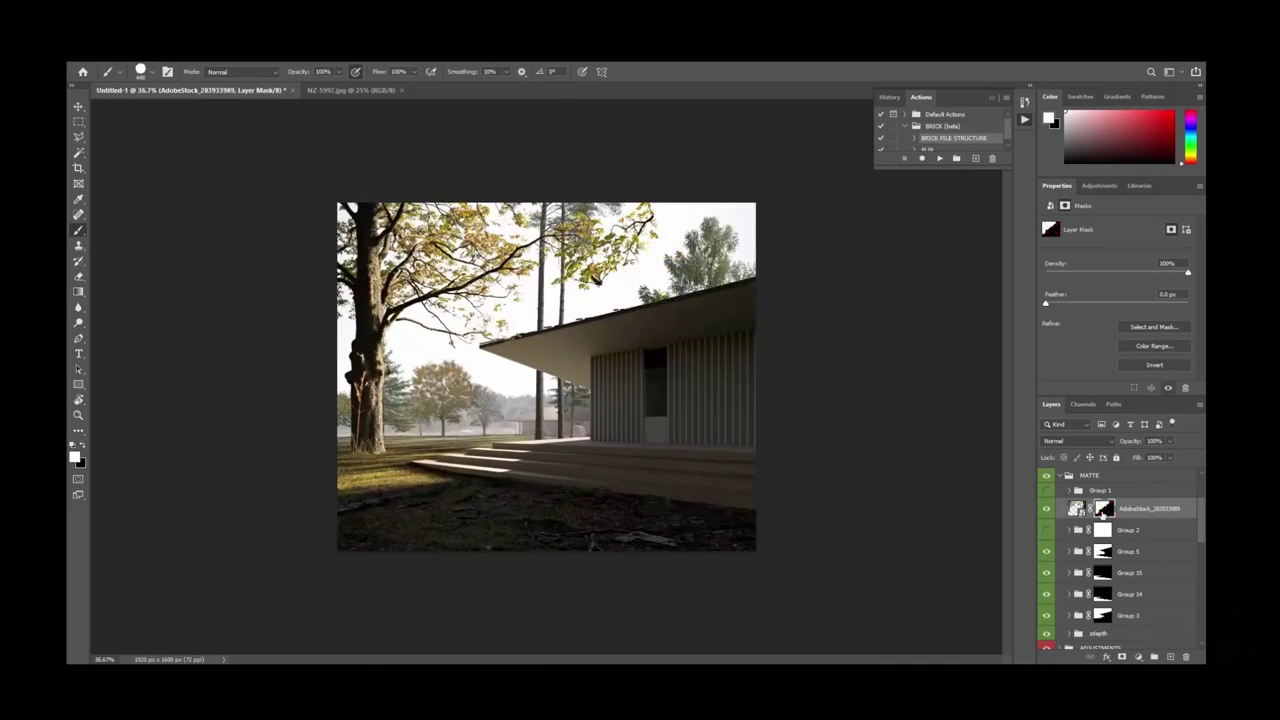
# Duplicate the masked tree layer and invert the copy's mask to show only the right tree.
pyautogui.hotkey('ctrl', 'j')
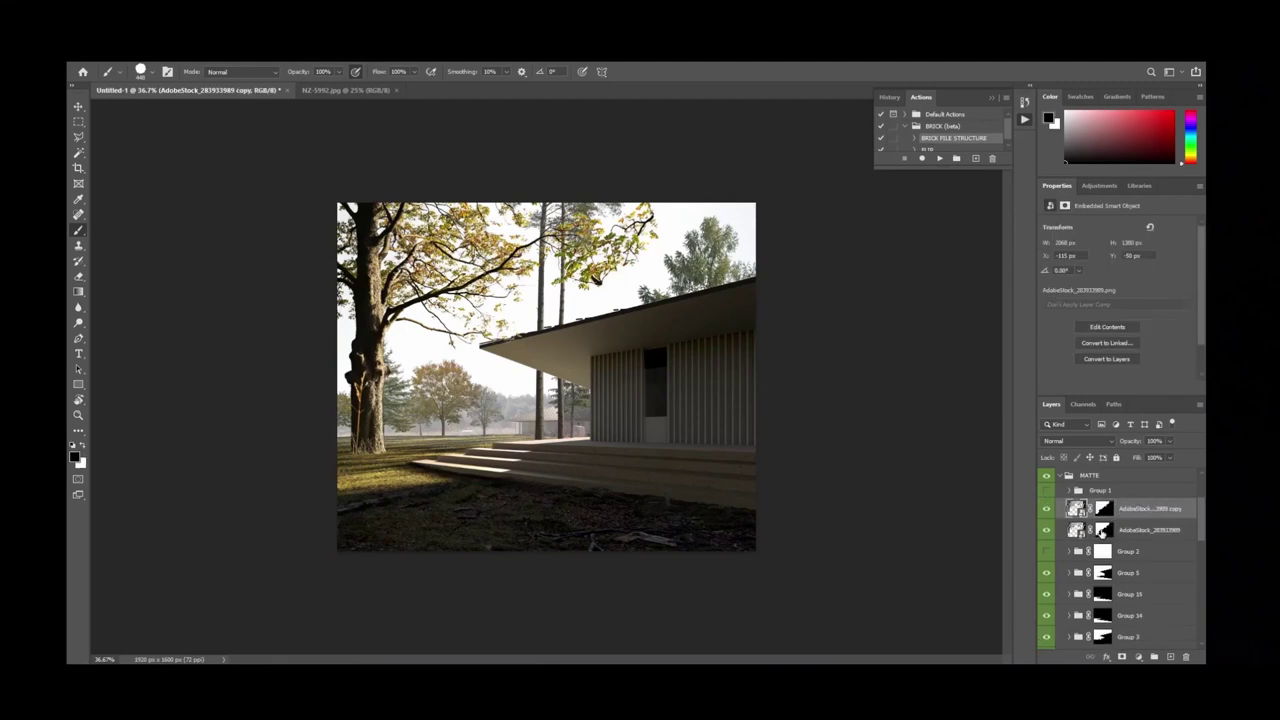
pyautogui.click(1102, 530)
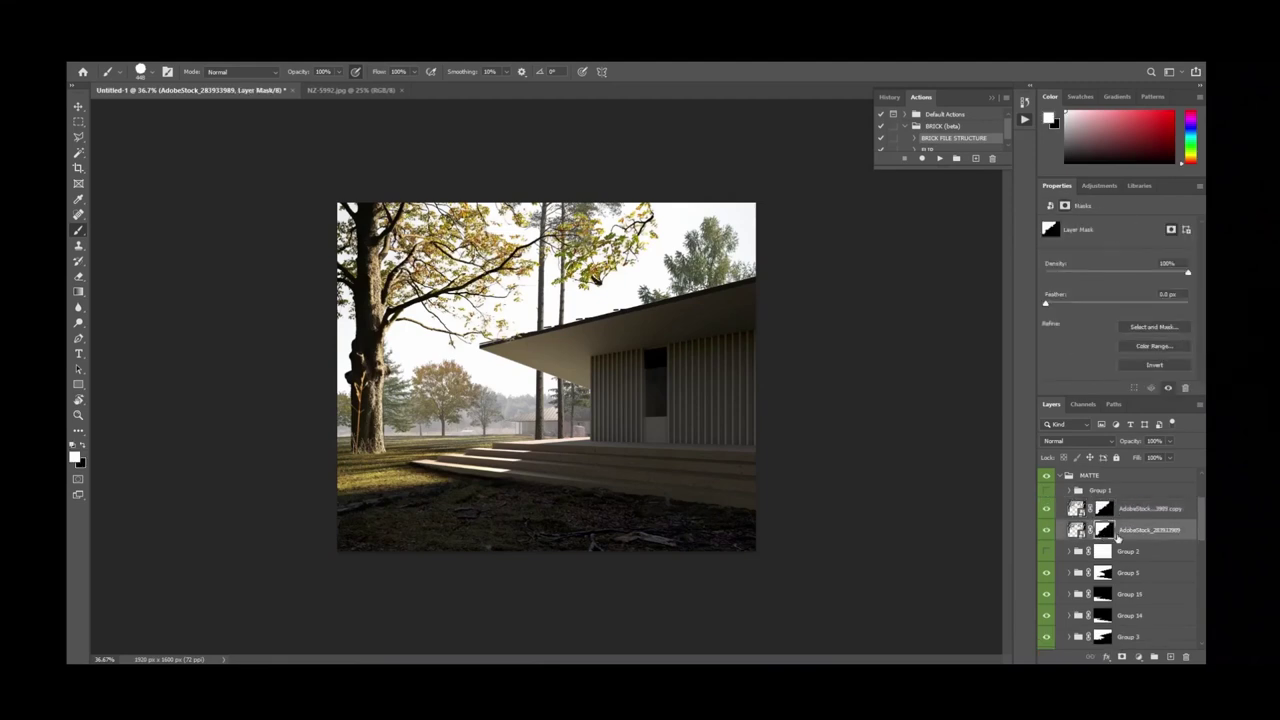
pyautogui.hotkey('alt', ']')
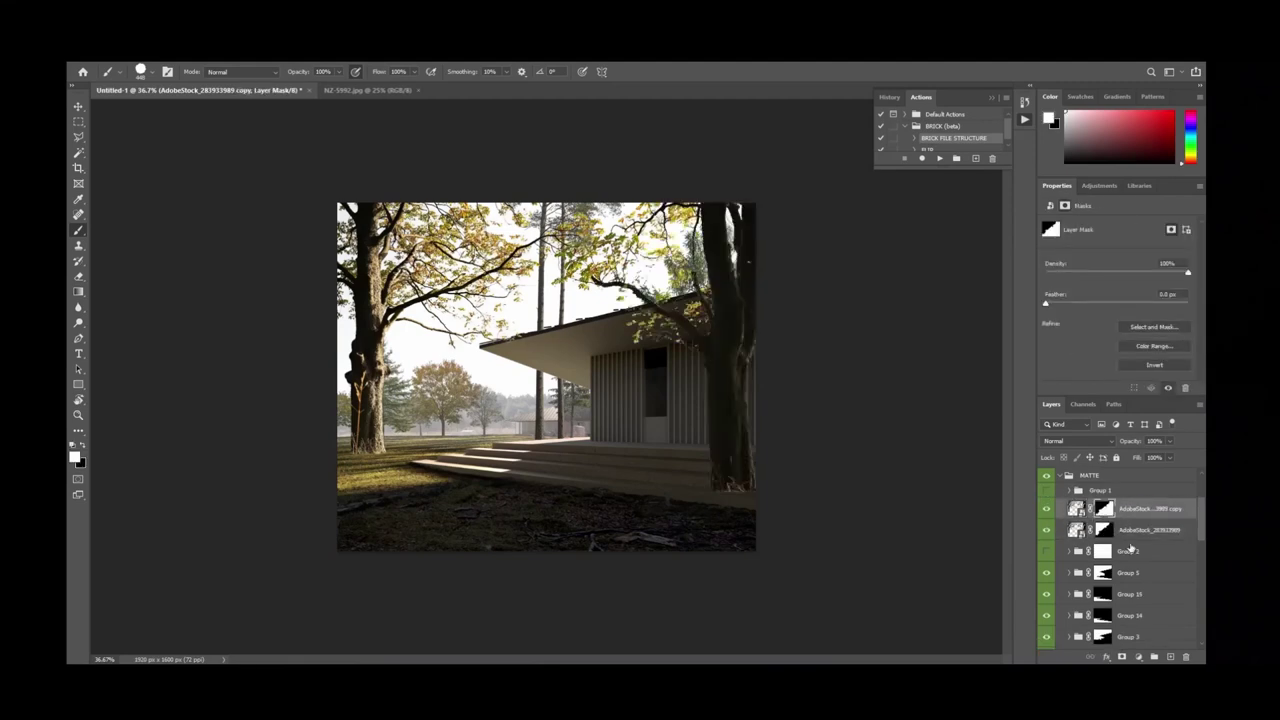
# Enlarge the tree layer copy to about 137% and shift it left so the trunk overlaps the building's right end.
pyautogui.hotkey('ctrl', 't')
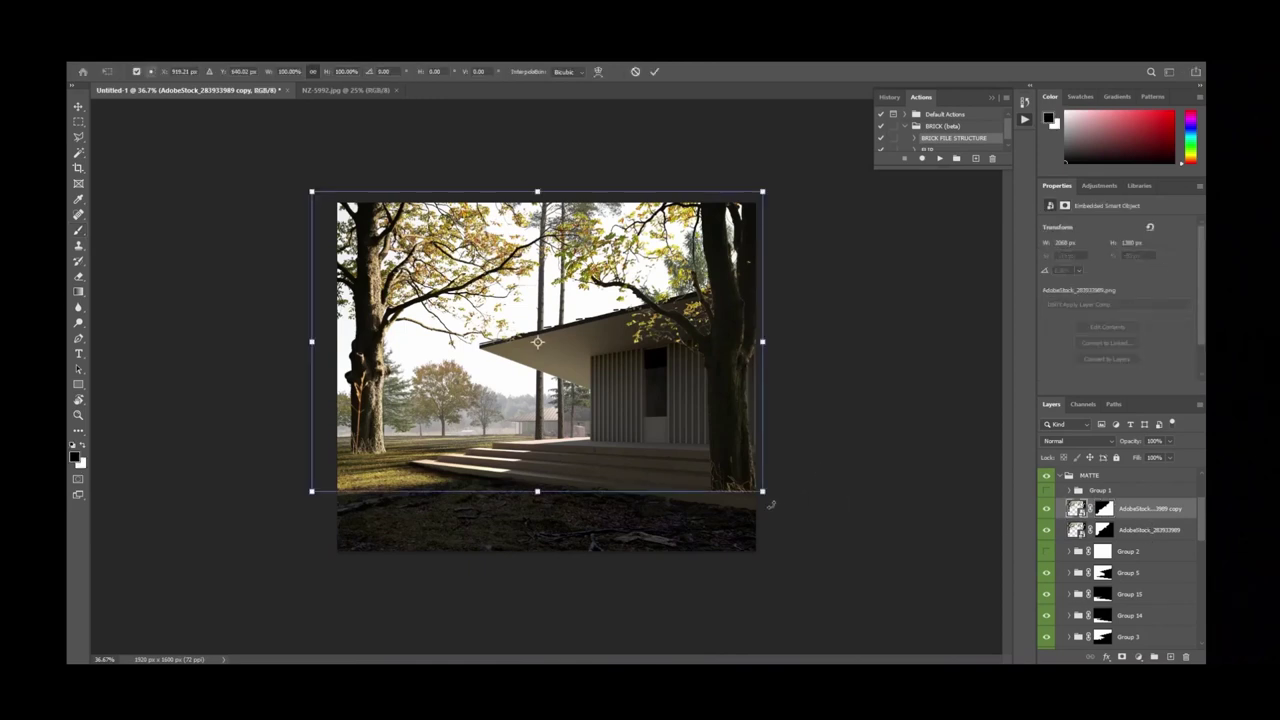
pyautogui.keyDown('alt'); pyautogui.moveTo(764, 492); pyautogui.dragTo(848, 548); pyautogui.keyUp('alt')
pyautogui.moveTo(805, 467); pyautogui.dragTo(723, 464)
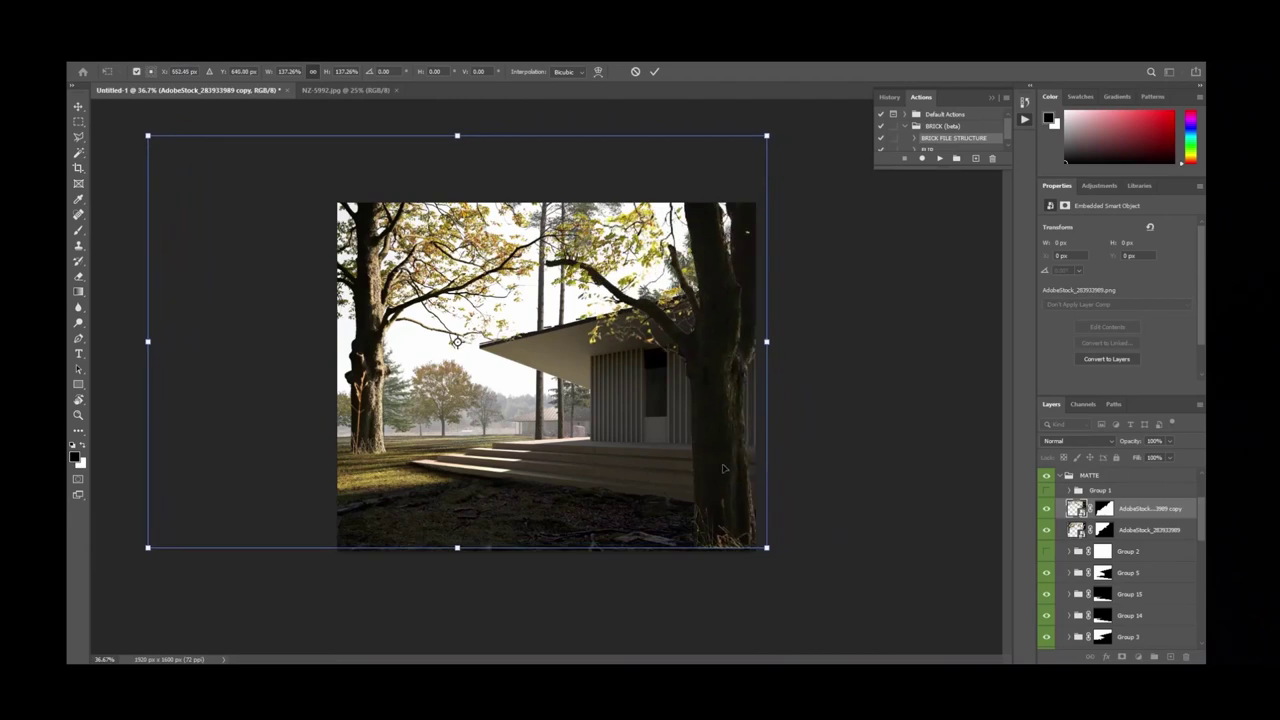
pyautogui.press('Return')
pyautogui.press('b')
pyautogui.hotkey('ctrl', '-')
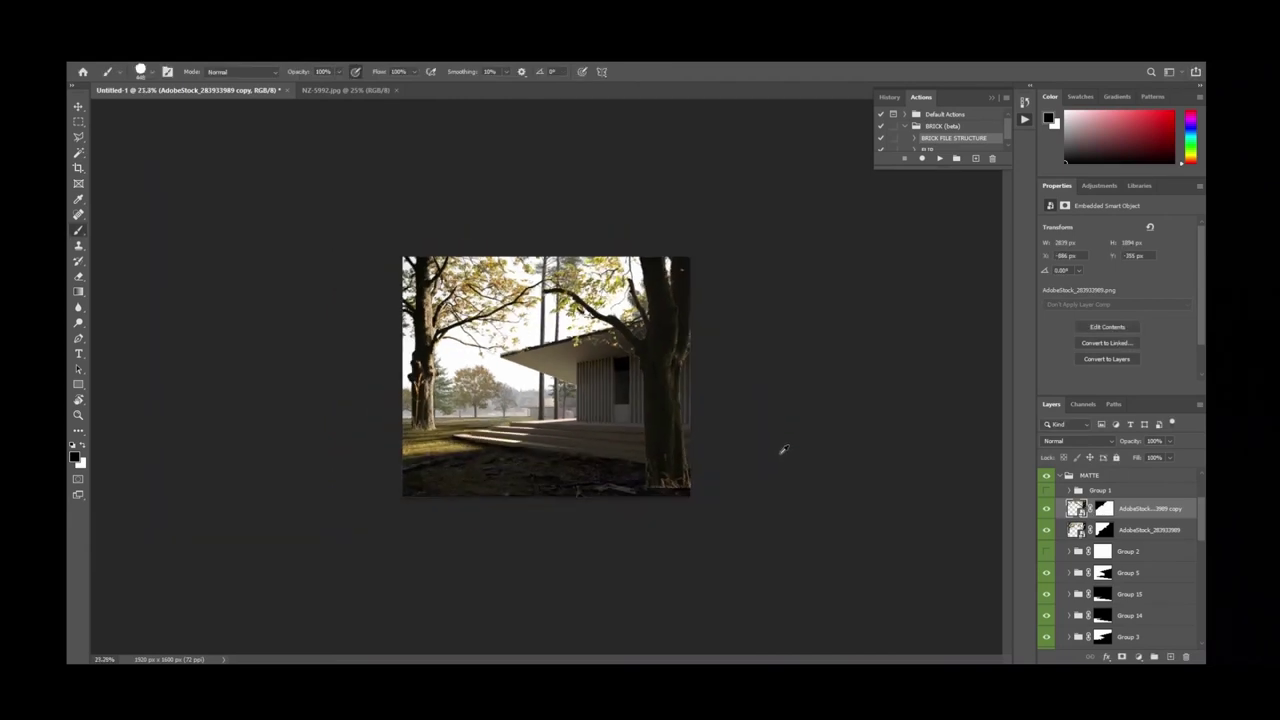
# Flip the canvas horizontally and rescale the tree copy to about 67% width and 81% height, fitting it against the left edge.
pyautogui.hotkey('ctrl', 'shift', 'h')
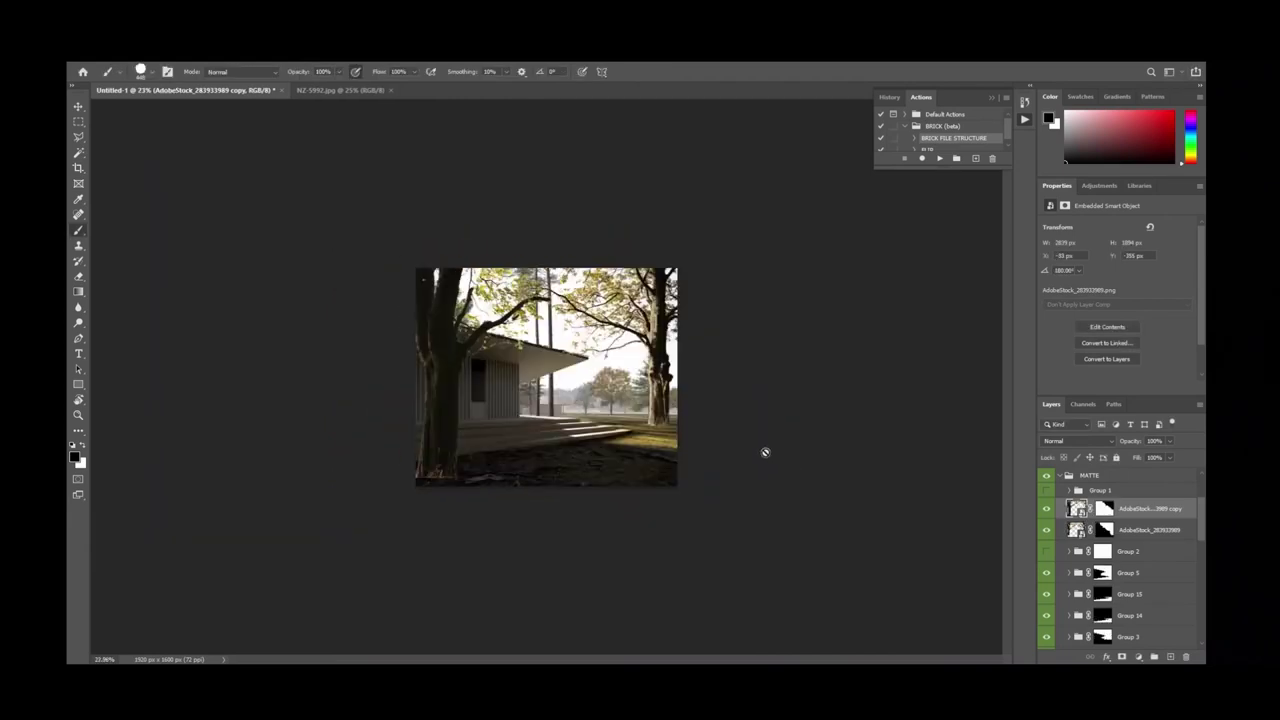
pyautogui.keyDown('alt'); pyautogui.scroll(4, 388, 456); pyautogui.keyUp('alt')
pyautogui.hotkey('ctrl', 't')
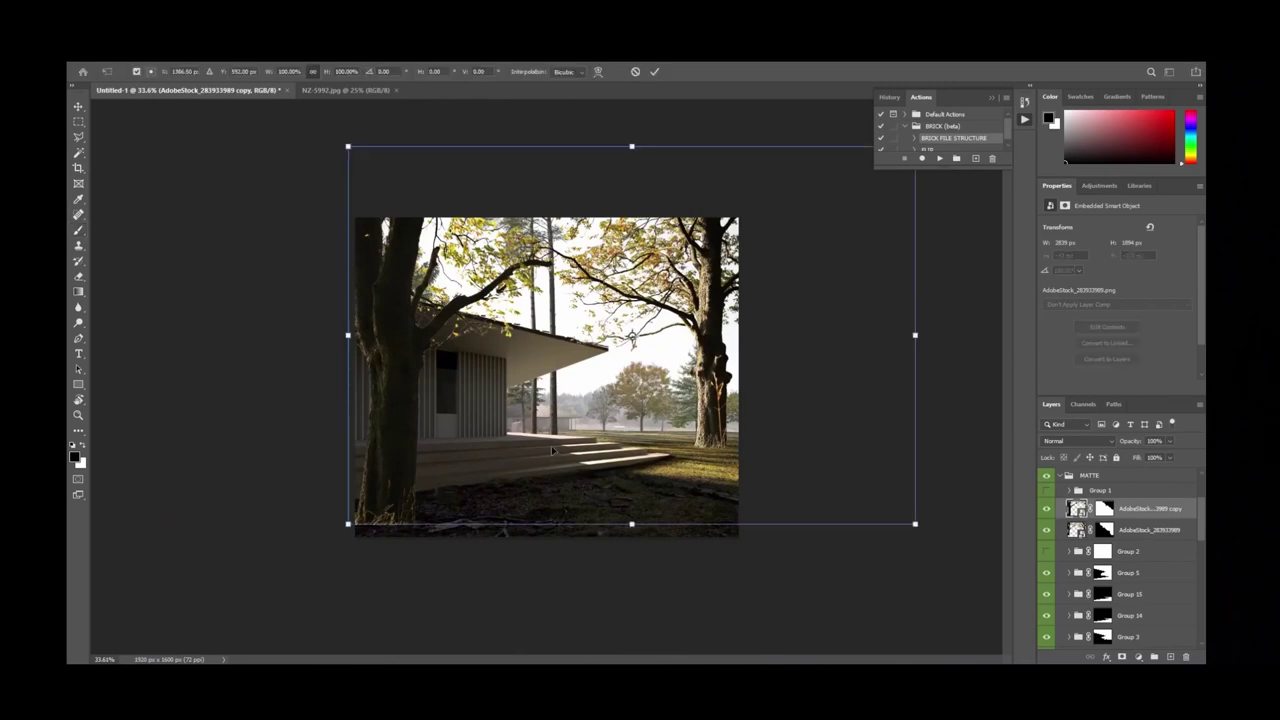
pyautogui.keyDown('alt'); pyautogui.moveTo(348, 523); pyautogui.dragTo(441, 462); pyautogui.keyUp('alt')
pyautogui.moveTo(492, 380); pyautogui.dragTo(421, 412)
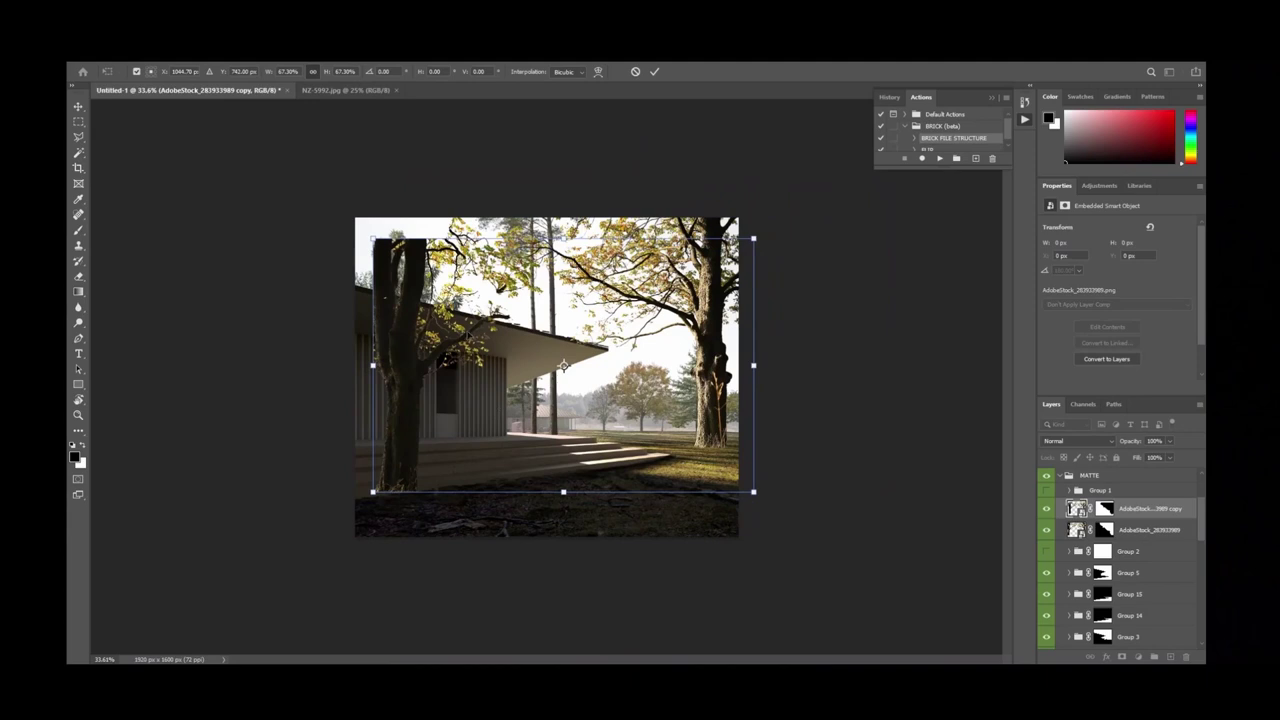
pyautogui.keyDown('alt'); pyautogui.moveTo(562, 494); pyautogui.dragTo(563, 517); pyautogui.keyUp('alt')
pyautogui.moveTo(556, 486); pyautogui.dragTo(532, 468)
pyautogui.press('Return')
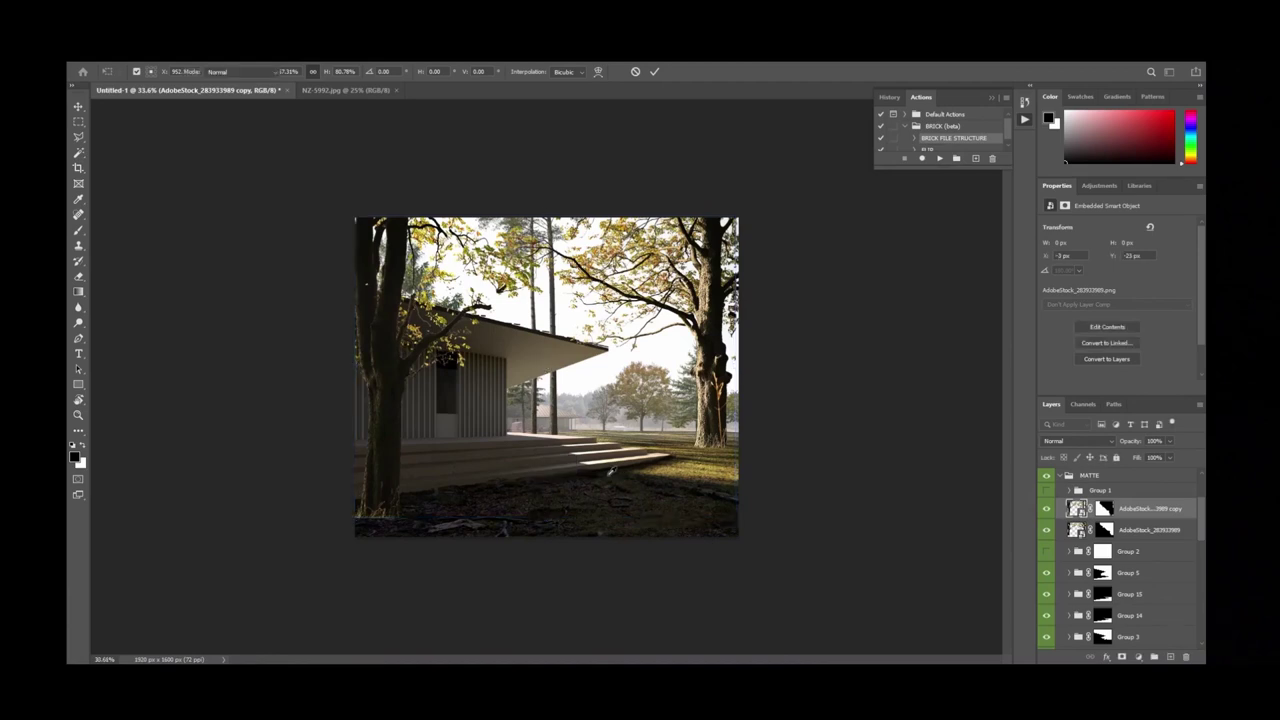
pyautogui.press('b')
pyautogui.keyDown('alt'); pyautogui.scroll(-2, 610, 473); pyautogui.keyUp('alt')
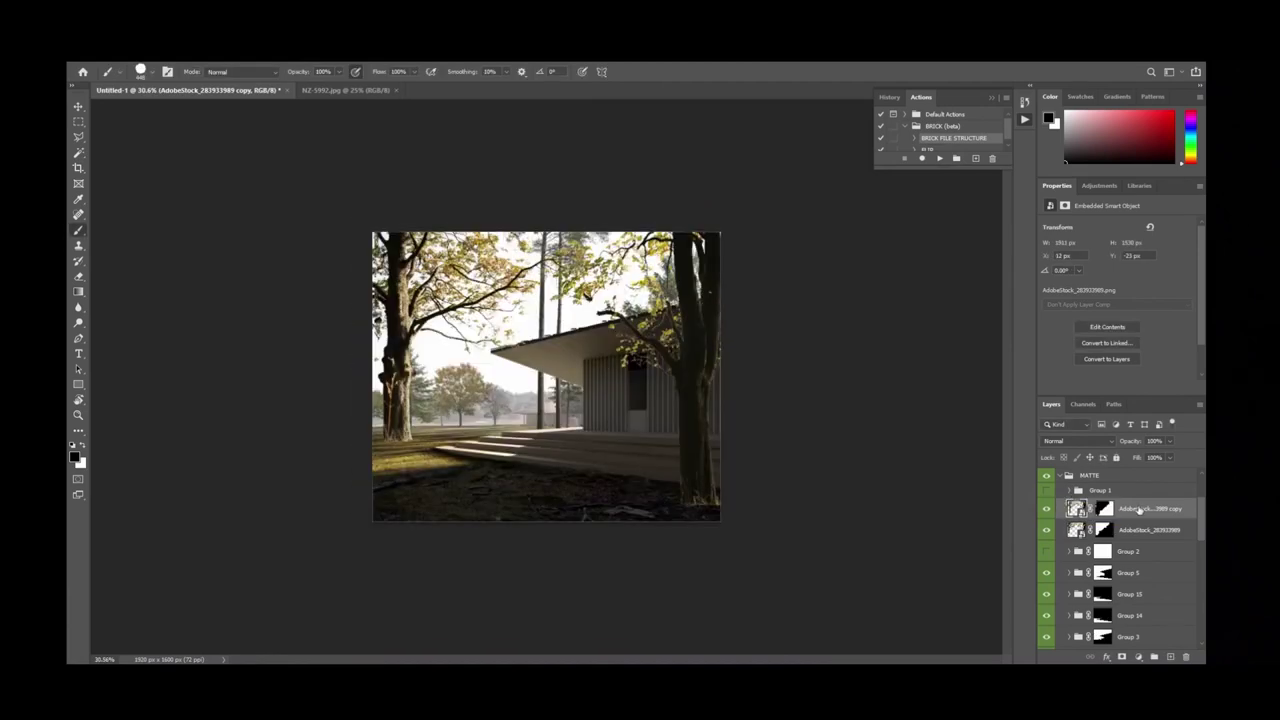
# Group the tree copy with Normal blending and darken it with a Levels adjustment whose white output level is 66.
pyautogui.hotkey('ctrl', 'g')
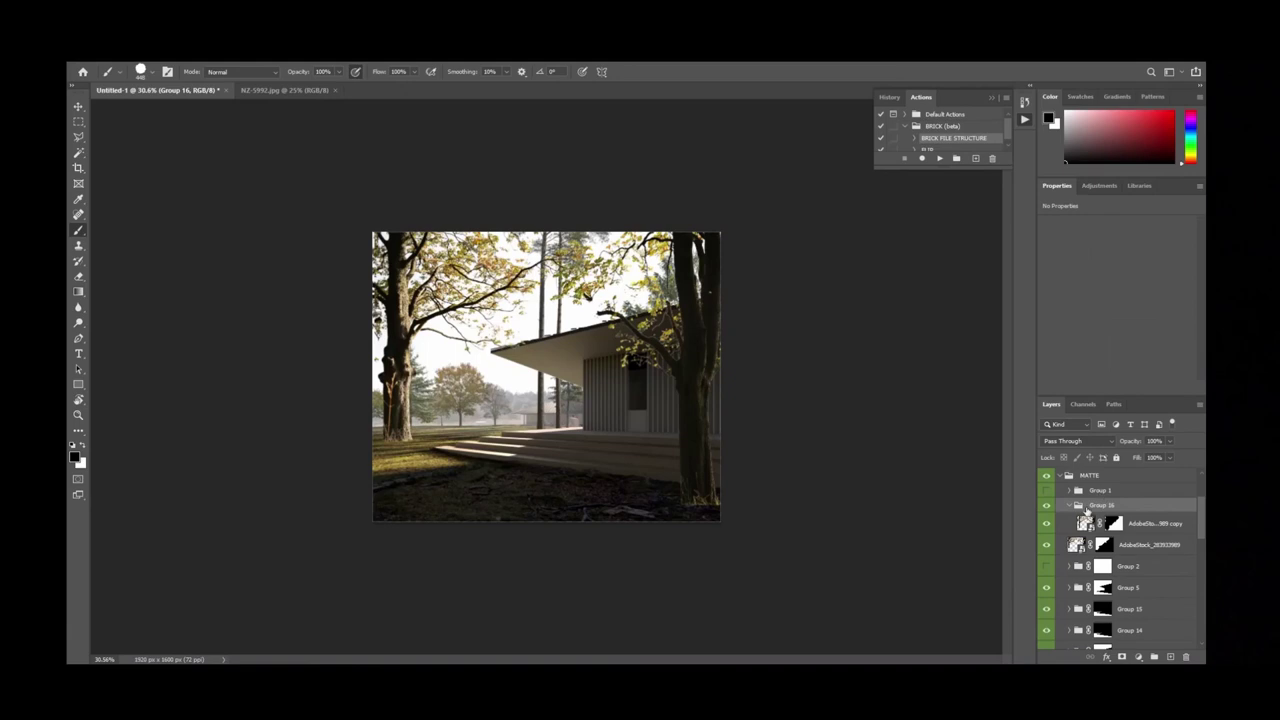
pyautogui.click(1070, 442)
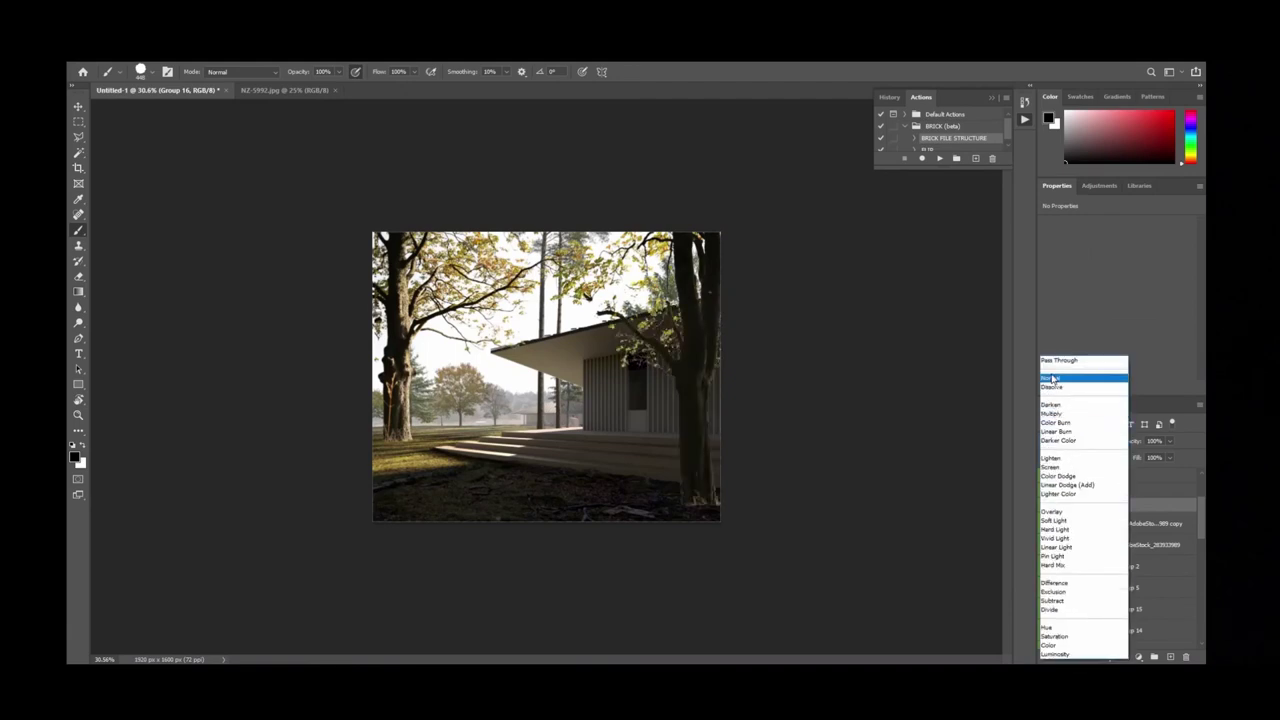
pyautogui.click(1070, 384)
pyautogui.click(1097, 185)
pyautogui.click(1068, 221)
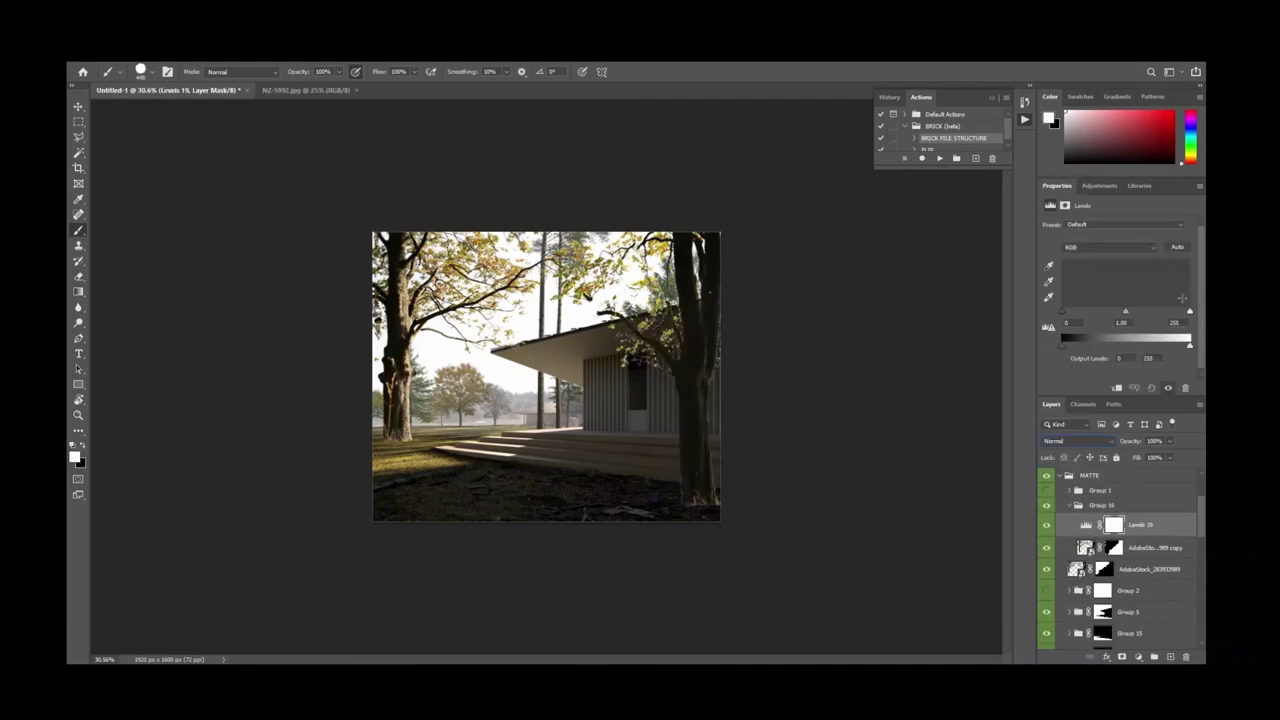
pyautogui.moveTo(1189, 350); pyautogui.dragTo(1073, 350)
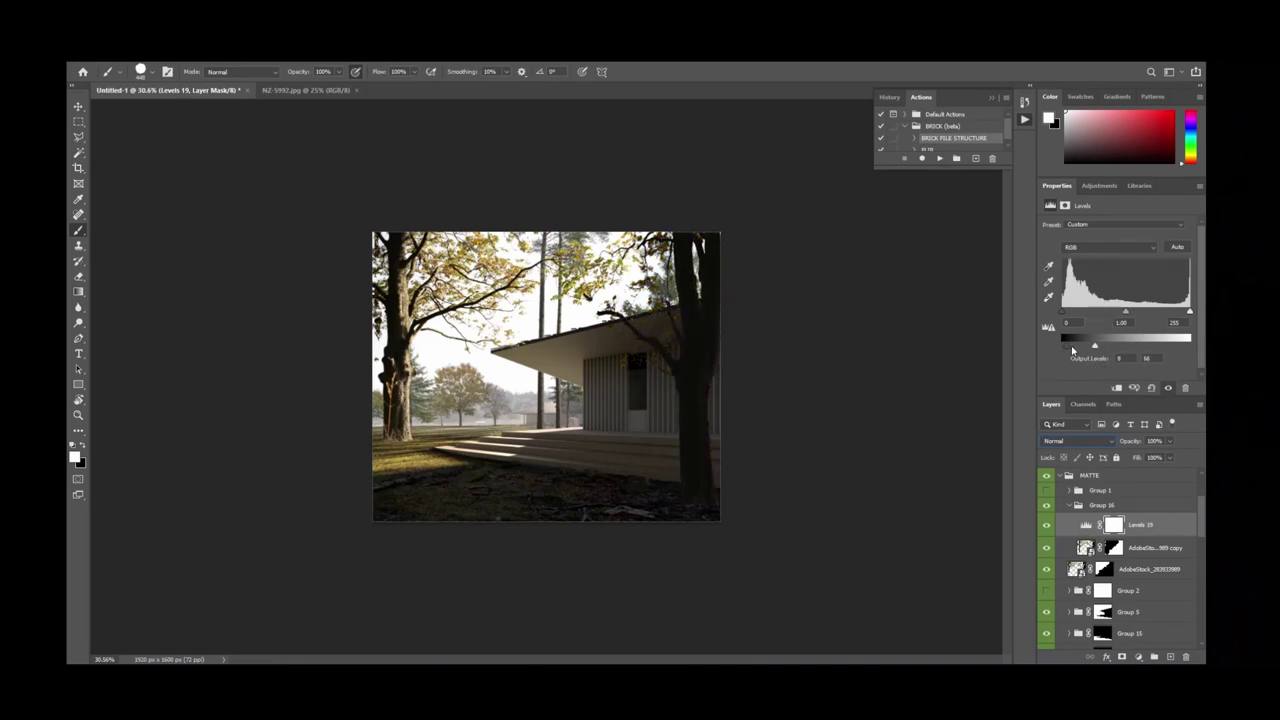
# Put the original tree layer into its own group and set that group's blend mode to Normal.
pyautogui.click(1137, 567)
pyautogui.hotkey('ctrl', 'g')
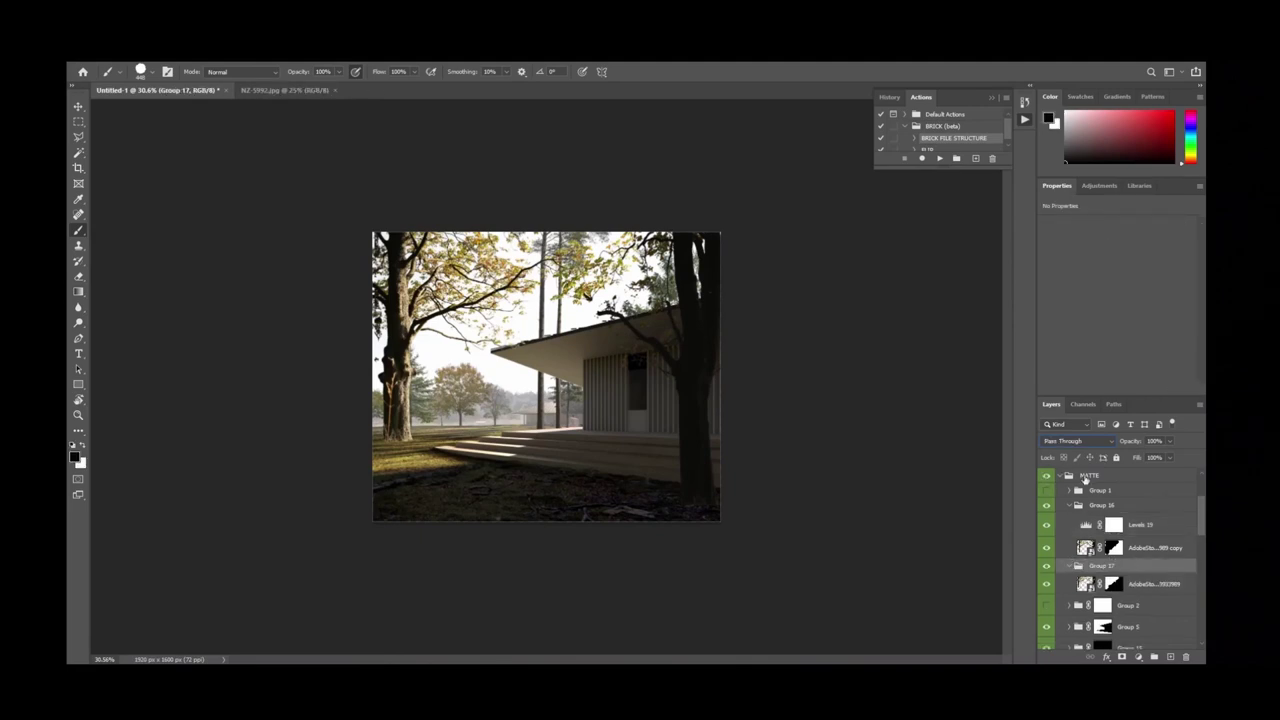
pyautogui.click(1076, 441)
pyautogui.click(1056, 384)
# Scale the original tree down slightly around its trunk base and move it a little inward from the image edge.
pyautogui.click(1152, 589)
pyautogui.hotkey('ctrl', 't')
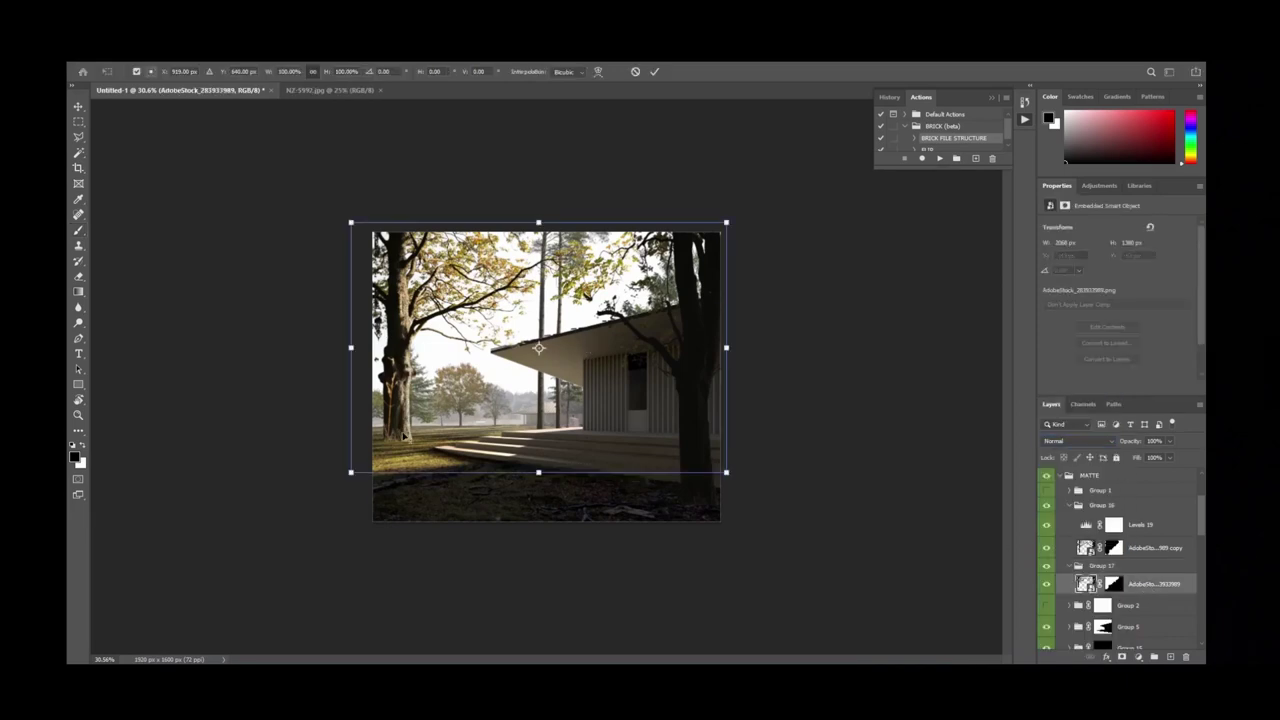
pyautogui.moveTo(538, 347); pyautogui.dragTo(397, 440)
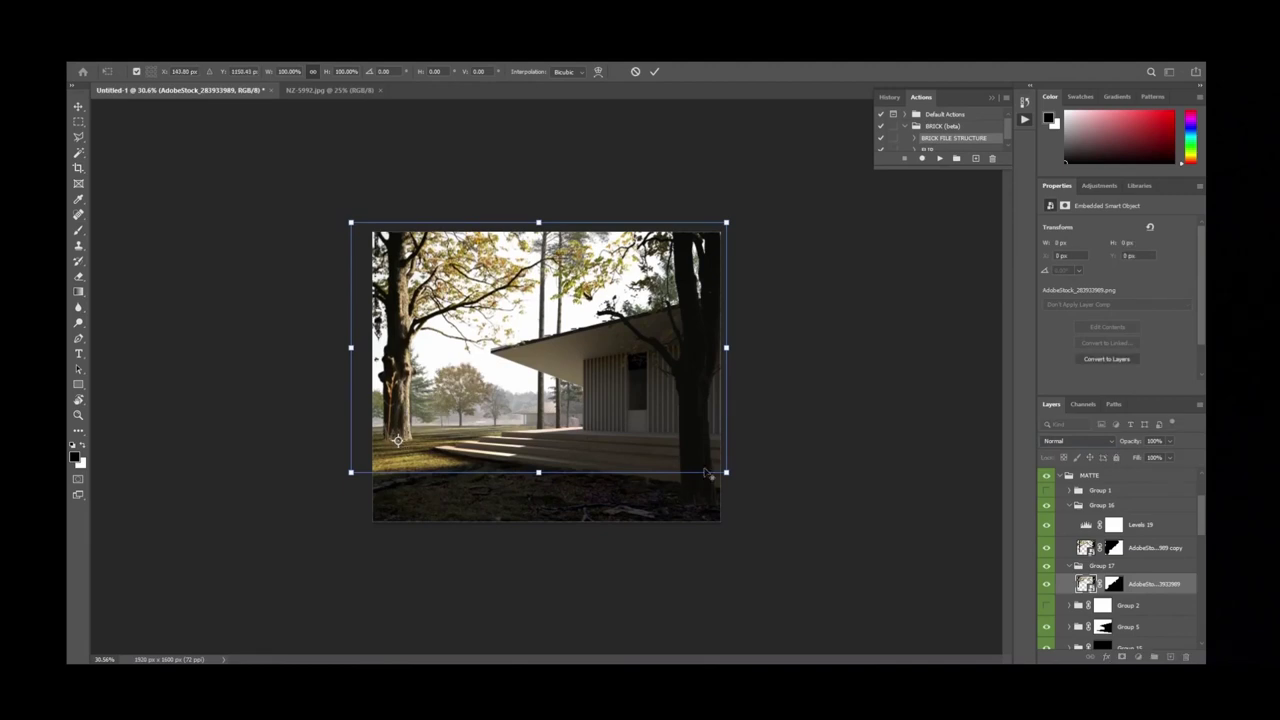
pyautogui.moveTo(731, 473); pyautogui.dragTo(656, 474)
pyautogui.press('Return')
pyautogui.moveTo(438, 407); pyautogui.dragTo(457, 409)
# Flip the canvas horizontally and add an empty layer directly above the original tree layer inside Group 17.
pyautogui.click(1111, 553)
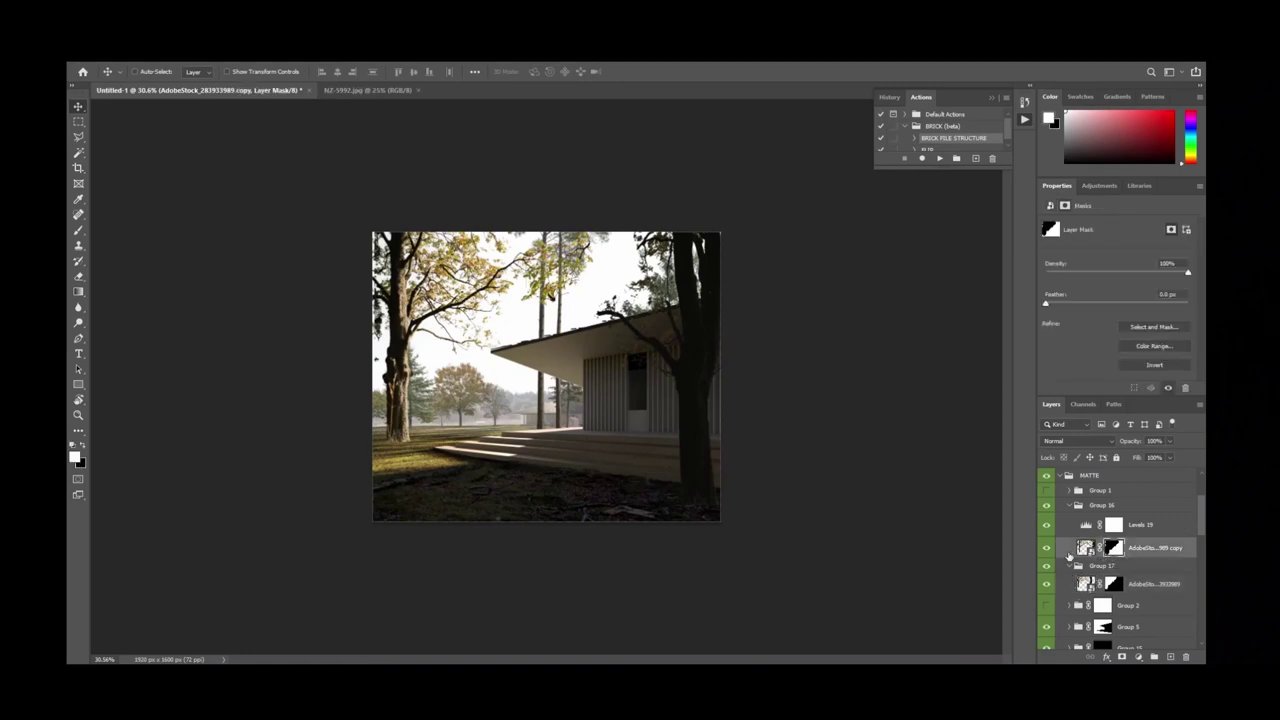
pyautogui.press('b')
pyautogui.press('x')
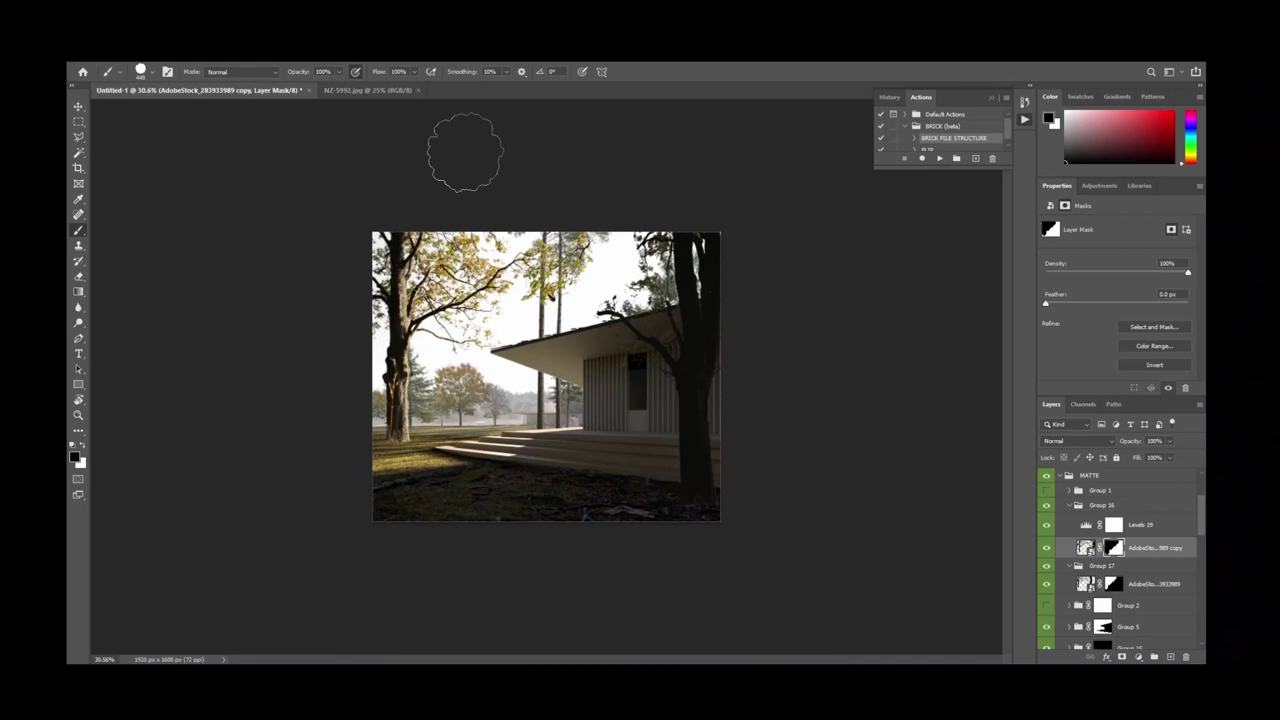
pyautogui.hotkey('ctrl', '-')
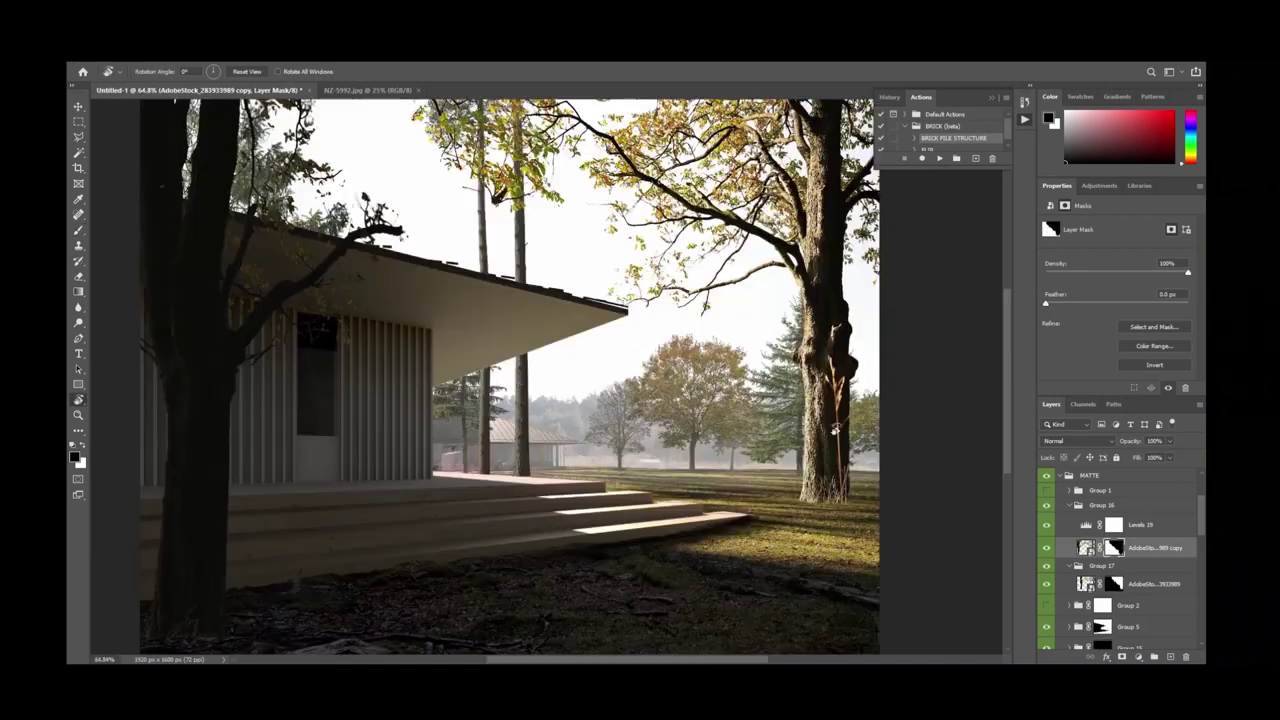
pyautogui.keyDown('alt'); pyautogui.scroll(4, 835, 428); pyautogui.keyUp('alt')
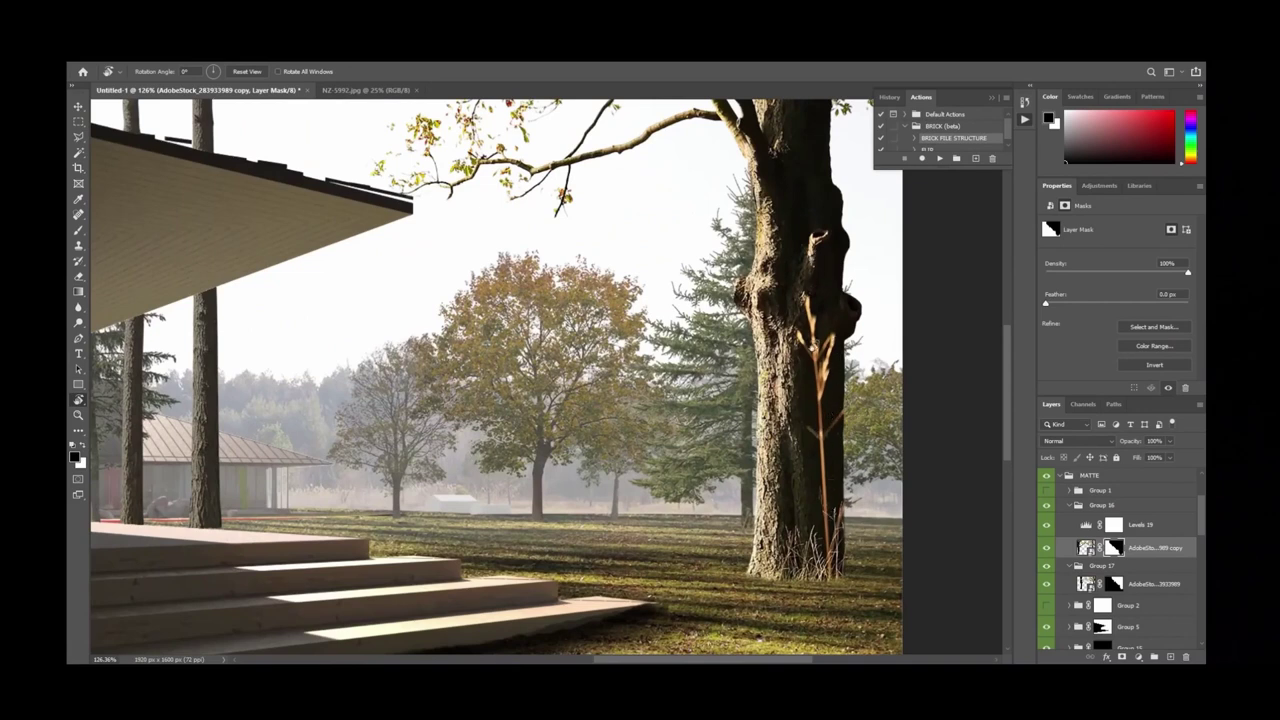
pyautogui.click(1171, 657)
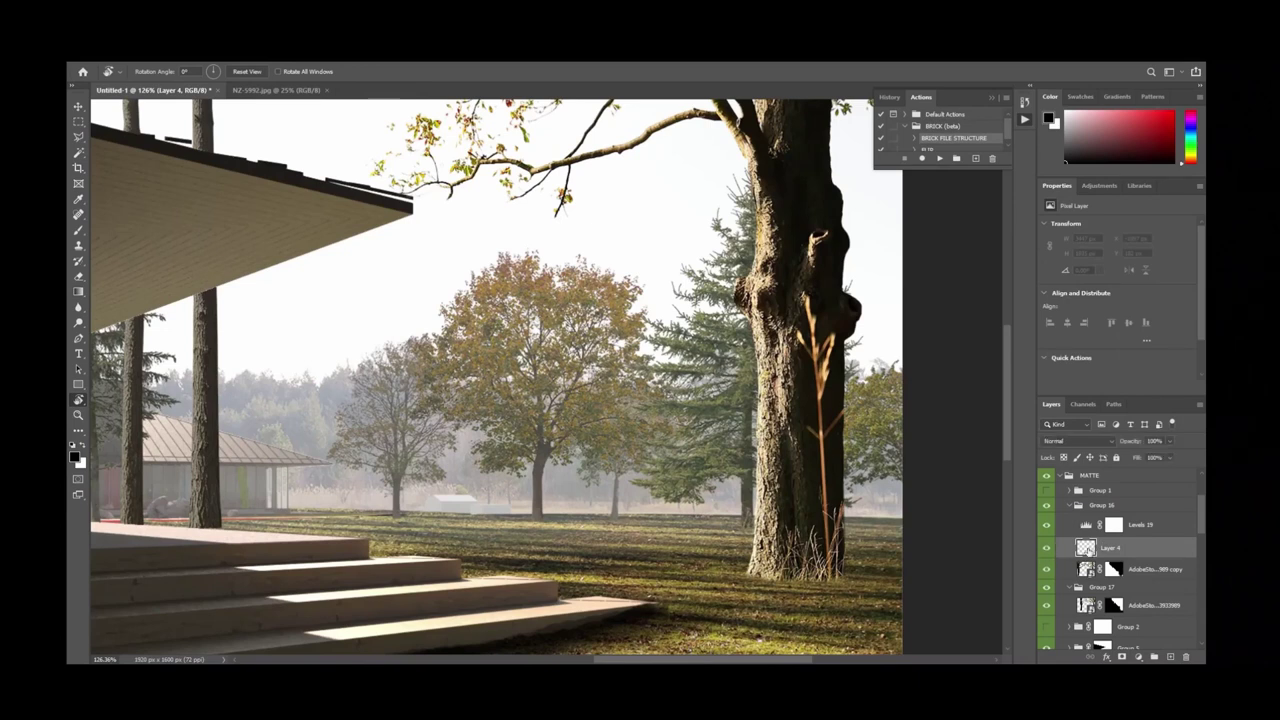
pyautogui.click(1047, 592)
pyautogui.click(1047, 592)
pyautogui.moveTo(1148, 548); pyautogui.dragTo(1133, 607)
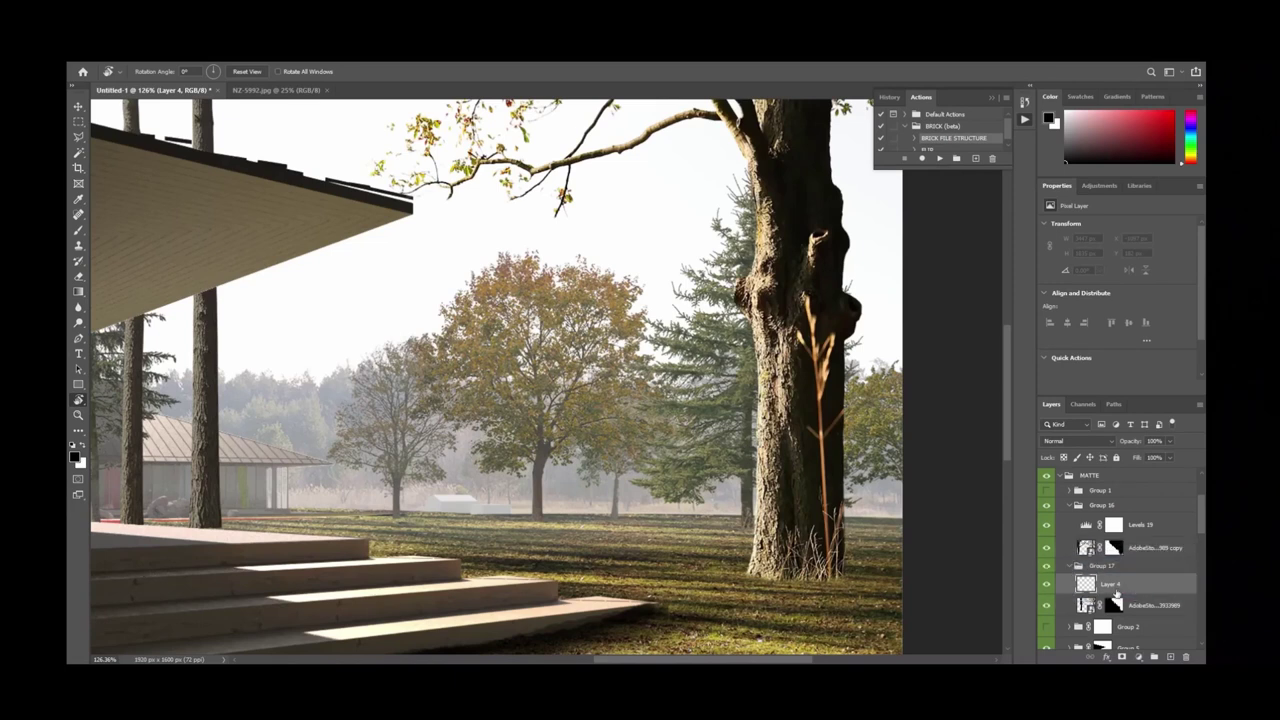
# Clone bark over the dry plant stem on the sunlit trunk using the Clone Stamp with sampling set to Current & Below.
pyautogui.press('s')
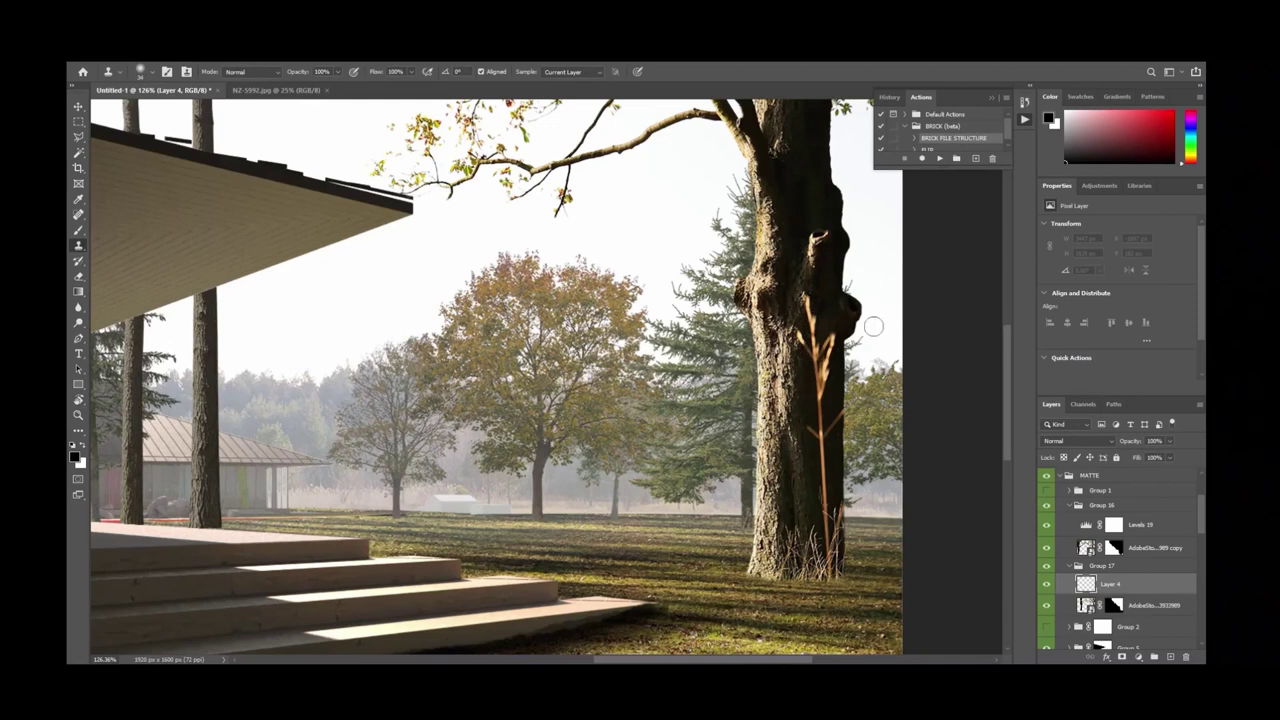
pyautogui.click(572, 72)
pyautogui.click(566, 92)
pyautogui.keyDown('alt'); pyautogui.click(795, 217); pyautogui.keyUp('alt')
pyautogui.moveTo(797, 285); pyautogui.dragTo(815, 347)
pyautogui.keyDown('alt'); pyautogui.click(806, 190); pyautogui.keyUp('alt')
pyautogui.keyDown('alt'); pyautogui.moveTo(818, 317); pyautogui.dragTo(811, 322, button='right'); pyautogui.keyUp('alt')
pyautogui.keyDown('alt'); pyautogui.click(815, 318); pyautogui.keyUp('alt')
pyautogui.moveTo(816, 350); pyautogui.dragTo(824, 465)
pyautogui.keyDown('alt'); pyautogui.click(814, 309); pyautogui.keyUp('alt')
pyautogui.keyDown('alt'); pyautogui.click(813, 322); pyautogui.keyUp('alt')
pyautogui.moveTo(820, 403)
pyautogui.mouseDown()
pyautogui.moveTo(824, 471)
pyautogui.moveTo(829, 332)
pyautogui.moveTo(832, 475)
pyautogui.moveTo(814, 408)
pyautogui.mouseUp()
pyautogui.keyDown('alt'); pyautogui.click(812, 344); pyautogui.keyUp('alt')
pyautogui.keyDown('alt'); pyautogui.click(813, 358); pyautogui.keyUp('alt')
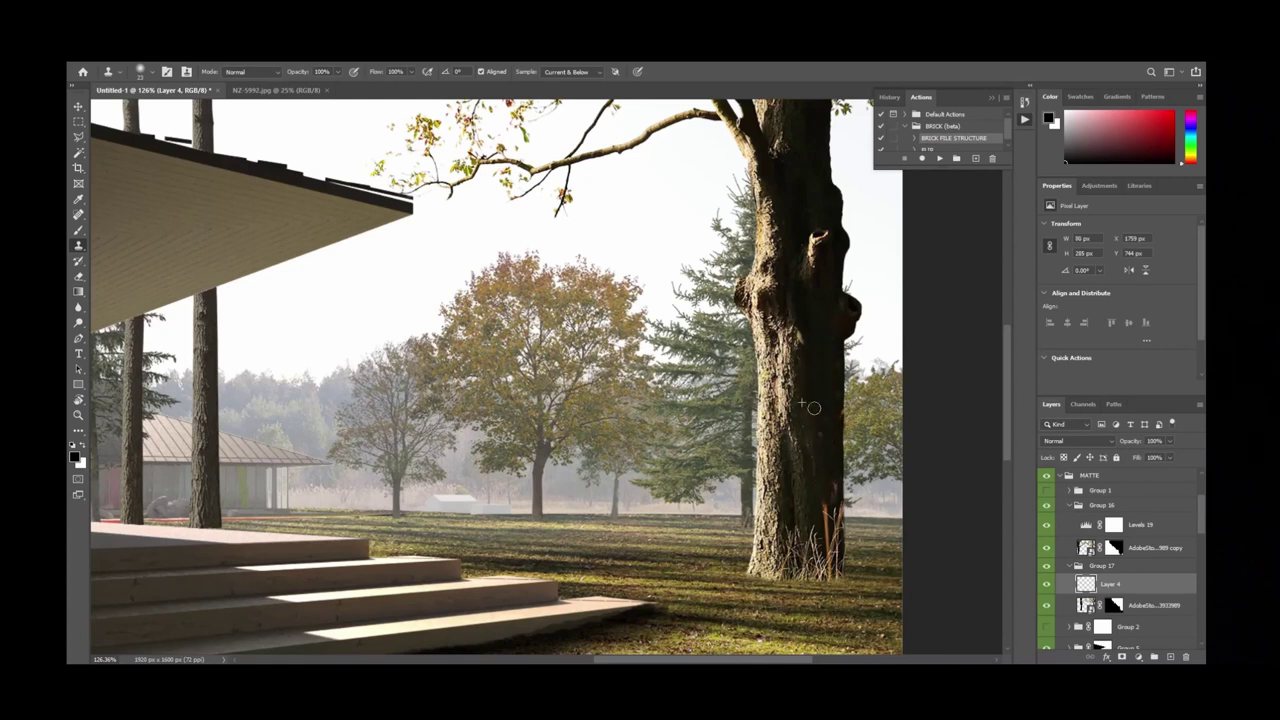
pyautogui.keyDown('alt'); pyautogui.scroll(-5, 829, 322); pyautogui.keyUp('alt')
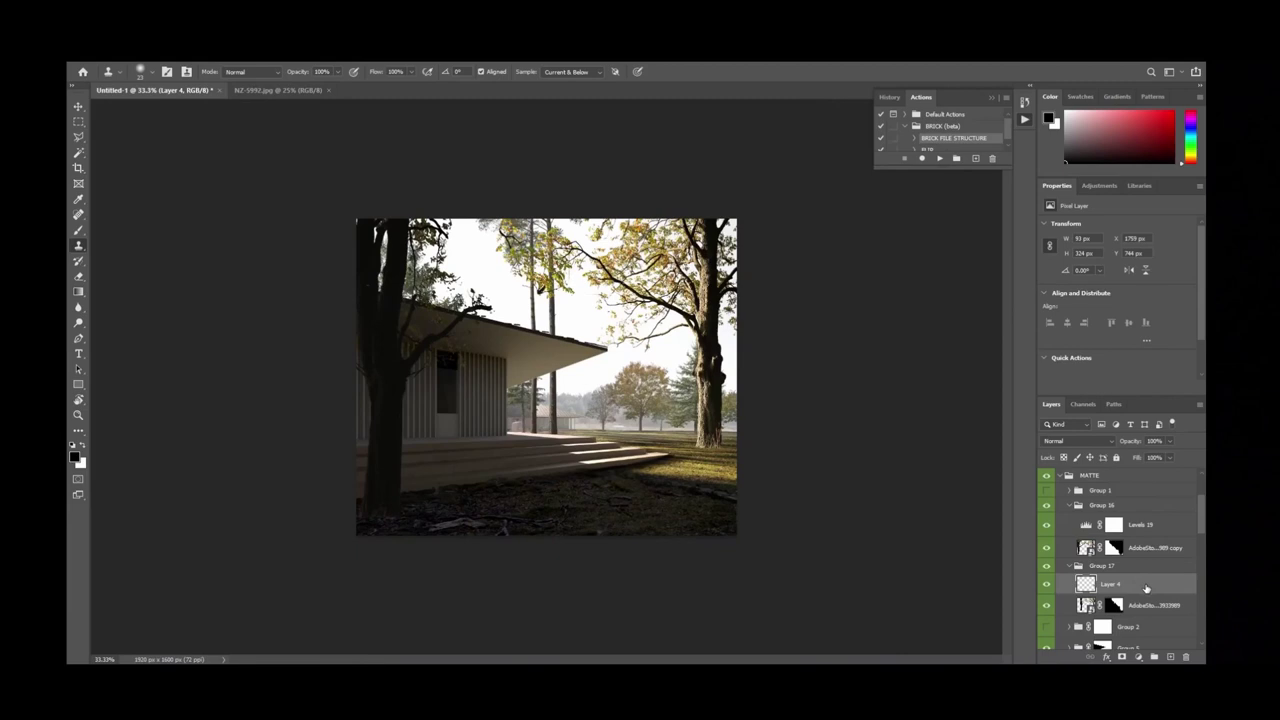
# Scale the bark retouch layer and original tree layer together to about 89% and nudge them slightly upward.
pyautogui.keyDown('shift'); pyautogui.click(1155, 607); pyautogui.keyUp('shift')
pyautogui.hotkey('ctrl', 't')
pyautogui.moveTo(728, 270); pyautogui.dragTo(746, 279)
pyautogui.press('Return')
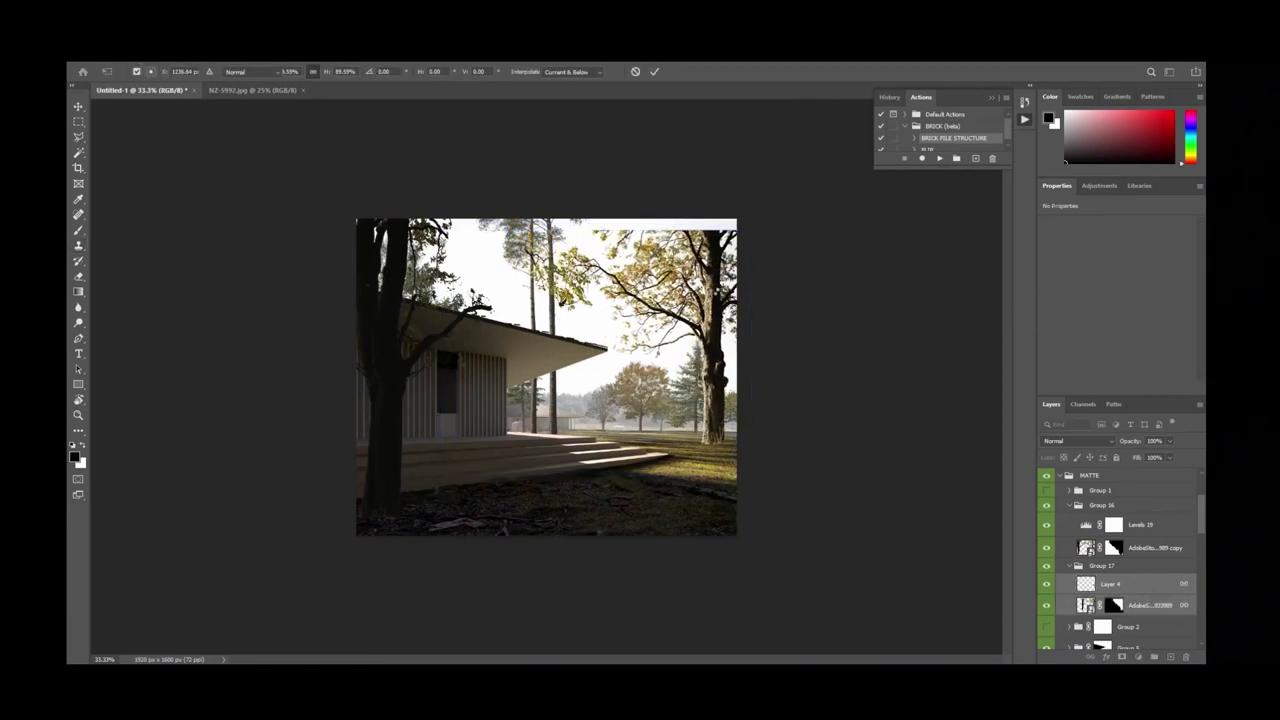
pyautogui.press('s')
pyautogui.press('v')
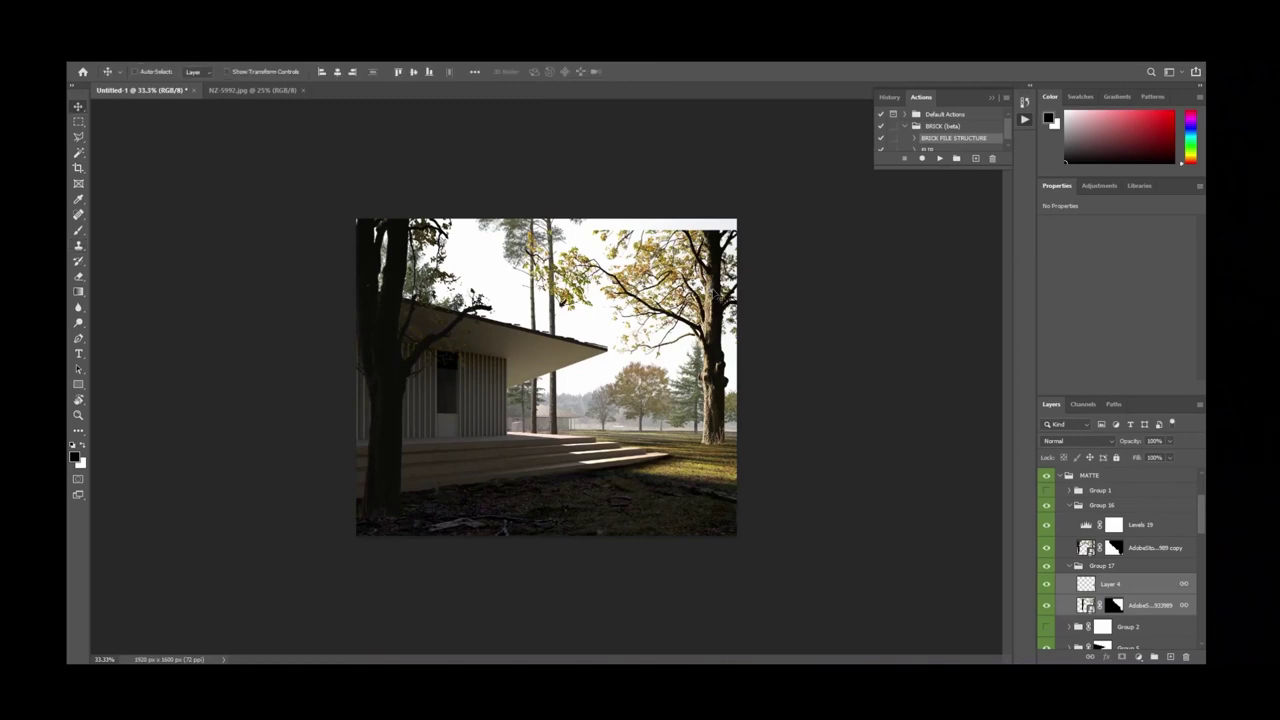
pyautogui.moveTo(715, 294); pyautogui.dragTo(715, 292)
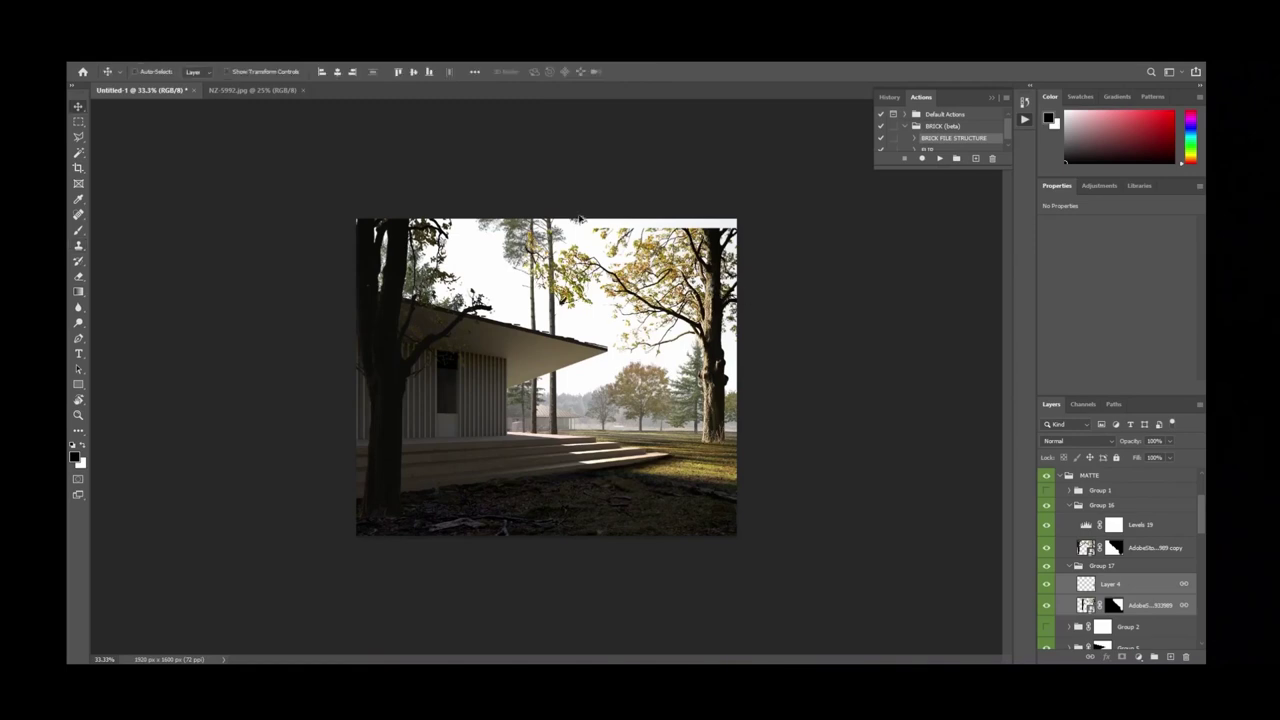
# Add a dark grey filled layer in FINAL ADJUSTMENTS, masked to cover only the empty strip along the image's upper edge.
pyautogui.keyDown('alt'); pyautogui.scroll(3, 636, 242); pyautogui.keyUp('alt')
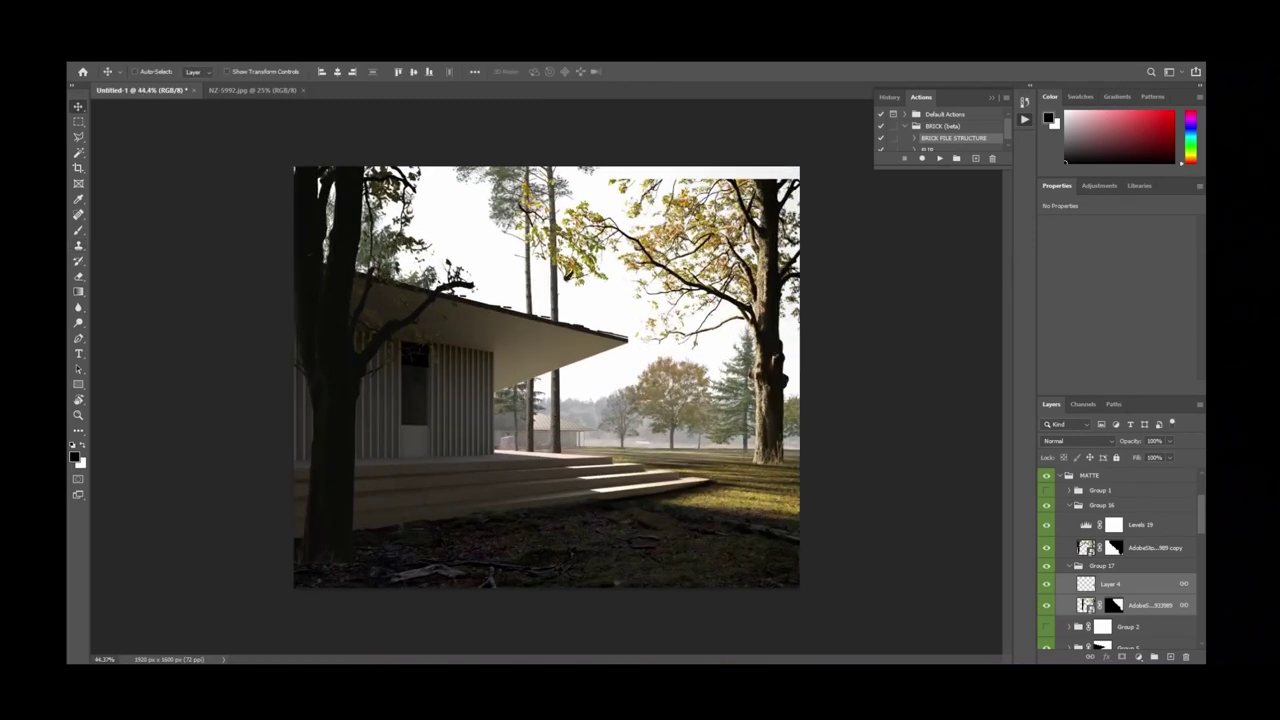
pyautogui.scroll(3, 1107, 537)
pyautogui.click(1107, 532)
pyautogui.click(1164, 655)
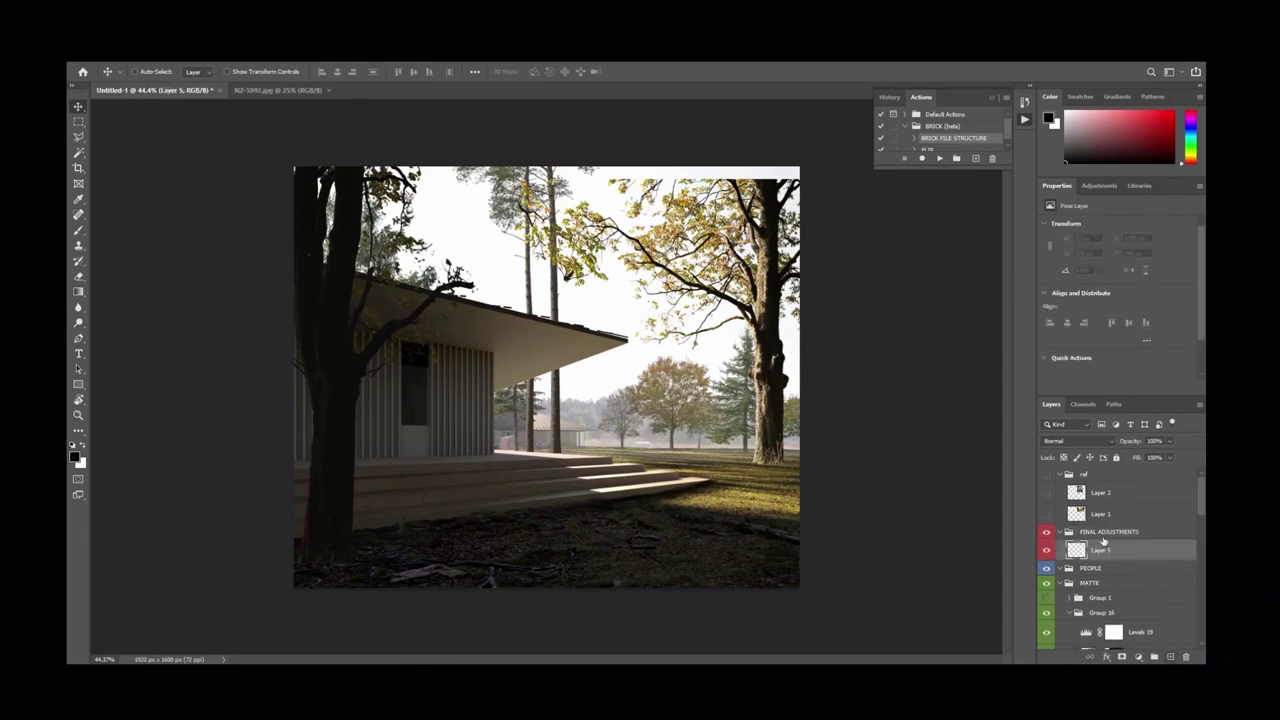
pyautogui.press('m')
pyautogui.moveTo(801, 589); pyautogui.dragTo(78, 180)
pyautogui.keyDown('alt'); pyautogui.click(1122, 656); pyautogui.keyUp('alt')
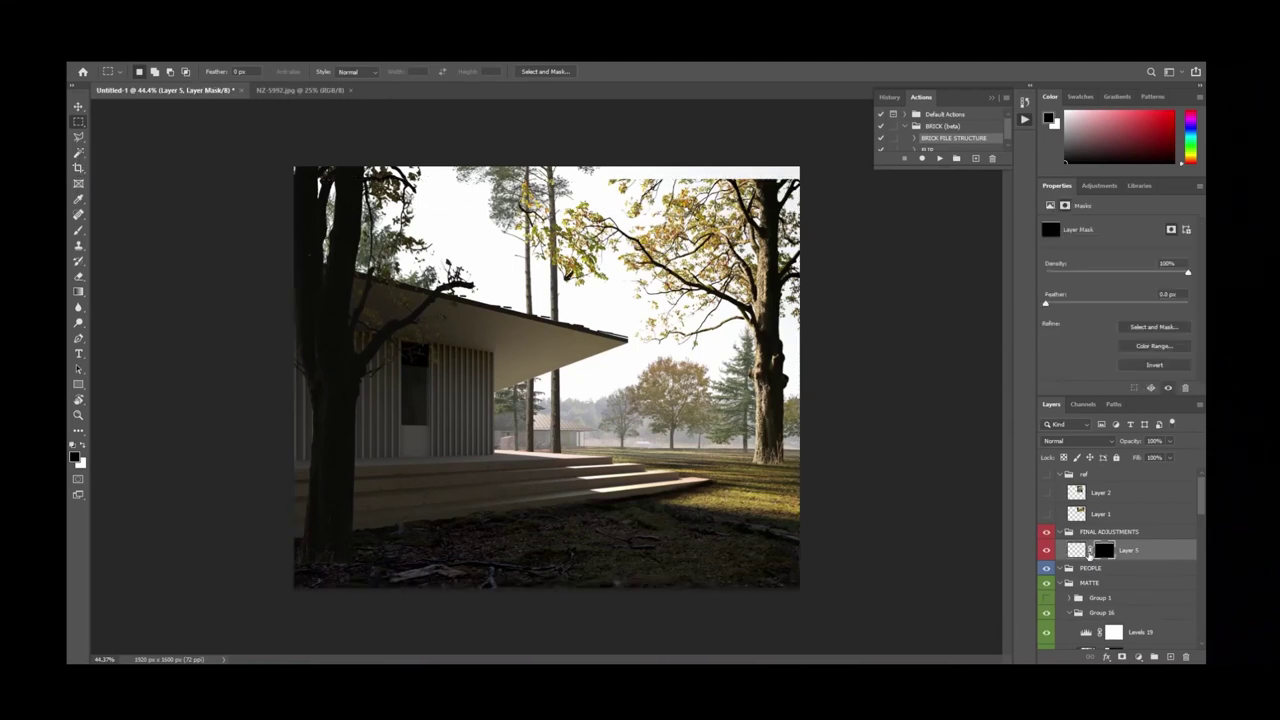
pyautogui.press('b')
pyautogui.hotkey('ctrl', '-')
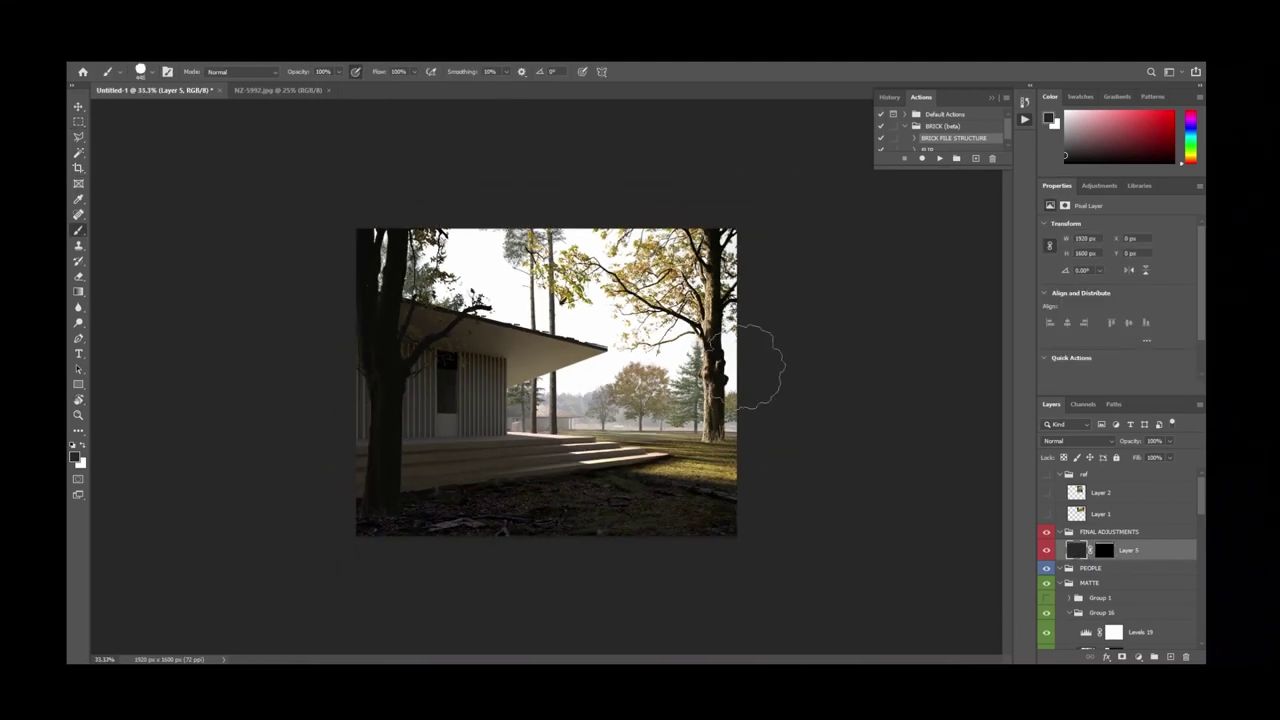
# Toggle the visibility of Group 16, Group 17 and Group 1 to compare the composition with different foreground trees.
pyautogui.scroll(-2, 1068, 568)
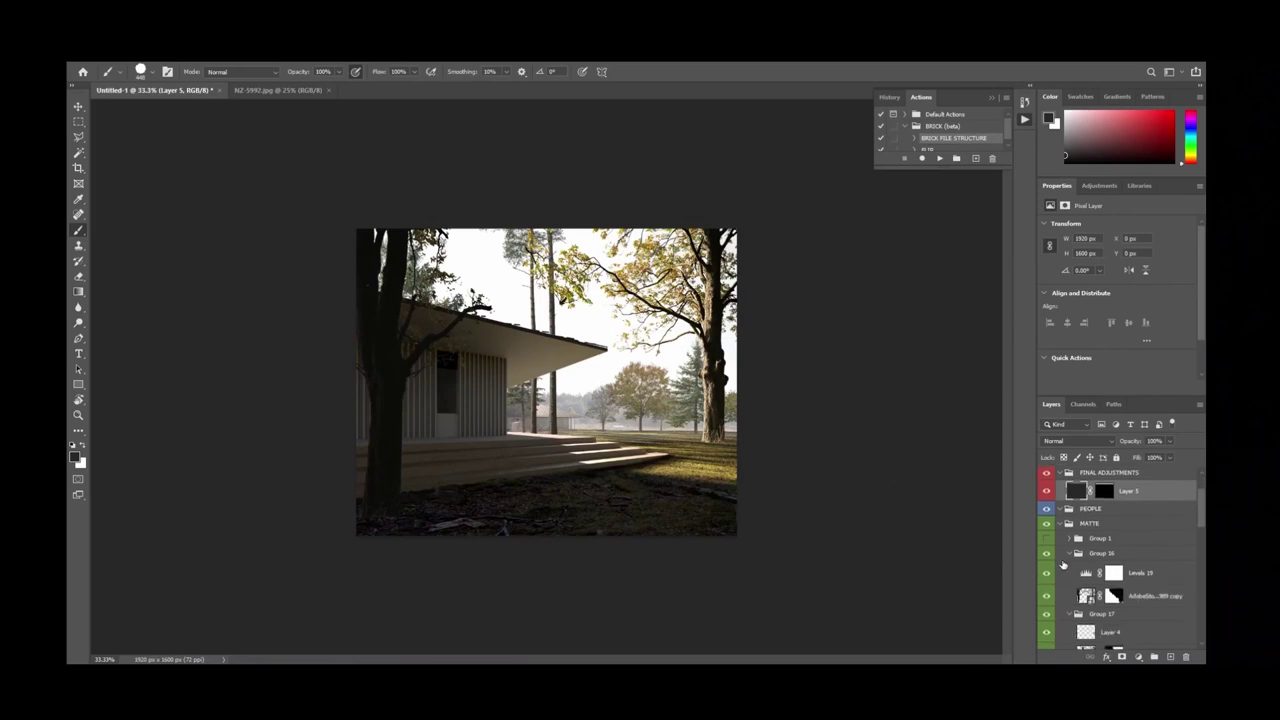
pyautogui.click(1046, 558)
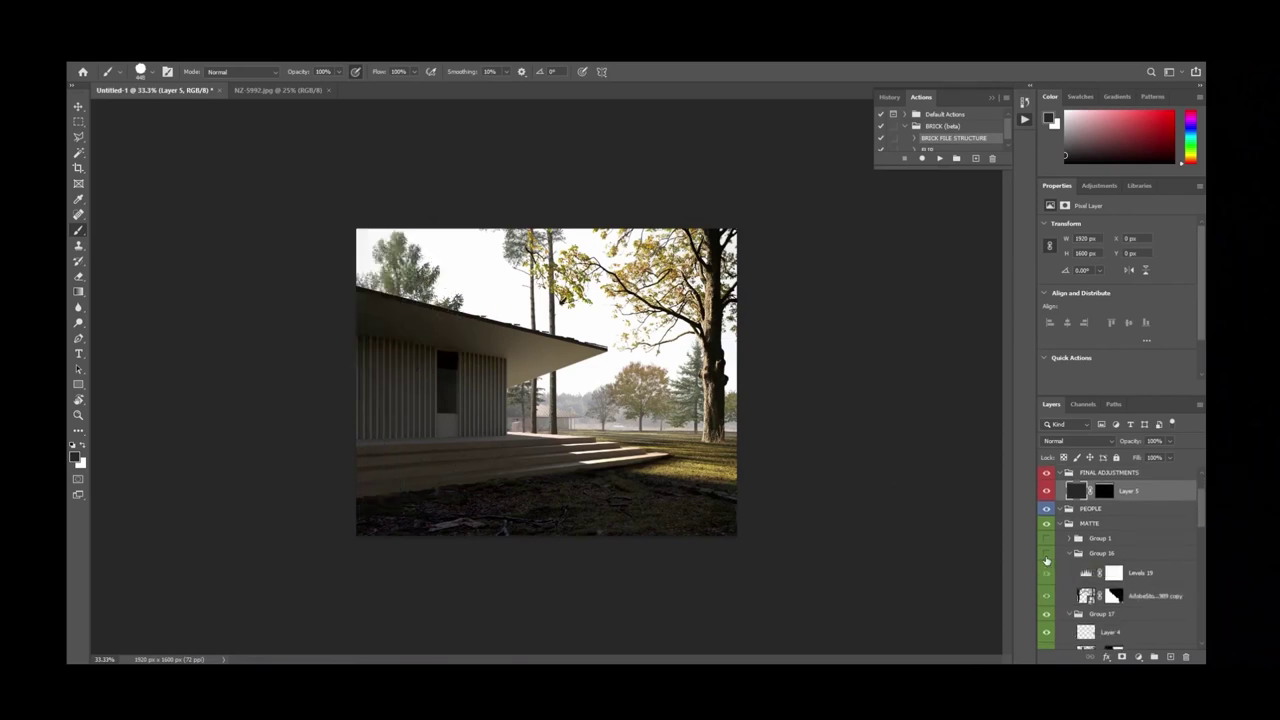
pyautogui.click(1046, 556)
pyautogui.click(1046, 613)
pyautogui.click(1046, 613)
pyautogui.click(1046, 539)
pyautogui.click(1046, 554)
pyautogui.keyDown('alt'); pyautogui.scroll(-2, 617, 455); pyautogui.keyUp('alt')
pyautogui.click(1046, 541)
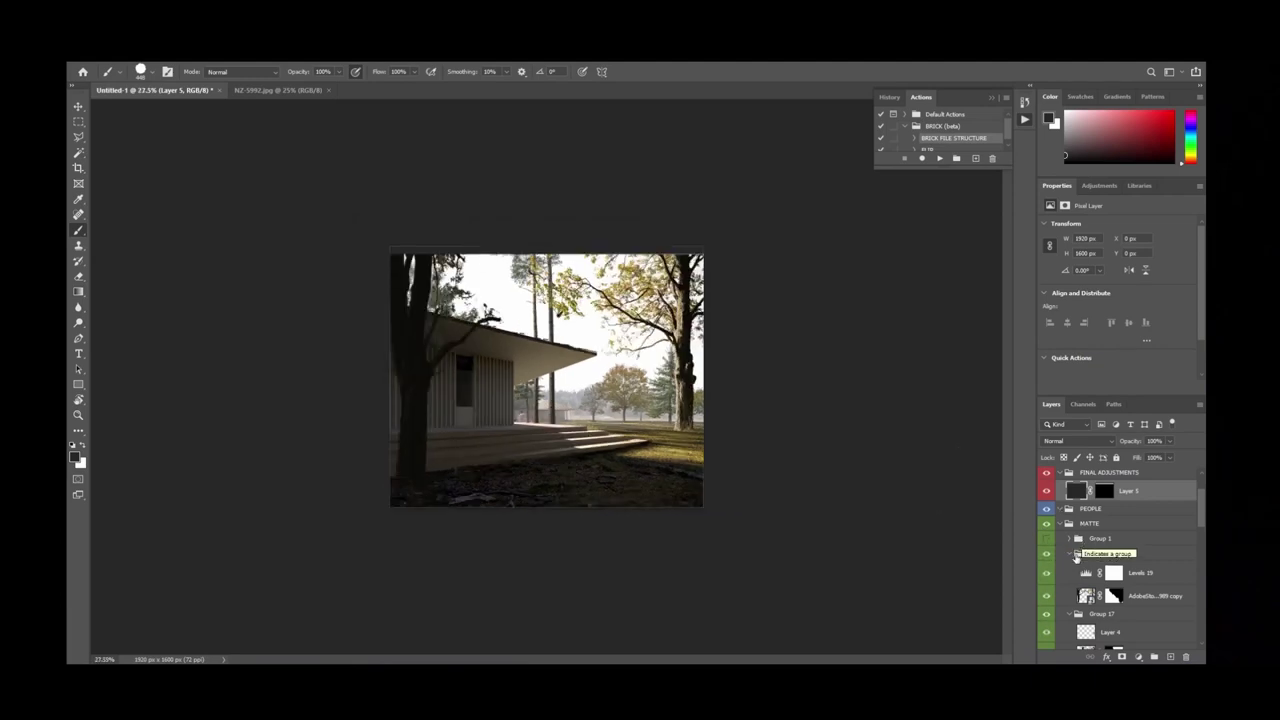
# Paint the dark tree copy's mask to hide the branch crossing the roof and reveal more foliage along the upper edge.
pyautogui.click(1113, 596)
pyautogui.click(1045, 596)
pyautogui.click(1045, 596)
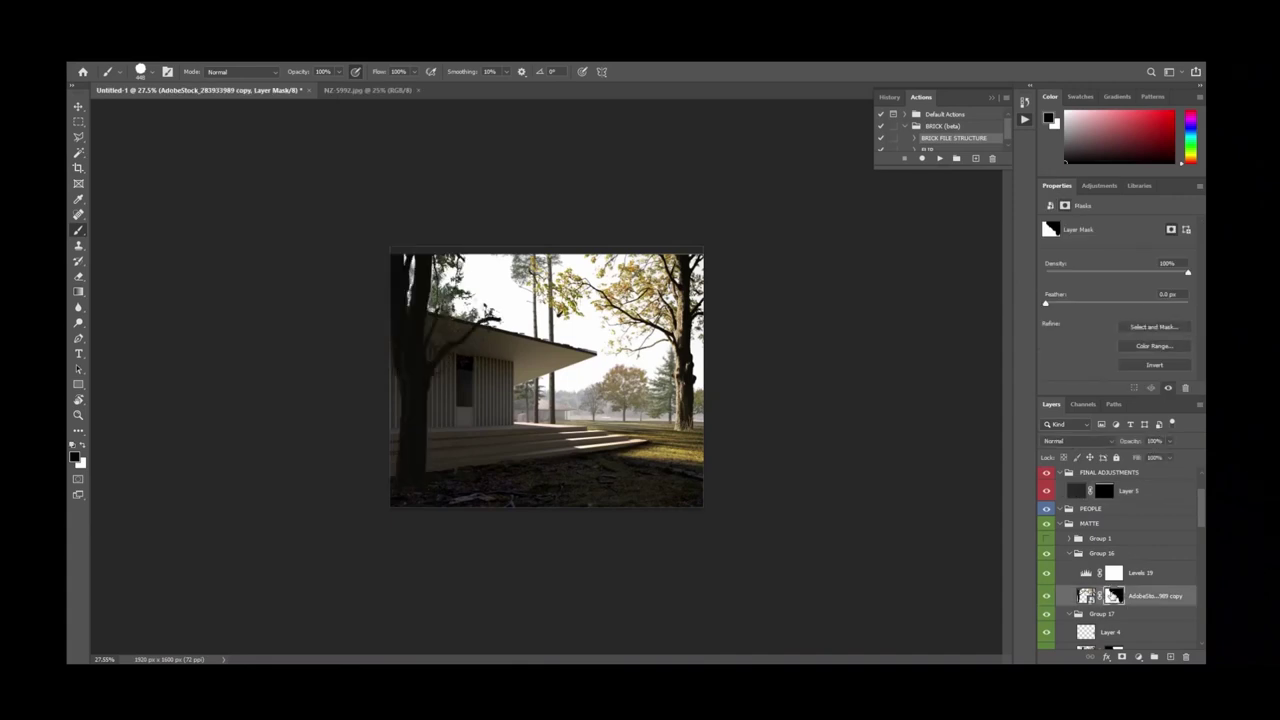
pyautogui.press('x')
pyautogui.moveTo(463, 243)
pyautogui.mouseDown()
pyautogui.moveTo(508, 286)
pyautogui.moveTo(502, 251)
pyautogui.mouseUp()
pyautogui.press('x')
pyautogui.press('x')
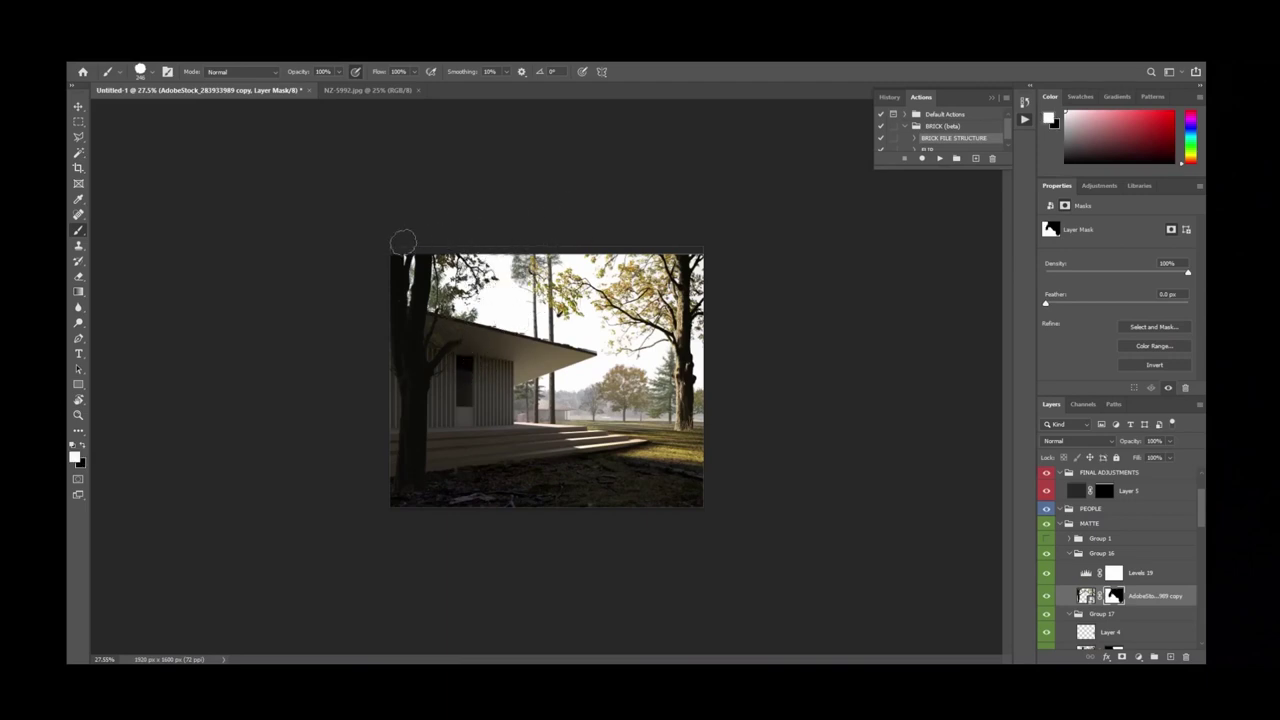
pyautogui.press('x')
pyautogui.hotkey('ctrl', '-')
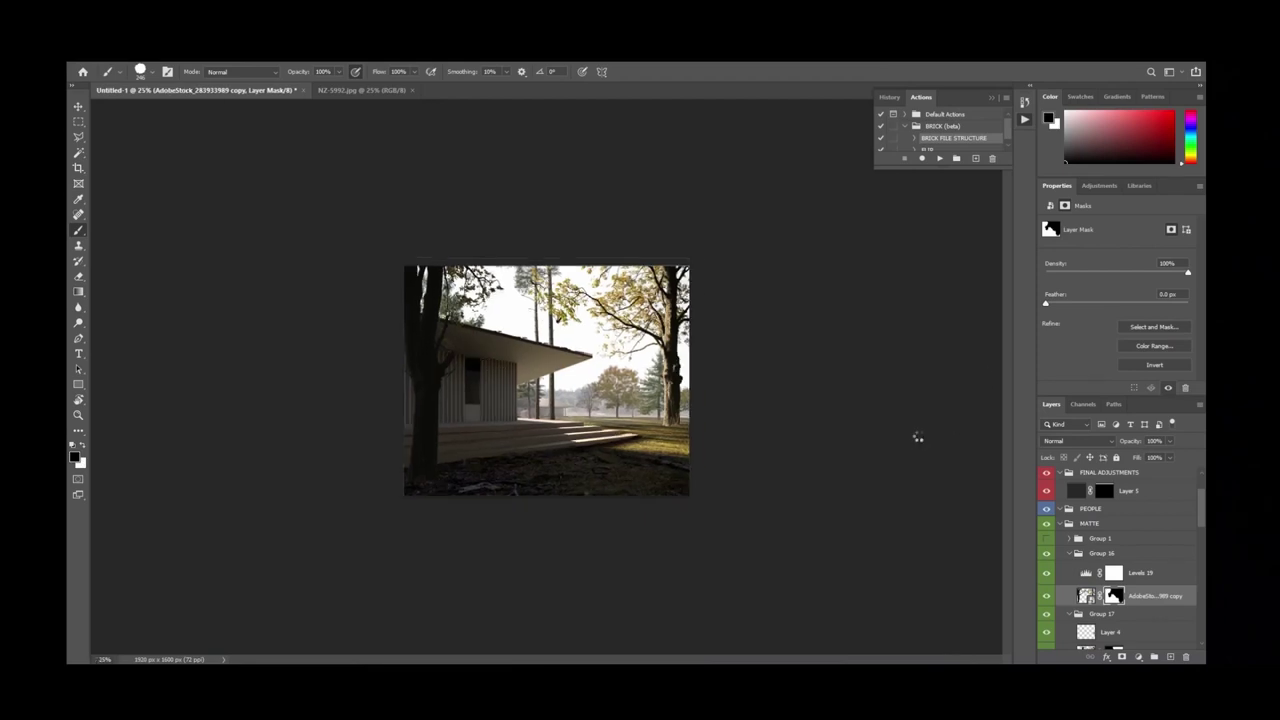
# Flip the canvas horizontally, collapse Group 16 and toggle Group 17 off and on for comparison.
pyautogui.keyDown('alt'); pyautogui.scroll(8, 462, 348); pyautogui.keyUp('alt')
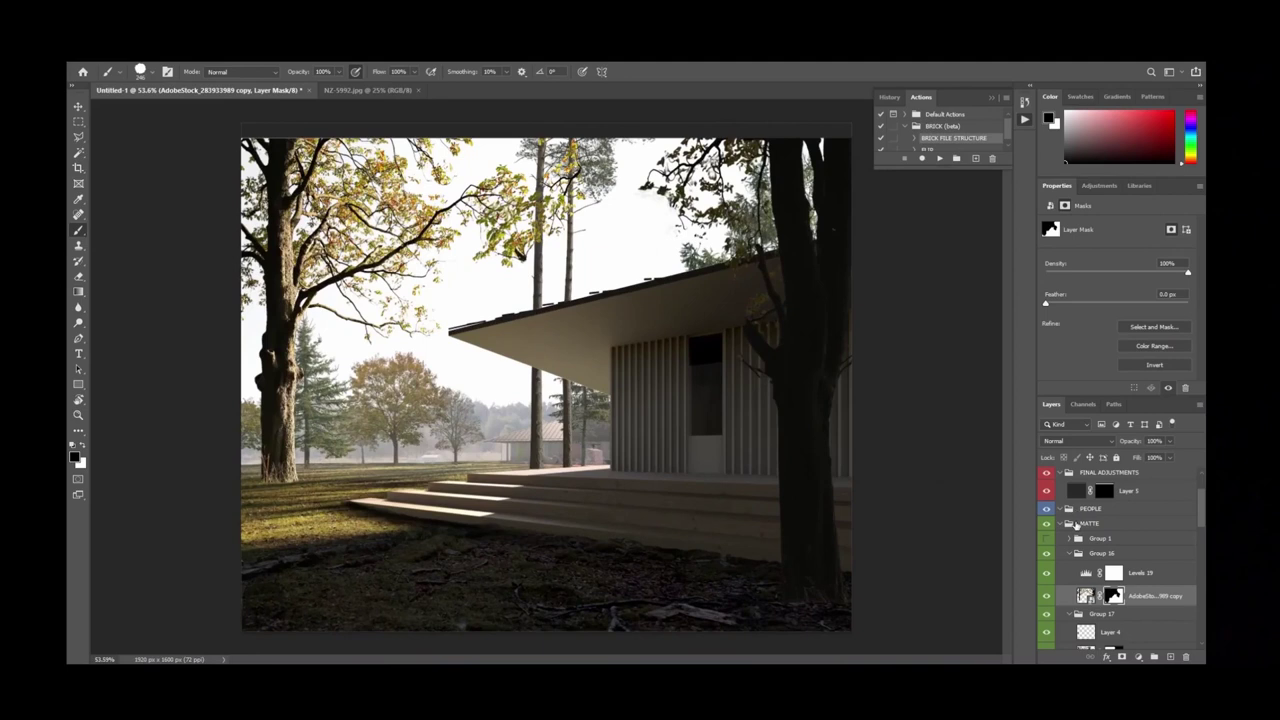
pyautogui.click(1068, 554)
pyautogui.click(1047, 570)
pyautogui.click(1047, 570)
# Add a Hue/Saturation adjustment in Group 17, setting the Yellows to saturation -2 and lightness +1.
pyautogui.click(1141, 608)
pyautogui.click(1120, 568)
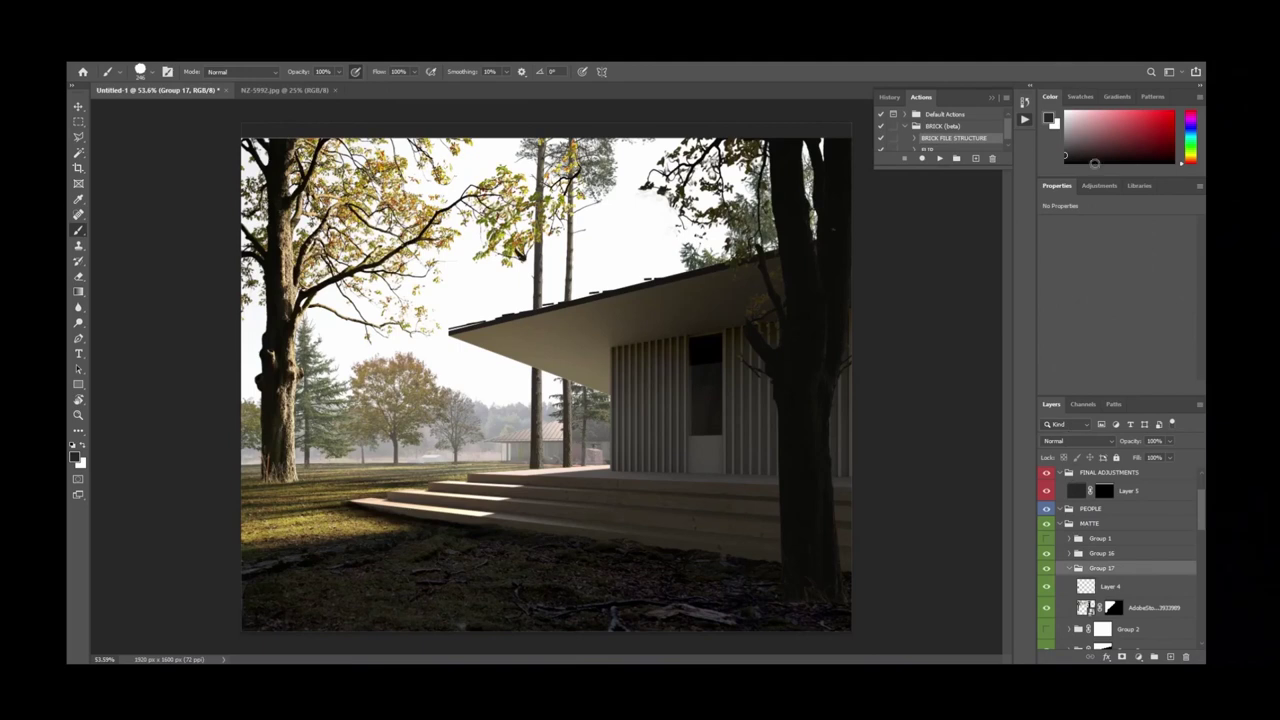
pyautogui.click(1099, 185)
pyautogui.click(1065, 237)
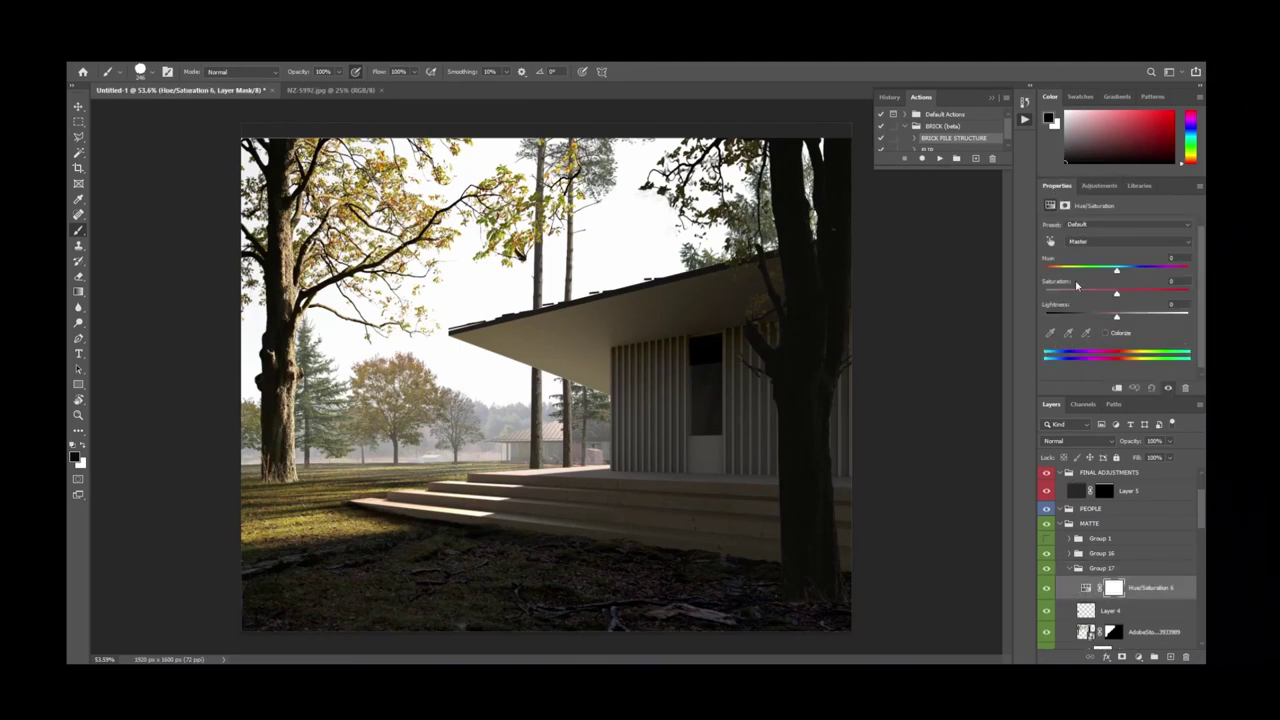
pyautogui.click(1078, 242)
pyautogui.click(1083, 268)
pyautogui.moveTo(1116, 292); pyautogui.dragTo(1120, 330)
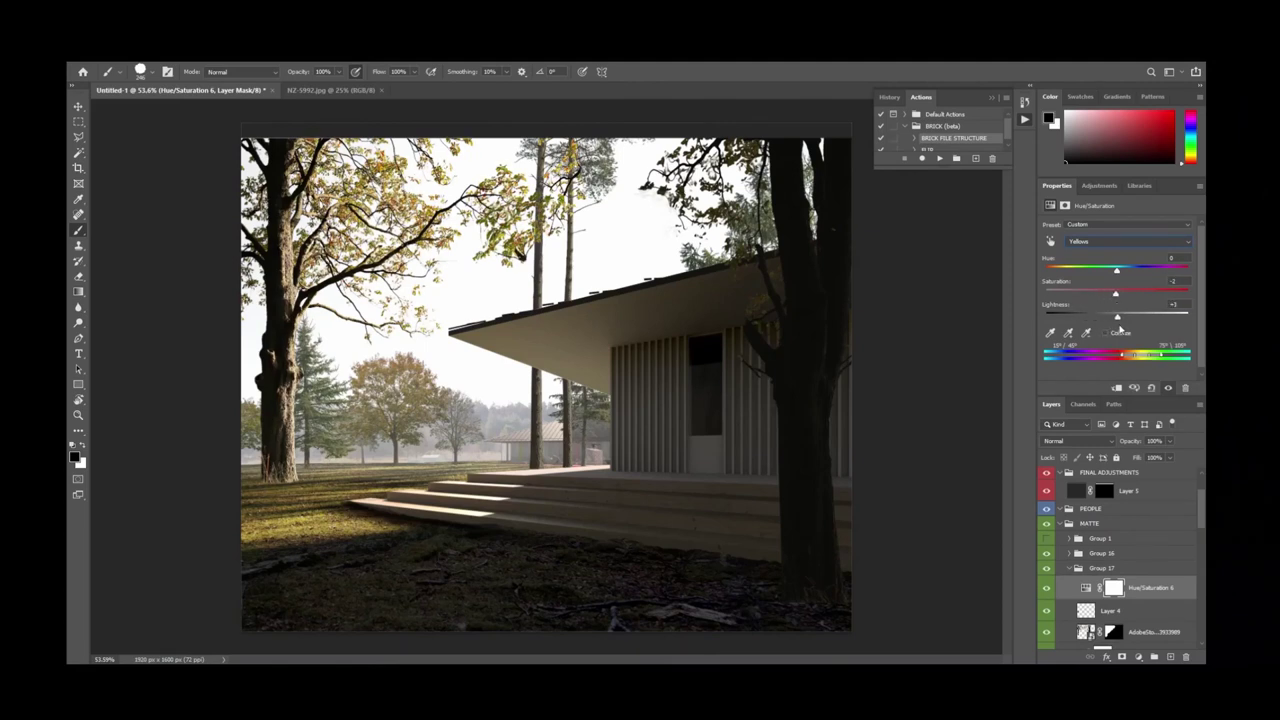
# Add a Levels adjustment at the top of Group 17 and limit its output levels to 8 and 238.
pyautogui.click(1099, 186)
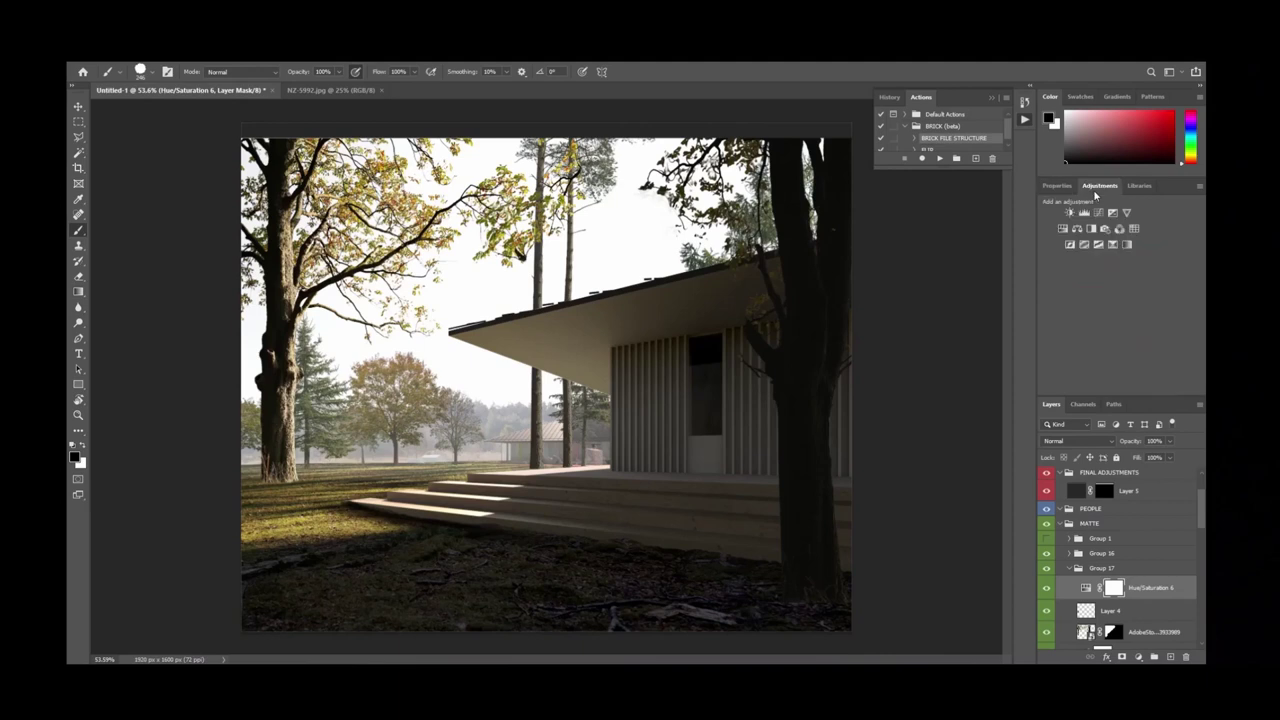
pyautogui.click(1084, 212)
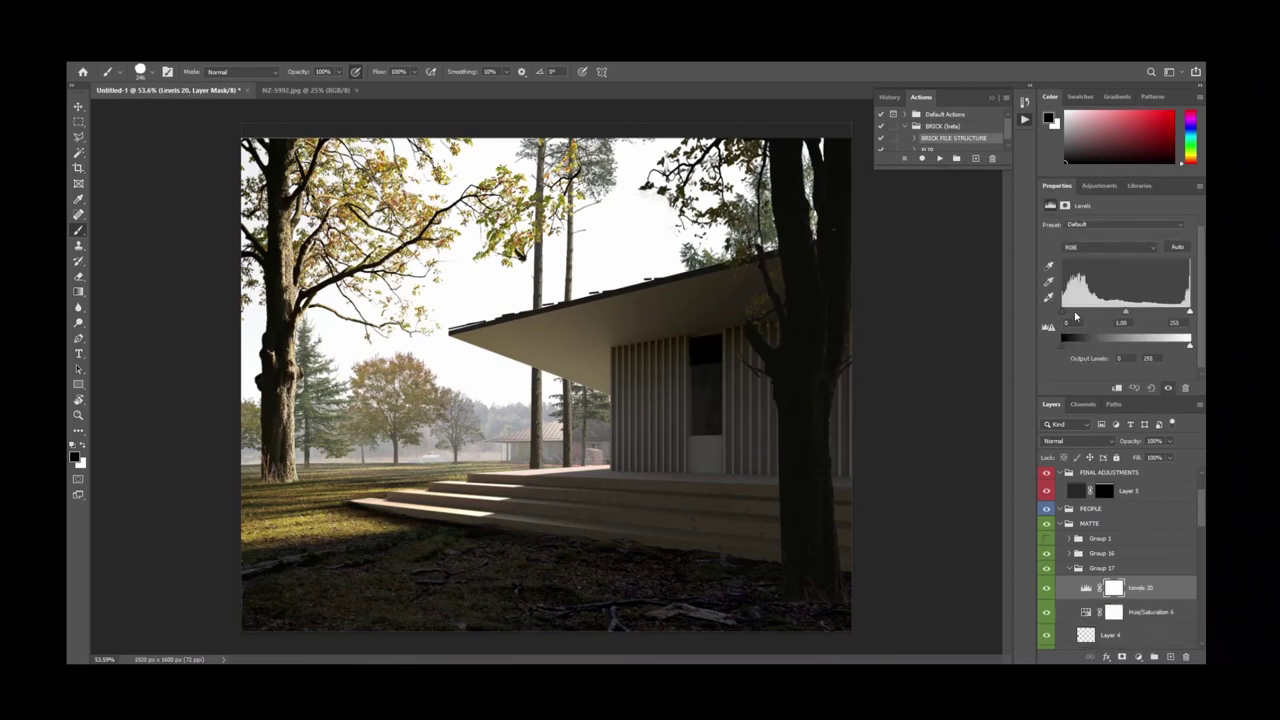
pyautogui.moveTo(1067, 352); pyautogui.dragTo(1075, 354)
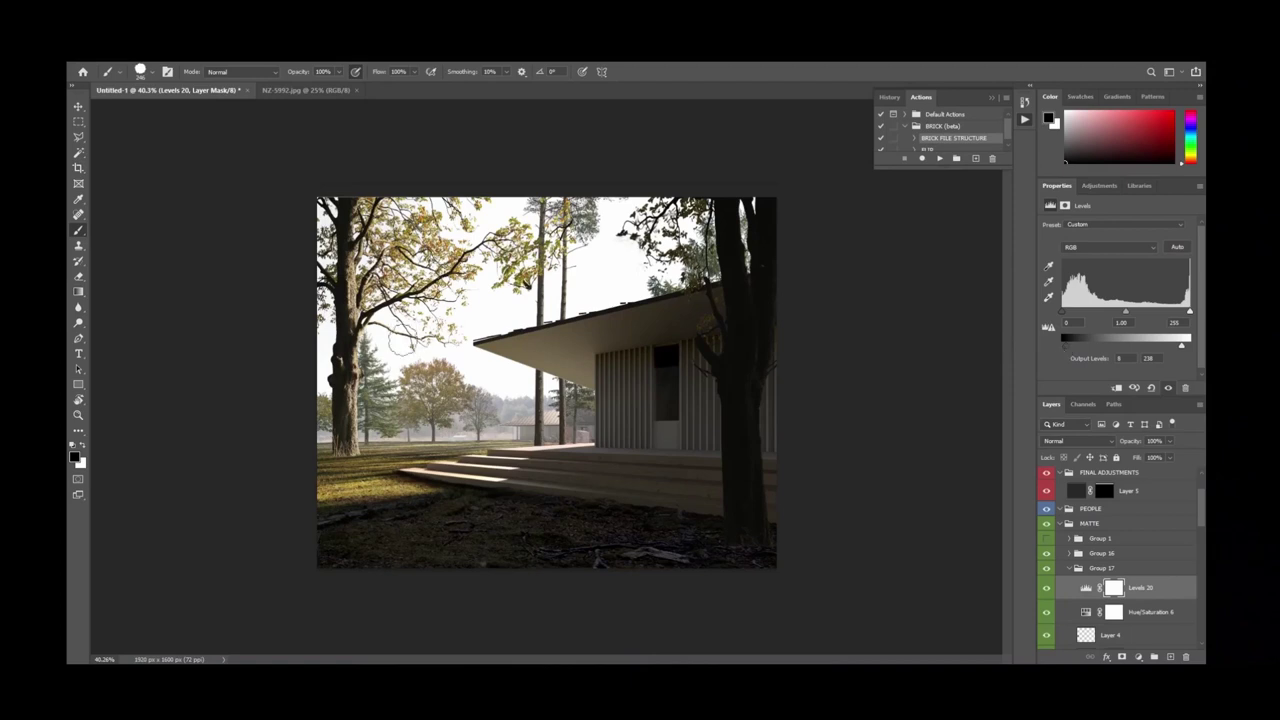
# Examine the adjusted composition, including the background trees, distant house, steps and foreground trunk, at several magnifications.
pyautogui.press('r')
pyautogui.moveTo(600, 352)
pyautogui.mouseDown()
pyautogui.moveTo(597, 284)
pyautogui.moveTo(400, 323)
pyautogui.moveTo(361, 409)
pyautogui.moveTo(259, 386)
pyautogui.mouseUp()
pyautogui.press('Escape')
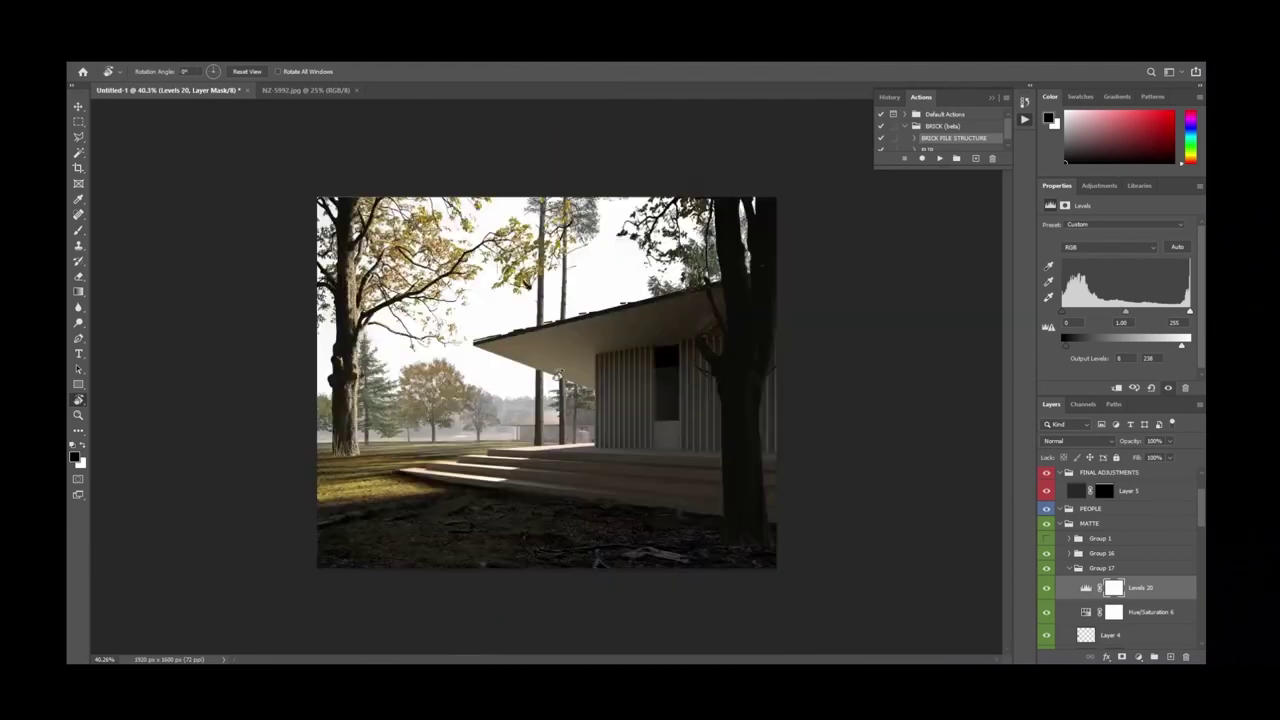
pyautogui.keyDown('alt'); pyautogui.scroll(8, 590, 487); pyautogui.keyUp('alt')
pyautogui.keyDown('ctrl'); pyautogui.hscroll(-3, 644, 458); pyautogui.keyUp('ctrl')
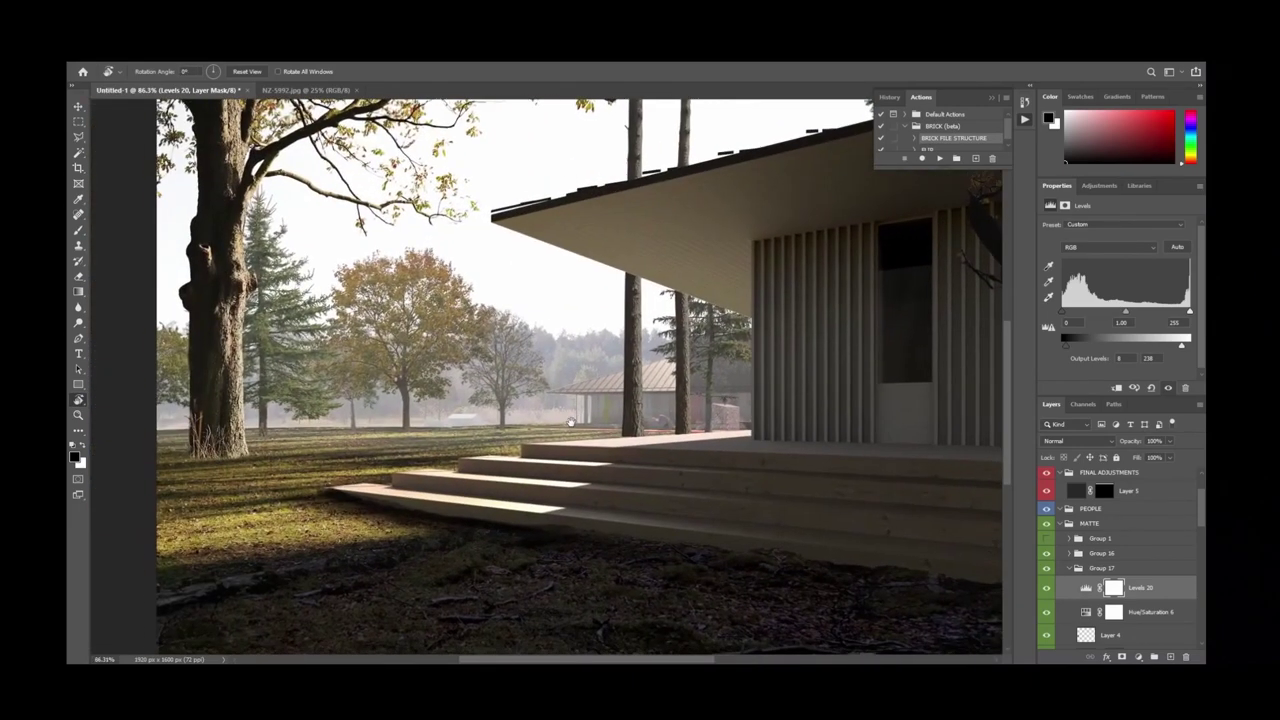
pyautogui.keyDown('alt'); pyautogui.scroll(-4, 612, 413); pyautogui.keyUp('alt')
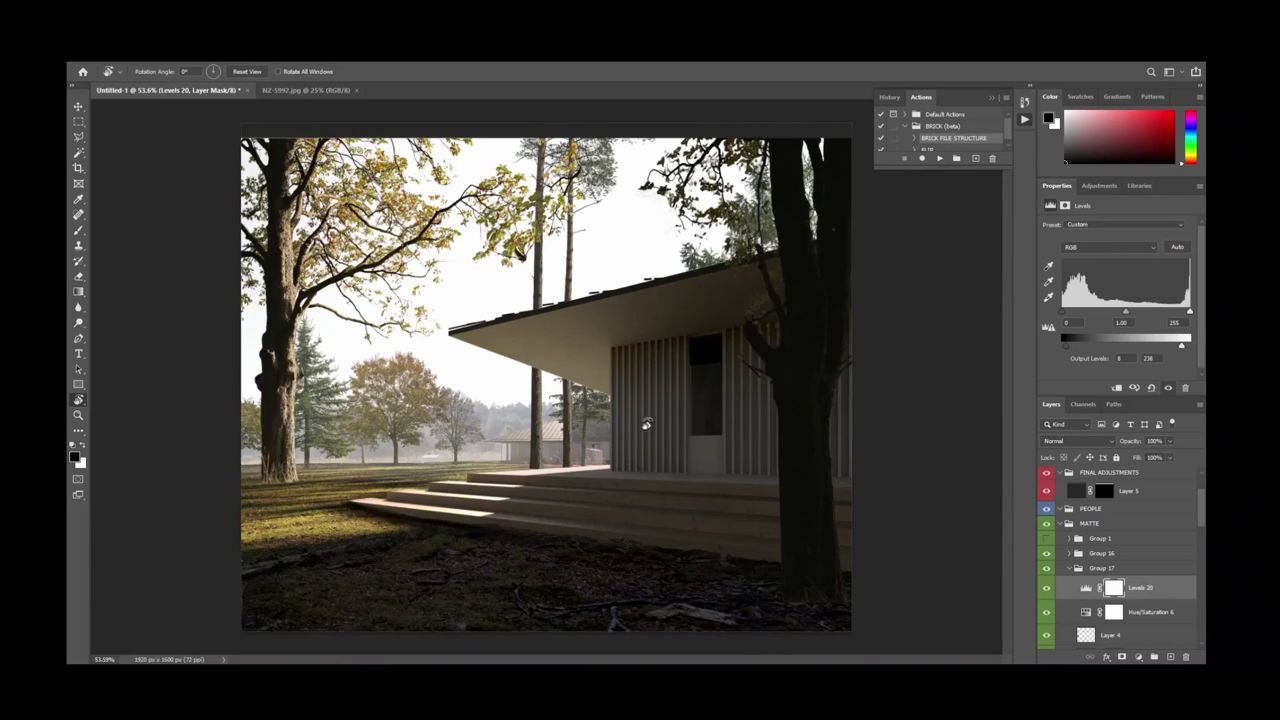
pyautogui.scroll(-2, 1079, 567)
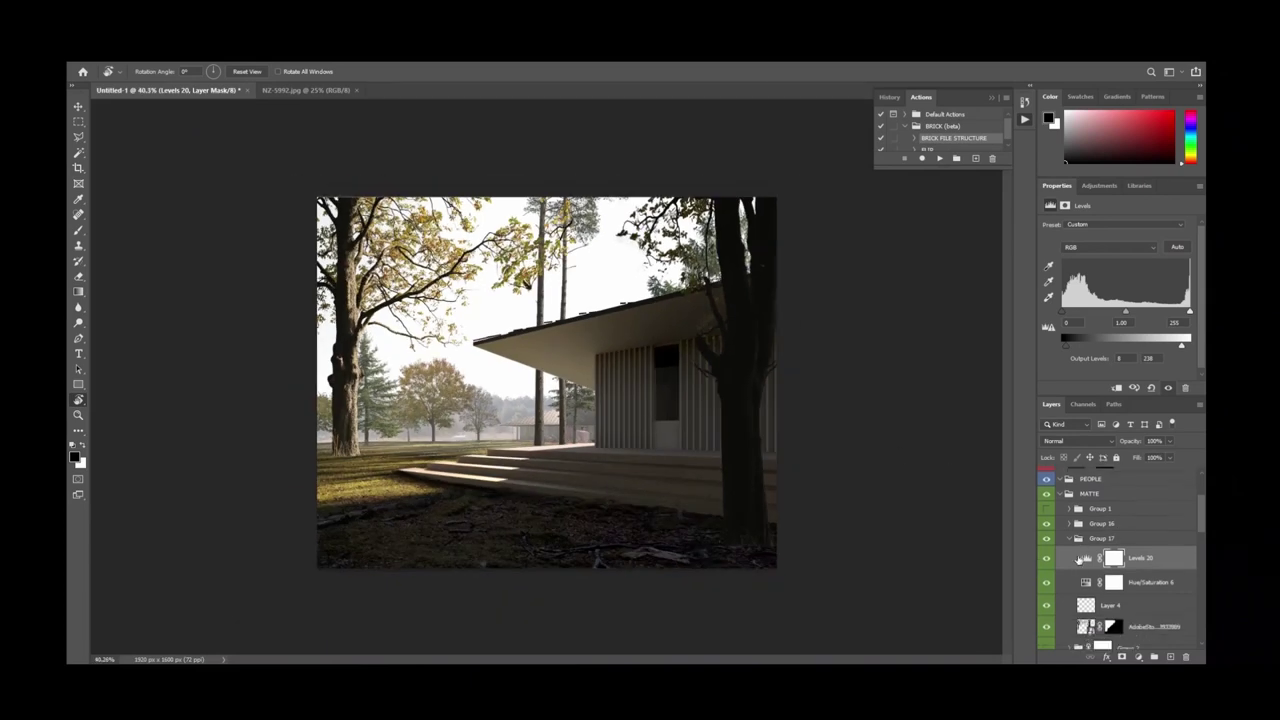
pyautogui.scroll(2, 1076, 605)
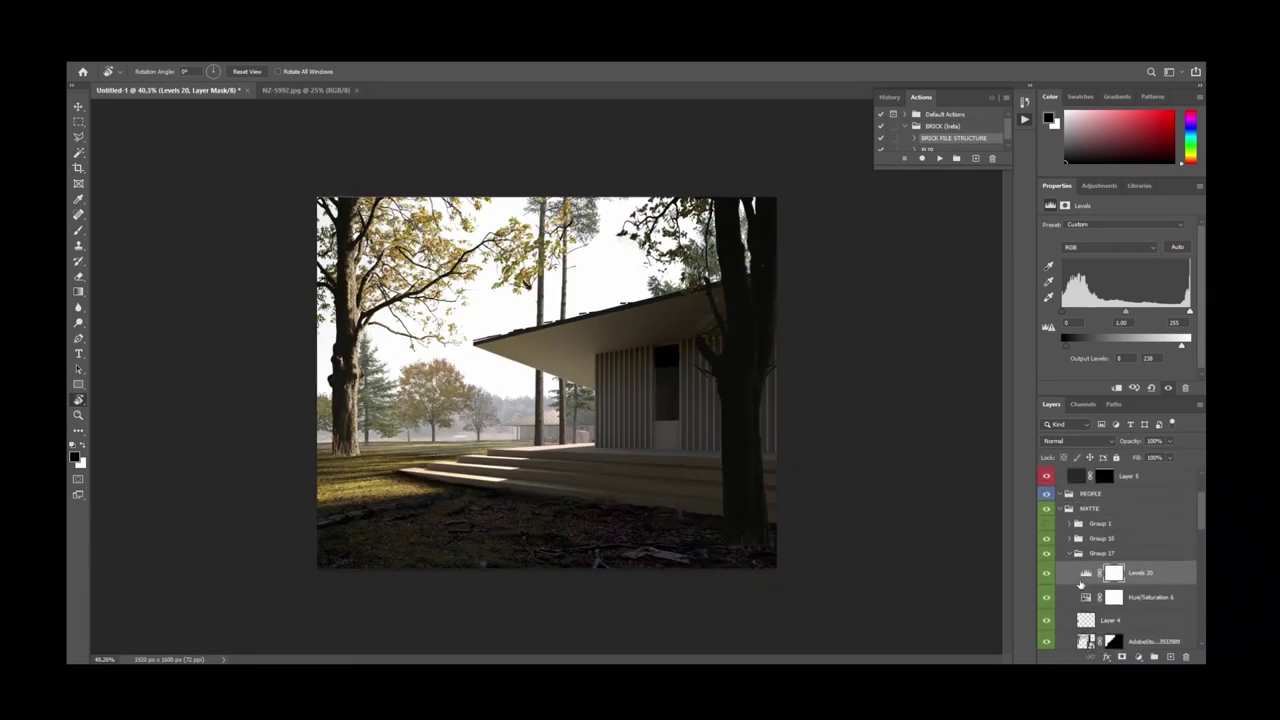
# Collapse Group 17 and toggle Group 16 off and on to compare the foreground tree.
pyautogui.click(1067, 553)
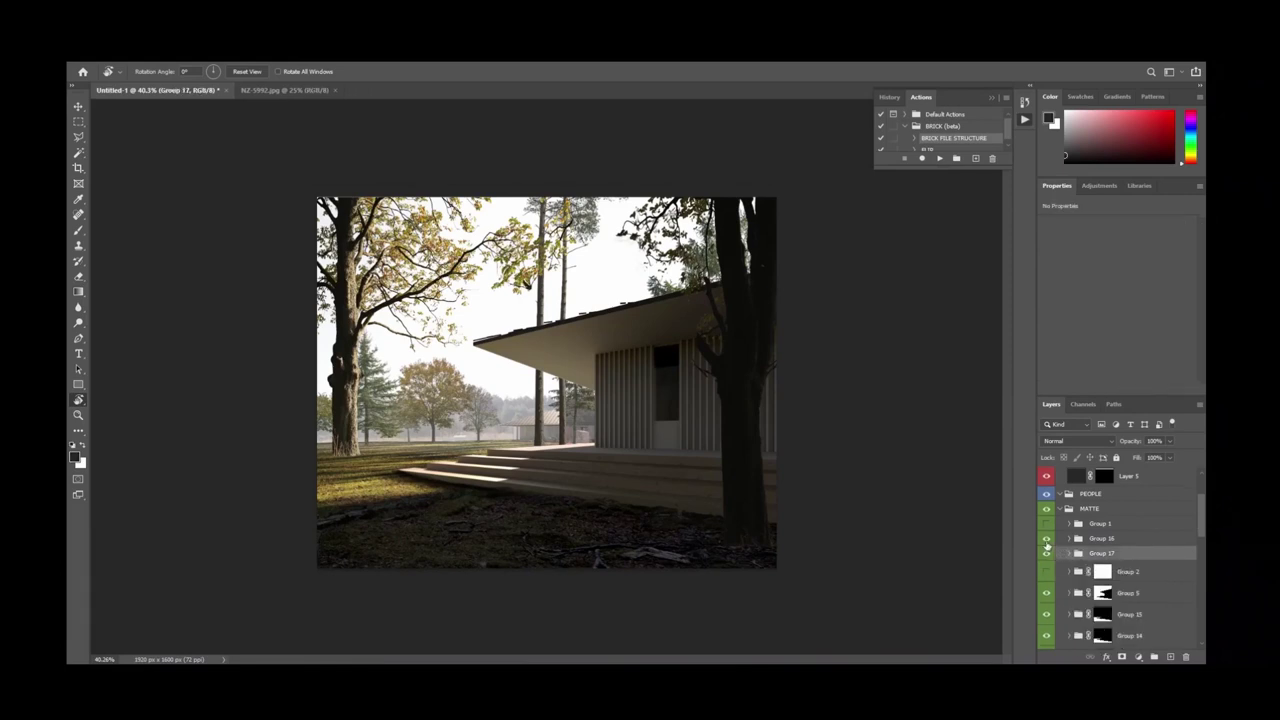
pyautogui.click(1046, 545)
pyautogui.click(1046, 545)
# Choose a different preset brush and paint the dark tree copy's mask in Group 16 over the facade beside the trunk.
pyautogui.click(1069, 539)
pyautogui.click(1112, 582)
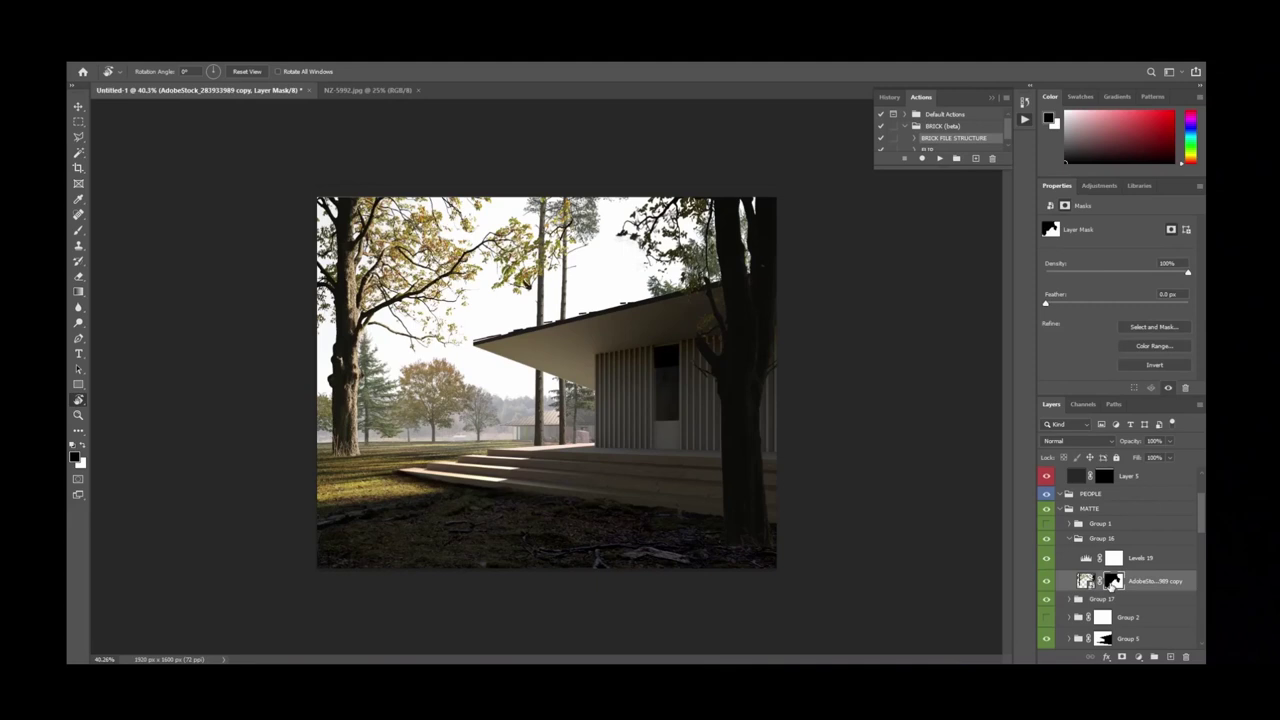
pyautogui.press('b')
pyautogui.rightClick(680, 425)
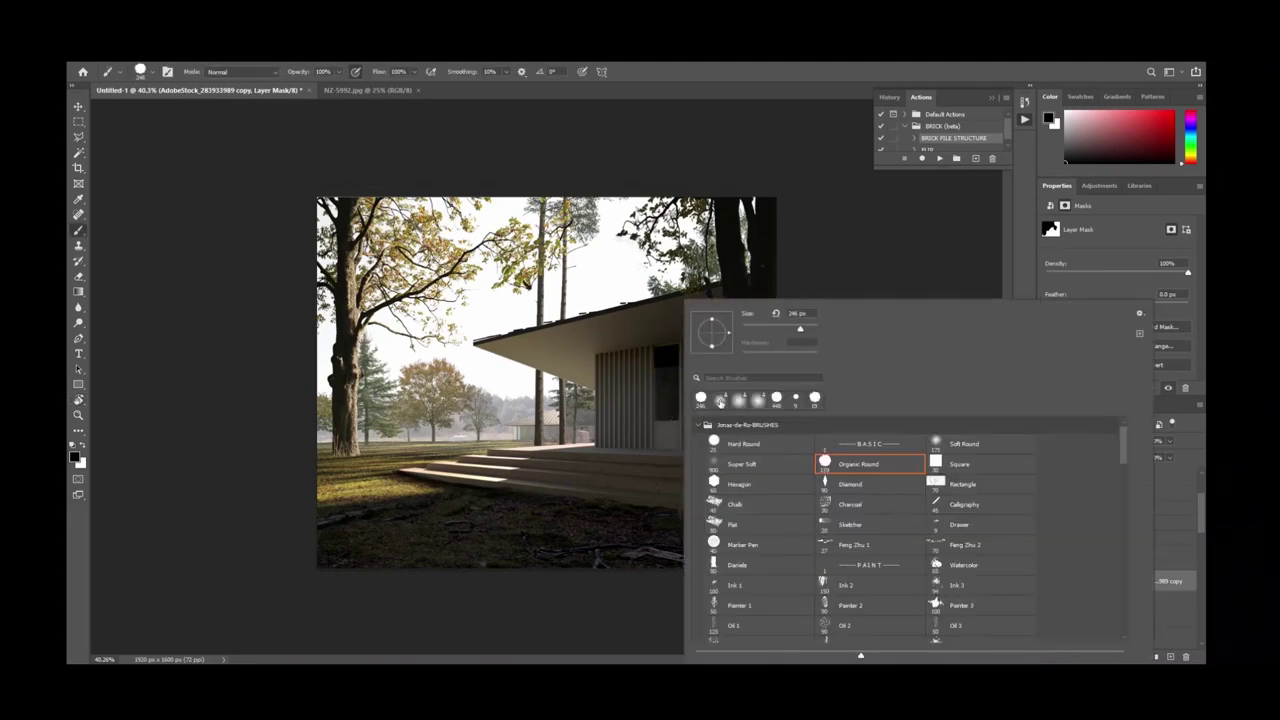
pyautogui.click(742, 447)
pyautogui.click(668, 426)
pyautogui.keyDown('alt'); pyautogui.moveTo(664, 420); pyautogui.dragTo(678, 429, button='right'); pyautogui.keyUp('alt')
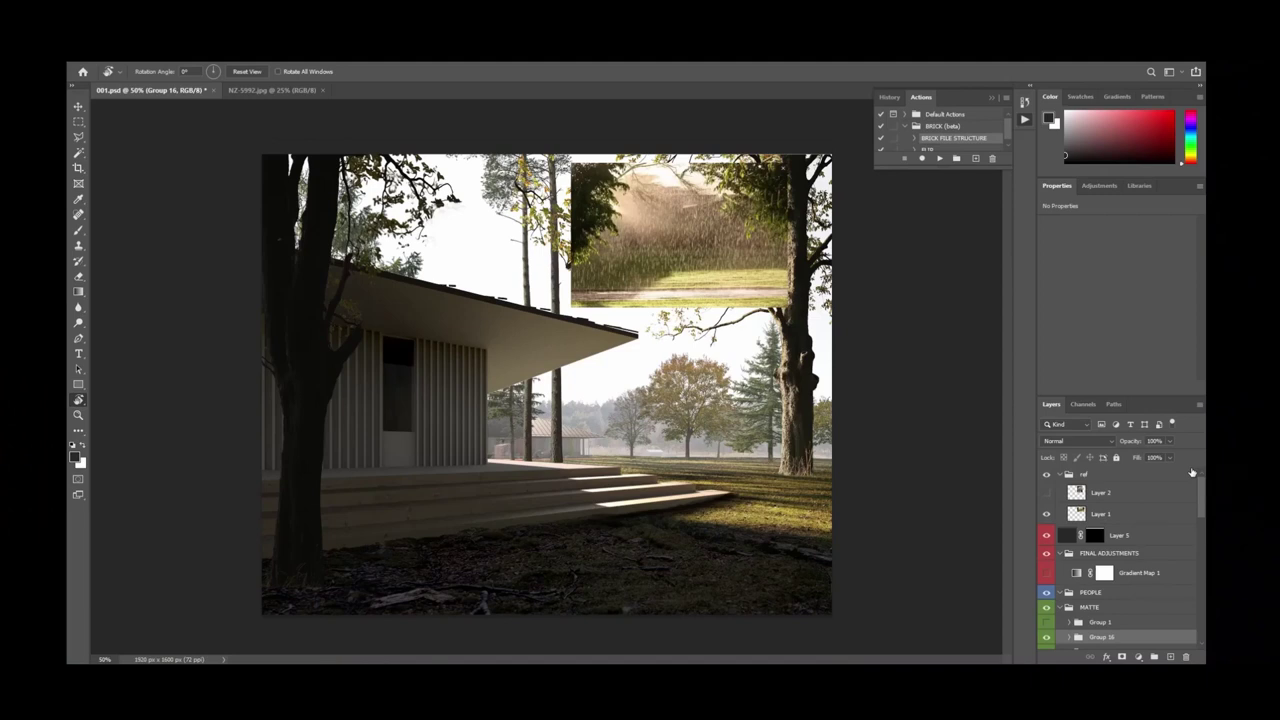
# Select Layer 1 in the ref group and toggle the reference image off and on to compare it with the composition.
pyautogui.click(1091, 526)
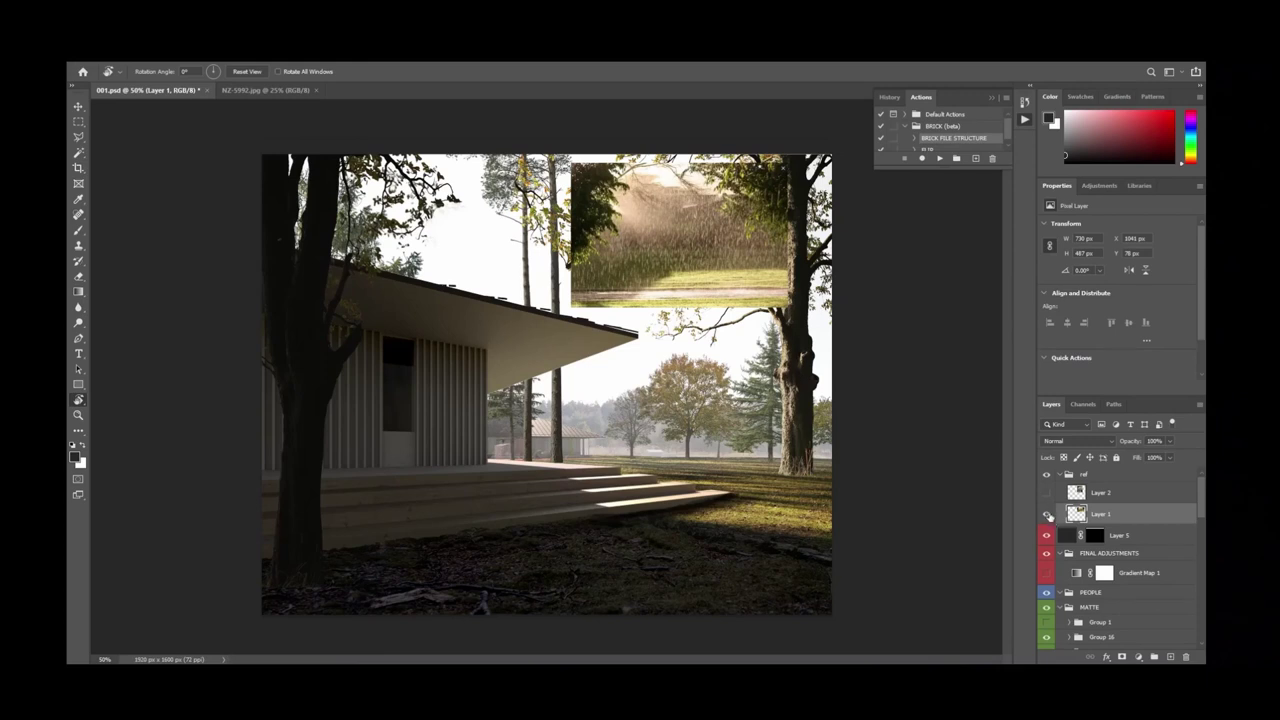
pyautogui.click(1047, 514)
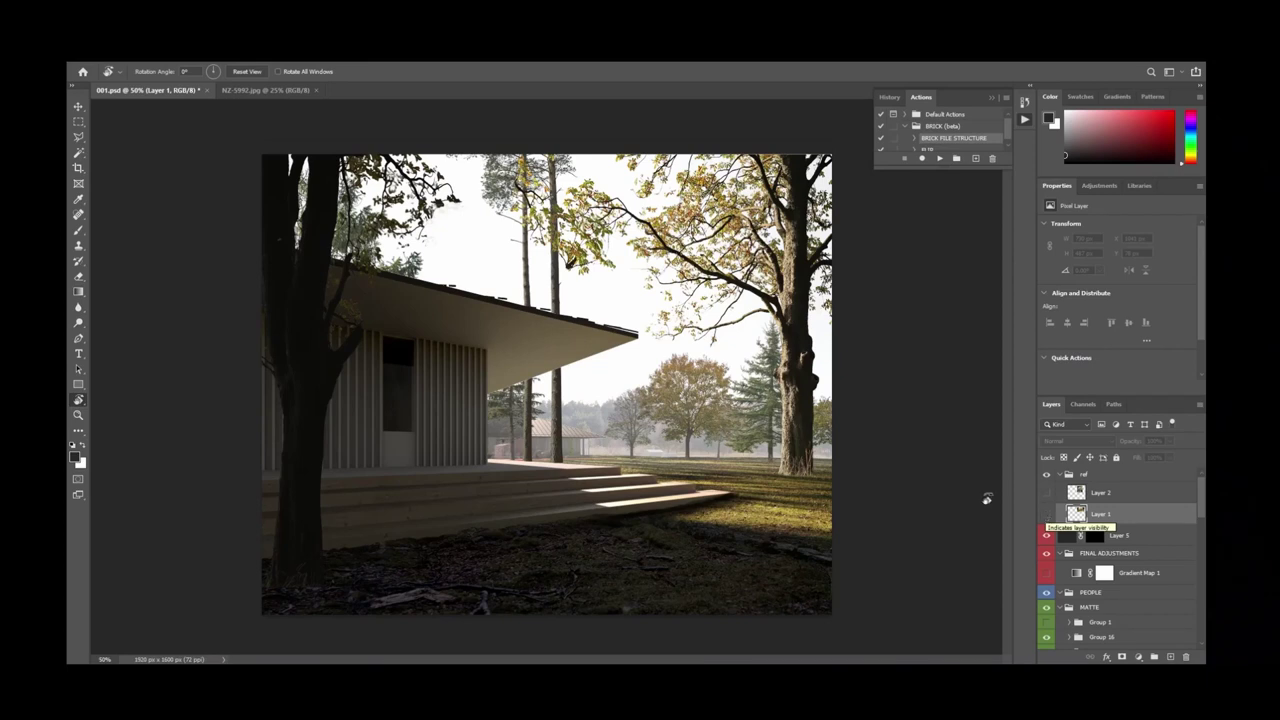
pyautogui.click(1047, 514)
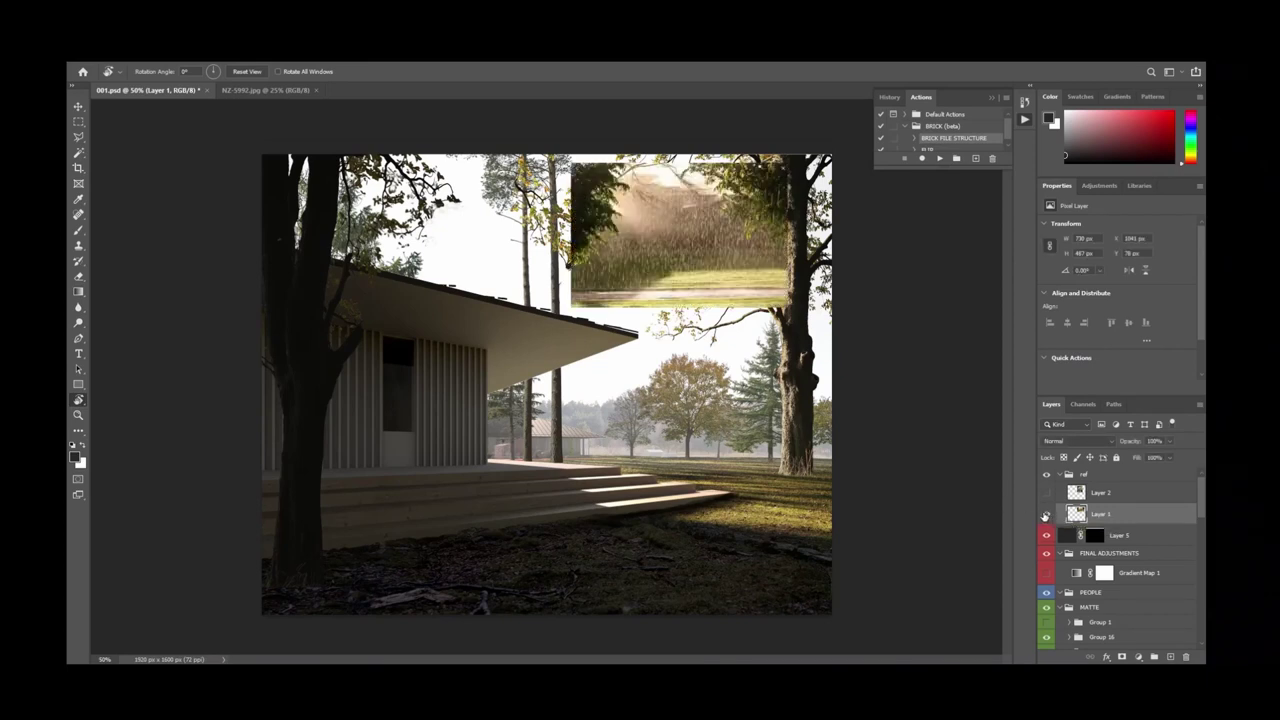
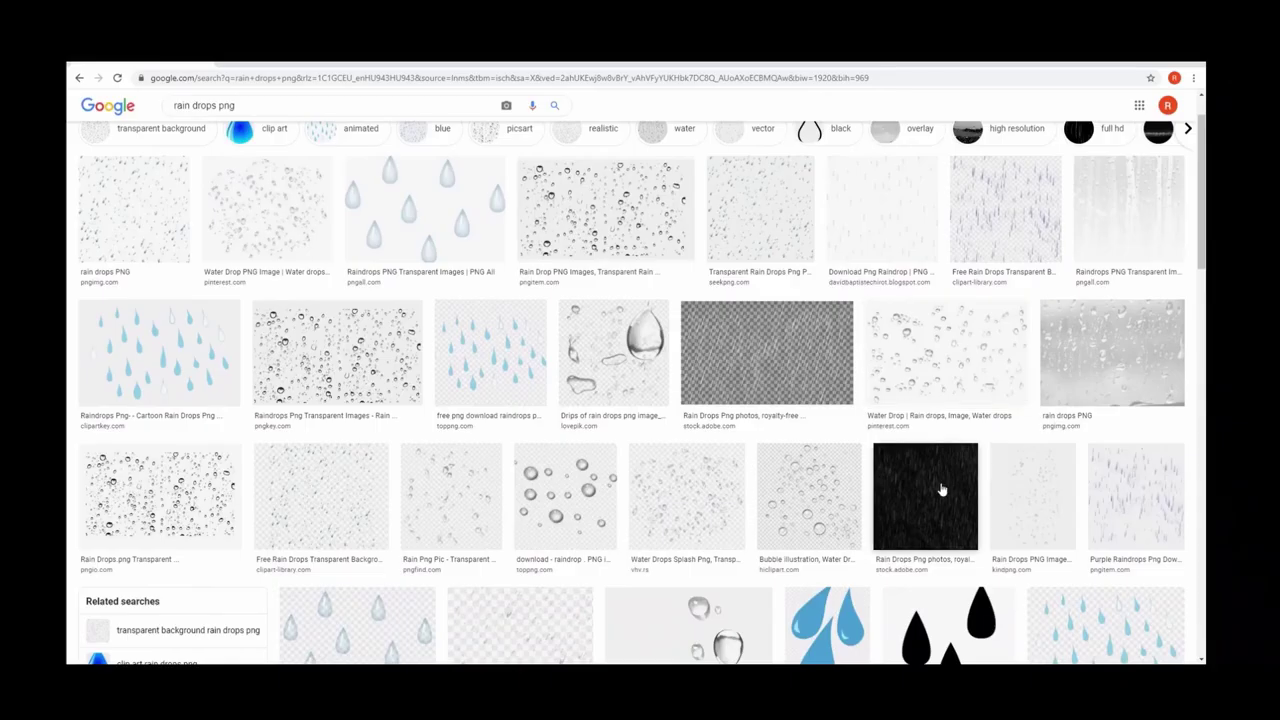
# Browse the related dark rain overlays in the image results and preview the PSDDude free rain and raindrop texture.
pyautogui.click(941, 489)
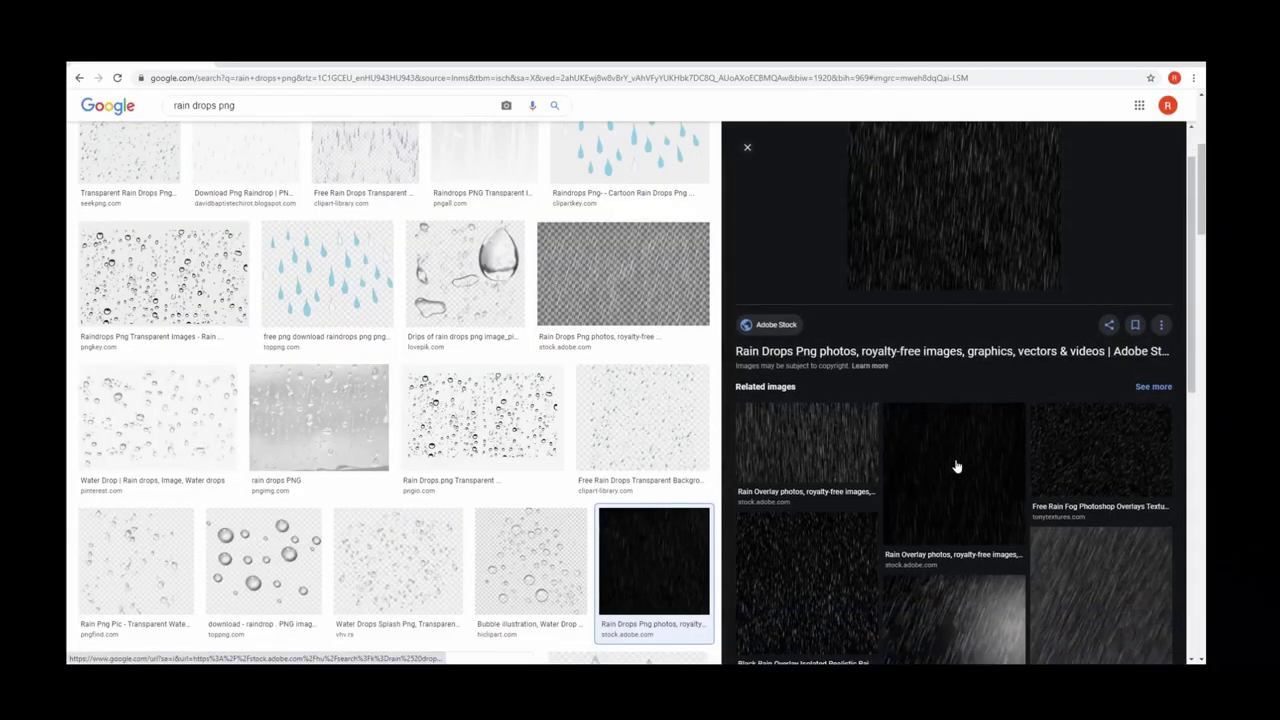
pyautogui.click(826, 463)
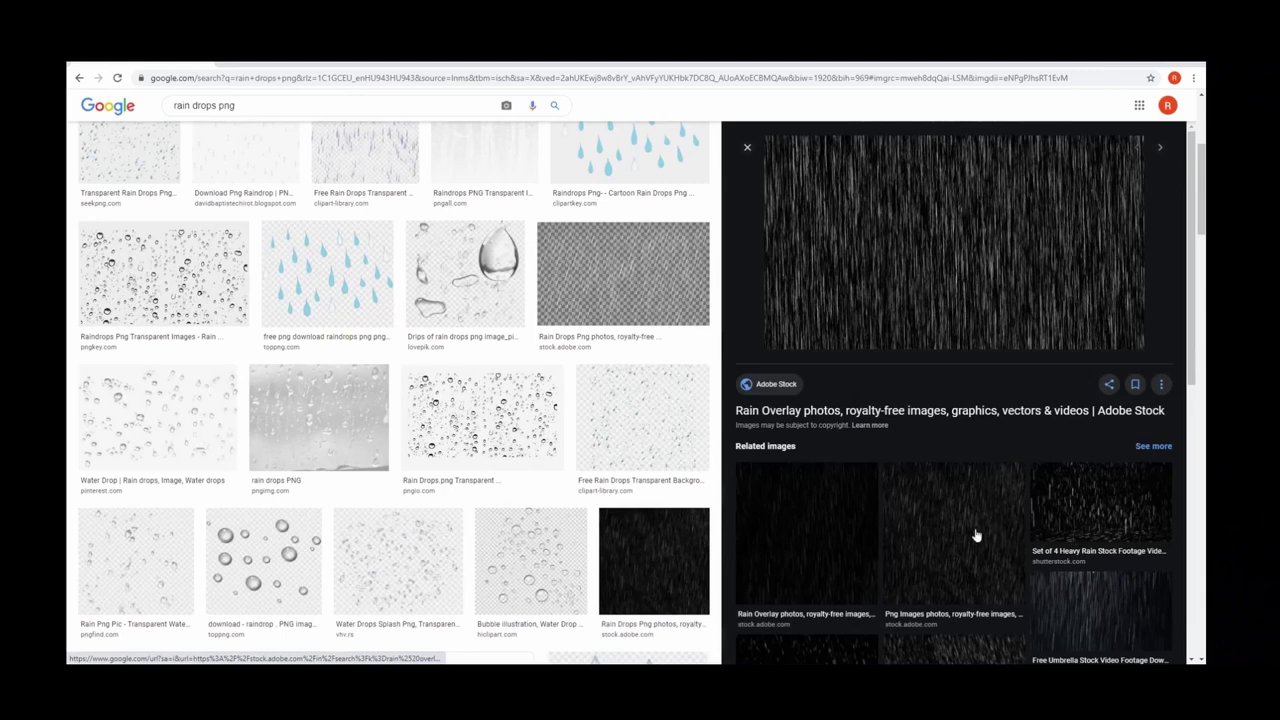
pyautogui.click(817, 523)
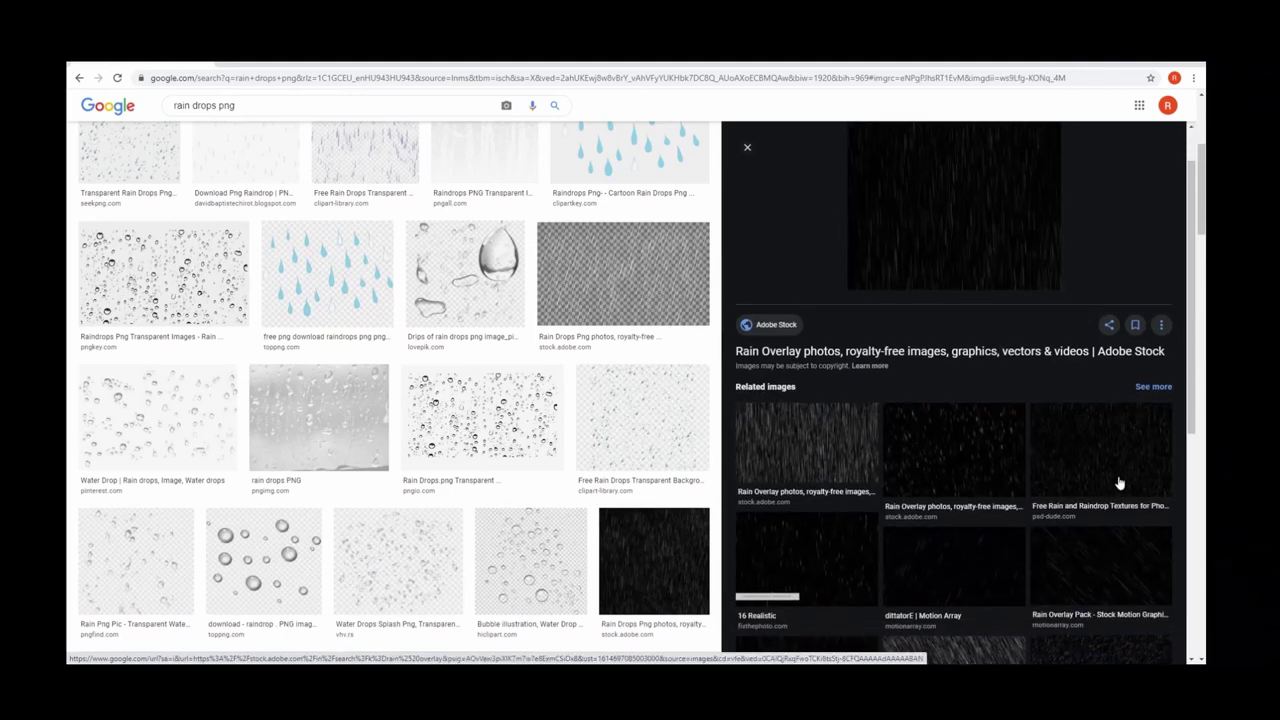
pyautogui.click(1119, 483)
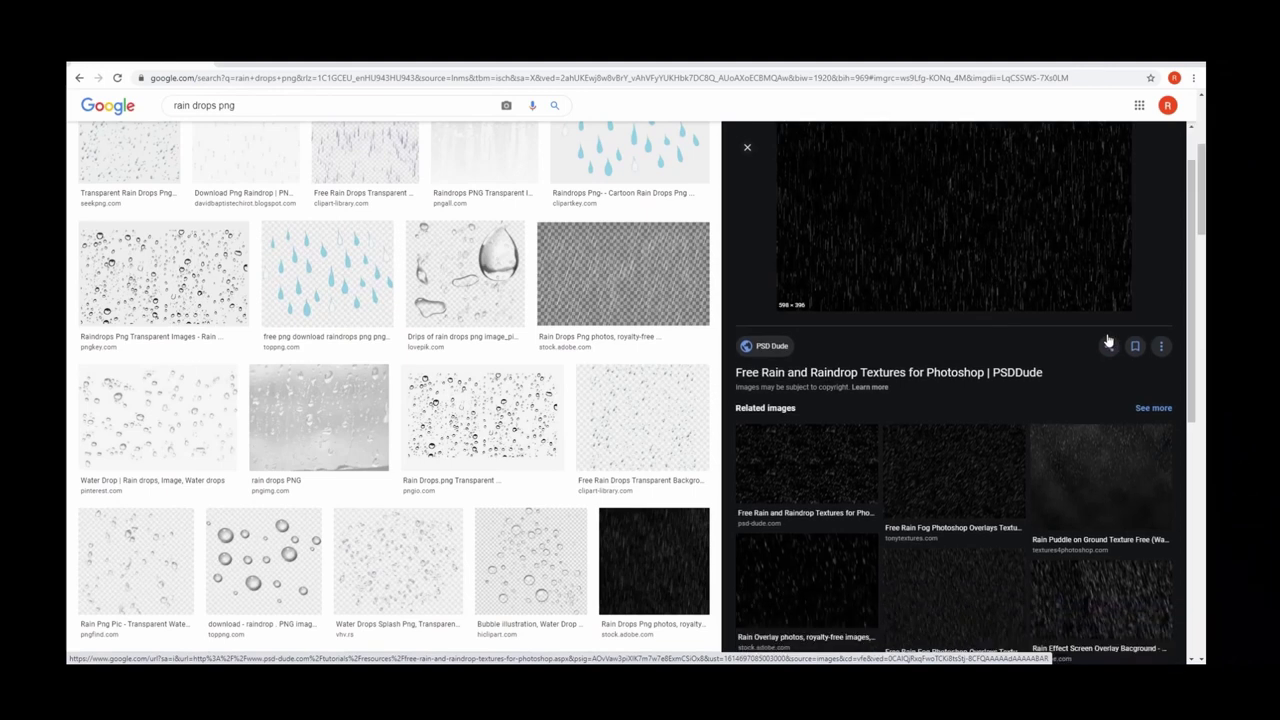
# Look through the PSDDude page of free rain and raindrop textures, and close it.
pyautogui.click(919, 311)
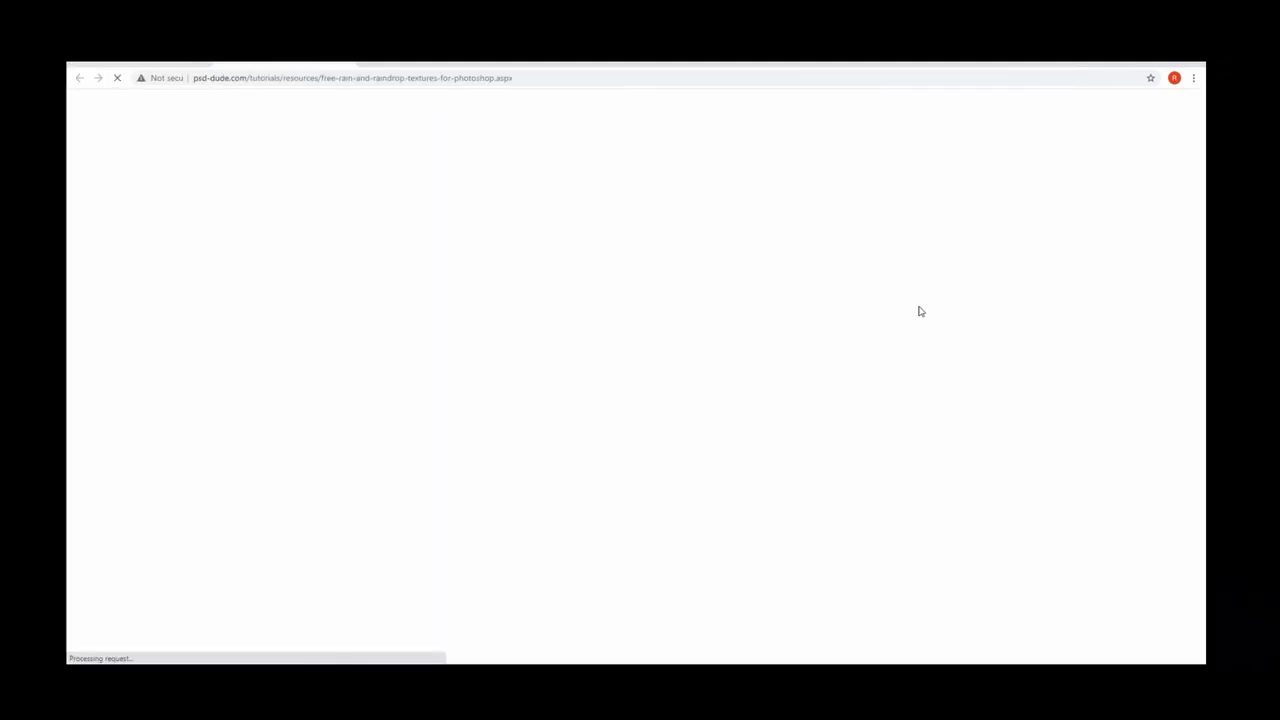
pyautogui.scroll(-3, 707, 354)
pyautogui.scroll(-3, 707, 354)
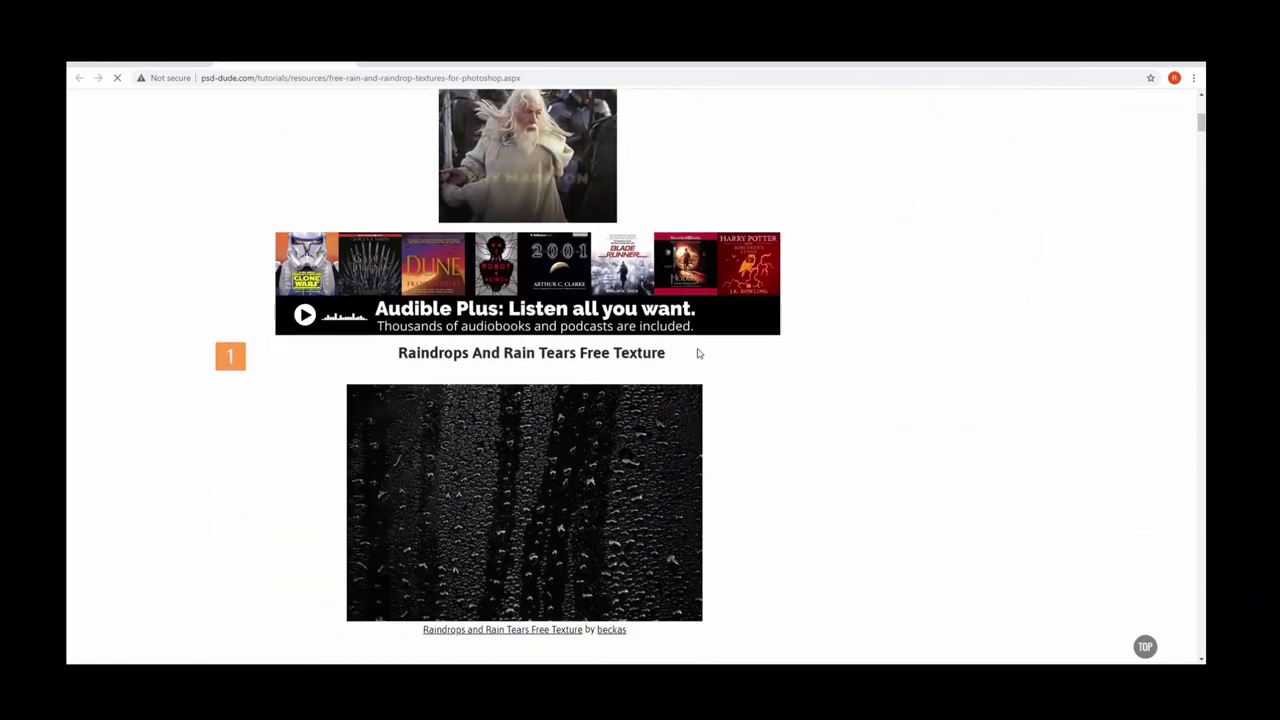
pyautogui.hotkey('ctrl', 'w')
# Copy the rain texture image from the browser and paste it into a new layer above Group 1 in Photoshop's MATTE group.
pyautogui.rightClick(1003, 229)
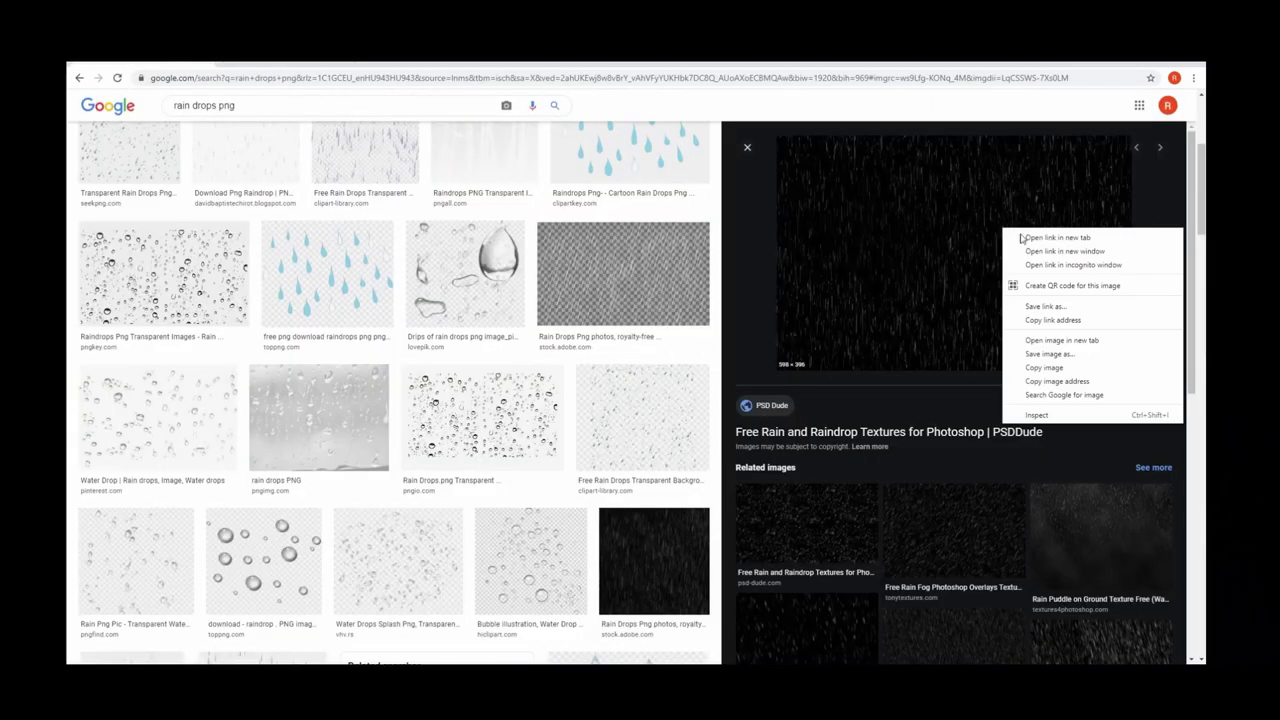
pyautogui.click(1046, 367)
pyautogui.click(1137, 63)
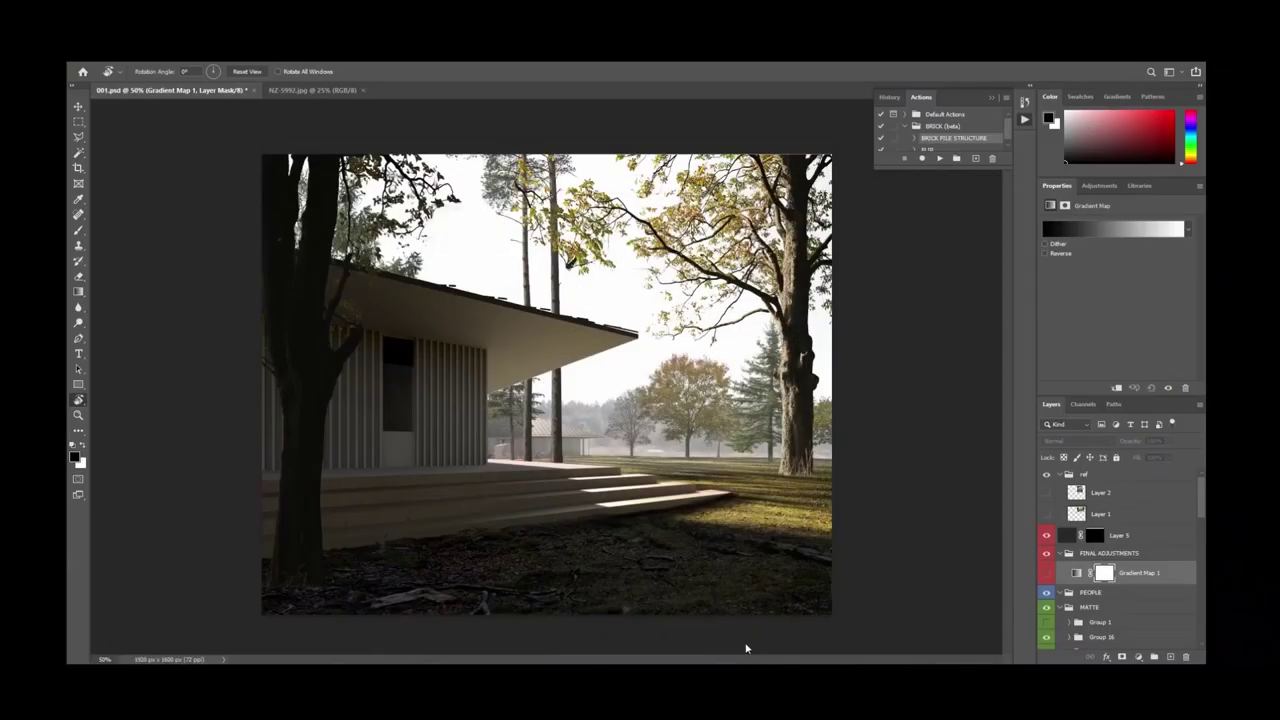
pyautogui.click(1100, 621)
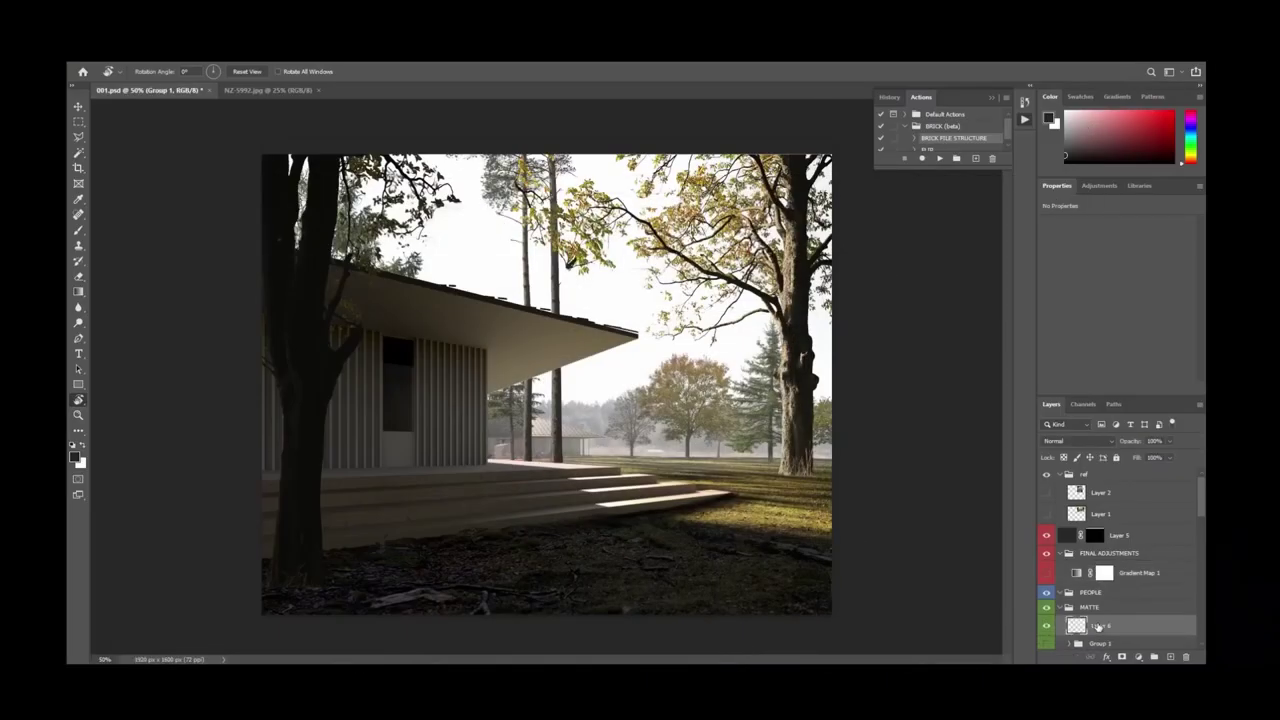
pyautogui.hotkey('ctrl', 'v')
# Enlarge the pasted rain texture proportionally to about 994 by 658 px over the roof overhang.
pyautogui.keyDown('alt'); pyautogui.scroll(-2, 623, 455); pyautogui.keyUp('alt')
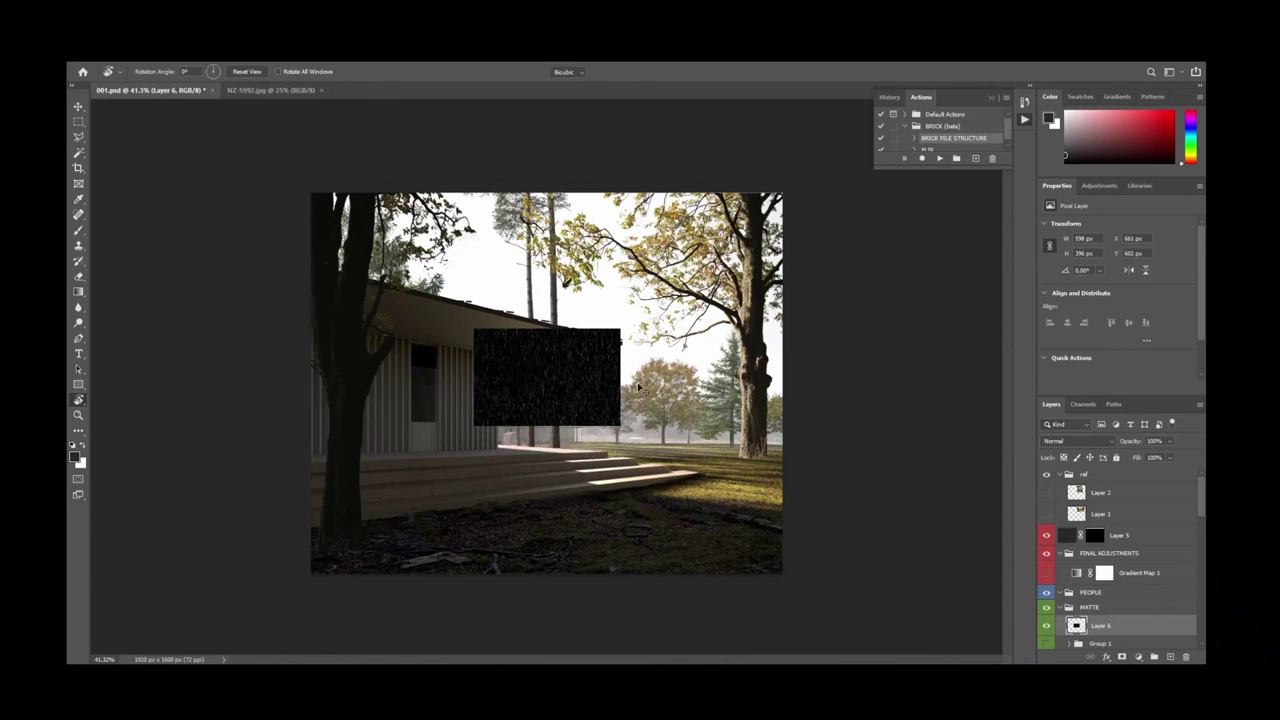
pyautogui.hotkey('ctrl', 't')
pyautogui.keyDown('alt'); pyautogui.moveTo(620, 328); pyautogui.dragTo(669, 297); pyautogui.keyUp('alt')
pyautogui.press('Return')
pyautogui.press('r')
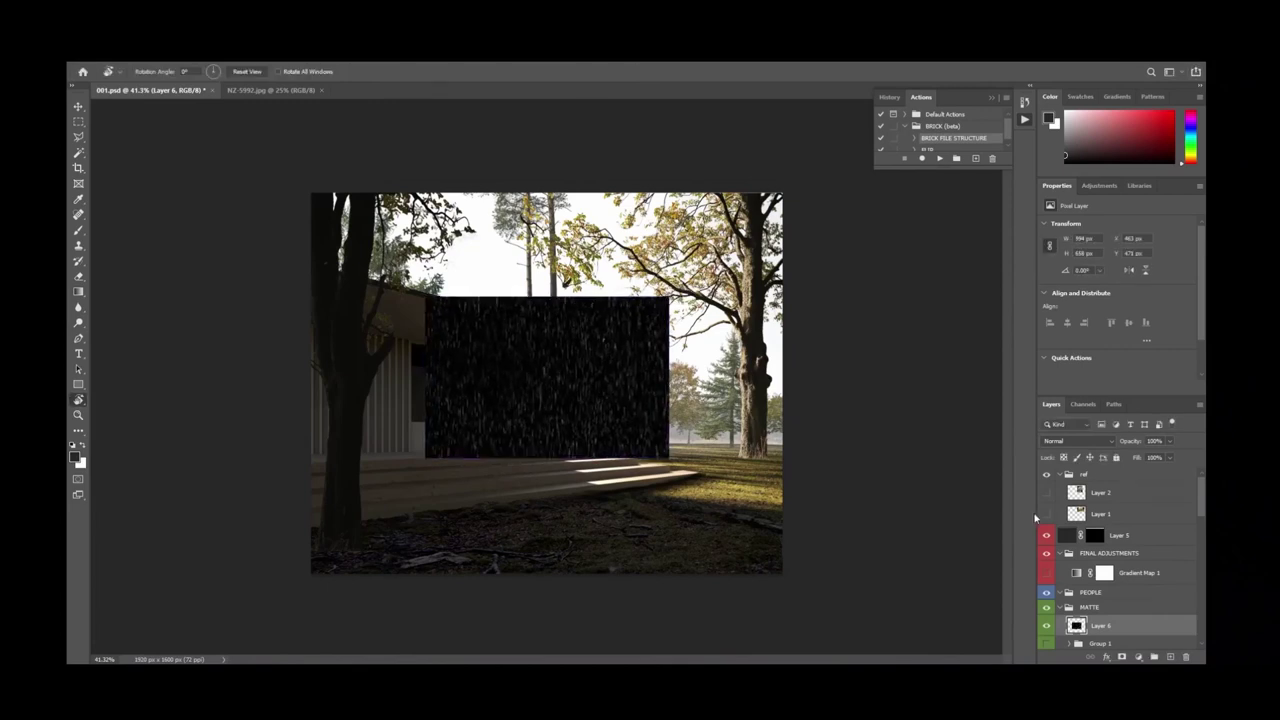
# Group the rain texture layer and set the group's blend mode to Screen.
pyautogui.hotkey('ctrl', 'g')
pyautogui.click(1062, 441)
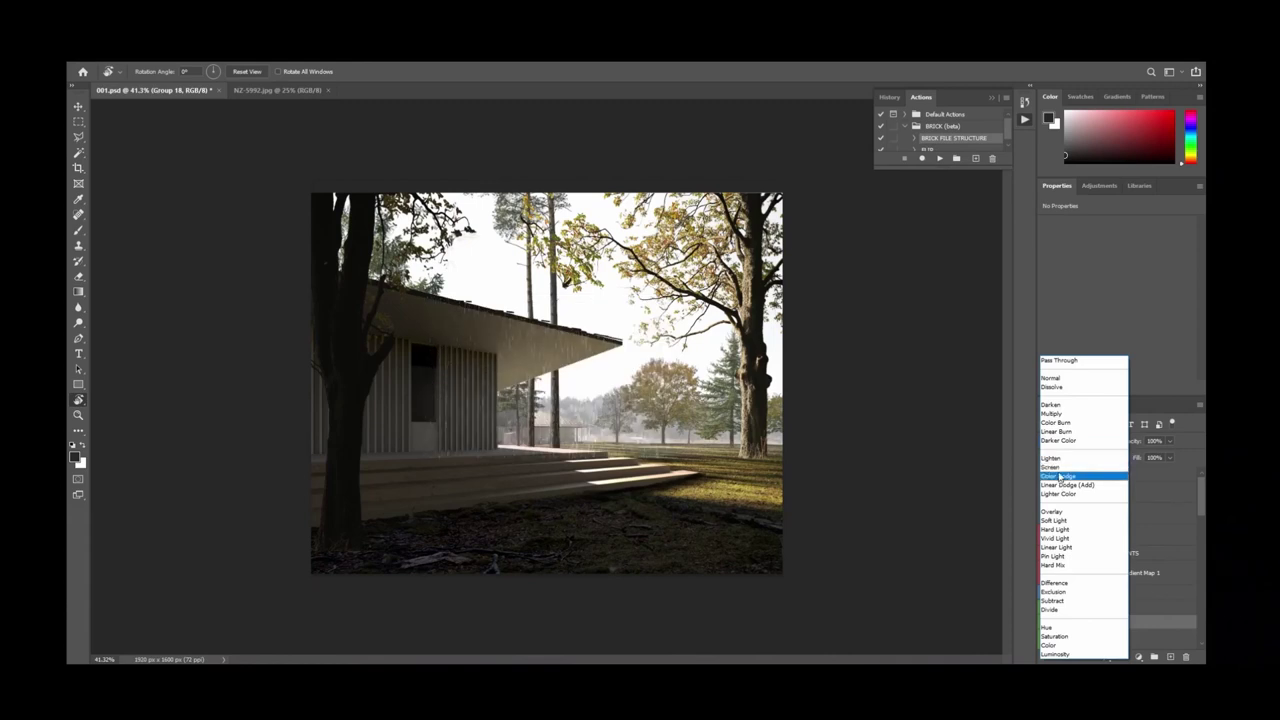
pyautogui.click(1047, 467)
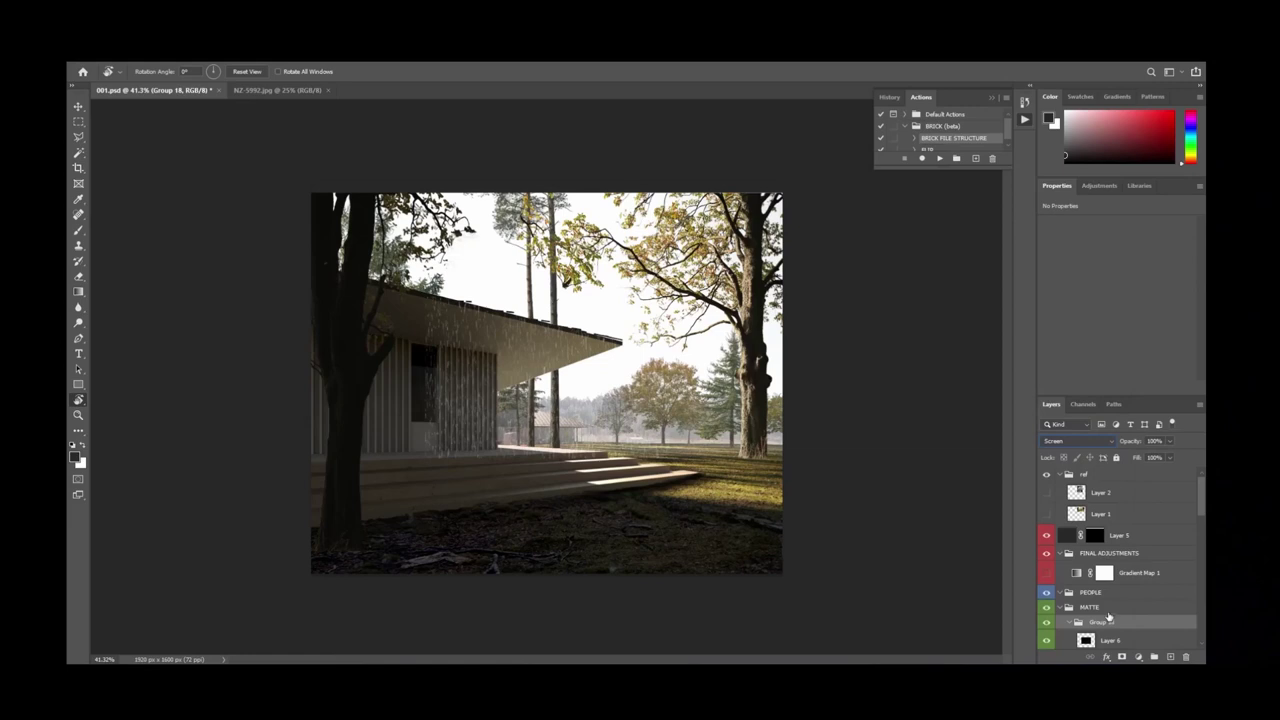
# Reposition the rain texture in Layer 6 over the roof overhang and the background trees.
pyautogui.click(1112, 640)
pyautogui.press('v')
pyautogui.moveTo(654, 439)
pyautogui.mouseDown()
pyautogui.moveTo(681, 431)
pyautogui.moveTo(651, 454)
pyautogui.mouseUp()
pyautogui.keyDown('alt'); pyautogui.scroll(-2, 644, 432); pyautogui.keyUp('alt')
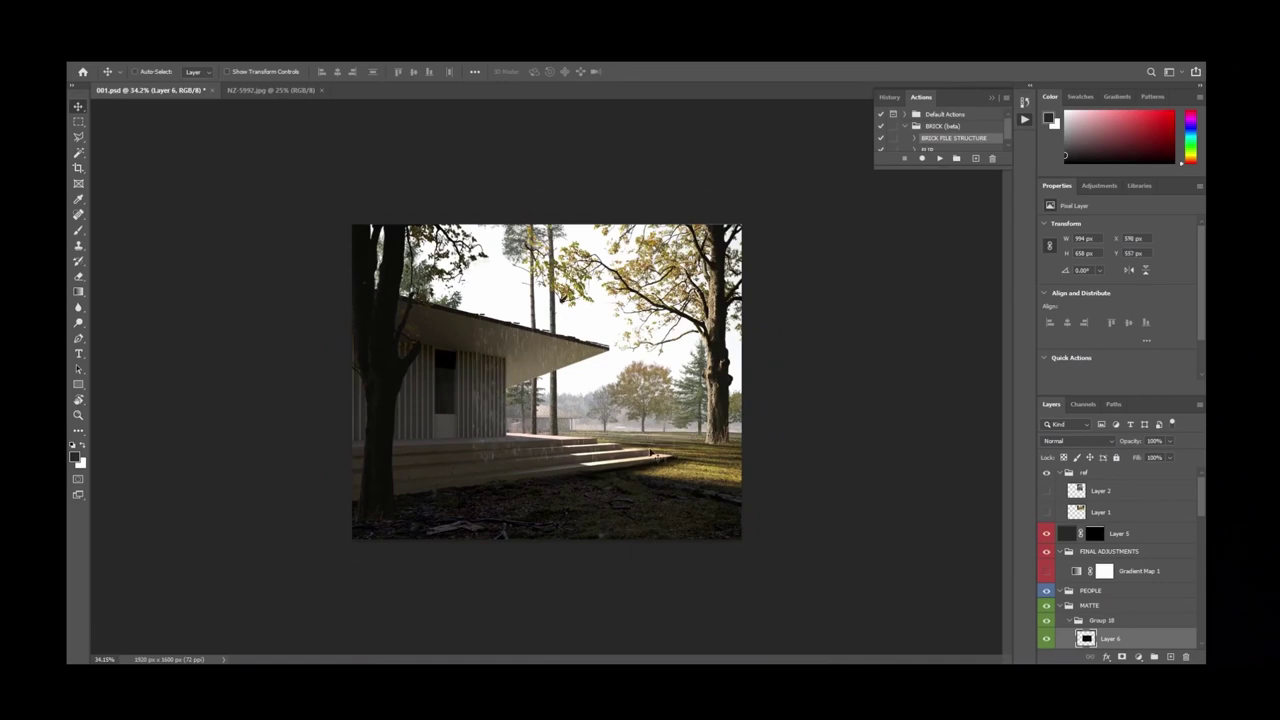
pyautogui.keyDown('alt'); pyautogui.scroll(9, 573, 419); pyautogui.keyUp('alt')
pyautogui.moveTo(645, 394); pyautogui.dragTo(685, 312)
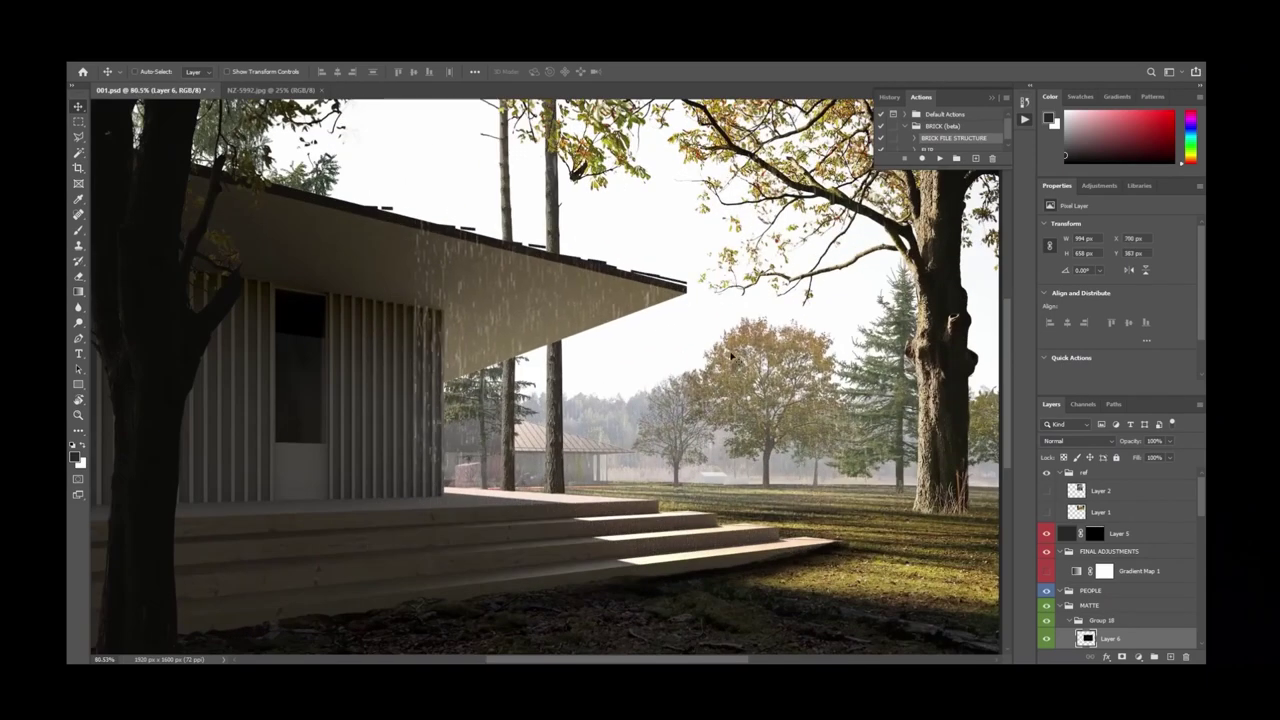
pyautogui.keyDown('alt'); pyautogui.scroll(-1, 733, 357); pyautogui.keyUp('alt')
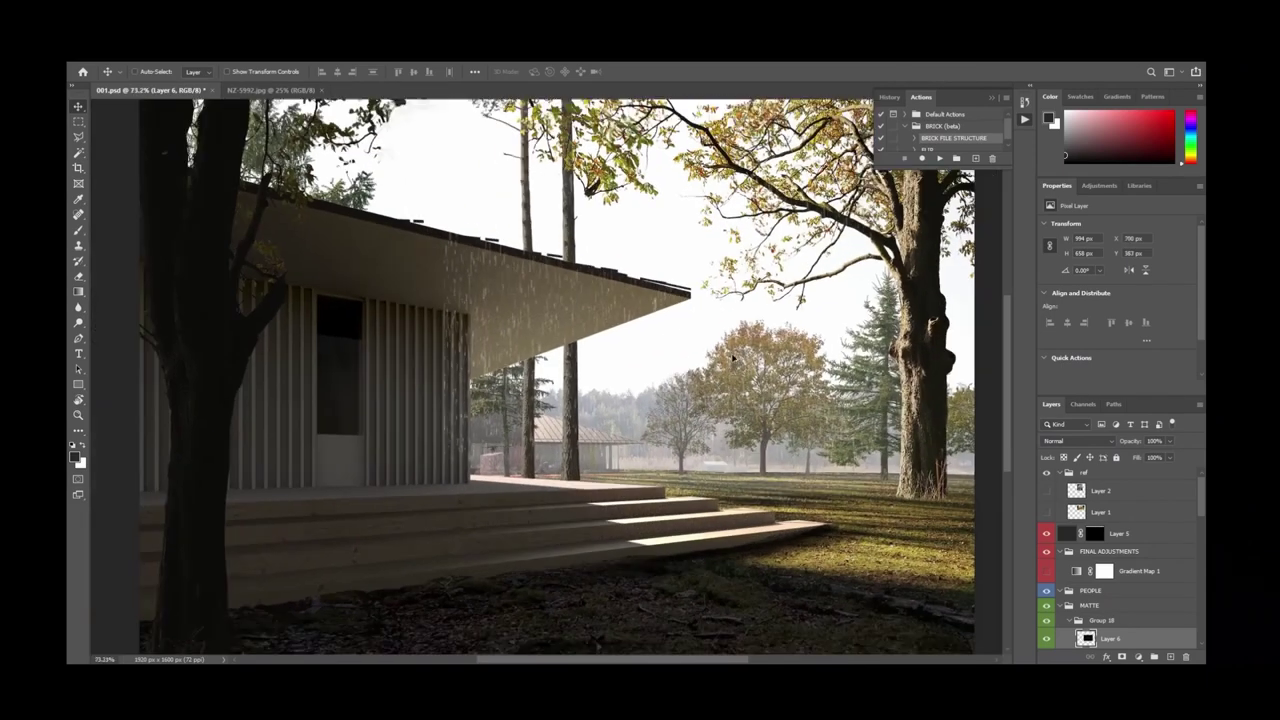
# Rename the rain texture's group as rain and add a Levels adjustment layer inside it.
pyautogui.doubleClick(1103, 620)
pyautogui.press('Return')
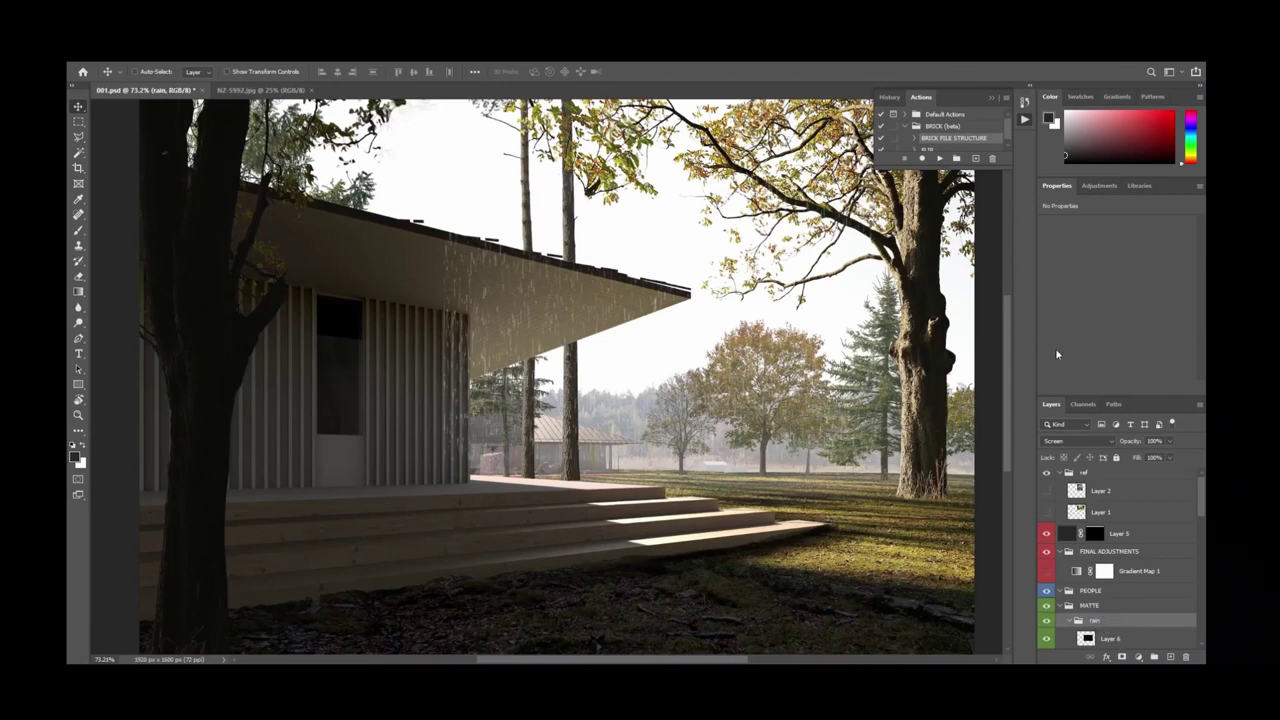
pyautogui.click(1099, 185)
pyautogui.click(1085, 216)
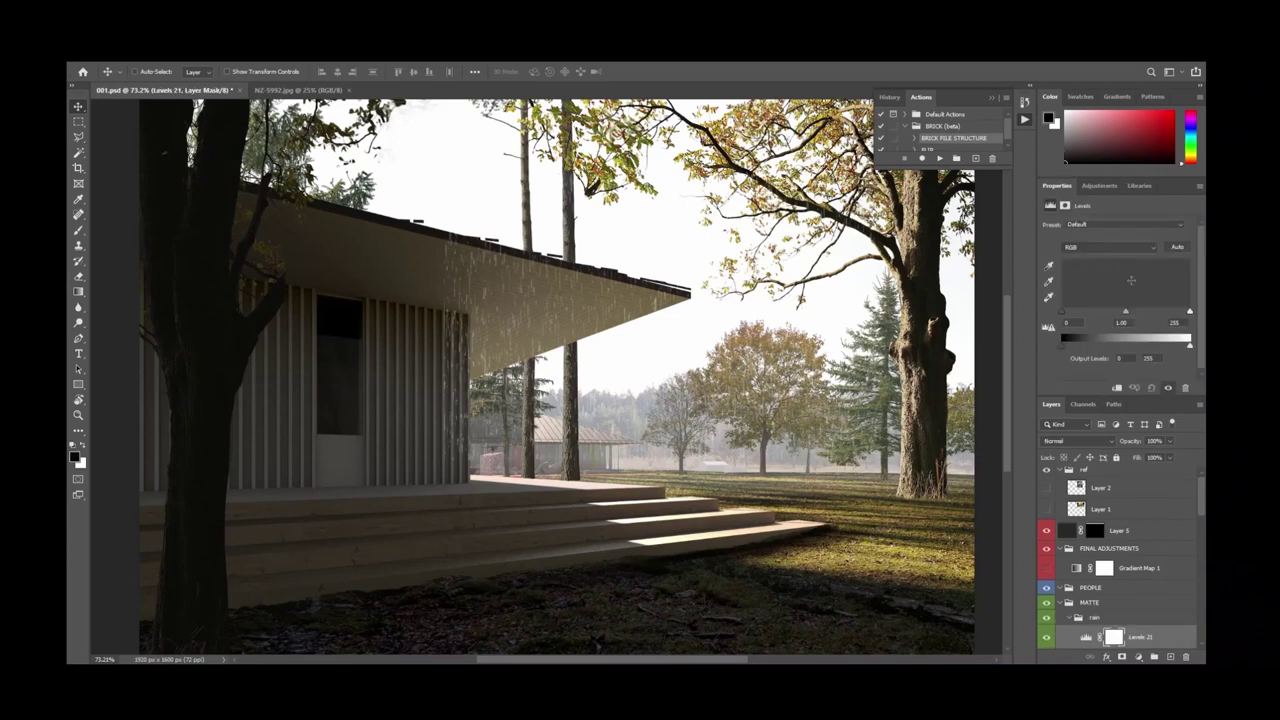
# Brighten the rain with Levels, setting the black input to 0, the midtone to 1.30 and the white input to about 148.
pyautogui.moveTo(1064, 311); pyautogui.dragTo(1079, 313)
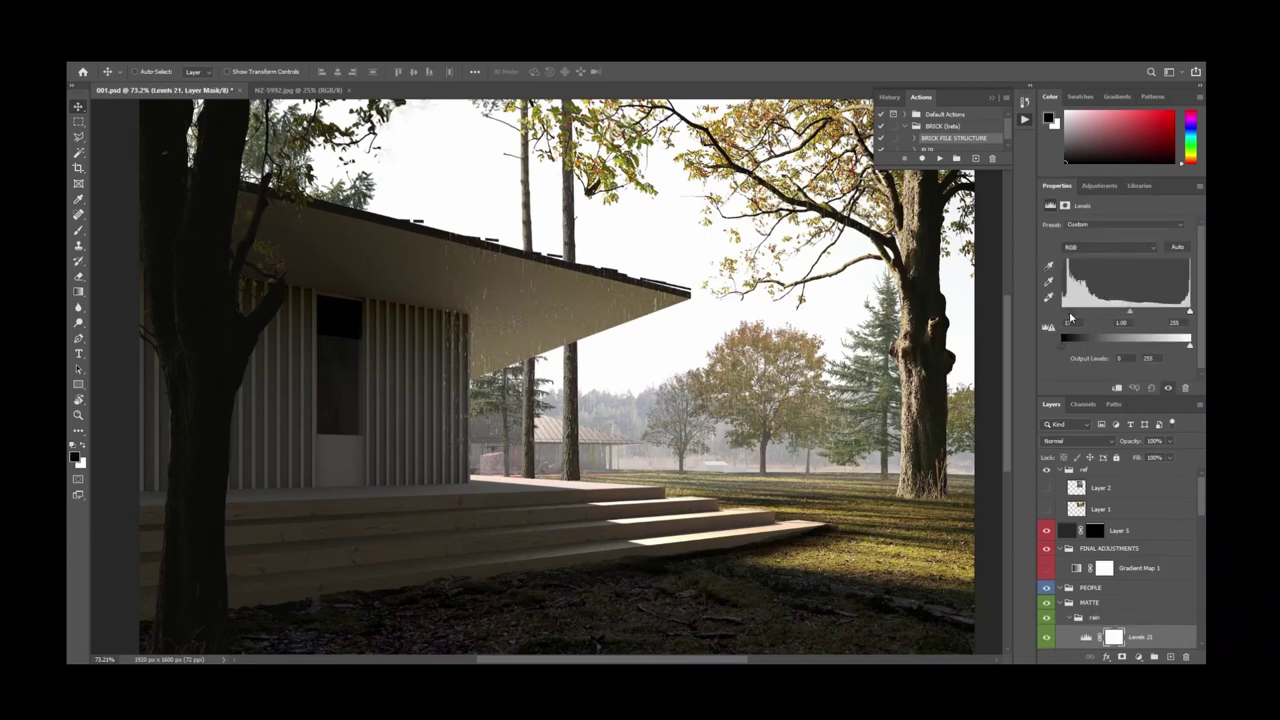
pyautogui.moveTo(1189, 311); pyautogui.dragTo(1125, 325)
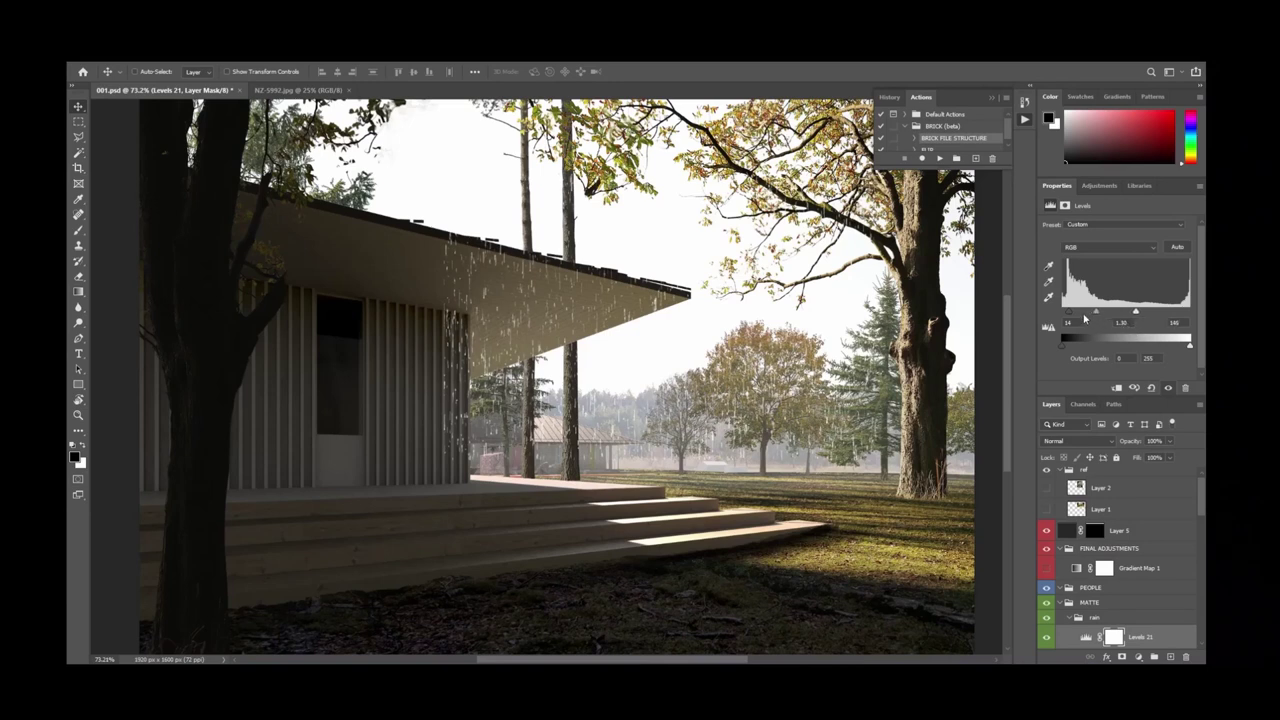
pyautogui.moveTo(1071, 313); pyautogui.dragTo(1056, 316)
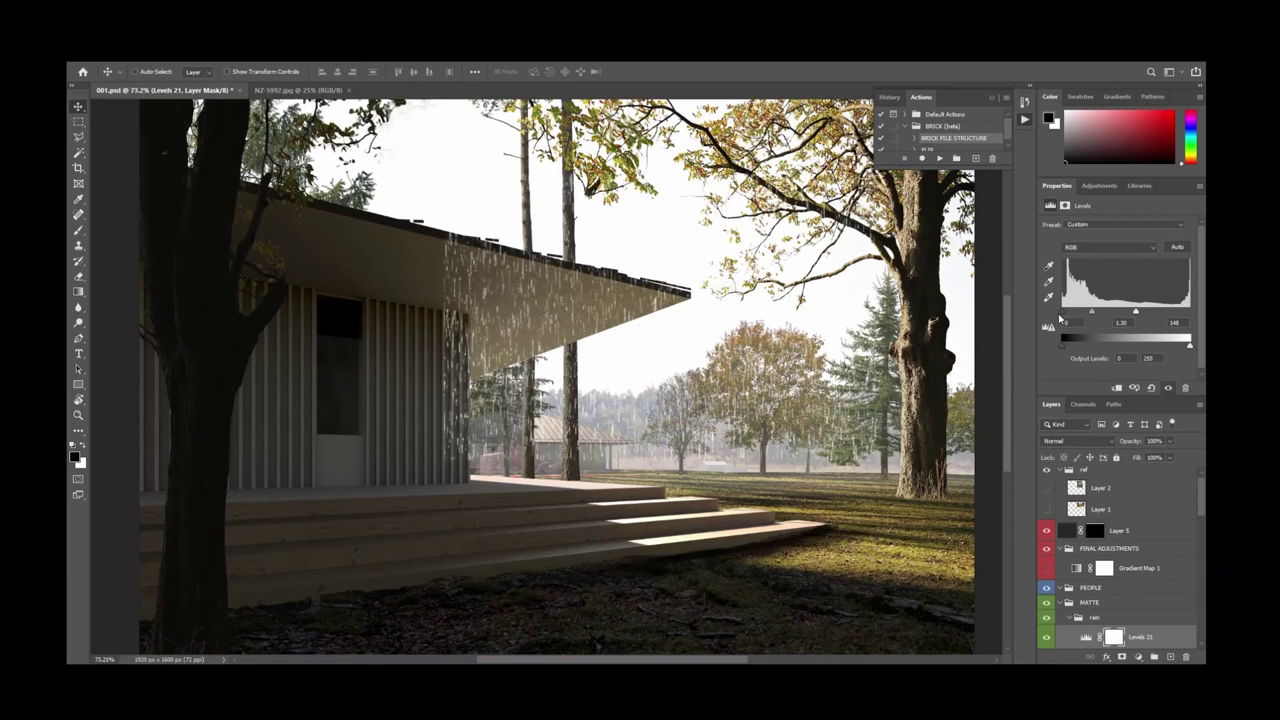
pyautogui.moveTo(1171, 312); pyautogui.dragTo(1163, 312)
# Show the rain reference photo in Layer 1, examine its streaks beside the composition's rain up close, and hide it again.
pyautogui.click(1140, 549)
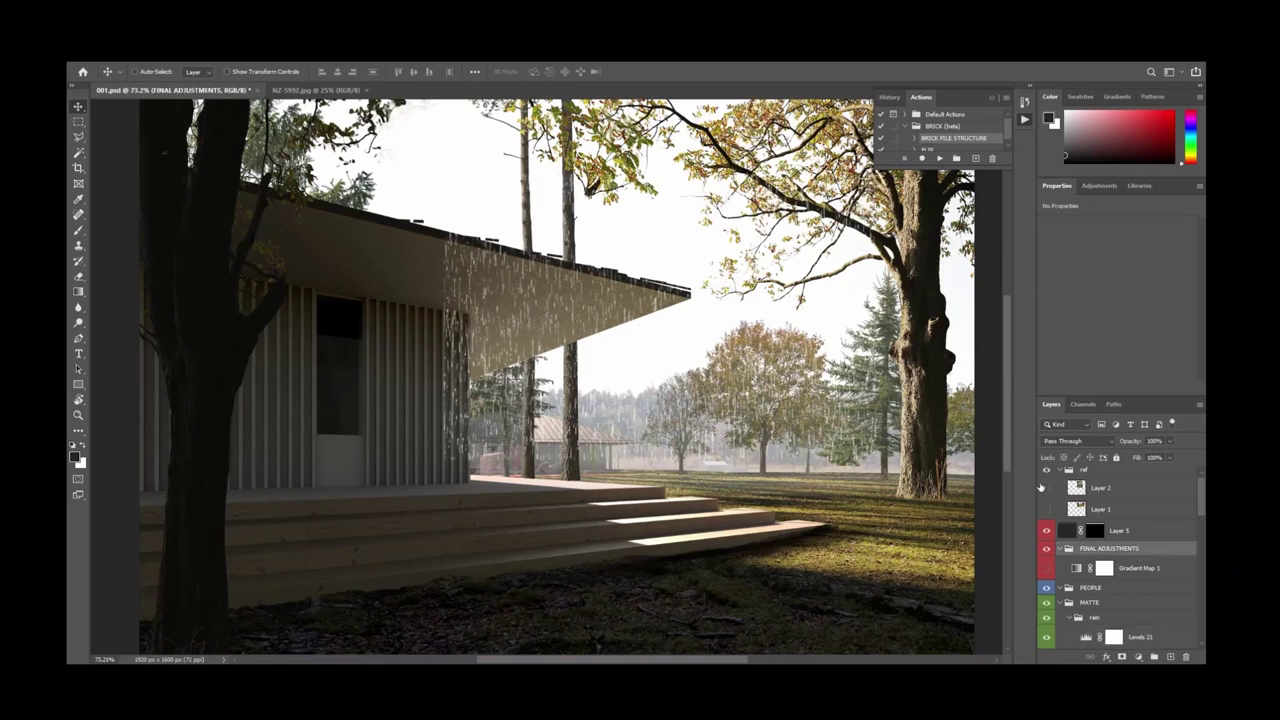
pyautogui.click(1046, 487)
pyautogui.click(1046, 487)
pyautogui.click(1047, 510)
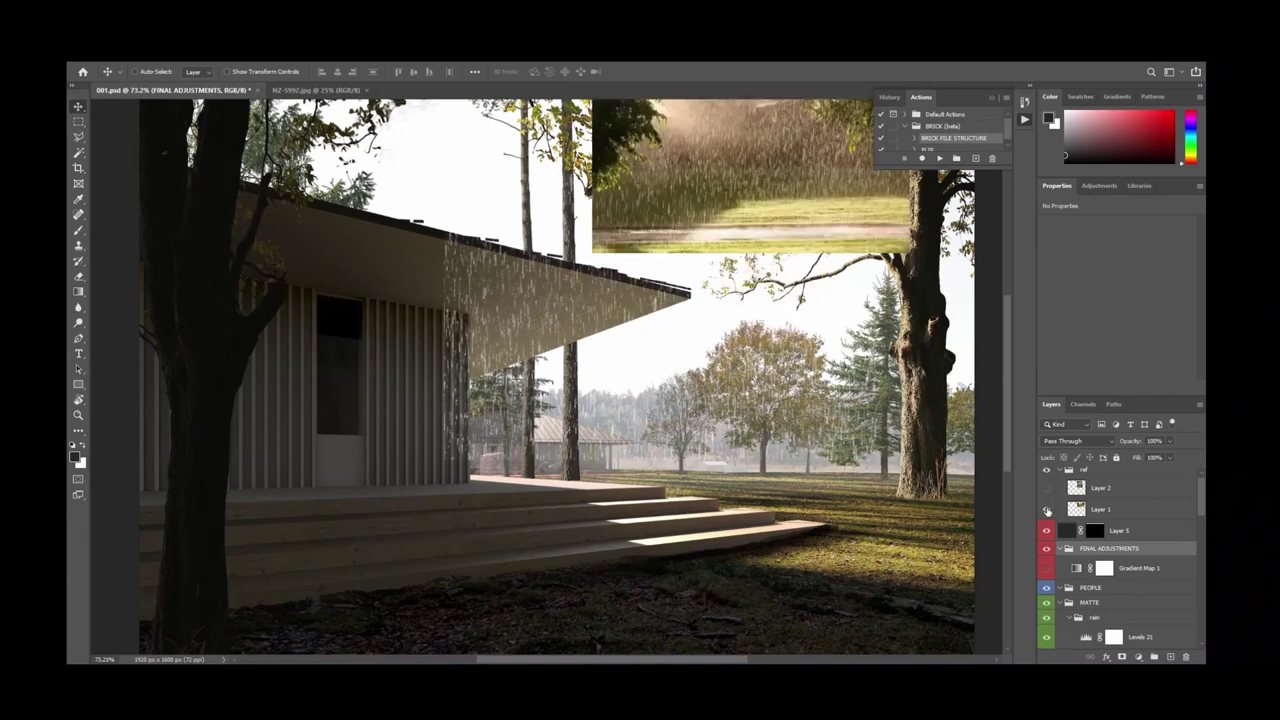
pyautogui.scroll(3, 995, 482)
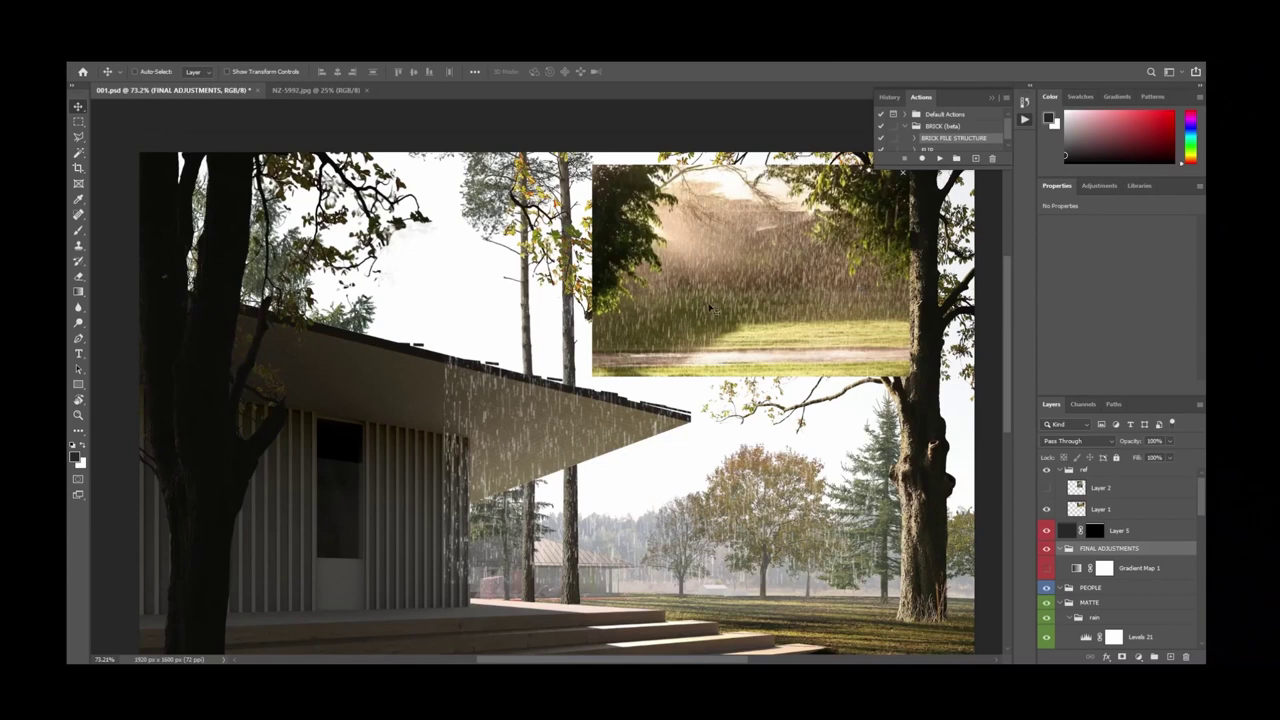
pyautogui.keyDown('alt'); pyautogui.scroll(5, 790, 321); pyautogui.keyUp('alt')
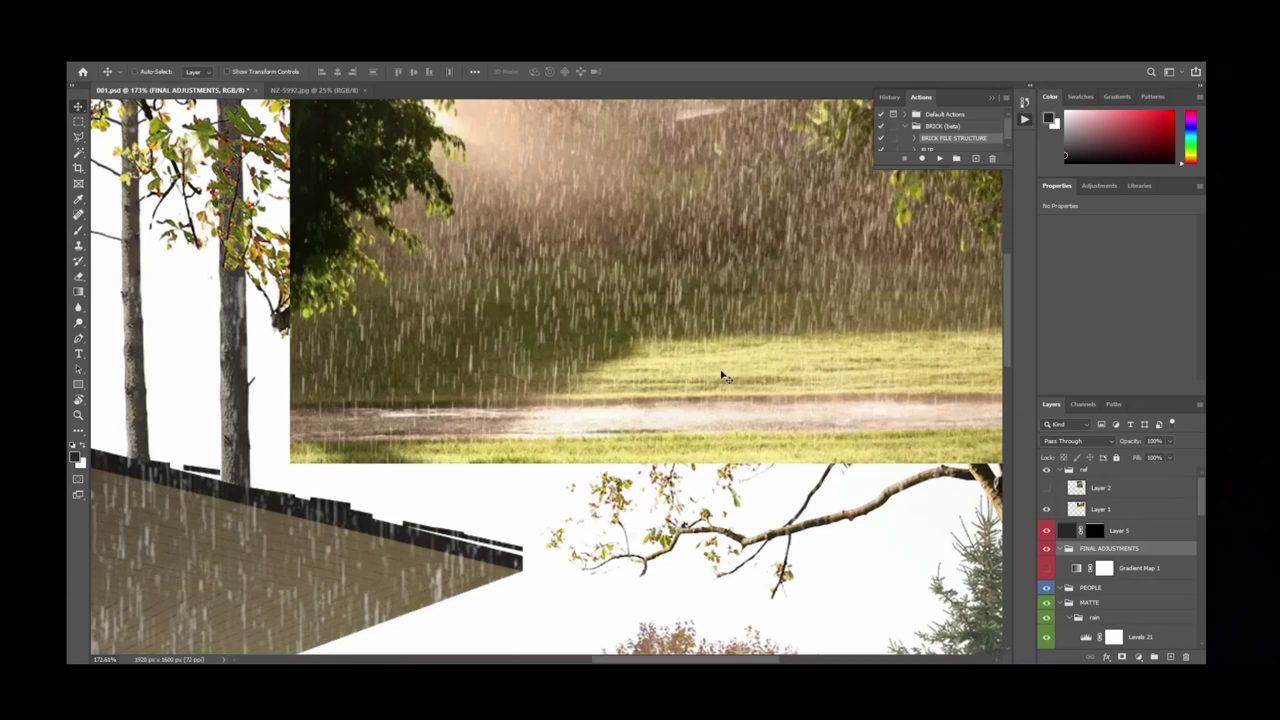
pyautogui.keyDown('alt'); pyautogui.scroll(-3, 727, 375); pyautogui.keyUp('alt')
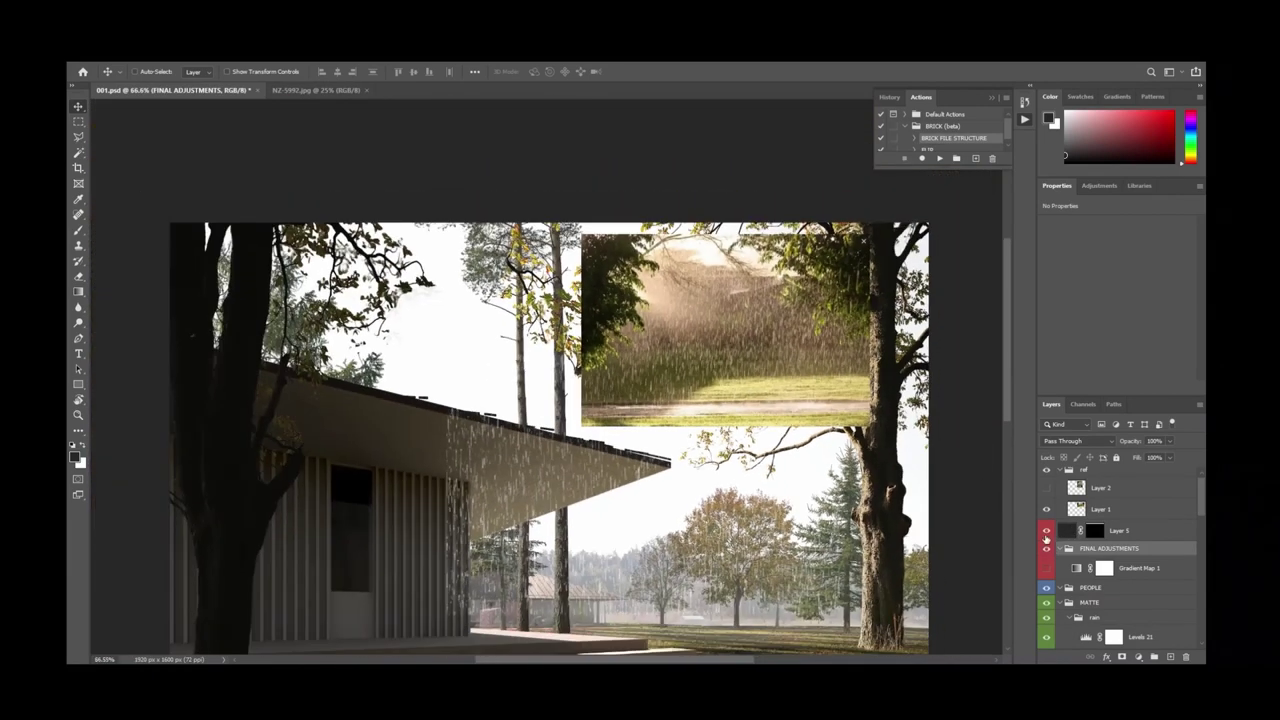
pyautogui.click(1045, 510)
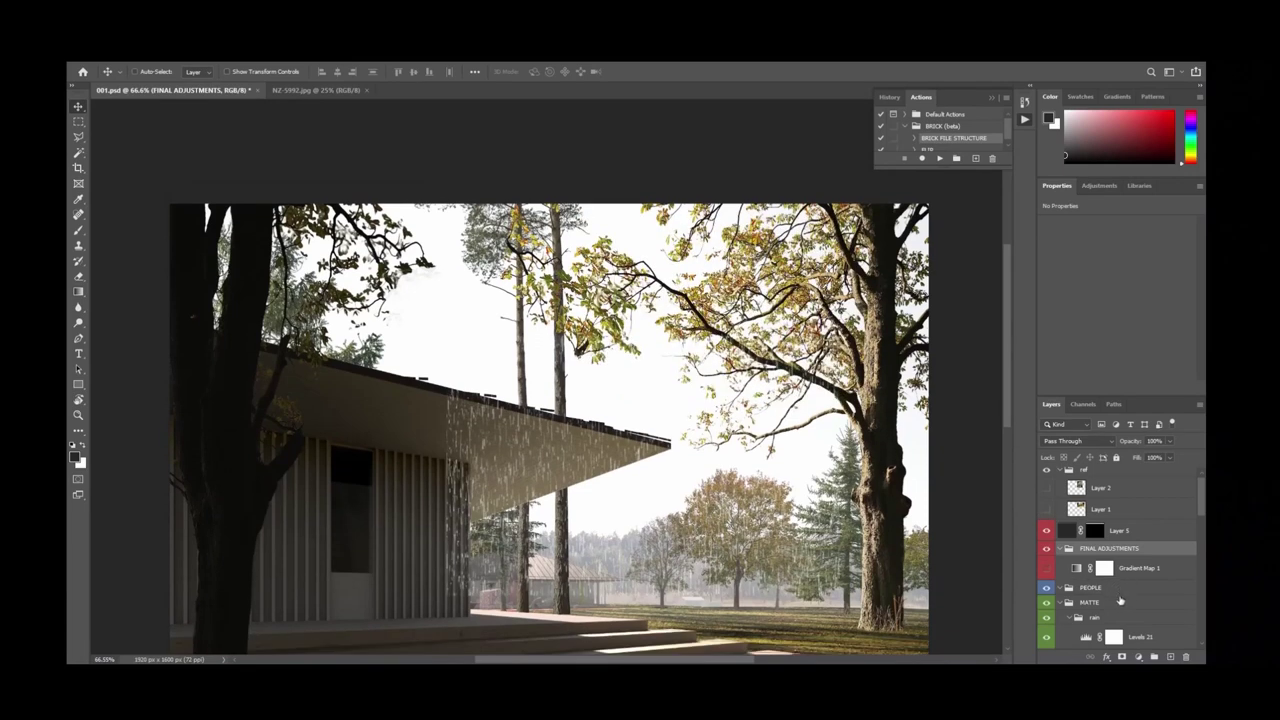
# Adjust the white input of the rain group's Levels layer to 151.
pyautogui.click(1124, 620)
pyautogui.click(1143, 638)
pyautogui.moveTo(1156, 314)
pyautogui.mouseDown()
pyautogui.moveTo(1124, 314)
pyautogui.moveTo(1137, 314)
pyautogui.mouseUp()
# Examine the rain streaks over the roof overhang, distant trees and sky at several magnifications.
pyautogui.keyDown('alt'); pyautogui.scroll(-2, 905, 432); pyautogui.keyUp('alt')
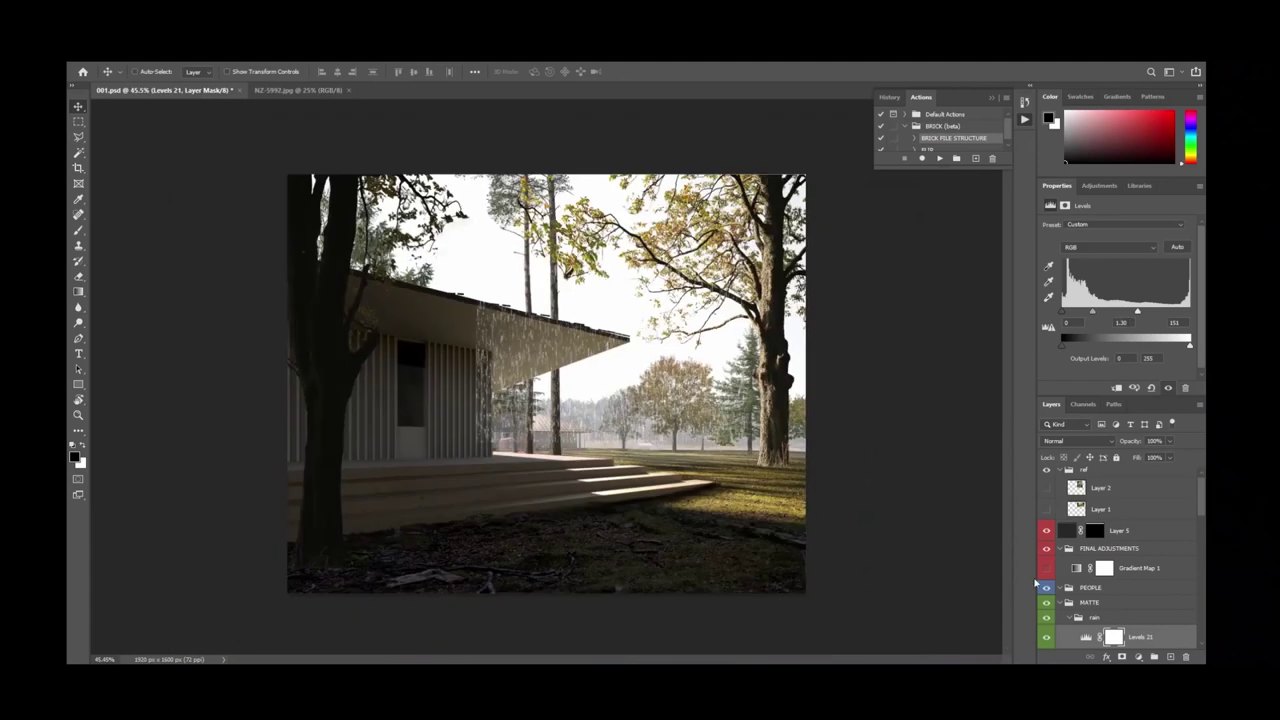
pyautogui.scroll(-2, 1120, 600)
pyautogui.keyDown('alt'); pyautogui.scroll(4, 690, 400); pyautogui.keyUp('alt')
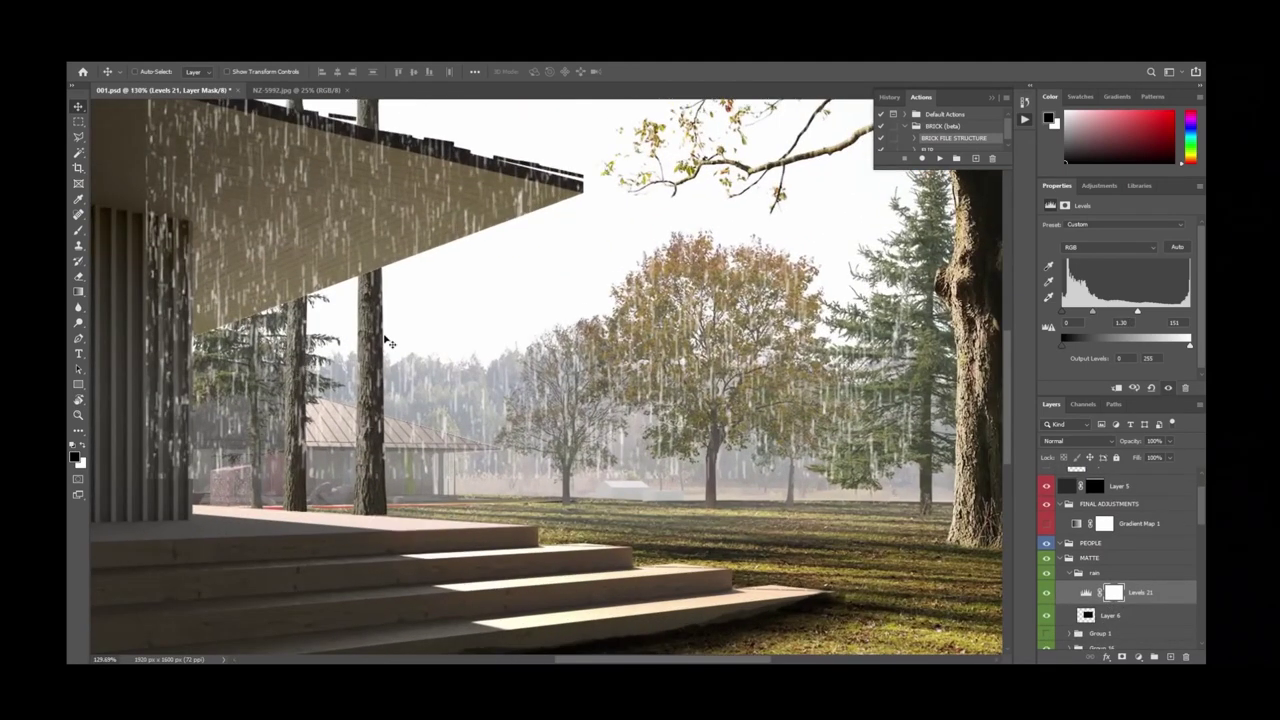
pyautogui.keyDown('alt'); pyautogui.scroll(-2, 650, 380); pyautogui.keyUp('alt')
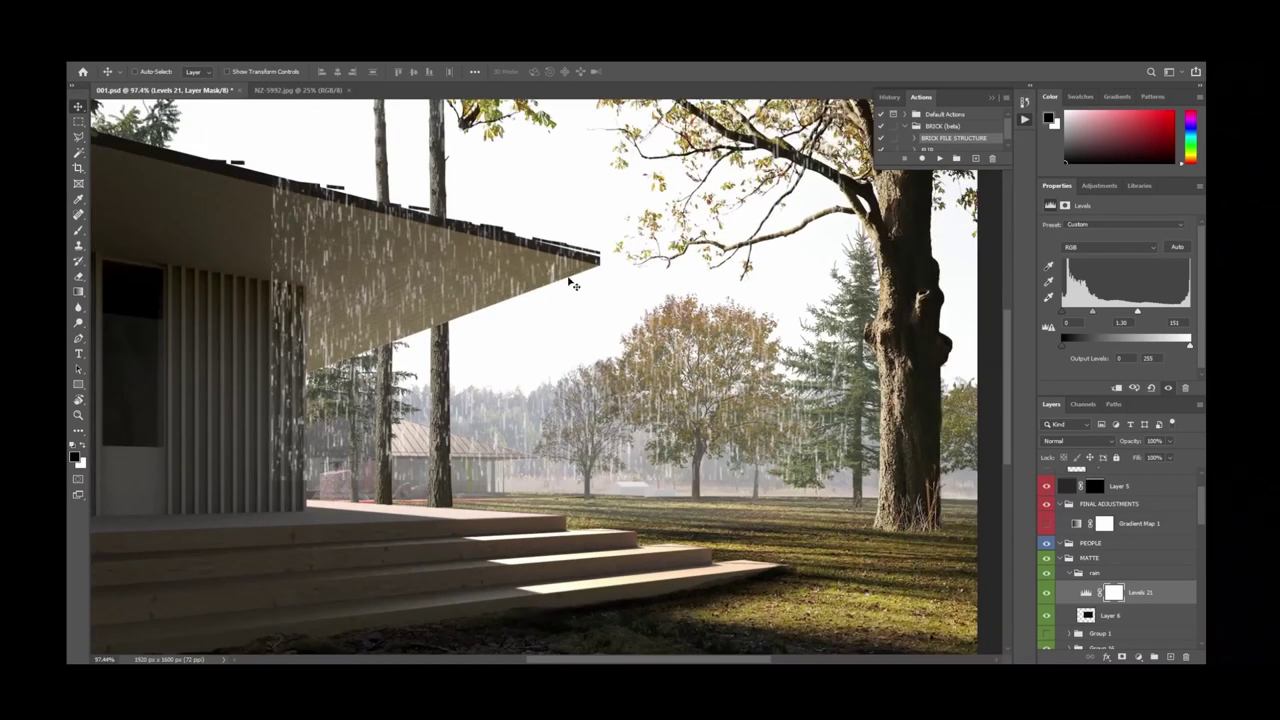
pyautogui.keyDown('alt'); pyautogui.scroll(1, 536, 350); pyautogui.keyUp('alt')
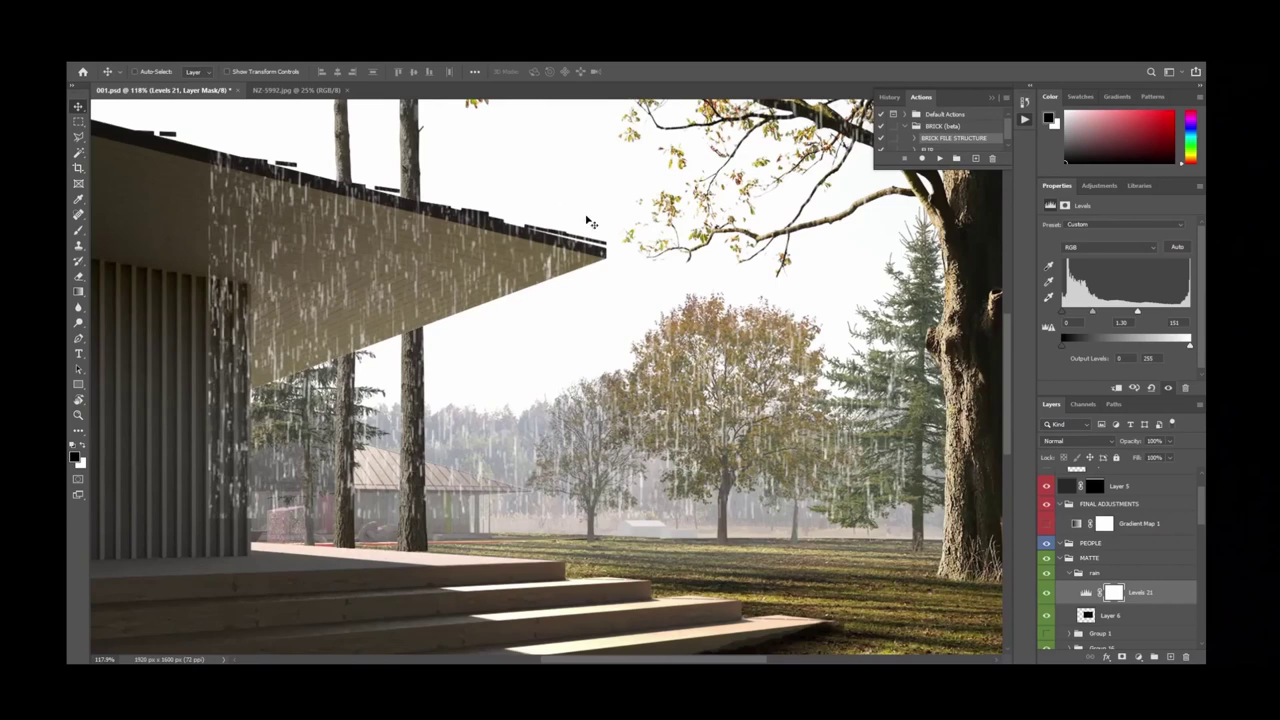
pyautogui.scroll(3, 590, 222)
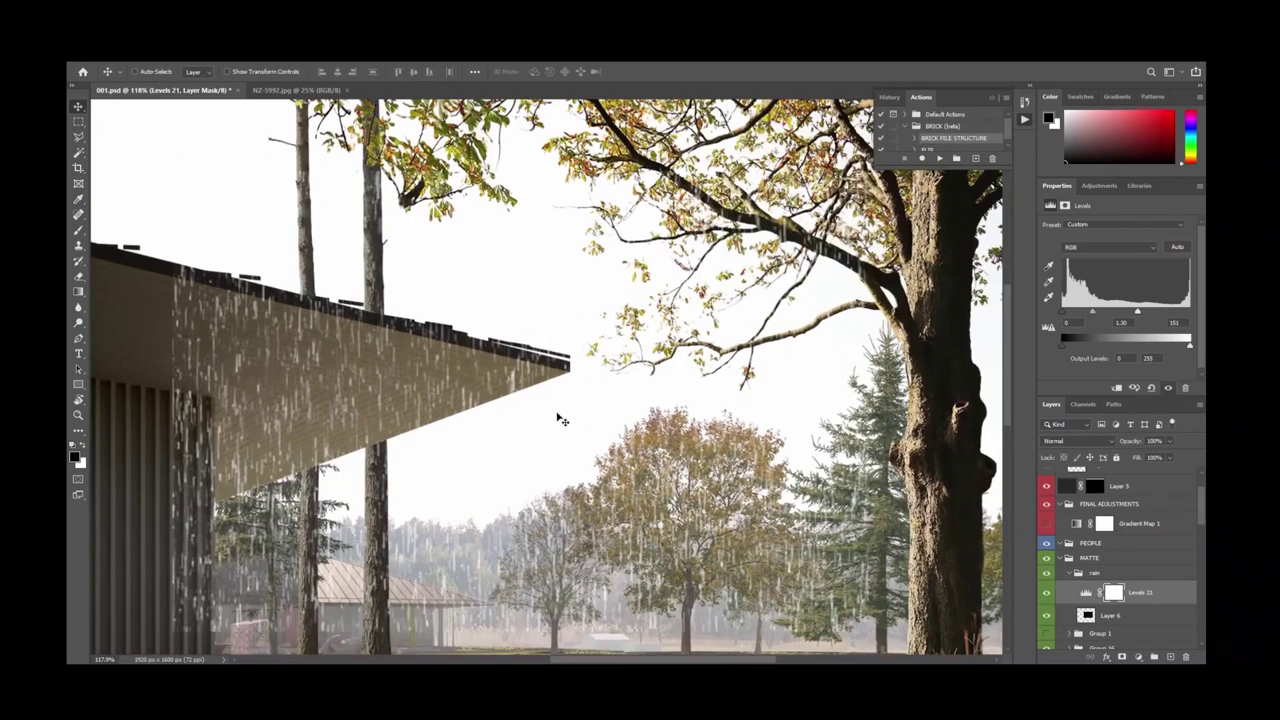
pyautogui.keyDown('alt'); pyautogui.scroll(-2, 560, 418); pyautogui.keyUp('alt')
pyautogui.scroll(-1, 1108, 597)
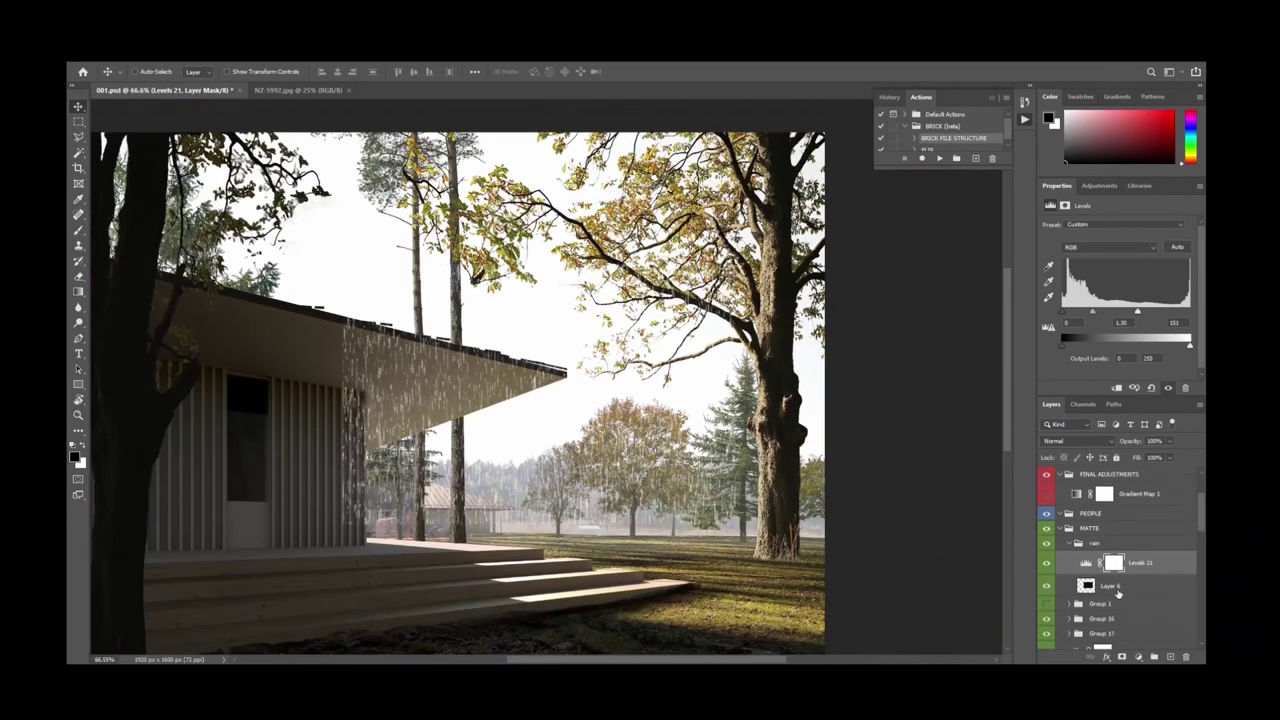
# Rotate the rain texture in Layer 6 about 13 degrees counterclockwise so its streaks fall at a slant.
pyautogui.click(1119, 591)
pyautogui.hotkey('ctrl', 't')
pyautogui.moveTo(823, 444); pyautogui.dragTo(826, 377)
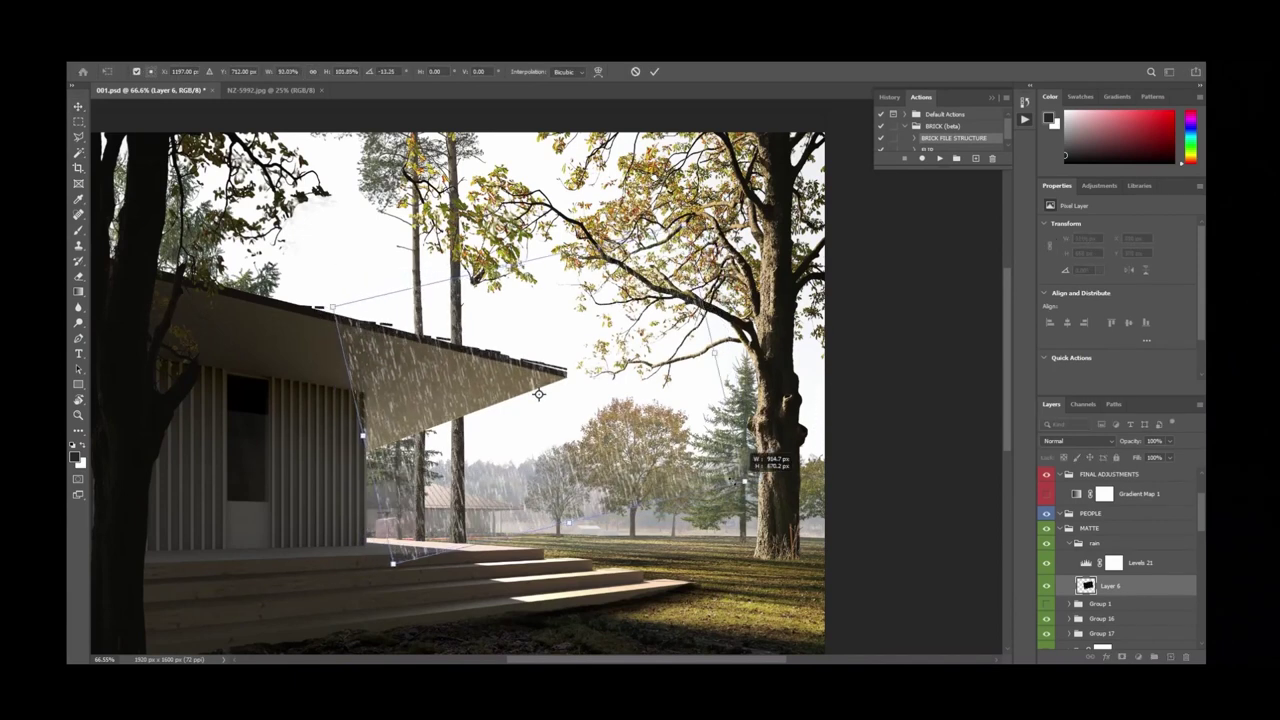
pyautogui.press('Return')
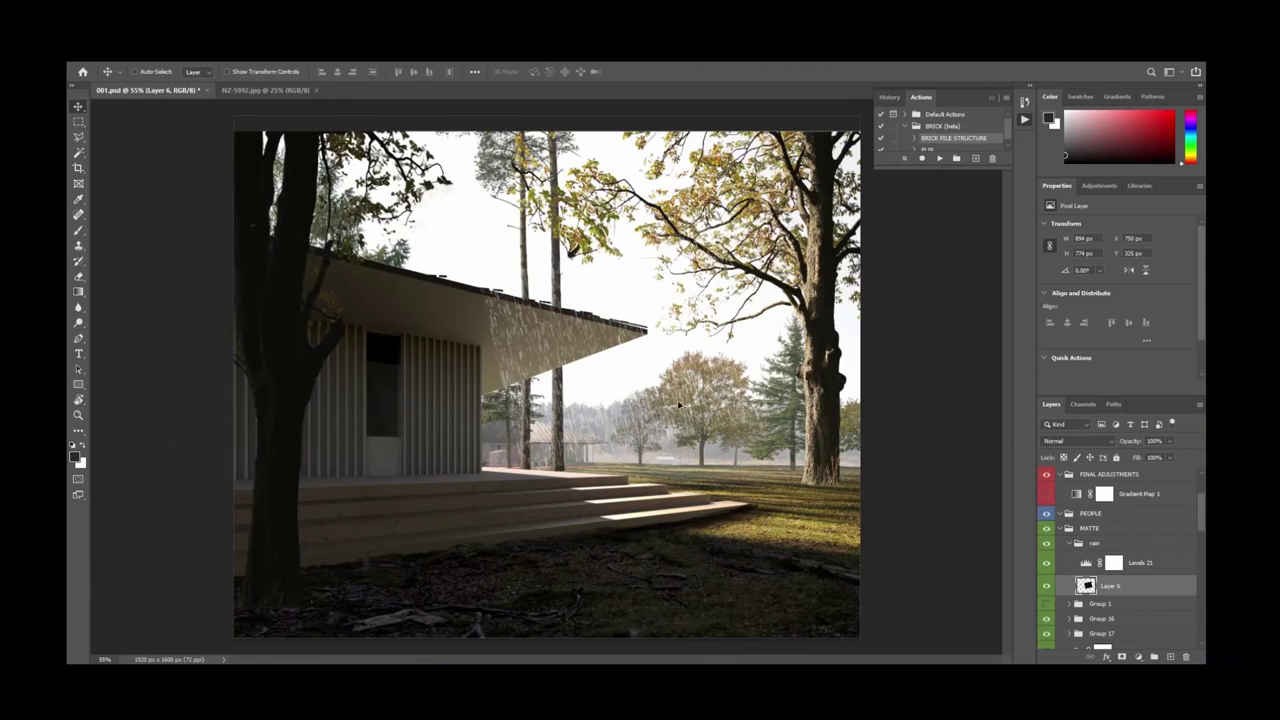
# Duplicate the rain texture across the facade and roof, and scale down the uppermost copy.
pyautogui.keyDown('alt'); pyautogui.moveTo(620, 453); pyautogui.dragTo(528, 275); pyautogui.keyUp('alt')
pyautogui.keyDown('alt'); pyautogui.moveTo(528, 275); pyautogui.dragTo(655, 410); pyautogui.keyUp('alt')
pyautogui.hotkey('ctrl', 't')
pyautogui.keyDown('alt'); pyautogui.moveTo(404, 544); pyautogui.dragTo(472, 484); pyautogui.keyUp('alt')
pyautogui.press('Return')
# Scale the rain texture in Layer 6 copy 5 down to about 496 × 430 px over the facade.
pyautogui.hotkey('alt', '[')
pyautogui.hotkey('ctrl', 't')
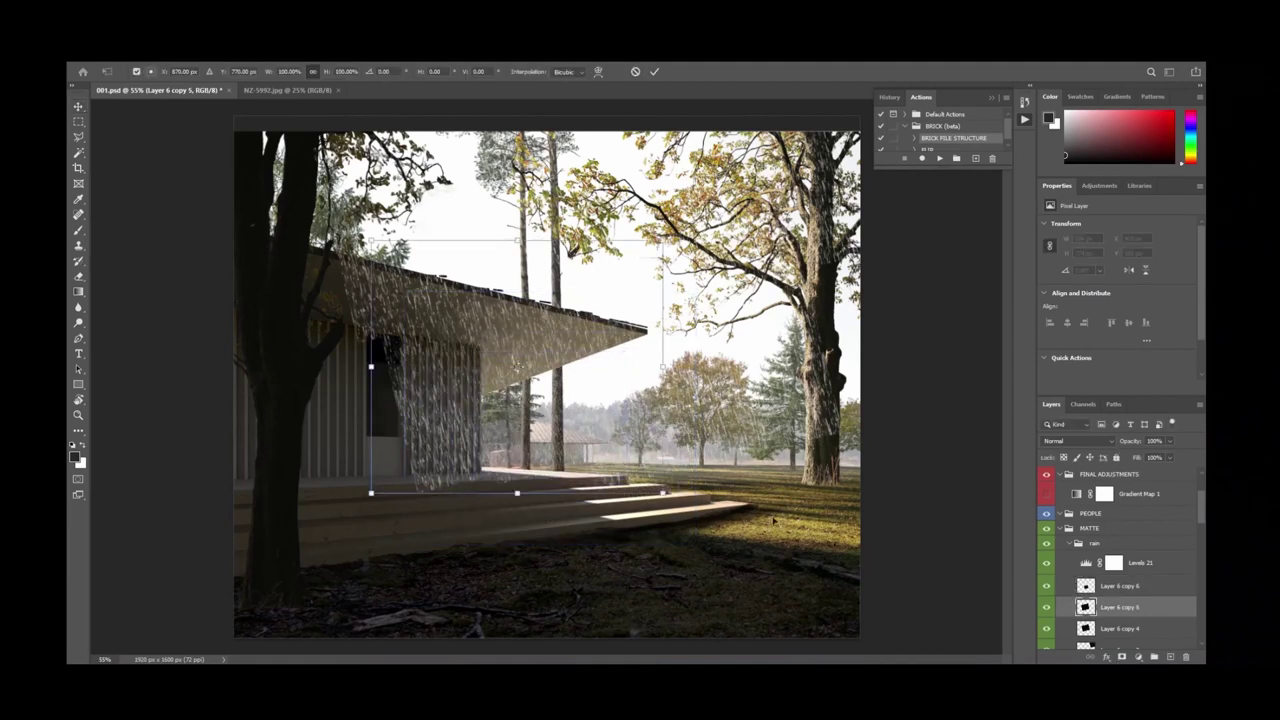
pyautogui.keyDown('alt'); pyautogui.moveTo(663, 492); pyautogui.dragTo(599, 437); pyautogui.keyUp('alt')
pyautogui.press('Return')
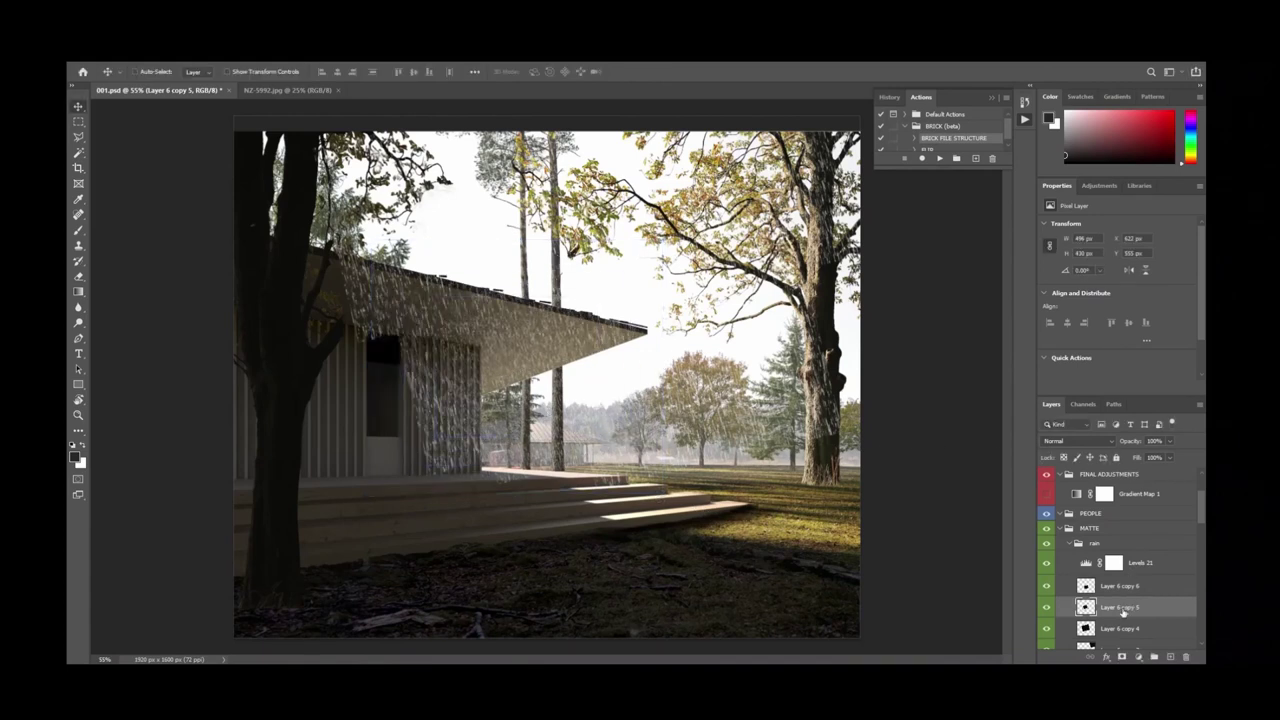
# Identify the rain copies by toggling their visibility, and move Layer 6 copy 3 inward over the large sunlit tree.
pyautogui.scroll(-1, 1067, 616)
pyautogui.click(1047, 599)
pyautogui.click(1047, 599)
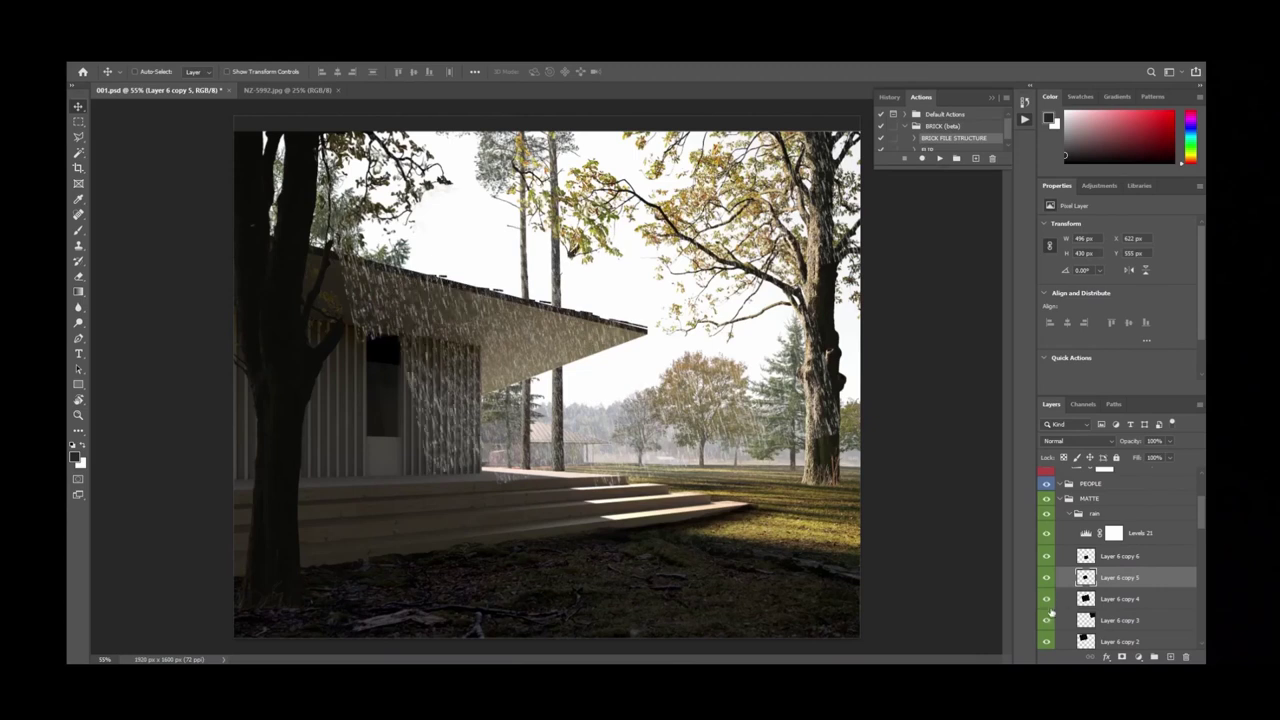
pyautogui.click(1047, 619)
pyautogui.click(1047, 619)
pyautogui.click(1047, 621)
pyautogui.click(1047, 621)
pyautogui.click(1149, 626)
pyautogui.moveTo(847, 298); pyautogui.dragTo(802, 325)
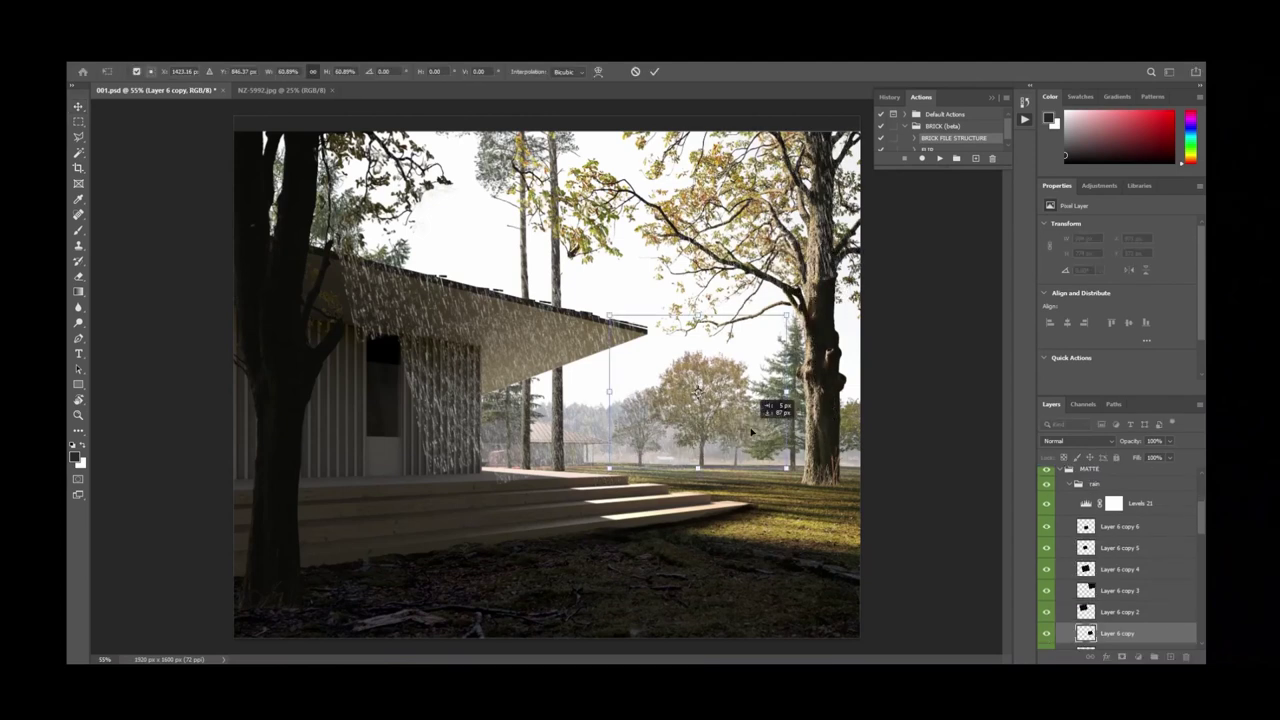
pyautogui.press('Return')
# Add a black layer mask to the rain group to hide all the rain.
pyautogui.scroll(3, 1130, 571)
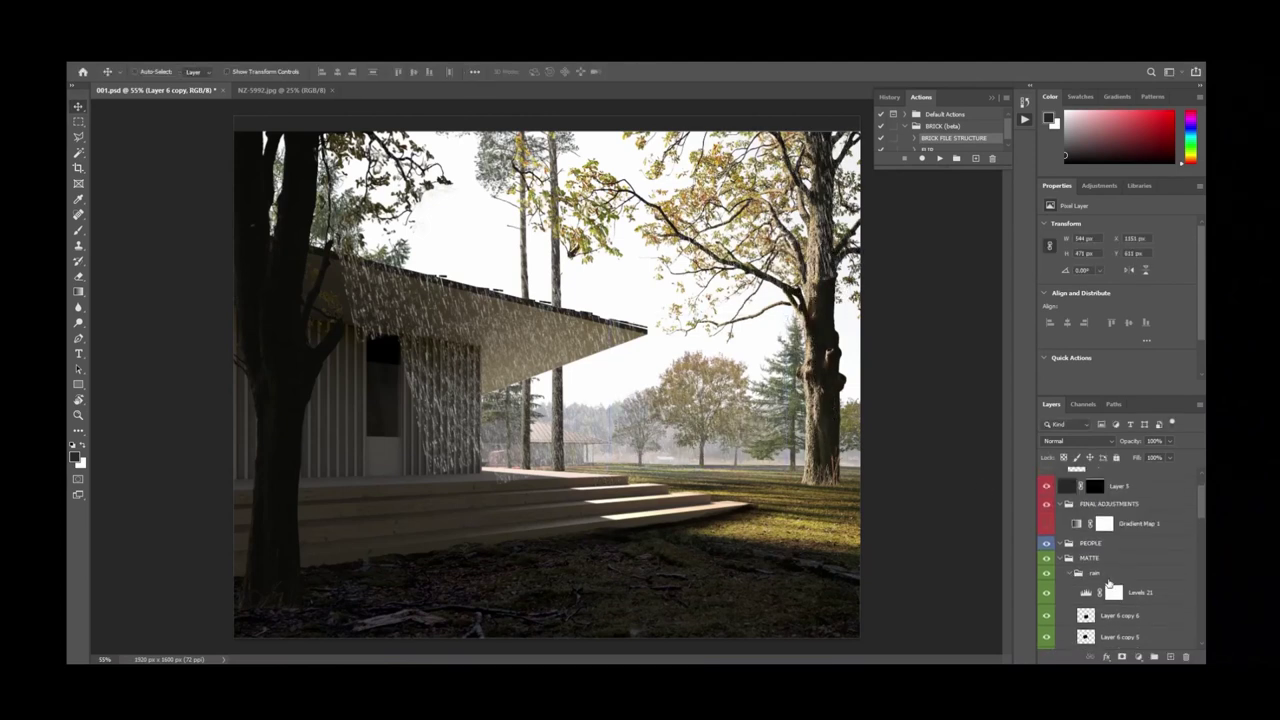
pyautogui.click(1109, 577)
pyautogui.keyDown('alt'); pyautogui.click(1120, 658); pyautogui.keyUp('alt')
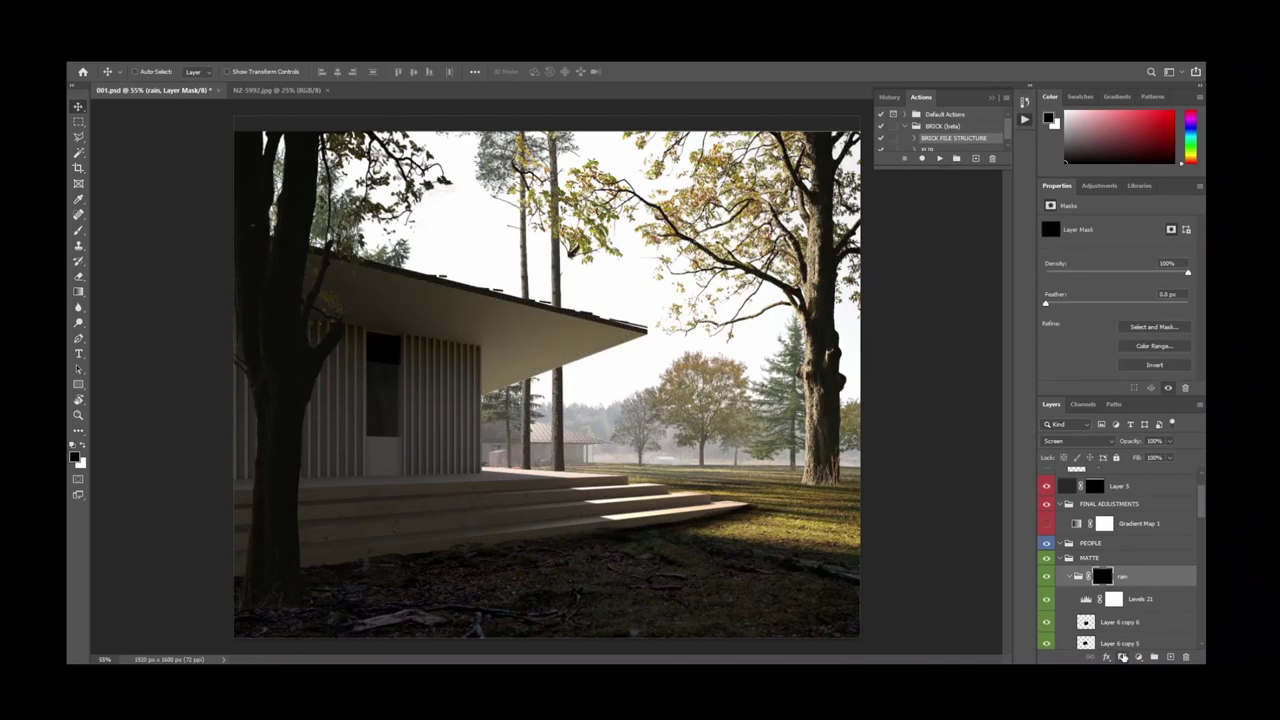
# Paint white on the rain group's mask to reveal rain around the distant trees, the large sunlit tree and the roof area.
pyautogui.press('b')
pyautogui.keyDown('alt'); pyautogui.moveTo(713, 403); pyautogui.dragTo(687, 407, button='right'); pyautogui.keyUp('alt')
pyautogui.hotkey('ctrl', '+')
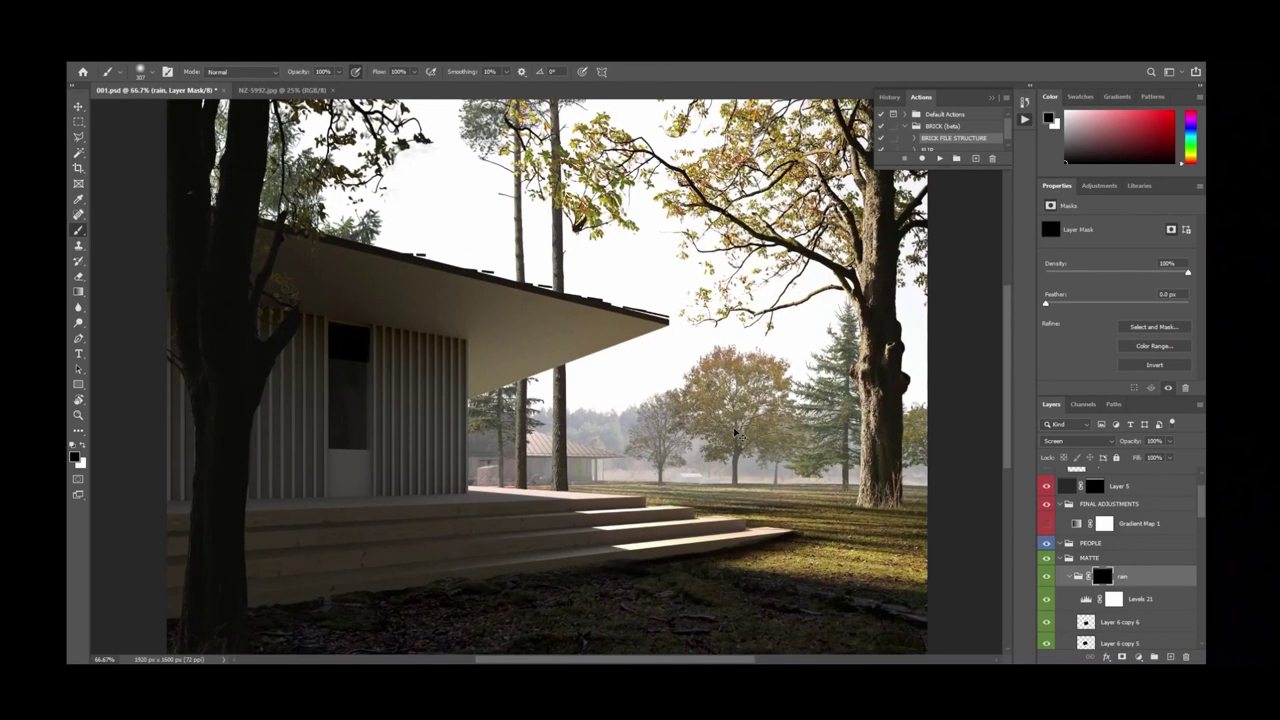
pyautogui.press('x')
pyautogui.click(736, 413)
pyautogui.click(863, 411)
pyautogui.moveTo(873, 318)
pyautogui.mouseDown()
pyautogui.moveTo(846, 247)
pyautogui.moveTo(807, 352)
pyautogui.mouseUp()
pyautogui.moveTo(648, 296)
pyautogui.mouseDown()
pyautogui.moveTo(532, 356)
pyautogui.moveTo(360, 215)
pyautogui.moveTo(340, 288)
pyautogui.mouseUp()
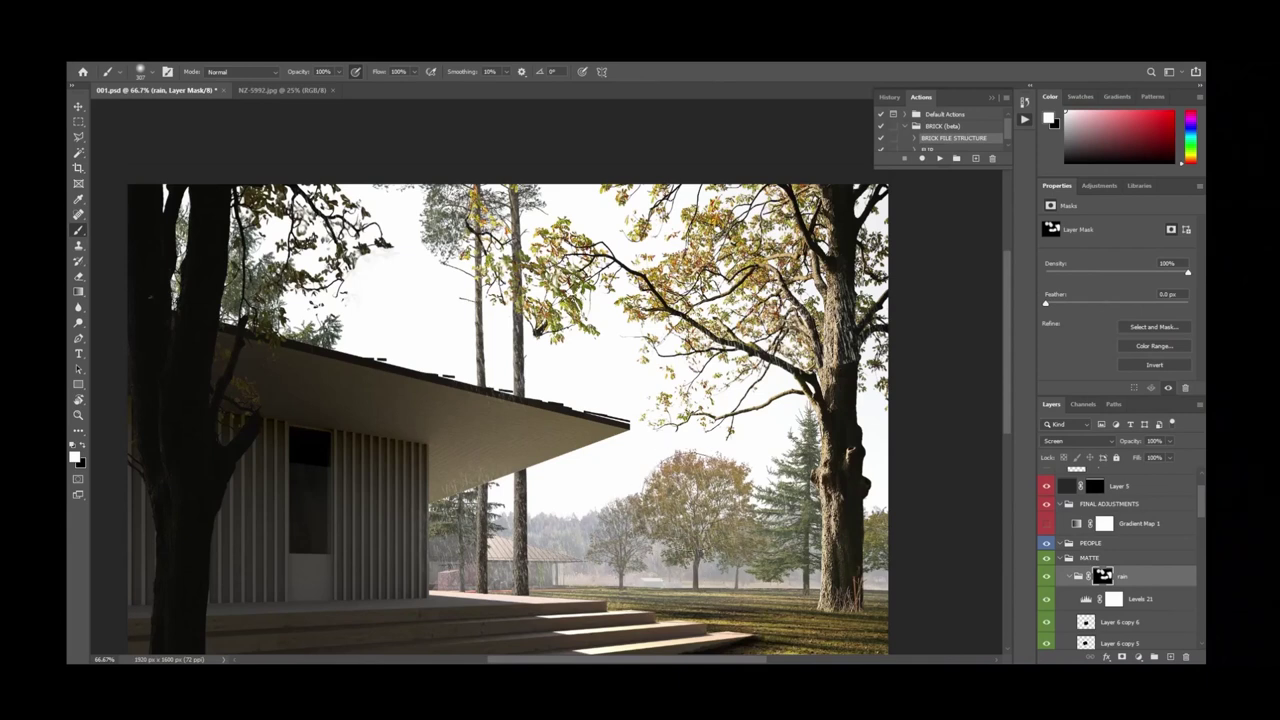
# Paint black on the rain group's mask to remove the rain from the underside of the roof overhang.
pyautogui.press('x')
pyautogui.click(506, 423)
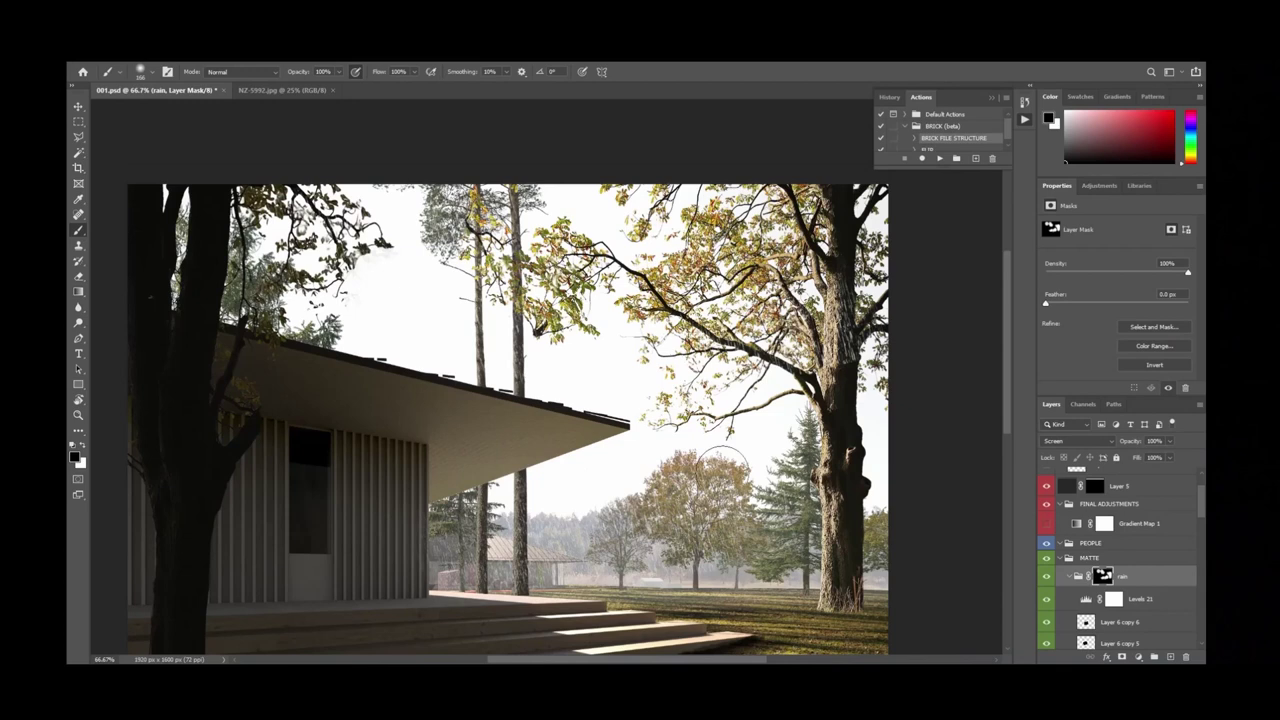
pyautogui.hotkey('ctrl', '-')
pyautogui.hotkey('ctrl', '+')
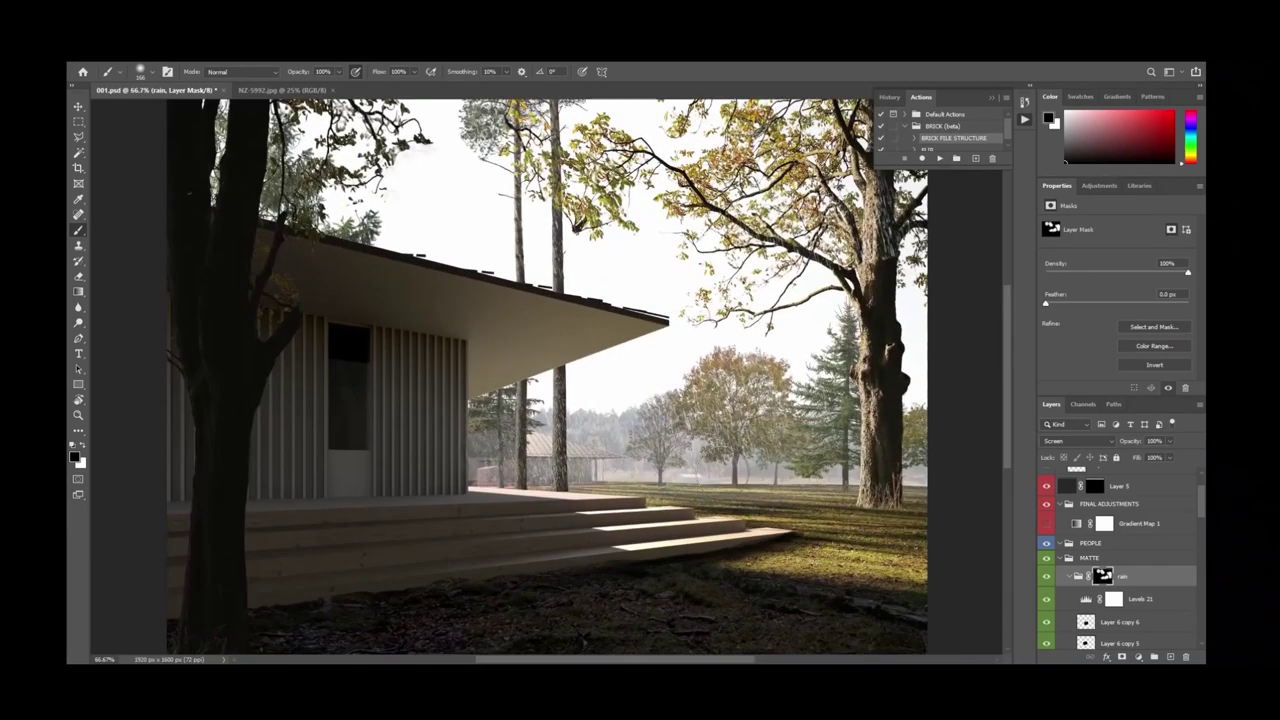
# Compare the rain effect with the two reference photos in Layer 2 and Layer 1, then hide both again.
pyautogui.scroll(2, 1204, 511)
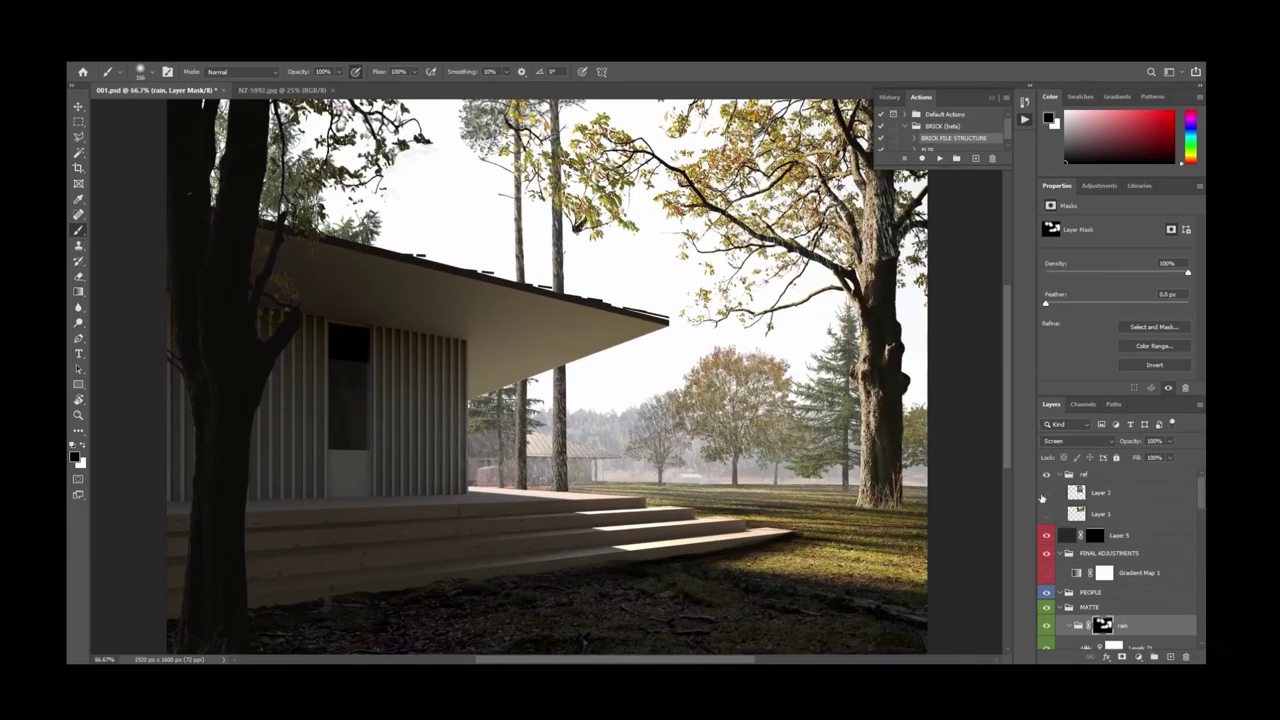
pyautogui.click(1046, 493)
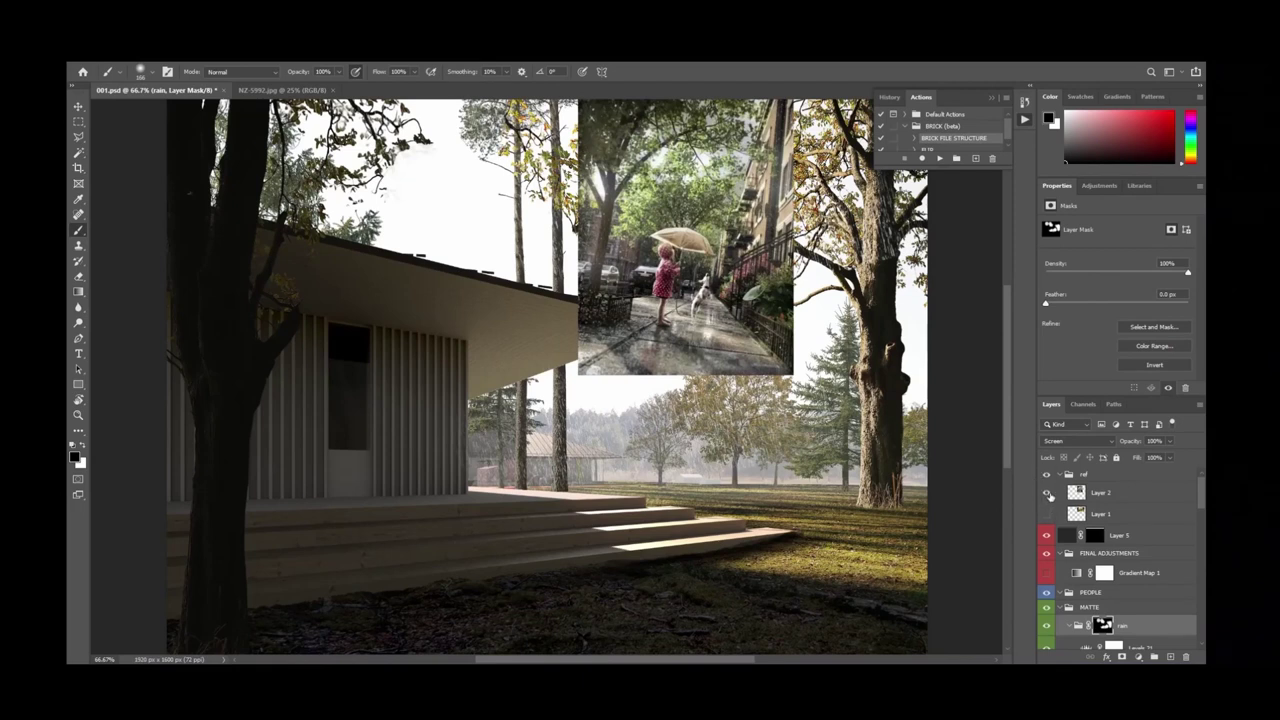
pyautogui.click(1047, 513)
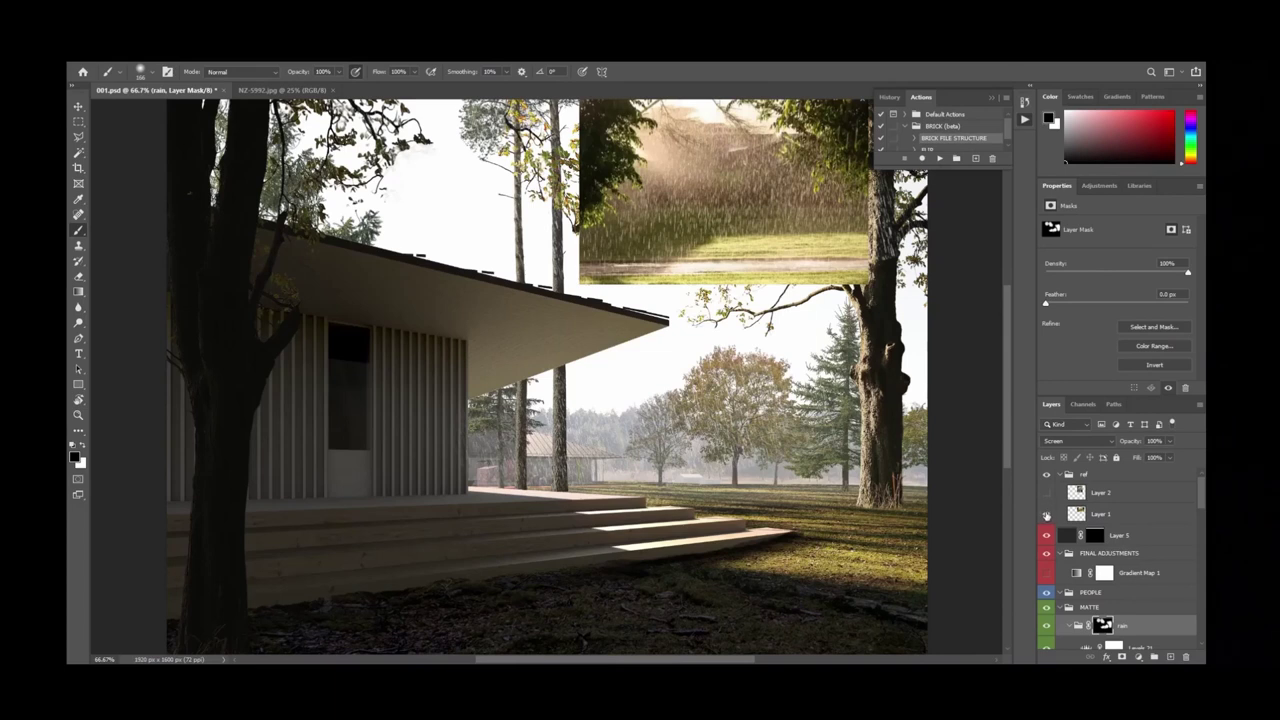
pyautogui.click(1047, 513)
pyautogui.click(1047, 497)
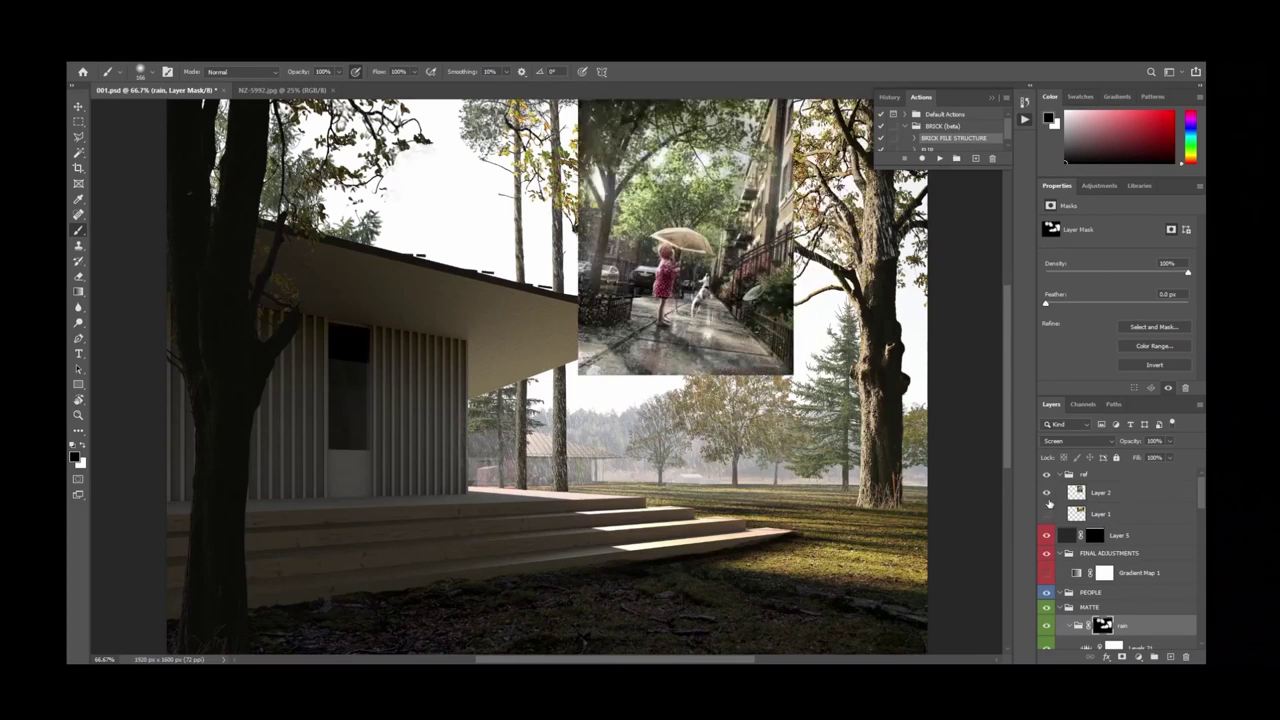
pyautogui.click(1047, 494)
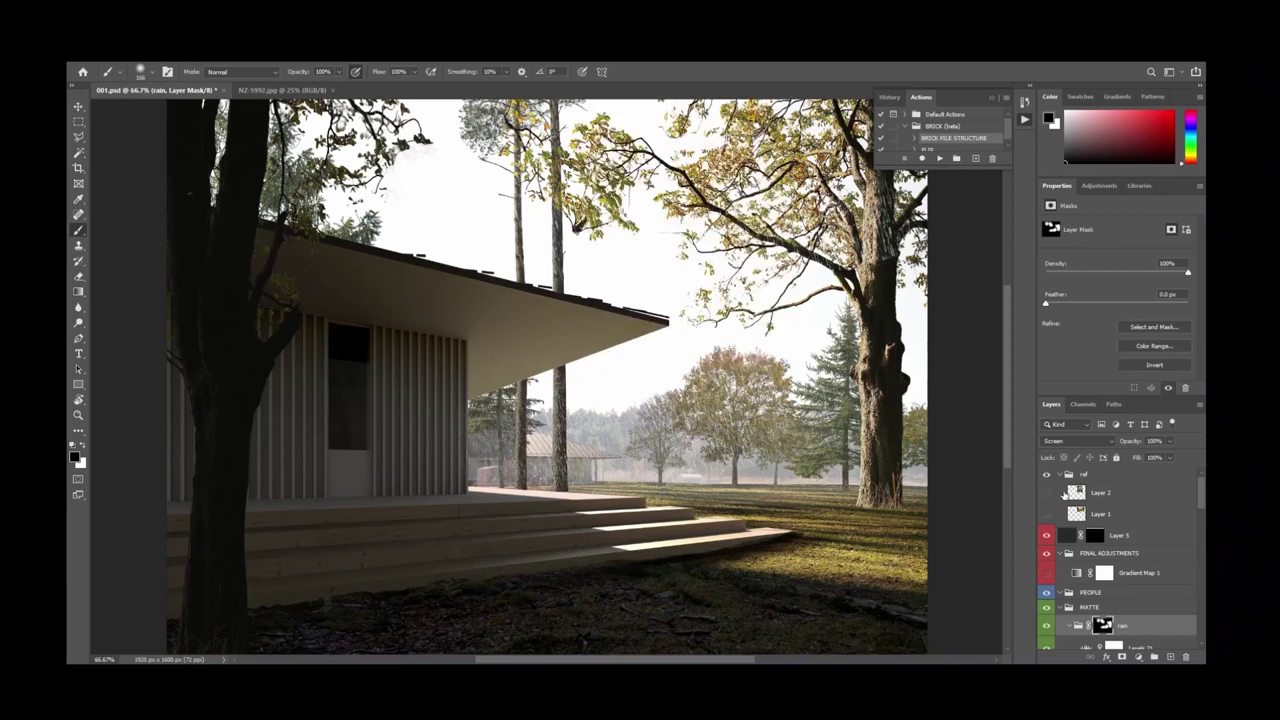
# Compare the whole image with and without the rain group.
pyautogui.hotkey('ctrl', '-')
pyautogui.hotkey('ctrl', '-')
pyautogui.hotkey('ctrl', '+')
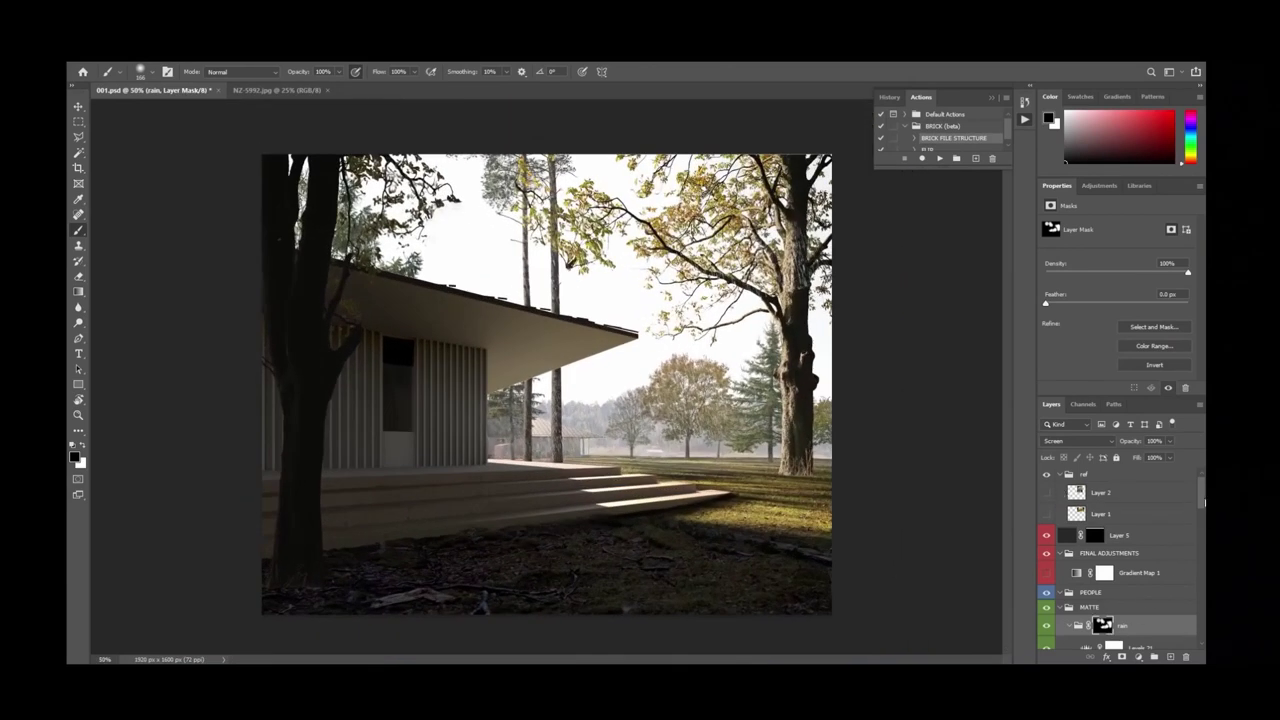
pyautogui.scroll(-3, 1204, 503)
pyautogui.click(1047, 514)
pyautogui.click(1047, 514)
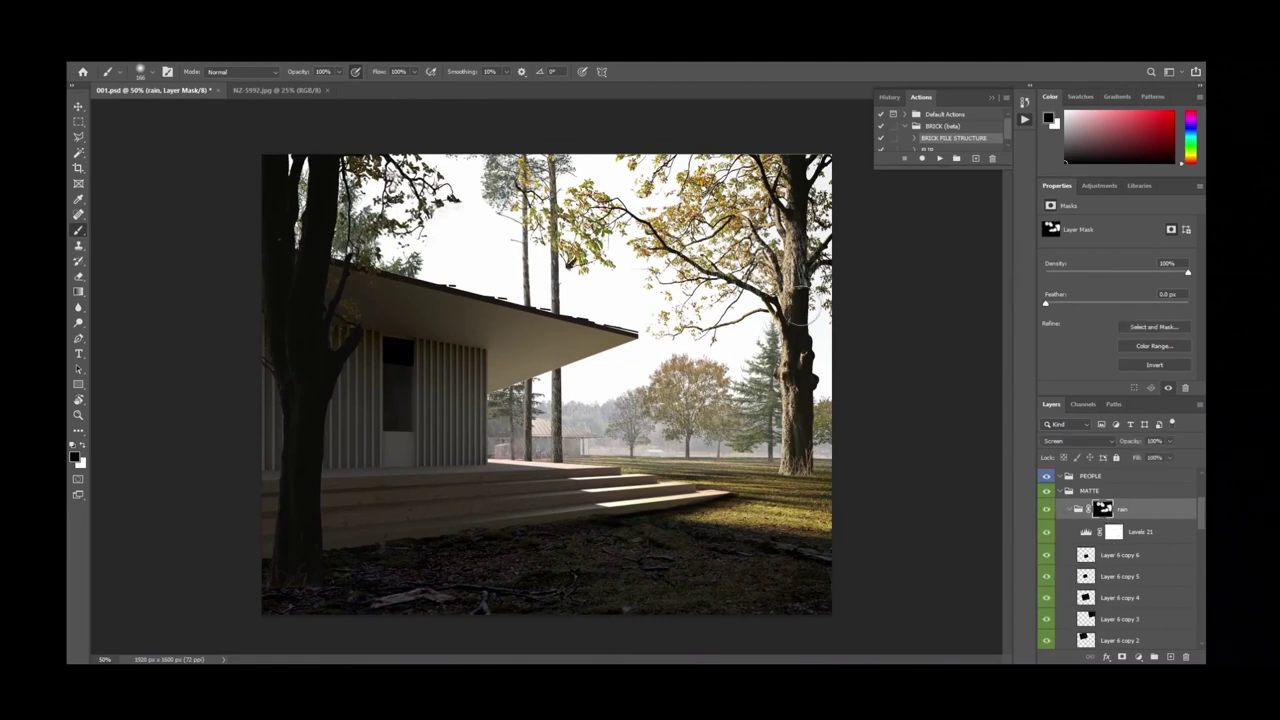
# Refine the rain group's mask, revealing rain over the sunlit tree's trunk, the dark foreground tree and the nearby roof edge.
pyautogui.press('x')
pyautogui.moveTo(796, 219); pyautogui.dragTo(779, 131)
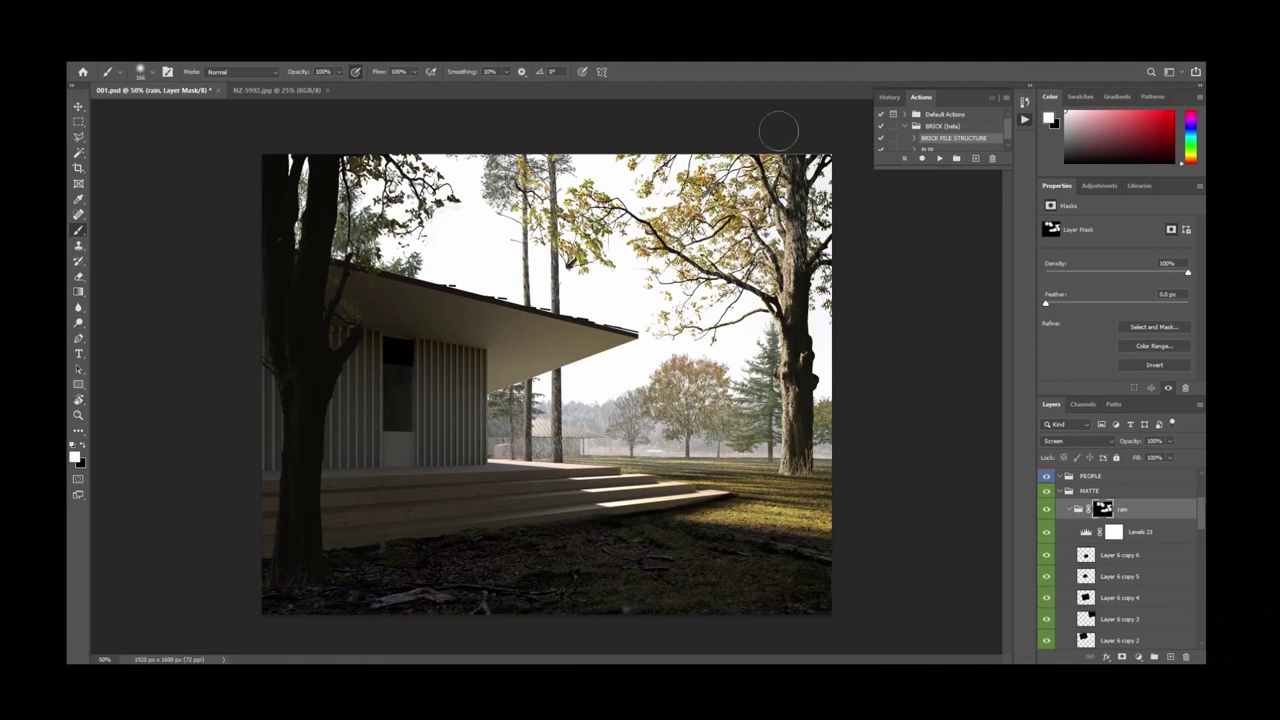
pyautogui.press('x')
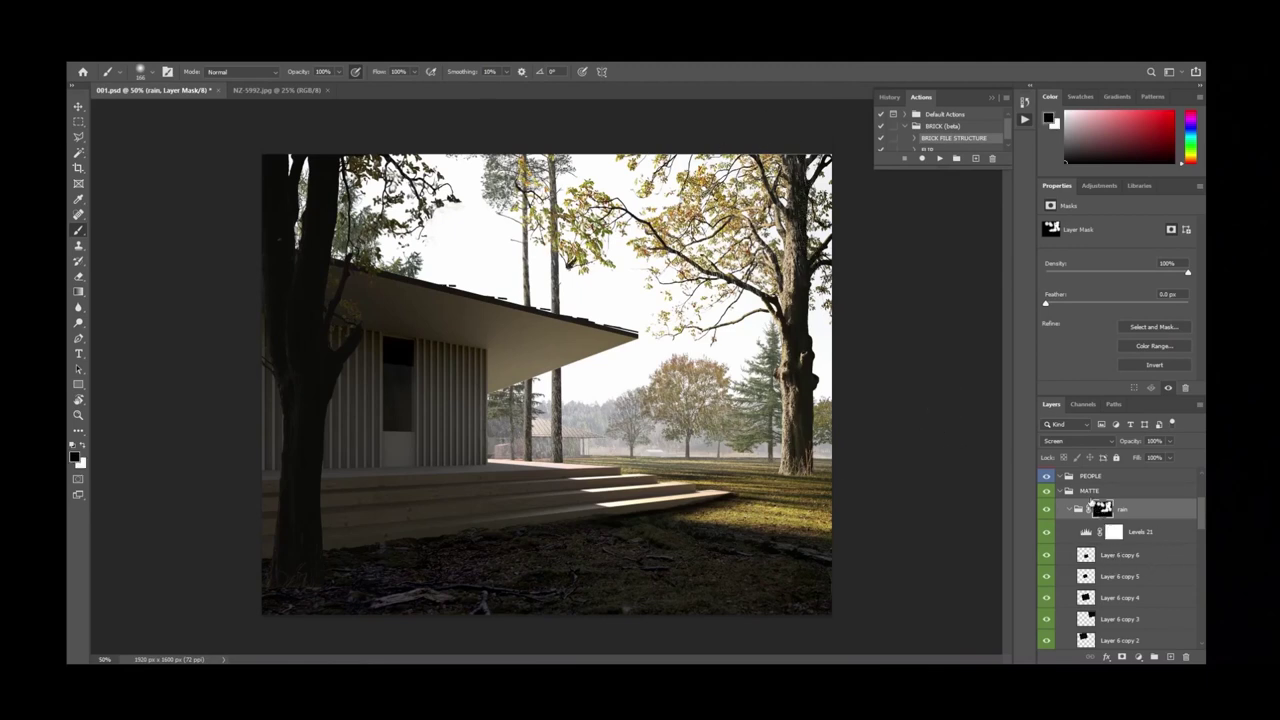
pyautogui.keyDown('alt'); pyautogui.moveTo(337, 337); pyautogui.dragTo(320, 333, button='right'); pyautogui.keyUp('alt')
pyautogui.press('x')
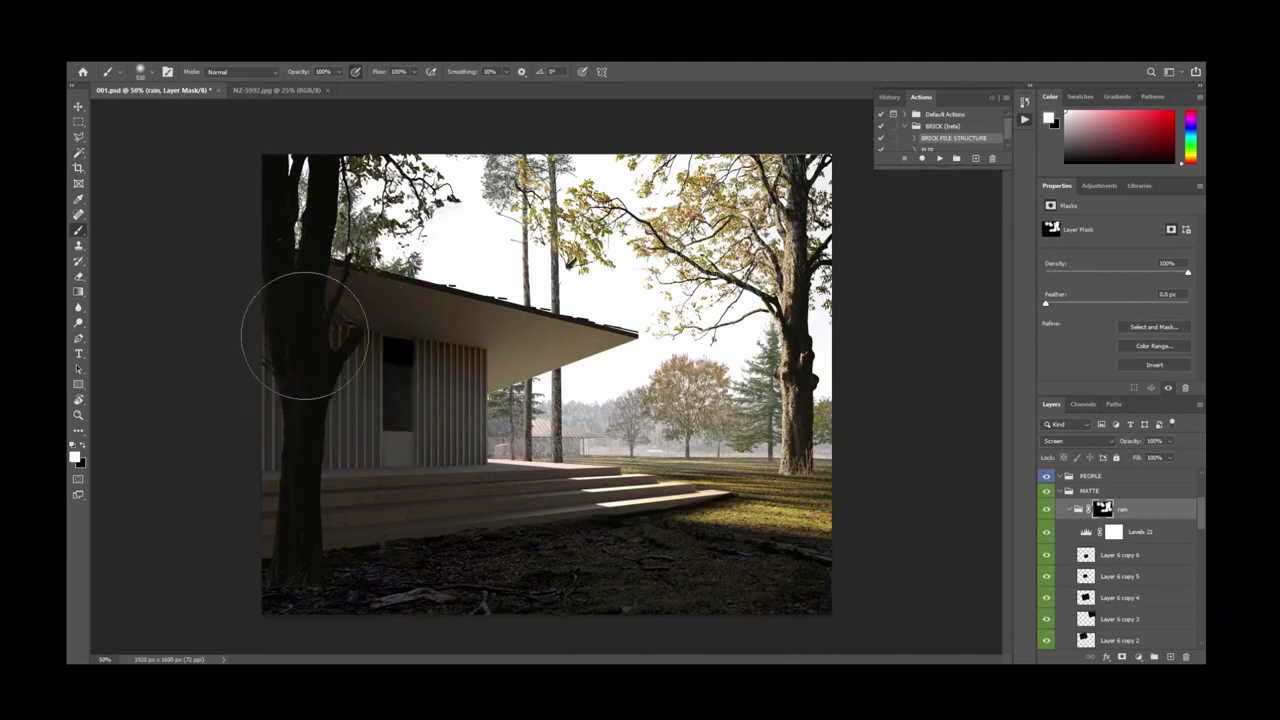
pyautogui.moveTo(336, 384)
pyautogui.mouseDown()
pyautogui.moveTo(340, 260)
pyautogui.moveTo(450, 345)
pyautogui.moveTo(371, 316)
pyautogui.moveTo(418, 330)
pyautogui.moveTo(394, 347)
pyautogui.moveTo(404, 387)
pyautogui.moveTo(312, 242)
pyautogui.moveTo(322, 176)
pyautogui.mouseUp()
pyautogui.press('x')
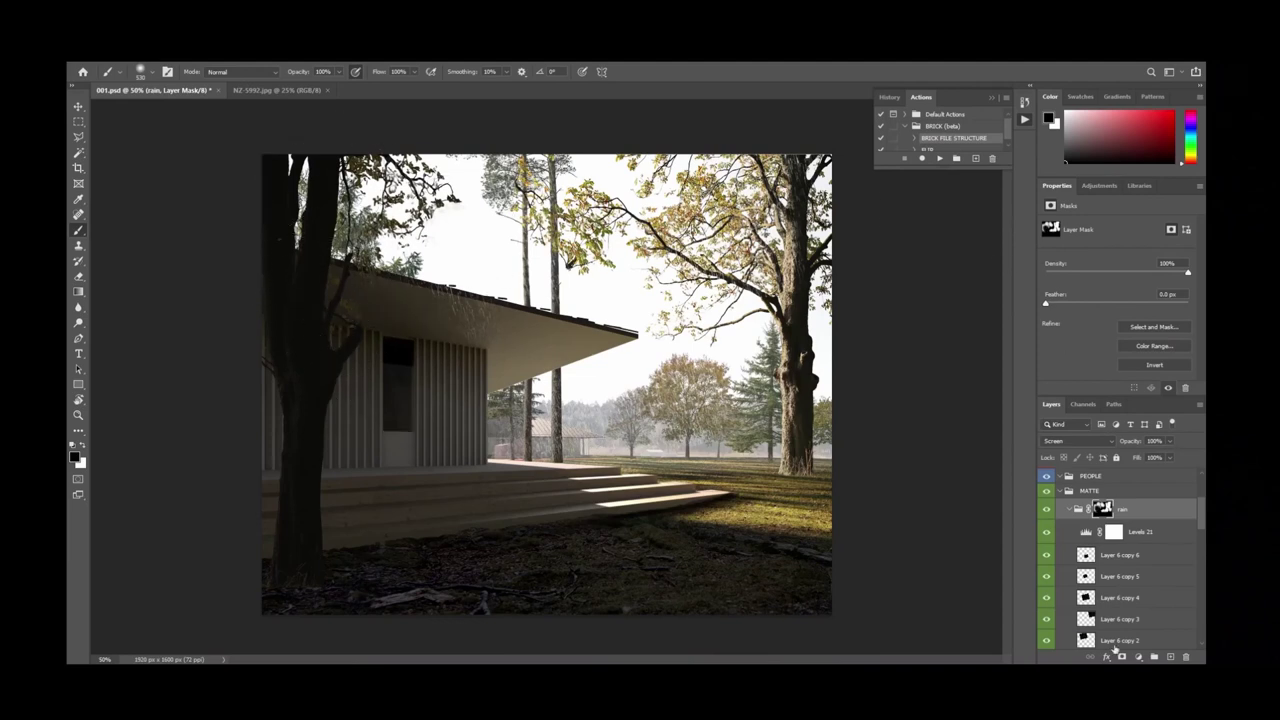
# Duplicate Layer 6 copy 2 directly below Levels 21 and enlarge the duplicate to about 1631 × 1412 px over the dark foreground tree.
pyautogui.scroll(-2, 1118, 640)
pyautogui.click(1105, 597)
pyautogui.keyDown('alt'); pyautogui.moveTo(1105, 601); pyautogui.dragTo(1148, 506); pyautogui.keyUp('alt')
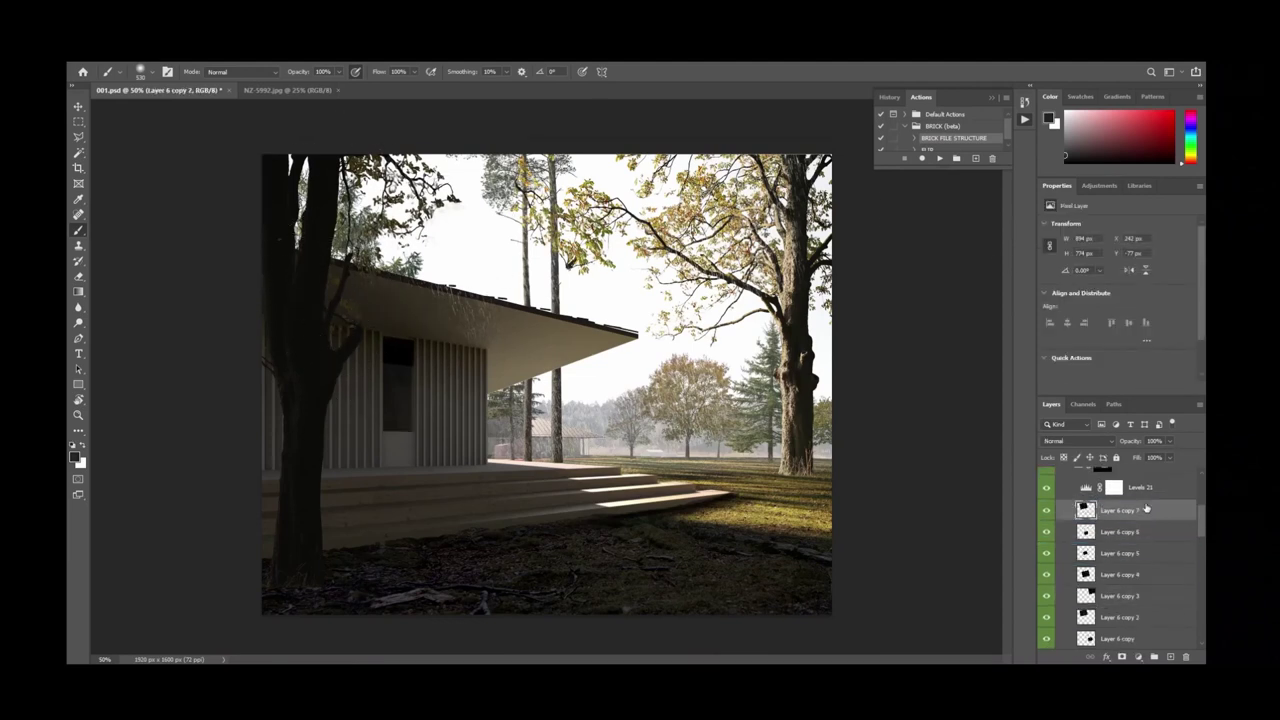
pyautogui.press('v')
pyautogui.moveTo(691, 284)
pyautogui.mouseDown()
pyautogui.moveTo(622, 330)
pyautogui.moveTo(549, 309)
pyautogui.mouseUp()
pyautogui.hotkey('ctrl', 't')
pyautogui.keyDown('alt'); pyautogui.moveTo(457, 384); pyautogui.dragTo(566, 479); pyautogui.keyUp('alt')
pyautogui.moveTo(496, 398); pyautogui.dragTo(533, 370)
pyautogui.press('Return')
pyautogui.scroll(2, 1114, 560)
pyautogui.moveTo(1114, 560); pyautogui.dragTo(1137, 500)
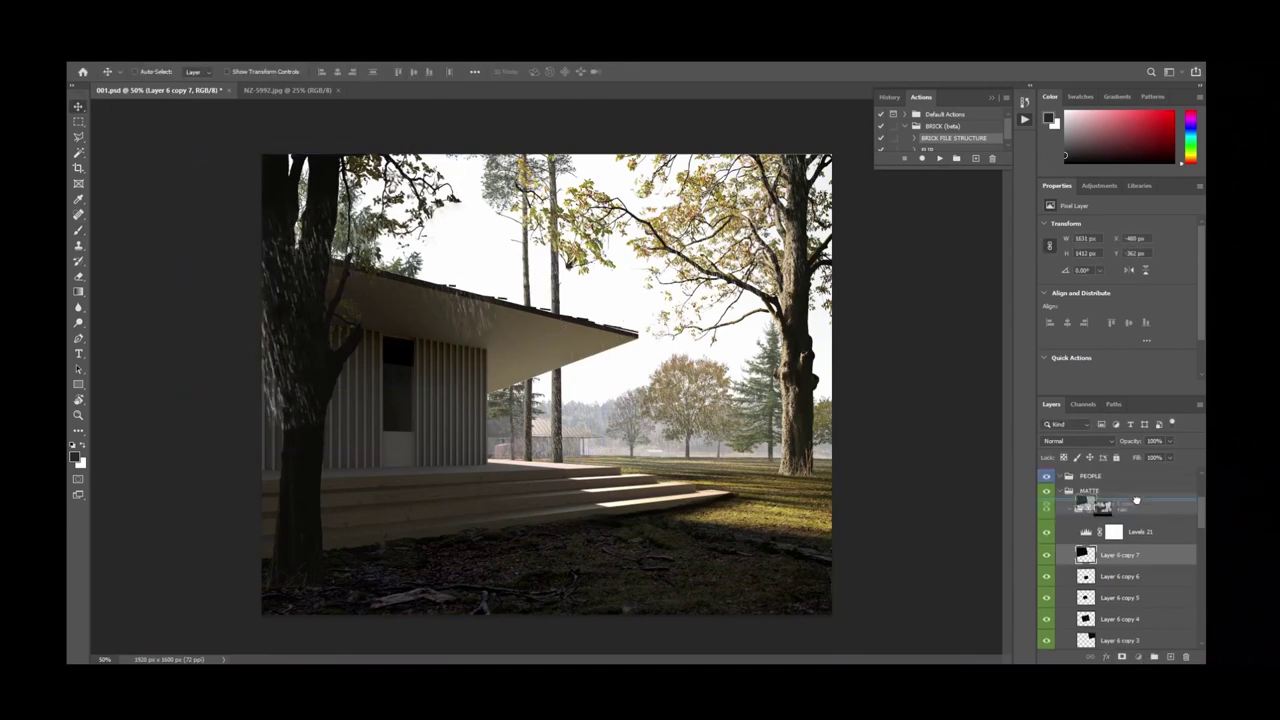
# Paint white and black on the rain group's mask to balance the large rain streaks over the foreground tree and its branches.
pyautogui.click(1104, 513)
pyautogui.press('b')
pyautogui.press('x')
pyautogui.moveTo(330, 383); pyautogui.dragTo(291, 169)
pyautogui.press('x')
pyautogui.moveTo(232, 399)
pyautogui.mouseDown()
pyautogui.moveTo(248, 392)
pyautogui.moveTo(410, 454)
pyautogui.moveTo(383, 369)
pyautogui.mouseUp()
pyautogui.hotkey('ctrl', '-')
pyautogui.hotkey('ctrl', '+')
pyautogui.keyDown('alt'); pyautogui.moveTo(340, 288); pyautogui.dragTo(283, 304, button='right'); pyautogui.keyUp('alt')
pyautogui.moveTo(279, 214)
pyautogui.mouseDown()
pyautogui.moveTo(298, 213)
pyautogui.moveTo(304, 242)
pyautogui.mouseUp()
pyautogui.press('x')
pyautogui.moveTo(286, 351); pyautogui.dragTo(286, 327)
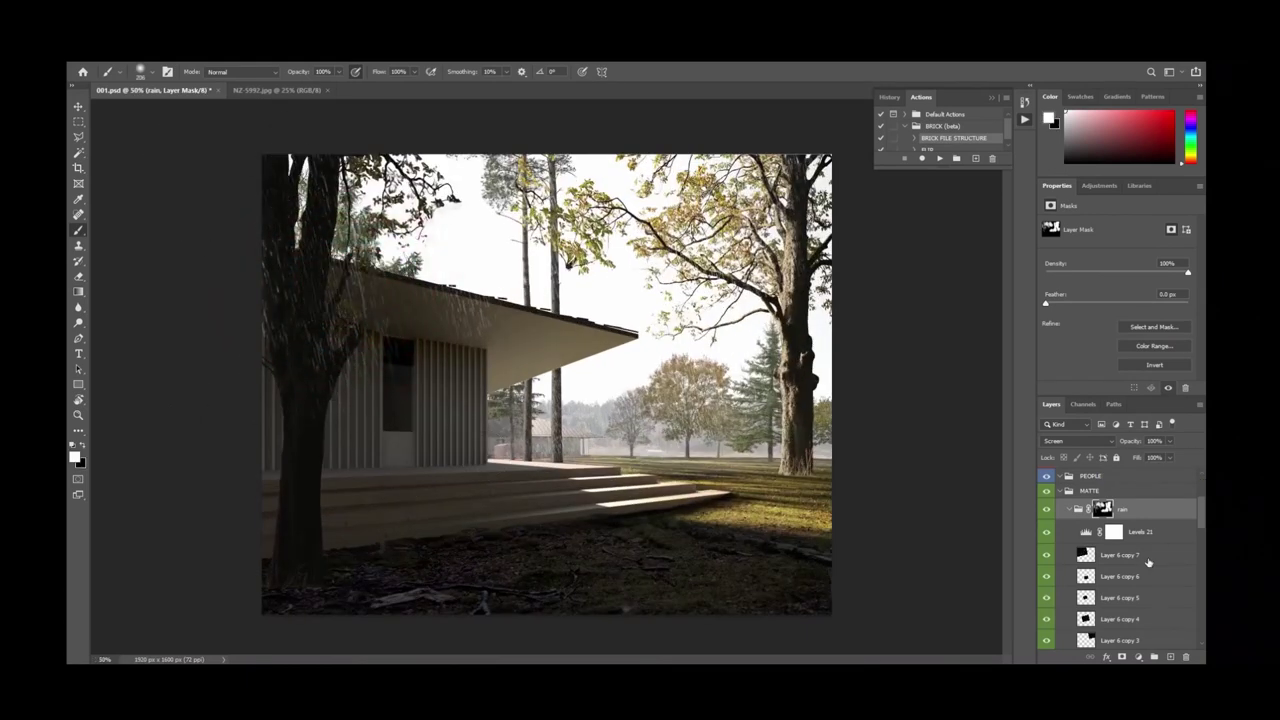
# Scale Layer 6 copy 7 down to about 1095 × 873 px and reposition it over the foreground tree.
pyautogui.click(1147, 560)
pyautogui.hotkey('ctrl', 't')
pyautogui.moveTo(604, 449)
pyautogui.keyDown('alt'); pyautogui.mouseDown()
pyautogui.moveTo(439, 358)
pyautogui.moveTo(438, 332)
pyautogui.mouseUp(); pyautogui.keyUp('alt')
pyautogui.moveTo(398, 286); pyautogui.dragTo(520, 460)
pyautogui.press('Return')
pyautogui.hotkey('ctrl', 't')
pyautogui.moveTo(539, 248); pyautogui.dragTo(540, 294)
pyautogui.press('Return')
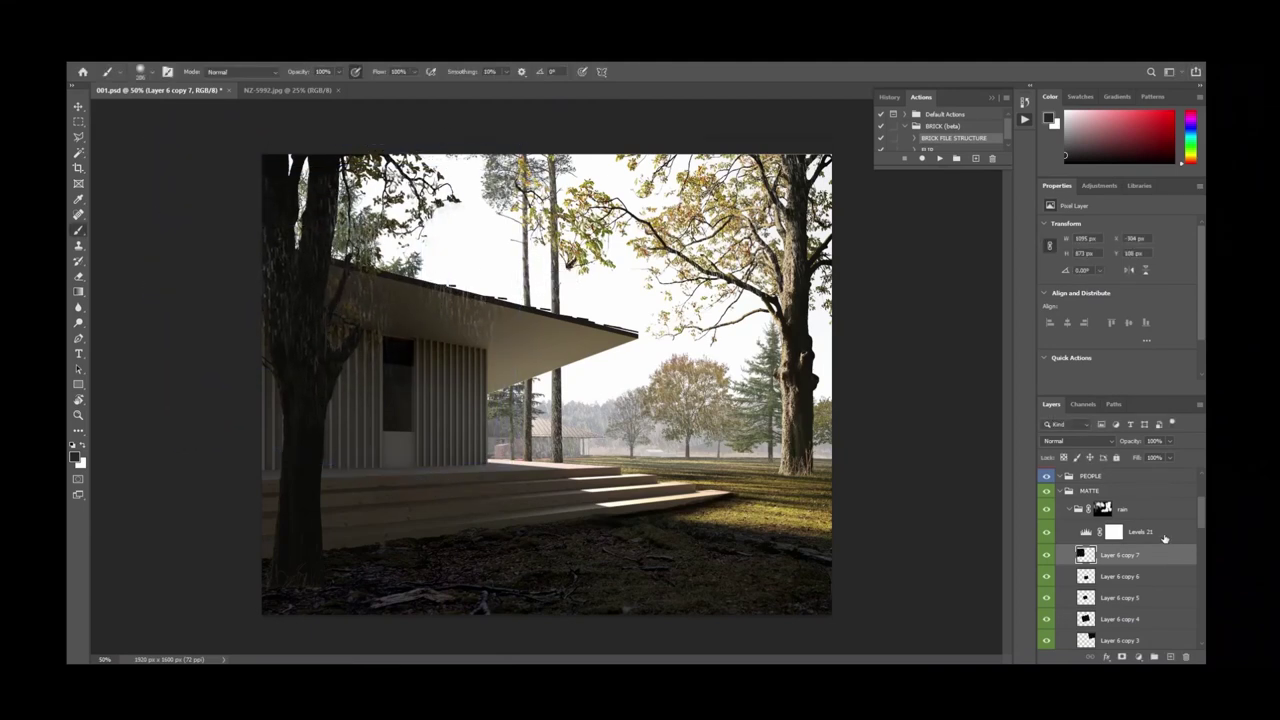
# Raise the white input of the Levels 21 layer to 176 to soften the rain.
pyautogui.click(1164, 537)
pyautogui.moveTo(1137, 311); pyautogui.dragTo(1157, 315)
pyautogui.moveTo(1064, 351); pyautogui.dragTo(1062, 360)
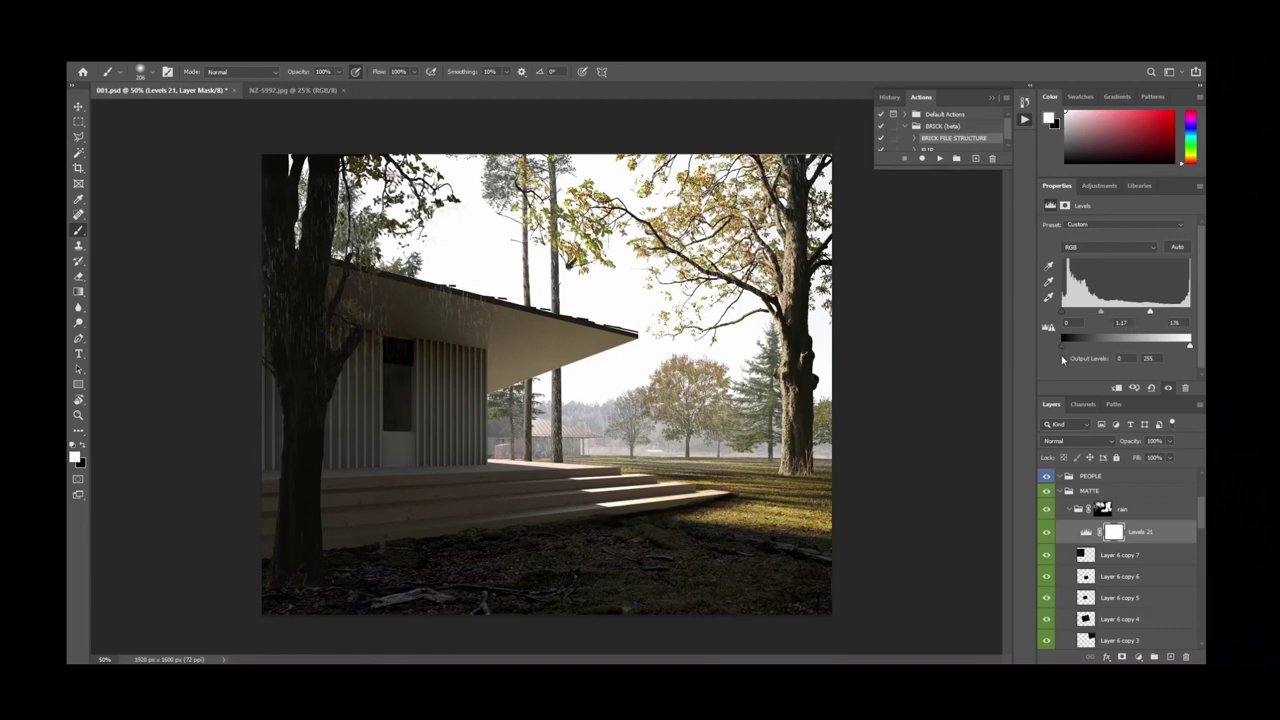
pyautogui.hotkey('ctrl', '-')
pyautogui.hotkey('ctrl', '+')
# Enlarge Layer 6 copy 7 to about 1419 × 1131 px and shift it so it also spans the roof overhang.
pyautogui.click(1138, 561)
pyautogui.hotkey('ctrl', 't')
pyautogui.keyDown('alt'); pyautogui.moveTo(496, 431); pyautogui.dragTo(545, 475); pyautogui.keyUp('alt')
pyautogui.press('Return')
pyautogui.keyDown('alt'); pyautogui.scroll(-5, 523, 383); pyautogui.keyUp('alt')
pyautogui.press('v')
pyautogui.moveTo(525, 371); pyautogui.dragTo(585, 384)
pyautogui.moveTo(588, 391); pyautogui.dragTo(606, 406)
pyautogui.keyDown('alt'); pyautogui.scroll(12, 612, 412); pyautogui.keyUp('alt')
pyautogui.keyDown('alt'); pyautogui.scroll(-8, 628, 442); pyautogui.keyUp('alt')
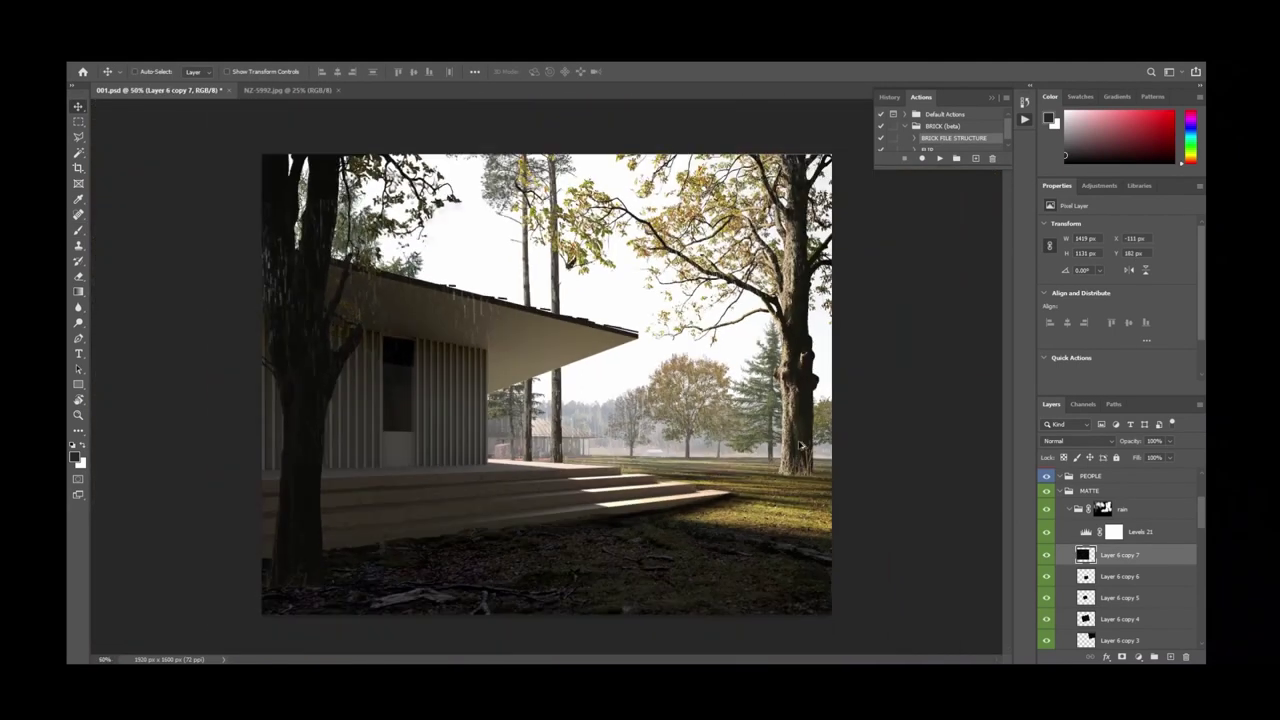
# On the rain group's mask, reveal rain across the roof overhang and window, and paint it out over the foreground tree trunk.
pyautogui.click(1102, 509)
pyautogui.press('b')
pyautogui.press('x')
pyautogui.press('x')
pyautogui.moveTo(325, 300); pyautogui.dragTo(494, 283)
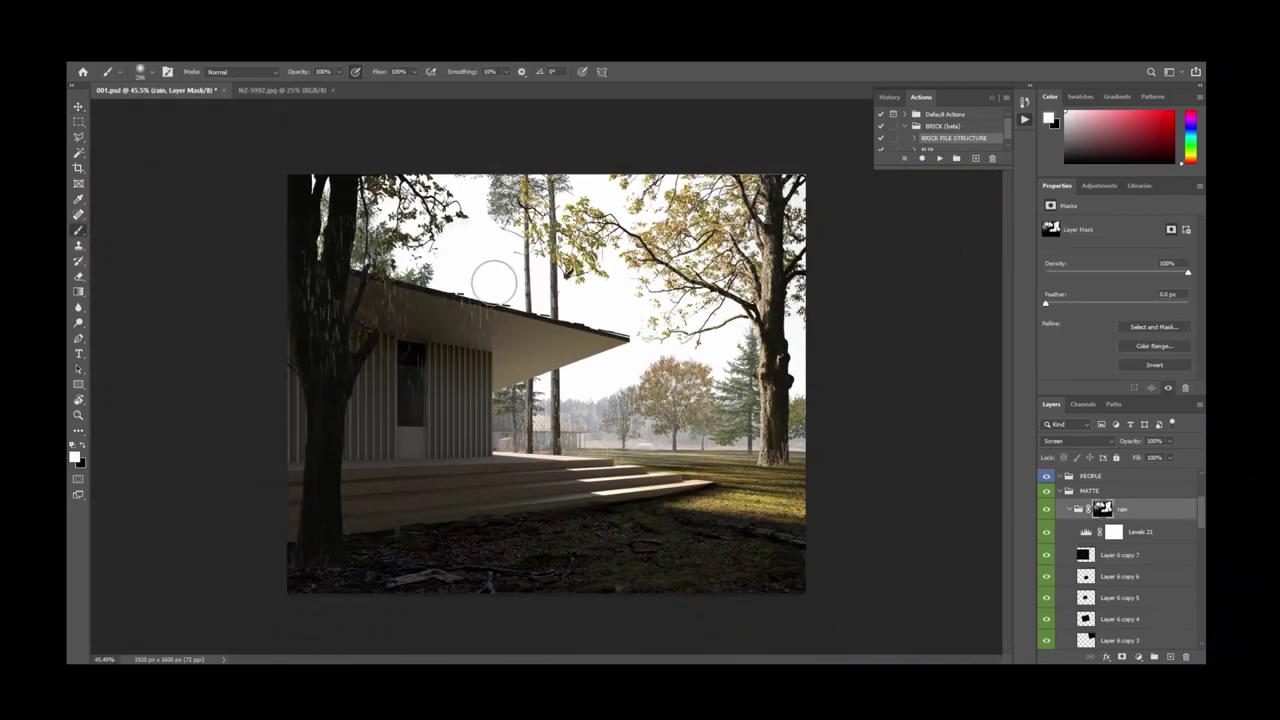
pyautogui.press('x')
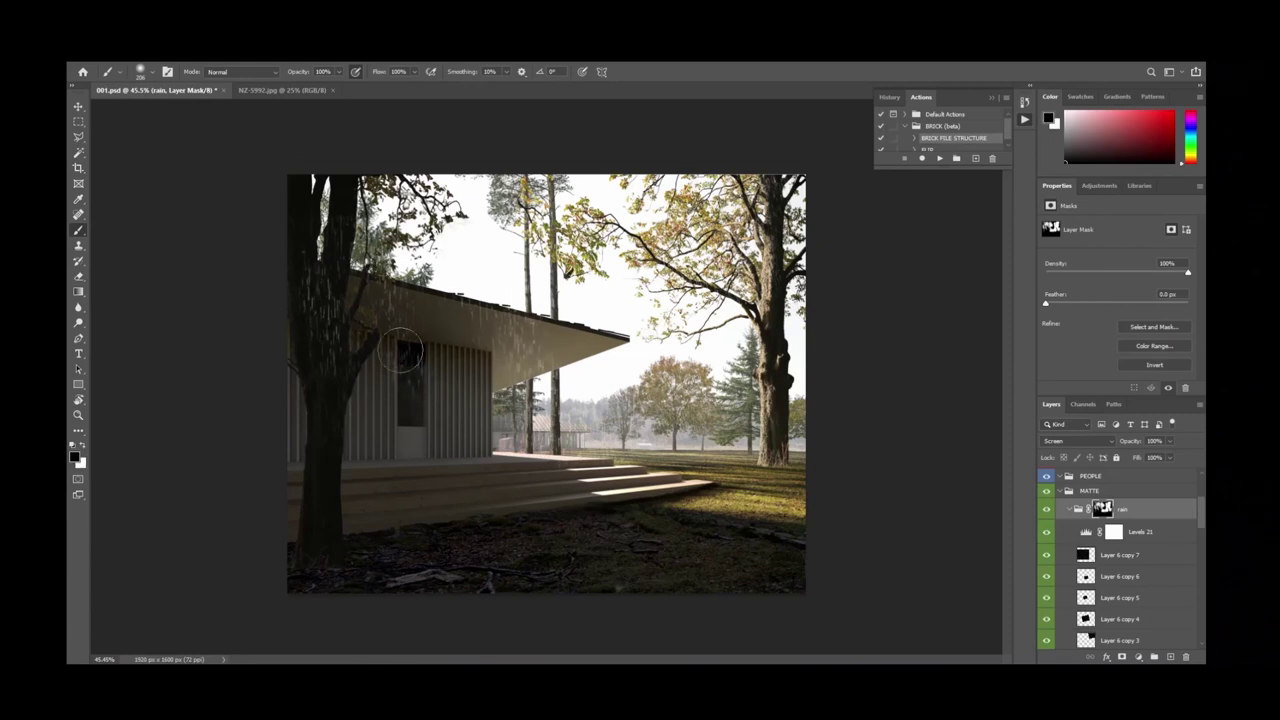
pyautogui.moveTo(326, 278); pyautogui.dragTo(323, 471)
pyautogui.press('x')
pyautogui.press('x')
pyautogui.press('x')
pyautogui.hotkey('ctrl', '+')
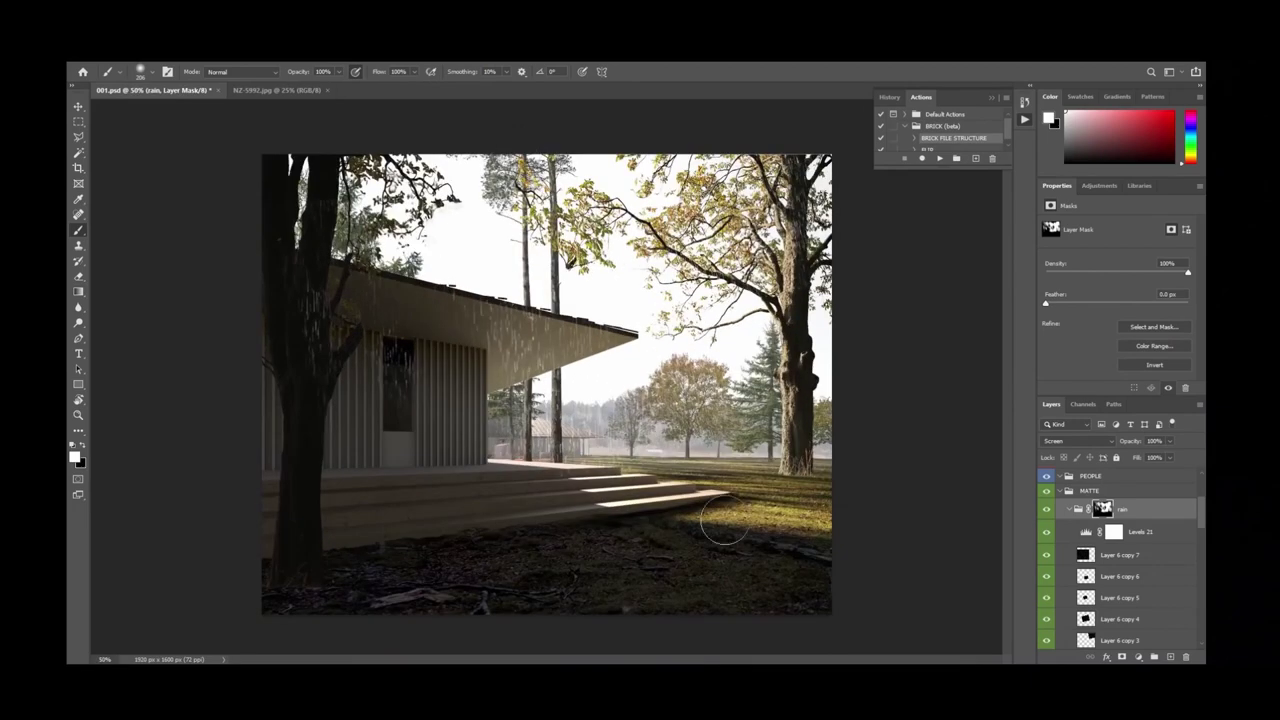
# Add a Color Balance adjustment above Levels 21 and warm the rain's midtones with red +23 and yellow -32.
pyautogui.click(1145, 538)
pyautogui.click(1099, 185)
pyautogui.click(1080, 229)
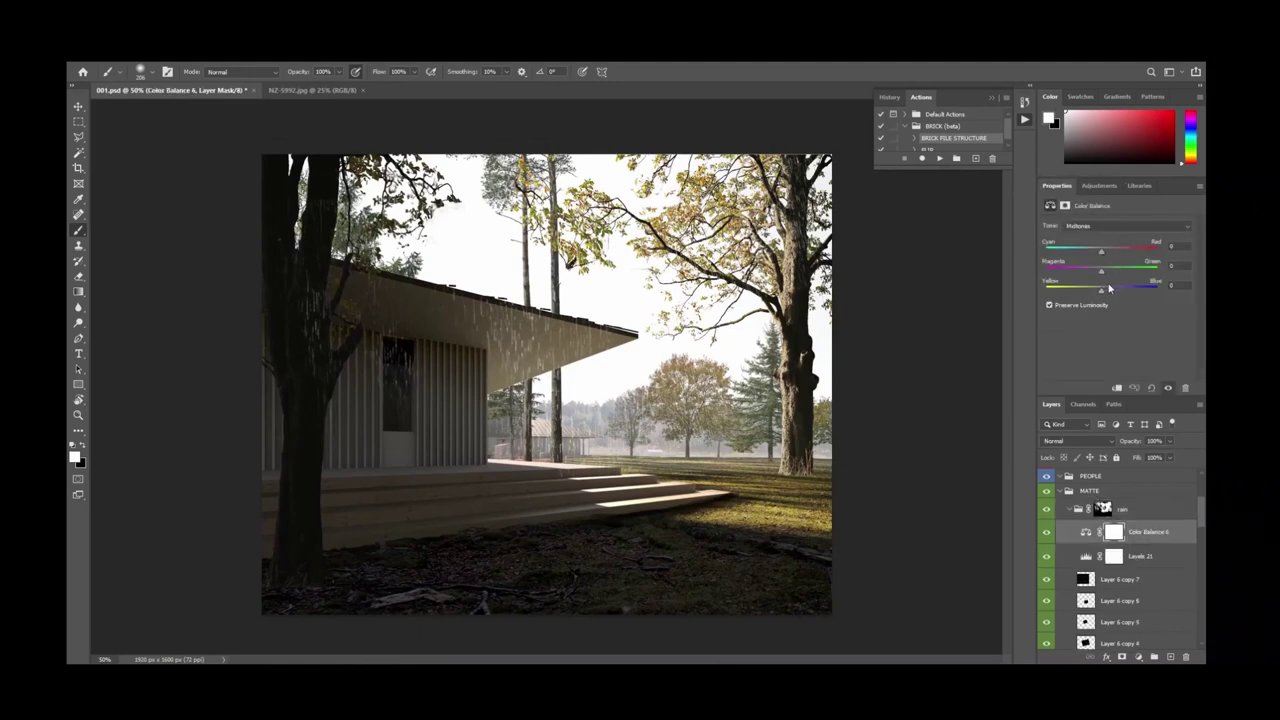
pyautogui.moveTo(1083, 300); pyautogui.dragTo(1084, 300)
pyautogui.hotkey('ctrl', '-')
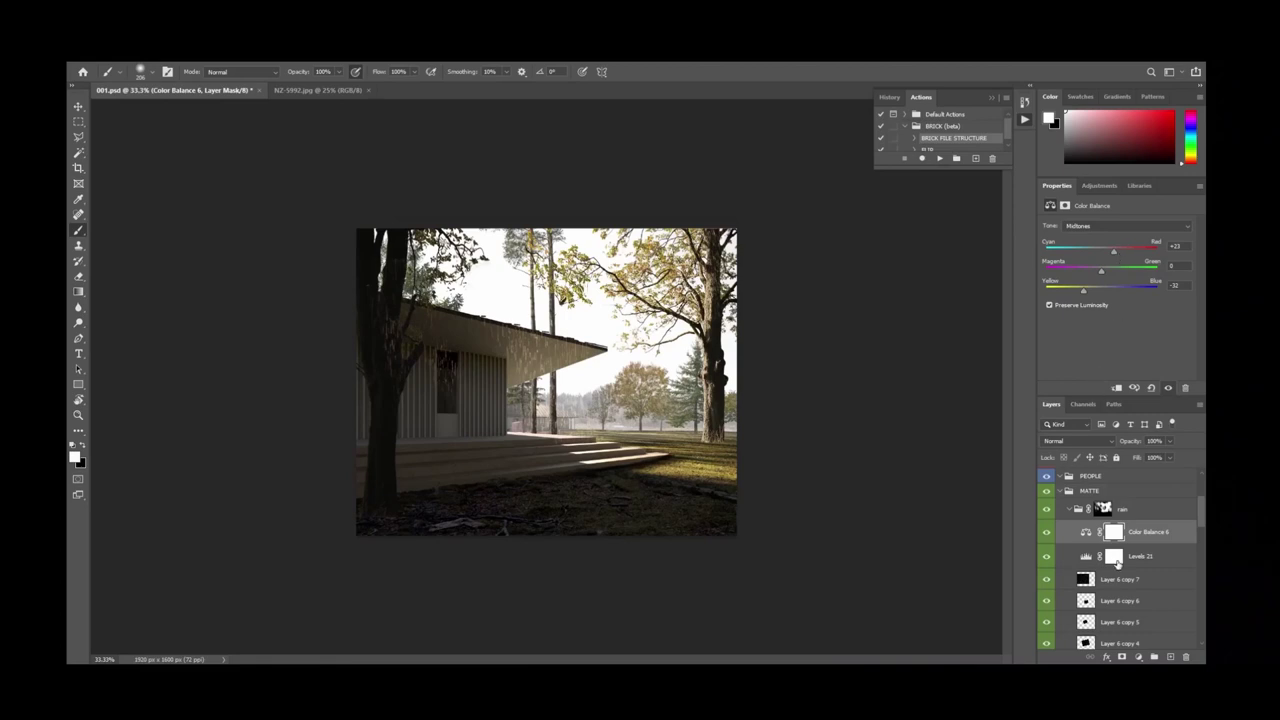
# Touch up the rain group's mask beneath the roof overhang, painting out excess streaks with black.
pyautogui.click(1106, 508)
pyautogui.keyDown('alt'); pyautogui.moveTo(535, 358); pyautogui.dragTo(538, 398, button='right'); pyautogui.keyUp('alt')
pyautogui.press('x')
pyautogui.moveTo(565, 371); pyautogui.dragTo(482, 345)
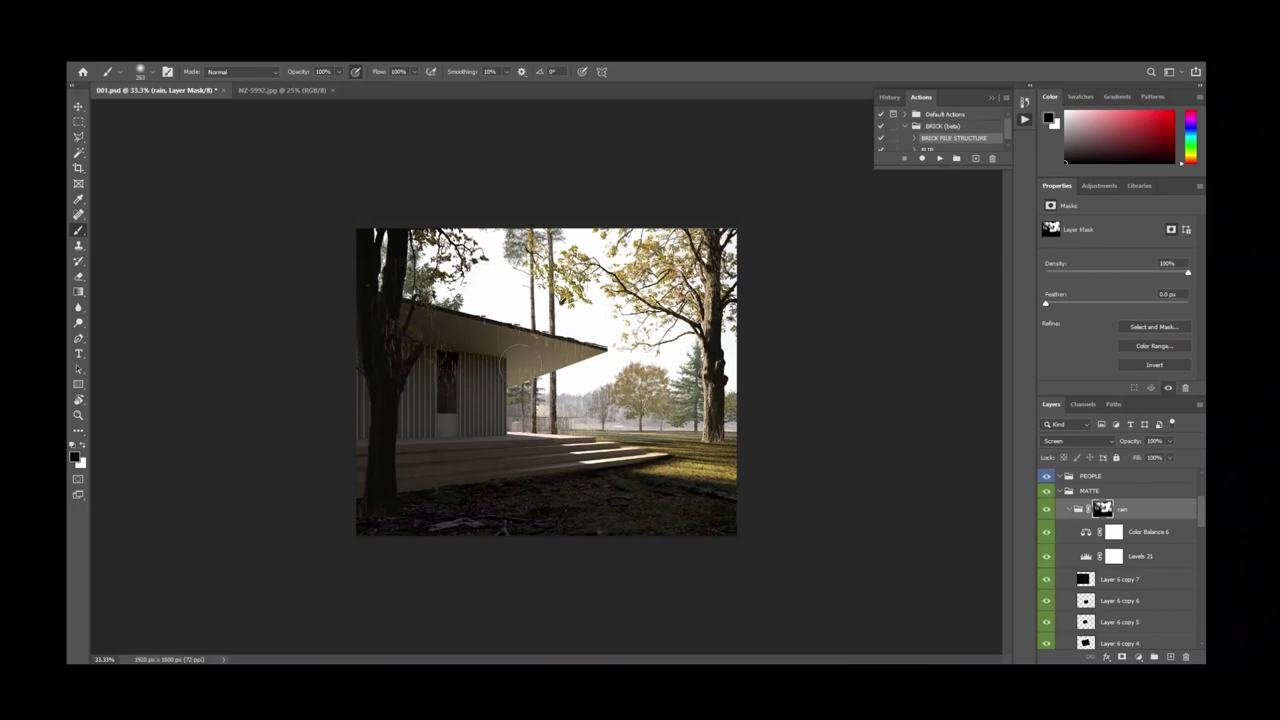
pyautogui.hotkey('ctrl', '-')
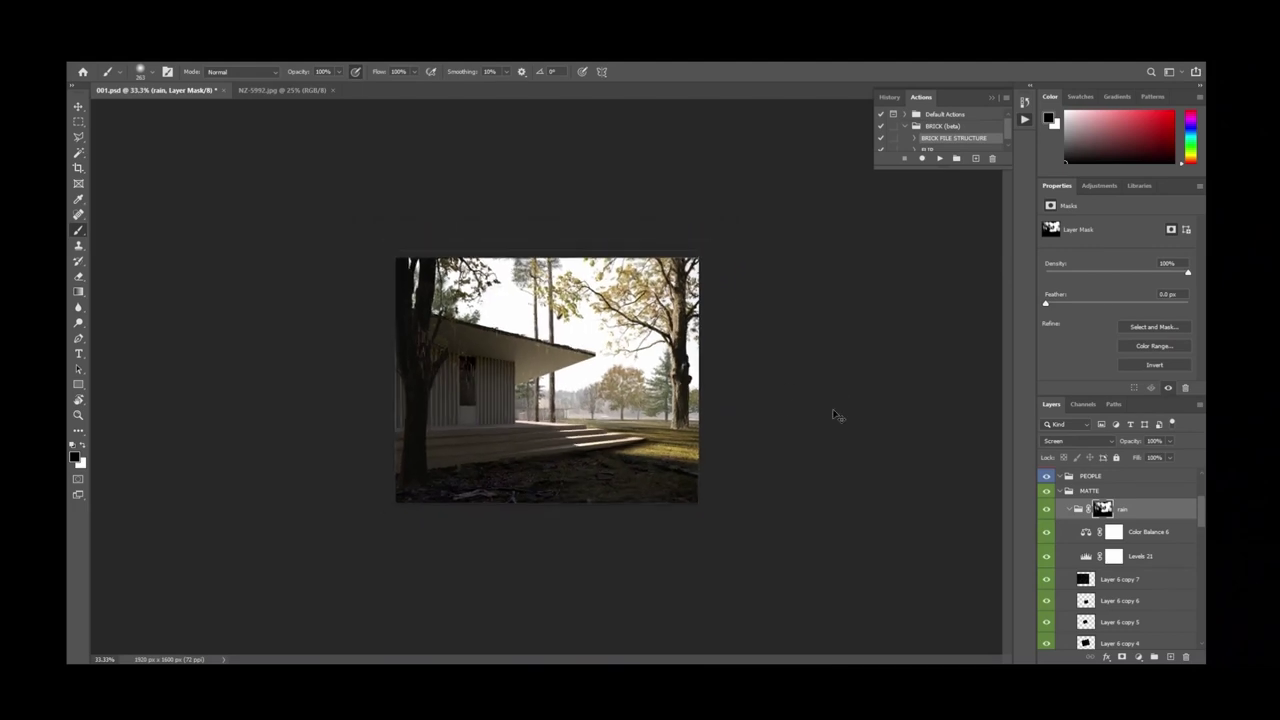
pyautogui.hotkey('ctrl', '+')
pyautogui.hotkey('ctrl', '+')
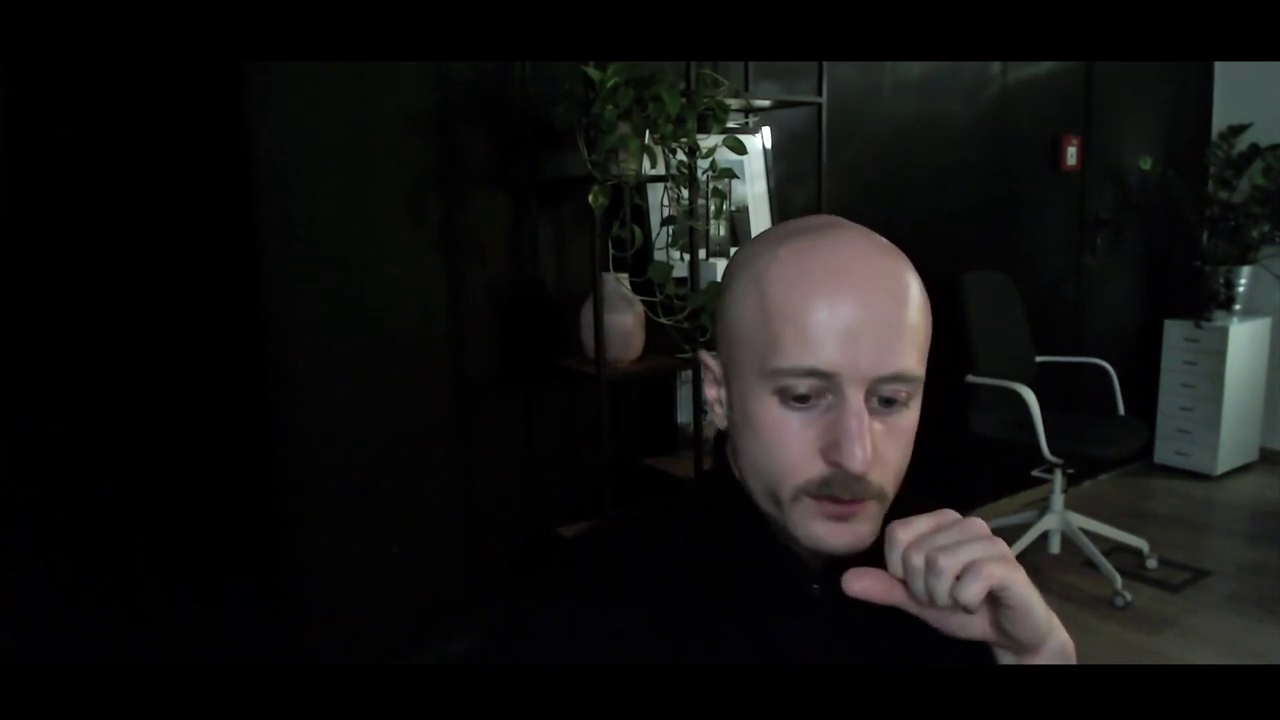
# Open the maxresdefault2 particle image from the various texture folder in Photoshop.
pyautogui.click(249, 594)
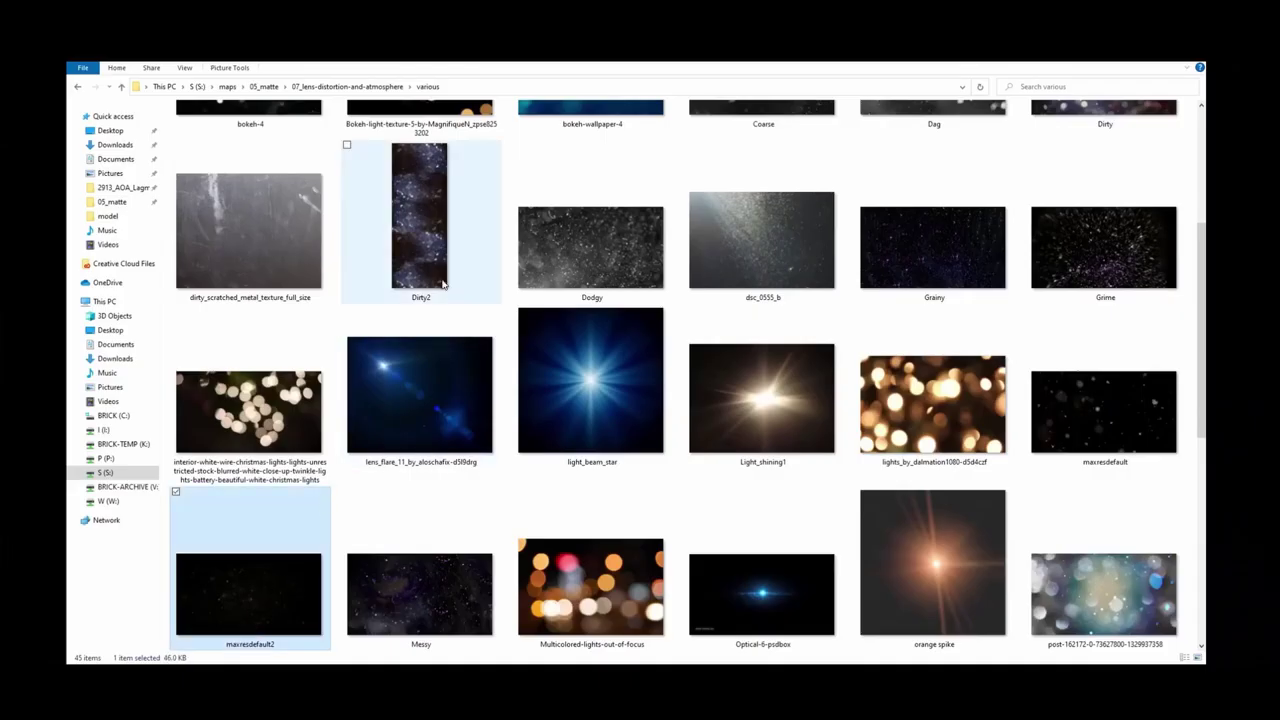
pyautogui.rightClick(281, 580)
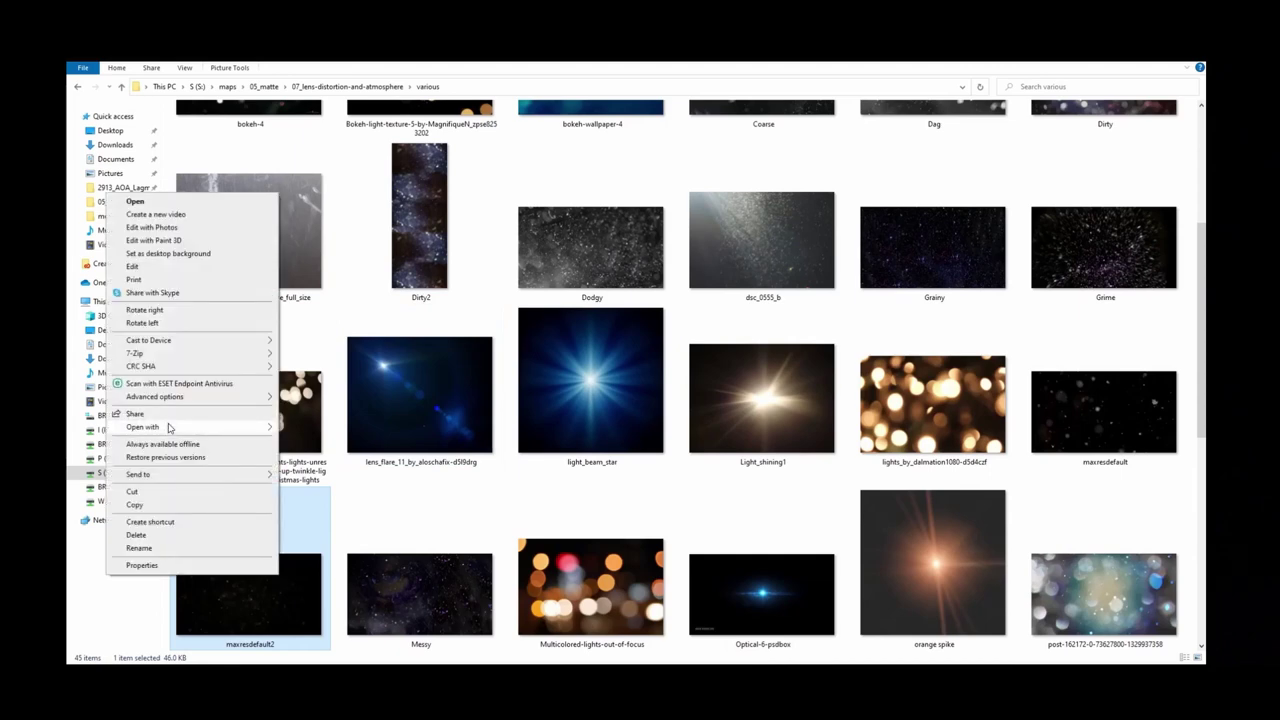
pyautogui.moveTo(200, 427)
pyautogui.click(338, 430)
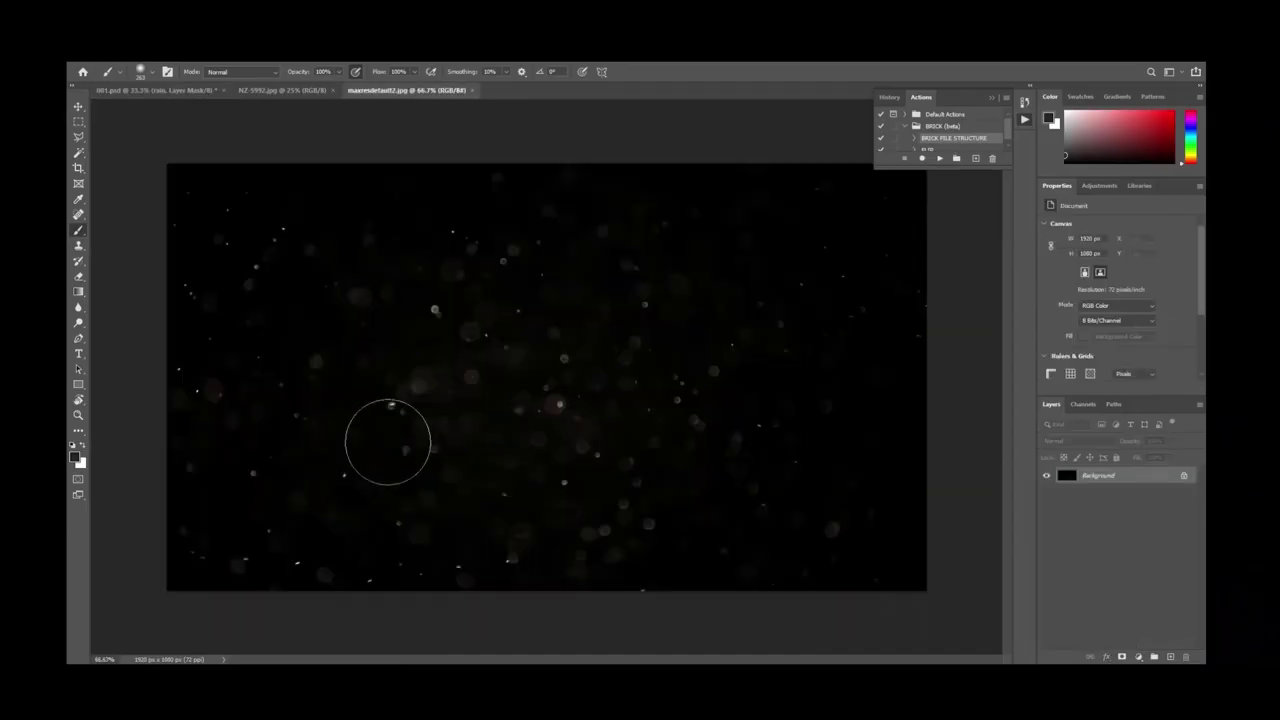
# Copy the entire particle image into 001.psd and place it above the rain group inside MATTE.
pyautogui.hotkey('ctrl', 'a')
pyautogui.hotkey('ctrl', 'c')
pyautogui.hotkey('ctrl', 'Tab')
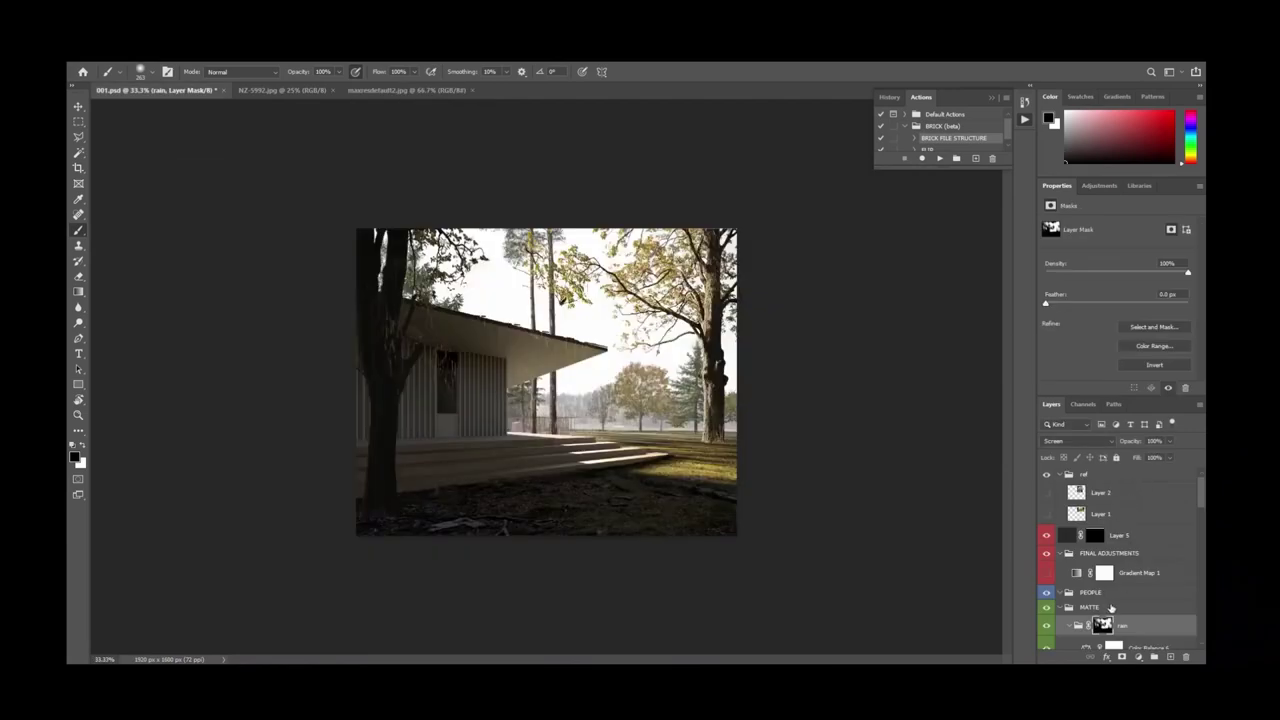
pyautogui.hotkey('ctrl', 'v')
pyautogui.moveTo(1130, 635); pyautogui.dragTo(1133, 609)
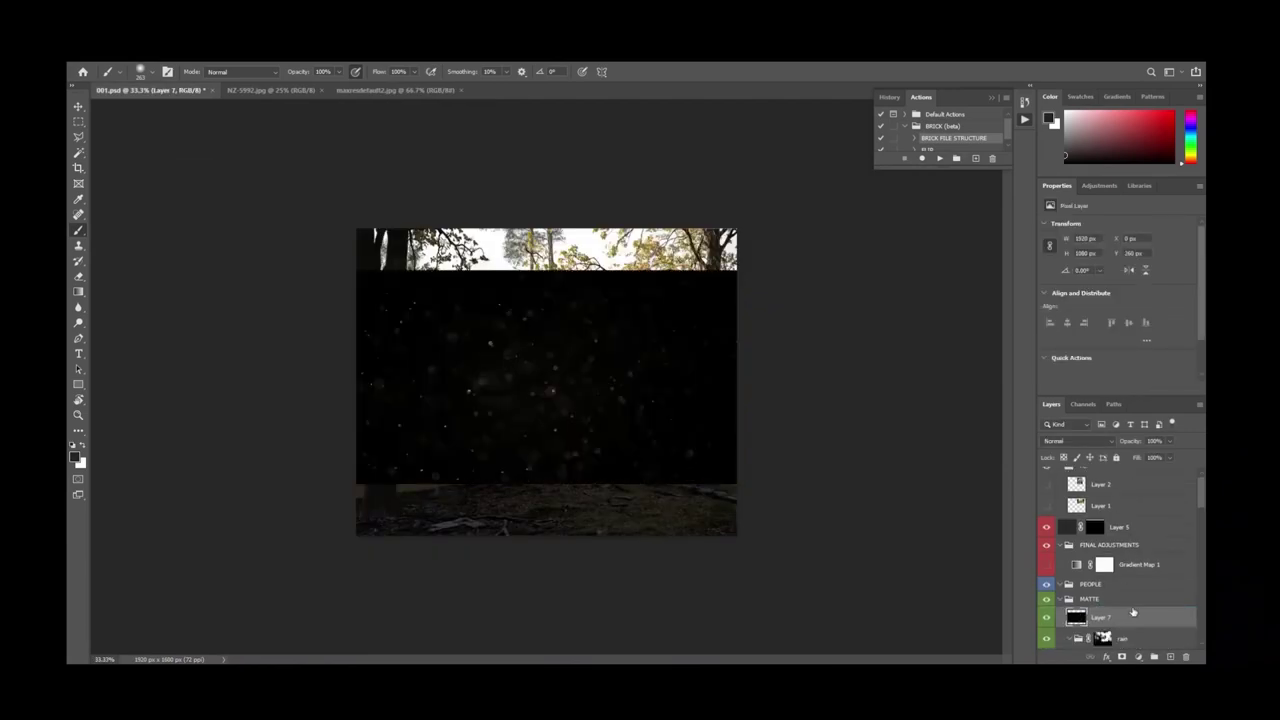
# Group the pasted particle layer and set the group's blend mode to Screen.
pyautogui.hotkey('ctrl', 'g')
pyautogui.click(1075, 446)
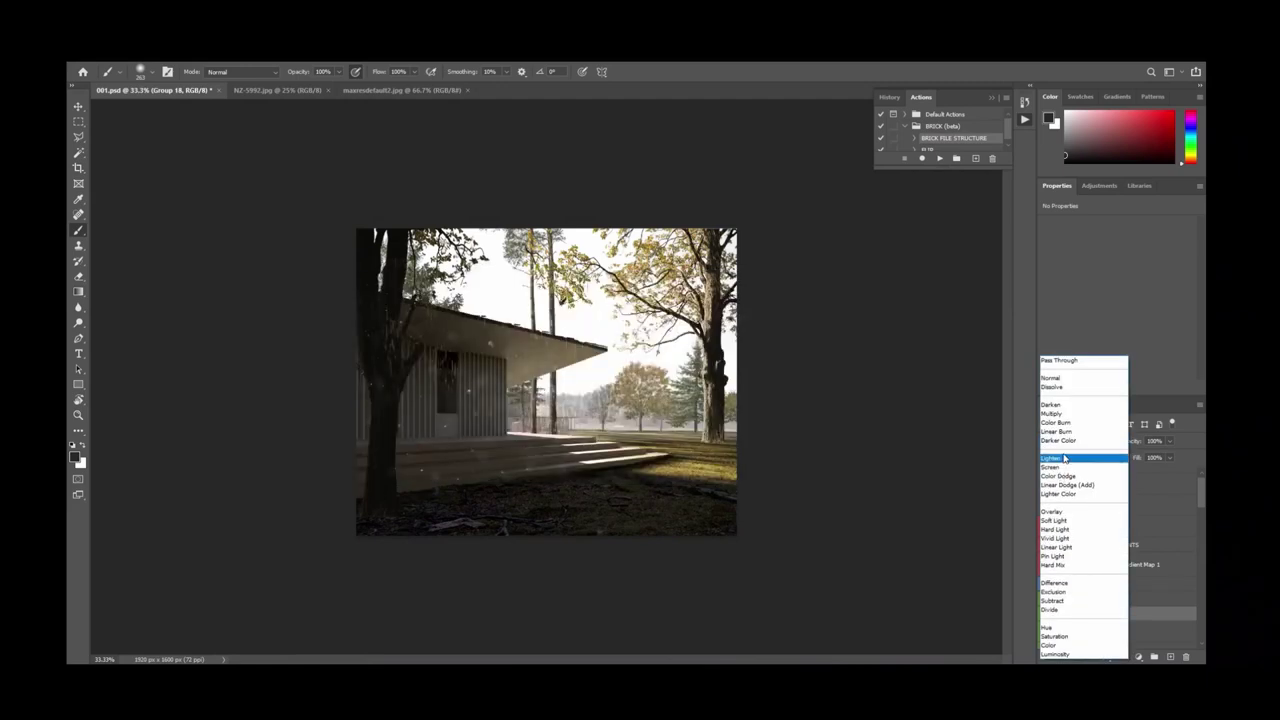
pyautogui.click(1068, 460)
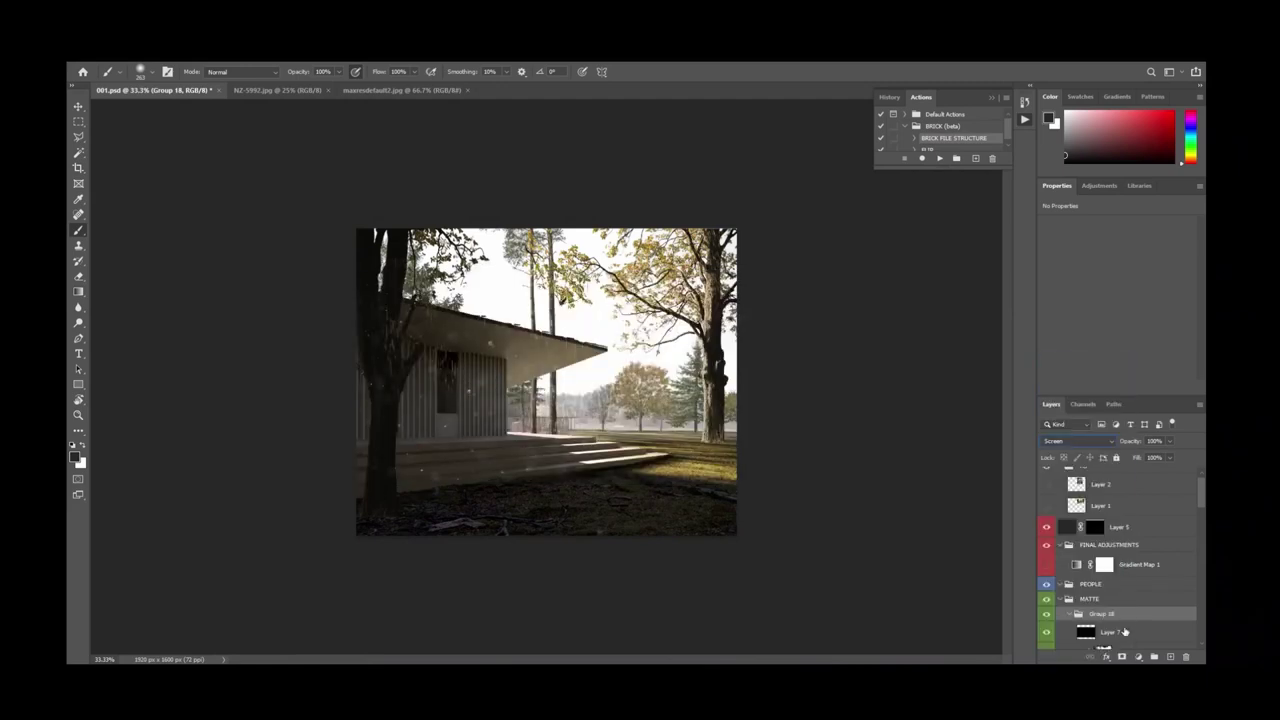
# Move Layer 7 over the foreground ground and steps, to about X 735 px and Y 847 px.
pyautogui.click(1124, 631)
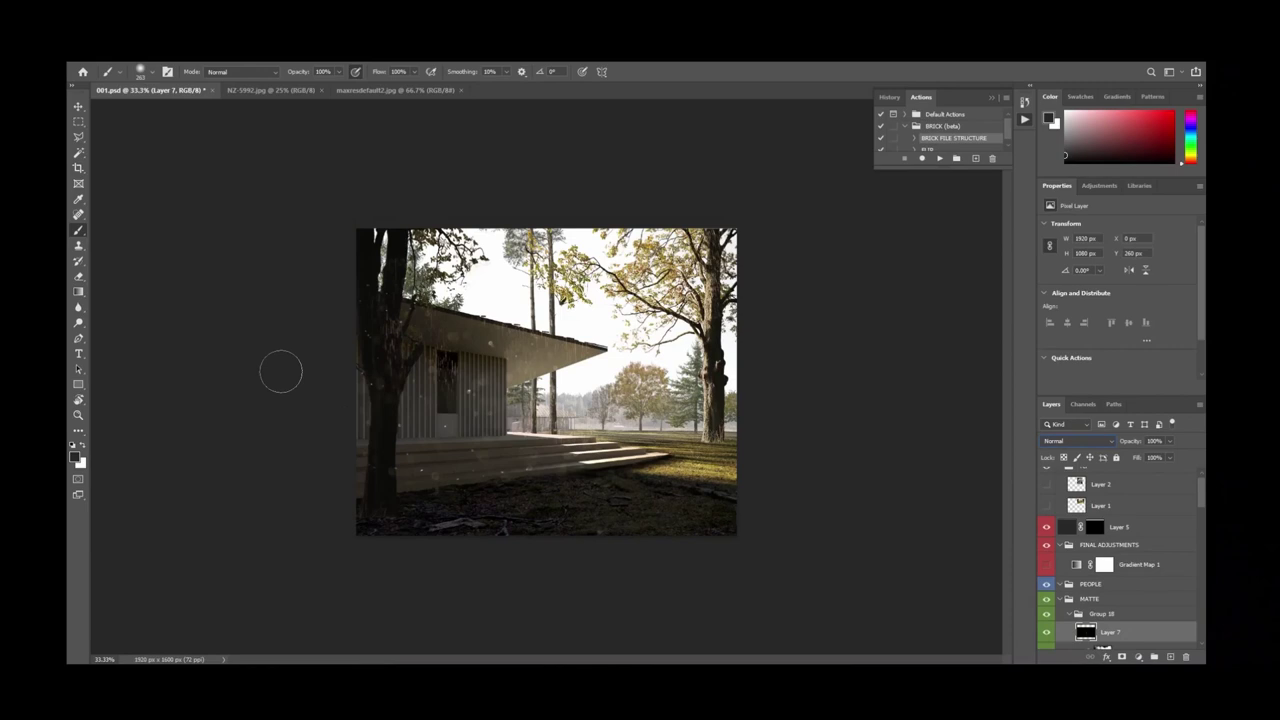
pyautogui.click(78, 106)
pyautogui.moveTo(460, 368); pyautogui.dragTo(743, 499)
pyautogui.keyDown('alt'); pyautogui.scroll(5, 760, 507); pyautogui.keyUp('alt')
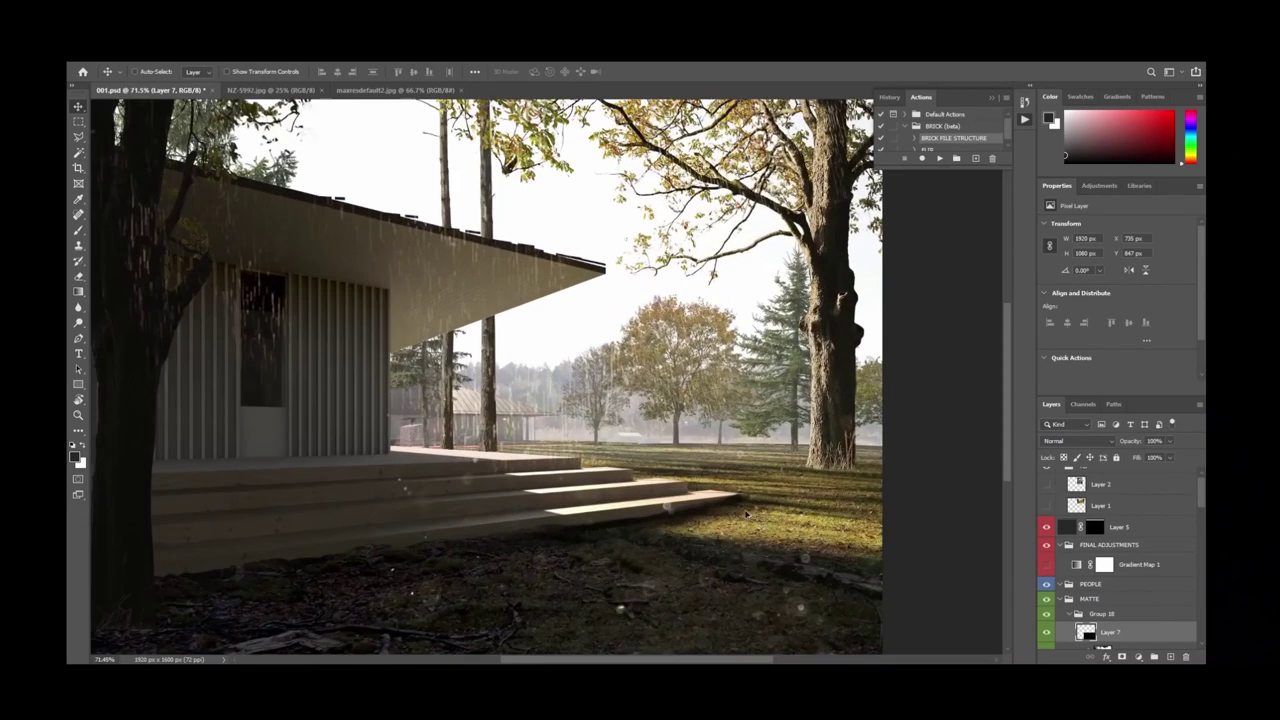
pyautogui.keyDown('alt'); pyautogui.scroll(-2, 745, 513); pyautogui.keyUp('alt')
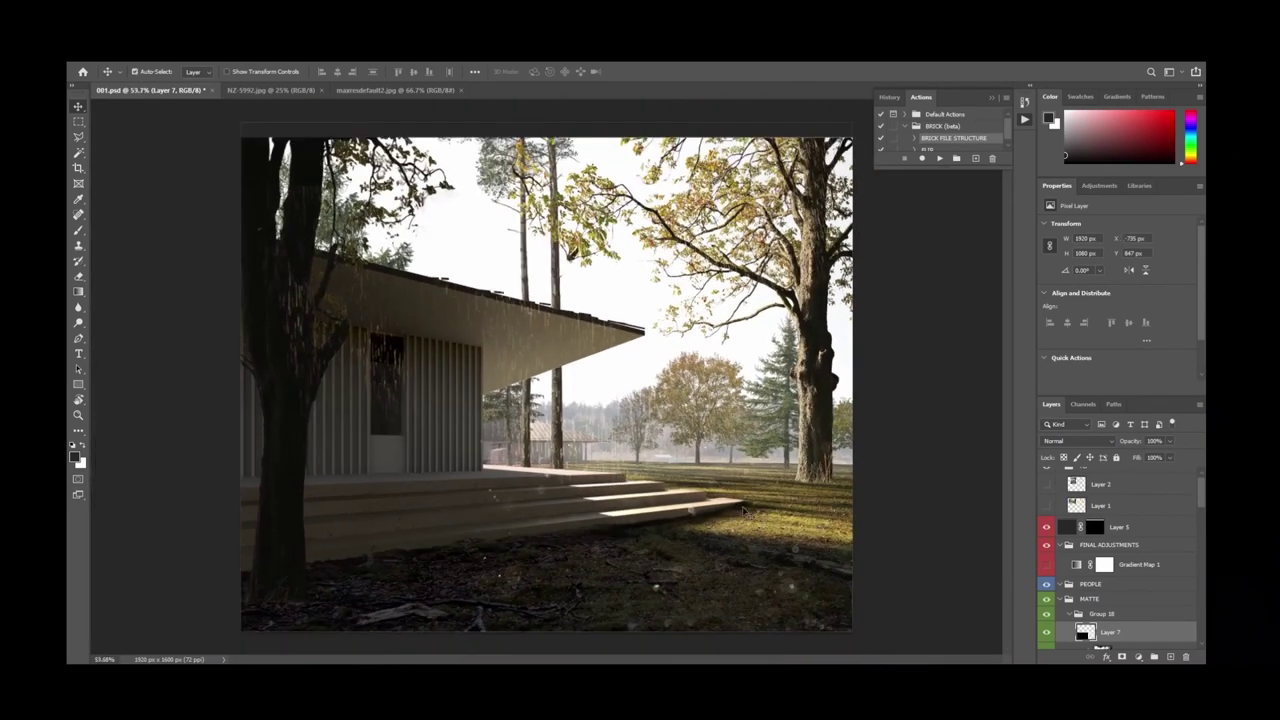
# Flip the canvas horizontally, shift the particle layer up to about Y 770 px, and flip the canvas back.
pyautogui.hotkey('ctrl', 'shift', 'h')
pyautogui.keyDown('alt'); pyautogui.scroll(-2, 645, 539); pyautogui.keyUp('alt')
pyautogui.moveTo(658, 550)
pyautogui.mouseDown()
pyautogui.moveTo(686, 543)
pyautogui.moveTo(652, 537)
pyautogui.mouseUp()
pyautogui.keyDown('alt'); pyautogui.scroll(-2, 600, 538); pyautogui.keyUp('alt')
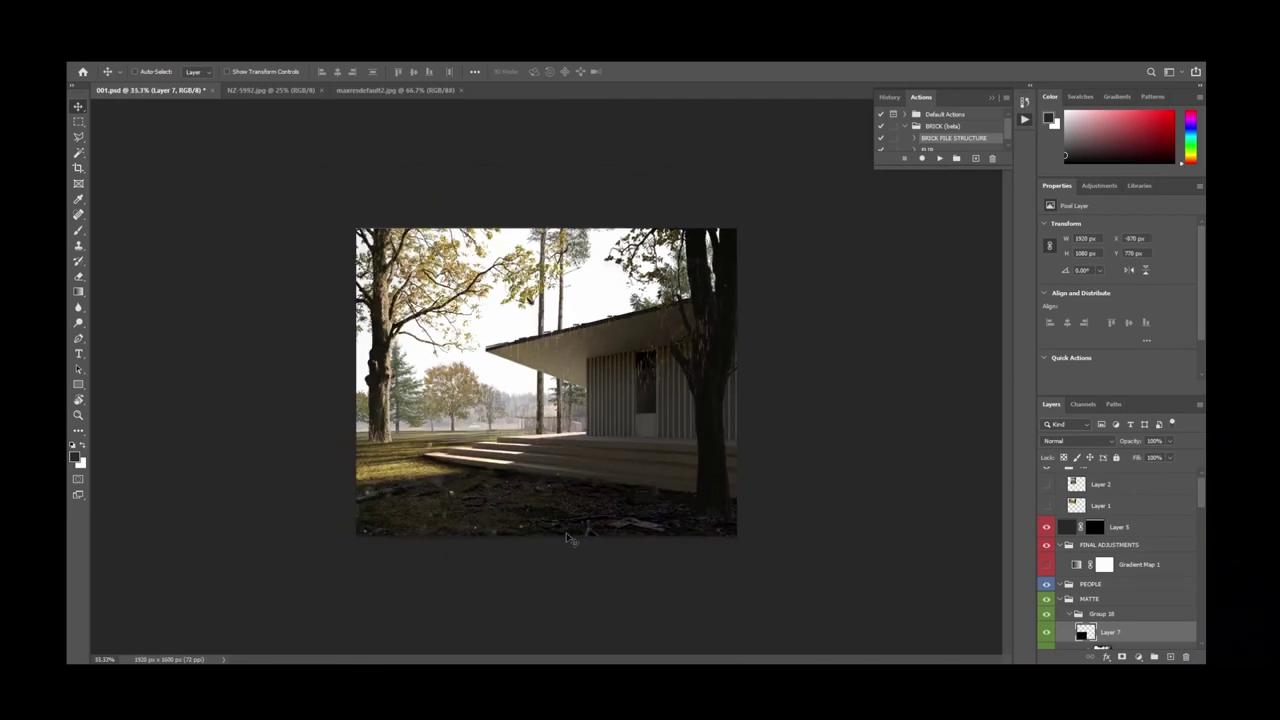
pyautogui.keyDown('alt'); pyautogui.scroll(3, 555, 535); pyautogui.keyUp('alt')
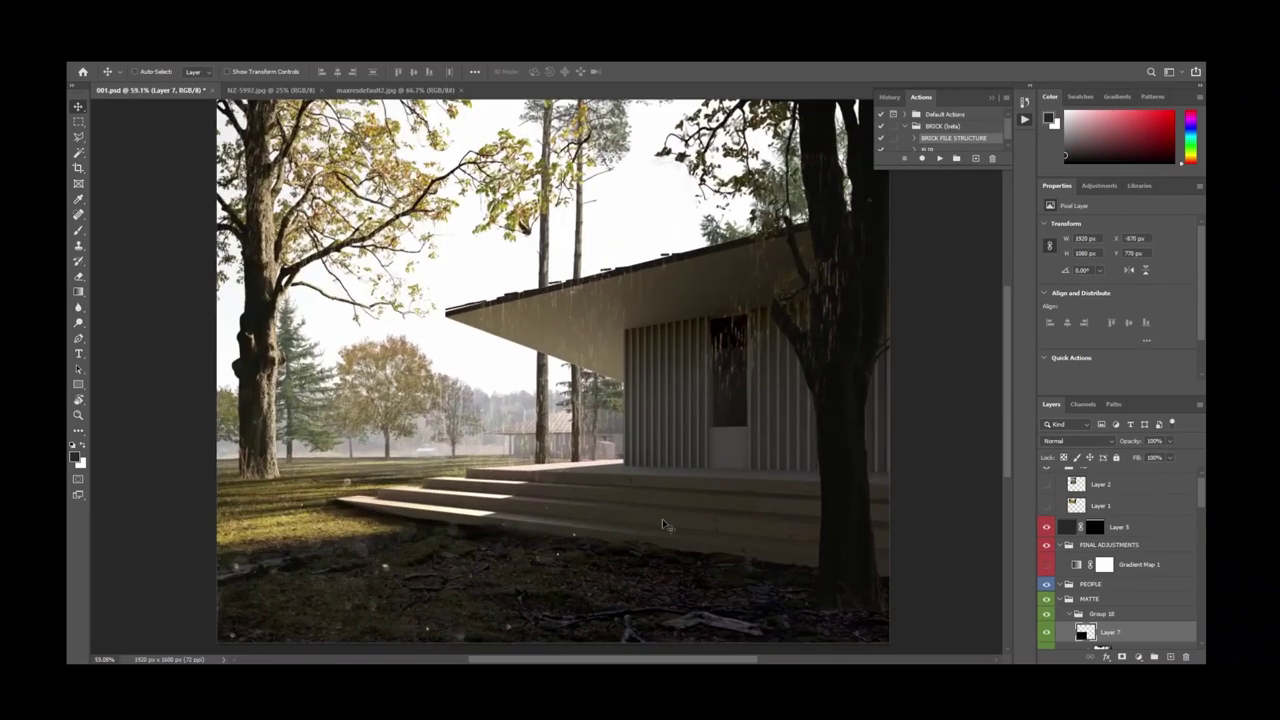
pyautogui.hotkey('ctrl', 'shift', 'h')
# Collapse the MATTE group, select Gradient Map 1 and briefly show reference Layer 1 to compare its rain and tones.
pyautogui.scroll(-1, 1074, 549)
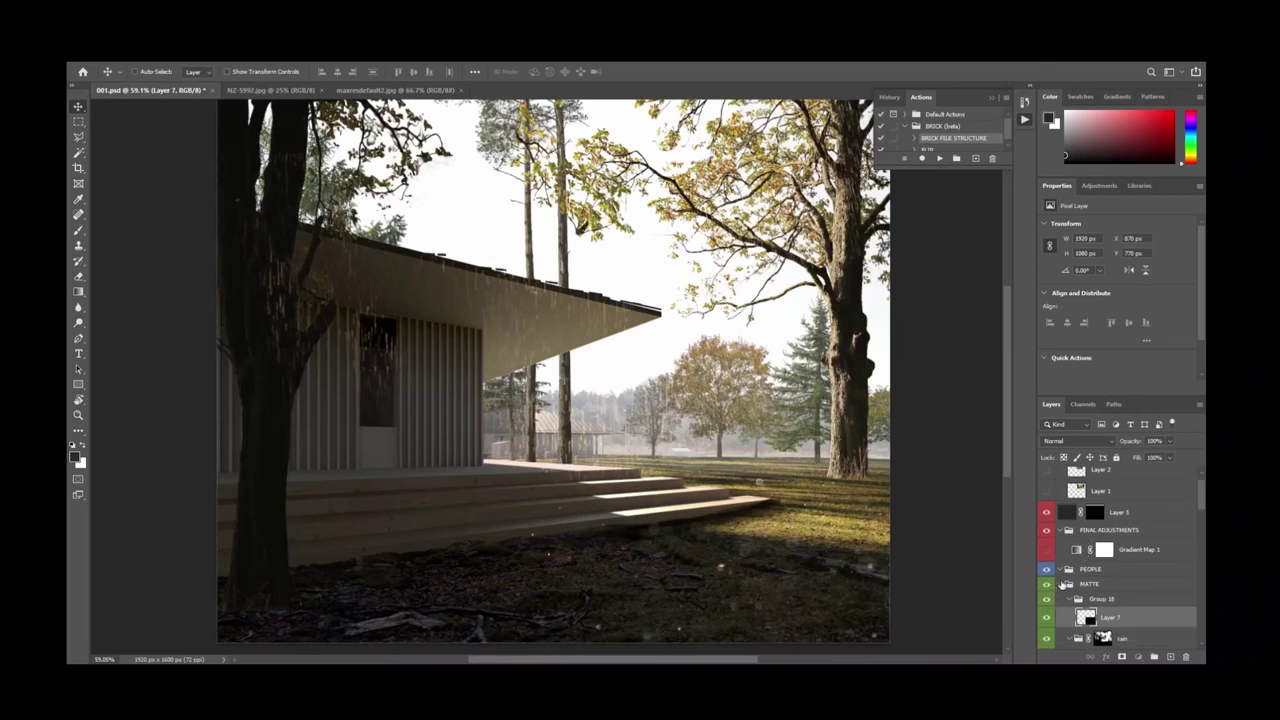
pyautogui.click(1061, 584)
pyautogui.click(1150, 555)
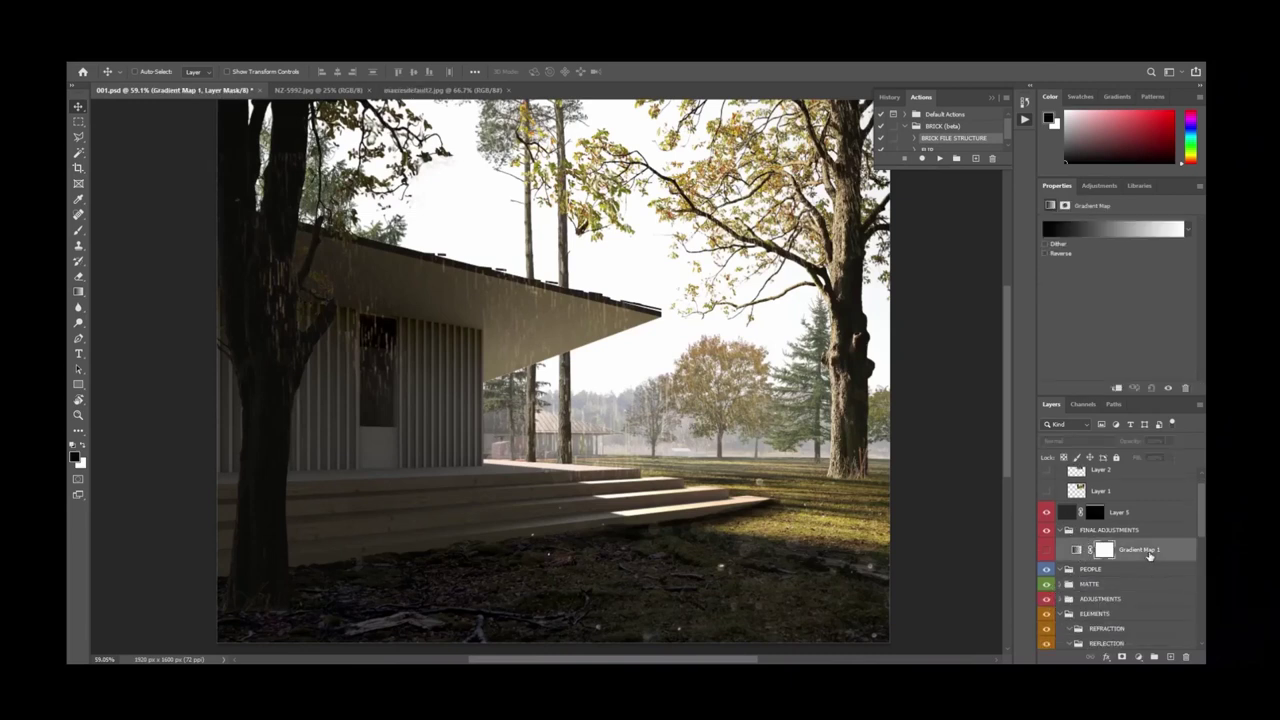
pyautogui.click(1046, 491)
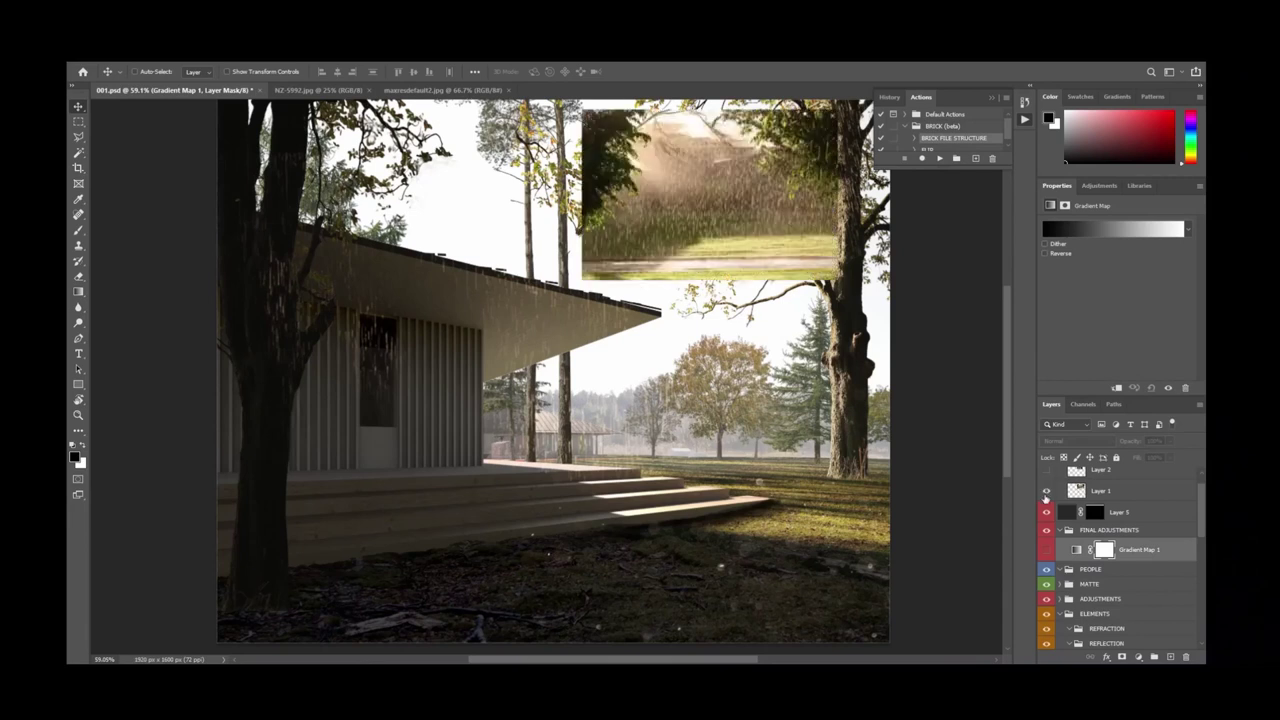
pyautogui.click(1046, 491)
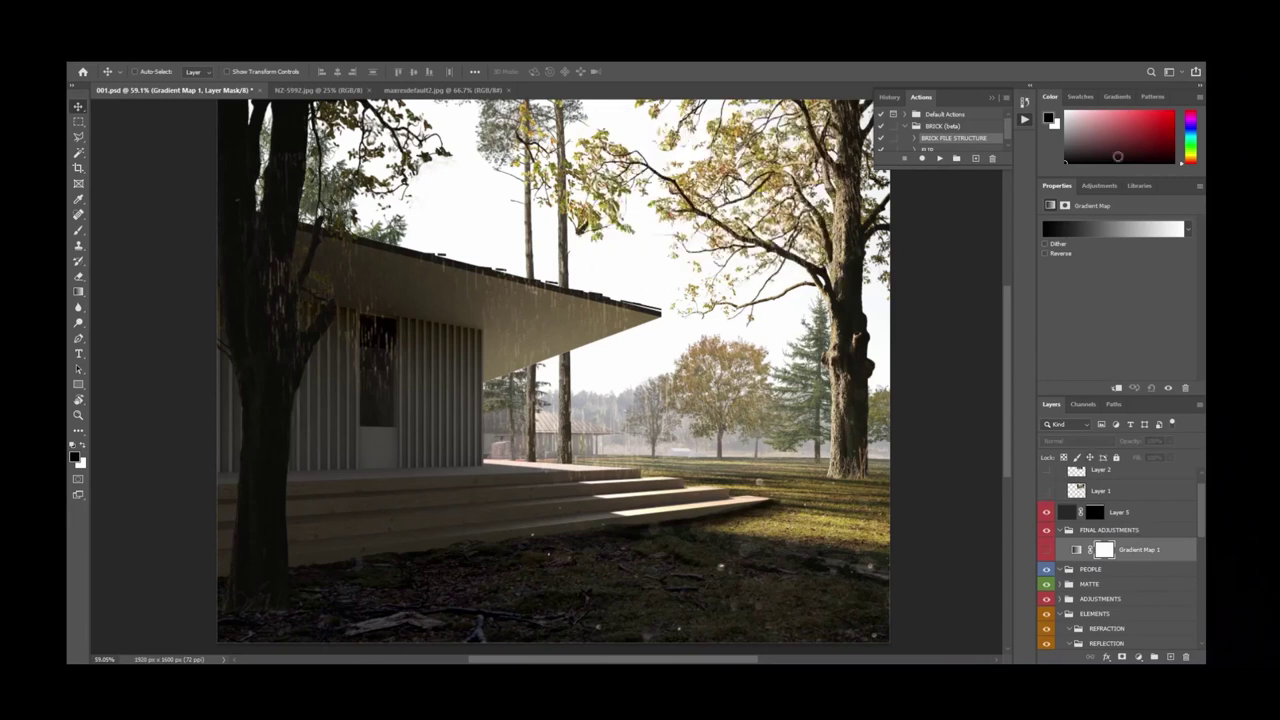
# Add a Hue/Saturation adjustment above Gradient Map 1 in FINAL ADJUSTMENTS, colorized with hue 51.
pyautogui.click(1099, 186)
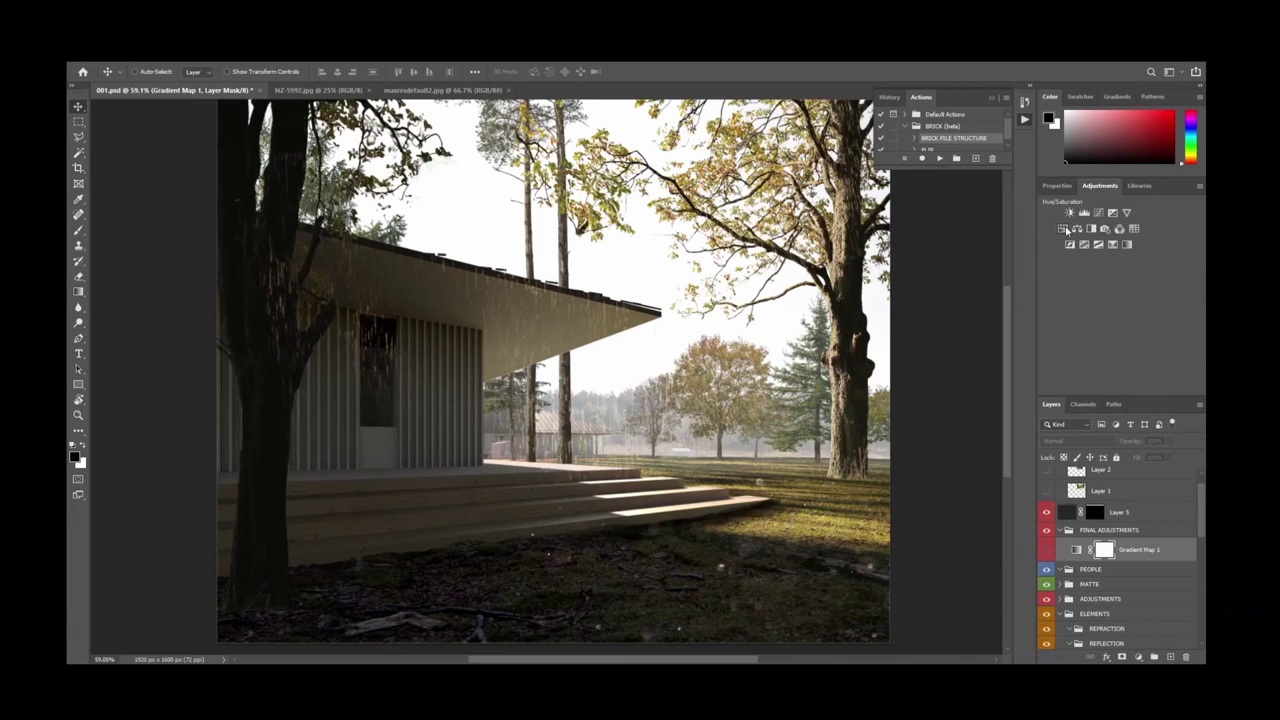
pyautogui.click(1065, 229)
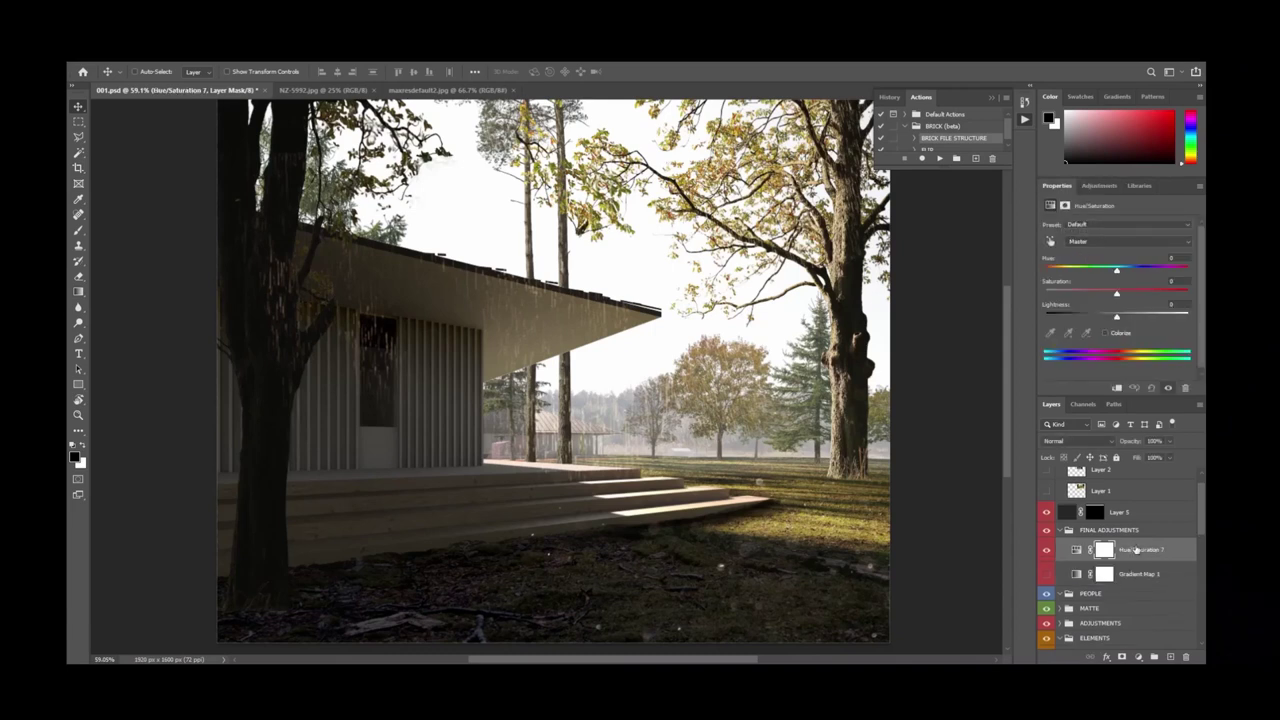
pyautogui.hotkey('ctrl', '-')
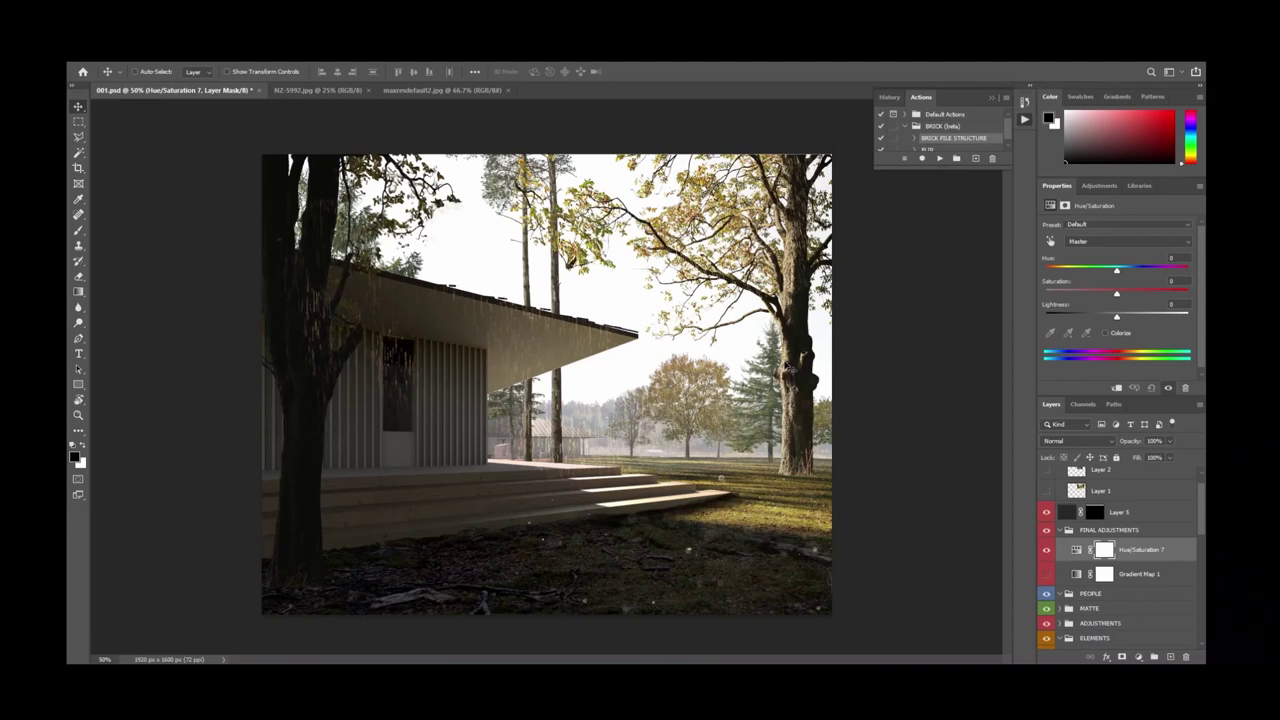
pyautogui.click(1095, 247)
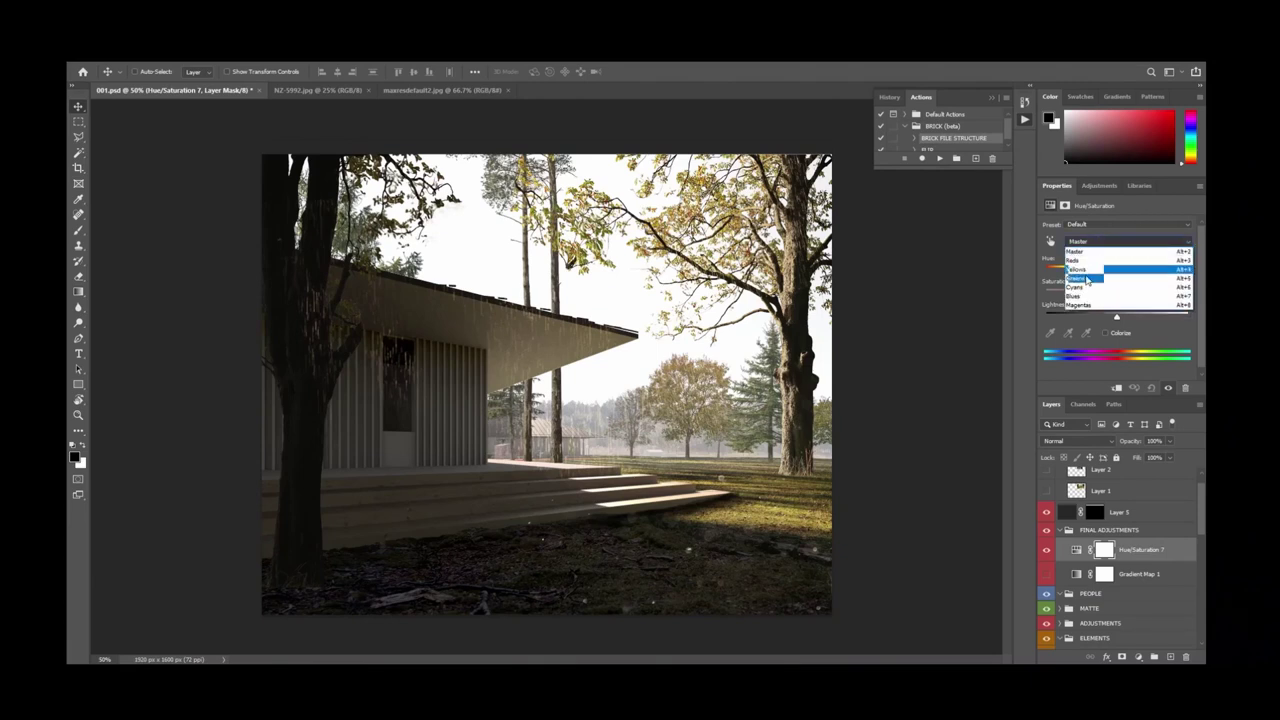
pyautogui.click(1094, 245)
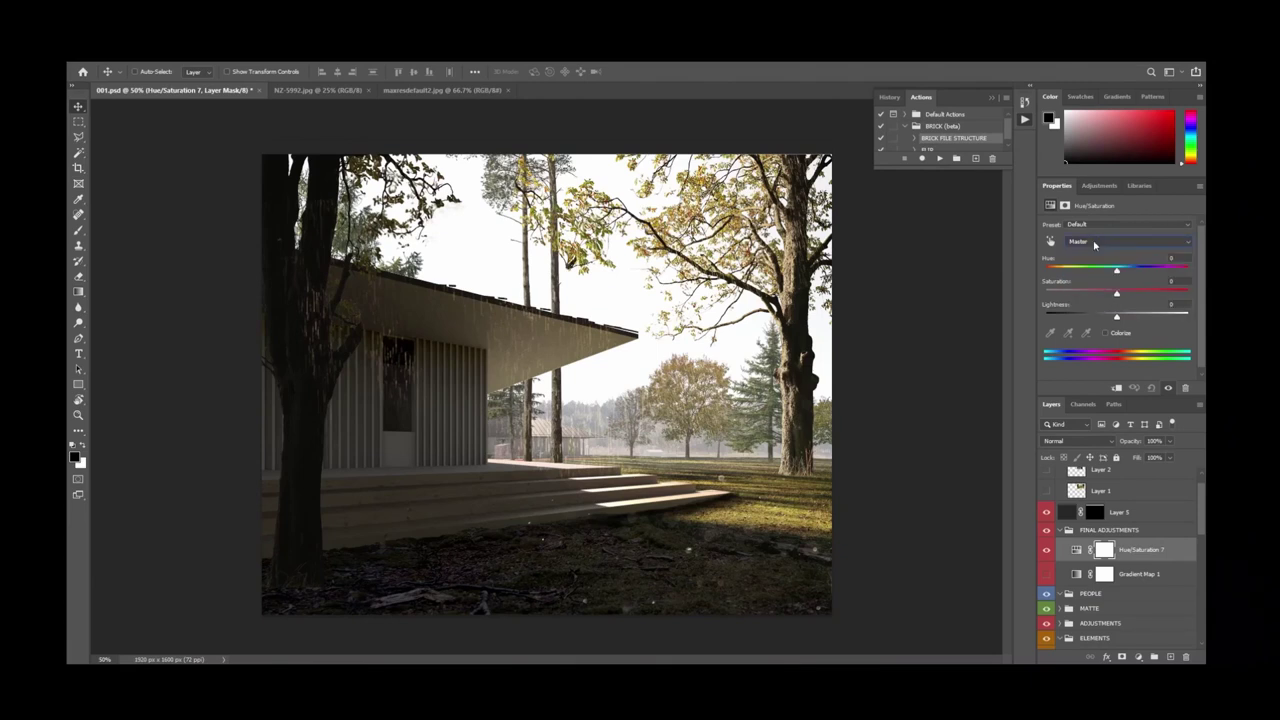
pyautogui.click(1106, 333)
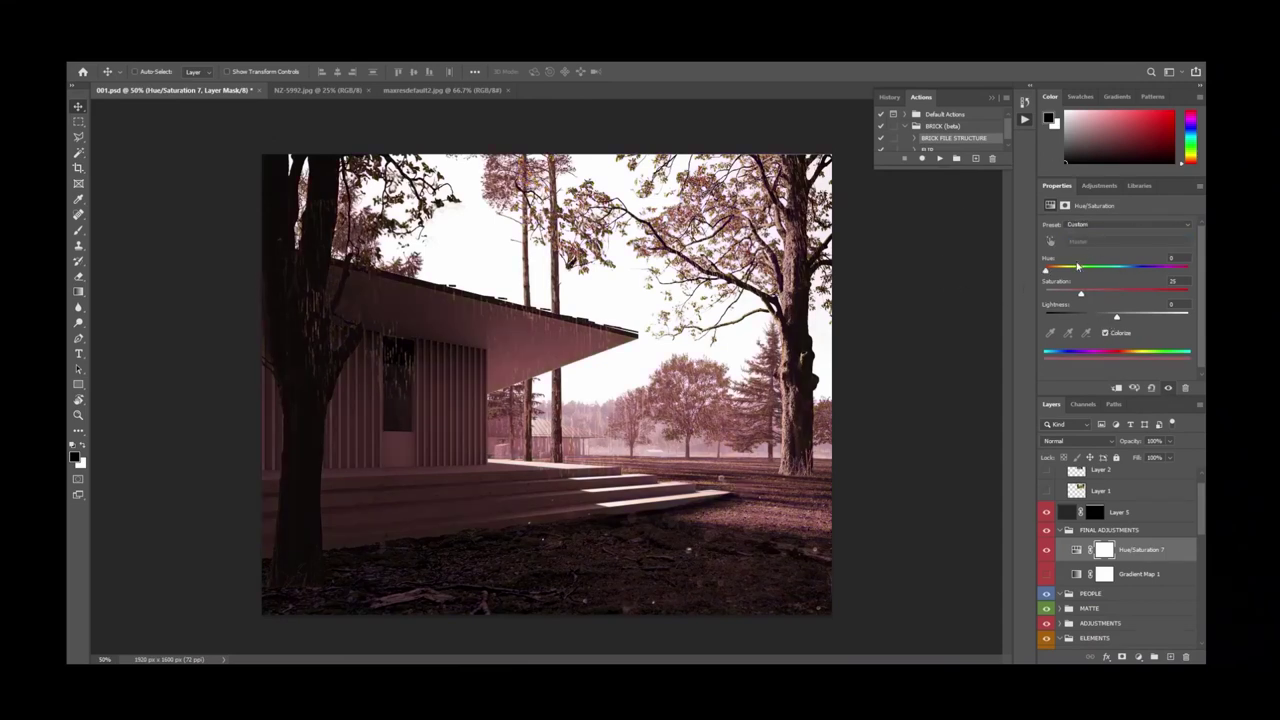
pyautogui.moveTo(1048, 272)
pyautogui.mouseDown()
pyautogui.moveTo(1187, 272)
pyautogui.moveTo(1068, 279)
pyautogui.mouseUp()
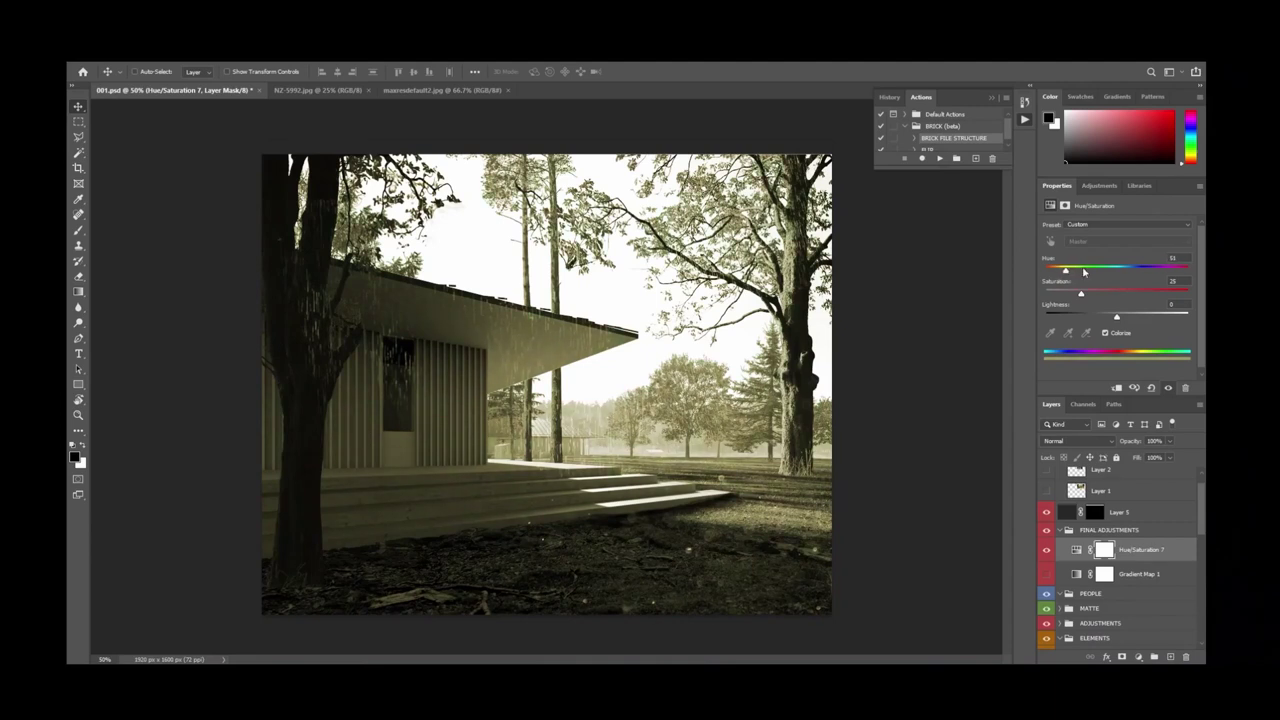
# Set the Hue/Saturation adjustment to Soft Light with saturation 36 and lightness +15.
pyautogui.click(1066, 439)
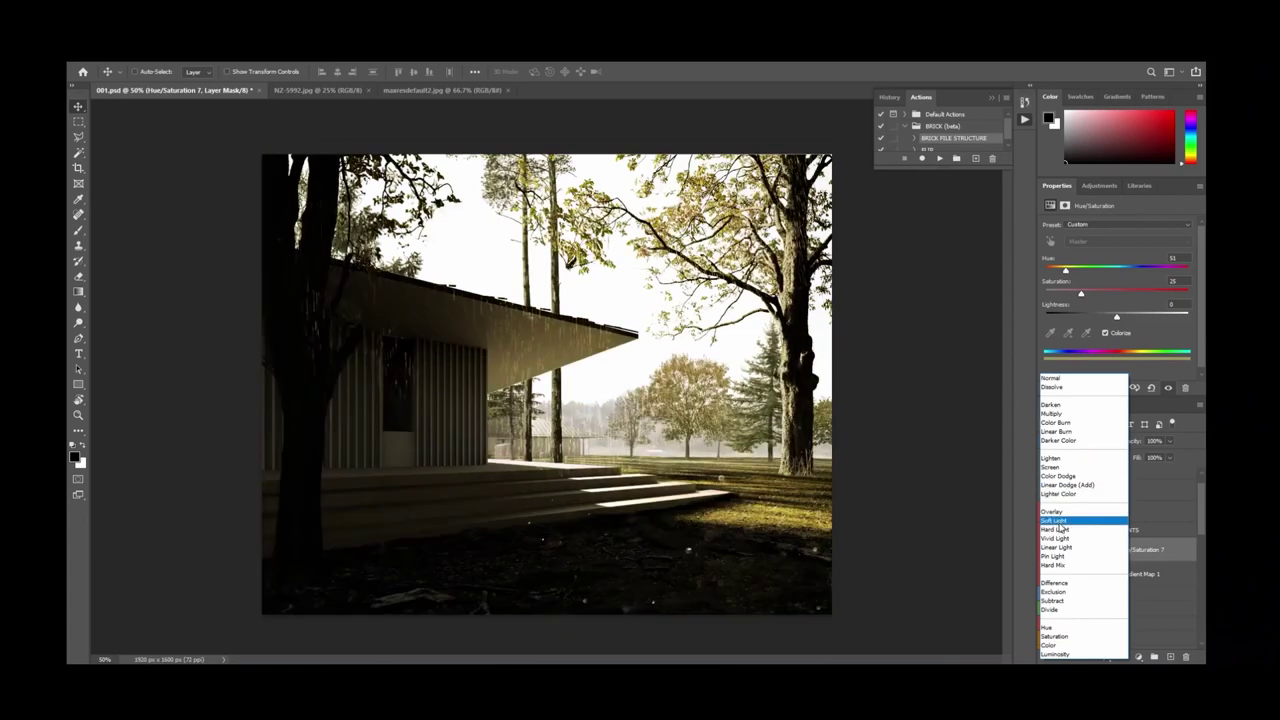
pyautogui.click(1060, 522)
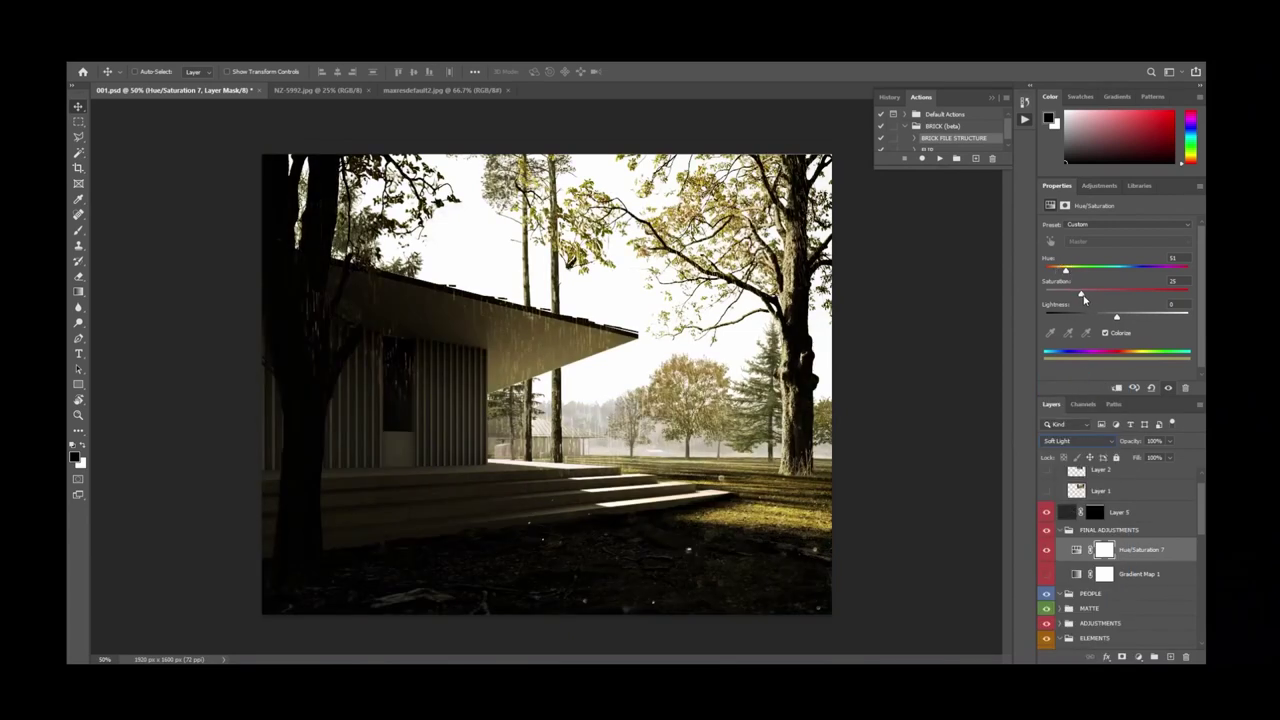
pyautogui.moveTo(1081, 296); pyautogui.dragTo(1136, 320)
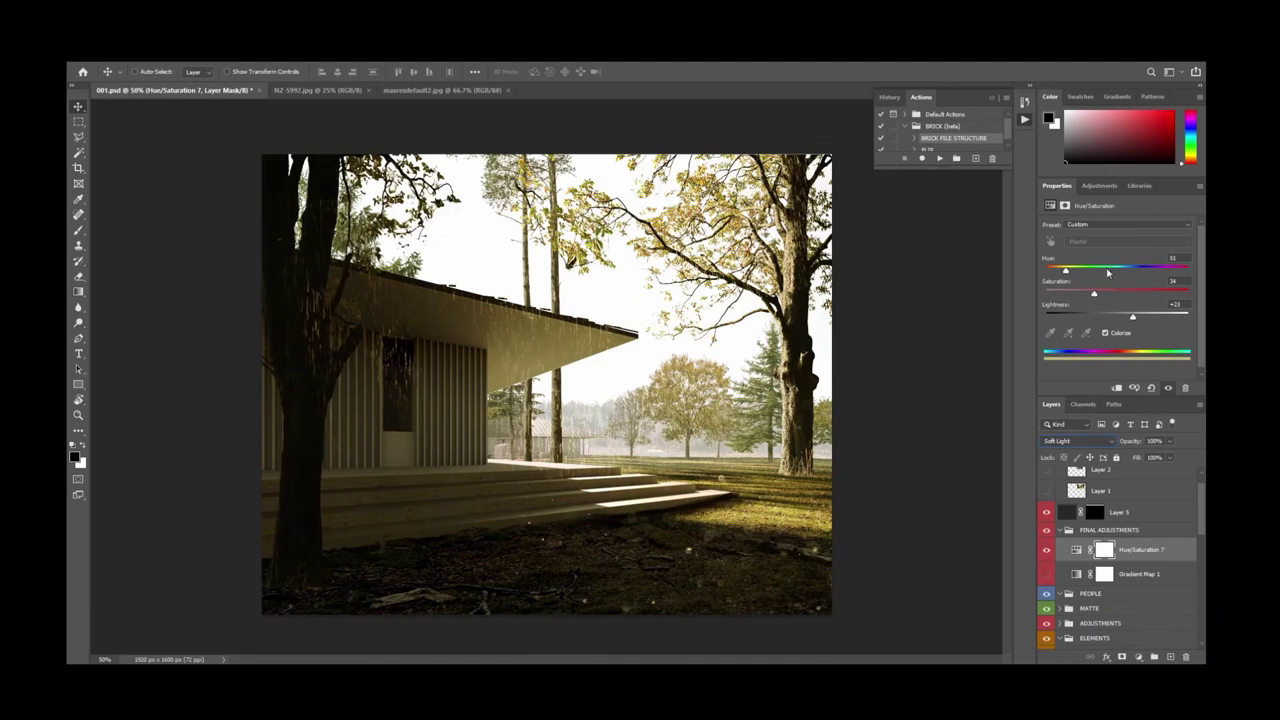
pyautogui.moveTo(1085, 293); pyautogui.dragTo(1096, 291)
pyautogui.moveTo(1132, 319); pyautogui.dragTo(1131, 323)
# Lower the Hue/Saturation adjustment's opacity to about 50% and compare the image with and without it.
pyautogui.click(1169, 442)
pyautogui.moveTo(1171, 462); pyautogui.dragTo(1149, 462)
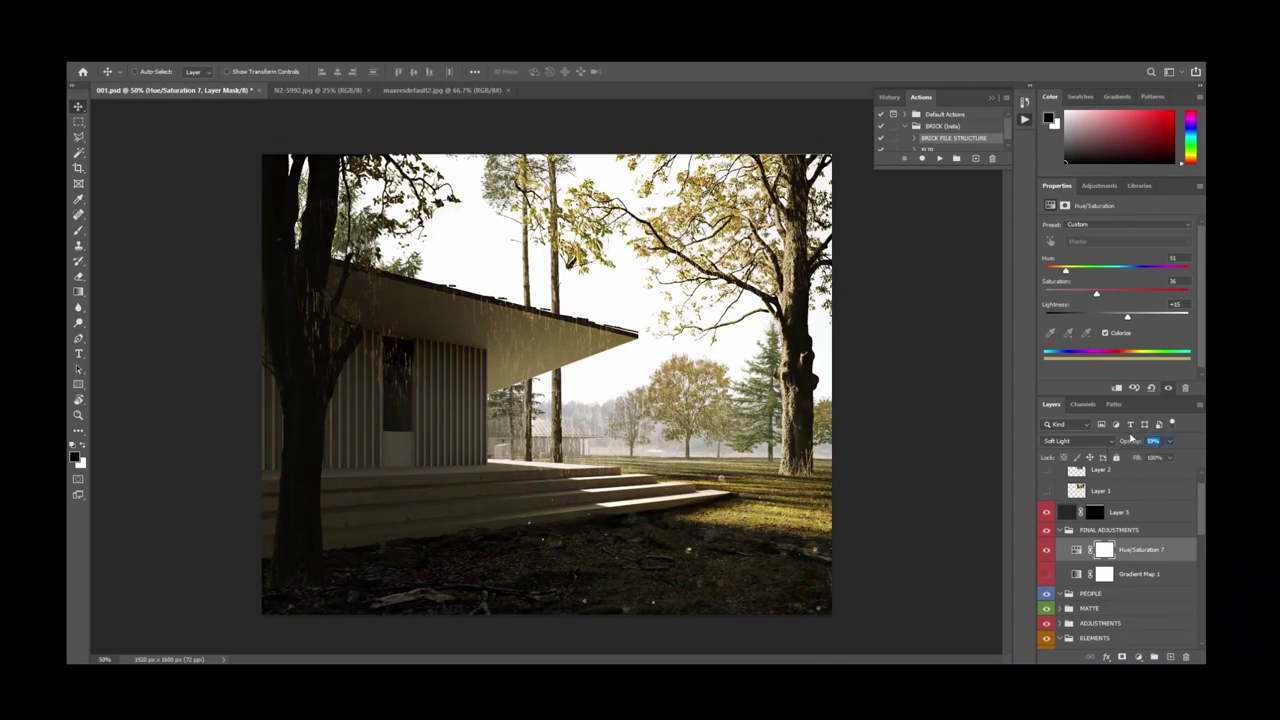
pyautogui.click(1047, 552)
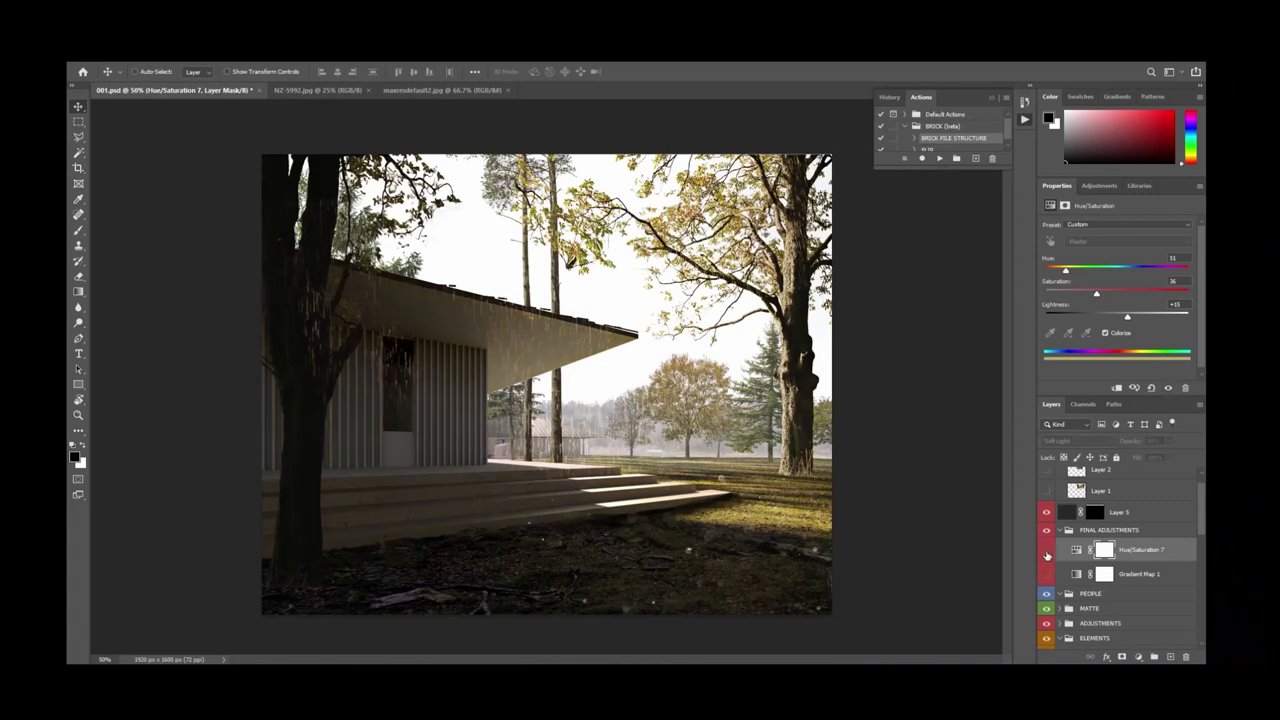
pyautogui.click(1047, 552)
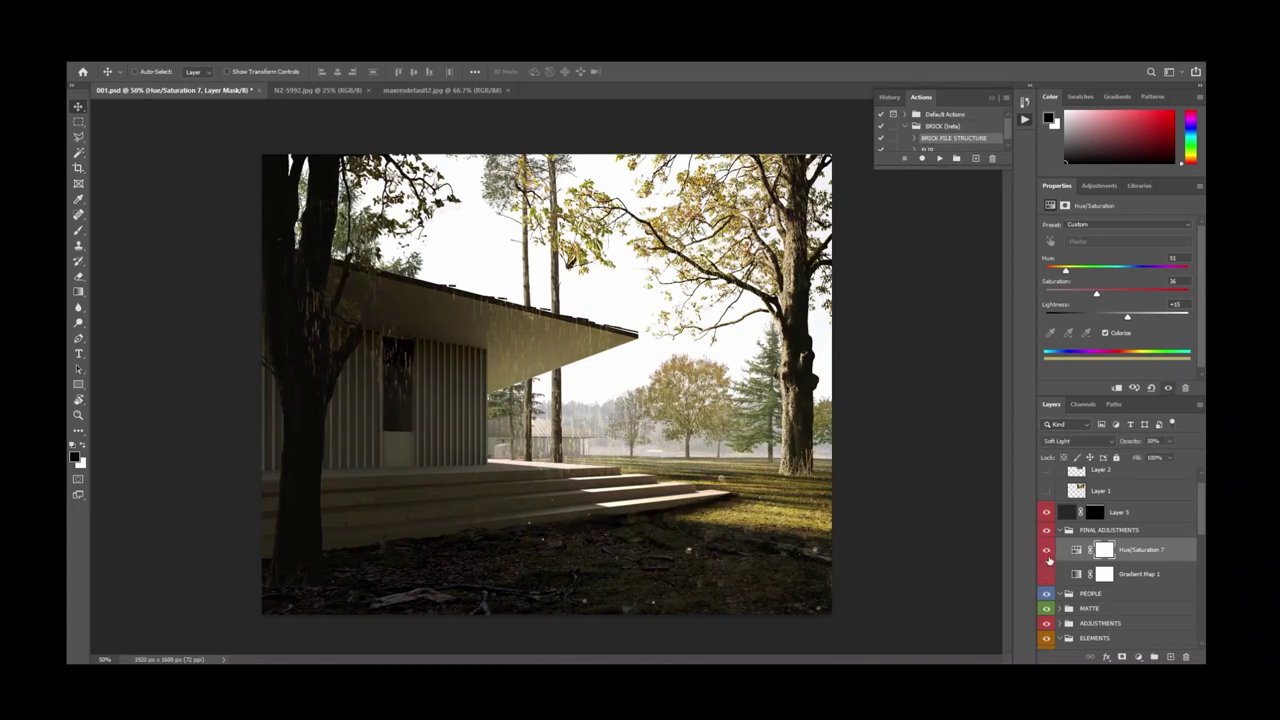
pyautogui.click(1047, 552)
pyautogui.click(1047, 552)
pyautogui.click(1048, 552)
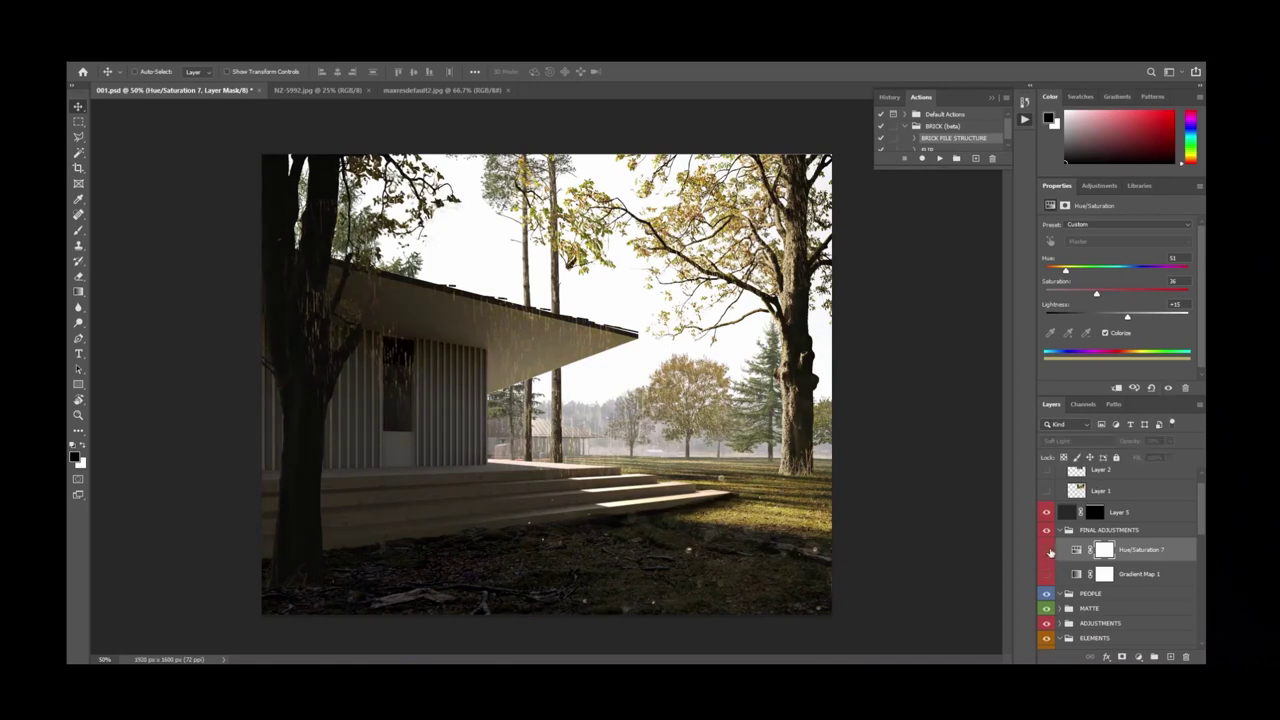
pyautogui.click(1048, 552)
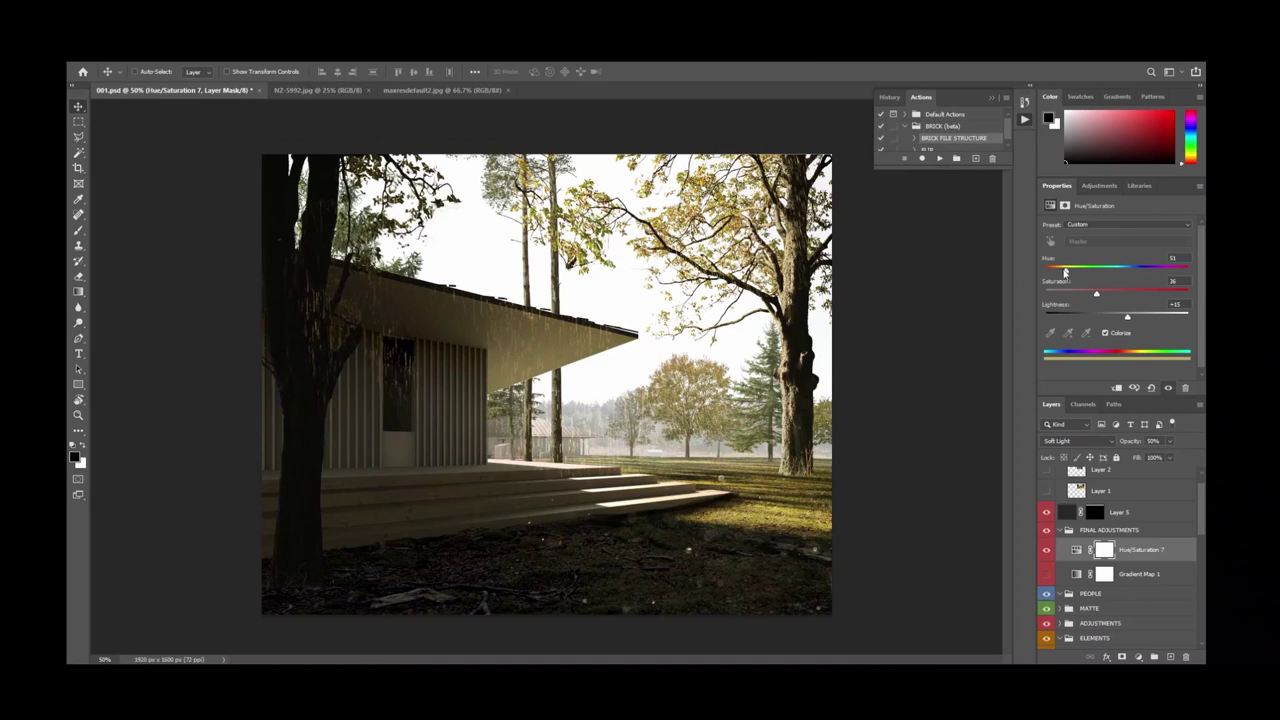
# Readjust the colorized tint's hue and compare the image with the adjustment off and on.
pyautogui.moveTo(1066, 271); pyautogui.dragTo(1082, 300)
pyautogui.click(1046, 551)
pyautogui.click(1046, 551)
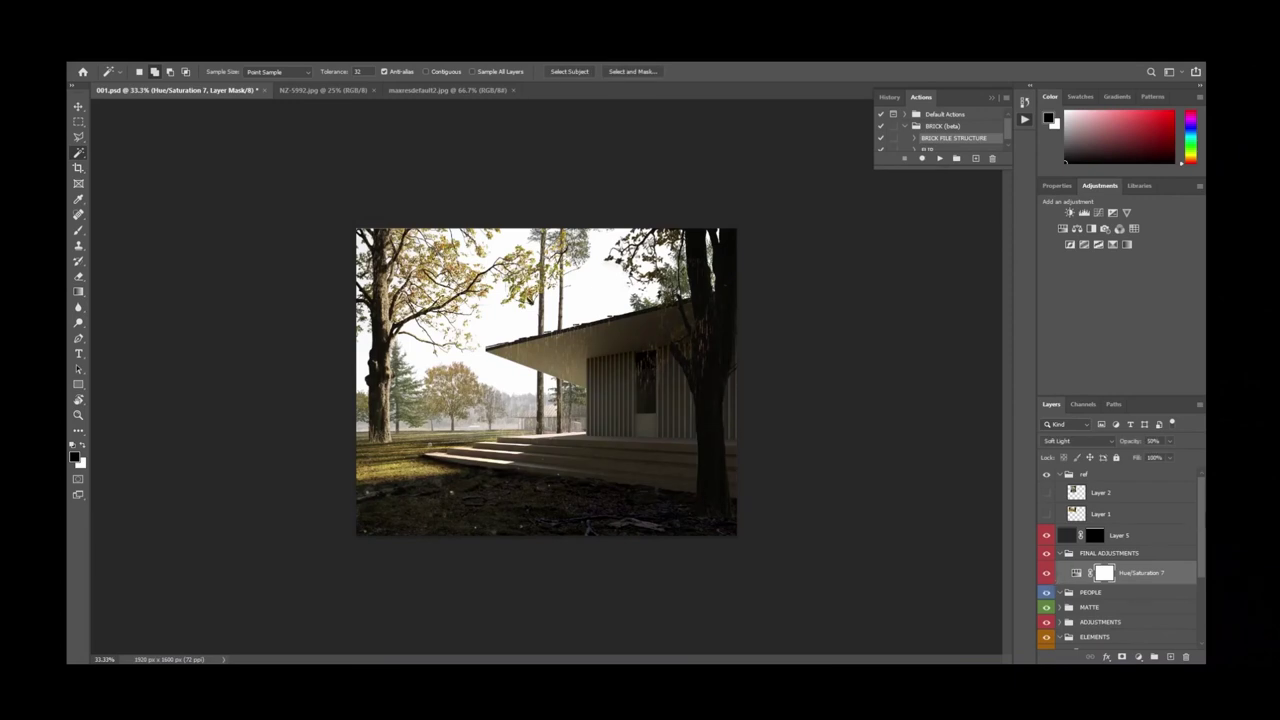
# On the 01.VRayWireColor.png layer, select the wall cladding and the terrace steps by color with the Magic Wand.
pyautogui.moveTo(1201, 536); pyautogui.dragTo(1201, 601)
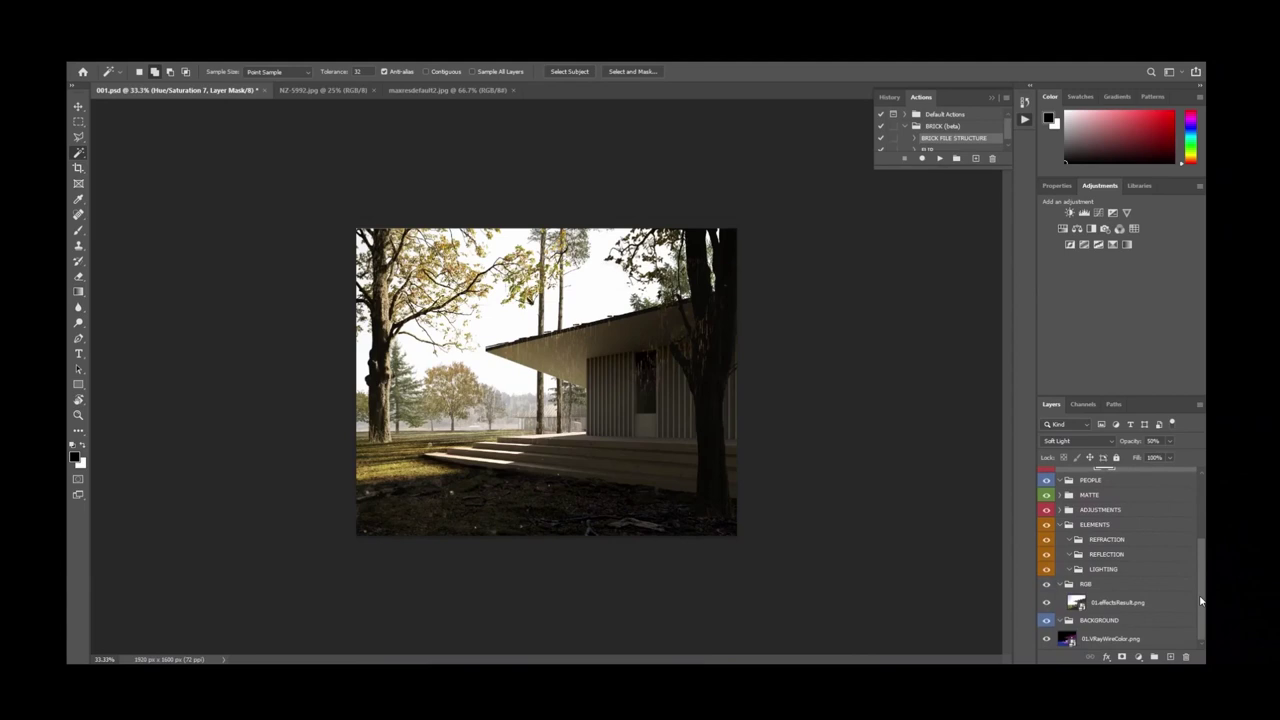
pyautogui.click(1113, 640)
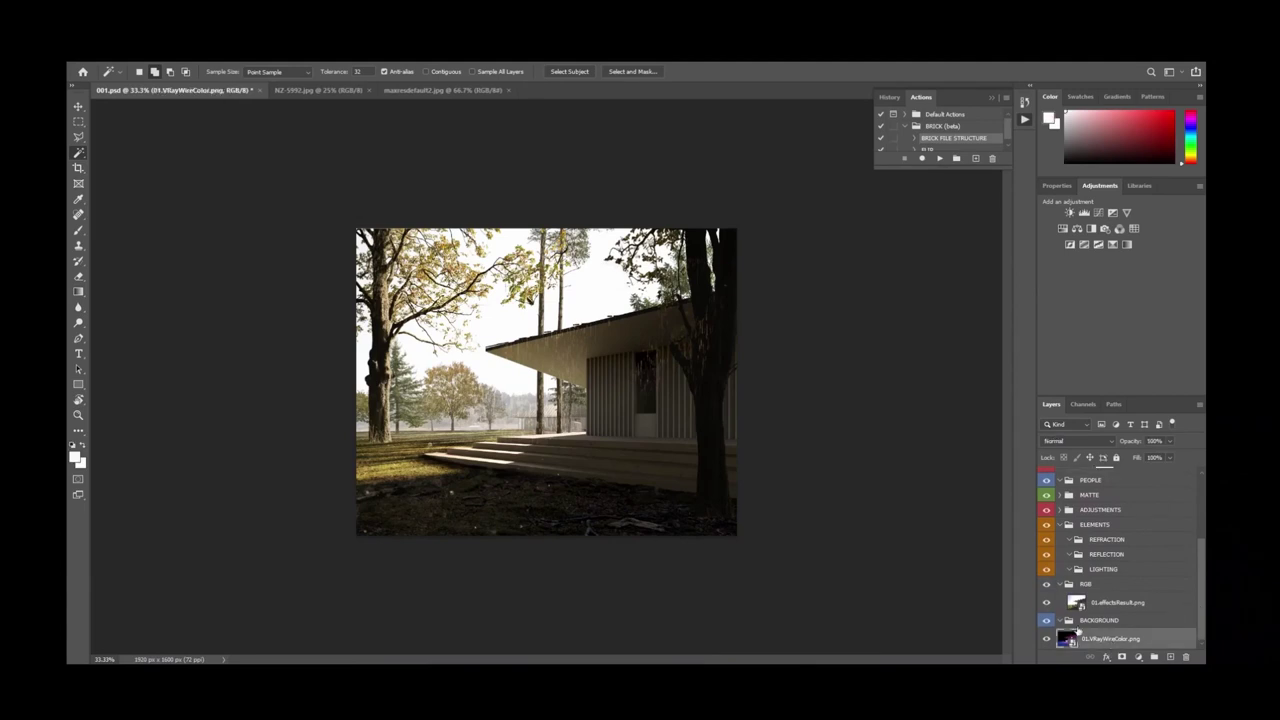
pyautogui.click(676, 424)
pyautogui.keyDown('shift'); pyautogui.click(625, 450); pyautogui.keyUp('shift')
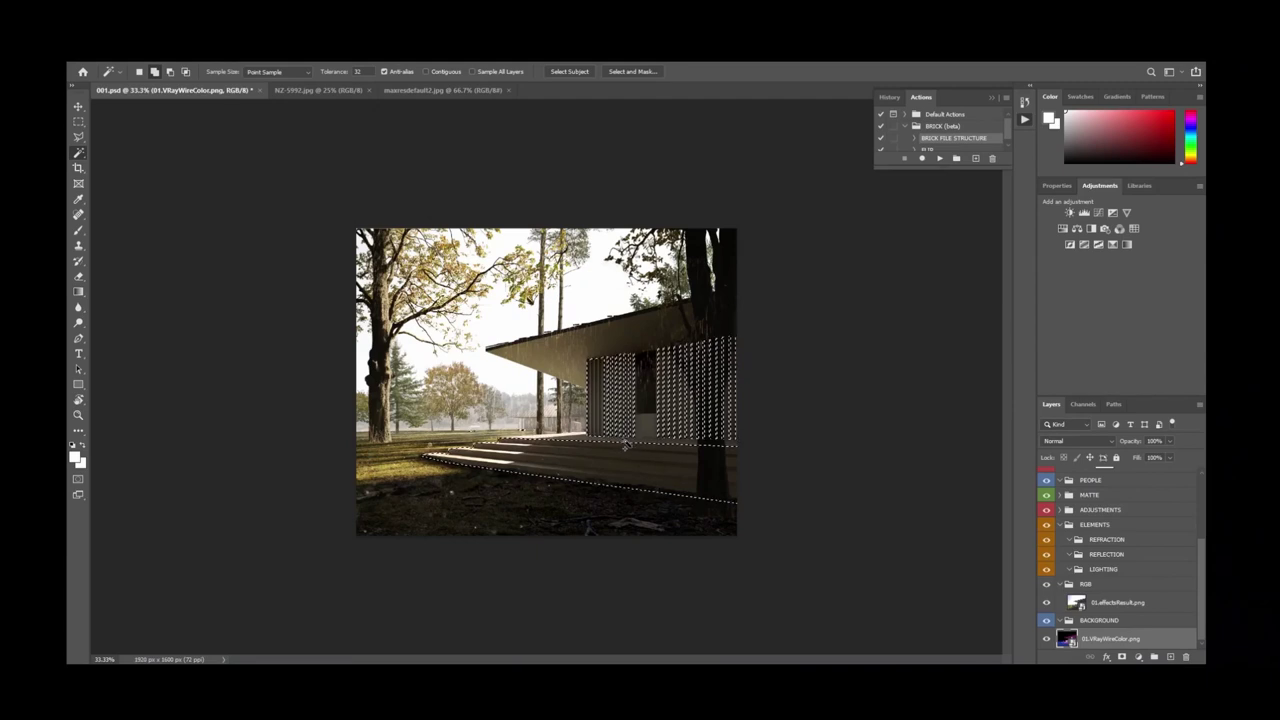
# Discard the building's color selection and copy the building silhouette from Group 5's layer mask in the MATTE group.
pyautogui.click(582, 351)
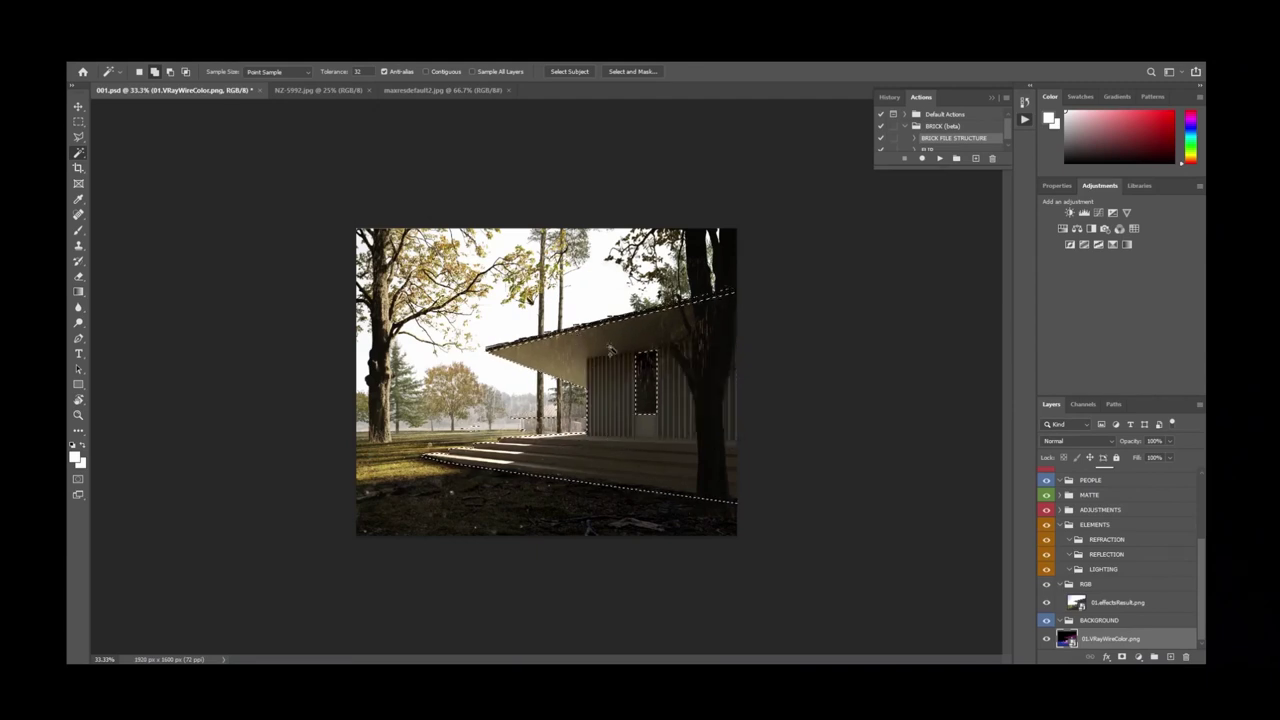
pyautogui.hotkey('ctrl', 'd')
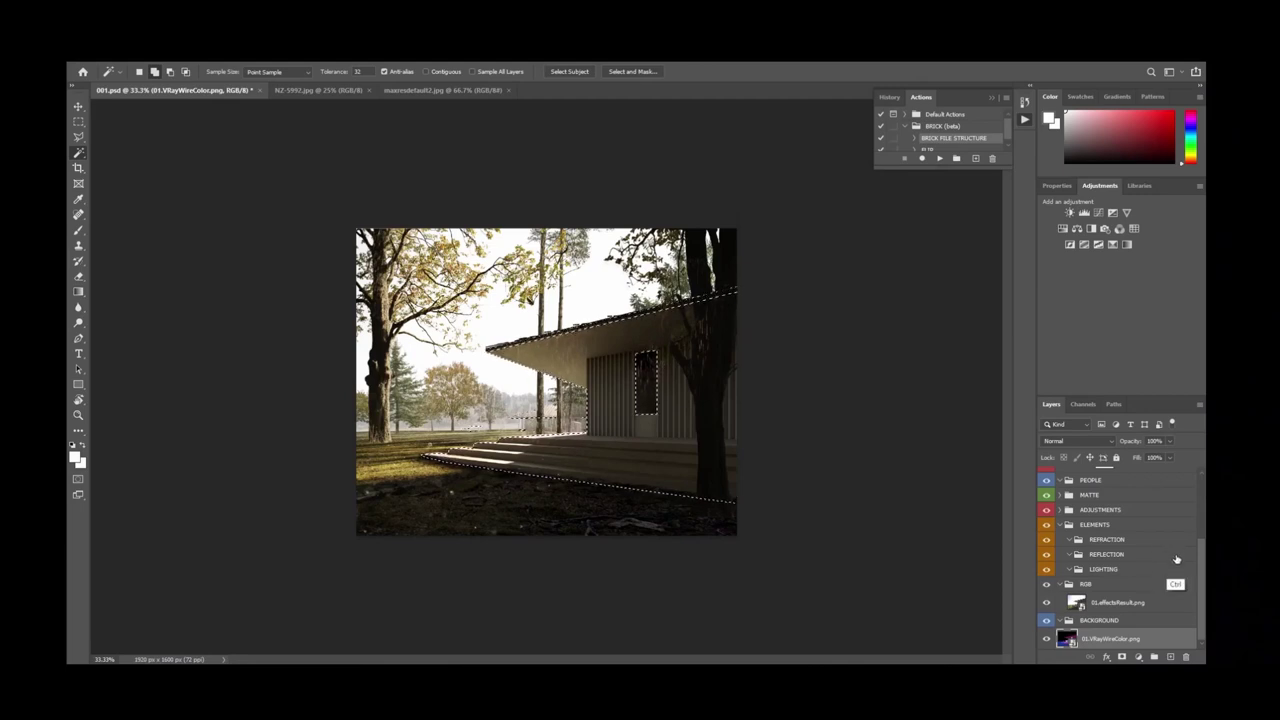
pyautogui.click(1066, 496)
pyautogui.click(1060, 495)
pyautogui.click(1070, 552)
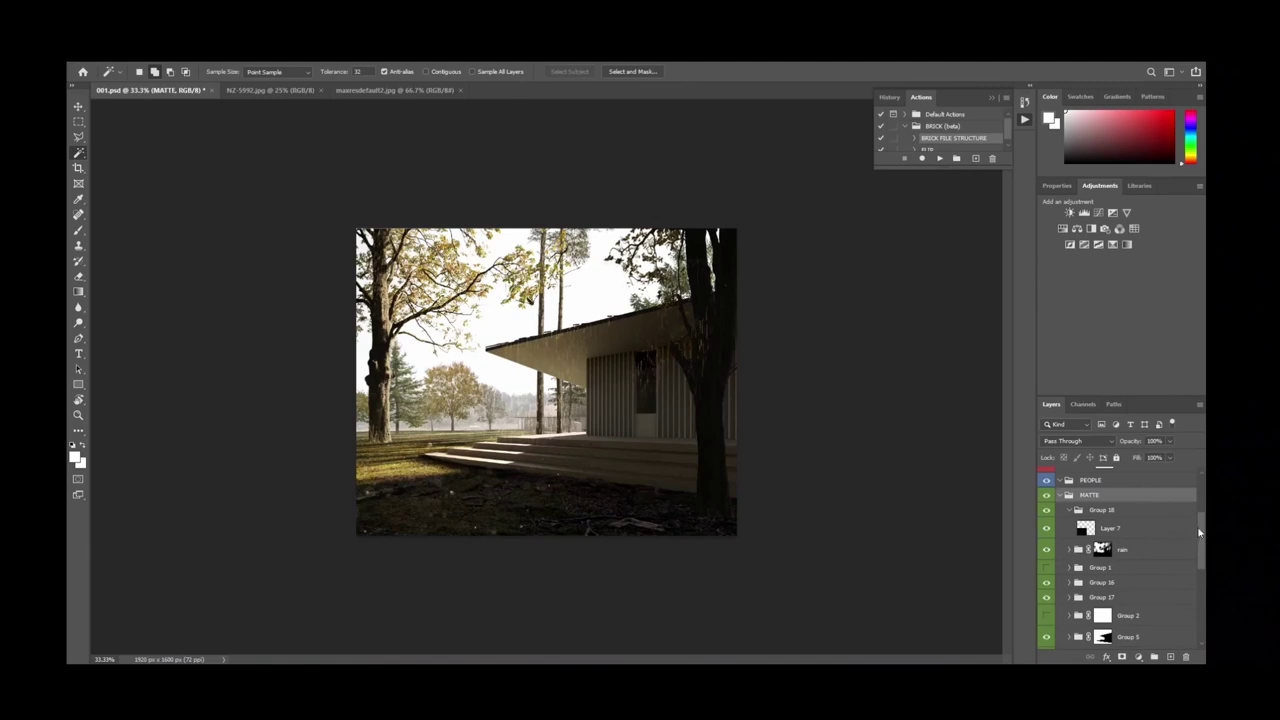
pyautogui.scroll(-5, 1118, 532)
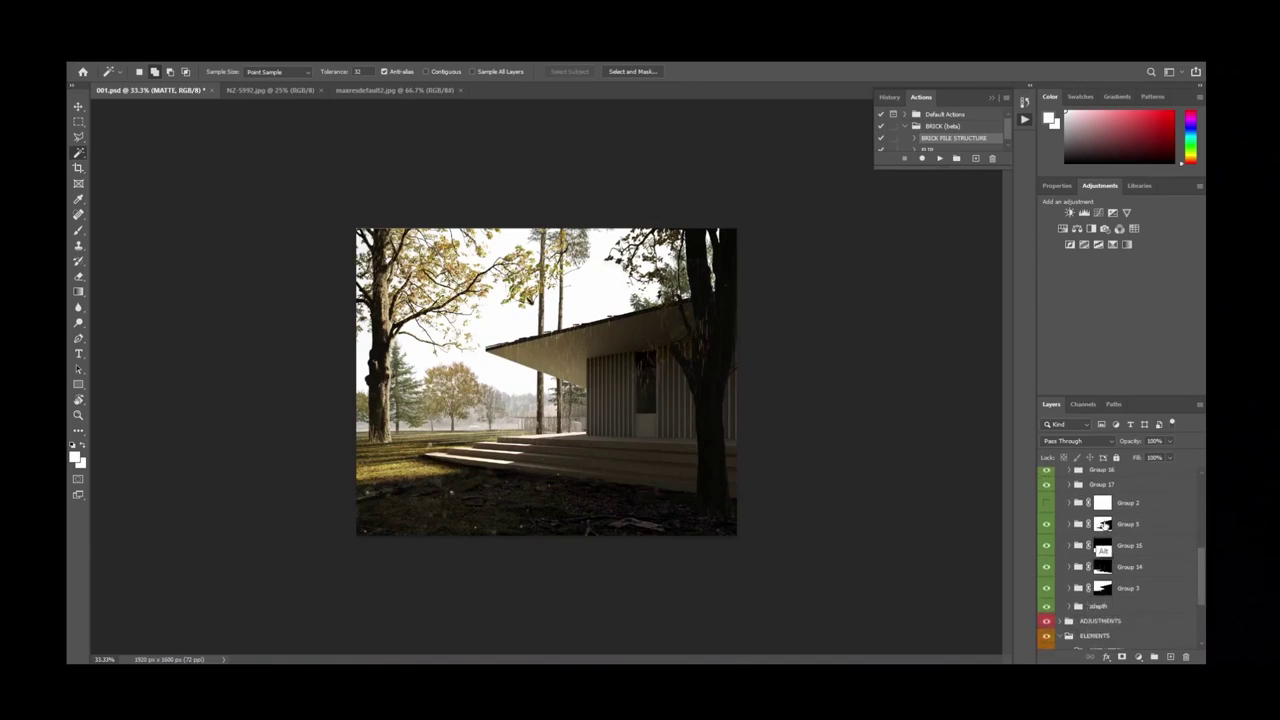
pyautogui.keyDown('alt'); pyautogui.click(1102, 524); pyautogui.keyUp('alt')
pyautogui.keyDown('alt'); pyautogui.click(1103, 526); pyautogui.keyUp('alt')
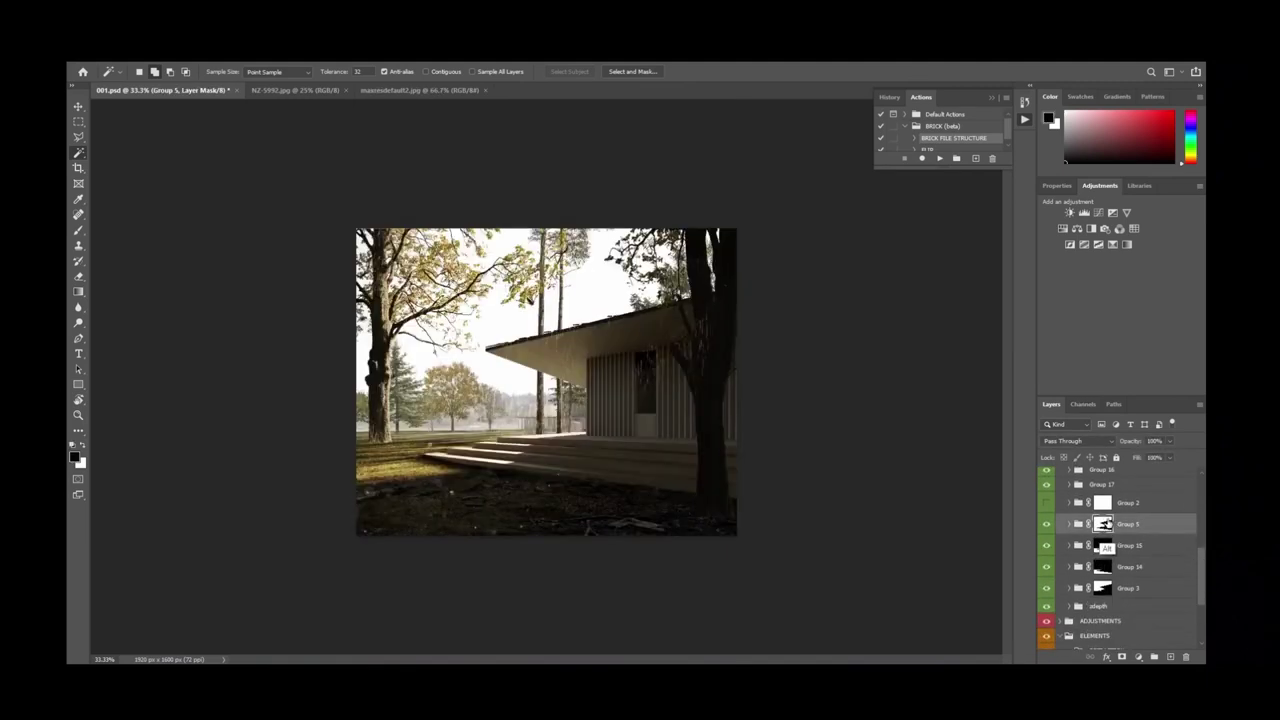
pyautogui.keyDown('alt'); pyautogui.click(1106, 528); pyautogui.keyUp('alt')
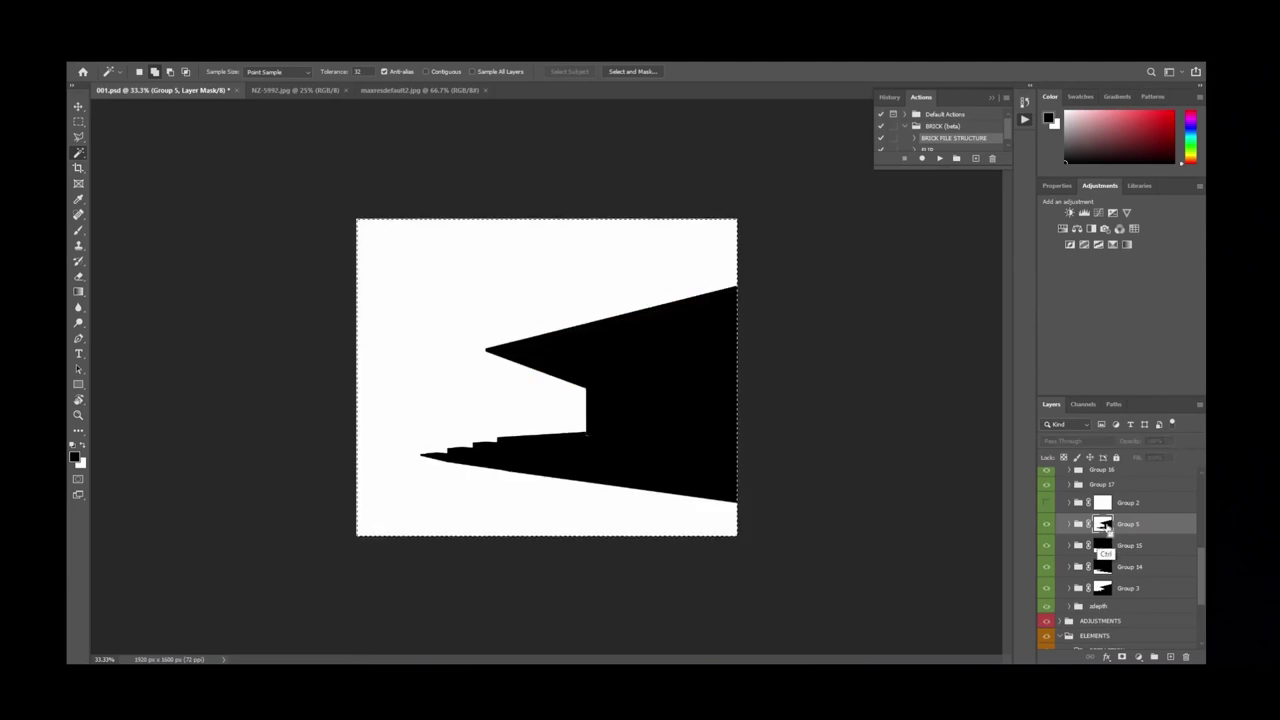
pyautogui.keyDown('alt'); pyautogui.click(1112, 524); pyautogui.keyUp('alt')
# Create a group with a layer mask above Hue/Saturation 7 in FINAL ADJUSTMENTS and paste the copied building silhouette into that mask.
pyautogui.moveTo(1203, 572); pyautogui.dragTo(1202, 500)
pyautogui.click(1133, 580)
pyautogui.click(1155, 659)
pyautogui.click(1123, 658)
pyautogui.keyDown('alt'); pyautogui.click(1106, 584); pyautogui.keyUp('alt')
pyautogui.hotkey('ctrl', 'v')
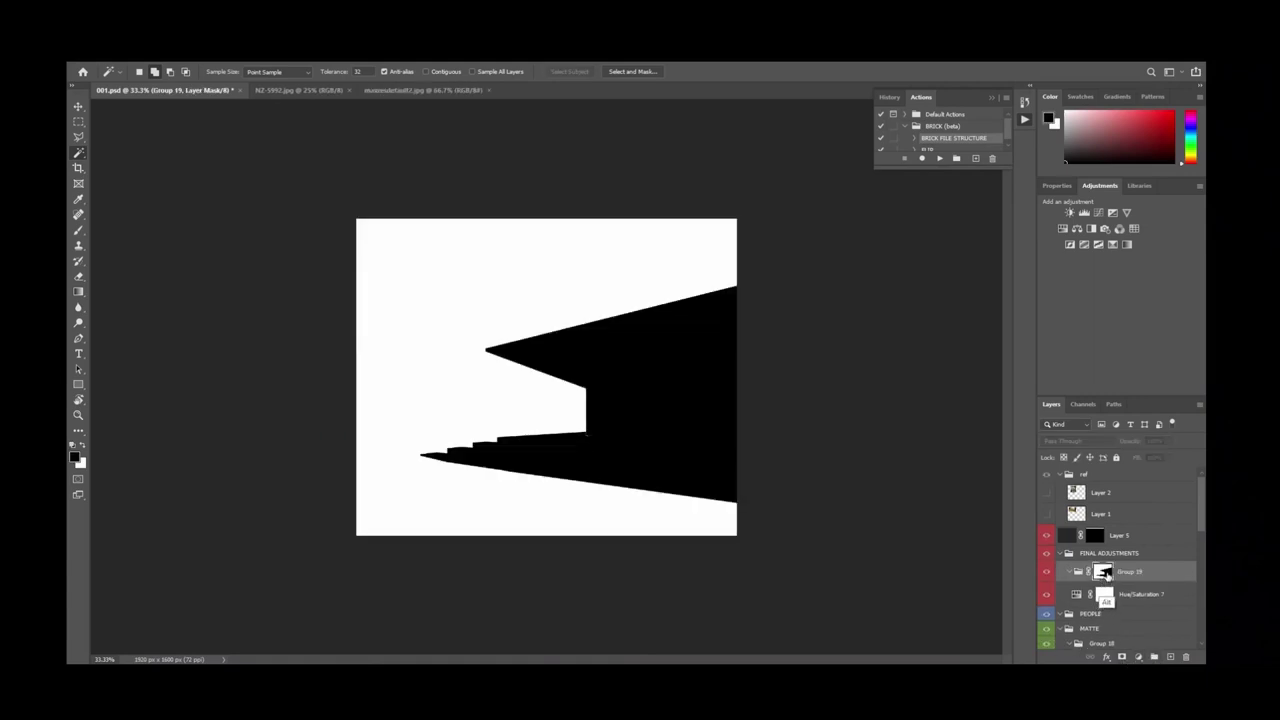
pyautogui.keyDown('alt'); pyautogui.click(1106, 585); pyautogui.keyUp('alt')
# Add a Levels adjustment with black input 11 to the masked group and invert the group's mask so only the building is affected.
pyautogui.click(1084, 212)
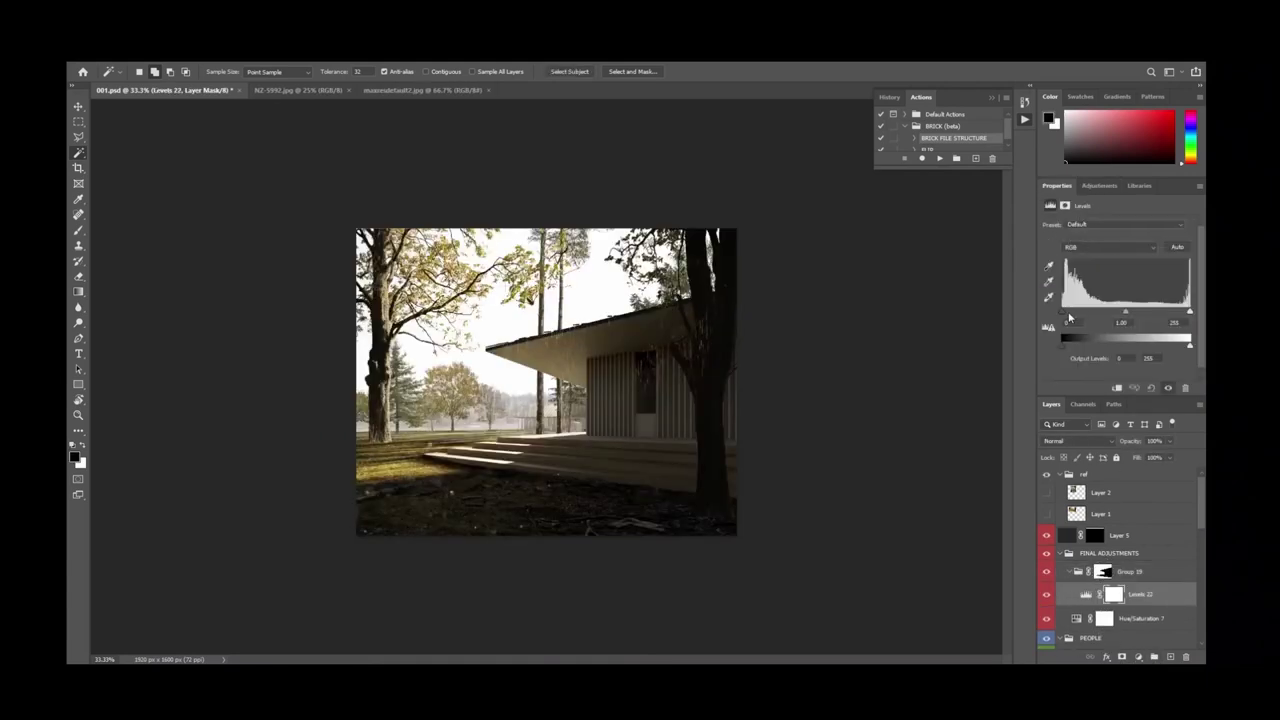
pyautogui.moveTo(1063, 312); pyautogui.dragTo(1053, 320)
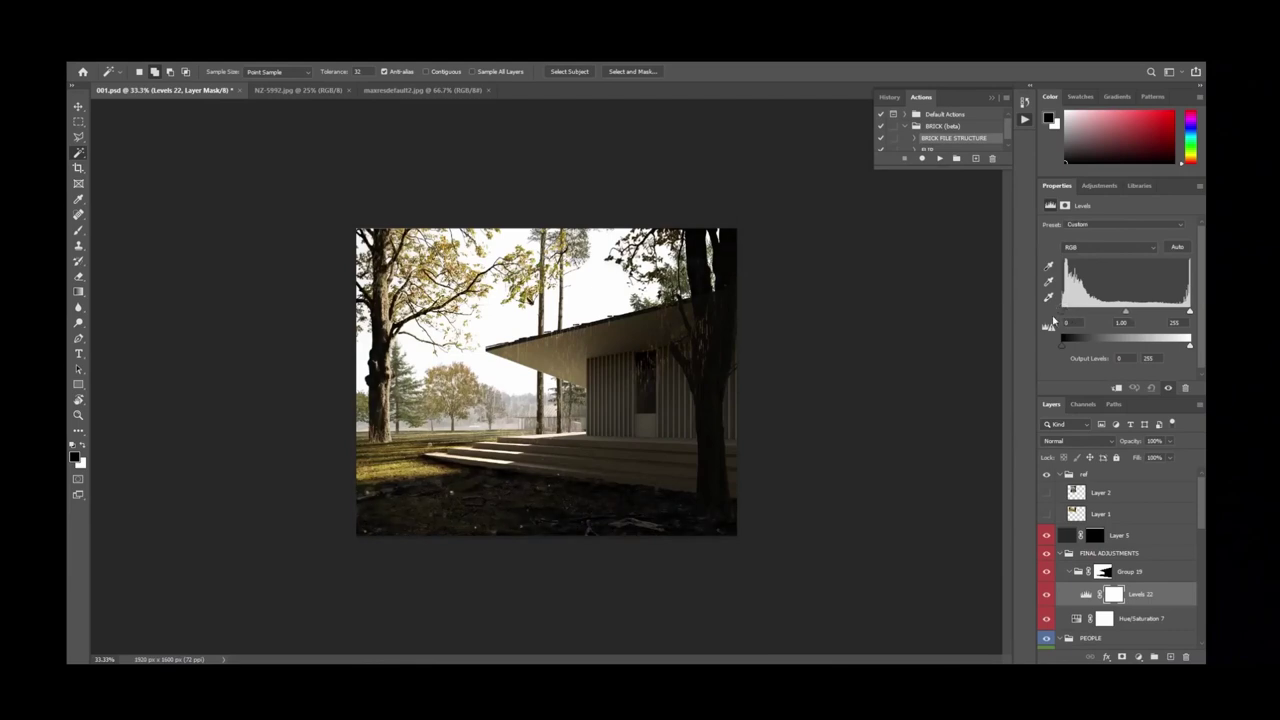
pyautogui.click(1102, 572)
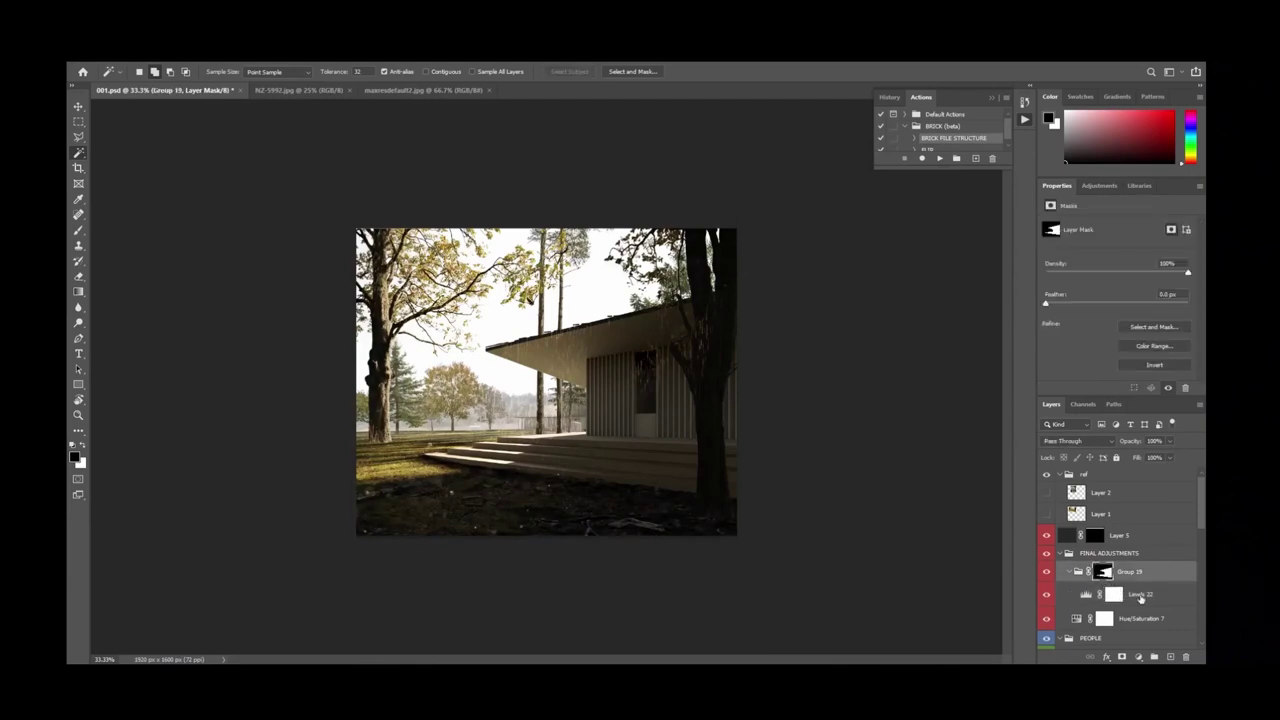
pyautogui.click(1114, 594)
pyautogui.moveTo(1065, 316); pyautogui.dragTo(1067, 316)
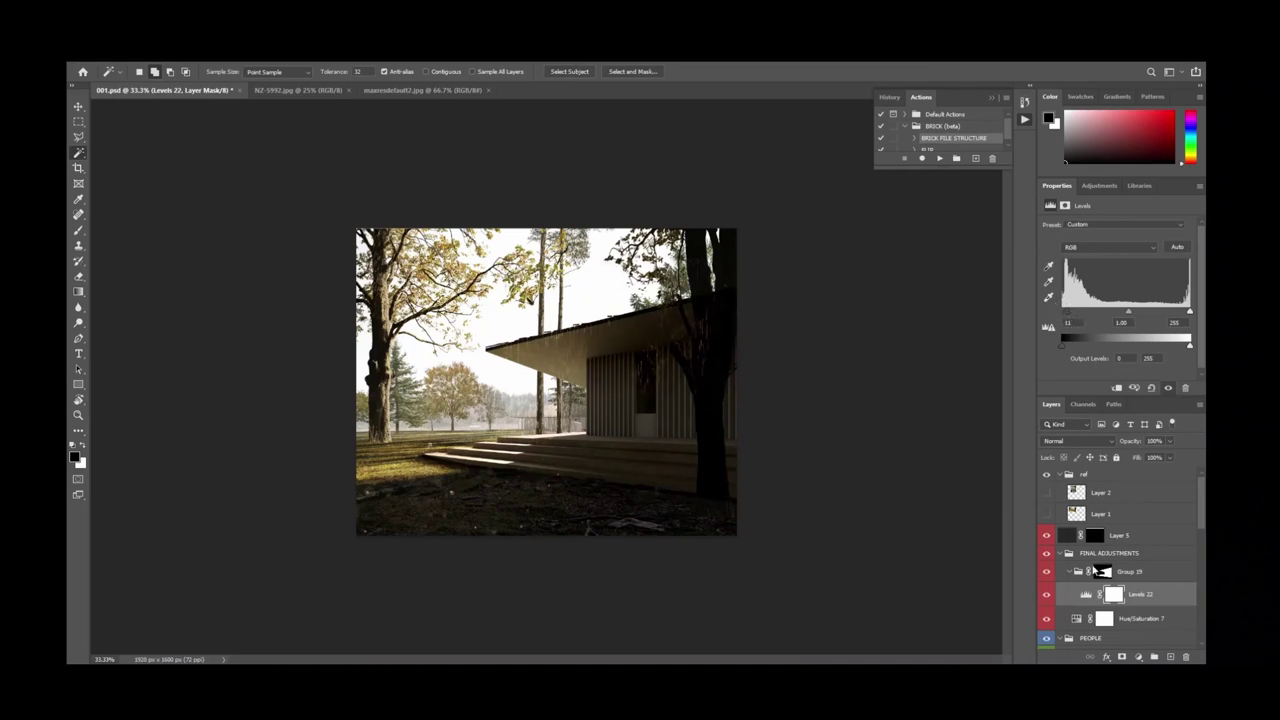
pyautogui.click(1047, 573)
pyautogui.click(1048, 576)
pyautogui.click(1050, 577)
pyautogui.click(1047, 572)
# Brush black softly on the Levels adjustment's mask around the canopy tip and compare the image with and without the adjustment.
pyautogui.press('b')
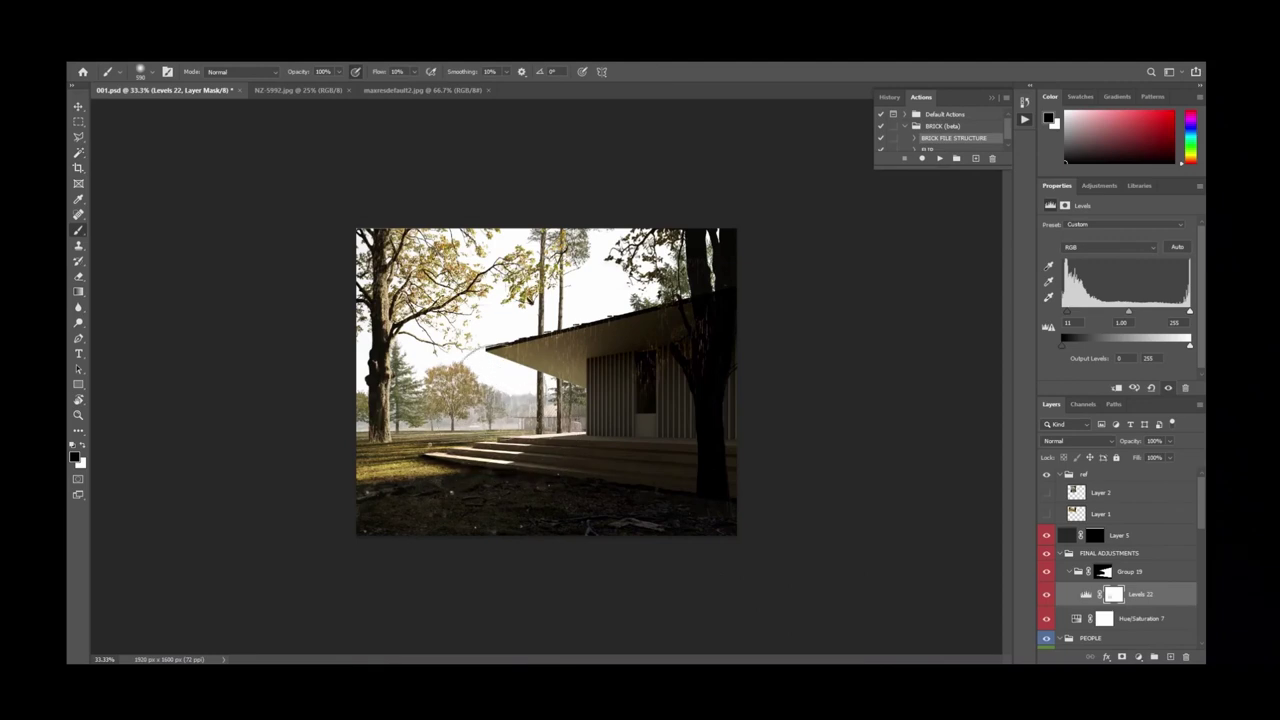
pyautogui.moveTo(541, 430); pyautogui.dragTo(441, 339)
pyautogui.click(1047, 596)
pyautogui.click(1047, 596)
# Make white the foreground color and add an empty layer above the building's Levels group in FINAL ADJUSTMENTS.
pyautogui.press('x')
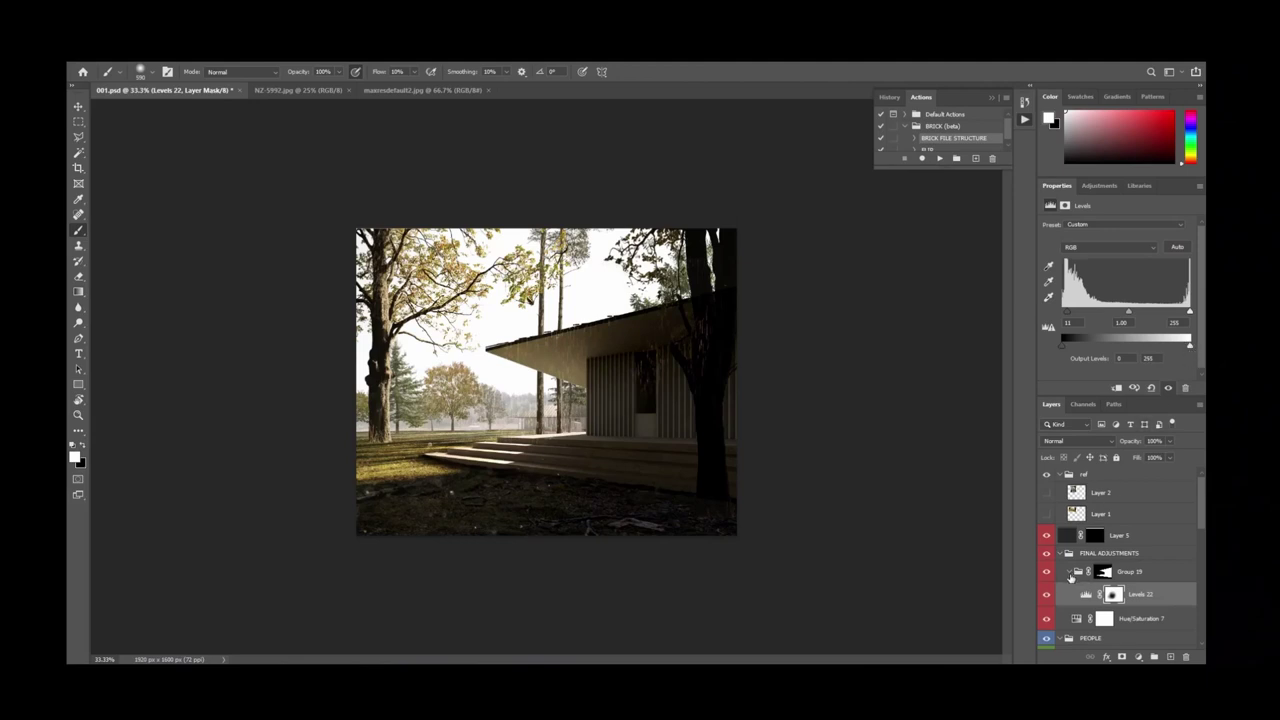
pyautogui.click(1069, 572)
pyautogui.click(1169, 657)
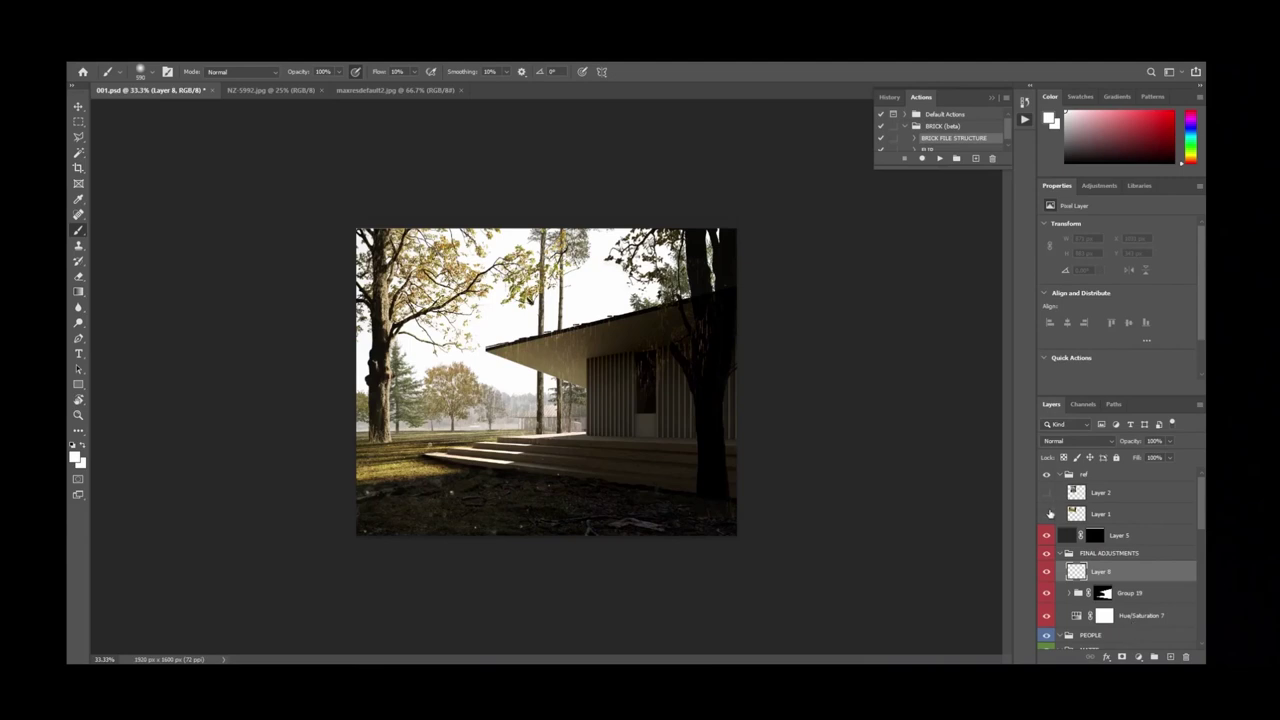
# Show the reference photos over the render, compare their light and haze with the scene, and hide them again.
pyautogui.click(1047, 513)
pyautogui.click(1046, 493)
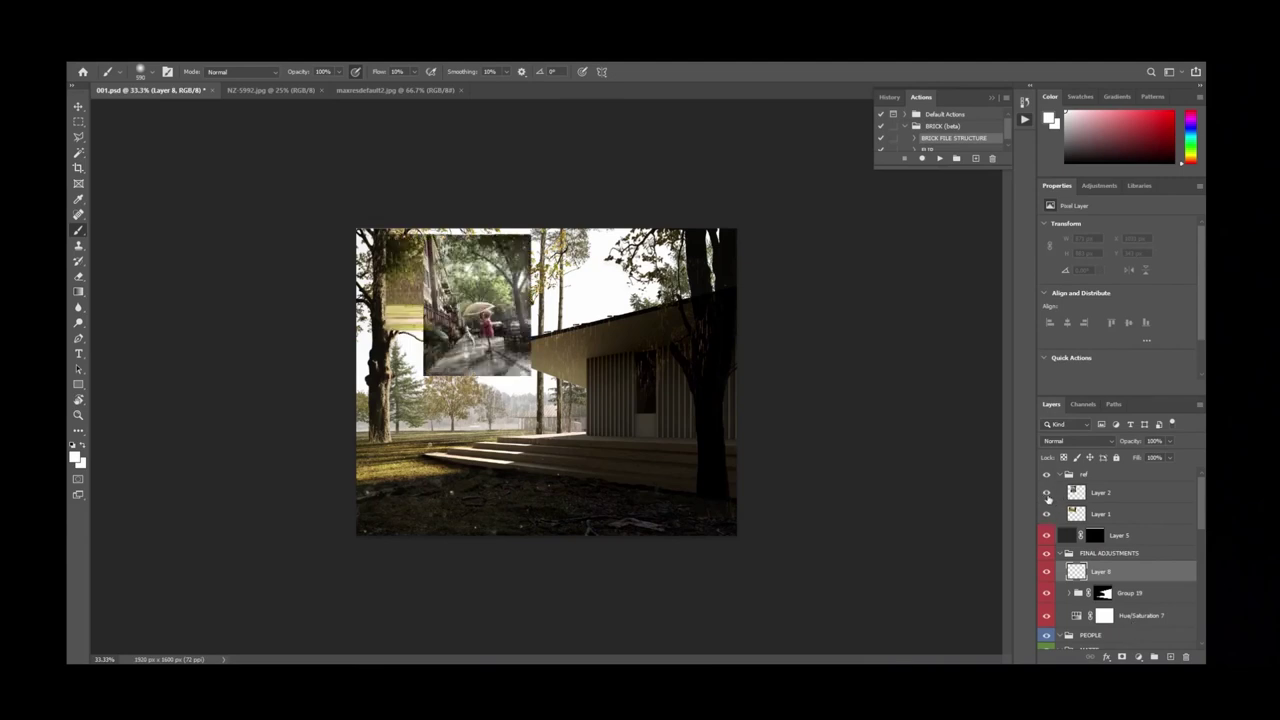
pyautogui.click(1047, 494)
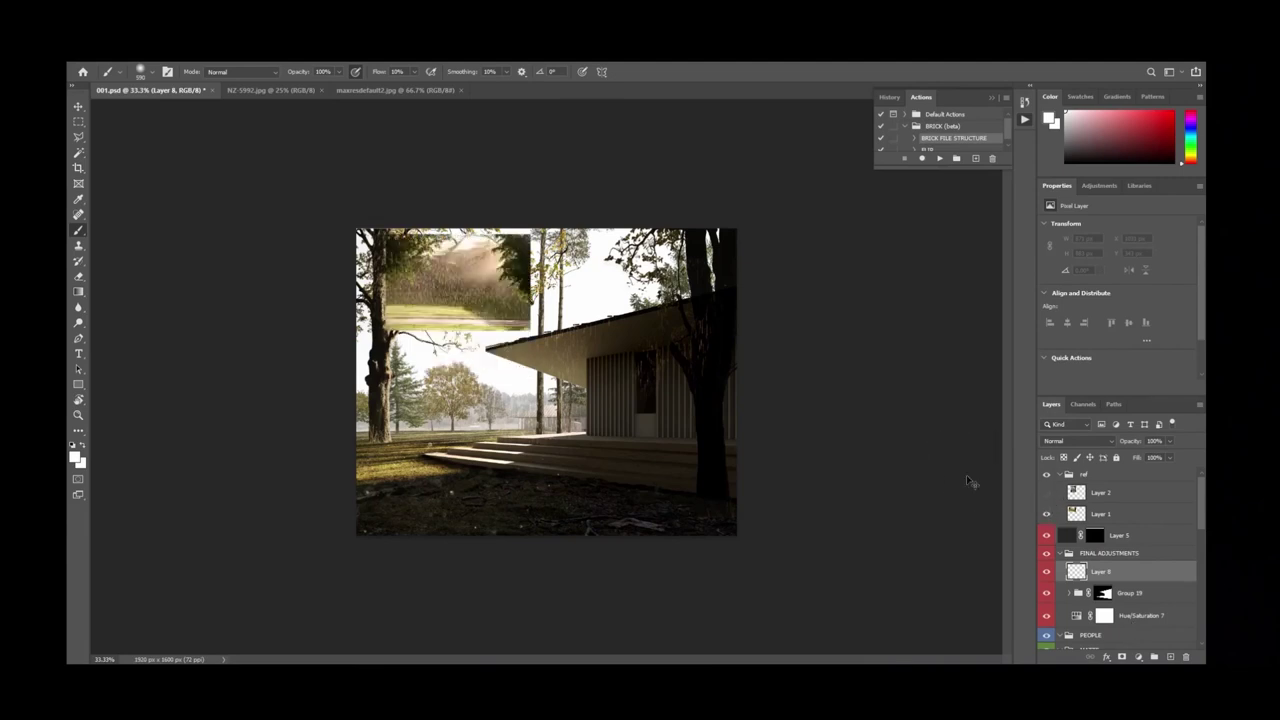
pyautogui.hotkey('ctrl', '+')
pyautogui.hotkey('ctrl', '+')
pyautogui.hotkey('ctrl', '-')
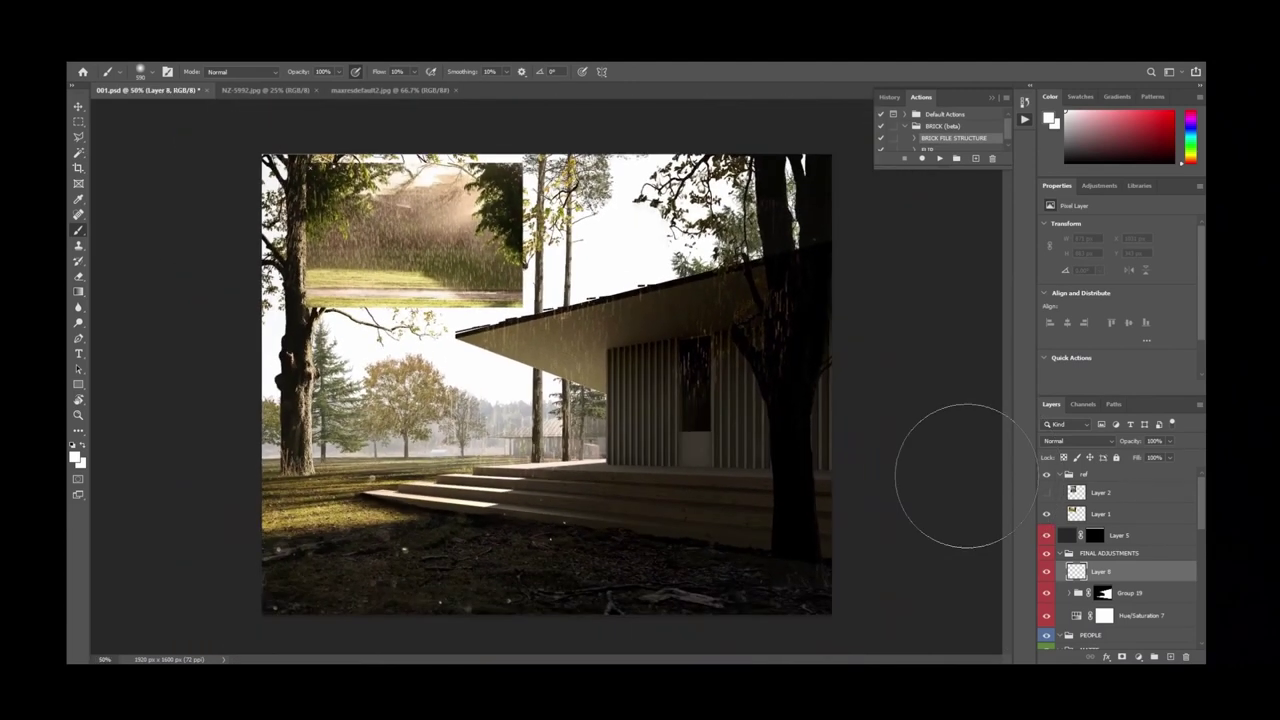
pyautogui.press('m')
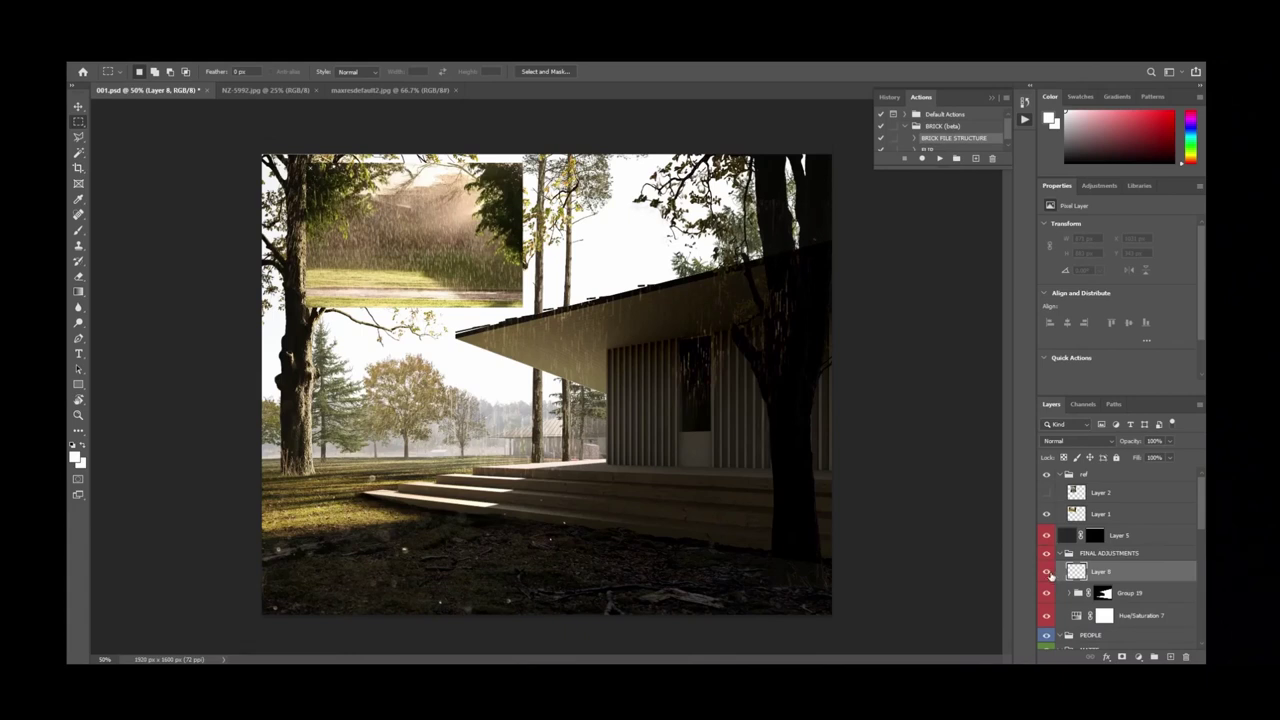
pyautogui.click(1046, 515)
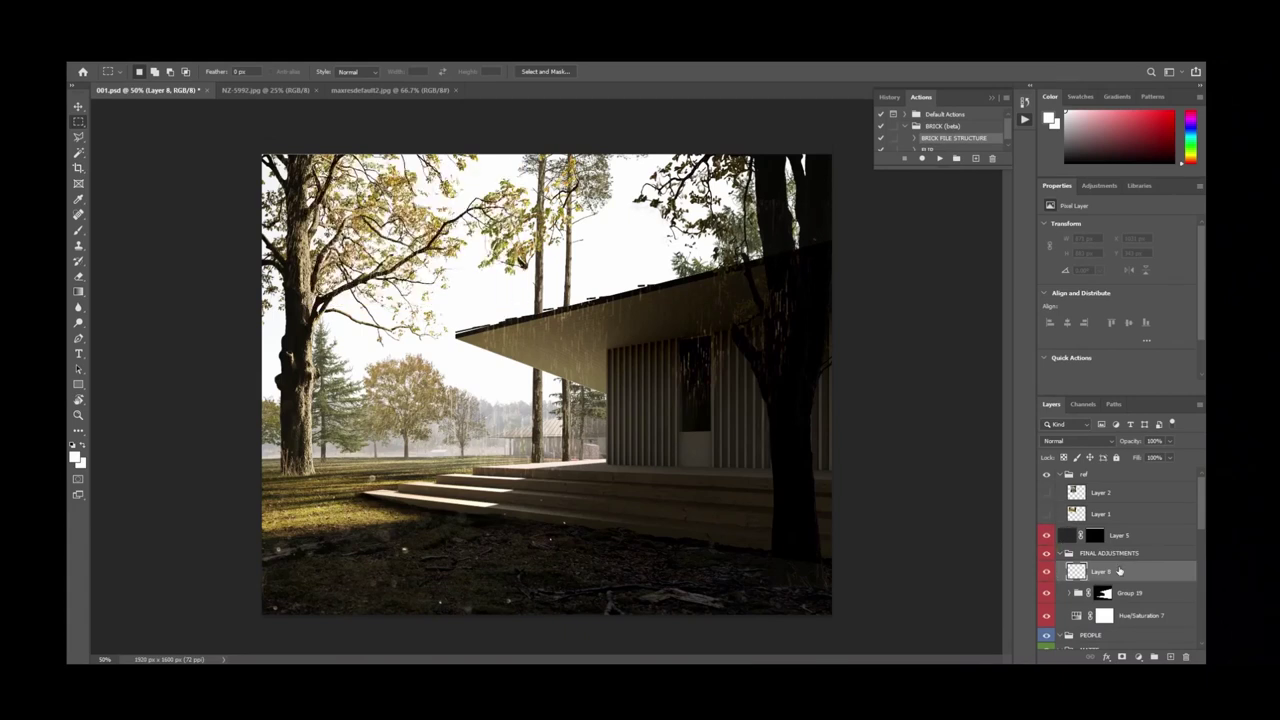
pyautogui.hotkey('ctrl', '-')
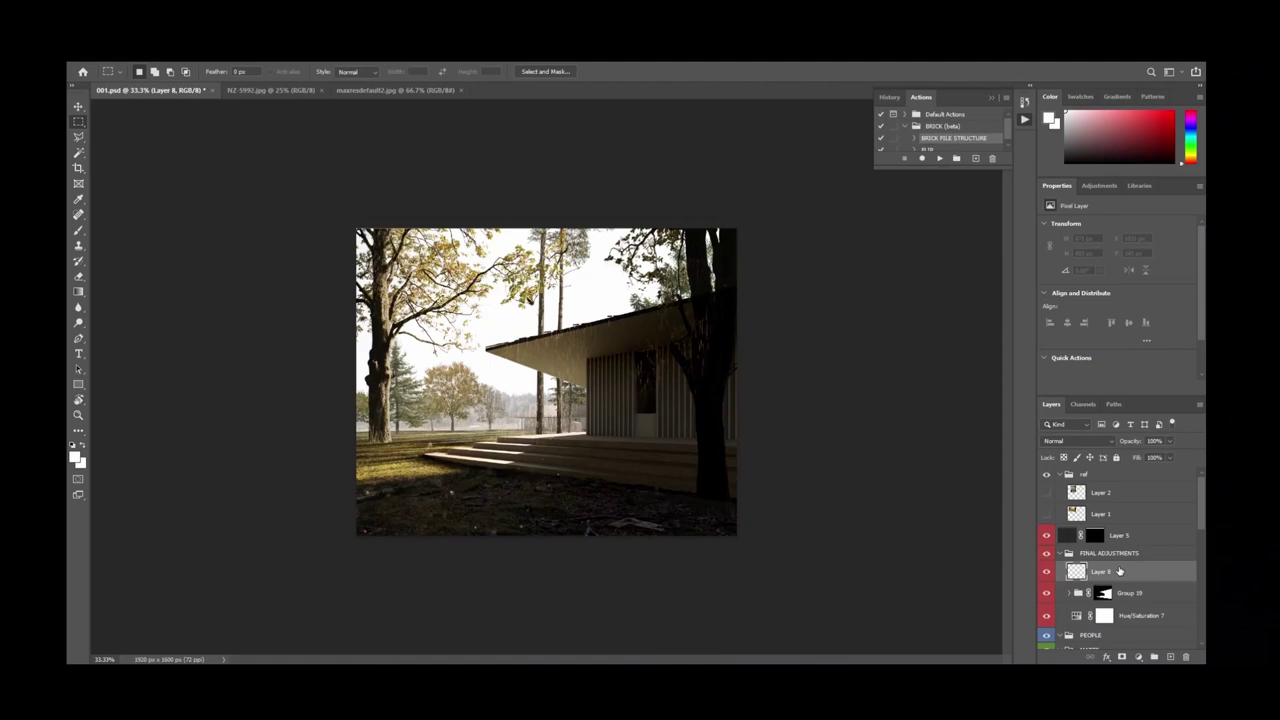
pyautogui.hotkey('ctrl', '+')
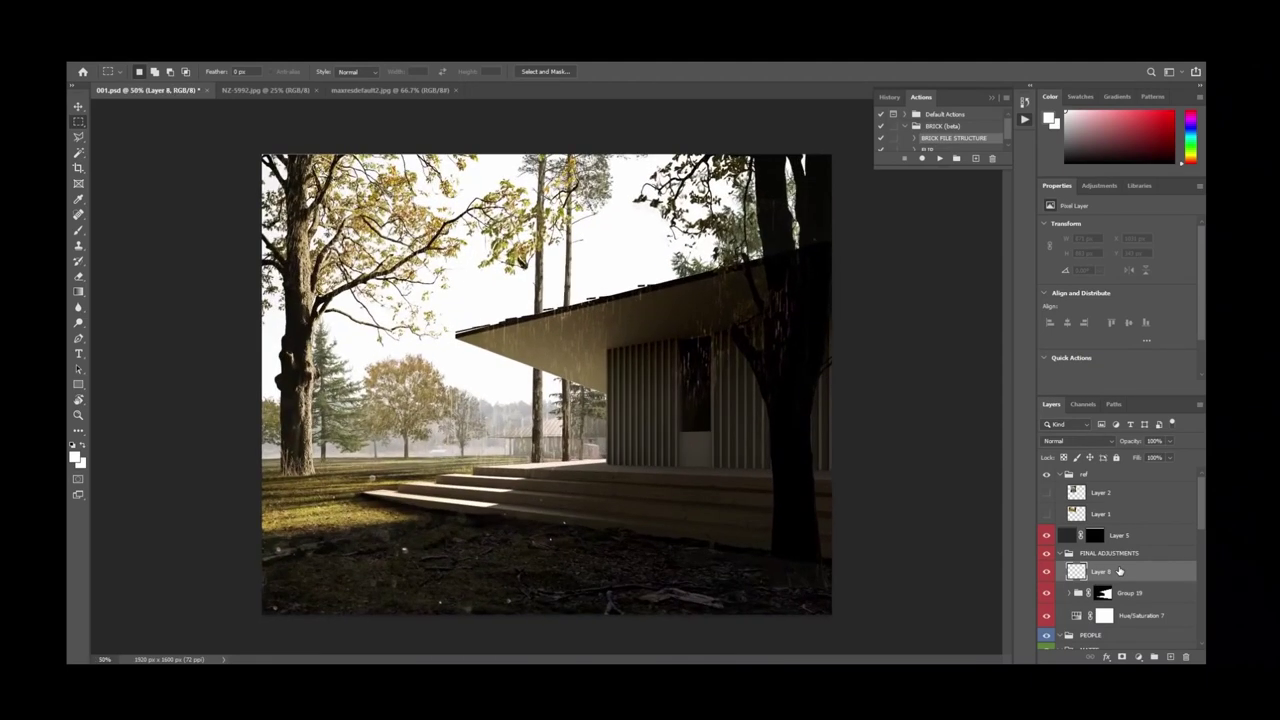
# Paint a large soft white glow on the new layer over the sky, upper trees and roof edge.
pyautogui.press('b')
pyautogui.moveTo(640, 256)
pyautogui.keyDown('alt'); pyautogui.mouseDown(button='right')
pyautogui.moveTo(600, 272)
pyautogui.moveTo(650, 268)
pyautogui.moveTo(634, 233)
pyautogui.moveTo(675, 245)
pyautogui.moveTo(610, 230)
pyautogui.mouseUp(button='right'); pyautogui.keyUp('alt')
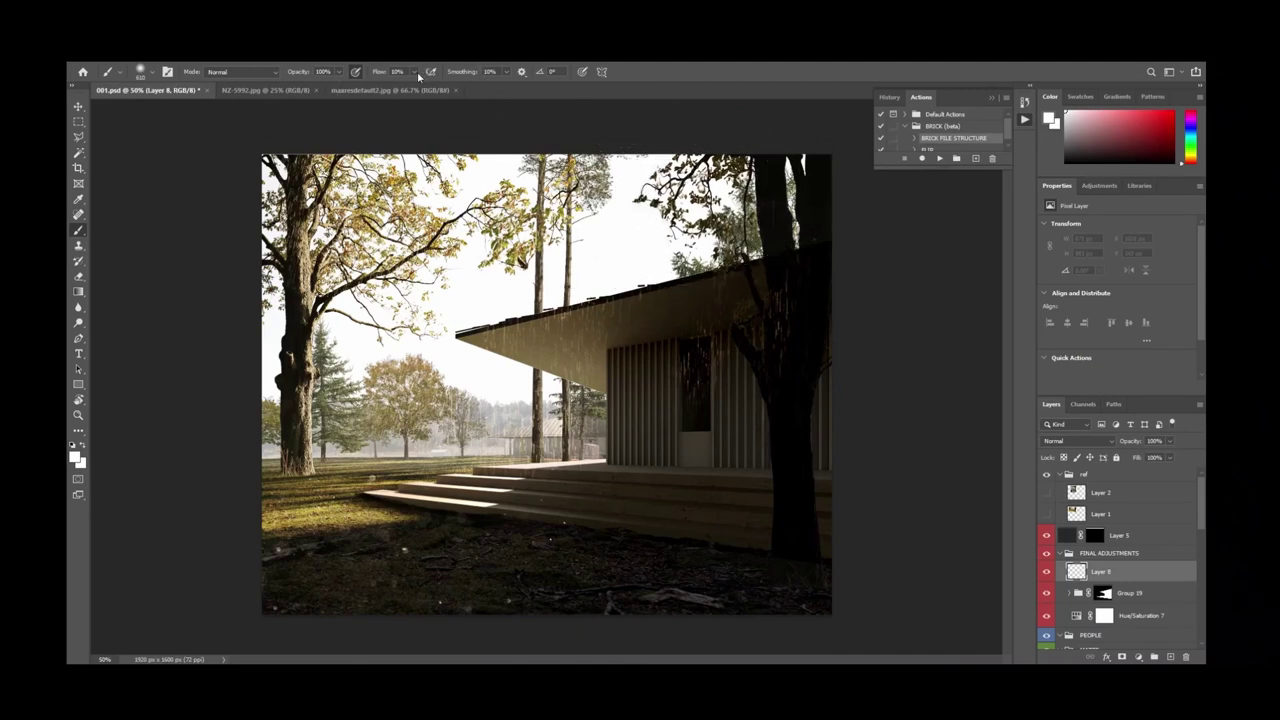
pyautogui.moveTo(714, 214)
pyautogui.mouseDown()
pyautogui.moveTo(694, 203)
pyautogui.moveTo(729, 184)
pyautogui.moveTo(693, 225)
pyautogui.moveTo(396, 313)
pyautogui.mouseUp()
pyautogui.moveTo(709, 192); pyautogui.dragTo(390, 305)
pyautogui.moveTo(729, 160); pyautogui.dragTo(480, 300)
pyautogui.moveTo(651, 200); pyautogui.dragTo(560, 320)
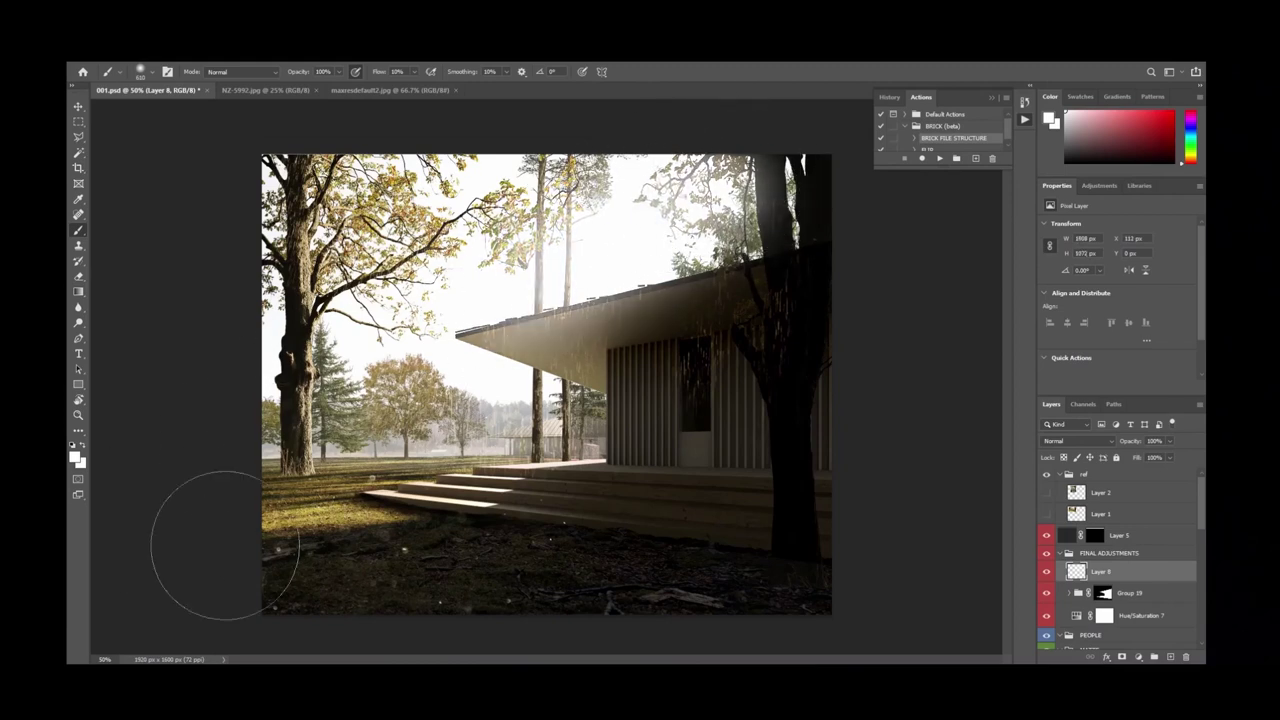
pyautogui.moveTo(738, 240); pyautogui.dragTo(620, 318)
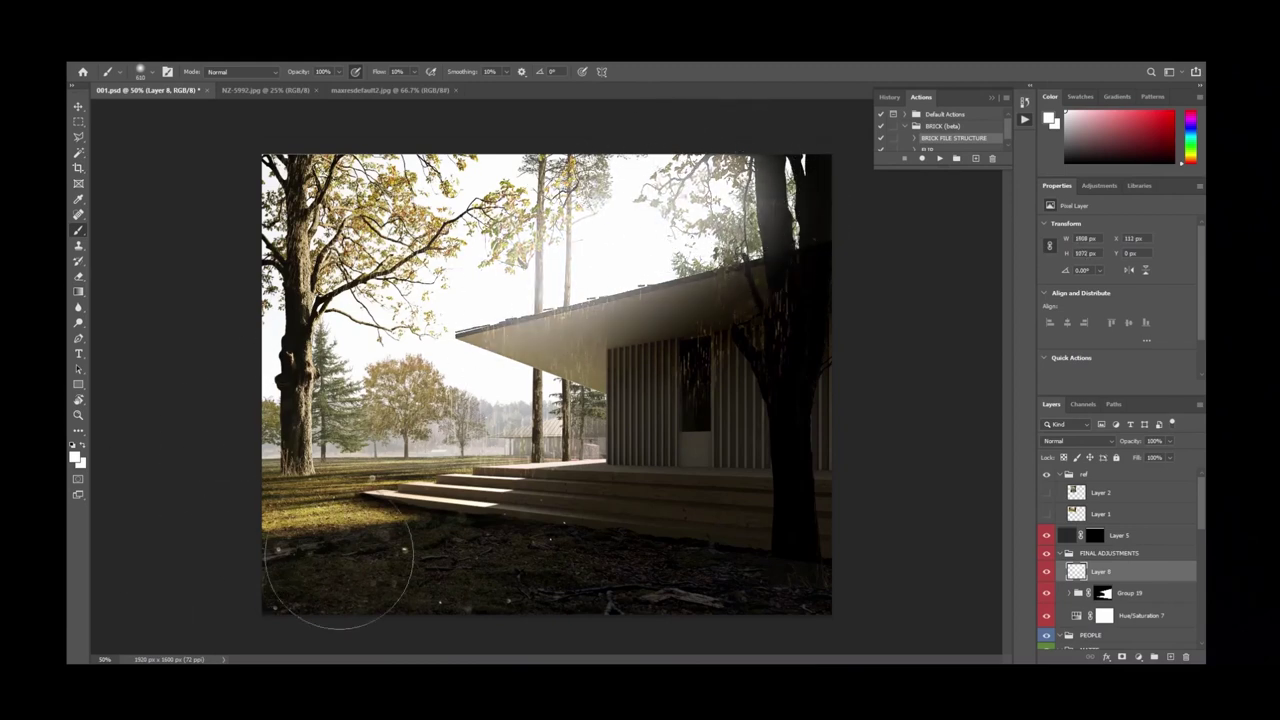
# Erase the excess white glow over the facade and flip the whole canvas horizontally.
pyautogui.press('e')
pyautogui.keyDown('alt'); pyautogui.moveTo(626, 412); pyautogui.dragTo(556, 421, button='right'); pyautogui.keyUp('alt')
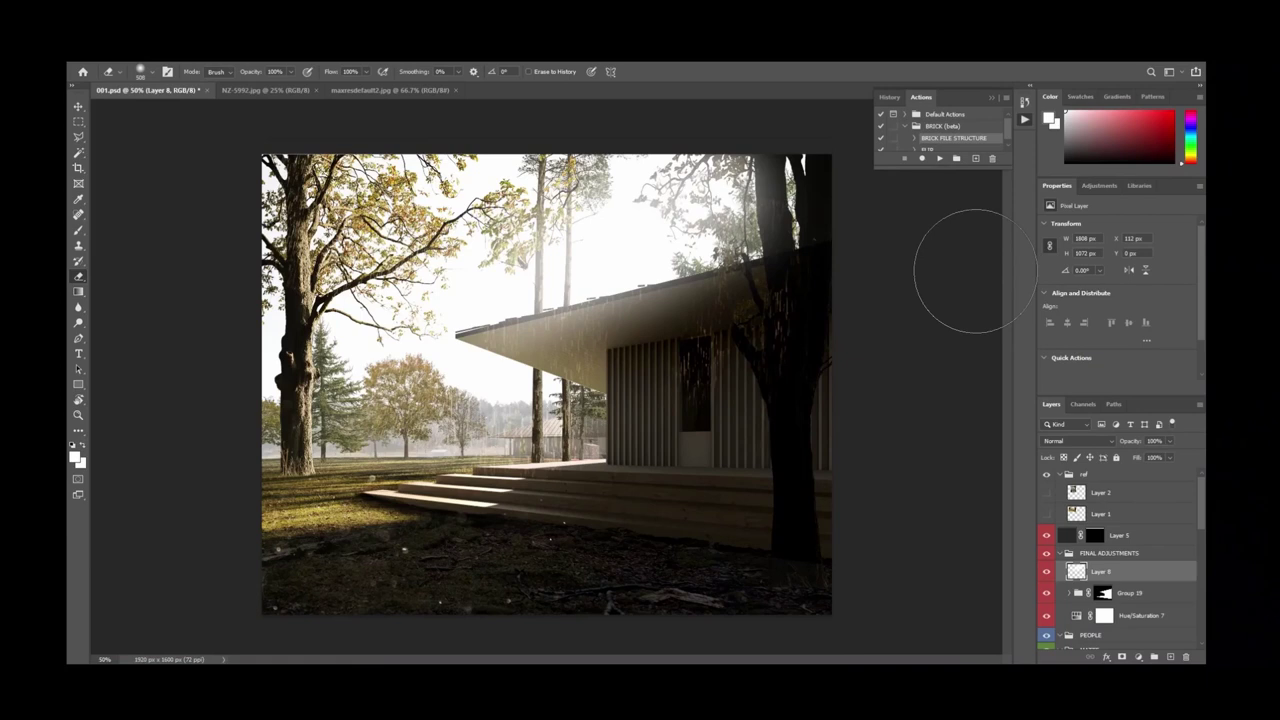
pyautogui.hotkey('ctrl', 'shift', 'h')
pyautogui.hotkey('ctrl', '-')
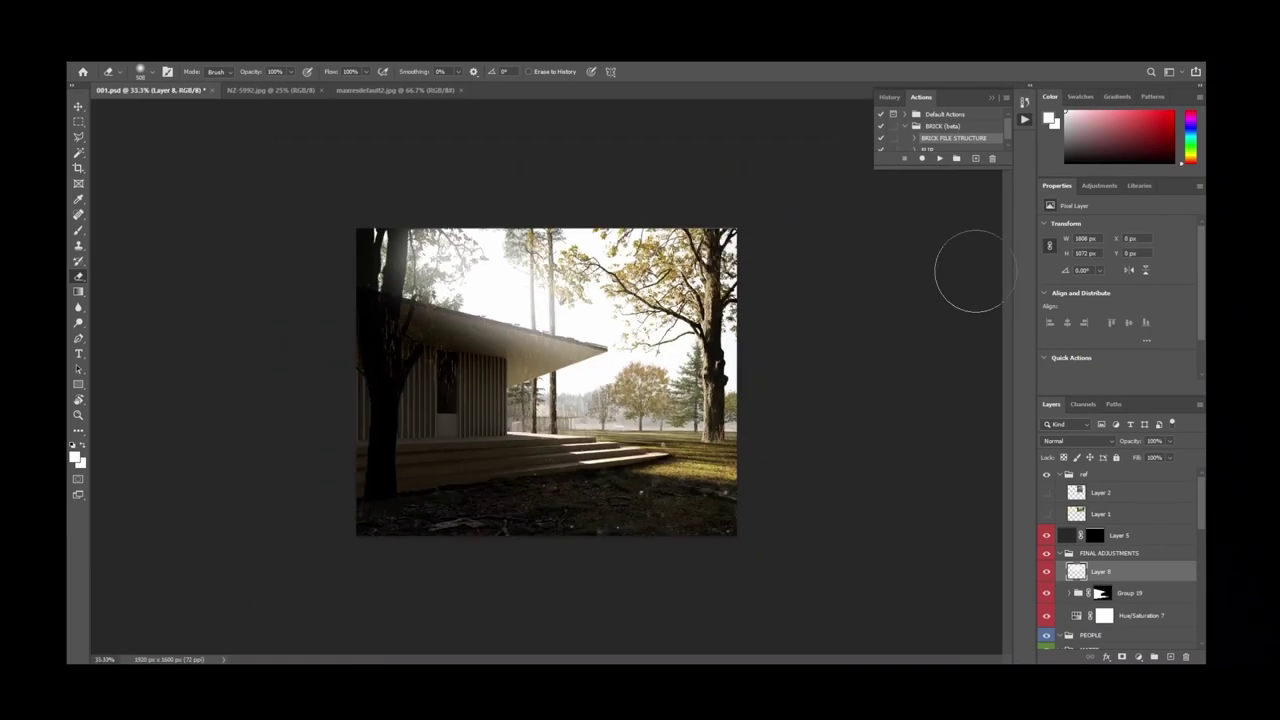
pyautogui.hotkey('ctrl', '+')
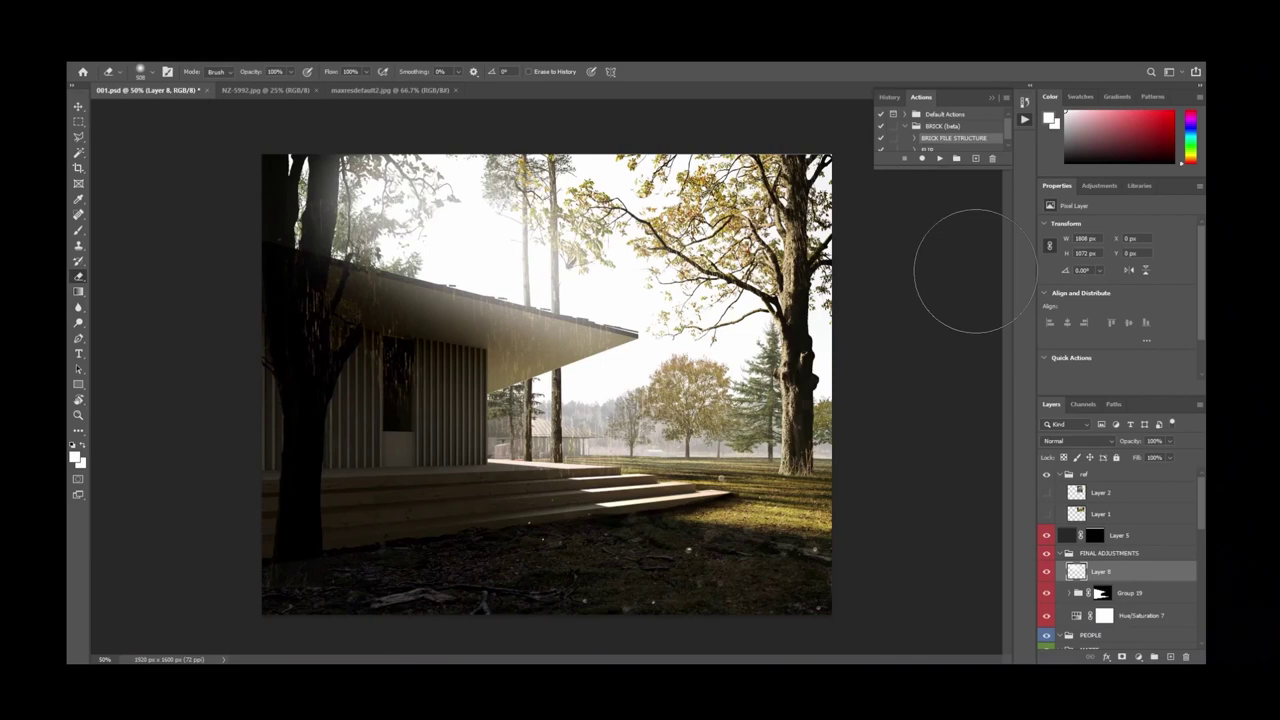
# Paint faint white haze on the glow layer over the distant treeline and the large tree beside the lawn.
pyautogui.press('b')
pyautogui.moveTo(590, 387)
pyautogui.keyDown('alt'); pyautogui.mouseDown(button='right')
pyautogui.moveTo(554, 414)
pyautogui.moveTo(530, 406)
pyautogui.mouseUp(button='right'); pyautogui.keyUp('alt')
pyautogui.moveTo(528, 406)
pyautogui.mouseDown()
pyautogui.moveTo(605, 402)
pyautogui.moveTo(645, 342)
pyautogui.moveTo(680, 372)
pyautogui.moveTo(703, 330)
pyautogui.mouseUp()
pyautogui.moveTo(818, 428)
pyautogui.mouseDown()
pyautogui.moveTo(781, 348)
pyautogui.moveTo(830, 330)
pyautogui.moveTo(837, 286)
pyautogui.moveTo(815, 255)
pyautogui.mouseUp()
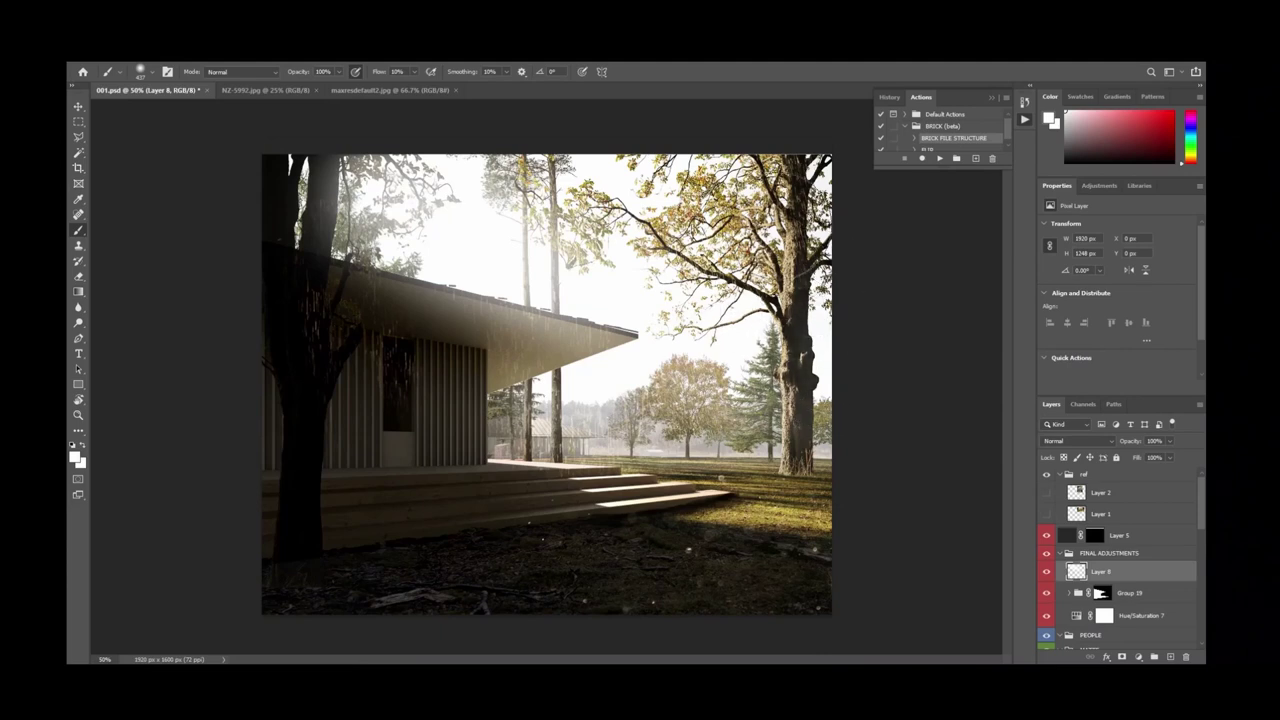
pyautogui.hotkey('ctrl', '-')
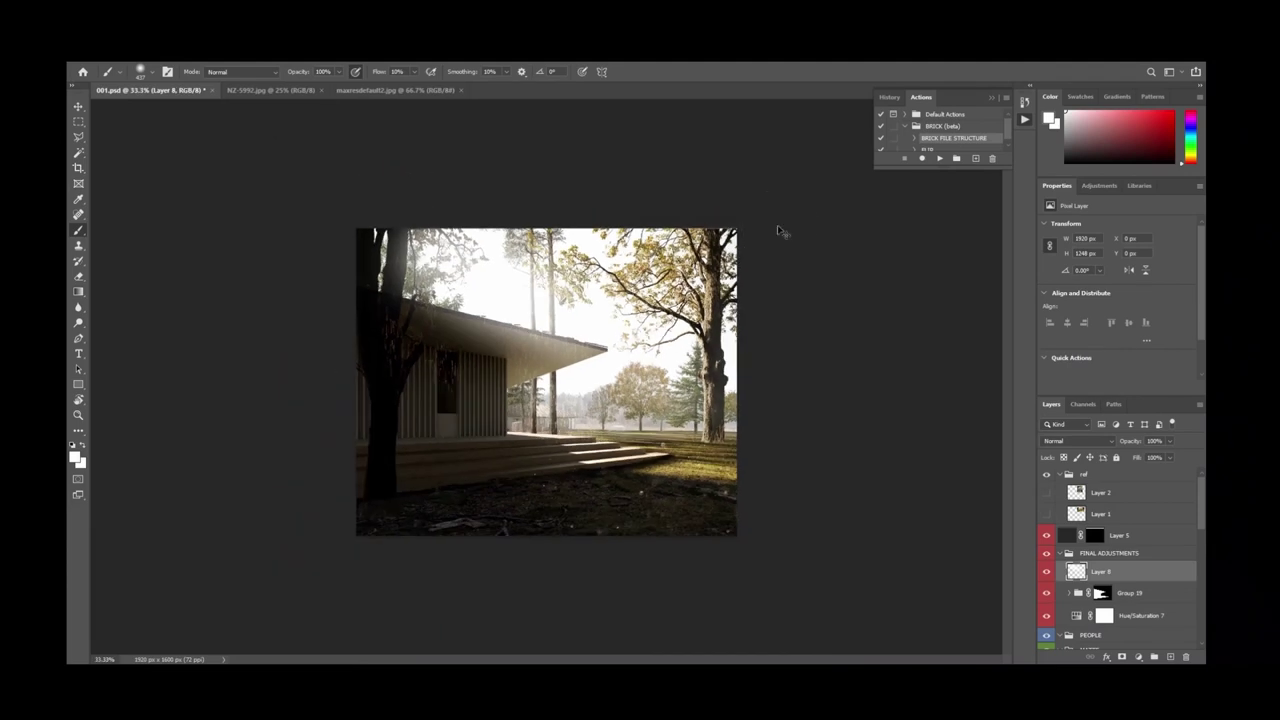
pyautogui.hotkey('ctrl', '+')
pyautogui.press('e')
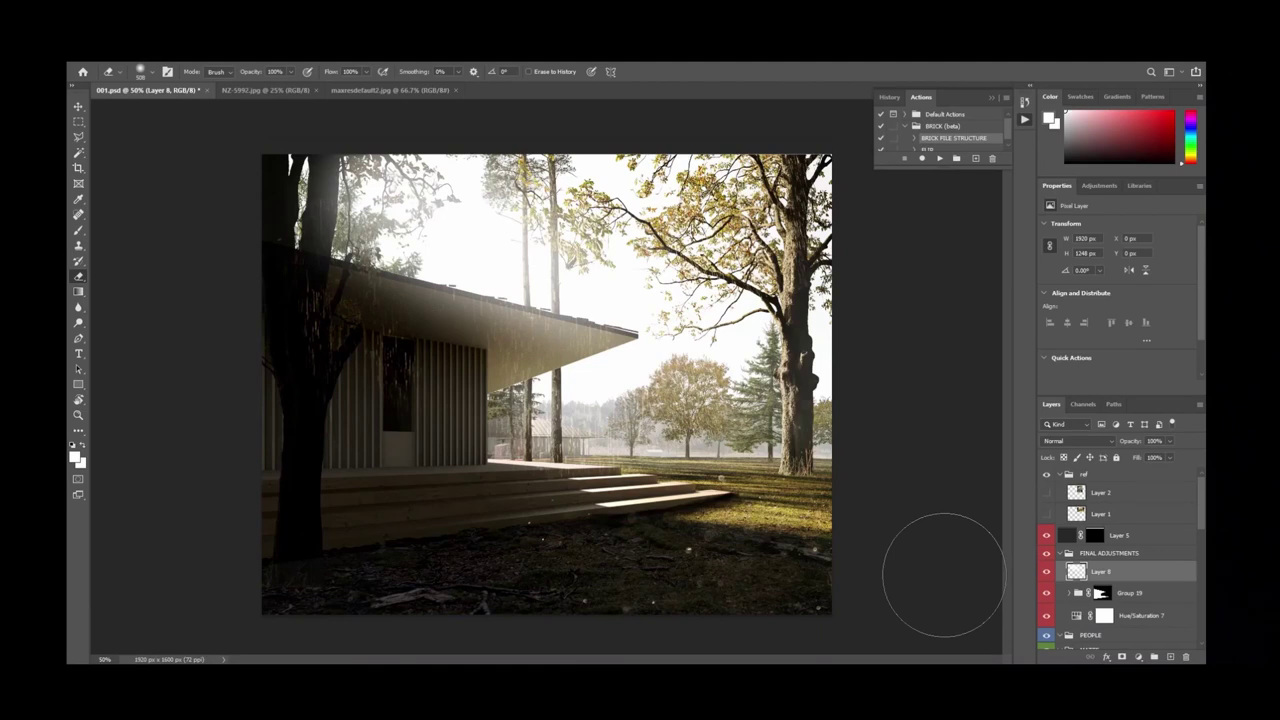
pyautogui.click(1063, 555)
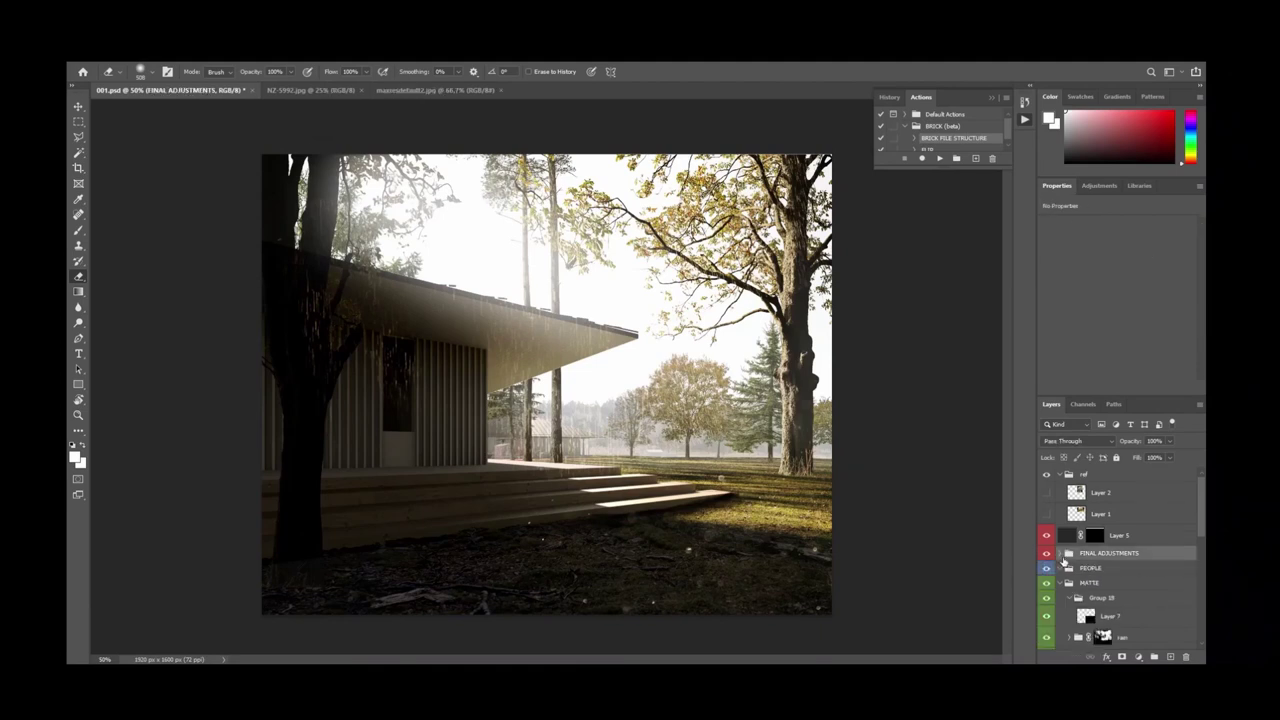
pyautogui.press('m')
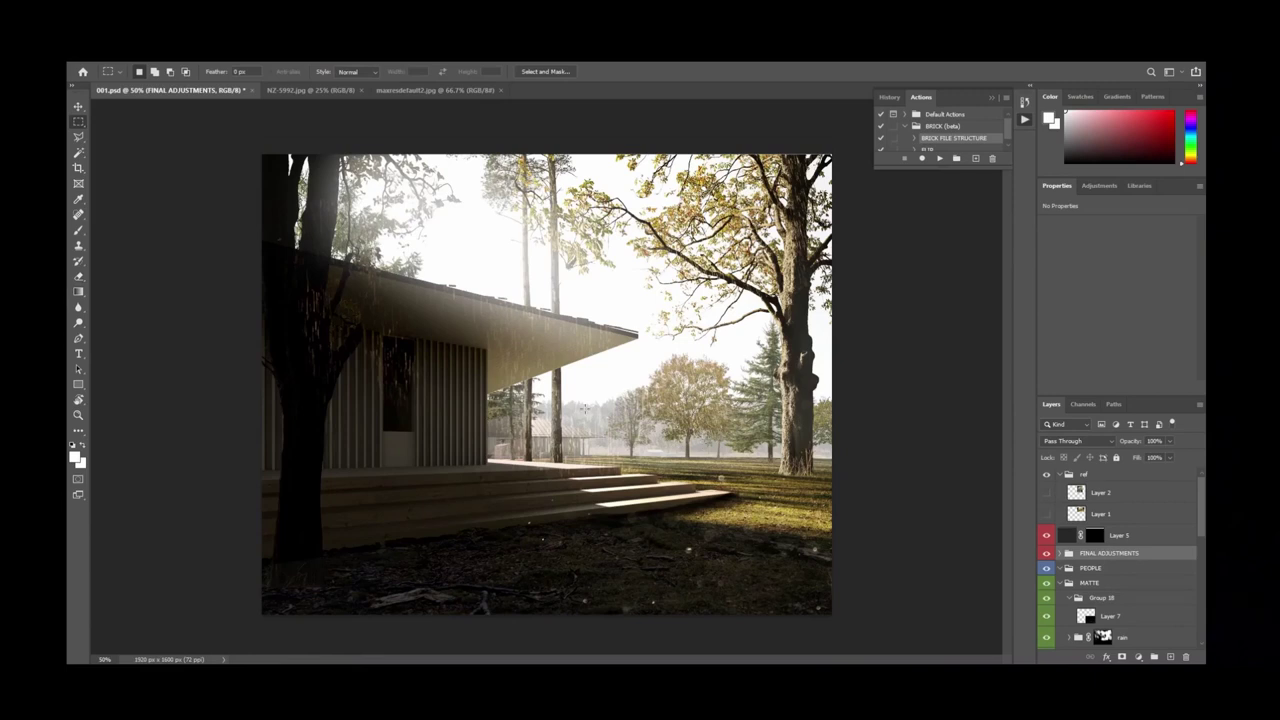
pyautogui.moveTo(550, 464); pyautogui.dragTo(566, 405)
pyautogui.moveTo(1199, 516)
pyautogui.mouseDown()
pyautogui.moveTo(1200, 543)
pyautogui.moveTo(1198, 512)
pyautogui.mouseUp()
pyautogui.click(1061, 553)
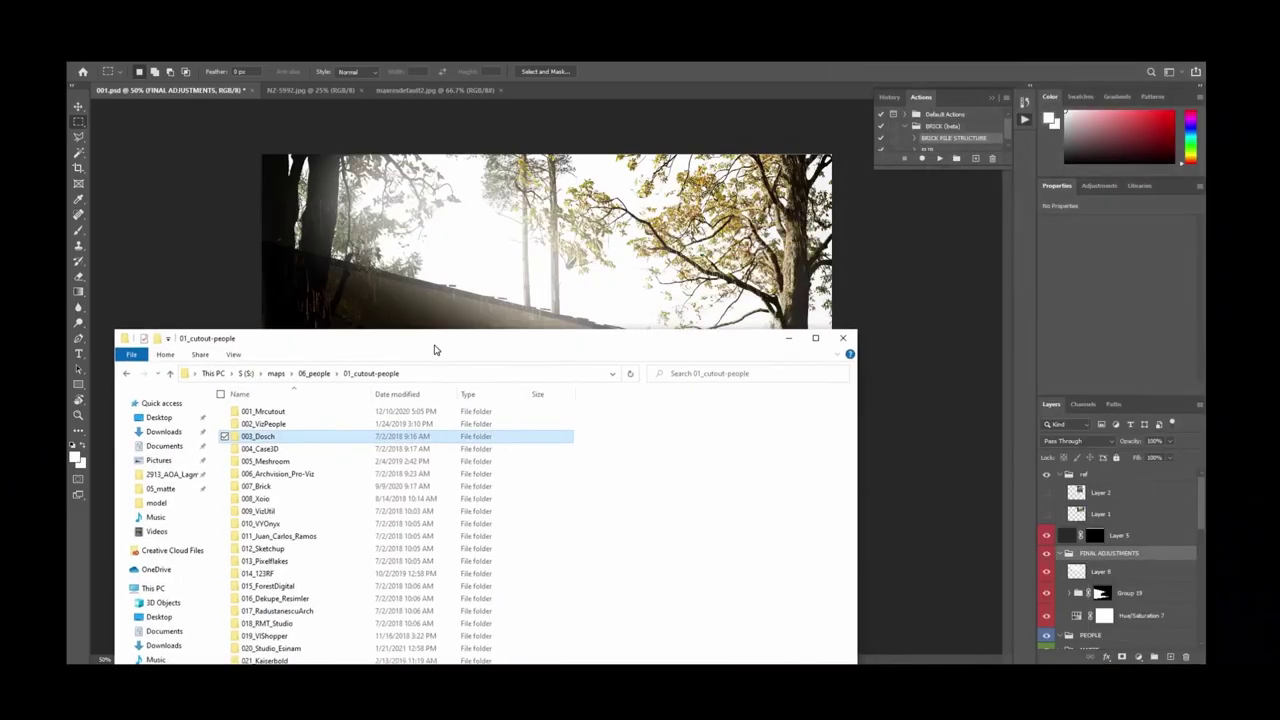
# Enlarge the file browser window and look through the Mrcutout people_kids folder for child cutouts that suit the scene.
pyautogui.moveTo(434, 349); pyautogui.dragTo(545, 270)
pyautogui.doubleClick(545, 270)
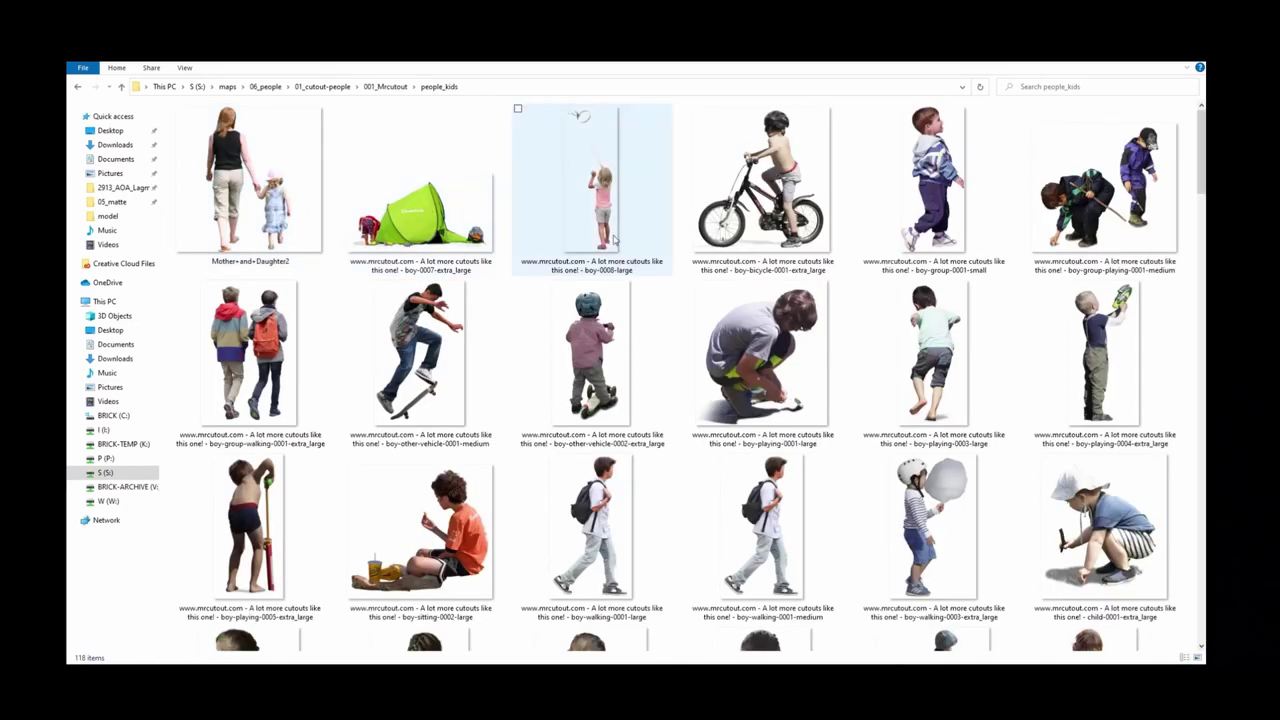
pyautogui.click(716, 203)
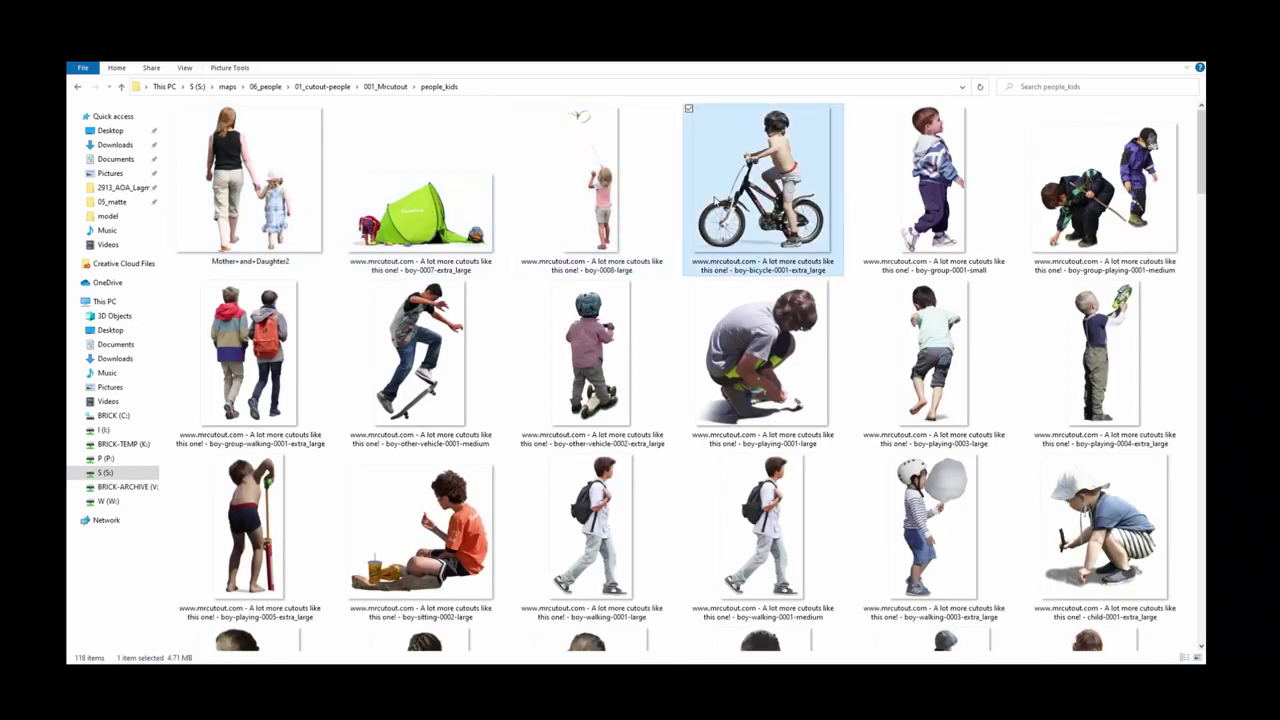
pyautogui.scroll(-5, 716, 203)
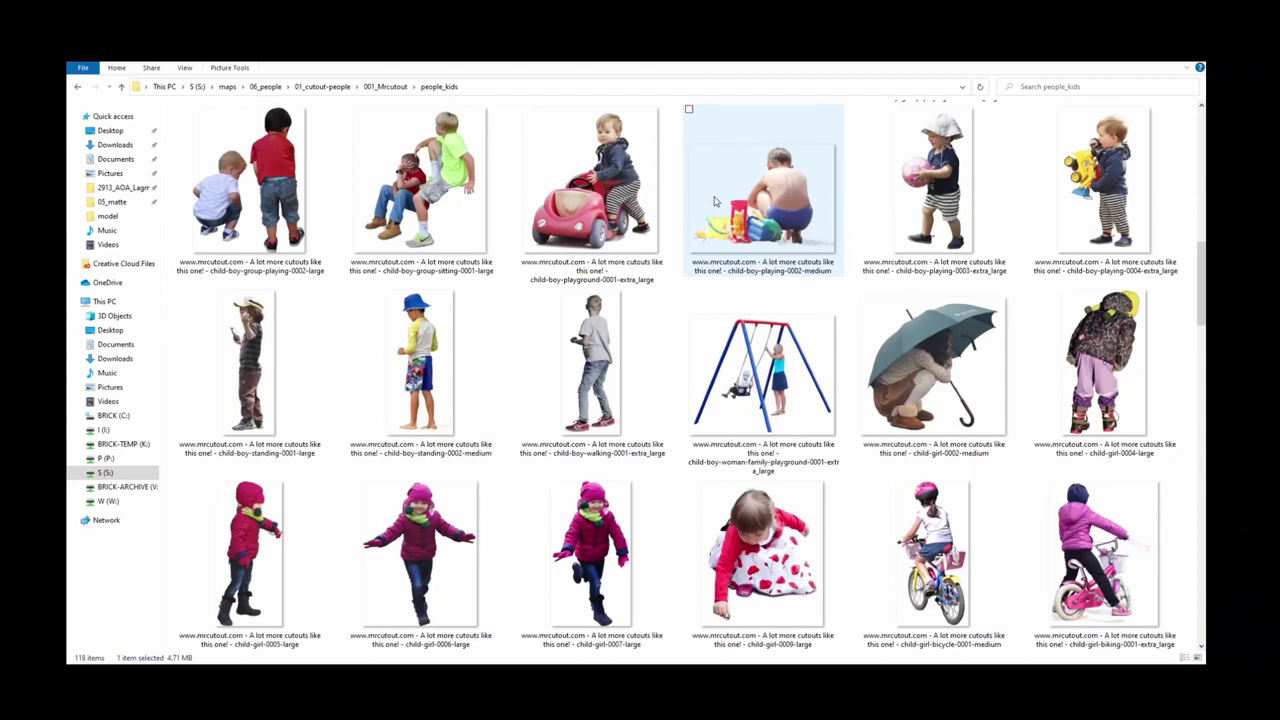
pyautogui.click(576, 418)
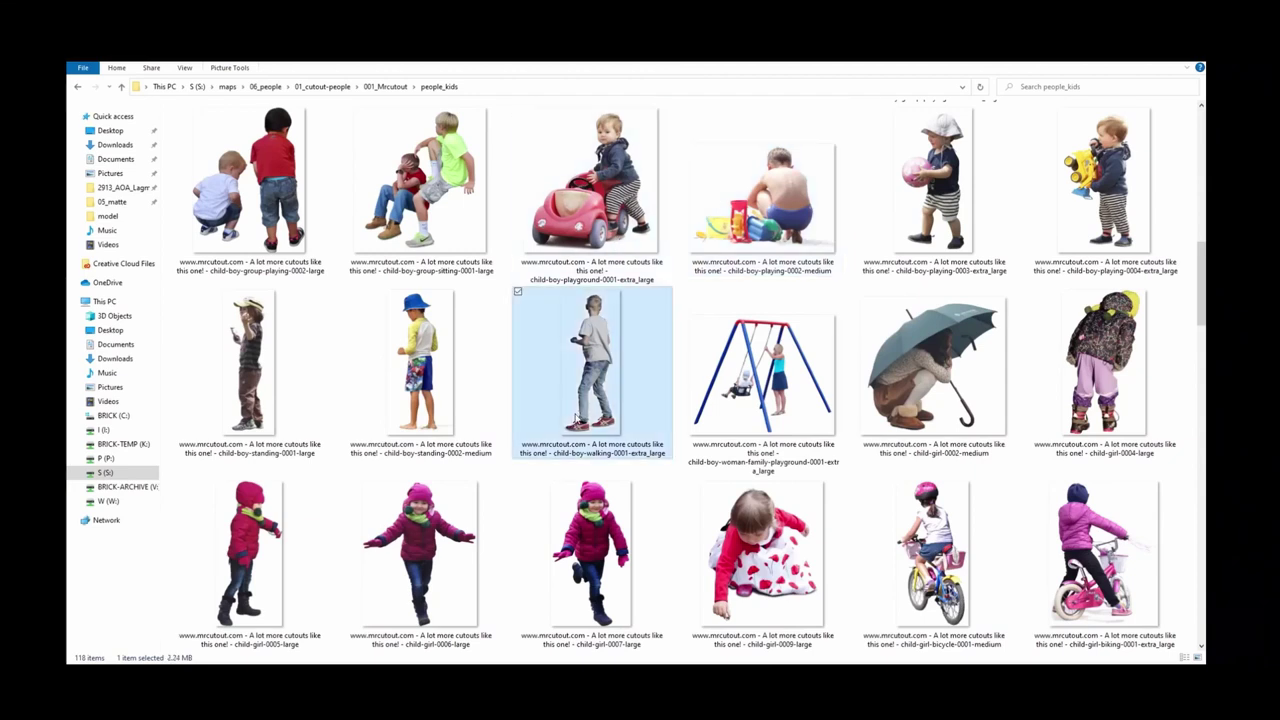
pyautogui.scroll(-3, 576, 418)
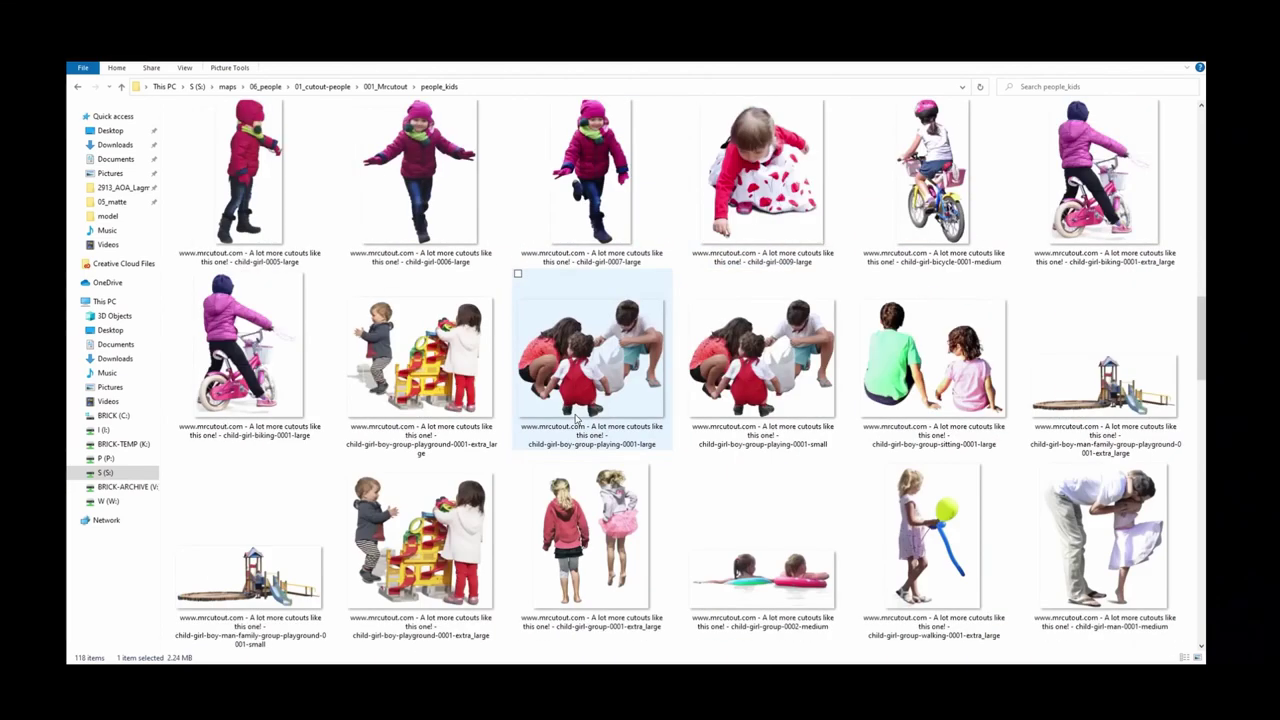
pyautogui.scroll(-5, 576, 418)
pyautogui.hotkey('alt', 'Tab')
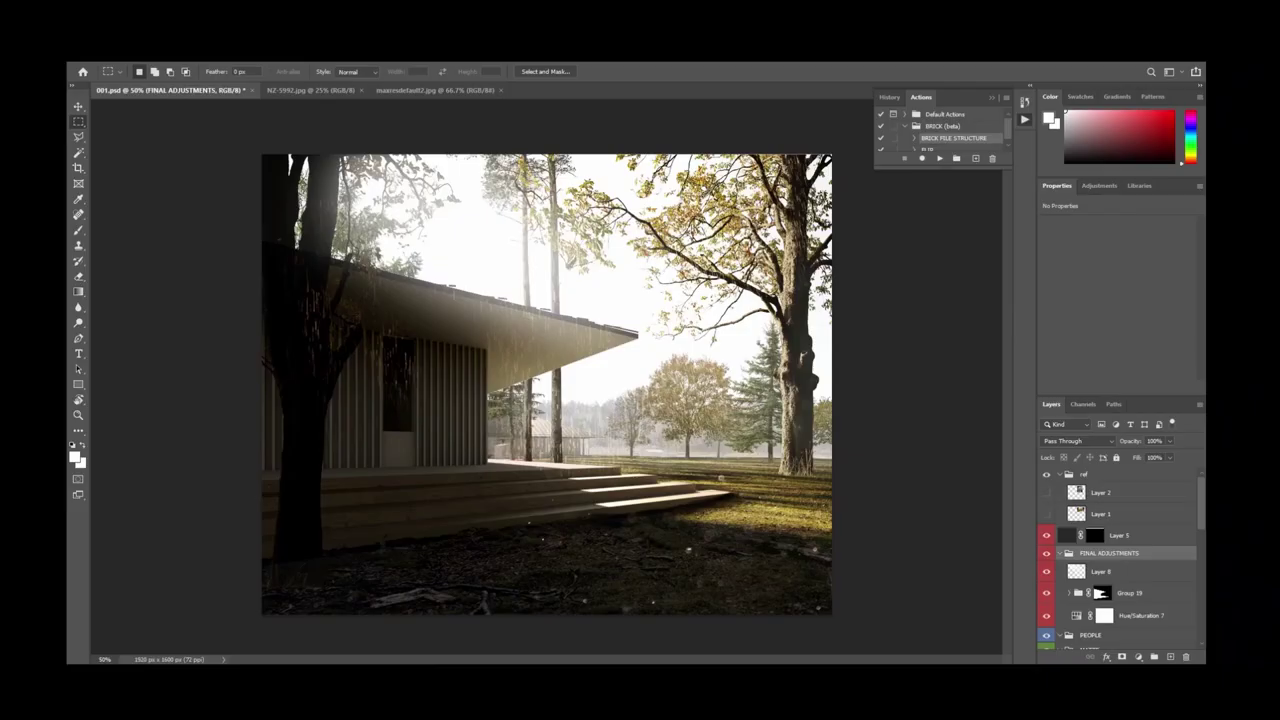
# Switch to the Studio Esinam cutout library in the browser and review its figures and filter categories.
pyautogui.hotkey('alt', 'Tab')
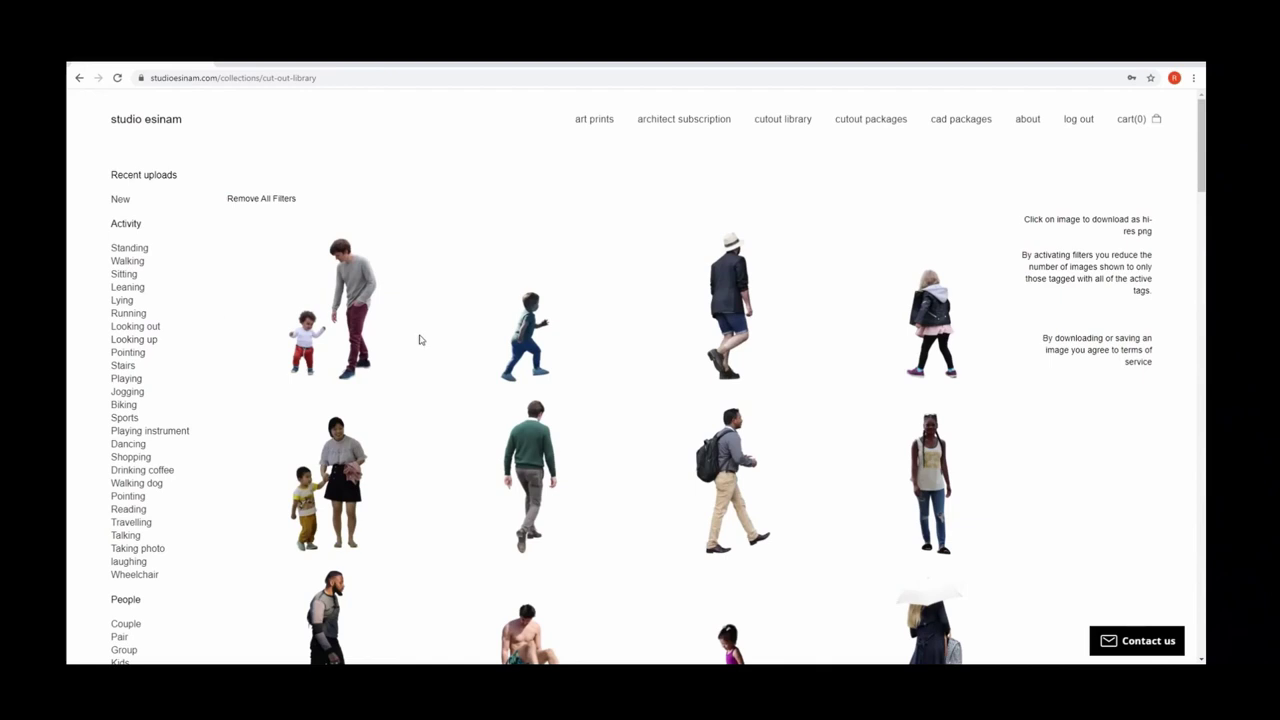
pyautogui.scroll(-1, 424, 344)
pyautogui.scroll(1, 425, 346)
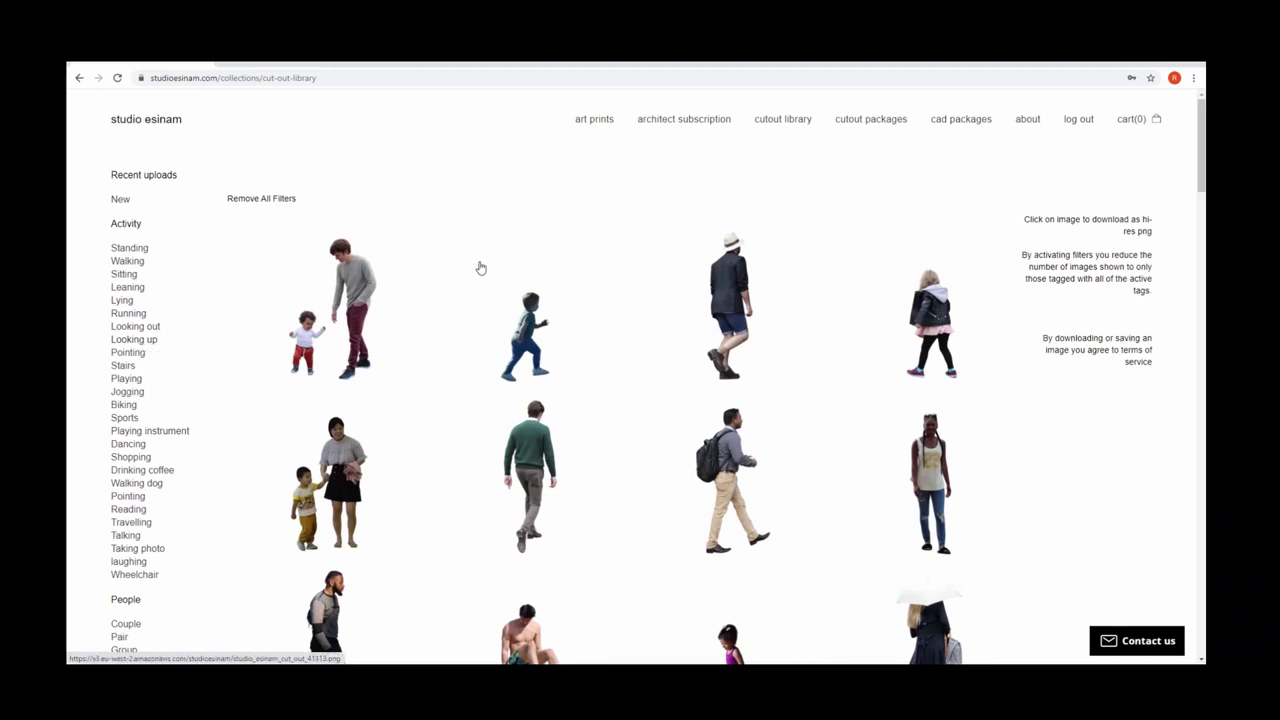
pyautogui.scroll(-2, 480, 268)
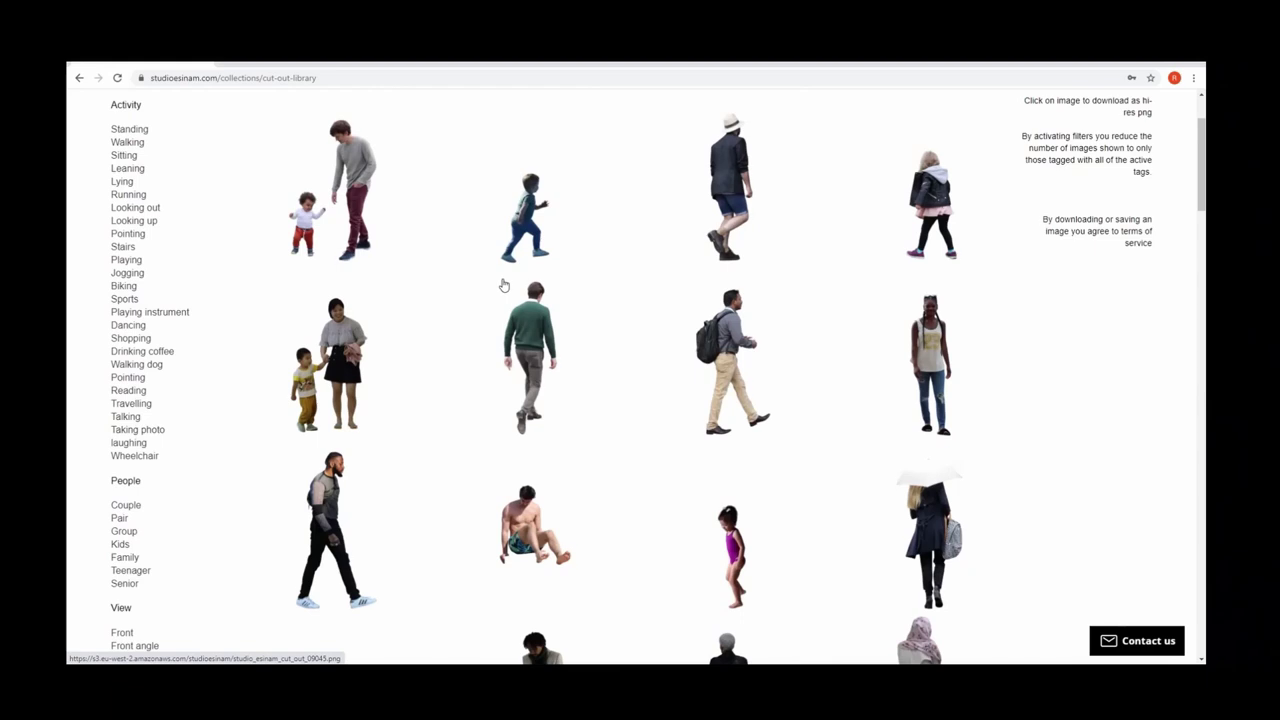
pyautogui.scroll(2, 504, 286)
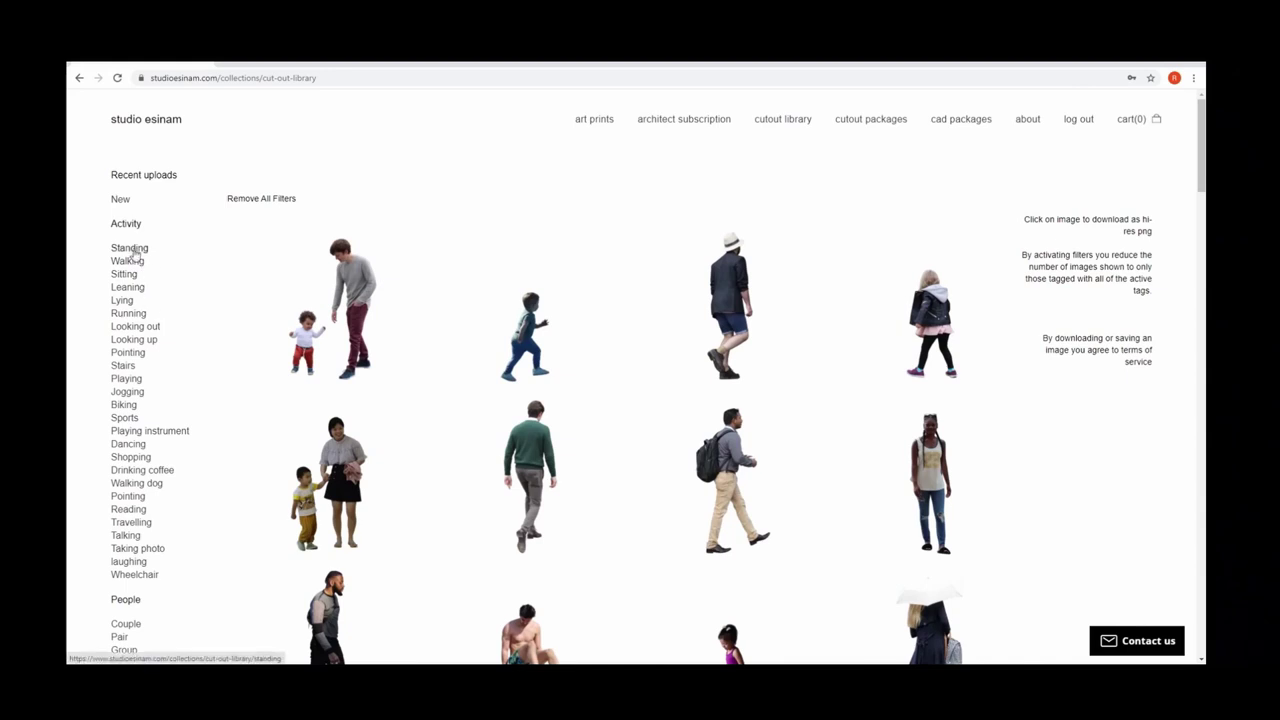
pyautogui.scroll(-3, 177, 380)
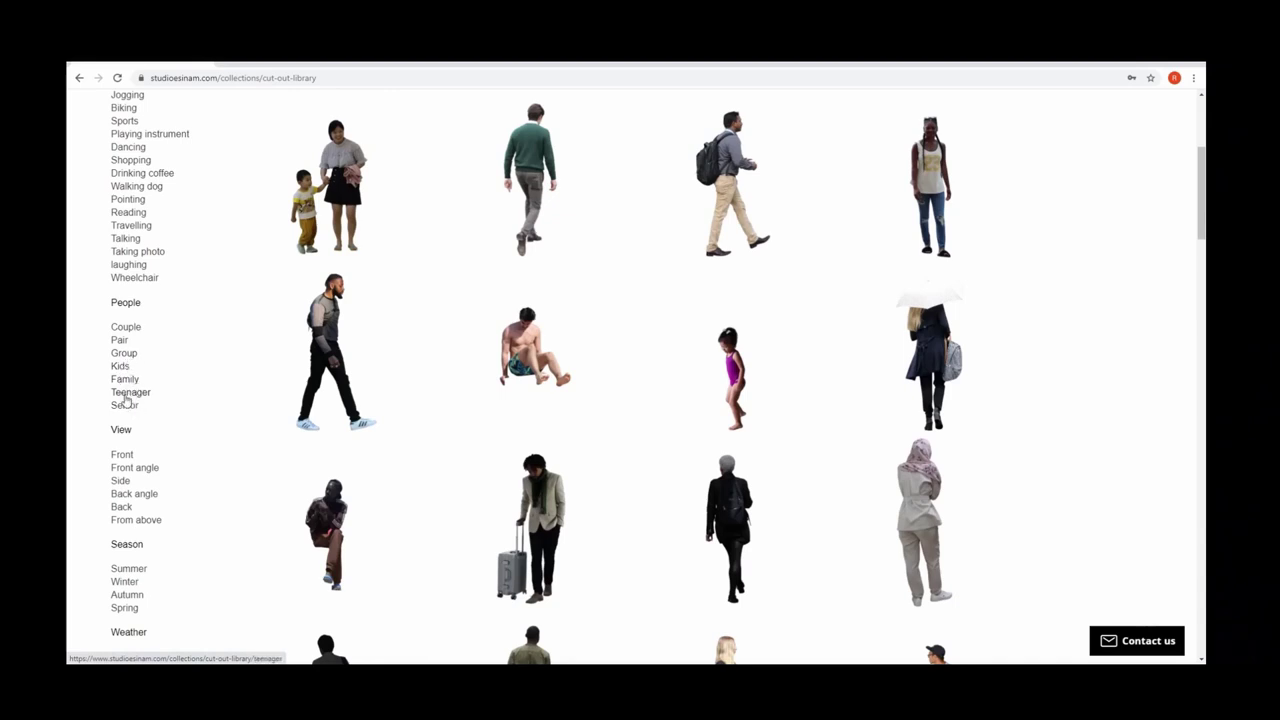
pyautogui.scroll(-1, 120, 410)
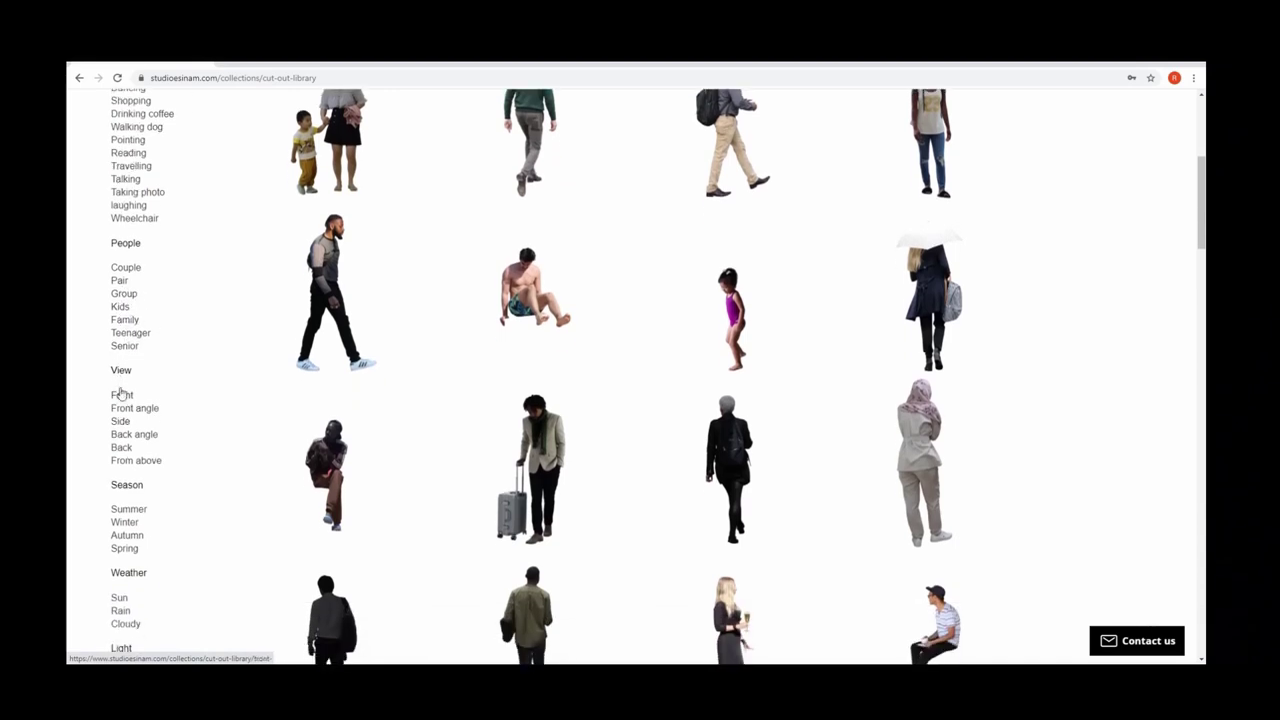
pyautogui.scroll(-4, 146, 447)
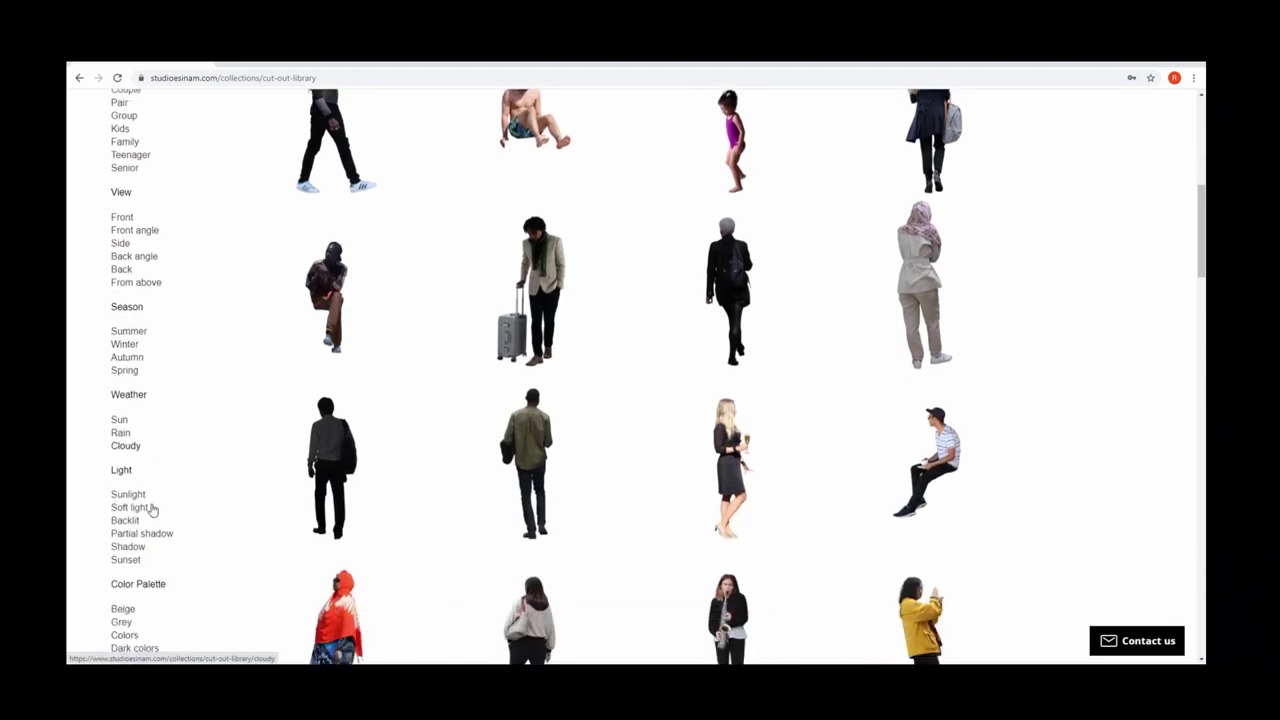
pyautogui.scroll(-2, 220, 490)
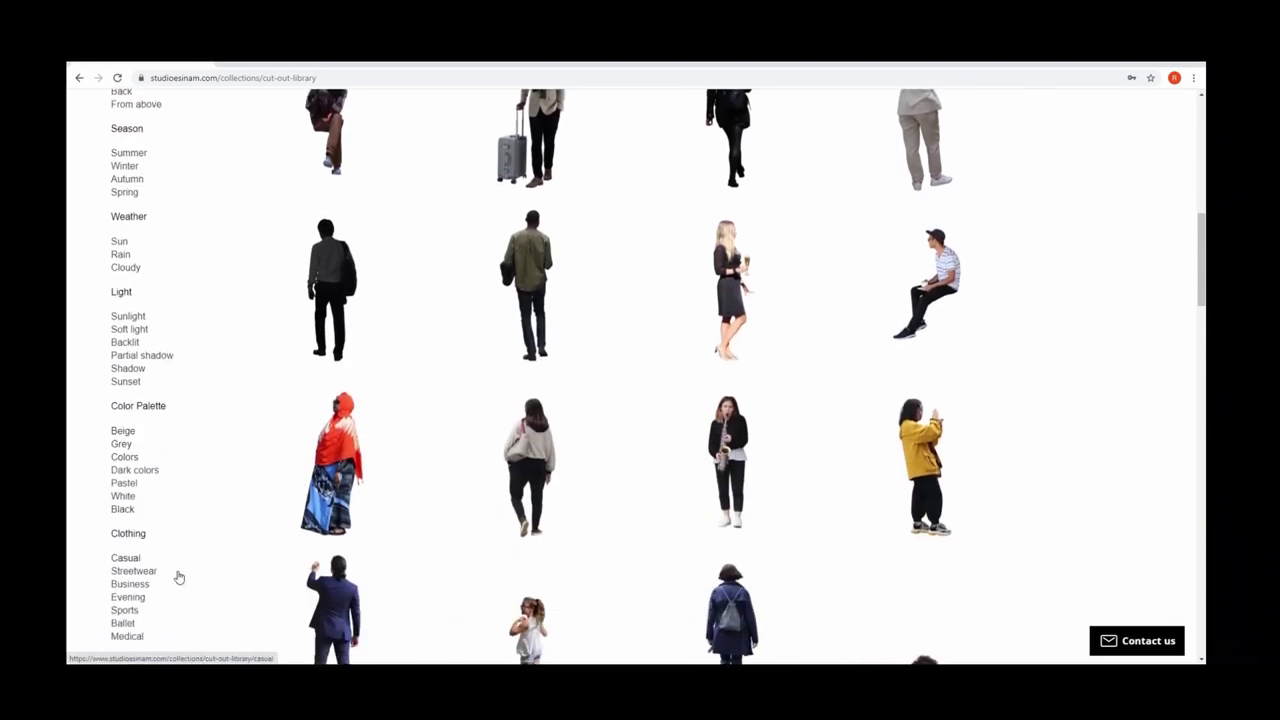
pyautogui.scroll(-1, 170, 585)
pyautogui.scroll(8, 180, 578)
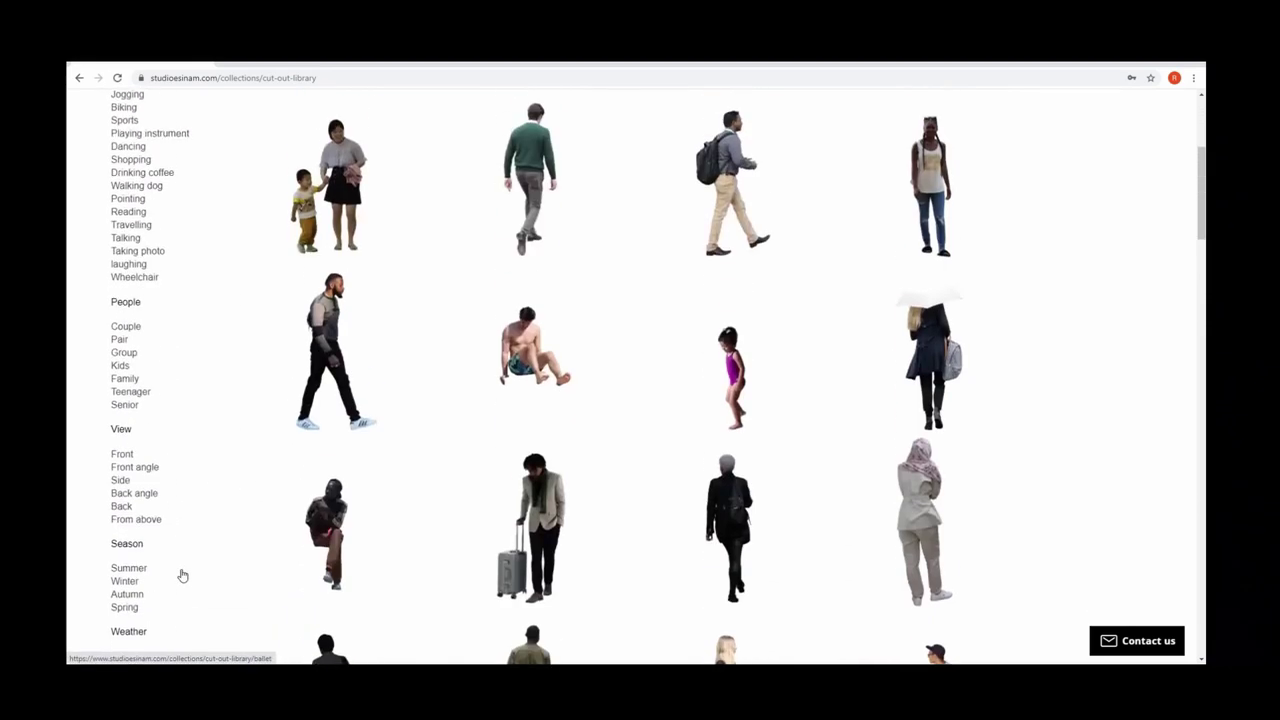
# Filter the Studio Esinam cutout library to Kids and look through the figures for suitable children.
pyautogui.click(125, 372)
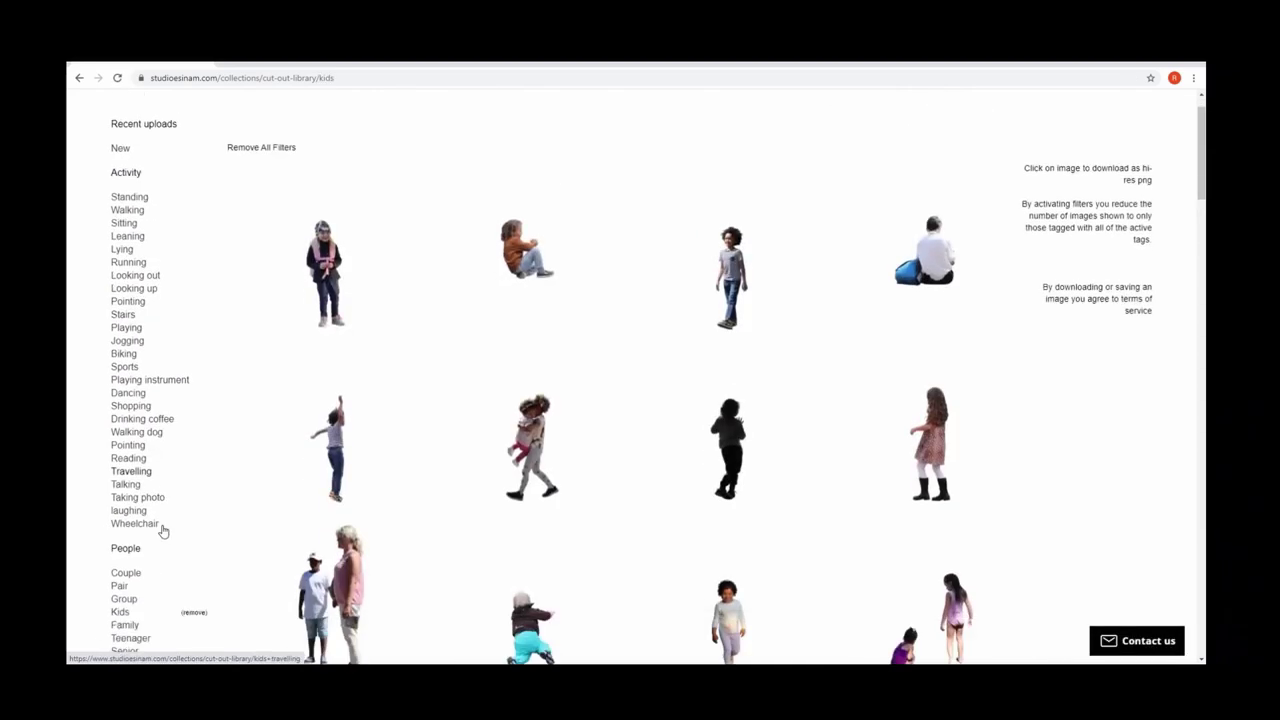
pyautogui.scroll(-1, 160, 528)
pyautogui.scroll(1, 170, 495)
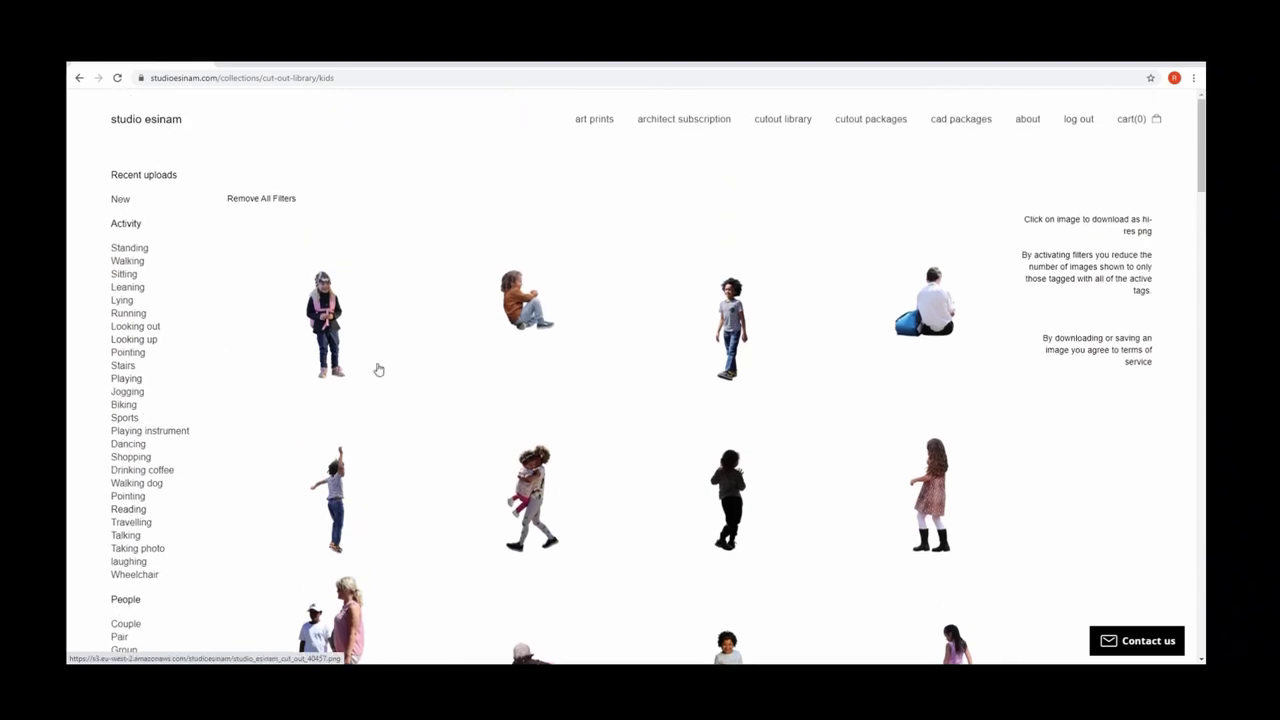
pyautogui.scroll(-2, 705, 397)
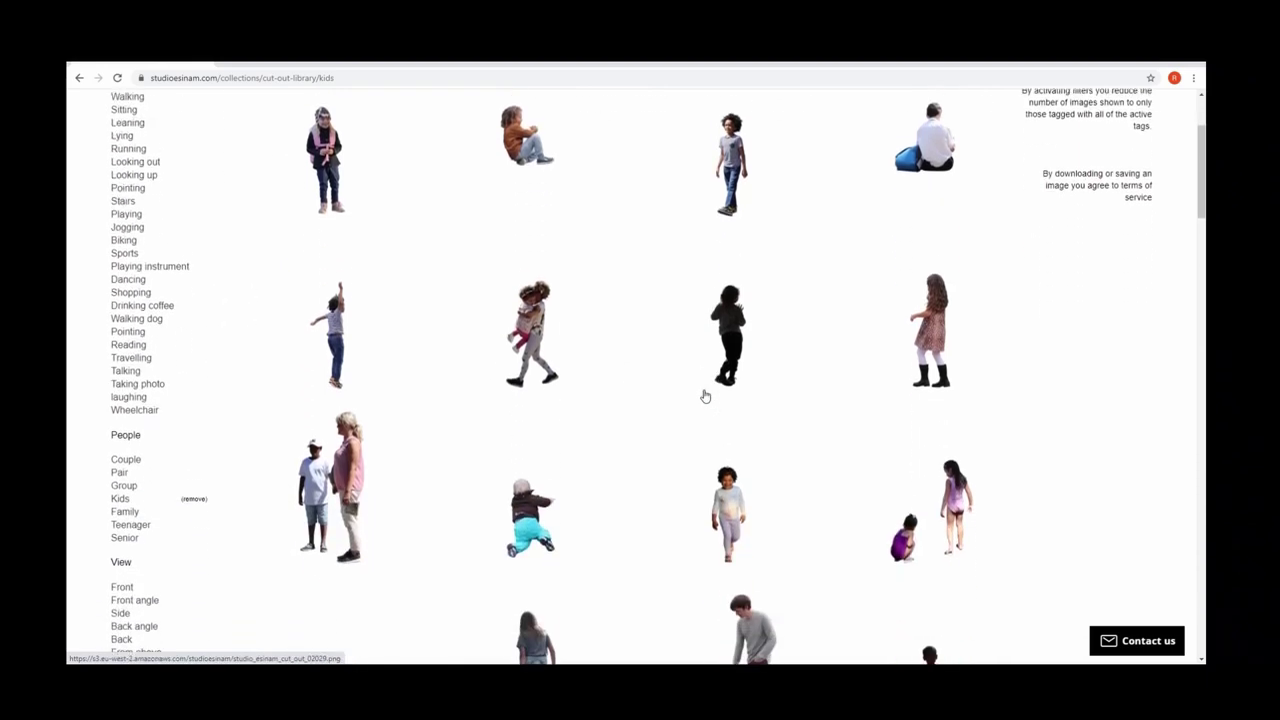
pyautogui.scroll(-3, 705, 397)
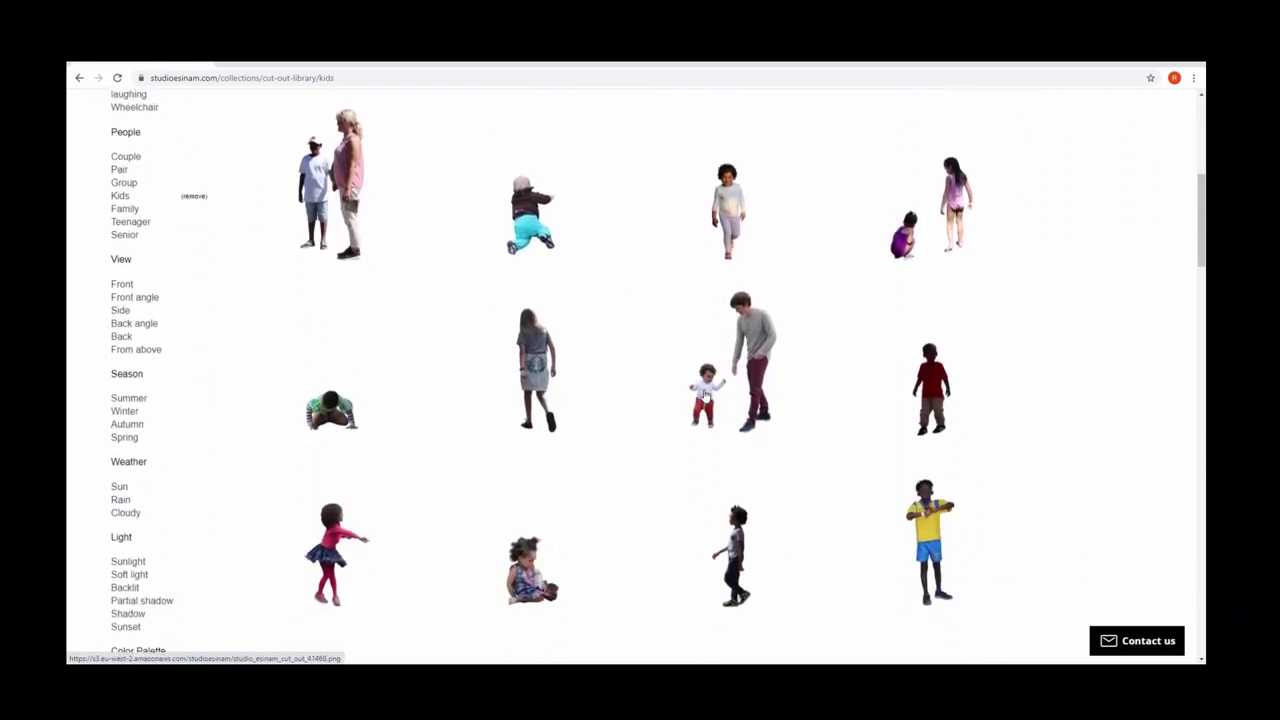
pyautogui.scroll(-3, 705, 397)
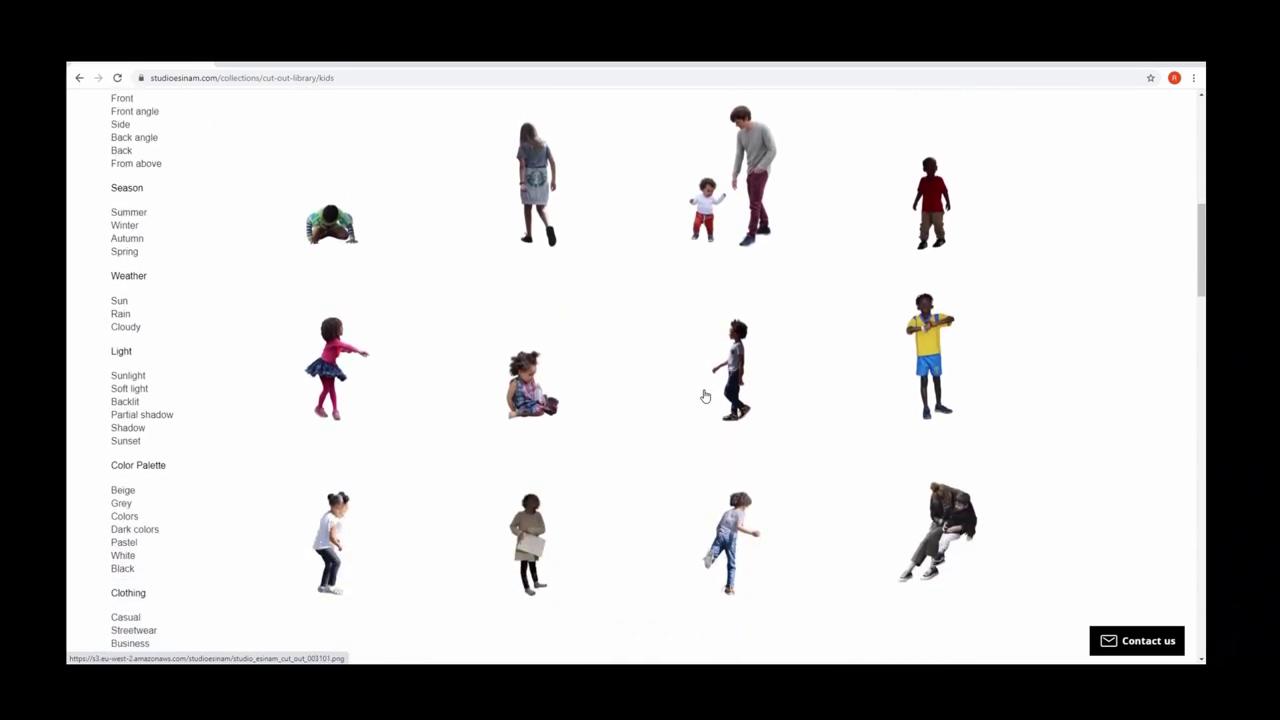
pyautogui.scroll(-3, 705, 397)
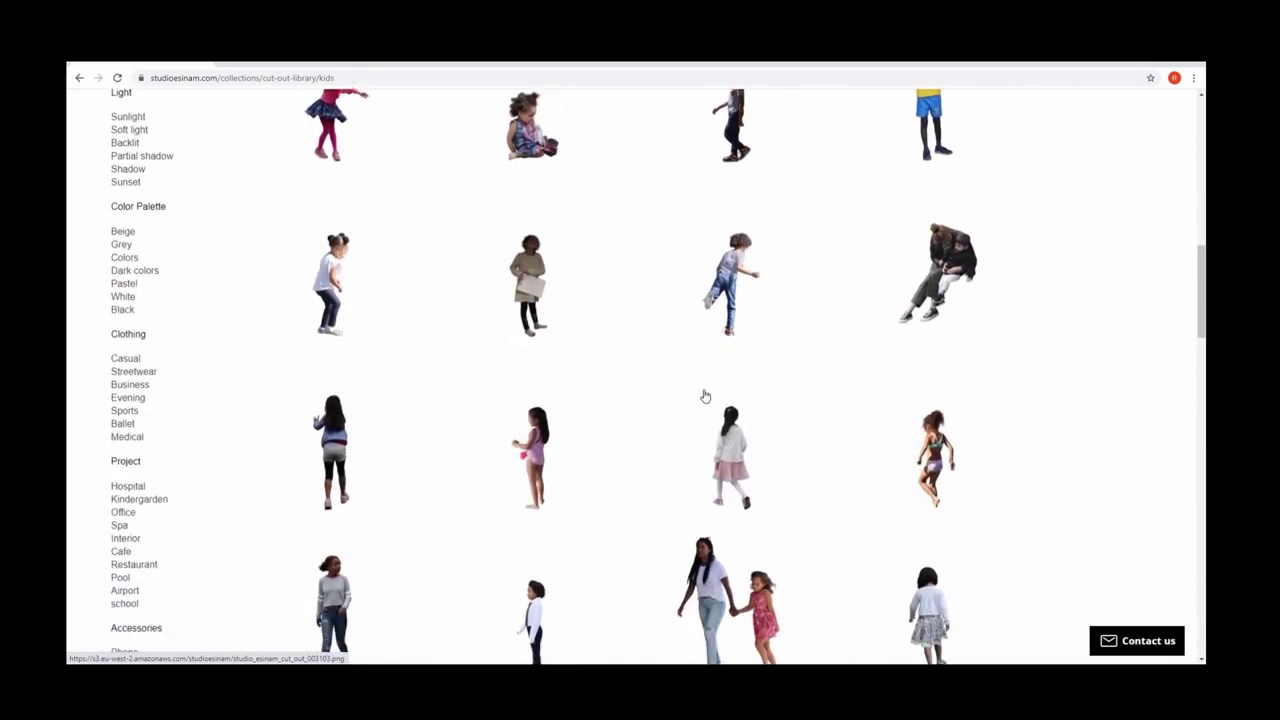
pyautogui.scroll(-4, 705, 397)
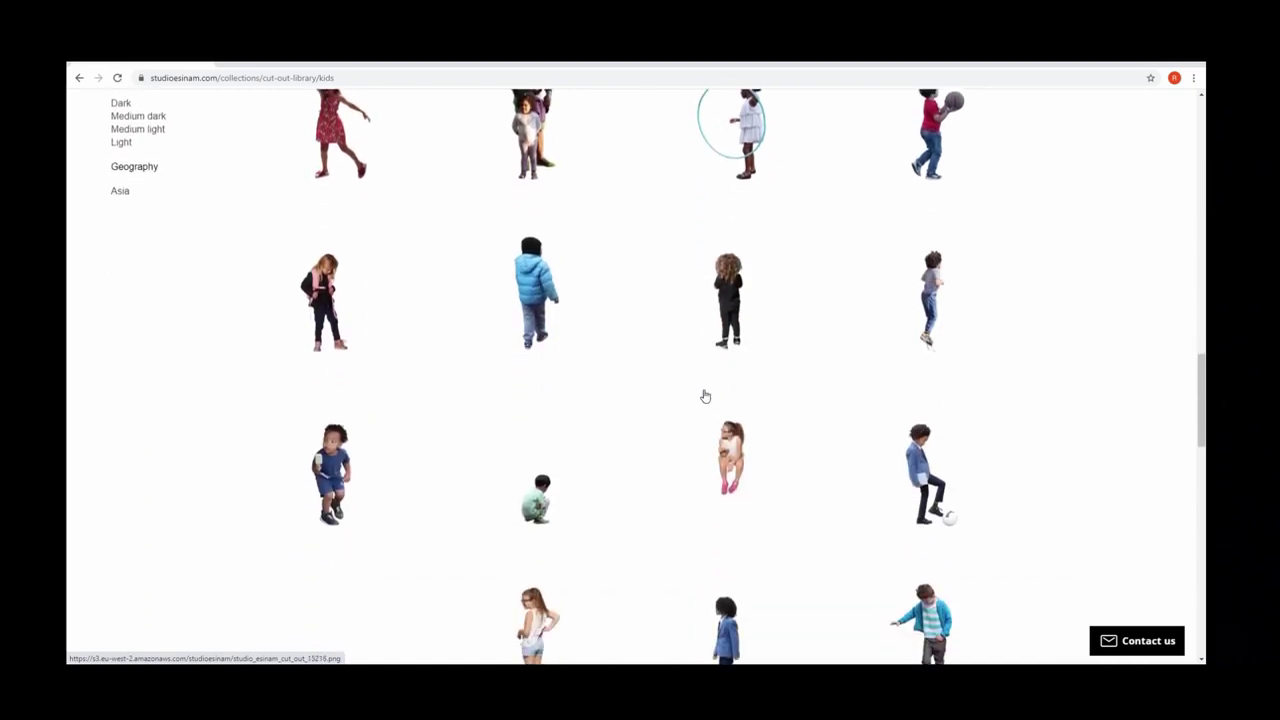
pyautogui.scroll(-3, 705, 397)
pyautogui.scroll(-4, 704, 400)
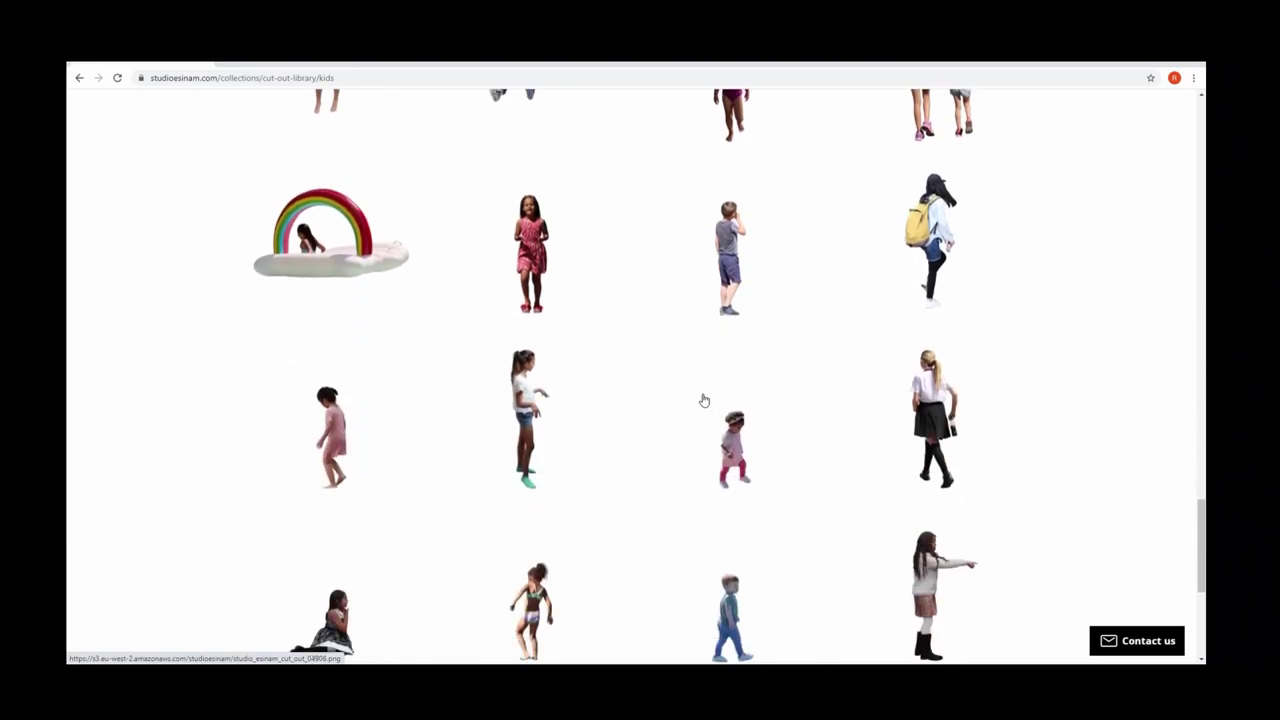
# Download the cutout of two children holding hands from page 5 of the Kids results and open the file.
pyautogui.scroll(-3, 704, 400)
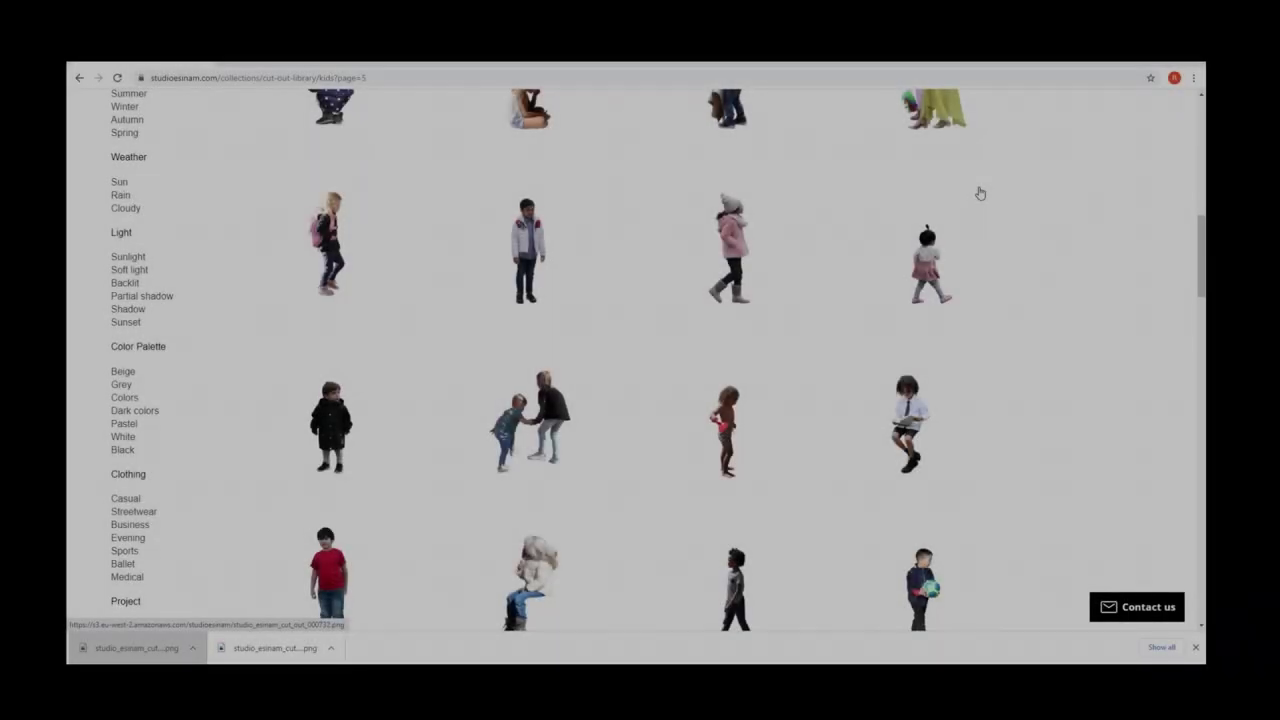
pyautogui.scroll(-2, 588, 394)
pyautogui.scroll(2, 588, 394)
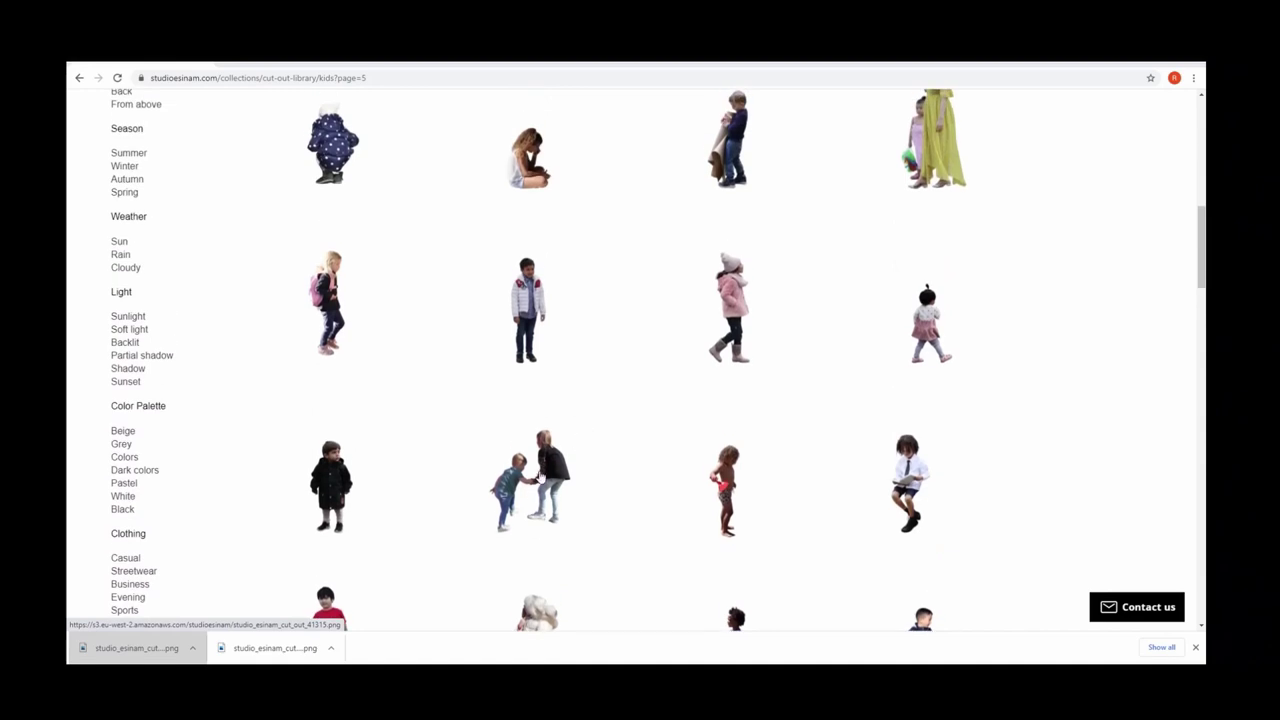
pyautogui.click(539, 480)
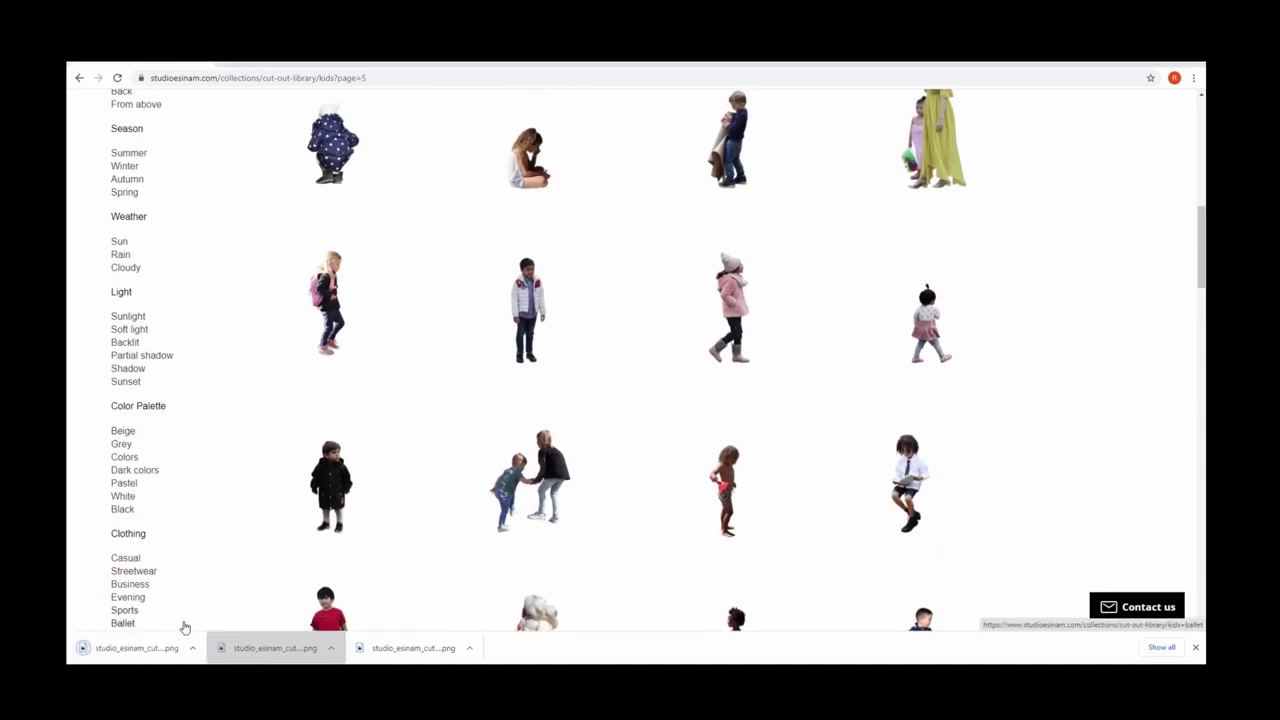
pyautogui.click(198, 650)
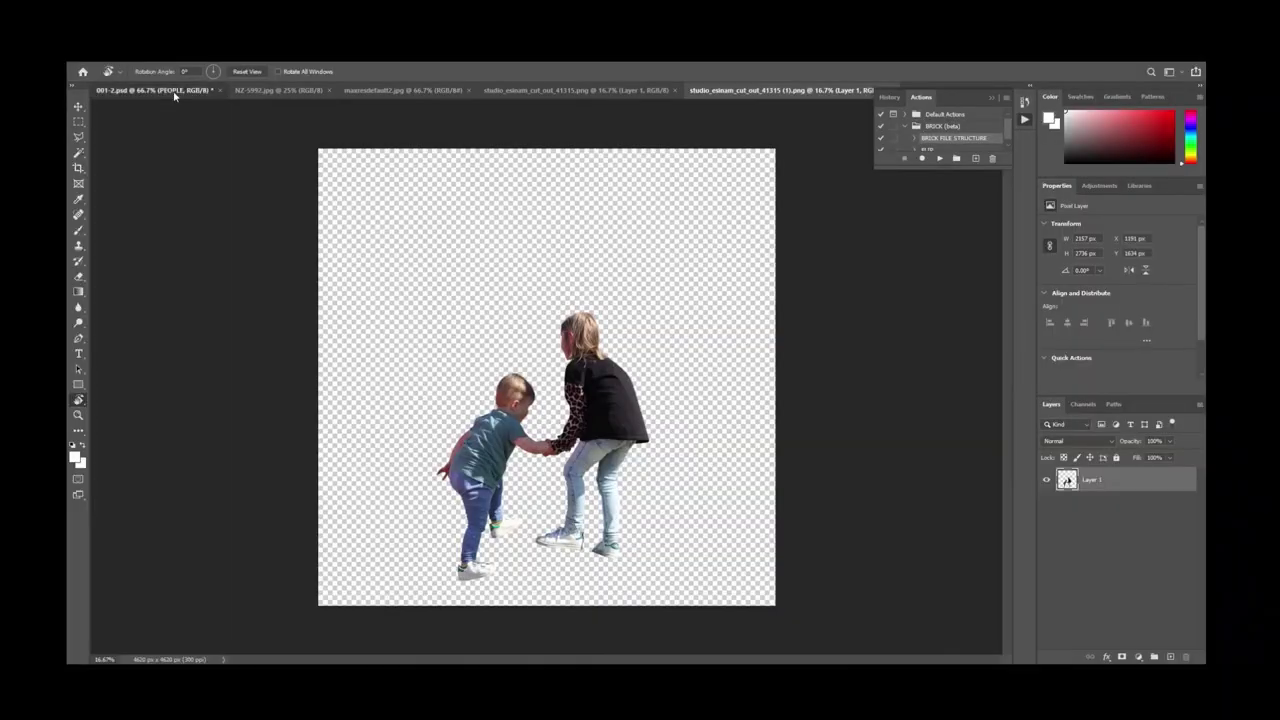
# Paste the two-children cutout into the PEOPLE group of 001-2.psd in Photoshop and convert its layer to a smart object.
pyautogui.click(175, 92)
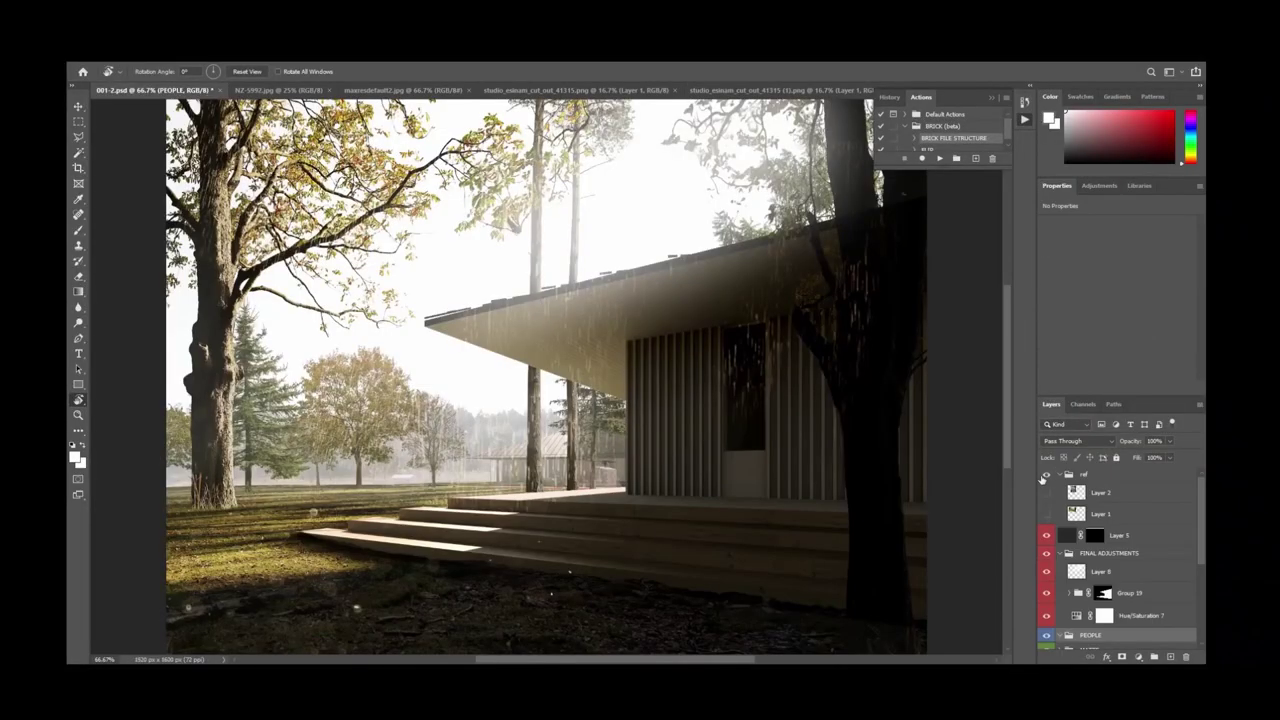
pyautogui.scroll(-1, 1127, 587)
pyautogui.hotkey('ctrl', 'v')
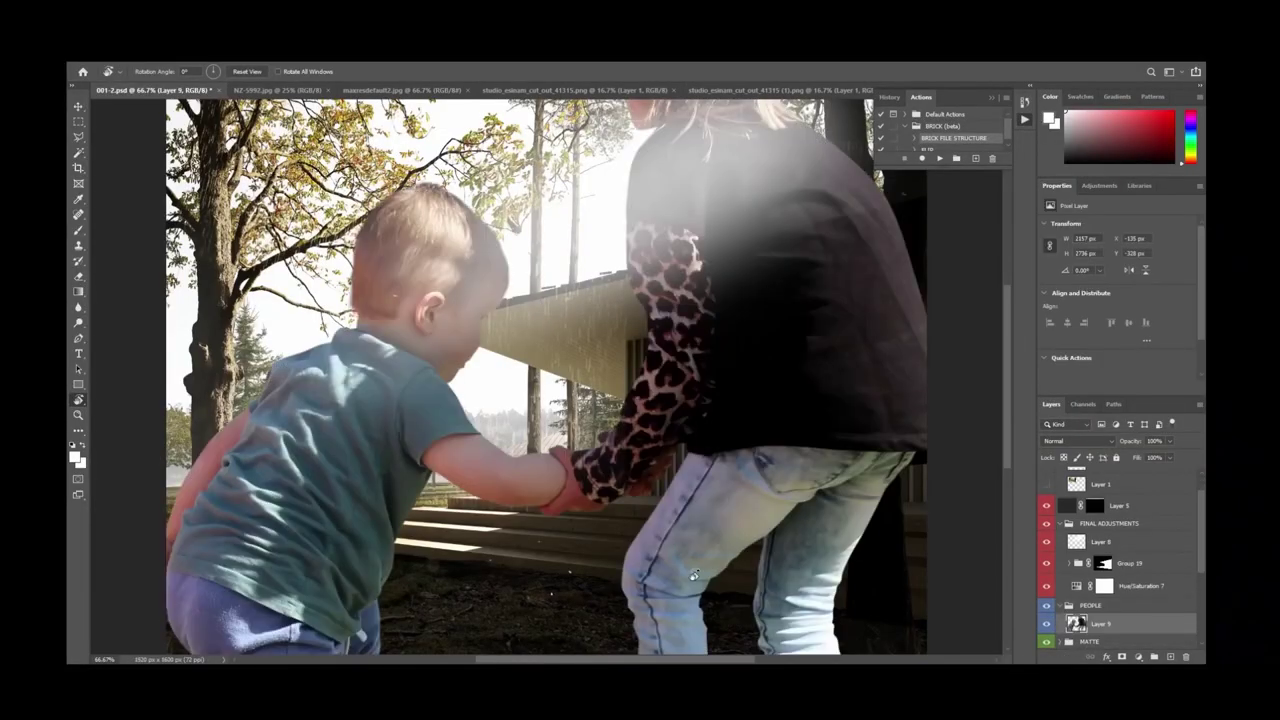
pyautogui.hotkey('ctrl', '-')
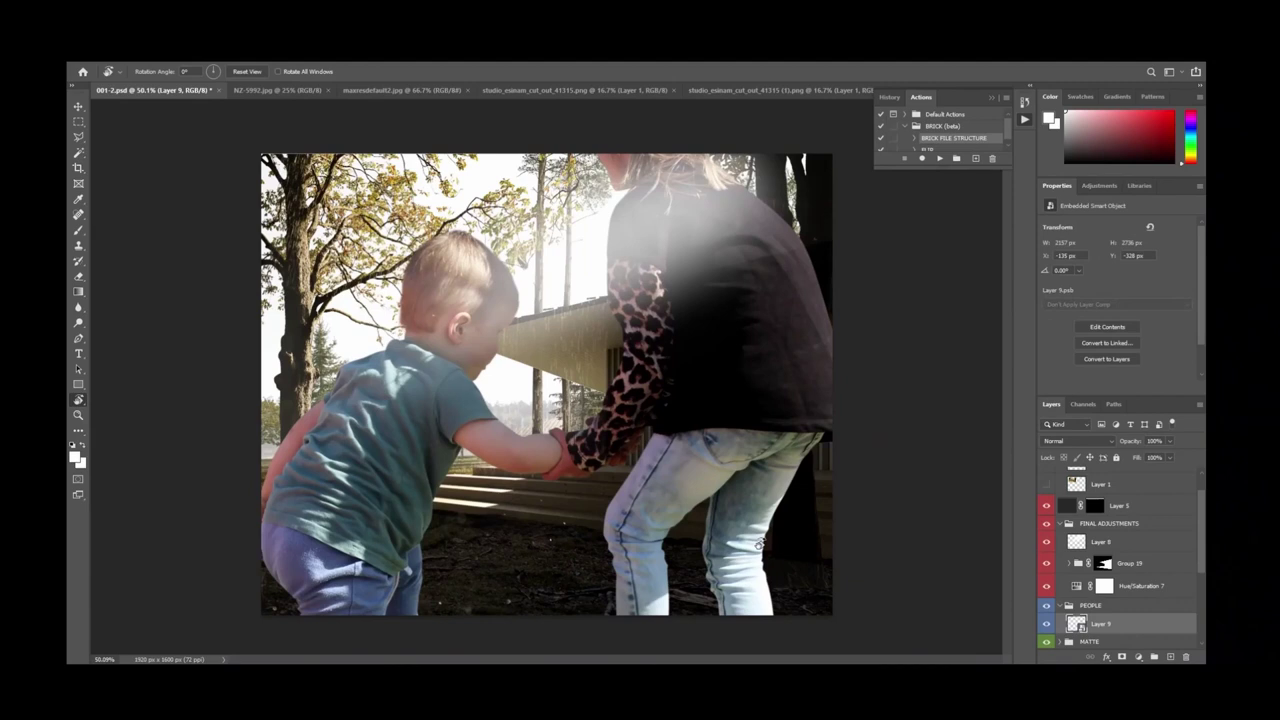
# Scale the two-children cutout proportionally to 13%.
pyautogui.hotkey('ctrl', 't')
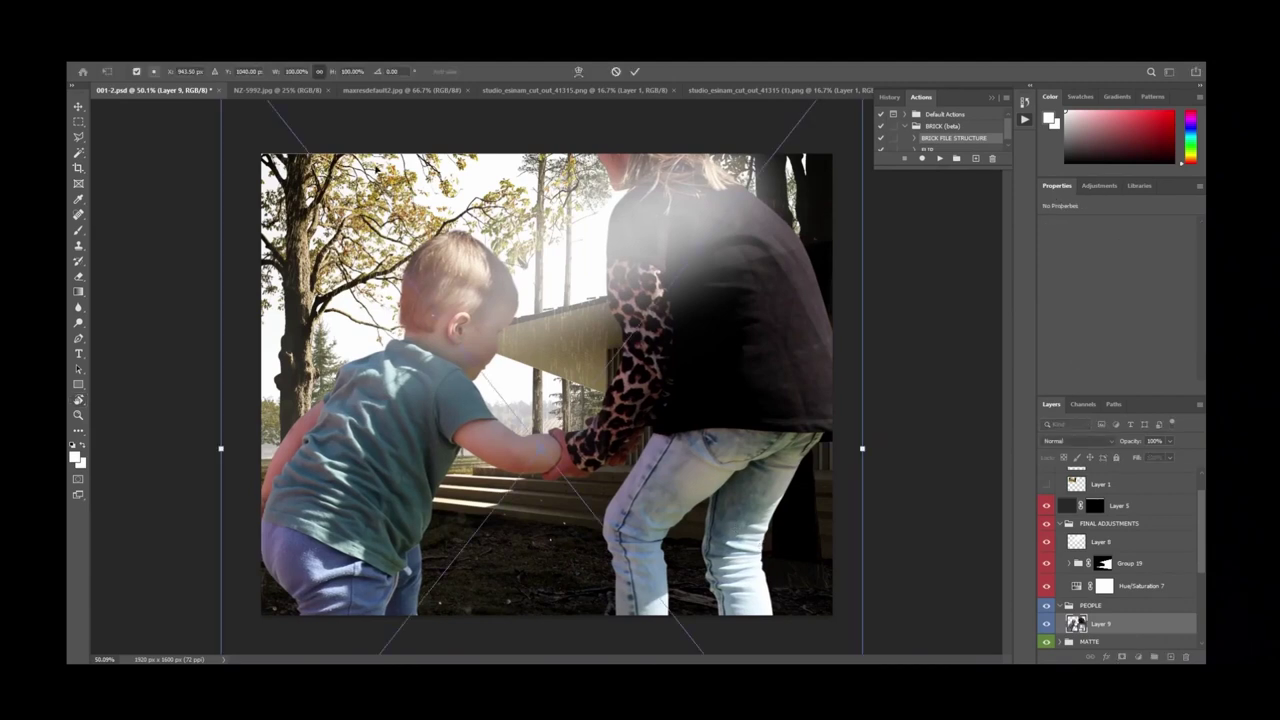
pyautogui.moveTo(330, 71); pyautogui.dragTo(284, 99)
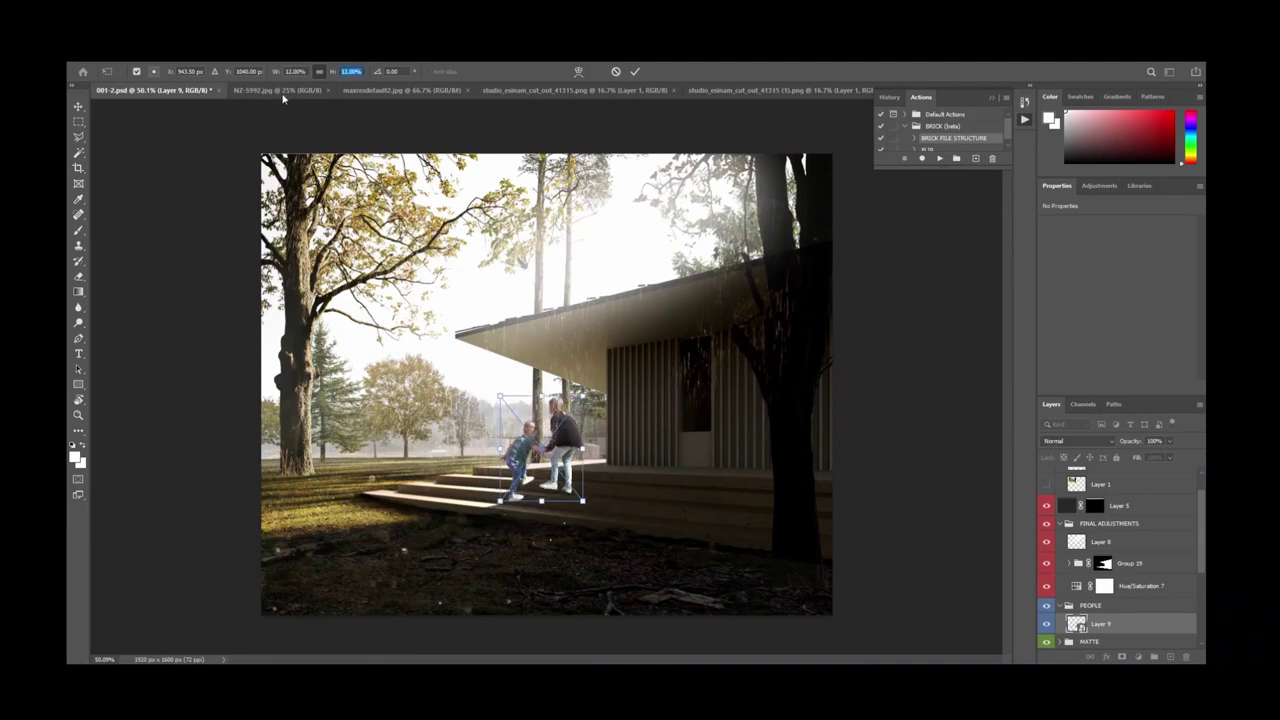
pyautogui.keyDown('alt'); pyautogui.scroll(5, 570, 457); pyautogui.keyUp('alt')
pyautogui.keyDown('alt'); pyautogui.scroll(2, 552, 475); pyautogui.keyUp('alt')
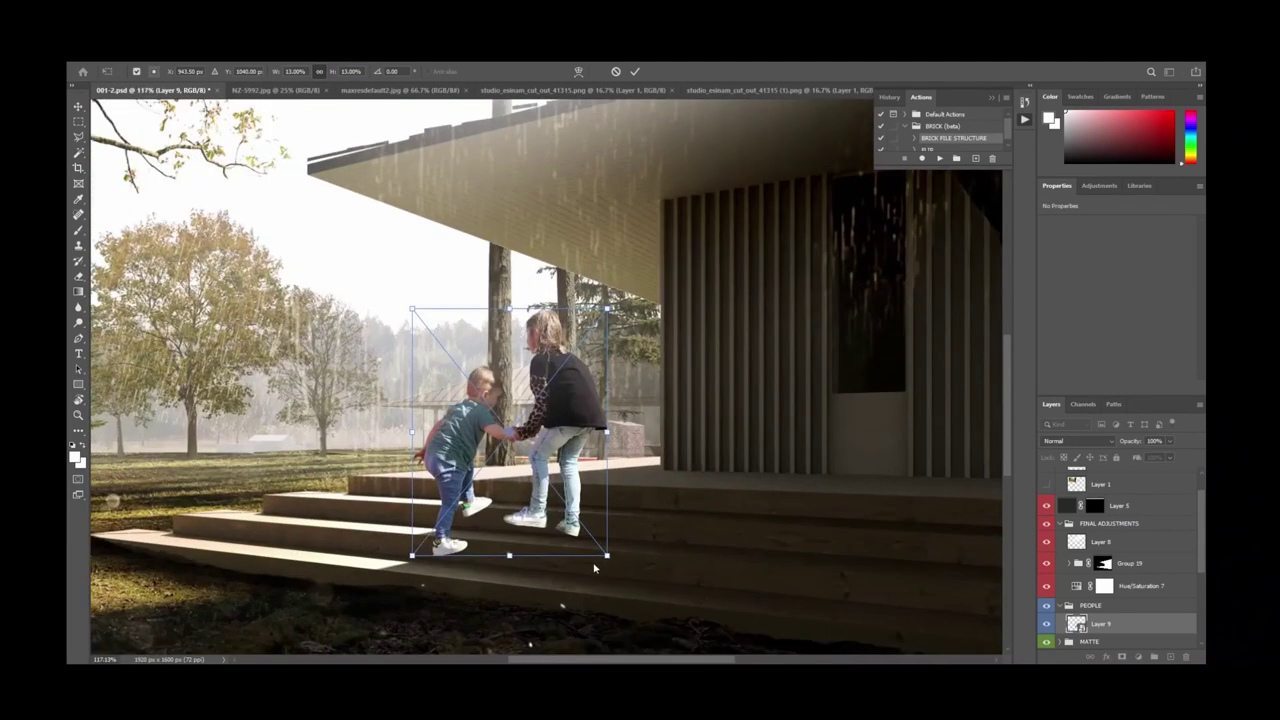
# Shrink the children to about 6.4%, place them on the upper steps at the terrace's lawn end and rotate them about -6.3°.
pyautogui.keyDown('alt'); pyautogui.moveTo(607, 555); pyautogui.dragTo(567, 505); pyautogui.keyUp('alt')
pyautogui.moveTo(581, 444); pyautogui.dragTo(466, 399)
pyautogui.moveTo(497, 341); pyautogui.dragTo(452, 409)
pyautogui.press('r')
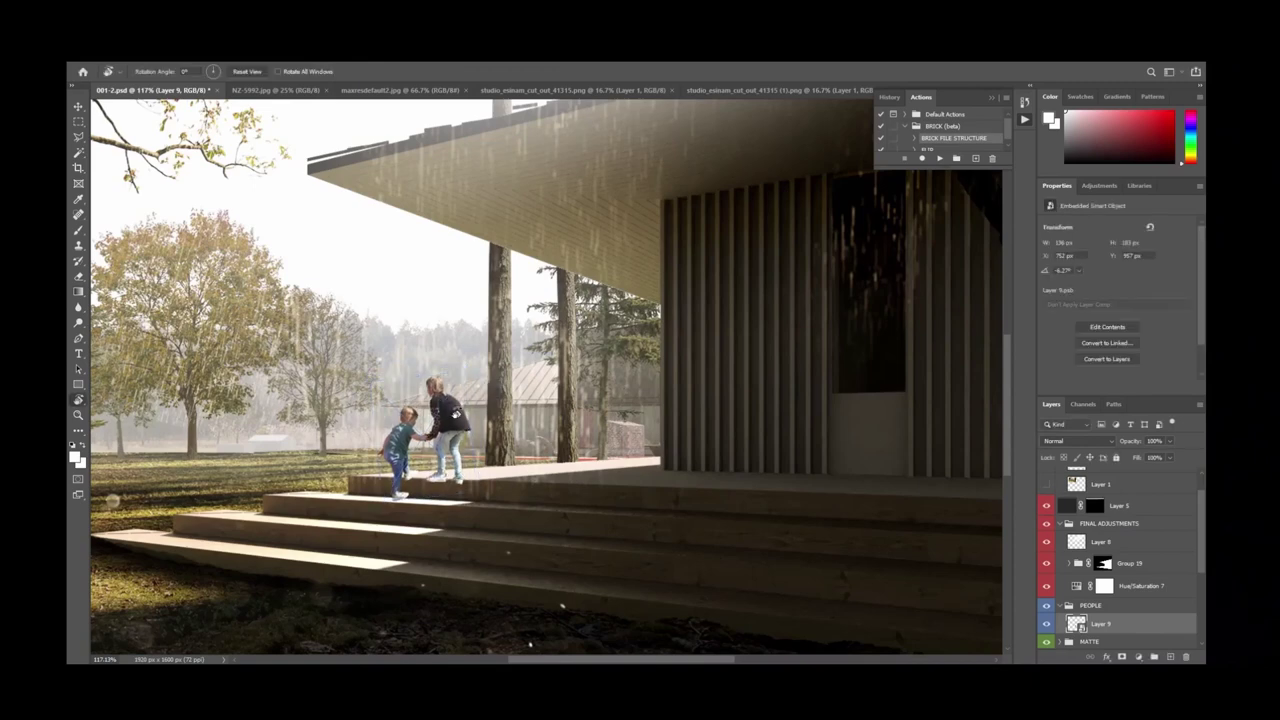
# Enlarge the two-children cutout proportionally to about 157 px wide and reposition it with their feet on the upper steps.
pyautogui.keyDown('alt'); pyautogui.scroll(-8, 457, 413); pyautogui.keyUp('alt')
pyautogui.keyDown('alt'); pyautogui.scroll(13, 528, 453); pyautogui.keyUp('alt')
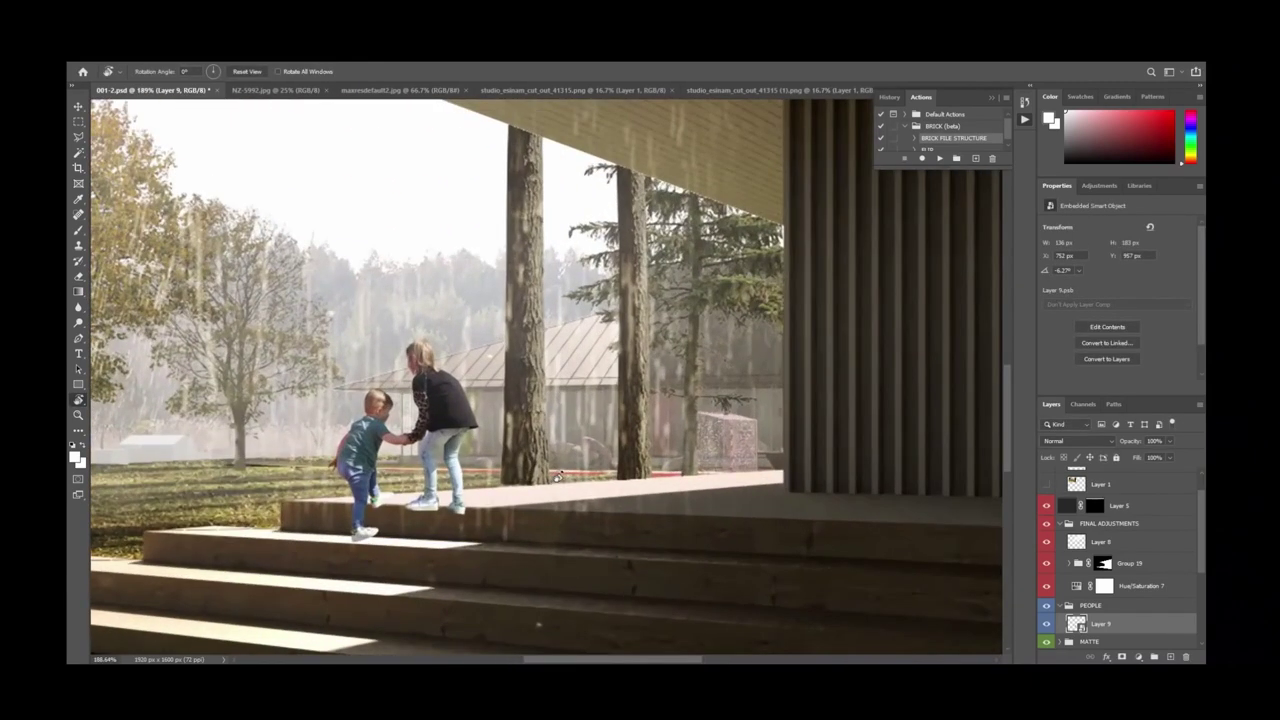
pyautogui.press('v')
pyautogui.moveTo(476, 477)
pyautogui.mouseDown()
pyautogui.moveTo(495, 471)
pyautogui.moveTo(480, 456)
pyautogui.mouseUp()
pyautogui.hotkey('ctrl', 't')
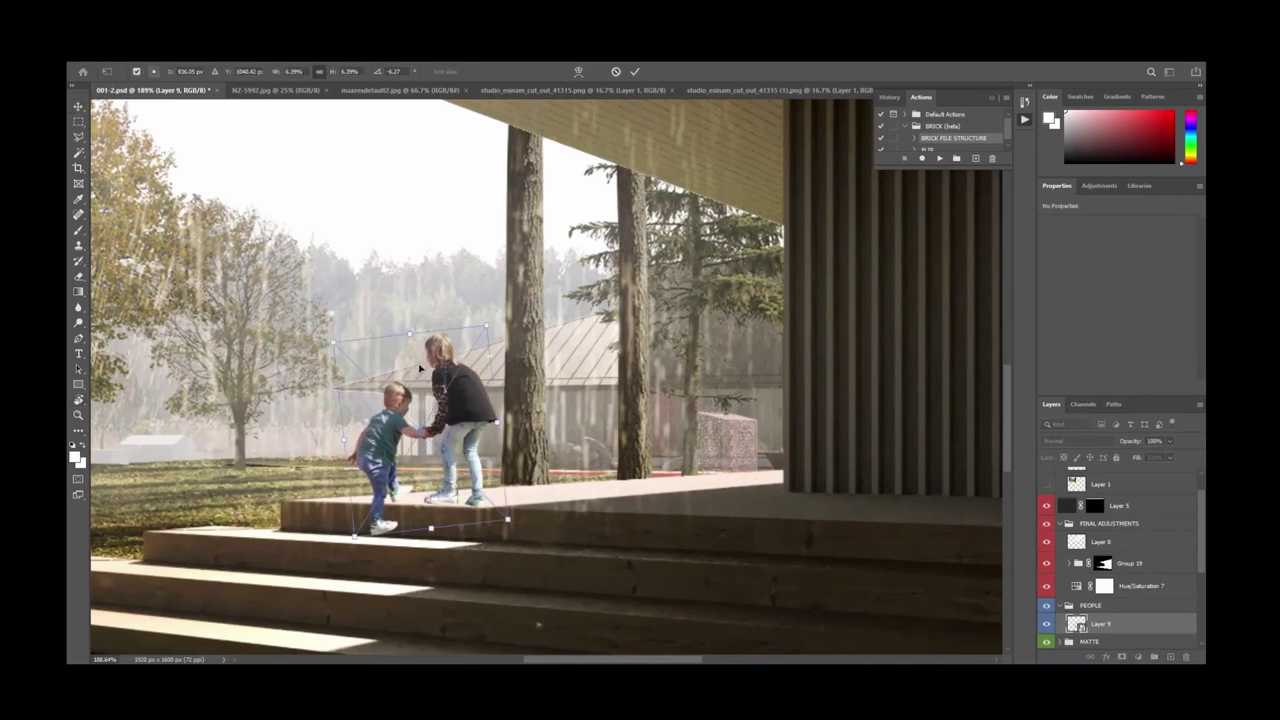
pyautogui.keyDown('alt'); pyautogui.moveTo(489, 325); pyautogui.dragTo(509, 317); pyautogui.keyUp('alt')
pyautogui.moveTo(486, 370); pyautogui.dragTo(514, 362)
pyautogui.press('Return')
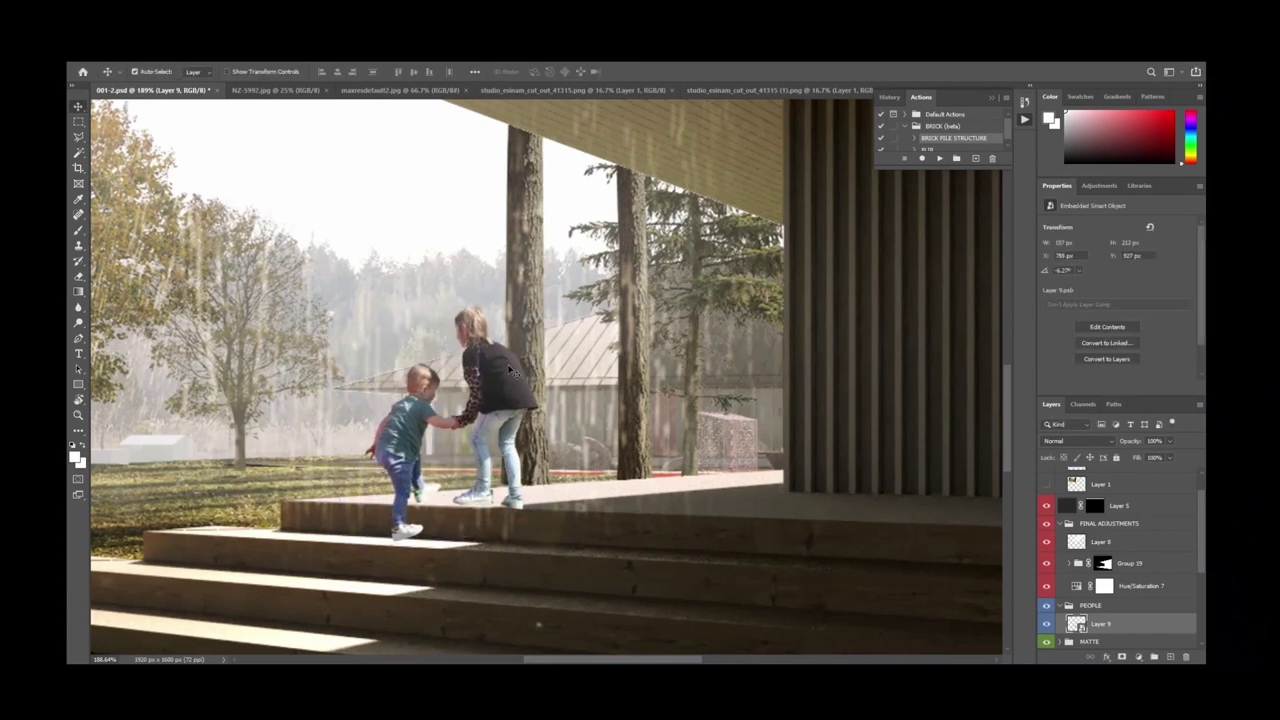
# Scale the children up proportionally to about 8.8% and reseat them on the upper steps beside the lawn.
pyautogui.hotkey('ctrl', '-')
pyautogui.hotkey('ctrl', '-')
pyautogui.hotkey('ctrl', '-')
pyautogui.hotkey('ctrl', '-')
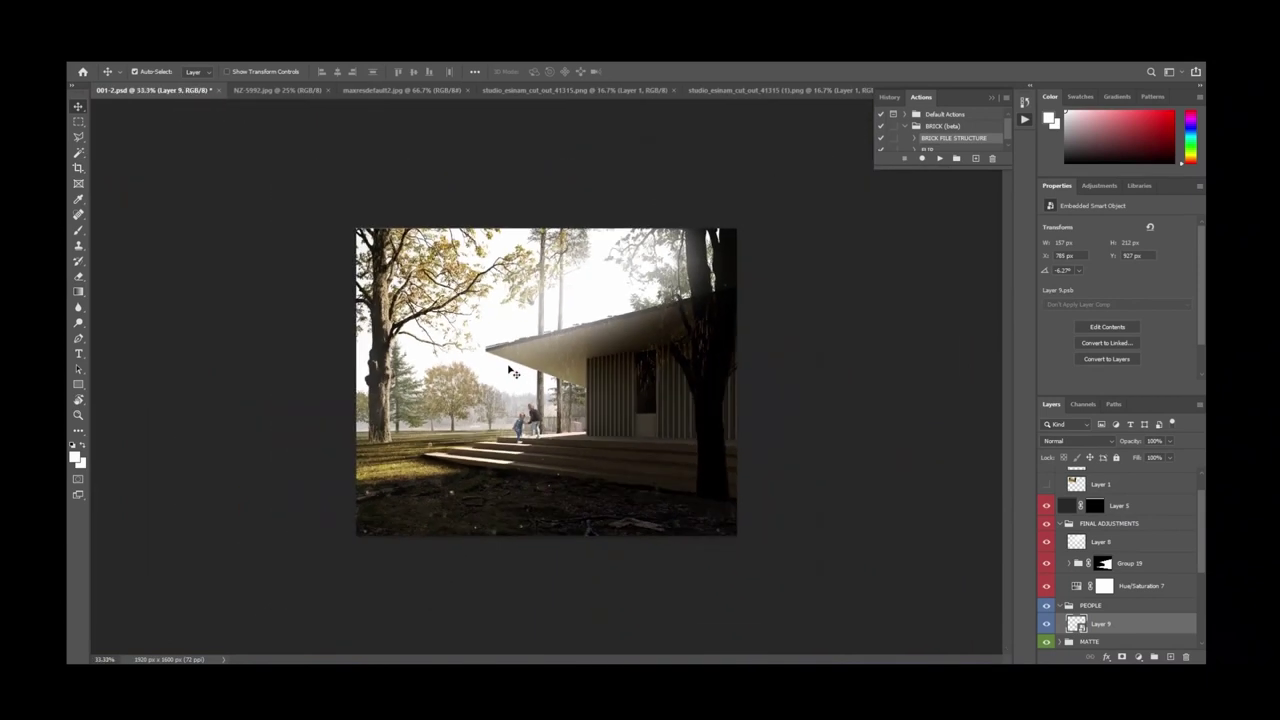
pyautogui.hotkey('ctrl', '+')
pyautogui.hotkey('ctrl', '+')
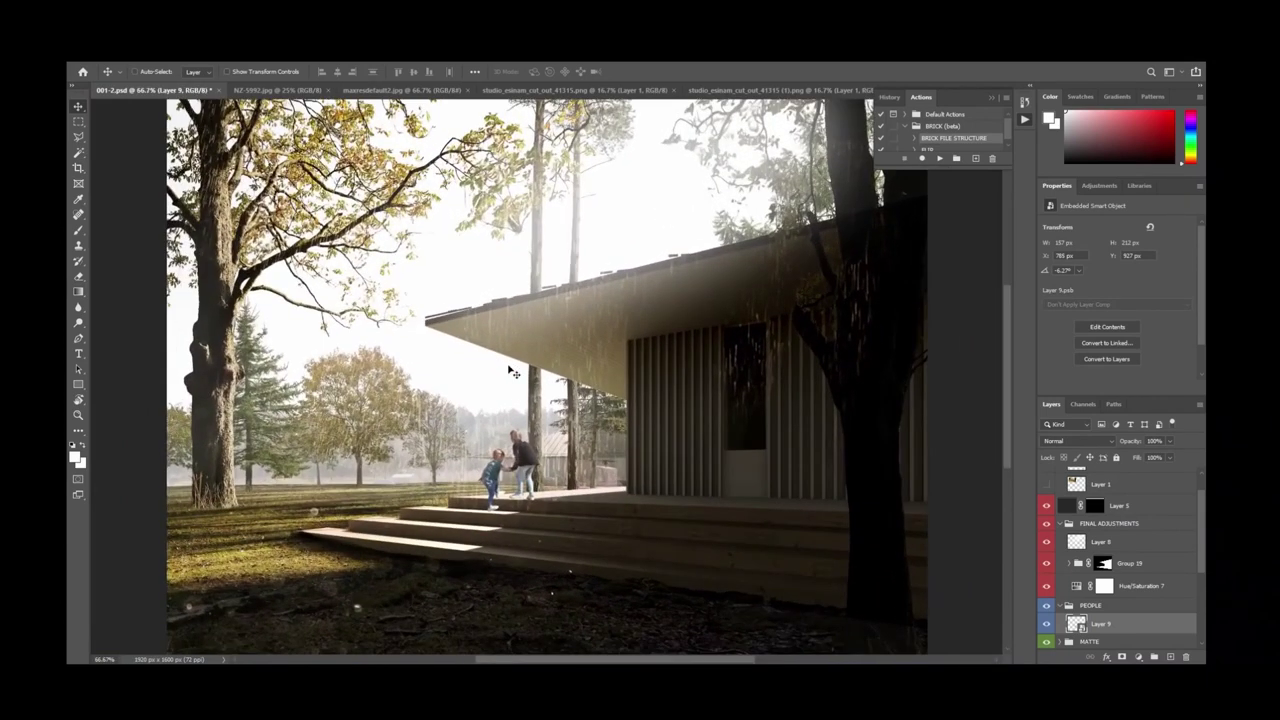
pyautogui.hotkey('ctrl', 't')
pyautogui.moveTo(537, 425)
pyautogui.mouseDown()
pyautogui.moveTo(562, 395)
pyautogui.moveTo(546, 426)
pyautogui.mouseUp()
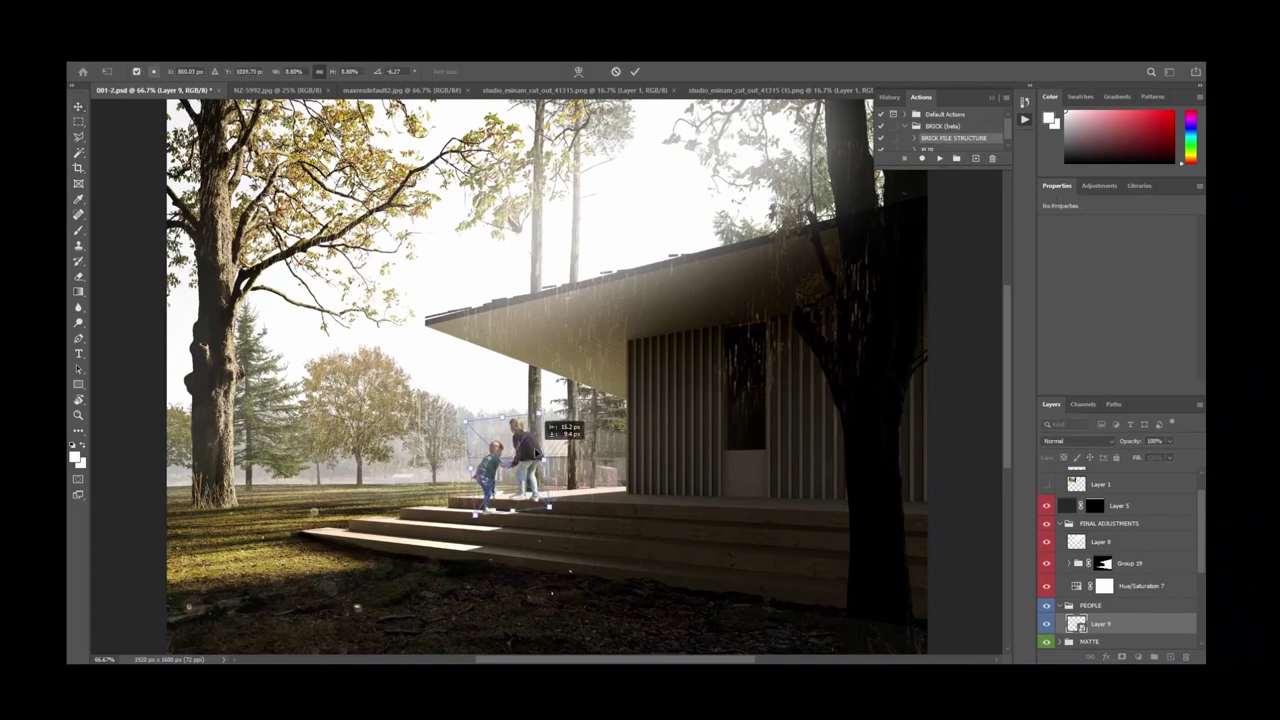
pyautogui.press('Return')
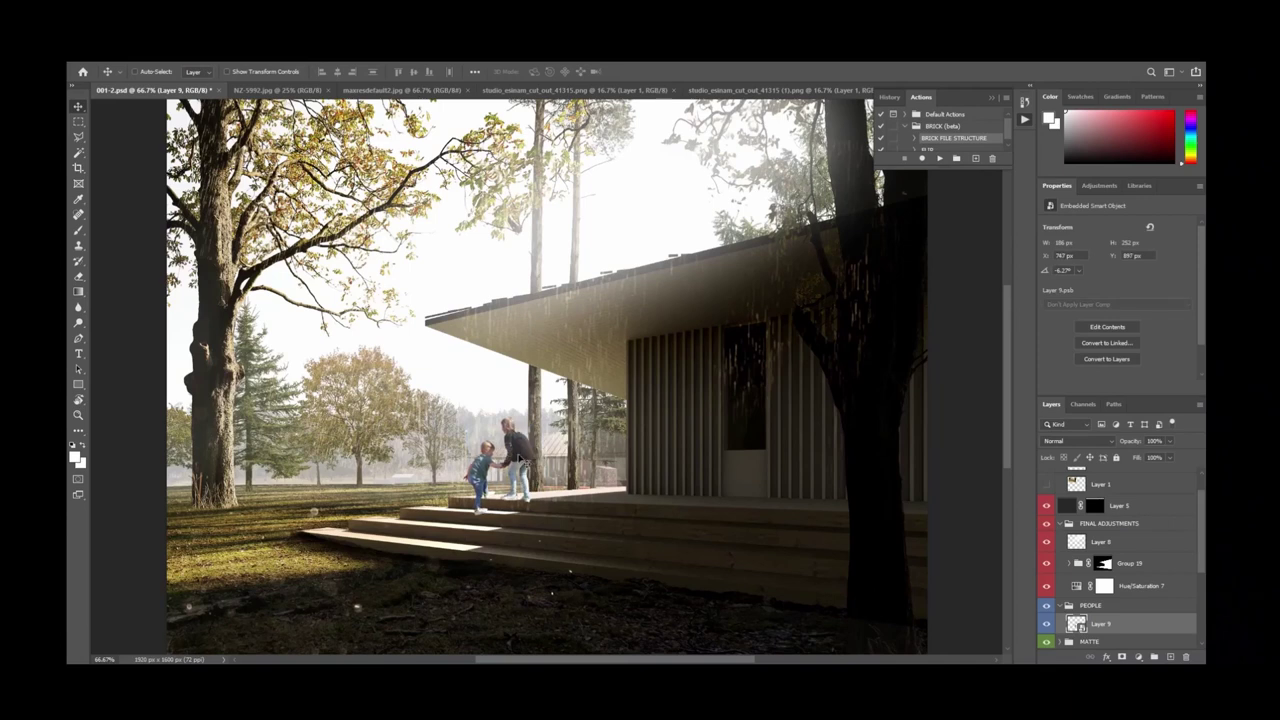
# Put the children's layer in its own group inside PEOPLE and set the group's blend mode to Normal.
pyautogui.hotkey('ctrl', '-')
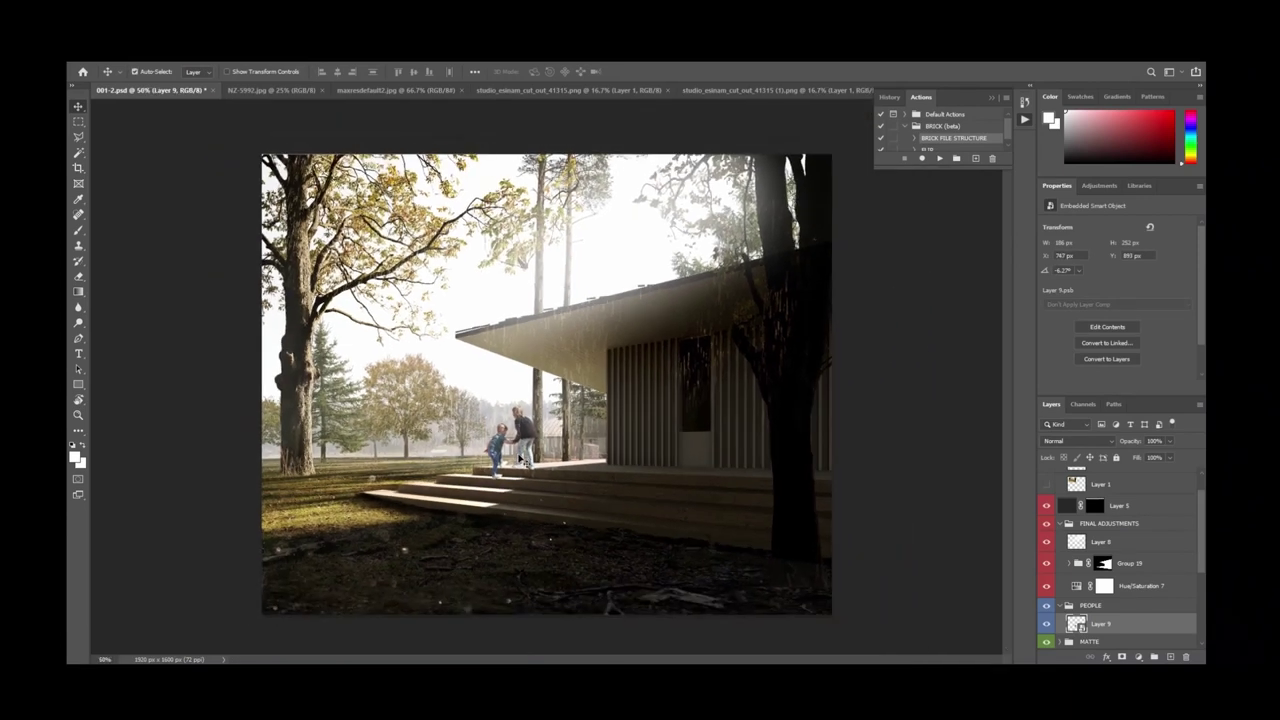
pyautogui.hotkey('ctrl', '-')
pyautogui.hotkey('ctrl', '-')
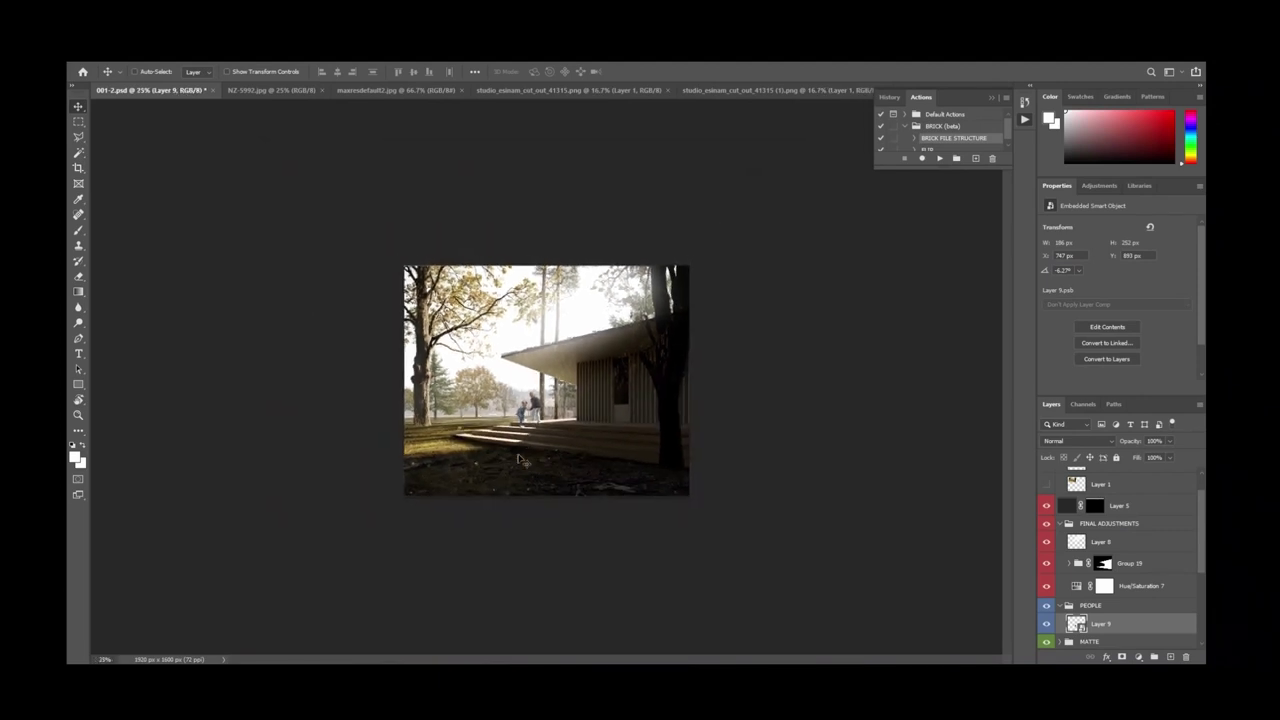
pyautogui.hotkey('ctrl', '+')
pyautogui.hotkey('ctrl', '+')
pyautogui.hotkey('ctrl', '+')
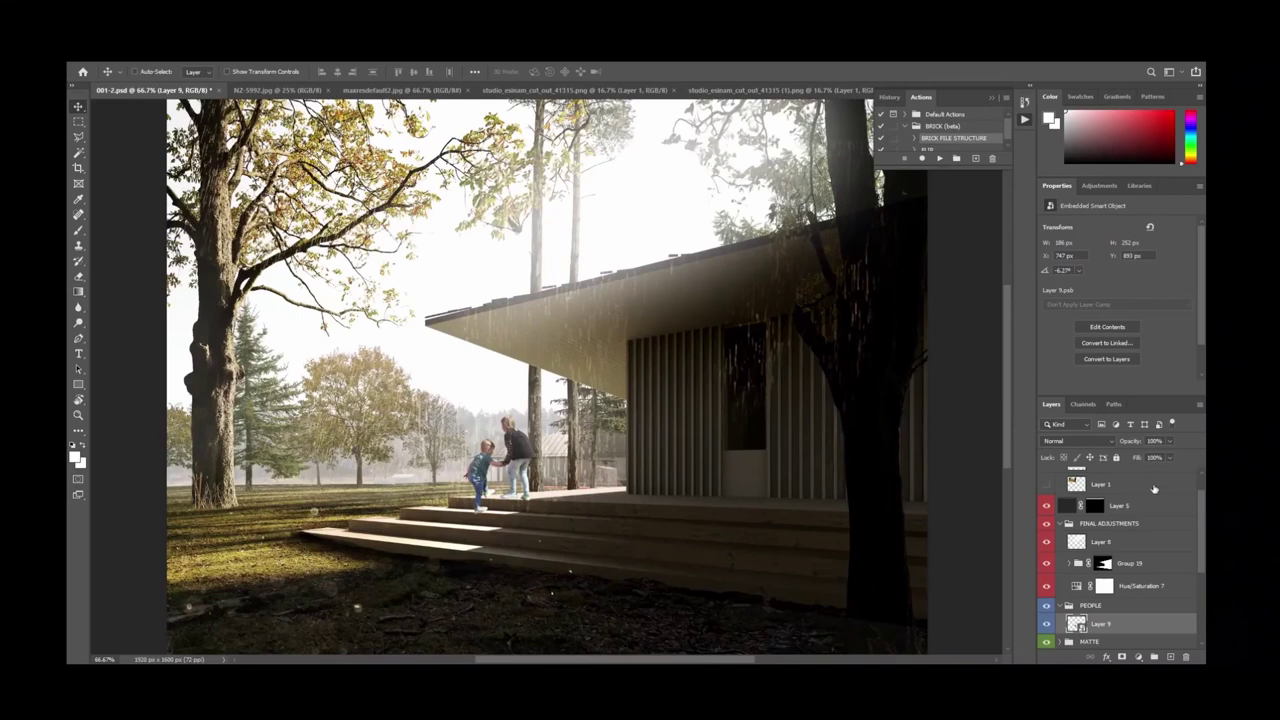
pyautogui.hotkey('ctrl', 'g')
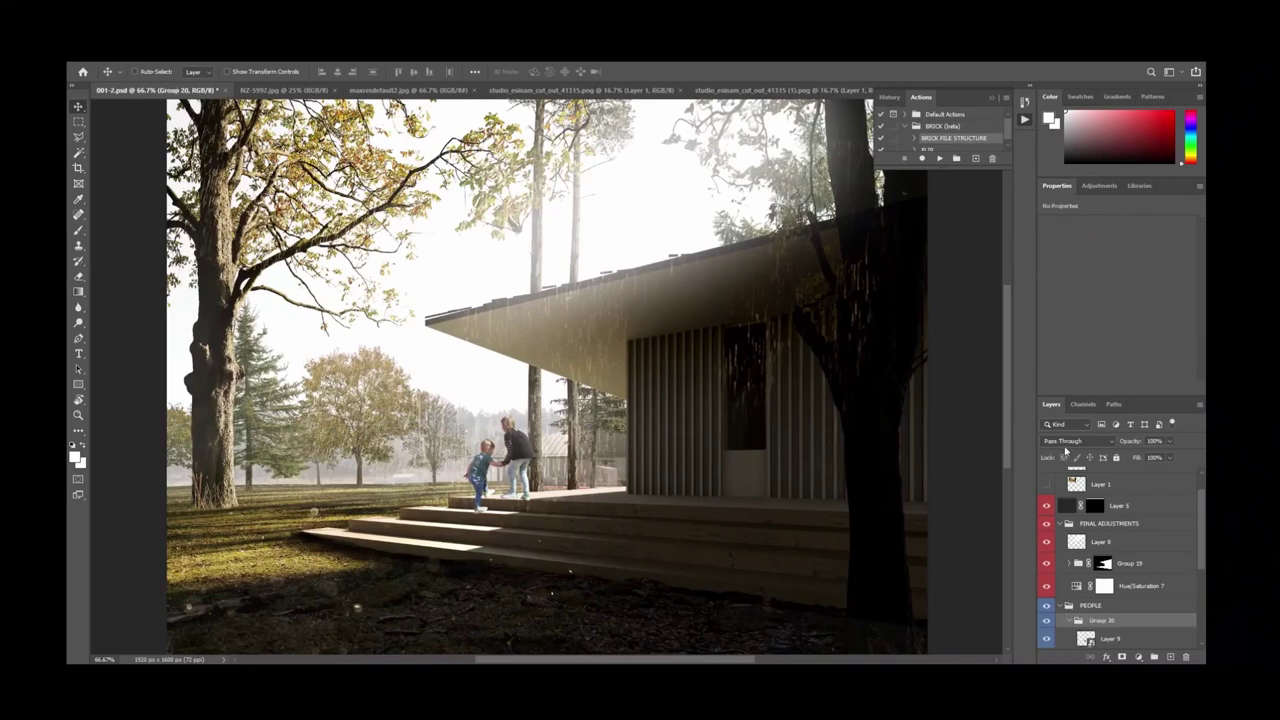
pyautogui.click(1070, 441)
pyautogui.click(1075, 366)
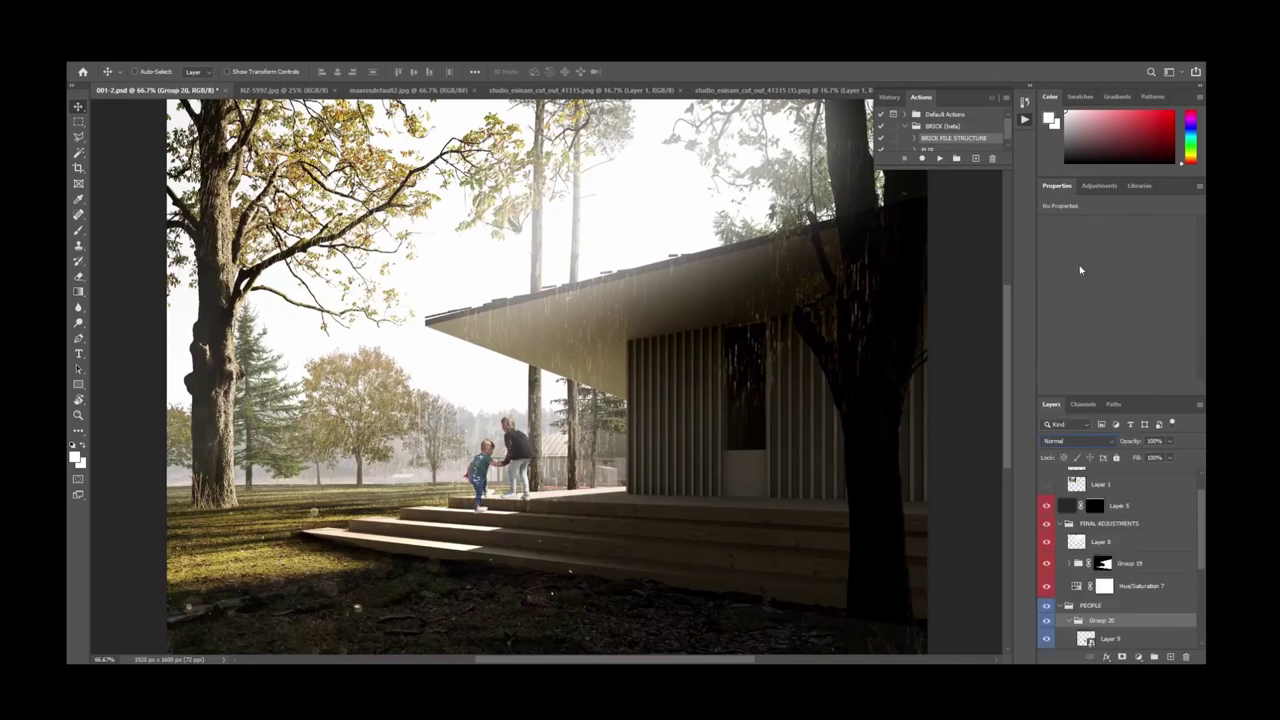
# Add a Levels adjustment inside the children's group with input black 0, input white about 218 and output white 251.
pyautogui.click(1099, 185)
pyautogui.click(1070, 212)
pyautogui.moveTo(1062, 312); pyautogui.dragTo(1072, 316)
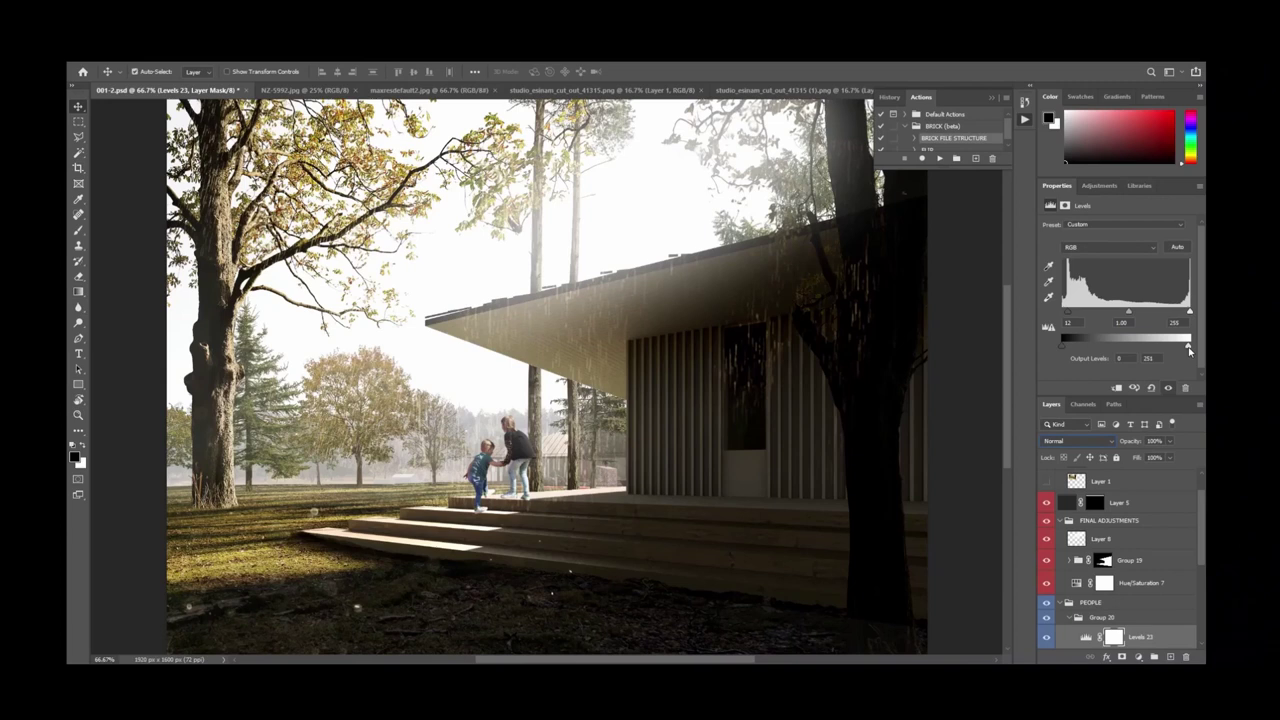
pyautogui.hotkey('ctrl', '-')
pyautogui.hotkey('ctrl', '-')
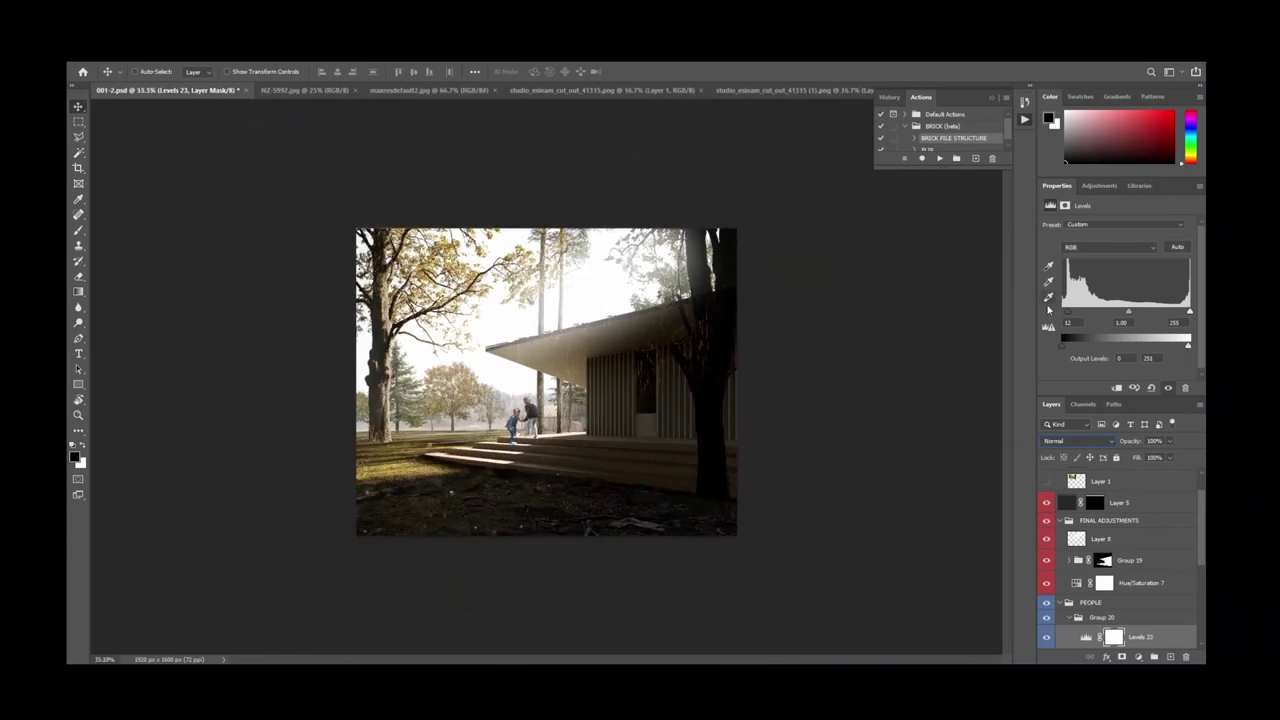
pyautogui.moveTo(1068, 312); pyautogui.dragTo(1062, 312)
pyautogui.moveTo(1188, 316); pyautogui.dragTo(1173, 319)
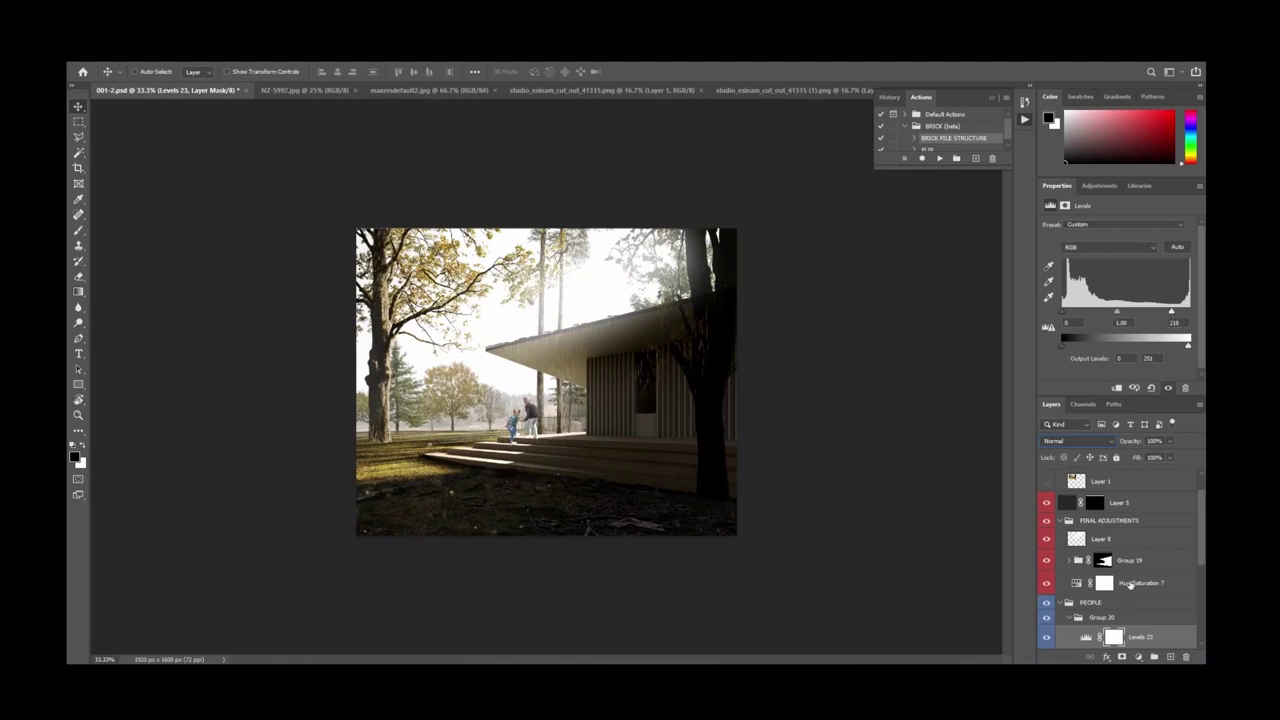
# Add a Hue/Saturation adjustment to the children's group, strongly desaturating the Cyans and lowering Blues saturation to about -66.
pyautogui.click(1099, 185)
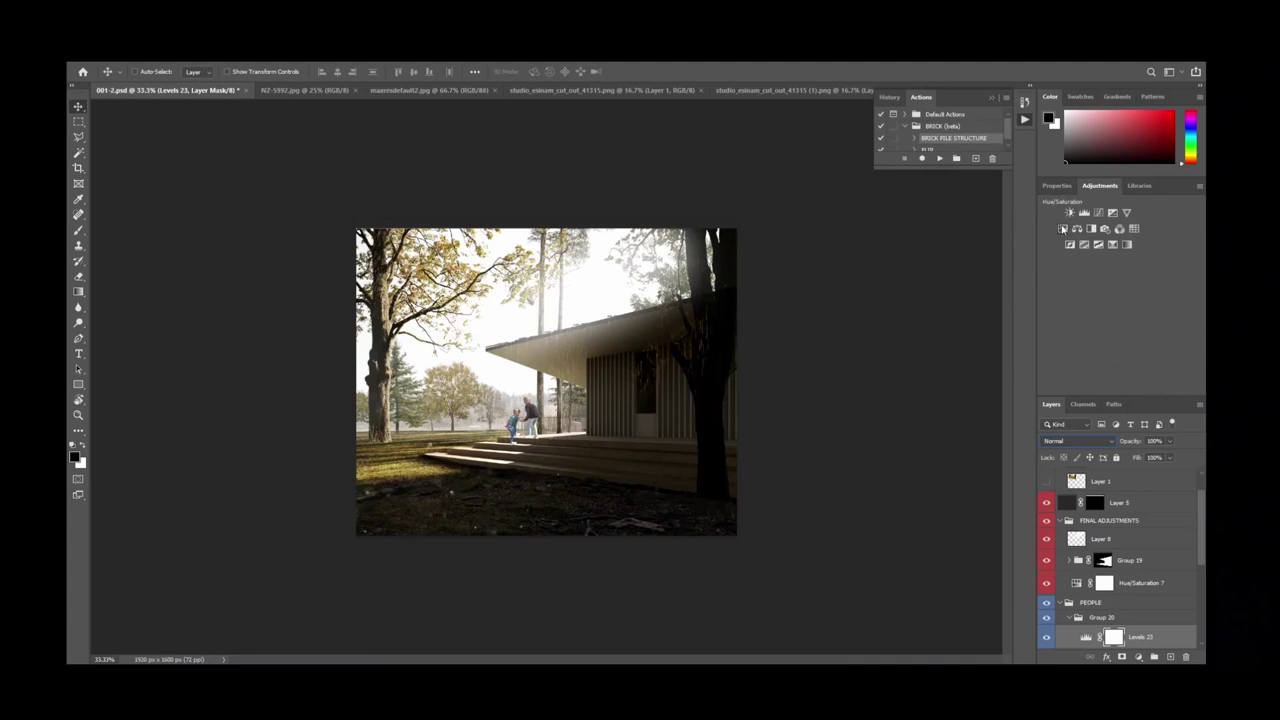
pyautogui.click(1063, 229)
pyautogui.click(1090, 243)
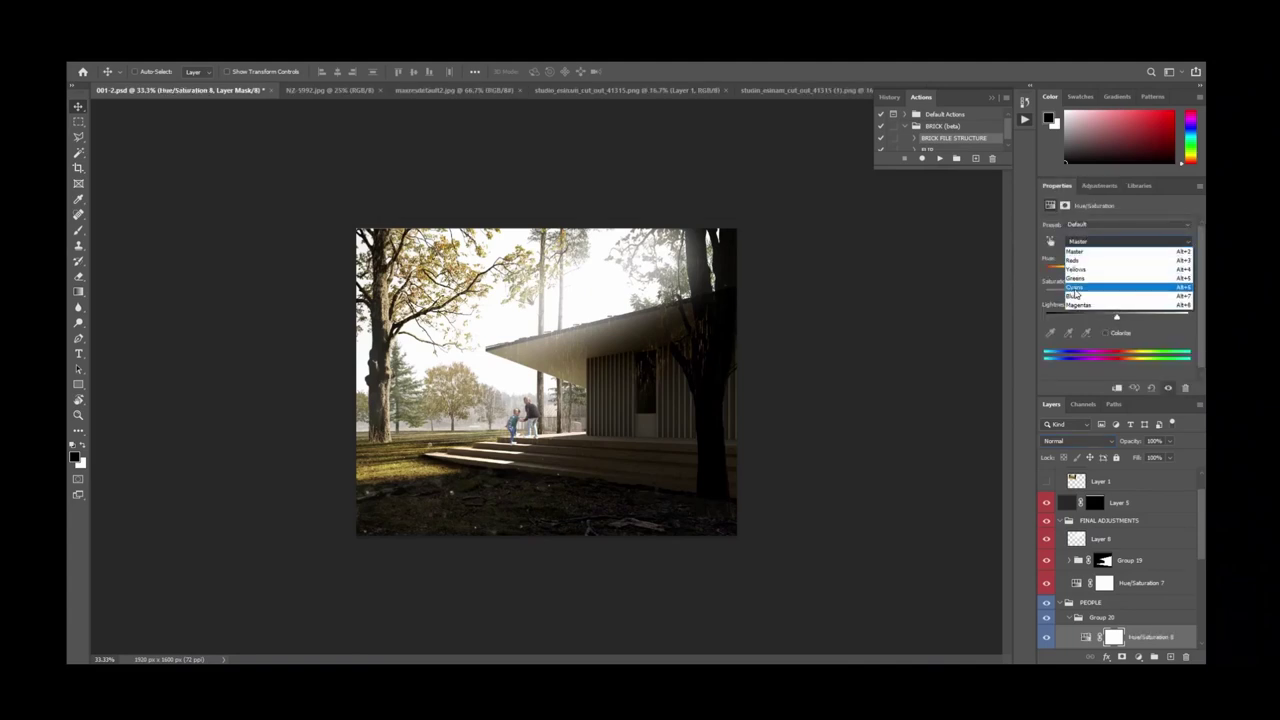
pyautogui.click(1075, 288)
pyautogui.moveTo(1117, 293); pyautogui.dragTo(1067, 293)
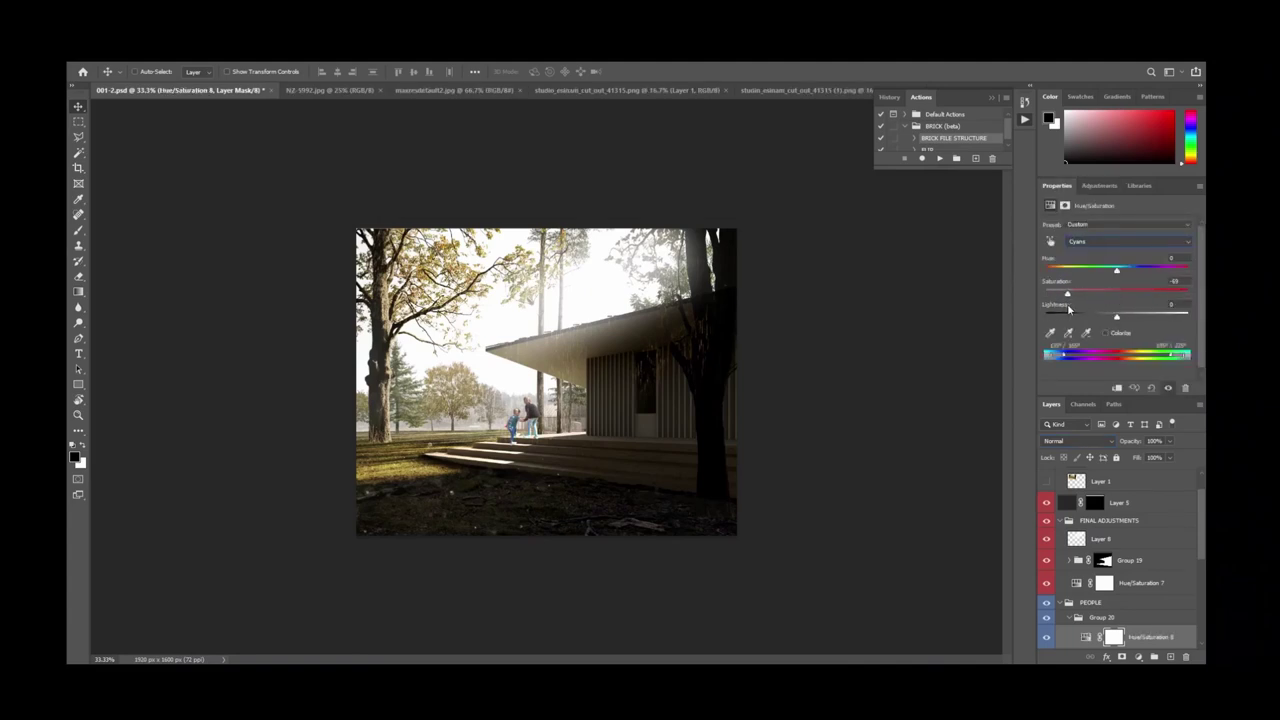
pyautogui.click(1083, 241)
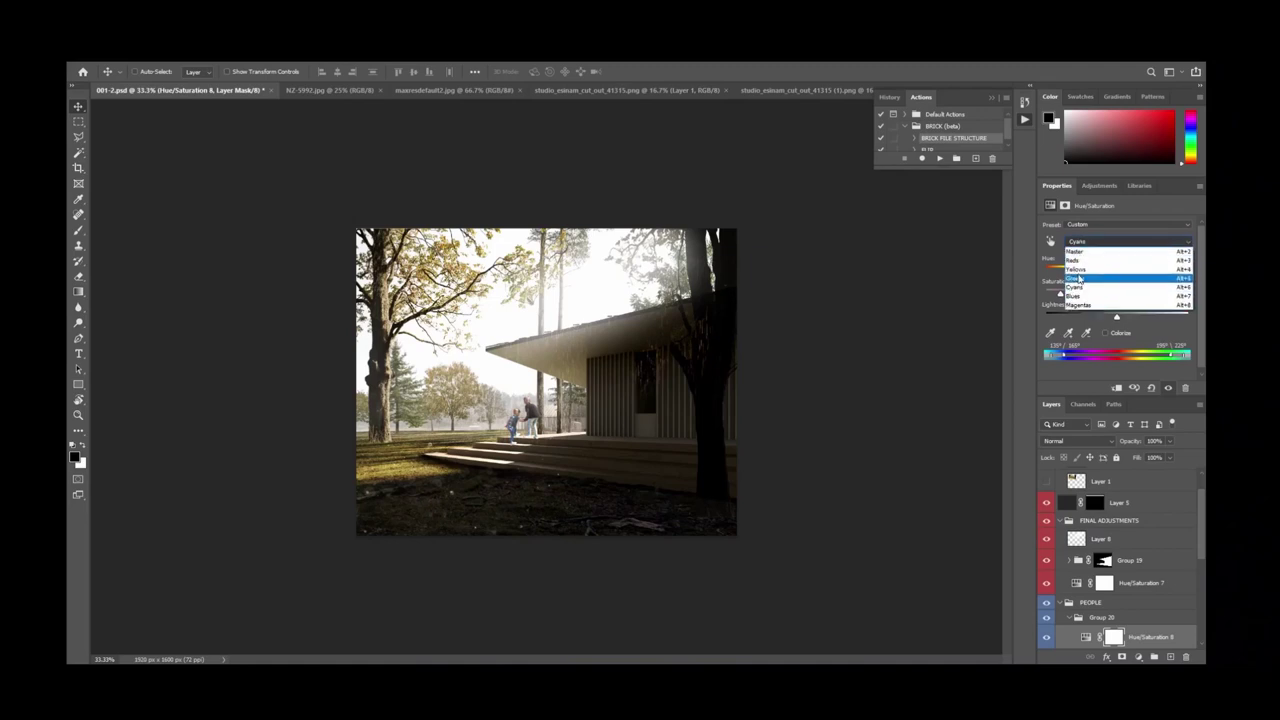
pyautogui.click(1074, 296)
pyautogui.moveTo(1117, 292); pyautogui.dragTo(1072, 296)
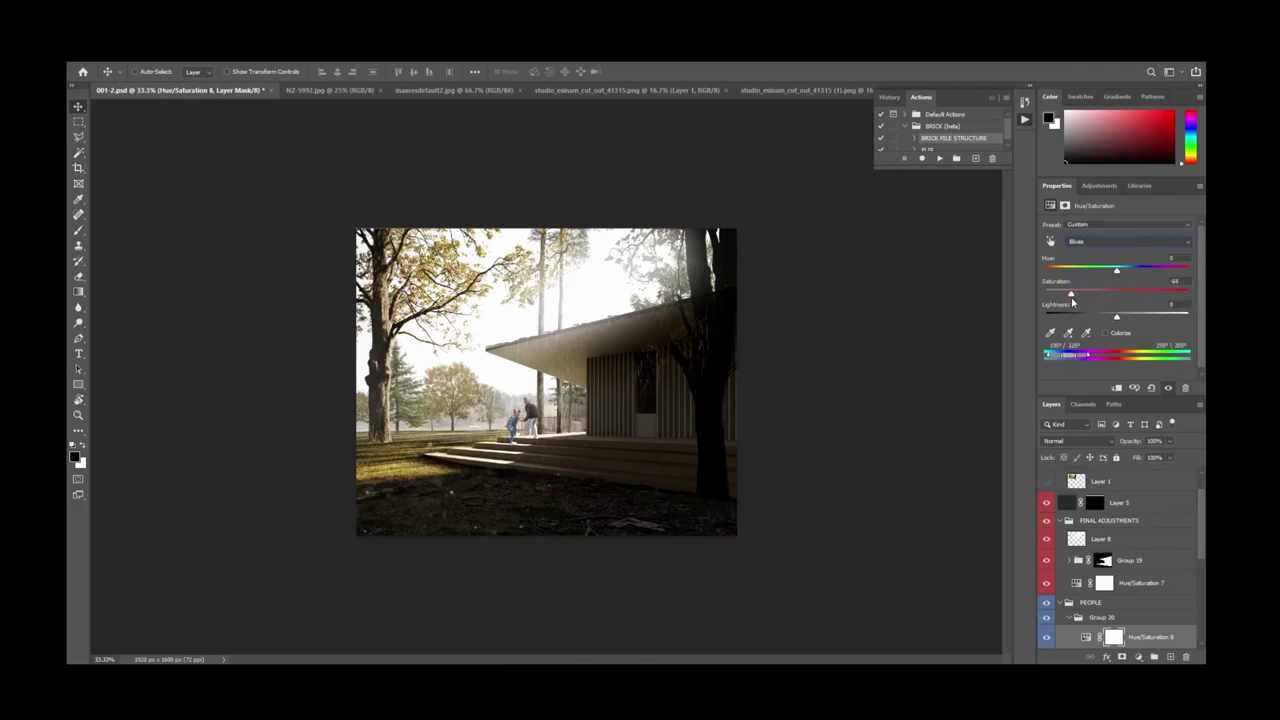
# Add a Color Balance adjustment to the children's group, shifting the midtones to +21 red and -18 toward yellow.
pyautogui.click(1099, 185)
pyautogui.click(1084, 245)
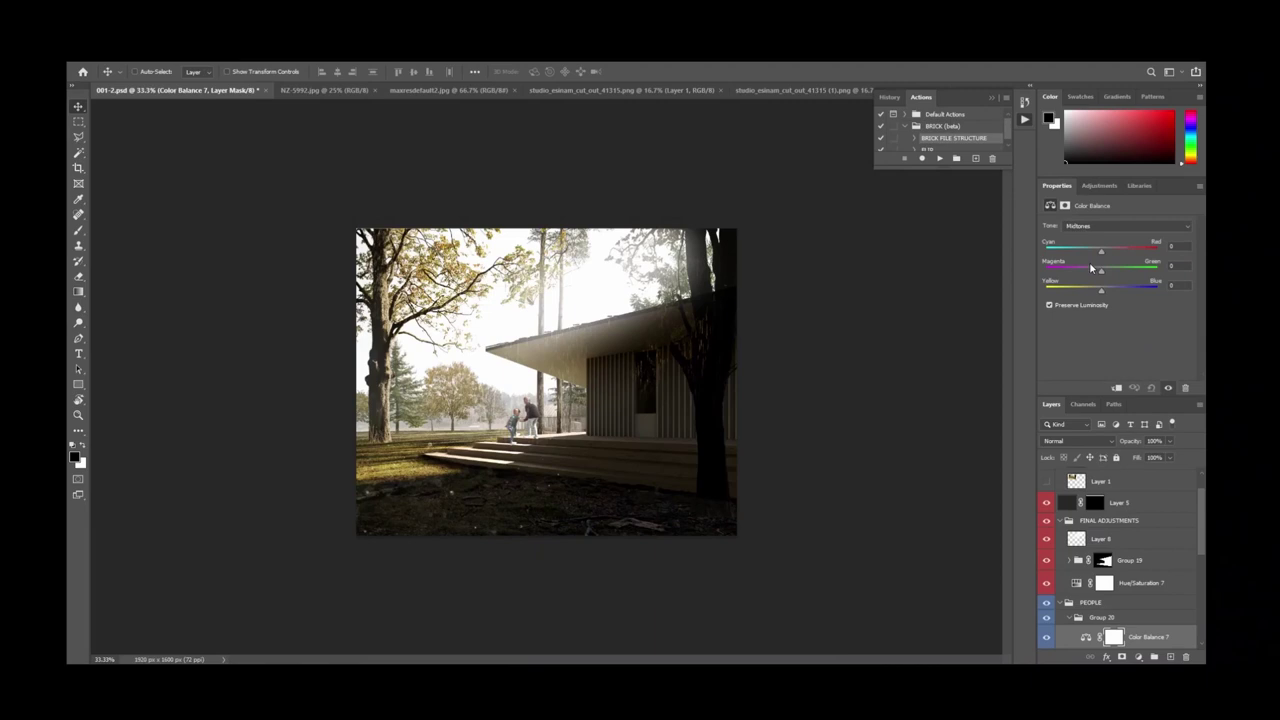
pyautogui.moveTo(1113, 256); pyautogui.dragTo(1115, 256)
pyautogui.hotkey('ctrl', '+')
pyautogui.hotkey('ctrl', '+')
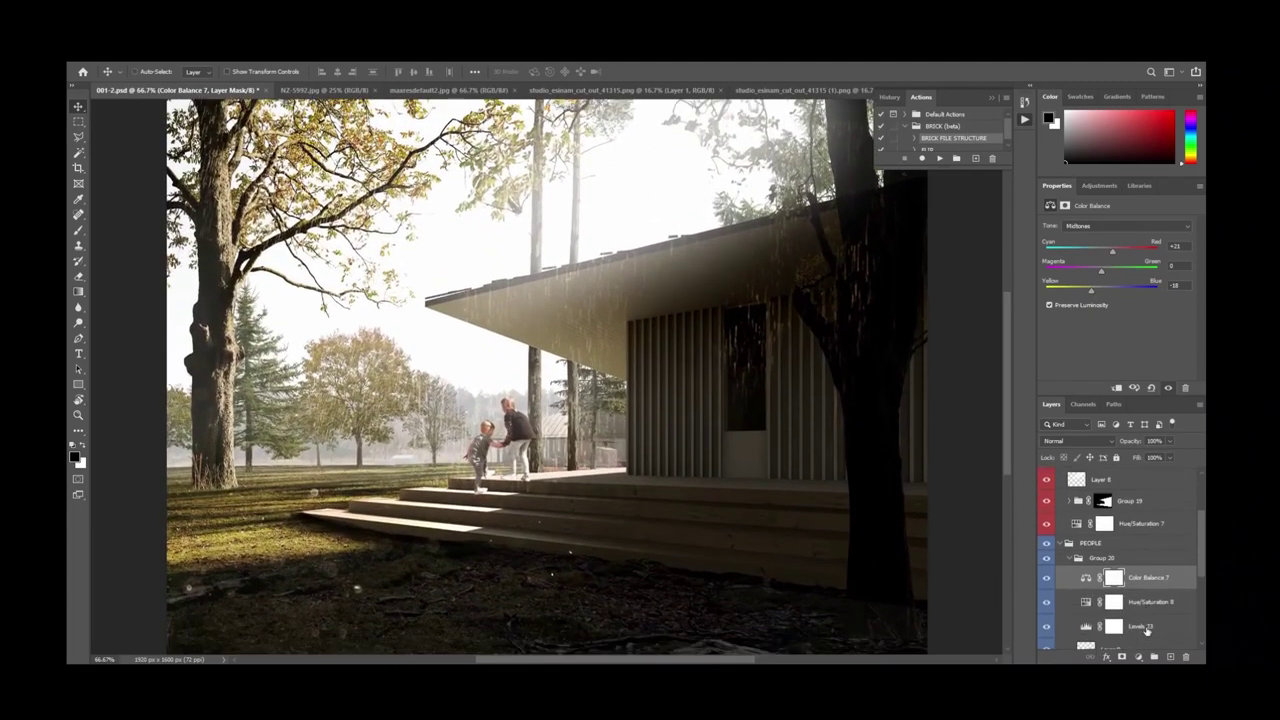
# Darken the children's Levels adjustment by setting the midtone to 0.75 and raise its output white to 255.
pyautogui.click(1146, 626)
pyautogui.moveTo(1117, 312); pyautogui.dragTo(1127, 316)
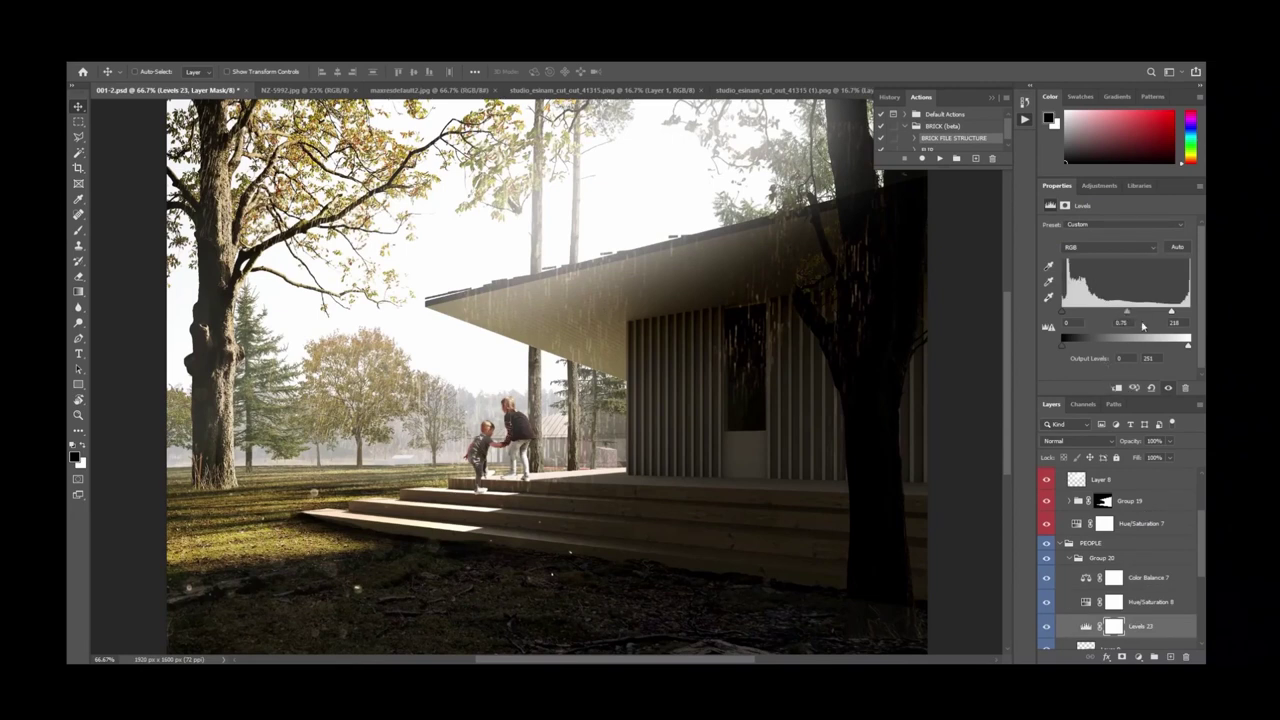
pyautogui.moveTo(1064, 348); pyautogui.dragTo(1069, 347)
pyautogui.hotkey('ctrl', '-')
pyautogui.hotkey('ctrl', '-')
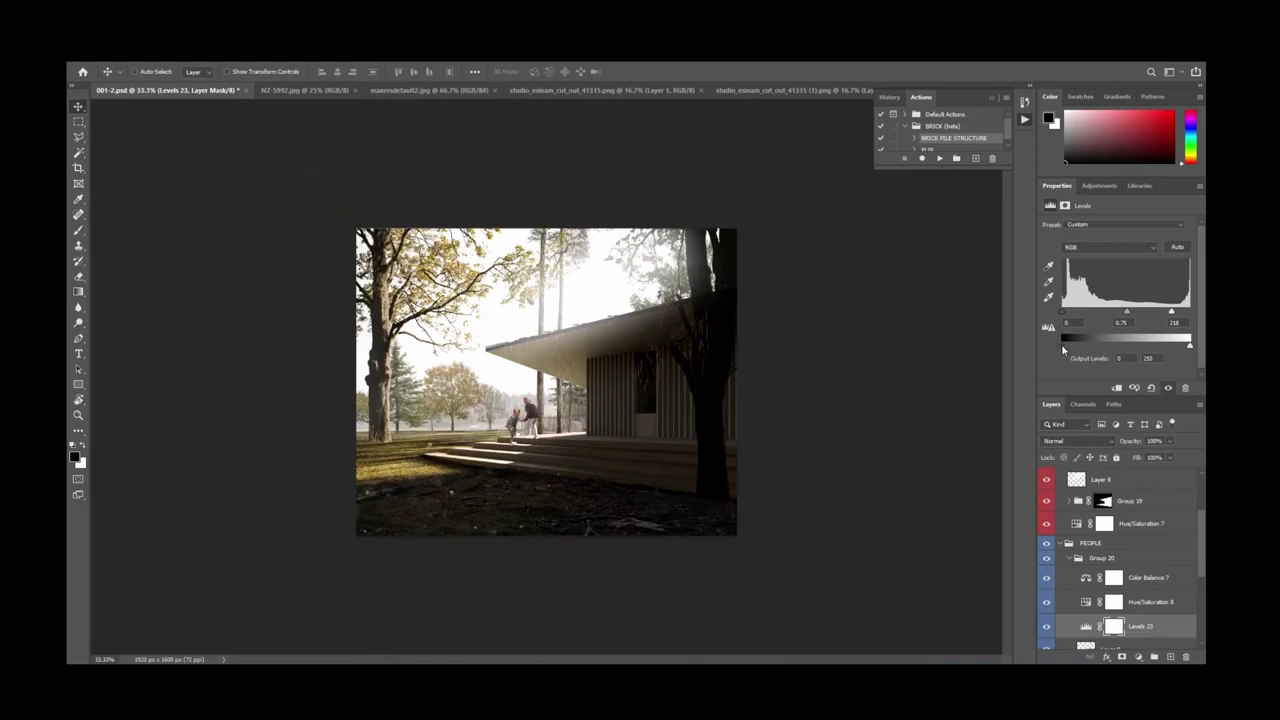
# Create an empty layer directly beneath the children's cutout layer and activate the Brush tool for painting their shadows.
pyautogui.keyDown('ctrl'); pyautogui.click(526, 430); pyautogui.keyUp('ctrl')
pyautogui.keyDown('alt'); pyautogui.scroll(7, 524, 440); pyautogui.keyUp('alt')
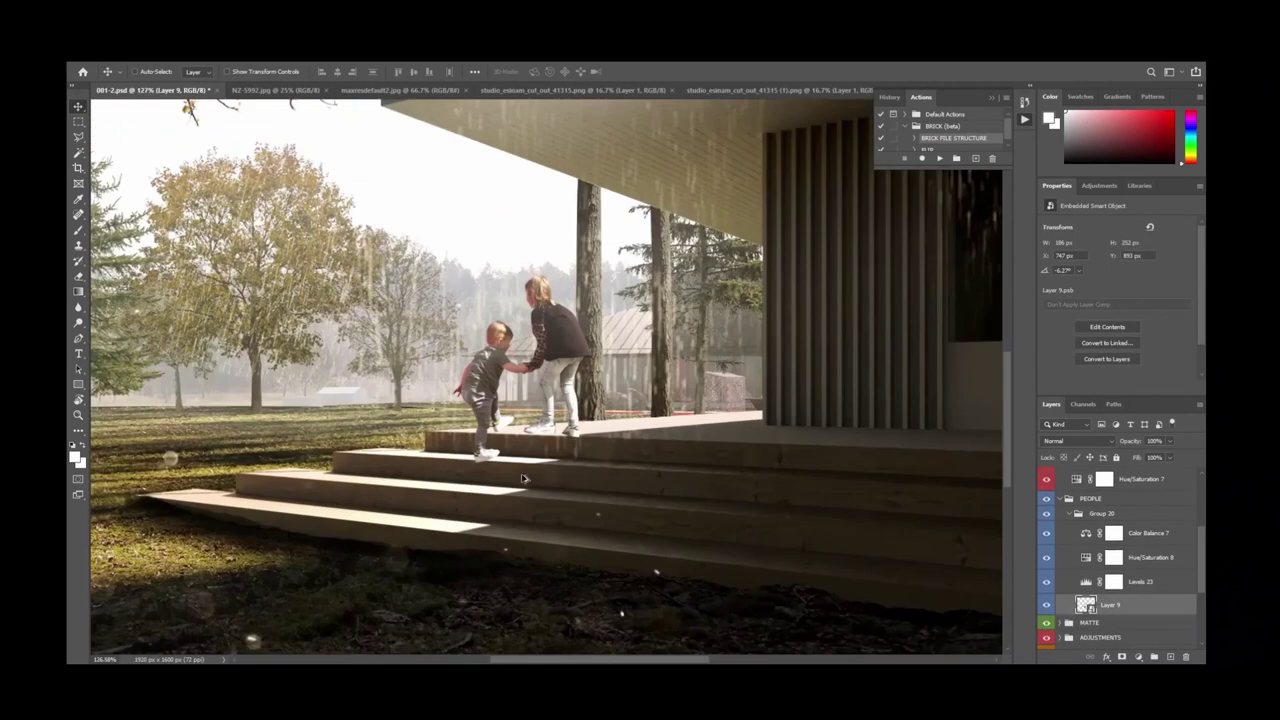
pyautogui.keyDown('ctrl'); pyautogui.click(1170, 656); pyautogui.keyUp('ctrl')
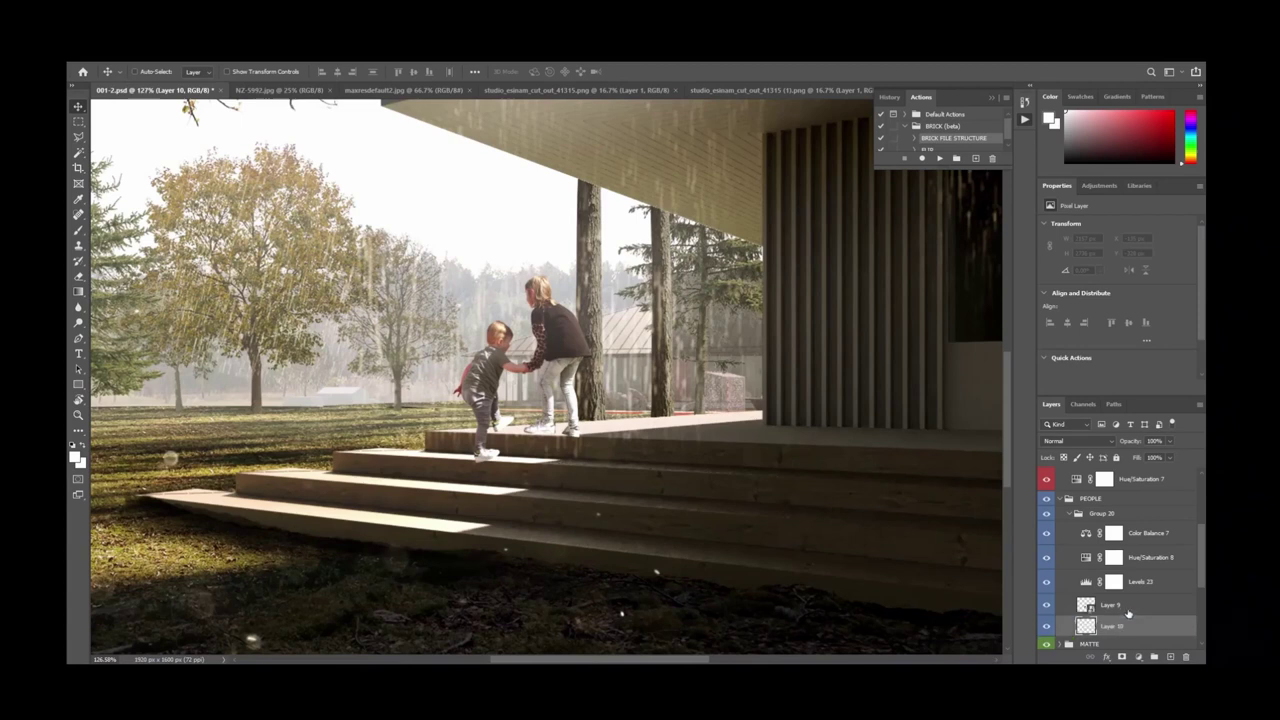
pyautogui.press('b')
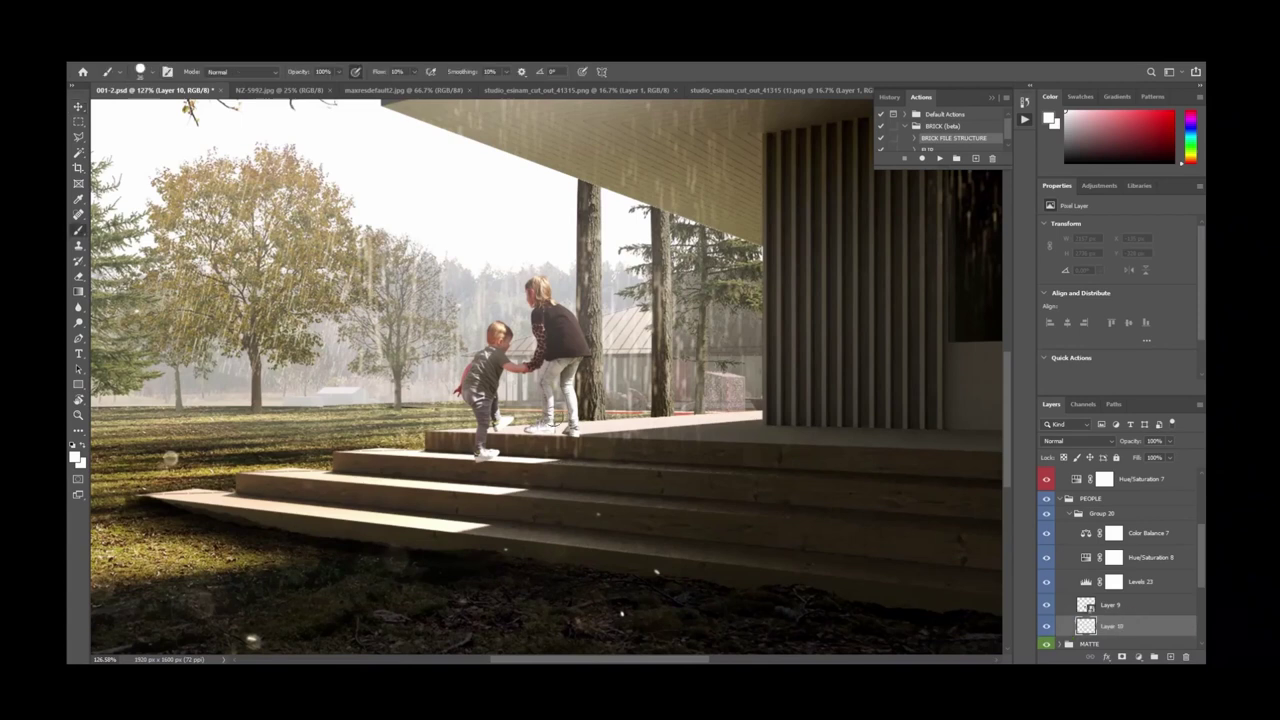
# Paint a faint contact shadow beneath the older child's feet using colours sampled from the terrace steps.
pyautogui.keyDown('alt'); pyautogui.moveTo(590, 447); pyautogui.dragTo(594, 456, button='right'); pyautogui.keyUp('alt')
pyautogui.keyDown('alt'); pyautogui.click(607, 446); pyautogui.keyUp('alt')
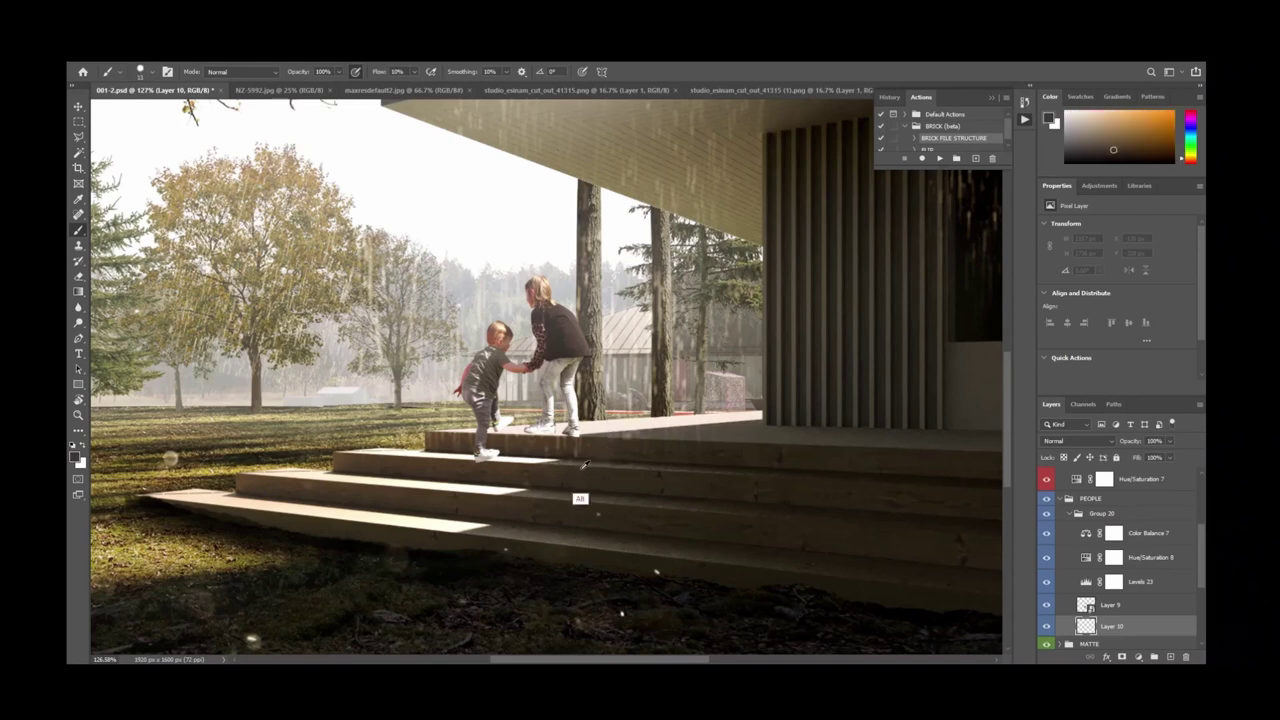
pyautogui.keyDown('alt'); pyautogui.click(684, 430); pyautogui.keyUp('alt')
pyautogui.keyDown('alt'); pyautogui.moveTo(545, 446); pyautogui.dragTo(543, 447, button='right'); pyautogui.keyUp('alt')
pyautogui.moveTo(554, 434)
pyautogui.mouseDown()
pyautogui.moveTo(528, 433)
pyautogui.moveTo(554, 436)
pyautogui.mouseUp()
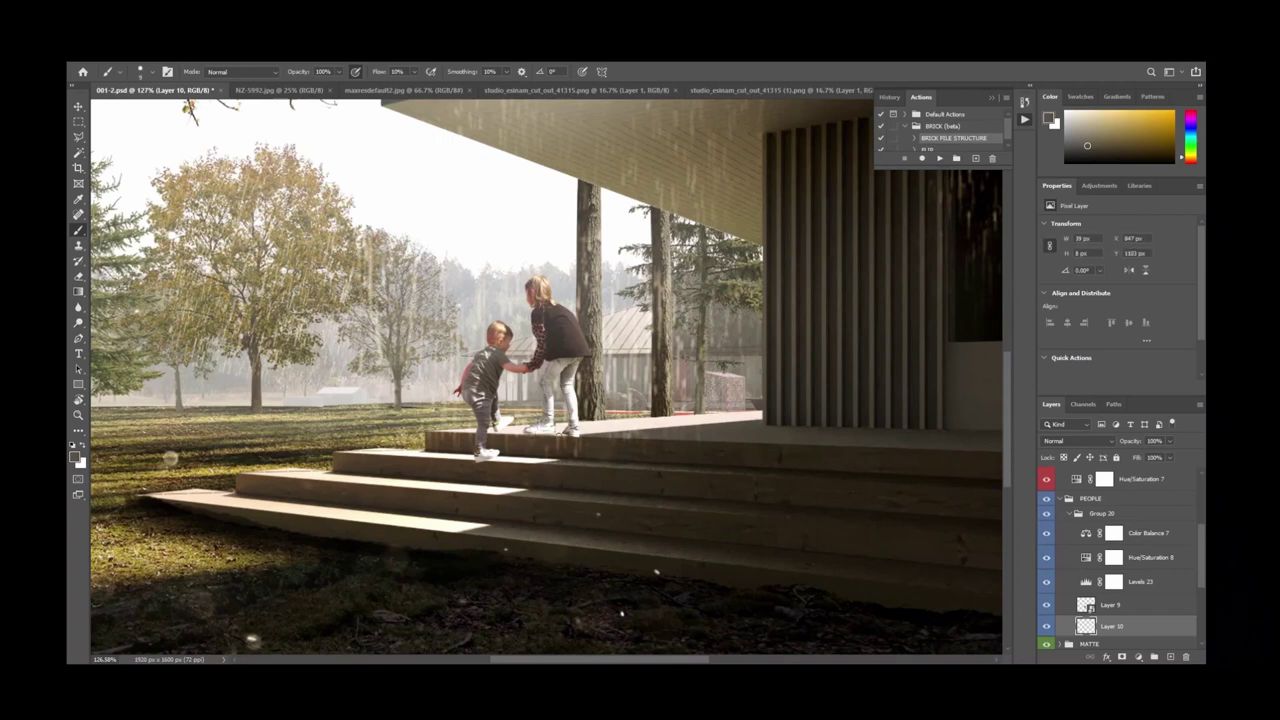
# Raise the brush flow to 100% and paint the children's cast shadows across the sunlit steps with a sampled dark brown.
pyautogui.moveTo(417, 74); pyautogui.dragTo(463, 86)
pyautogui.moveTo(572, 433)
pyautogui.mouseDown()
pyautogui.moveTo(430, 486)
pyautogui.moveTo(469, 489)
pyautogui.moveTo(416, 485)
pyautogui.mouseUp()
pyautogui.keyDown('alt'); pyautogui.click(456, 514); pyautogui.keyUp('alt')
pyautogui.keyDown('alt'); pyautogui.moveTo(437, 482); pyautogui.dragTo(445, 485, button='right'); pyautogui.keyUp('alt')
pyautogui.keyDown('alt'); pyautogui.click(440, 479); pyautogui.keyUp('alt')
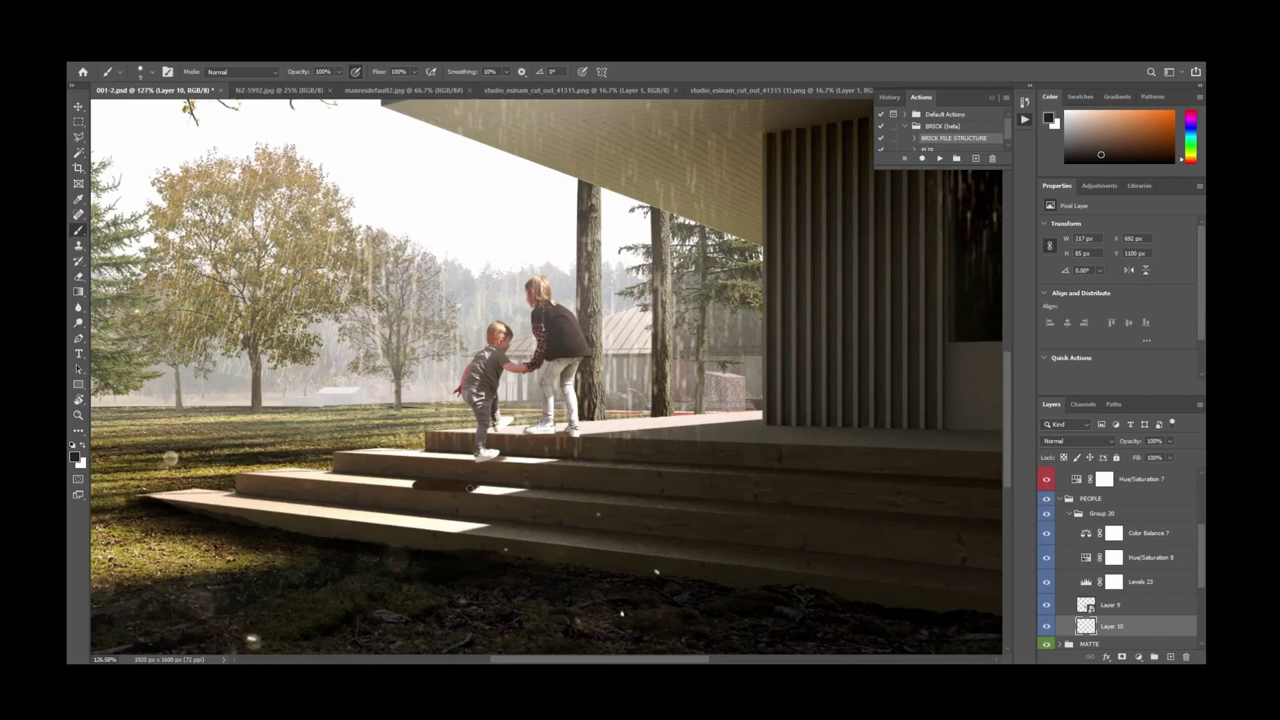
pyautogui.moveTo(474, 457); pyautogui.dragTo(437, 456)
pyautogui.moveTo(488, 460); pyautogui.dragTo(507, 457)
# Erase parts of the painted shadows along the sunlit step edges to refine their shape.
pyautogui.hotkey('ctrl', '-')
pyautogui.hotkey('ctrl', '-')
pyautogui.hotkey('ctrl', '-')
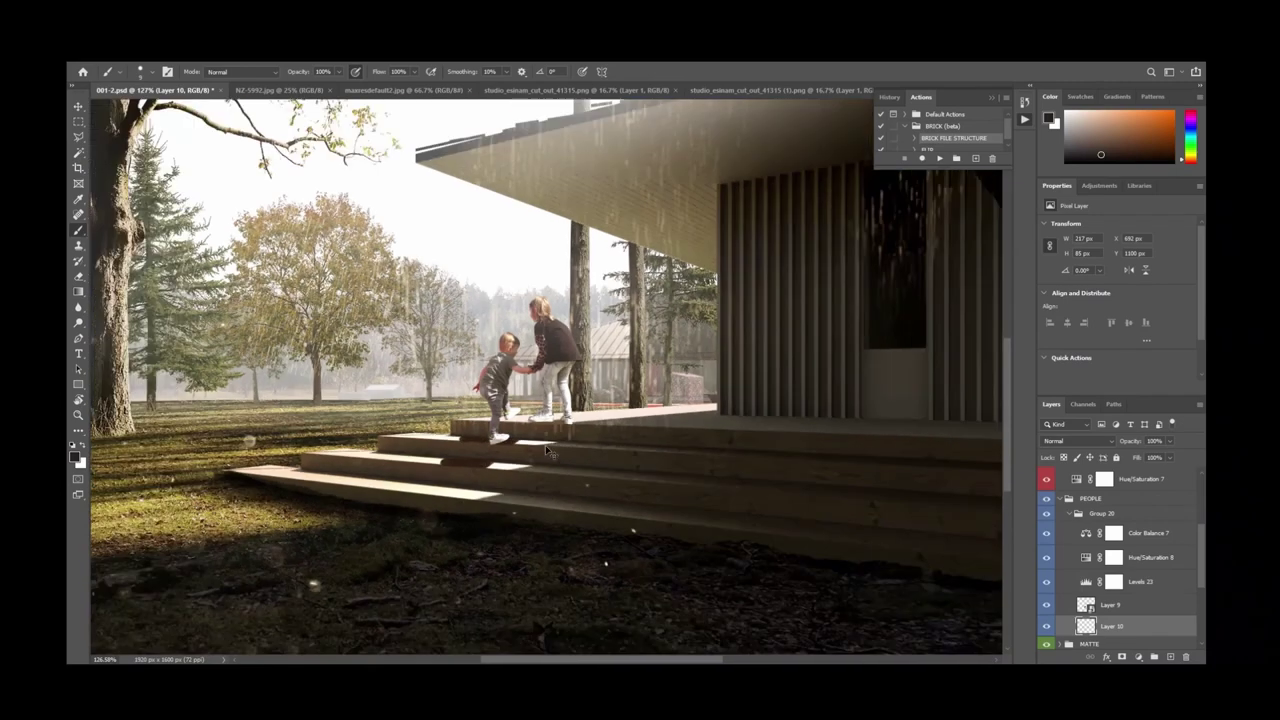
pyautogui.hotkey('ctrl', '+')
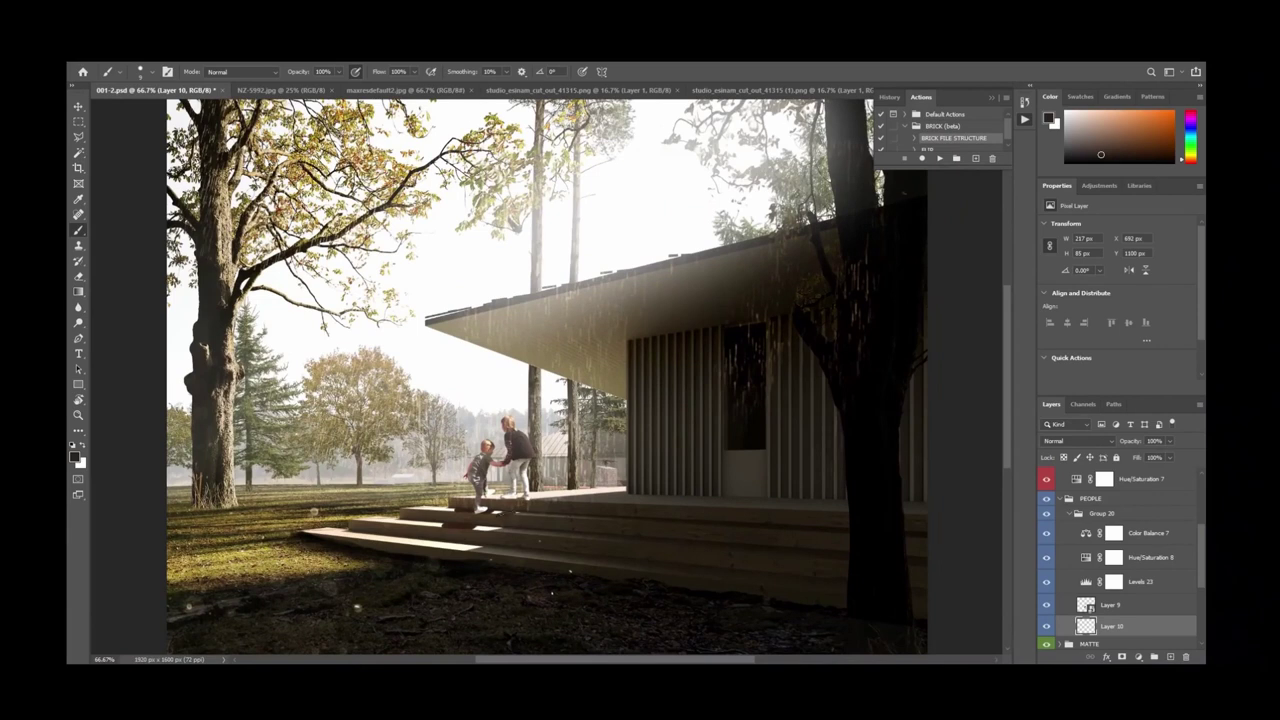
pyautogui.press('e')
pyautogui.rightClick(498, 498)
pyautogui.keyDown('alt'); pyautogui.moveTo(455, 496); pyautogui.dragTo(454, 532, button='right'); pyautogui.keyUp('alt')
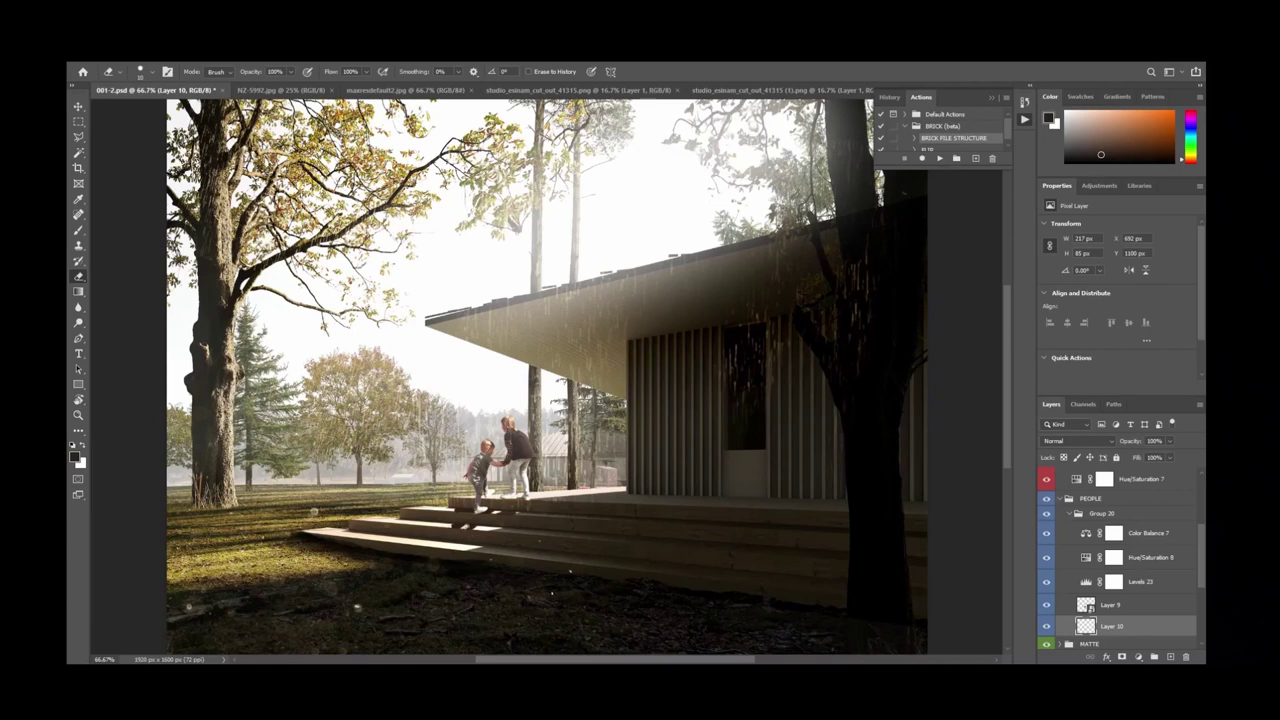
# Touch up the painted shadow beneath the children's feet with a 2 px brush and switch to the Eraser tool.
pyautogui.press('b')
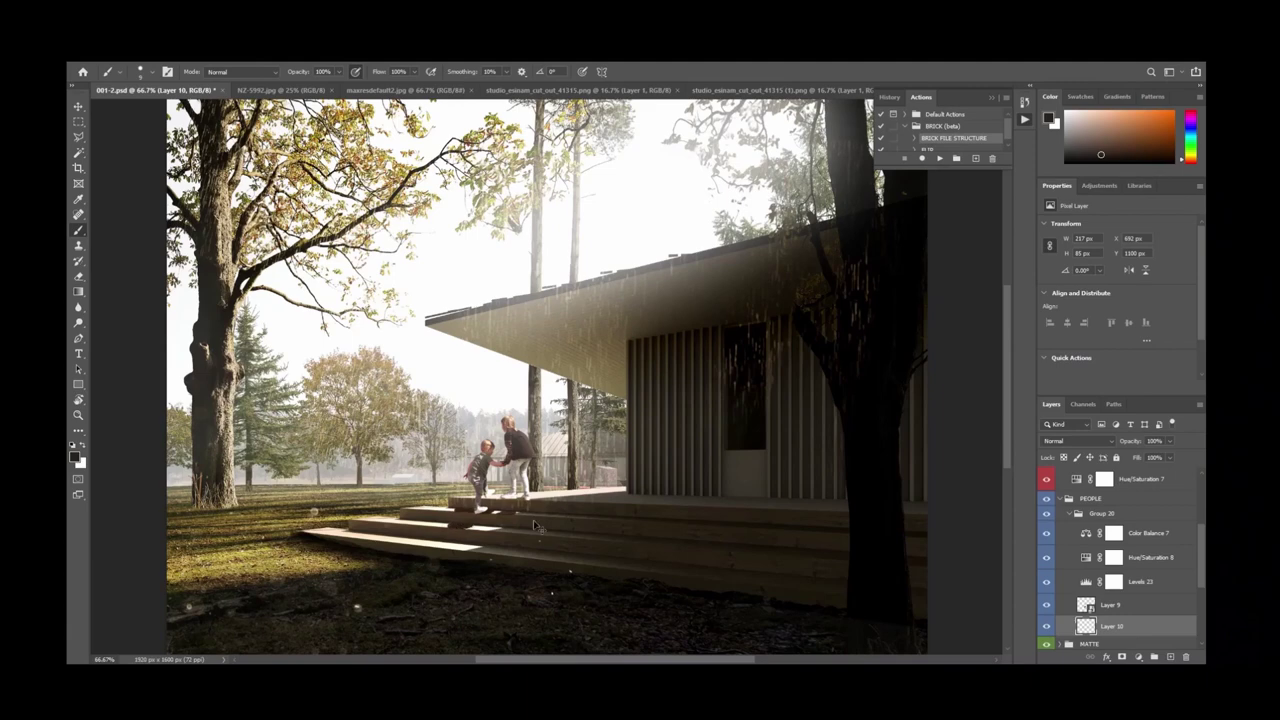
pyautogui.hotkey('ctrl', '-')
pyautogui.hotkey('ctrl', '-')
pyautogui.hotkey('ctrl', '1')
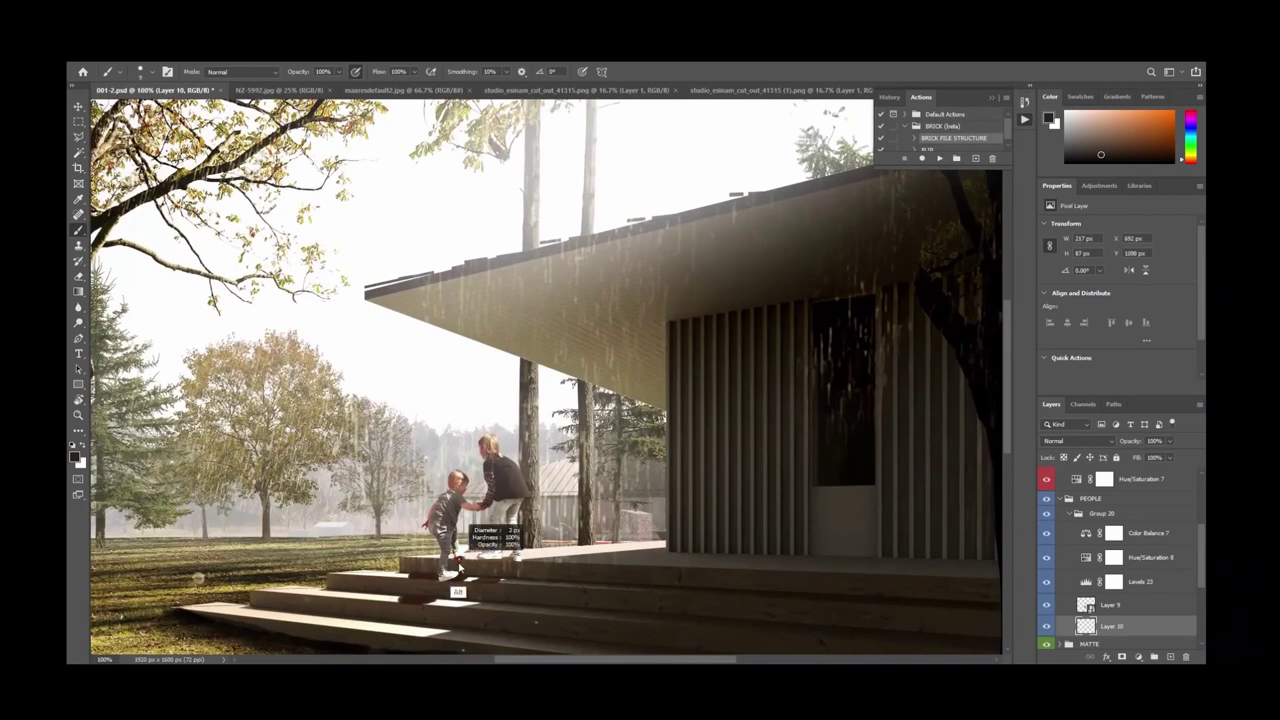
pyautogui.press('e')
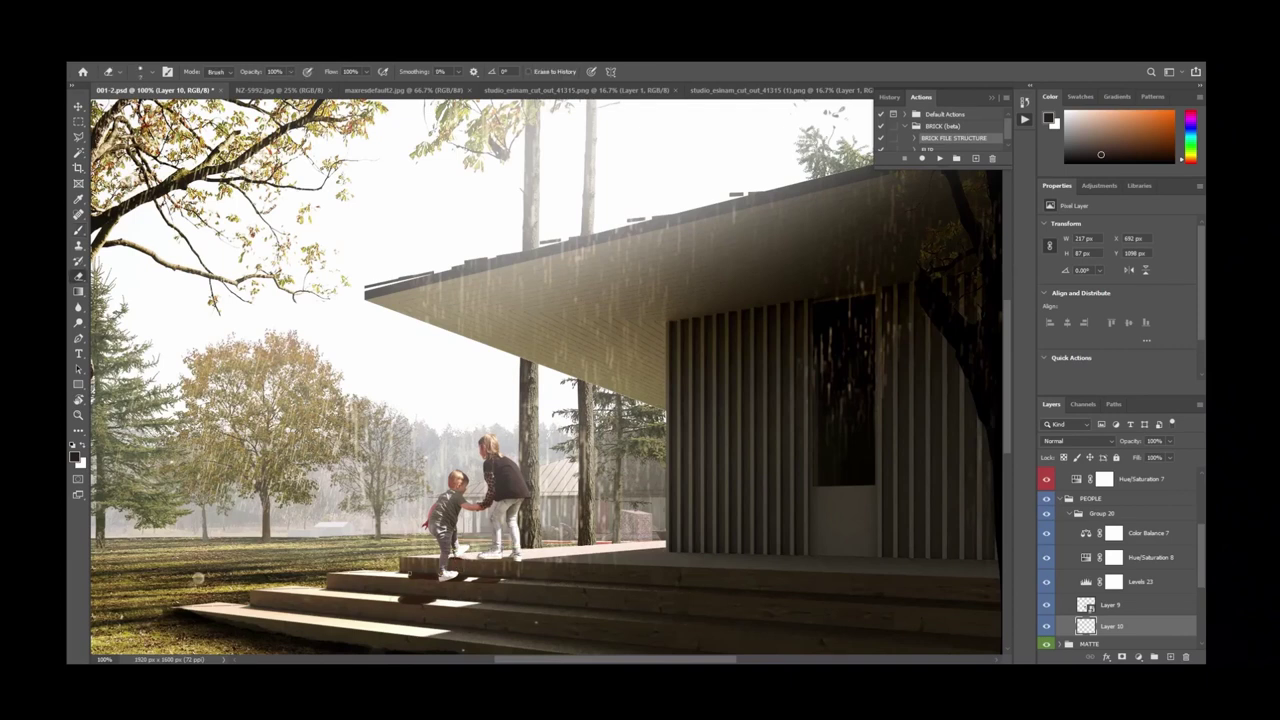
# Examine the children and their painted shadows on the terrace steps, both up close and in the full image.
pyautogui.hotkey('ctrl', '-')
pyautogui.hotkey('ctrl', '-')
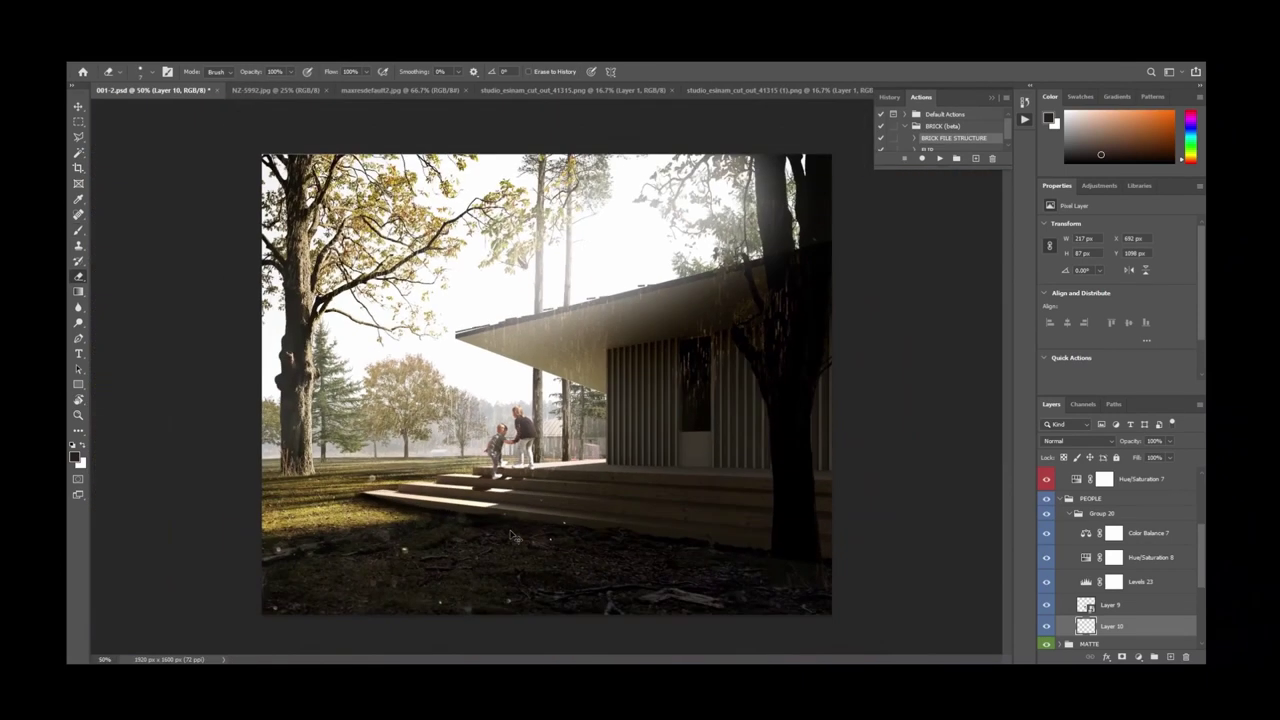
pyautogui.hotkey('ctrl', '-')
pyautogui.hotkey('ctrl', '+')
pyautogui.hotkey('ctrl', '+')
pyautogui.keyDown('alt'); pyautogui.scroll(1, 549, 370); pyautogui.keyUp('alt')
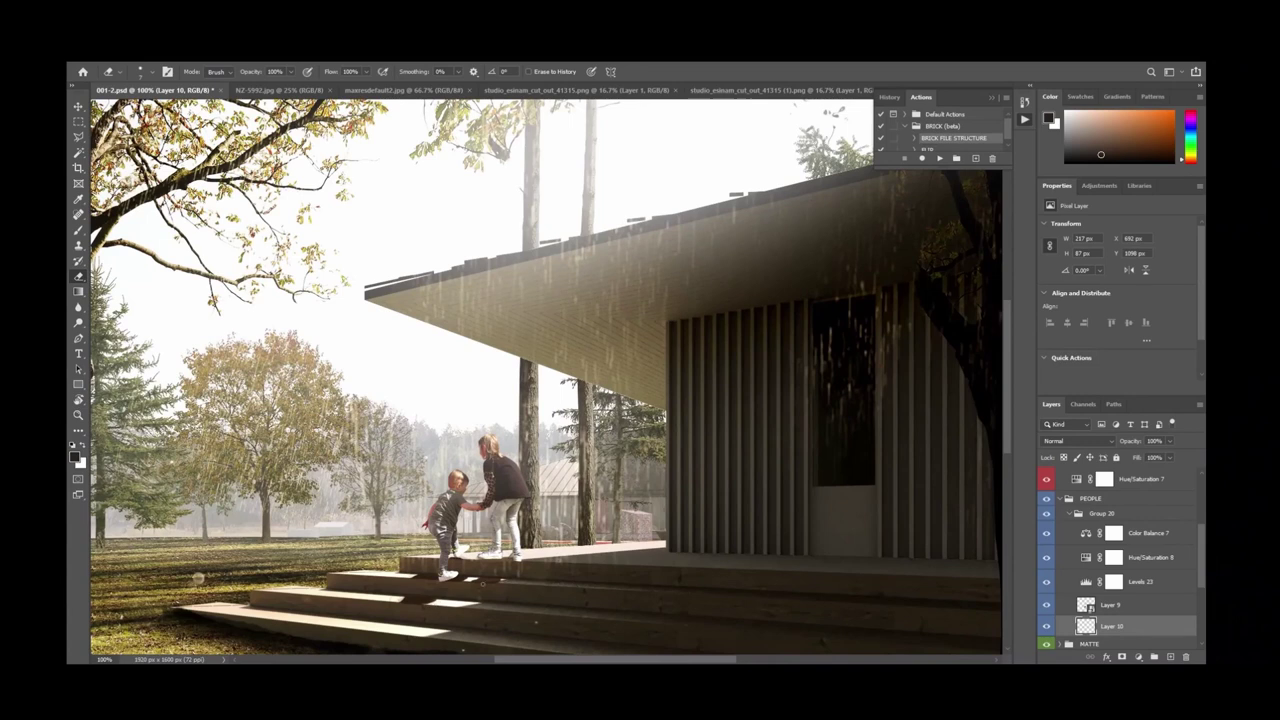
pyautogui.keyDown('alt'); pyautogui.scroll(-1, 482, 583); pyautogui.keyUp('alt')
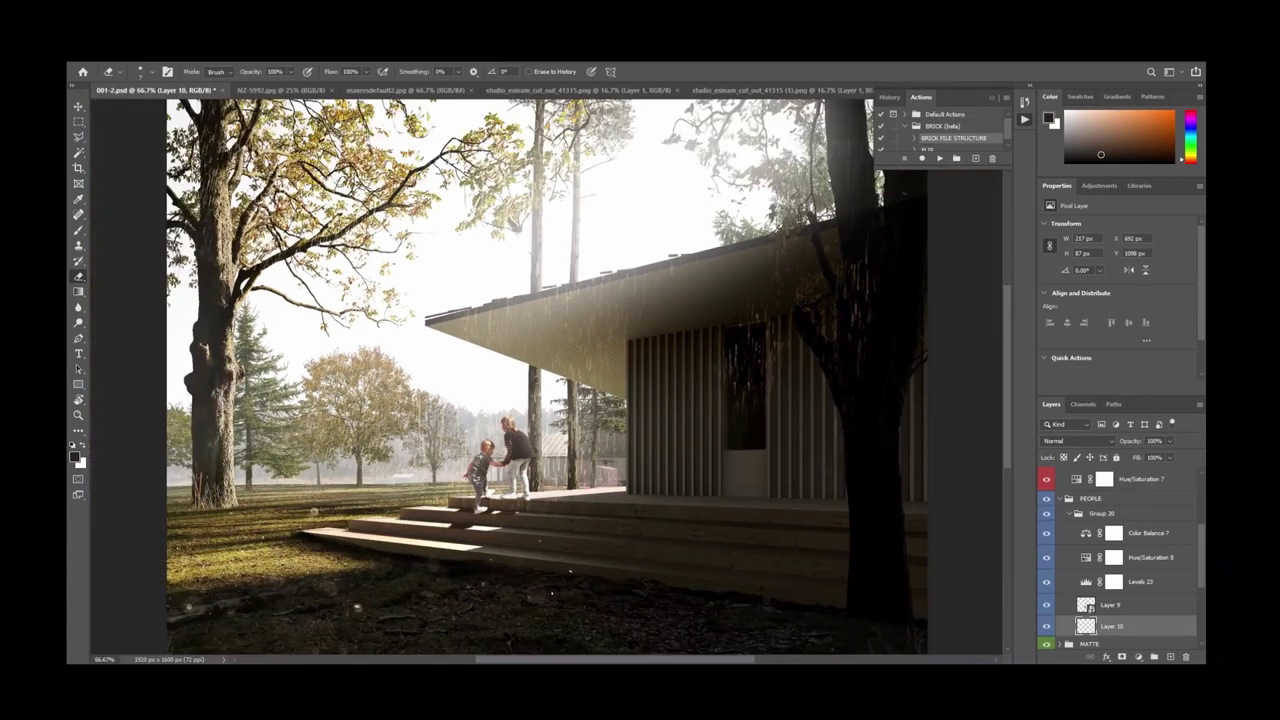
pyautogui.keyDown('alt'); pyautogui.scroll(-1, 484, 590); pyautogui.keyUp('alt')
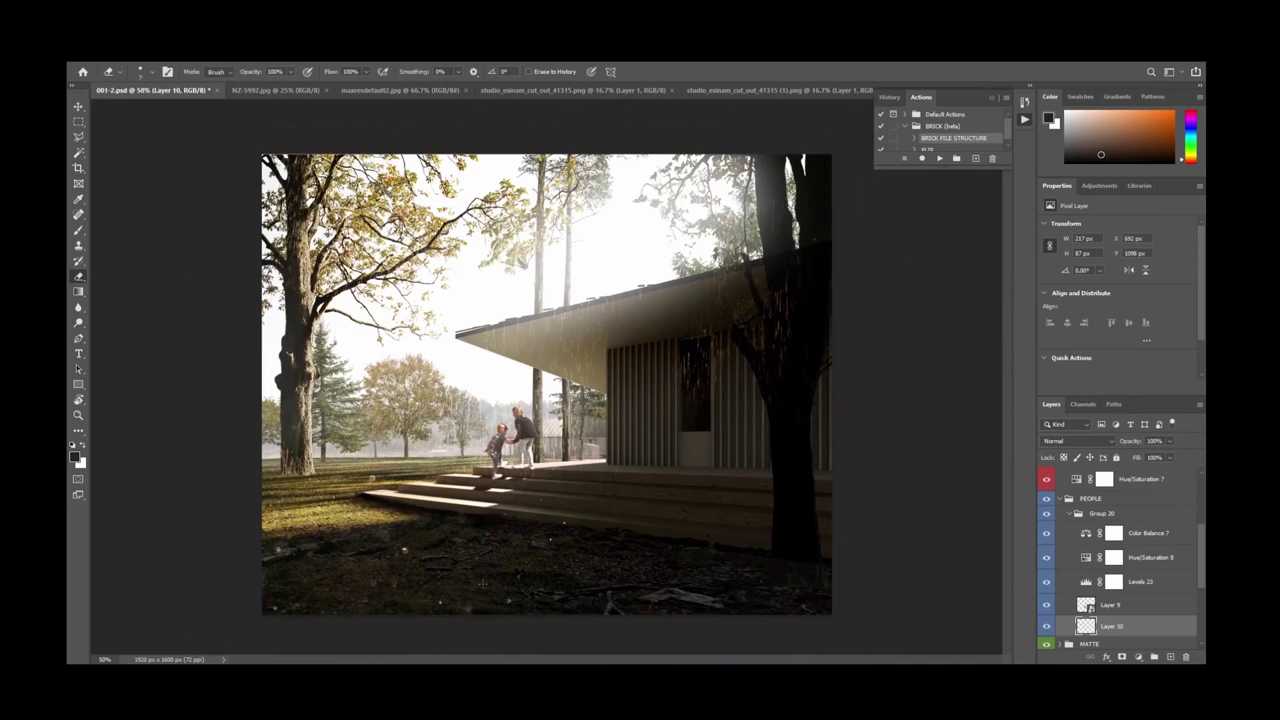
# Add a Brightness/Contrast adjustment above Color Balance 7 with brightness -71 and invert its mask to black.
pyautogui.click(1134, 541)
pyautogui.click(1099, 186)
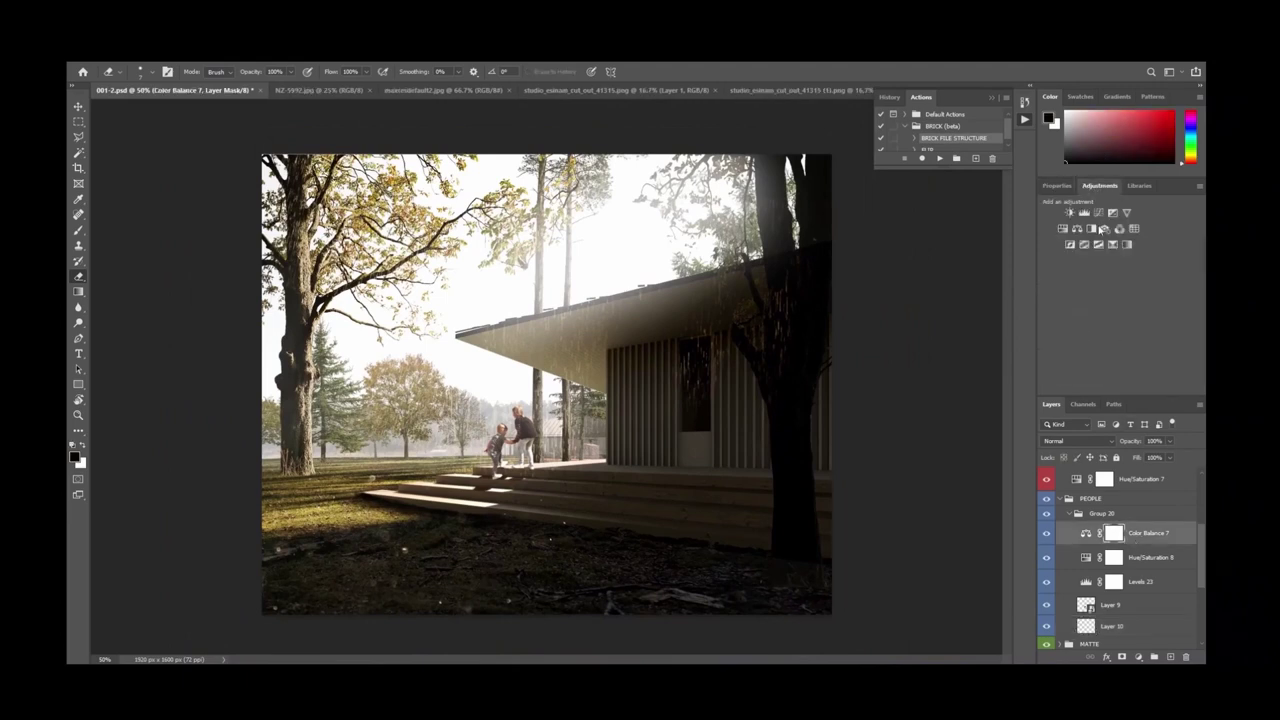
pyautogui.click(1073, 214)
pyautogui.moveTo(1118, 261); pyautogui.dragTo(1082, 258)
pyautogui.hotkey('ctrl', 'i')
# Paint white on the Brightness/Contrast mask over the children's legs and feet to darken them.
pyautogui.press('b')
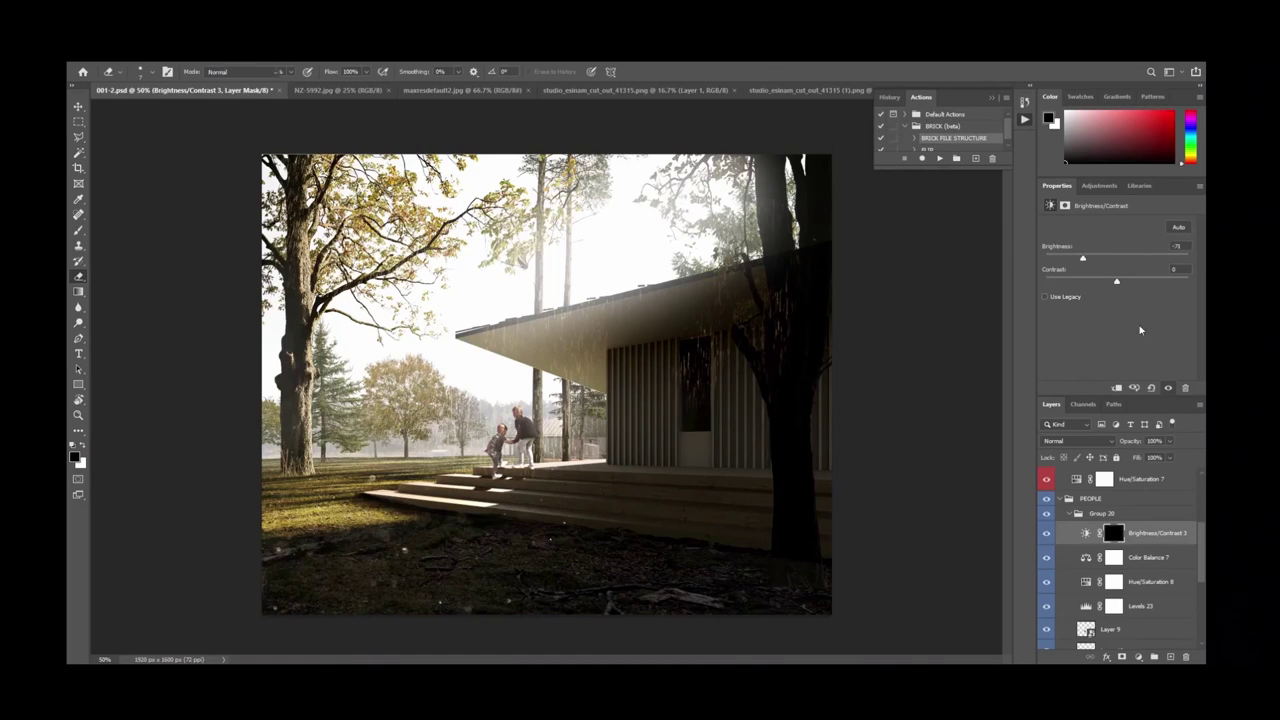
pyautogui.moveTo(519, 457)
pyautogui.keyDown('alt'); pyautogui.mouseDown(button='right')
pyautogui.moveTo(534, 457)
pyautogui.moveTo(525, 450)
pyautogui.mouseUp(button='right'); pyautogui.keyUp('alt')
pyautogui.press('x')
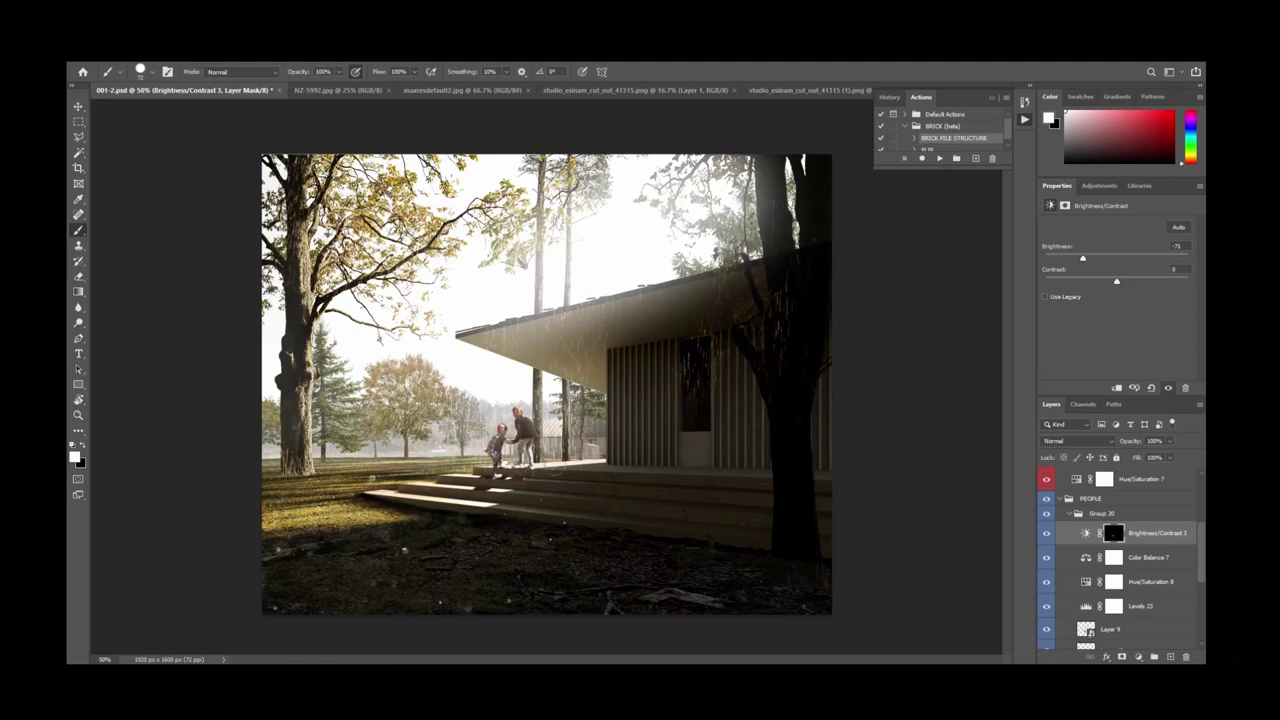
# Flip the canvas horizontally to check the composition in mirror view.
pyautogui.hotkey('ctrl', '-')
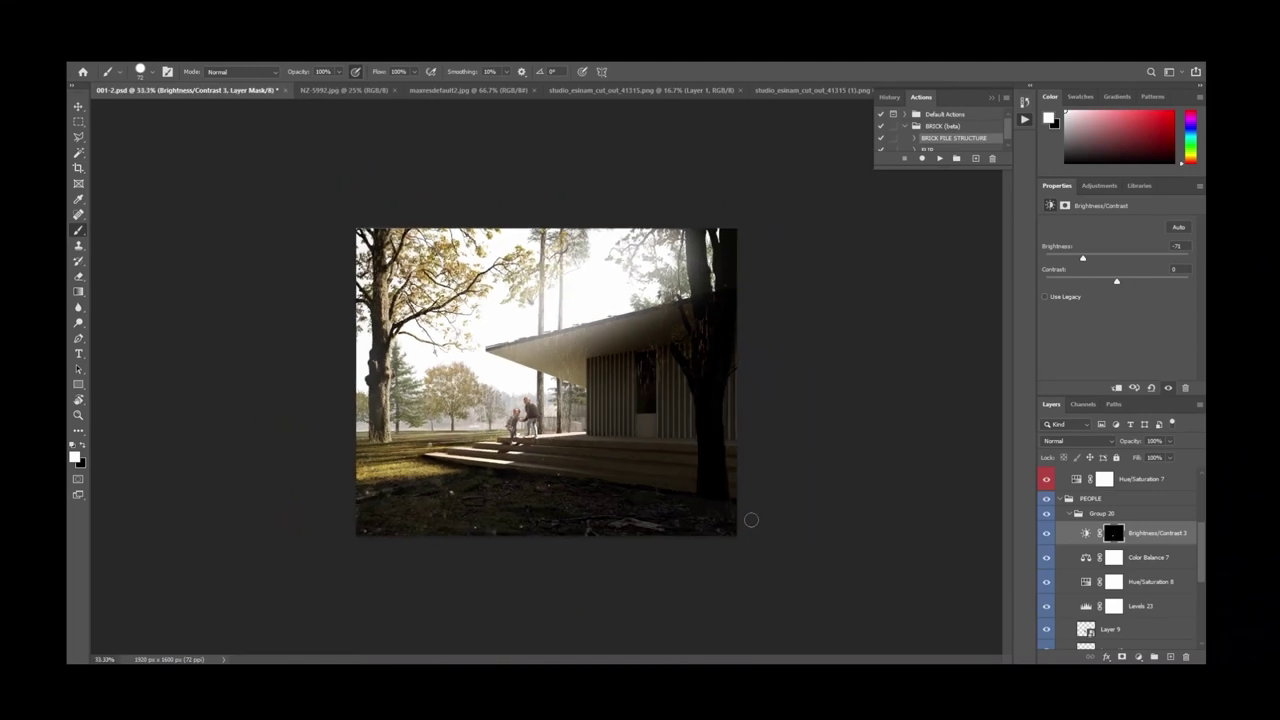
pyautogui.hotkey('ctrl', 'shift', 'h')
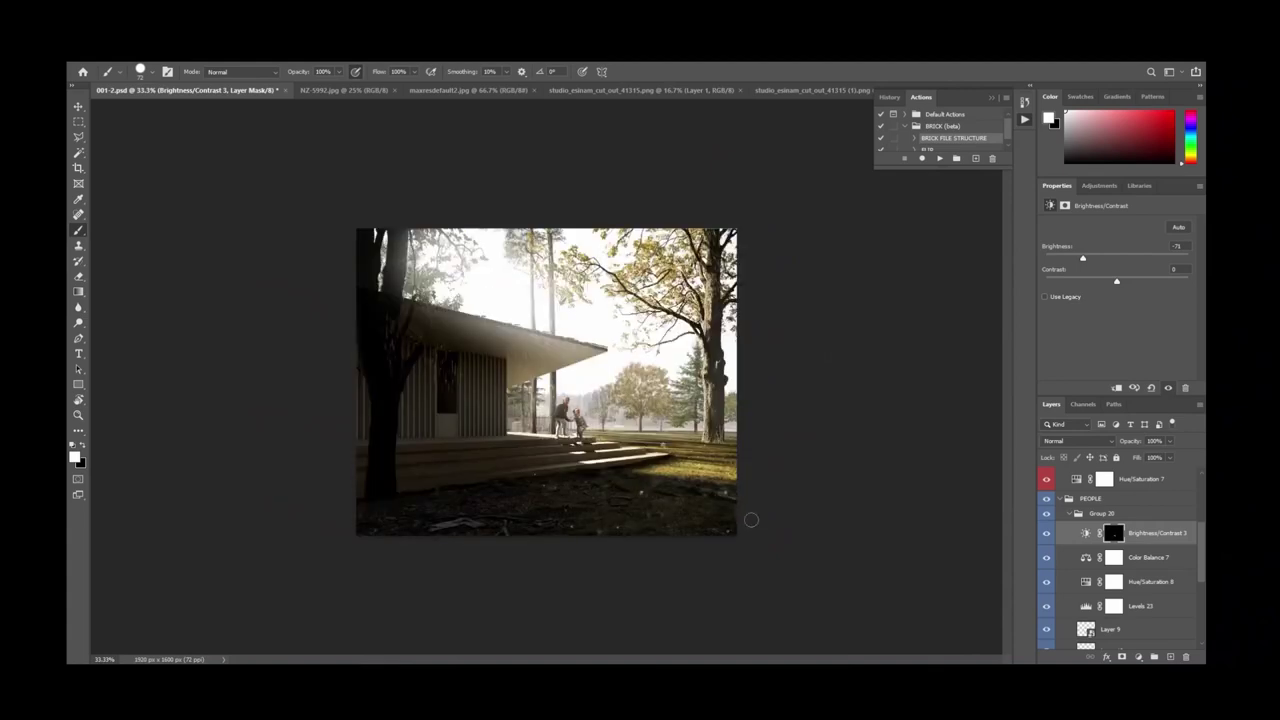
pyautogui.hotkey('ctrl', '=')
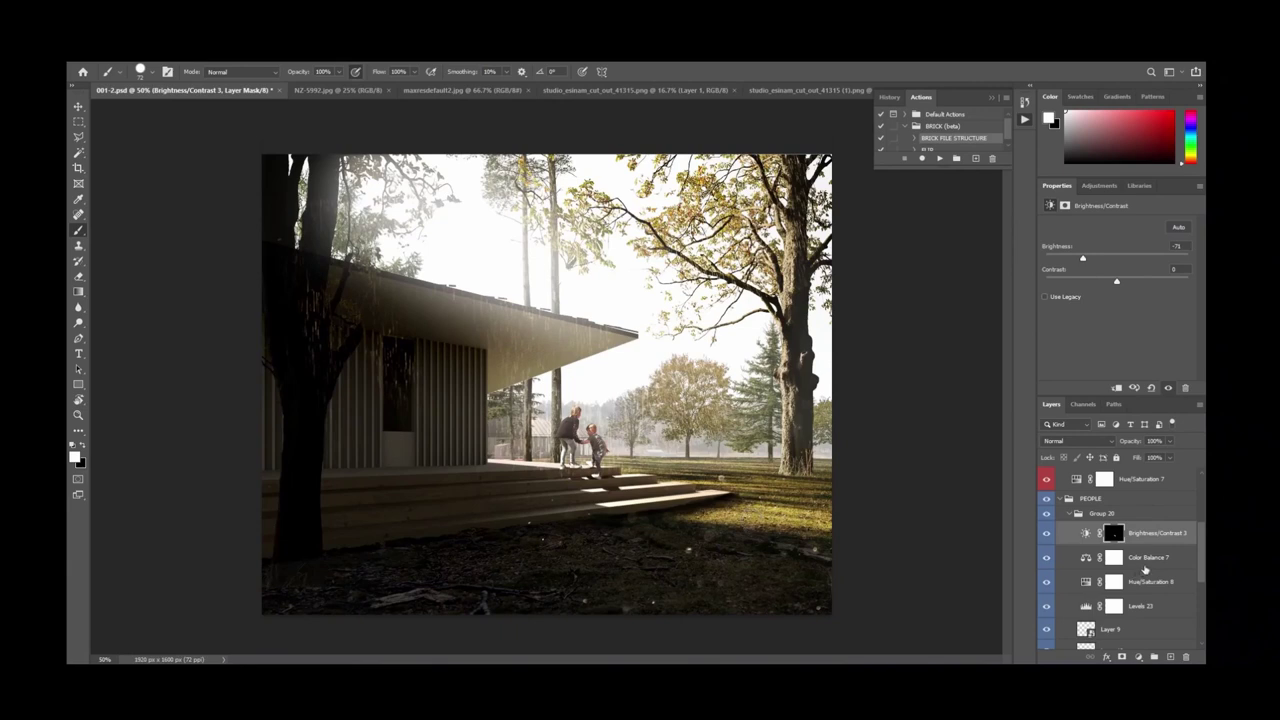
# Shift the midtones of Color Balance 7 towards red, setting the Cyan/Red value to +6.
pyautogui.click(1146, 559)
pyautogui.moveTo(1108, 255); pyautogui.dragTo(1110, 258)
pyautogui.hotkey('ctrl', '=')
pyautogui.hotkey('ctrl', '-')
pyautogui.hotkey('ctrl', '-')
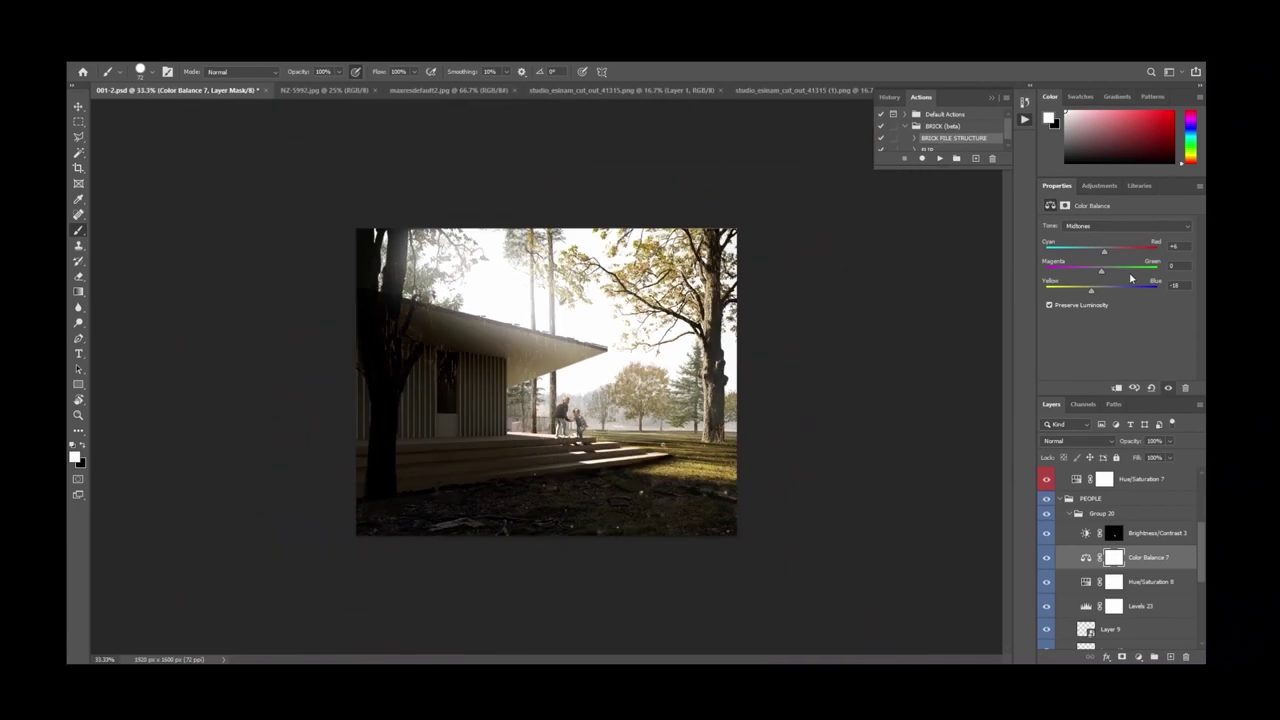
# Collapse Group 20 and the PEOPLE group in the layer stack.
pyautogui.click(1070, 514)
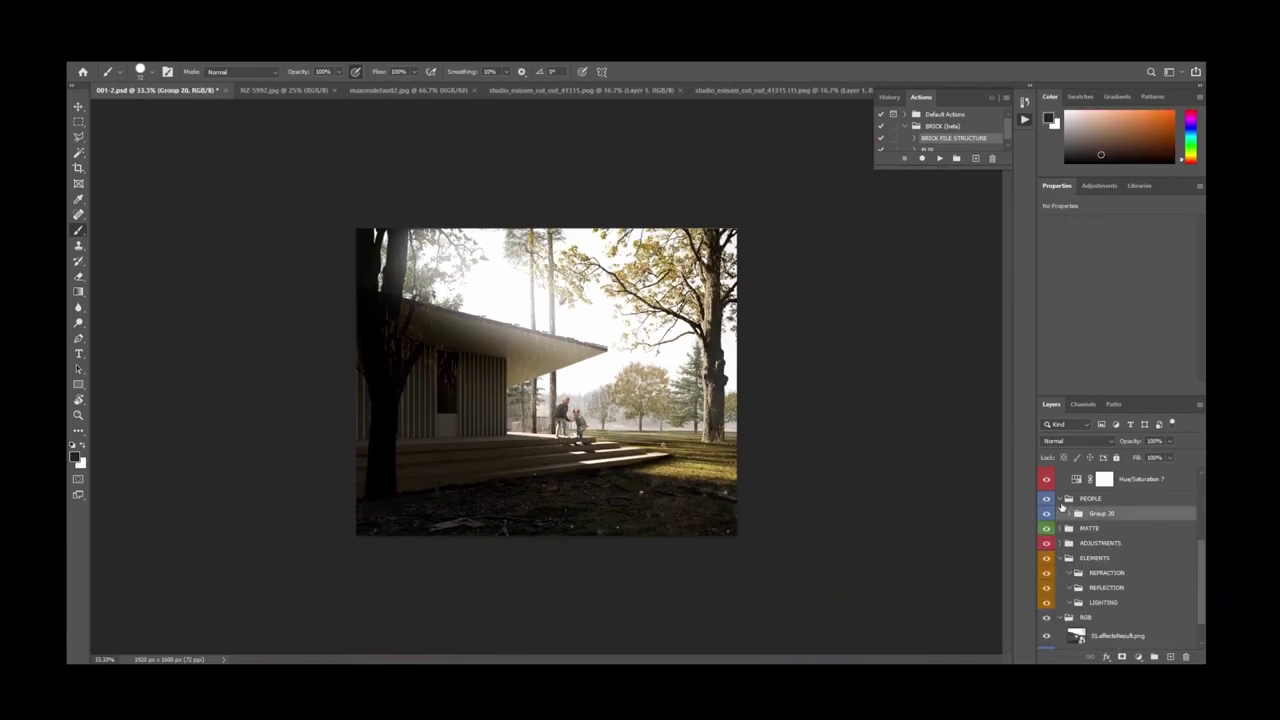
pyautogui.click(1060, 499)
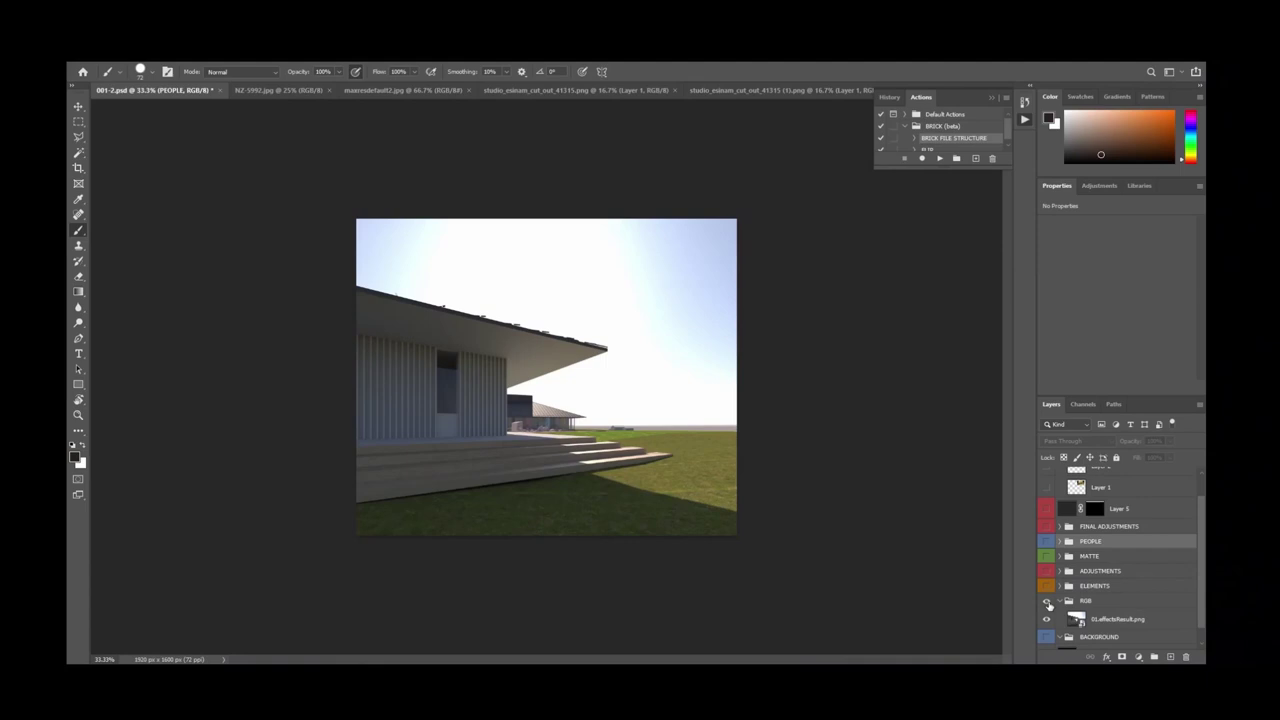
# Compare the raw render in the RGB group with the finished image, and flip the canvas back horizontally.
pyautogui.keyDown('alt'); pyautogui.click(1047, 604); pyautogui.keyUp('alt')
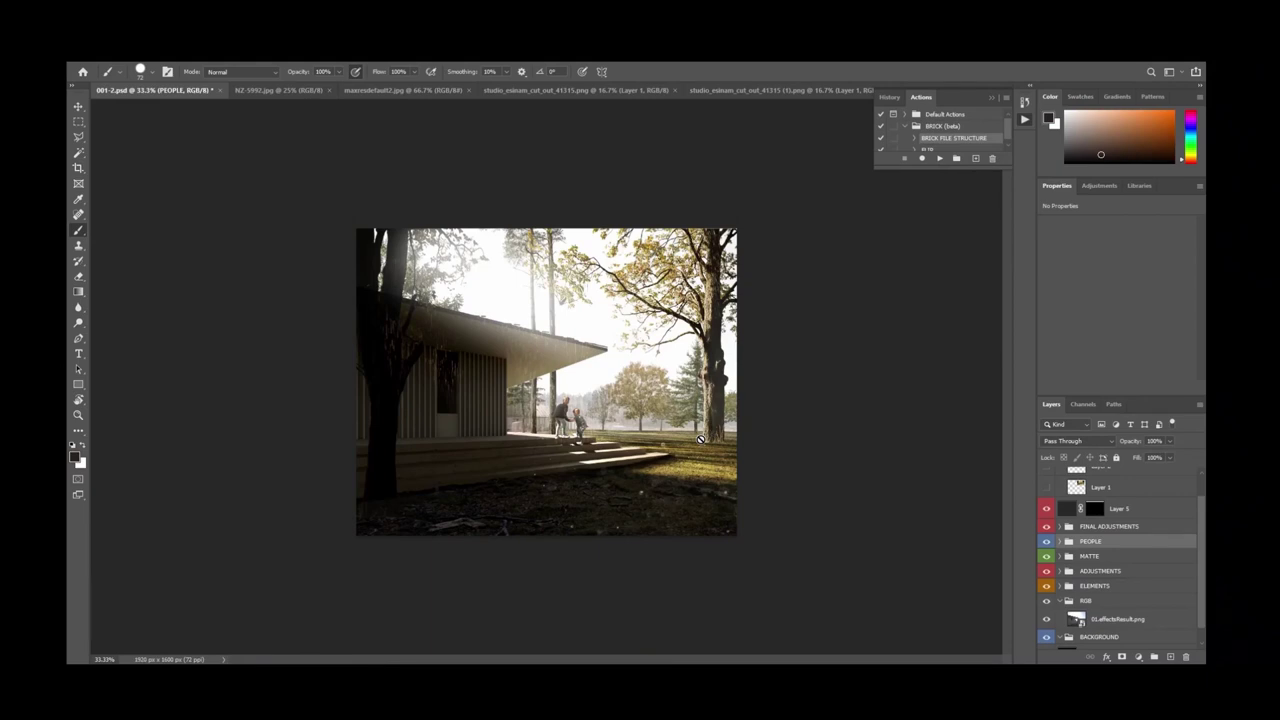
pyautogui.press('F2')
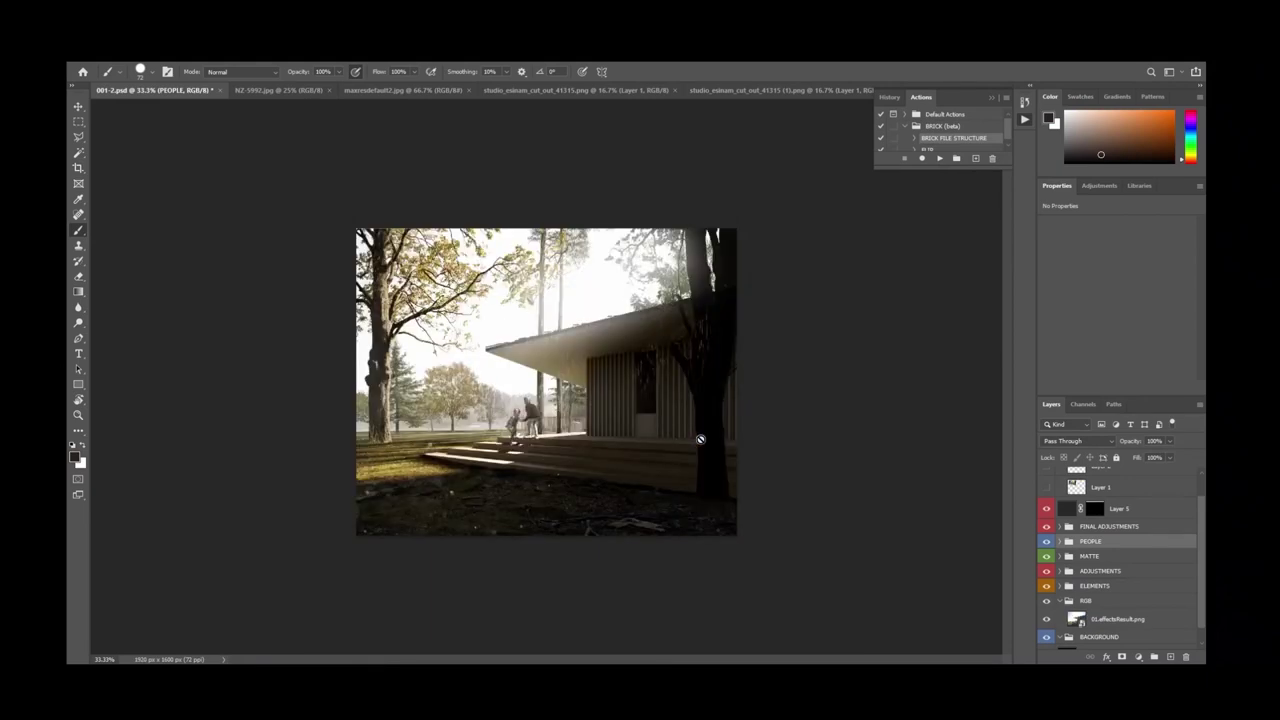